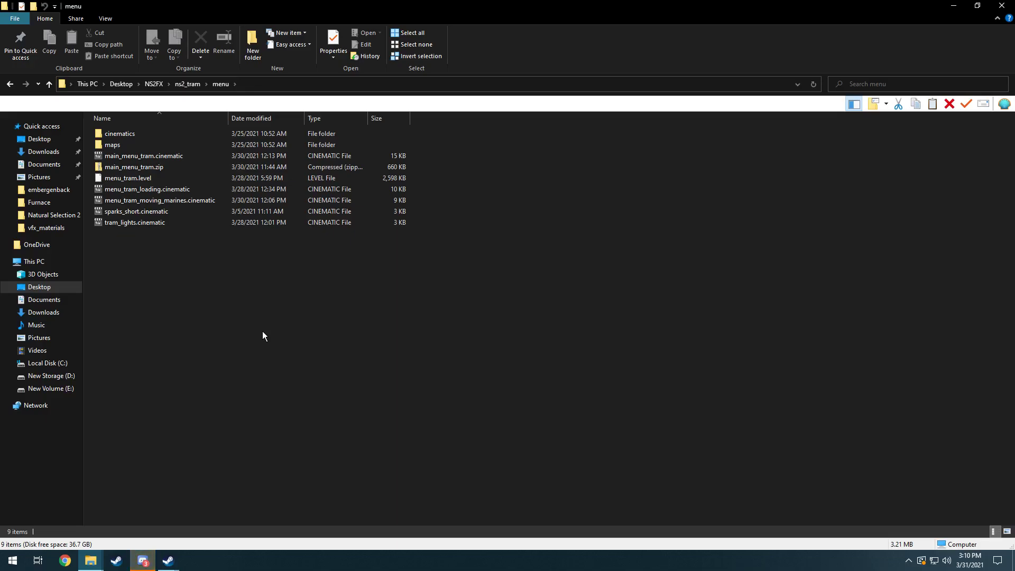
Step: Quit the Discord app running in the background
left_click(908, 560)
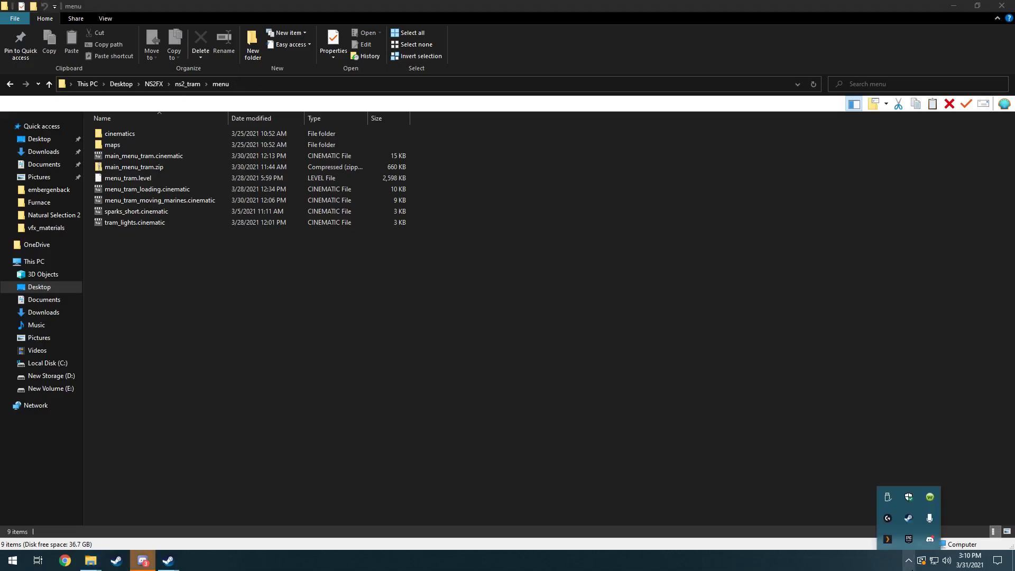
right_click(930, 539)
left_click(961, 528)
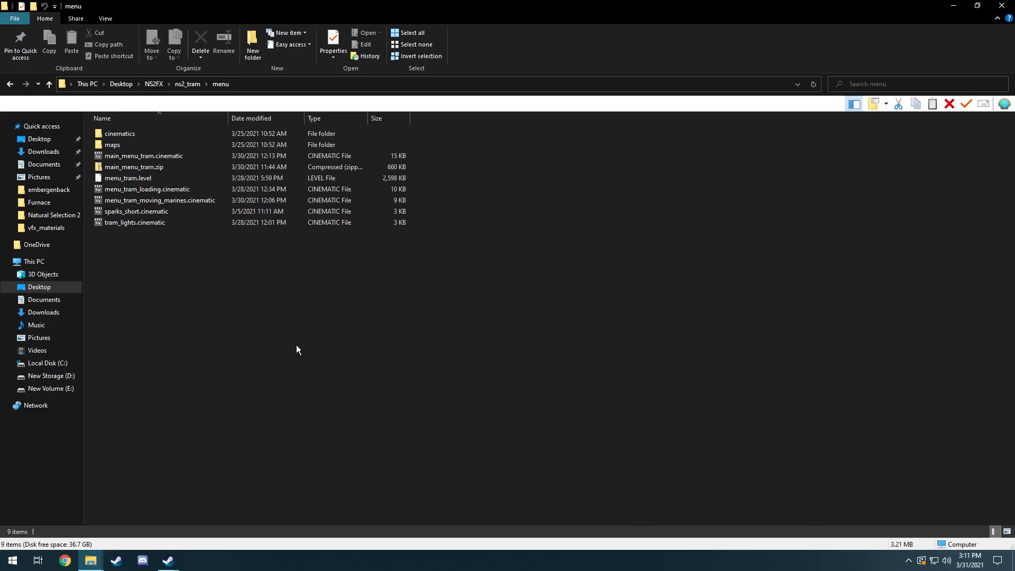
left_click(154, 218)
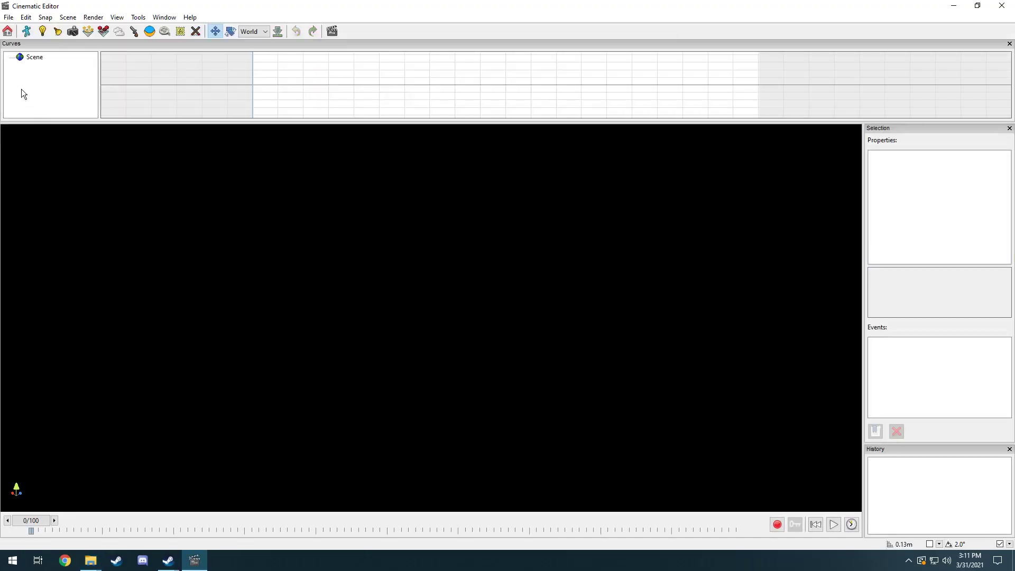
left_click(9, 17)
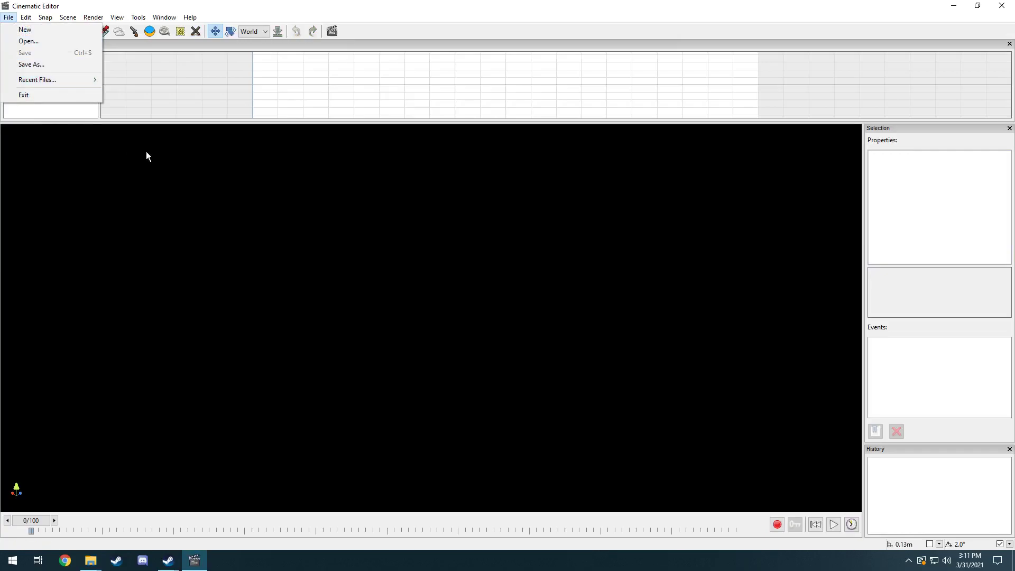
left_click(253, 14)
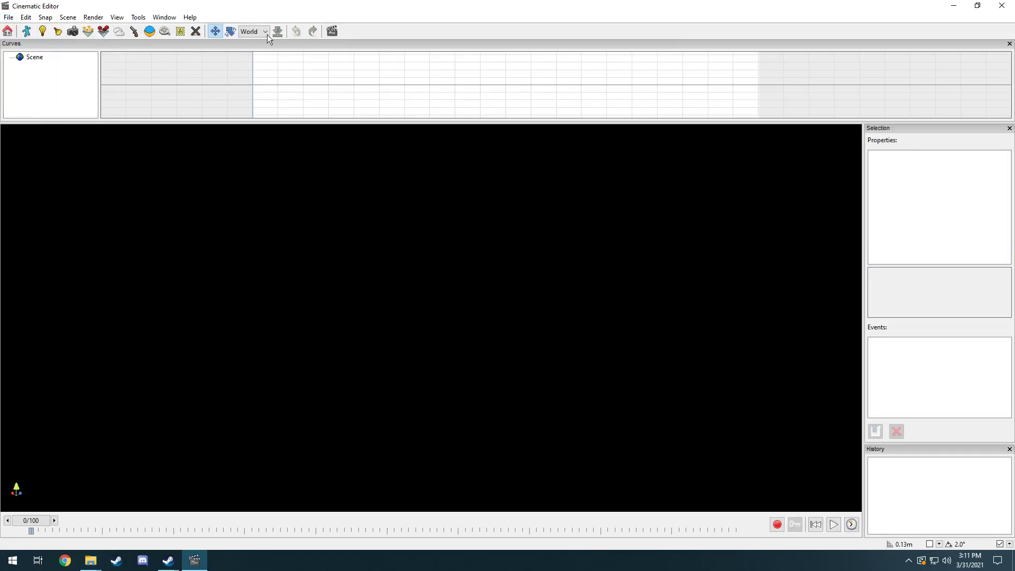
left_click(1001, 6)
Step: Open the steamapps folder inside the Steam folder on New Volume (E:)
left_click(34, 261)
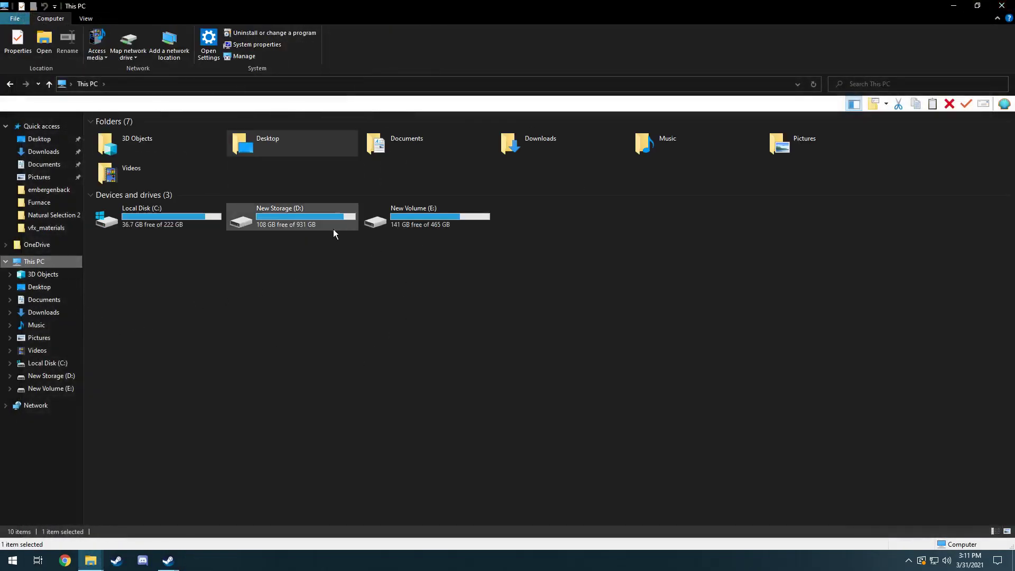
double_click(442, 230)
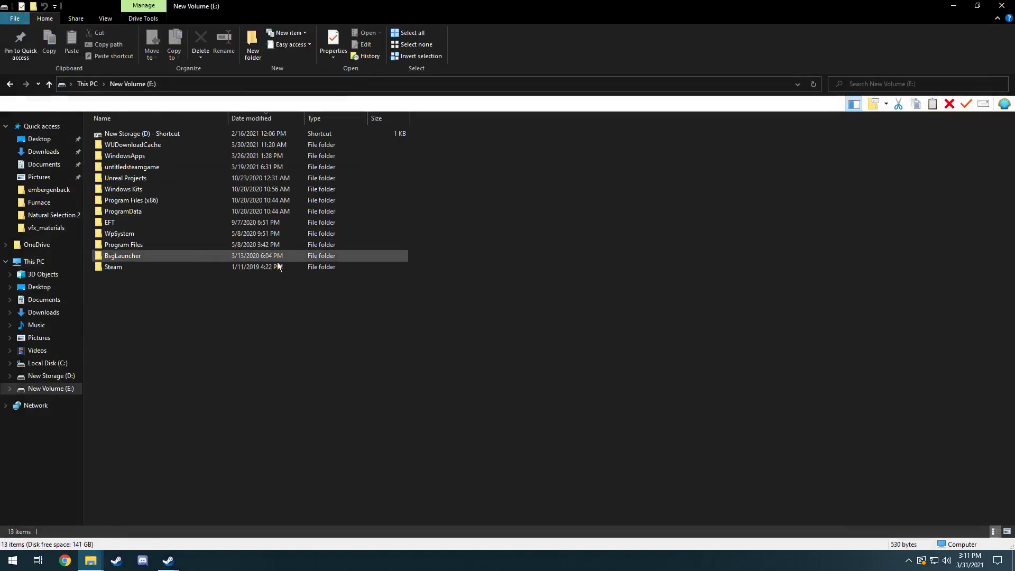
double_click(155, 269)
double_click(148, 136)
left_click(148, 136)
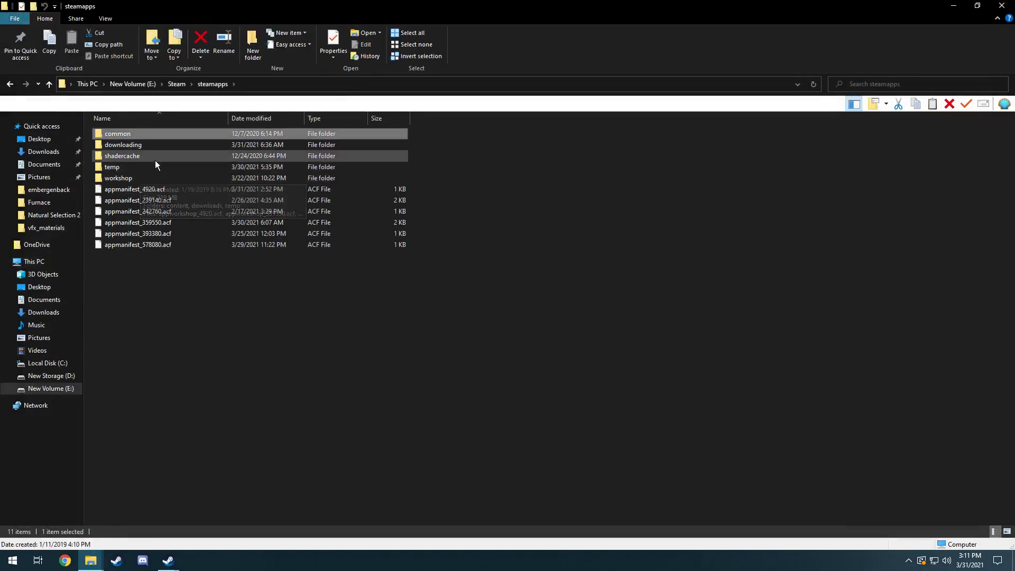
Step: Switch to Steam and browse Natural Selection 2's local files, showing its install folder in a maximized window
left_click(165, 535)
right_click(431, 178)
left_click(459, 250)
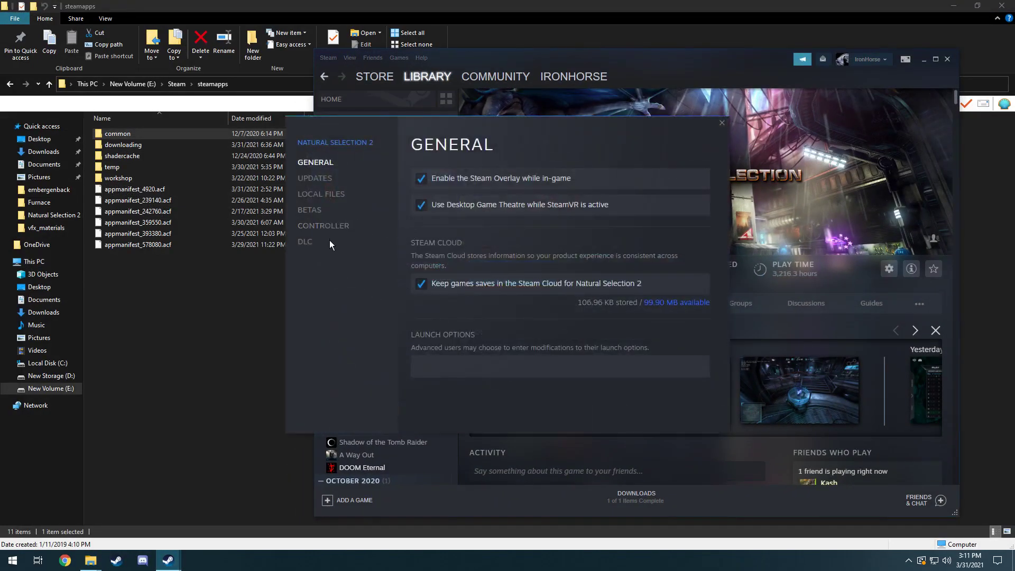
left_click(322, 195)
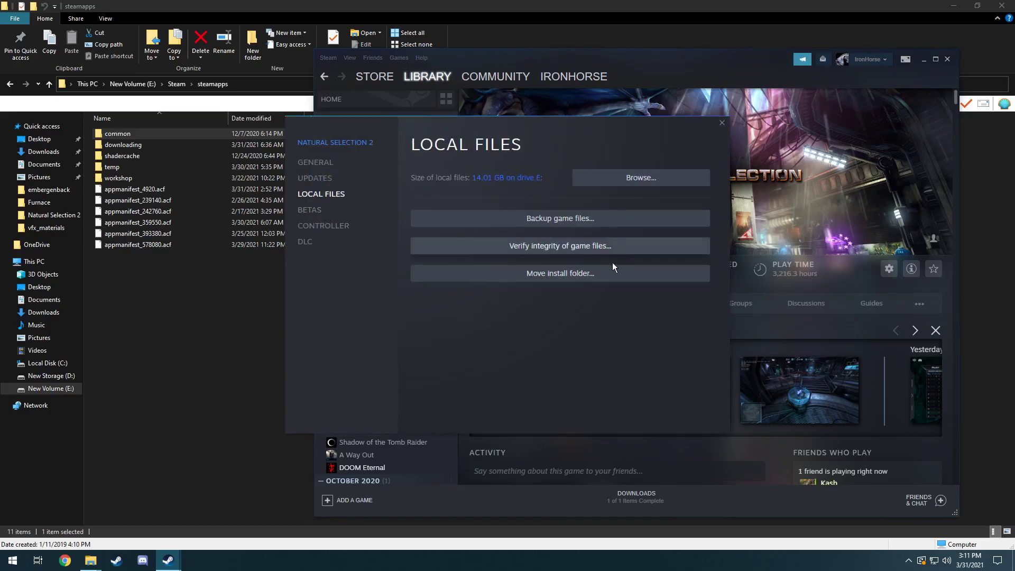
left_click(646, 183)
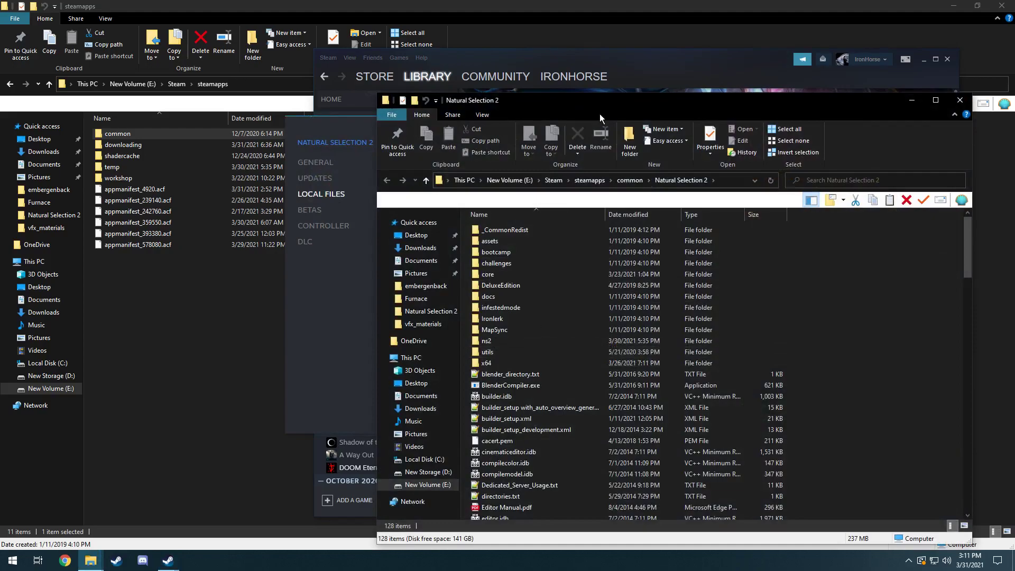
double_click(559, 108)
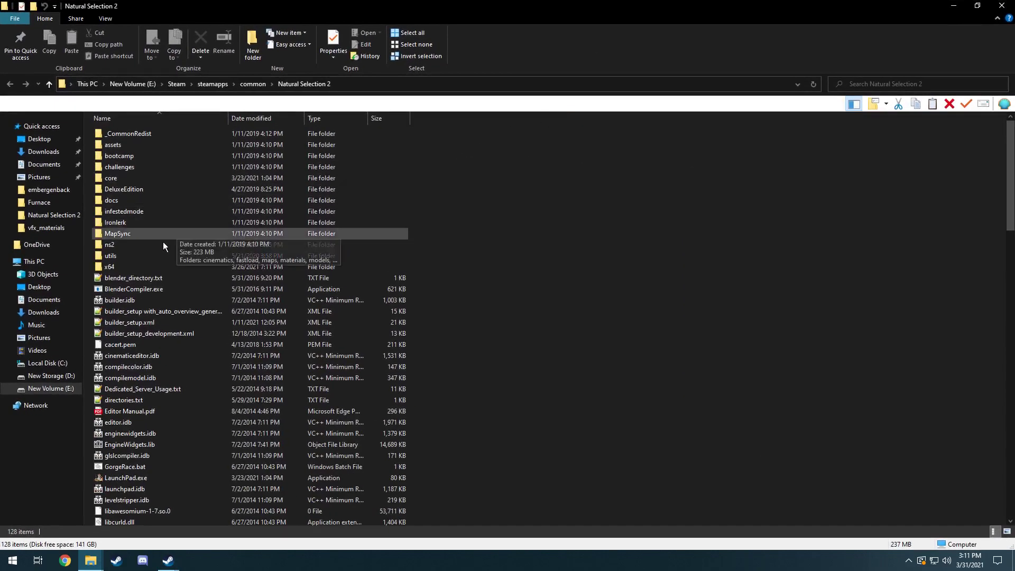
Step: Launch CinematicEditor.exe from the x64 folder of the Natural Selection 2 installation
double_click(135, 267)
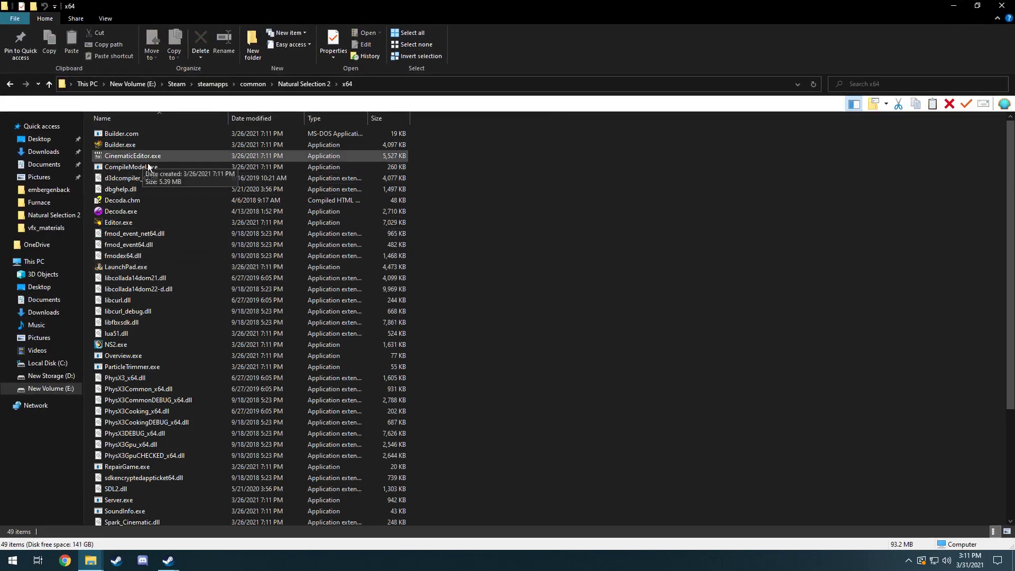
double_click(149, 161)
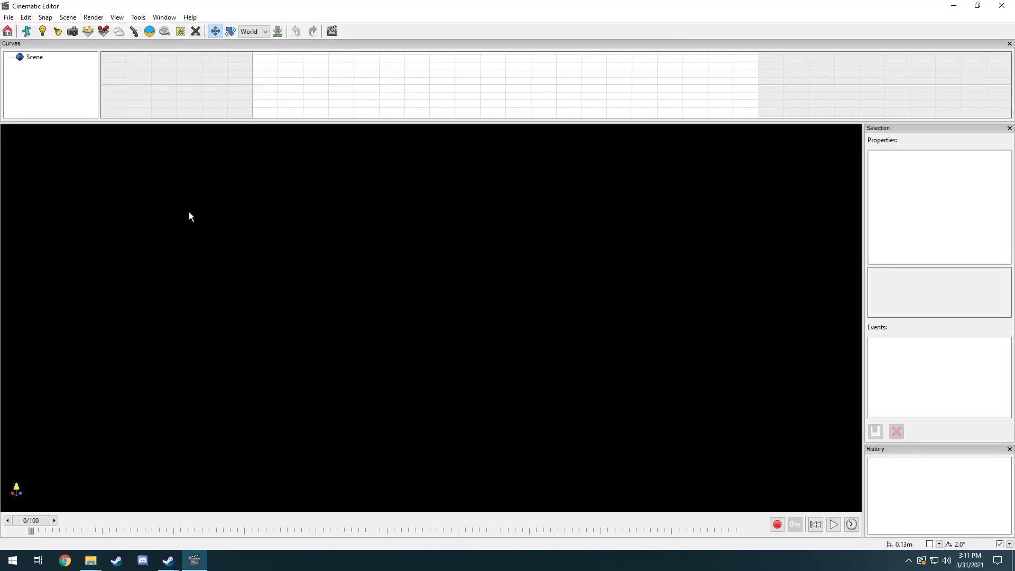
left_click(10, 18)
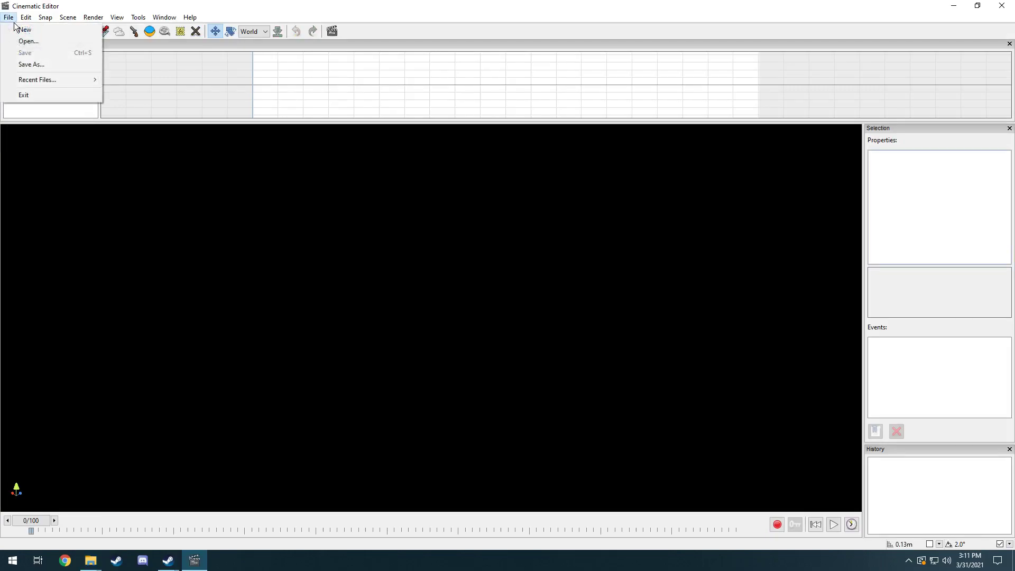
left_click(93, 102)
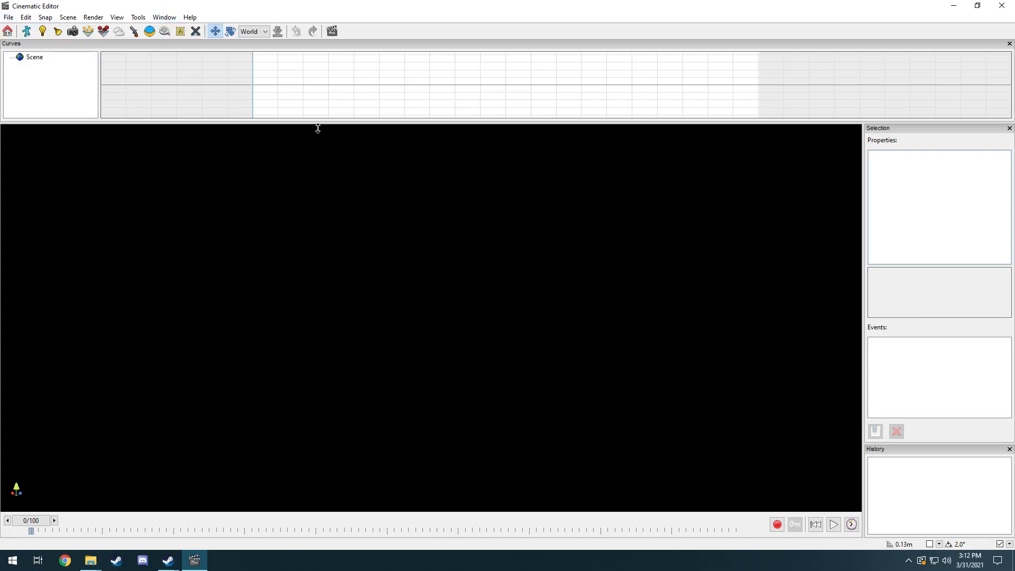
Step: Enlarge the Curves panel and dock it below the viewport's timeline
left_click_drag(318, 128, 315, 253)
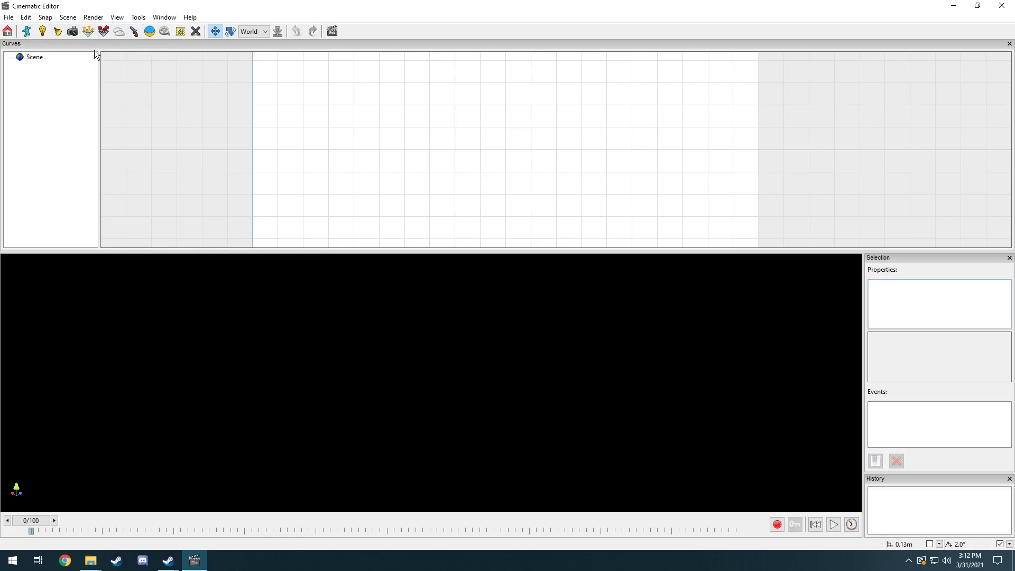
left_click_drag(93, 49, 122, 547)
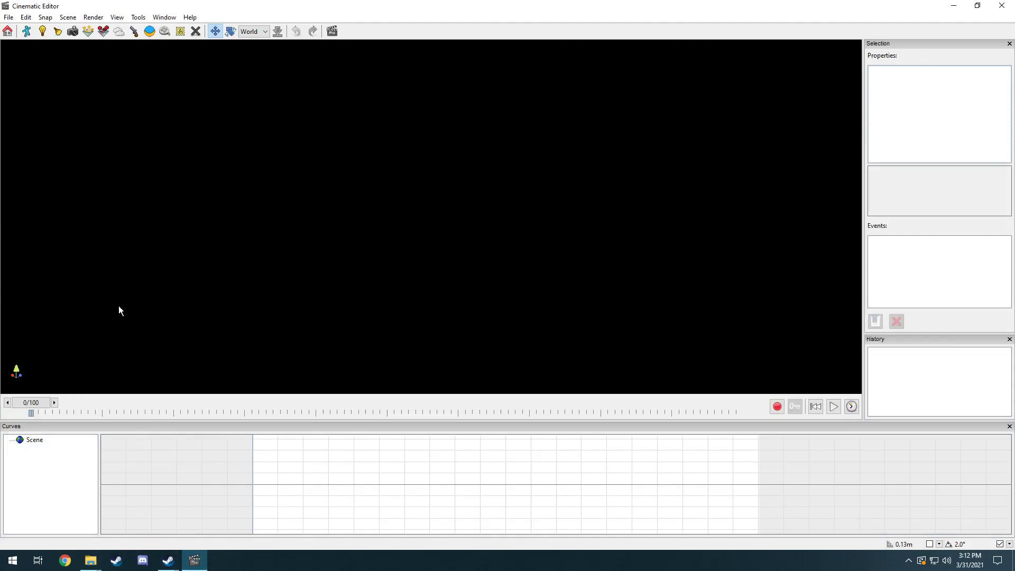
Step: Show the Preview window and dock it between the timeline and the Curves panel
left_click(164, 17)
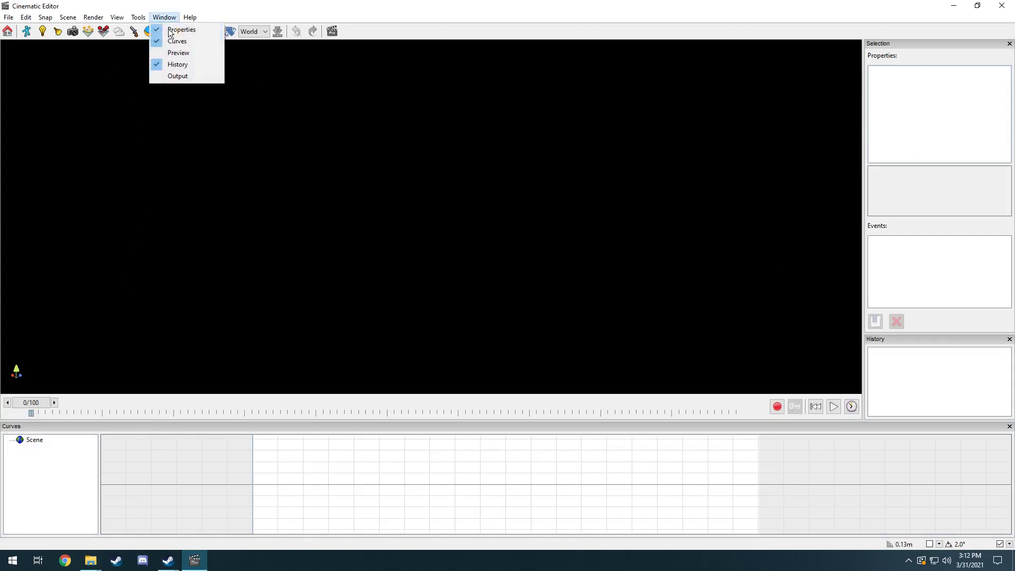
left_click(182, 56)
left_click_drag(227, 19, 265, 405)
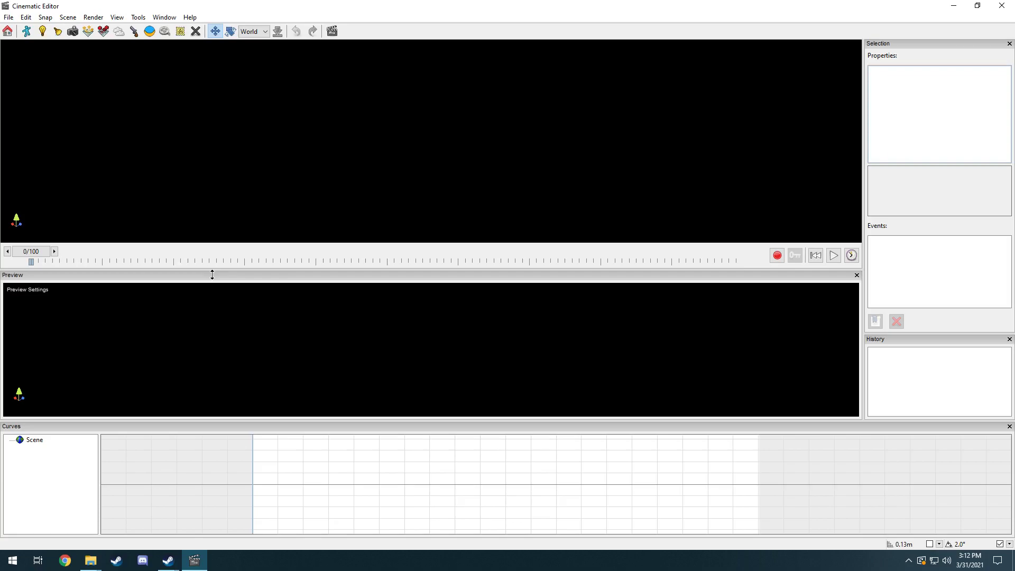
Step: Shrink the Preview panel's height and slightly enlarge the Curves panel along with its scene tree
left_click_drag(212, 275, 219, 363)
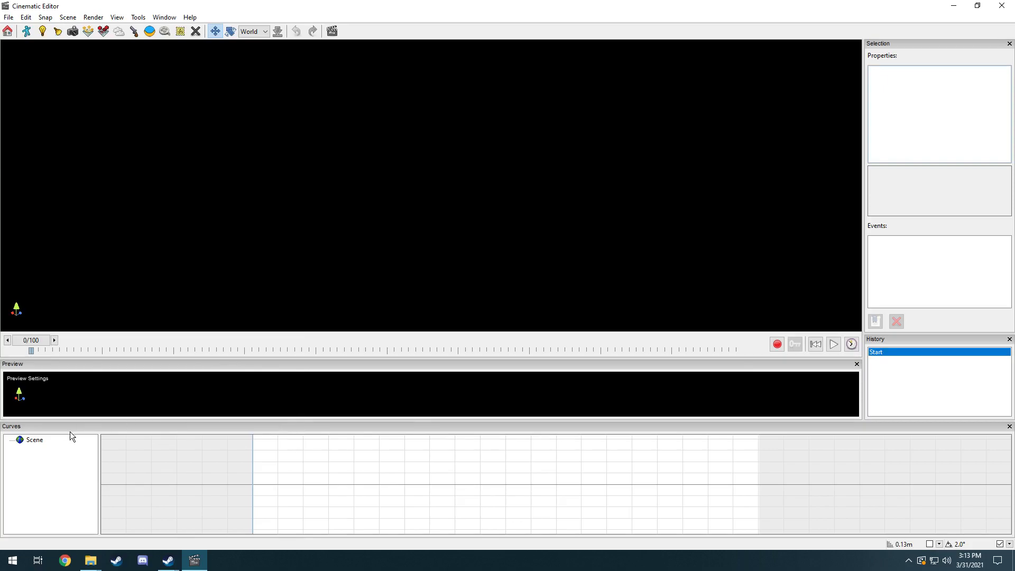
left_click_drag(72, 427, 75, 418)
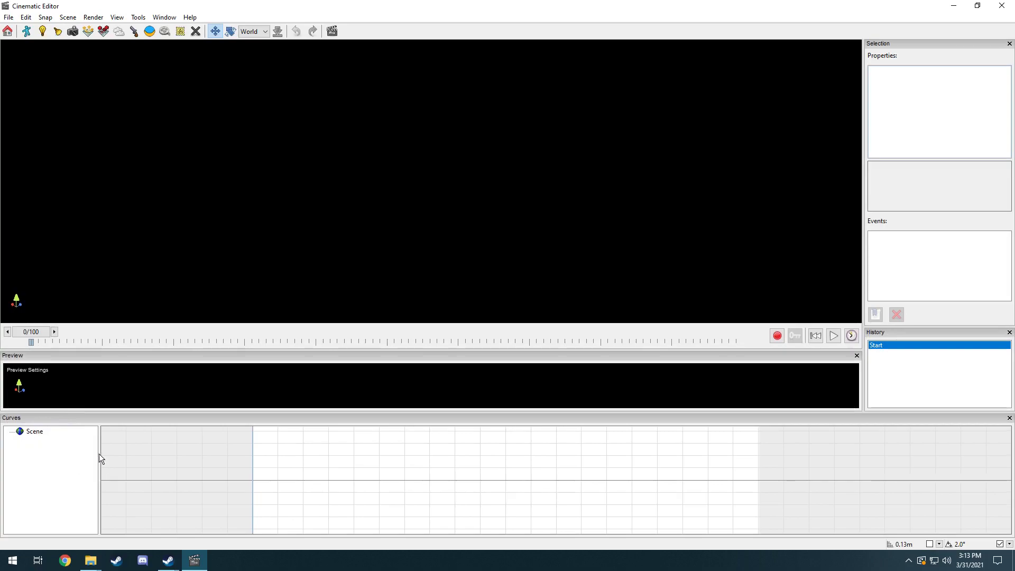
mouse_move(105, 452)
left_mouse_down()
mouse_move(141, 448)
mouse_move(116, 448)
left_mouse_up()
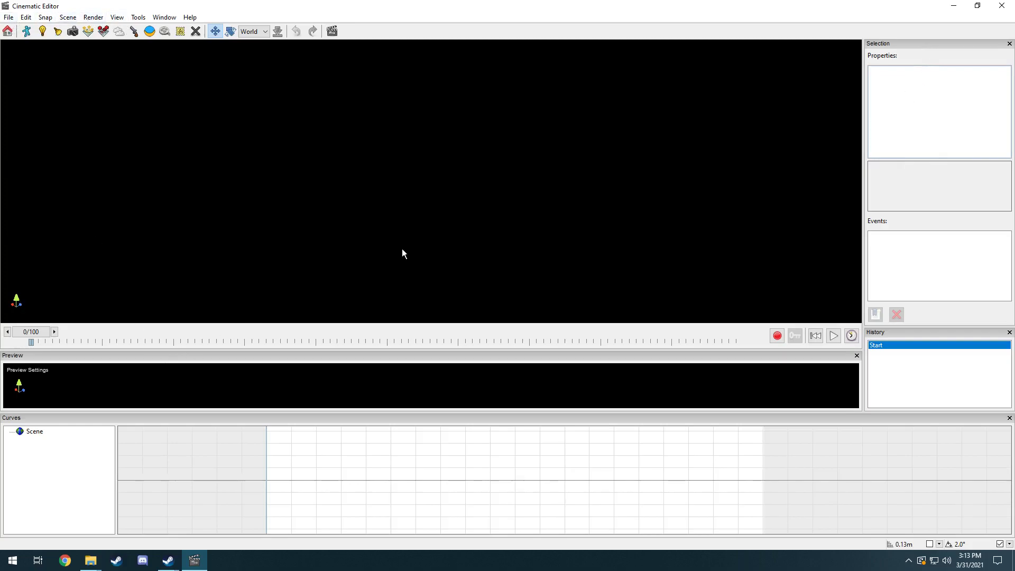
Step: Open main_menu_tram.cinematic from the NS2FX\ns2_tram\menu folder on the Desktop
left_click(9, 17)
left_click(31, 50)
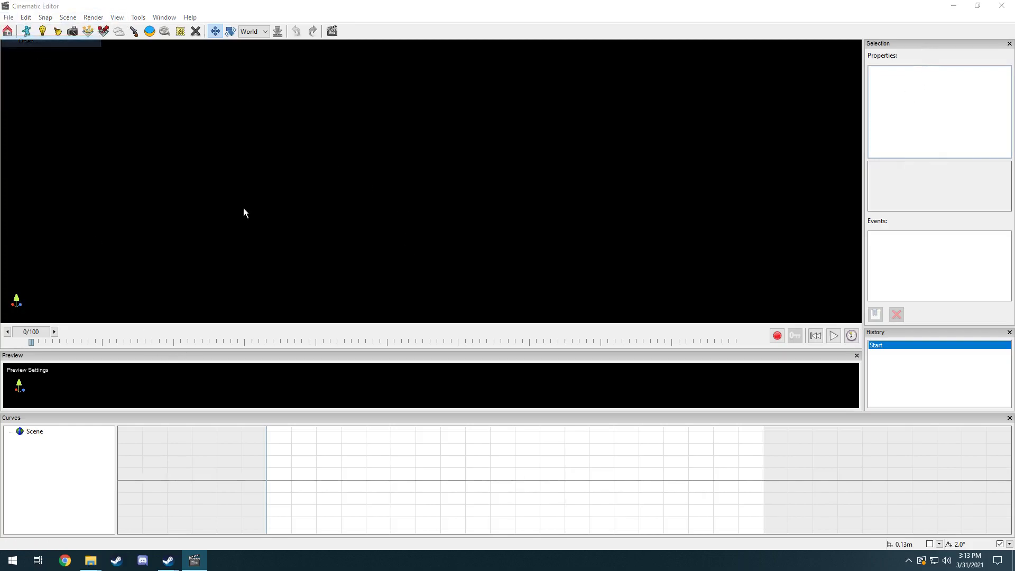
left_click(158, 52)
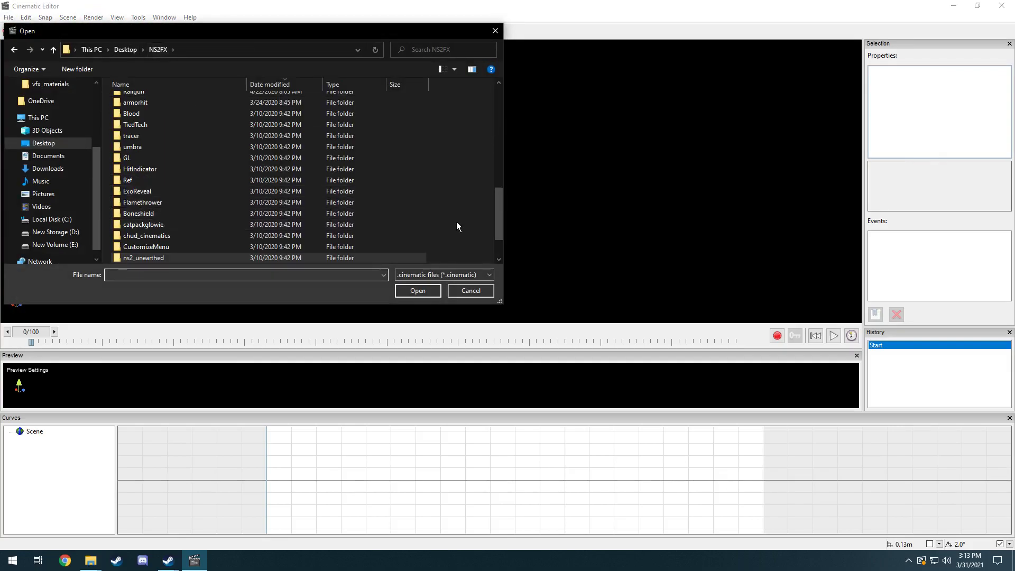
left_click_drag(506, 213, 517, 131)
left_click(154, 190)
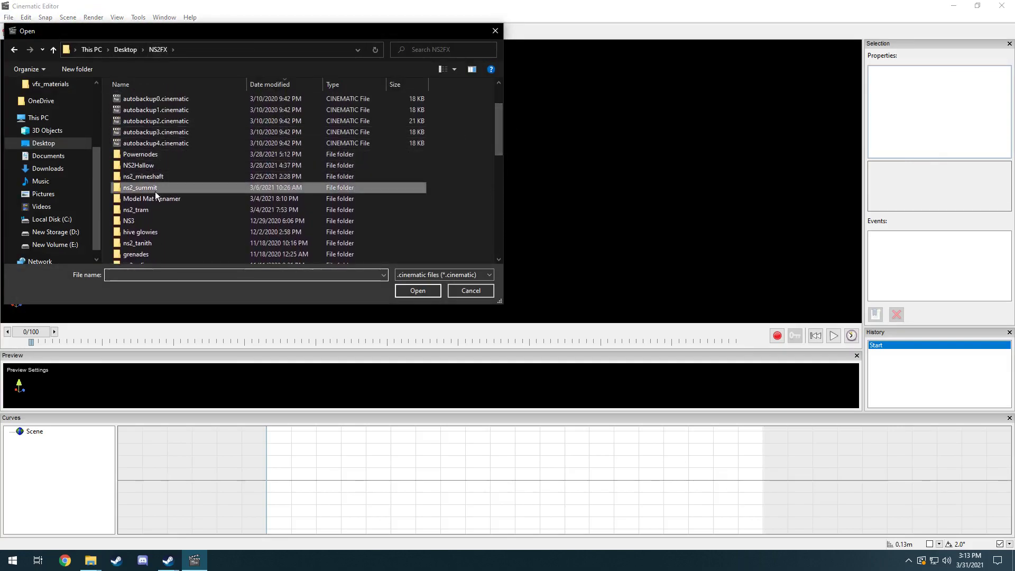
scroll(158, 230, "down", 2)
double_click(156, 149)
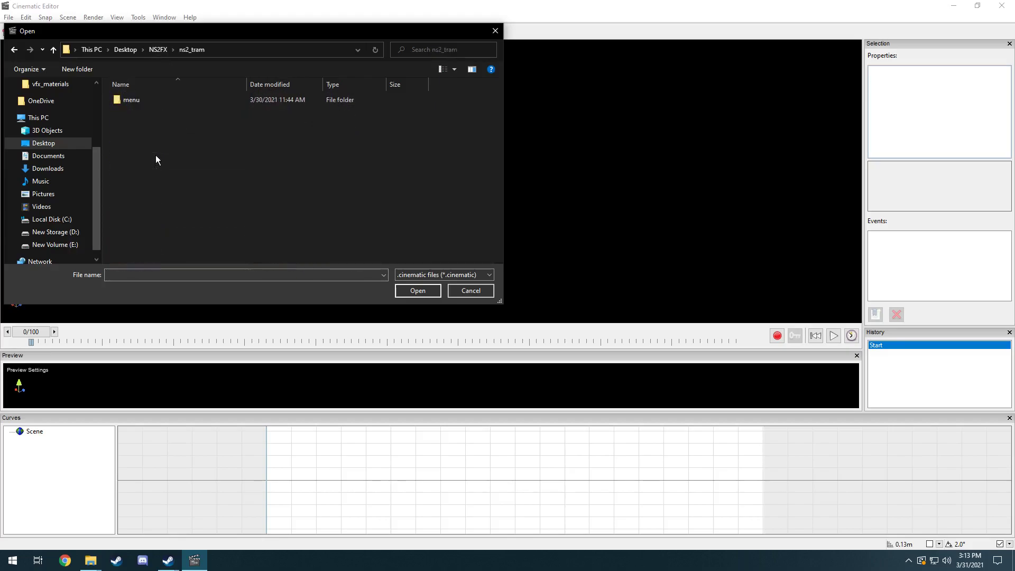
double_click(144, 104)
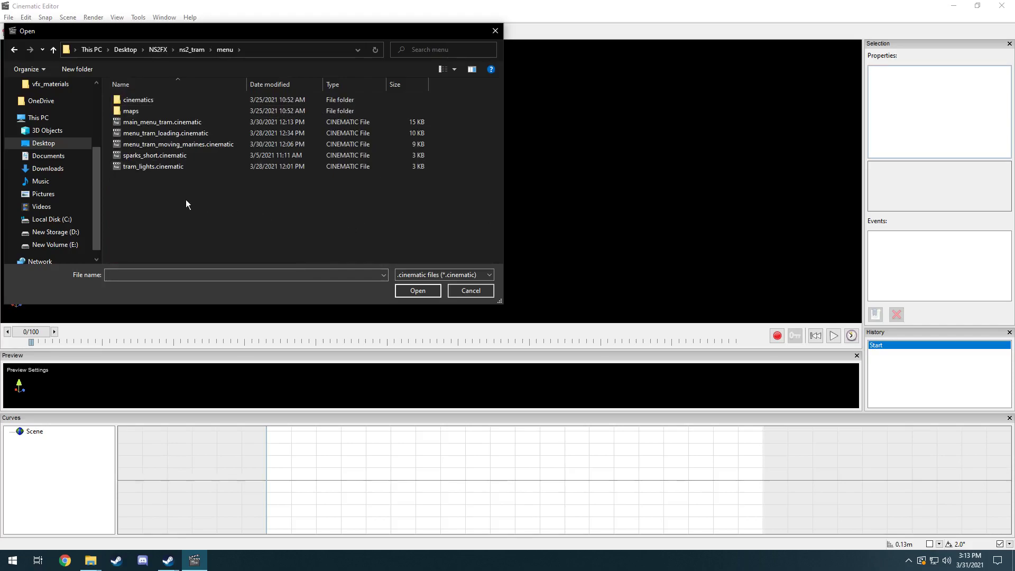
left_click(170, 127)
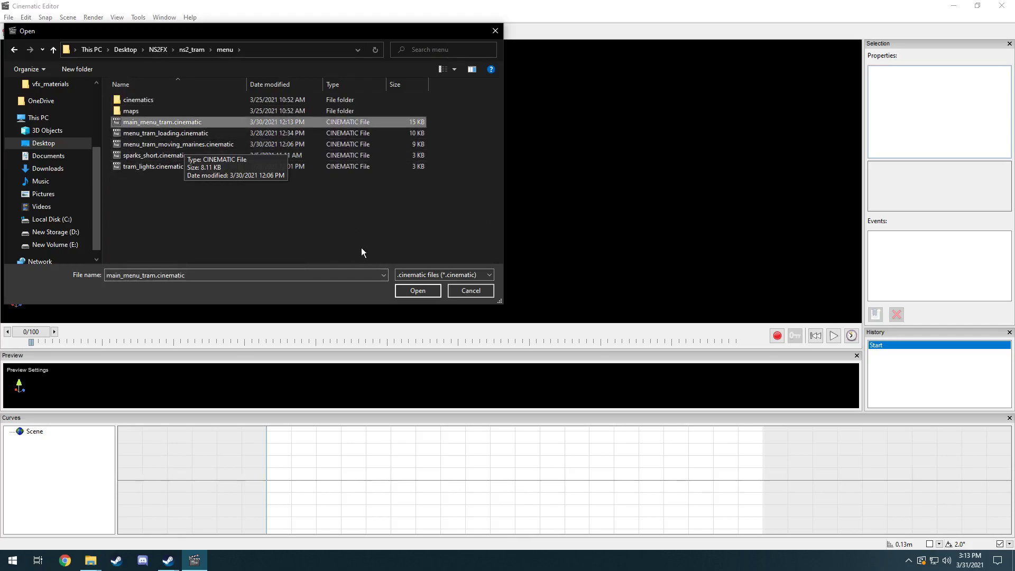
left_click(423, 296)
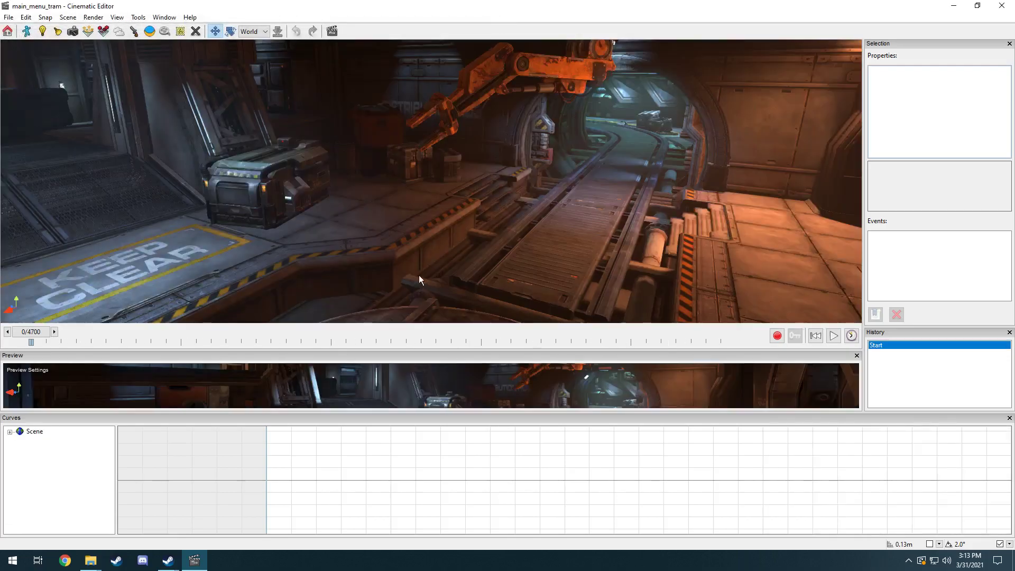
Step: Inspect the camera object in the tram scene and make the Preview panel taller
right_click_drag(409, 217, 698, 214)
key("w")
key("w")
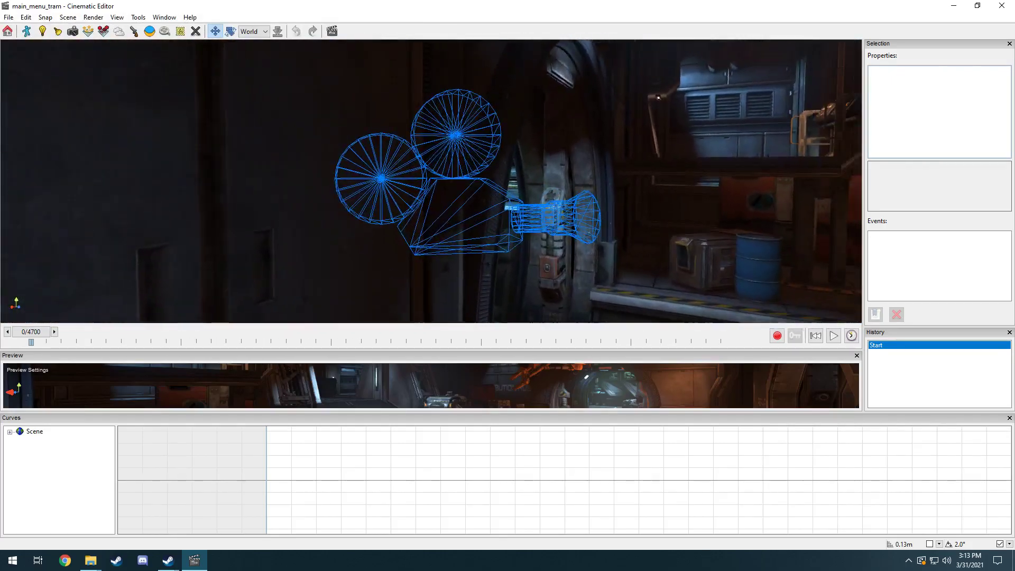
right_click_drag(431, 181, 273, 180)
right_click_drag(415, 200, 225, 208)
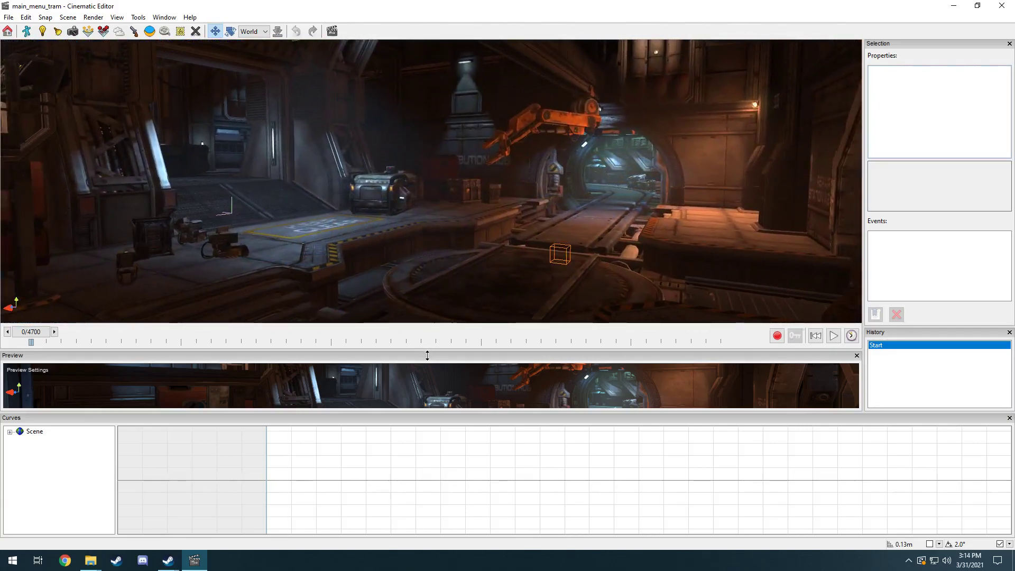
left_click_drag(427, 355, 449, 323)
Step: Fly through the loaded tram level to examine its rooms and tunnels, ending back at the main menu view
right_click_drag(463, 237, 851, 217)
key("w")
key("w")
key("s")
key("w")
key("w")
right_click_drag(431, 164, 545, 158)
key("s")
right_click_drag(341, 161, 701, 116)
key("w")
key("a")
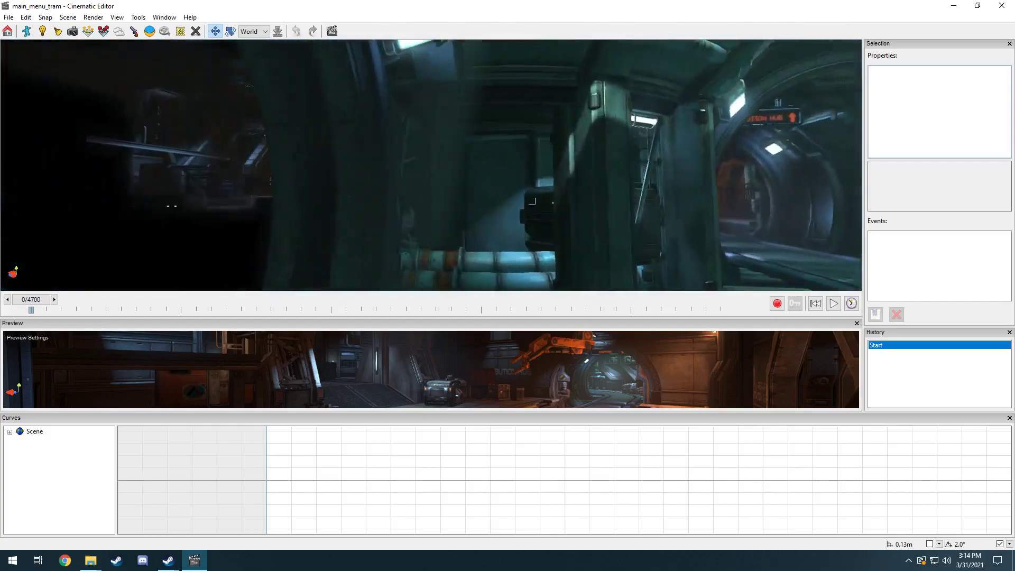
key("d")
right_click_drag(700, 115, 412, 111)
key("d")
key("w")
key("w")
key("w")
key("w")
key("w")
key("w")
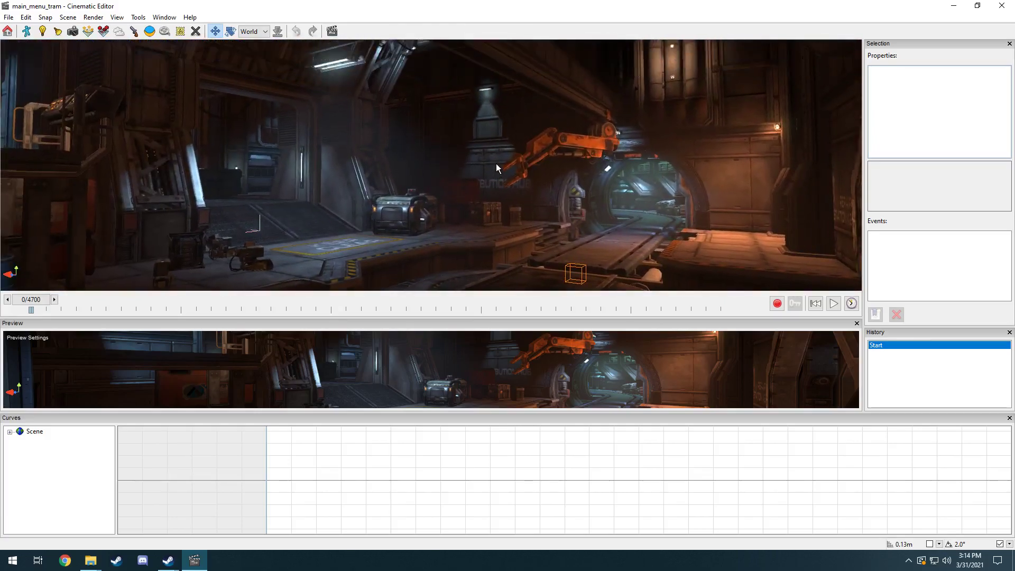
Step: Clear the level from the cinematic scene and check the objects that remain
right_click_drag(474, 172, 438, 175)
left_click(67, 17)
left_click(91, 42)
right_click_drag(273, 187, 433, 173)
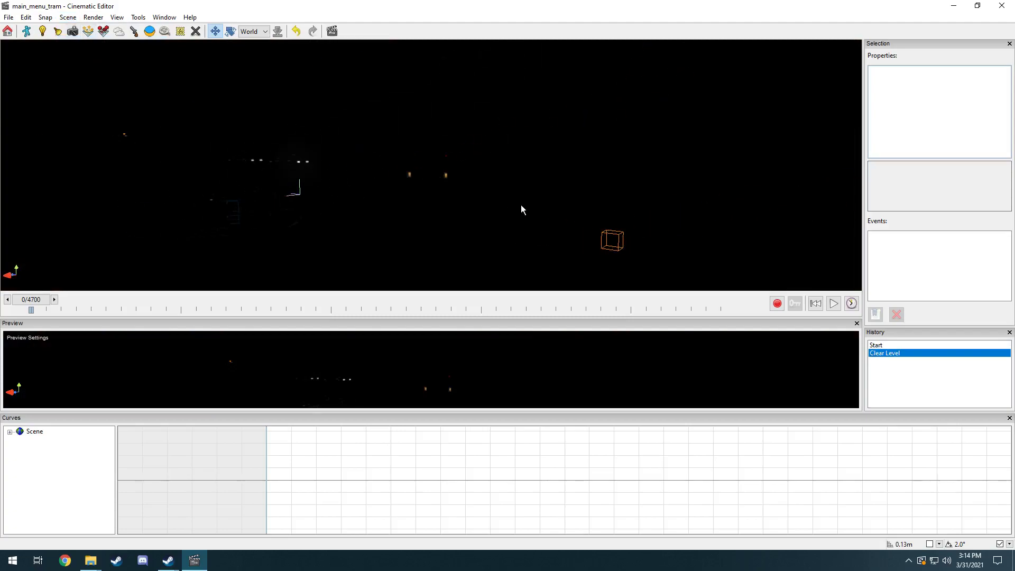
Step: Fly around the emptied scene to examine the objects that remain without the level
right_click_drag(511, 216, 460, 222)
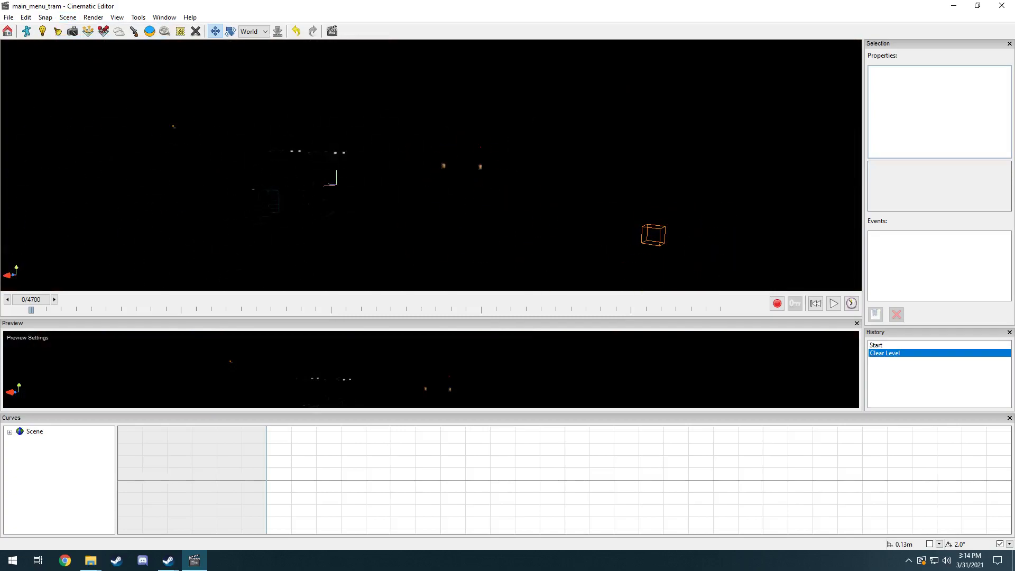
right_click_drag(450, 167, 288, 222)
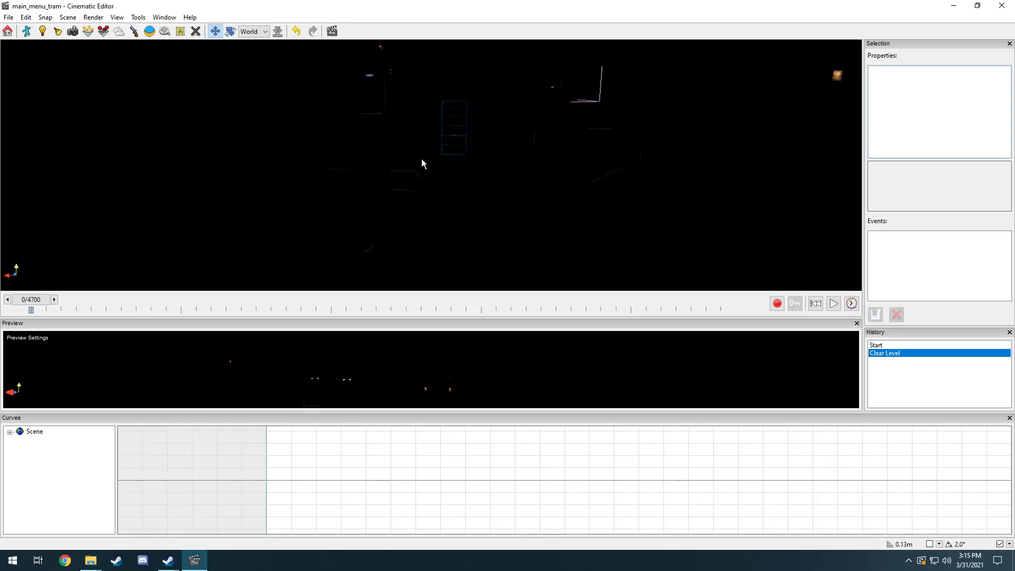
key("s")
right_click_drag(478, 154, 693, 101)
key("s")
key("s")
key("w")
key("a")
key("d")
key("a")
key("d")
key("a")
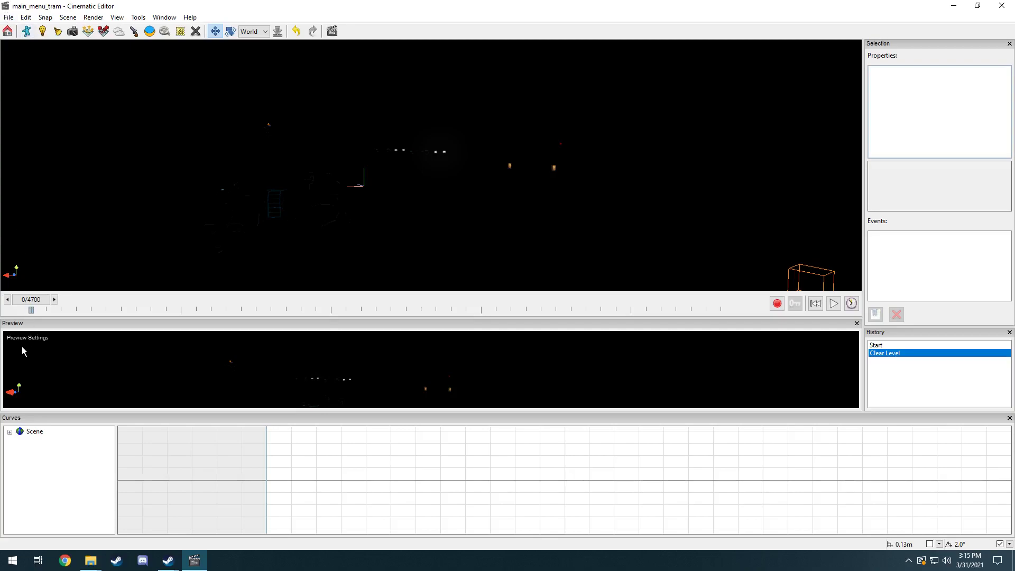
Step: Set the main viewport to Textured Unlit and frame the remaining vehicle, turrets and turntable
left_click(11, 49)
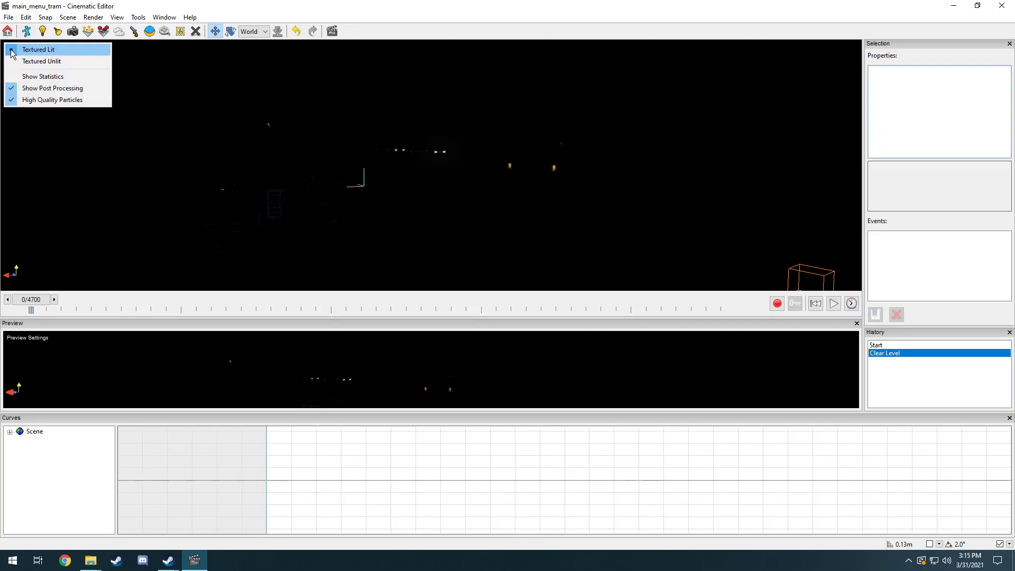
left_click(53, 64)
middle_click_drag(431, 165, 402, 159)
middle_click_drag(511, 169, 436, 170)
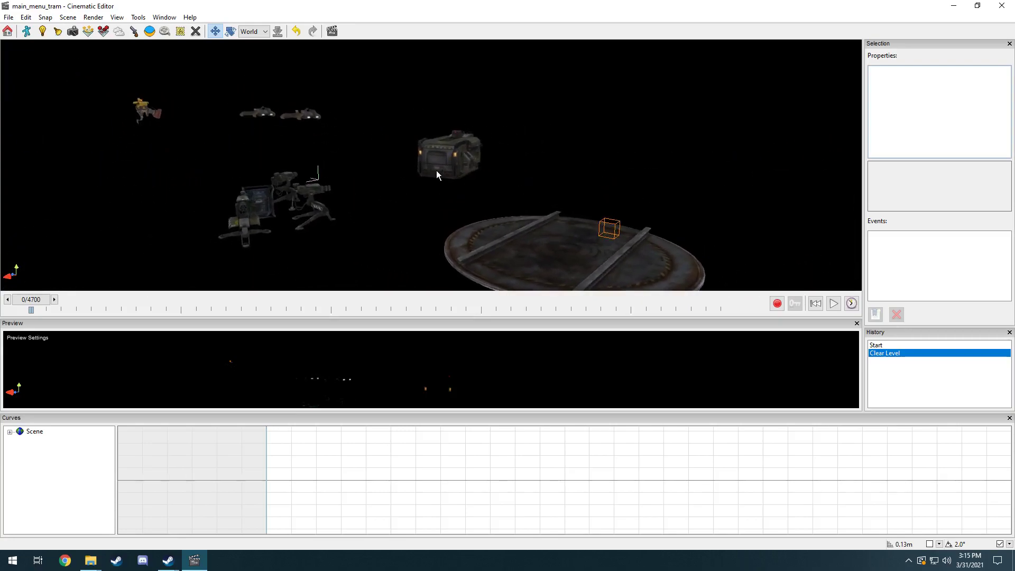
Step: Try maps/ref-lavafalls.level as the scene's level and clear it again
left_click(68, 17)
left_click(86, 31)
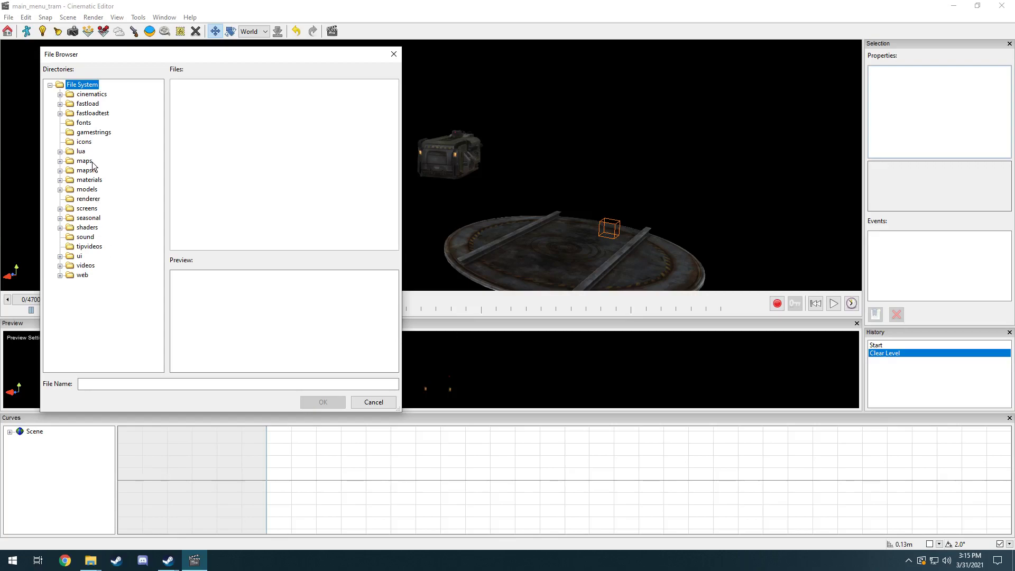
key("Down")
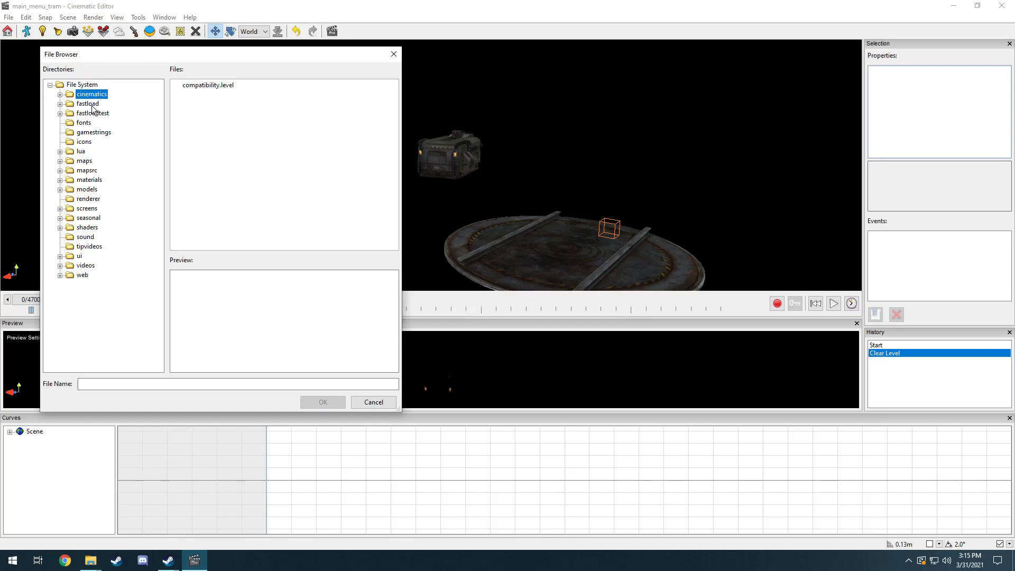
key("Down")
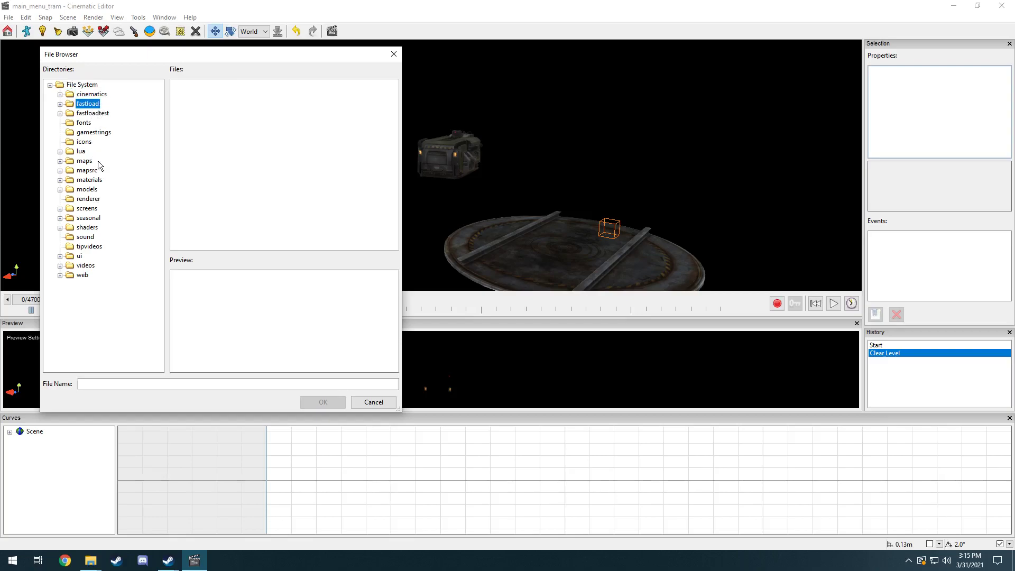
key("m")
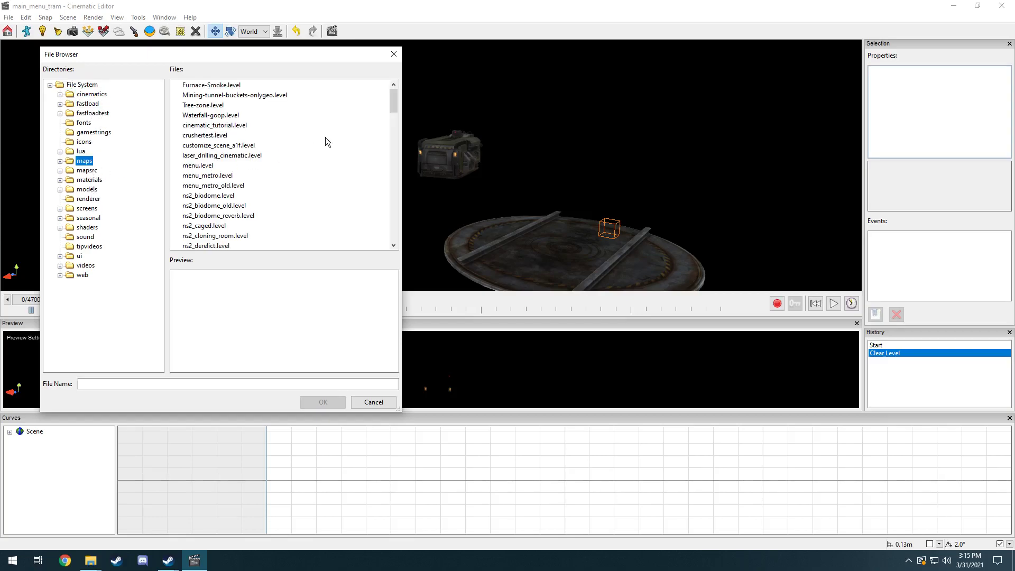
left_click_drag(394, 104, 401, 239)
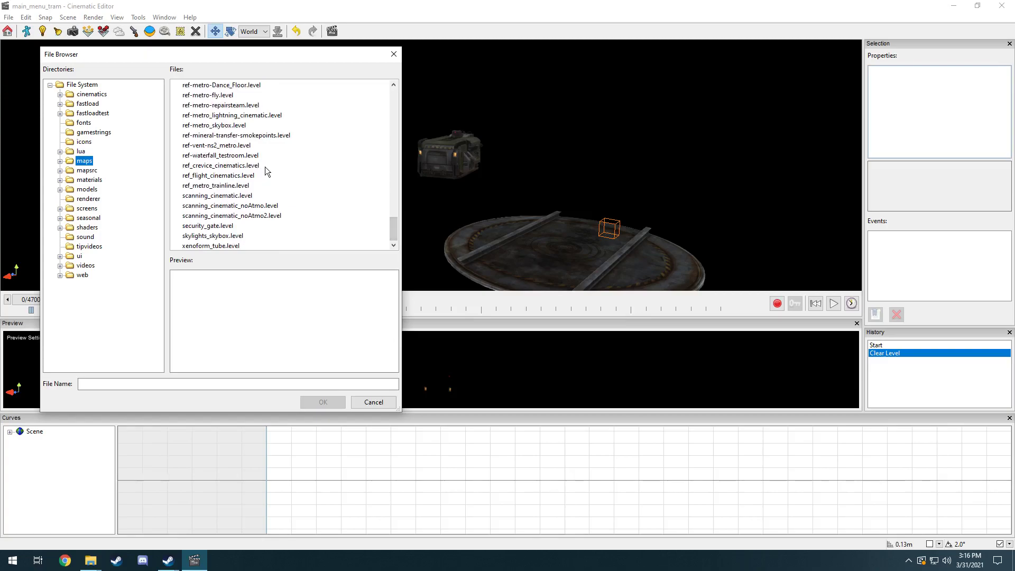
left_click_drag(397, 241, 400, 233)
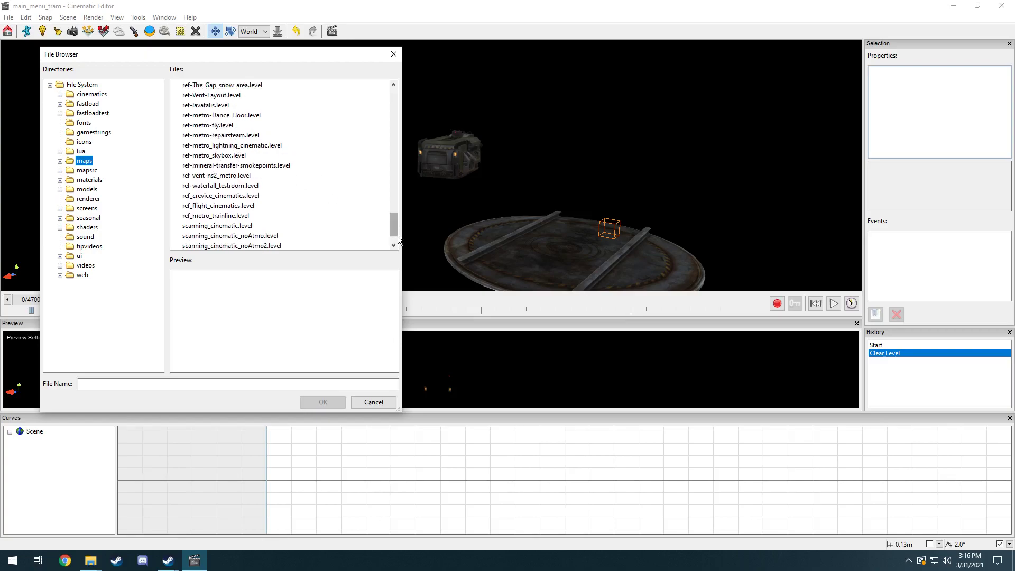
left_click_drag(400, 236, 400, 225)
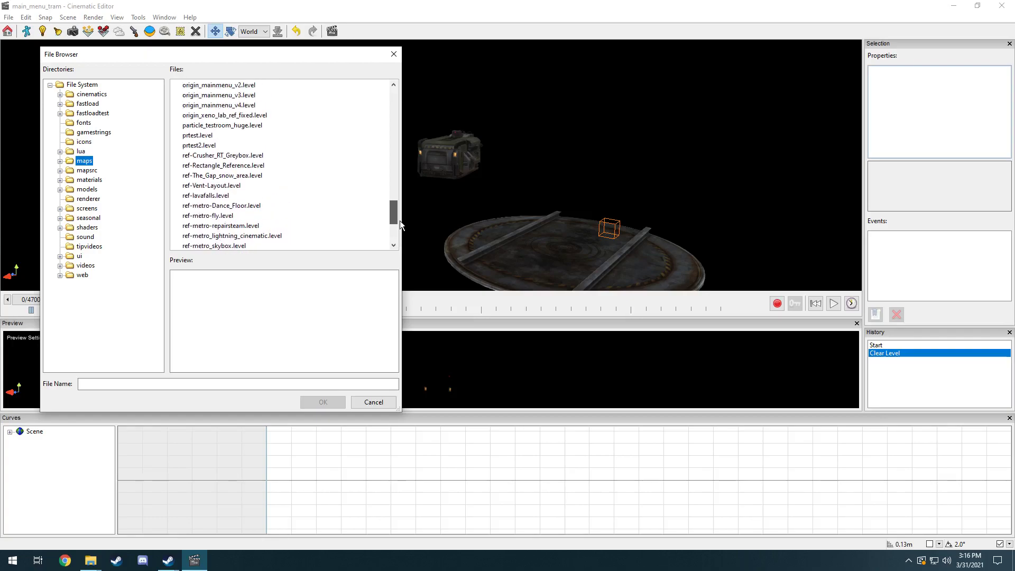
left_click(222, 196)
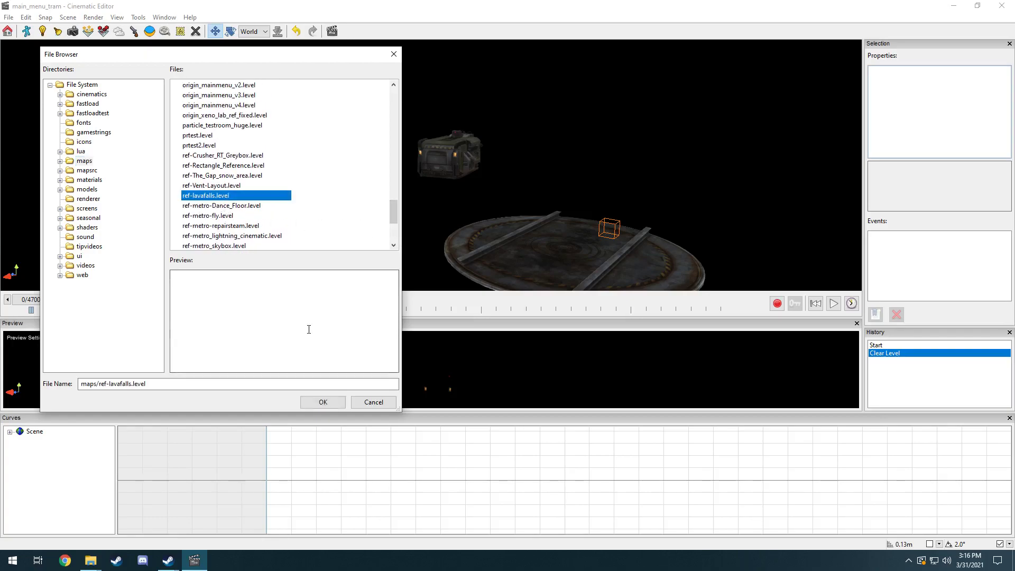
left_click(333, 402)
right_click_drag(355, 233, 507, 182)
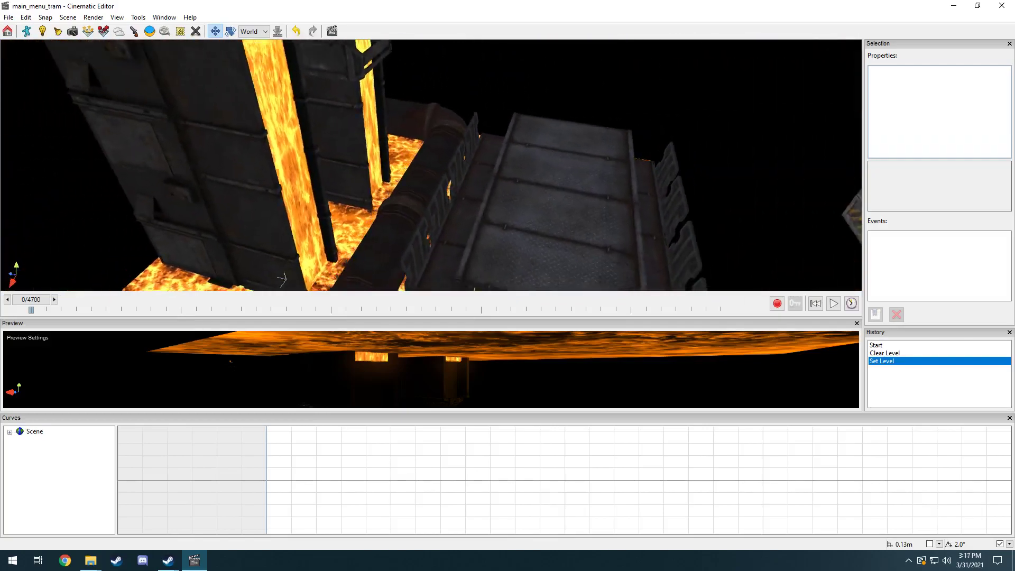
left_click(68, 17)
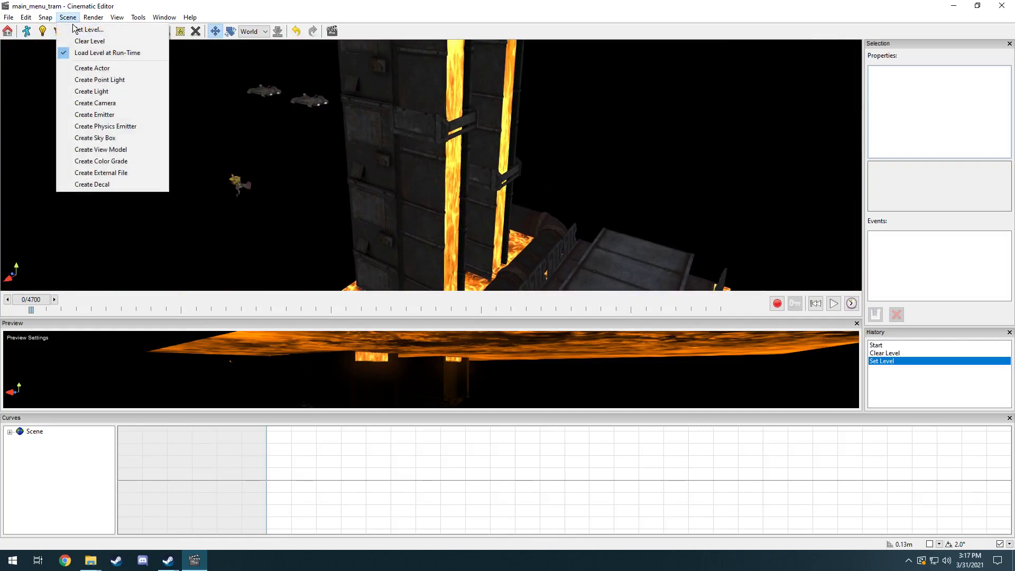
left_click(87, 40)
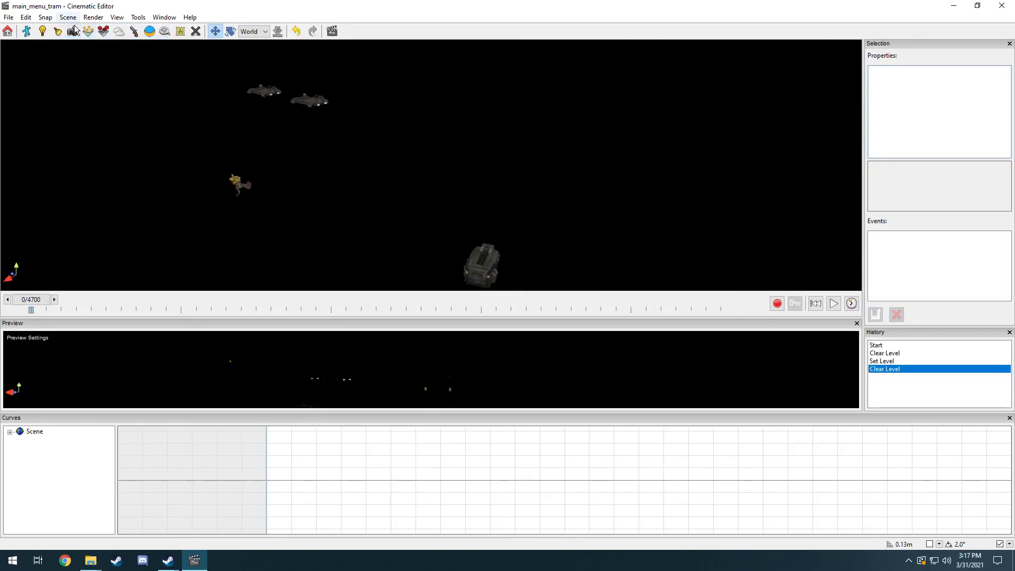
Step: Start setting a new level for the scene and browse the level files in the maps folder
left_click(67, 18)
left_click(80, 30)
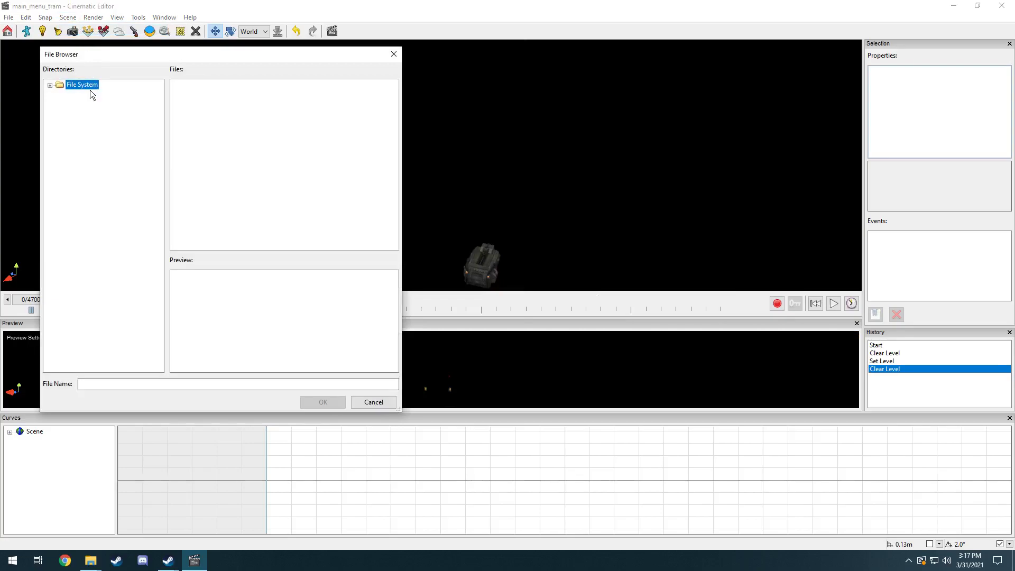
left_click(85, 160)
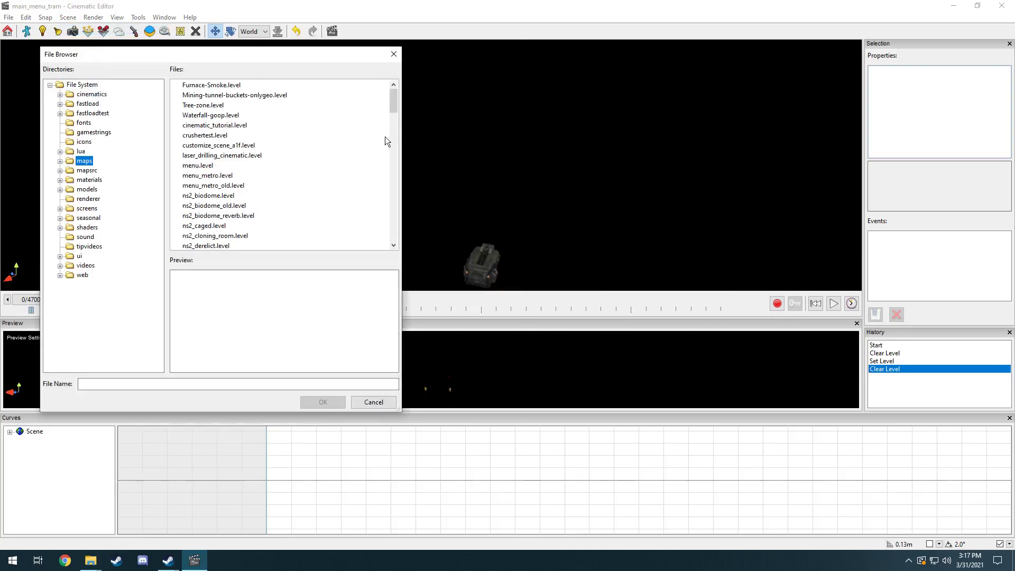
left_click_drag(398, 103, 394, 226)
left_click_drag(391, 236, 398, 104)
left_click(229, 178)
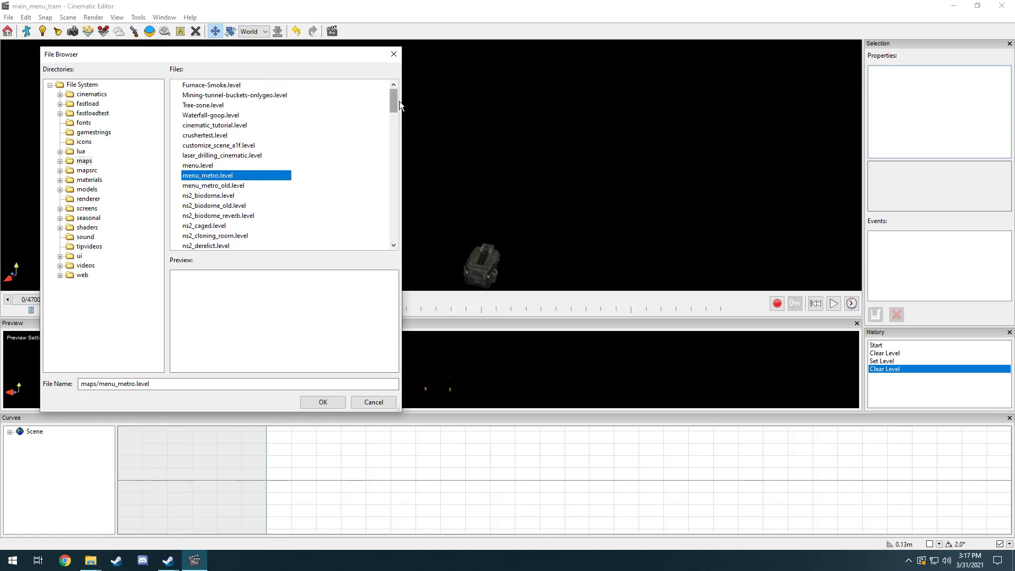
left_click(214, 136)
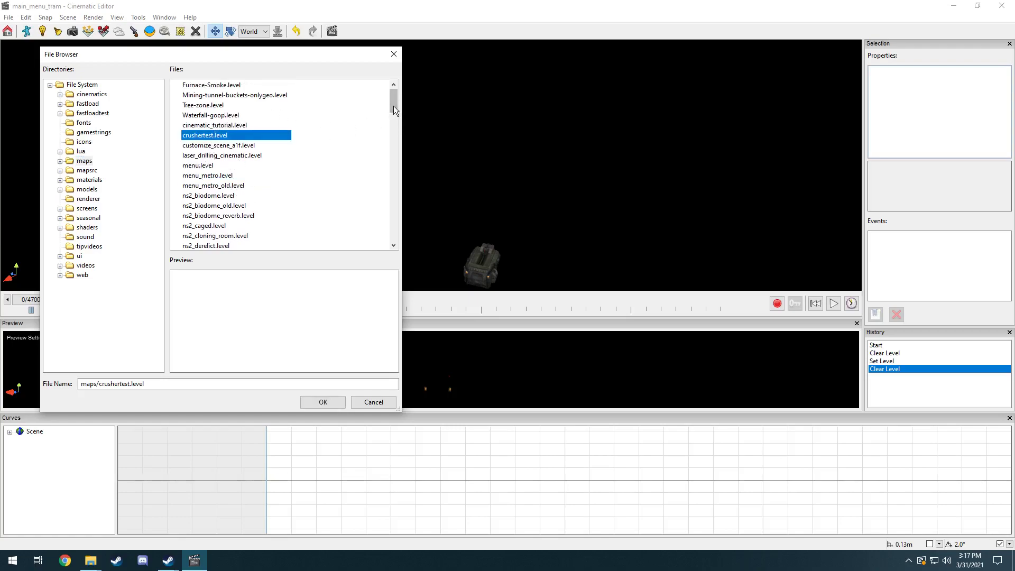
left_click_drag(396, 106, 388, 211)
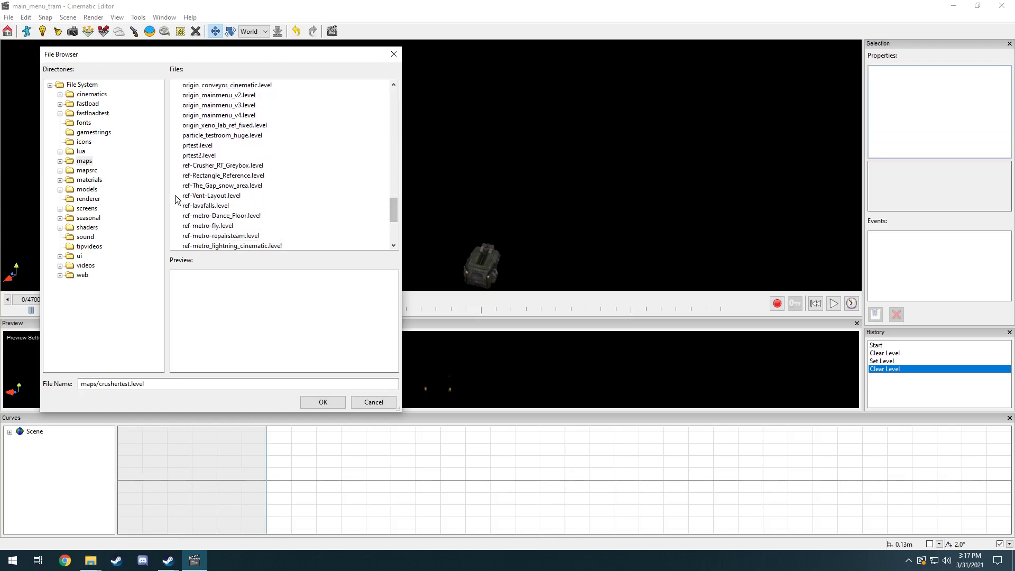
Step: Load menu_tram.level from the maps/menus folder as the scene's level
double_click(70, 162)
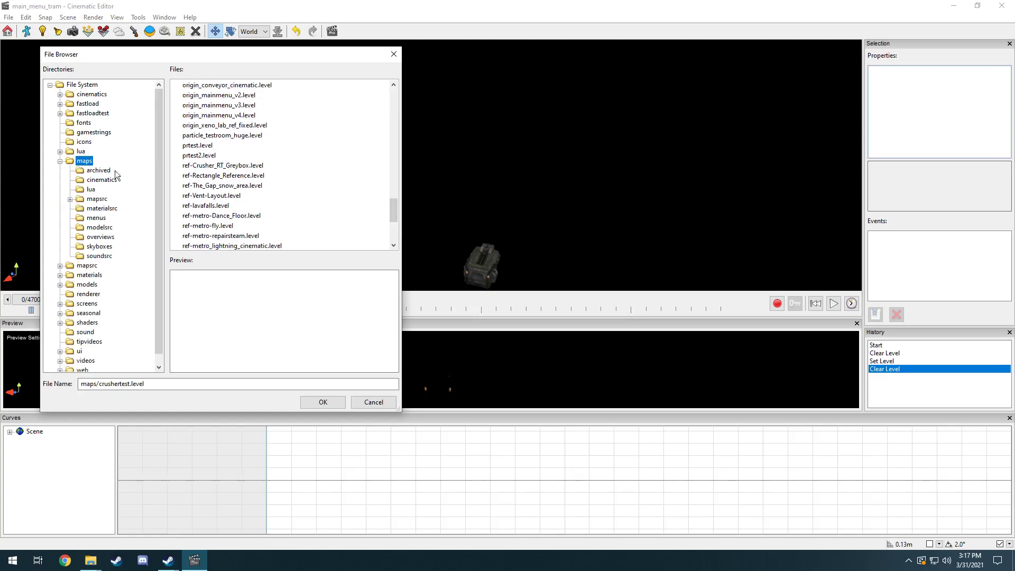
left_click(96, 217)
left_click_drag(396, 165, 402, 192)
left_click(217, 226)
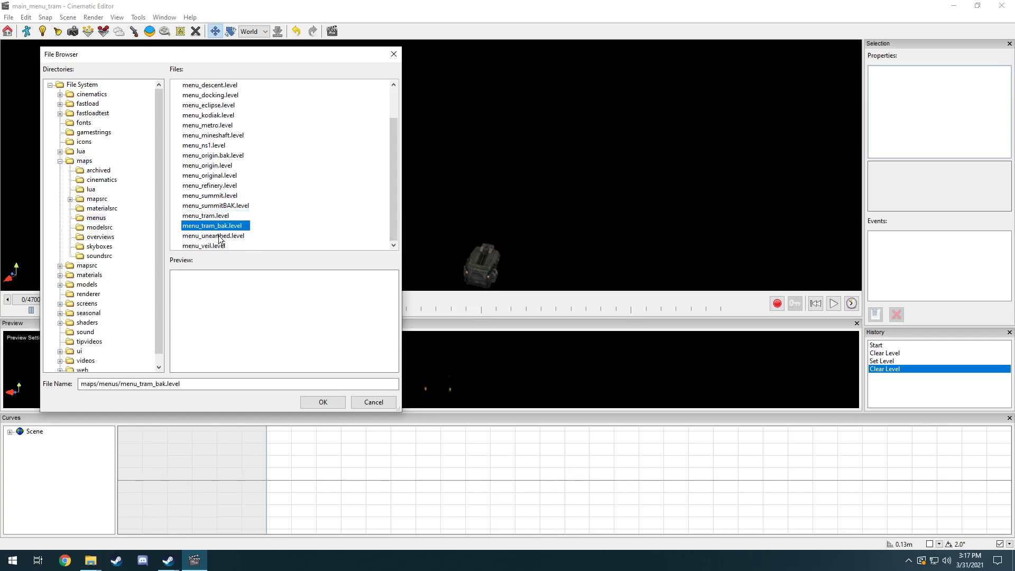
key("Up")
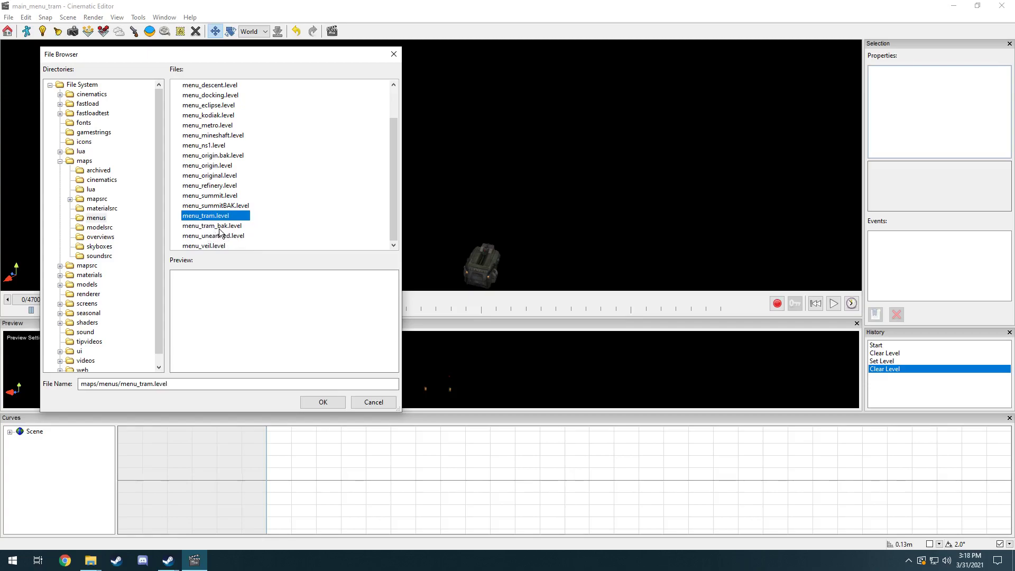
left_click(221, 226)
key("Up")
left_click(222, 226)
key("Up")
left_click(327, 401)
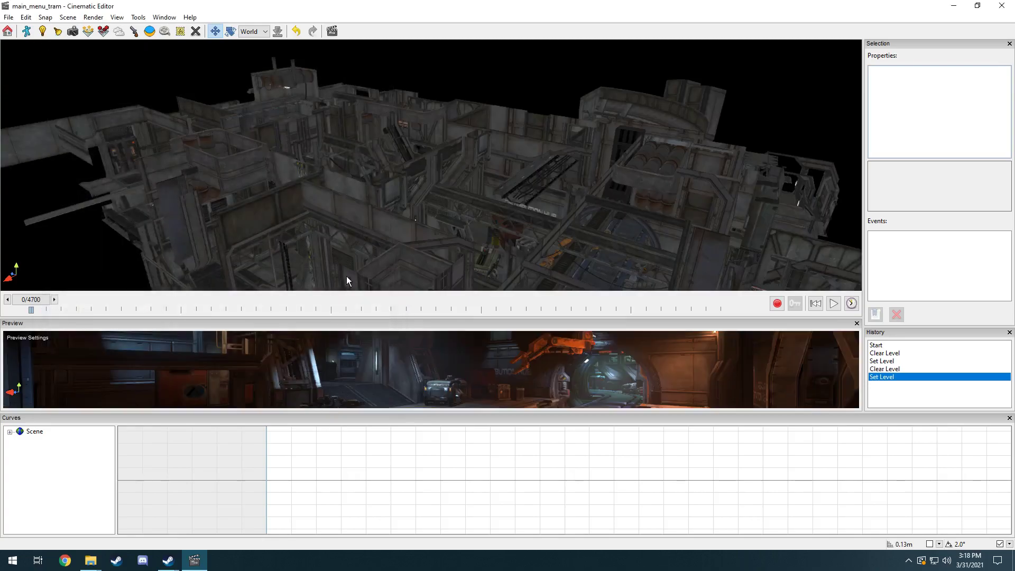
Step: Fly into the reloaded tram level to the room with the Keep Clear floor marking and the crane arm
key("w")
right_click_drag(385, 224, 478, 224)
key("w")
key("s")
key("w")
key("s")
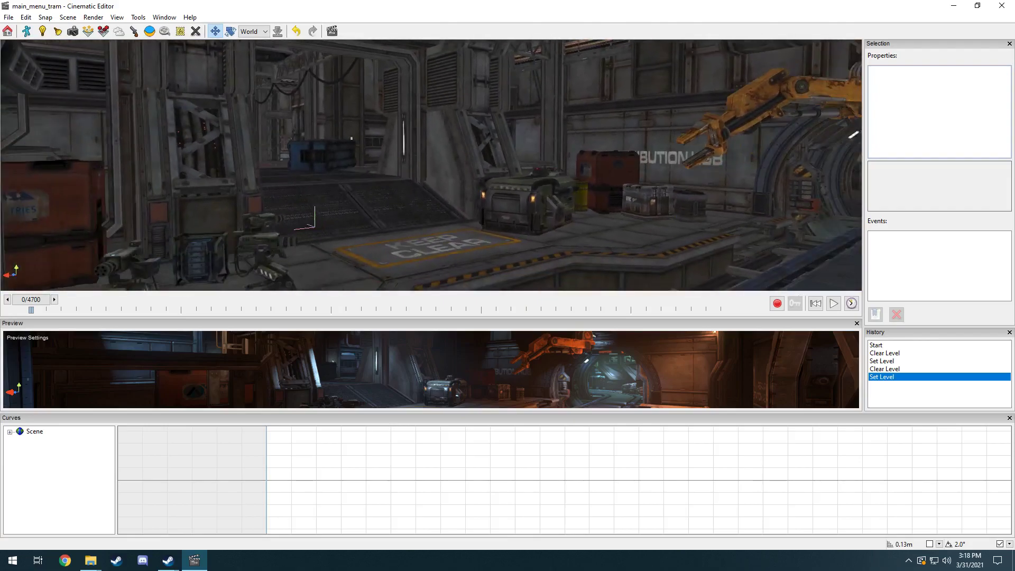
Step: Compare Textured Lit shading in the main viewport, returning it to Textured Unlit
left_click(8, 49)
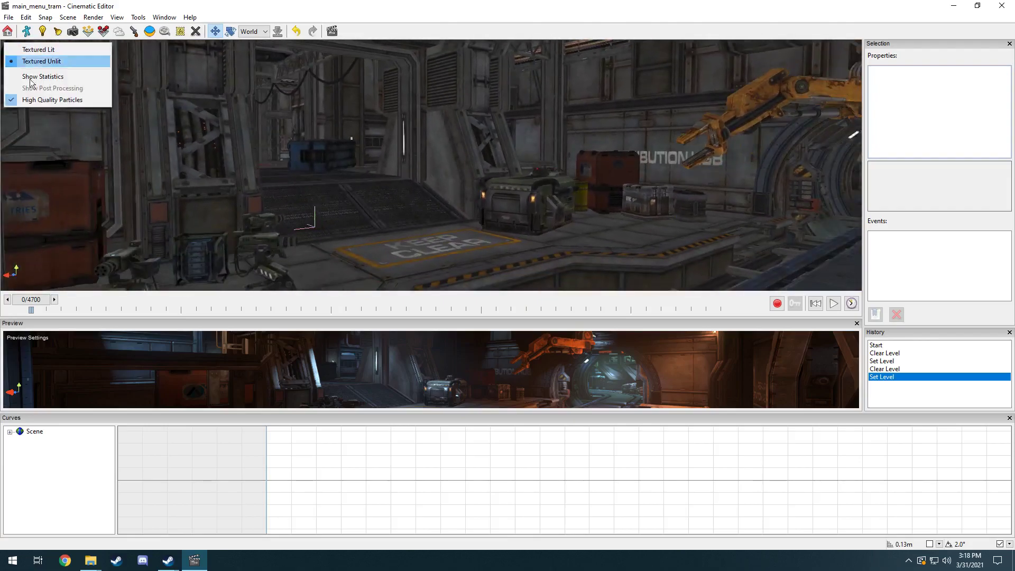
left_click(109, 158)
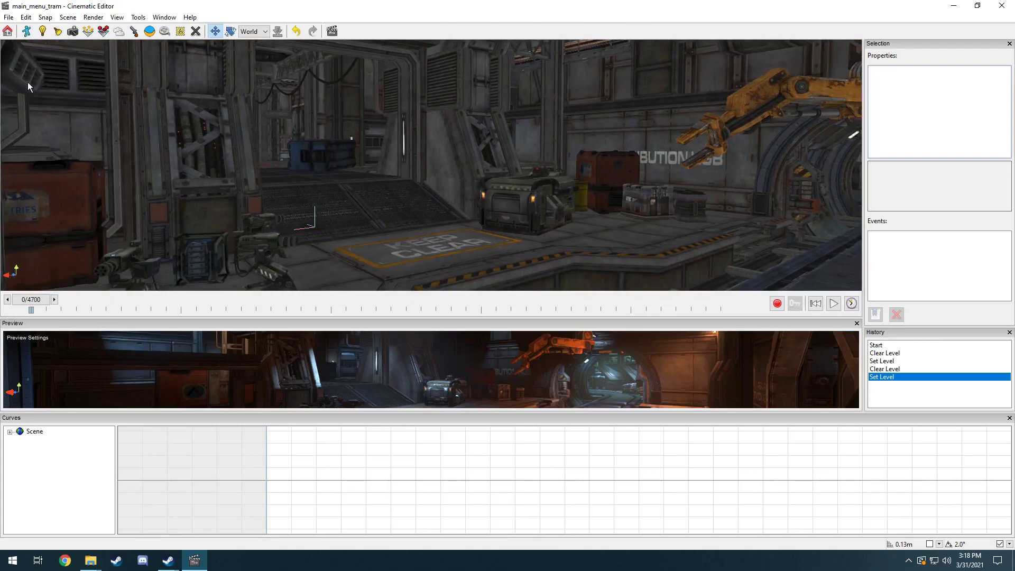
left_click(16, 52)
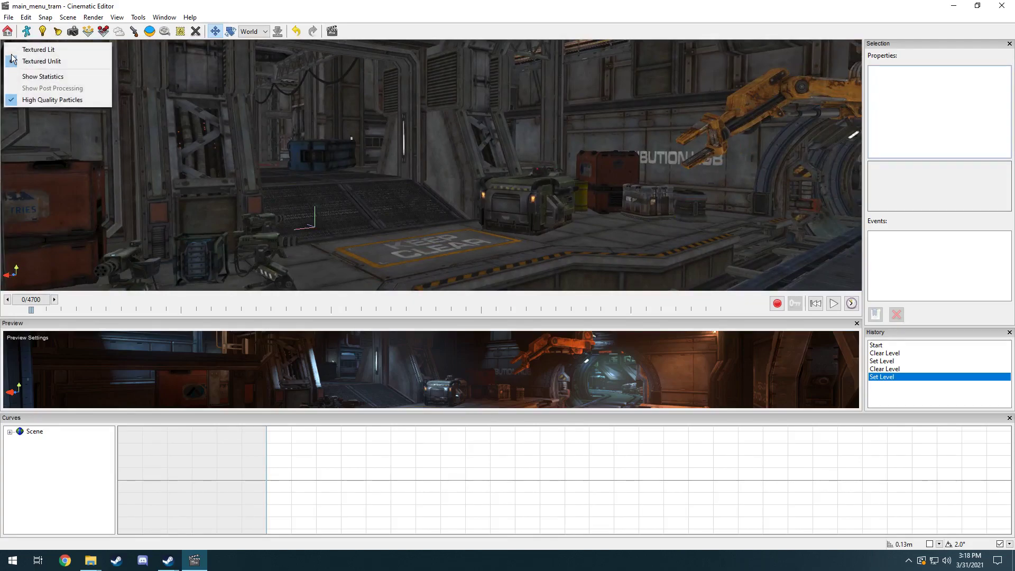
left_click(75, 53)
middle_click_drag(75, 59, 43, 156)
left_click(15, 51)
left_click(22, 63)
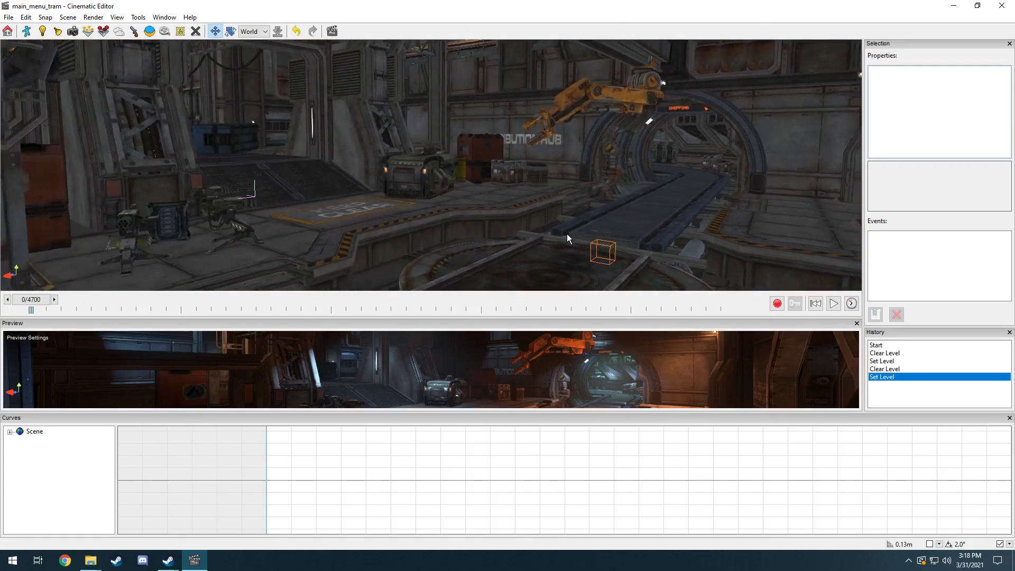
Step: Make the Preview panel much taller and turn the cinematic camera toward the crates and wall beside the ramp
left_click_drag(566, 320, 572, 178)
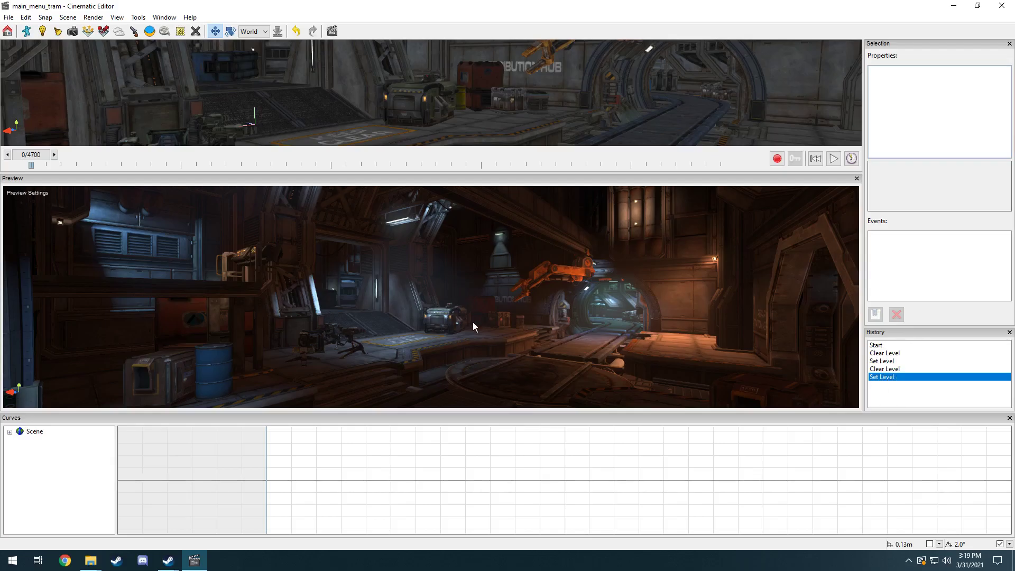
right_click_drag(431, 92, 622, 71)
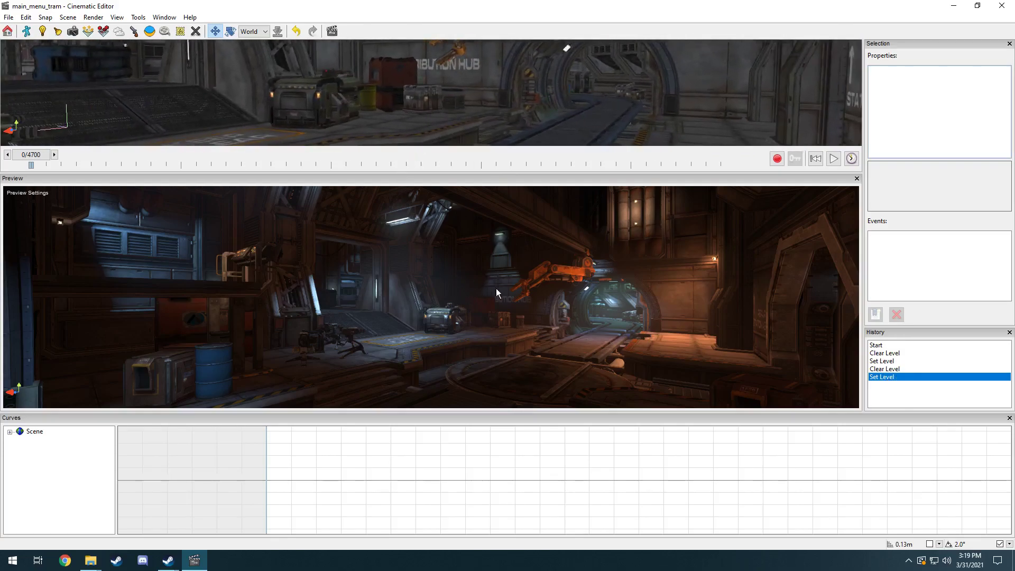
right_click_drag(469, 326, 437, 304)
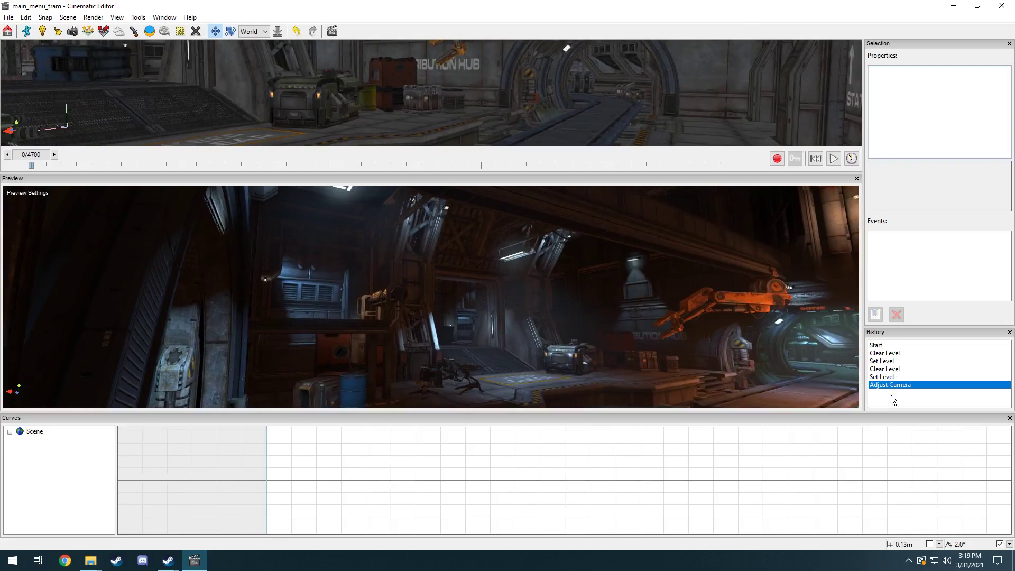
Step: Expand the Scene object list in Curves and bring the camera object into view in the main viewport
double_click(36, 433)
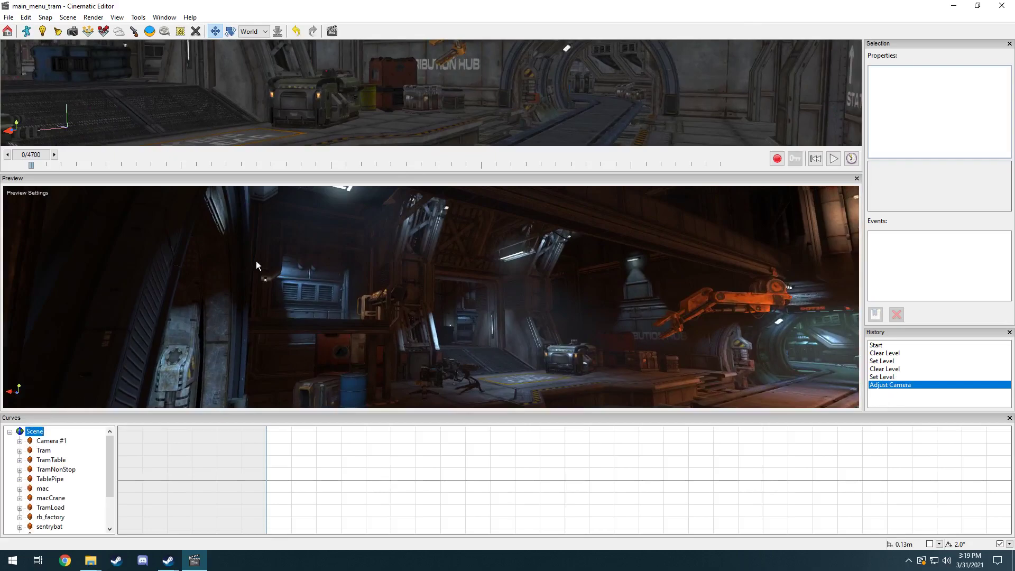
right_click_drag(435, 128, 386, 119)
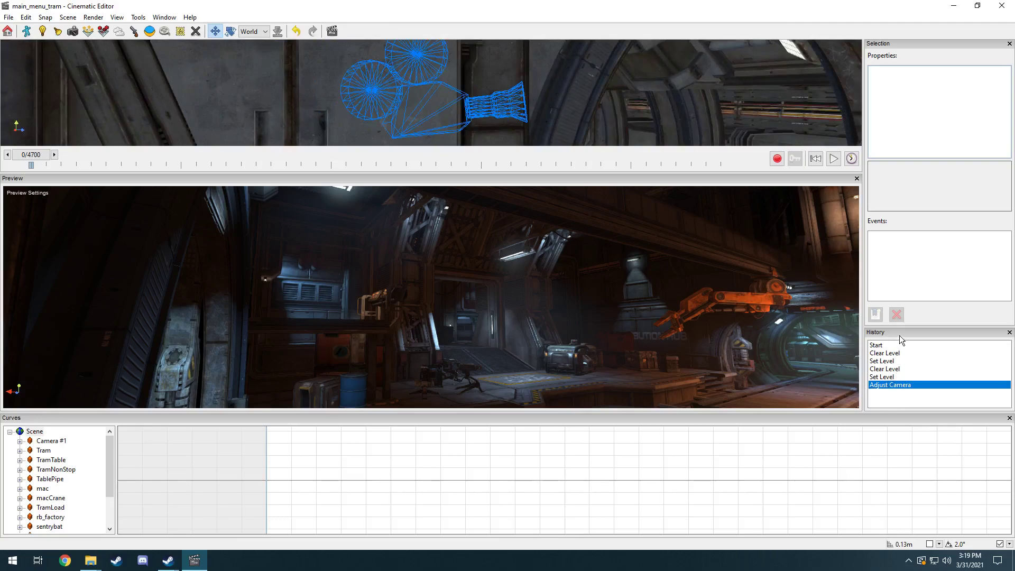
Step: Undo the last preview camera adjustment and shrink the Preview panel to enlarge the main viewport
key("ctrl+z")
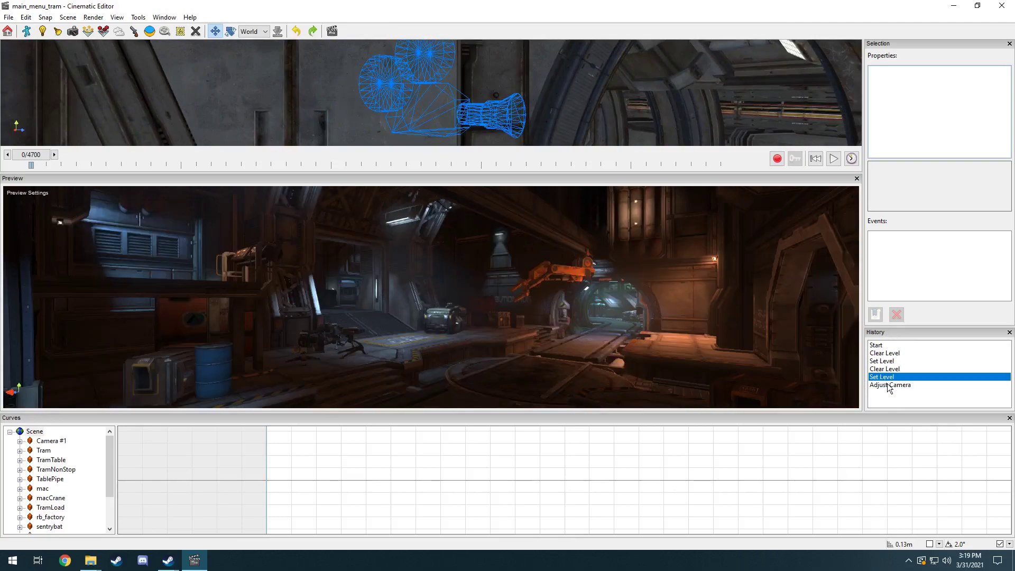
left_click_drag(593, 177, 592, 304)
Step: Select sentry3 on the floor near the Keep Clear marking and move it along the X axis to 1.53
mouse_move(431, 157)
right_mouse_down()
mouse_move(690, 156)
mouse_move(352, 156)
mouse_move(534, 175)
mouse_move(457, 169)
mouse_move(520, 158)
mouse_move(460, 156)
mouse_move(745, 156)
mouse_move(408, 180)
mouse_move(122, 180)
mouse_move(423, 164)
mouse_move(481, 122)
mouse_move(428, 164)
mouse_move(444, 168)
right_mouse_up()
key("w")
left_click(443, 157)
key("w")
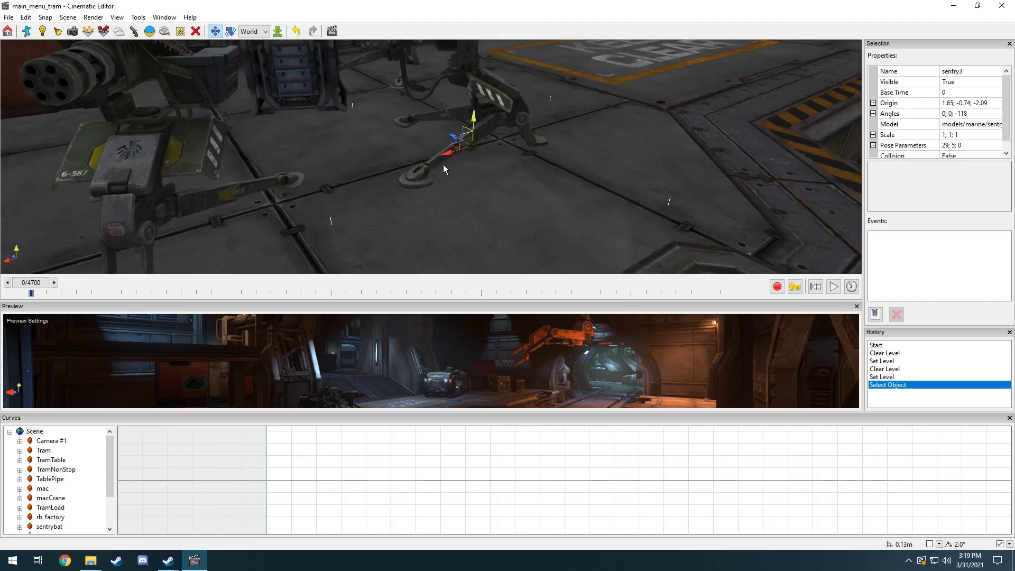
left_click_drag(454, 162, 481, 169)
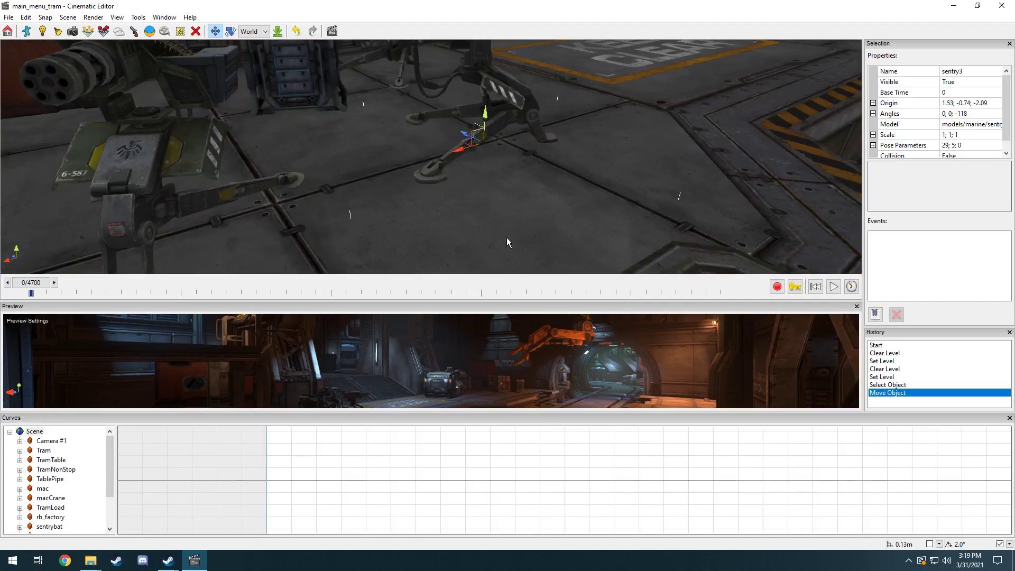
Step: Try different Preview panel heights and deselect the sentry with the ramp in view
left_click_drag(523, 237, 523, 233)
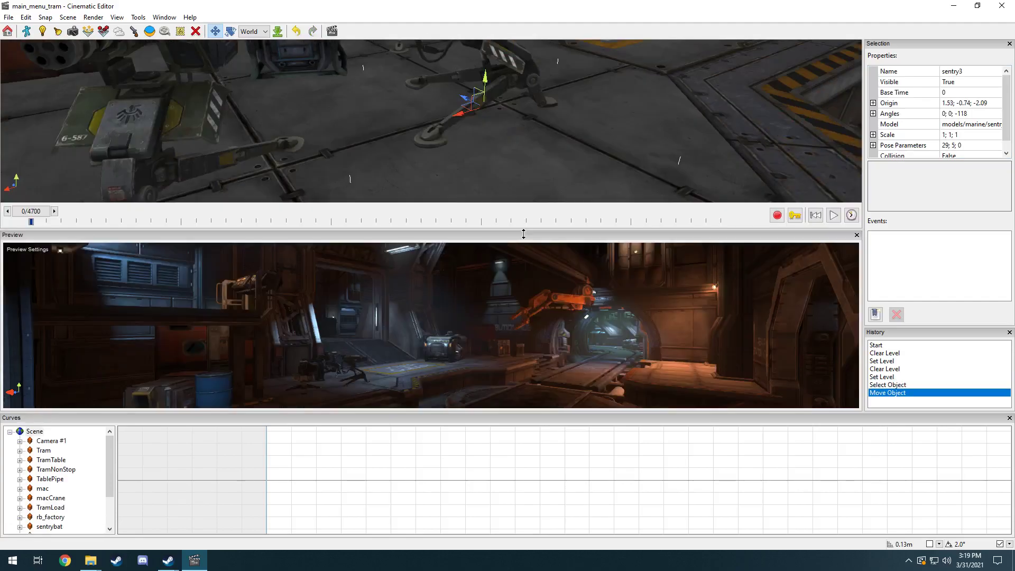
left_click_drag(522, 297, 523, 308)
right_click_drag(523, 212, 439, 158)
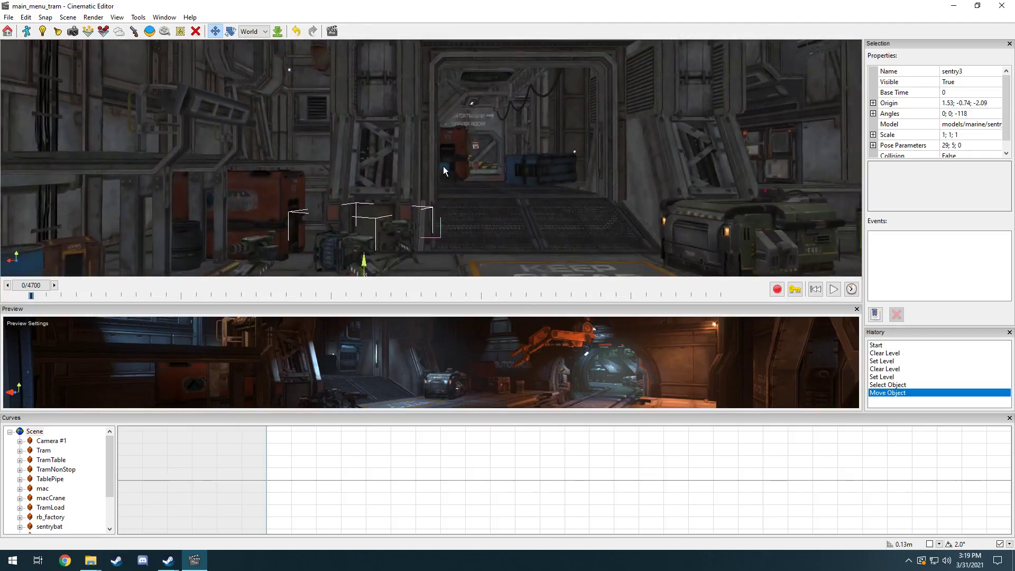
left_click(481, 217)
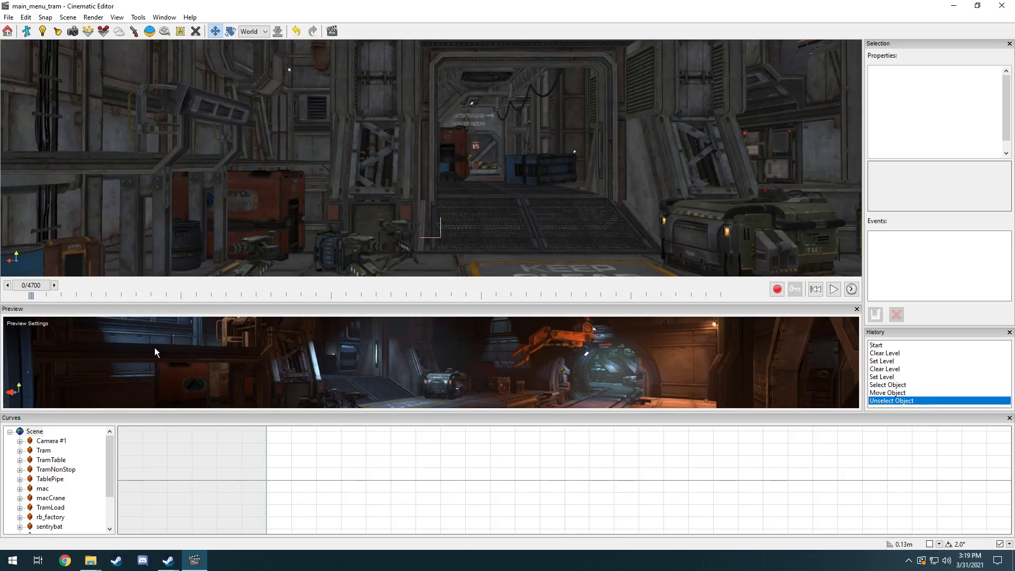
Step: Collapse the Scene object list in Curves, then undock the Curves panel and close it
left_click(9, 432)
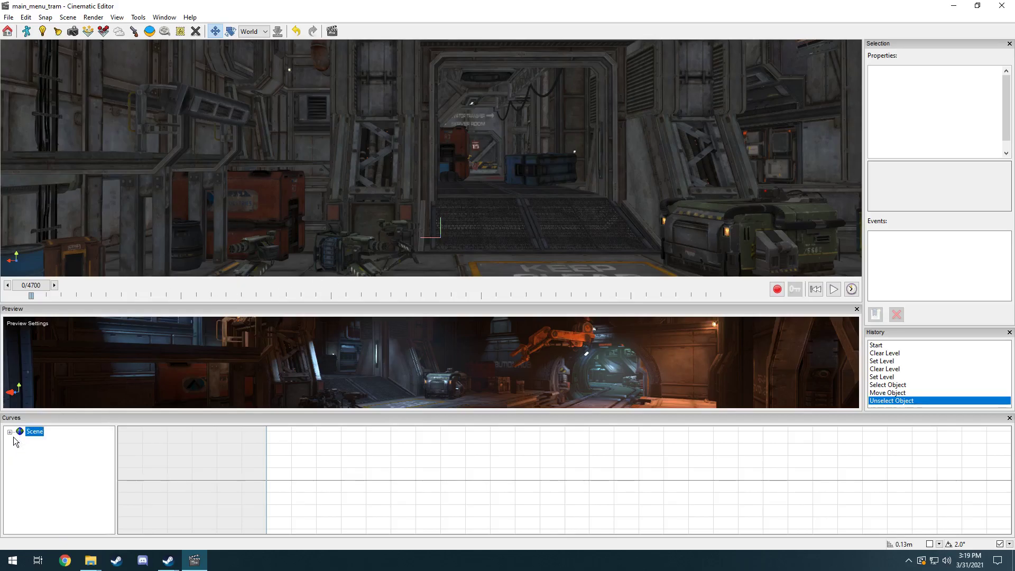
left_click(10, 432)
left_click(10, 432)
left_click_drag(195, 419, 537, 213)
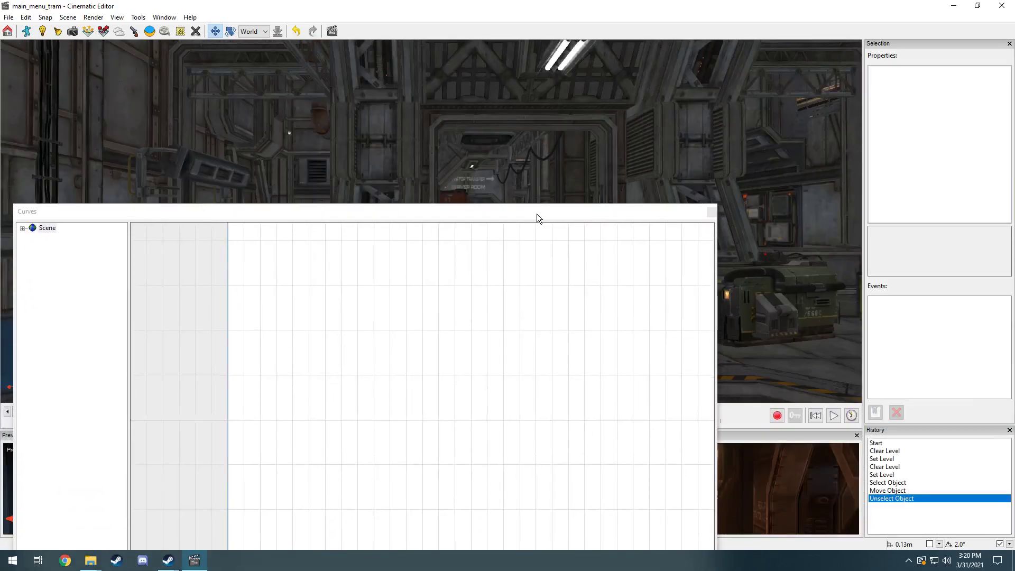
left_click(712, 212)
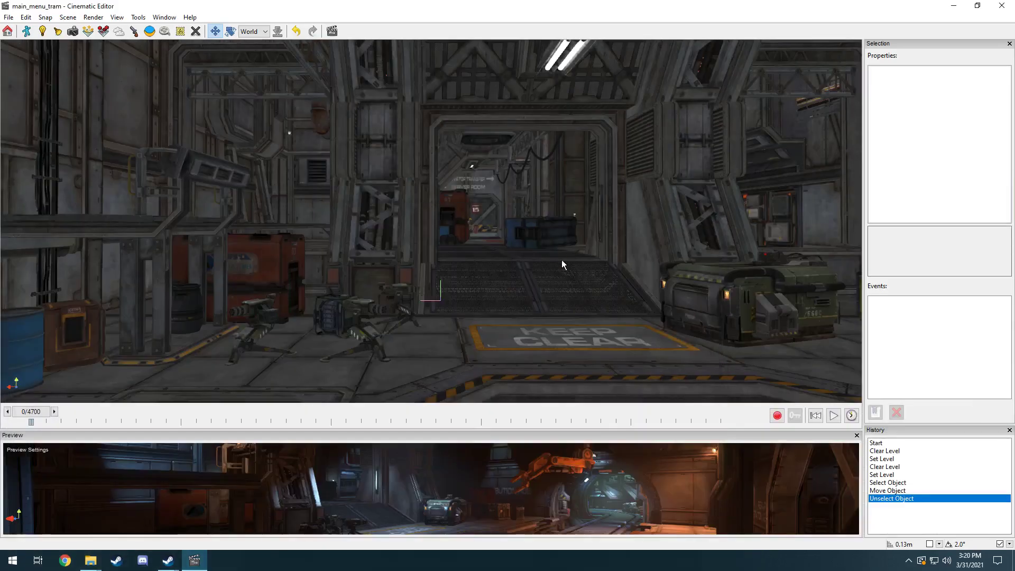
Step: Reopen the Curves panel, dock it beneath Preview, and adjust the Preview height and the object list width
left_click_drag(334, 433, 338, 401)
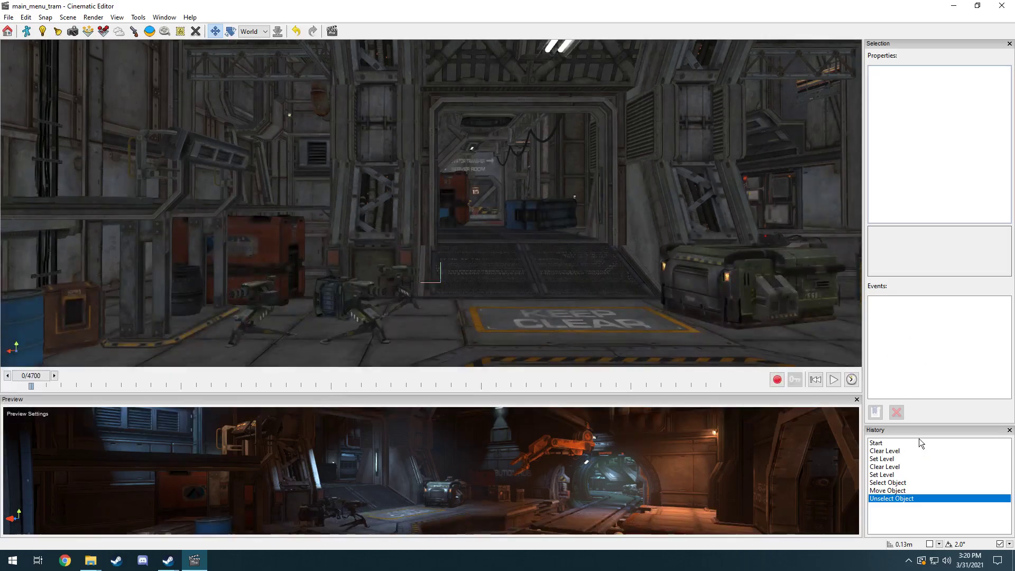
left_click(165, 17)
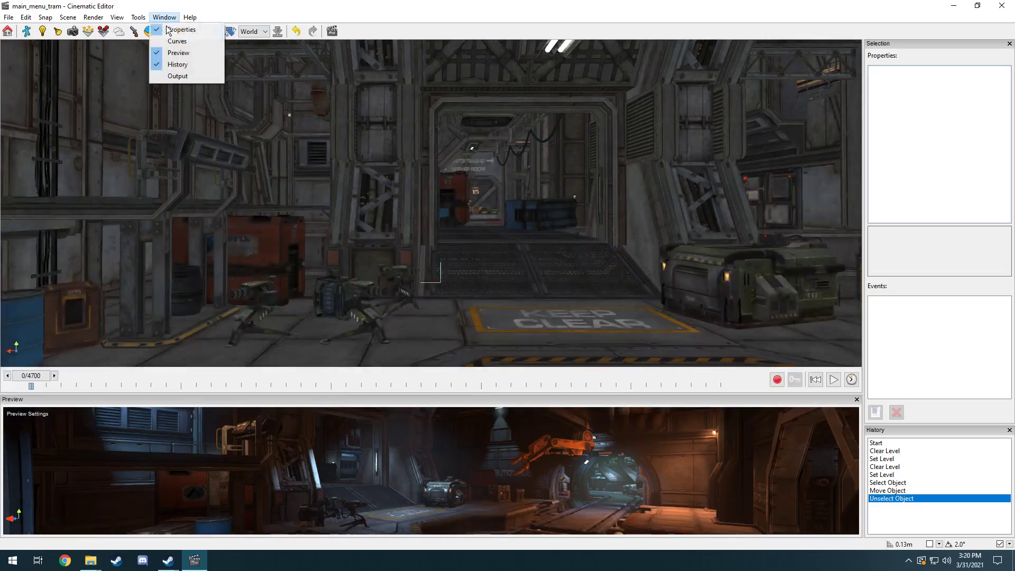
left_click(184, 45)
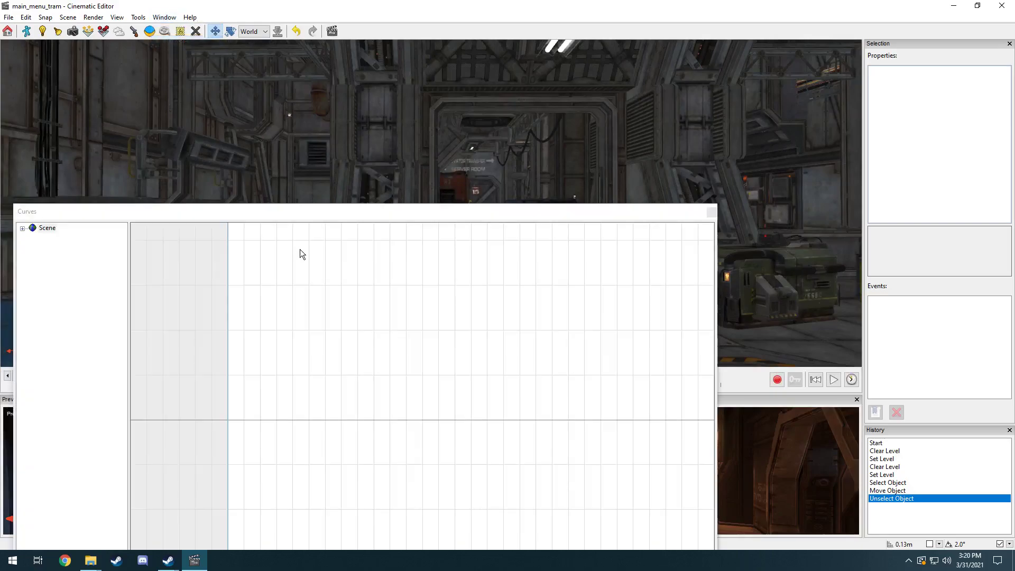
left_click_drag(319, 218, 334, 515)
left_click_drag(251, 405, 353, 520)
left_click_drag(279, 407, 346, 544)
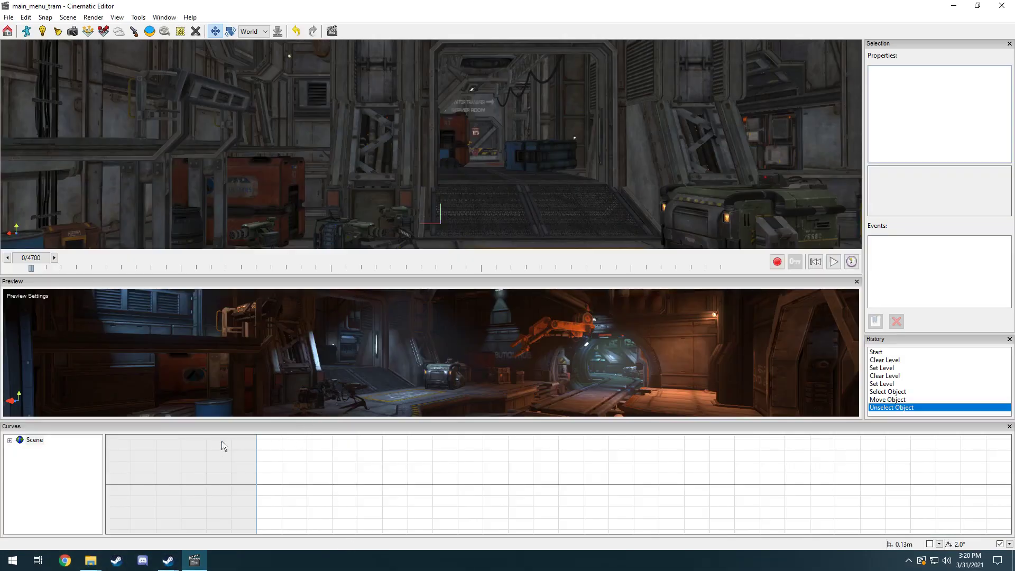
left_click_drag(321, 281, 321, 342)
left_click_drag(107, 463, 130, 466)
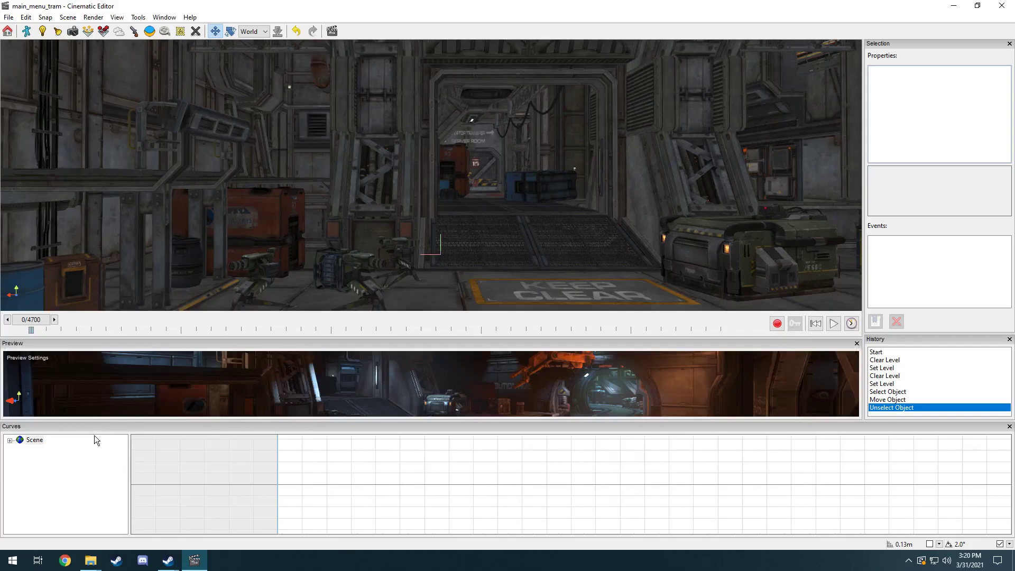
Step: Show the Output panel and dock it beneath Curves
left_click(165, 17)
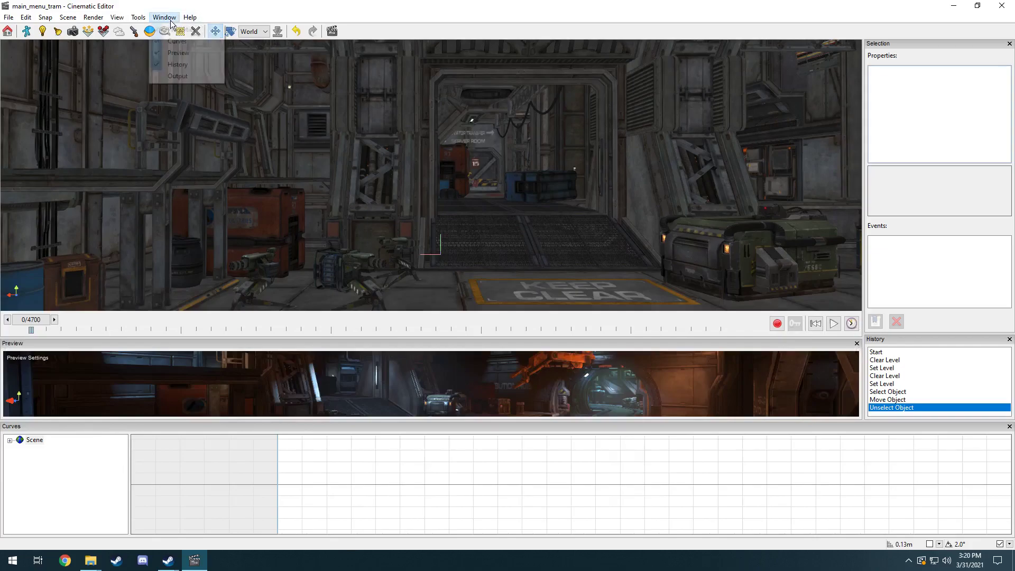
left_click(178, 77)
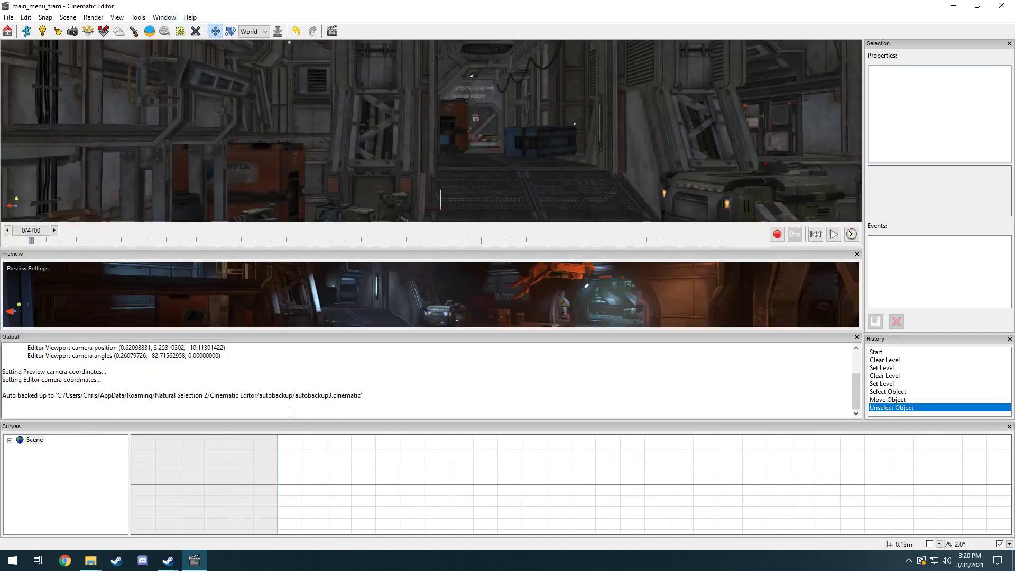
left_click_drag(136, 341, 144, 547)
left_click_drag(156, 455, 155, 491)
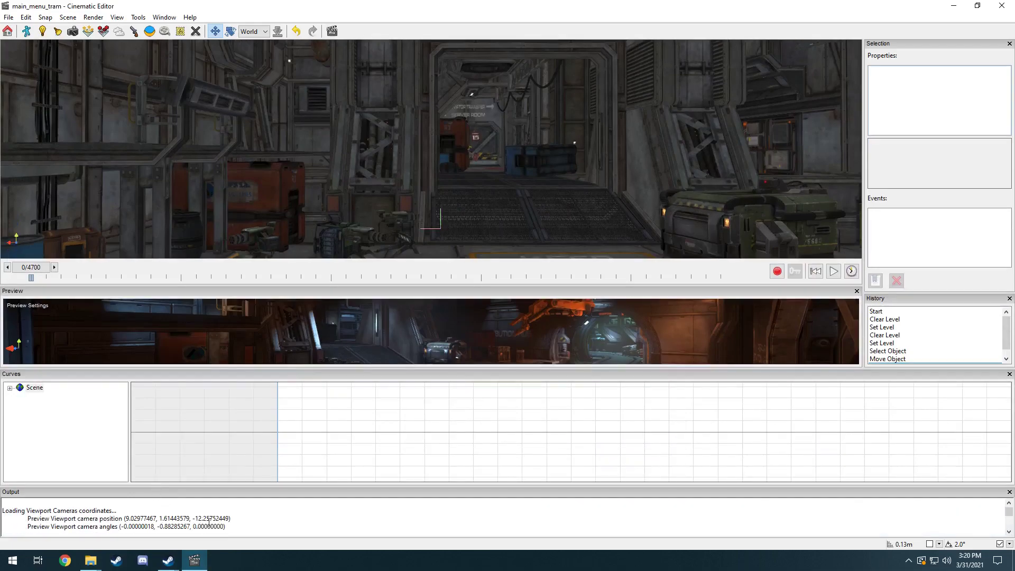
Step: Examine the loaded preview and editor camera coordinates in the Output log
scroll(1012, 529, "up", 5)
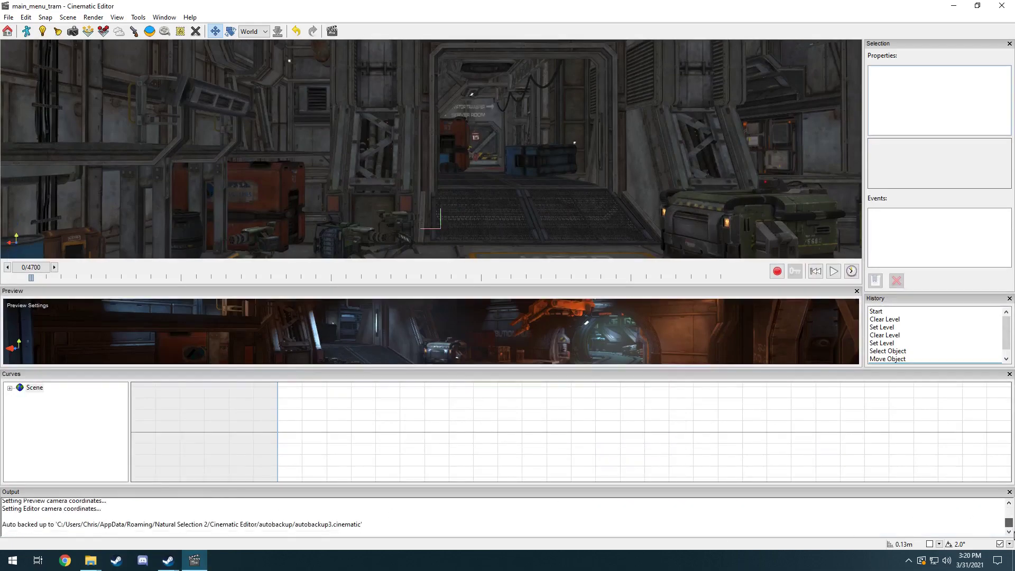
scroll(502, 517, "down", 1)
scroll(502, 517, "up", 1)
scroll(99, 510, "down", 1)
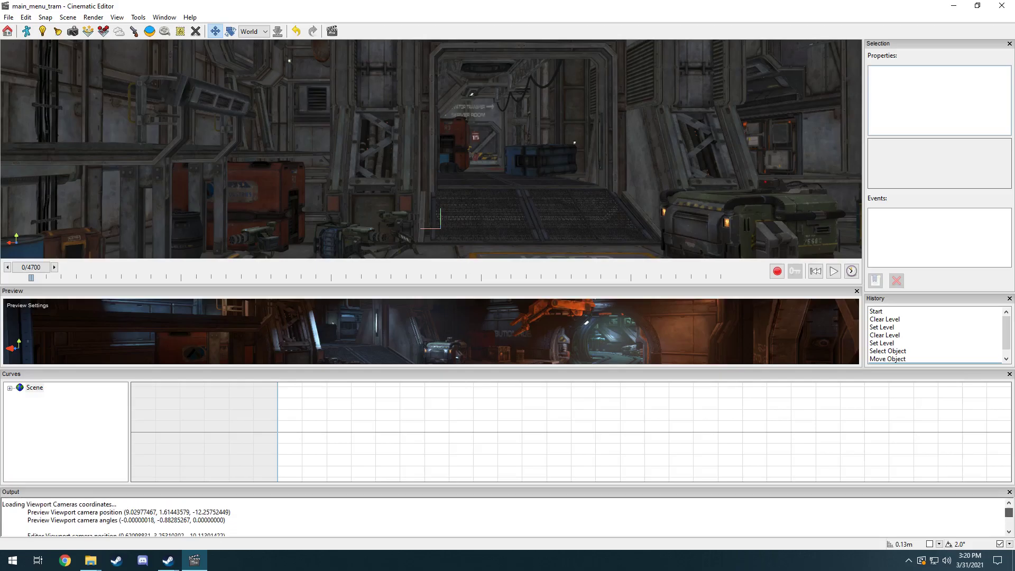
left_click_drag(34, 511, 241, 513)
left_click(243, 520)
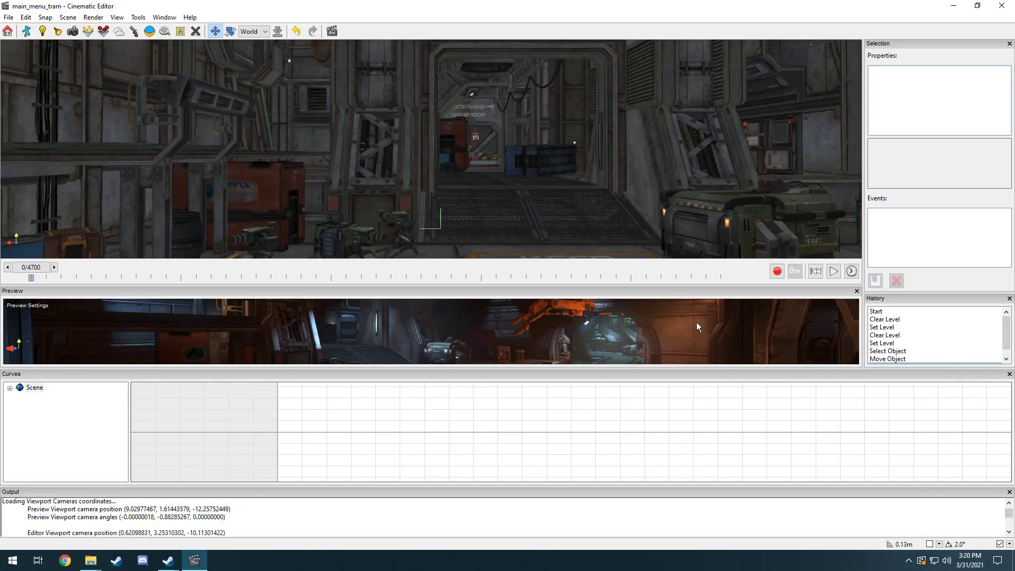
Step: Roll the scene back to the Select Object entry in History, undoing the sentry's move
right_click_drag(513, 131, 846, 137)
key("w")
right_click_drag(654, 132, 560, 233)
key("s")
key("w")
left_click_drag(1008, 332, 1011, 343)
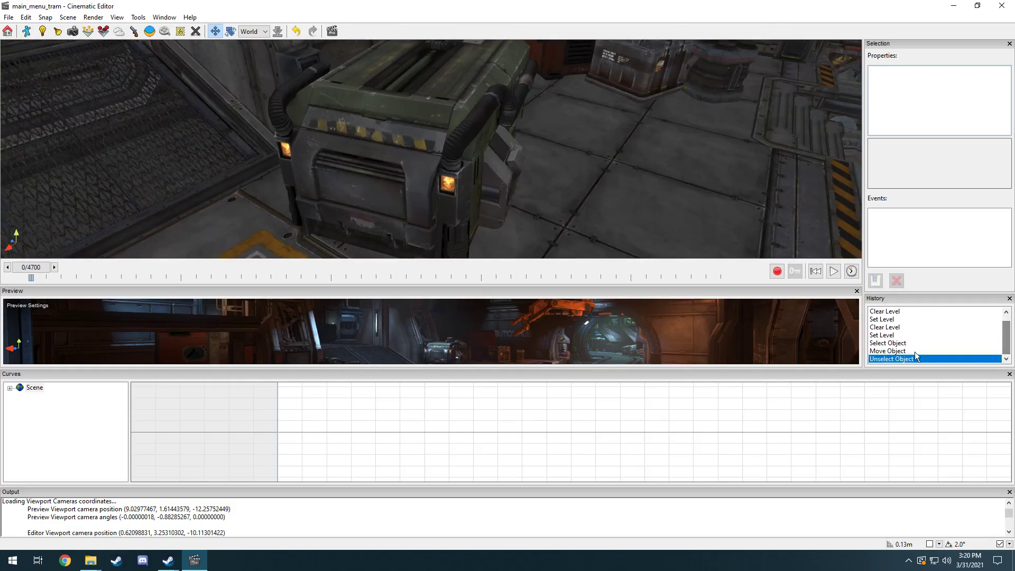
left_click(893, 345)
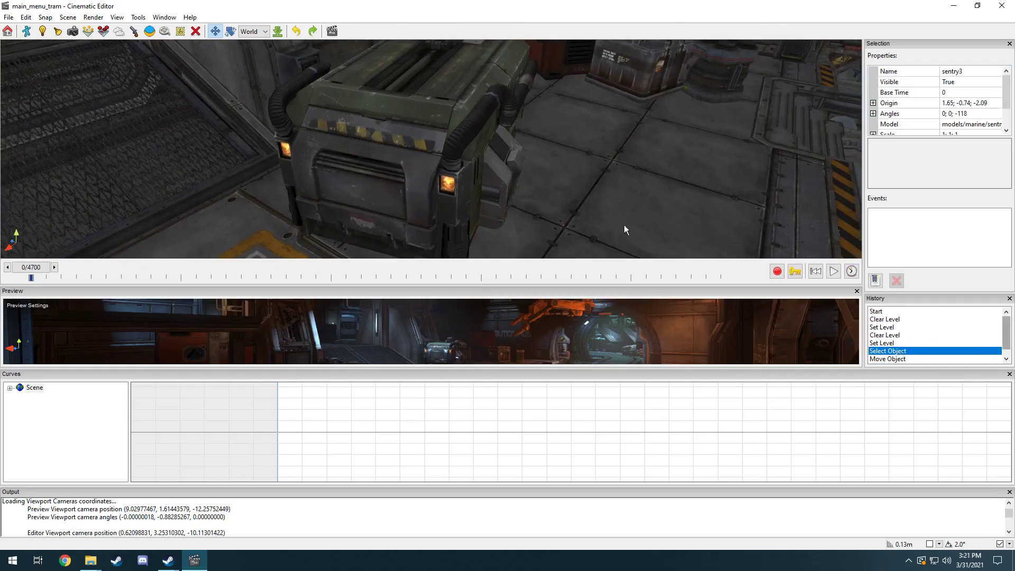
Step: Turn Load Level at Run-Time off and back on for the scene
left_click(46, 17)
mouse_move(68, 18)
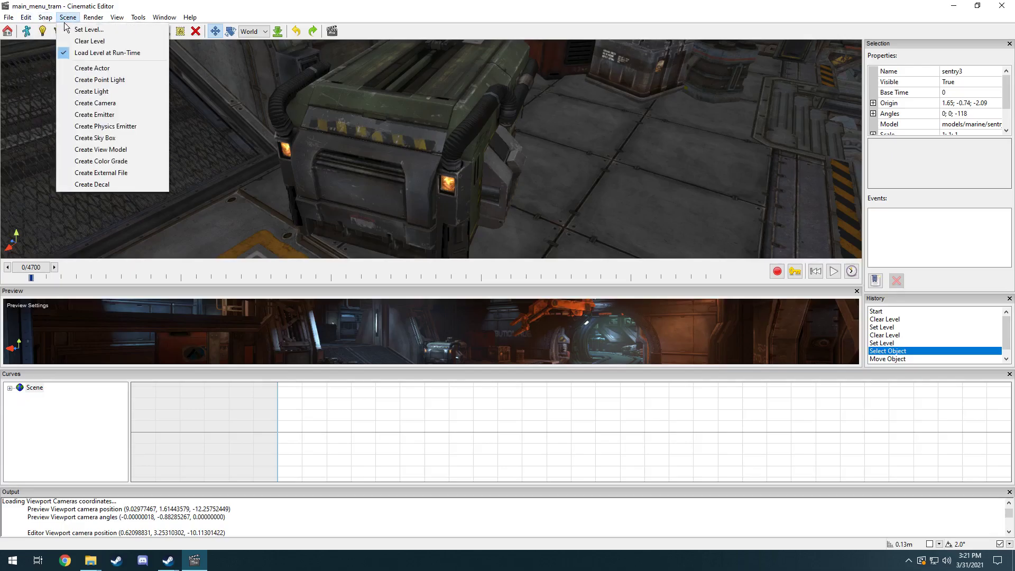
left_click(90, 53)
left_click(73, 20)
left_click(91, 54)
left_click(74, 19)
left_click(307, 17)
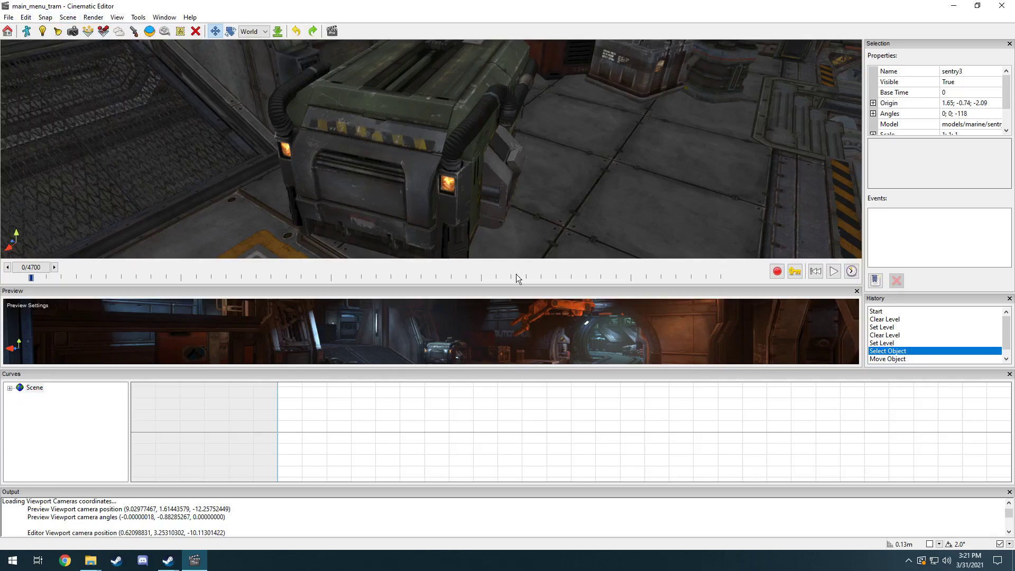
Step: Make the main viewport slightly taller and fly its camera to a close view of the green container beside the ramp
left_click_drag(526, 310, 527, 310)
right_click_drag(544, 261, 544, 233)
key("w")
key("s")
right_click_drag(436, 165, 402, 214)
key("s")
key("w")
key("d")
key("w")
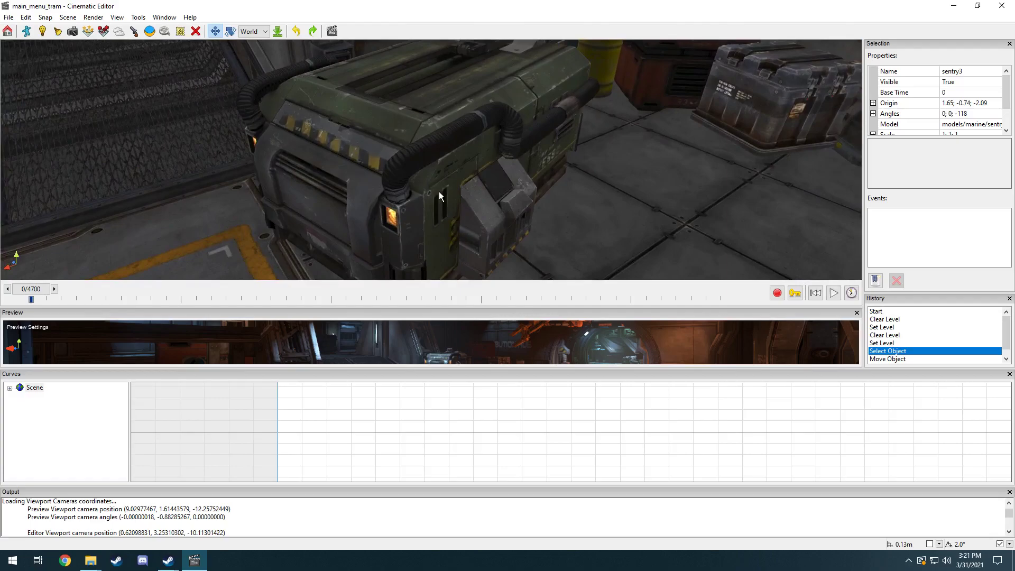
right_click_drag(419, 181, 388, 159)
key("w")
Step: Save the cinematic and restart the editor from CinematicEditor.exe in the x64 folder
left_click(8, 17)
left_click(33, 53)
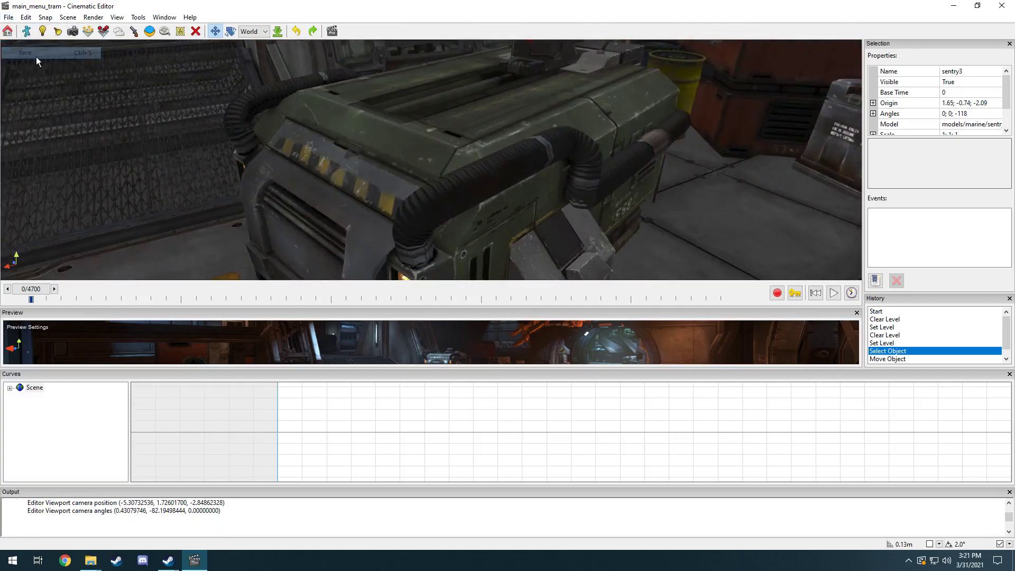
left_click(1001, 7)
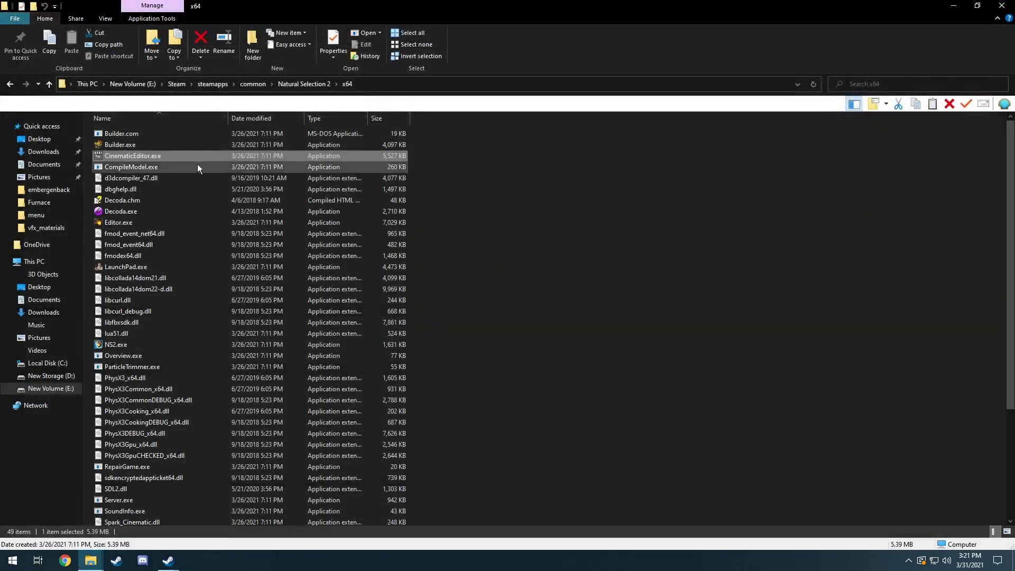
double_click(160, 160)
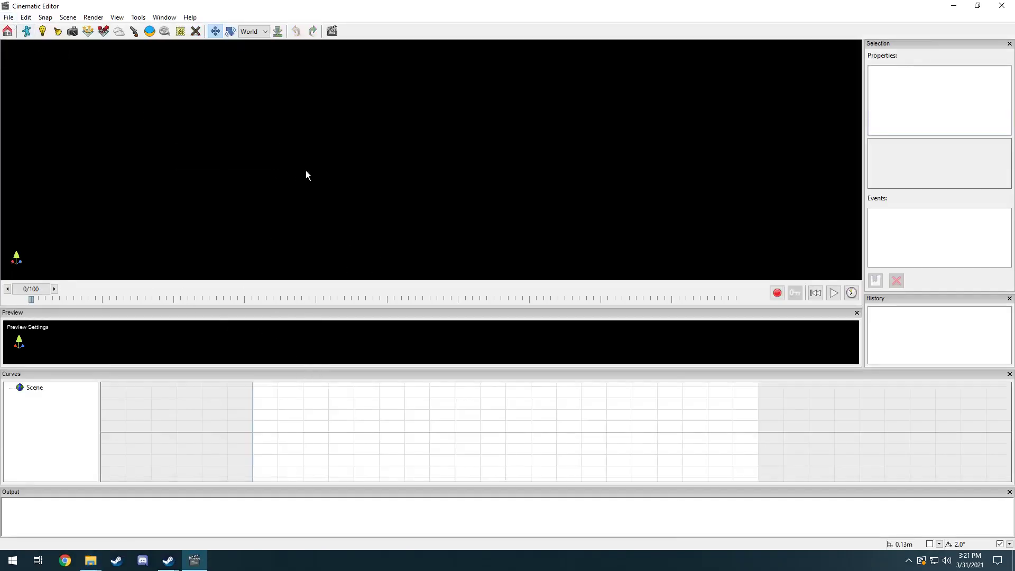
Step: Look through the recent files, then browse the cinematics, environment and tram folders for opening and return to the menu folder
left_click(9, 16)
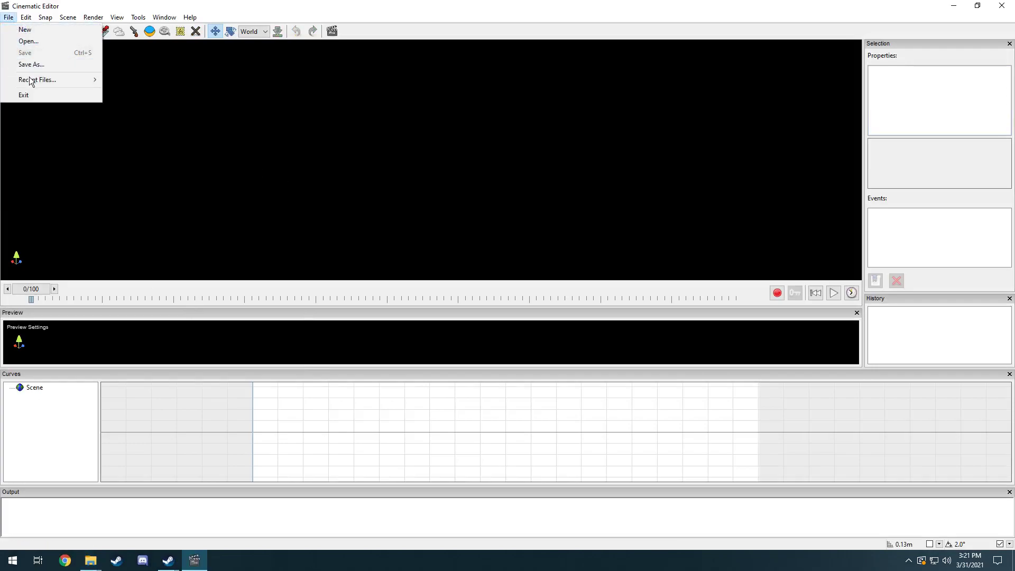
mouse_move(36, 85)
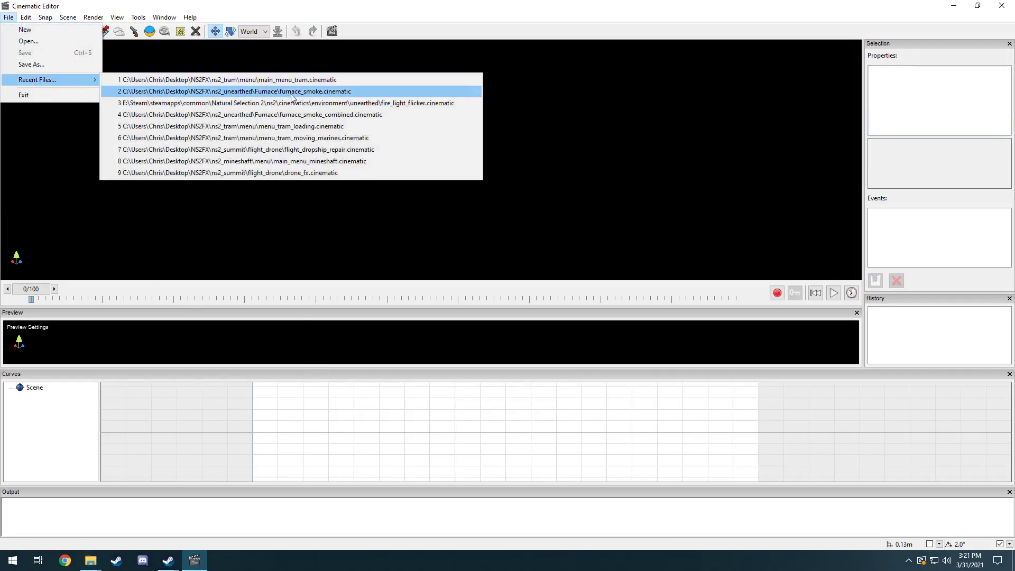
left_click(36, 43)
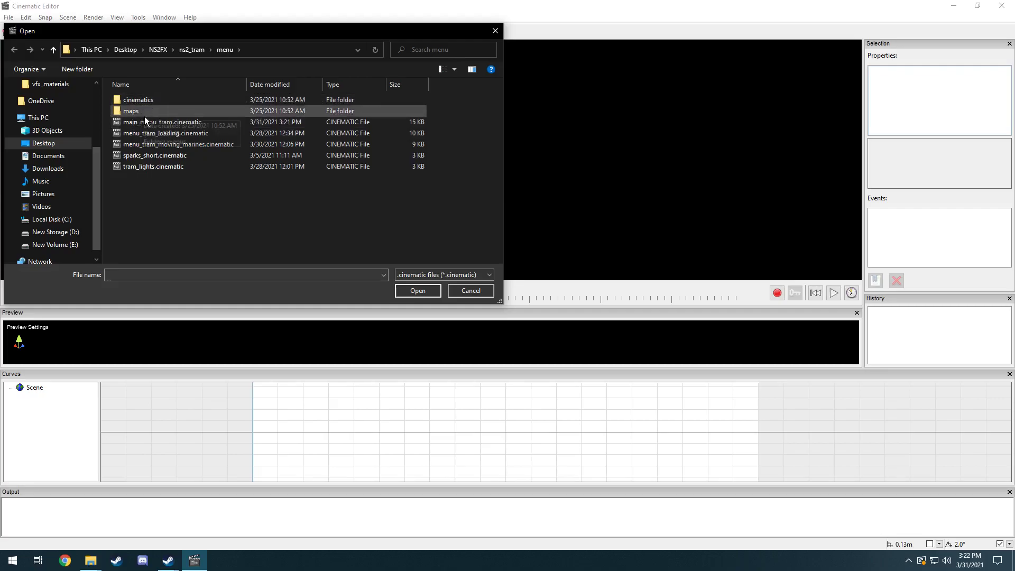
double_click(153, 100)
double_click(153, 101)
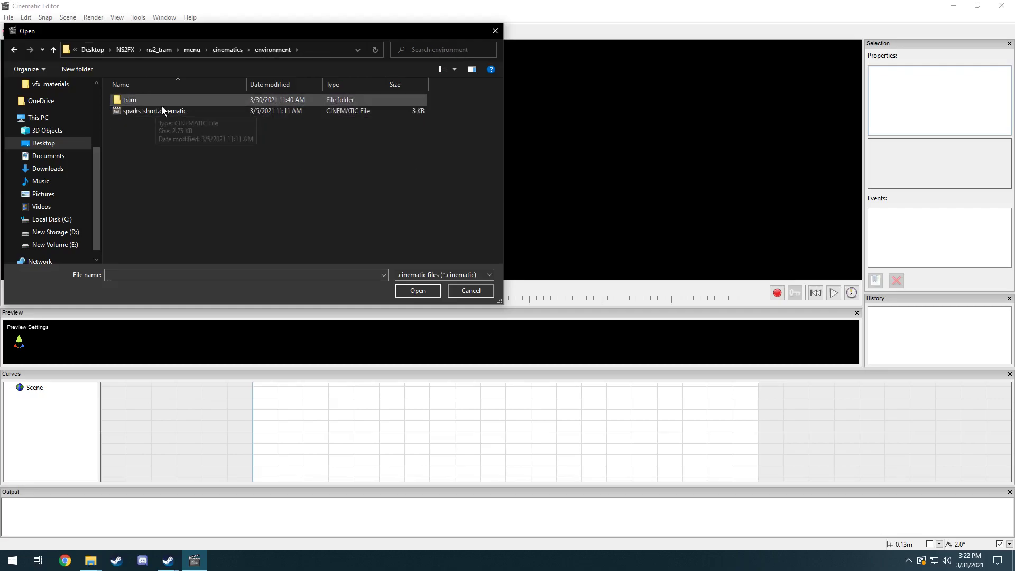
double_click(159, 100)
key("alt+Left")
key("alt+Left")
key("alt+Left")
Step: Open main_menu_tram.cinematic from the ns2_tram menu folder
left_click(169, 193)
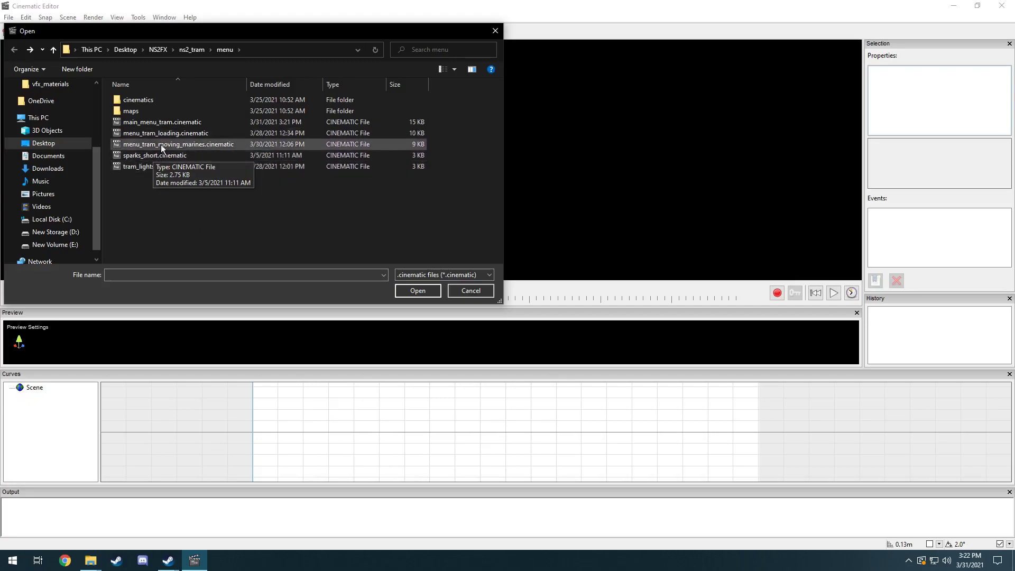
left_click(164, 123)
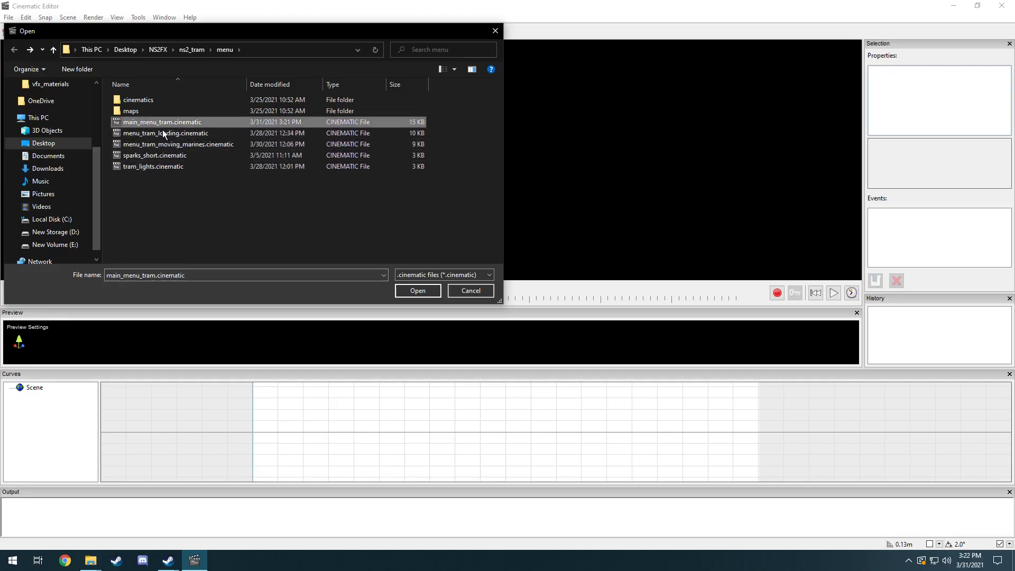
left_click(433, 295)
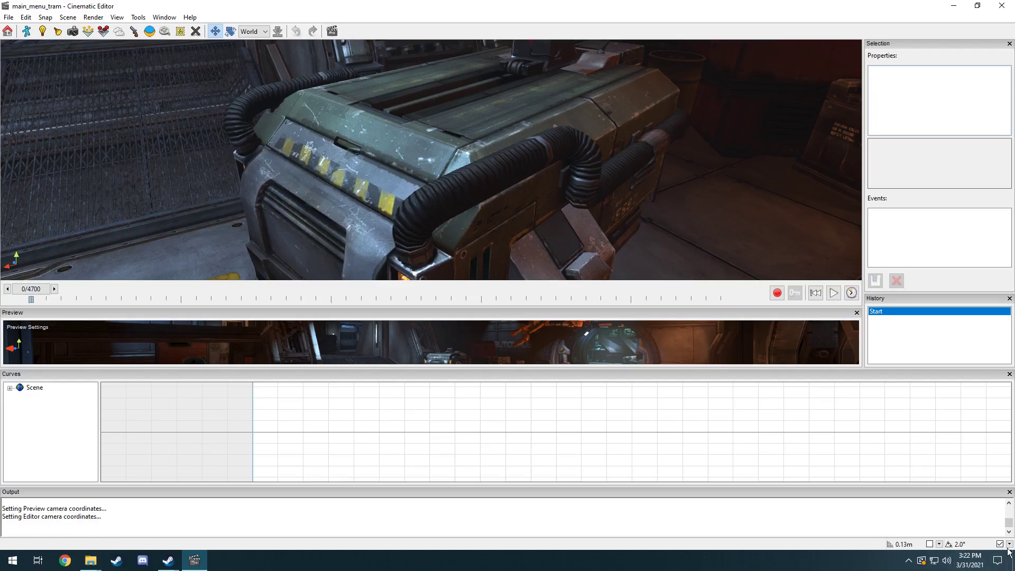
Step: Create an emitter near the KEEP CLEAR floor marking beside the green container
right_click_drag(557, 247, 434, 166)
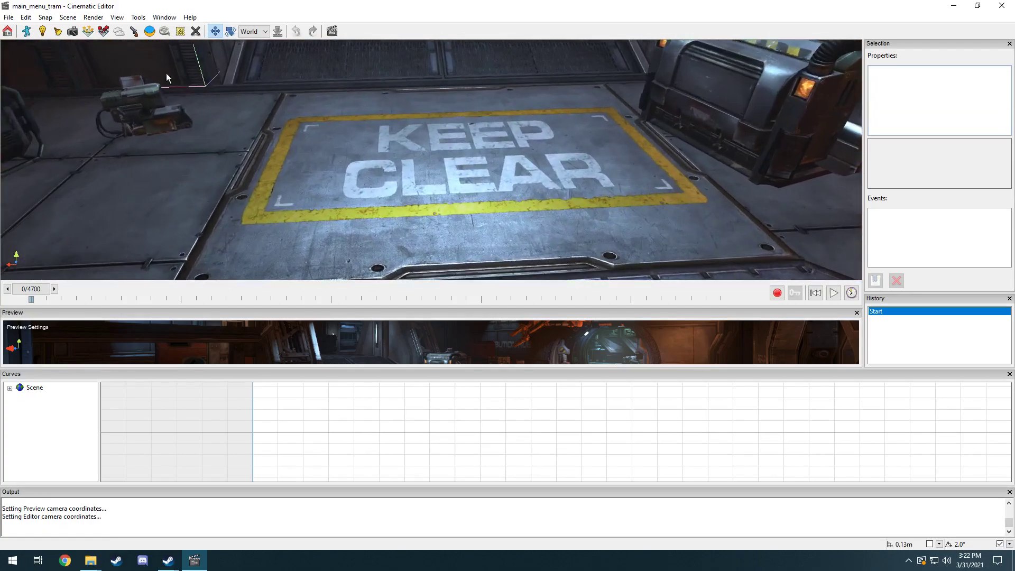
left_click(91, 38)
right_click_drag(251, 194, 372, 130)
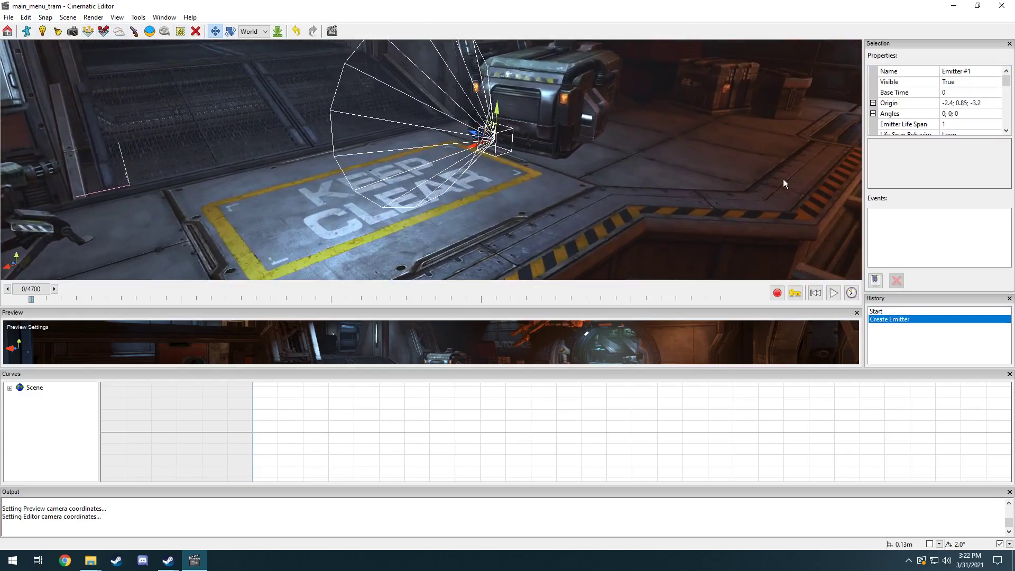
Step: Adjust the property description area and read the descriptions of the emitter's life span and maximum particles
left_click_drag(991, 144, 978, 162)
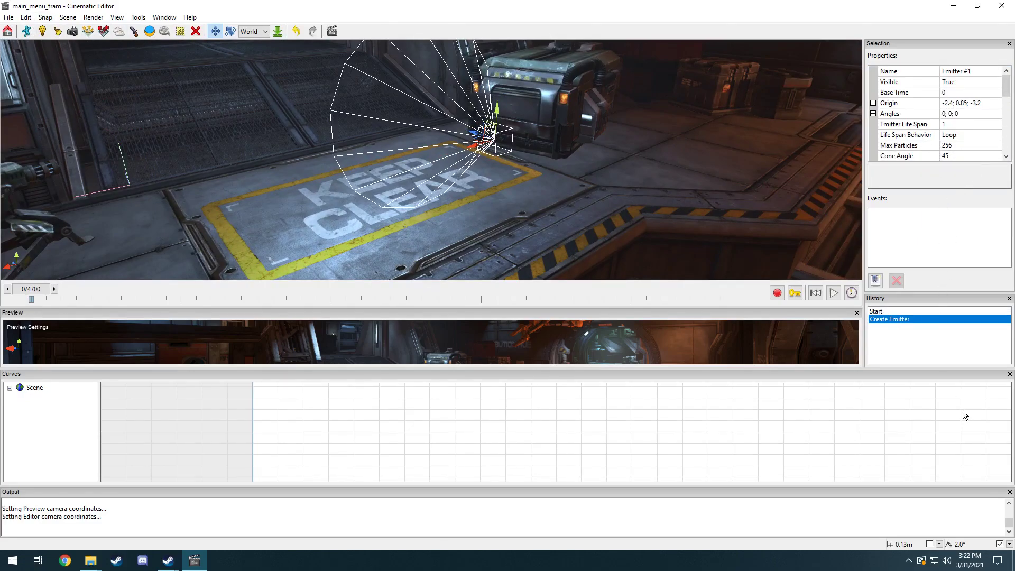
mouse_move(950, 170)
left_mouse_down()
mouse_move(951, 193)
mouse_move(956, 156)
left_mouse_up()
left_click(894, 129)
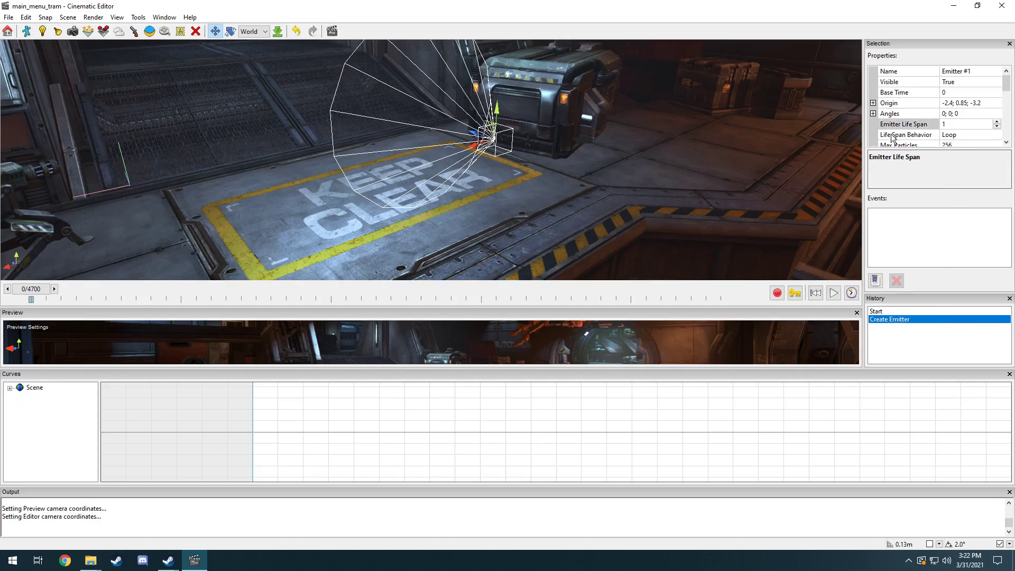
left_click(901, 145)
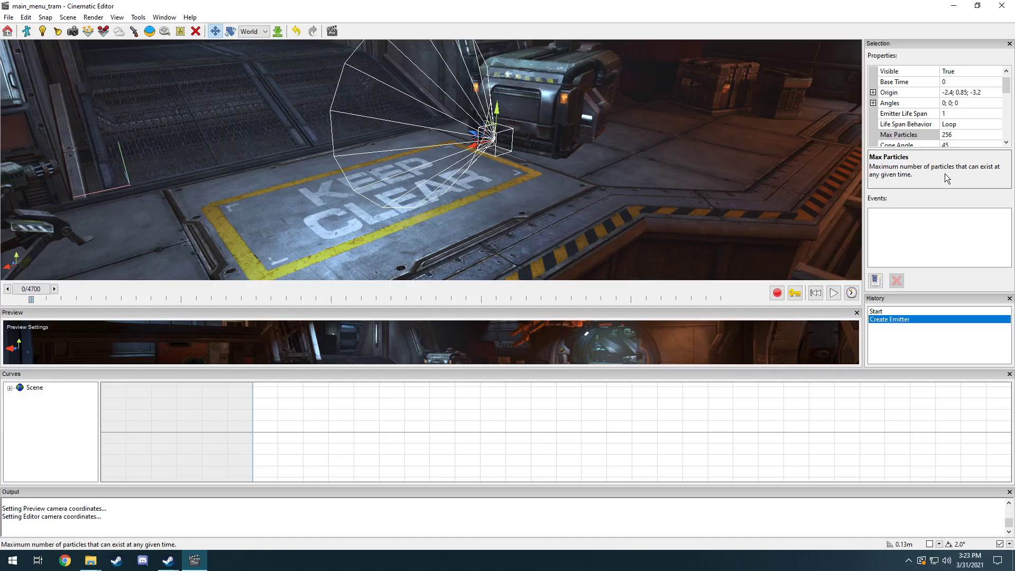
left_click_drag(933, 154, 960, 164)
Step: Examine the emitter's particle properties, including the blend mode, while resizing the description area
left_click_drag(1006, 91, 1006, 111)
left_click(909, 113)
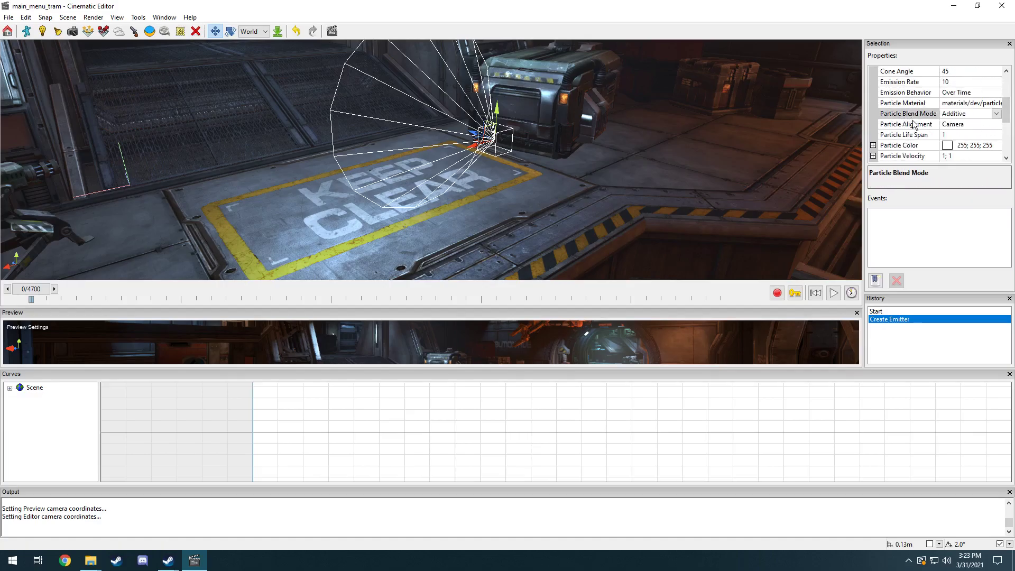
mouse_move(924, 169)
left_mouse_down()
mouse_move(929, 149)
mouse_move(931, 177)
left_mouse_up()
left_click_drag(1007, 122, 1010, 138)
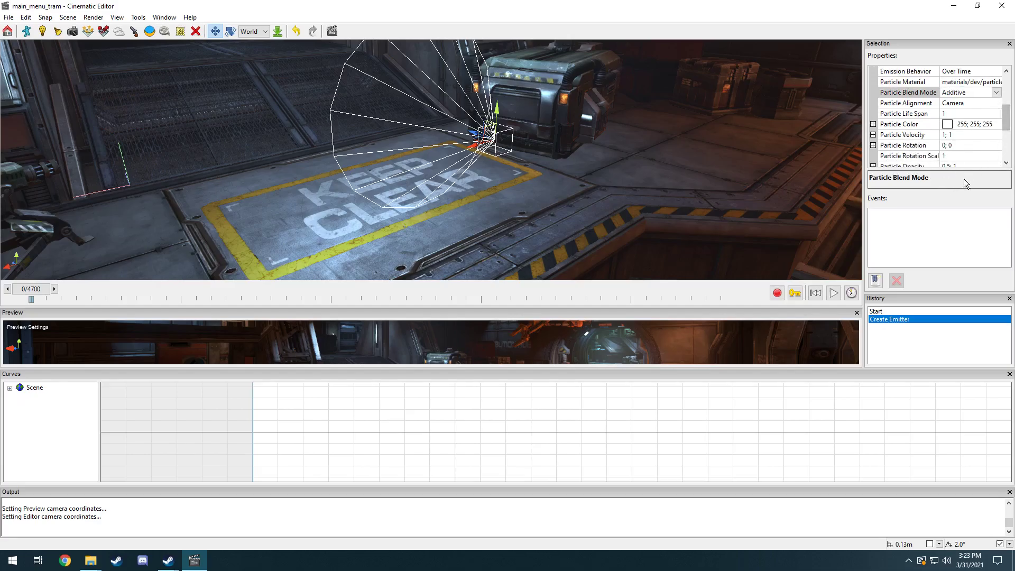
mouse_move(951, 176)
left_mouse_down()
mouse_move(948, 193)
mouse_move(950, 170)
left_mouse_up()
left_click_drag(1013, 124, 1010, 115)
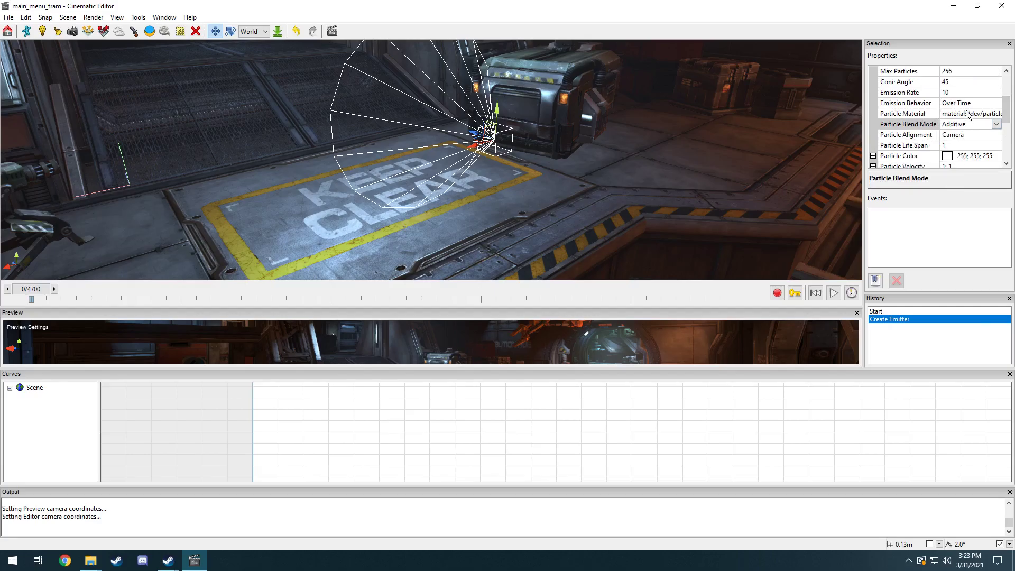
left_click_drag(1008, 114, 1012, 95)
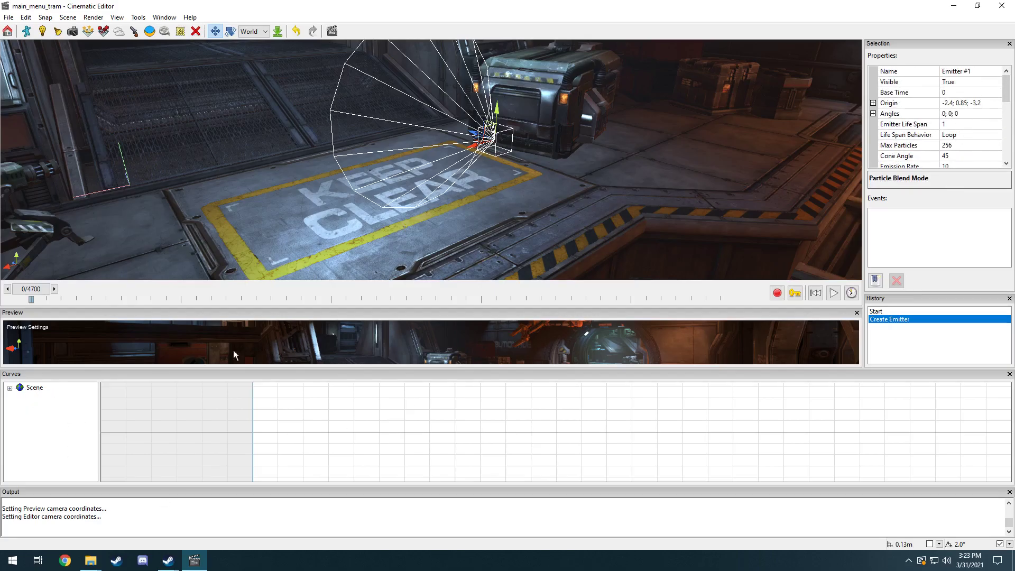
Step: Find the emitter's particle material, then play the cinematic briefly to preview the particles and stop playback
left_click_drag(1010, 94, 1012, 122)
left_click(996, 95)
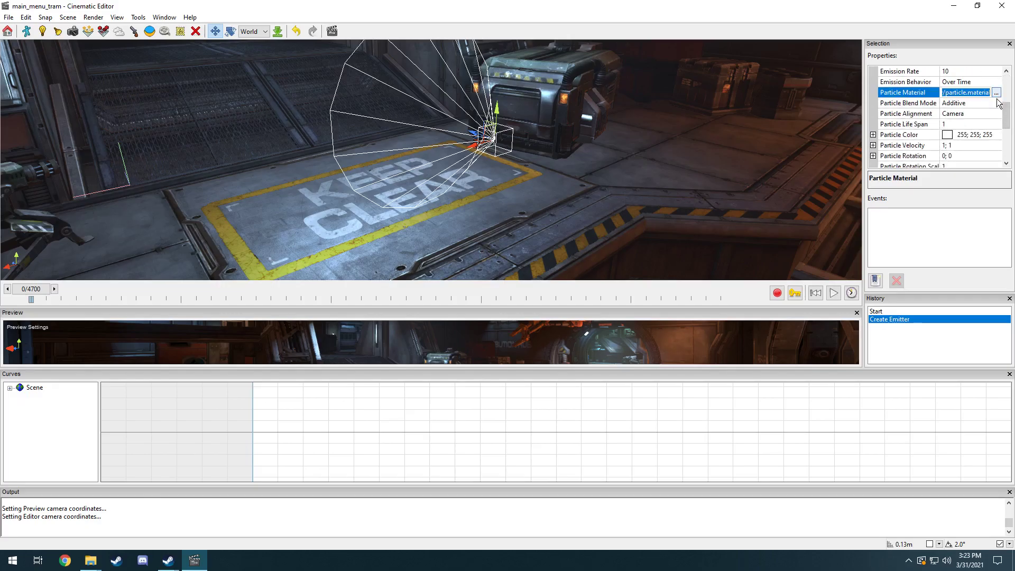
left_click(838, 297)
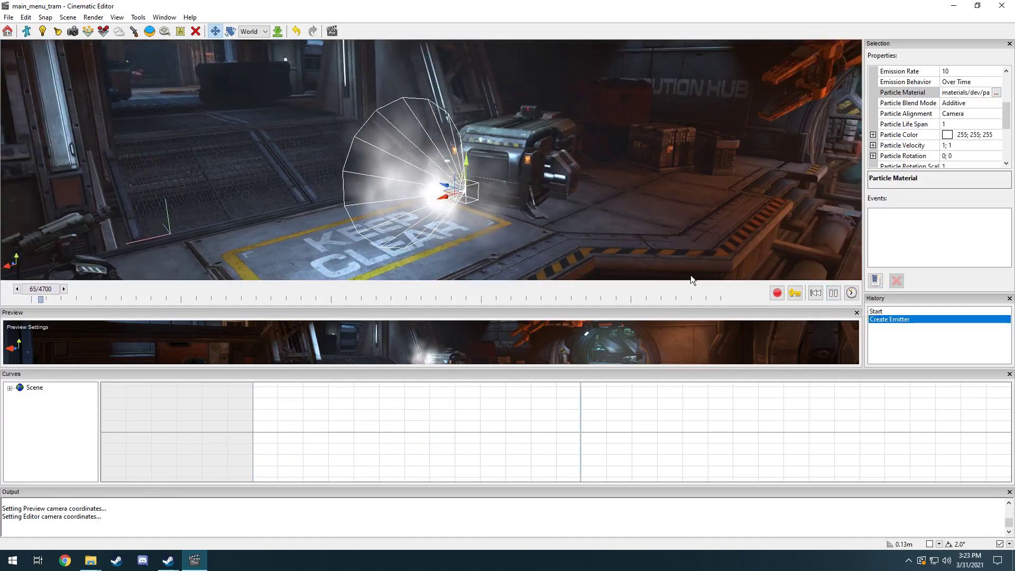
left_click(834, 293)
Step: Change the emitter's particle material to materials/dev/particle2.material and save the cinematic
left_click(988, 94)
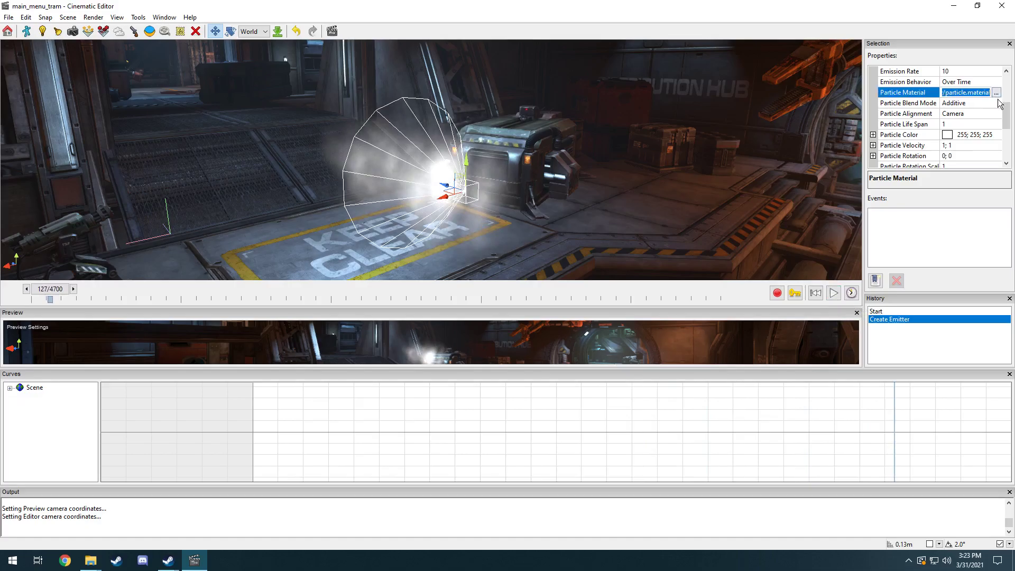
left_click(972, 94)
type("2")
key("Return")
left_click(9, 17)
left_click(32, 55)
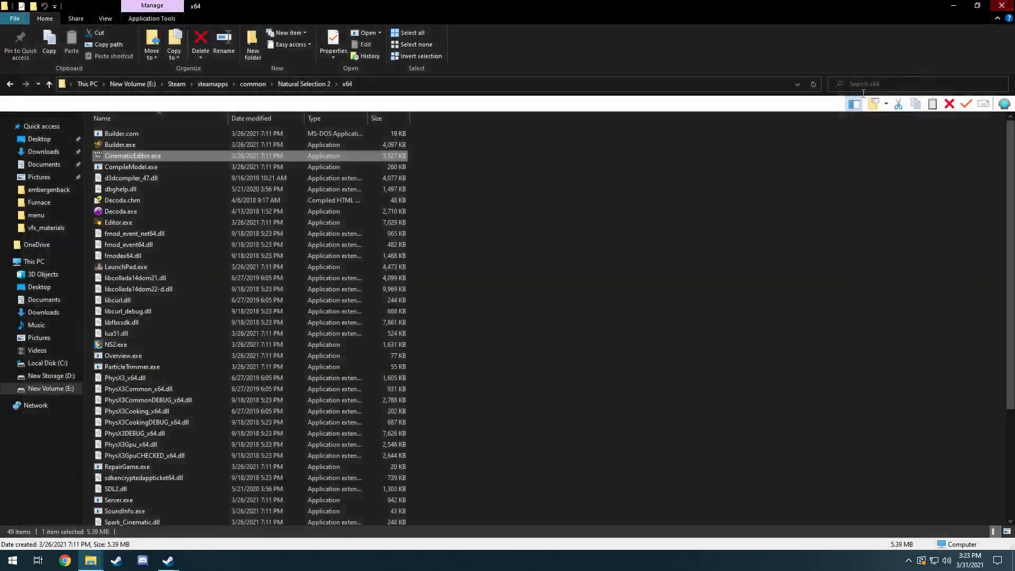
Step: Restart the editor from CinematicEditor.exe and reopen main_menu_tram from the recent files
double_click(118, 159)
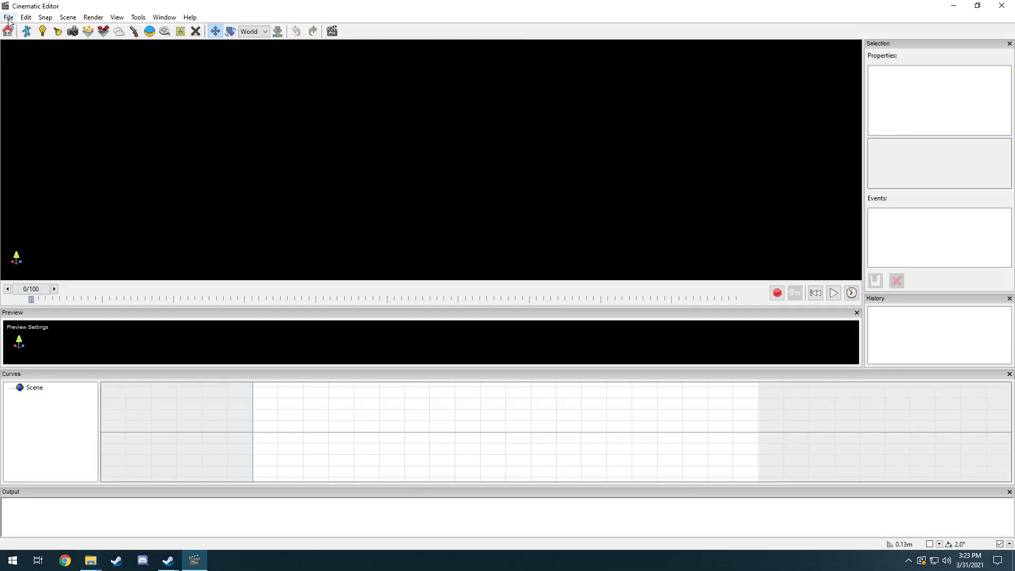
left_click(8, 17)
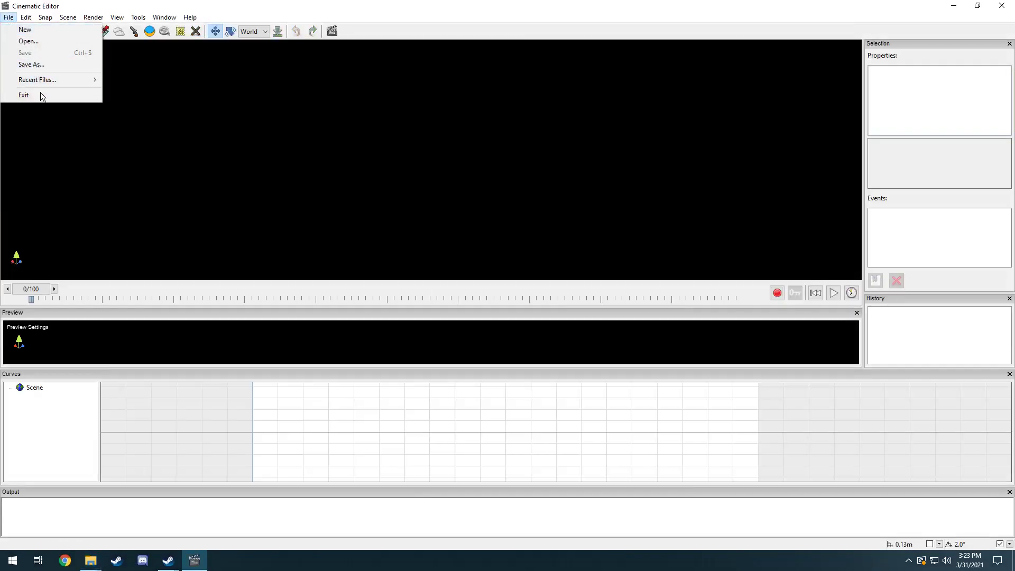
mouse_move(46, 83)
left_click(229, 81)
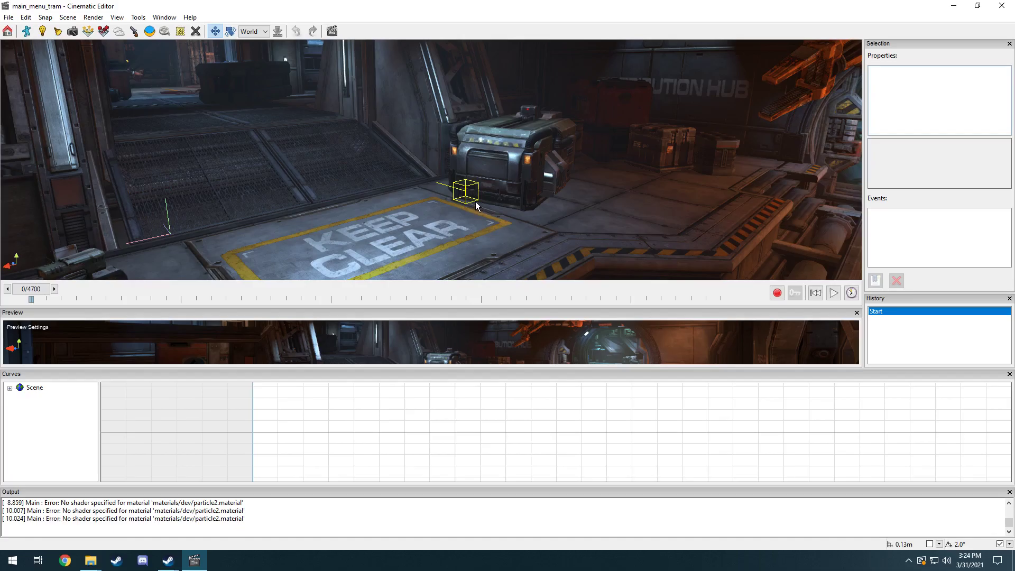
Step: Hide the Output panel
right_click_drag(195, 165, 297, 163)
left_click(164, 17)
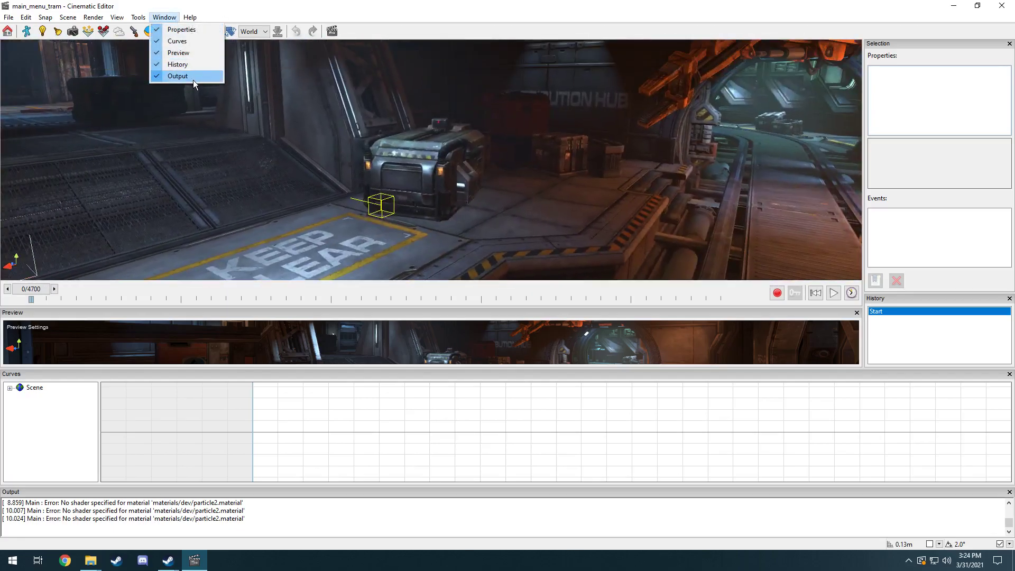
left_click(194, 81)
Step: Select the emitter on the KEEP CLEAR floor marking and delete it from the scene
left_click(387, 237)
key("w")
right_click_drag(388, 237, 437, 218)
key("s")
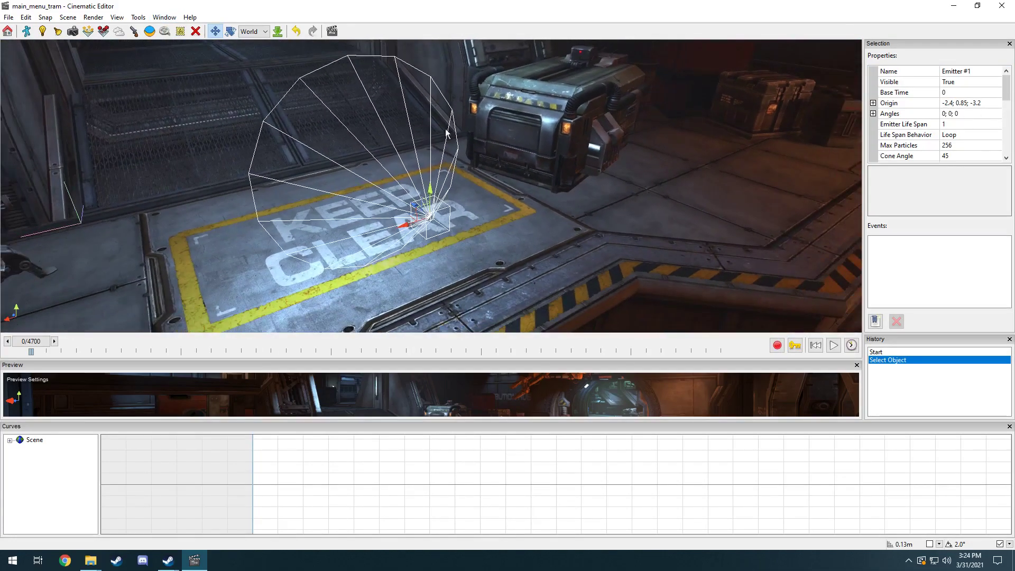
left_click(26, 17)
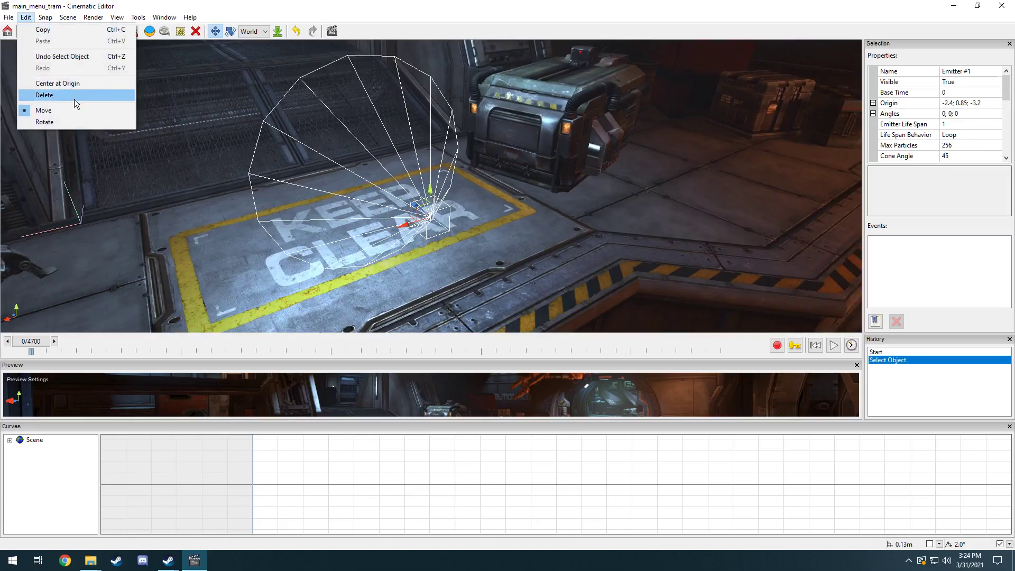
left_click(74, 96)
key("s")
mouse_move(431, 186)
right_mouse_down()
mouse_move(447, 177)
mouse_move(494, 228)
mouse_move(608, 174)
mouse_move(767, 174)
mouse_move(650, 143)
mouse_move(407, 164)
mouse_move(151, 169)
mouse_move(439, 194)
right_mouse_up()
key("w")
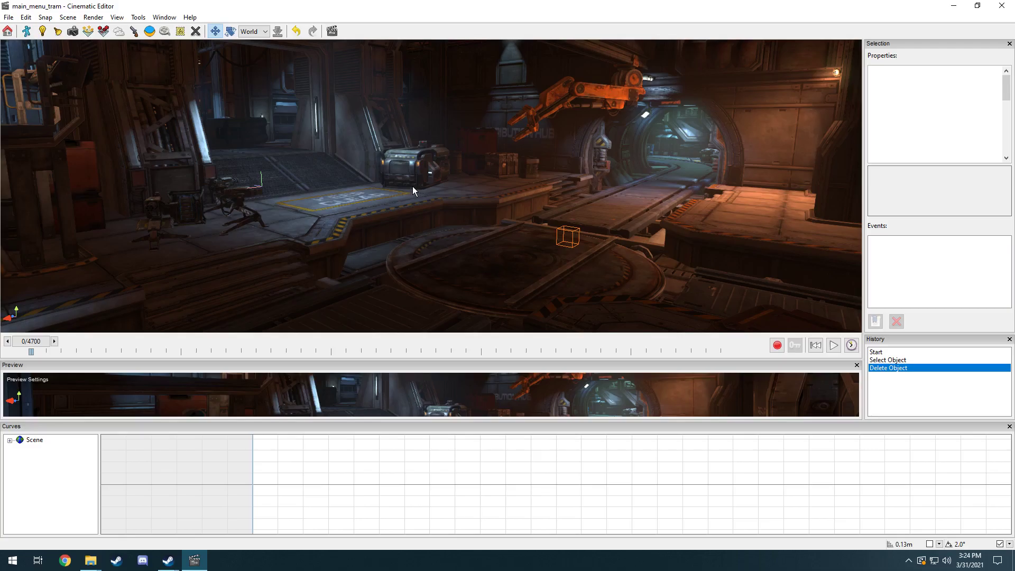
Step: Start a new cinematic without saving the changes to main_menu_tram
left_click(9, 17)
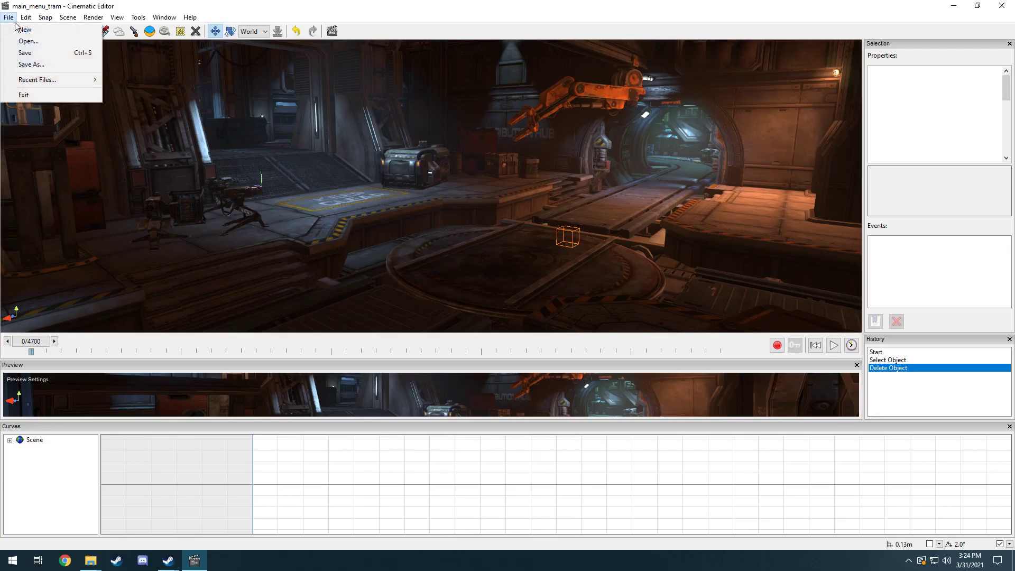
left_click(27, 38)
left_click(593, 283)
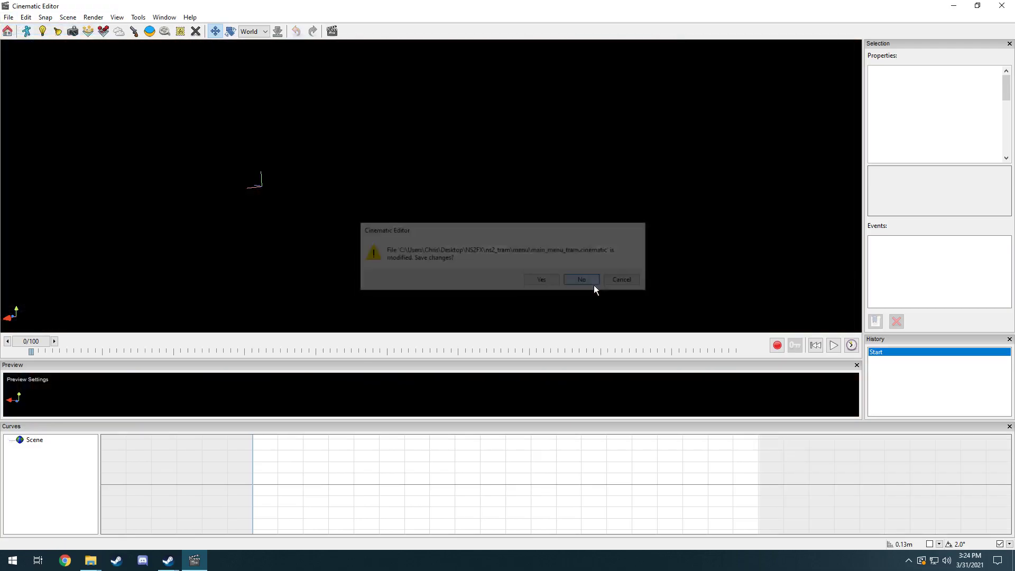
Step: Open the level selection for the scene and look through the menu levels in the maps/menus folder
left_click(9, 18)
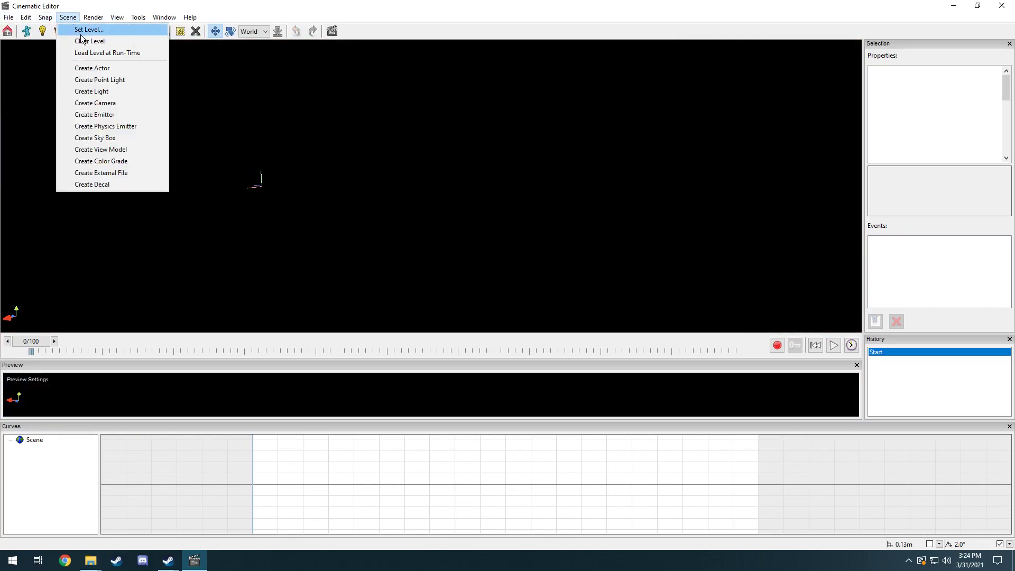
left_click(81, 33)
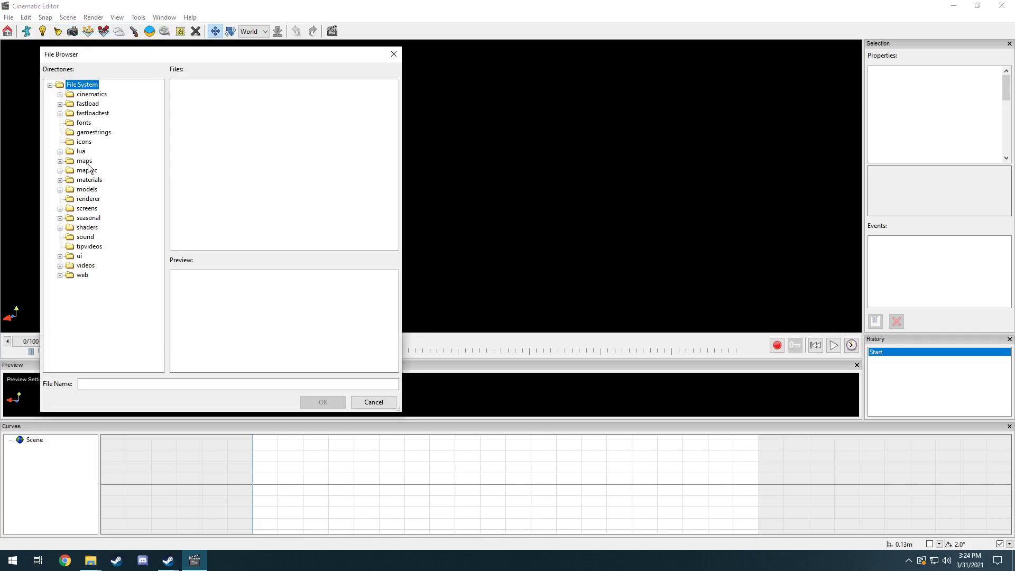
double_click(88, 164)
left_click(96, 218)
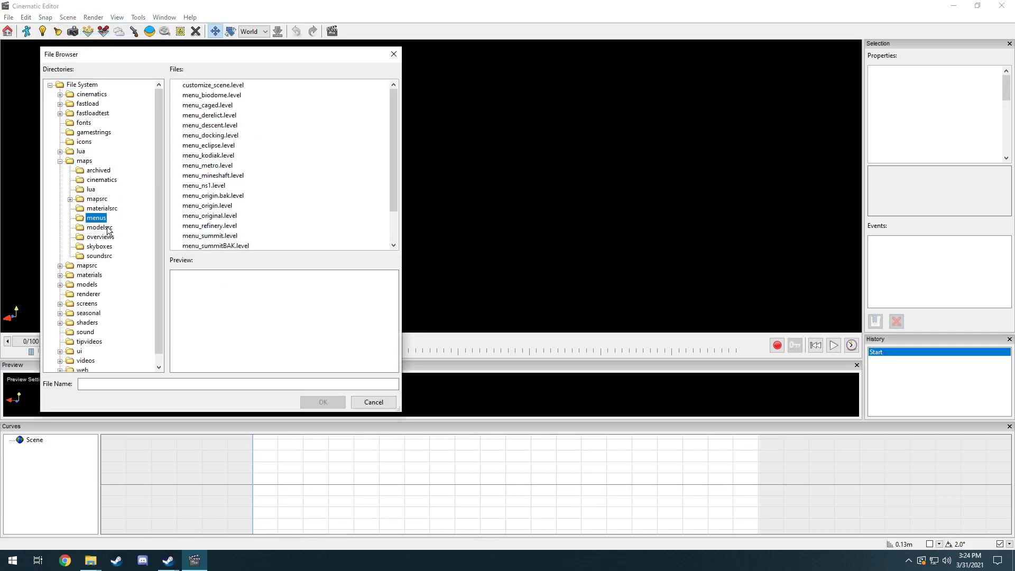
left_click_drag(392, 154, 396, 213)
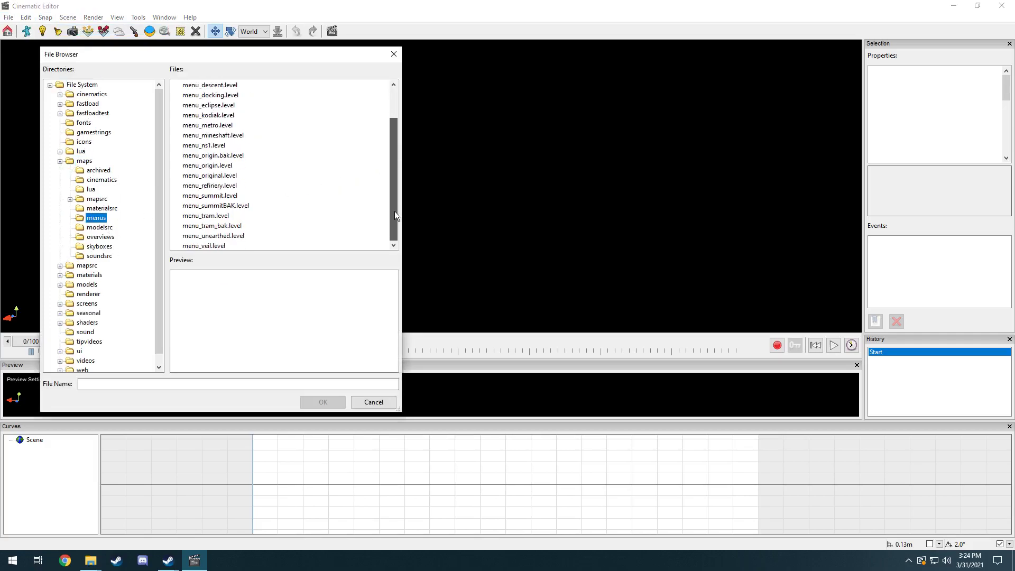
Step: Browse the levels in the maps folder and set the scene's level to particle_testroom_huge.level
left_click(86, 162)
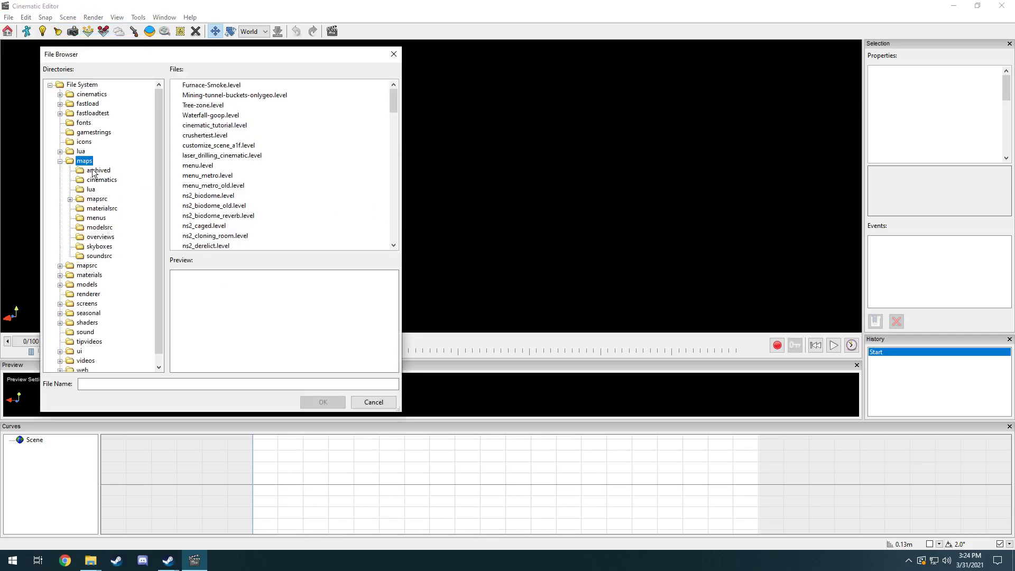
left_click(228, 146)
left_click_drag(398, 107, 397, 169)
left_click(233, 137)
left_click(223, 145)
left_click(205, 117)
left_click(254, 126)
left_click(259, 156)
scroll(370, 179, "down", 11)
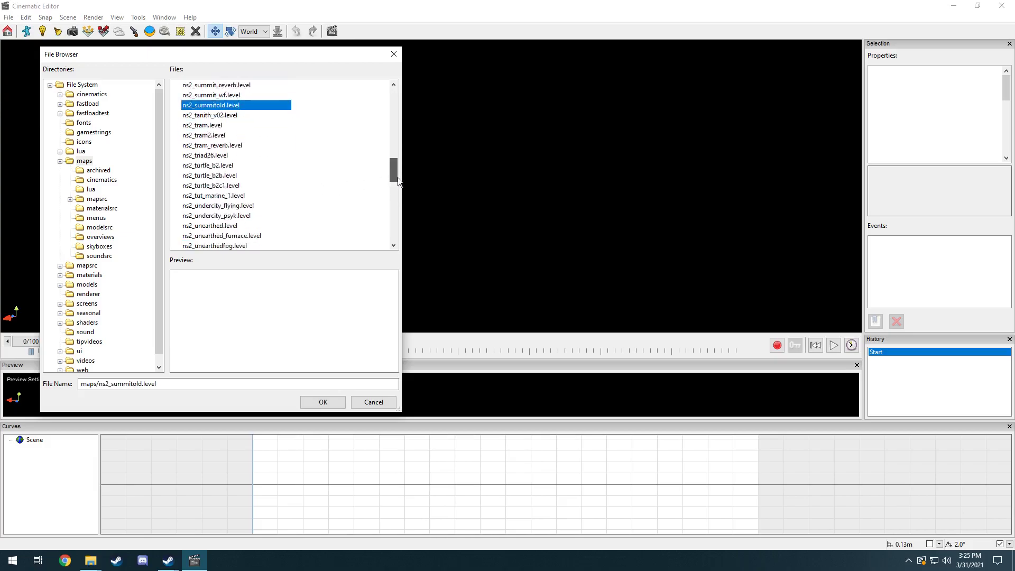
mouse_move(397, 221)
left_mouse_down()
mouse_move(400, 237)
mouse_move(396, 220)
left_mouse_up()
left_click(221, 149)
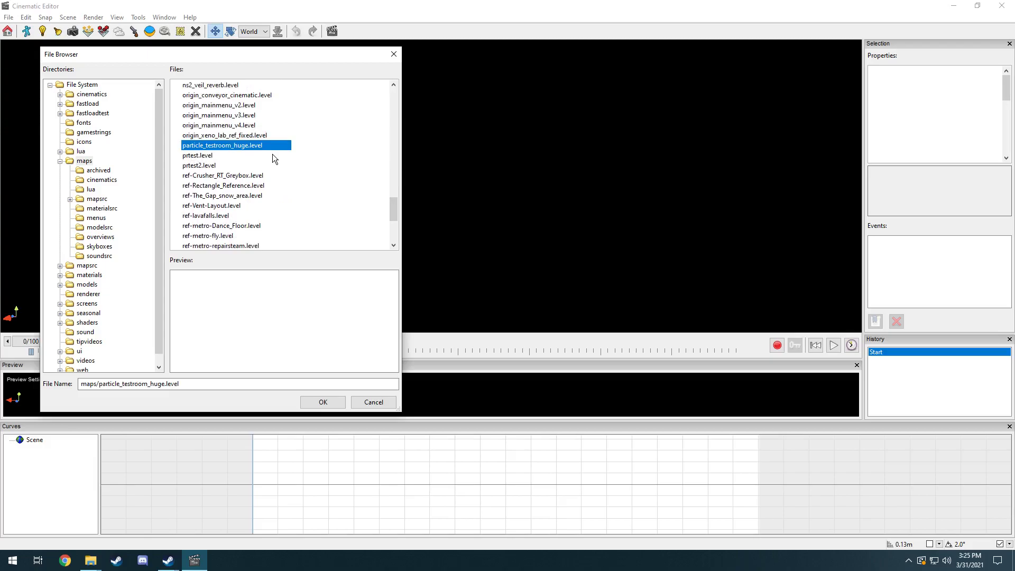
left_click(324, 404)
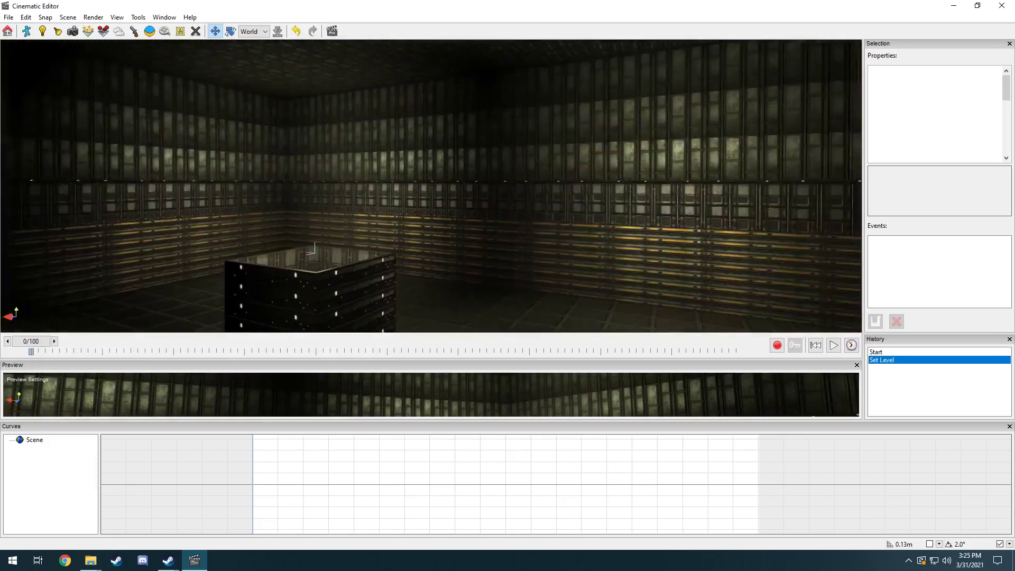
Step: Create an emitter above the sunken pit in the test room, at about 0.59; 0.59; 0.45
mouse_move(431, 186)
right_mouse_down()
mouse_move(537, 164)
mouse_move(642, 164)
mouse_move(703, 85)
mouse_move(751, 180)
mouse_move(688, 180)
mouse_move(655, 90)
mouse_move(598, 275)
mouse_move(571, 148)
mouse_move(597, 237)
mouse_move(603, 212)
mouse_move(592, 222)
mouse_move(602, 233)
mouse_move(589, 222)
mouse_move(624, 233)
mouse_move(437, 192)
mouse_move(365, 153)
mouse_move(357, 246)
mouse_move(432, 195)
right_mouse_up()
right_click_drag(366, 287, 476, 228)
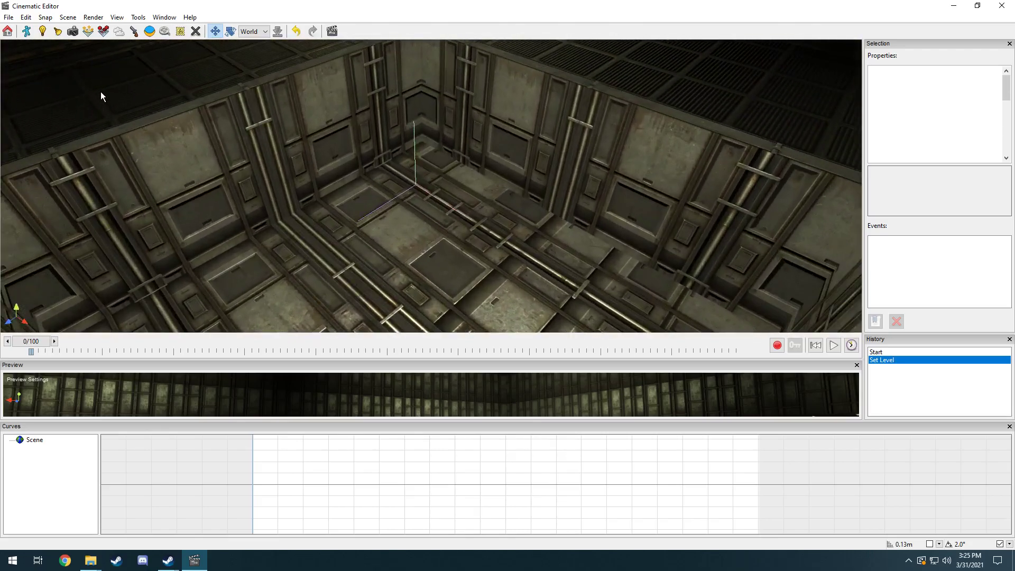
left_click(95, 36)
right_click_drag(404, 150, 264, 145)
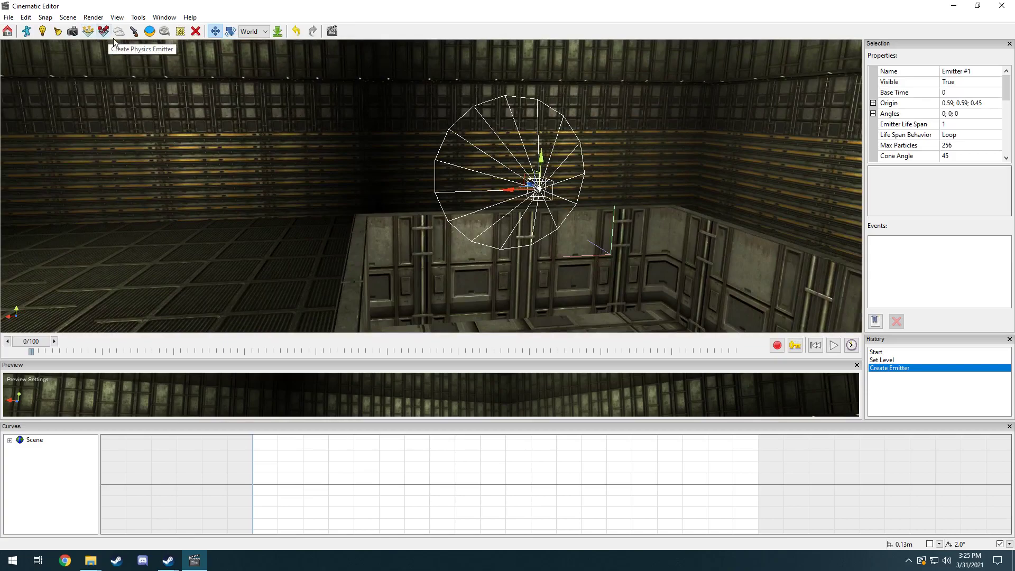
right_click_drag(181, 163, 436, 191)
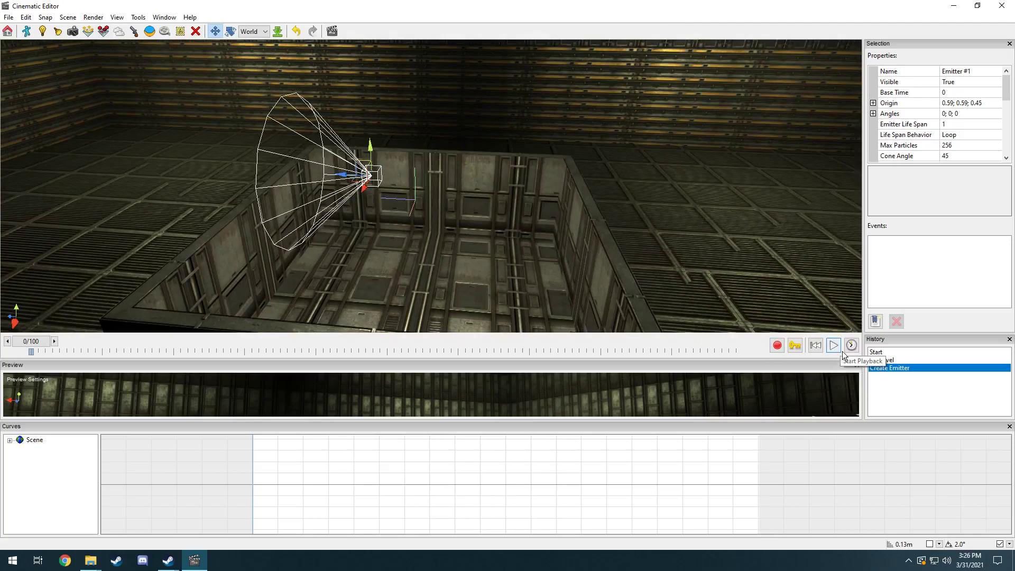
right_click_drag(456, 239, 414, 185)
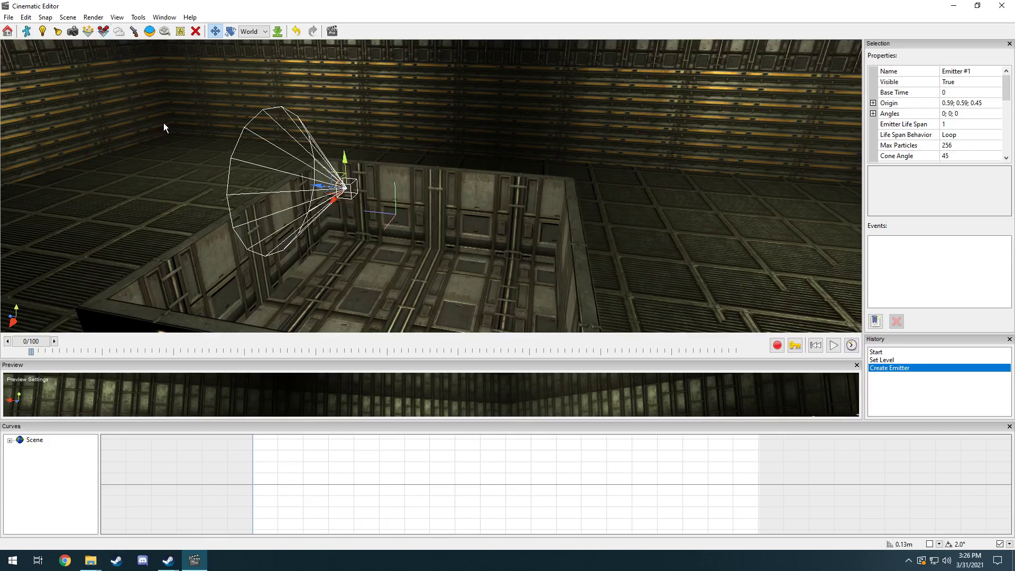
right_click_drag(176, 135, 108, 148)
right_click_drag(378, 162, 437, 193)
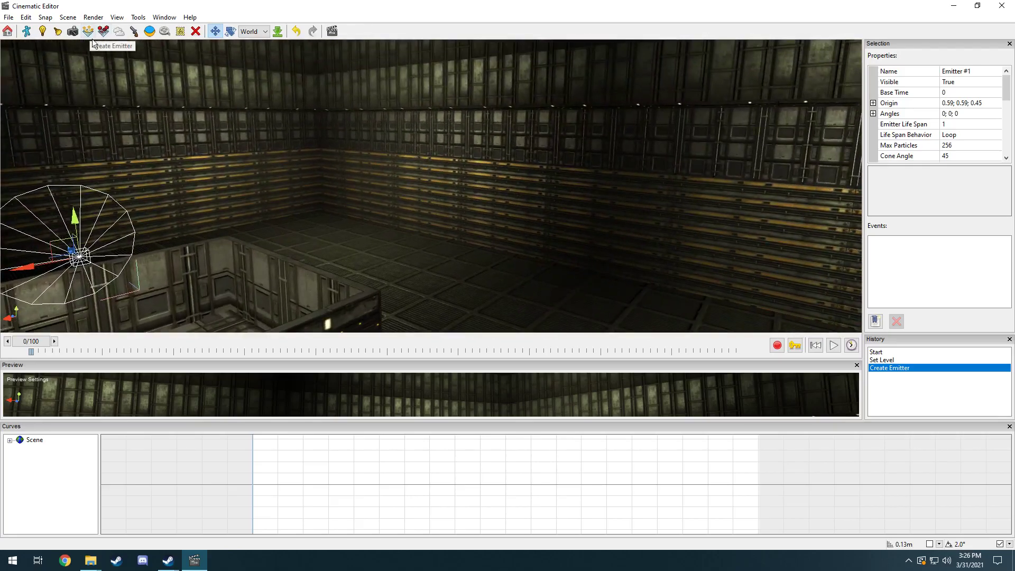
Step: Create an actor in the test room at about 0.47; 2.35; -6.3 and select it
left_click(33, 36)
right_click_drag(166, 138, 48, 139)
right_click_drag(381, 164, 581, 159)
left_click(434, 194)
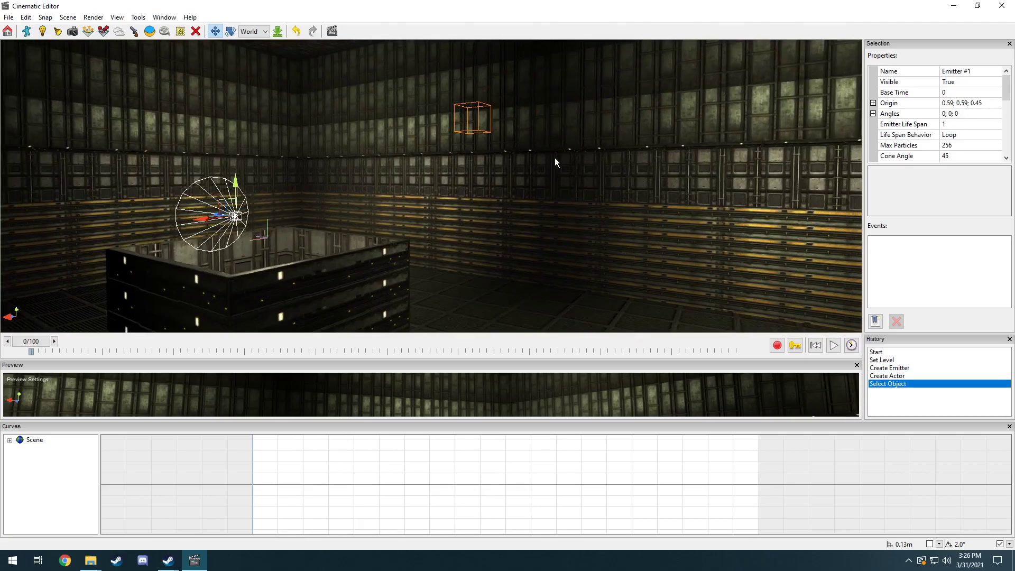
left_click(478, 134)
right_click_drag(478, 135, 437, 192)
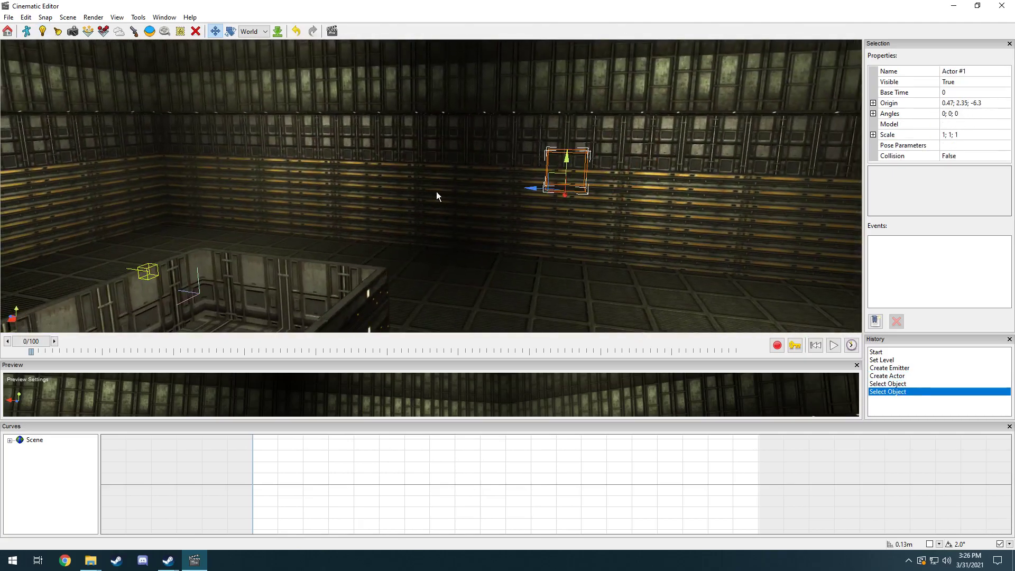
Step: Highlight the actor's Model property and move the actor towards the pit, to about 0.47; 1.61; -1.81
left_click(940, 125)
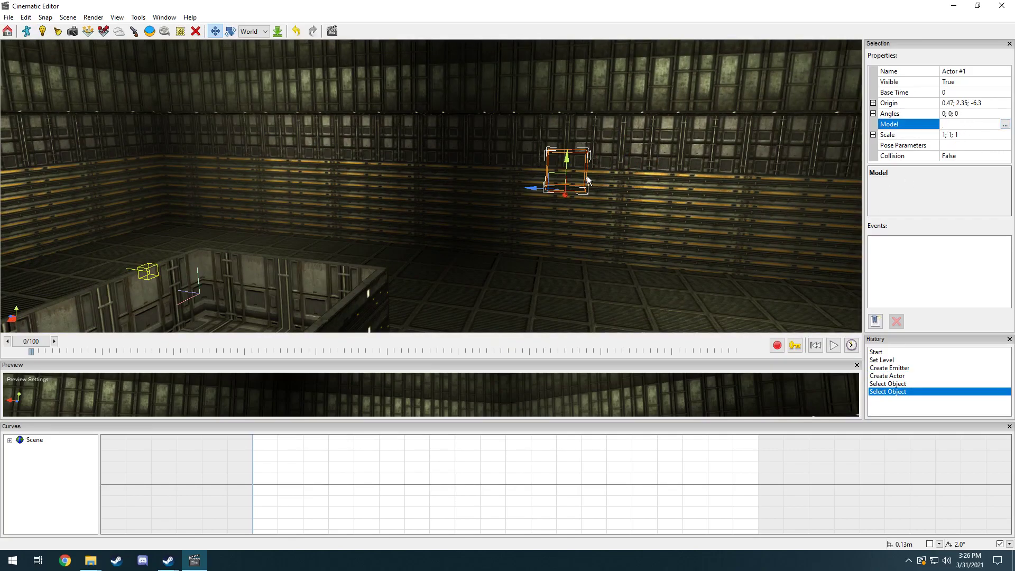
right_click_drag(725, 194, 629, 193)
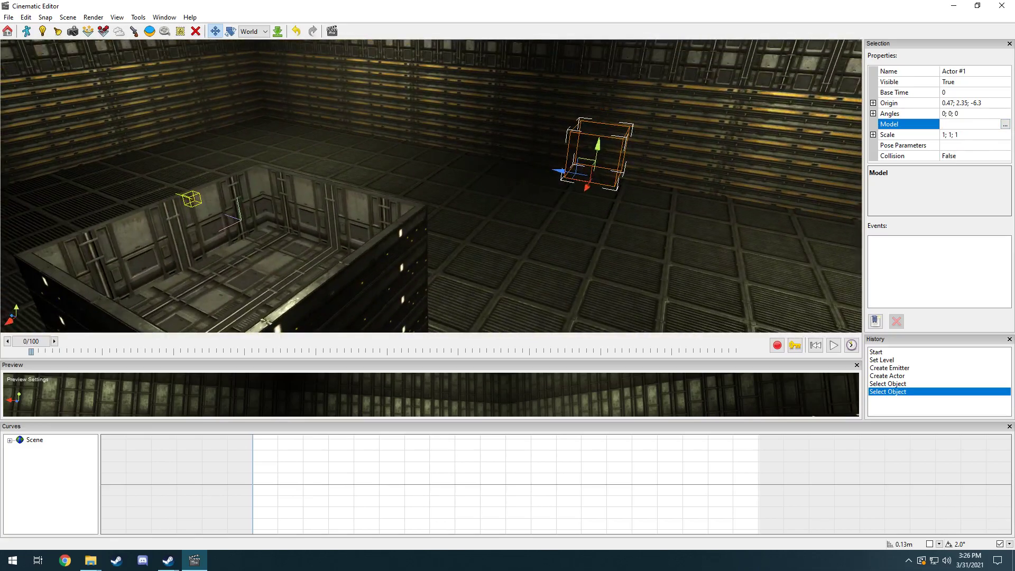
right_click_drag(620, 234, 568, 325)
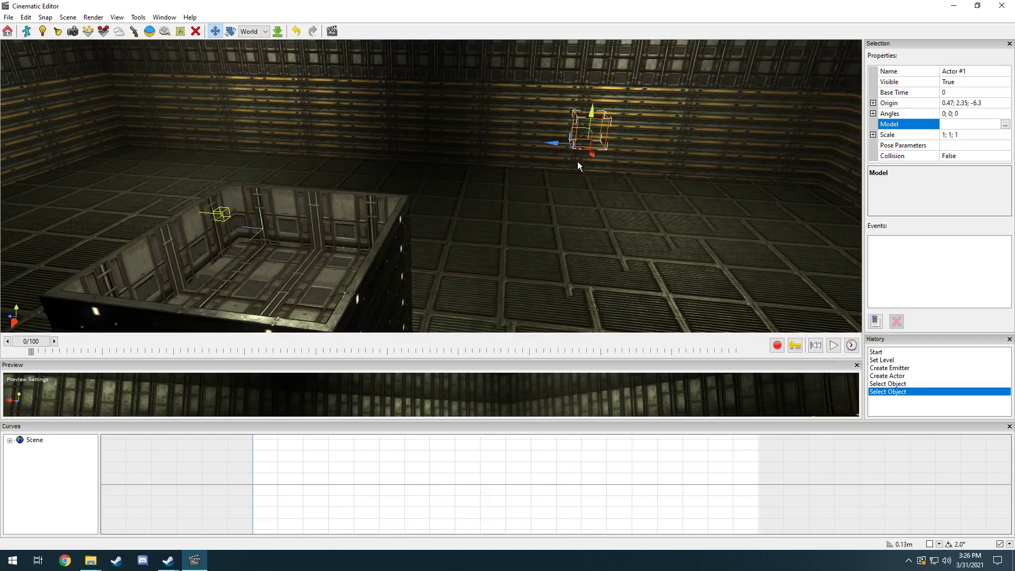
left_click_drag(585, 142, 319, 166)
right_click_drag(320, 166, 249, 296)
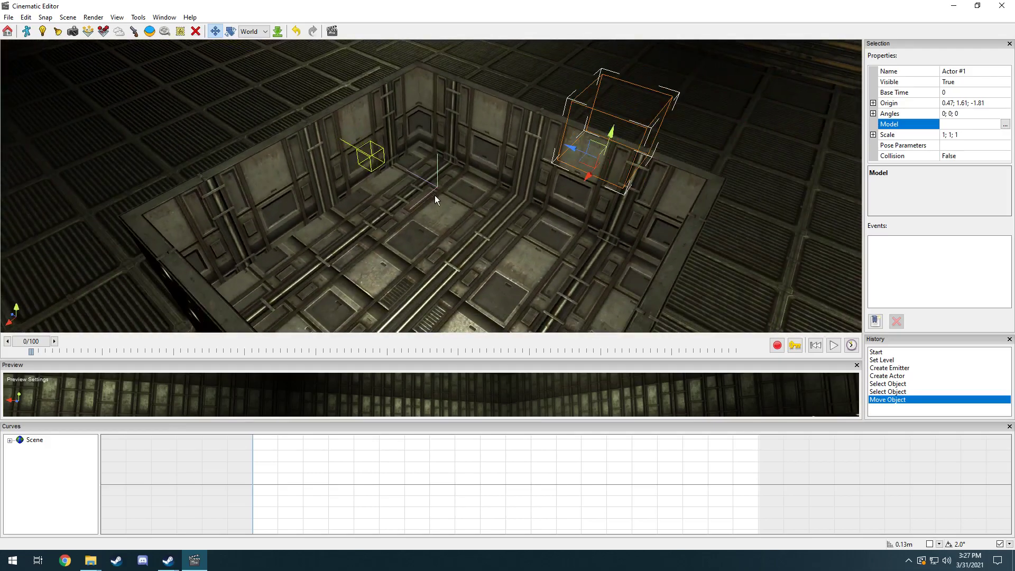
right_click_drag(388, 170, 523, 153)
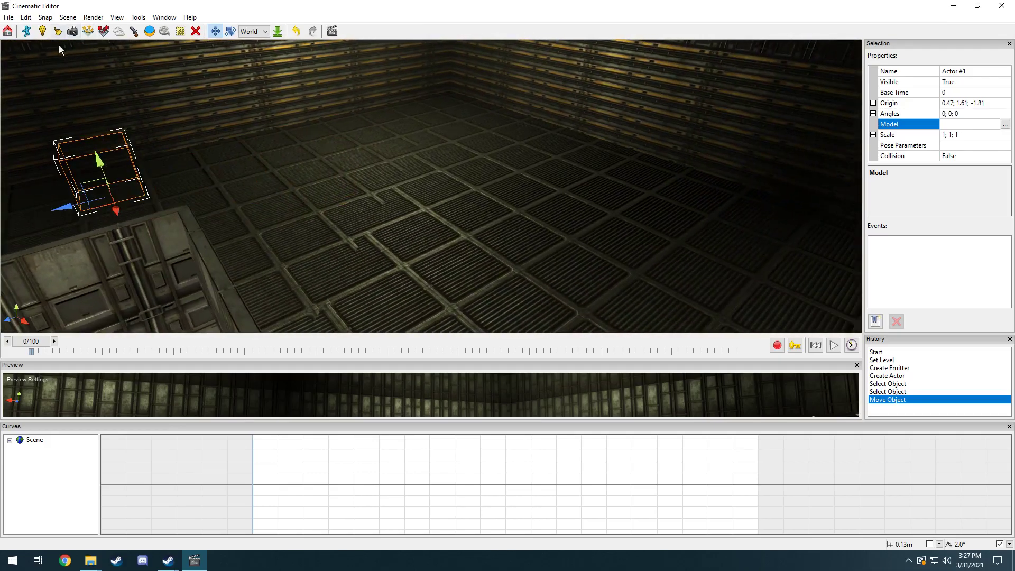
Step: Create a second actor beside the pit at about 3.43; 2.52; -3.06 and undo its creation
left_click(28, 33)
right_click_drag(303, 128, 486, 187)
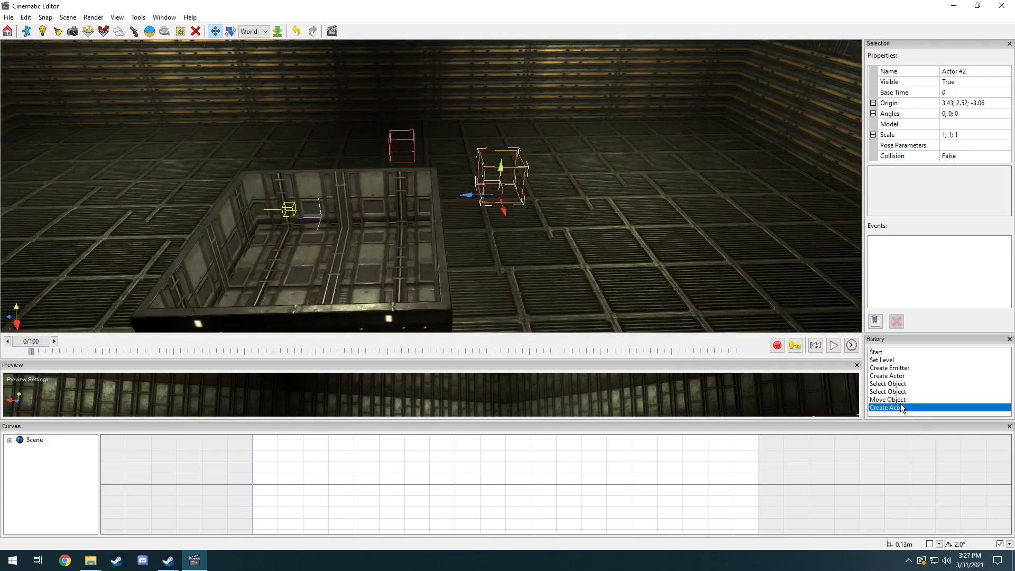
key("ctrl+z")
key("w")
right_click_drag(636, 288, 437, 195)
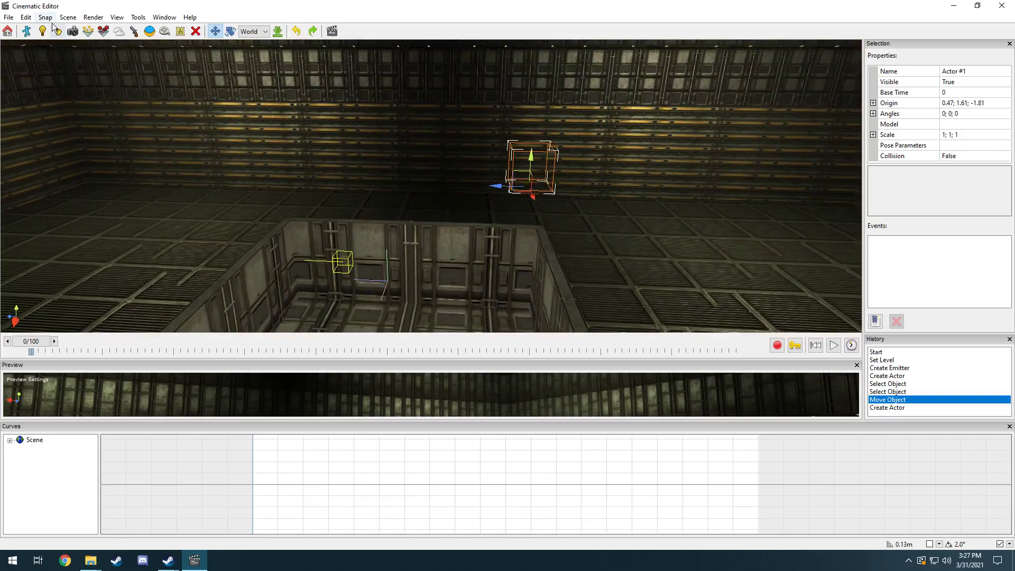
Step: Delete the remaining actor and select the emitter above the pit
left_click(25, 18)
left_click(69, 97)
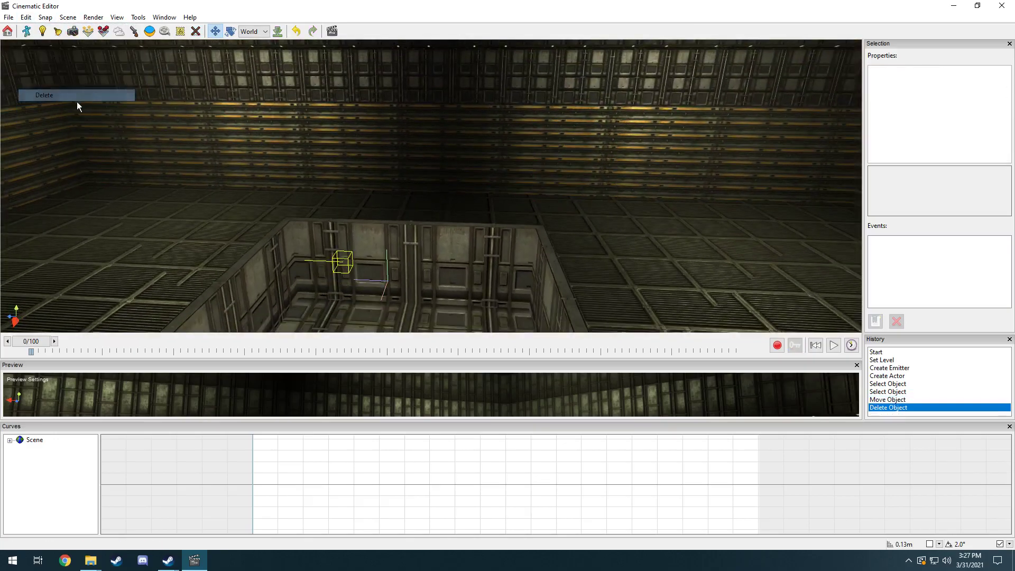
right_click_drag(318, 212, 318, 264)
right_click_drag(438, 186, 431, 186)
left_click(387, 172)
right_click_drag(502, 145, 448, 196)
key("s")
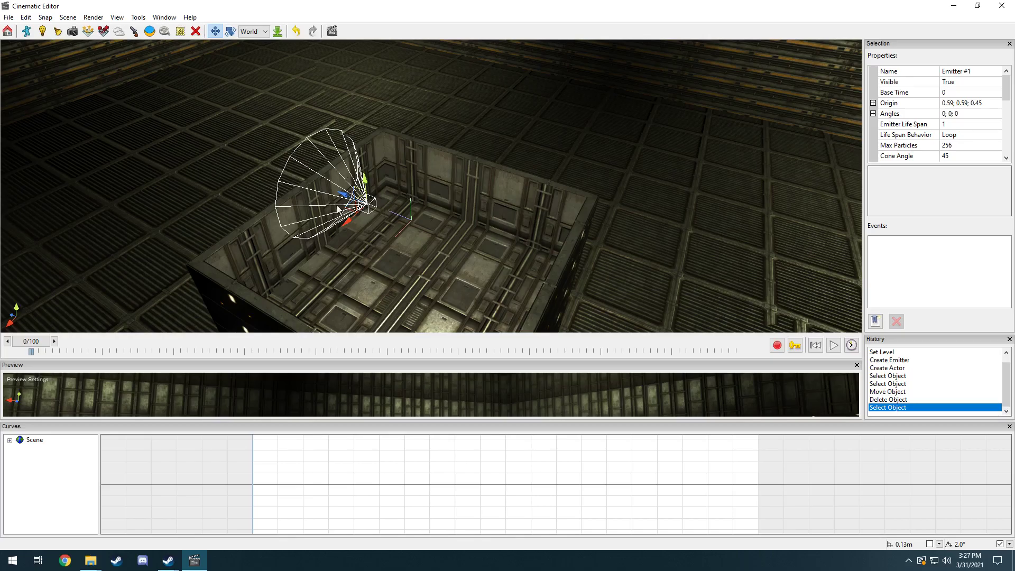
scroll(499, 210, "up", 6)
middle_click_drag(498, 211, 493, 123)
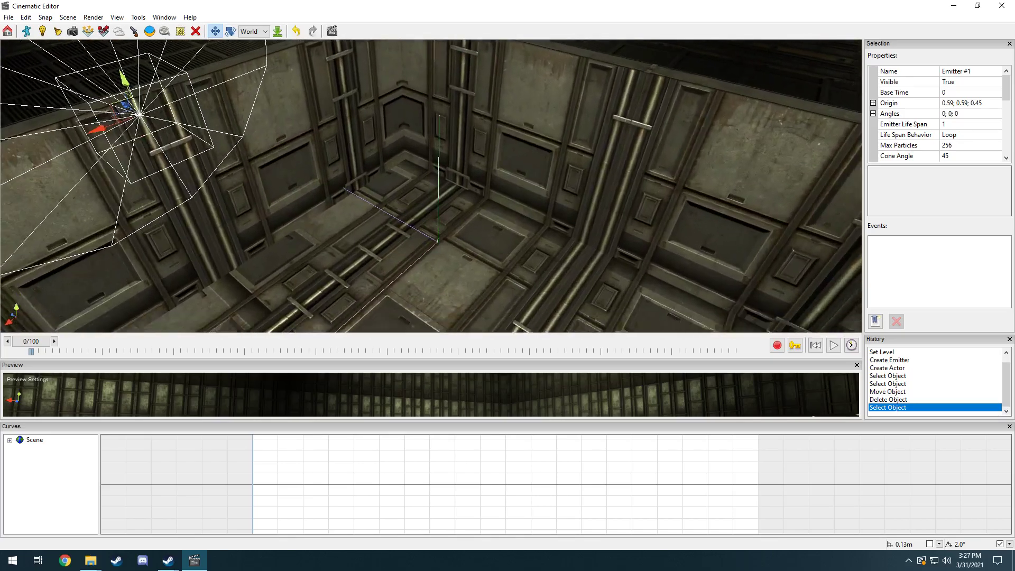
scroll(424, 175, "down", 8)
middle_click_drag(424, 132, 424, 175)
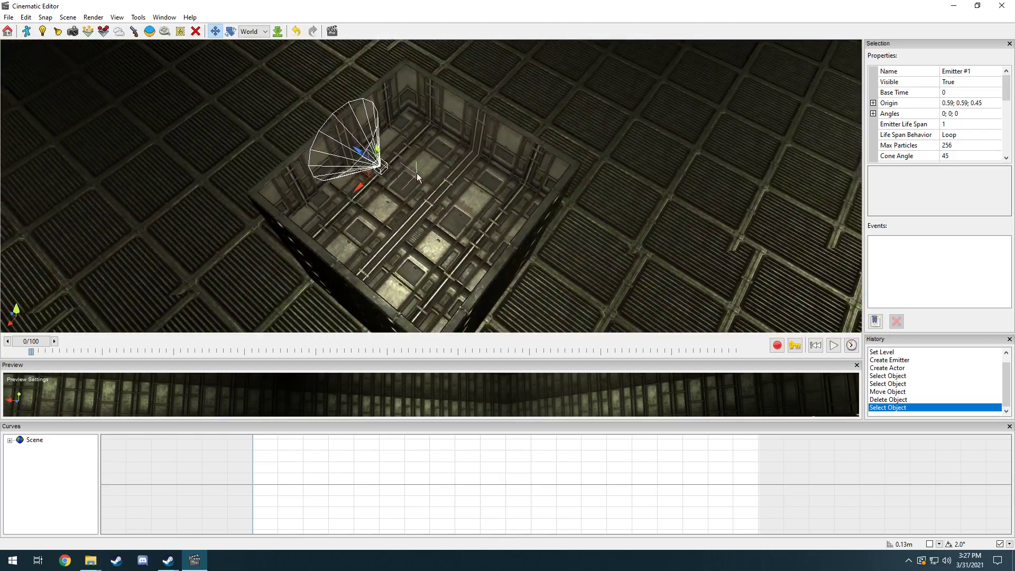
scroll(417, 178, "up", 10)
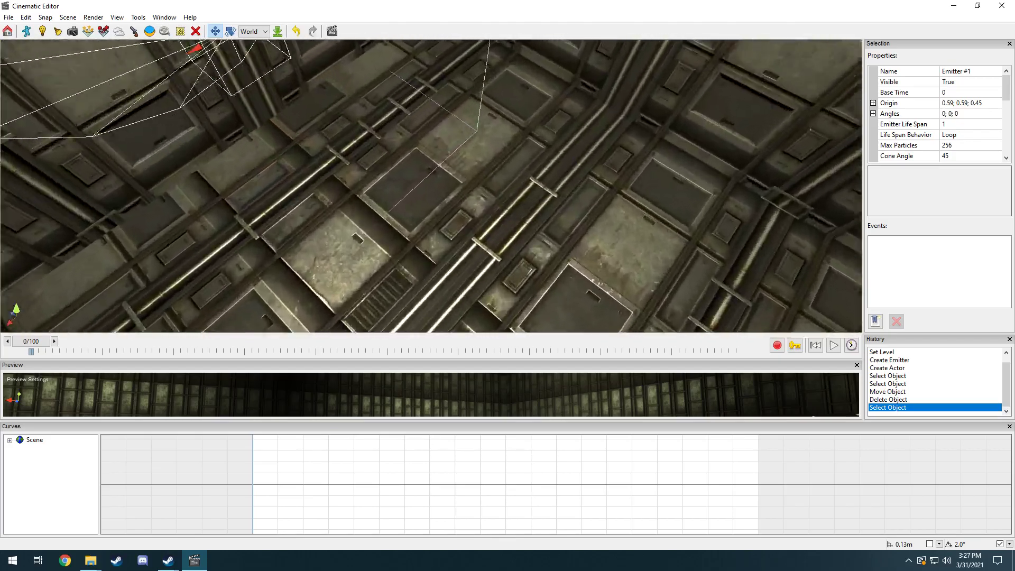
scroll(418, 178, "down", 10)
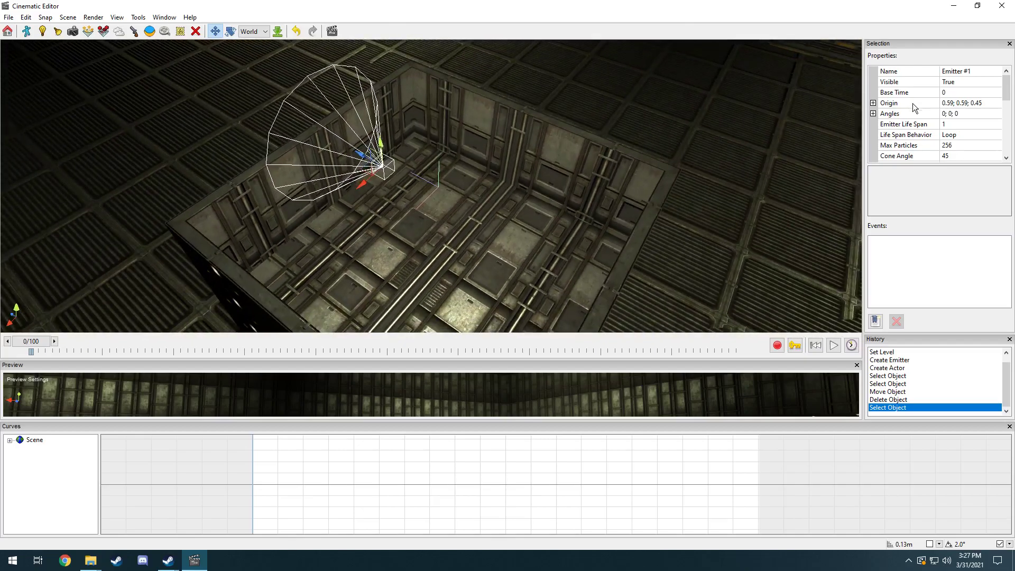
Step: Expand the emitter's origin coordinates and enlarge the property list by undocking the Curves window and shrinking the History area
double_click(883, 105)
left_click(973, 114)
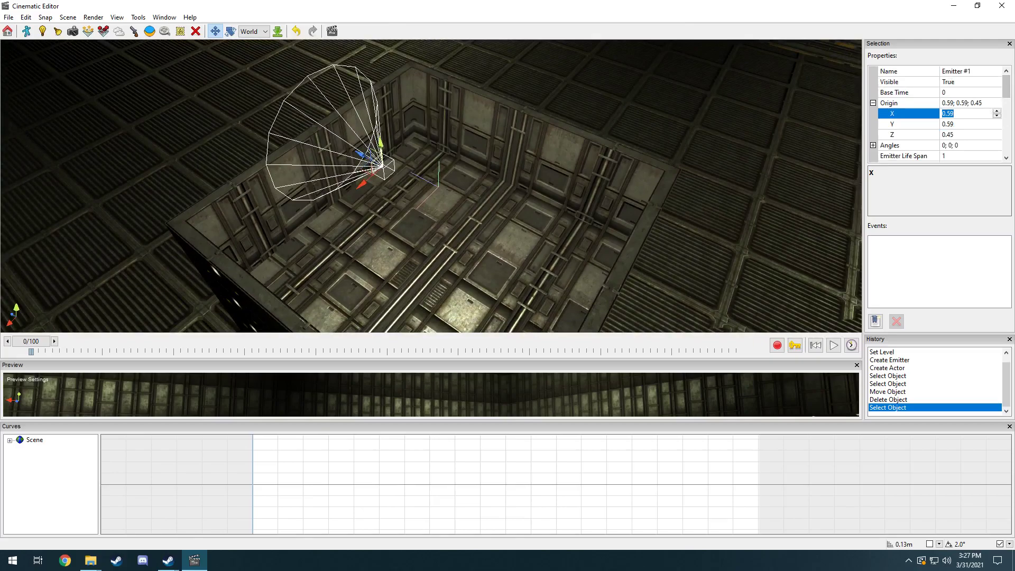
left_click_drag(948, 171, 947, 211)
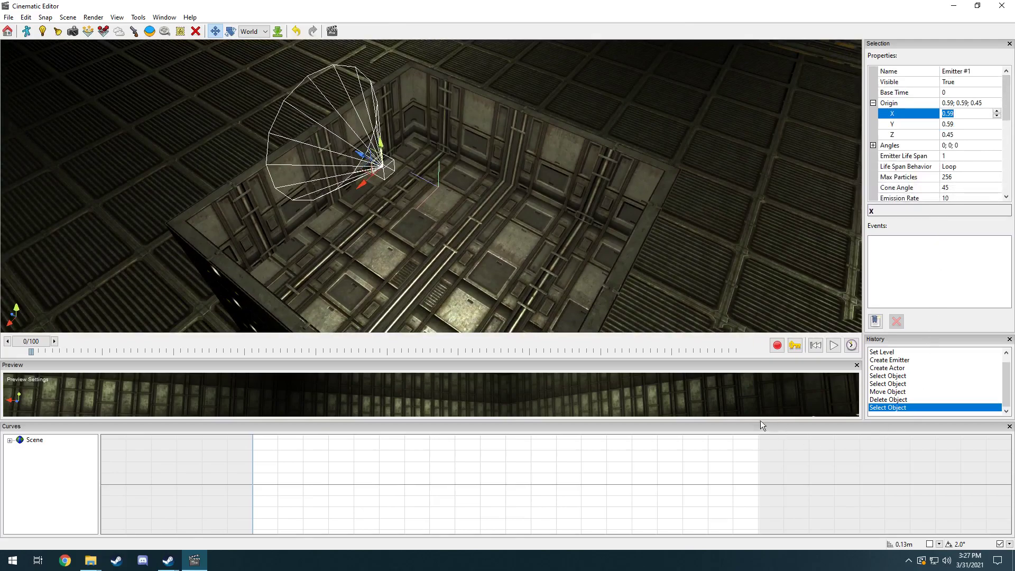
left_click_drag(760, 433, 386, 150)
left_click_drag(484, 155, 994, 101)
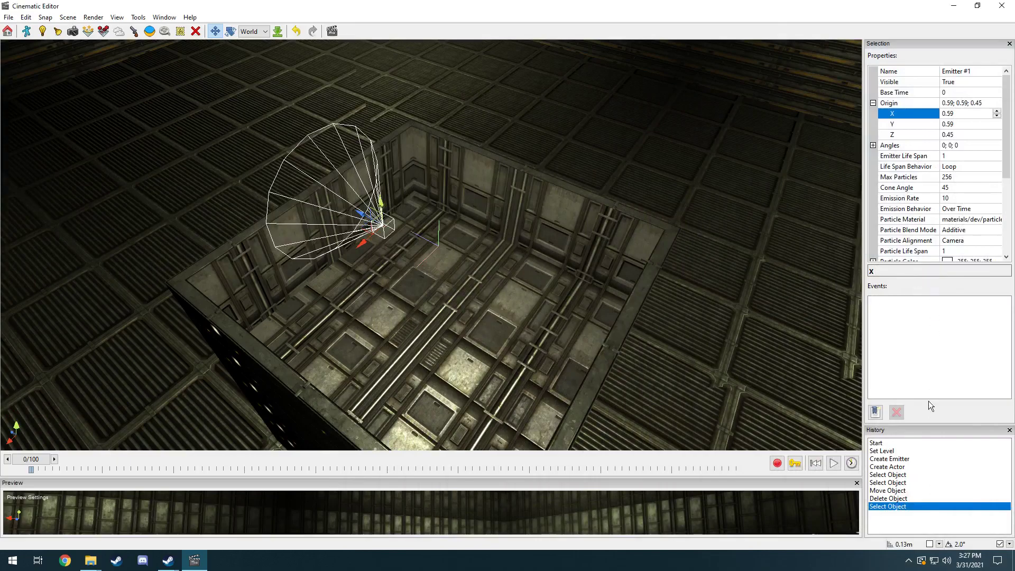
left_click_drag(931, 431, 931, 463)
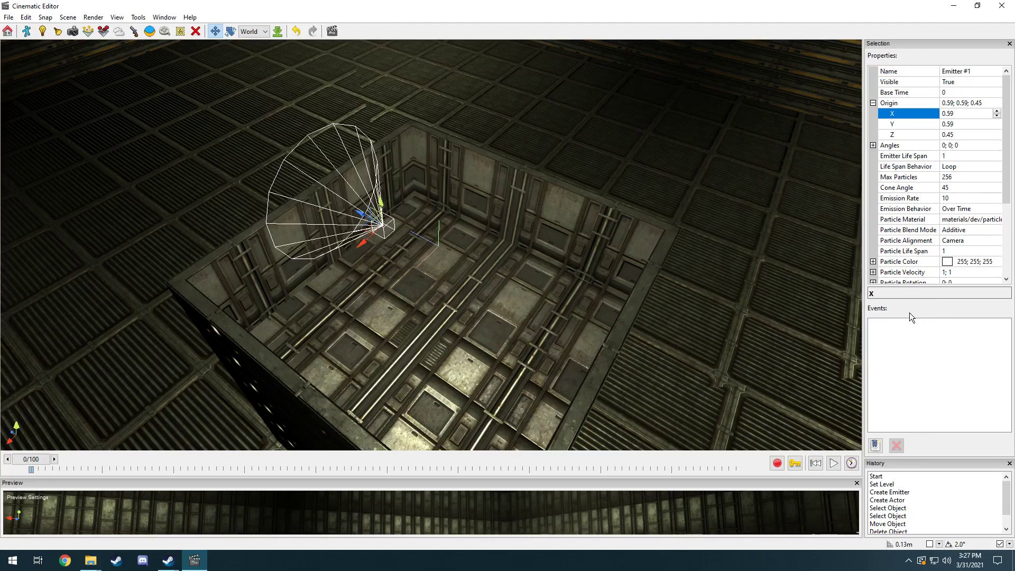
left_click(164, 17)
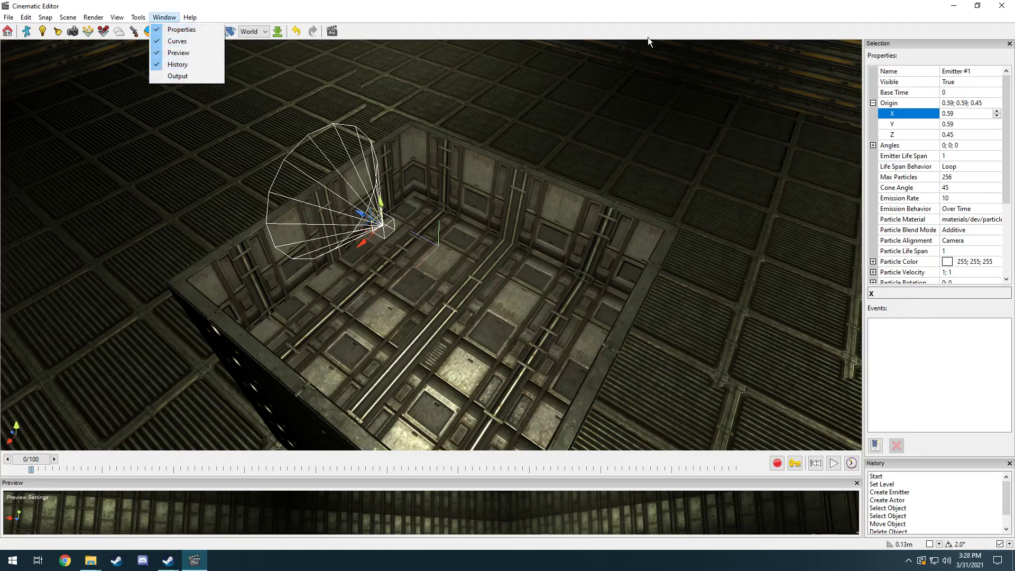
left_click(945, 338)
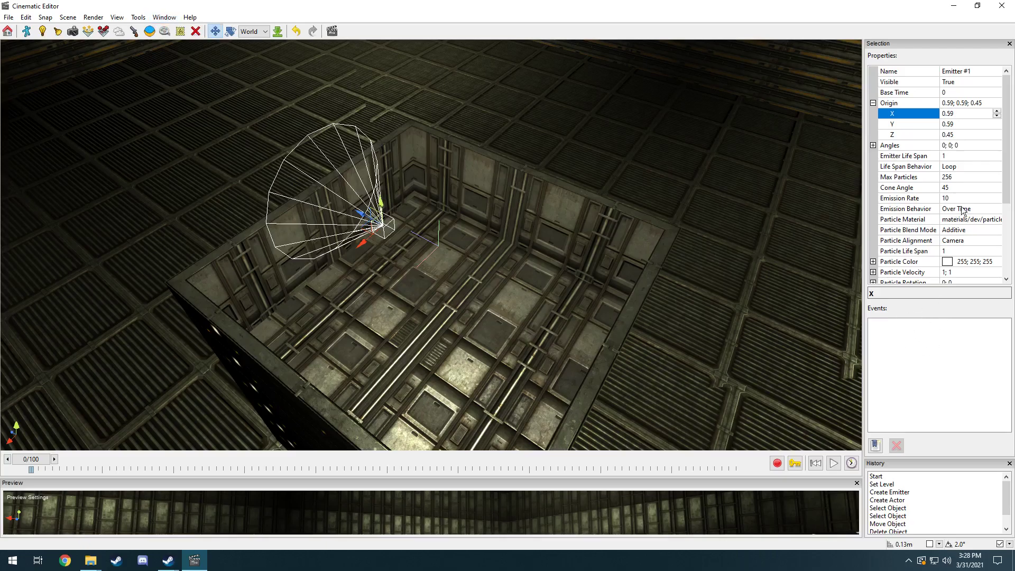
Step: Set the emitter's origin to X 0, Y 0 and Z 0
left_click_drag(1010, 185, 1009, 156)
mouse_move(1012, 134)
left_mouse_down()
mouse_move(1012, 159)
mouse_move(1012, 115)
left_mouse_up()
double_click(948, 114)
type("0")
key("Return")
left_click(962, 125)
type("0")
key("Return")
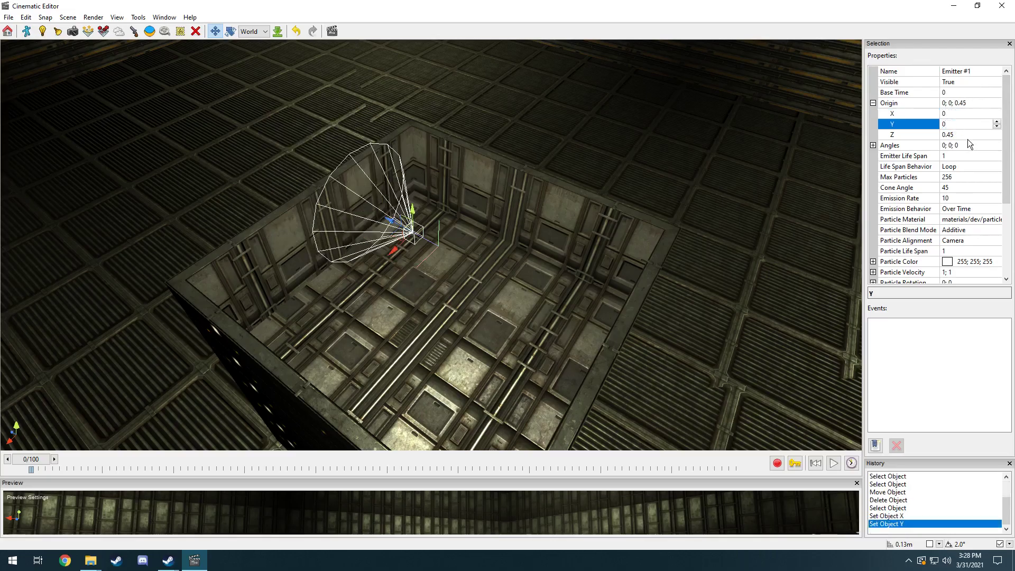
left_click(967, 135)
type("0")
key("Return")
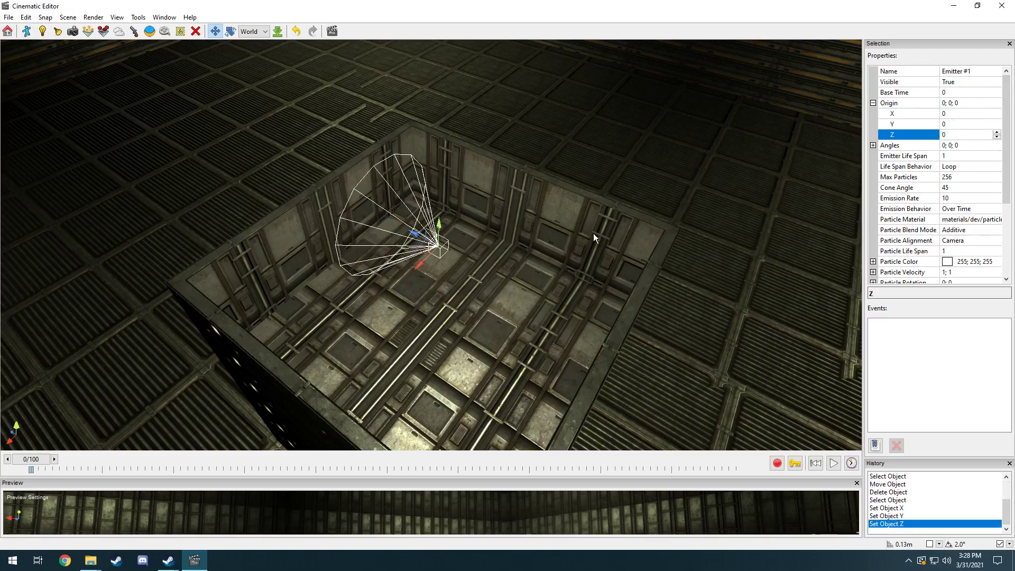
right_click_drag(569, 244, 532, 241)
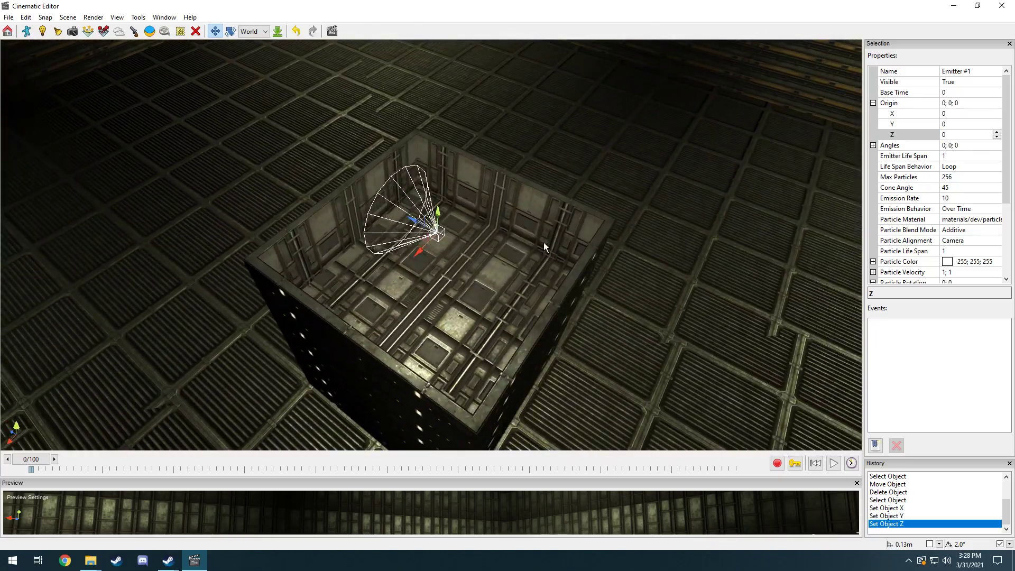
Step: Rename the emitter to Bubble
left_click(975, 74)
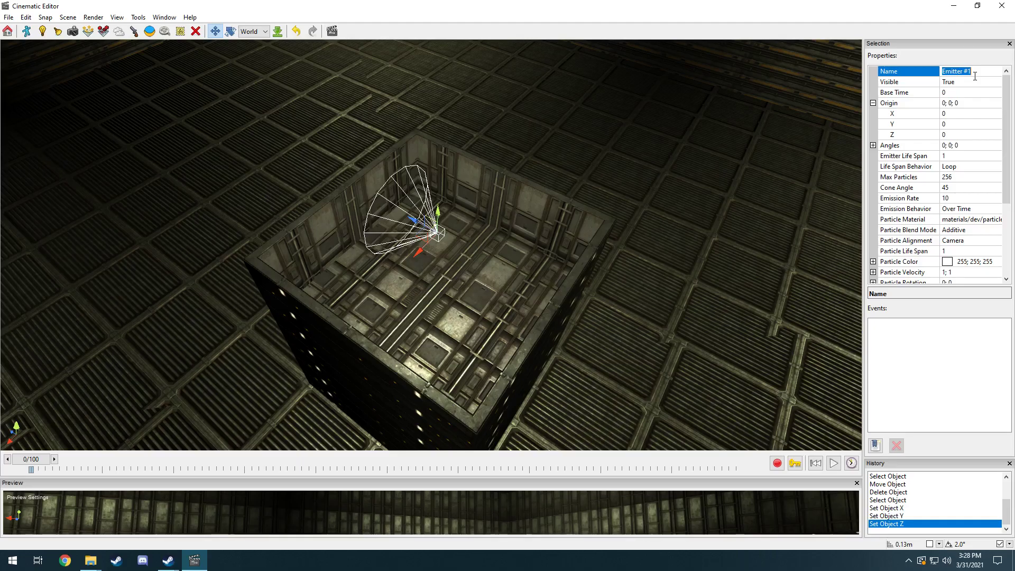
key("BackSpace")
type("Bubble")
key("Return")
key("w")
right_click_drag(762, 210, 809, 175)
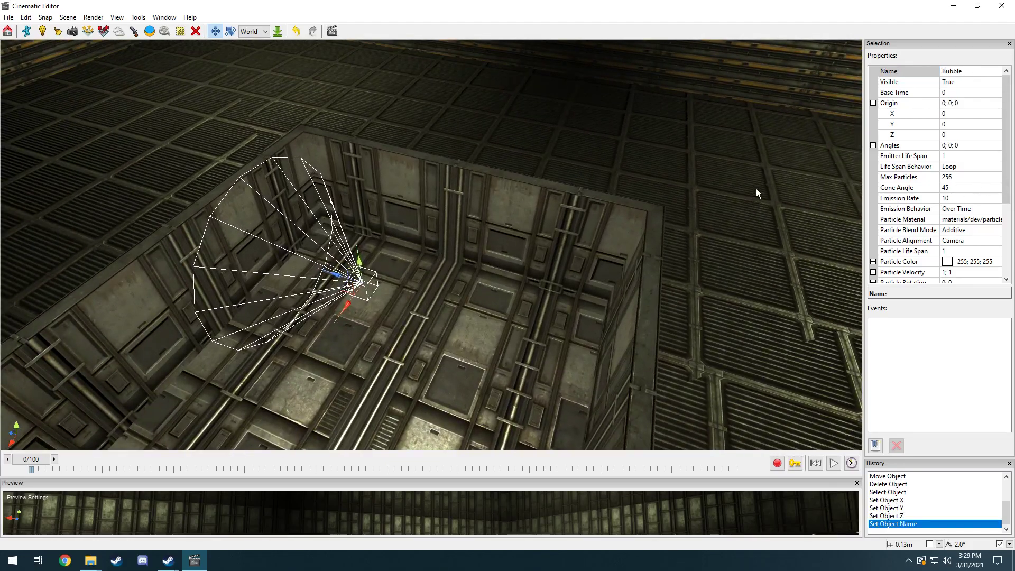
key("s")
right_click_drag(703, 191, 675, 228)
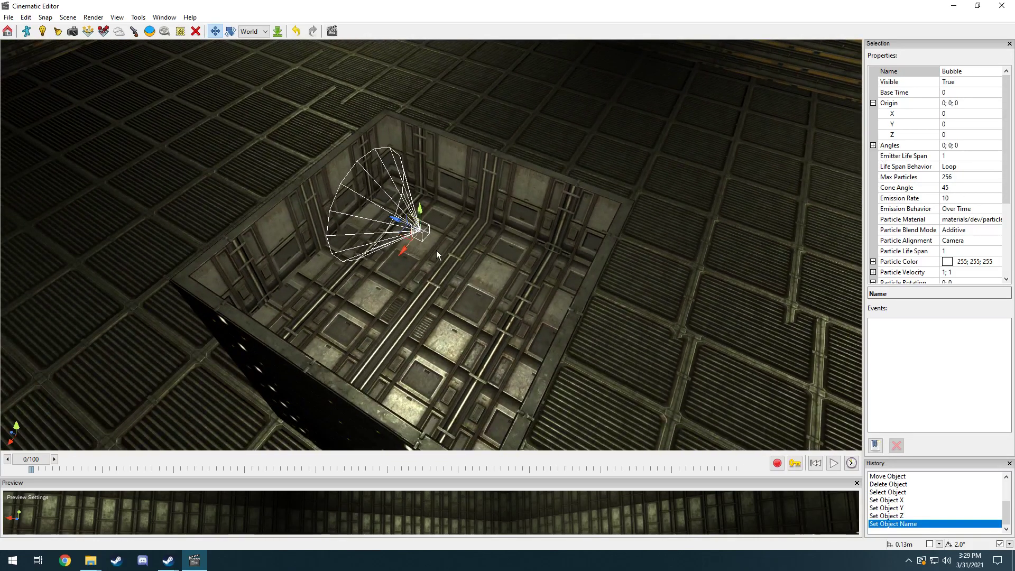
key("w")
right_click_drag(464, 268, 436, 250)
key("s")
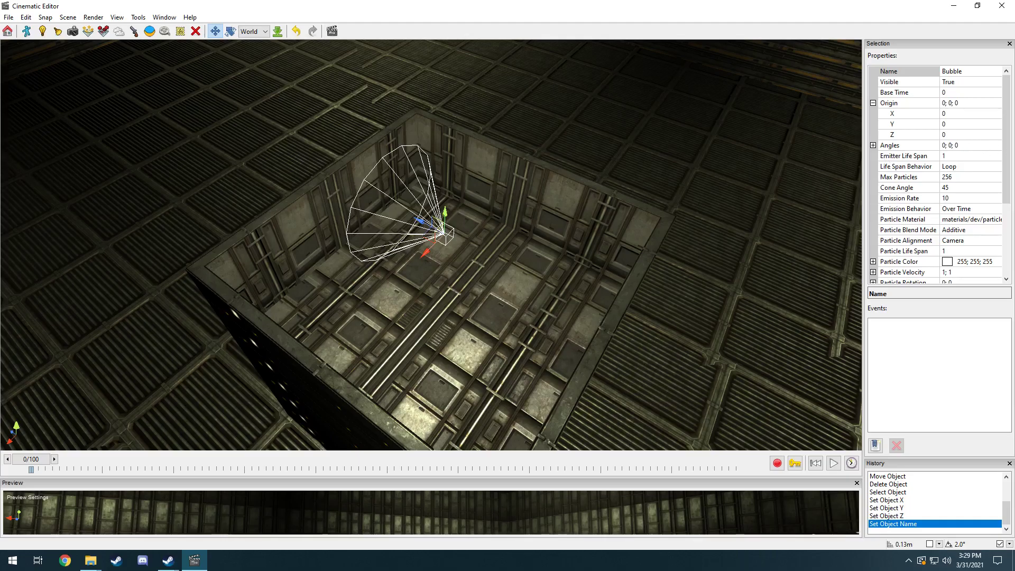
Step: Dock the Curves window below the preview again, and adjust the preview height and curve tree width for more room
left_click_drag(1014, 211, 515, 211)
left_click_drag(589, 211, 428, 468)
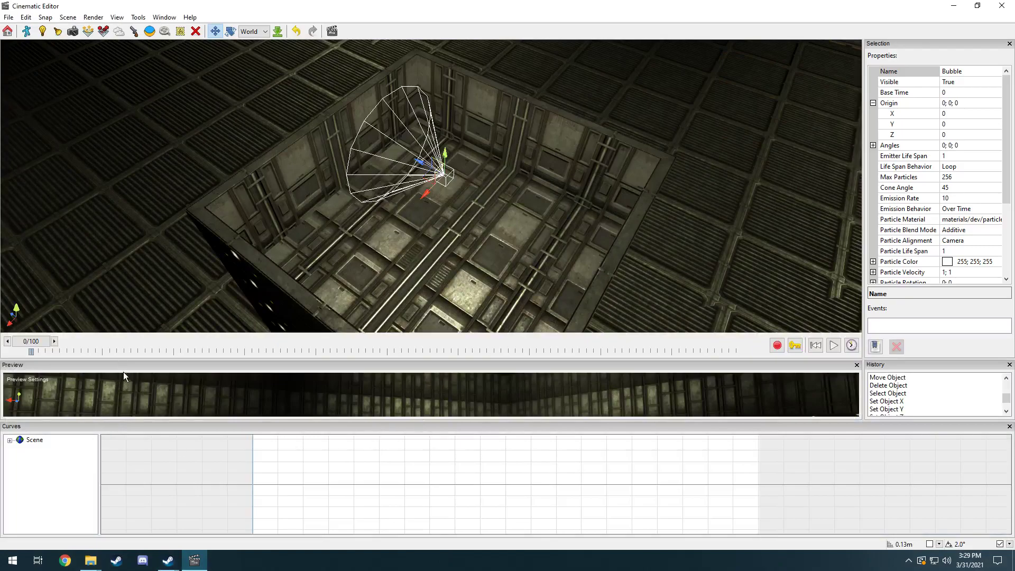
left_click_drag(127, 361, 122, 401)
left_click_drag(99, 443, 113, 447)
Step: Expand the scene and the Bubble emitter in the curve tree and look through the emitter's curve properties
left_click(33, 442)
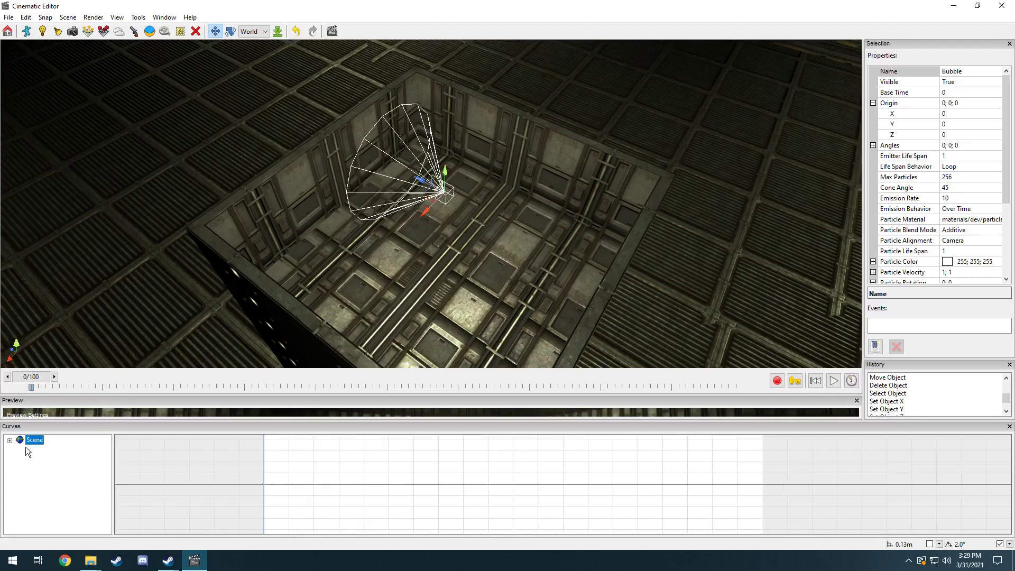
left_click(10, 440)
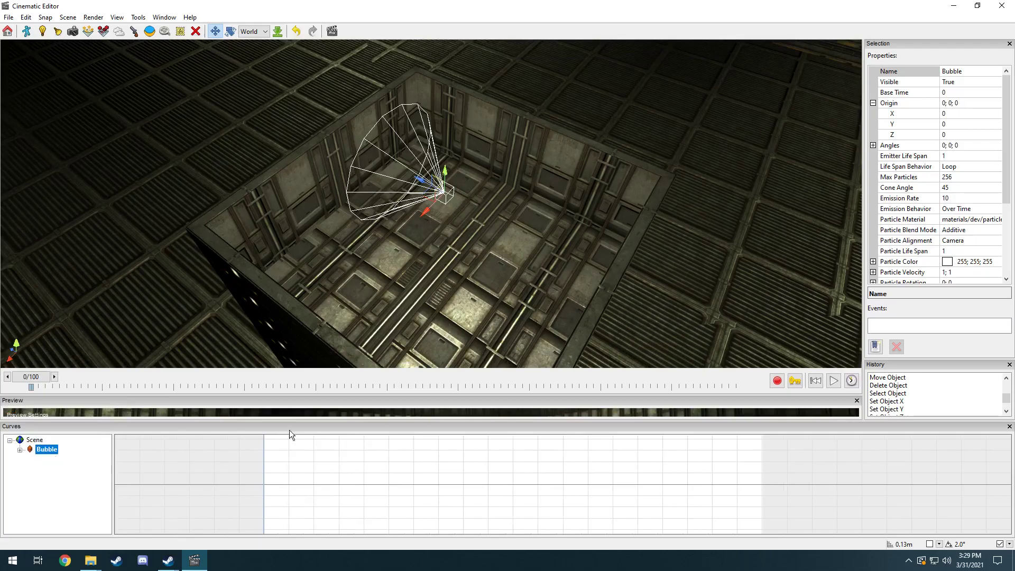
left_click(19, 449)
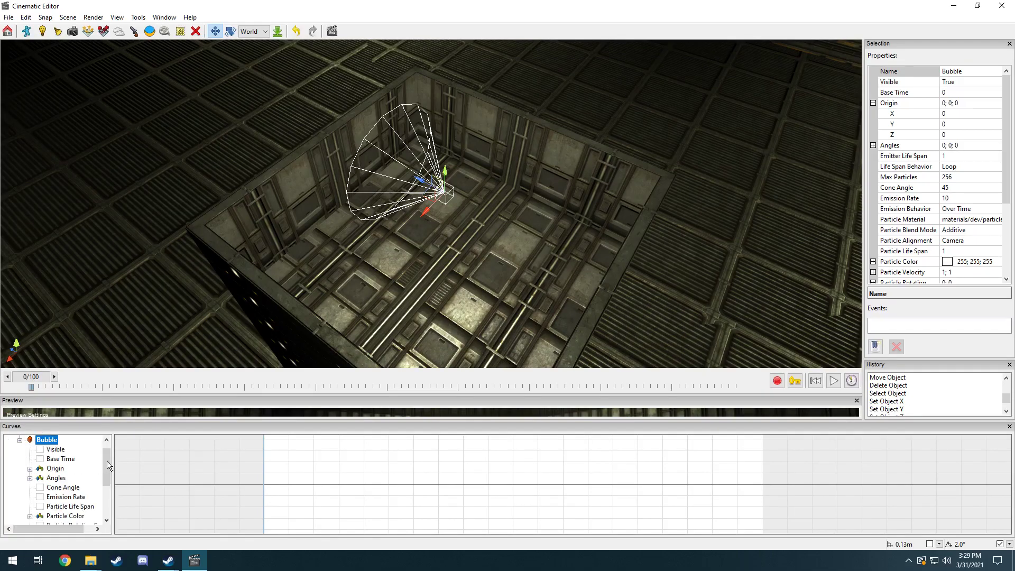
mouse_move(119, 458)
left_mouse_down()
mouse_move(134, 458)
mouse_move(120, 505)
mouse_move(123, 462)
mouse_move(122, 506)
mouse_move(125, 453)
left_mouse_up()
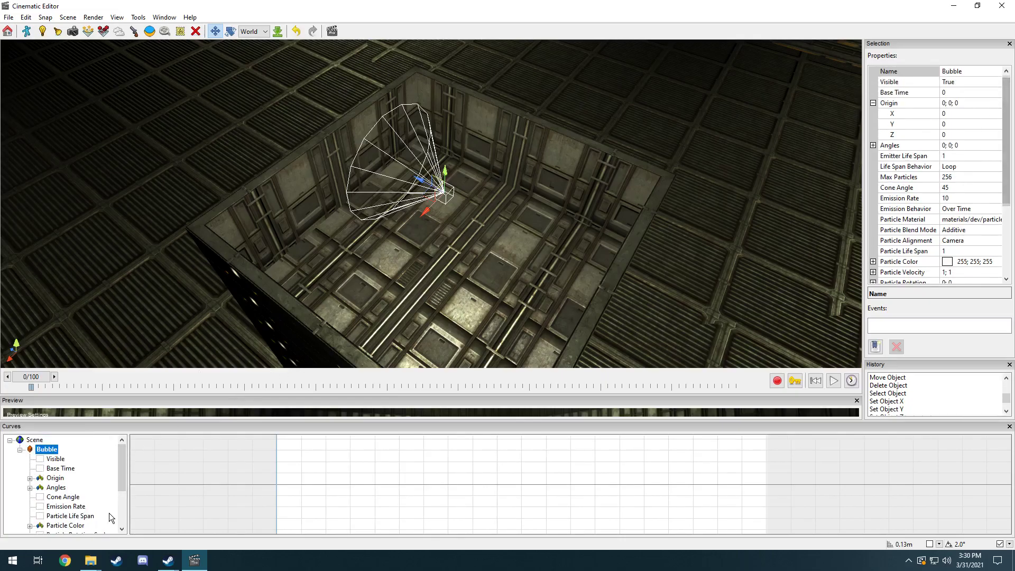
mouse_move(124, 471)
left_mouse_down()
mouse_move(122, 505)
mouse_move(122, 488)
left_mouse_up()
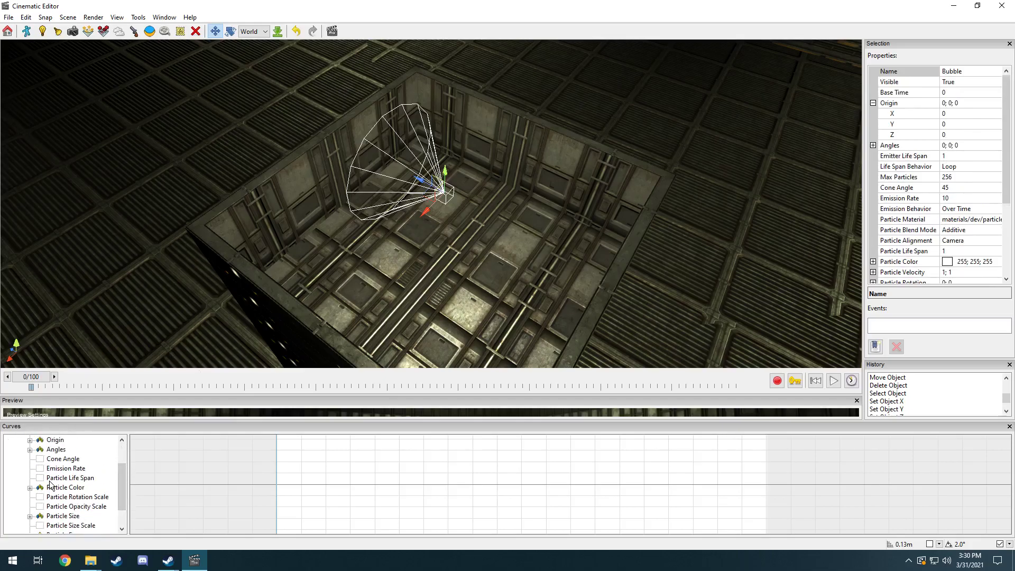
Step: Enable the Bubble emitter's Emission Rate curve and zoom the graph out around its frame range
left_click(41, 468)
scroll(468, 499, "down", 5)
middle_click_drag(526, 501, 490, 478)
scroll(481, 500, "up", 2)
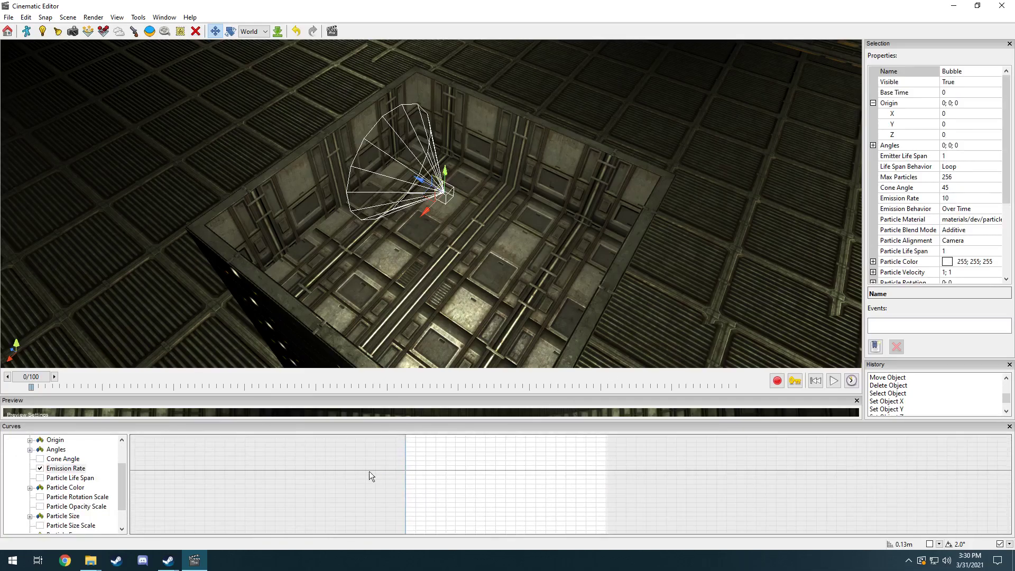
Step: Scrub the current frame through the timeline and the Emission Rate graph, returning the time marker to frame 0
scroll(481, 483, "up", 2)
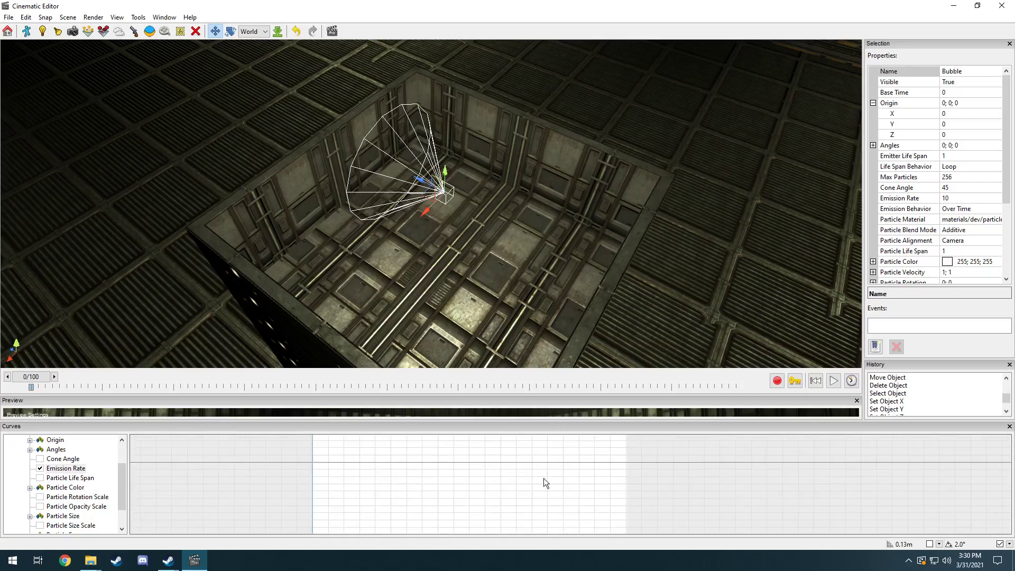
scroll(492, 491, "down", 5)
middle_click_drag(492, 494, 522, 486)
scroll(497, 478, "up", 6)
middle_click_drag(384, 492, 417, 484)
scroll(398, 478, "down", 1)
scroll(417, 484, "up", 1)
left_click_drag(356, 458, 403, 458)
left_click_drag(163, 387, 320, 393)
left_click(200, 383)
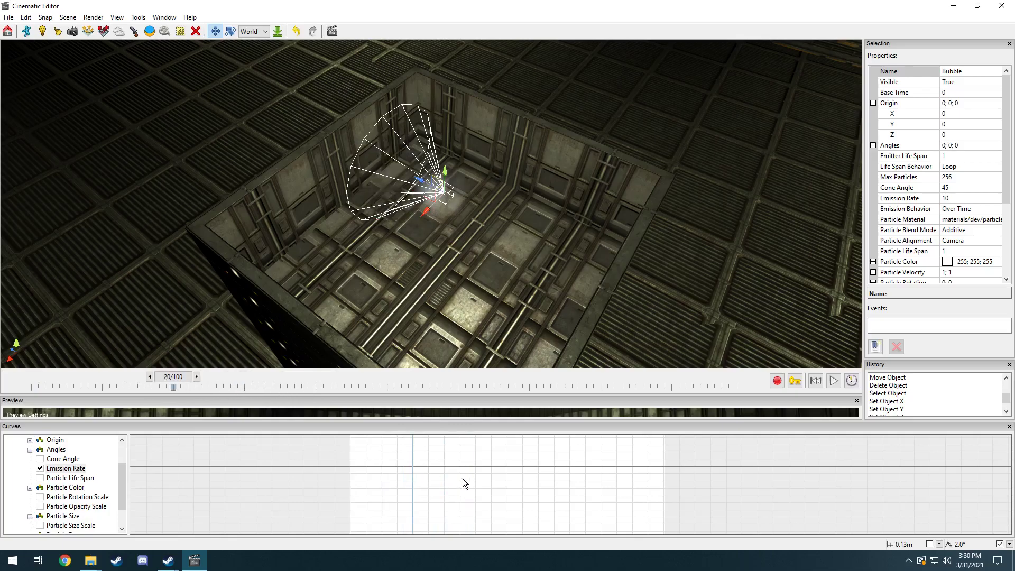
left_click_drag(418, 455, 346, 455)
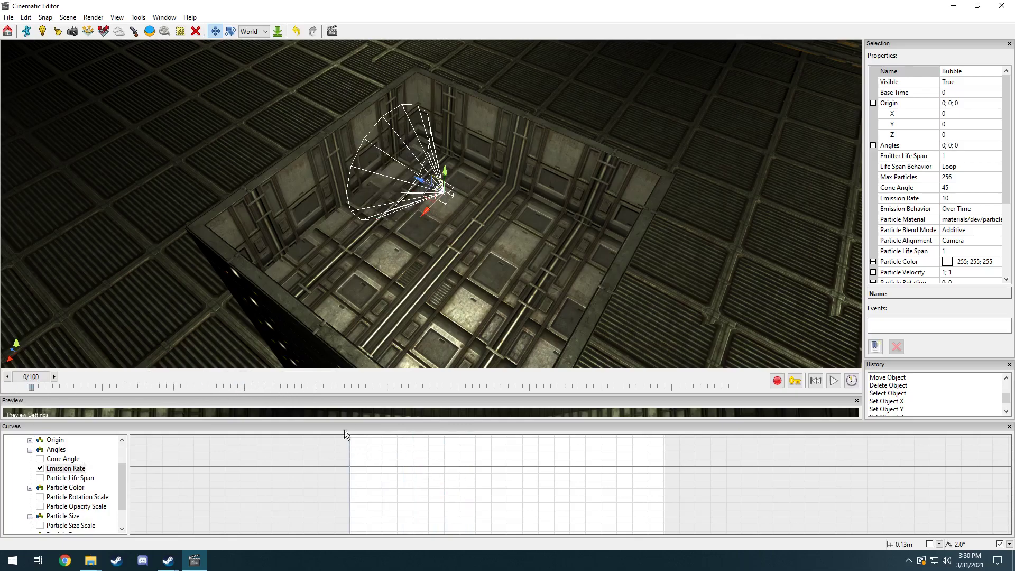
Step: Add a key to the Bubble emitter's Emission Rate curve at frame 0 and adjust it to a value of 10
scroll(497, 459, "down", 10)
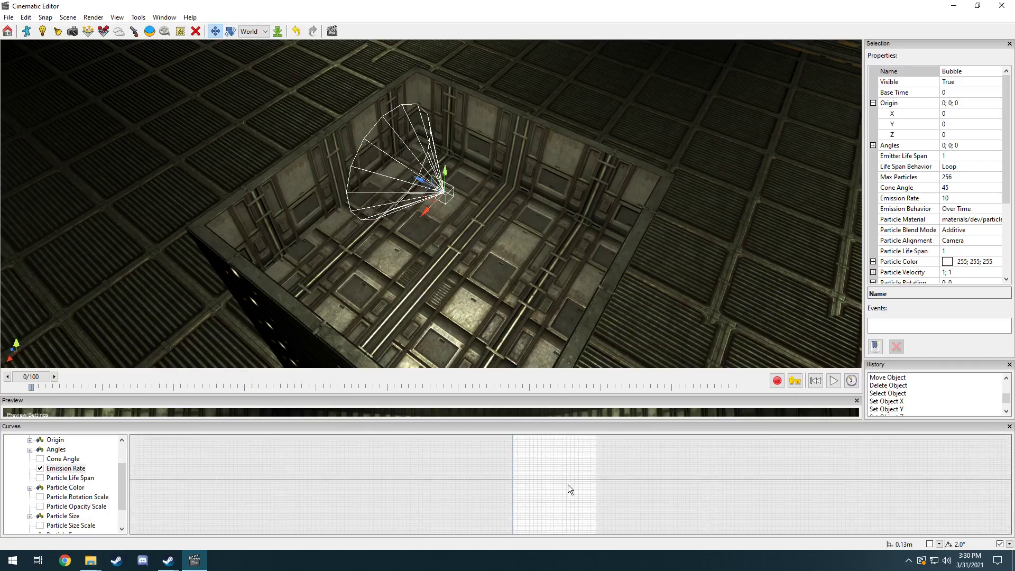
scroll(579, 492, "down", 2)
scroll(578, 487, "up", 1)
middle_click_drag(578, 483, 569, 517)
scroll(478, 484, "up", 5)
scroll(479, 489, "up", 4)
middle_click_drag(420, 506, 475, 500)
scroll(474, 500, "up", 2)
middle_click_drag(401, 494, 438, 497)
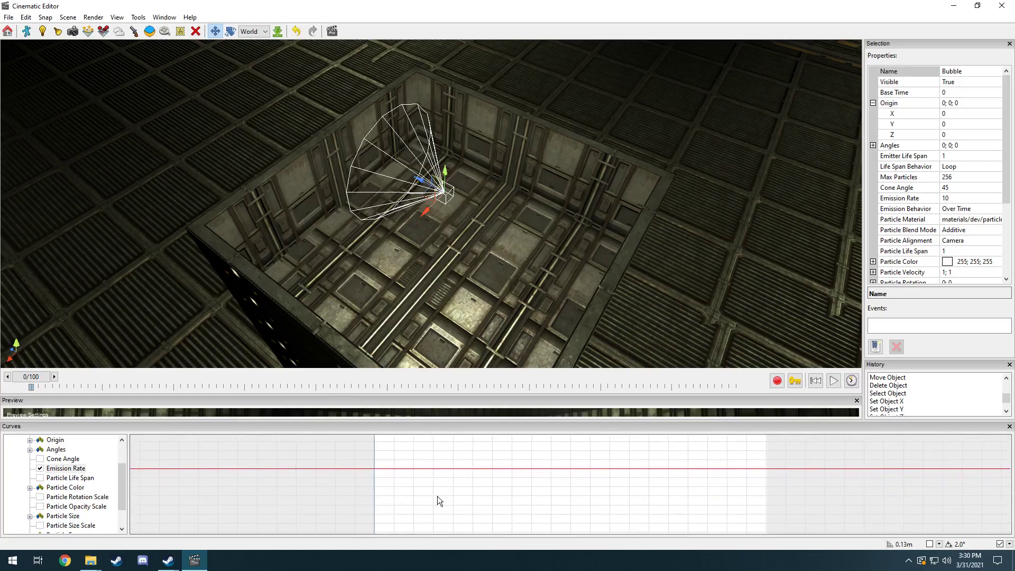
left_click(375, 468)
left_click(395, 480)
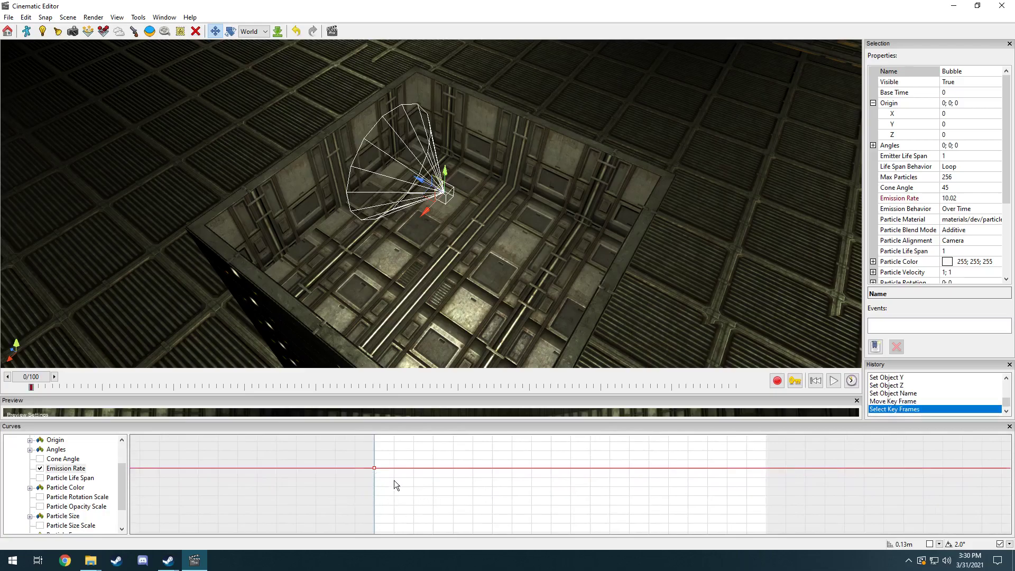
mouse_move(392, 451)
left_mouse_down()
mouse_move(371, 487)
mouse_move(416, 476)
mouse_move(393, 481)
mouse_move(404, 485)
mouse_move(405, 475)
mouse_move(379, 475)
left_mouse_up()
left_click(416, 490)
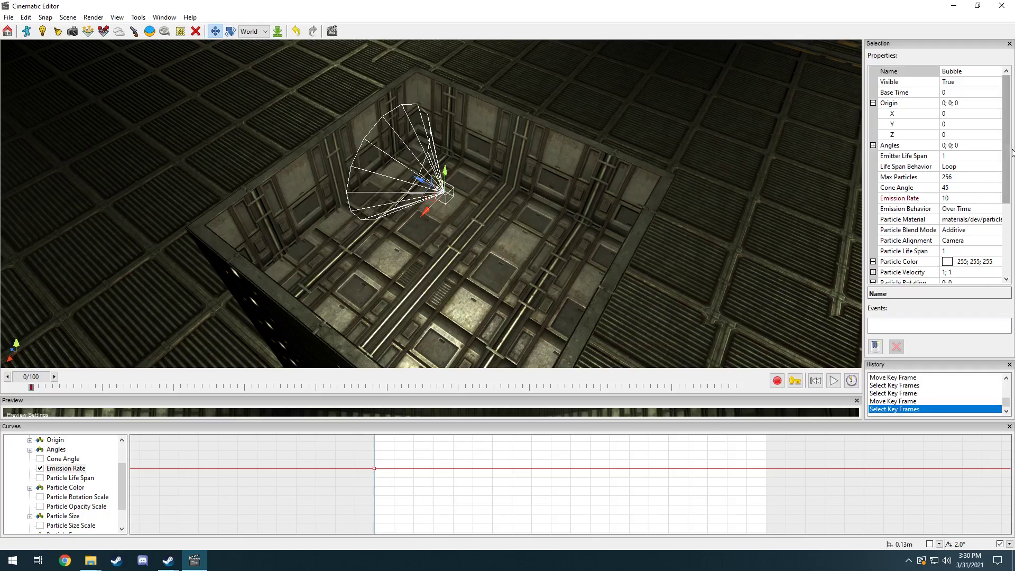
Step: Set the emitter's Emission Rate to 20 for the key at frame 0
scroll(994, 159, "down", 1)
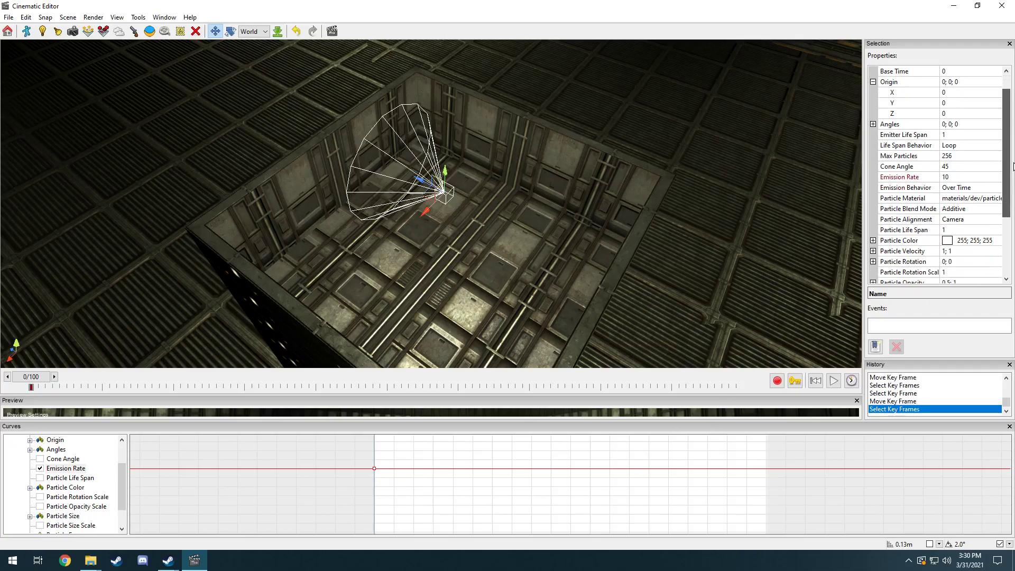
left_click(979, 180)
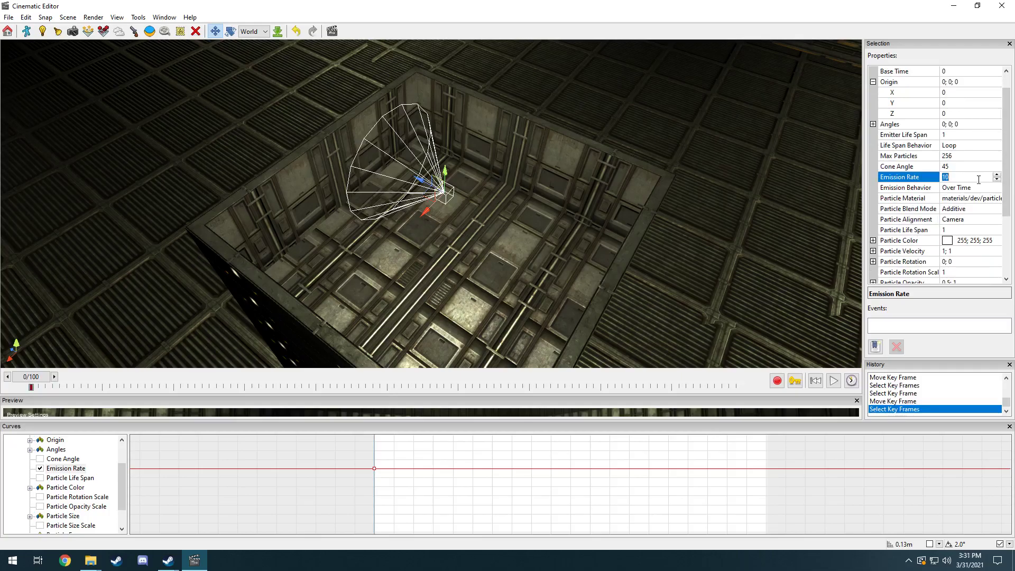
left_click(997, 176)
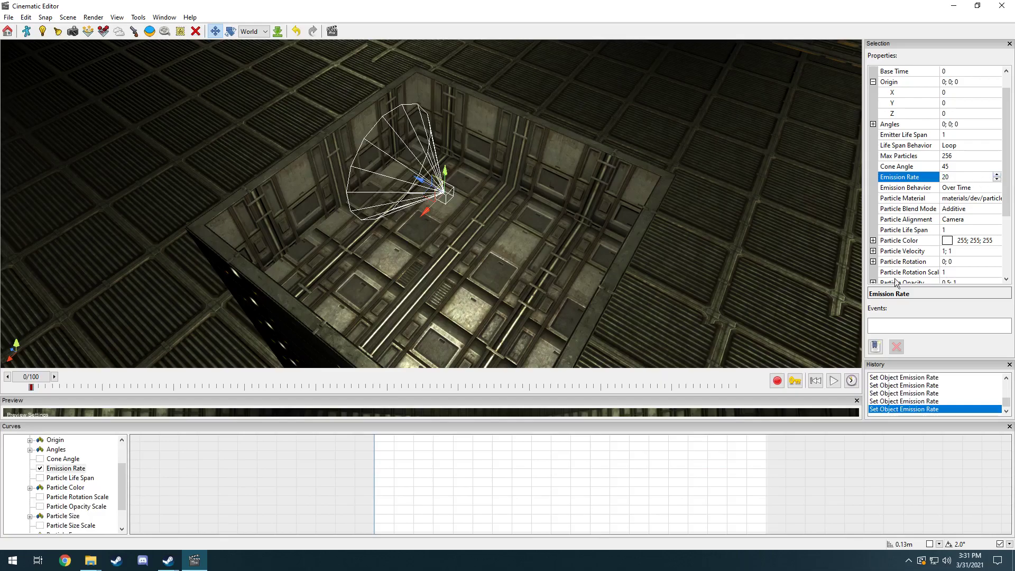
Step: Play the cinematic, fly the camera close to the Bubble emitter to examine its particles, and pause playback
left_click(834, 381)
right_click_drag(719, 337, 436, 208)
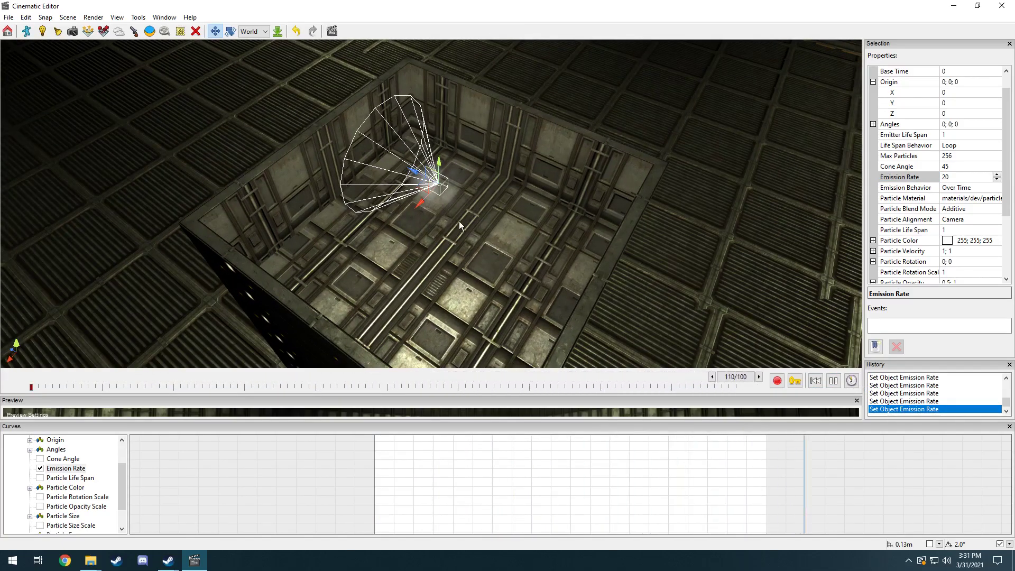
right_click_drag(458, 221, 436, 209)
key("w")
right_click_drag(535, 243, 452, 224)
key("s")
key("w")
key("w")
key("s")
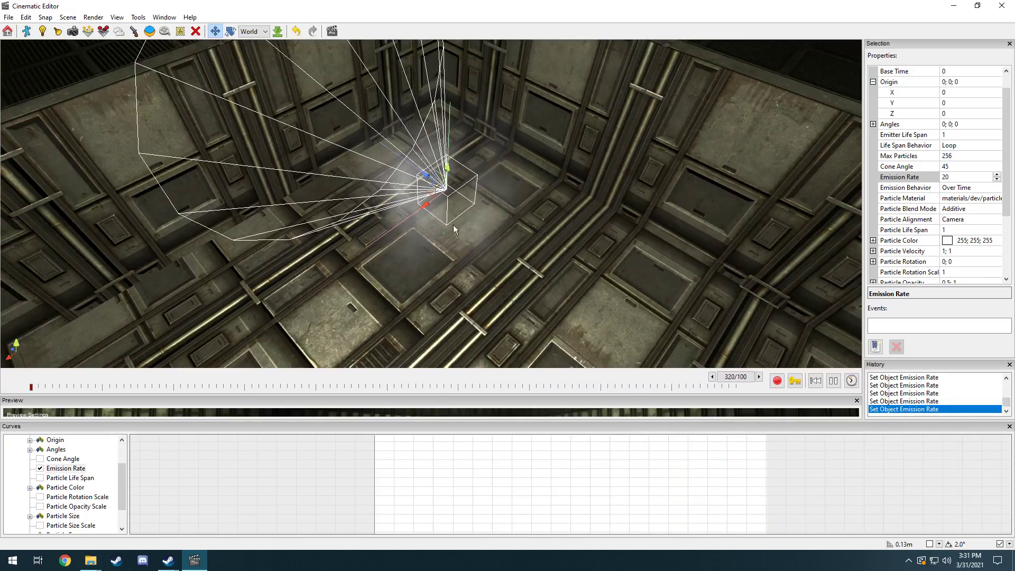
left_click(834, 381)
Step: Pull the camera back and reorient it to frame the emitter inside the sunken room
key("s")
right_click_drag(485, 281, 488, 278)
key("w")
key("s")
key("w")
key("s")
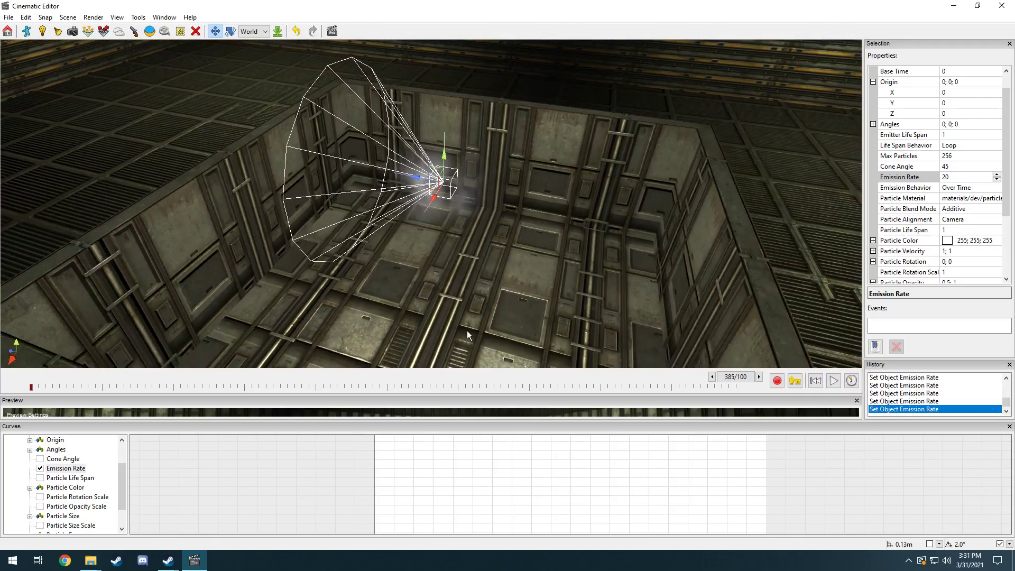
Step: Enlarge the preview, aim its camera at the emitter in the room, and shrink the preview back down
left_click_drag(458, 400, 455, 305)
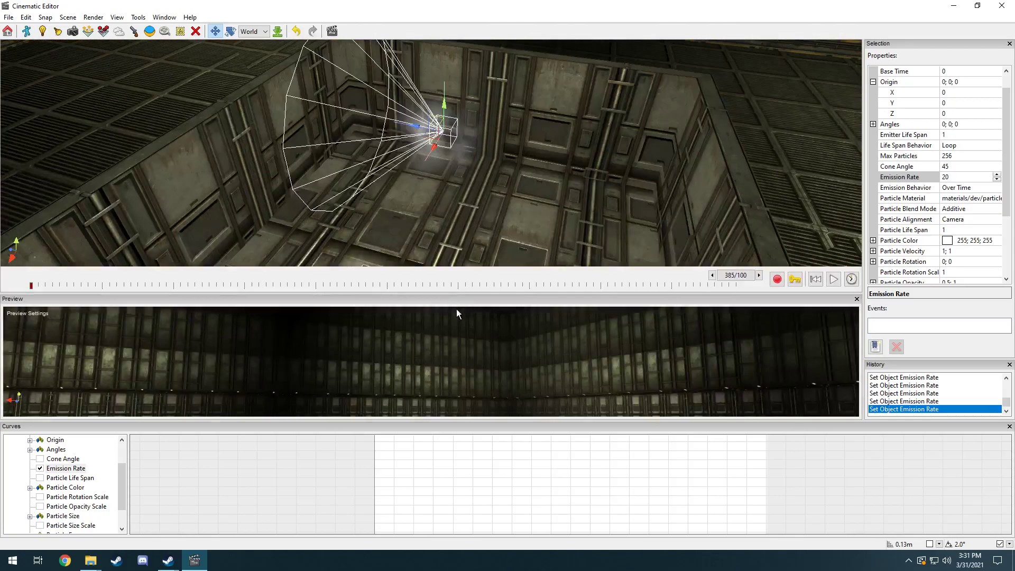
right_click_drag(465, 341, 465, 390)
mouse_move(490, 352)
right_mouse_down()
mouse_move(491, 317)
mouse_move(491, 352)
right_mouse_up()
key("s")
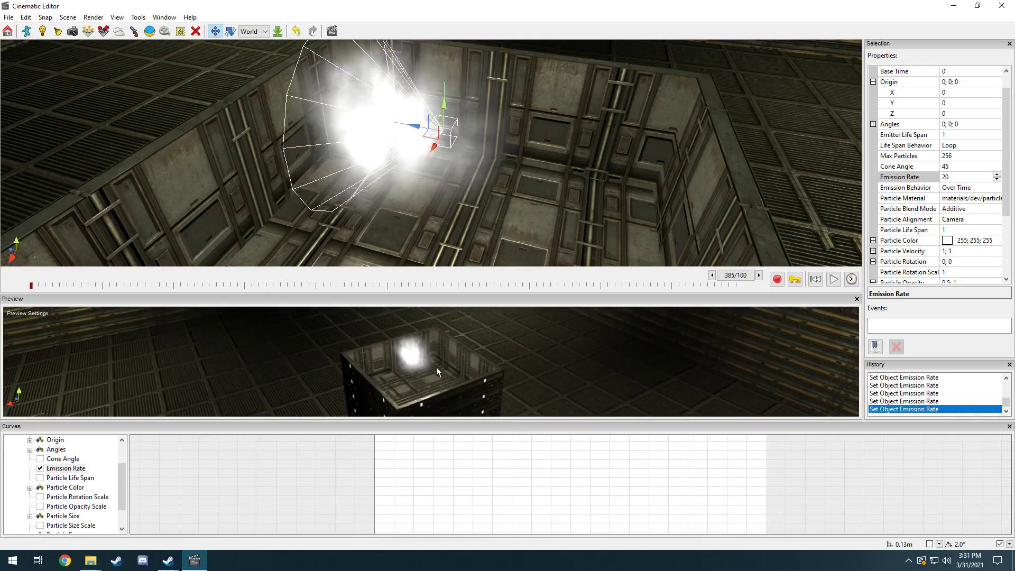
left_click_drag(421, 300, 417, 399)
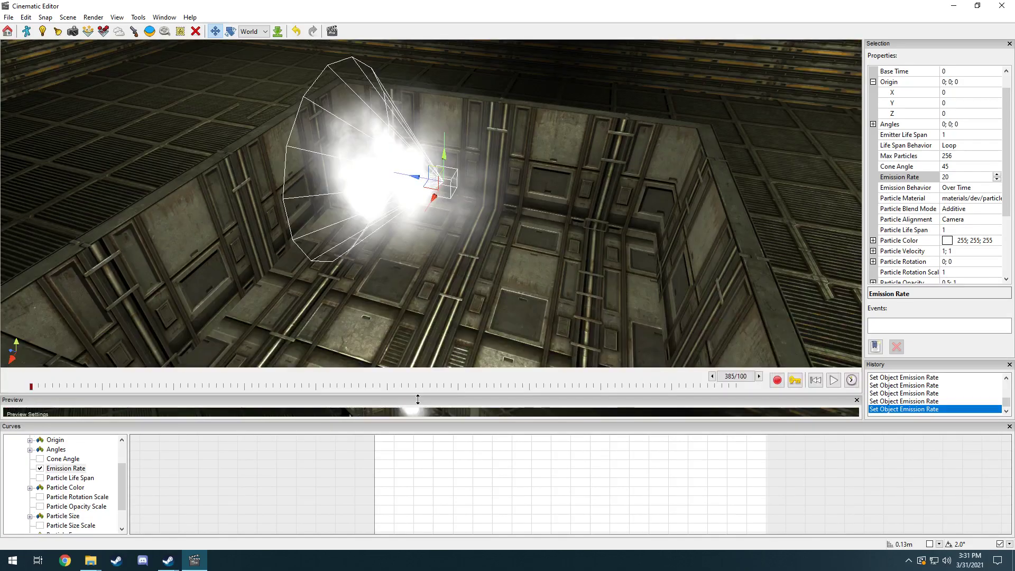
left_click_drag(426, 396, 430, 397)
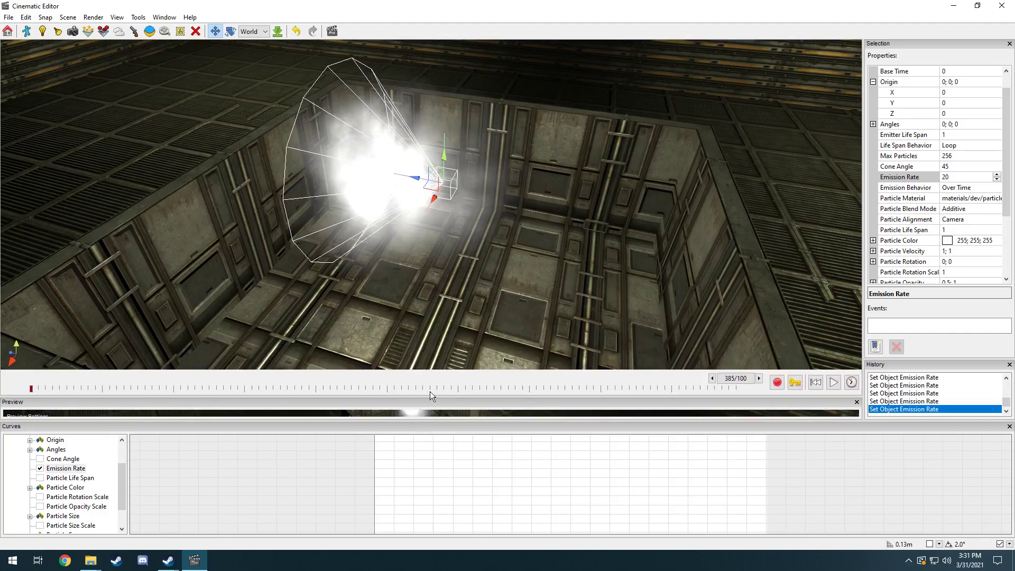
Step: Rewind the cinematic, play it again to watch the particle emission, and pause it
left_click(824, 391)
left_click(838, 390)
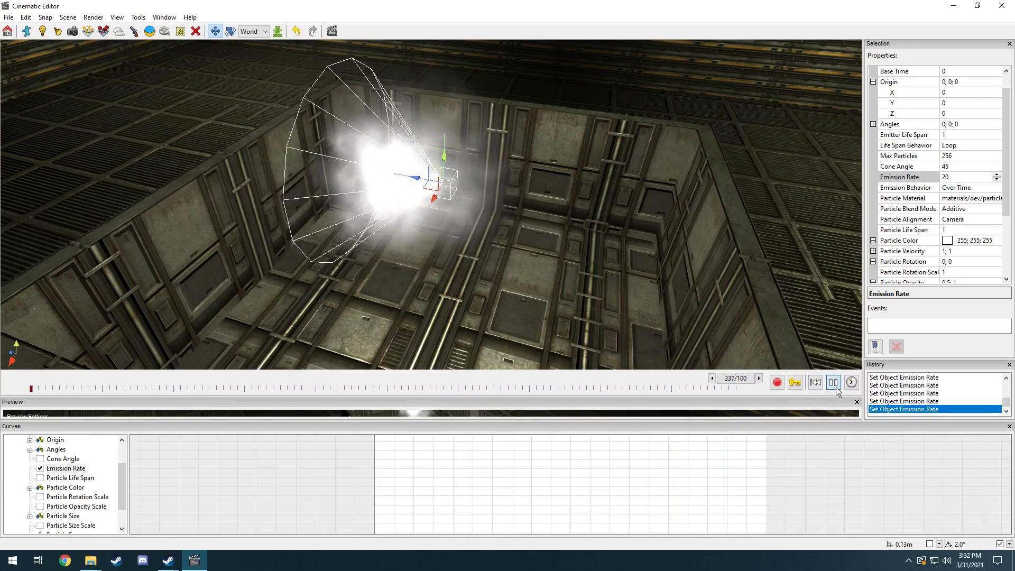
left_click(835, 386)
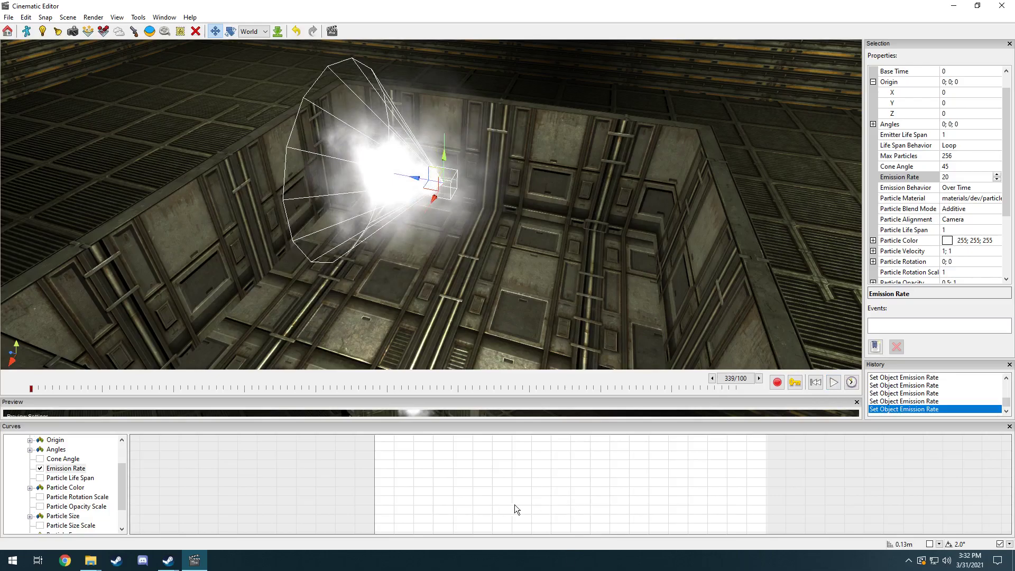
Step: Move the time marker to frame 23 and add a second, lower Emission Rate key at frame 57 with a value of about 17.61
scroll(506, 508, "down", 3)
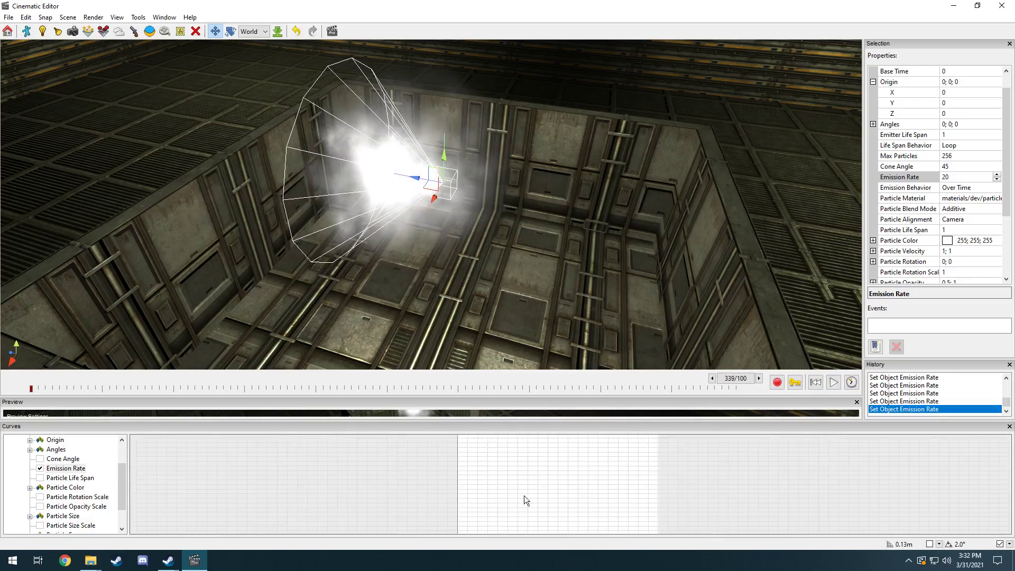
scroll(521, 493, "down", 1)
middle_click_drag(529, 492, 510, 452)
mouse_move(550, 513)
middle_mouse_down()
mouse_move(535, 487)
mouse_move(552, 497)
mouse_move(534, 487)
middle_mouse_up()
scroll(552, 499, "down", 2)
scroll(539, 497, "down", 1)
left_click_drag(767, 480, 509, 485)
middle_click_drag(535, 482, 532, 526)
middle_click_drag(529, 455, 528, 497)
scroll(528, 497, "up", 2)
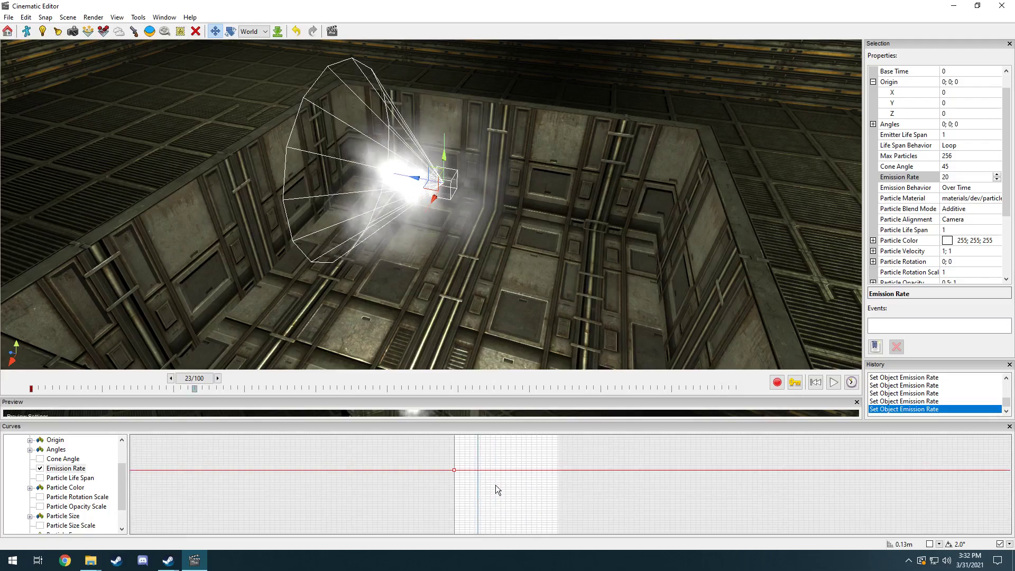
scroll(500, 484, "down", 1)
scroll(499, 483, "up", 1)
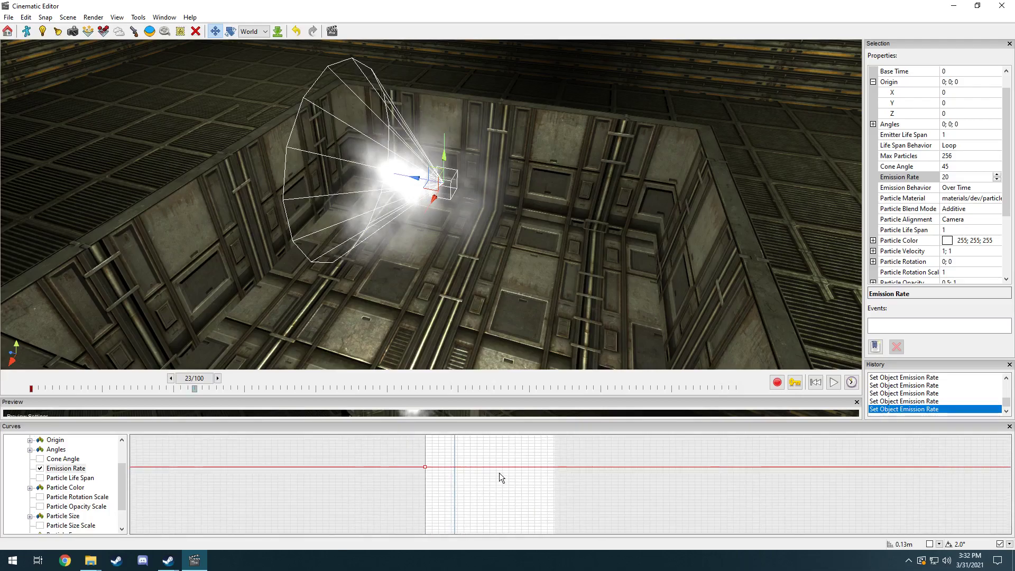
left_click_drag(500, 472, 504, 500)
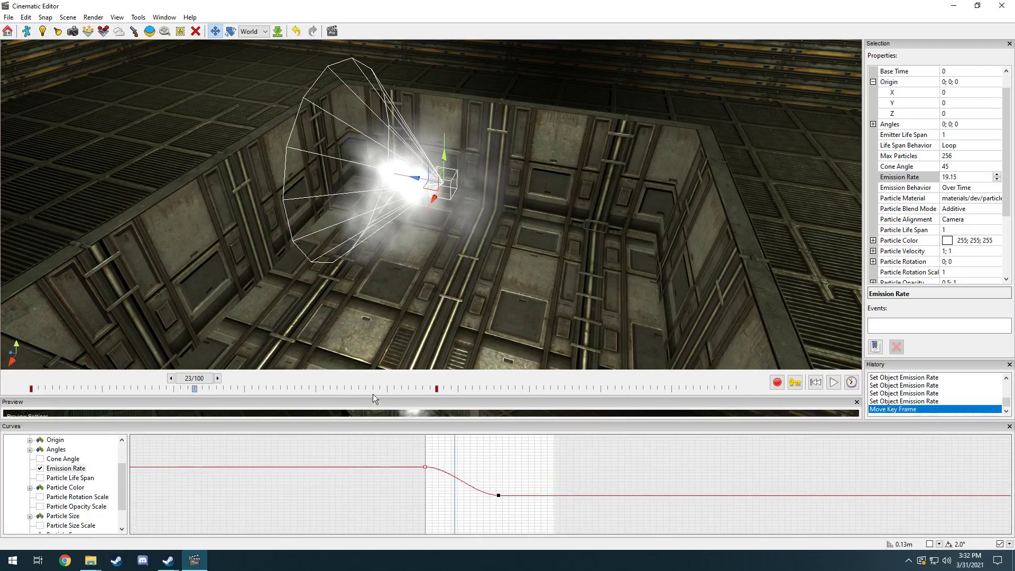
Step: Move the current frame to the second key at frame 57 and check that key's time and value in the graph
left_click(204, 388)
left_click_drag(242, 387, 448, 387)
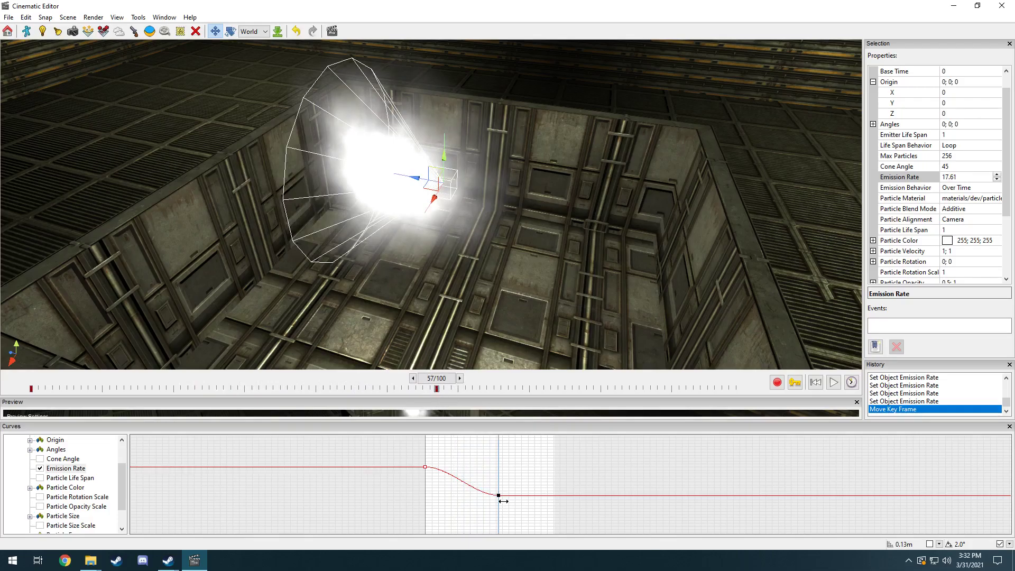
left_click_drag(505, 501, 504, 501)
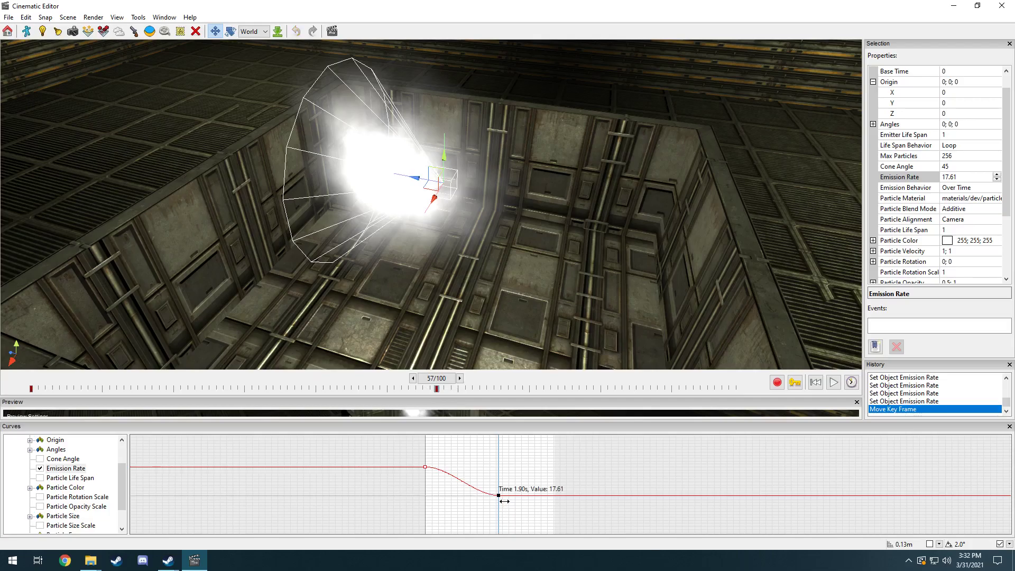
left_click_drag(504, 501, 505, 502)
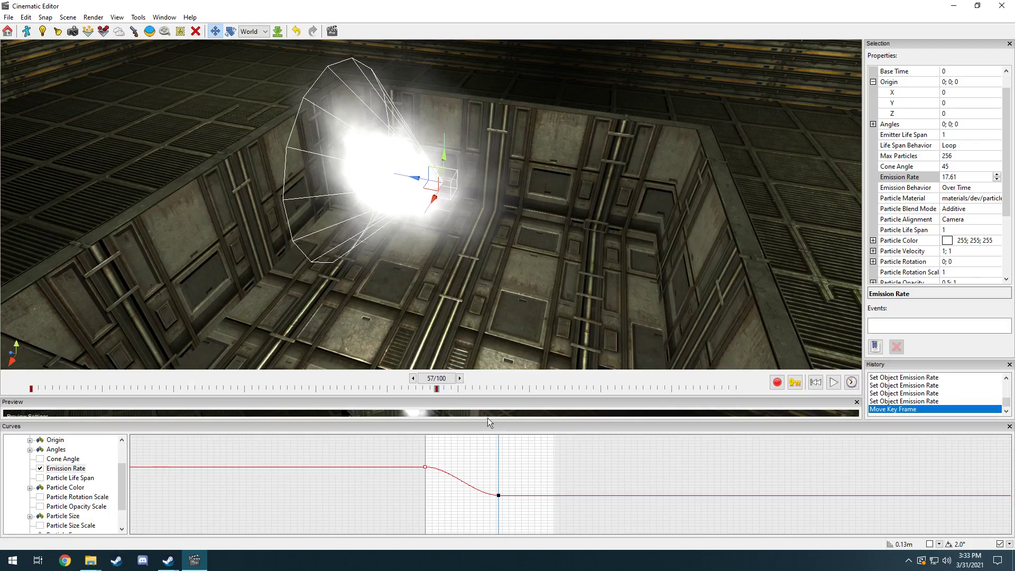
Step: Set the cinematic's number of frames to 200 in the time settings
left_click(852, 382)
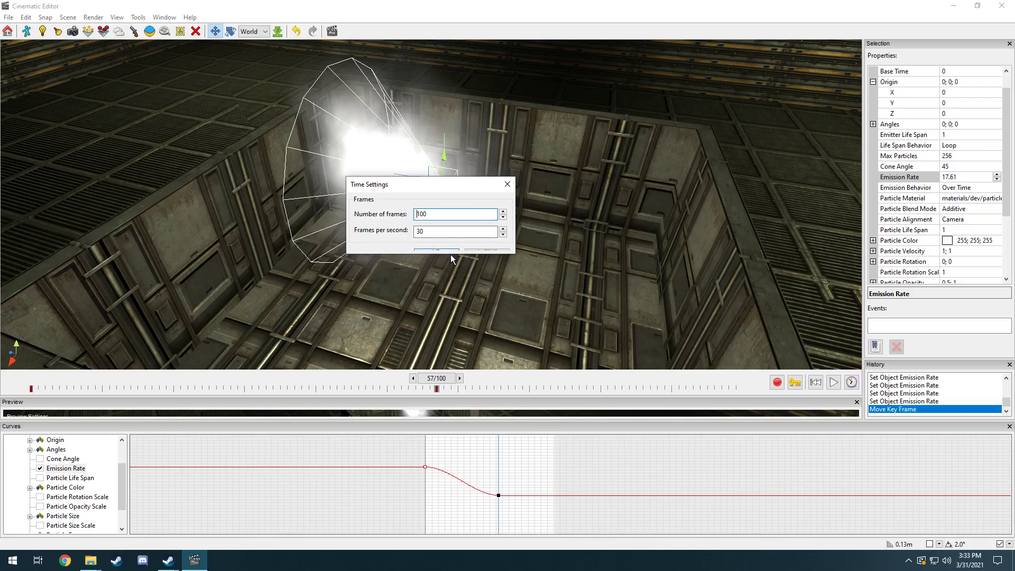
left_click_drag(446, 217, 418, 217)
type("200")
left_click(447, 232)
left_click(445, 255)
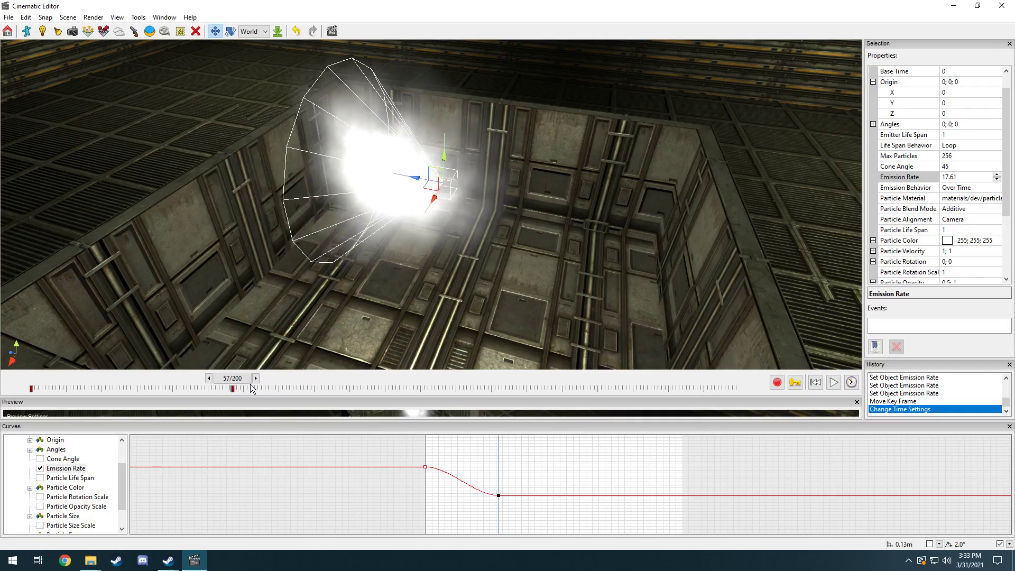
Step: Advance the current frame to frame 60
scroll(482, 521, "up", 3)
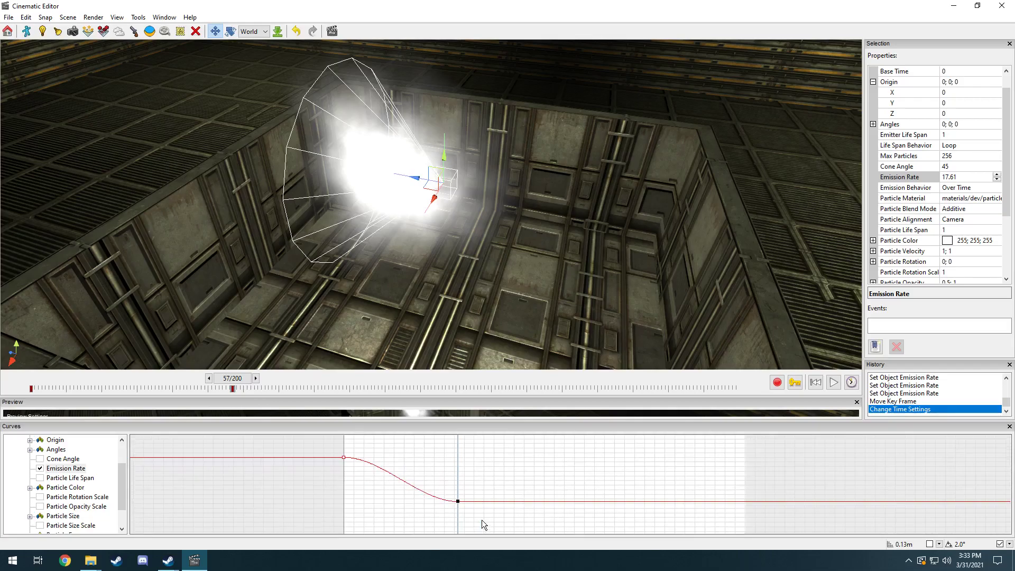
middle_click_drag(491, 494, 516, 476)
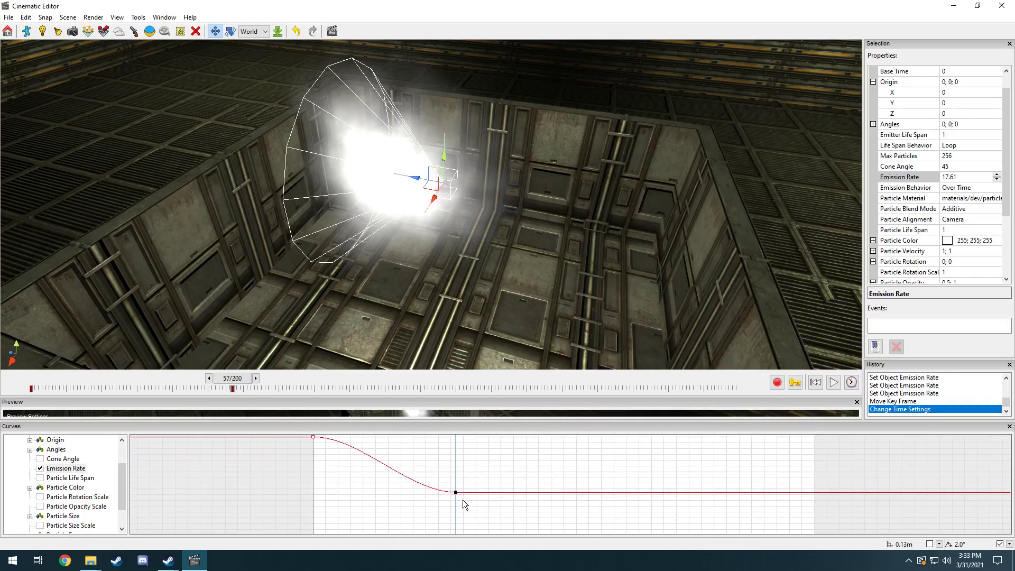
left_click(255, 380)
left_click(261, 380)
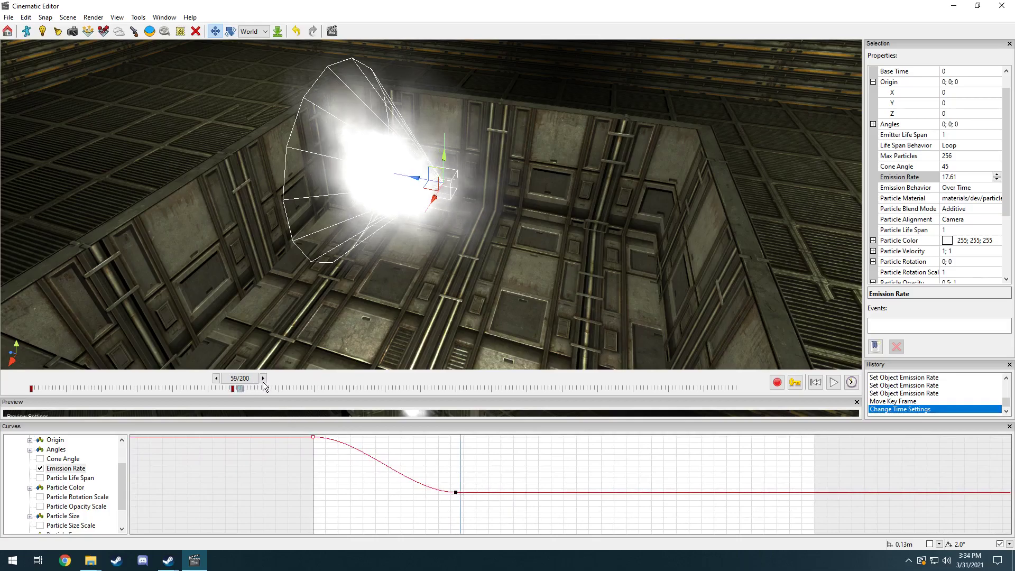
left_click(263, 380)
left_click(266, 380)
Step: Move the second Emission Rate key to frame 60 with a value of about 17.38
mouse_move(470, 463)
left_mouse_down()
mouse_move(450, 477)
mouse_move(475, 516)
mouse_move(459, 502)
left_mouse_up()
left_click(456, 483)
left_click(462, 493)
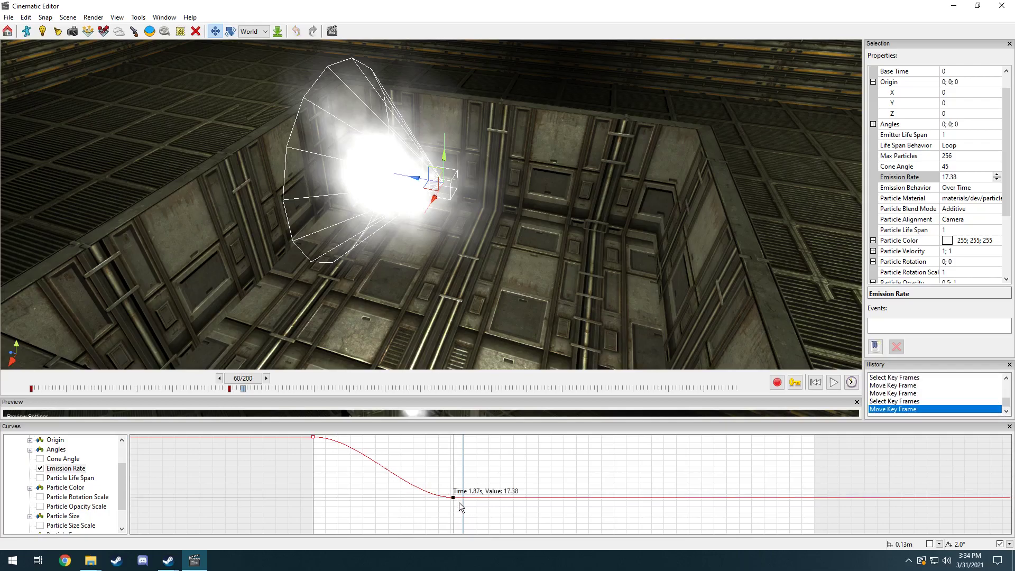
left_click_drag(481, 473, 436, 522)
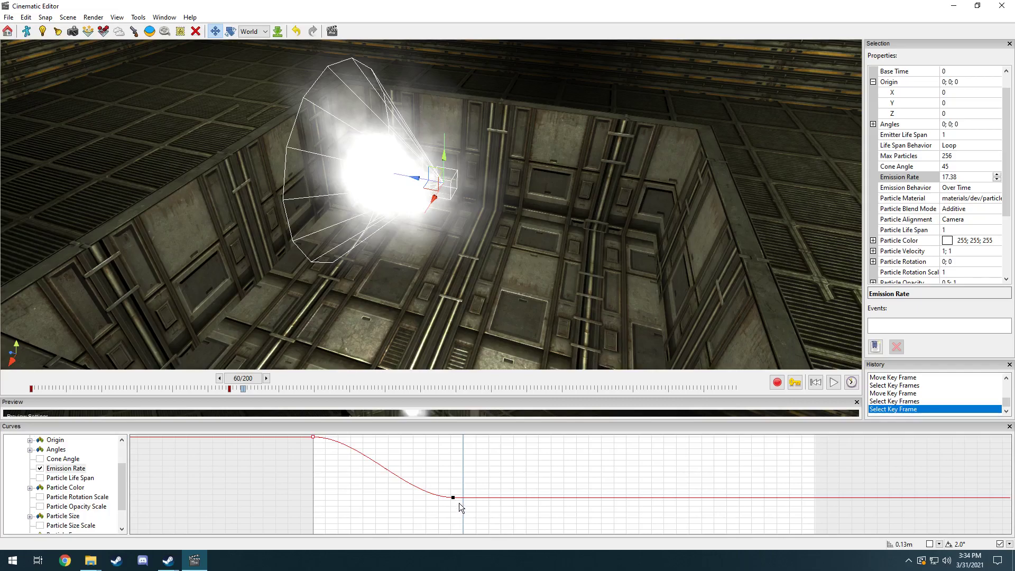
left_click_drag(460, 503, 470, 506)
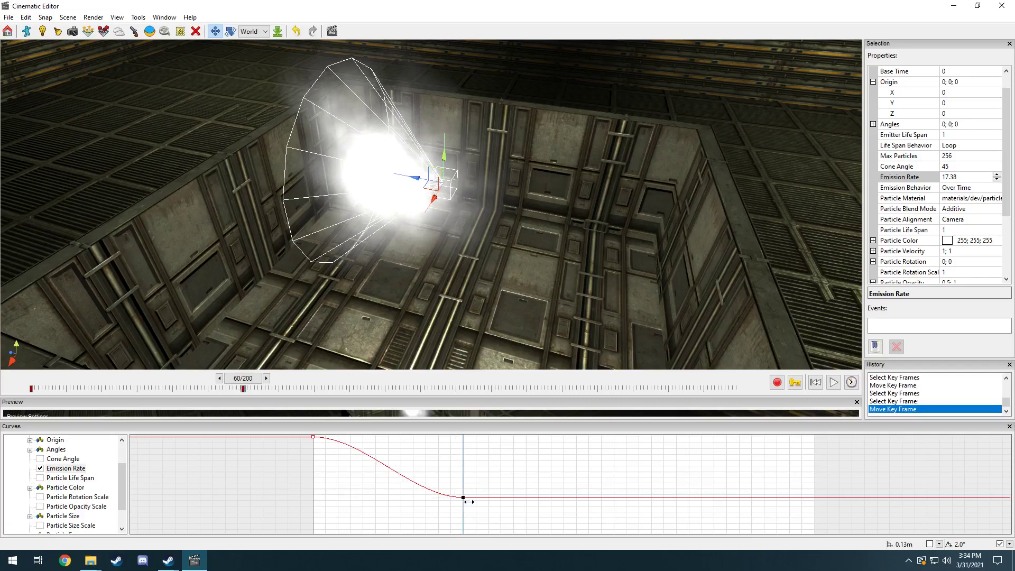
Step: Examine the Emission Rate key at frame 60 up close in the curve graph
scroll(461, 520, "up", 3)
middle_click_drag(465, 488, 552, 473)
middle_click_drag(476, 511, 489, 486)
scroll(439, 484, "up", 1)
scroll(439, 484, "down", 1)
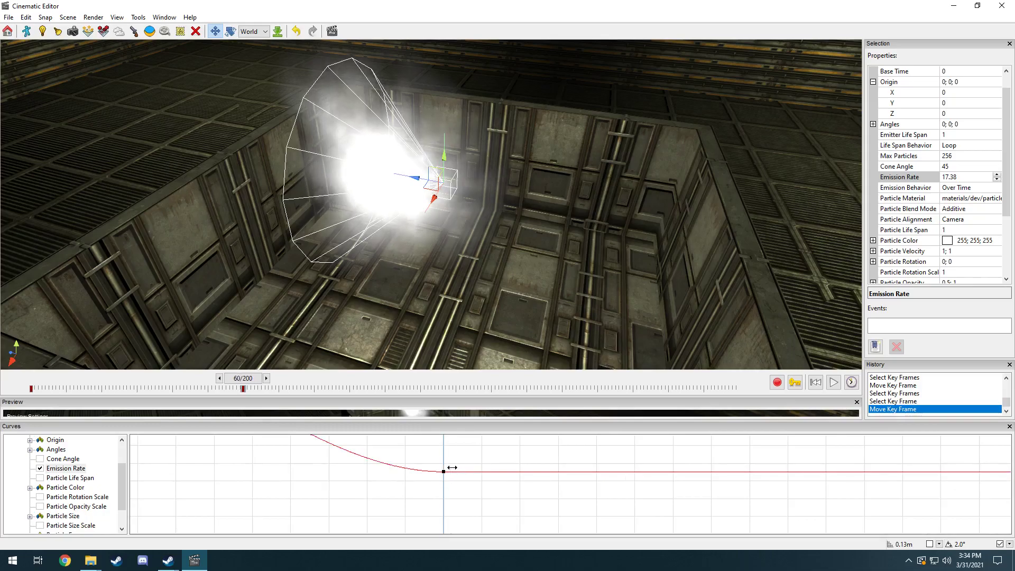
Step: Scrub the current frame from 60 to 0 and back to compare the Emission Rate, then deselect the curve key
left_click_drag(458, 468, 447, 469)
scroll(462, 504, "down", 4)
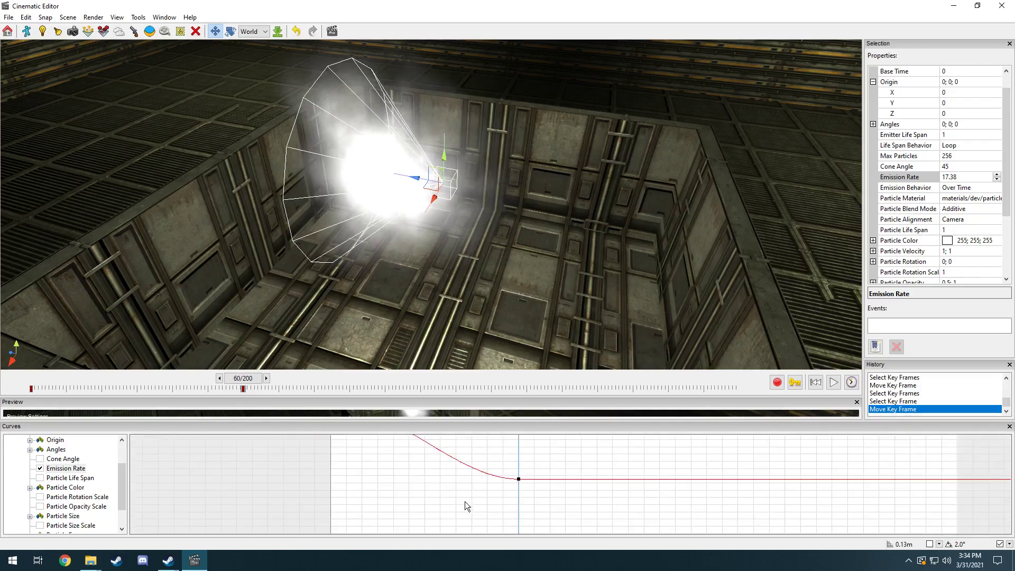
scroll(460, 500, "down", 3)
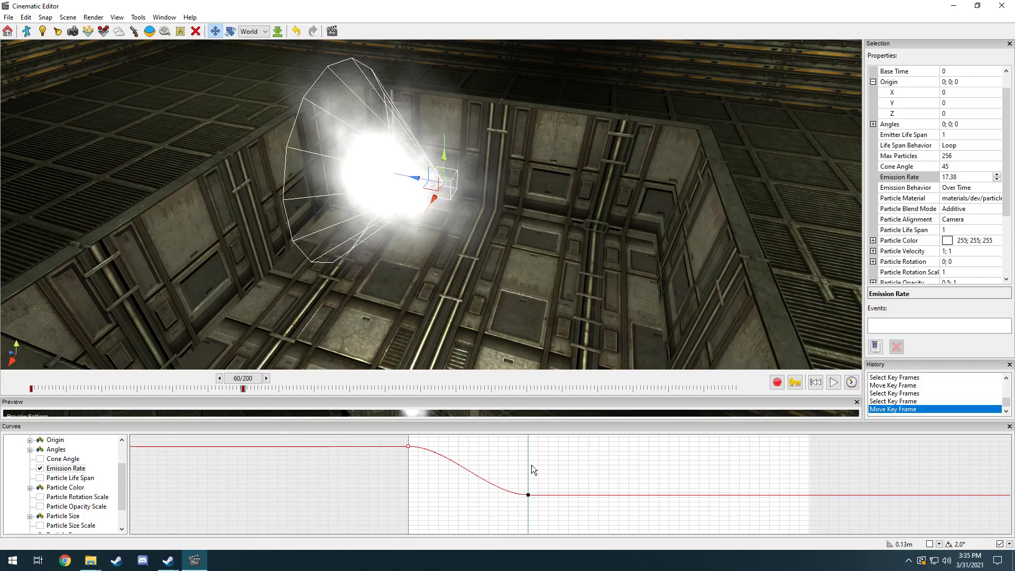
left_click_drag(529, 466, 414, 458)
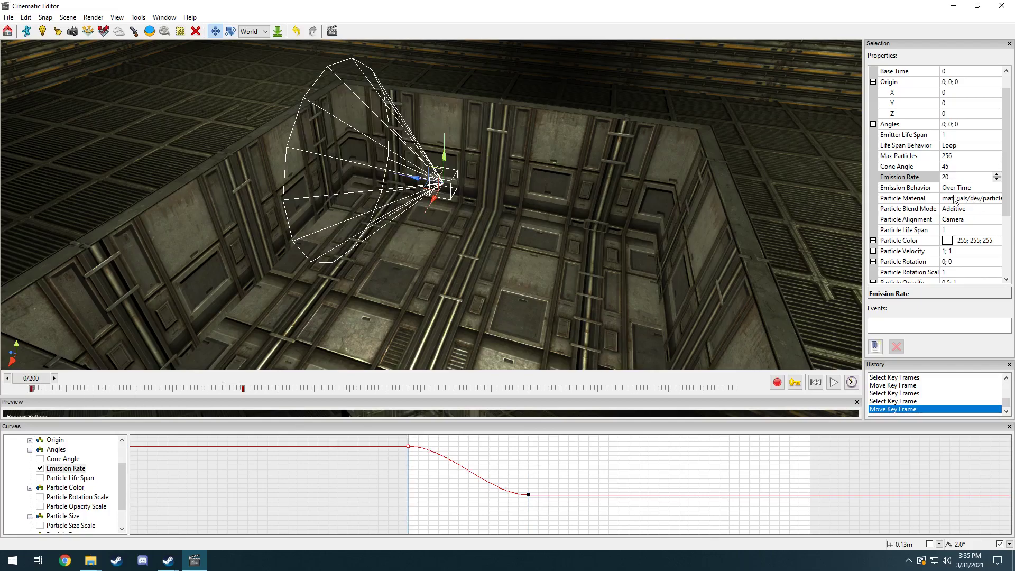
left_click_drag(411, 481, 534, 491)
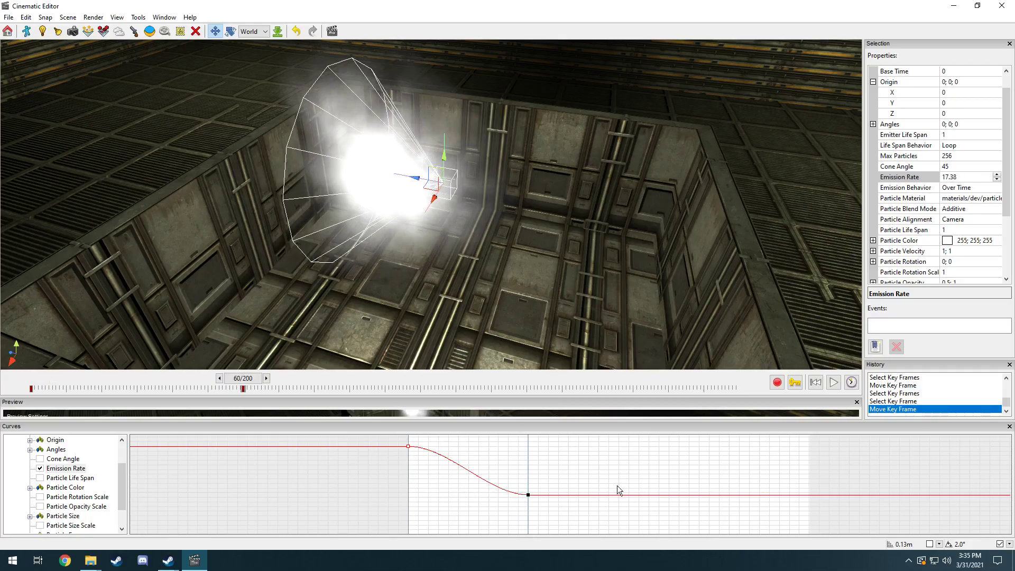
scroll(618, 485, "down", 1)
middle_click_drag(618, 484, 514, 476)
scroll(545, 474, "down", 1)
left_click(515, 477)
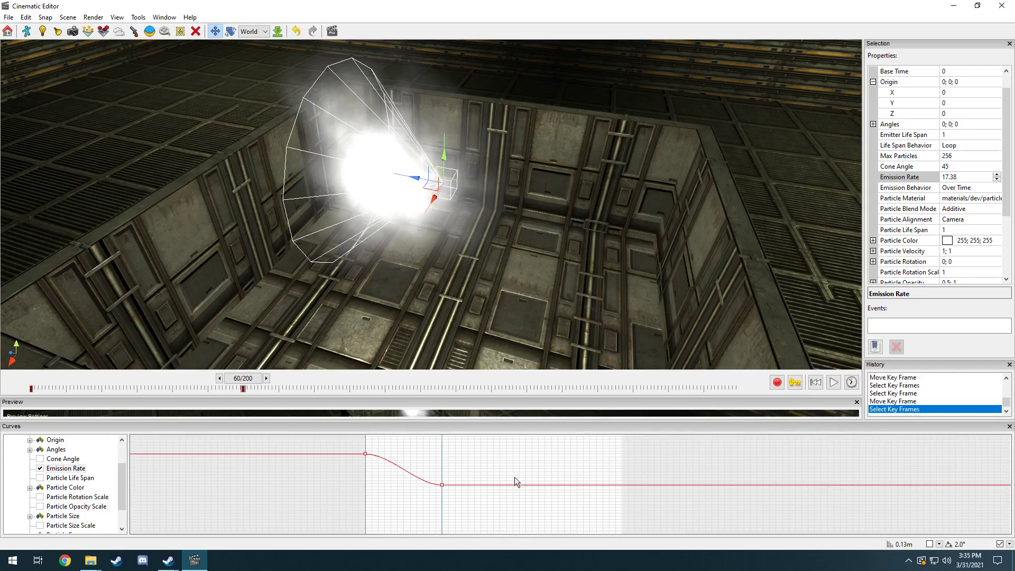
Step: Turn on key frame recording and set the Bubble emitter's Origin Z to 2 at frame 60
left_click(786, 391)
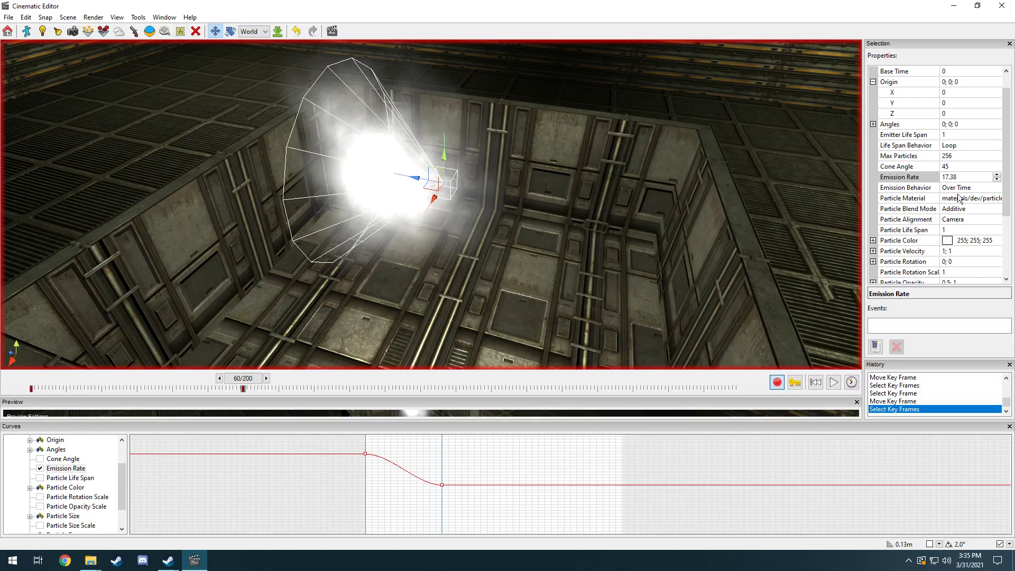
scroll(1011, 187, "down", 3)
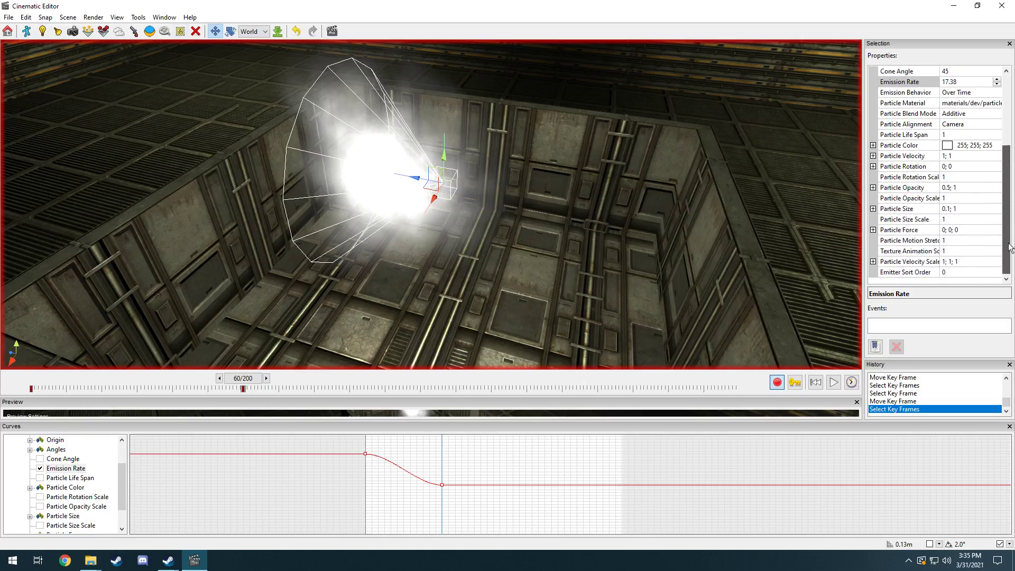
scroll(1011, 224, "up", 4)
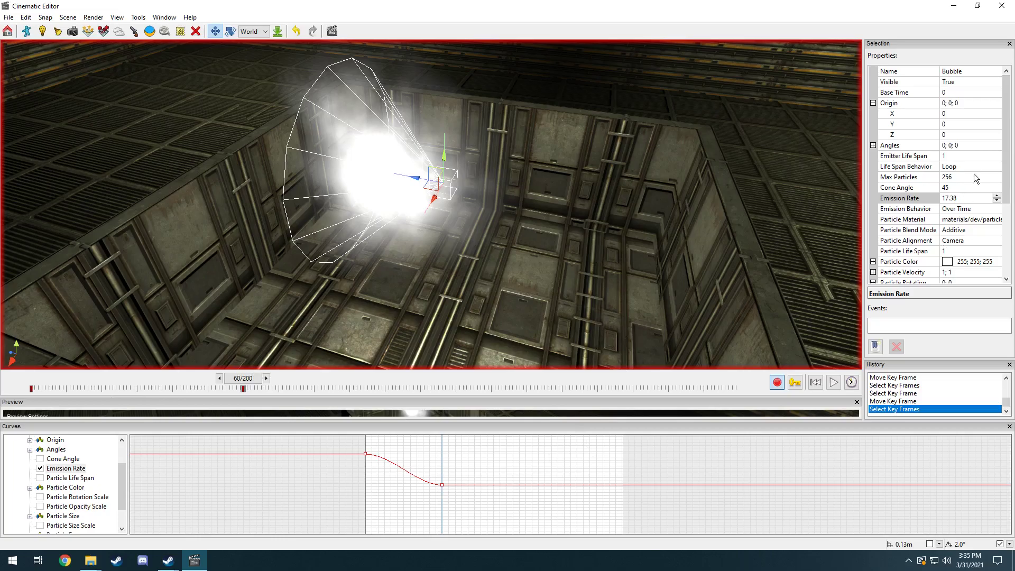
left_click(974, 138)
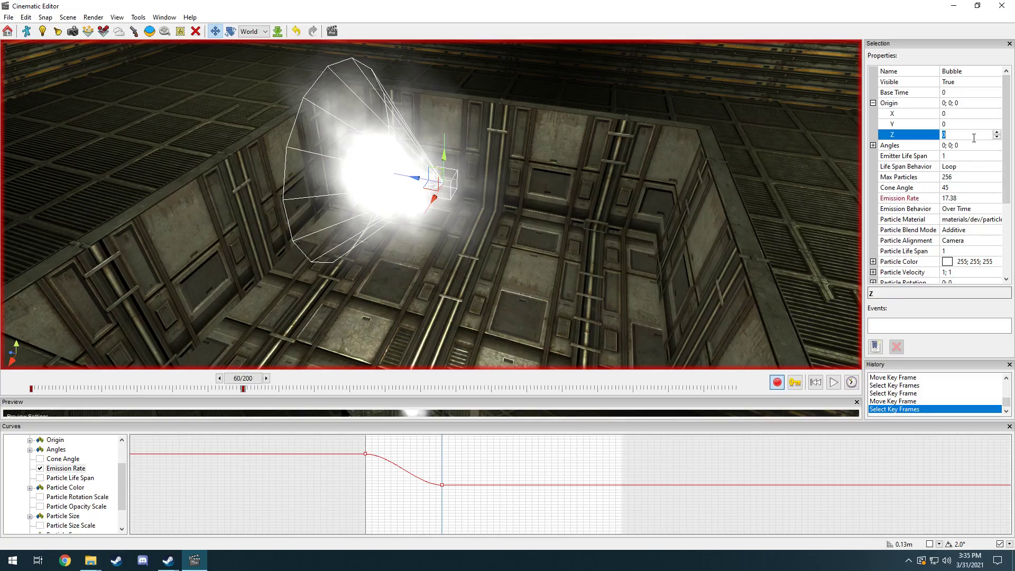
type("2")
key("Return")
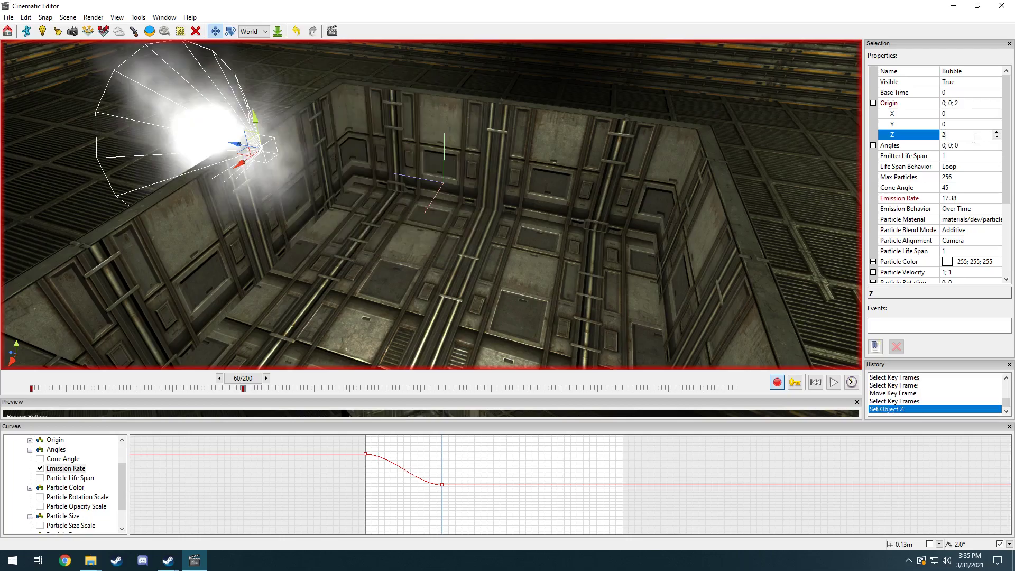
Step: Stop recording, play the animation from frame 0, and undo the Origin Z change
left_click(778, 383)
left_click(816, 382)
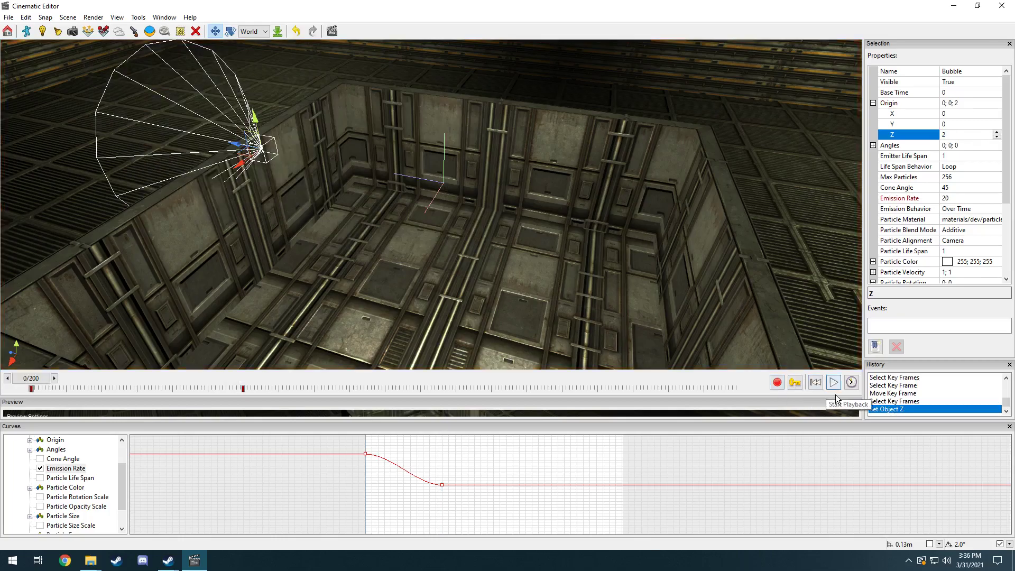
left_click(839, 395)
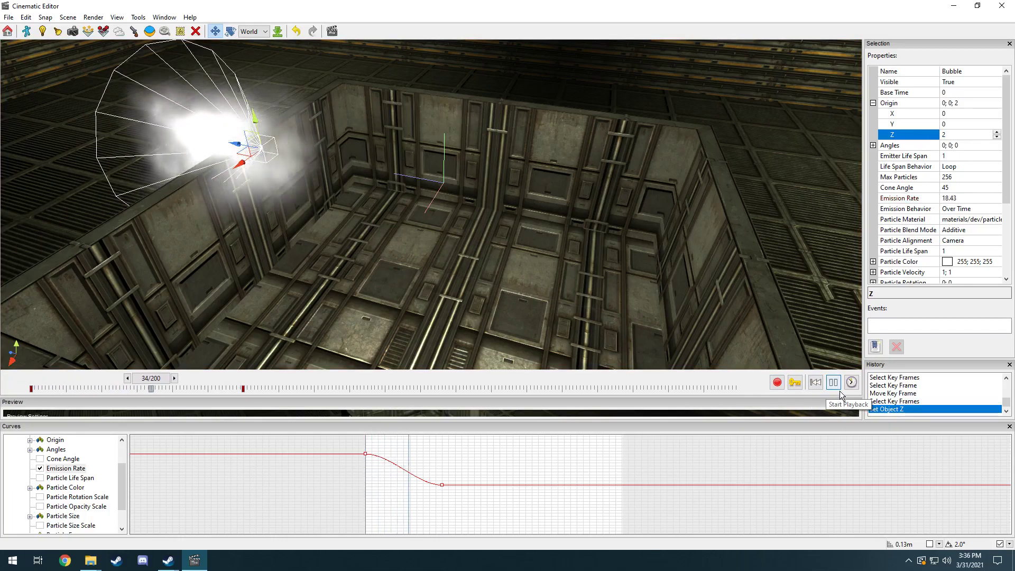
left_click(835, 387)
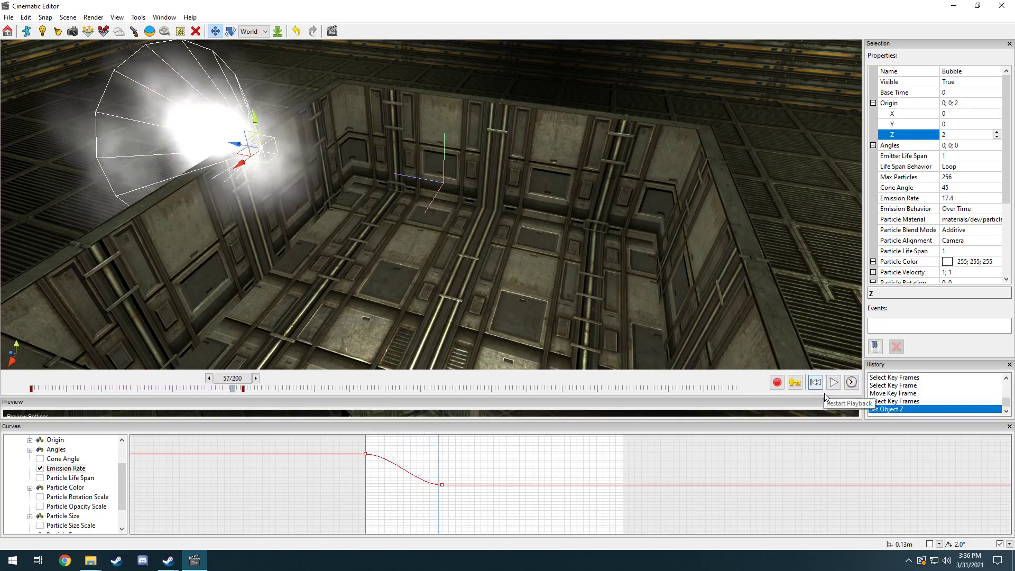
left_click(823, 391)
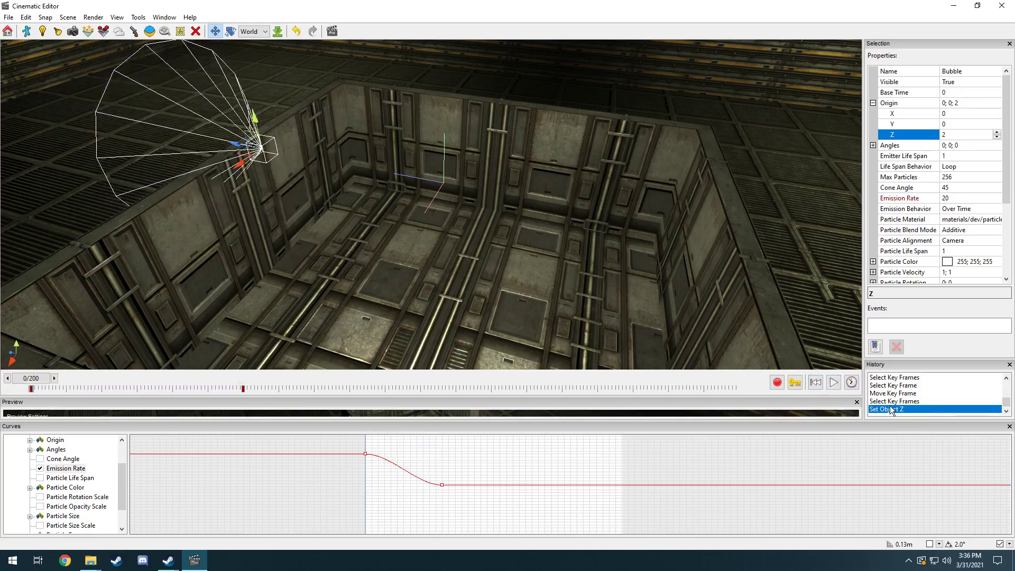
key("ctrl+z")
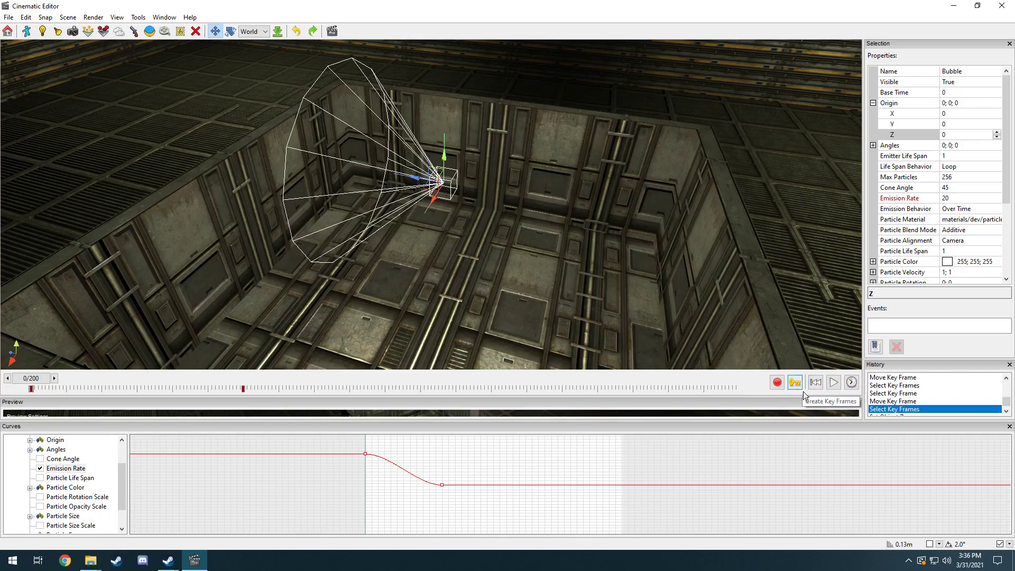
Step: Expand the emitter's Origin properties in the curve list and display the Z curve
left_click(30, 440)
left_click_drag(122, 475, 129, 466)
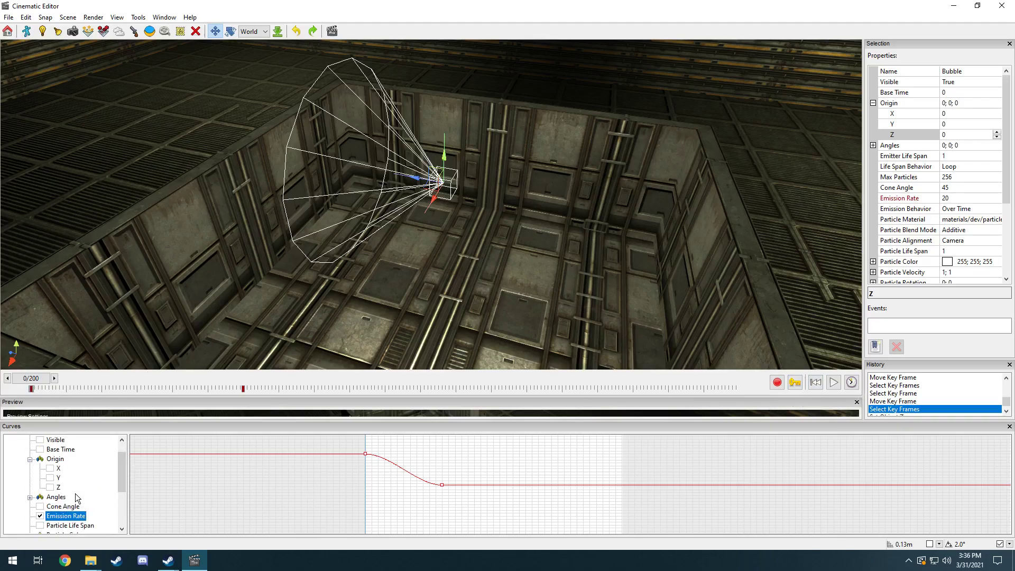
left_click_drag(122, 467, 122, 464)
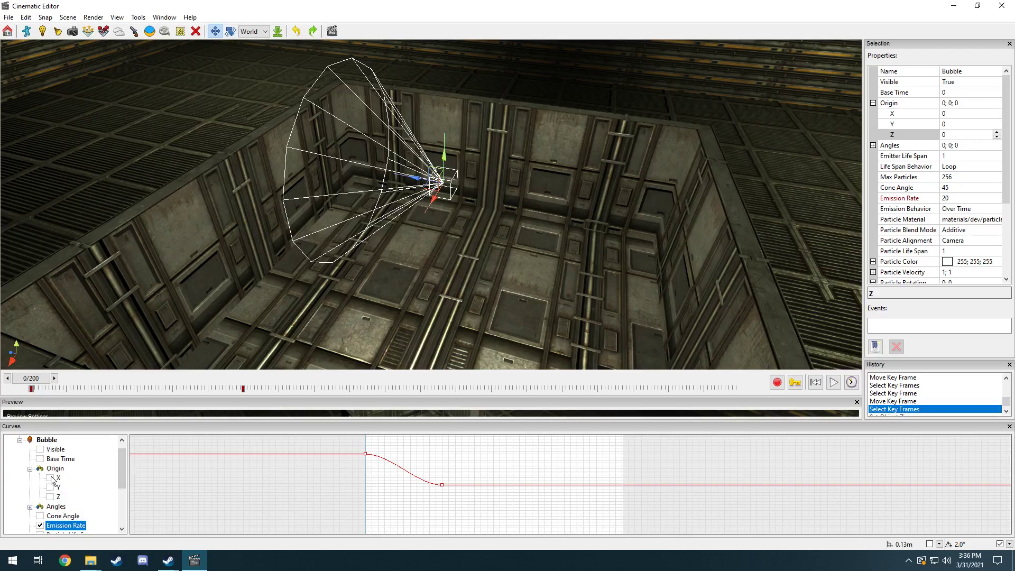
left_click(58, 500)
scroll(415, 512, "down", 1)
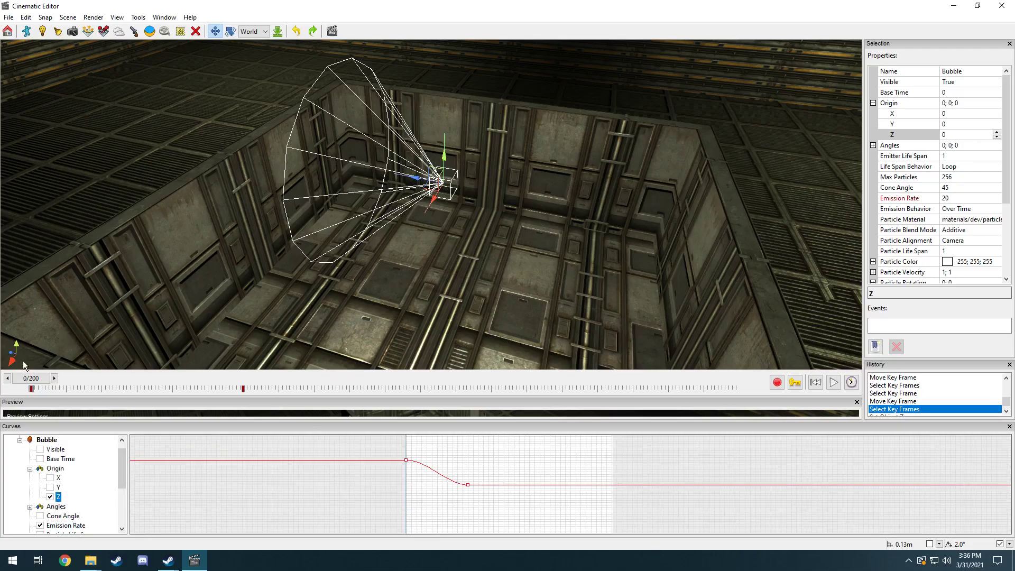
Step: Create key frames for the Bubble emitter's properties at frame 0
right_click_drag(43, 353, 117, 364)
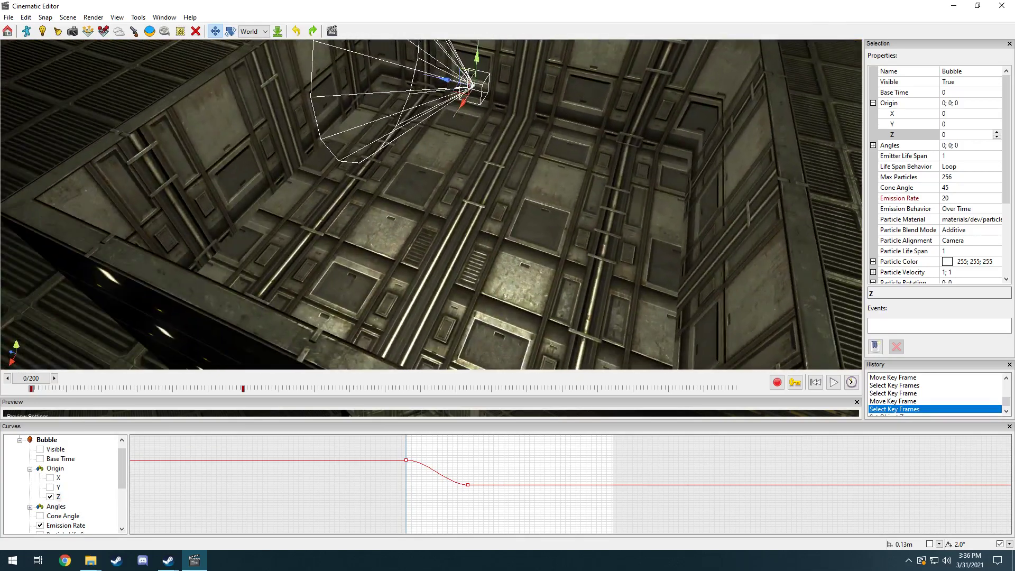
right_click_drag(13, 369, 53, 187)
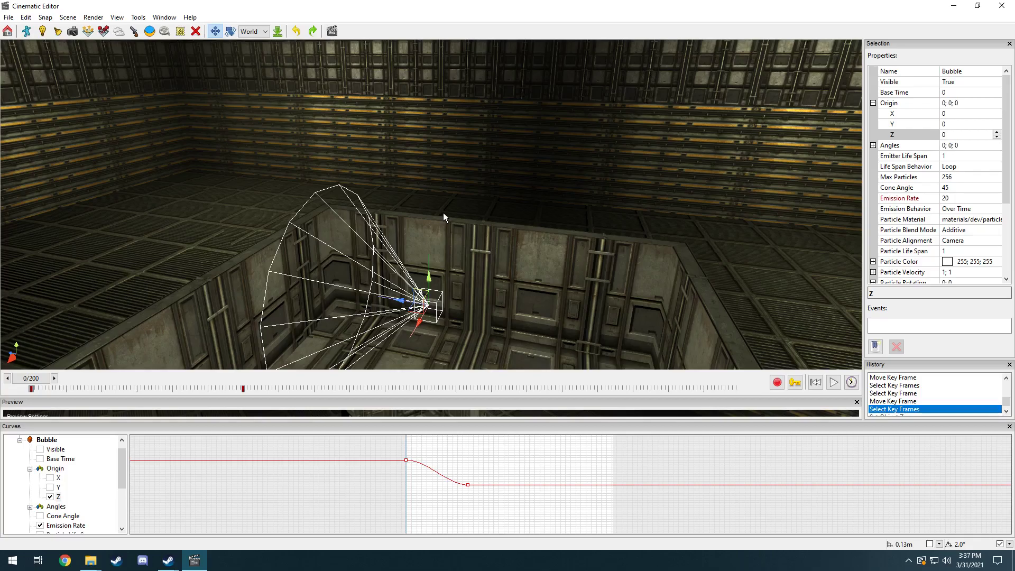
right_click_drag(443, 212, 554, 307)
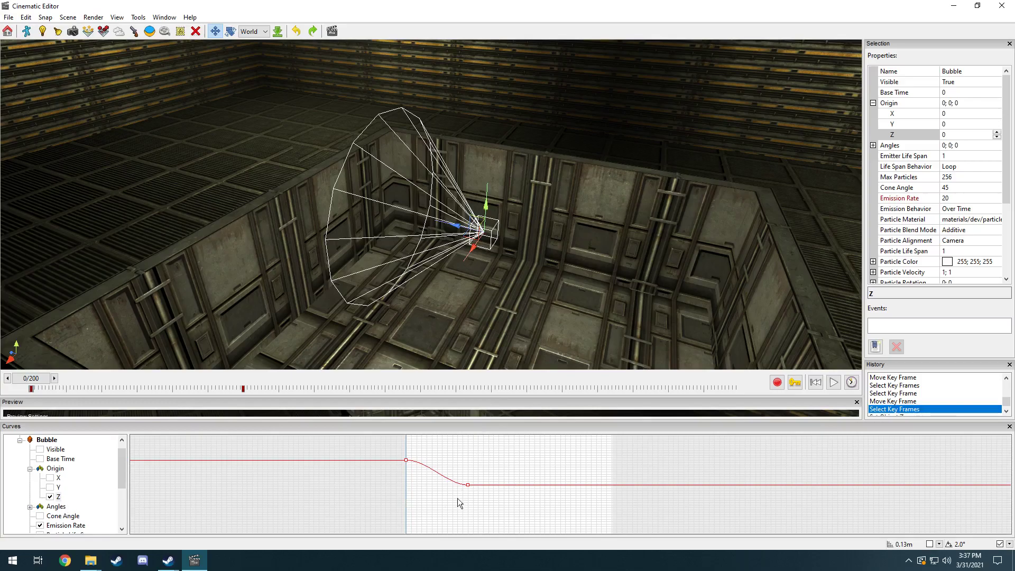
scroll(526, 487, "down", 5)
scroll(549, 500, "up", 5)
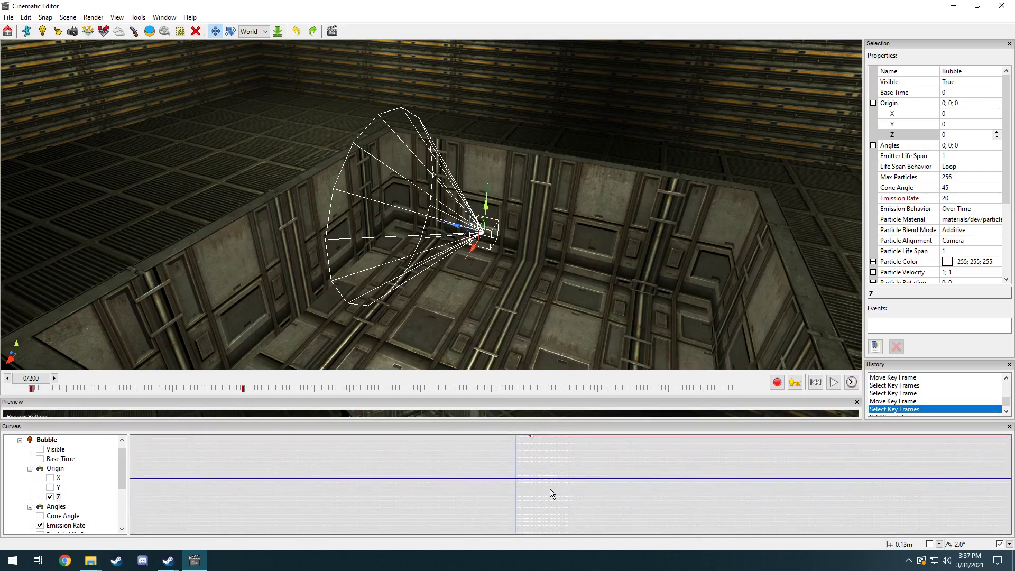
scroll(429, 491, "up", 3)
middle_click_drag(400, 470, 466, 501)
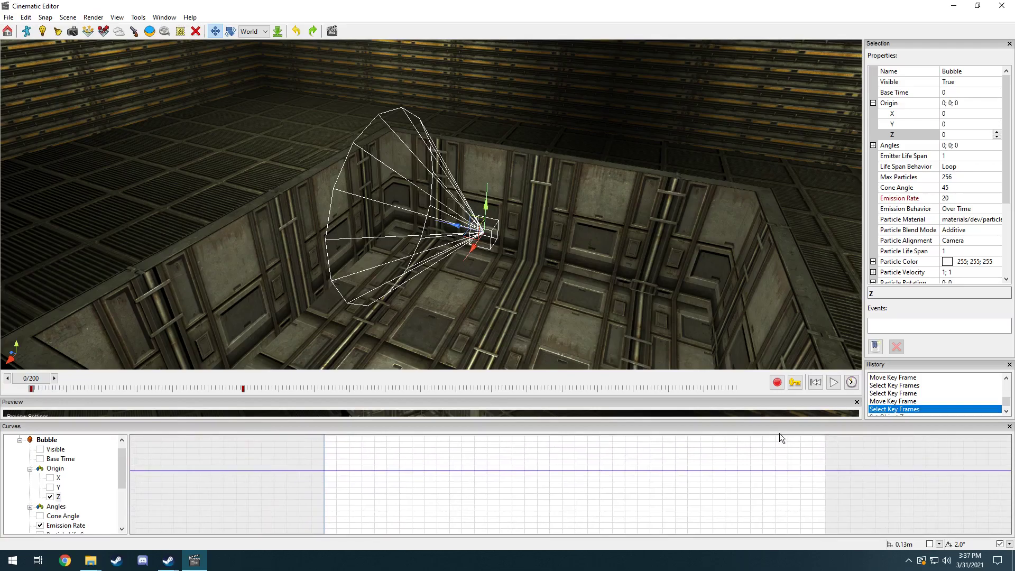
left_click(803, 390)
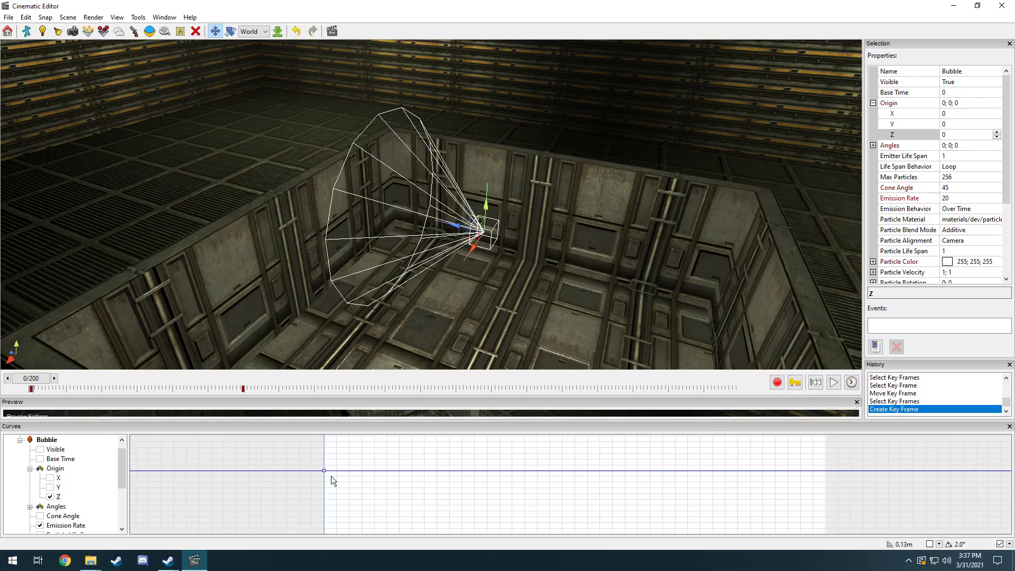
middle_click_drag(389, 469, 406, 479)
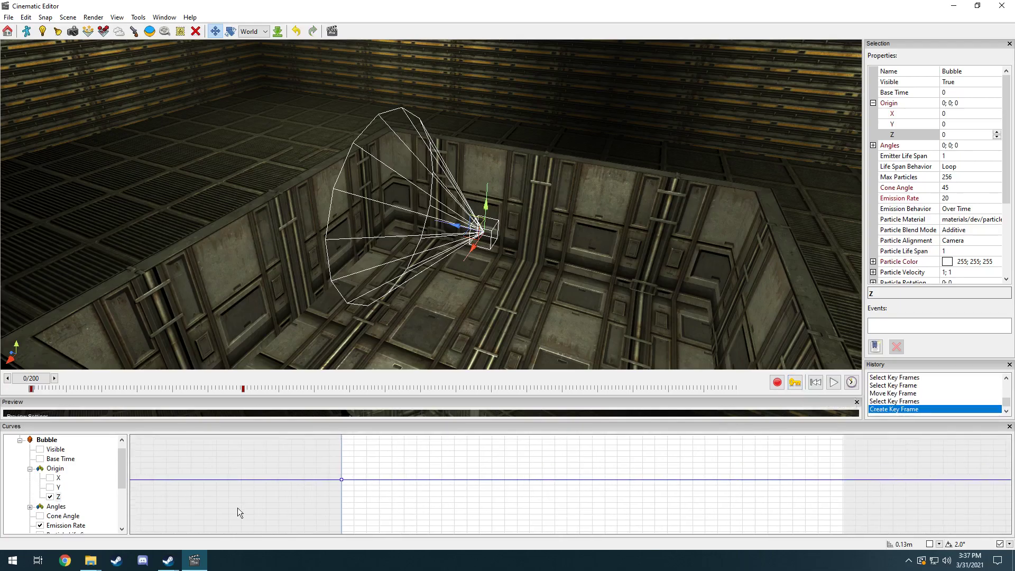
Step: Check the Origin Y, Origin X and Cone Angle curves one at a time for key frames at frame 0
left_click(58, 497)
left_click(58, 487)
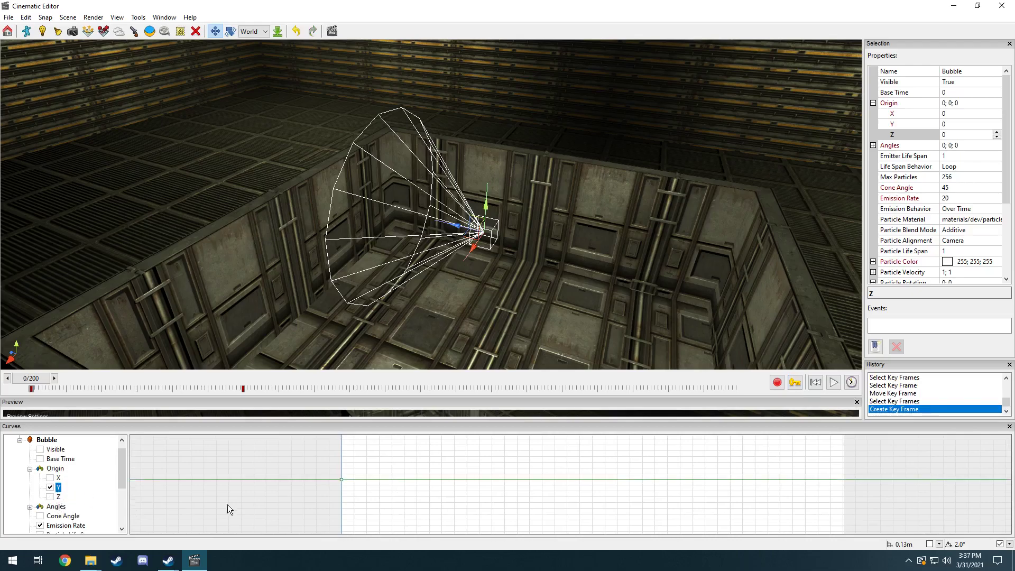
left_click(58, 487)
left_click(58, 478)
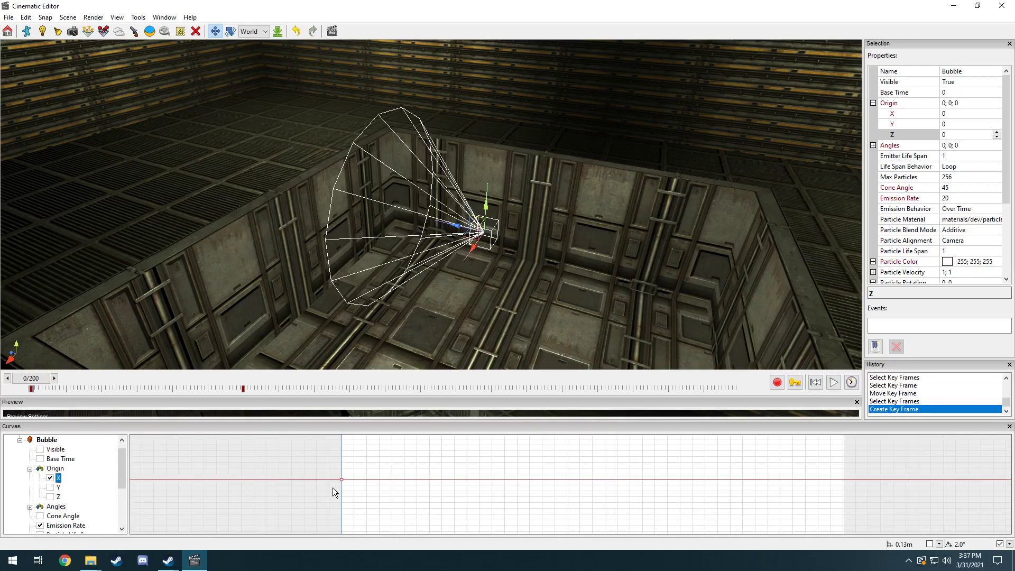
left_click(58, 478)
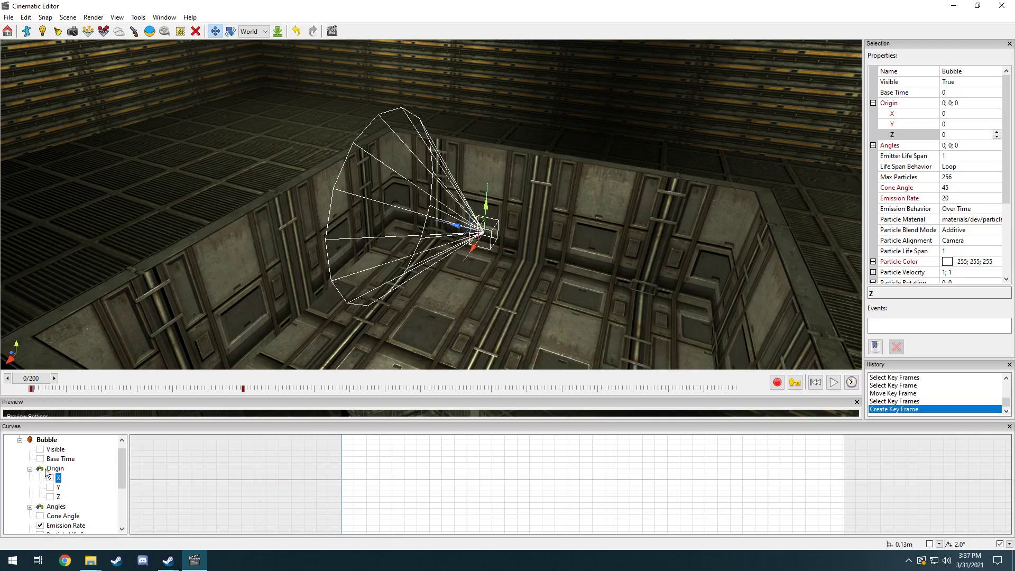
left_click(53, 460)
scroll(49, 470, "down", 1)
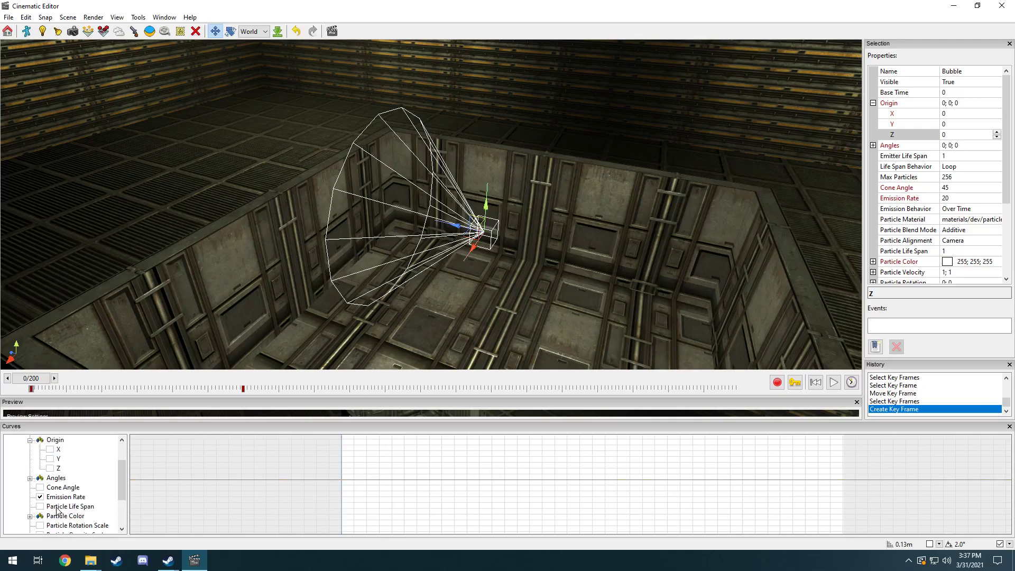
left_click(45, 488)
left_click(41, 487)
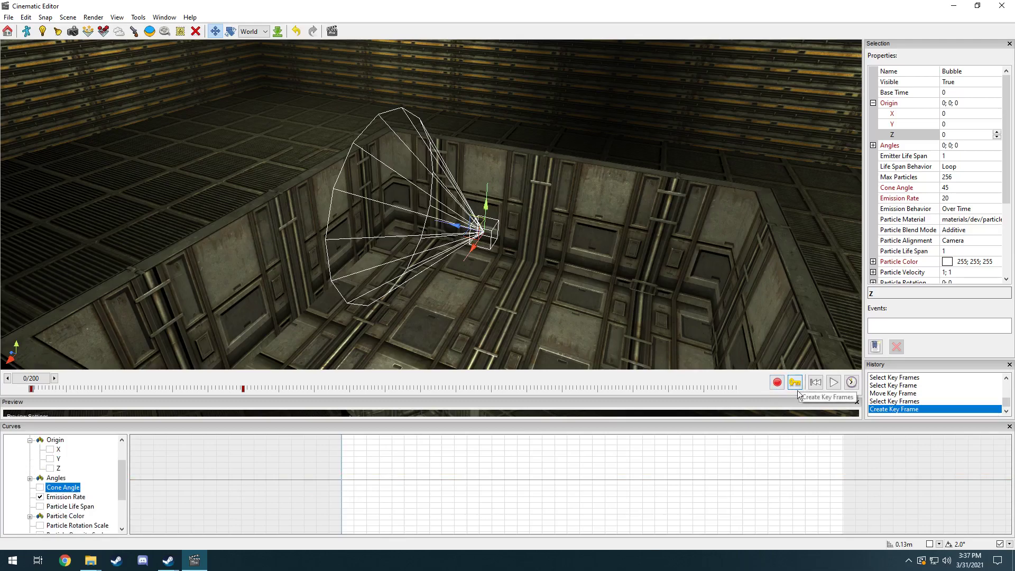
scroll(444, 479, "down", 1)
middle_click_drag(452, 467, 431, 497)
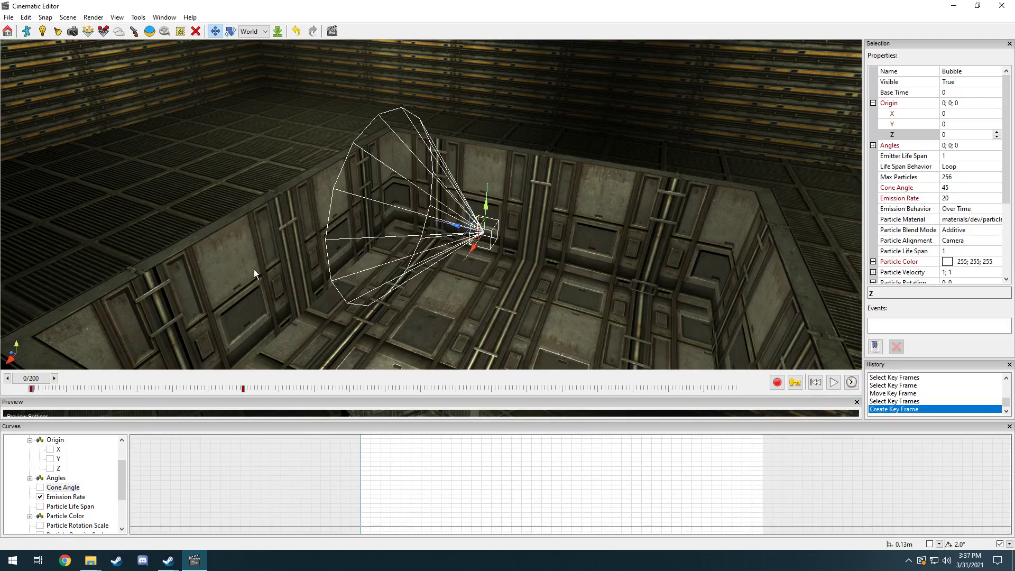
Step: Set the Bubble emitter's Origin Z to -2 at frame 0
left_click(972, 133)
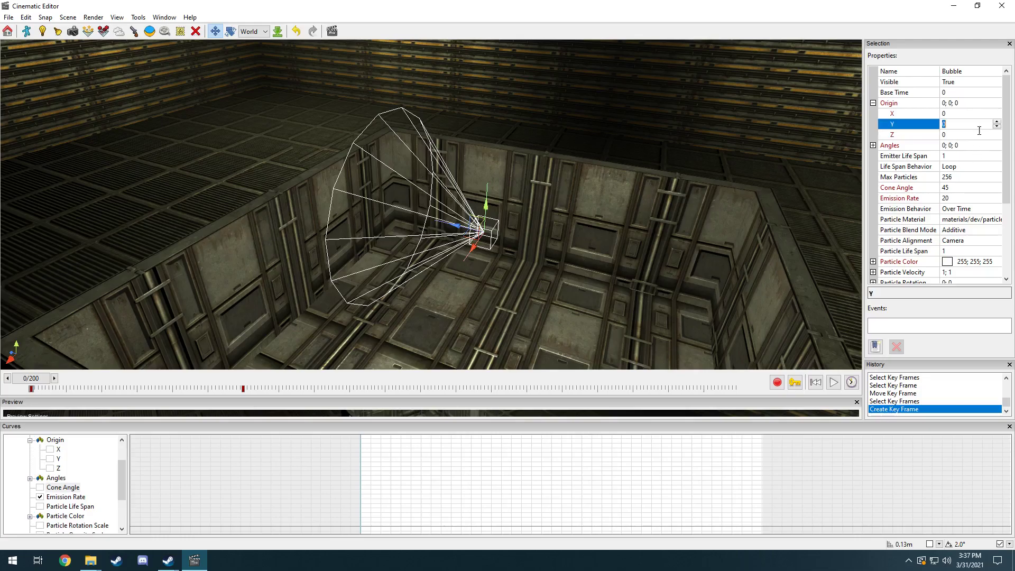
key("Up")
key("Down")
key("Down")
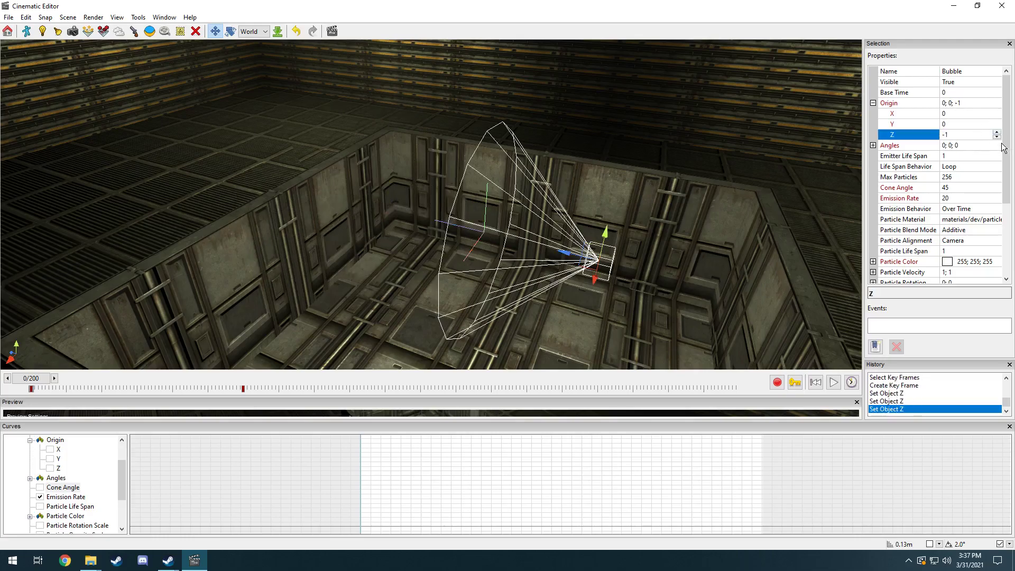
key("Down")
key("Up")
key("Down")
right_click_drag(677, 217, 505, 217)
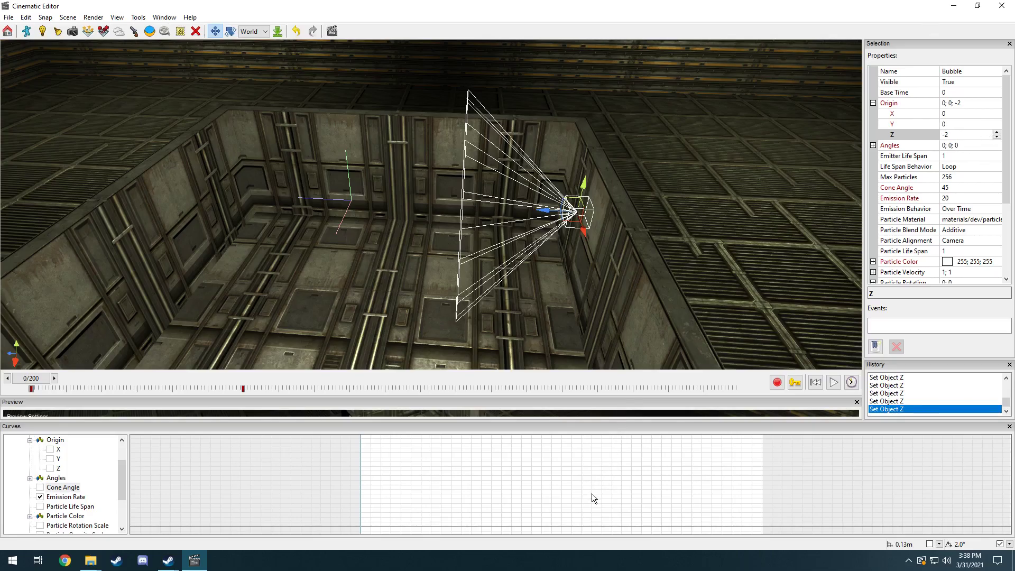
Step: Display the Origin Z curve again and examine its key at frame 0 in the curve graph
scroll(581, 496, "down", 4)
scroll(582, 497, "down", 5)
middle_click_drag(566, 479, 570, 483)
left_click(50, 468)
scroll(550, 495, "up", 8)
scroll(539, 484, "down", 4)
scroll(537, 490, "up", 8)
middle_click_drag(395, 469, 604, 455)
scroll(407, 484, "up", 1)
middle_click_drag(353, 468, 391, 477)
scroll(453, 483, "down", 4)
scroll(486, 477, "up", 2)
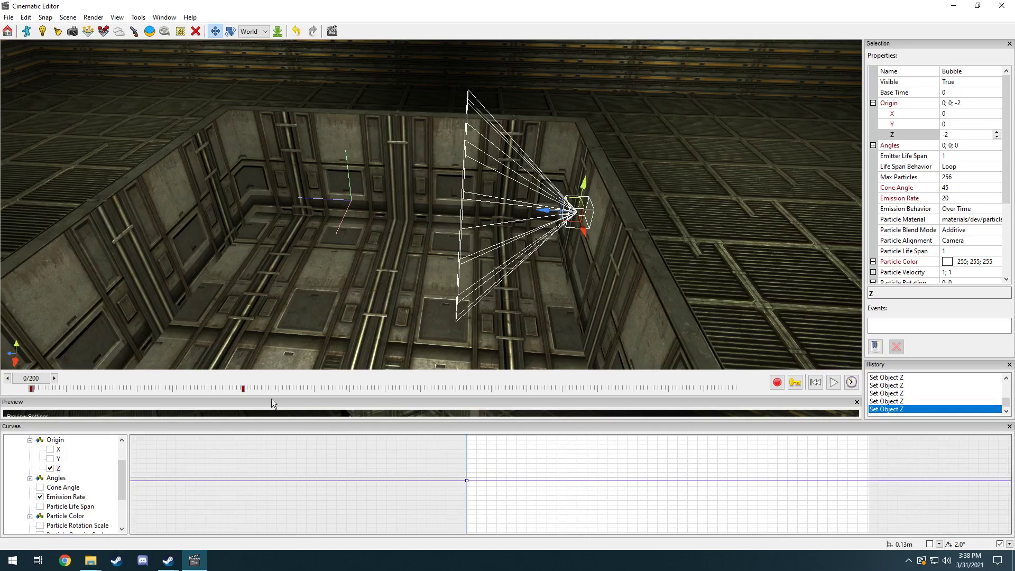
Step: Record an Origin Z key frame of 2 for the Bubble emitter at frame 60, and return to frame 0
left_click(247, 389)
left_click_drag(254, 387, 252, 388)
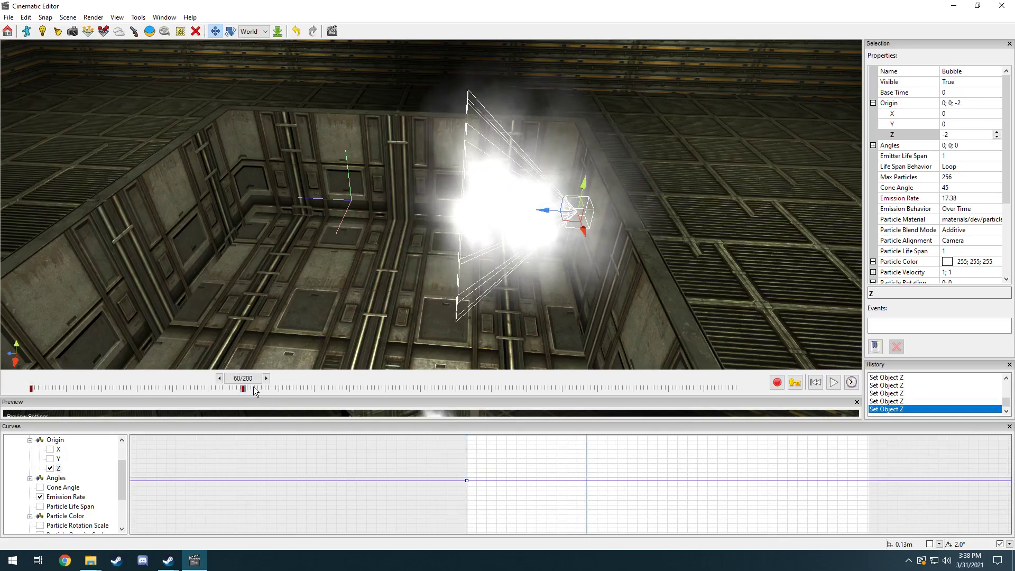
left_click(778, 383)
left_click(944, 135)
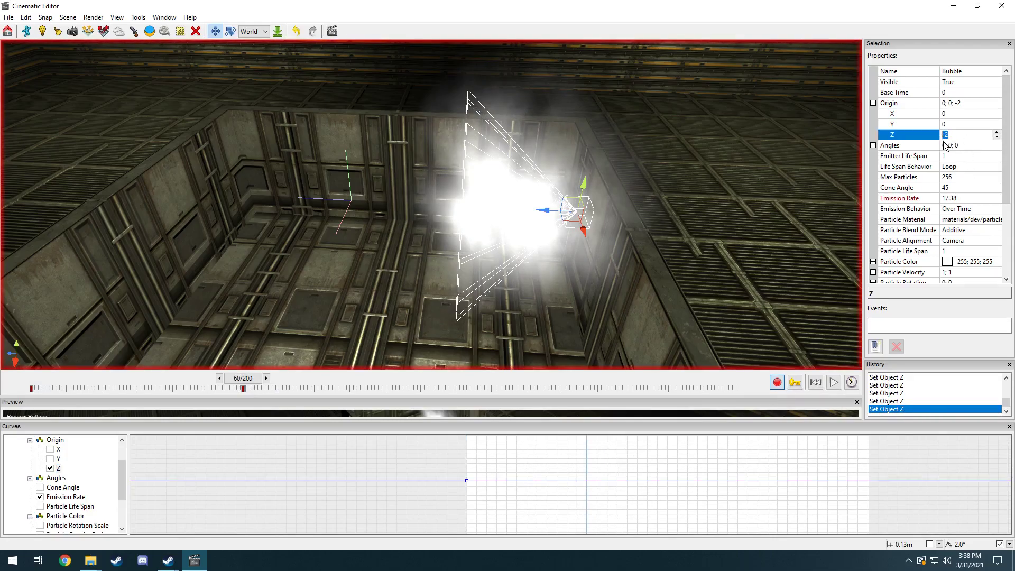
type("2")
key("Return")
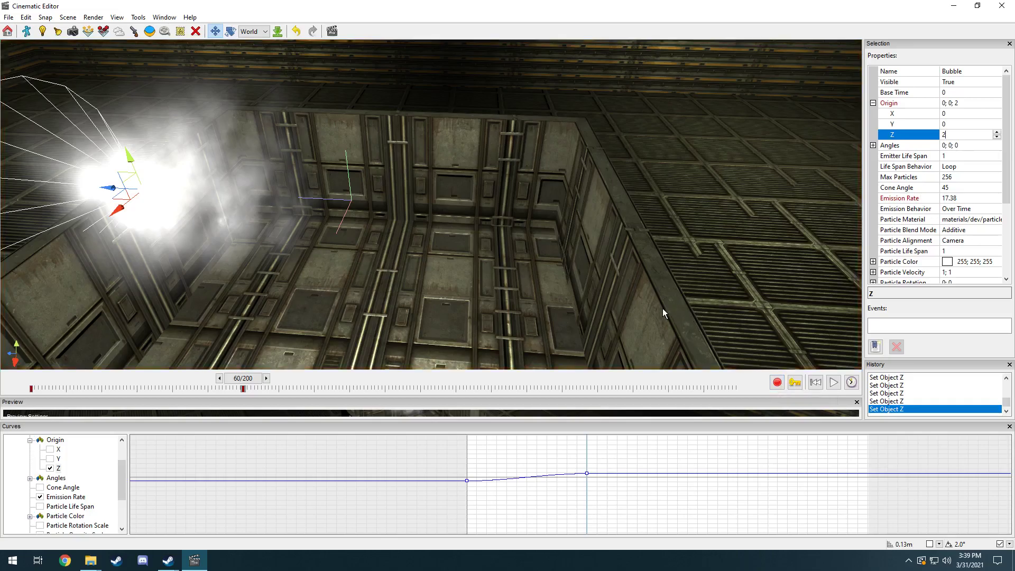
left_click(816, 381)
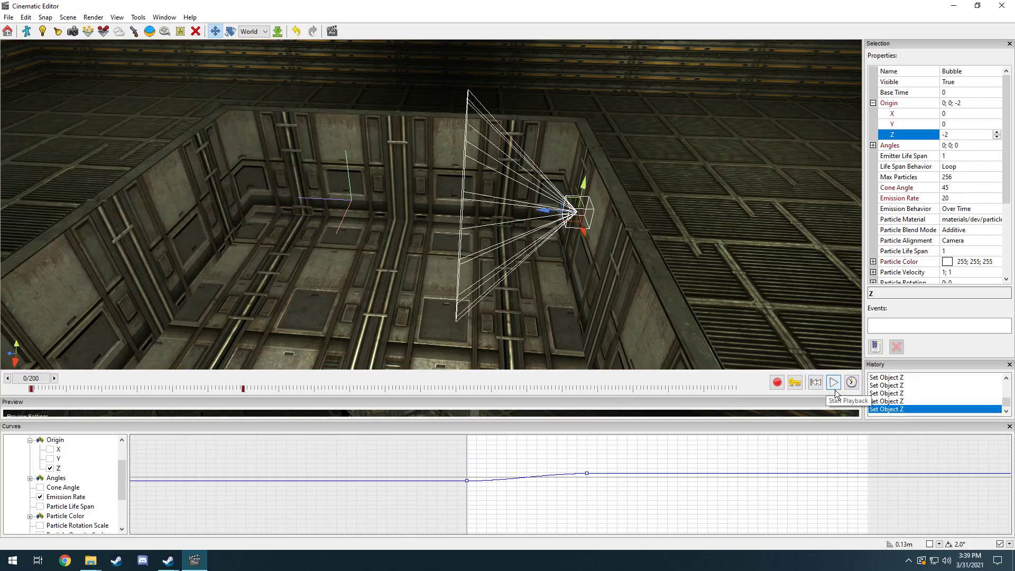
Step: Add trial key frames on the Origin Z curve between frames 0 and 60, deleting each one
left_click_drag(619, 455, 475, 477)
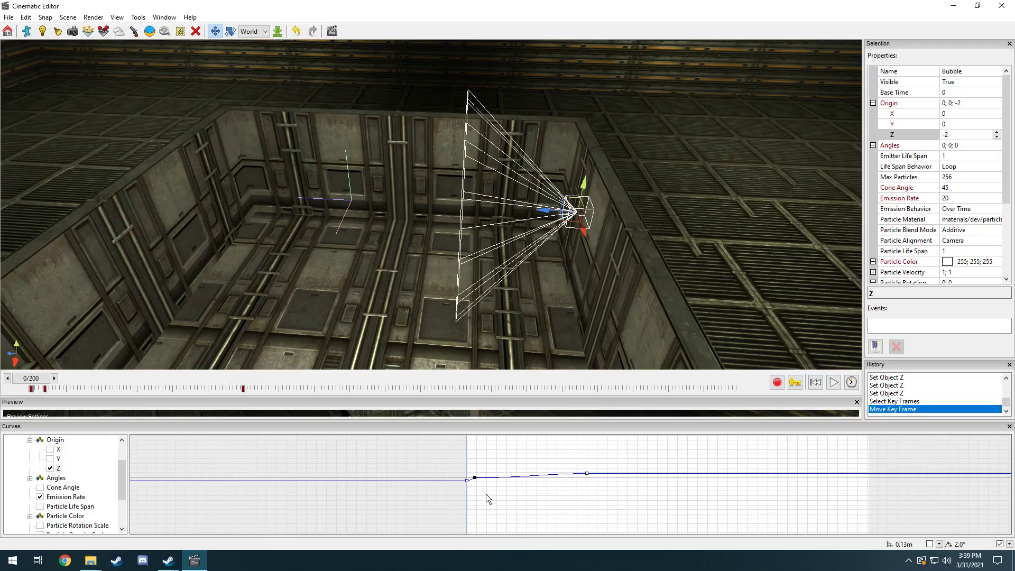
key("Delete")
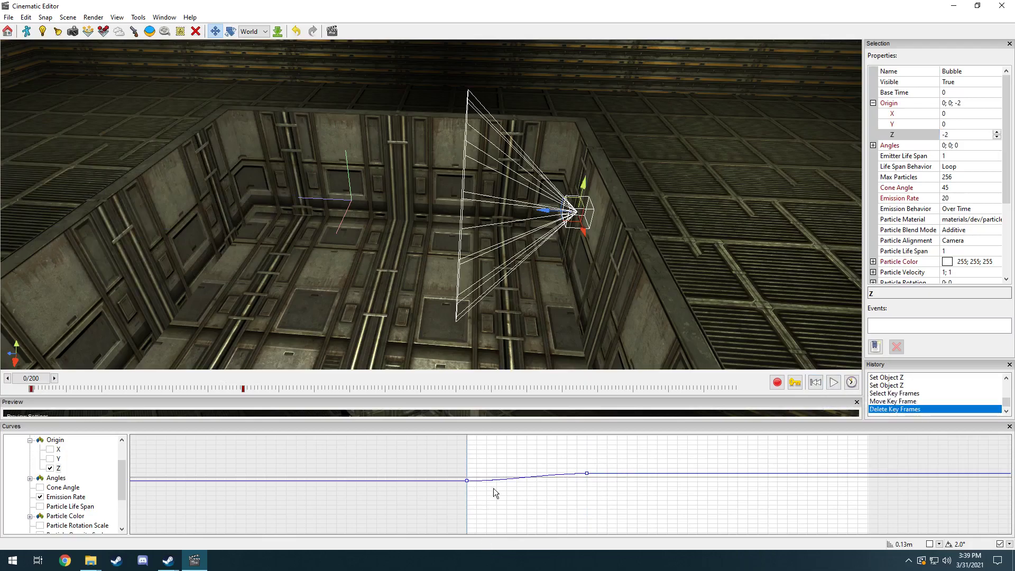
left_click(498, 481)
key("Delete")
left_click(512, 477)
key("Delete")
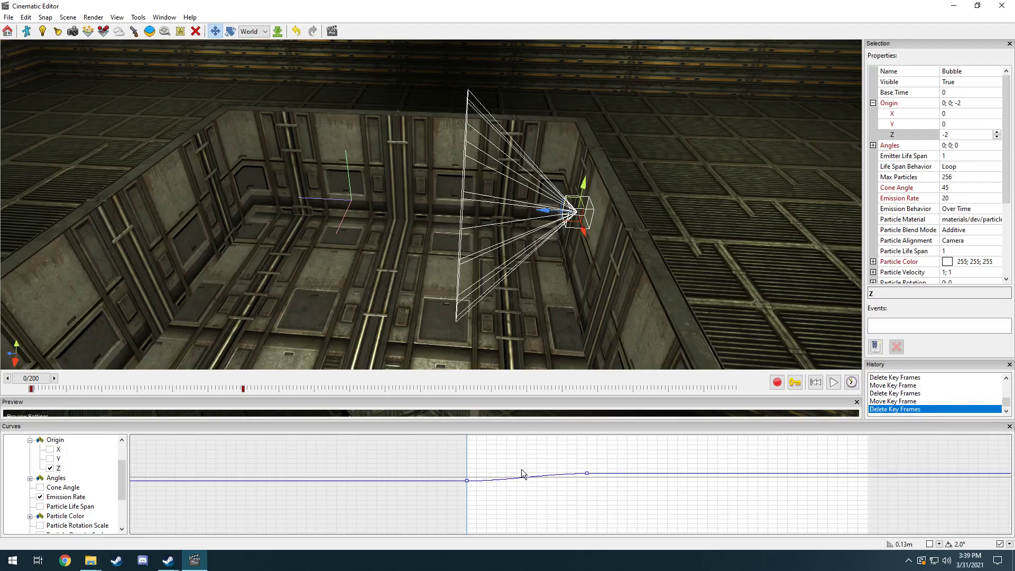
Step: Save the cinematic as fx_tut_1 in the ns2_tram menu folder
left_click(8, 17)
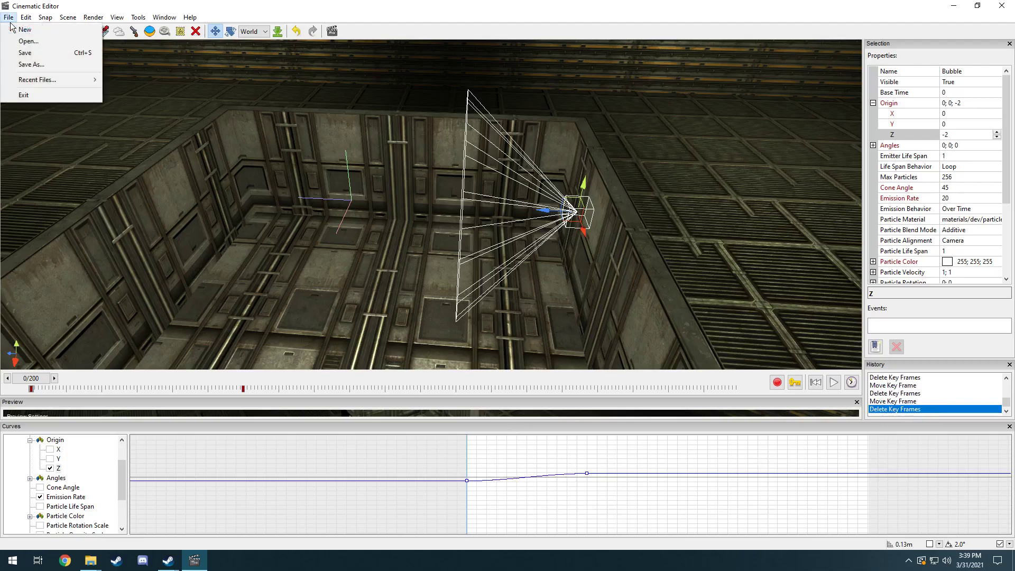
left_click(31, 66)
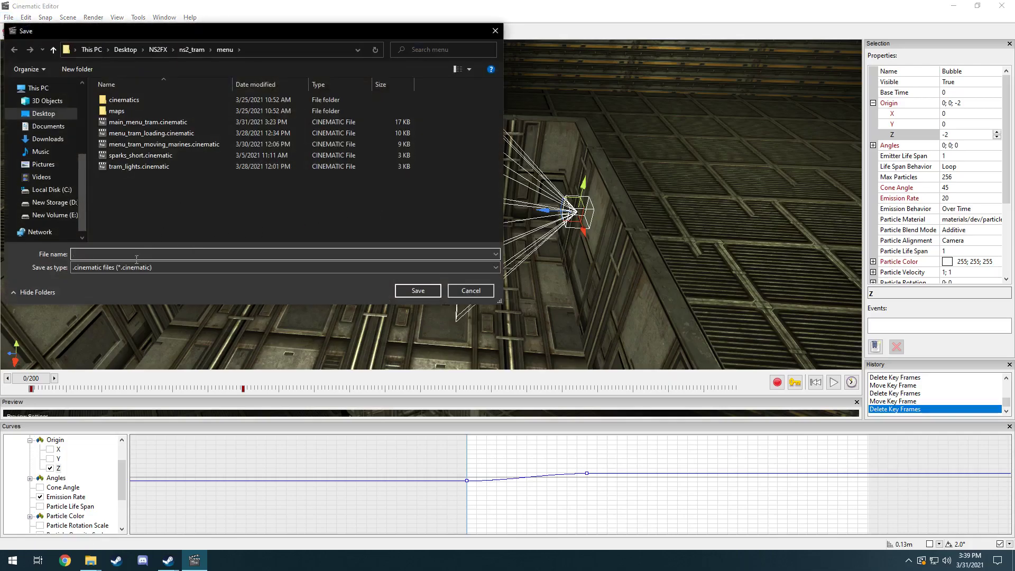
type("fx_tut_1")
left_click(418, 290)
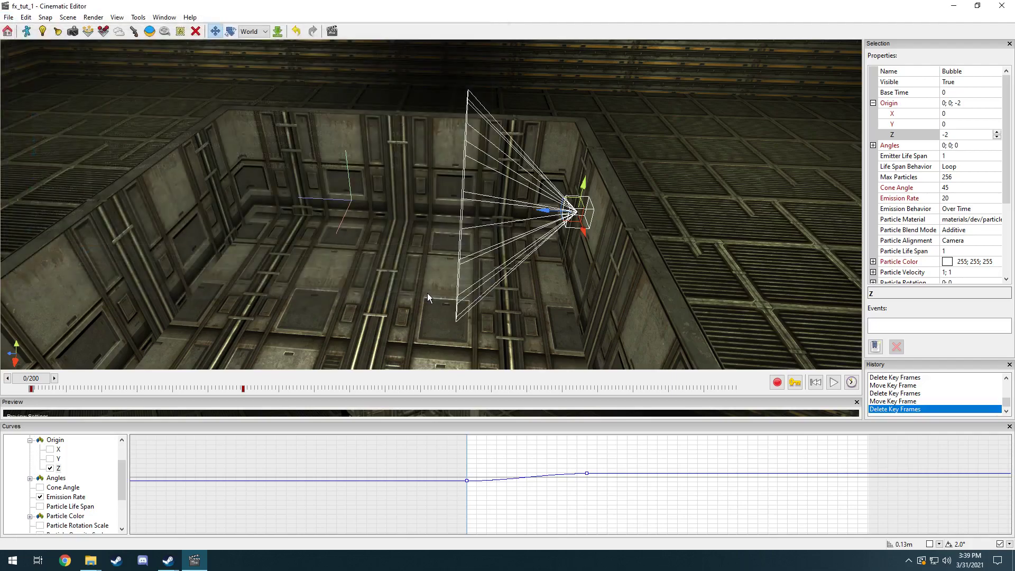
left_click(9, 16)
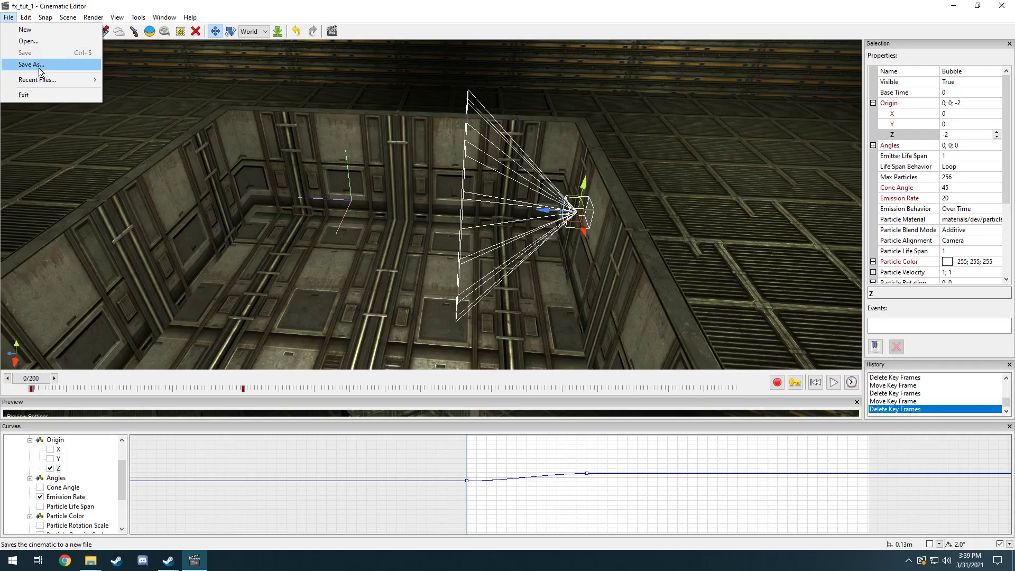
left_click(553, 36)
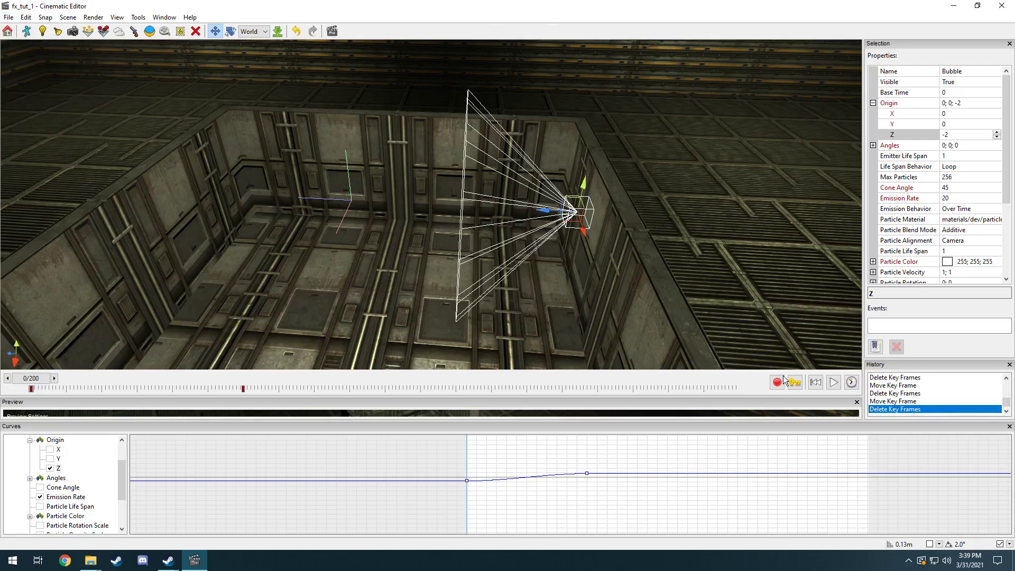
Step: Play the Bubble animation from the start several times to examine the emitter's movement, and pause it
left_click(835, 394)
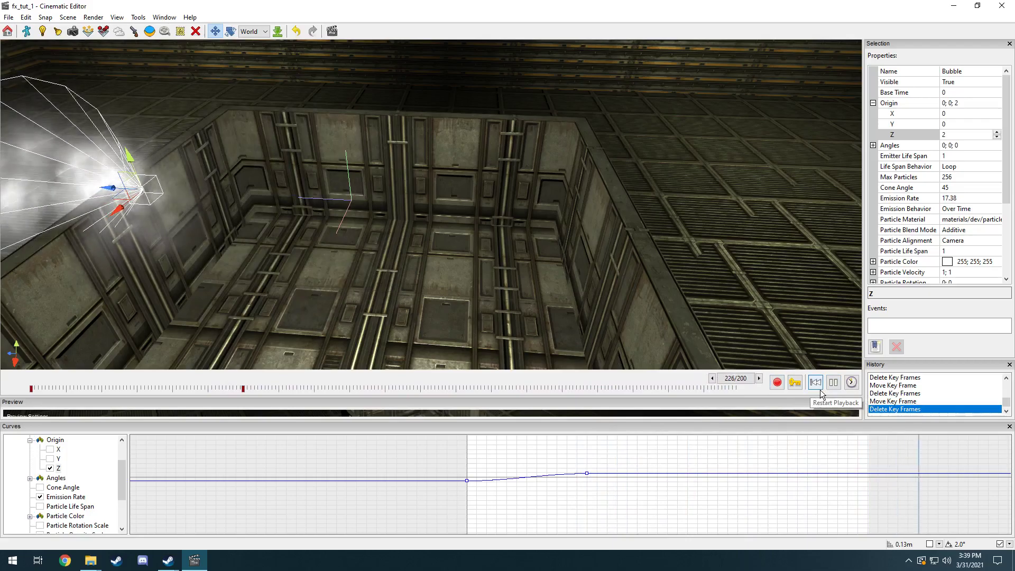
left_click(821, 392)
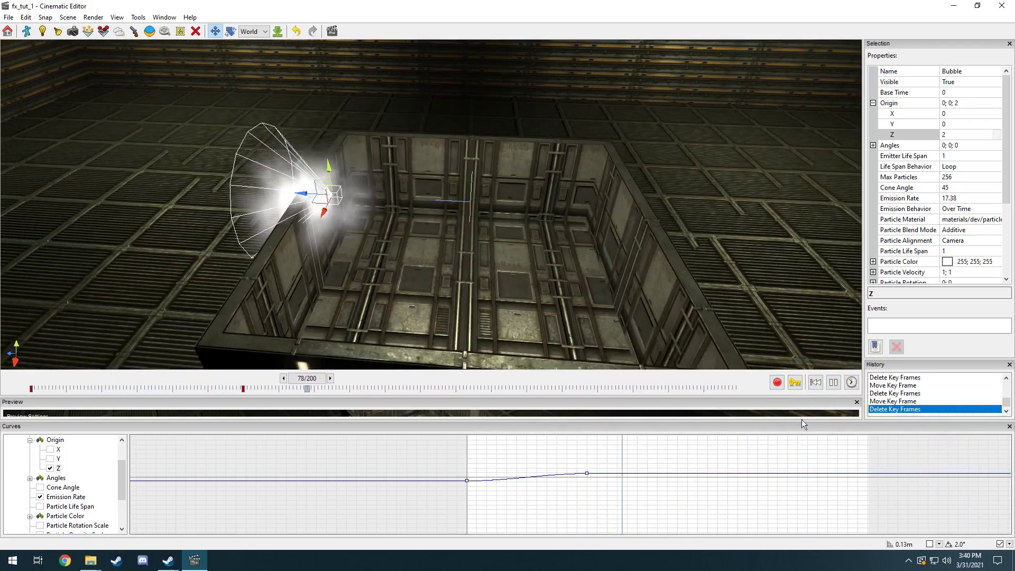
left_click(817, 385)
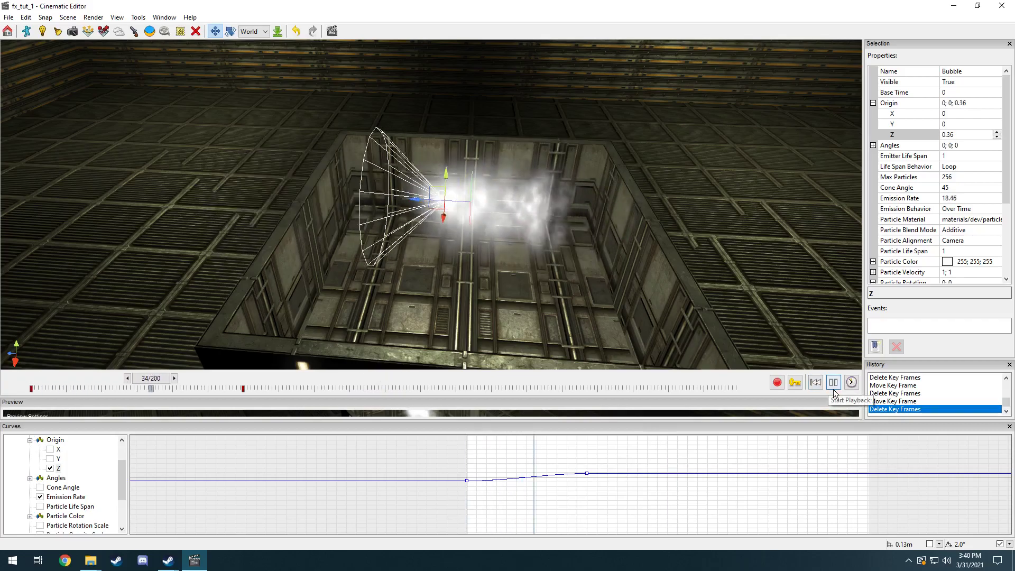
left_click(834, 385)
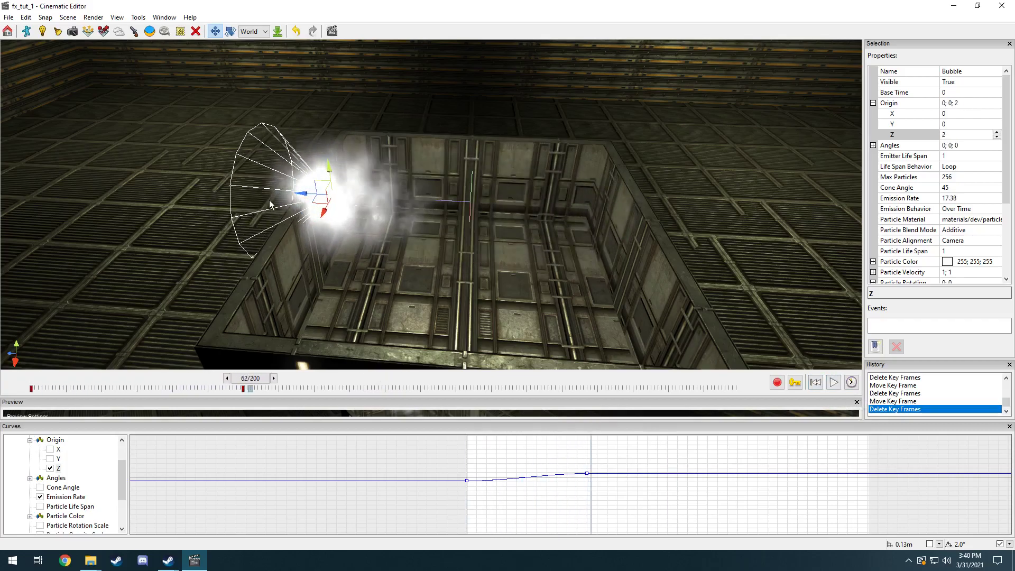
Step: Lower the Origin Z key frame at frame 60 to 1.6 in the curve graph, and play the result
left_click(587, 473)
mouse_move(592, 480)
left_mouse_down()
mouse_move(579, 472)
mouse_move(592, 480)
left_mouse_up()
left_click(592, 479)
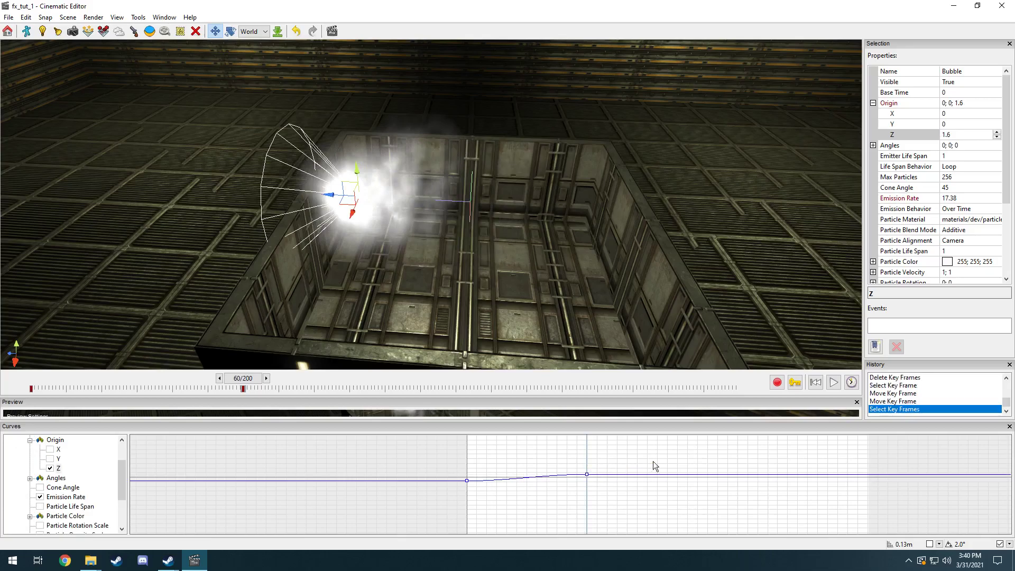
left_click(972, 139)
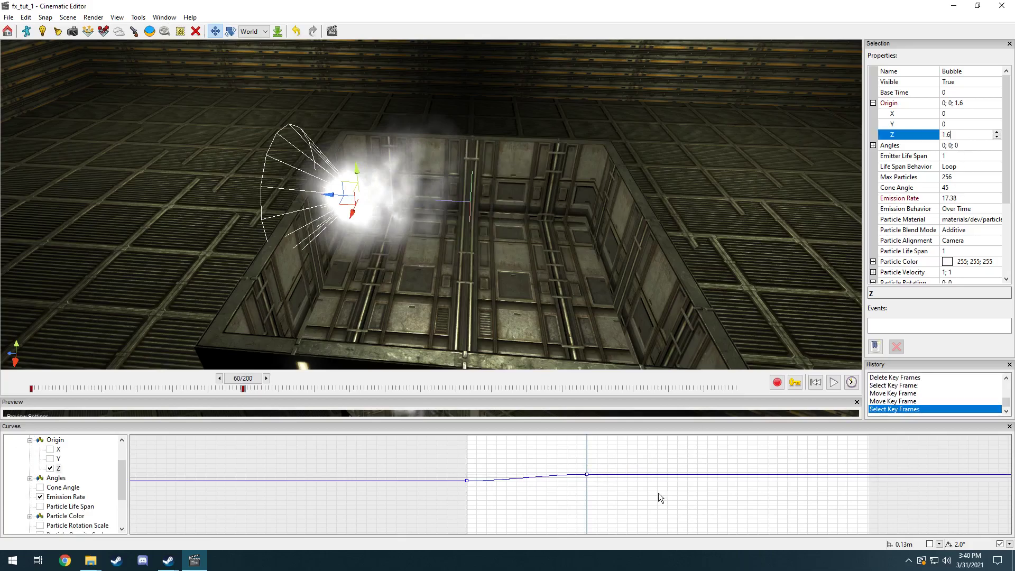
left_click(834, 383)
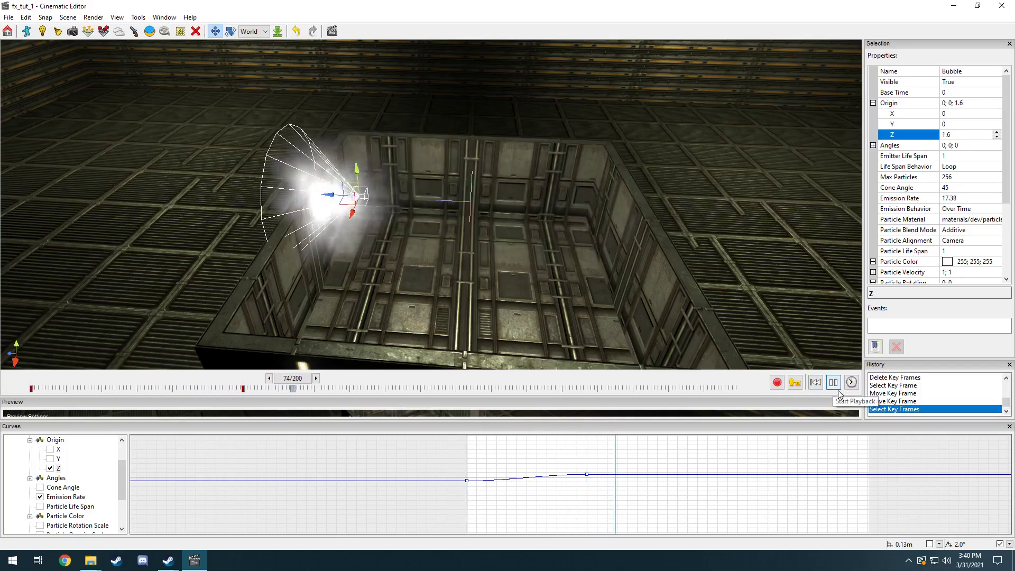
left_click(835, 386)
Step: Delete the Origin Z key frame at frame 0, play the animation and return to the start
scroll(650, 505, "down", 4)
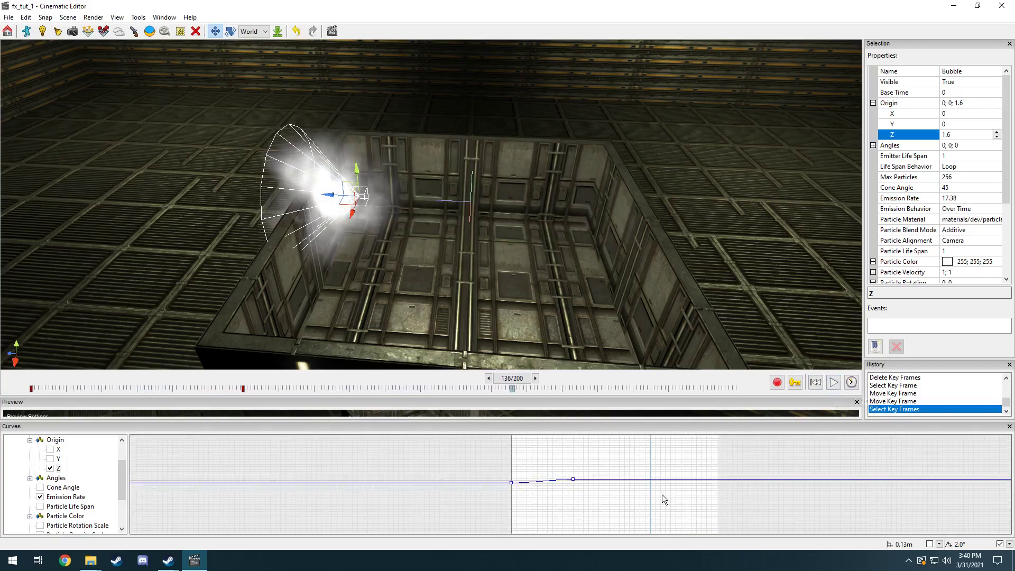
right_click_drag(486, 316, 436, 209)
key("w")
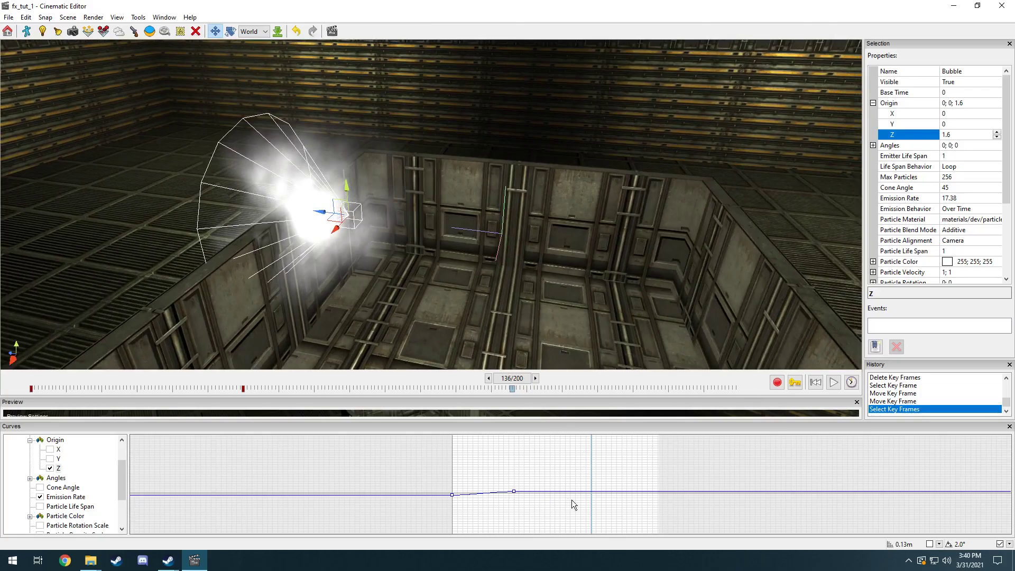
middle_click_drag(572, 486, 538, 462)
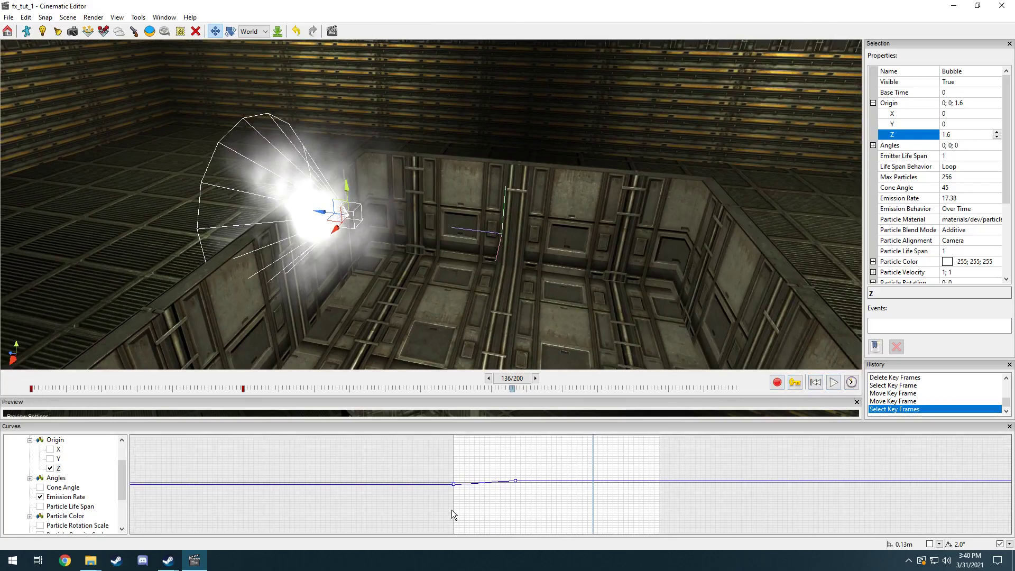
scroll(385, 493, "up", 2)
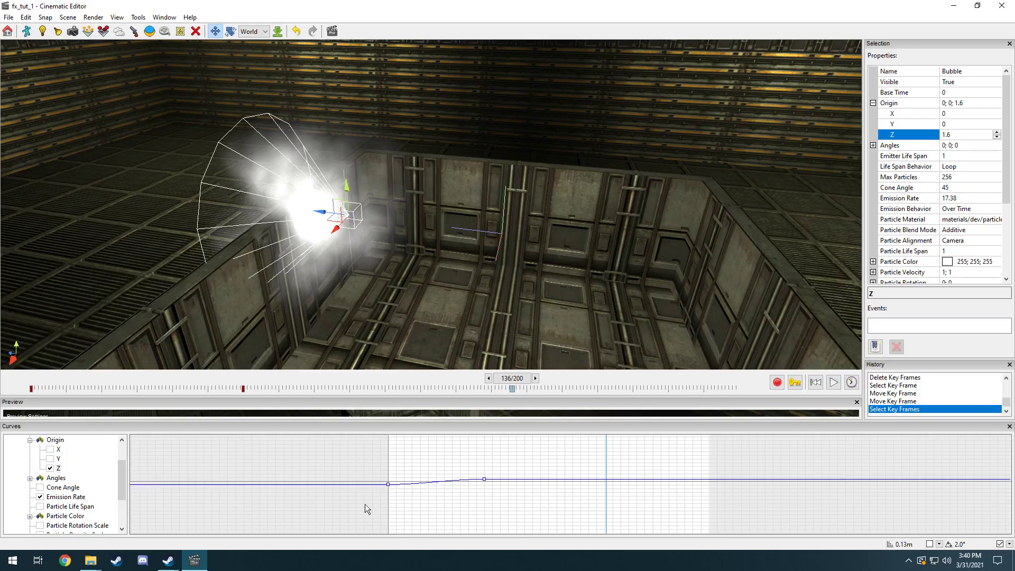
left_click(388, 484)
key("Delete")
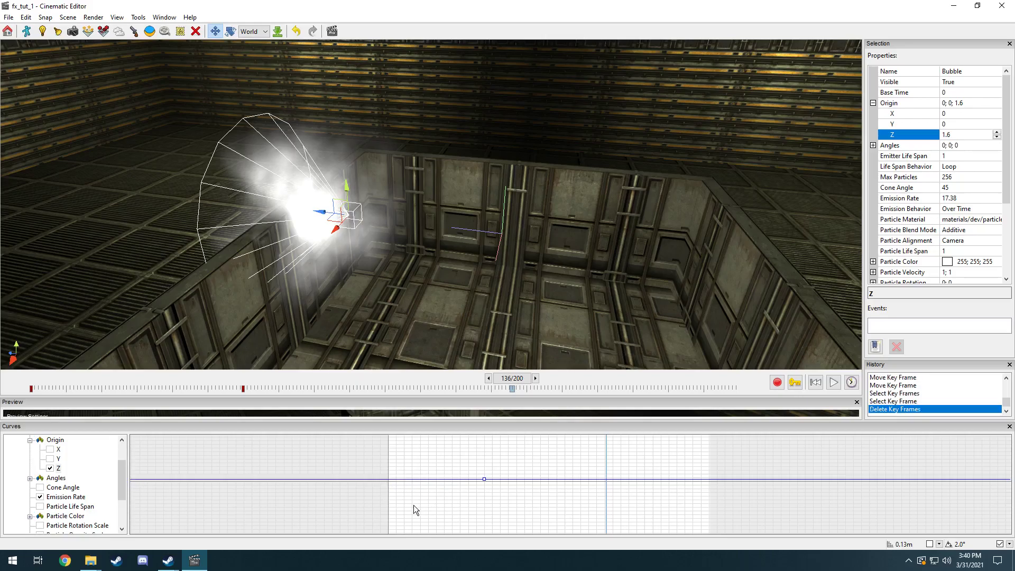
left_click(835, 382)
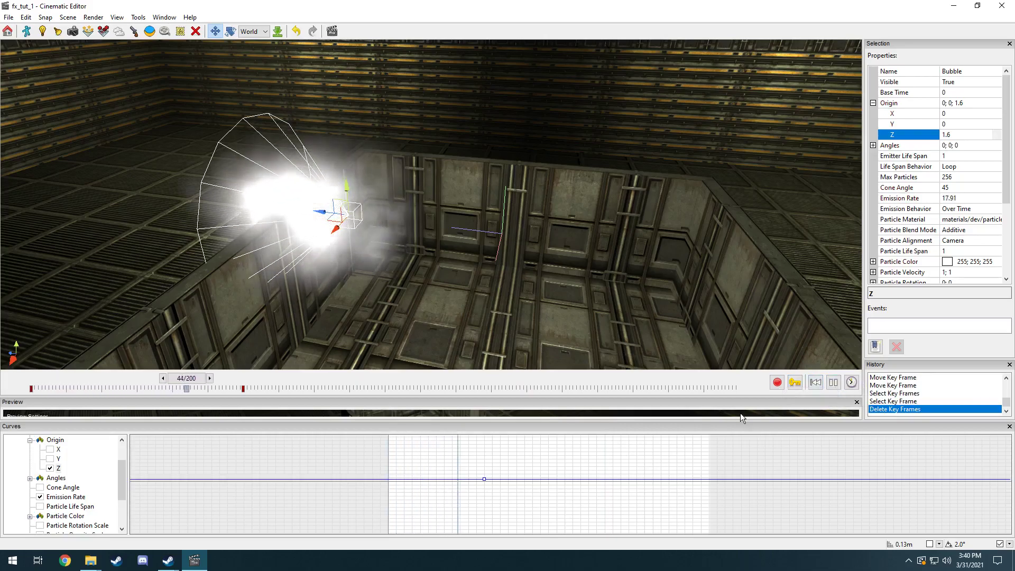
left_click(834, 385)
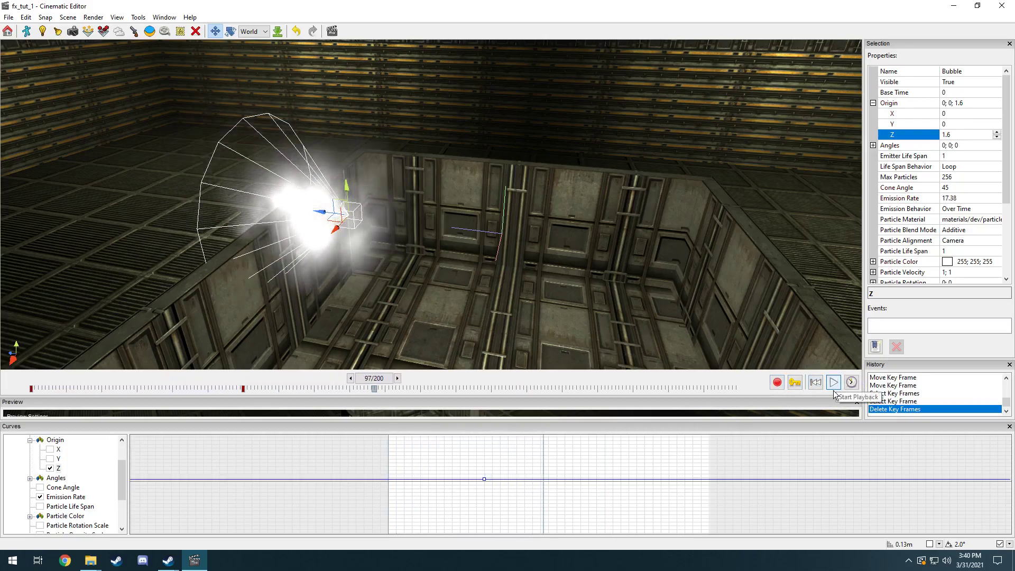
left_click(815, 382)
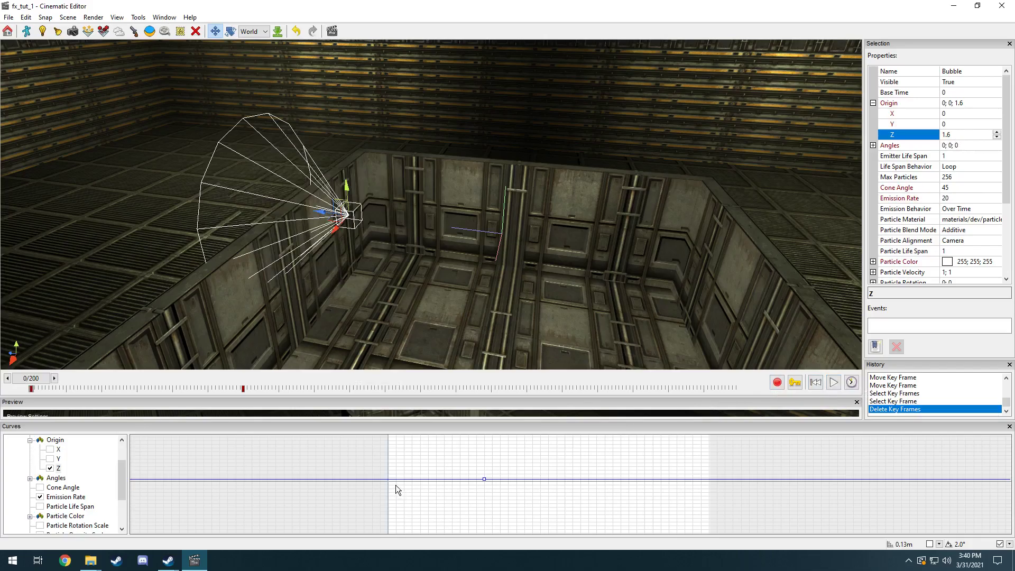
Step: Add a key frame at the start of the Origin Z curve and lower it to about -33.95
left_click_drag(396, 484, 394, 515)
right_click_drag(431, 204, 508, 204)
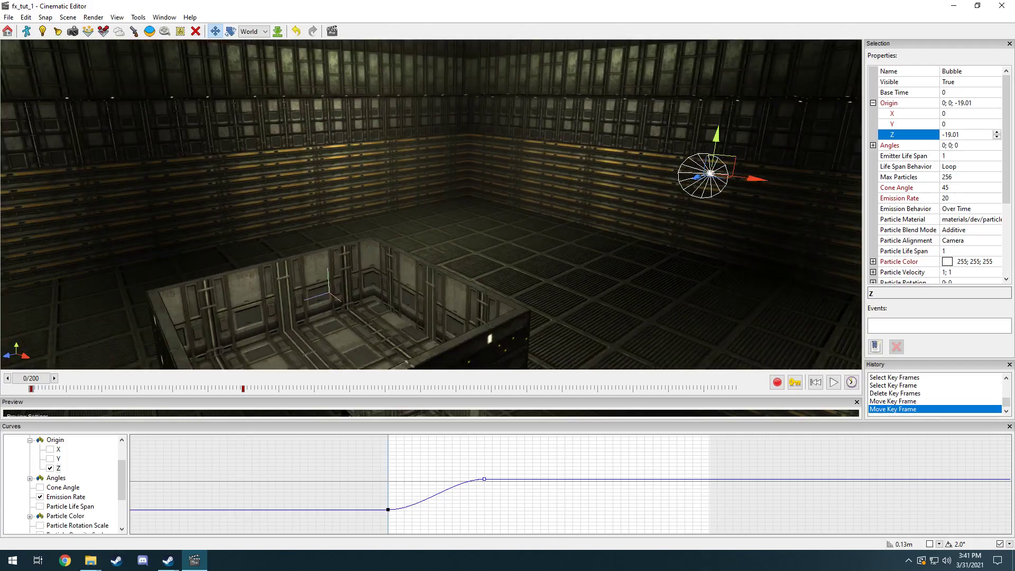
scroll(481, 518, "down", 2)
left_click_drag(482, 502, 478, 510)
Step: Reselect the Bubble emitter from the scene hierarchy
right_click_drag(466, 202, 388, 242)
left_click(481, 202)
scroll(128, 481, "up", 2)
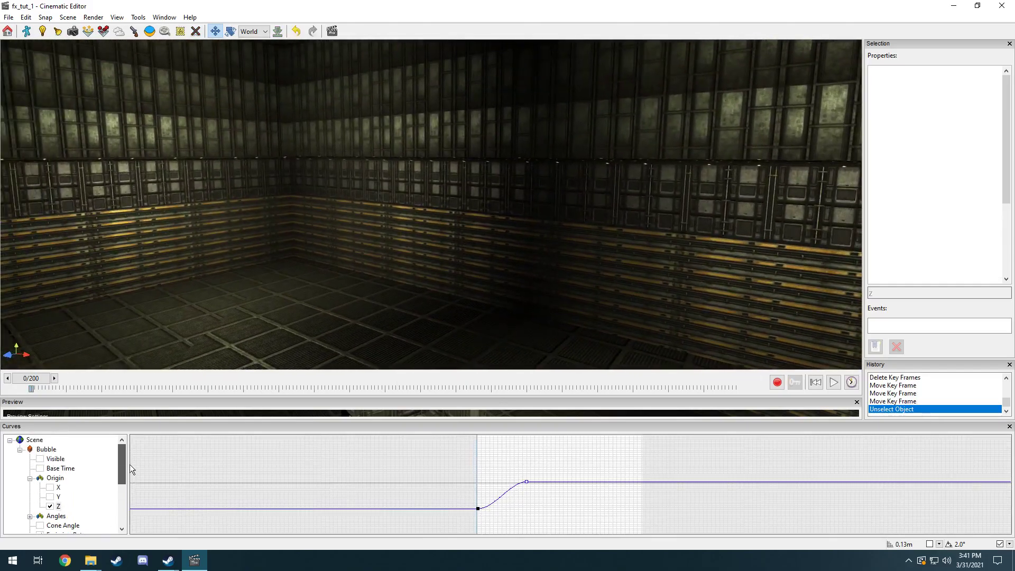
left_click(45, 450)
right_click_drag(466, 280, 634, 290)
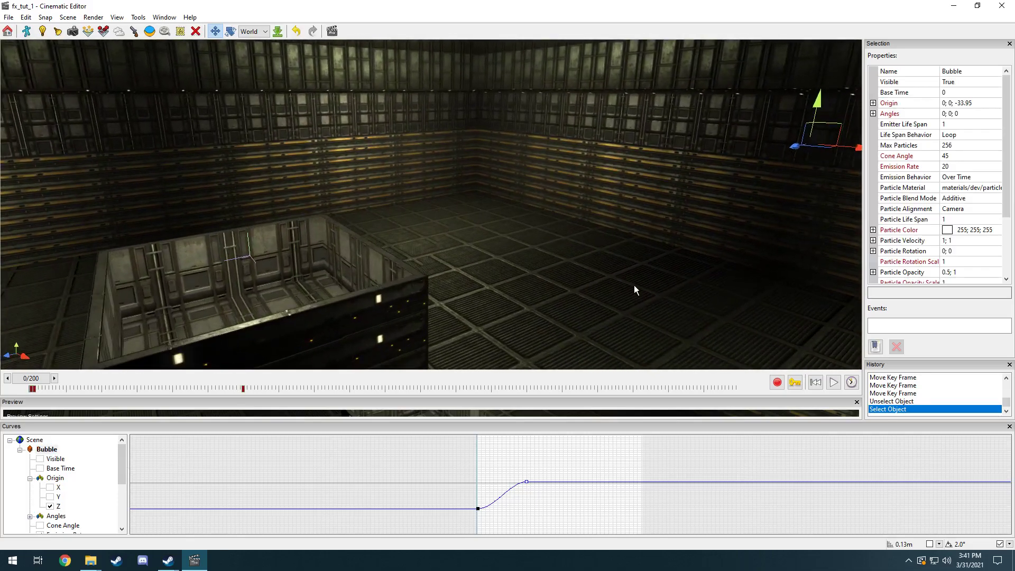
Step: Play the emitter's movement along the steeper Origin Z curve, pause it and return to frame 0
left_click(839, 389)
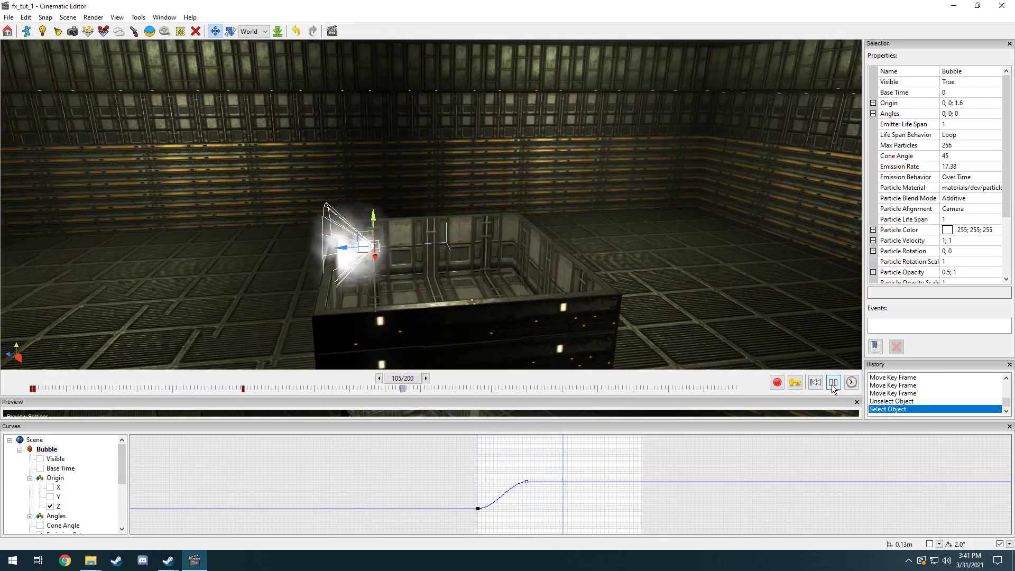
left_click(836, 388)
right_click_drag(370, 210, 436, 209)
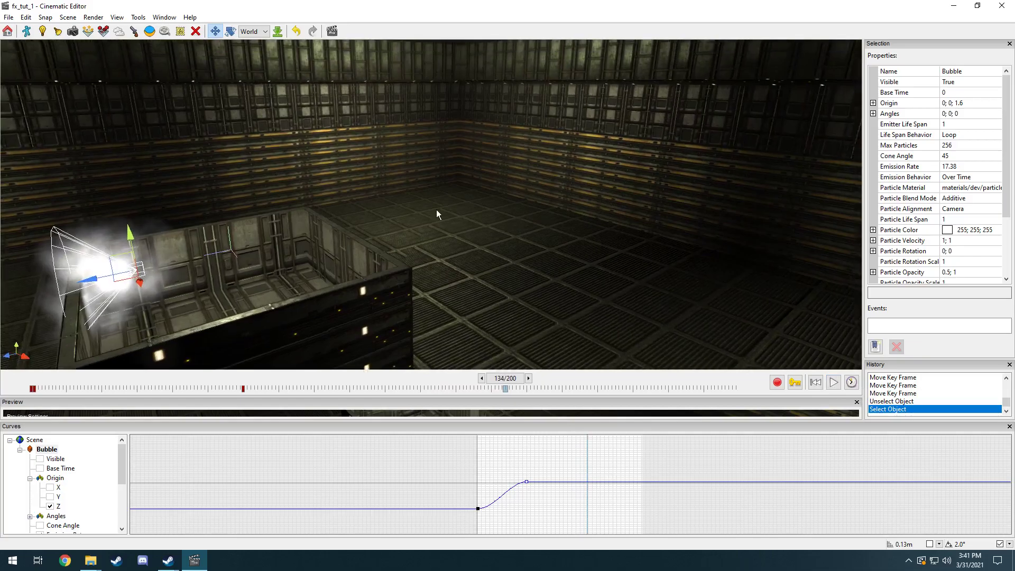
left_click(818, 385)
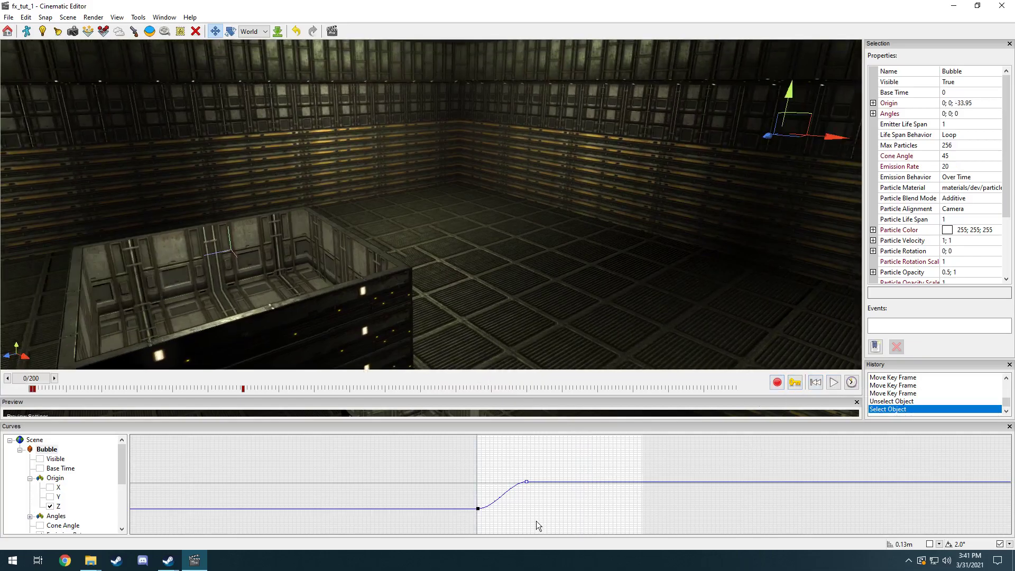
Step: View the interpolation options of the Origin Z curve's first key frame without changing them
left_click(536, 521)
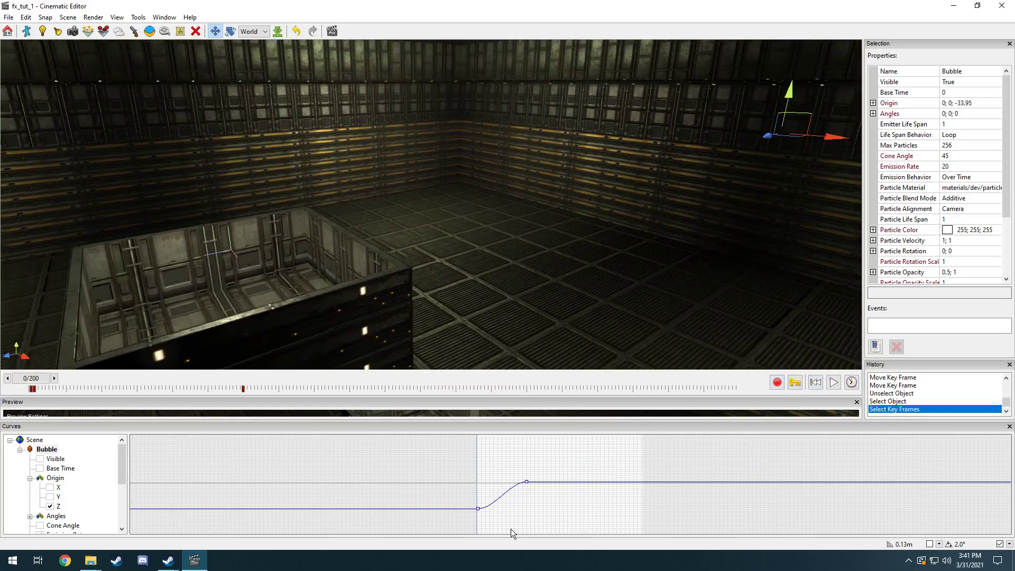
middle_click_drag(522, 528, 521, 526)
left_click_drag(482, 524, 476, 526)
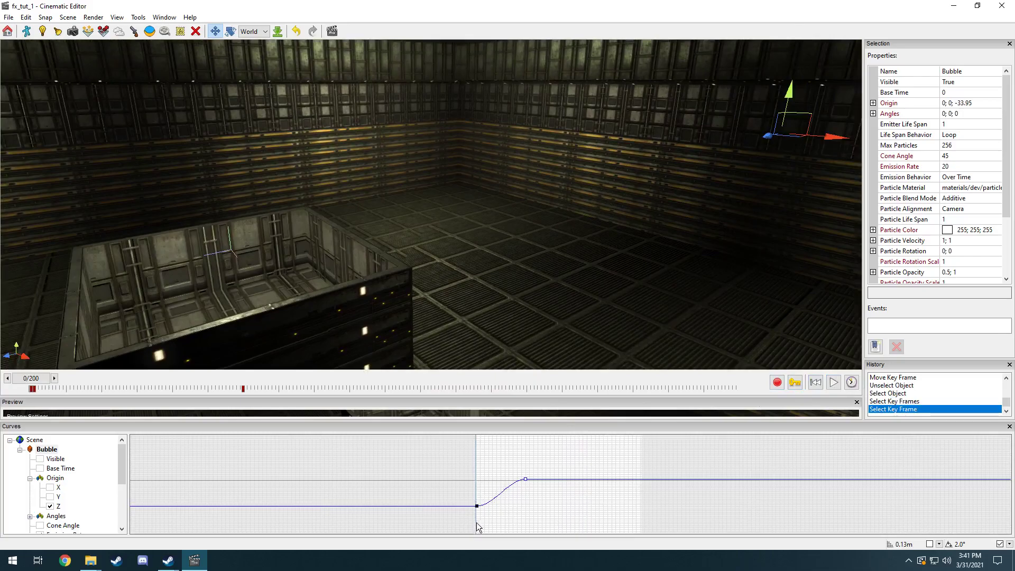
scroll(497, 518, "up", 2)
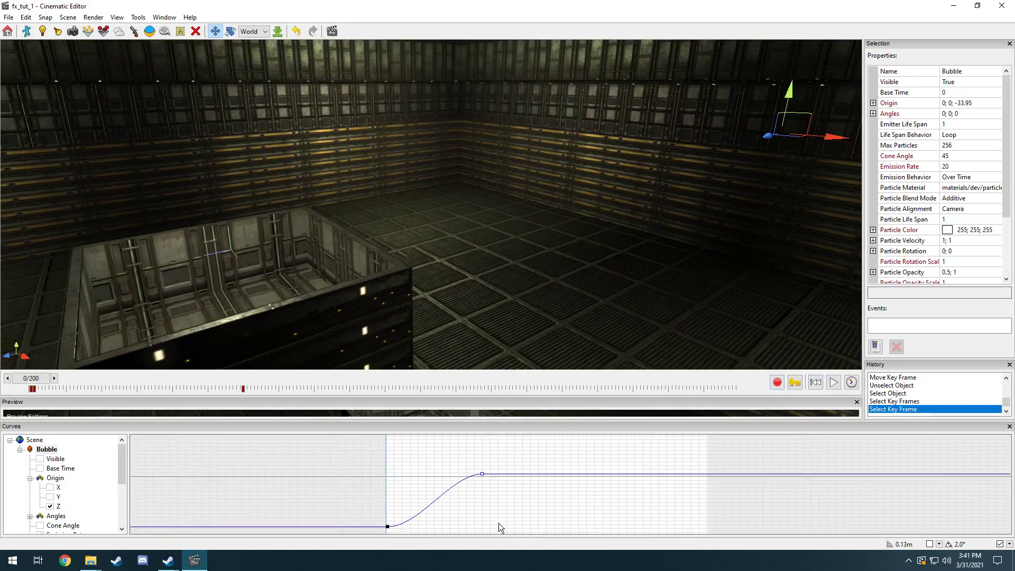
middle_click_drag(426, 526, 442, 484)
right_click(406, 487)
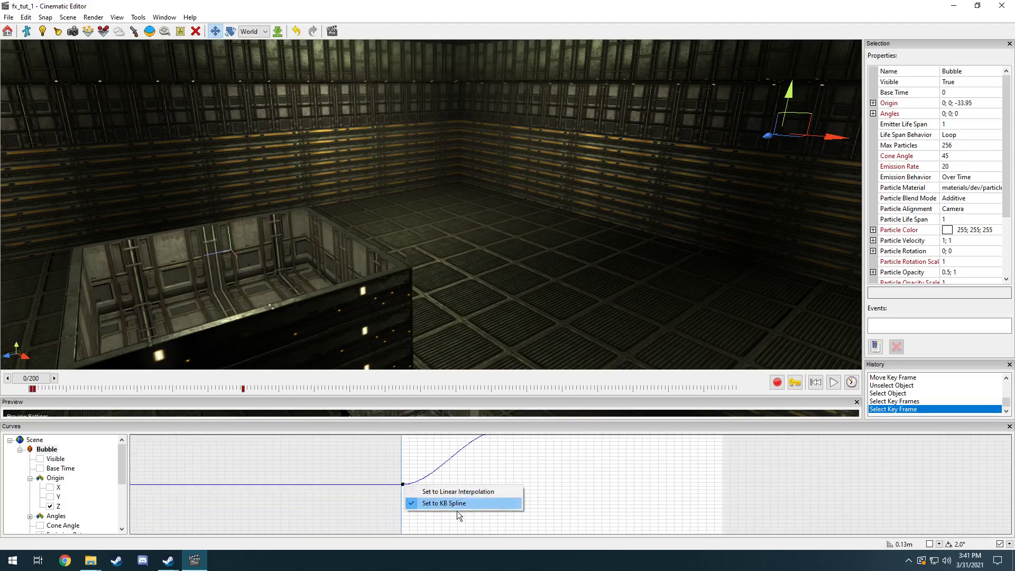
left_click(556, 483)
middle_click_drag(541, 477, 512, 502)
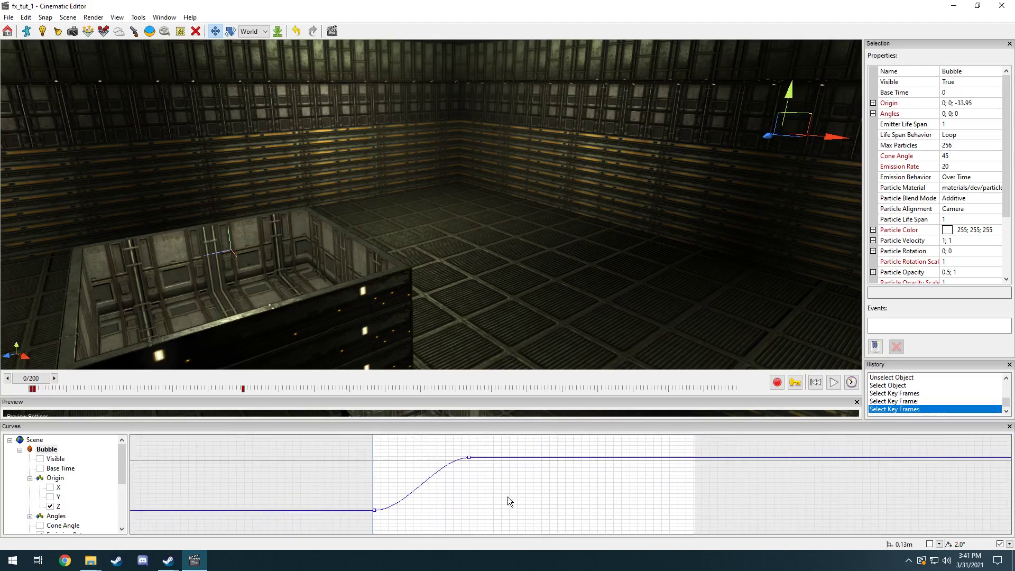
Step: Set the first Origin Z key frame to linear interpolation
left_click(375, 511)
scroll(367, 521, "up", 2)
scroll(332, 524, "down", 1)
right_click(325, 517)
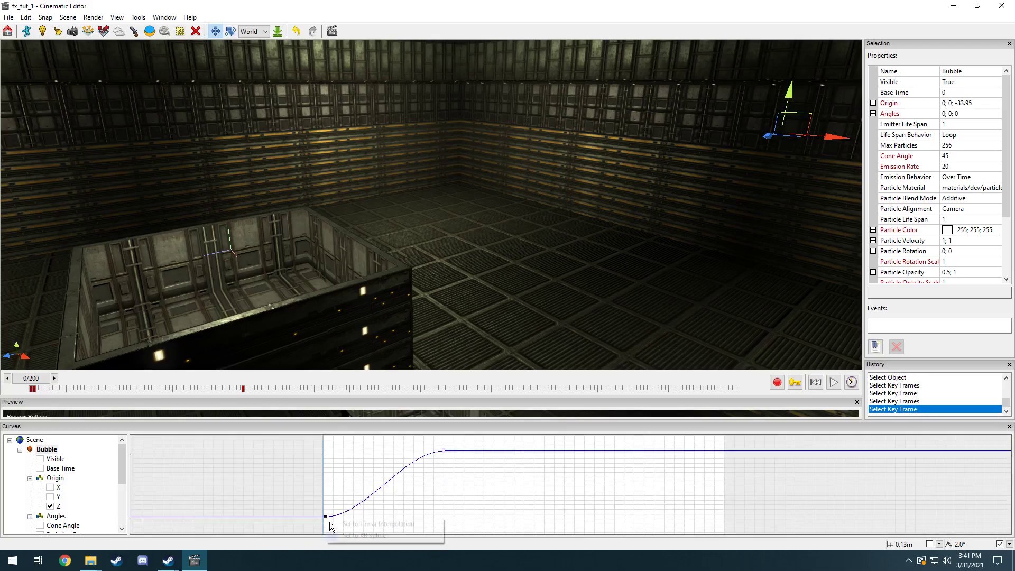
left_click(360, 525)
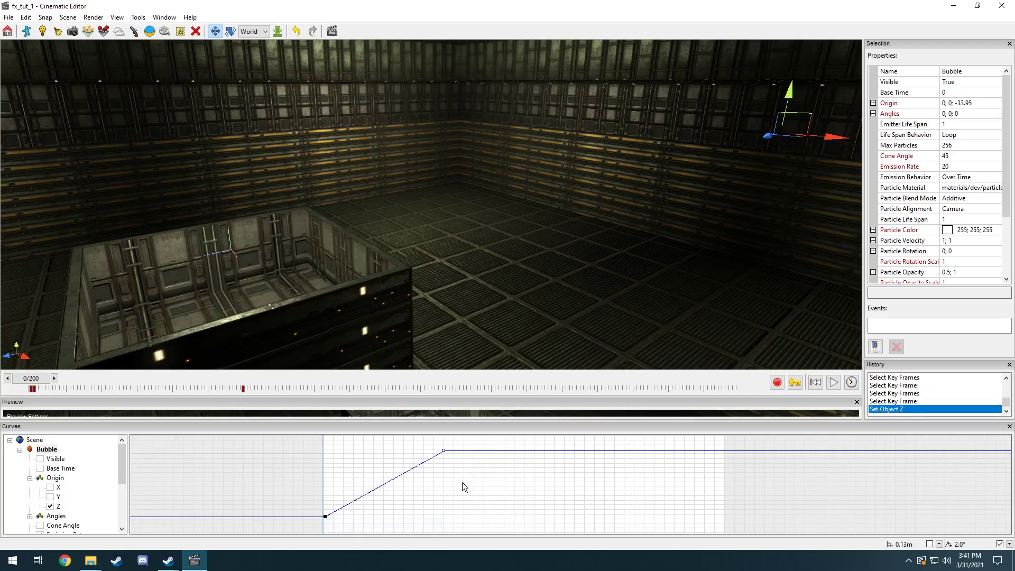
Step: Play the emitter's movement along the straight Origin Z curve, restart it and pause
scroll(461, 478, "down", 1)
left_click(833, 382)
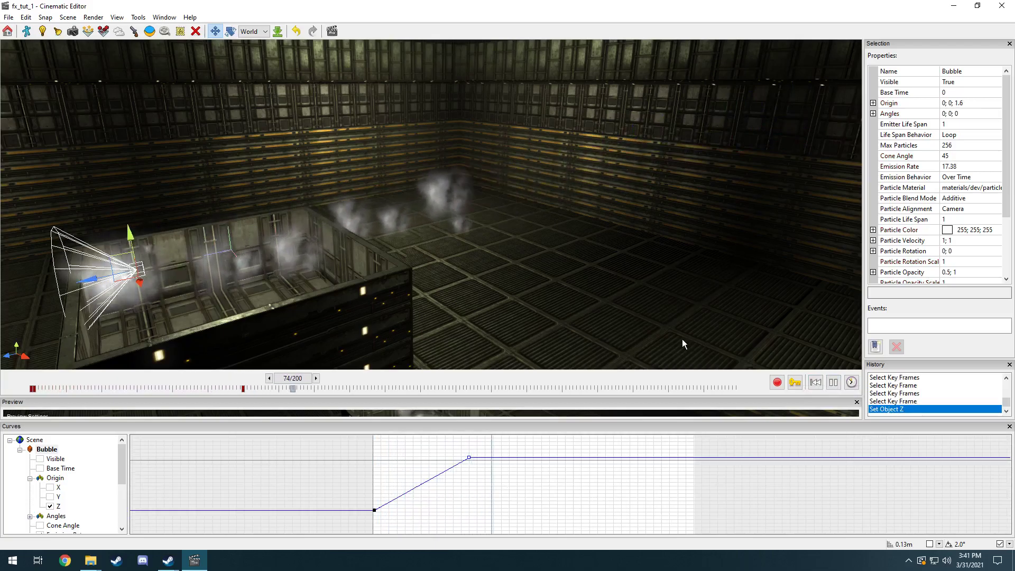
left_click(817, 386)
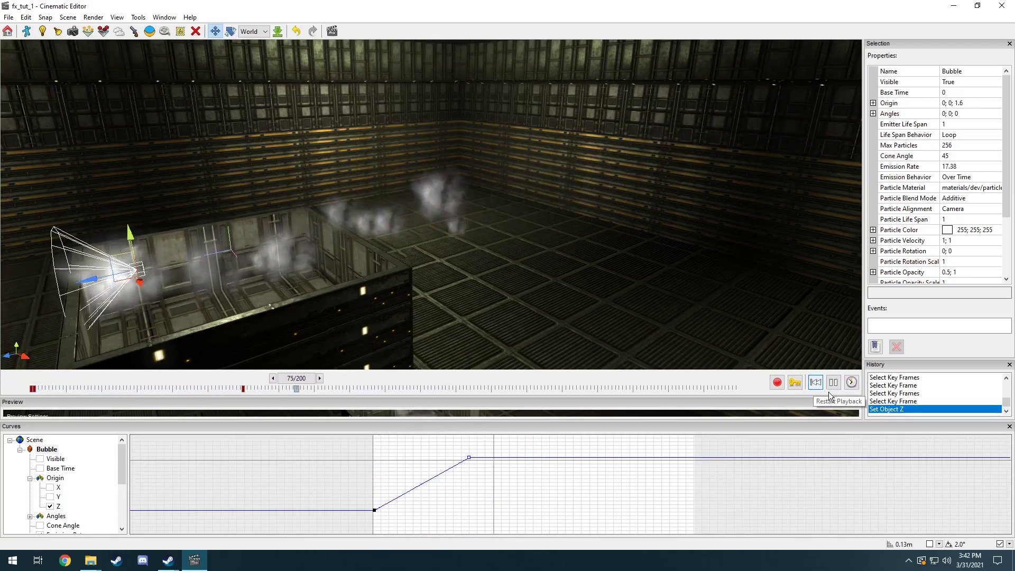
left_click(833, 387)
Step: Set the first Origin Z key frame back to KB Spline and replay the movement from the start
right_click(376, 517)
left_click(417, 515)
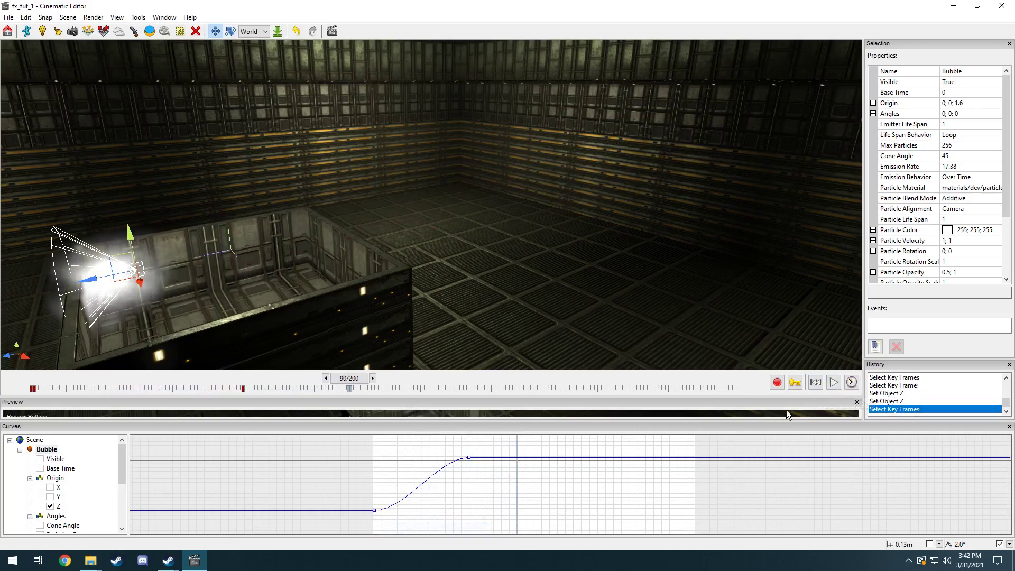
left_click(815, 382)
left_click(833, 382)
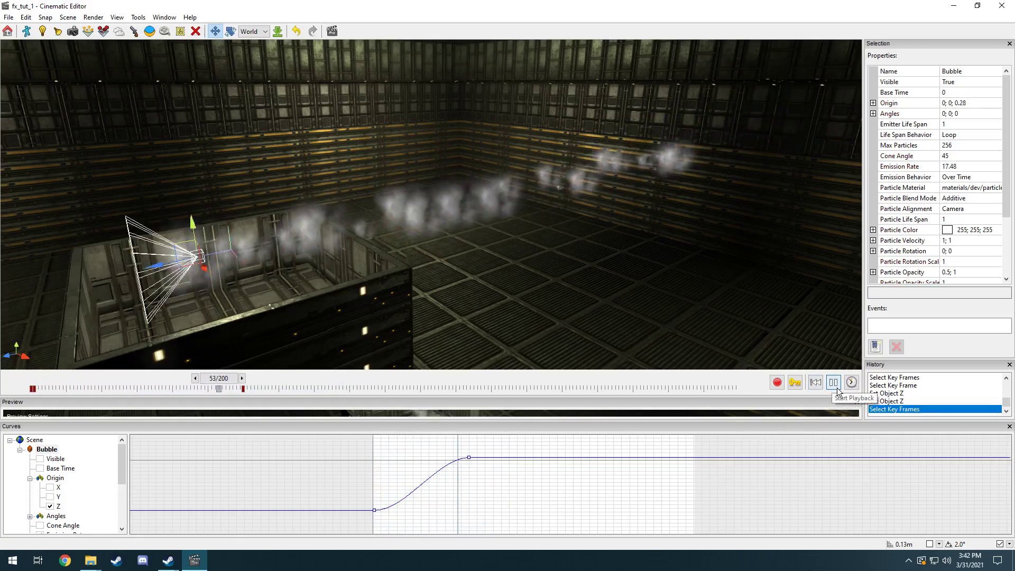
left_click(834, 382)
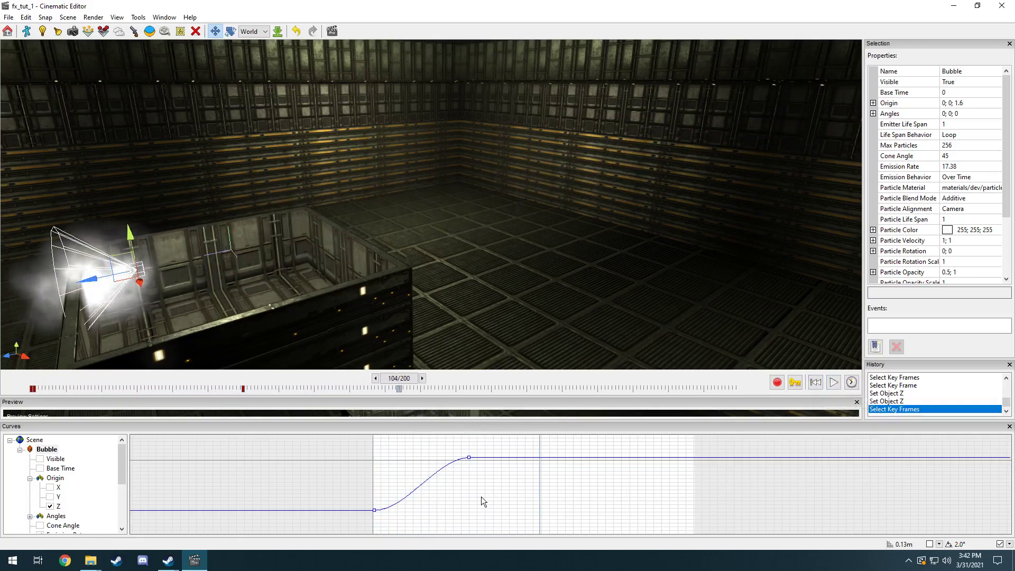
Step: Switch the first Origin Z key frame to linear interpolation again and examine the curve's shape
scroll(481, 496, "down", 1)
right_click(467, 509)
left_click(498, 507)
scroll(512, 506, "down", 1)
scroll(513, 505, "up", 4)
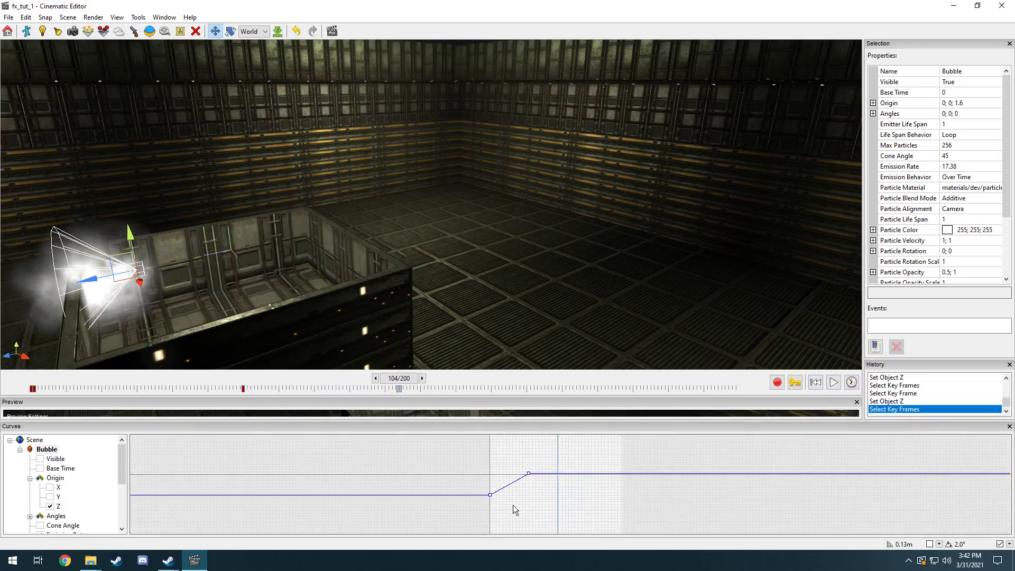
scroll(501, 508, "down", 2)
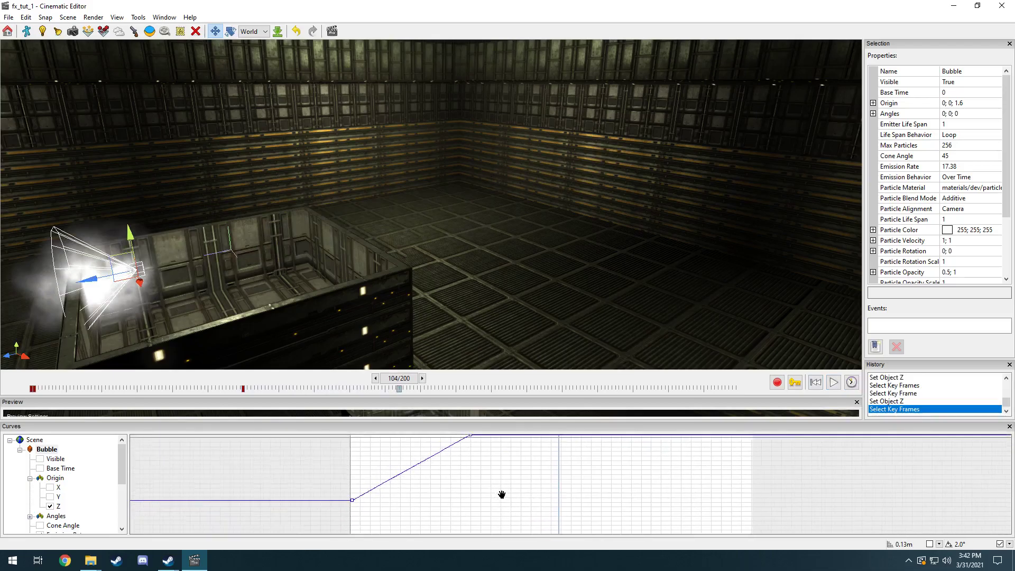
Step: Restore KB Spline interpolation on the first Origin Z key frame and deselect it
left_click(405, 500)
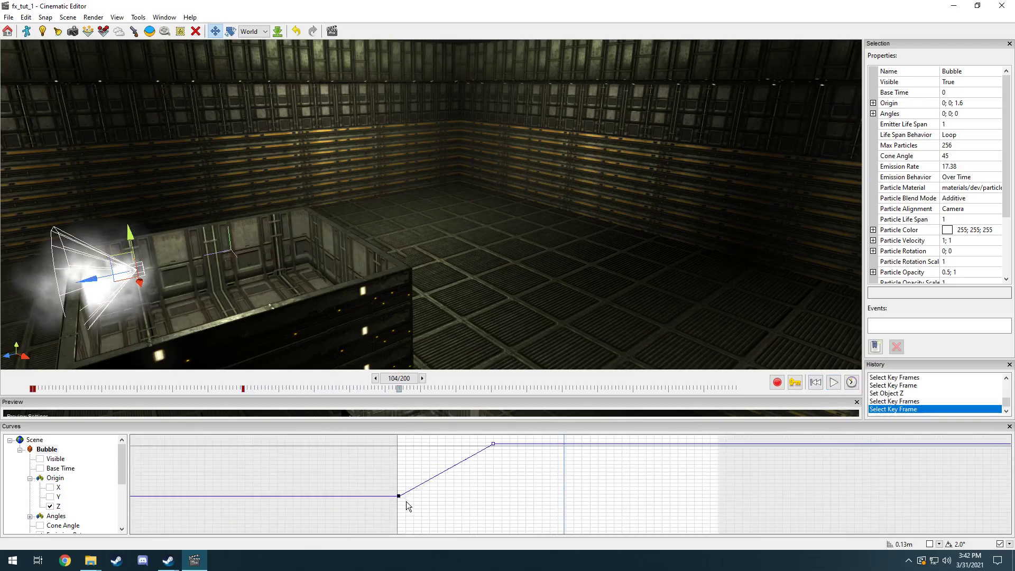
right_click(404, 500)
left_click(432, 514)
left_click(493, 458)
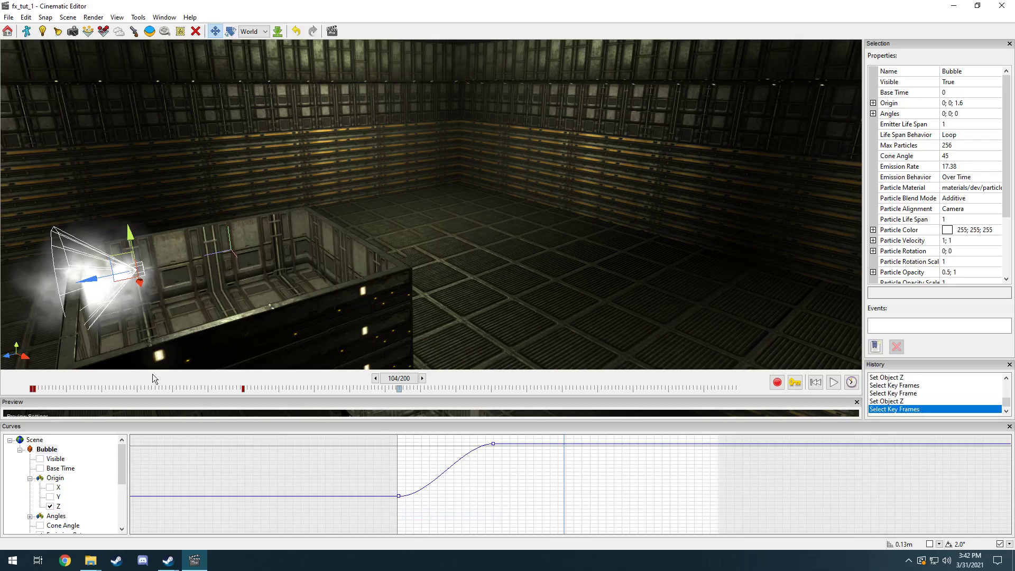
Step: Restart playback, watch the emitter follow the smooth Origin Z curve and pause
left_click(816, 383)
left_click(834, 382)
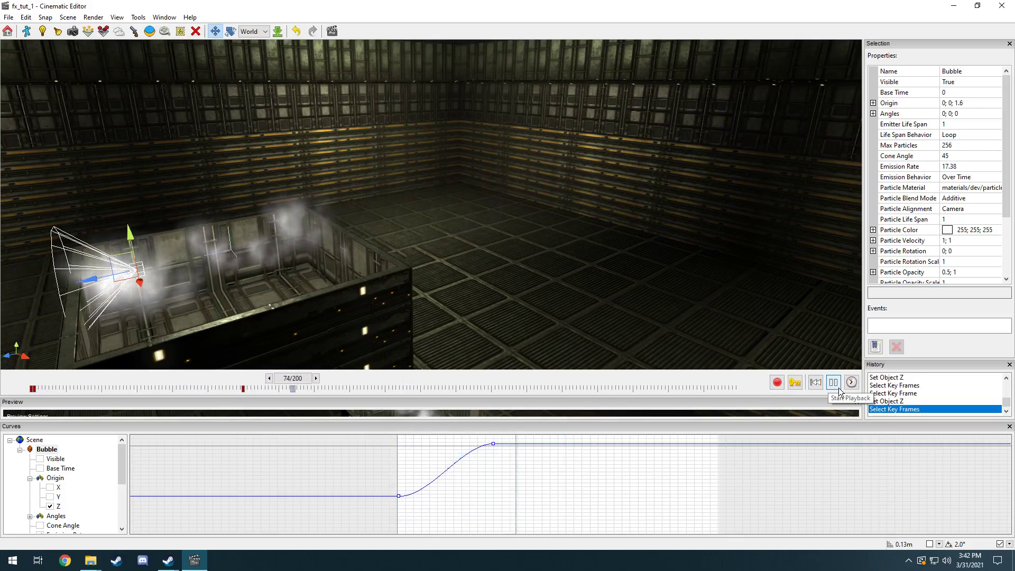
left_click(836, 388)
Step: Add three key frames along the upper part of the Origin Z curve's rising section
scroll(460, 502, "up", 1)
middle_click_drag(460, 502, 472, 502)
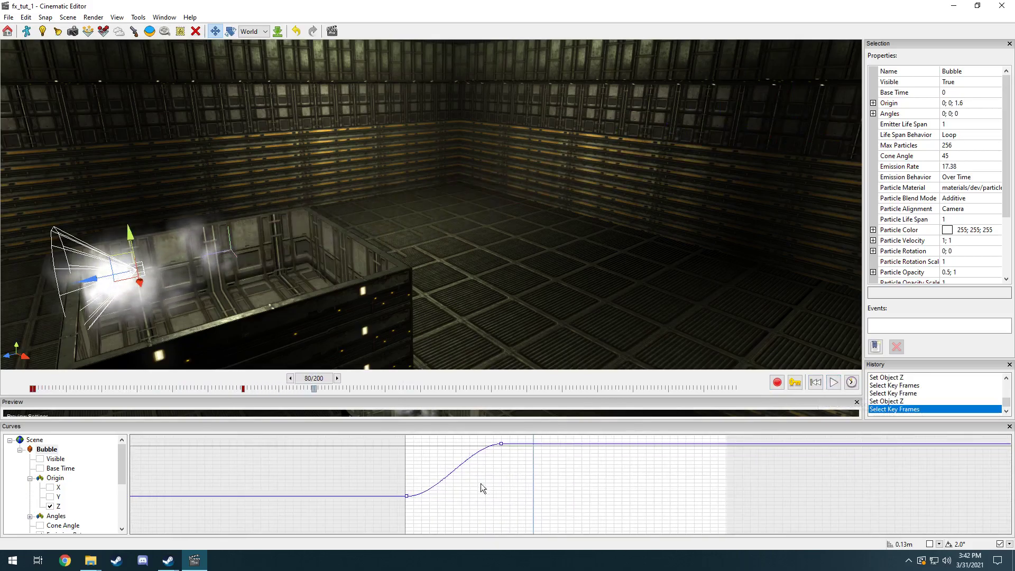
left_click(461, 466)
left_click(478, 460)
left_click(489, 453)
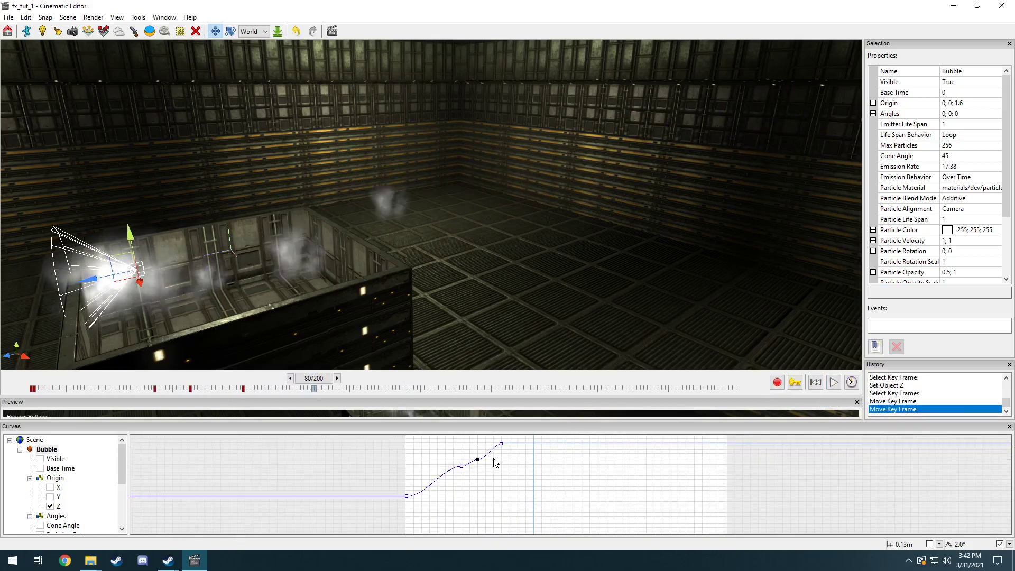
left_click(499, 486)
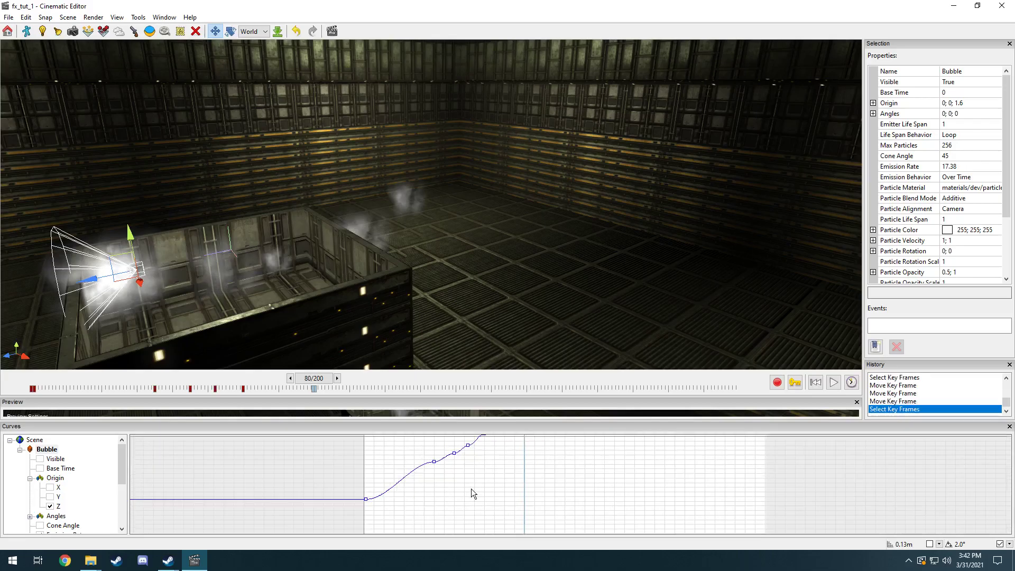
Step: Enlarge the curve editor area and inspect the wavy section between the added key frames
scroll(484, 474, "up", 2)
middle_click_drag(474, 476, 486, 510)
scroll(485, 510, "up", 1)
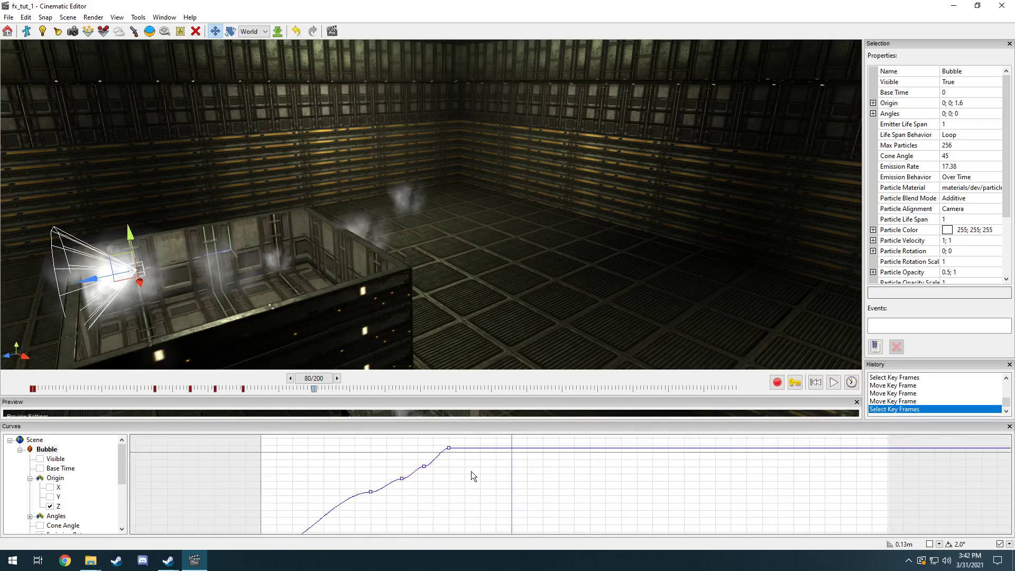
left_click_drag(467, 420, 474, 396)
middle_click_drag(459, 494, 464, 485)
scroll(467, 472, "down", 1)
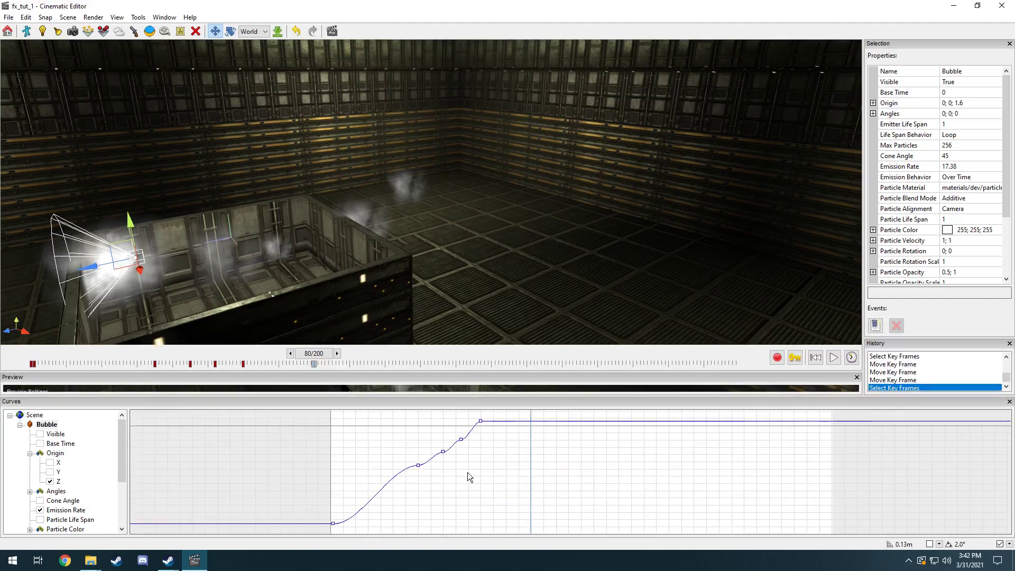
Step: Play the emitter's movement along the wavy Origin Z curve, replay it once and pause
left_click(816, 358)
left_click(840, 363)
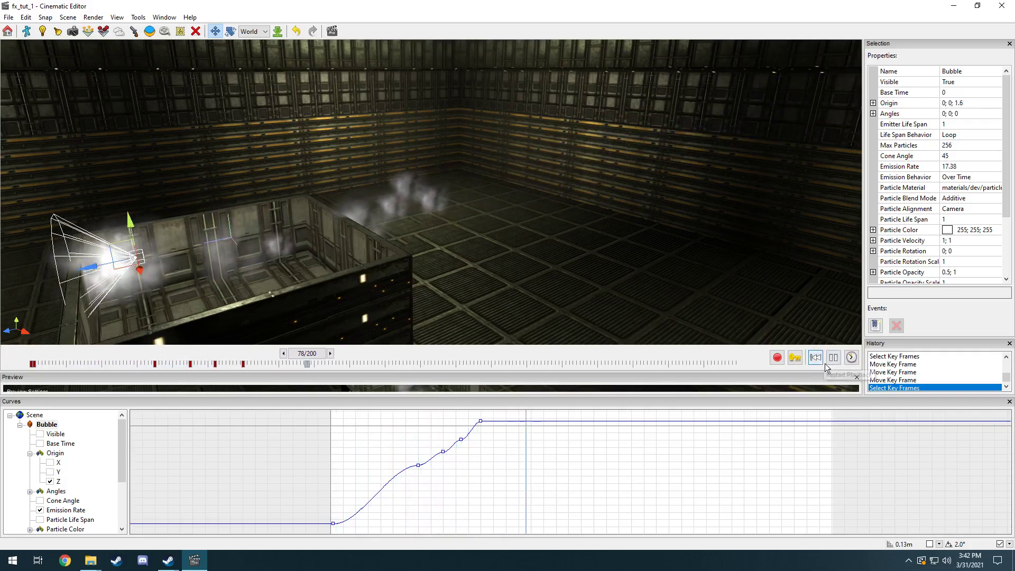
left_click(822, 361)
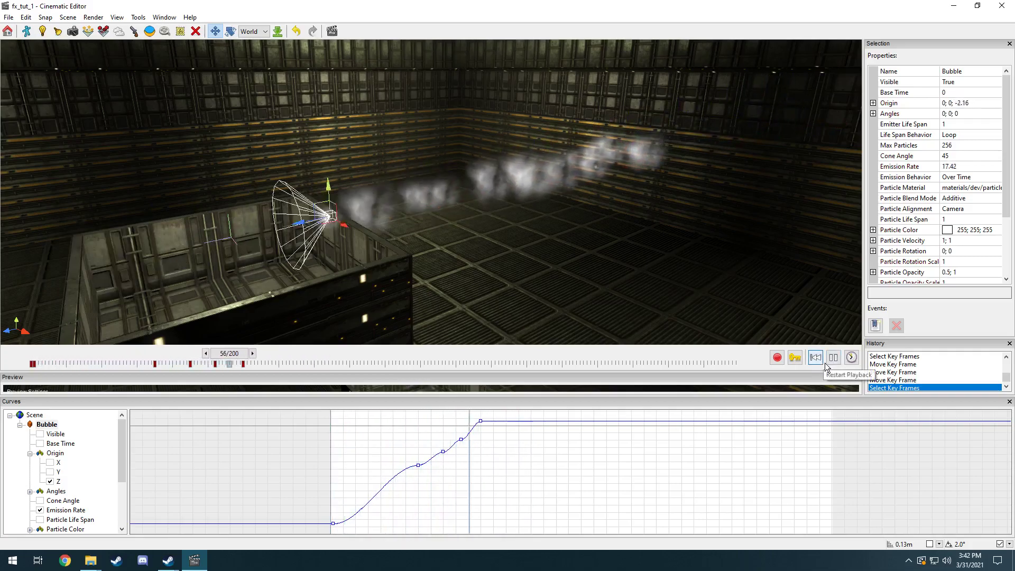
left_click(834, 358)
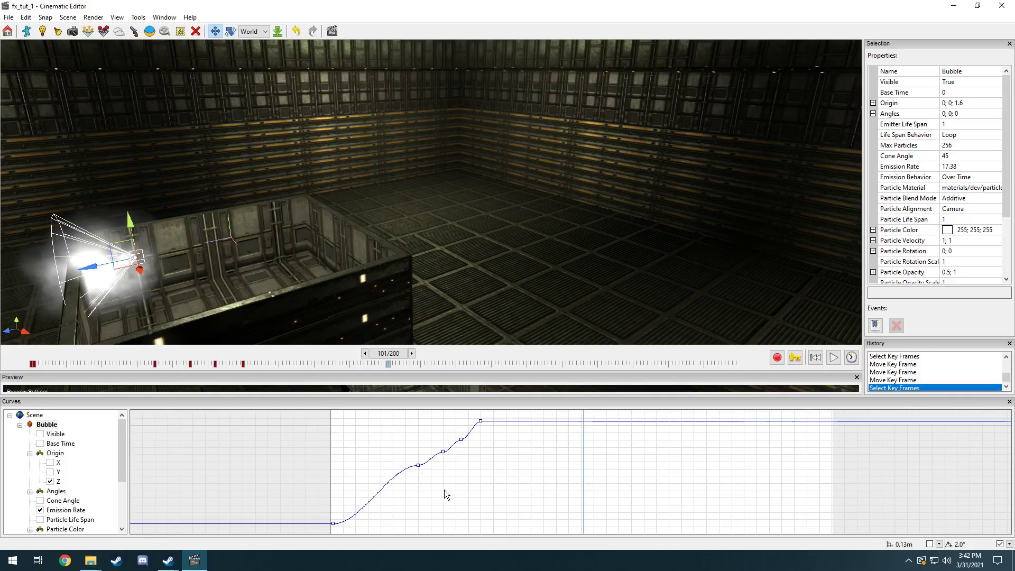
Step: Move the first Origin Z key frame onto the start of the timeline at frame 0
left_click(443, 452)
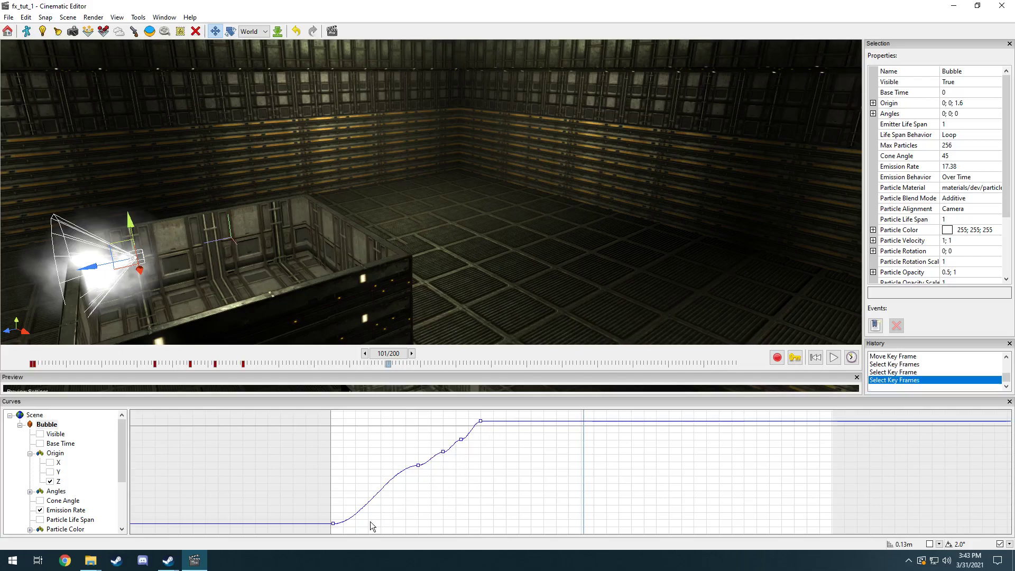
left_click(333, 524)
left_click(333, 524)
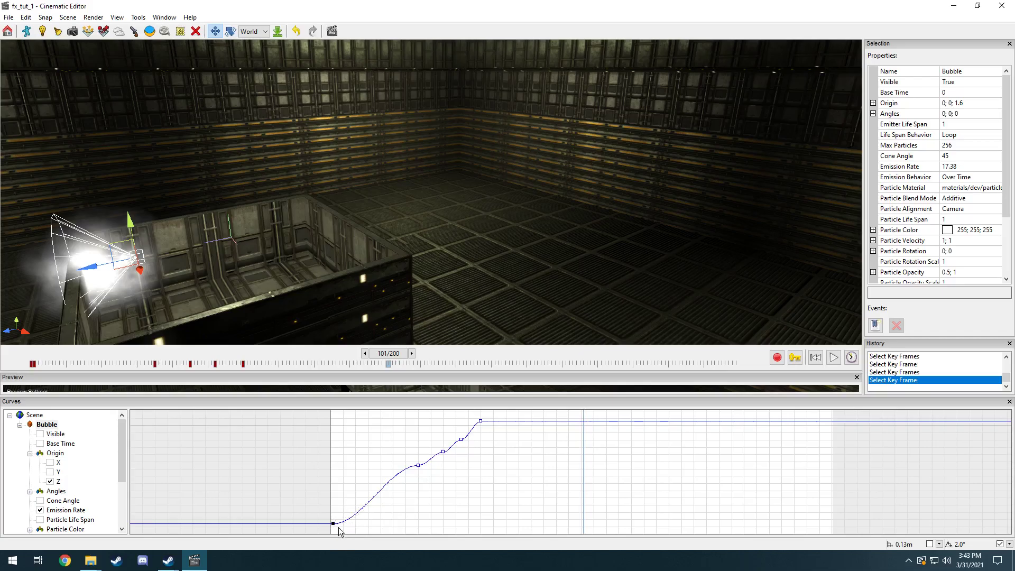
left_click_drag(339, 528, 337, 529)
left_click(373, 530)
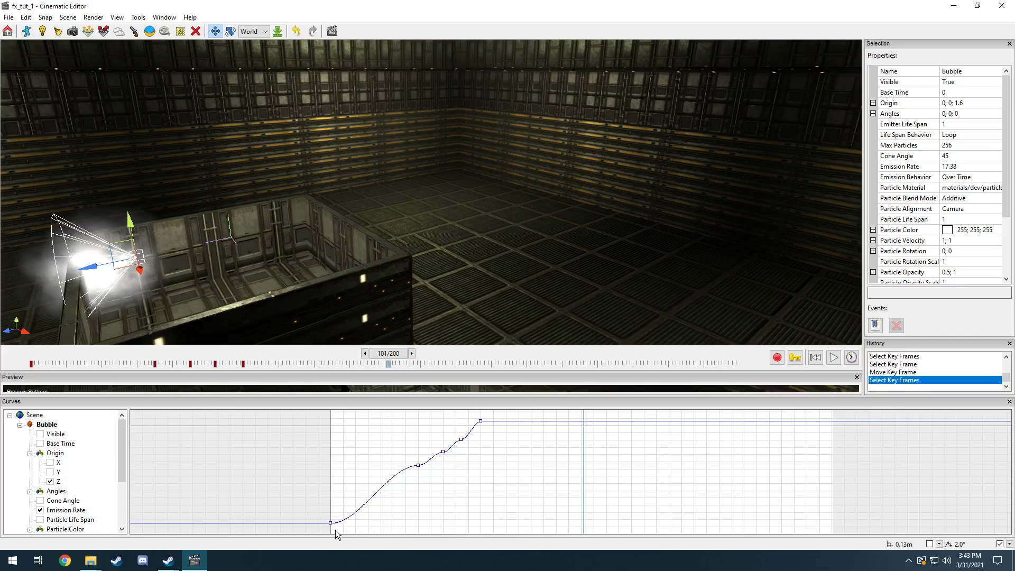
Step: Set the first four Origin Z key frames to linear interpolation, from frame 0 up through the rising section
right_click(333, 523)
left_click(355, 540)
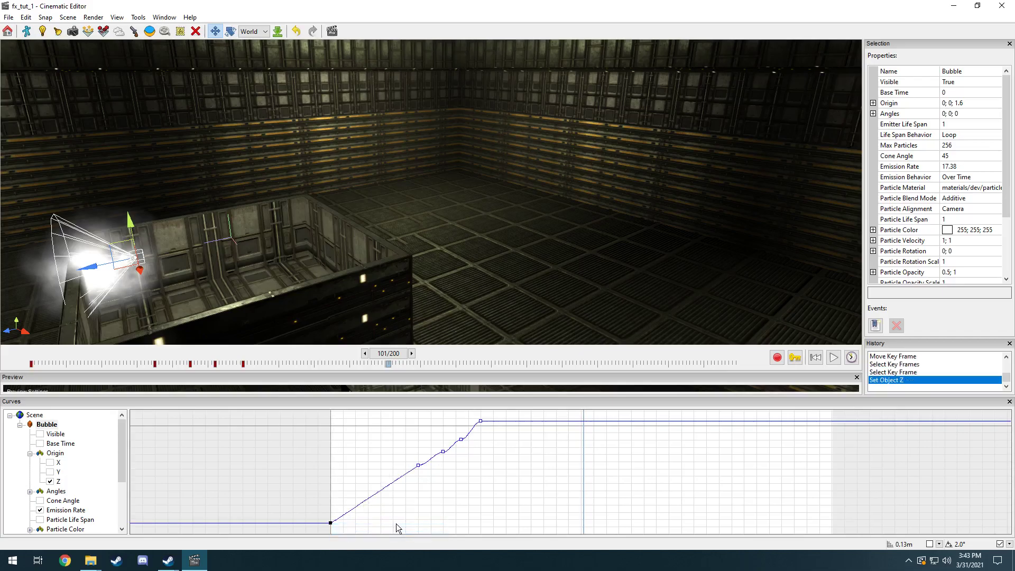
left_click(419, 465)
right_click(418, 465)
left_click(450, 469)
left_click(443, 452)
right_click(443, 452)
left_click(473, 458)
left_click(461, 440)
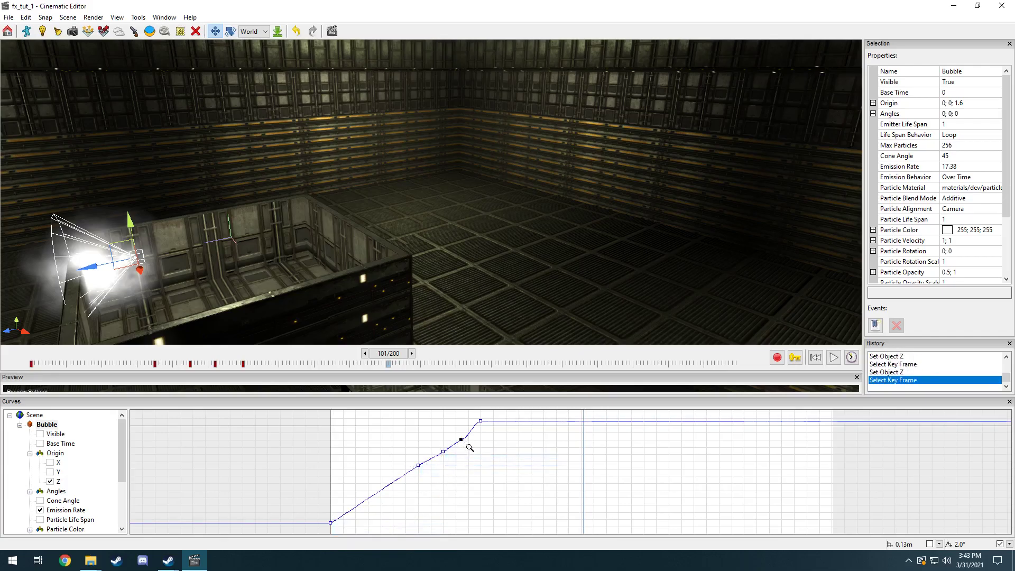
scroll(470, 447, "up", 1)
right_click(433, 431)
left_click(456, 439)
scroll(448, 463, "down", 2)
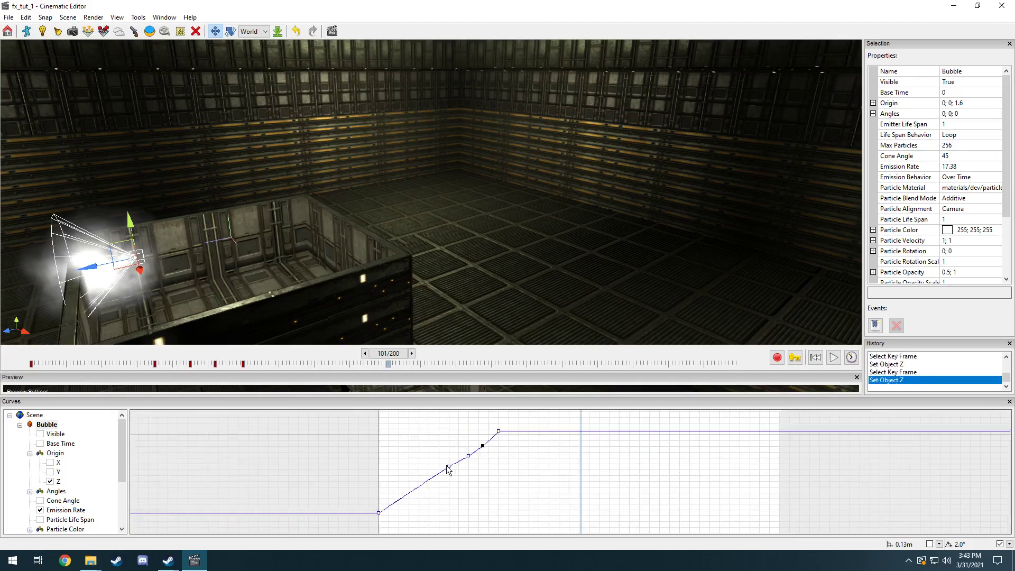
Step: Raise the fourth Origin Z key frame to about the zero line and lift the third one slightly
left_click_drag(489, 450, 486, 440)
scroll(480, 449, "up", 2)
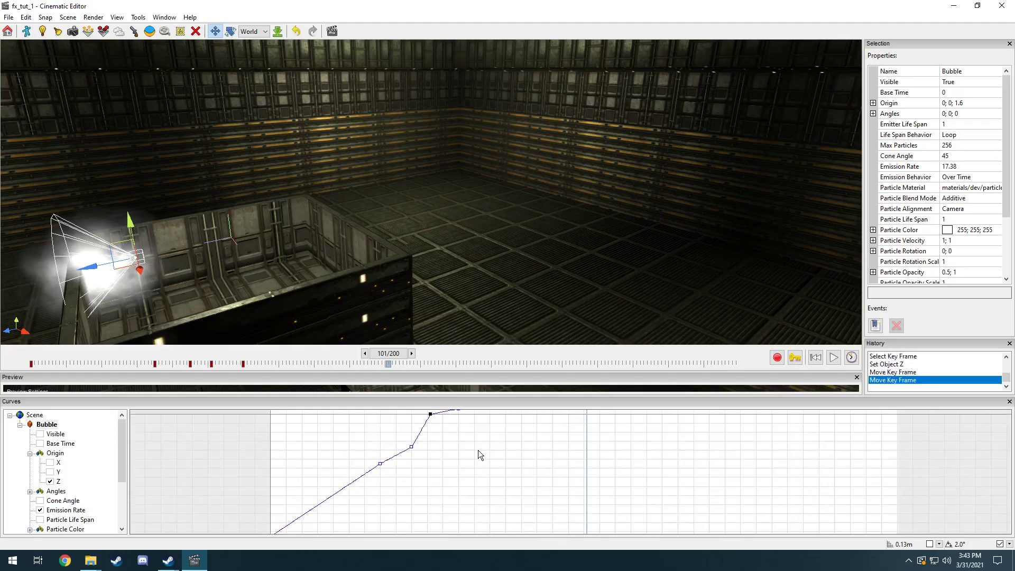
middle_click_drag(478, 449, 493, 474)
left_click_drag(435, 471, 434, 454)
Step: Add an Origin Z key frame between the second and third, set it to linear interpolation and nudge it upward
left_click(404, 488)
right_click(422, 475)
left_click(439, 482)
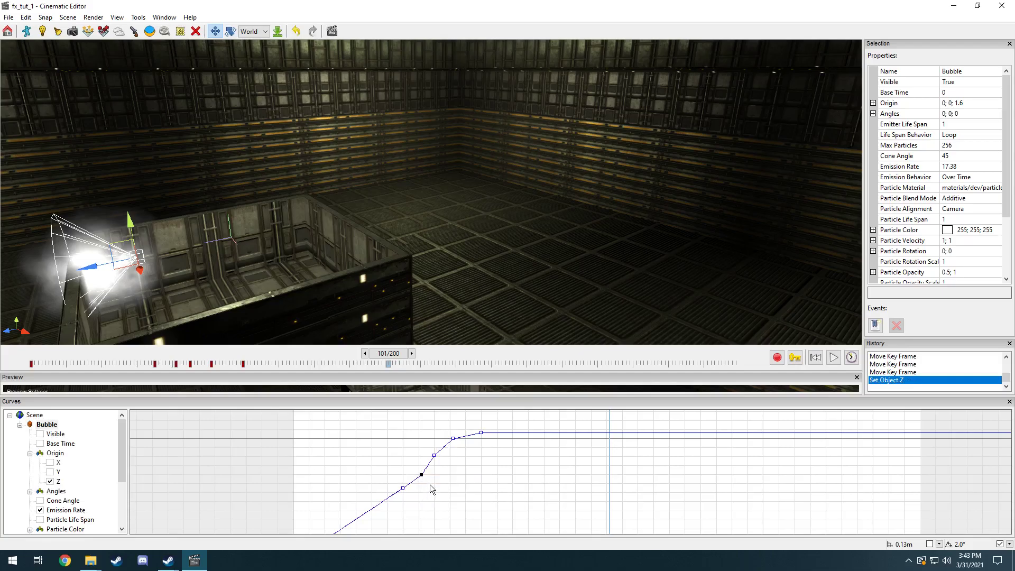
left_click_drag(429, 485, 429, 478)
left_click(436, 487)
scroll(433, 506, "down", 1)
middle_click_drag(458, 495, 462, 490)
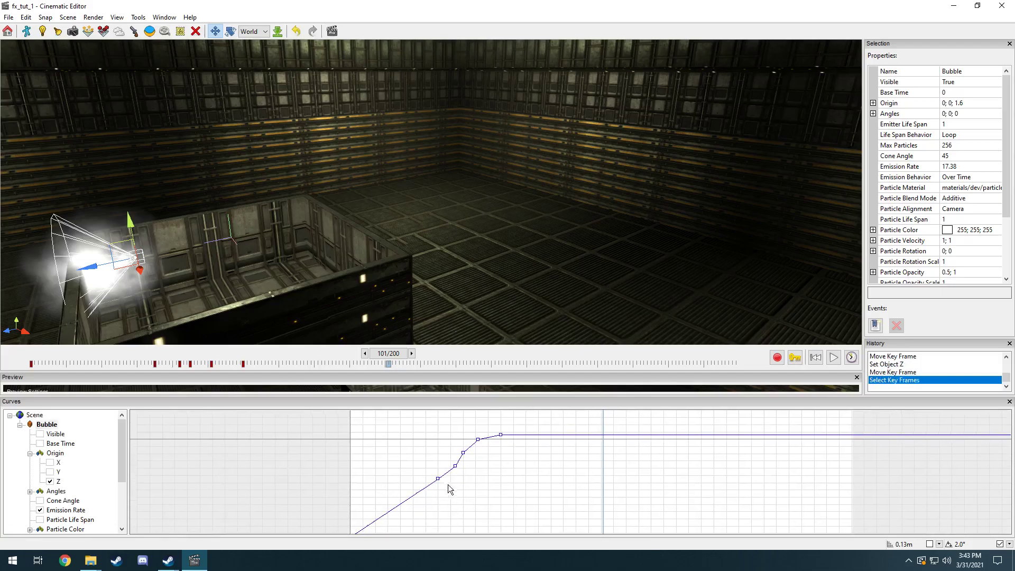
Step: Add a key frame just after the second Origin Z key frame, placed slightly lower to form a dip with straight segments
left_click_drag(443, 482, 443, 483)
left_click_drag(443, 483, 455, 487)
right_click(449, 483)
left_click(468, 490)
Step: Check the interpolation settings of the two key frames following the dip in the Origin Z curve
left_click(455, 466)
right_click(456, 466)
left_click(467, 461)
right_click(463, 452)
left_click(487, 525)
middle_click_drag(473, 522, 480, 488)
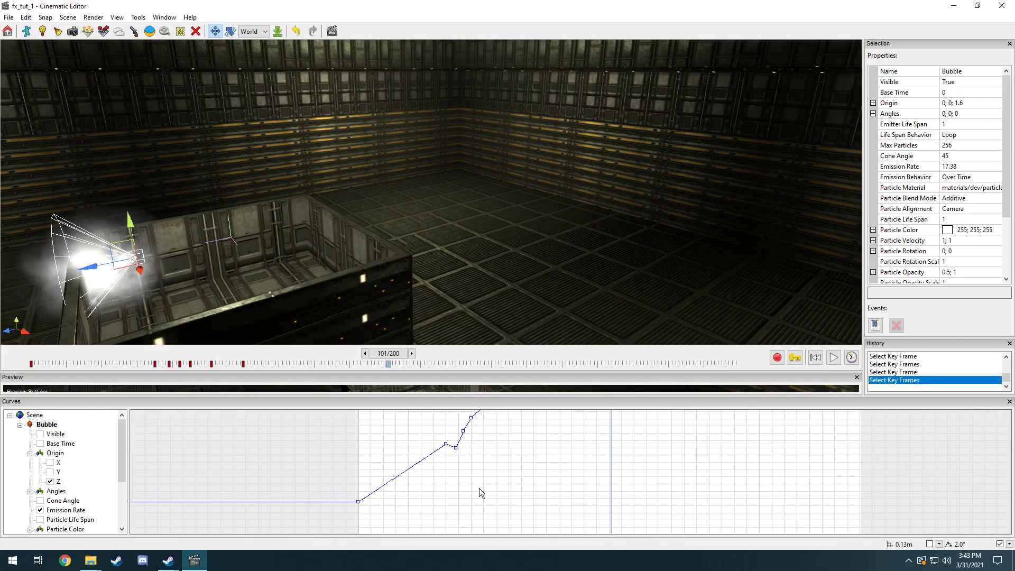
Step: Move the second Origin Z key frame below the following one to remove the dip, and add a lower linear key frame before it
left_click_drag(454, 449, 476, 469)
scroll(470, 481, "down", 1)
left_click(489, 478)
right_click(466, 480)
left_click(479, 481)
Step: Add another linear Origin Z key frame slightly earlier and lower, continuing the steep ramp downward
mouse_move(465, 480)
left_mouse_down()
mouse_move(454, 486)
mouse_move(469, 499)
left_mouse_up()
right_click(458, 490)
left_click(471, 496)
left_click(496, 499)
Step: Add a linear Origin Z key frame at the foot of the ramp, placed slightly below the curve's starting value
middle_click_drag(496, 499, 495, 486)
left_click_drag(450, 480, 460, 501)
left_click(479, 500)
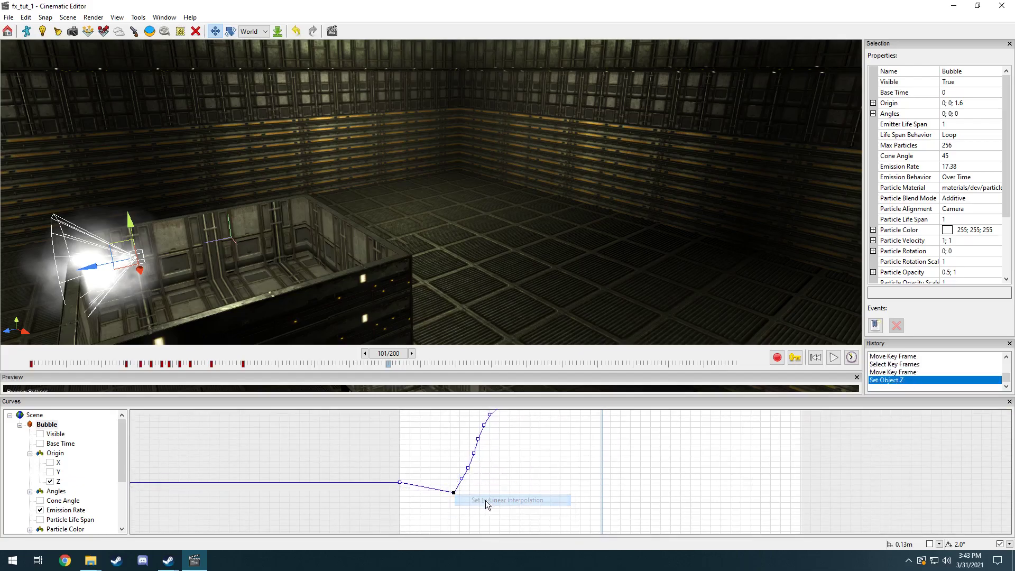
Step: Check the interpolation settings of the key frames along the middle of the Origin Z ramp
left_click(472, 461)
right_click(471, 461)
left_click(496, 458)
left_click(476, 447)
right_click(477, 450)
left_click(526, 450)
left_click(471, 461)
right_click(471, 463)
left_click(486, 460)
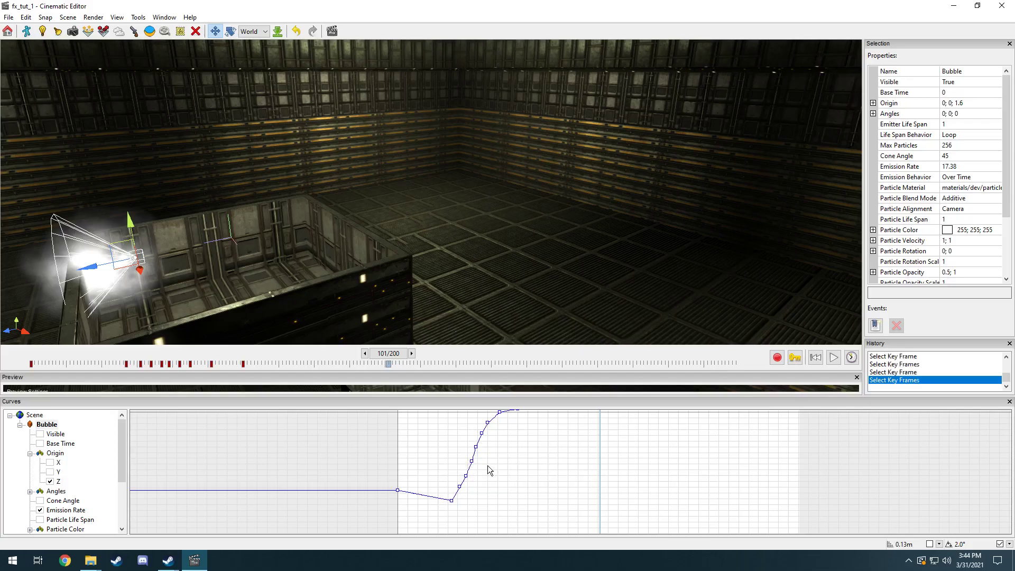
scroll(483, 465, "up", 4)
middle_click_drag(398, 459, 436, 462)
scroll(488, 494, "down", 4)
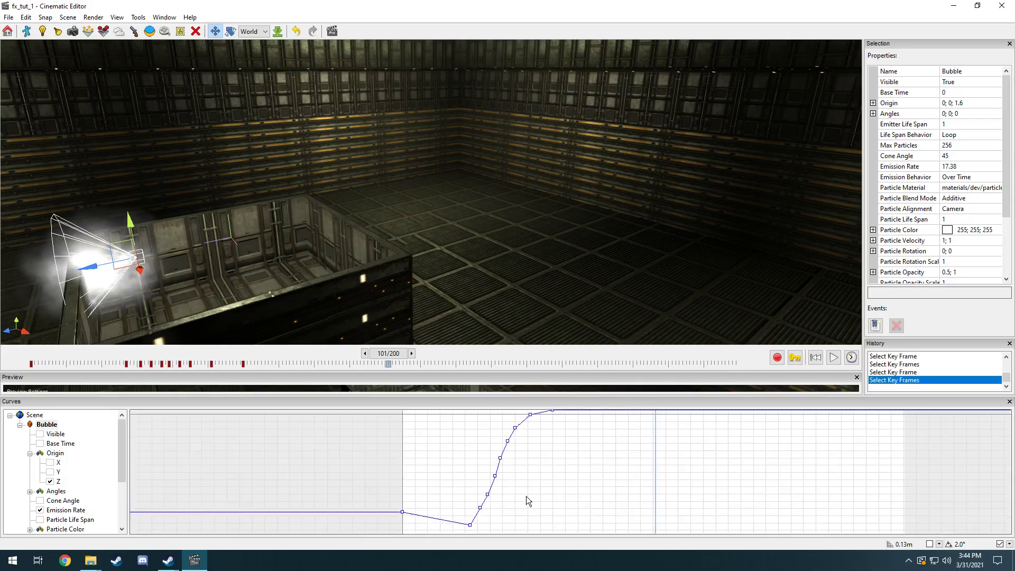
middle_click_drag(497, 495, 566, 487)
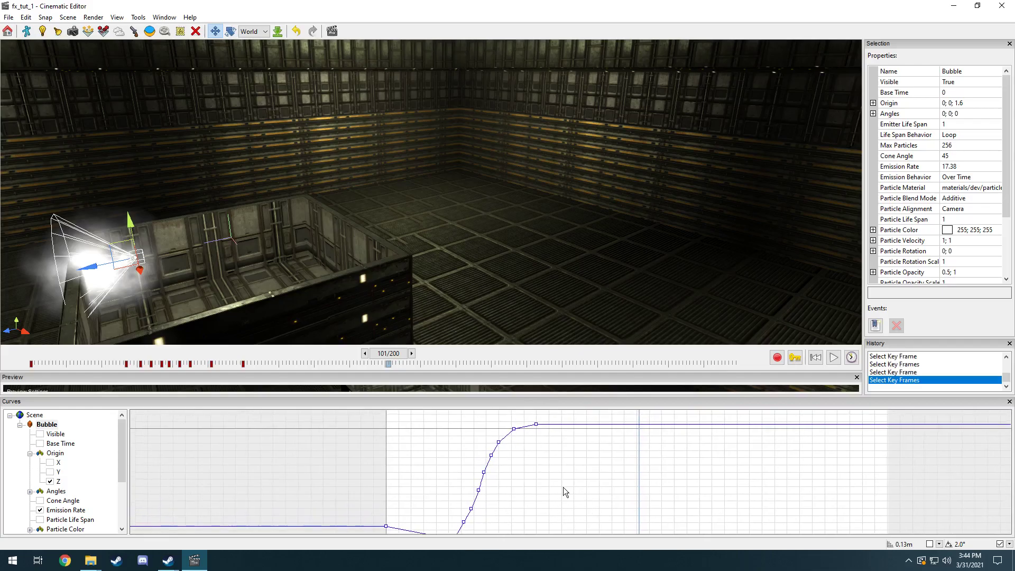
scroll(566, 488, "down", 2)
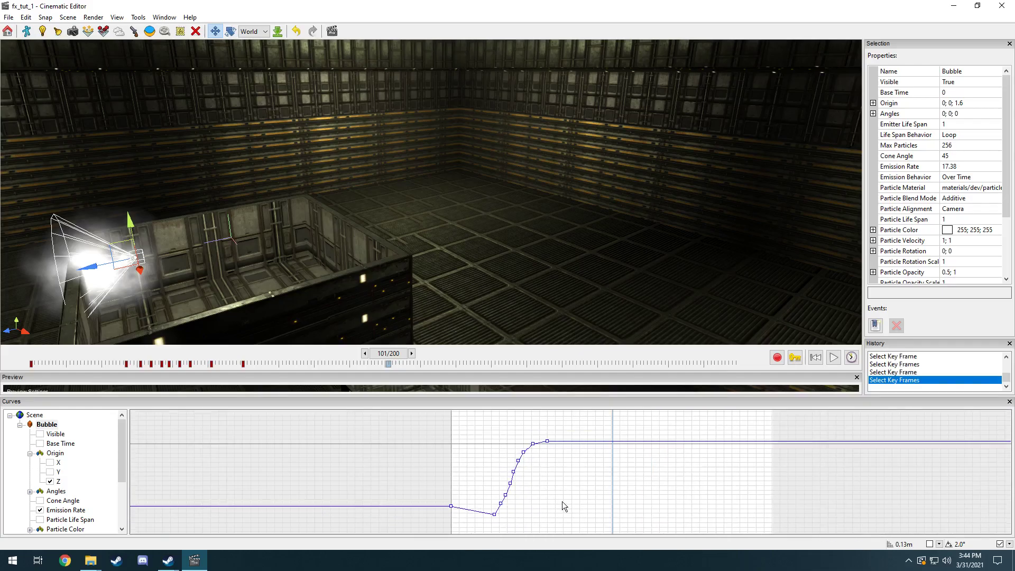
scroll(554, 481, "up", 2)
scroll(554, 480, "down", 1)
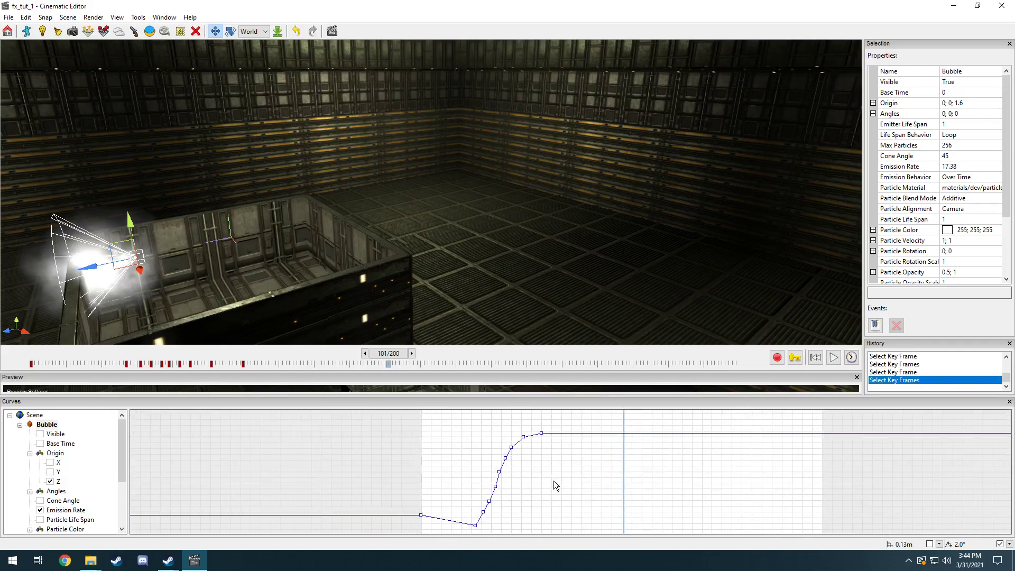
scroll(553, 481, "up", 3)
middle_click_drag(514, 457, 515, 470)
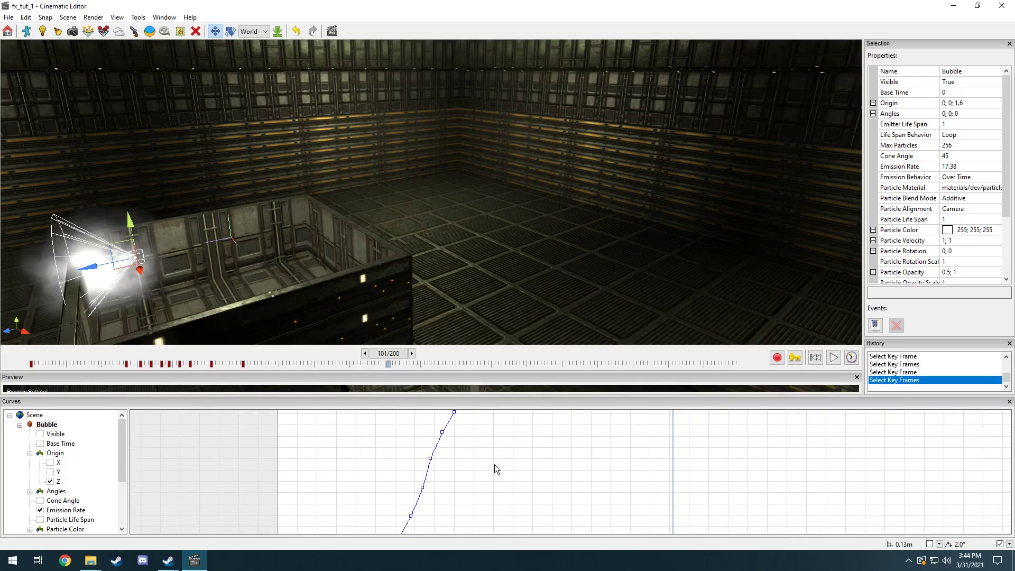
scroll(516, 498, "down", 3)
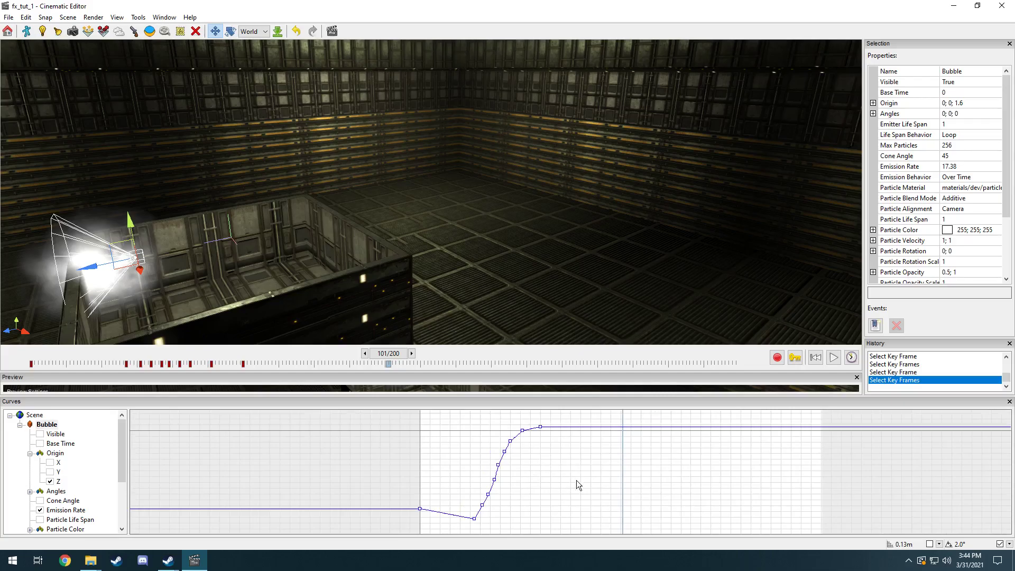
mouse_move(524, 476)
middle_mouse_down()
mouse_move(501, 476)
mouse_move(553, 475)
mouse_move(512, 478)
middle_mouse_up()
scroll(553, 475, "down", 1)
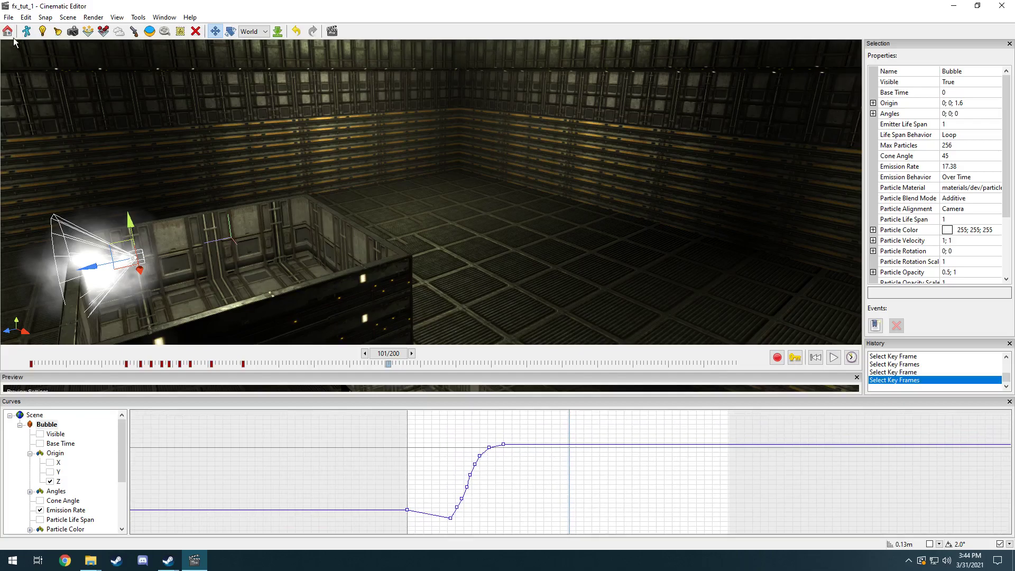
Step: Save the fx_tut_1 cinematic and close the editor
left_click(9, 17)
left_click(32, 53)
left_click(1002, 6)
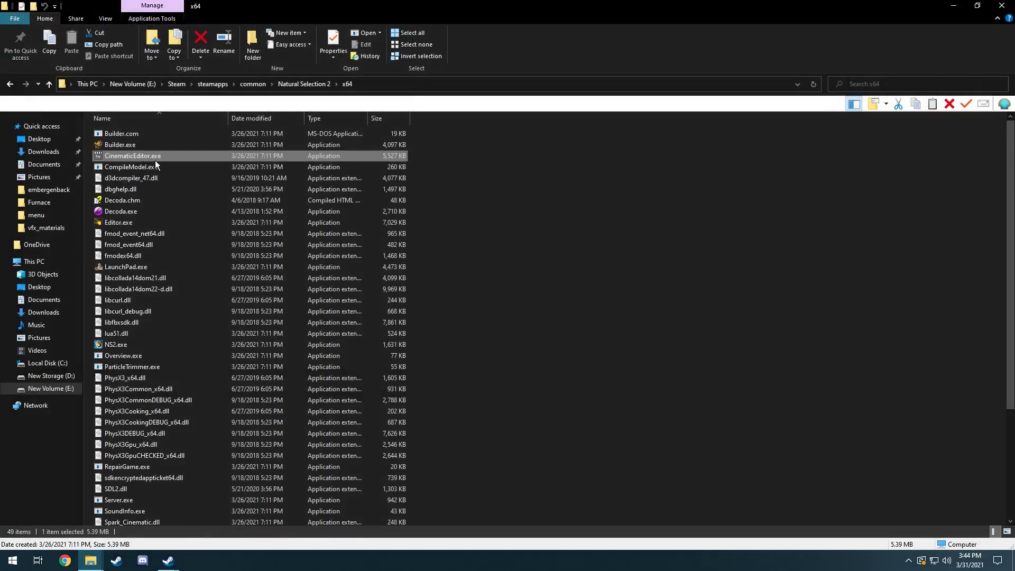
Step: Relaunch CinematicEditor.exe from the x64 folder and reopen the recent fx_tut_1.cinematic file
double_click(170, 157)
left_click(9, 17)
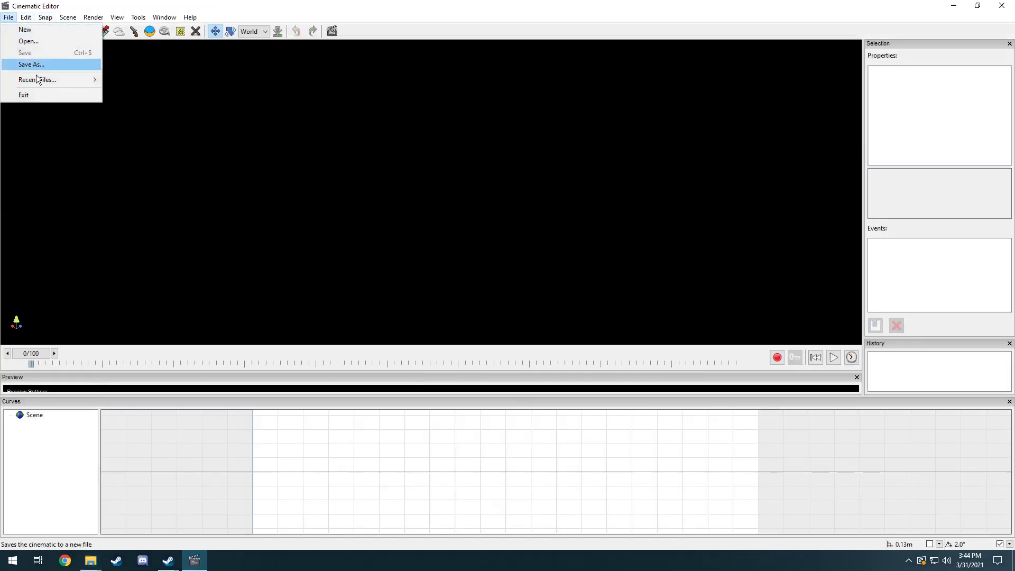
mouse_move(49, 83)
left_click(203, 84)
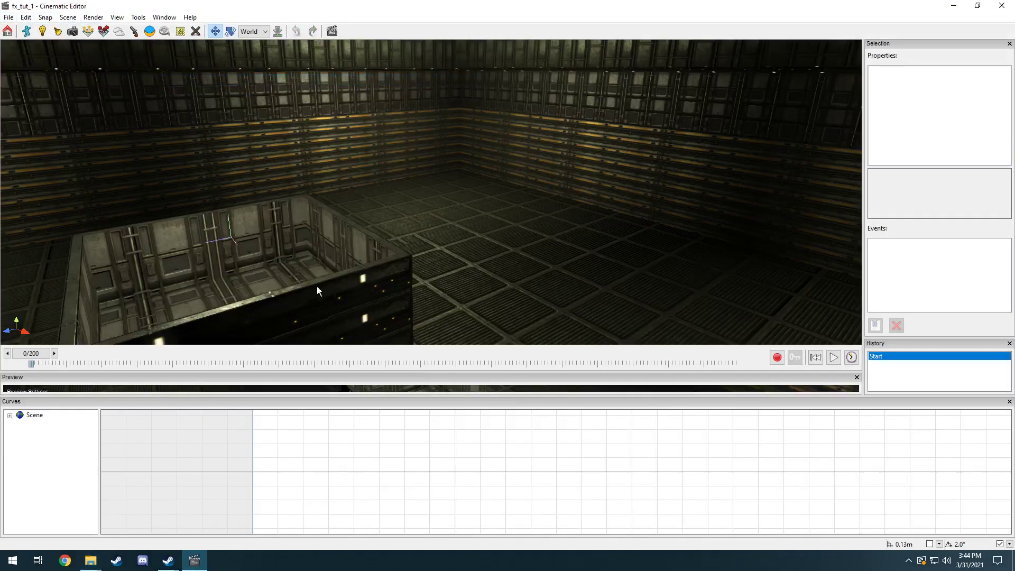
Step: Select the Bubble emitter, display its Origin Z curve, and enlarge the curve tree and the property list
double_click(21, 415)
left_click(53, 425)
left_click(20, 425)
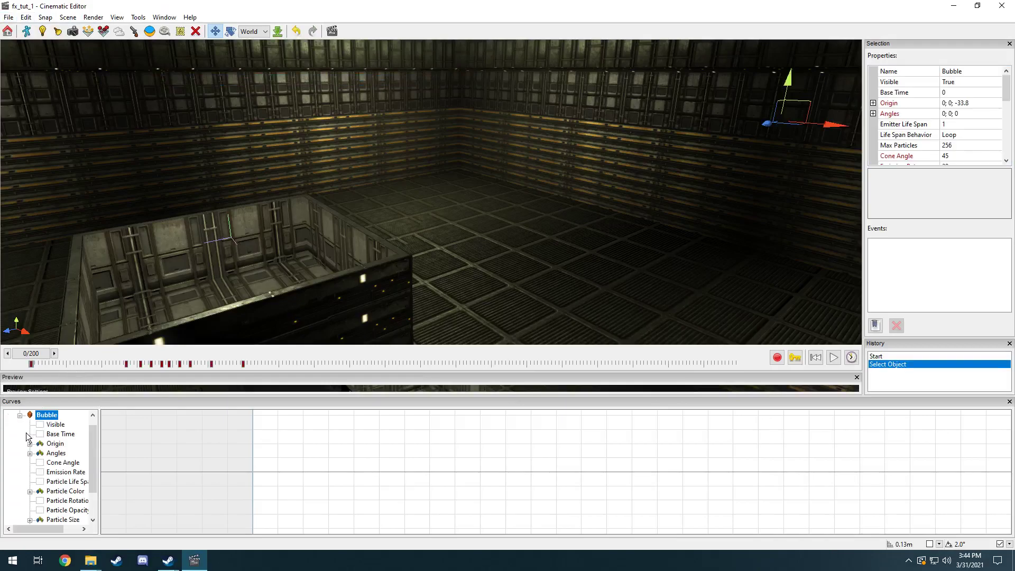
left_click_drag(104, 453, 125, 456)
scroll(125, 466, "down", 1)
scroll(127, 449, "up", 1)
left_click(30, 453)
left_click(58, 482)
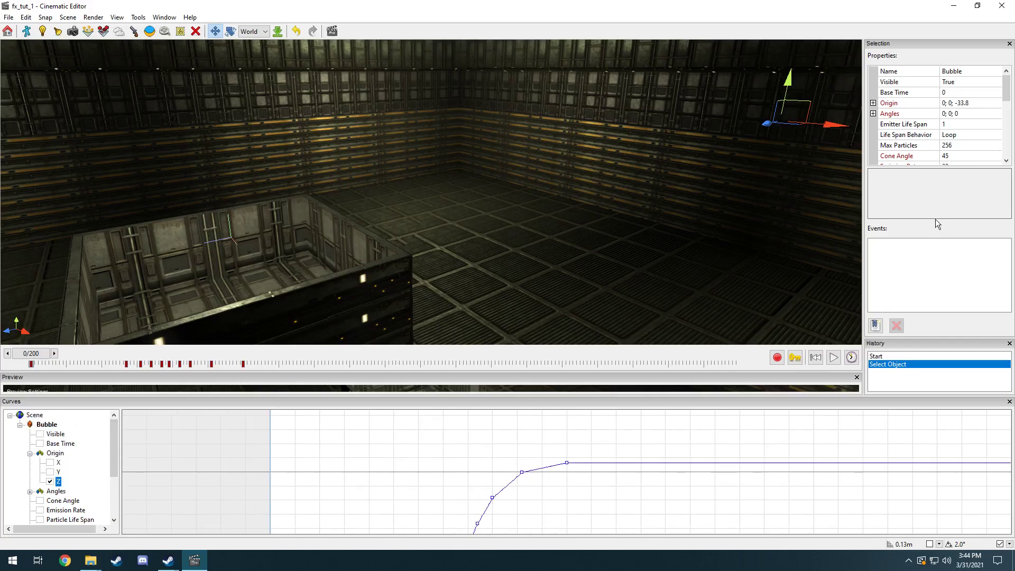
left_click_drag(945, 173, 943, 212)
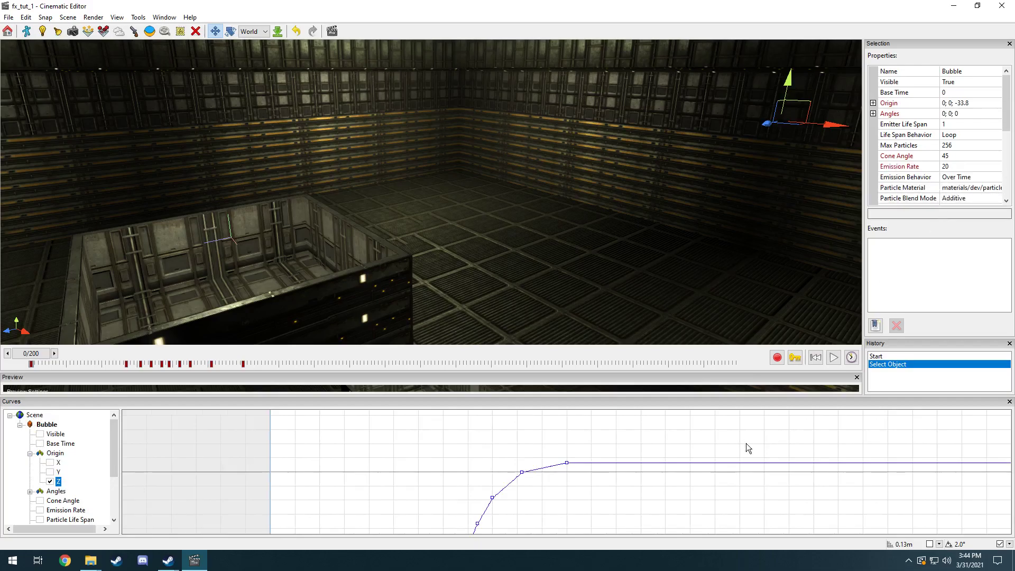
Step: Examine the whole Origin Z curve with the time at frame 35, and play back the bubble's motion
scroll(589, 509, "down", 2)
middle_click_drag(590, 509, 521, 468)
scroll(532, 474, "up", 1)
scroll(531, 474, "down", 2)
left_click_drag(343, 453, 426, 469)
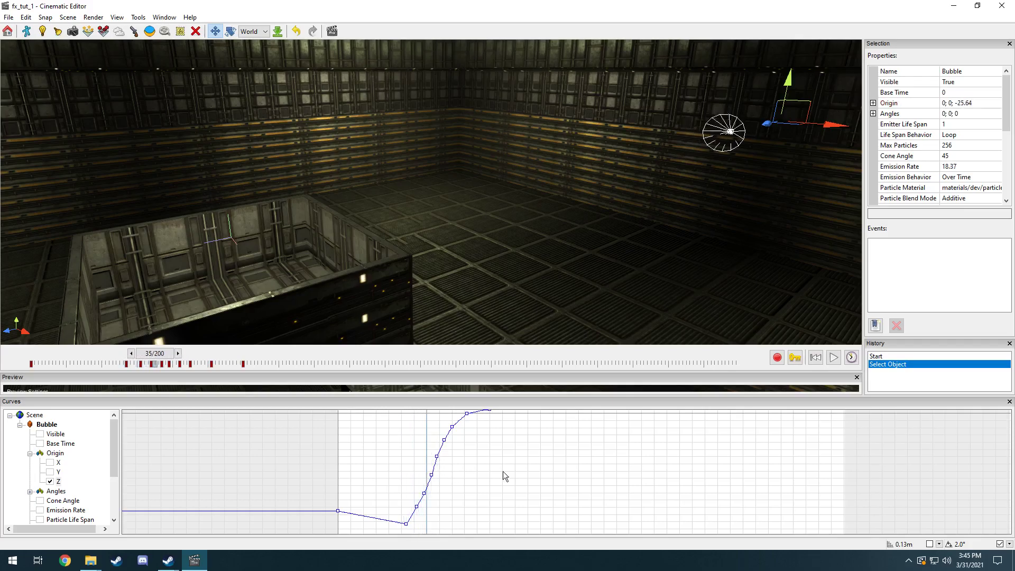
scroll(509, 472, "down", 1)
middle_click_drag(499, 453, 500, 455)
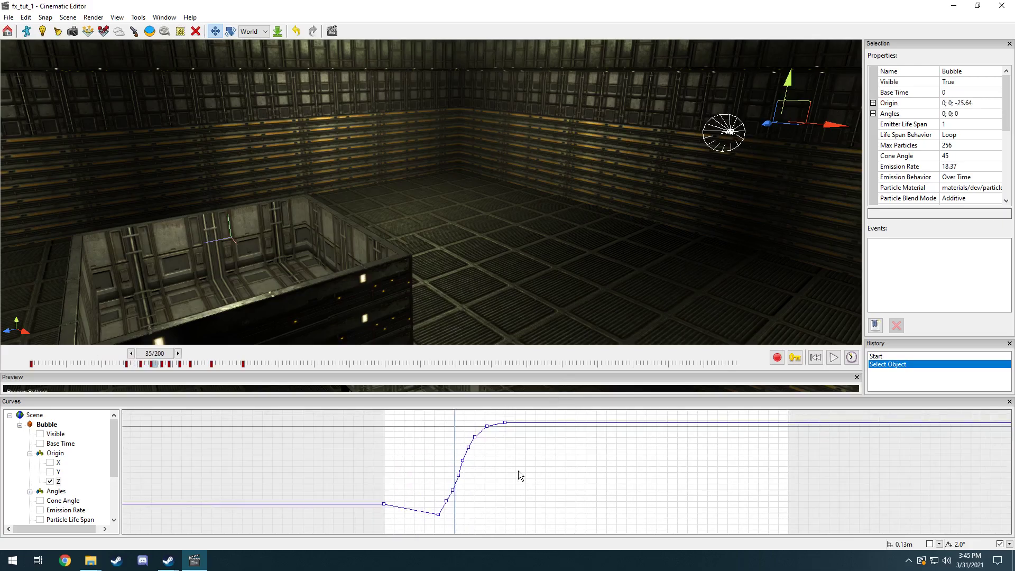
scroll(544, 464, "down", 1)
scroll(544, 464, "up", 1)
middle_click_drag(522, 470, 497, 474)
scroll(514, 447, "down", 1)
scroll(475, 486, "up", 1)
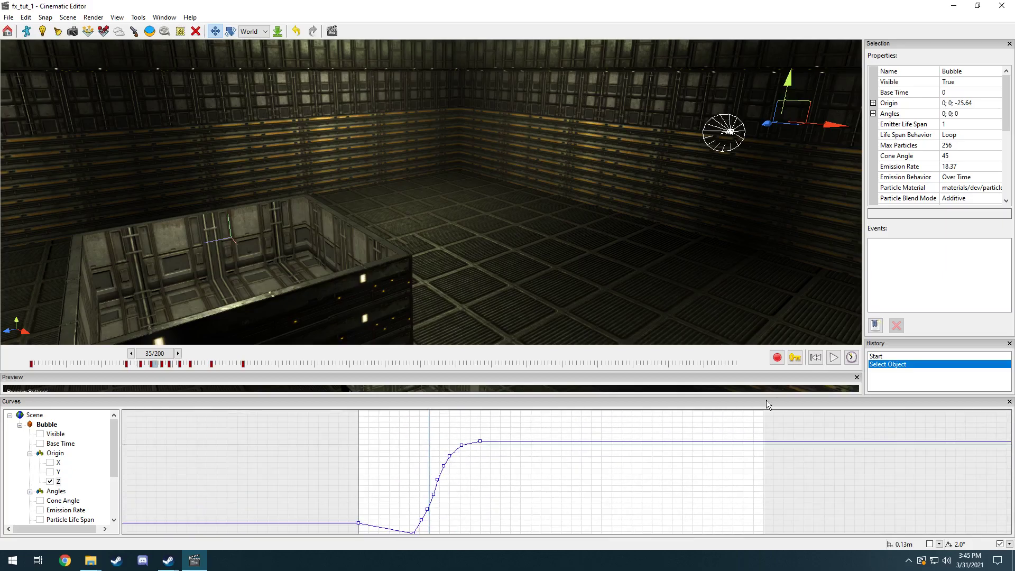
left_click(836, 359)
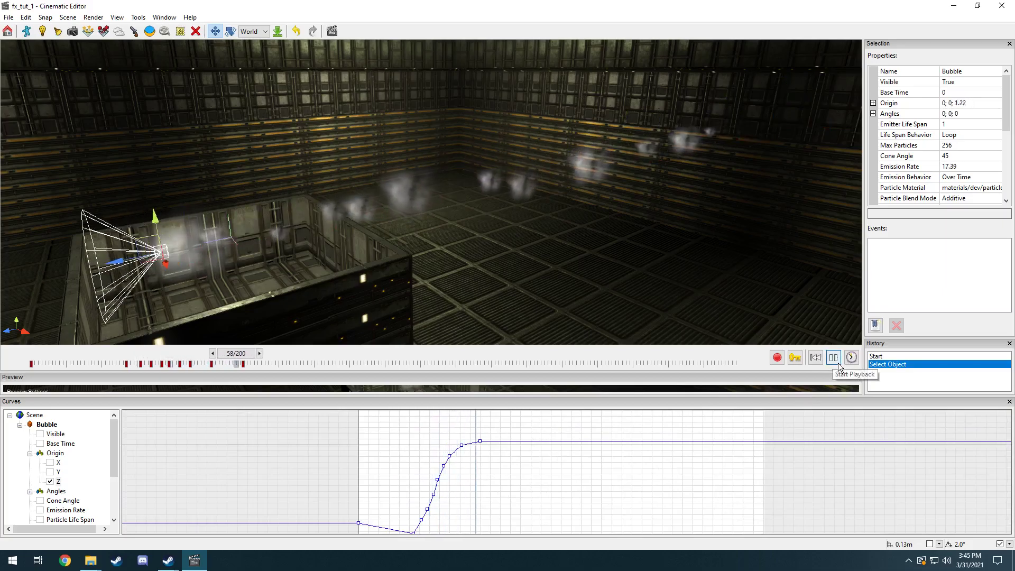
Step: Spread the upper Origin Z key frames out to about frame 77 and set the curve's shoulder key to linear interpolation
left_click_drag(531, 421, 463, 470)
left_click(487, 471)
left_click(474, 453)
key("Delete")
key("Delete")
left_click(470, 479)
left_click(466, 484)
right_click(481, 463)
left_click(484, 471)
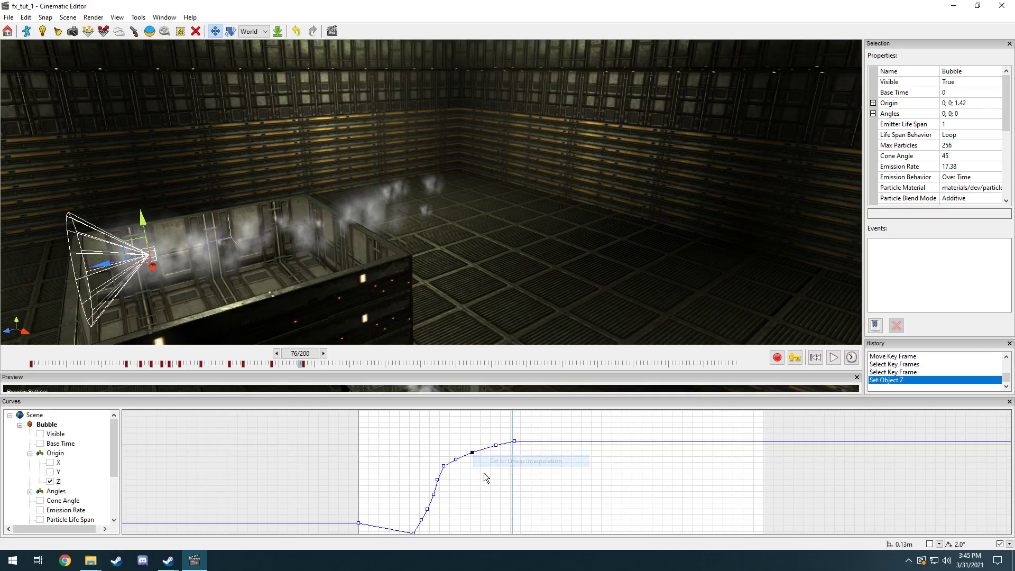
Step: Shift the key frames on the steep upper part of the Origin Z curve slightly later to smooth the rise
left_click_drag(449, 472, 439, 482)
left_click(455, 498)
left_click_drag(441, 483, 443, 499)
left_click(457, 519)
left_click(461, 503)
left_click(453, 507)
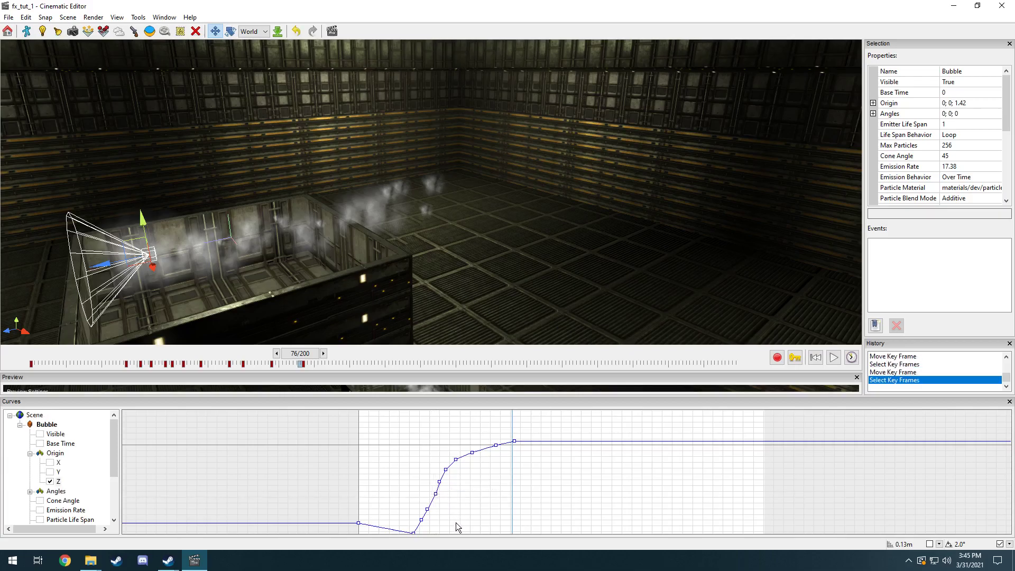
Step: Extend the end of the Origin Z curve with extra key frames up to about frame 90, flattening it gradually
mouse_move(547, 448)
left_mouse_down()
mouse_move(515, 445)
mouse_move(541, 445)
left_mouse_up()
left_click(519, 446)
left_click(554, 440)
right_click(514, 442)
left_click(522, 449)
right_click(526, 441)
left_click(550, 447)
left_click_drag(518, 447, 516, 447)
left_click(527, 461)
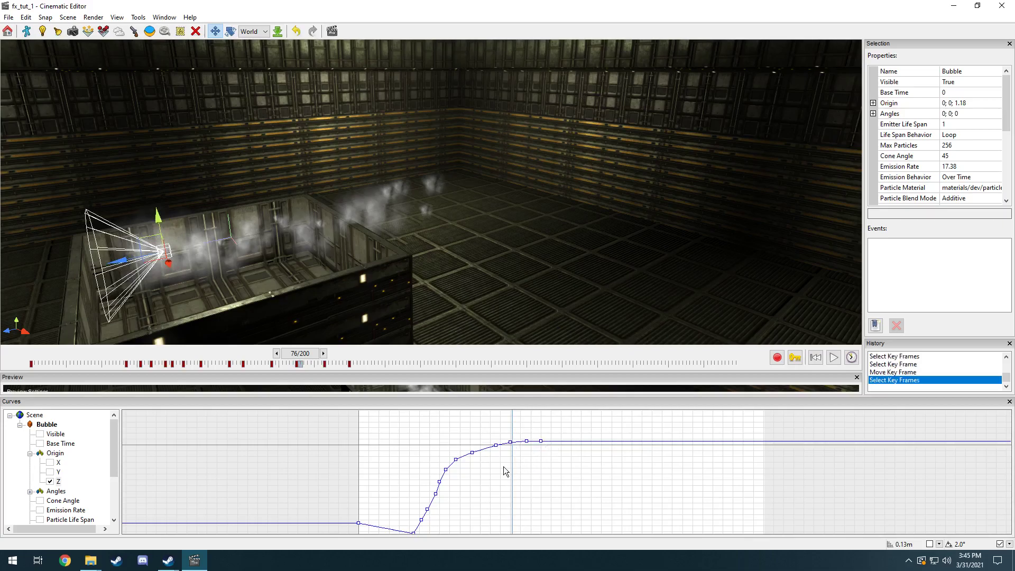
Step: Set the last four Origin Z key frames to linear interpolation
scroll(503, 467, "up", 1)
left_click(494, 451)
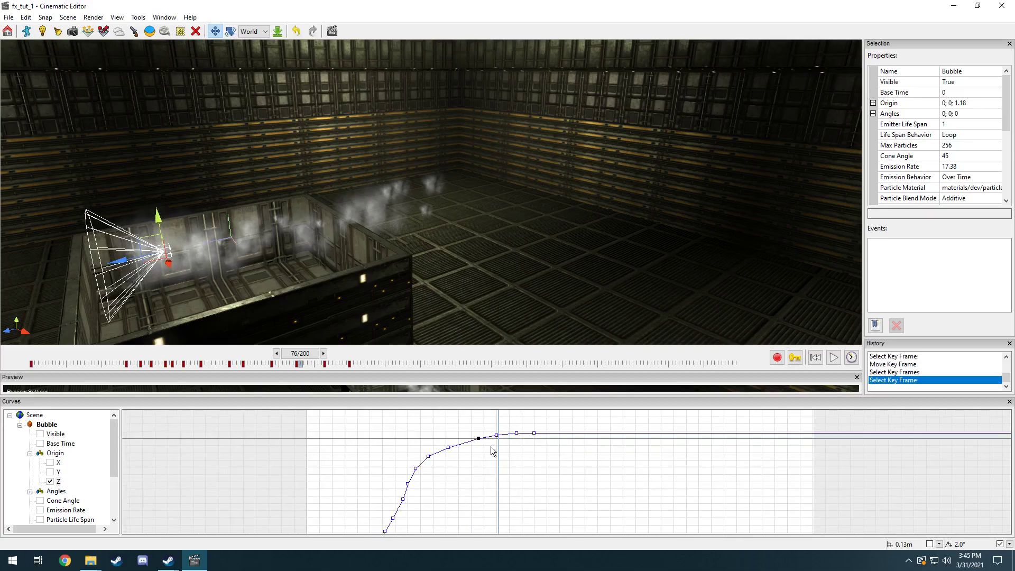
left_click_drag(475, 445, 542, 430)
right_click(523, 443)
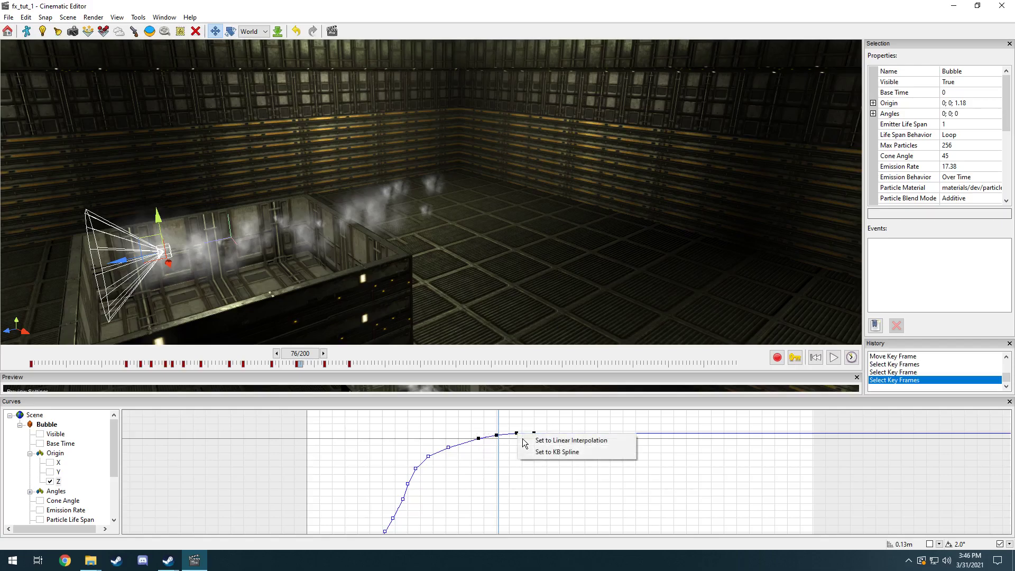
left_click(555, 440)
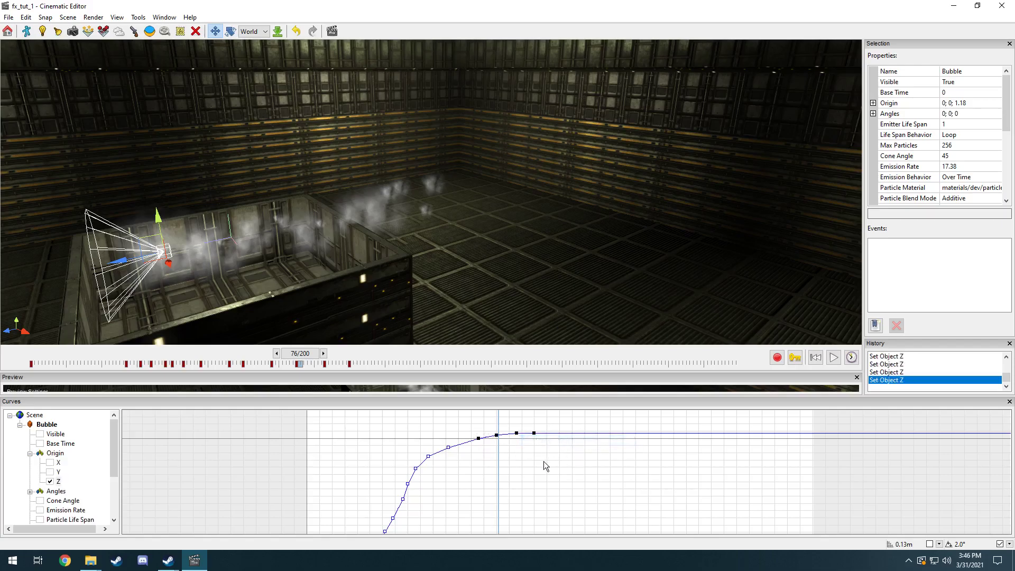
Step: Reposition the key frames around the shoulder of the Origin Z curve to round off its bend
scroll(460, 485, "down", 1)
mouse_move(472, 458)
left_mouse_down()
mouse_move(487, 458)
mouse_move(458, 459)
mouse_move(448, 488)
left_mouse_up()
left_click(493, 468)
left_click(472, 476)
left_click(463, 487)
left_click(465, 502)
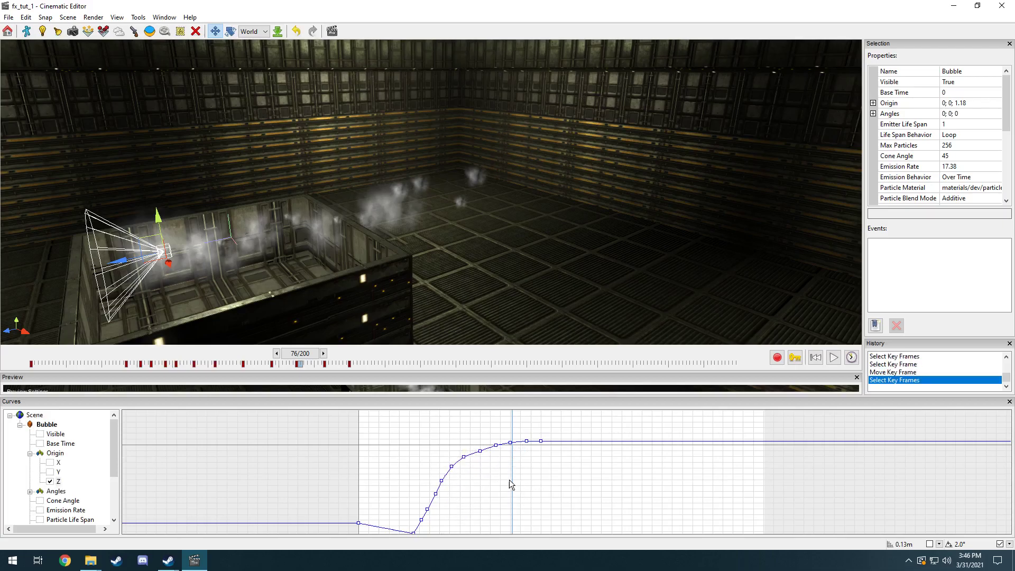
Step: Save the cinematic and play back the bubble animation
left_click(8, 17)
left_click(34, 55)
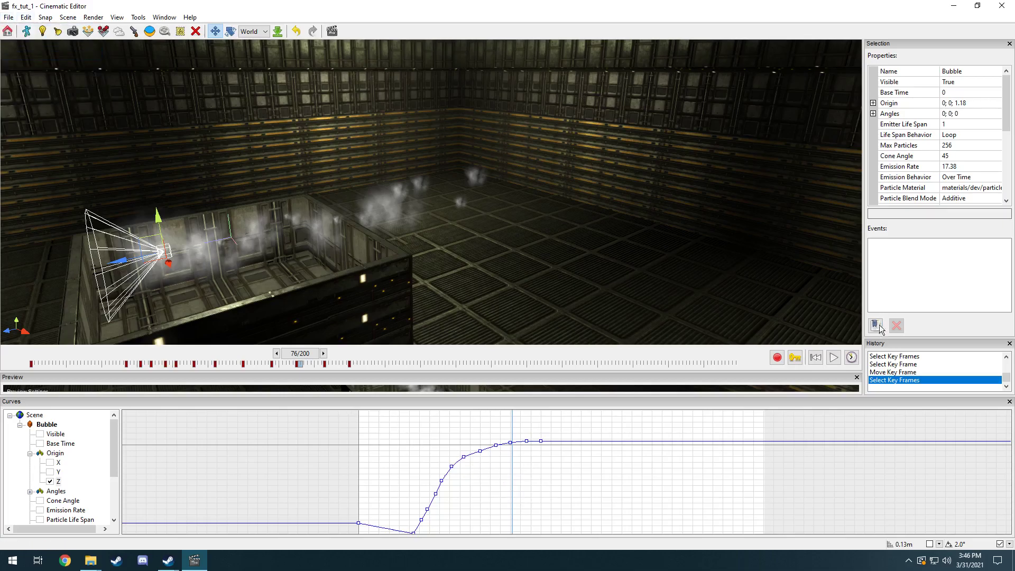
left_click(823, 368)
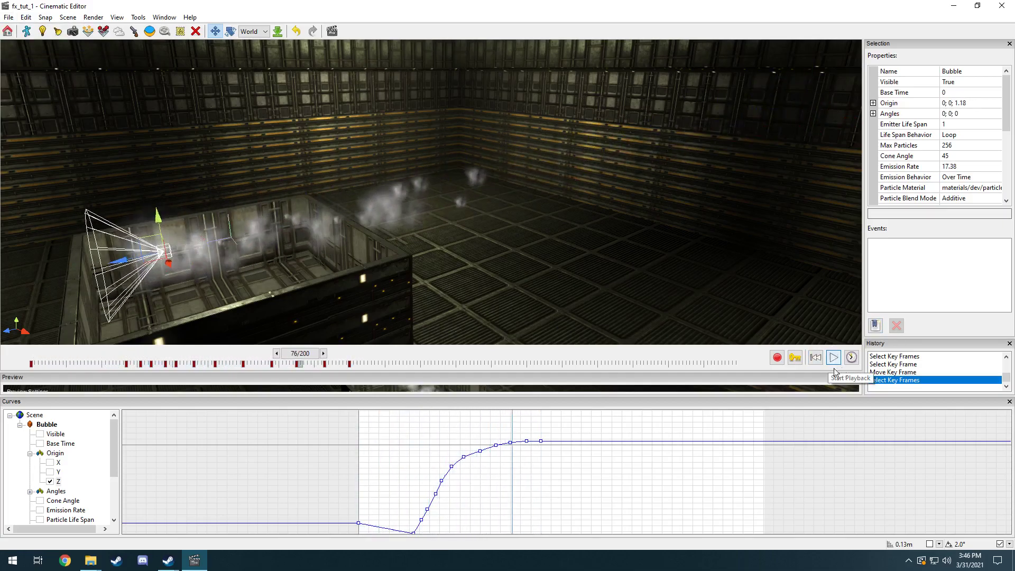
Step: Delete the surplus Origin Z key frame just below the zero line and move the remaining one to smooth the slope
left_click_drag(512, 464, 467, 447)
scroll(486, 470, "up", 1)
key("Delete")
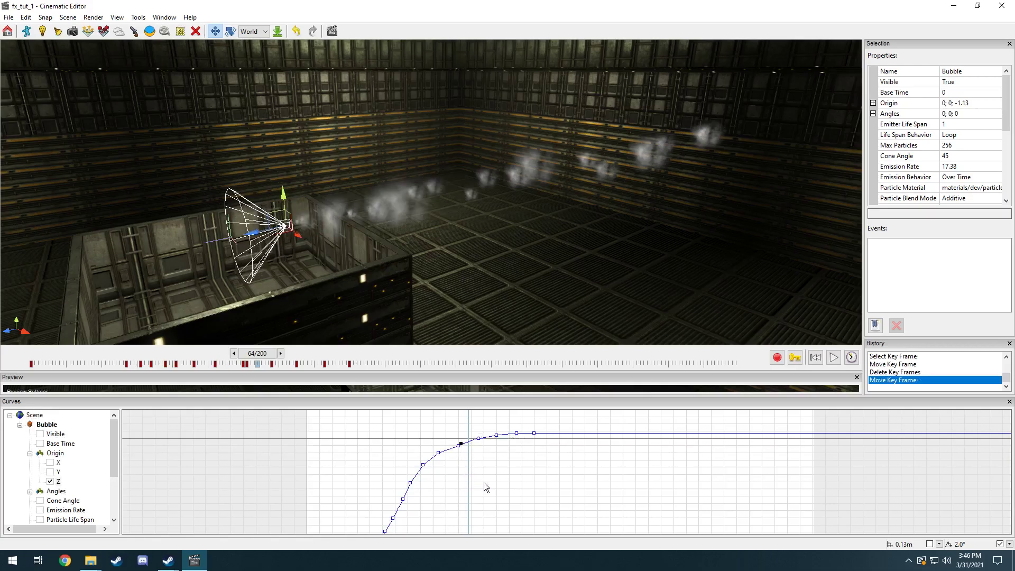
key("Delete")
left_click_drag(484, 481, 456, 444)
left_click(478, 470)
Step: Play back the smoothed bubble motion, pause it at frame 106, and save the cinematic
left_click(834, 359)
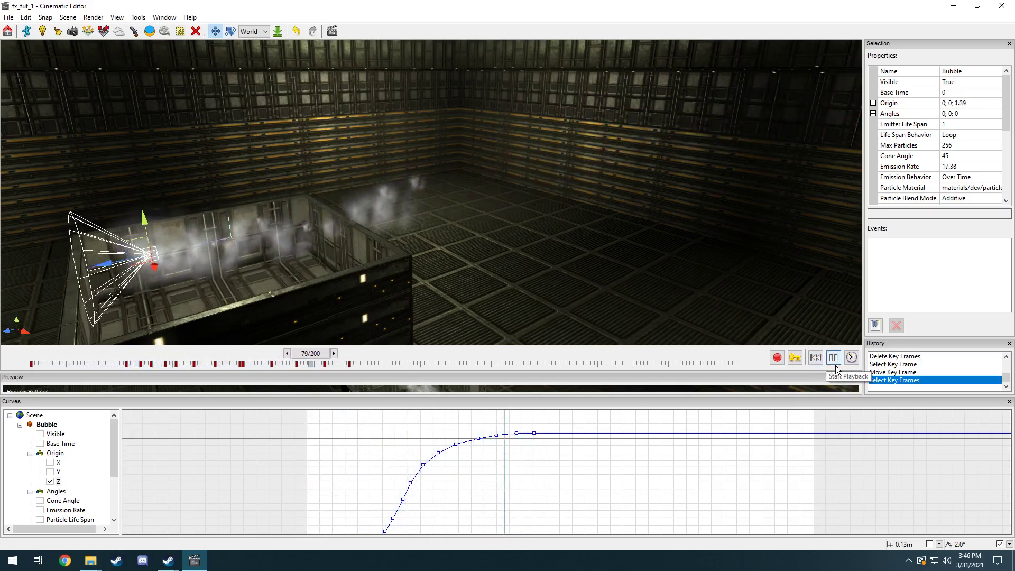
left_click(834, 360)
scroll(567, 487, "down", 2)
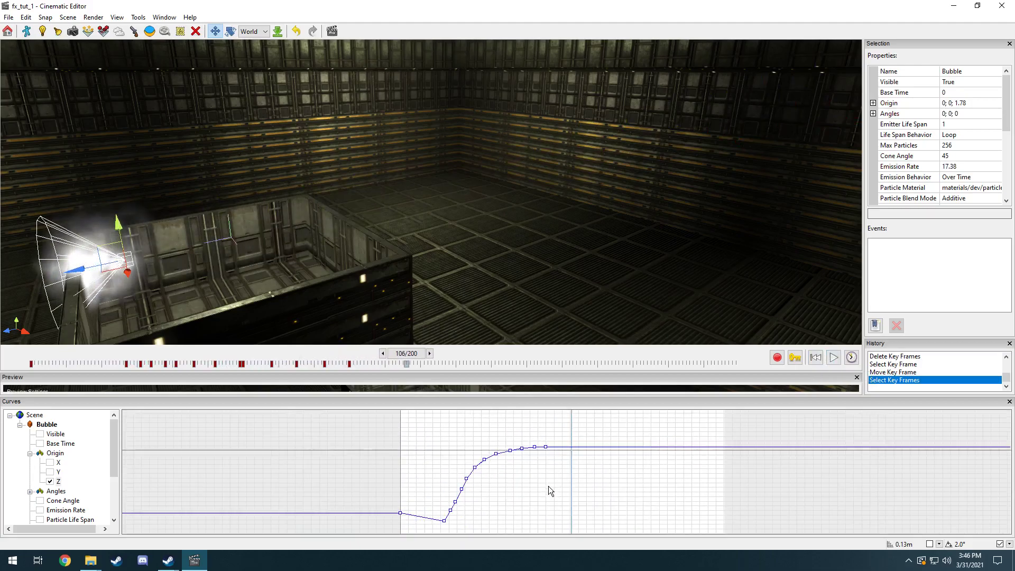
left_click(9, 17)
left_click(24, 52)
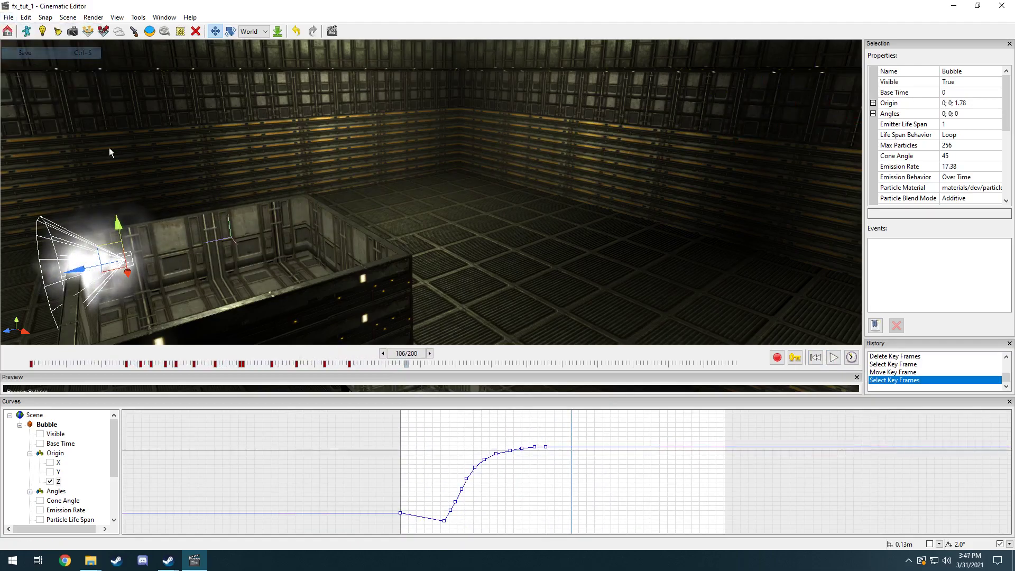
Step: Delete all of the Bubble emitter's Origin Z key frames after the first one
left_click_drag(509, 294, 442, 218, "alt")
scroll(442, 218, "down", 3)
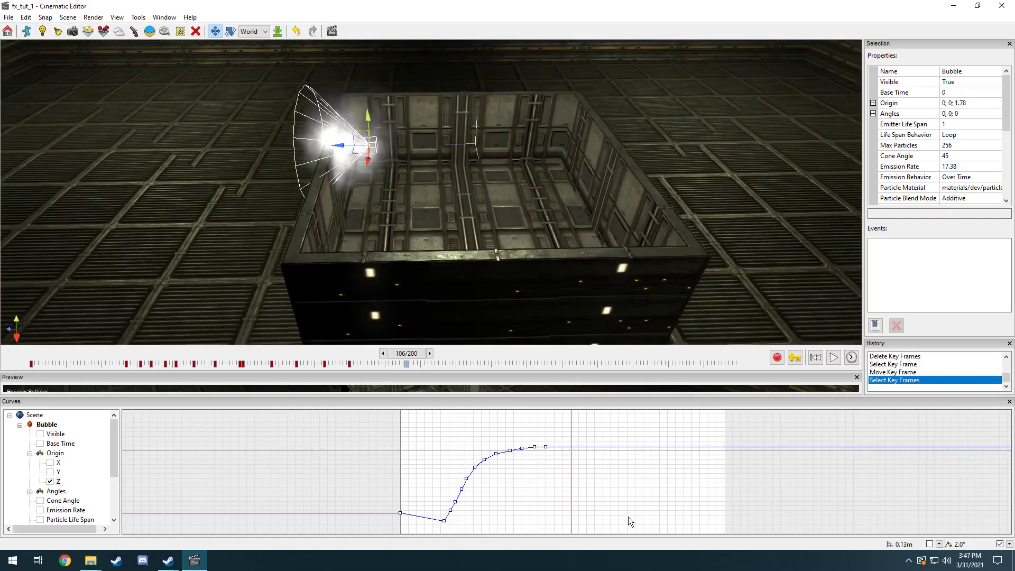
scroll(627, 517, "down", 2)
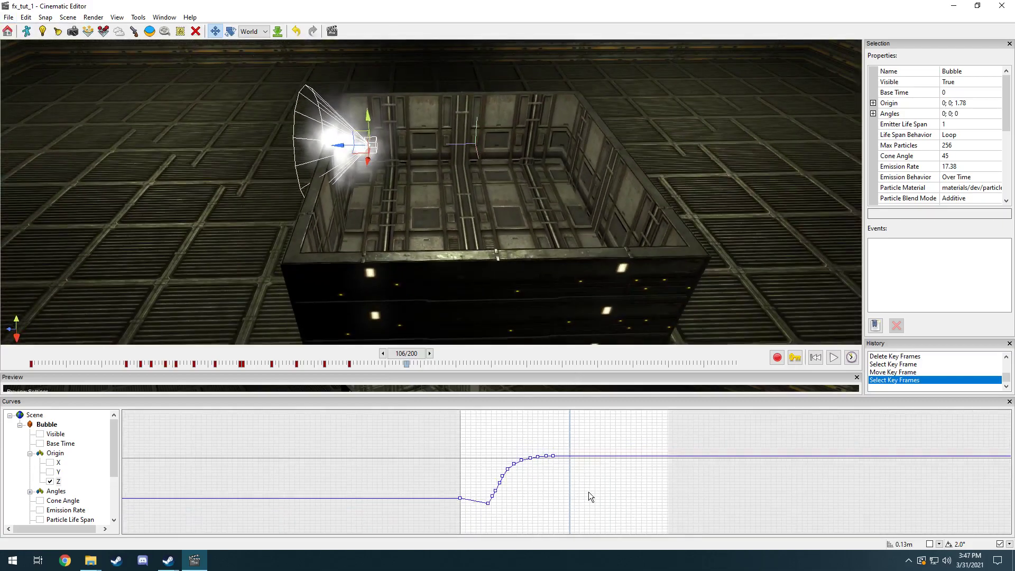
left_click_drag(594, 458, 487, 519)
key("Delete")
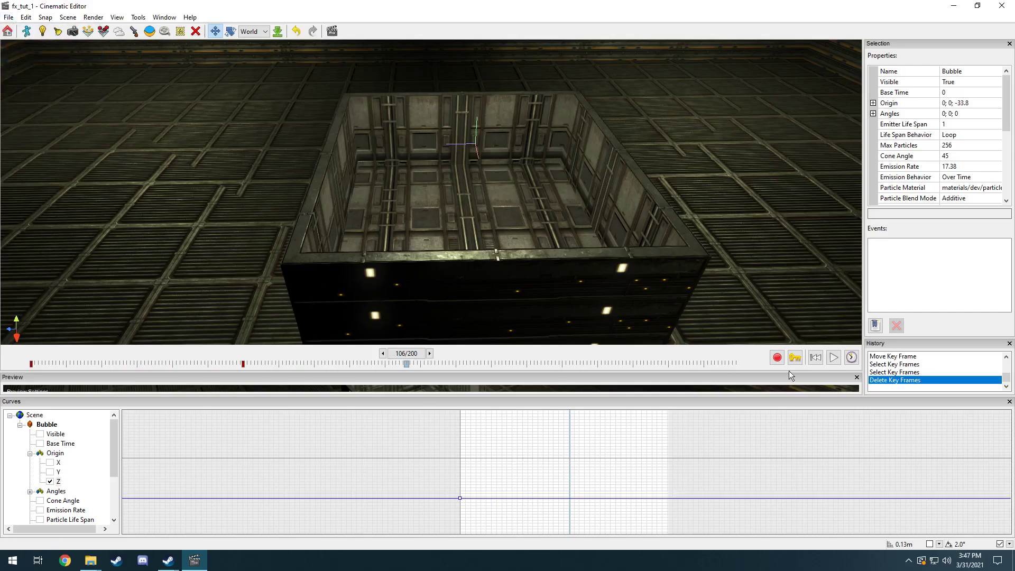
Step: Rewind to frame 0, compare the Origin X, Y and Z curves, and go to frame 60 with only Z displayed
left_click(820, 363)
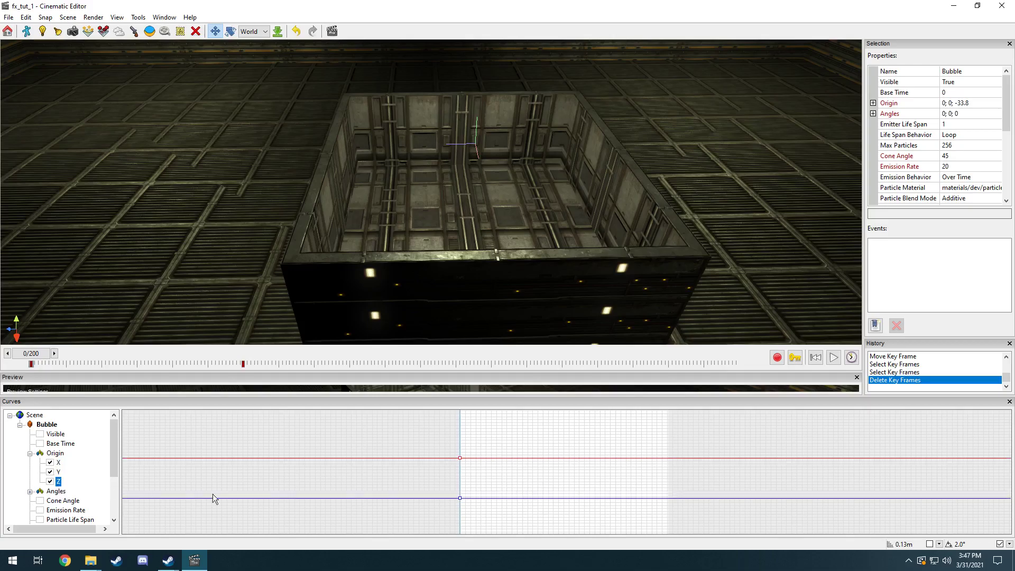
scroll(533, 497, "down", 1)
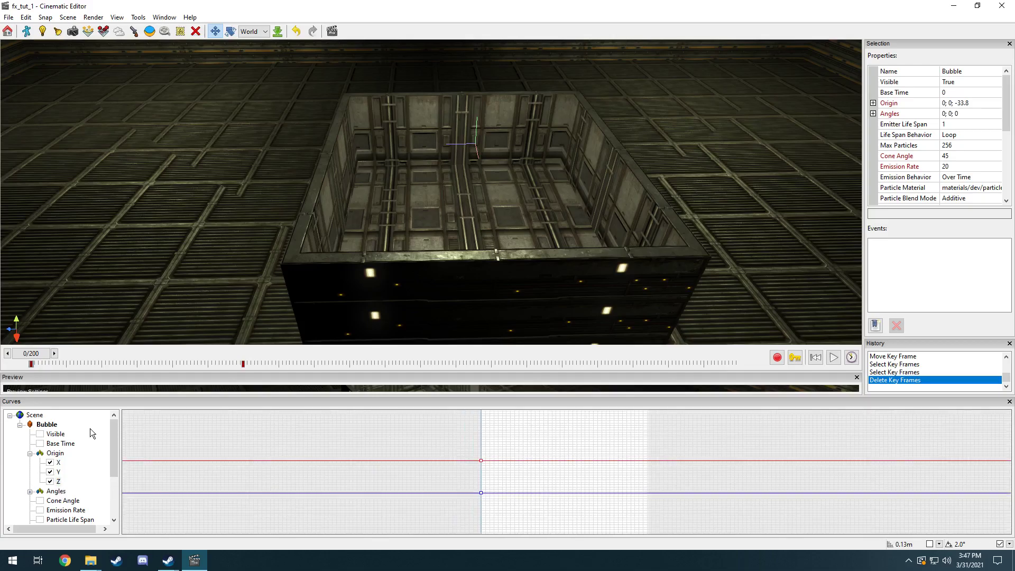
mouse_move(118, 438)
left_mouse_down()
mouse_move(118, 452)
mouse_move(124, 442)
left_mouse_up()
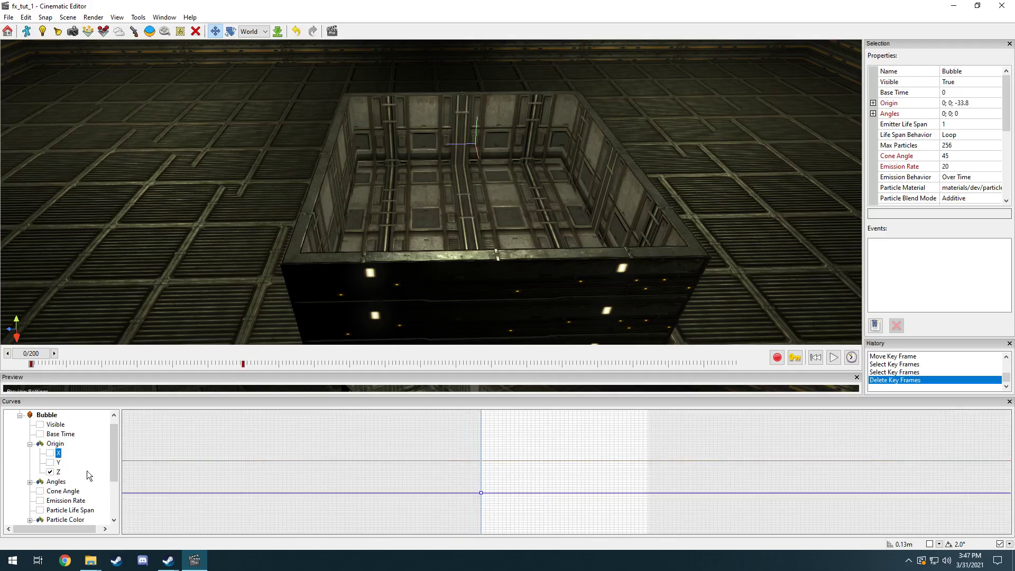
scroll(566, 469, "up", 1)
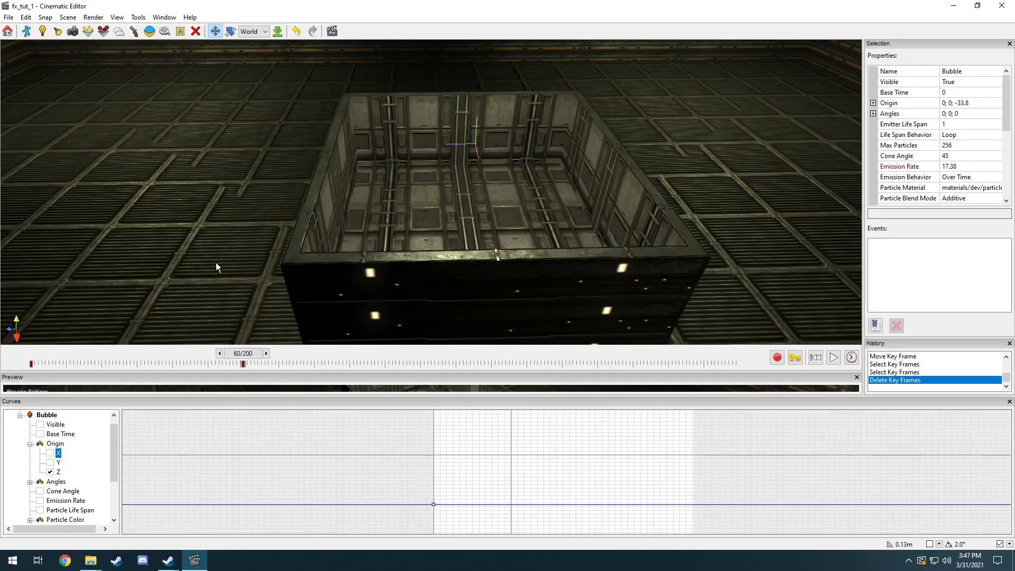
Step: Close the editor and, in a fresh session, reopen the recent fx_tut_1.cinematic file
left_click(8, 17)
left_click(587, 10)
left_click(1001, 6)
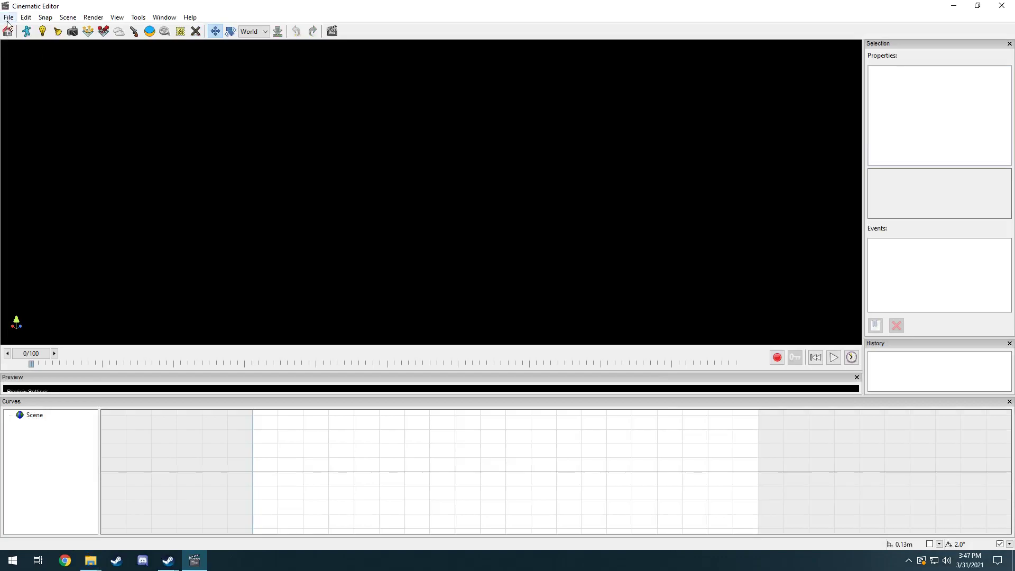
left_click(8, 17)
mouse_move(34, 79)
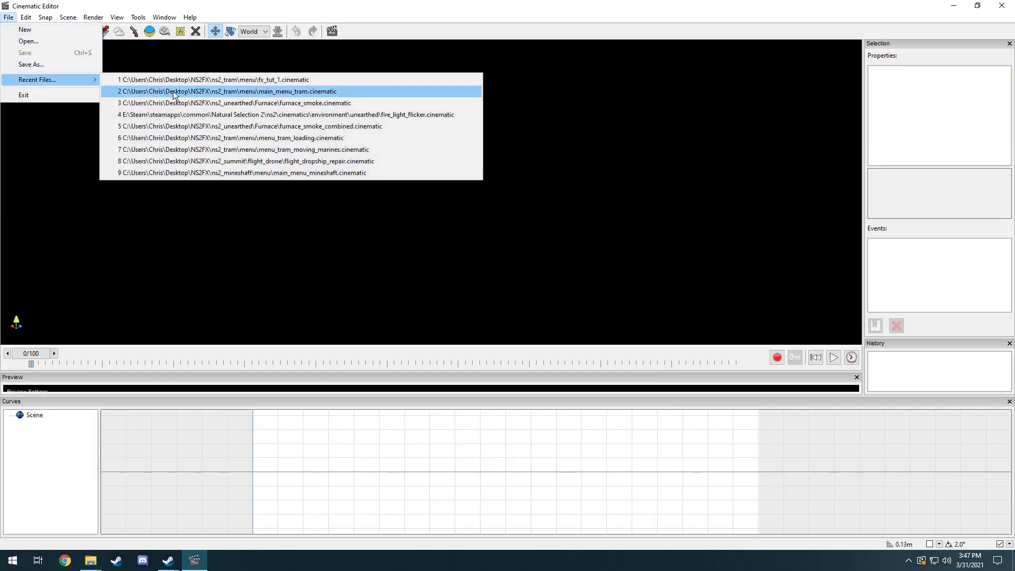
left_click(175, 80)
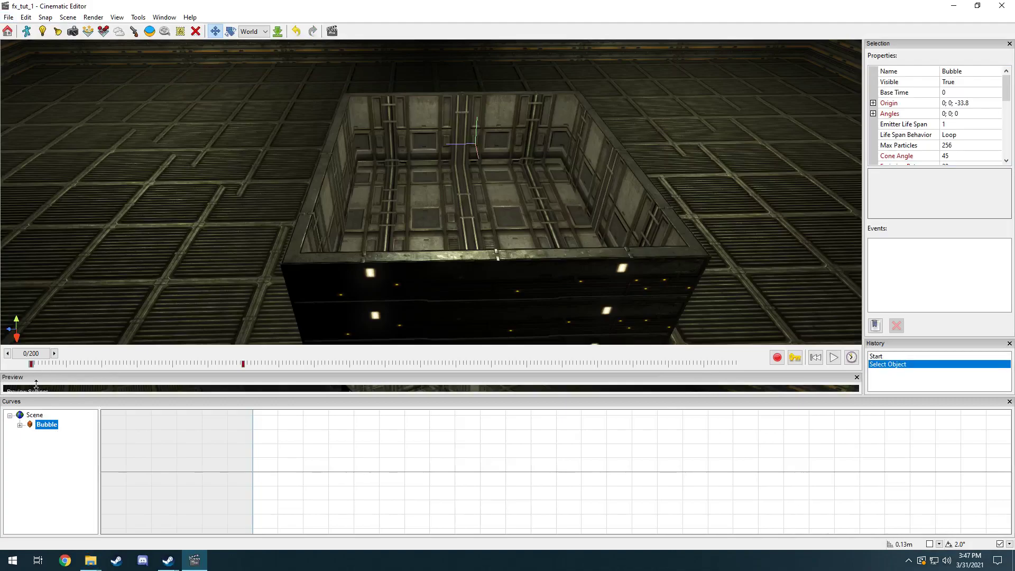
Step: Go to frame 60, display the Bubble emitter's Origin Z curve, and widen the curve list
left_click(20, 425)
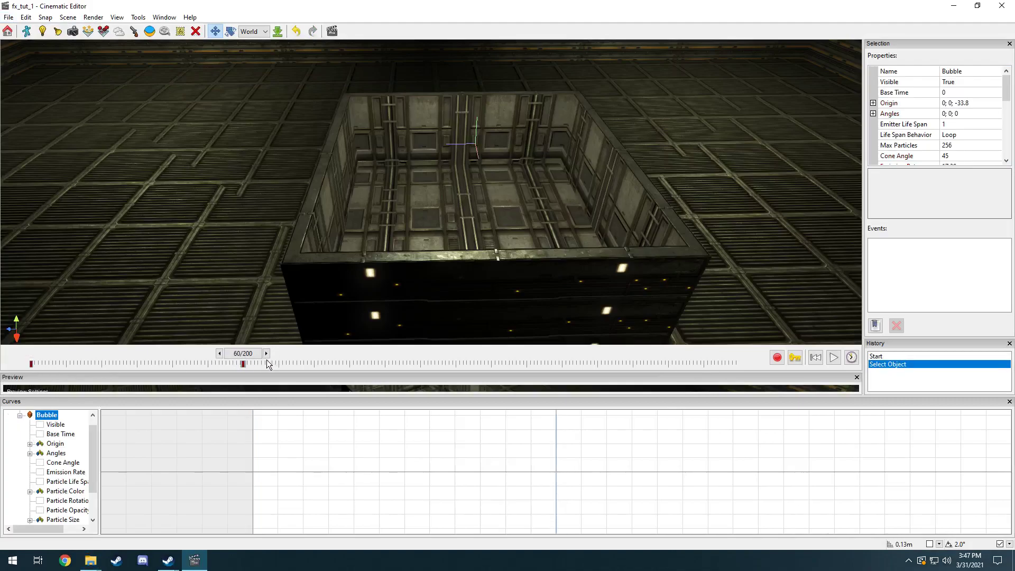
scroll(550, 487, "down", 8)
middle_click_drag(572, 485, 572, 481)
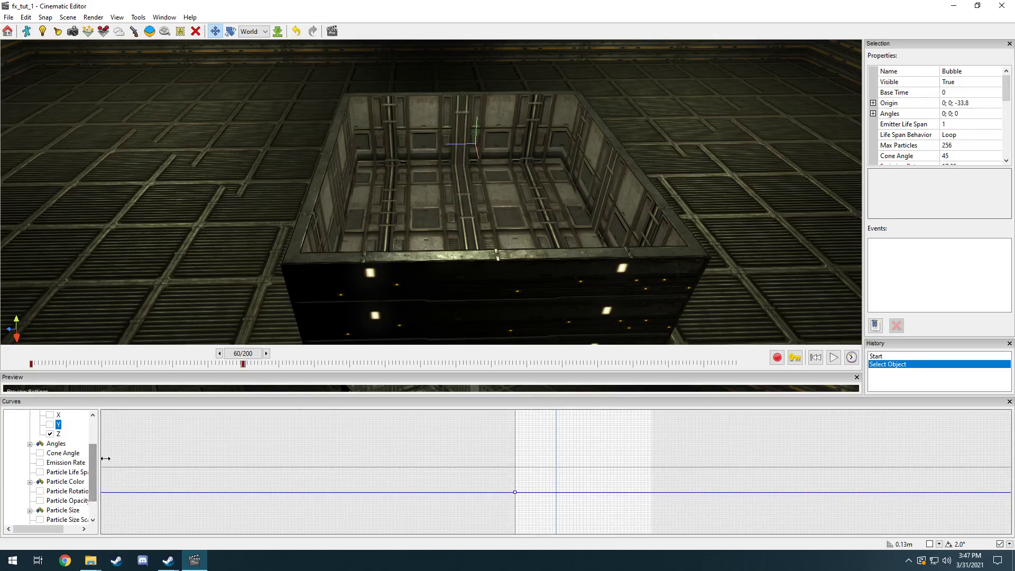
left_click_drag(105, 459, 130, 462)
Step: Display the Bubble emitter's Emission Rate curve in place of Origin Z and examine its key frames
scroll(130, 467, "up", 2)
scroll(131, 443, "down", 2)
scroll(575, 500, "up", 2)
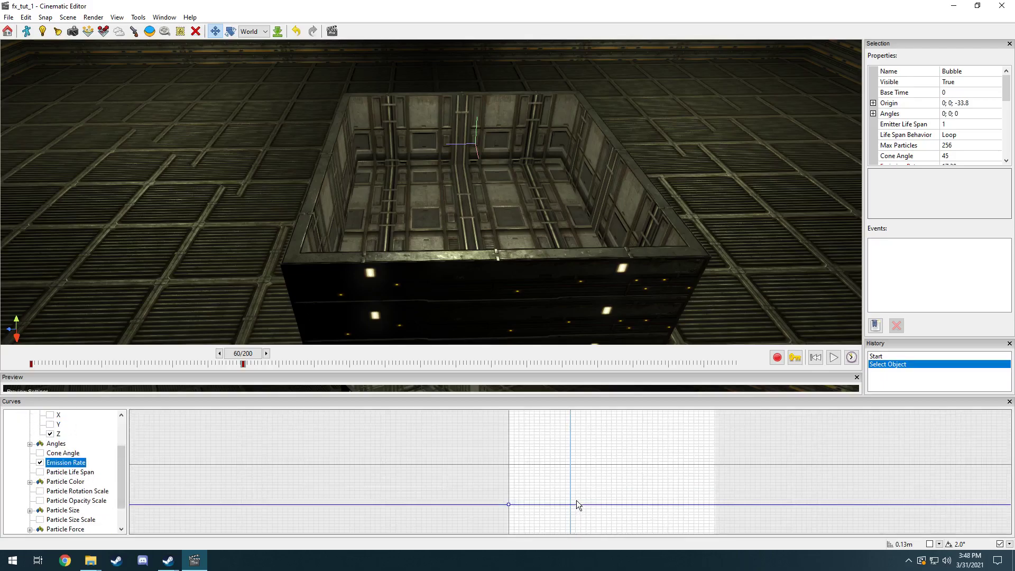
scroll(578, 501, "down", 6)
middle_click_drag(588, 442, 575, 476)
scroll(573, 475, "up", 3)
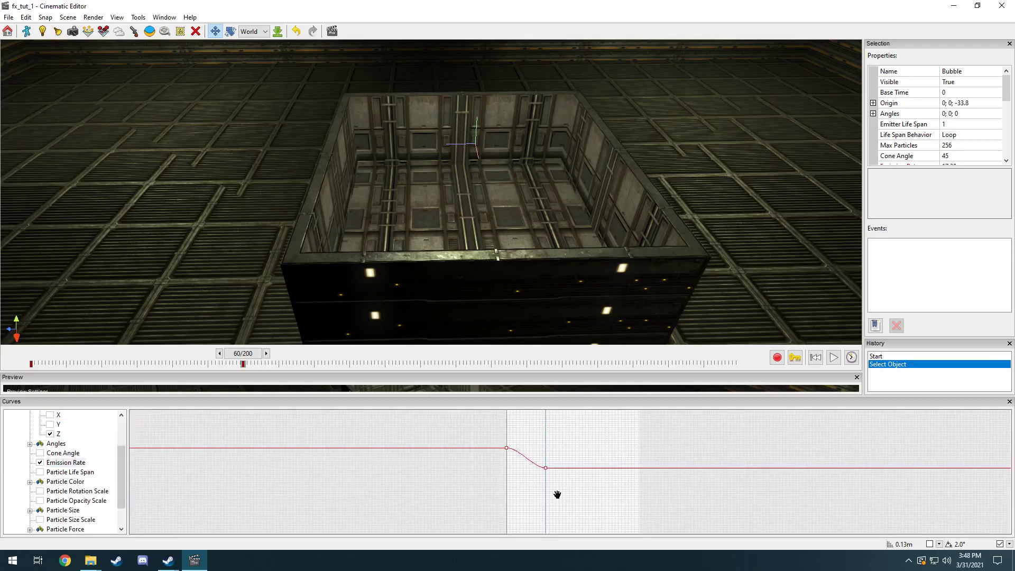
scroll(557, 487, "up", 3)
scroll(547, 470, "up", 3)
scroll(547, 470, "down", 4)
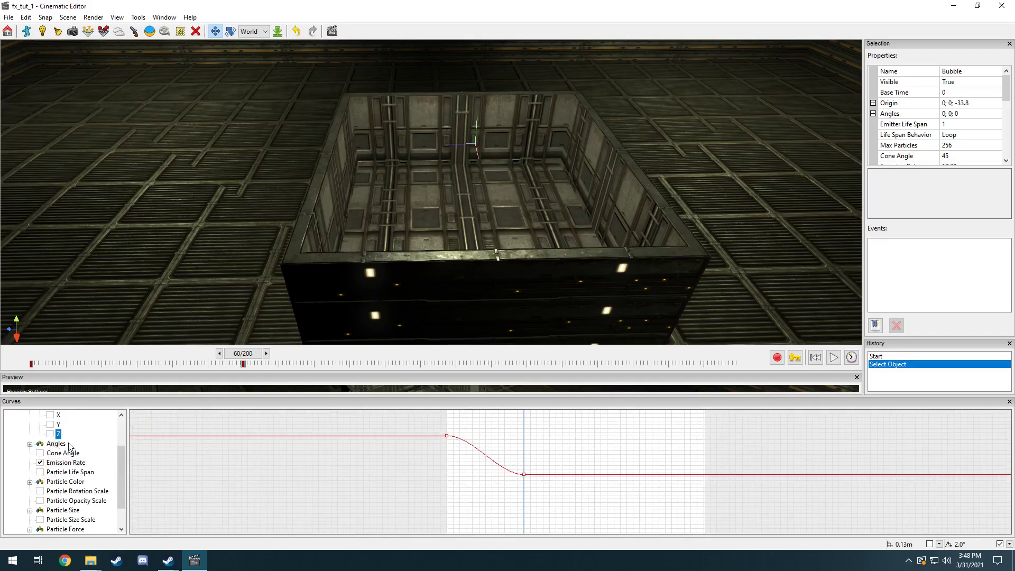
scroll(582, 498, "down", 2)
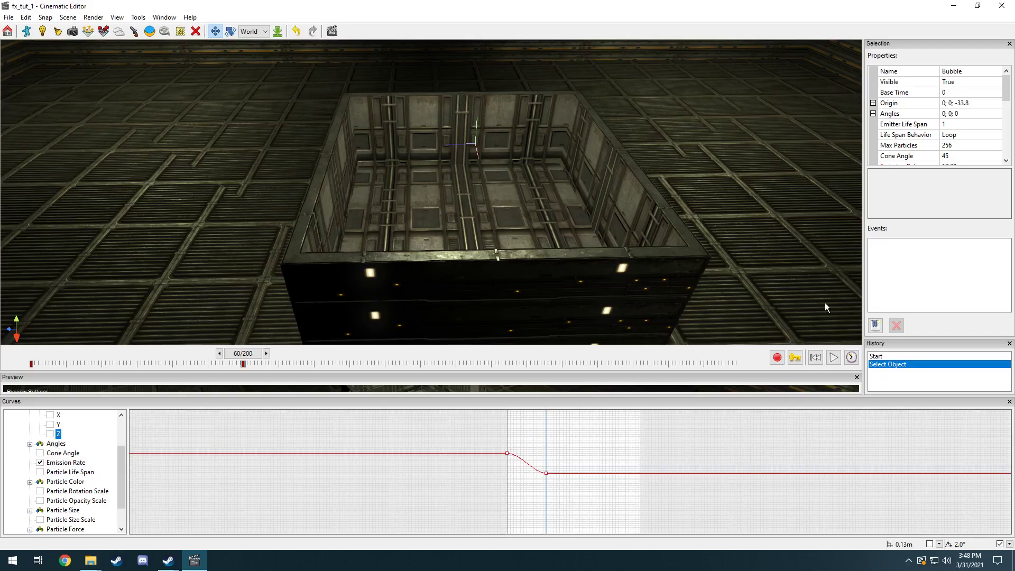
Step: Set the Bubble emitter's Origin Z to 0 at frame 0
mouse_move(1007, 94)
left_mouse_down()
mouse_move(1007, 103)
mouse_move(1006, 92)
left_mouse_up()
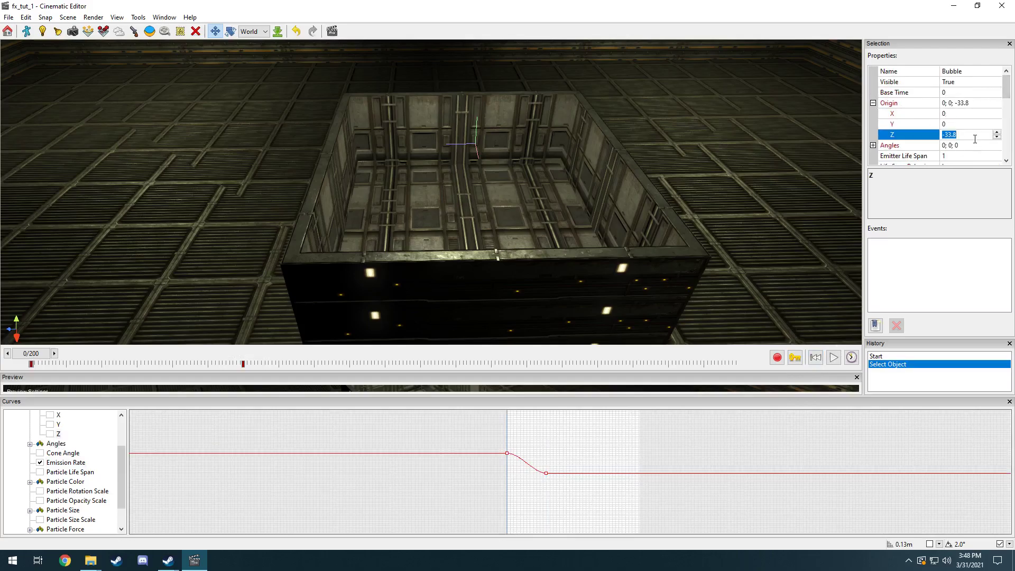
type("0")
key("Return")
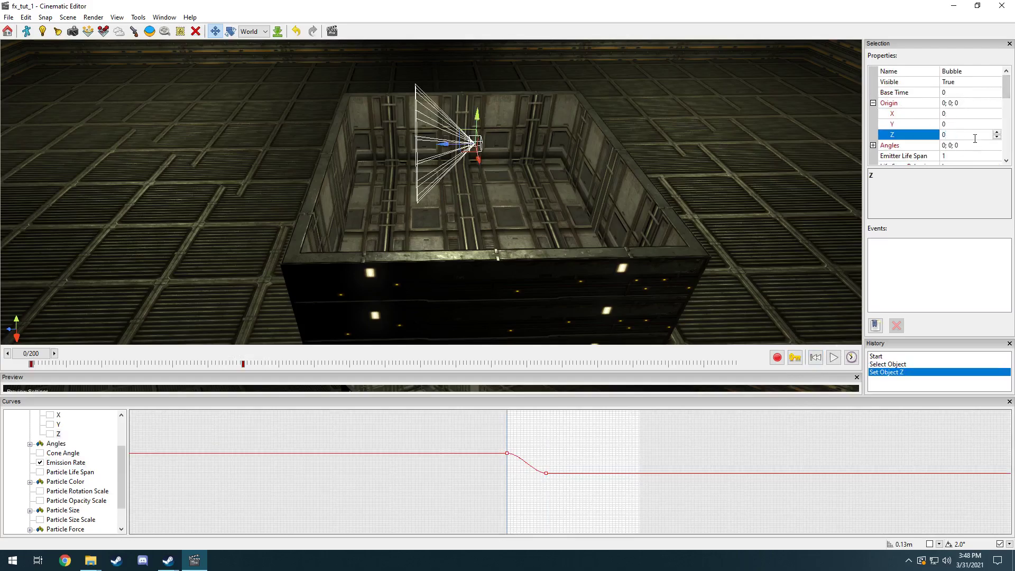
Step: Play back the bubble effect from a closer view, pause to save the cinematic, and resume playback
left_click(839, 364)
right_click_drag(677, 243, 585, 283)
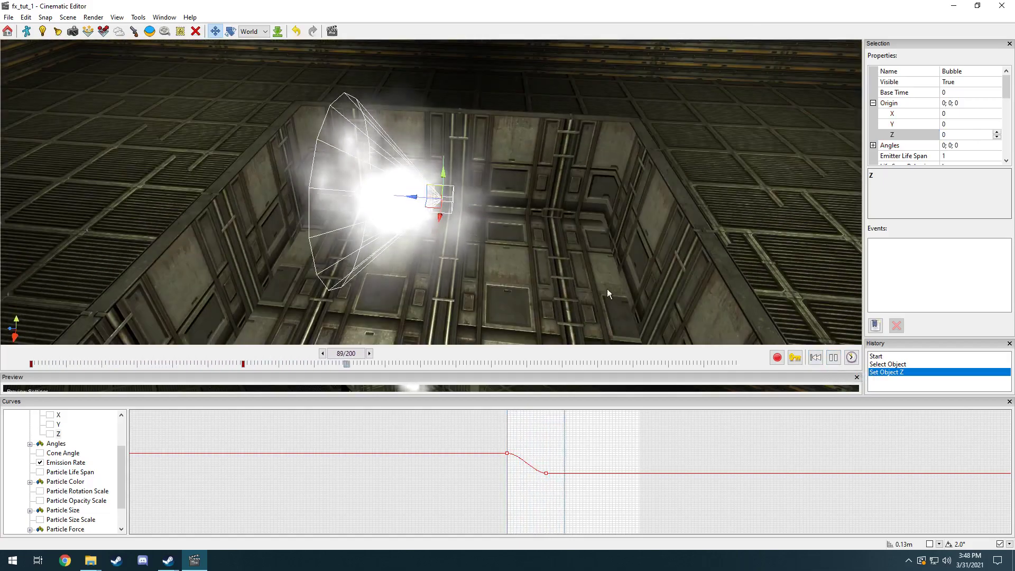
left_click(833, 358)
left_click(8, 17)
left_click(16, 53)
left_click(838, 361)
right_click_drag(477, 251, 483, 245)
key("s")
key("w")
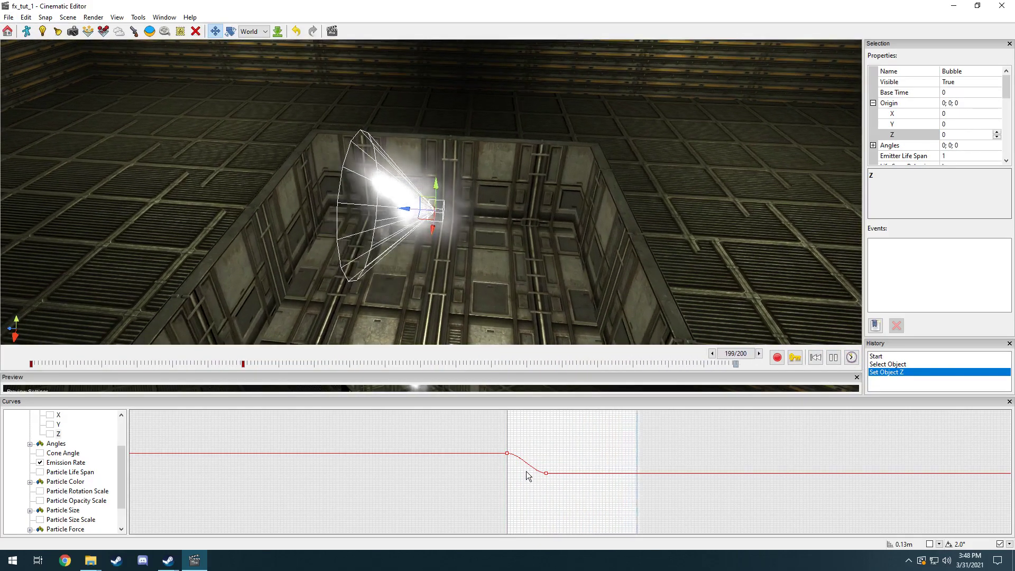
Step: Collapse the Origin property, enlarge the property list to show Emission Rate, and pause the replay at frame 164
scroll(527, 475, "up", 3)
scroll(123, 484, "up", 2)
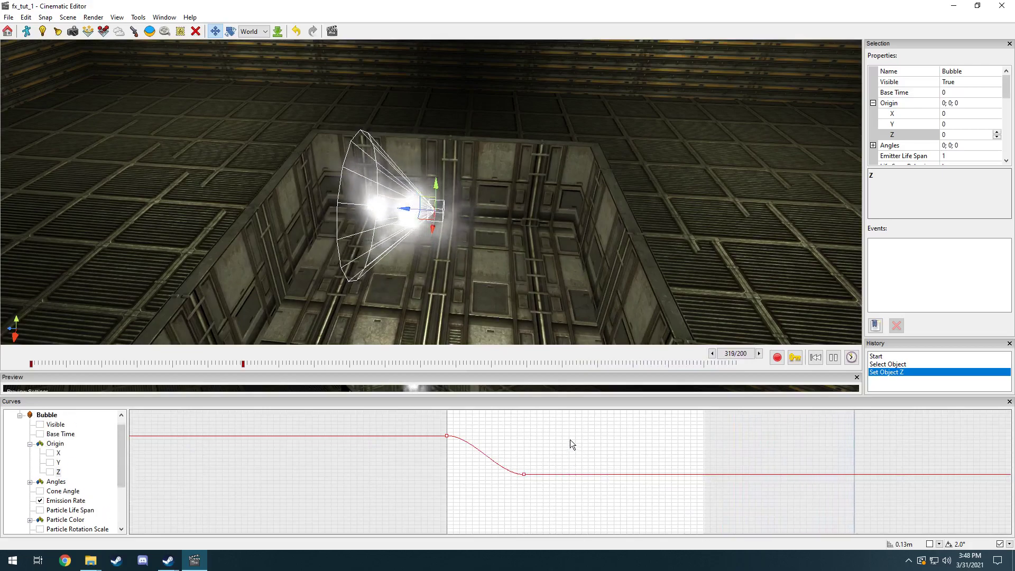
right_click_drag(557, 444, 491, 471)
left_click_drag(491, 471, 453, 509)
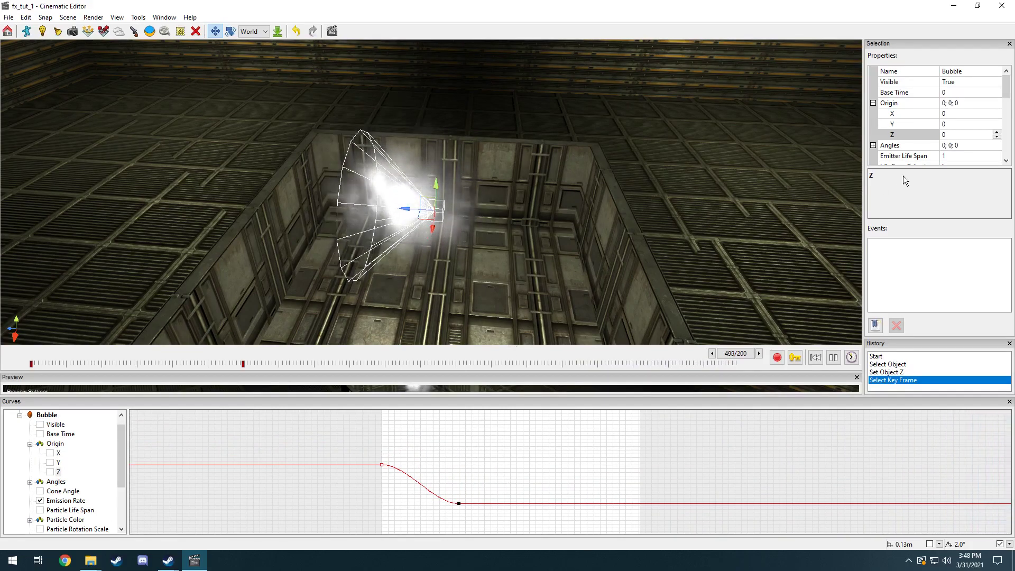
left_click(873, 103)
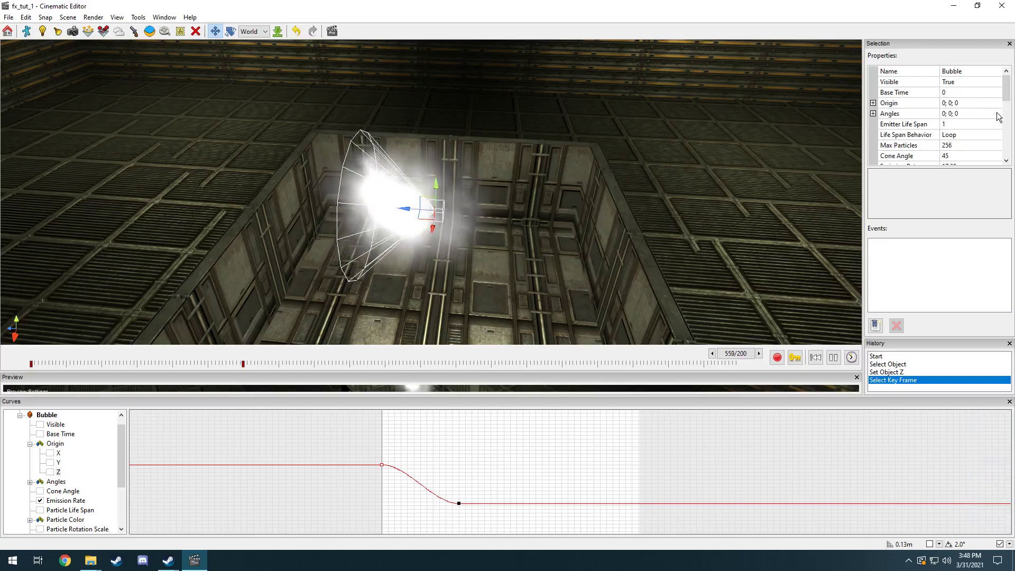
left_click_drag(965, 167, 962, 199)
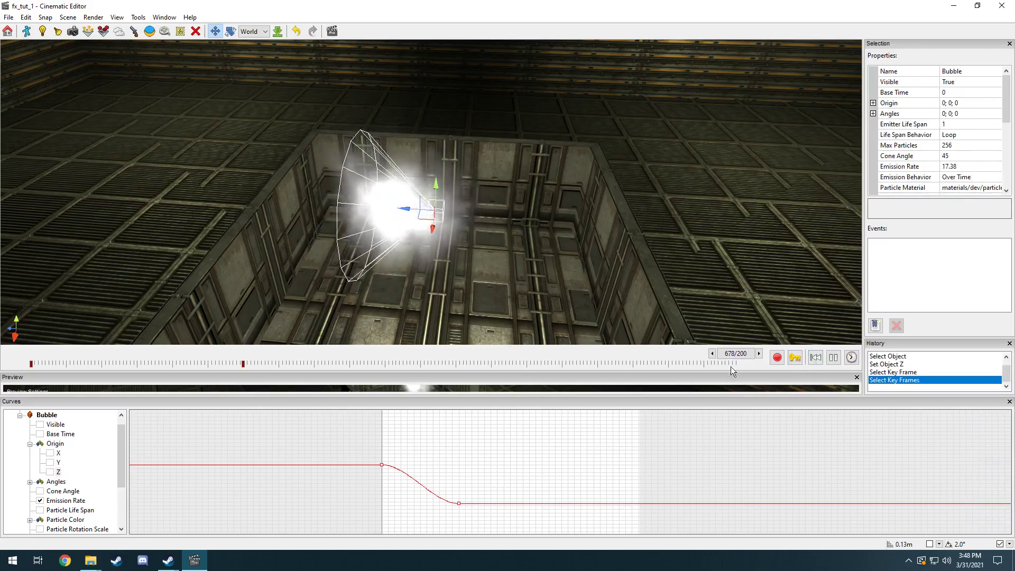
left_click(823, 365)
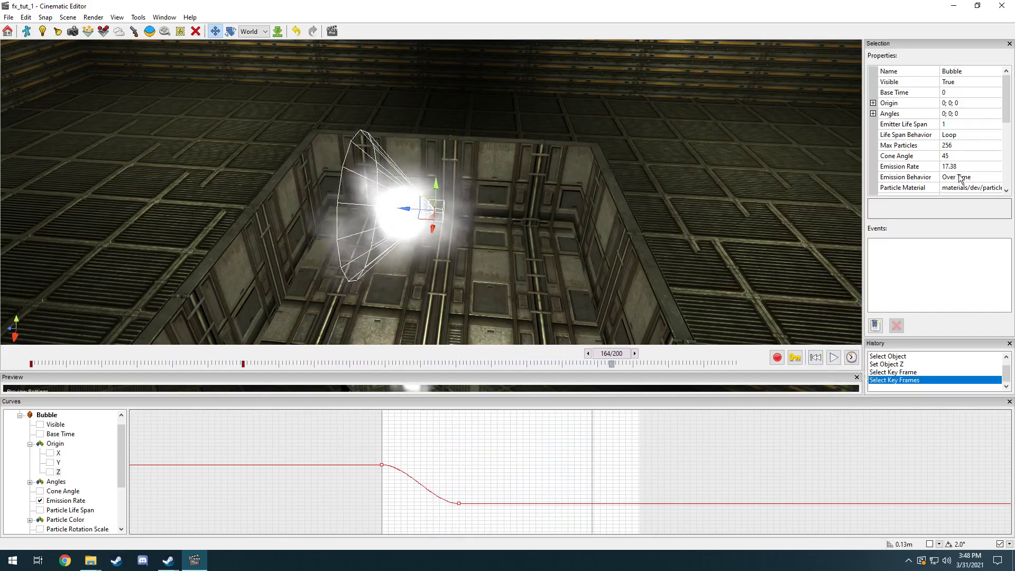
Step: Move the second Emission Rate key frame to about 1.87 near frame 118 and play back the effect
scroll(547, 478, "down", 6)
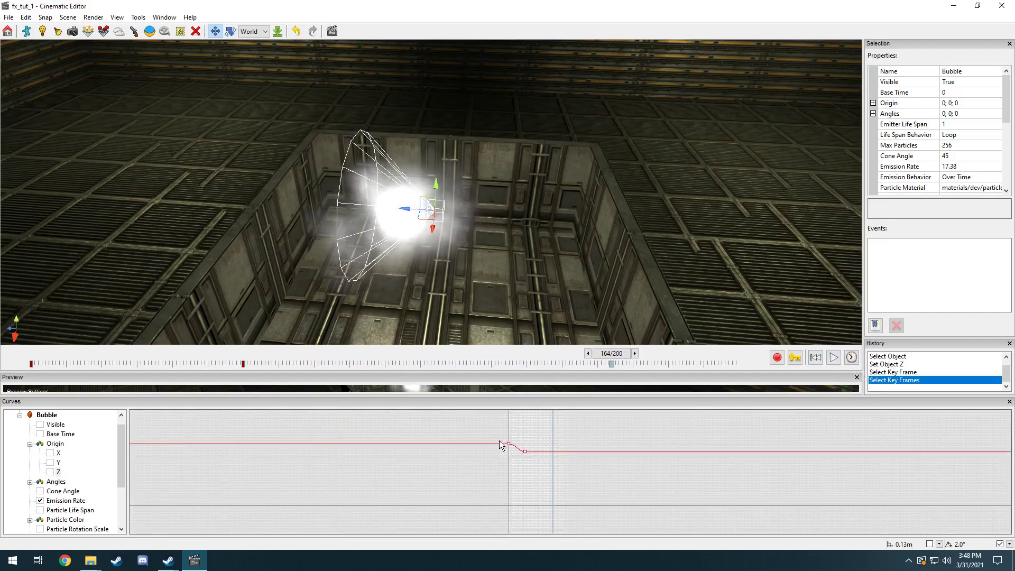
left_click_drag(532, 458, 547, 505)
left_click(540, 479)
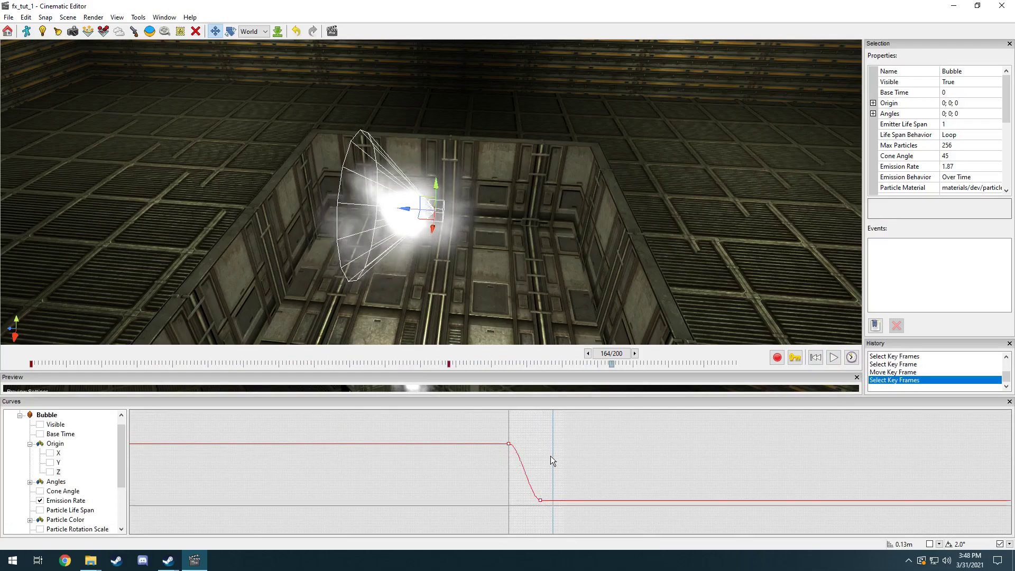
left_click(834, 363)
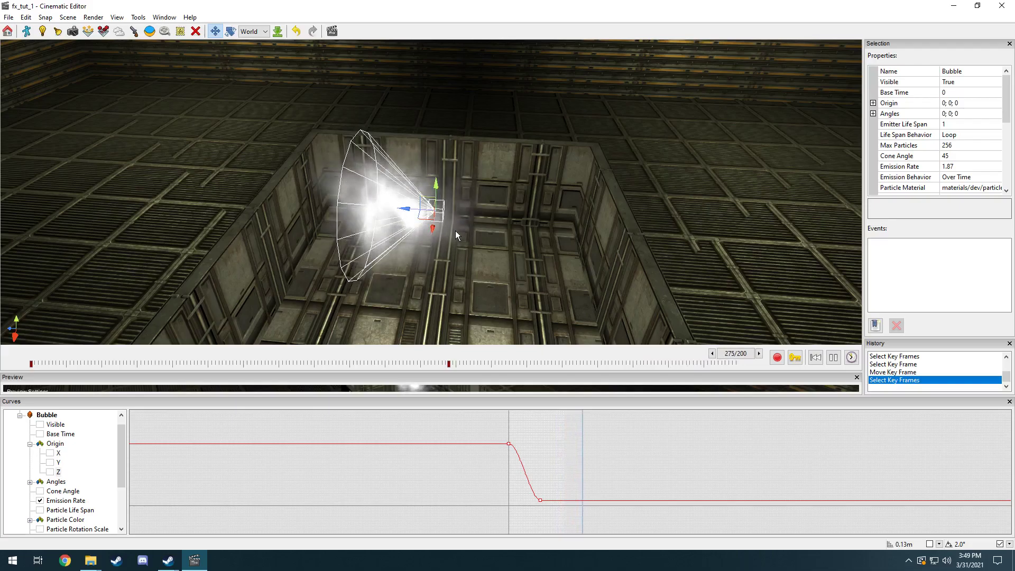
left_click(839, 360)
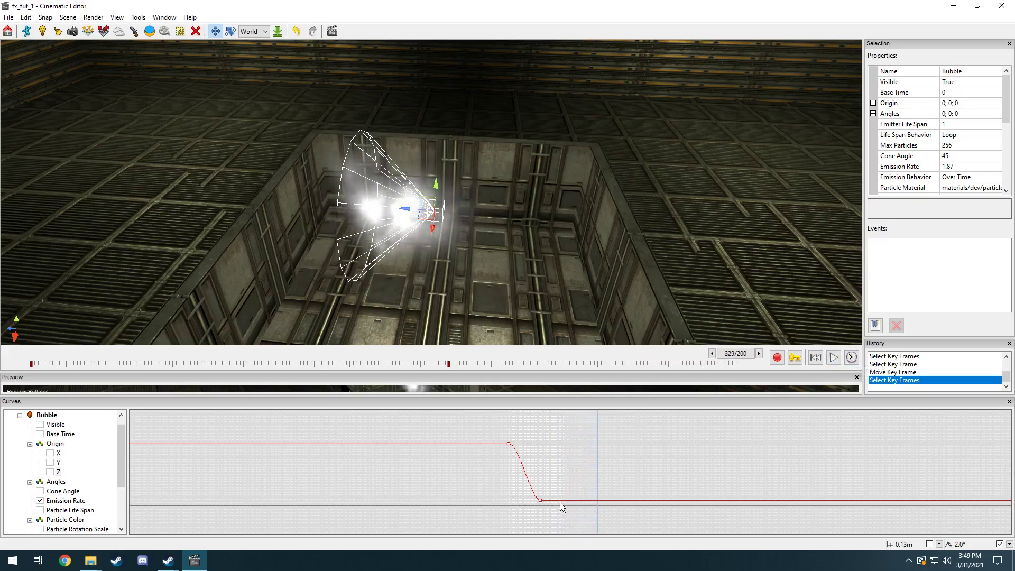
Step: Lower the second Emission Rate key frame to about 0.51 near frame 120 and replay from the start, pausing at frame 161
left_click_drag(543, 507, 547, 511)
left_click(823, 364)
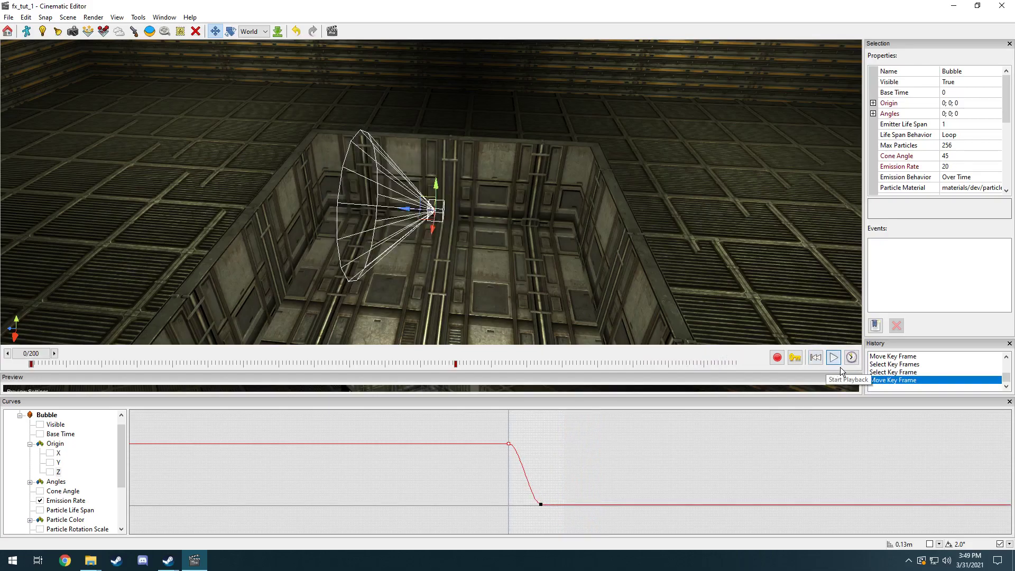
left_click(840, 369)
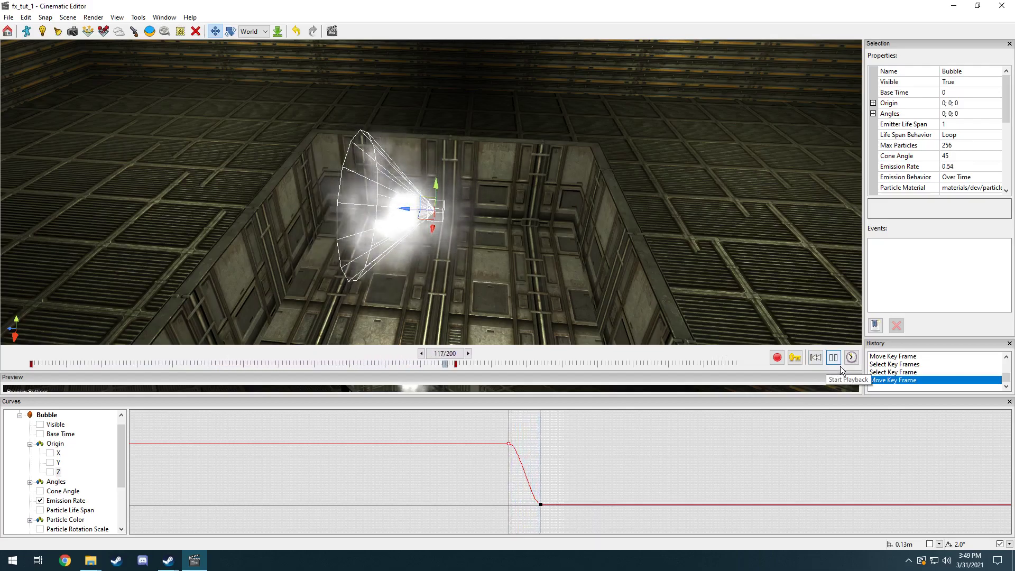
left_click(834, 364)
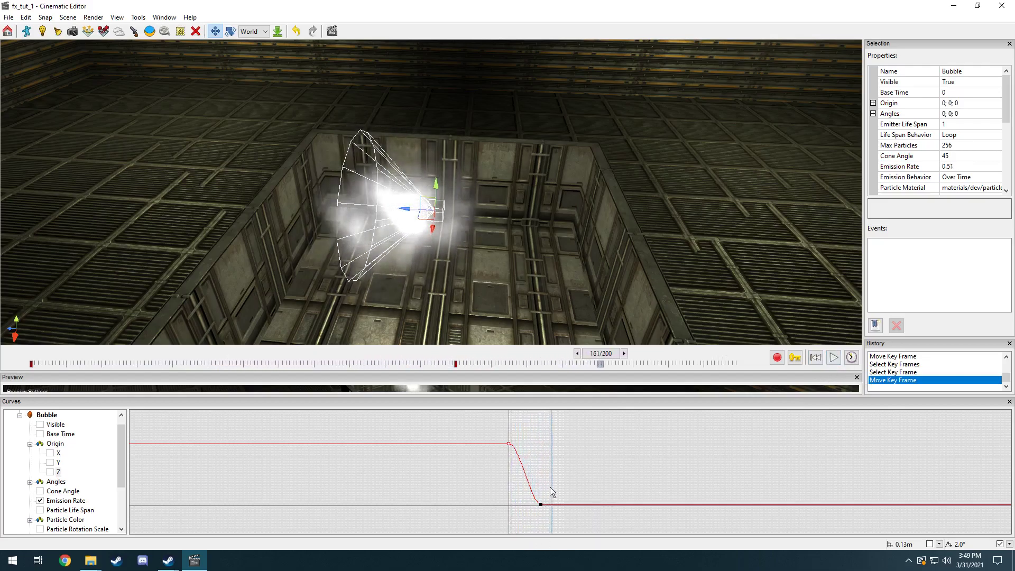
Step: Move the second Emission Rate key frame to about 1.19 near frame 36, delete the surplus key frame, and play back
left_click_drag(542, 505, 525, 509)
left_click(541, 504)
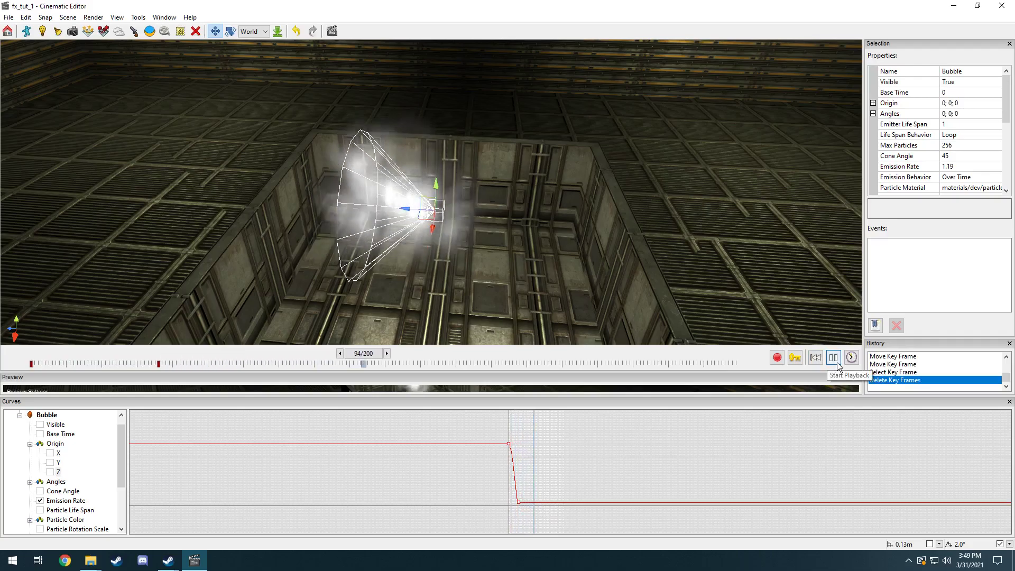
scroll(531, 506, "up", 5)
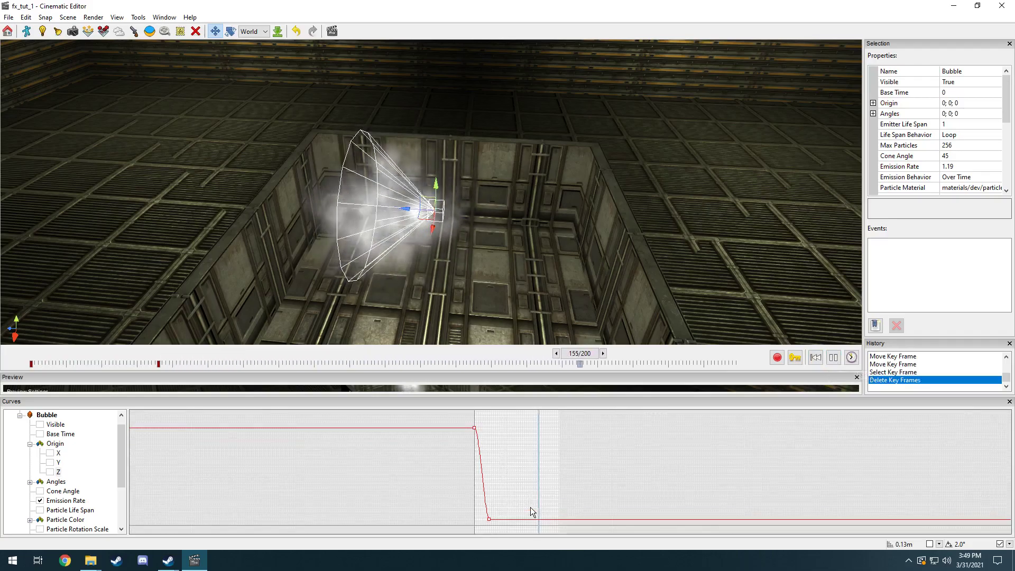
Step: Enlarge the curve editor area to show more of the Emission Rate curve
scroll(488, 504, "down", 2)
left_click_drag(505, 405, 511, 344)
middle_click_drag(511, 473, 510, 462)
scroll(508, 467, "down", 1)
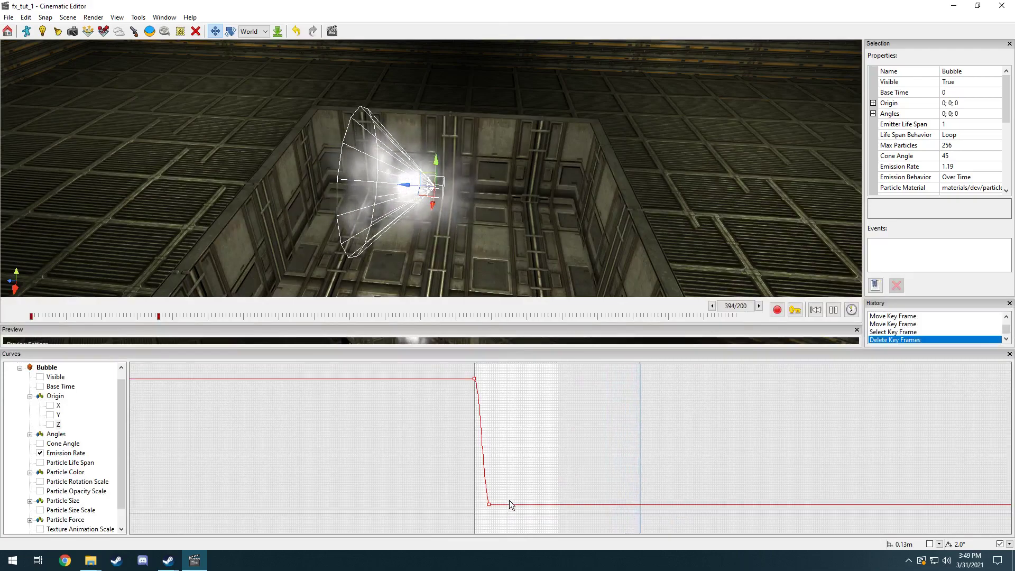
Step: Move the second Emission Rate key frame to a value of about 0.87 near frame 22
left_click_drag(502, 488, 487, 509)
left_click_drag(489, 505, 498, 512)
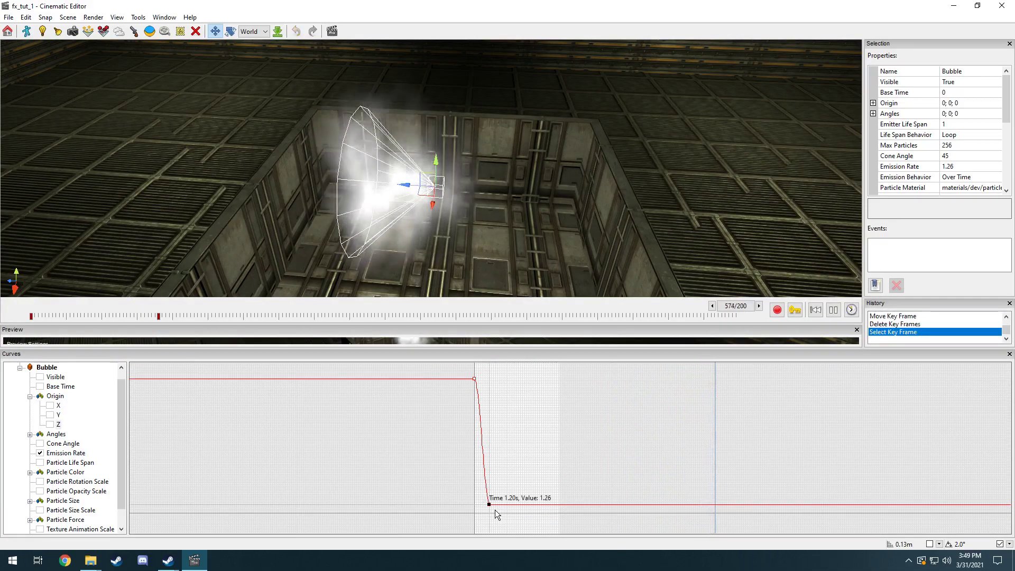
left_click_drag(495, 514, 493, 516)
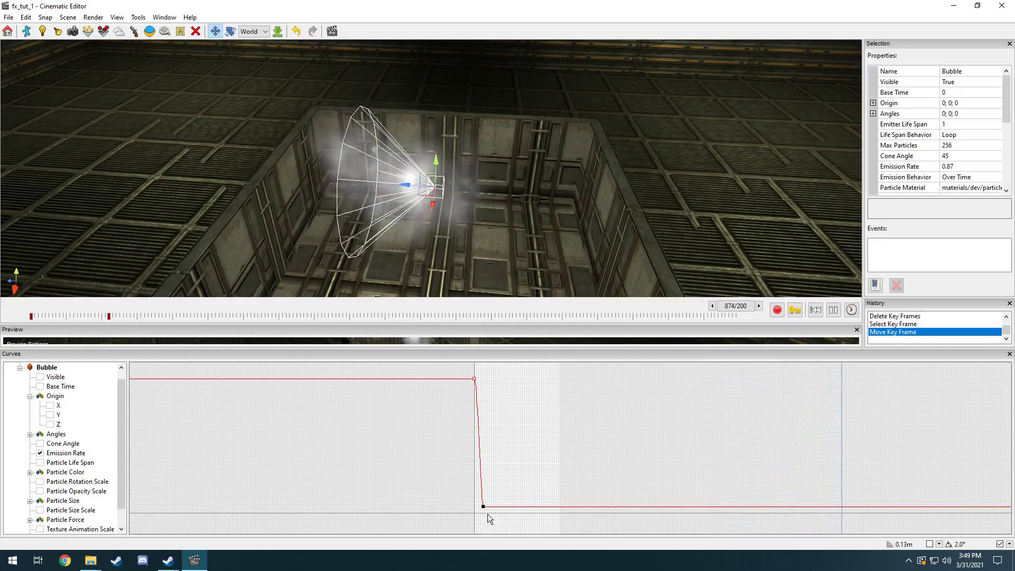
left_click(509, 475)
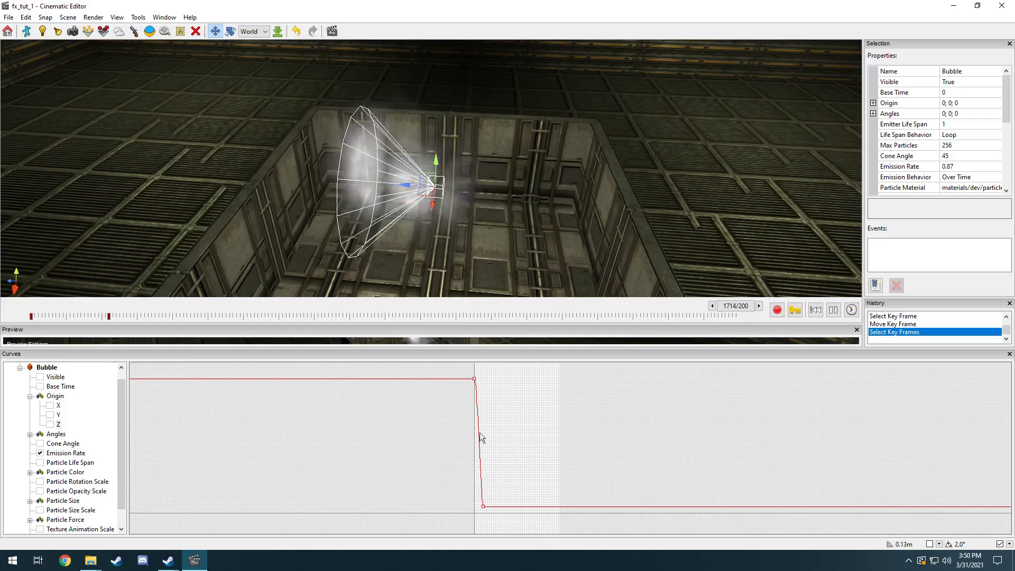
Step: Lower the first Emission Rate key frame and stretch the falloff by moving the second one to around frame 143
left_click(475, 379)
left_click_drag(480, 389, 482, 421)
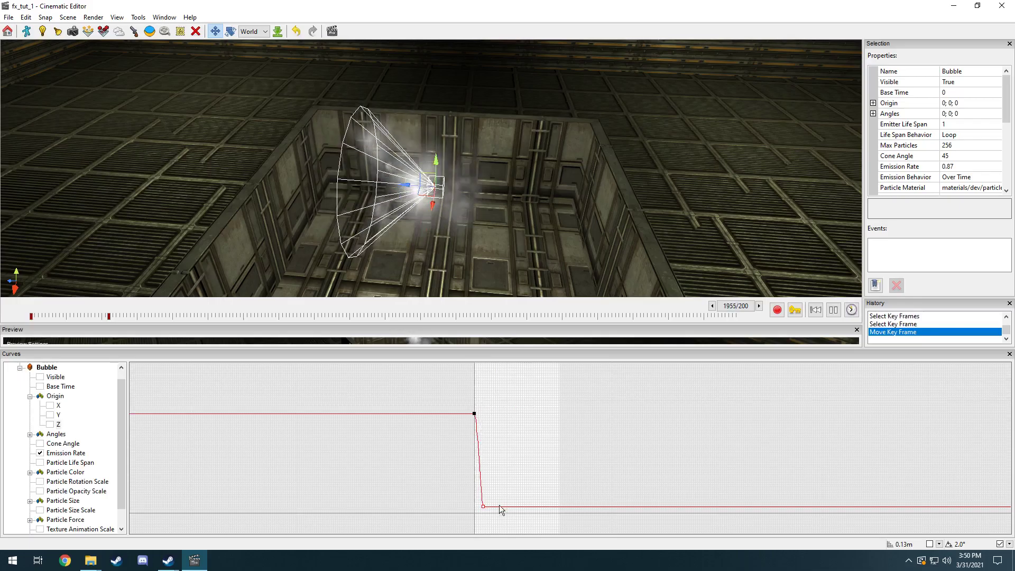
left_click_drag(484, 509, 539, 512)
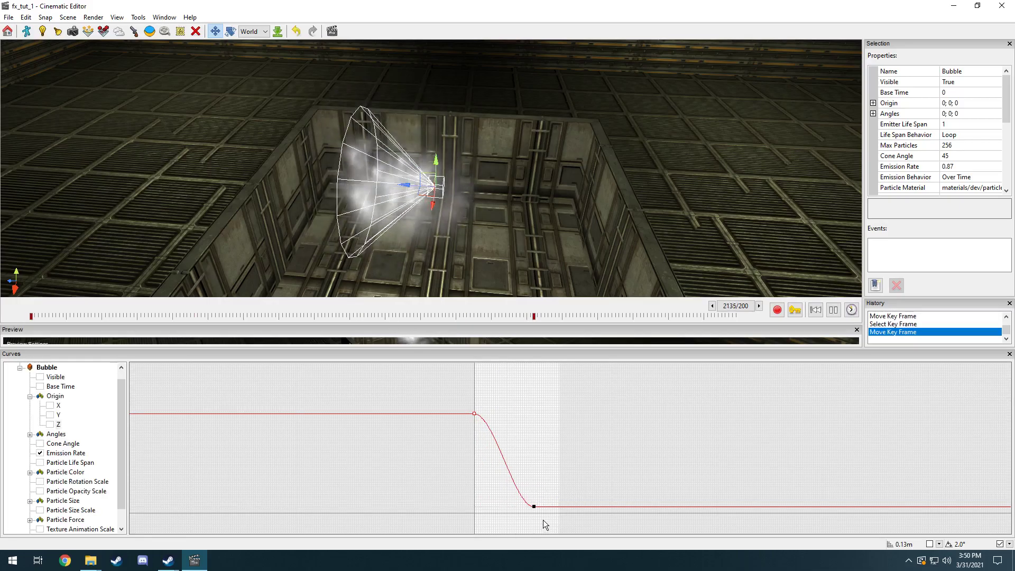
Step: Move the second Emission Rate key frame back to around frame 20 and raise the first one to steepen the falloff
left_click_drag(535, 508, 488, 511)
left_click(511, 462)
left_click(475, 414)
left_click_drag(475, 418, 481, 398)
left_click(500, 420)
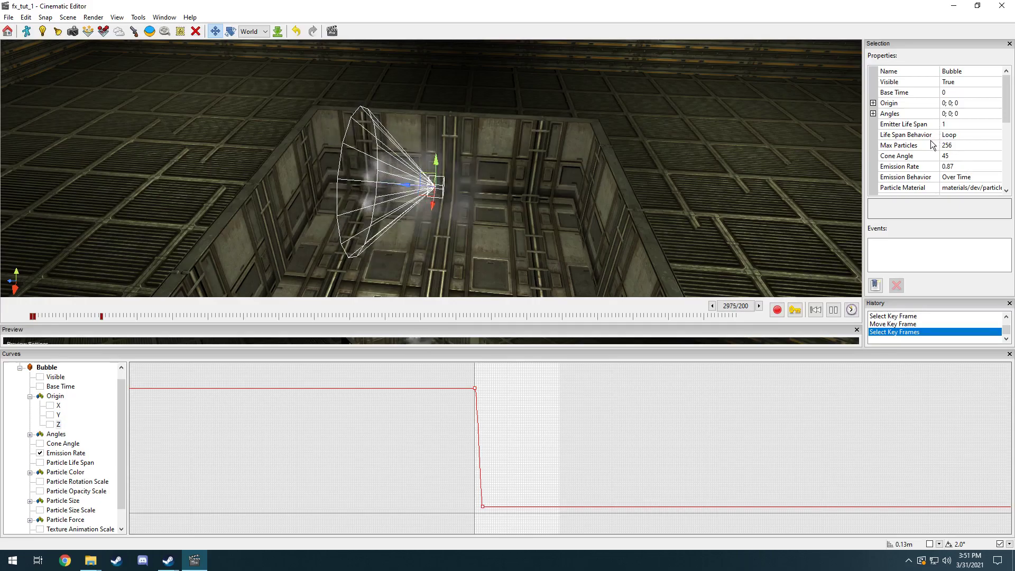
Step: Hide the Emission Rate curve and look over the emitter's remaining curve channels
left_click(40, 453)
scroll(129, 408, "down", 2)
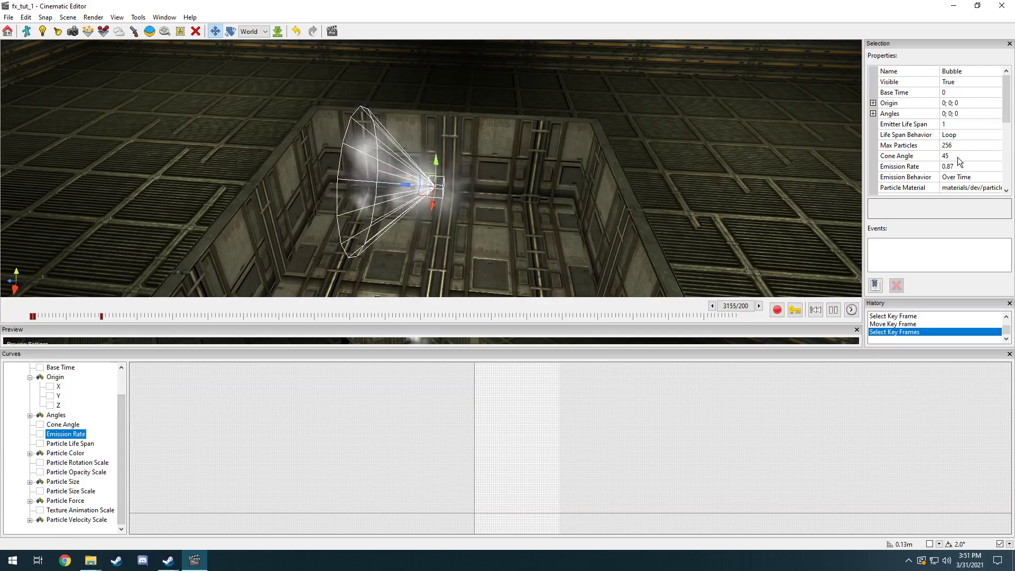
Step: Replay the animation from the start, scrub to frame 20 and compare the particles' emission with the Emission Rate curve
left_click(835, 316)
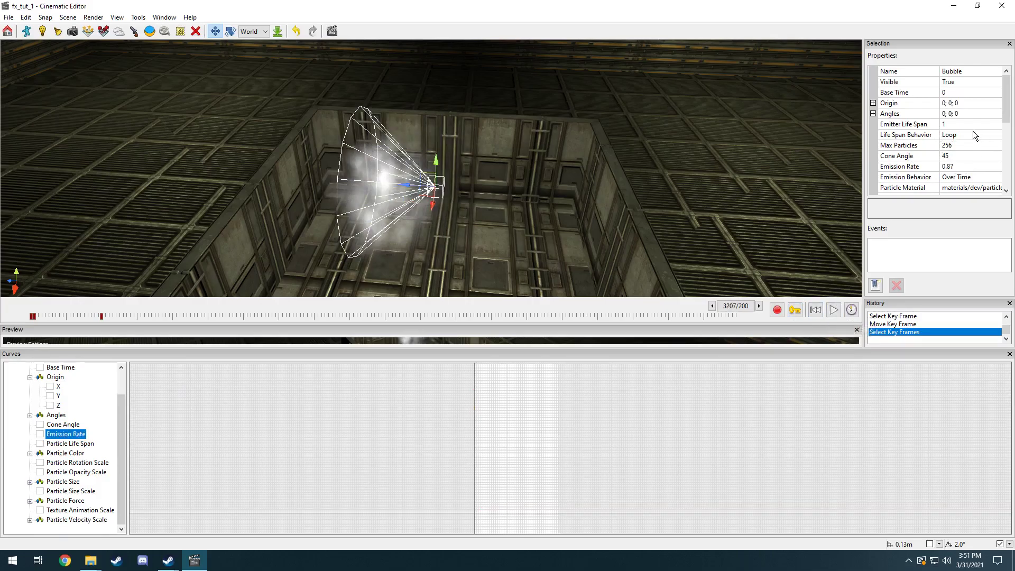
left_click(969, 168)
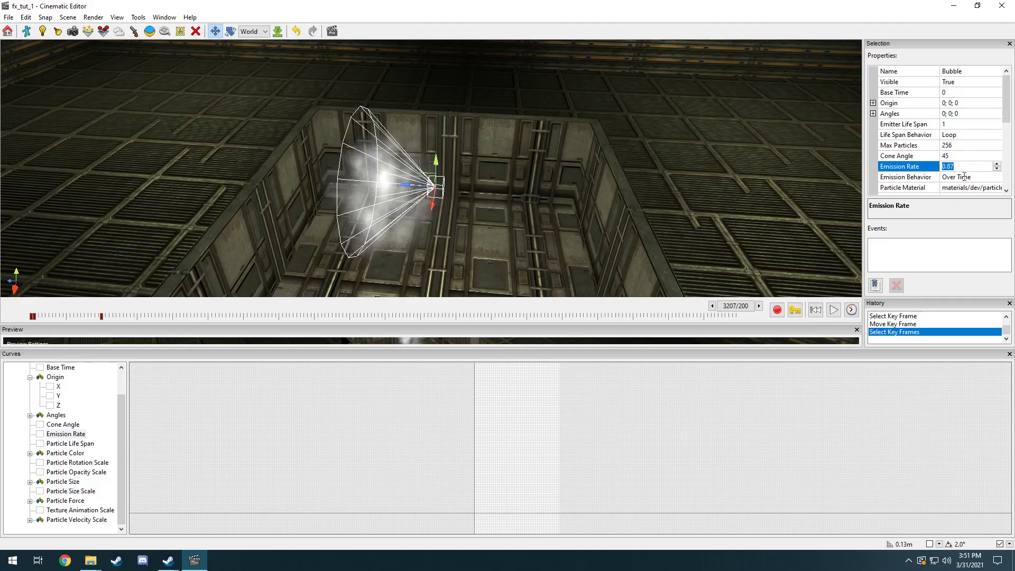
left_click(816, 312)
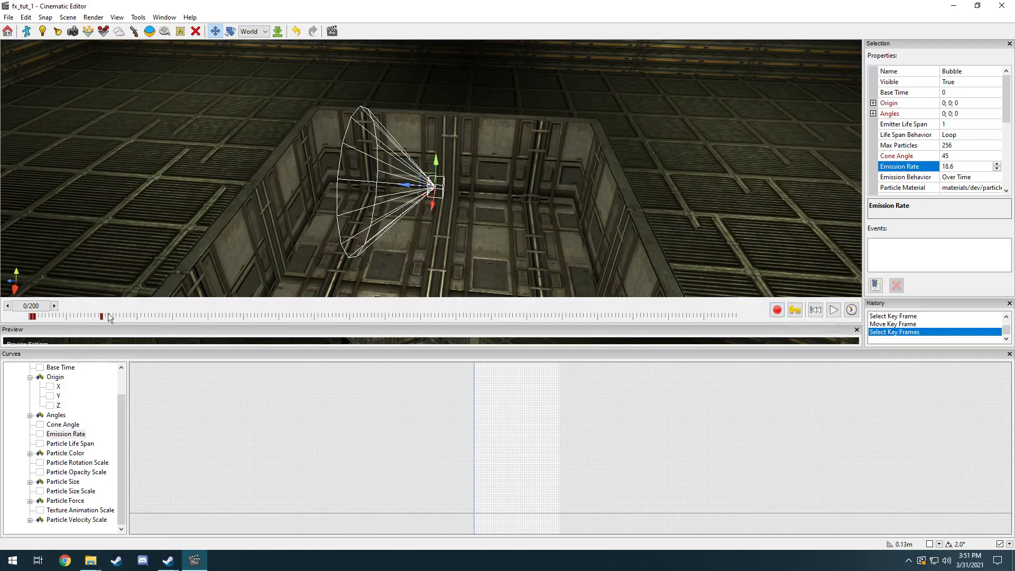
left_click(834, 311)
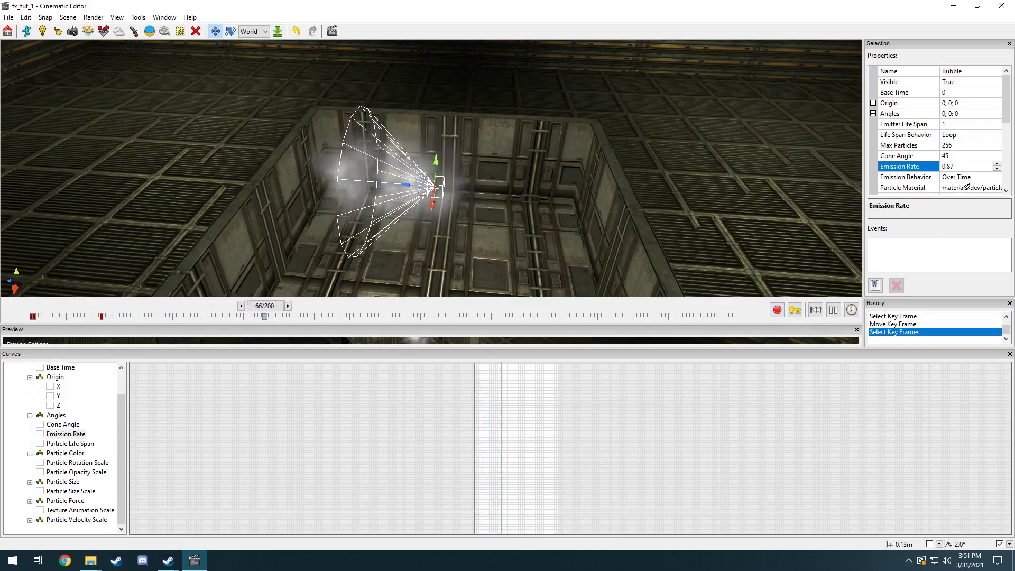
left_click(818, 314)
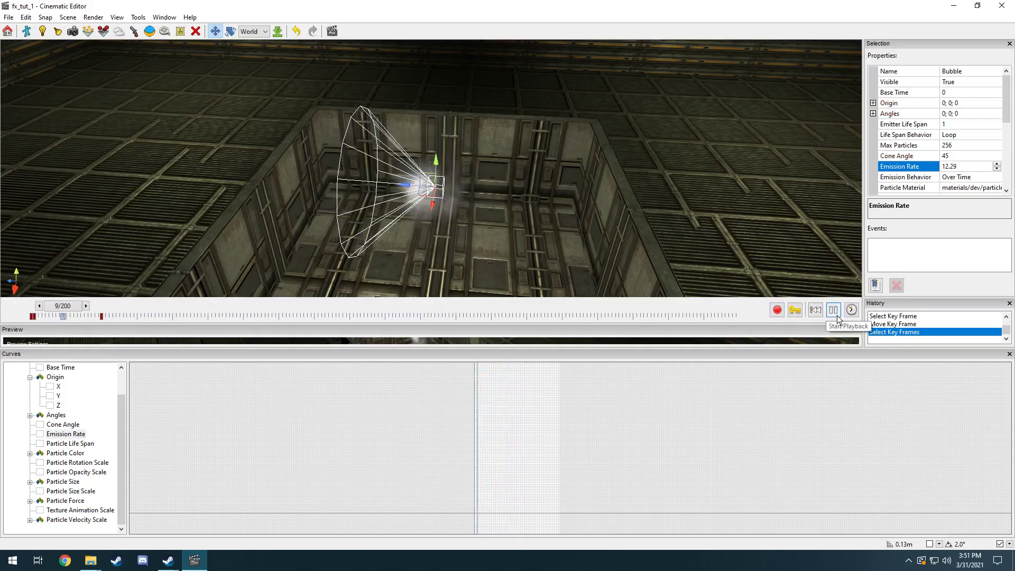
left_click(130, 316)
left_click_drag(133, 317, 117, 318)
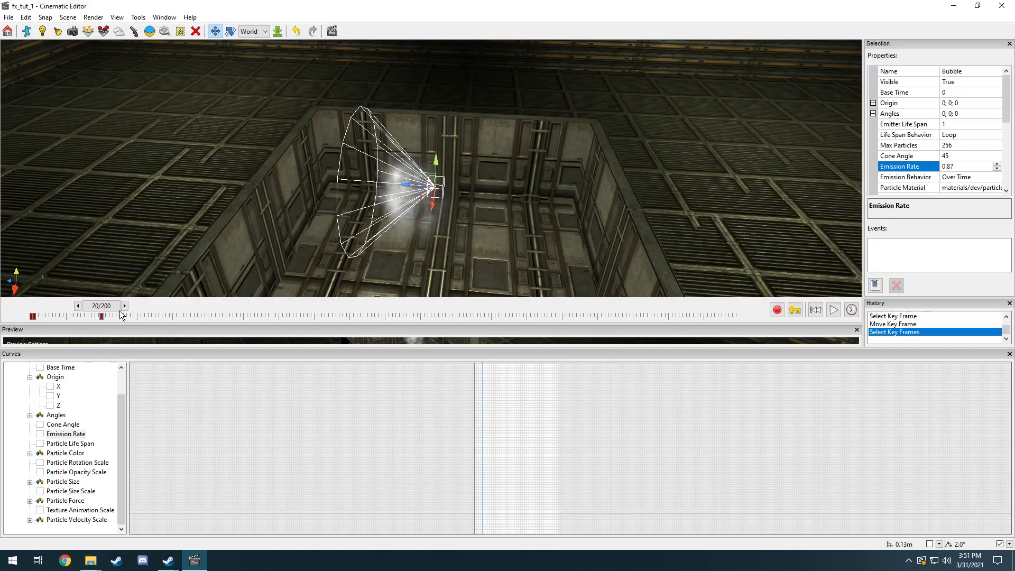
left_click(47, 437)
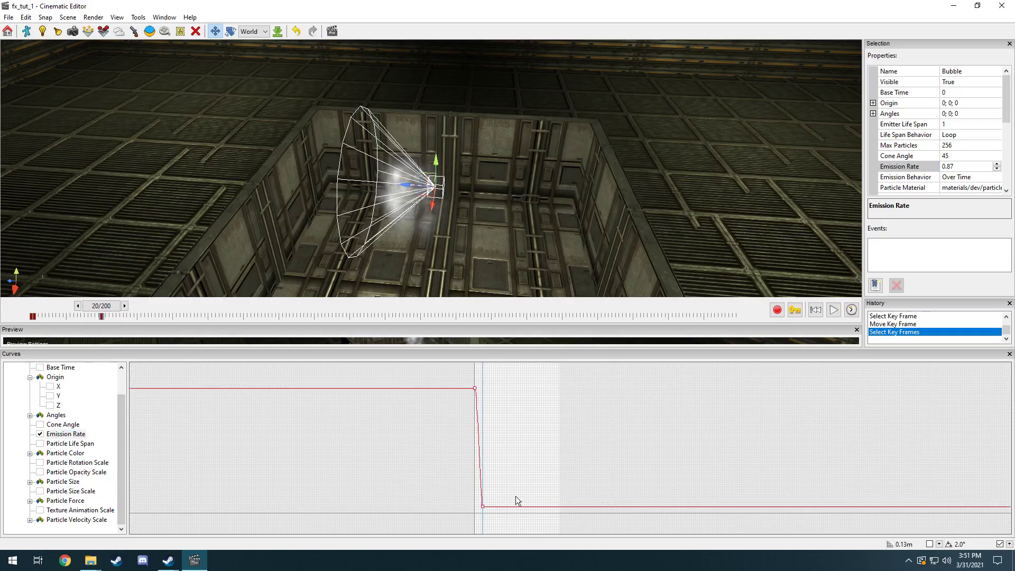
left_click(46, 438)
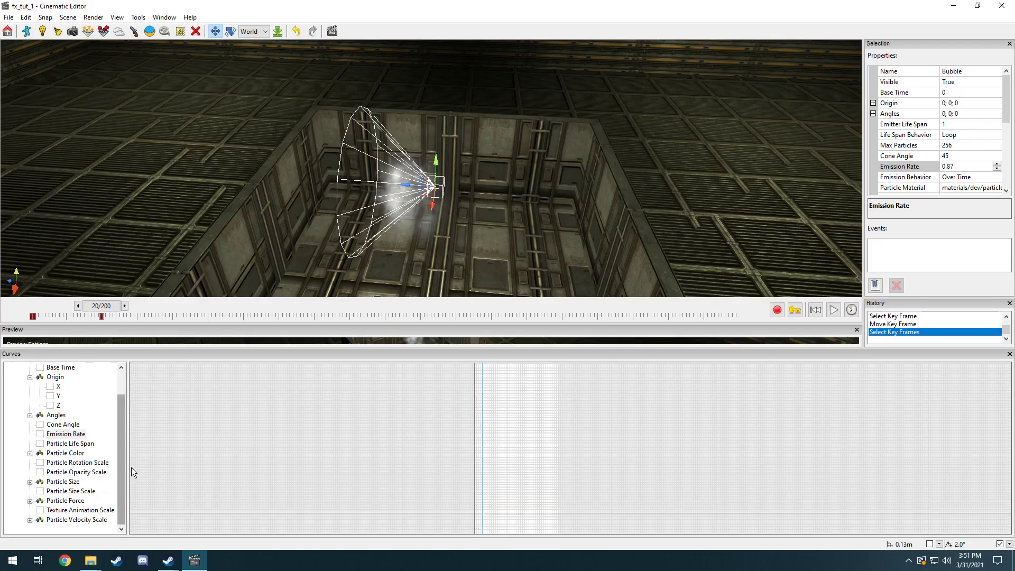
Step: Compare the emitter's property list with the channels available in the curve tree to see which properties have curves
left_click_drag(129, 467, 133, 469)
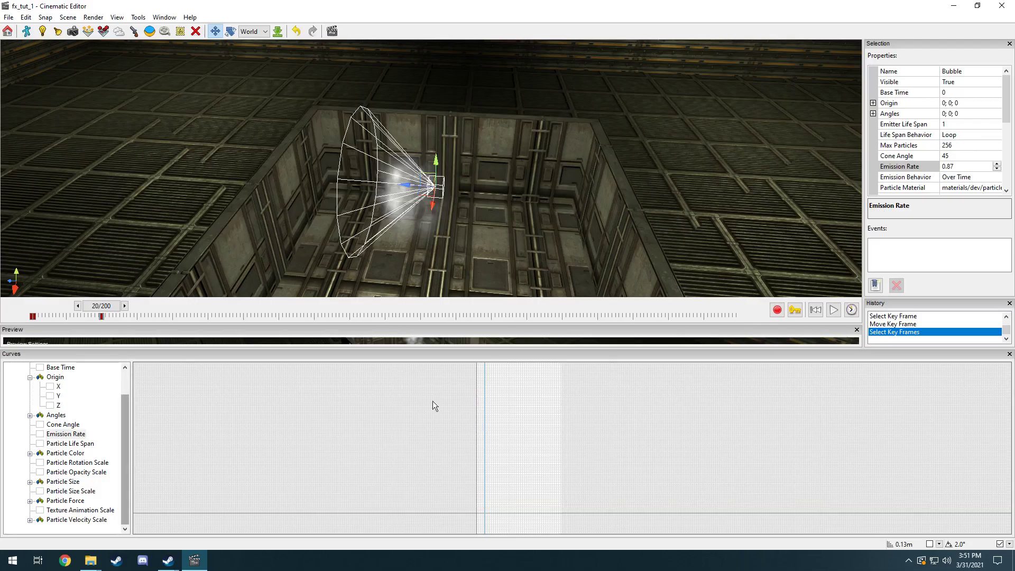
left_click_drag(1007, 108, 1013, 144)
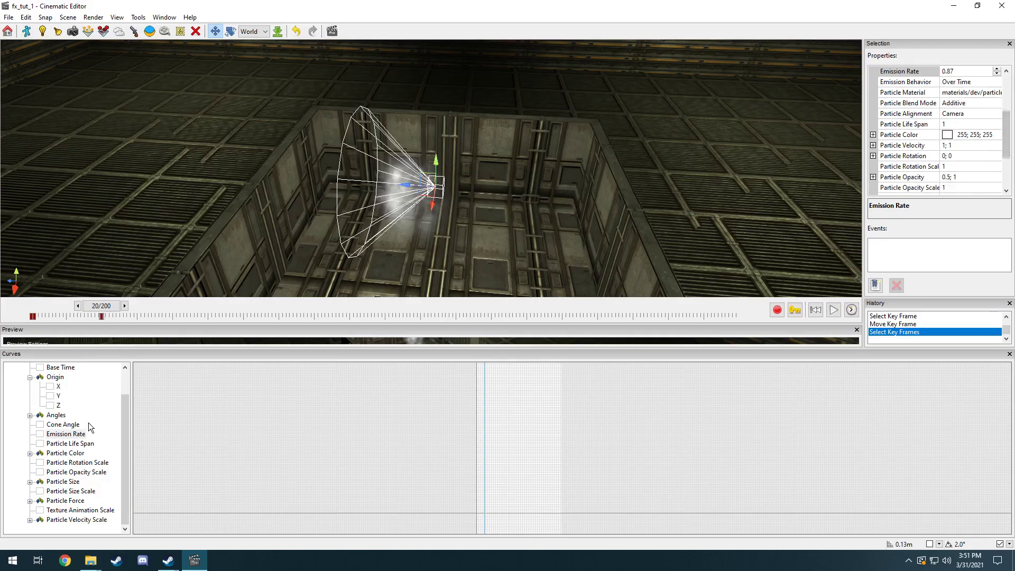
mouse_move(132, 433)
left_mouse_down()
mouse_move(132, 401)
mouse_move(123, 437)
mouse_move(135, 401)
mouse_move(132, 423)
left_mouse_up()
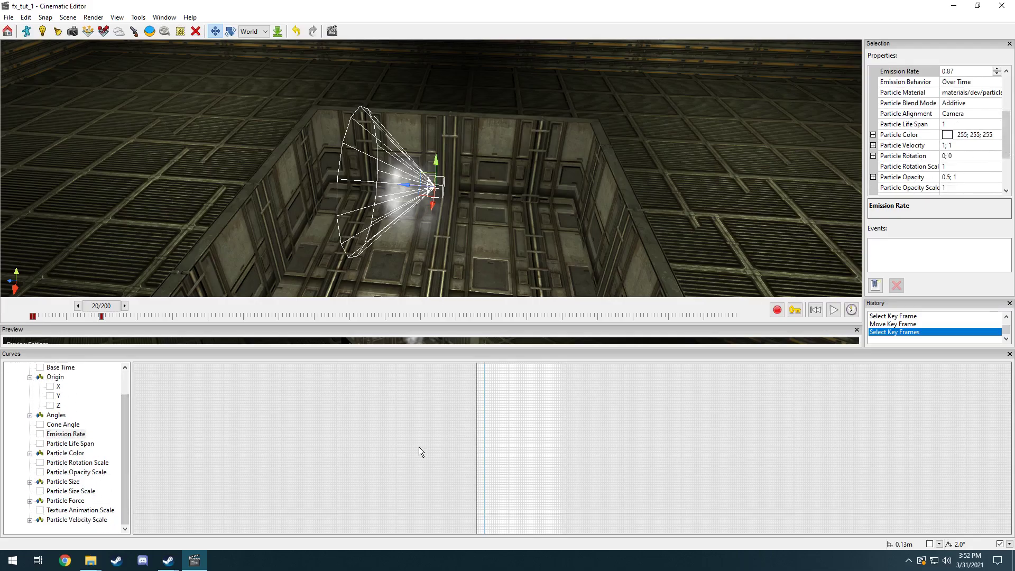
left_click_drag(1013, 154, 1012, 112)
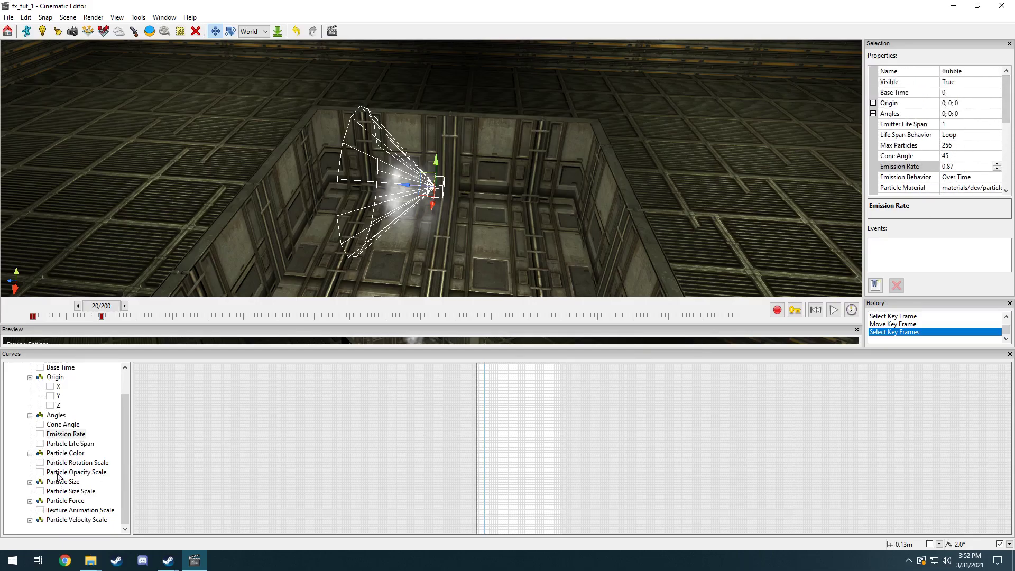
mouse_move(131, 449)
left_mouse_down()
mouse_move(137, 430)
mouse_move(137, 450)
left_mouse_up()
scroll(621, 410, "down", 1)
middle_click_drag(561, 423, 484, 436)
scroll(505, 434, "up", 1)
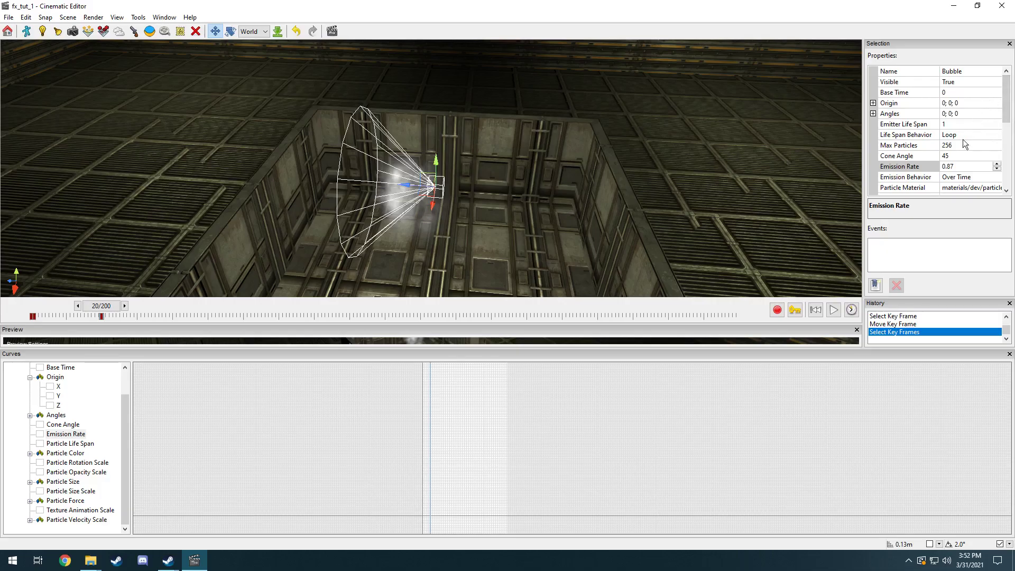
Step: Set the Bubble emitter's Visible property to False without recording and play the animation from the start
left_click(985, 129)
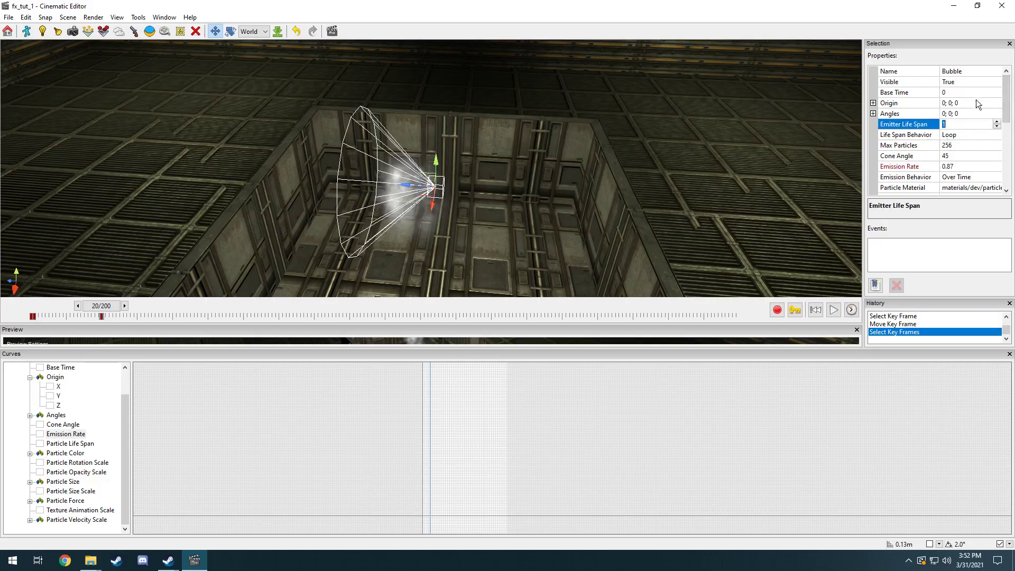
left_click(978, 73)
left_click(979, 83)
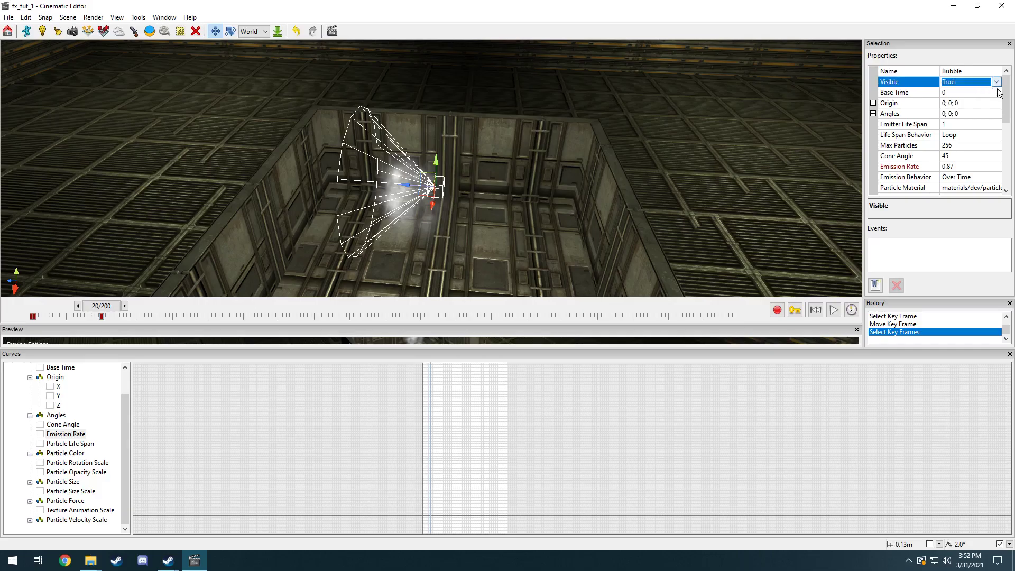
left_click(996, 82)
left_click(994, 99)
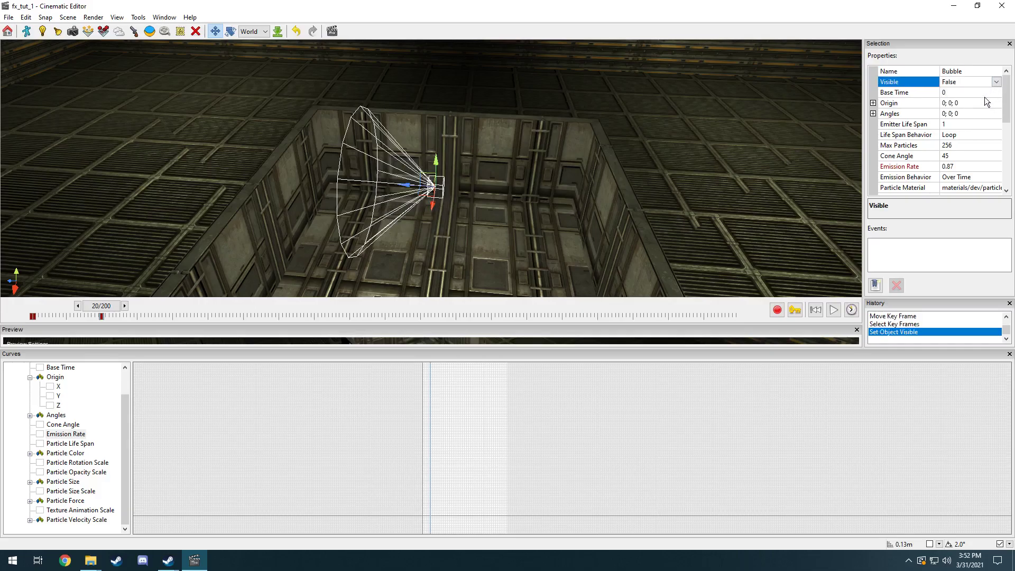
left_click(815, 311)
left_click(819, 315)
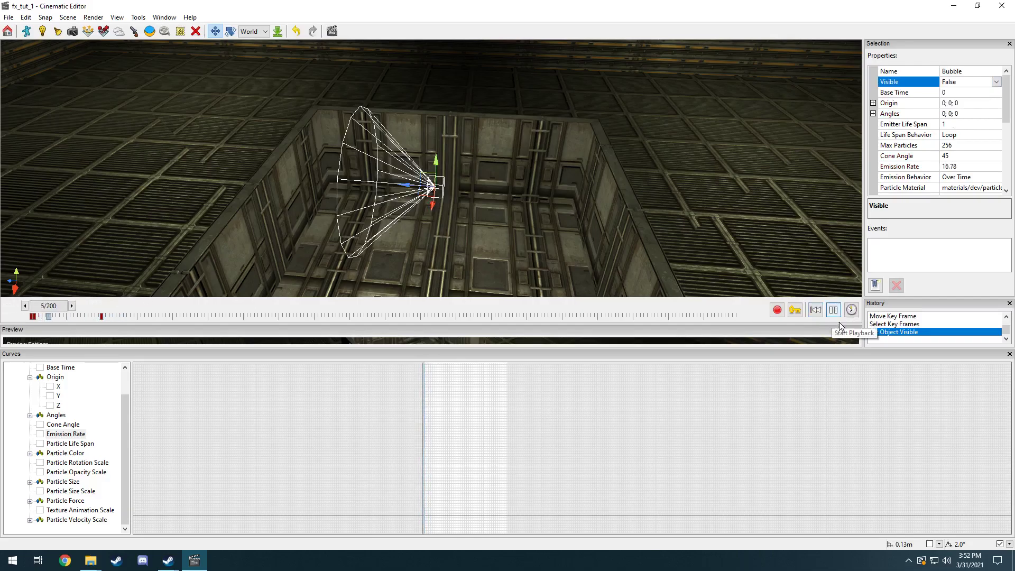
left_click(834, 313)
left_click(818, 313)
Step: Set the Bubble emitter's Visible property back to True
left_click(996, 81)
left_click(952, 91)
left_click(852, 310)
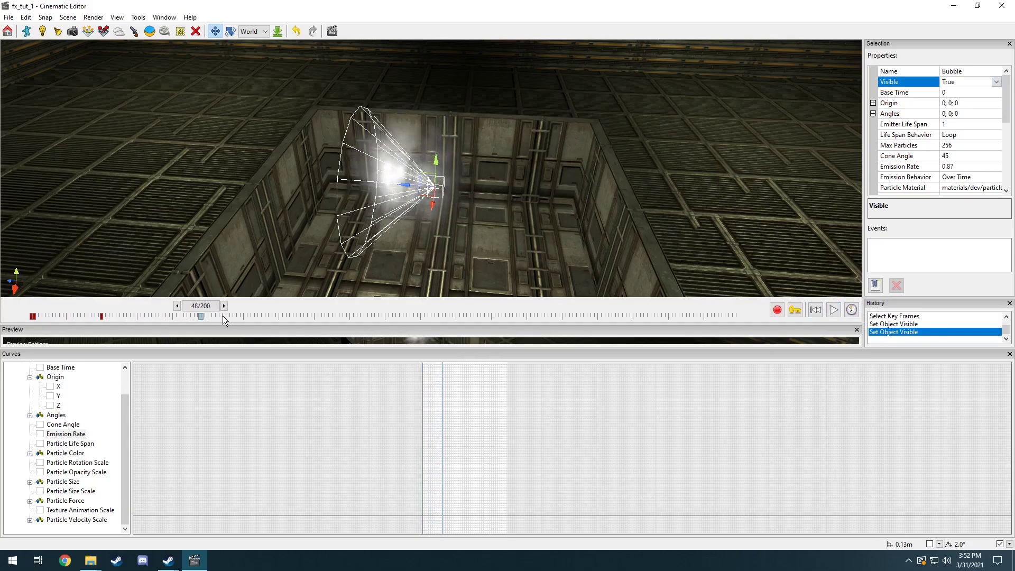
Step: Record a key frame at frame 199 that sets the Bubble emitter's Visible property to False
left_click(736, 316)
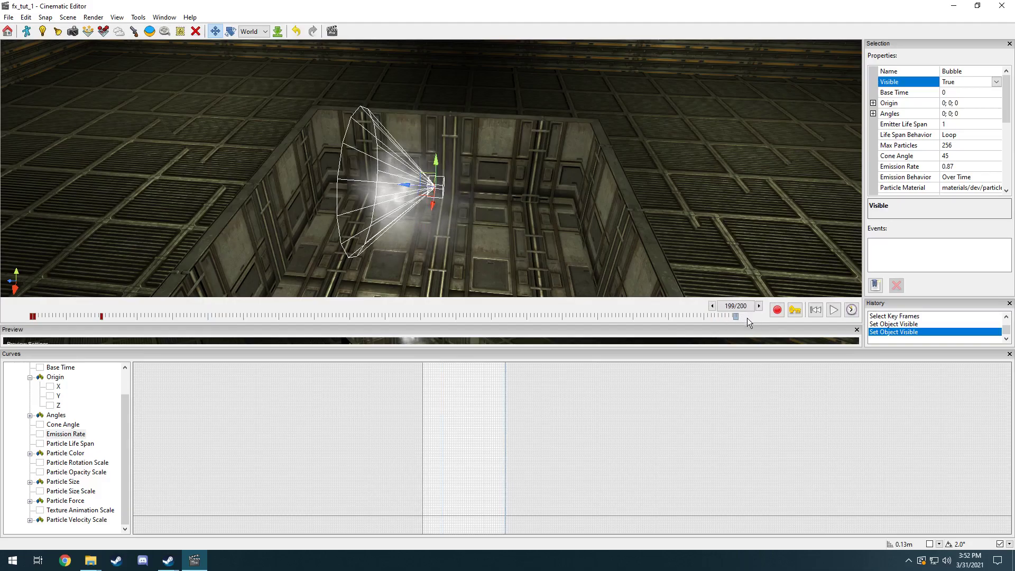
scroll(502, 399, "up", 5)
mouse_move(472, 408)
middle_mouse_down()
mouse_move(268, 426)
mouse_move(448, 433)
mouse_move(465, 424)
middle_mouse_up()
left_click_drag(463, 421, 465, 422)
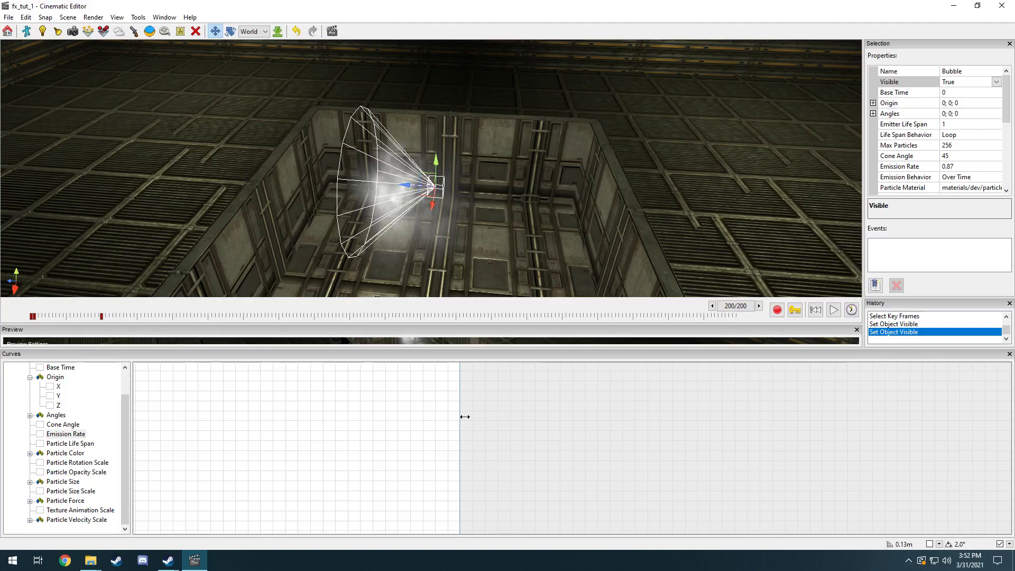
mouse_move(734, 313)
left_mouse_down()
mouse_move(705, 313)
mouse_move(743, 316)
left_mouse_up()
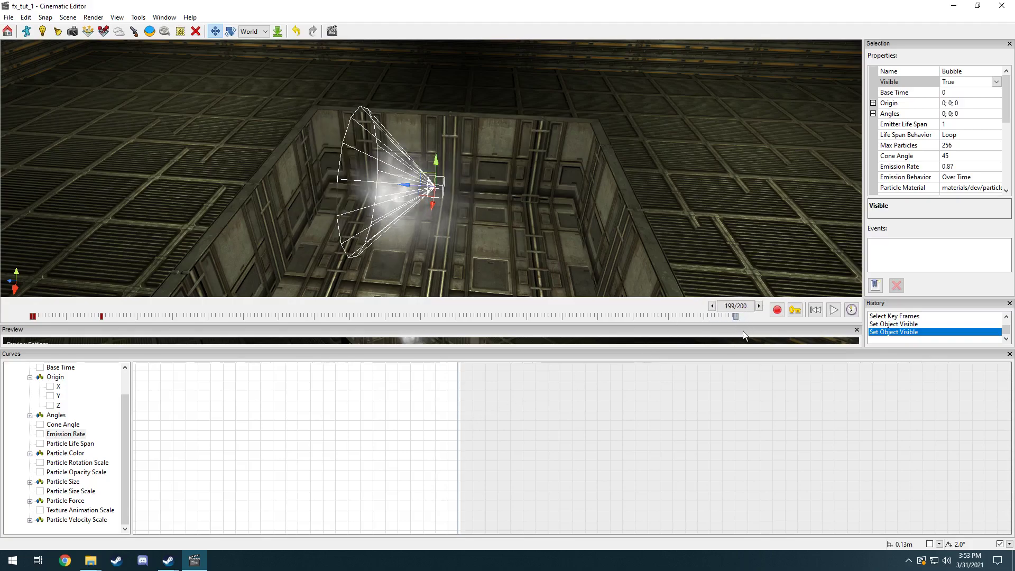
left_click(779, 312)
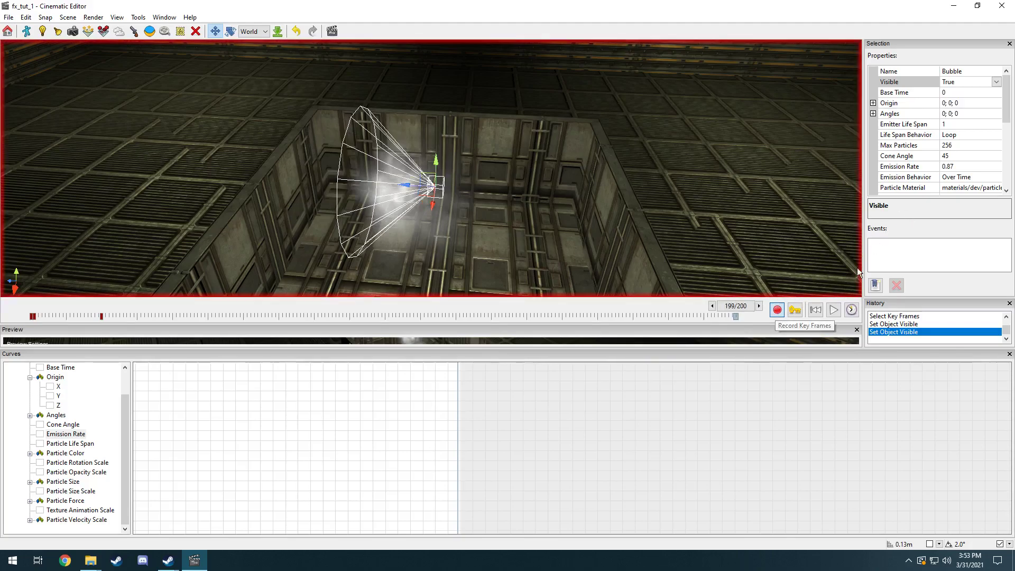
left_click(997, 83)
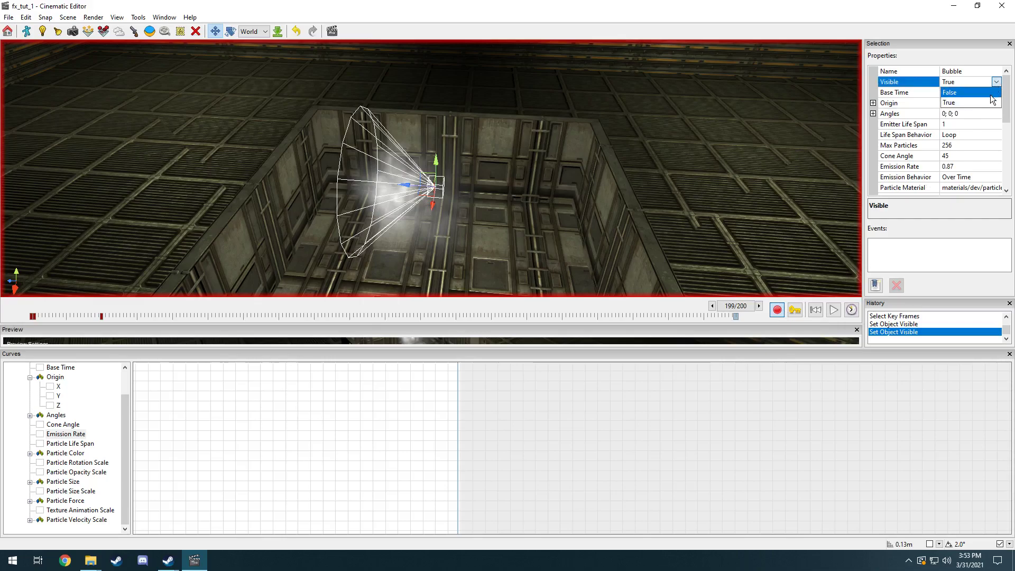
left_click(991, 95)
left_click(778, 314)
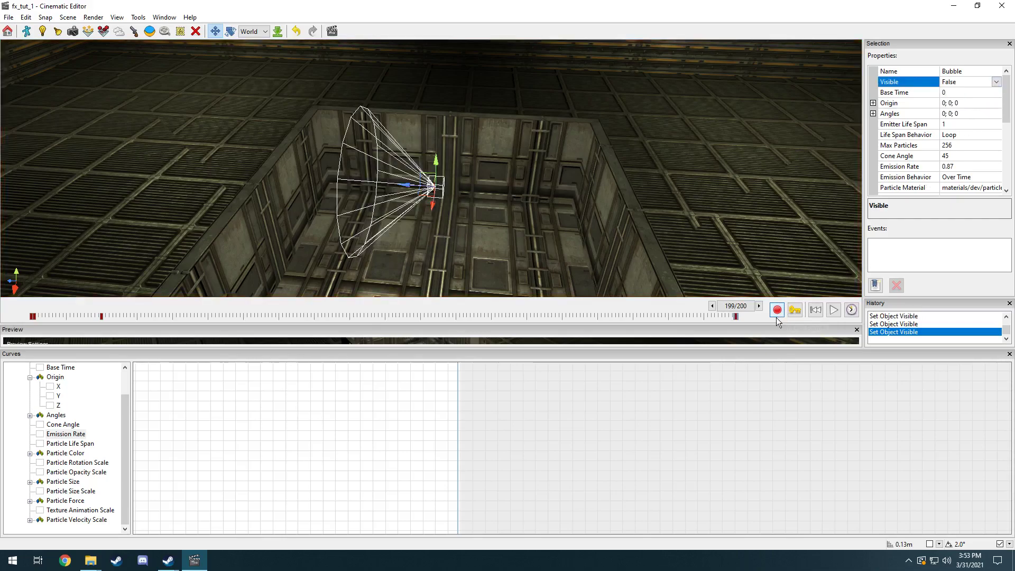
Step: Record a key frame at frame 198 that sets the Bubble emitter's Visible property to True
left_click(713, 308)
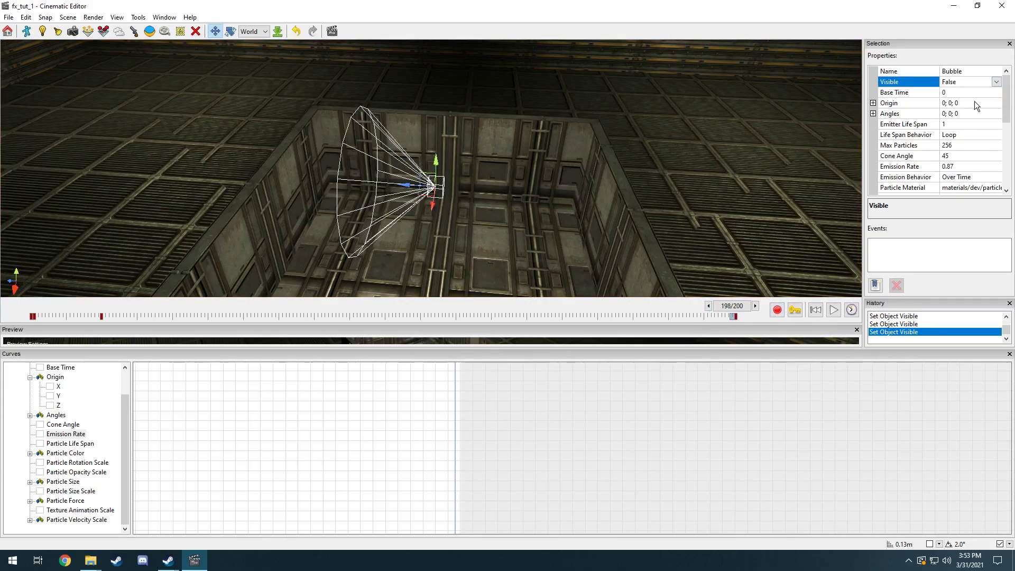
left_click(777, 310)
left_click(996, 82)
left_click(995, 102)
left_click(787, 313)
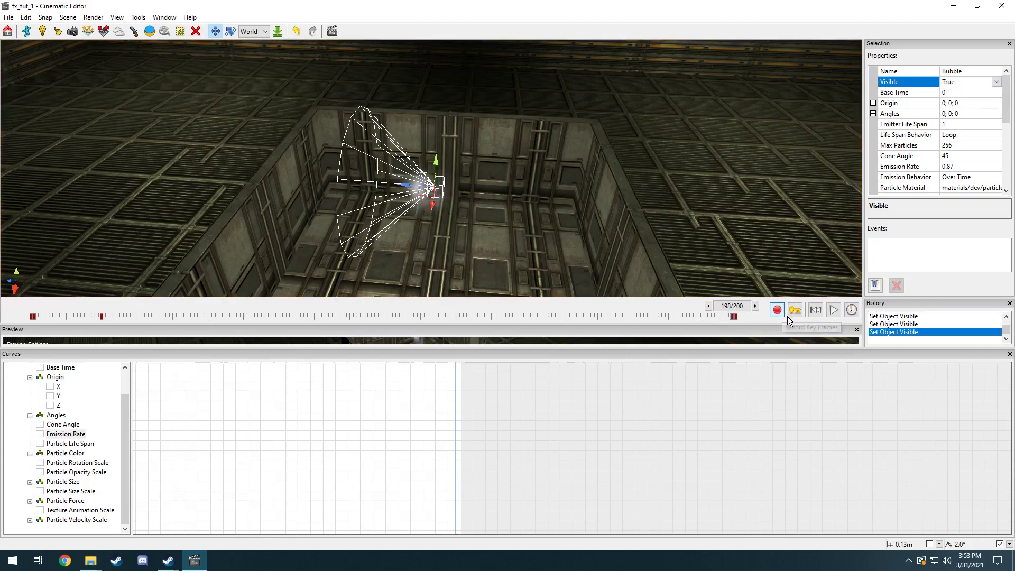
Step: Scrub through the timeline and across frames 197 to 200 to check how the emitter's visibility switches at the end
left_click_drag(735, 313, 45, 317)
left_click_drag(170, 313, 735, 316)
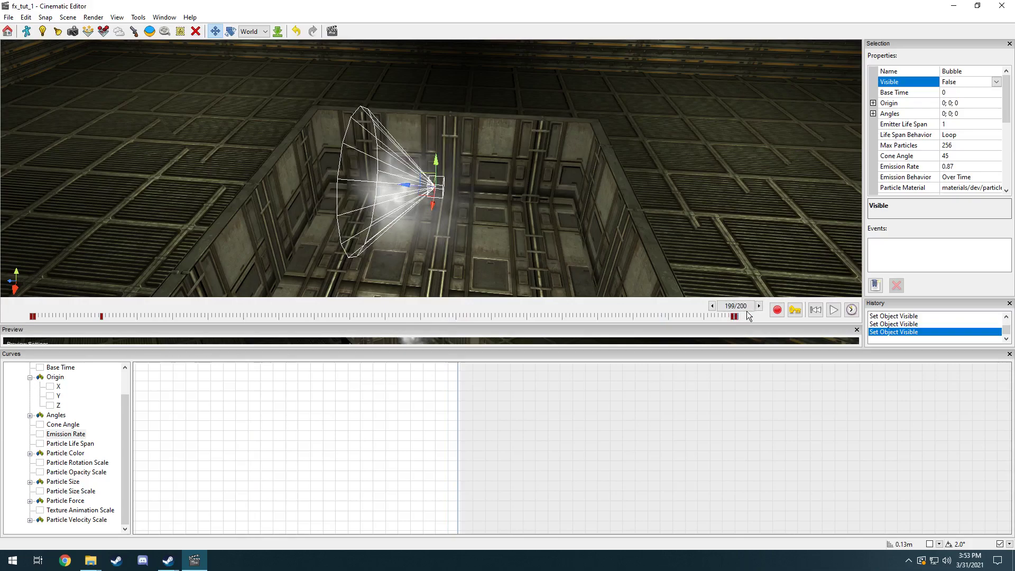
left_click(465, 407)
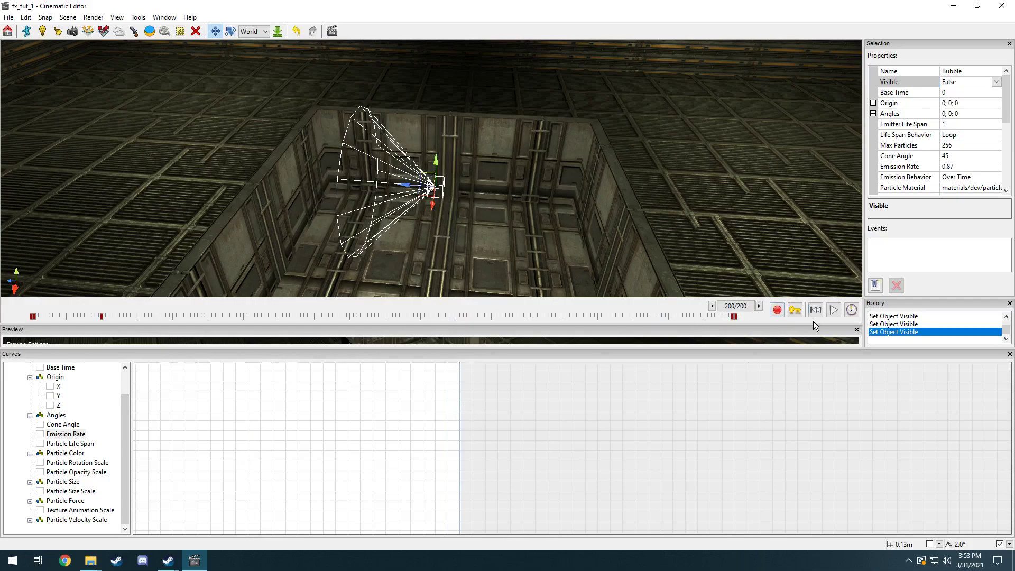
left_click_drag(734, 316, 699, 318)
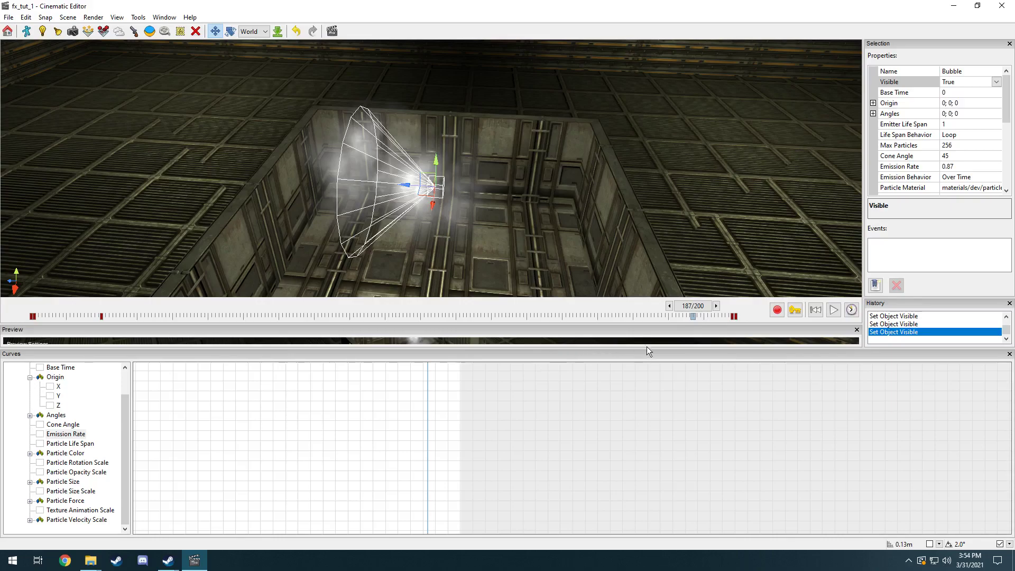
left_click(725, 316)
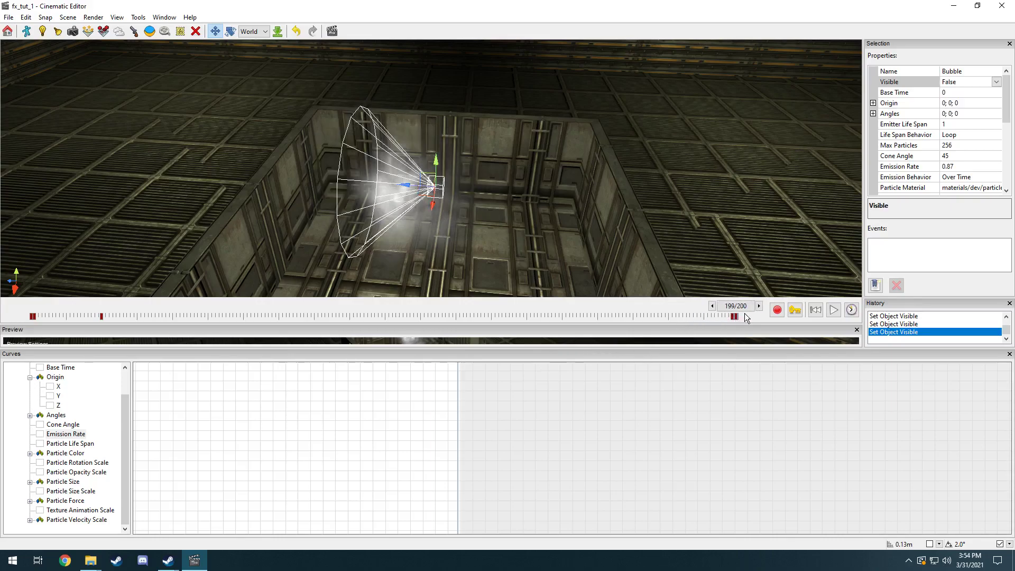
mouse_move(725, 316)
left_mouse_down()
mouse_move(693, 315)
mouse_move(749, 313)
mouse_move(575, 311)
mouse_move(737, 316)
left_mouse_up()
left_click_drag(461, 400, 466, 396)
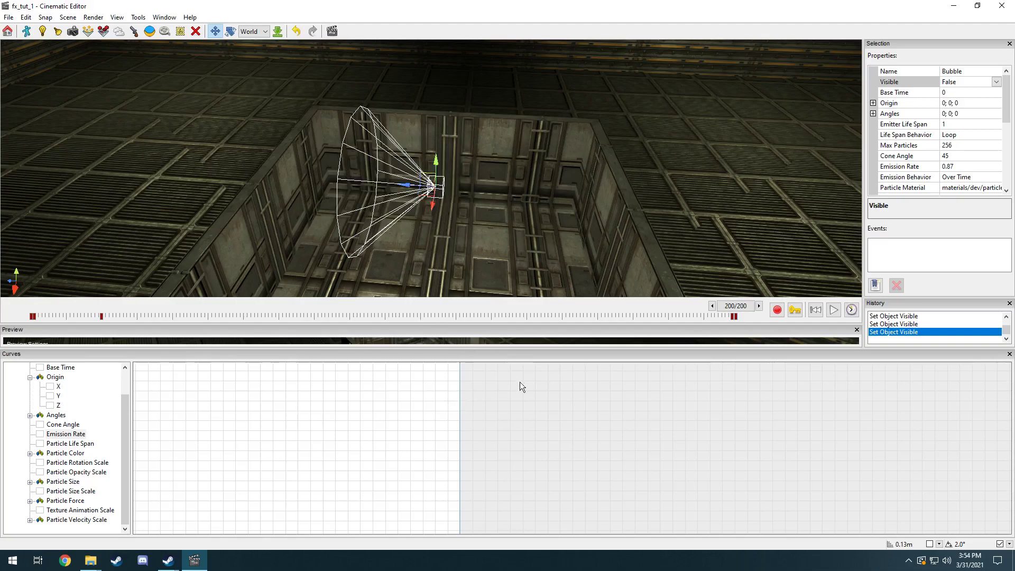
left_click_drag(465, 401, 458, 404)
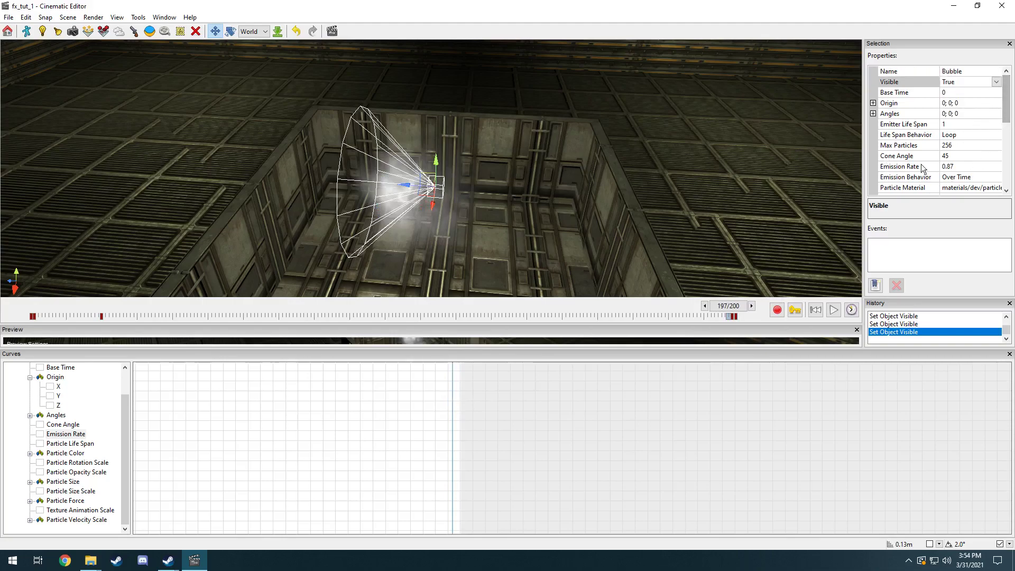
left_click(918, 128)
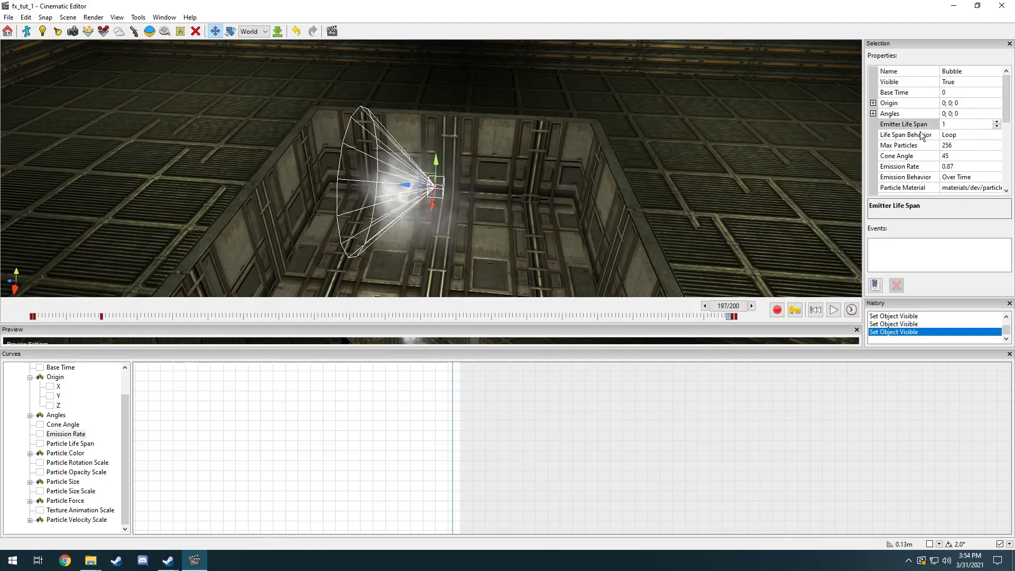
left_click(963, 180)
left_click(950, 128)
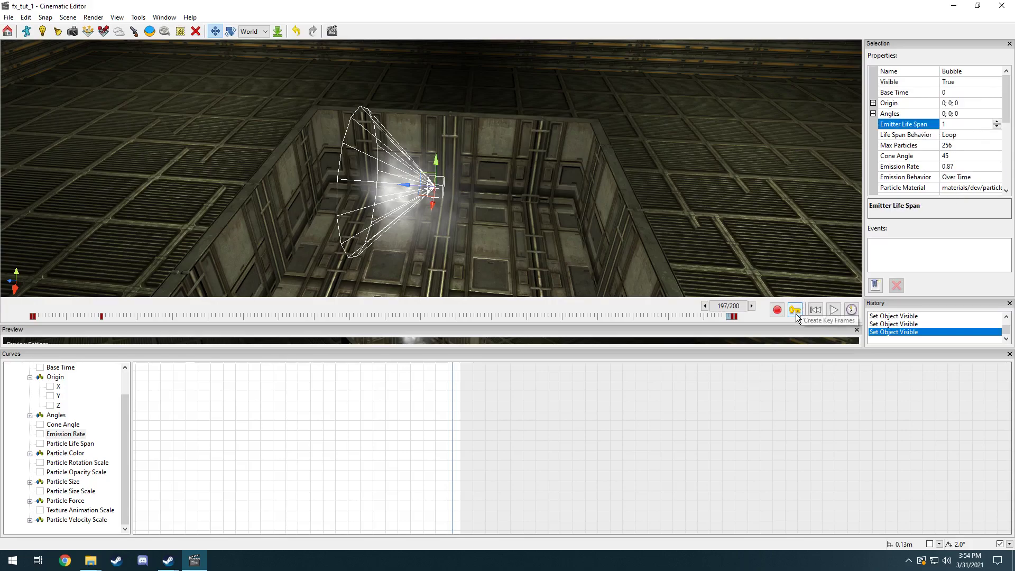
left_click_drag(741, 316, 654, 317)
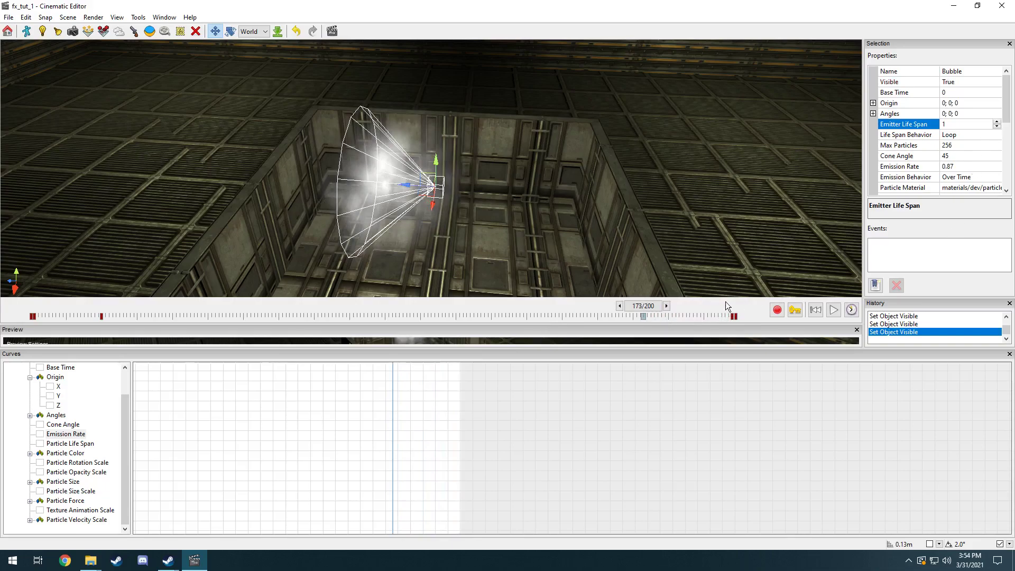
Step: Scrub towards the end of the timeline and return to frame 188 to check the emitter's particles
left_click_drag(656, 314, 737, 316)
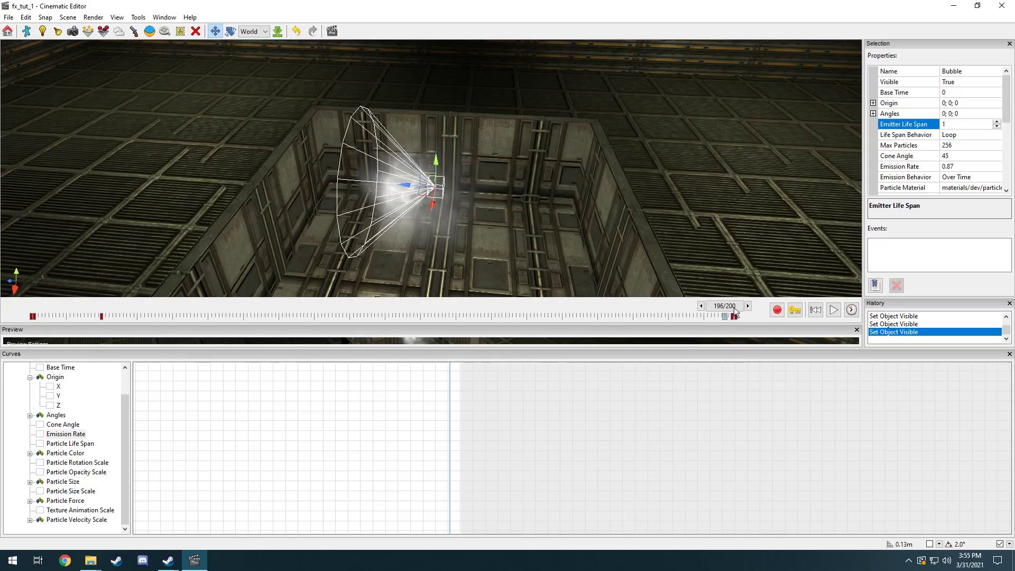
left_click(735, 315)
left_click(697, 316)
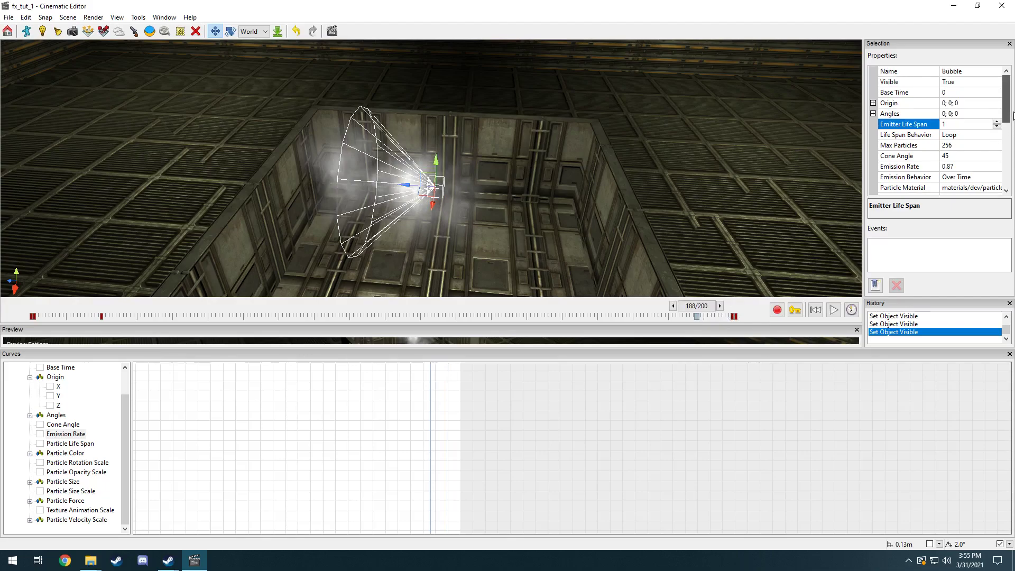
Step: Display the Bubble emitter's Base Time in the curve graph, with the full timeline range framed and the playhead at frame 0
left_click(925, 93)
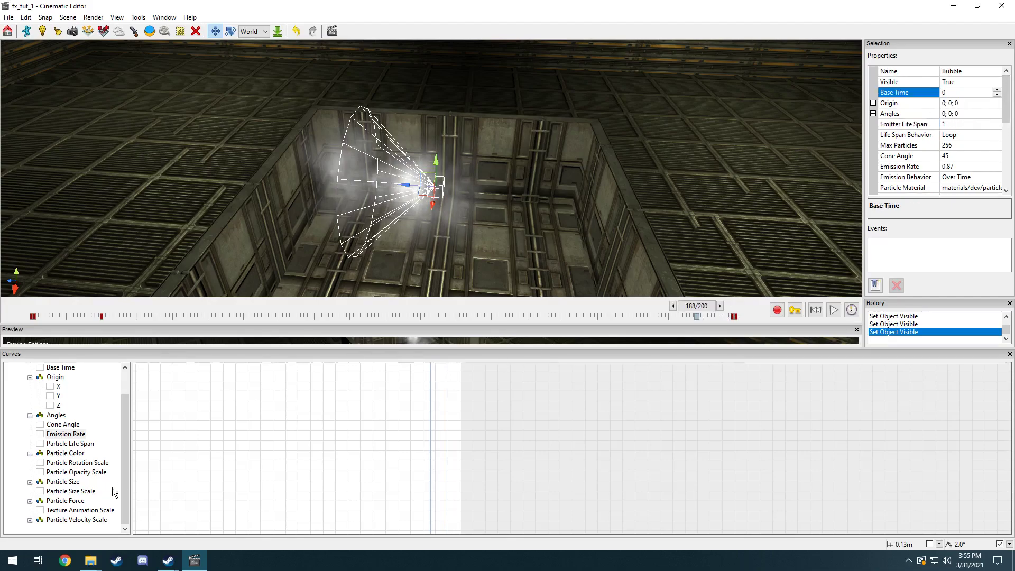
left_click_drag(126, 423, 131, 370)
middle_click_drag(195, 443, 521, 444)
scroll(483, 445, "down", 2)
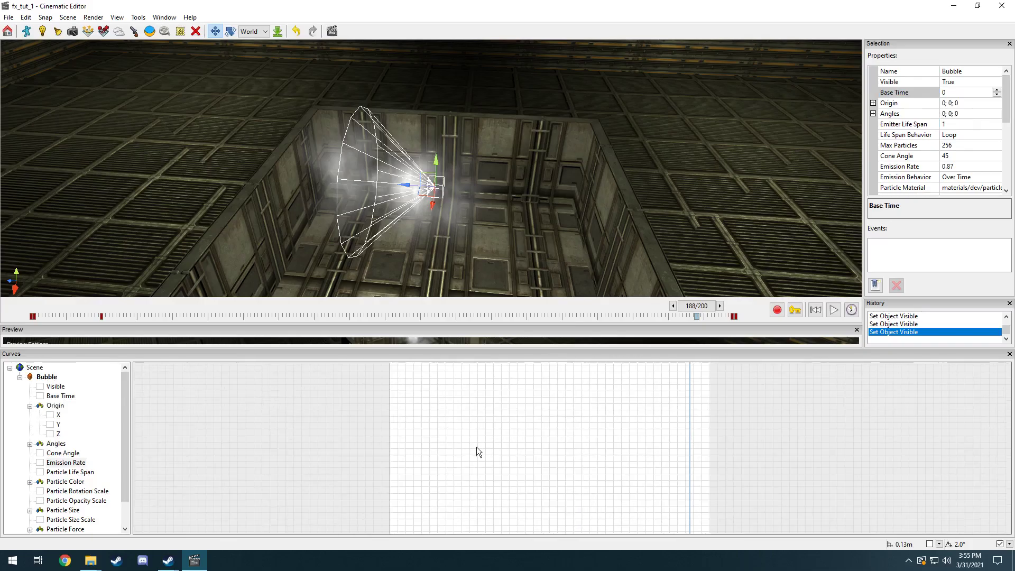
scroll(516, 514, "down", 2)
scroll(525, 426, "up", 2)
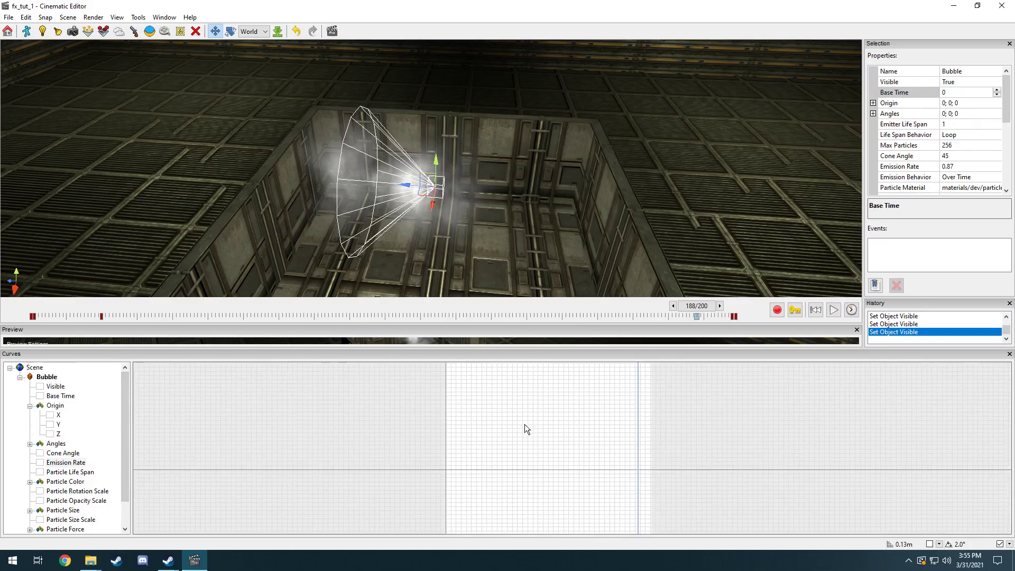
scroll(475, 479, "up", 1)
mouse_move(475, 479)
middle_mouse_down()
mouse_move(404, 445)
mouse_move(382, 468)
mouse_move(458, 469)
middle_mouse_up()
scroll(392, 468, "up", 1)
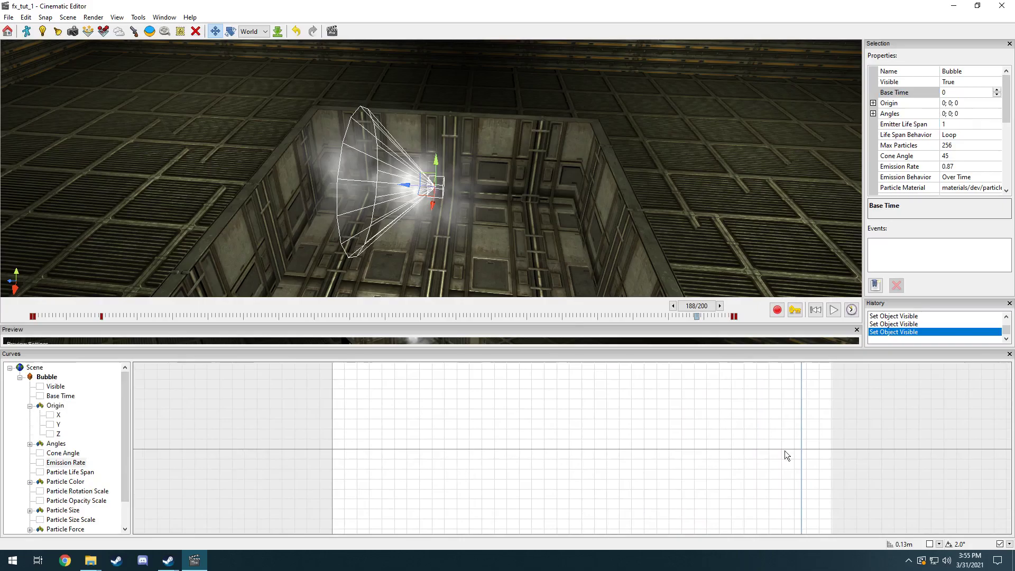
left_click_drag(806, 432, 336, 425)
scroll(353, 428, "down", 1)
scroll(400, 433, "up", 1)
middle_click_drag(373, 430, 402, 438)
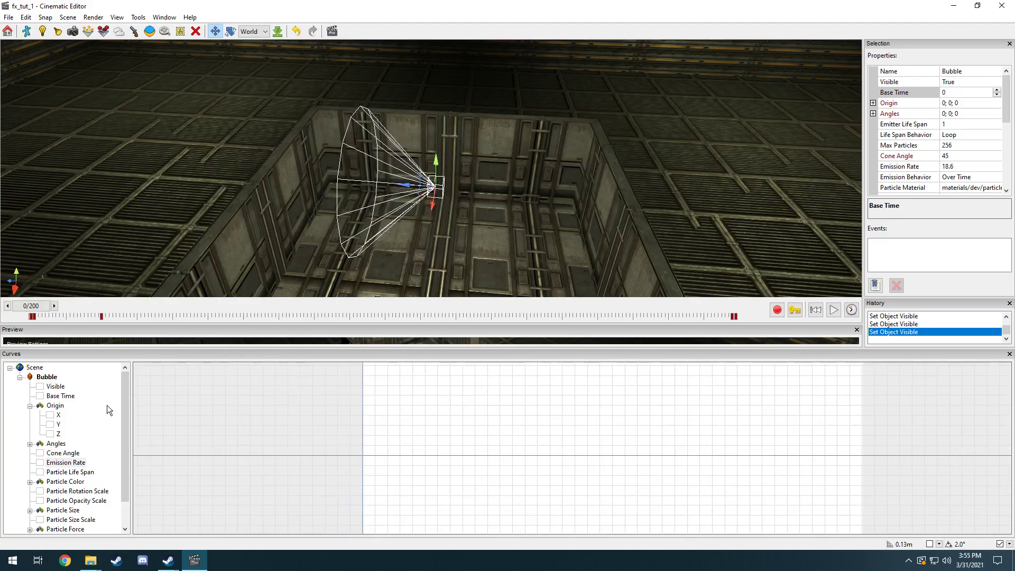
left_click(40, 396)
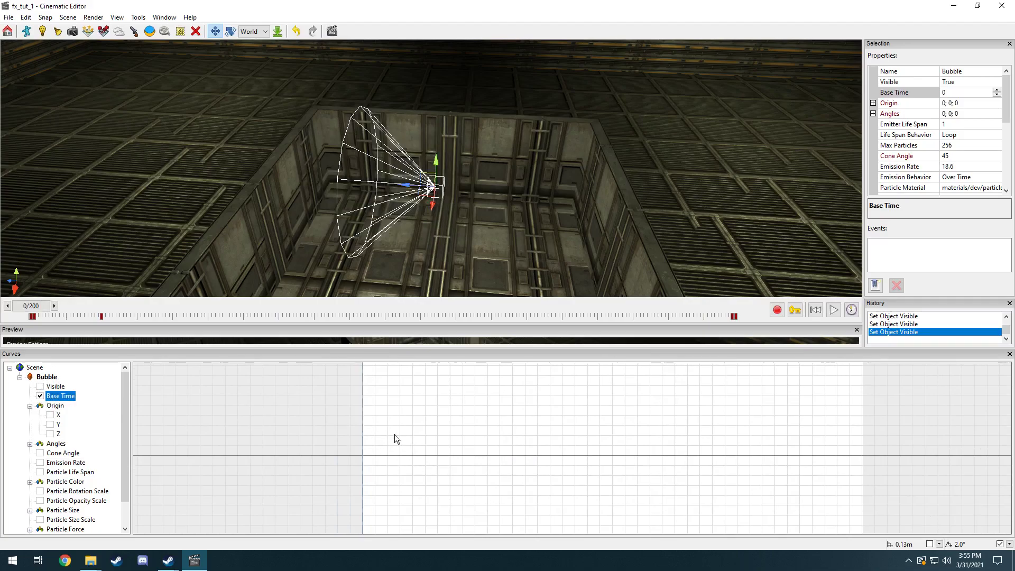
Step: Scrub between frame 29 and frame 0, and toggle the Base Time marker off and on again
left_click(134, 316)
scroll(348, 422, "up", 1)
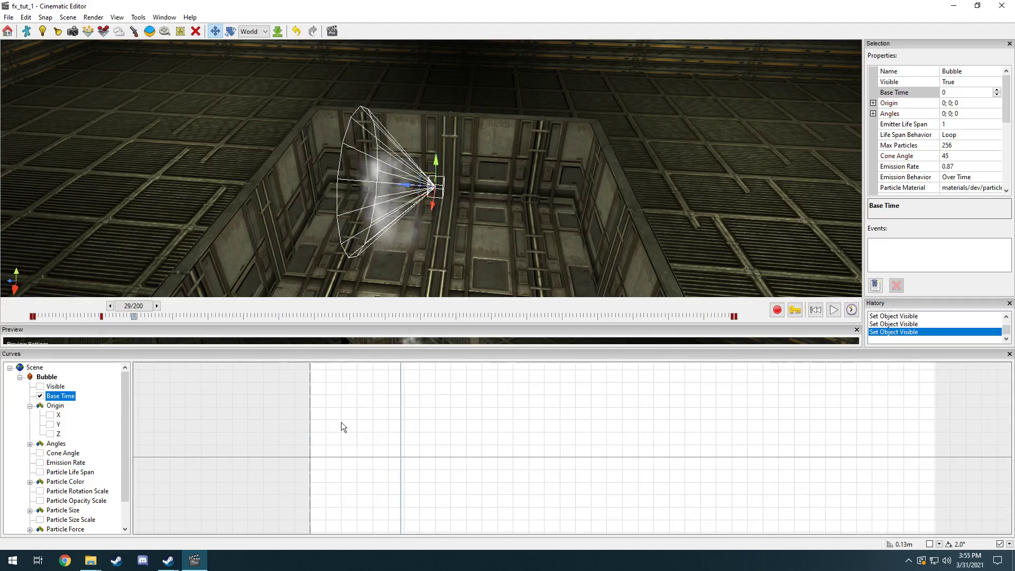
left_click_drag(402, 439, 305, 431)
left_click(44, 397)
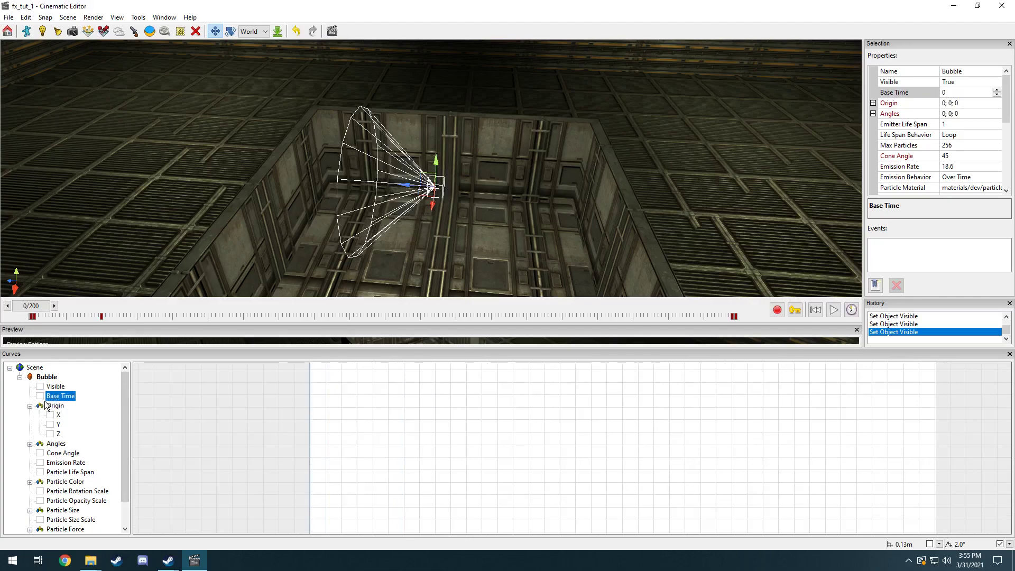
key("space")
Step: Try shifting the Base Time marker to about 0.13 and back to 0, scrubbing between frames 24 and 5
left_click(319, 402)
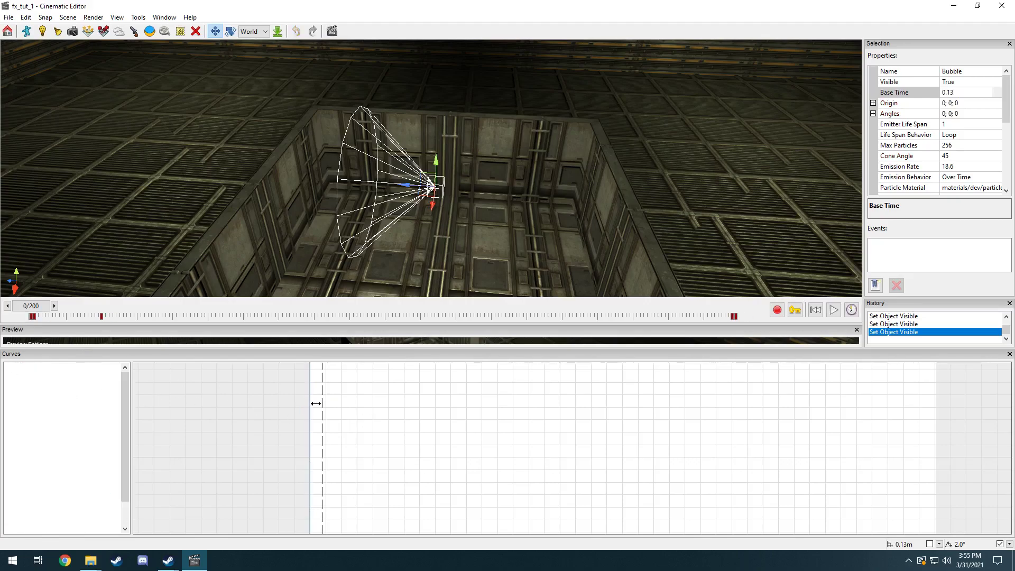
left_click_drag(42, 312, 116, 317)
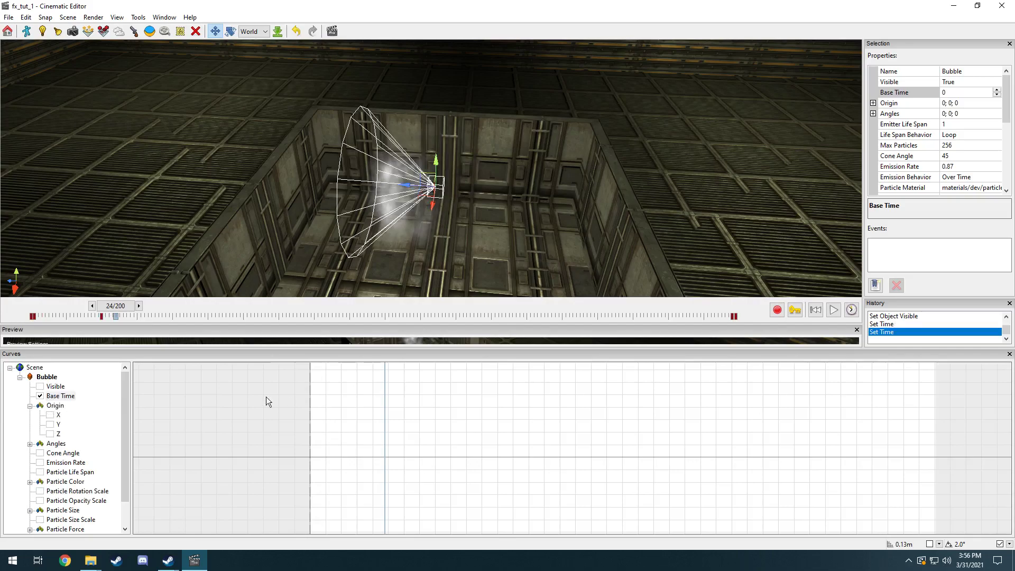
left_click_drag(116, 316, 73, 317)
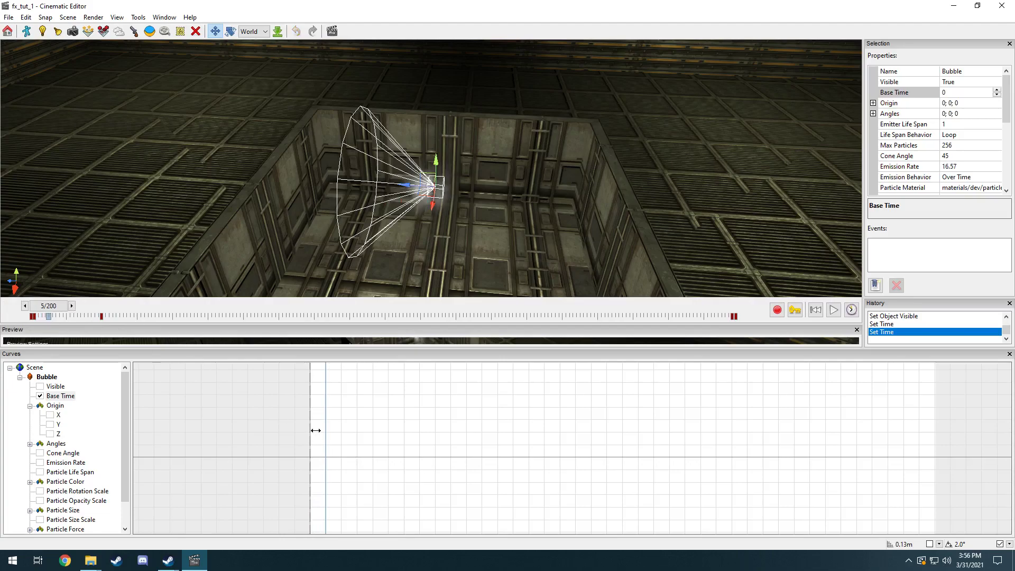
Step: Shift the emitter's Base Time to about 0.17, play the cinematic, and return to frame 2
left_click_drag(316, 431, 332, 430)
left_click(833, 311)
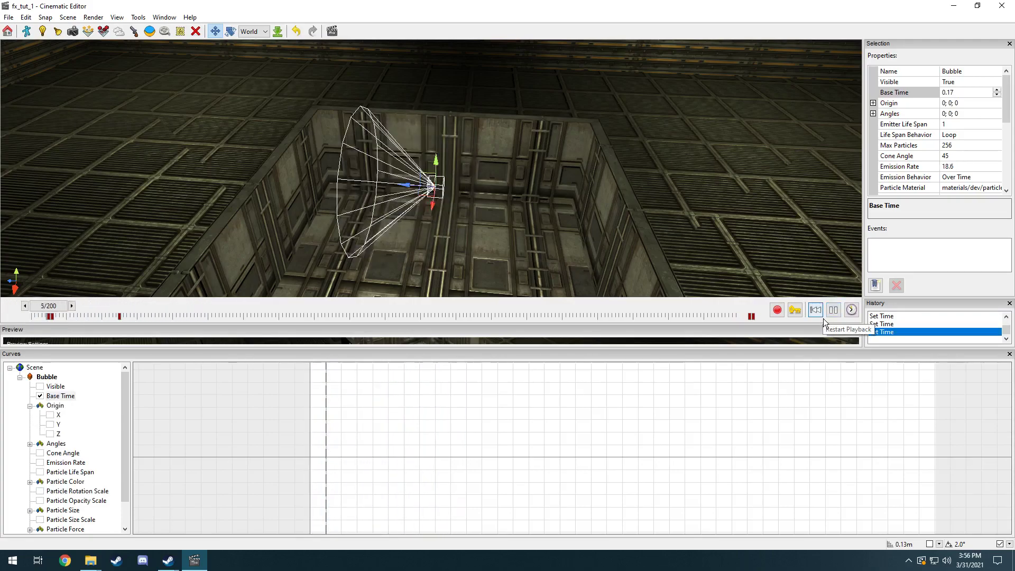
left_click(827, 314)
left_click_drag(81, 315, 58, 315)
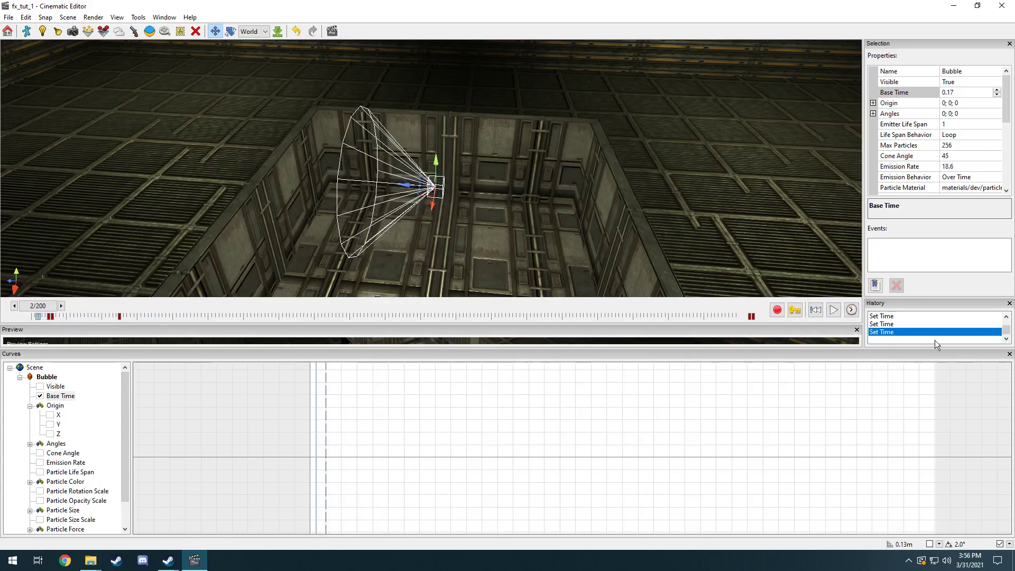
Step: Look at the Emission Behavior options, keeping Over Time, and scrub to frame 26 to view the emission
left_click(905, 177)
left_click(997, 177)
left_click(957, 188)
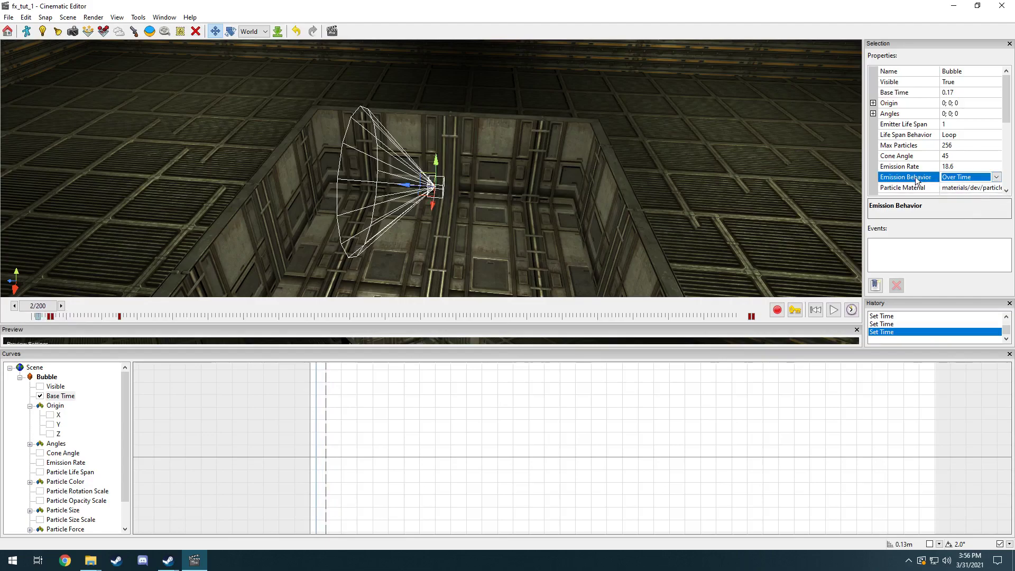
left_click(331, 379)
mouse_move(322, 422)
left_mouse_down()
mouse_move(310, 422)
mouse_move(391, 431)
left_mouse_up()
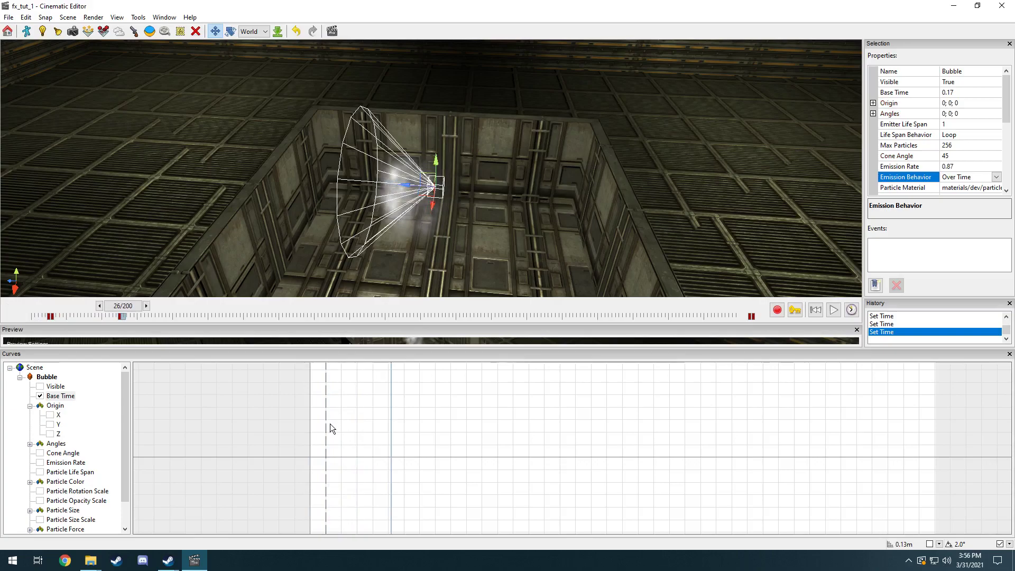
Step: Shift the emitter's Base Time to about 2.3 and play the cinematic from the start to check the delay
left_click_drag(326, 428, 532, 445)
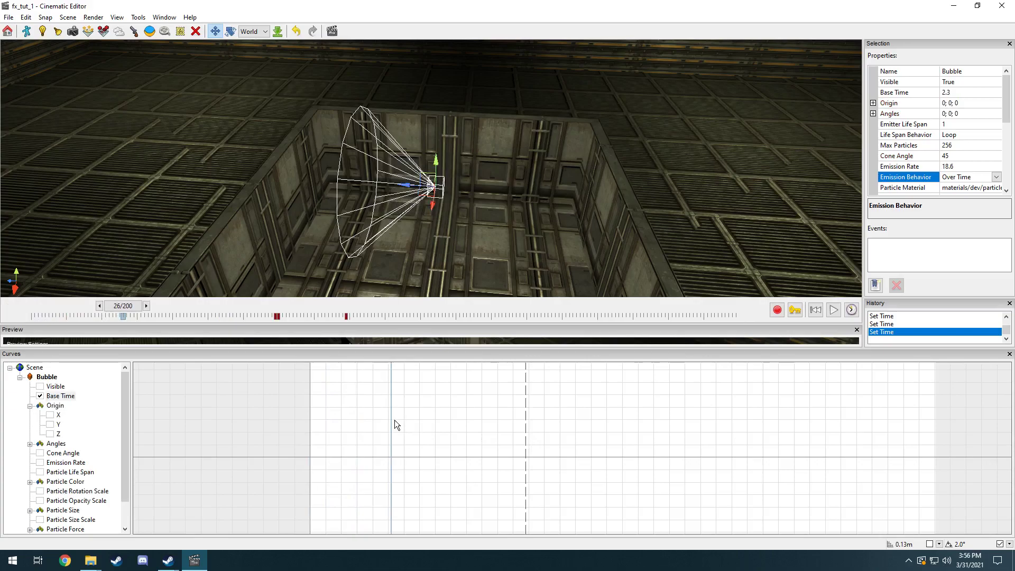
left_click_drag(396, 419, 531, 427)
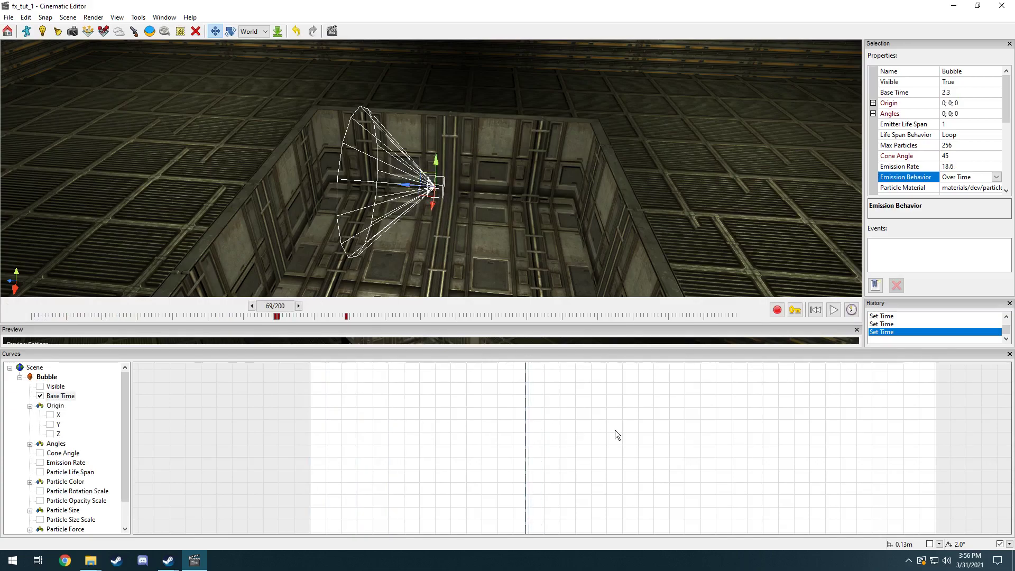
left_click(816, 312)
left_click(834, 310)
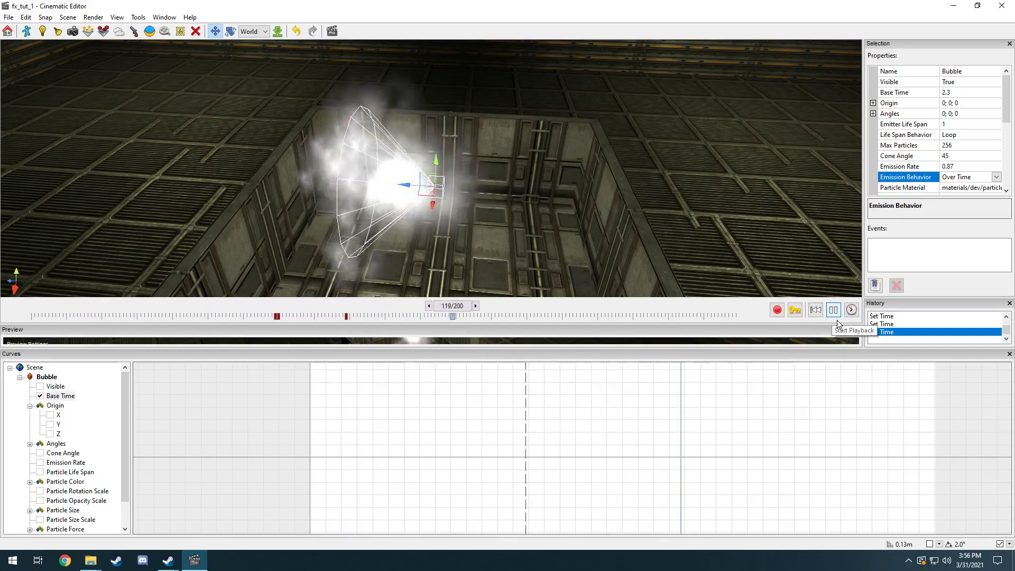
left_click(838, 322)
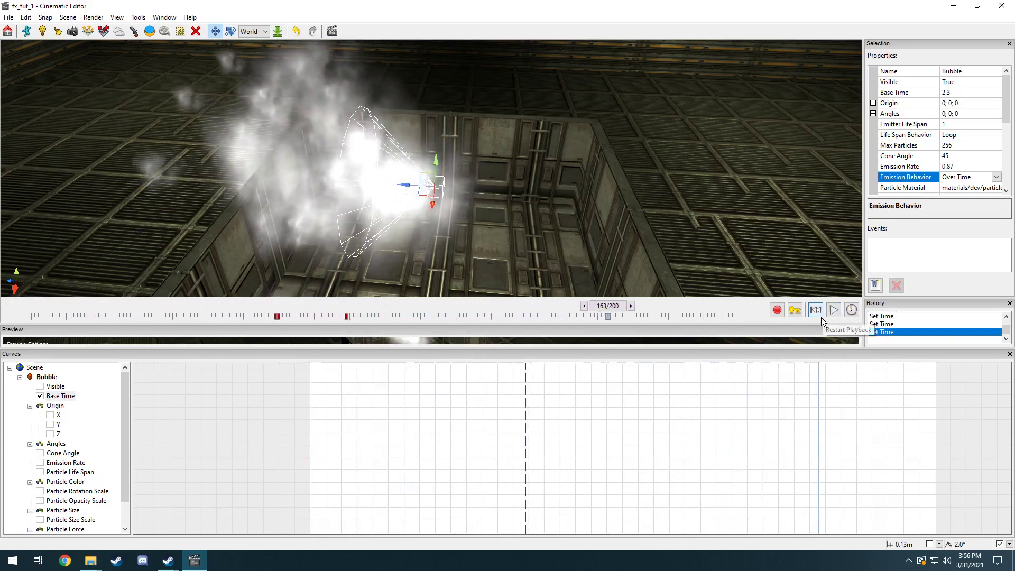
Step: Return to the start, reset Base Time to 0, and remove Base Time from the curve graph, leaving more room for the viewport
left_click(816, 311)
left_click_drag(523, 411, 308, 411)
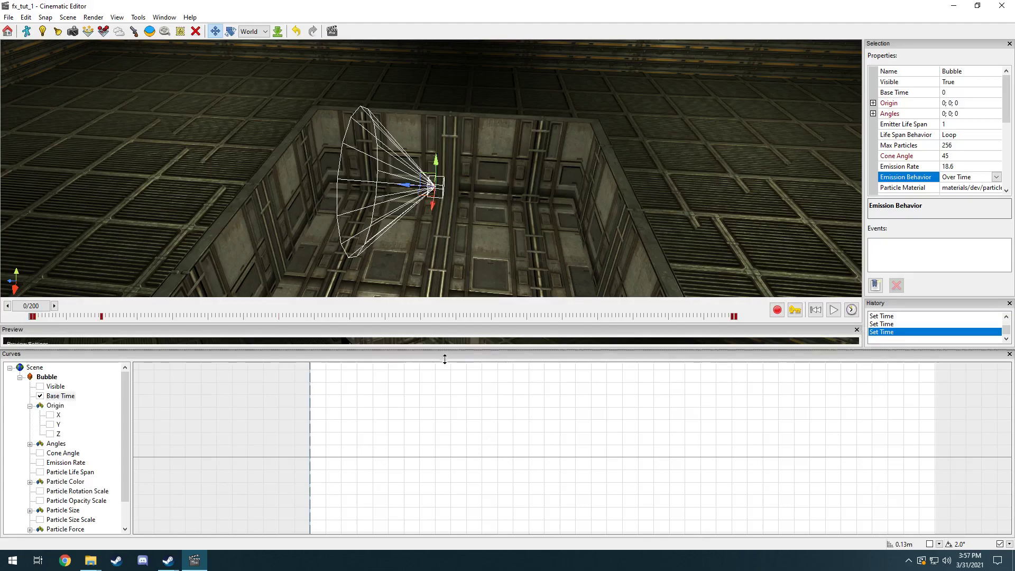
left_click_drag(446, 356, 446, 385)
left_click(39, 426)
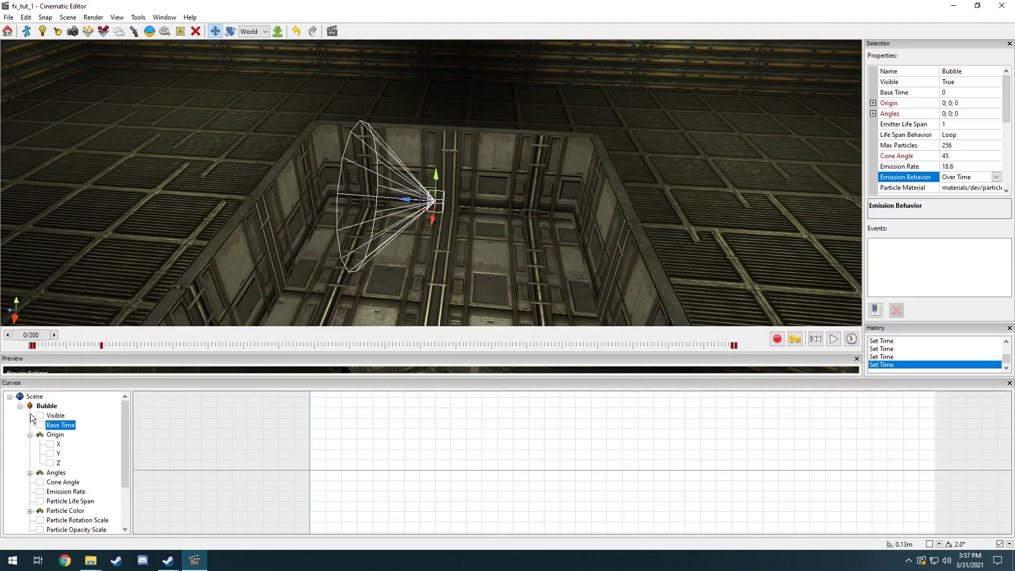
Step: Collapse the Bubble emitter's property tree in the curve editor
left_click(760, 472)
left_click(19, 406)
left_click(19, 406)
left_click(67, 418)
left_click_drag(344, 435, 364, 439)
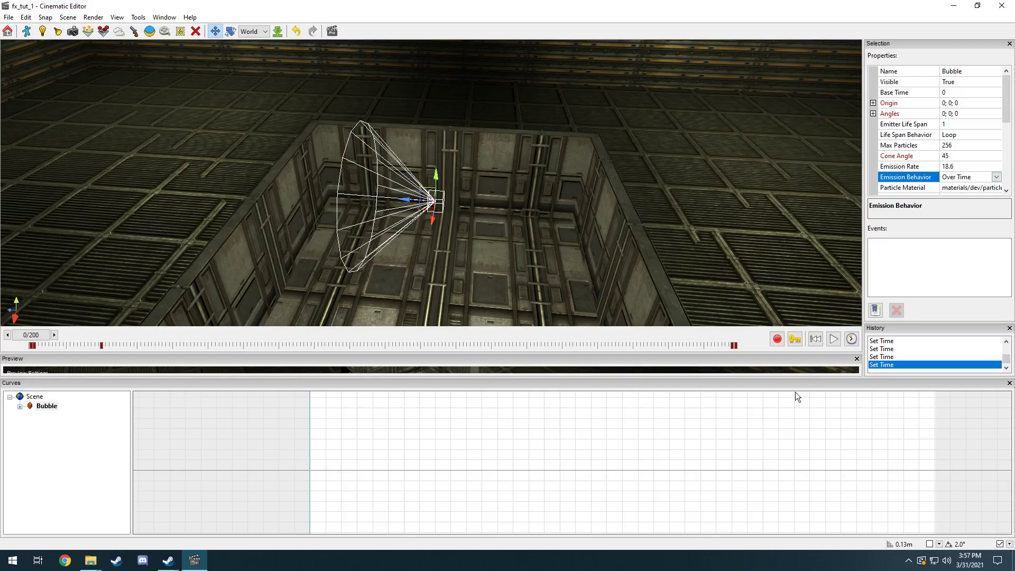
Step: Expand the emitter's Origin into its X, Y and Z components and try an X value of 1
left_click(985, 128)
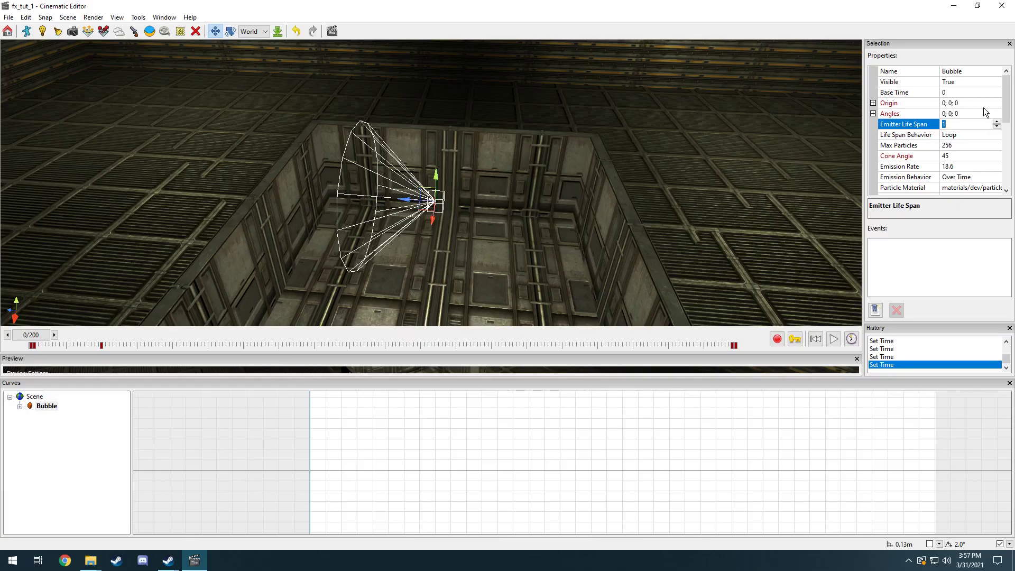
left_click(984, 106)
double_click(880, 107)
left_click(971, 115)
left_click(970, 128)
left_click(970, 136)
left_click(977, 115)
type("1")
key("Return")
Step: Nudge the Origin components up and down to test the emitter's movement, ending with X, Y and Z at 0
left_click(996, 116)
left_click(999, 134)
left_click(997, 132)
left_click(997, 137)
left_click(998, 125)
left_click(997, 121)
left_click(997, 126)
left_click(997, 127)
left_click(997, 121)
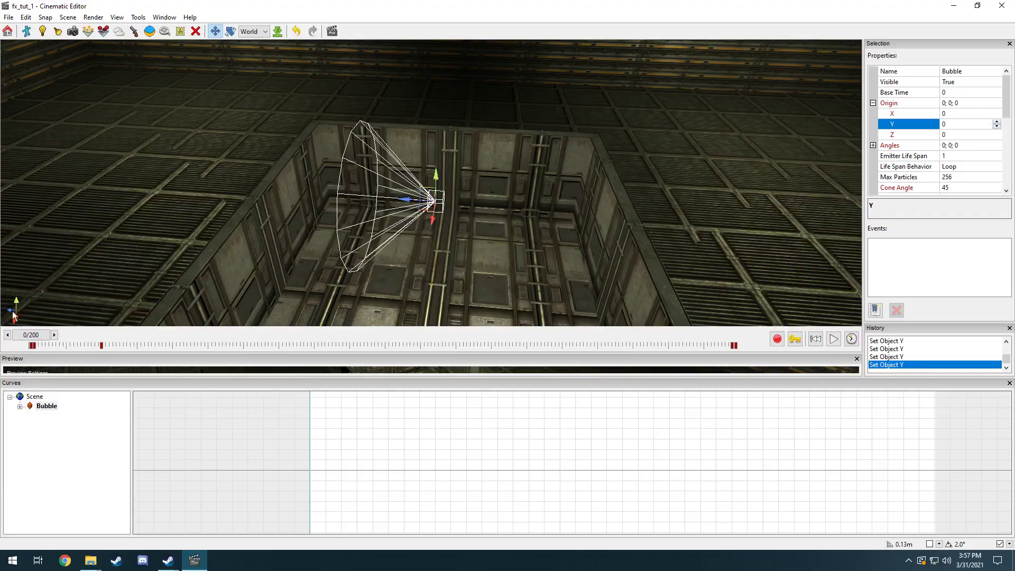
Step: Look around the scene to compare the axis indicator's orientation, and bring the emitter back into view
right_click_drag(38, 309, 423, 188)
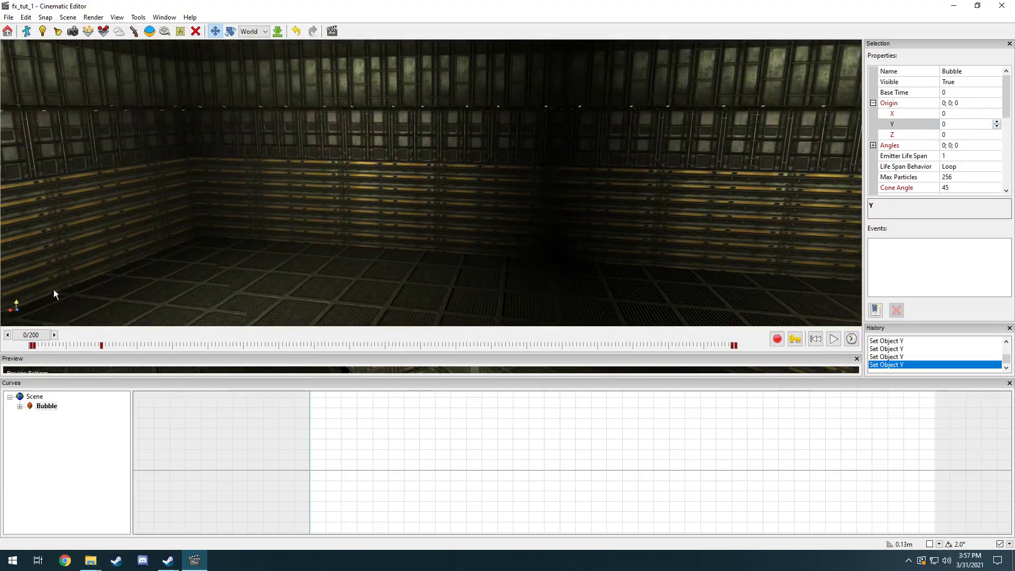
right_click_drag(46, 302, 288, 259)
right_click_drag(495, 206, 535, 182)
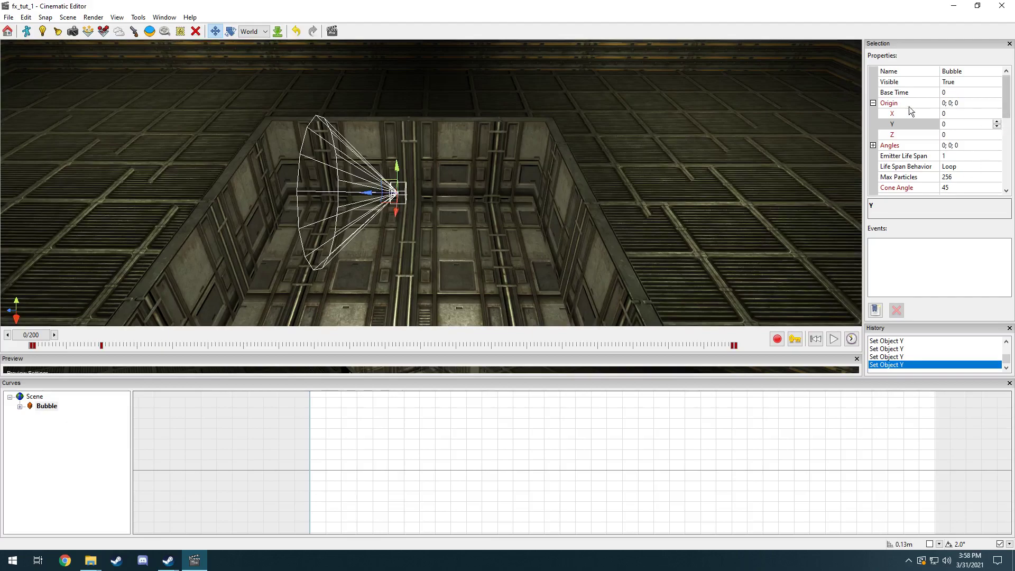
Step: Collapse Origin and expand the emitter's Angles to inspect the Roll, Pitch and Yaw values
double_click(887, 104)
left_click(890, 113)
double_click(890, 113)
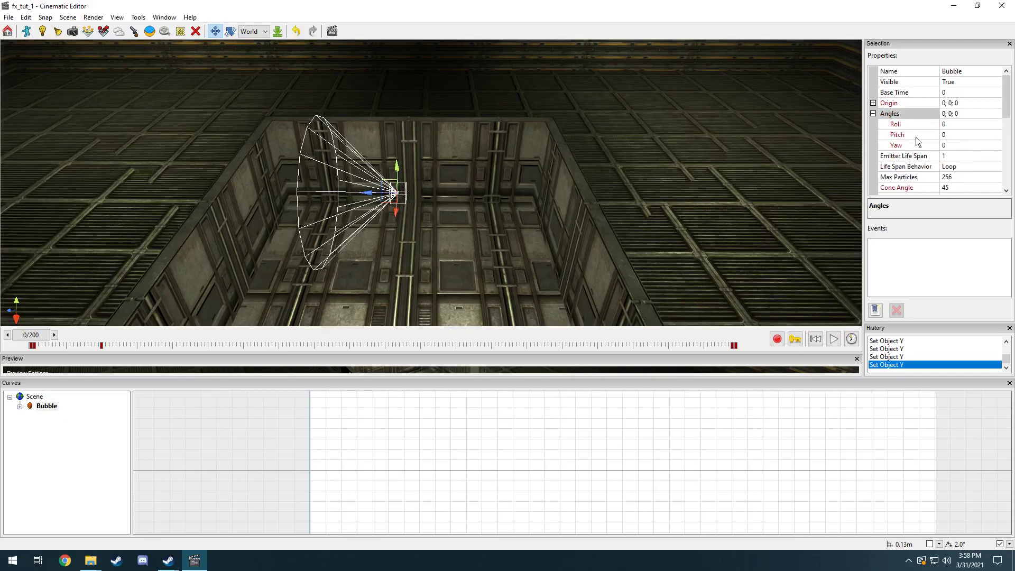
left_click(984, 126)
left_click(973, 144)
left_click(977, 134)
left_click(987, 124)
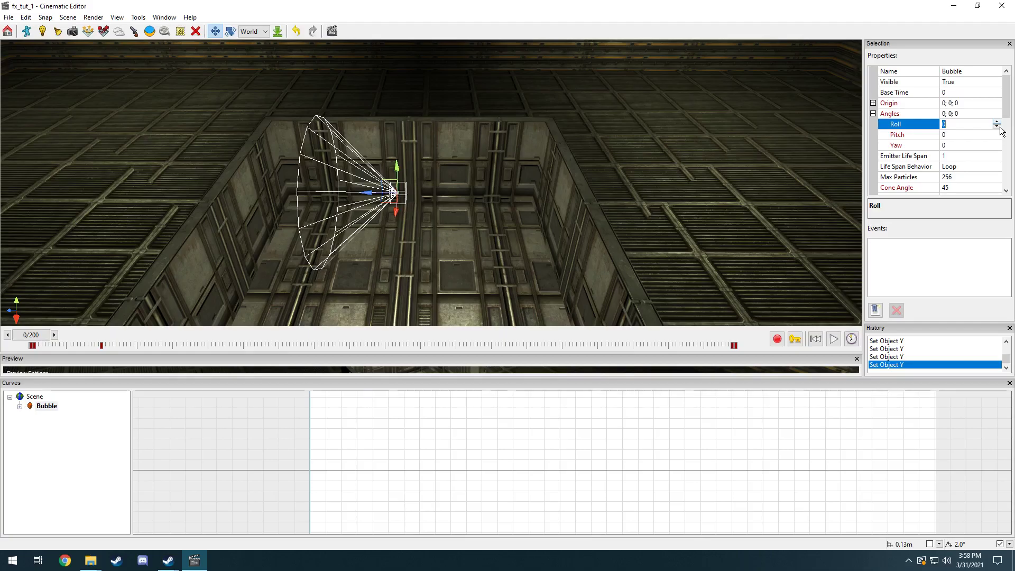
Step: Examine the Roll, Pitch and Yaw properties in turn, finishing on Roll
left_click(909, 134)
left_click(912, 145)
left_click(915, 127)
left_click(915, 135)
left_click(915, 146)
left_click(919, 125)
left_click(919, 136)
left_click(919, 145)
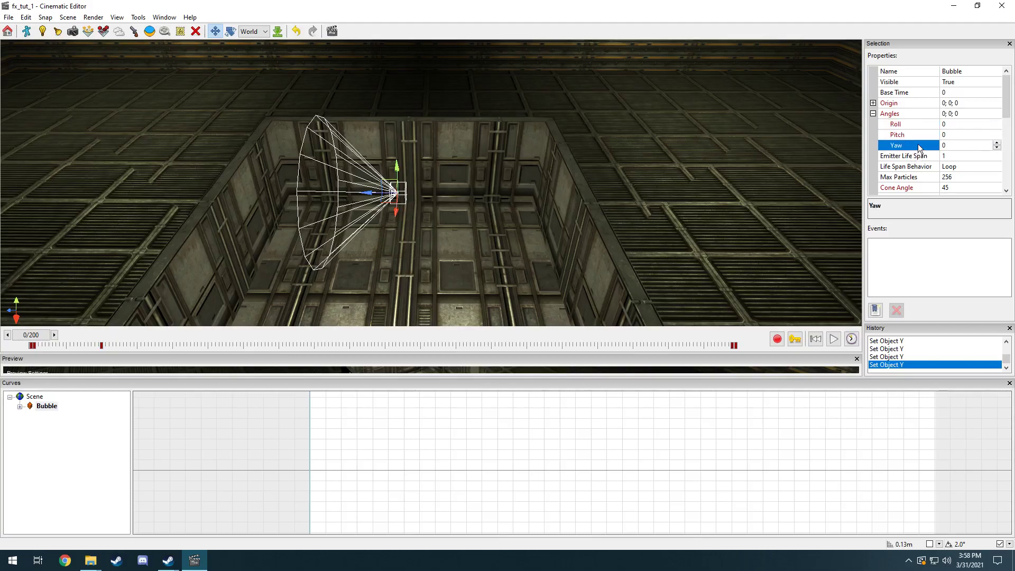
left_click(921, 136)
left_click(921, 129)
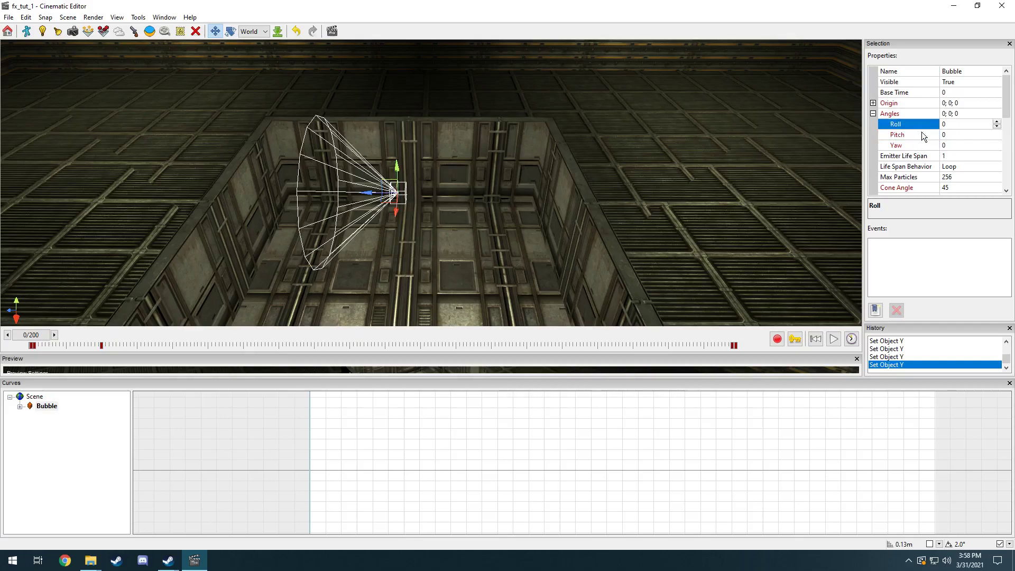
left_click(921, 136)
left_click(919, 147)
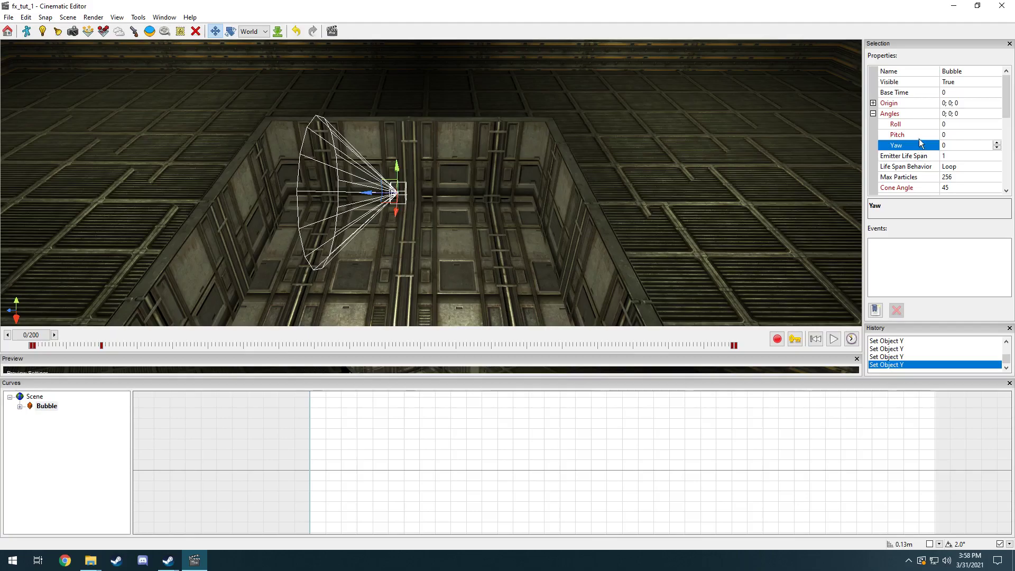
left_click(921, 126)
left_click(924, 133)
left_click(924, 126)
left_click(923, 136)
left_click(922, 127)
left_click(922, 146)
left_click(922, 136)
left_click(923, 127)
left_click(922, 137)
left_click(923, 144)
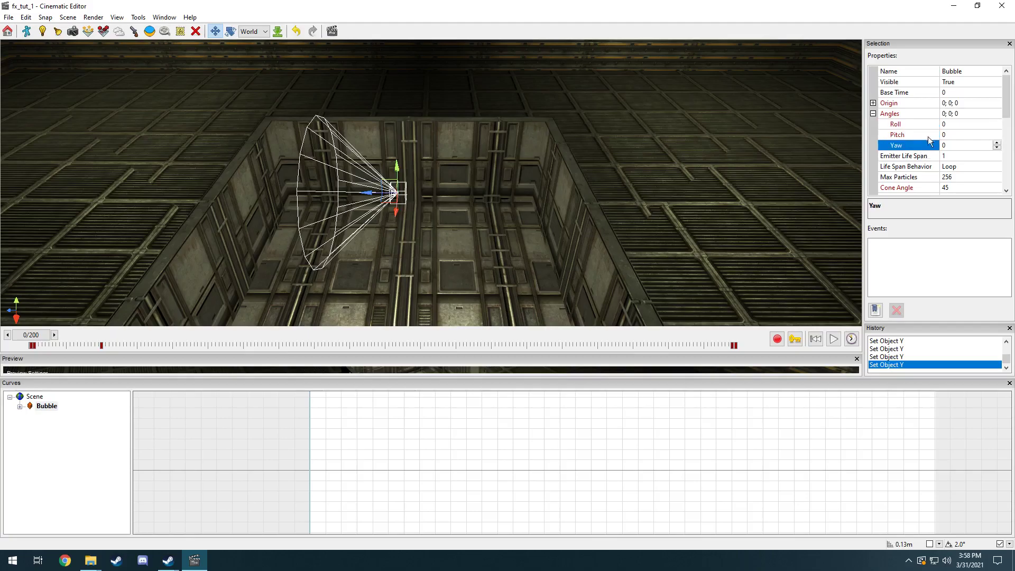
left_click(930, 128)
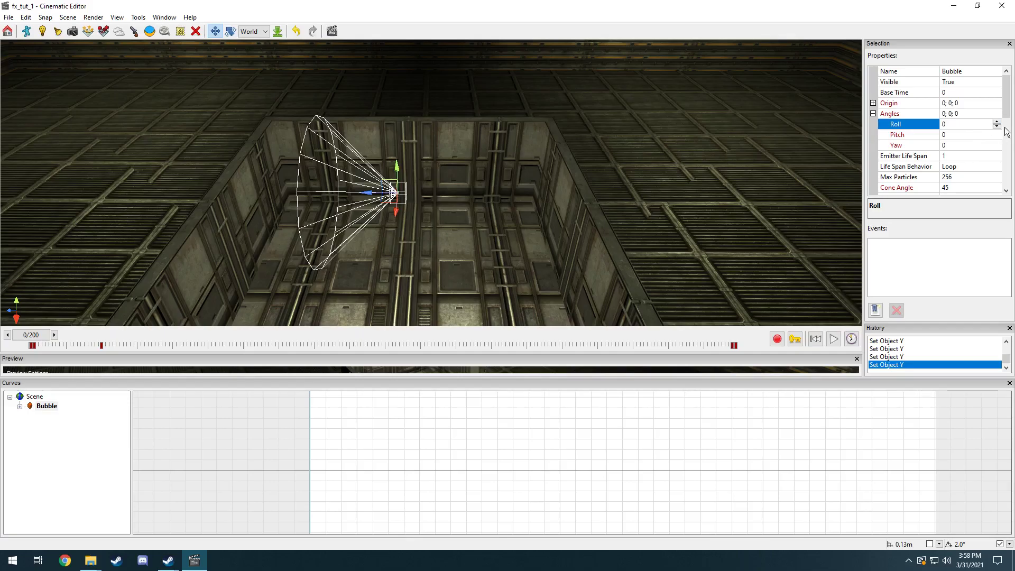
Step: Raise the emitter's Roll in single increments to 40 while watching the cone rotate from the side and head-on
key("Up")
key("Up")
key("Up")
key("Up")
key("Up")
key("Up")
key("Up")
key("Up")
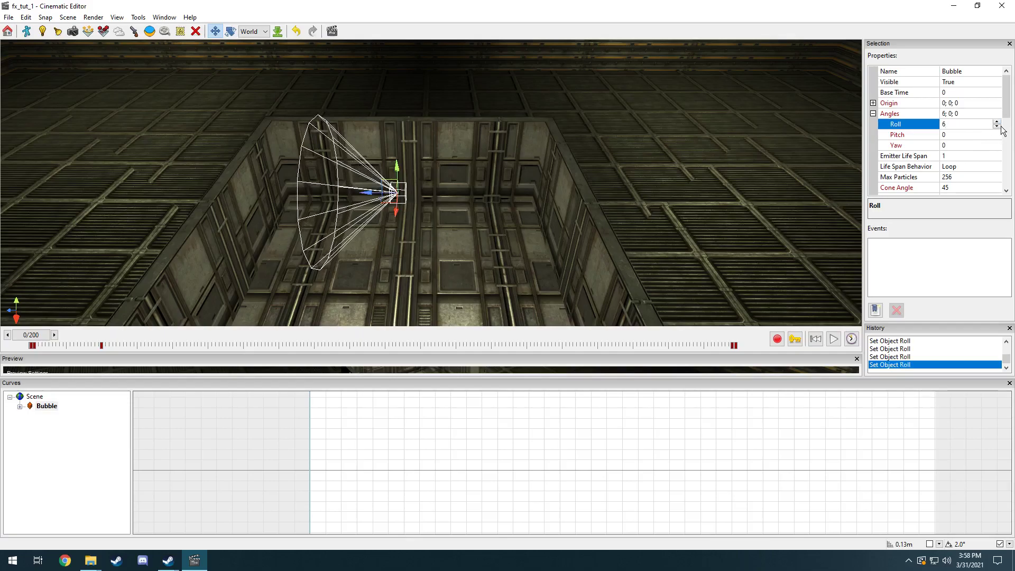
key("Up")
key("Up")
key("Up")
key("Up")
key("Up")
key("Up")
key("Up")
key("Up")
key("Up")
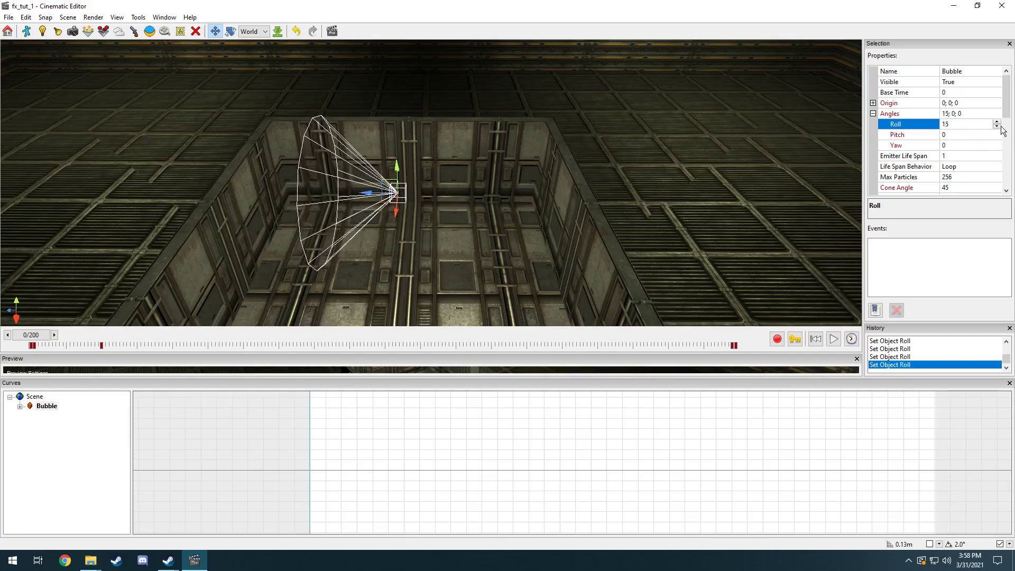
key("Up")
key("Up")
key("Up")
middle_click_drag(626, 173, 455, 164)
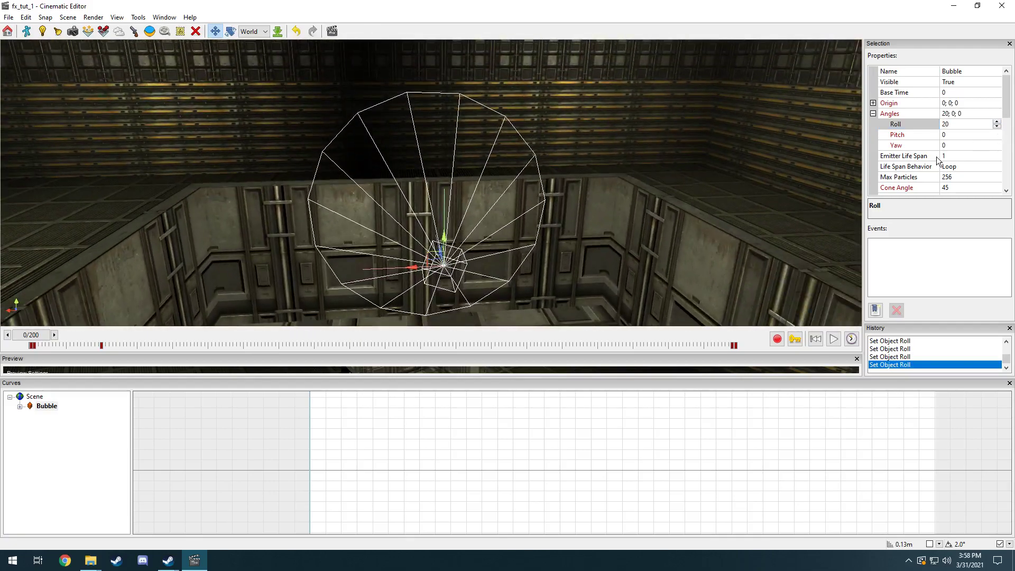
key("Up")
key("Up")
key("Up")
key("Up")
key("Up")
key("Up")
key("Up")
key("Up")
key("Up")
key("Up")
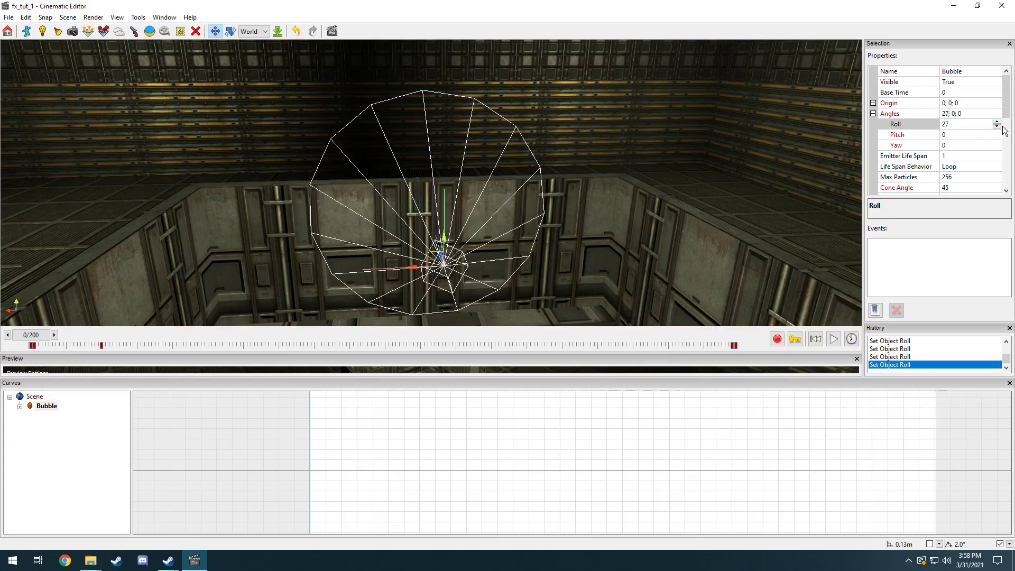
key("Up")
key("Up")
key("Up")
key("Up")
key("Up")
key("Up")
key("Up")
key("Up")
key("Up")
key("Up")
key("Up")
key("Up")
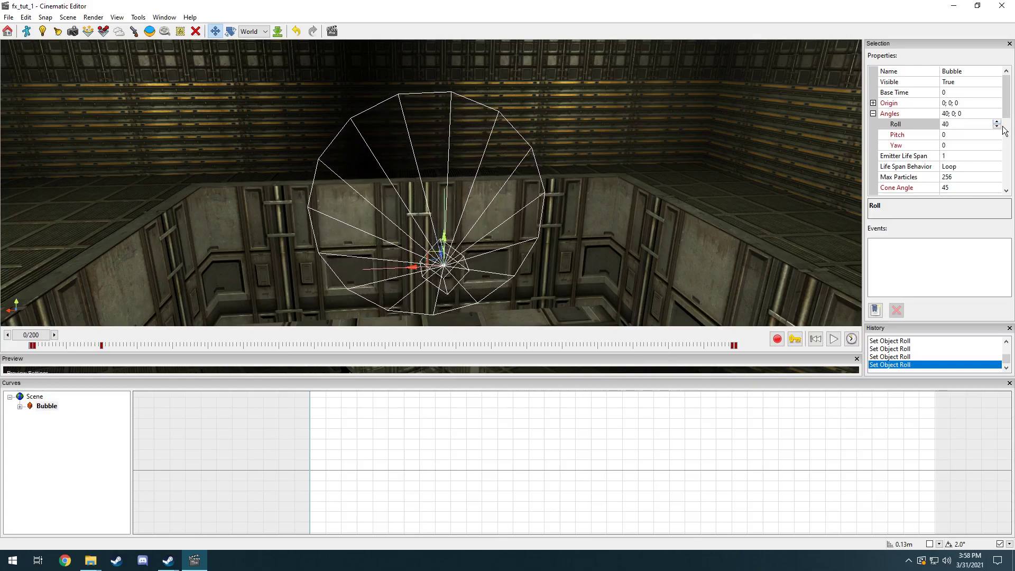
Step: Reset Roll to 0, test it again up to 13, and return it to 0
left_click_drag(955, 124, 931, 134)
type("0")
key("Return")
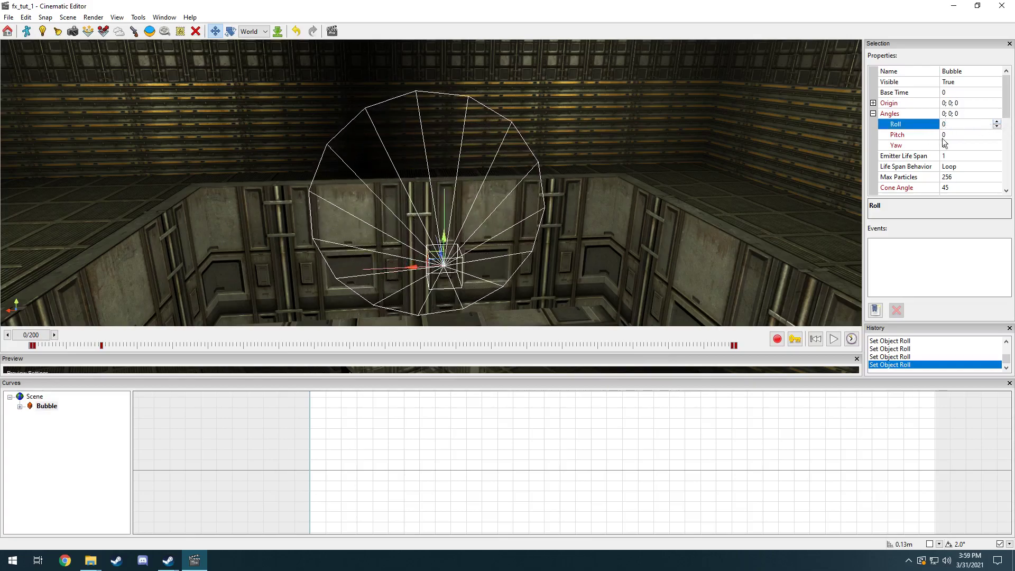
key("Tab")
key("shift+Tab")
type("8")
key("Up")
key("Up")
key("Up")
key("Up")
key("Up")
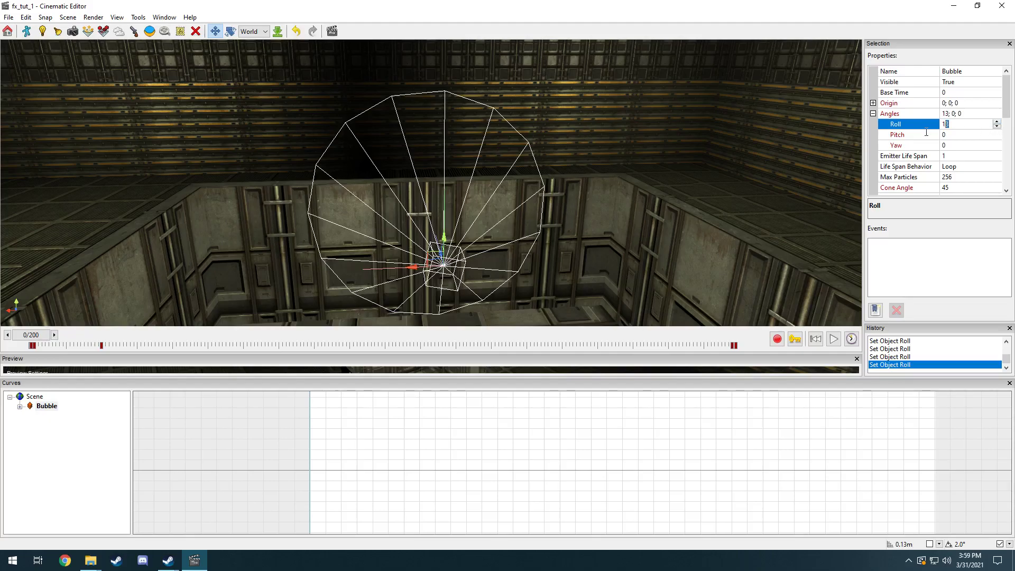
key("BackSpace")
key("BackSpace")
type("0")
Step: Raise the emitter's Pitch in single increments to 34 to demonstrate the cone tilting
left_click(942, 136)
key("Up")
key("Up")
key("Up")
key("Up")
key("Up")
key("Up")
key("Up")
key("Up")
key("Up")
key("Up")
key("Up")
key("Up")
key("Up")
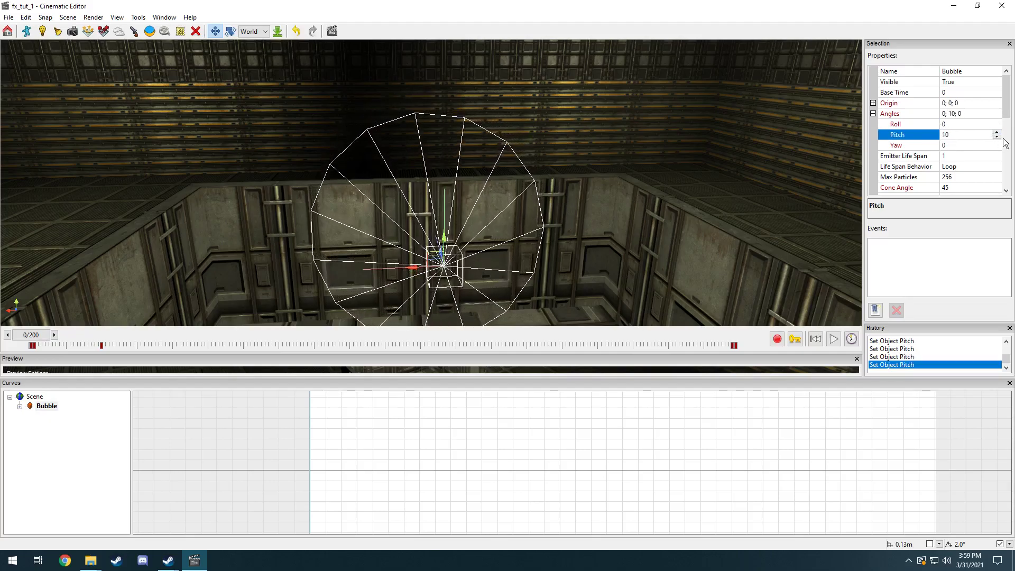
key("Up")
key("Up")
key("Up")
key("Up")
key("Up")
key("Up")
key("Up")
key("Up")
key("Up")
key("Up")
key("Up")
key("Up")
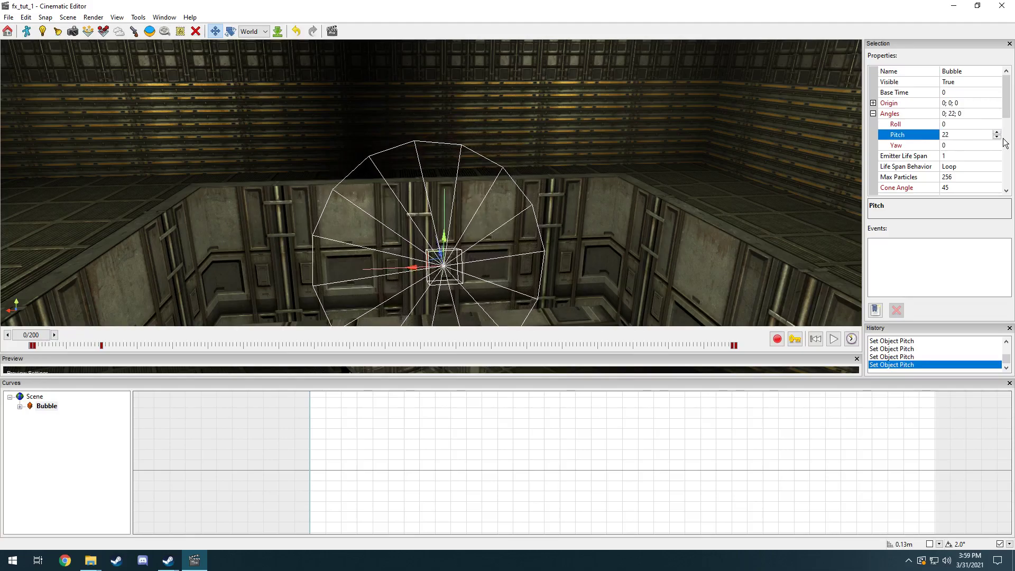
key("Up")
key("Up")
key("Up")
key("Up")
key("Up")
key("Up")
key("Up")
key("Up")
key("Up")
key("Up")
key("Up")
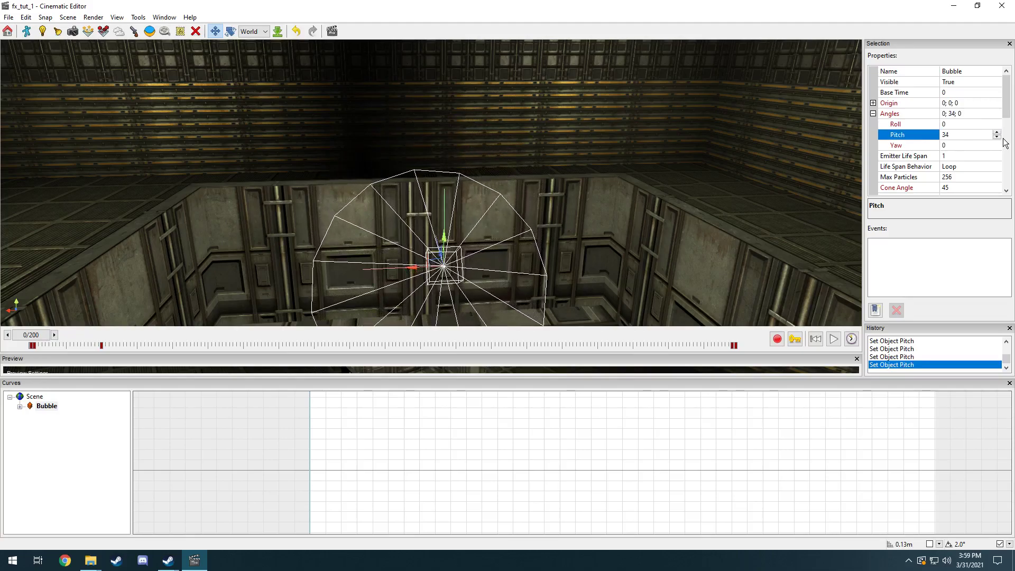
Step: Set the emitter's Pitch to 90 and view the cone from the side
right_click_drag(661, 170, 537, 190)
left_click_drag(950, 137, 940, 139)
type("90")
key("Return")
right_click_drag(627, 218, 436, 193)
scroll(437, 193, "down", 2)
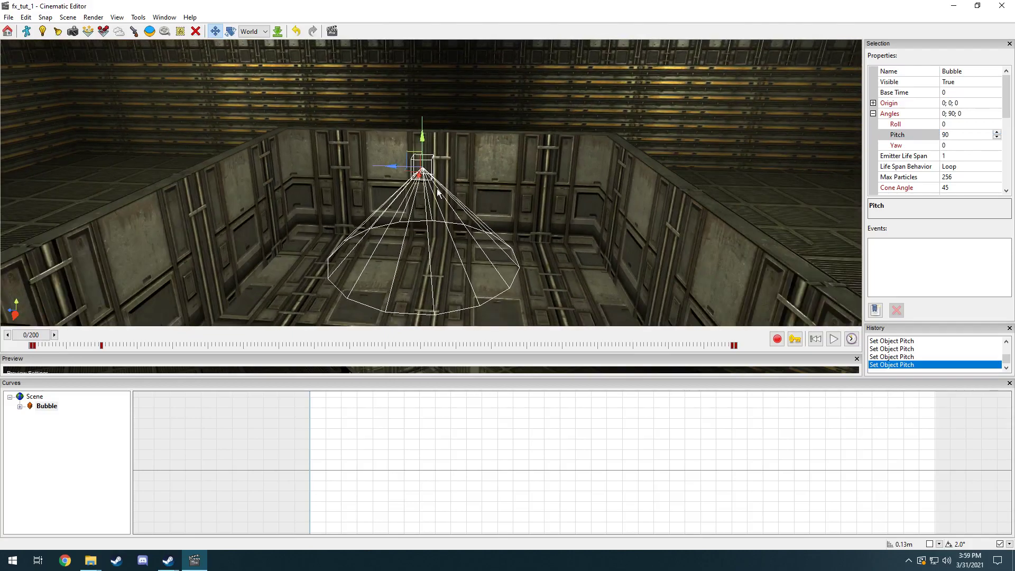
Step: Raise the emitter's Yaw in single increments to 25
left_click(968, 149)
left_click(998, 143)
left_click(998, 143)
left_click(999, 144)
left_click(998, 143)
left_click(998, 143)
double_click(998, 143)
left_click(999, 143)
left_click(998, 143)
left_click(997, 143)
left_click(997, 143)
left_click(997, 143)
left_click(998, 144)
left_click(998, 144)
left_click(998, 144)
left_click(998, 143)
left_click(998, 144)
left_click(998, 143)
left_click(998, 143)
left_click(998, 144)
left_click(997, 143)
left_click(998, 143)
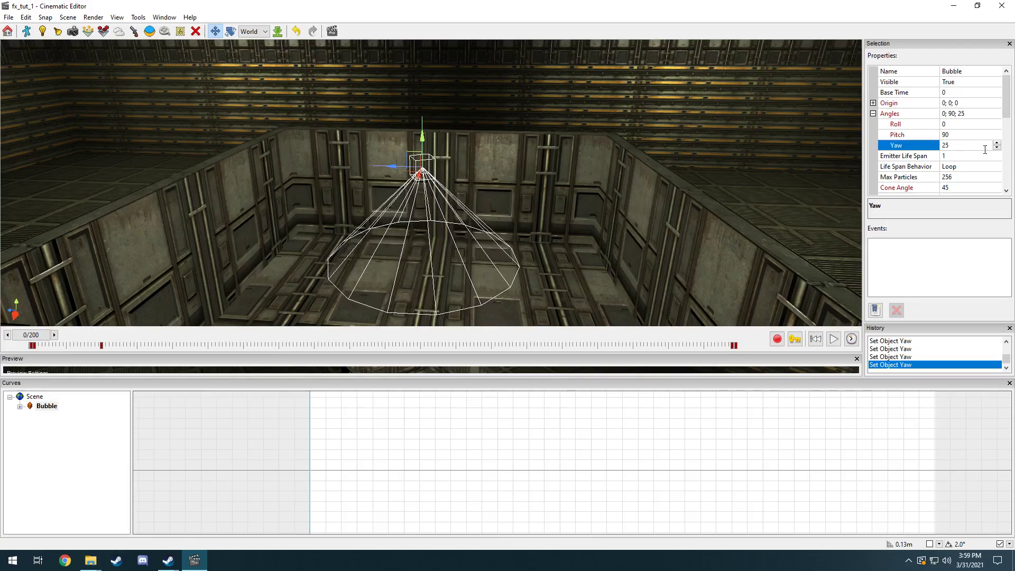
Step: Set the emitter's Yaw to 45
key("BackSpace")
key("BackSpace")
type("4")
key("Return")
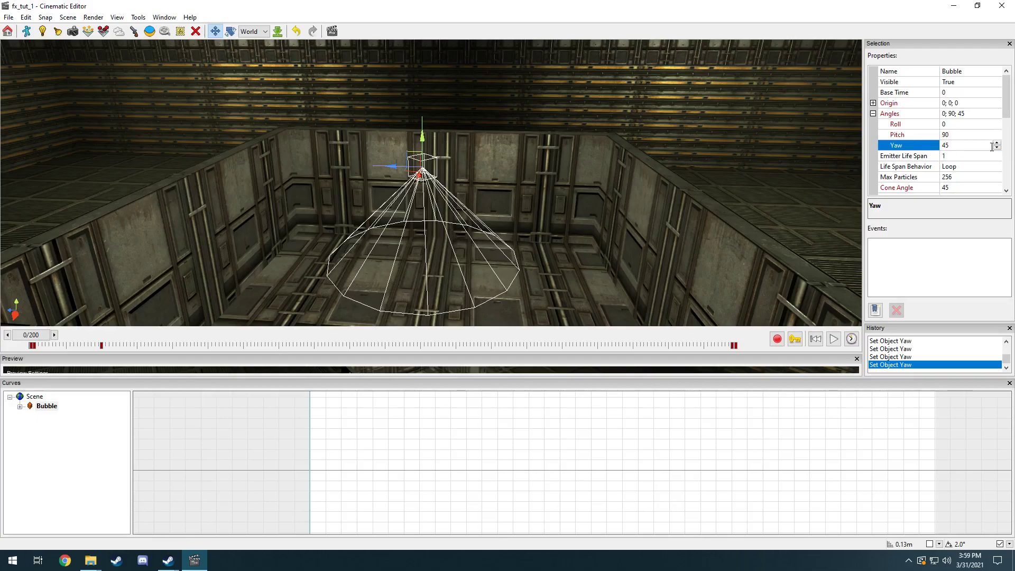
Step: Reset the emitter's Pitch and Yaw to 0
left_click(886, 104)
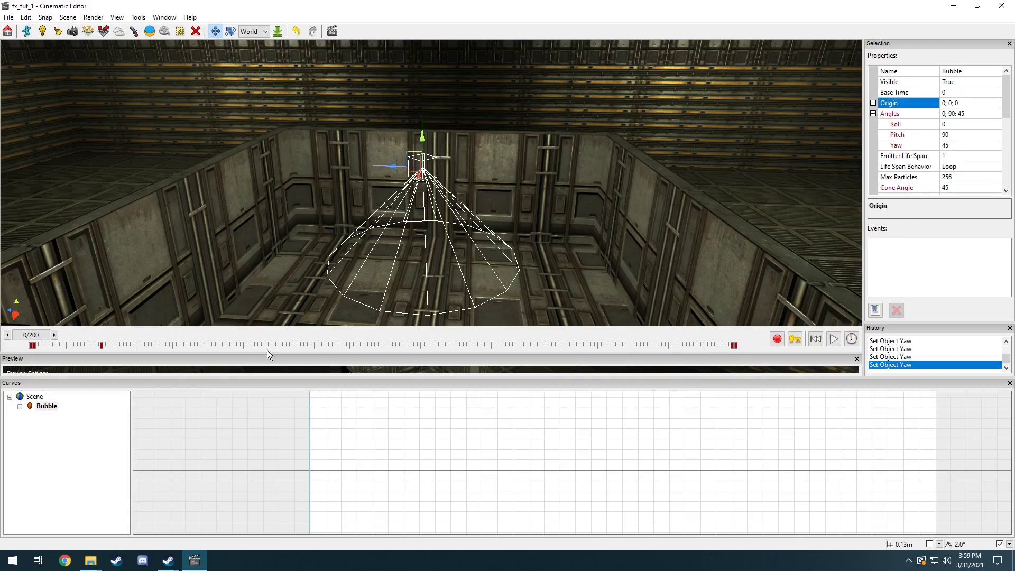
left_click(972, 135)
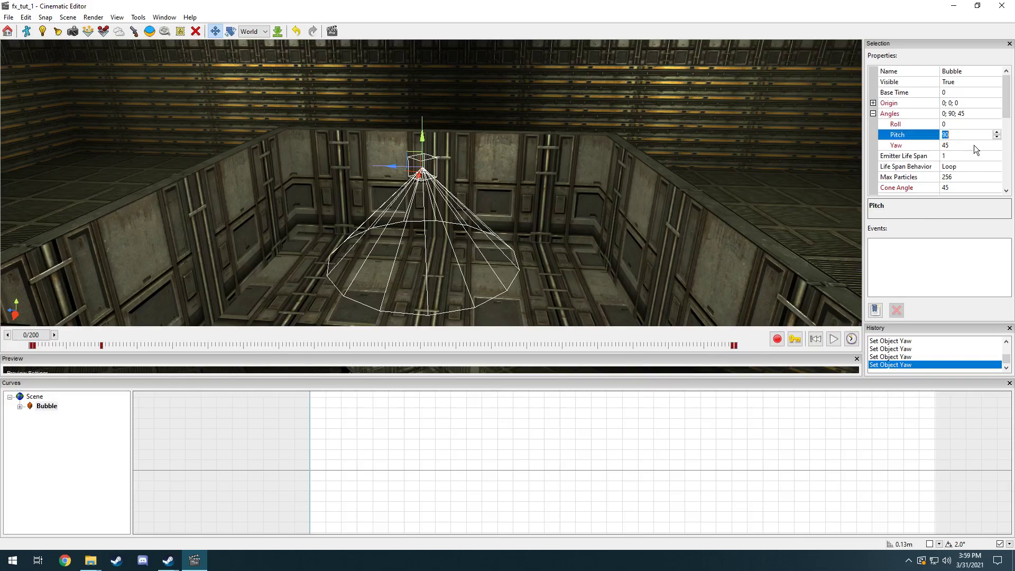
type("0")
key("Return")
left_click(974, 145)
type("0")
key("Return")
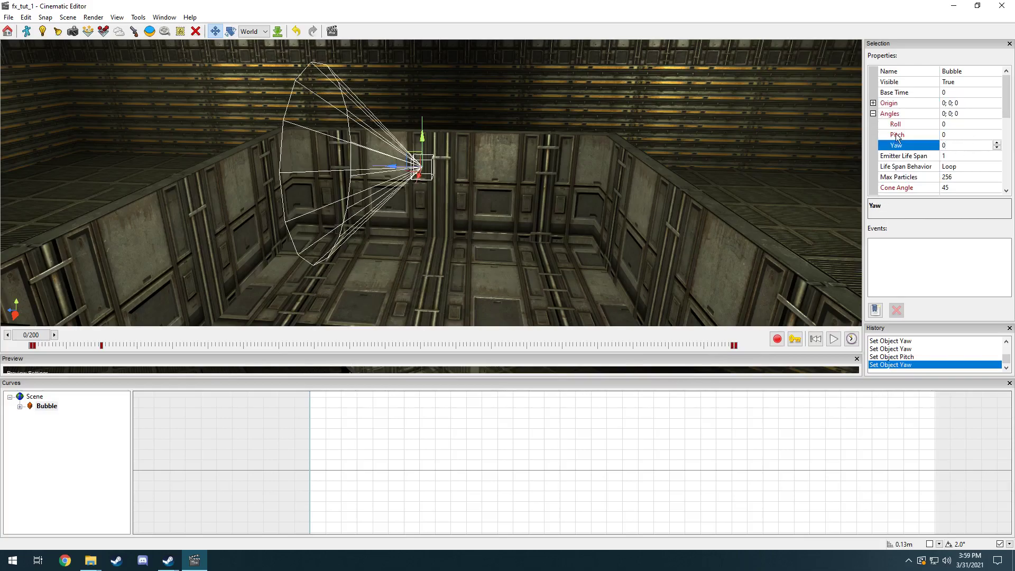
Step: Collapse Angles, examine the Emitter Life Span property and play the cinematic
left_click(874, 114)
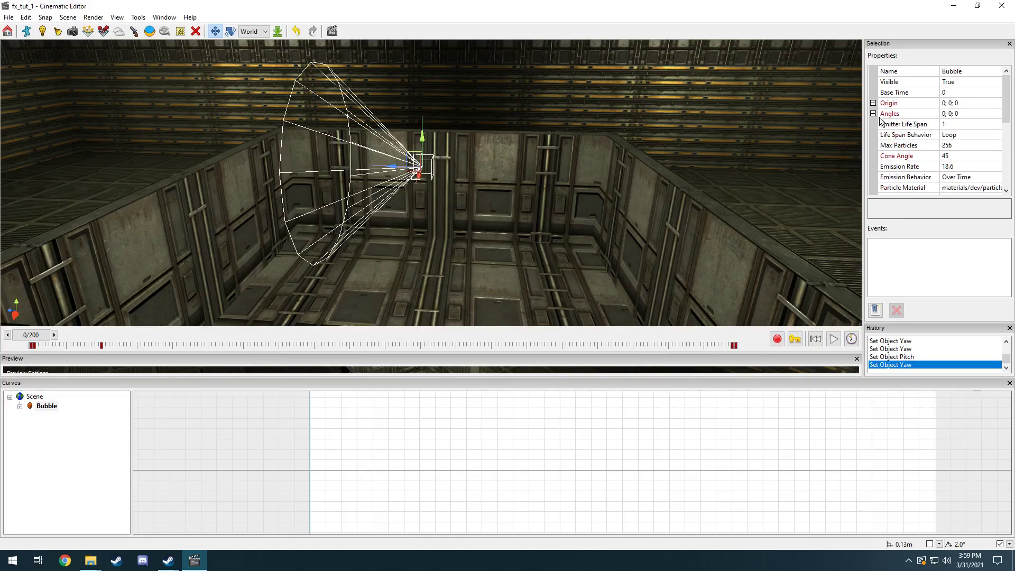
left_click(914, 125)
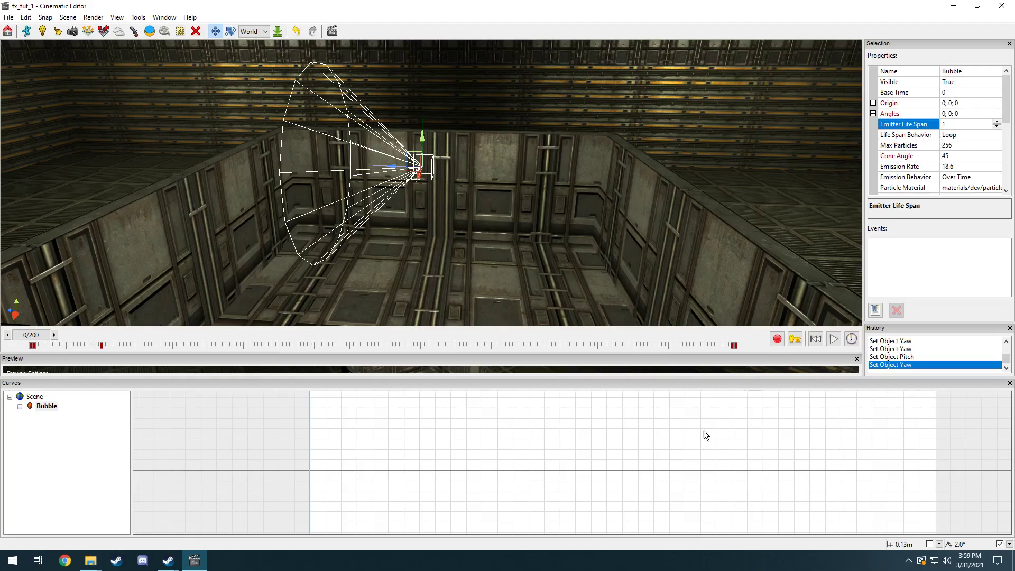
left_click(683, 445)
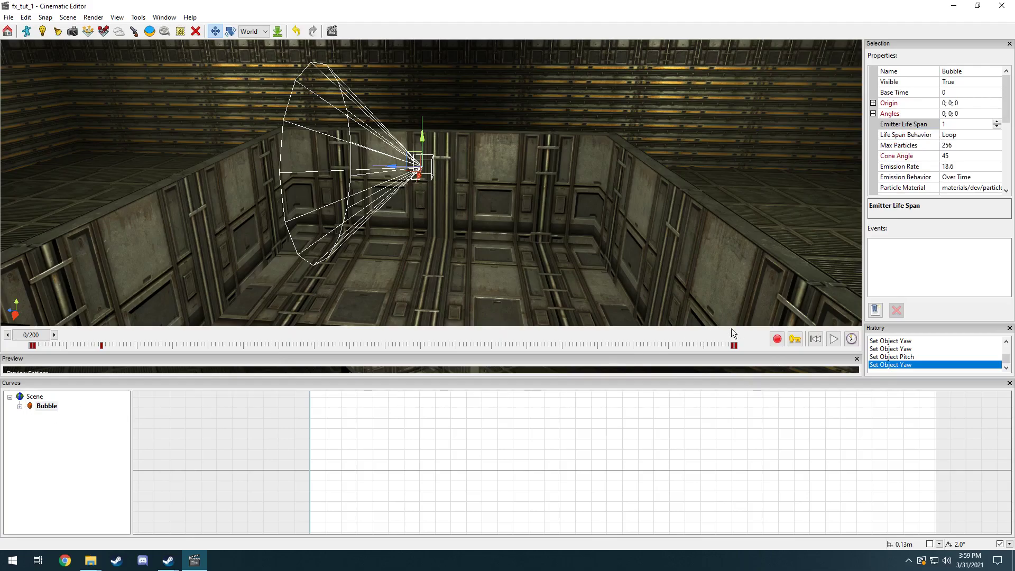
left_click(914, 126)
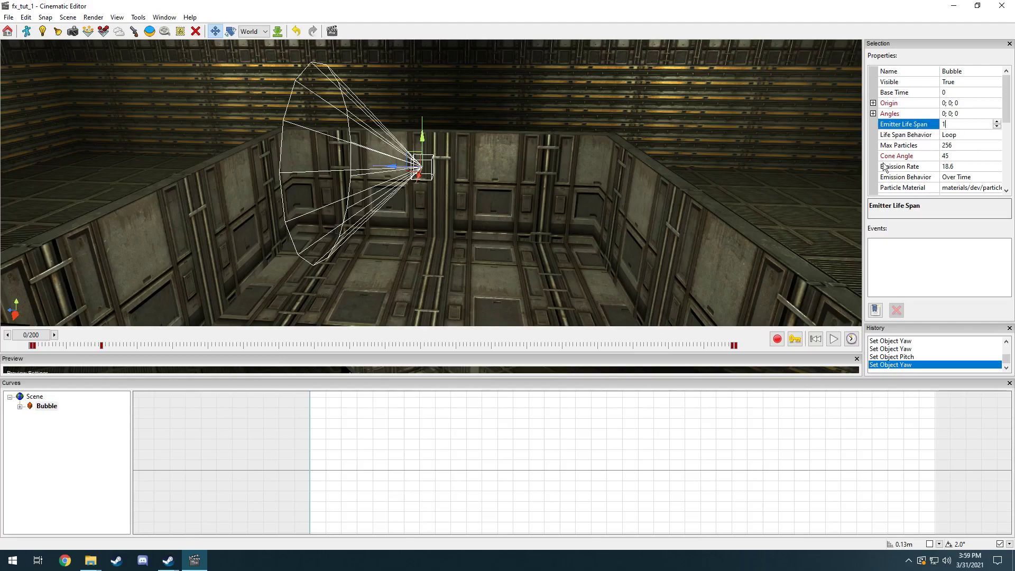
left_click(835, 342)
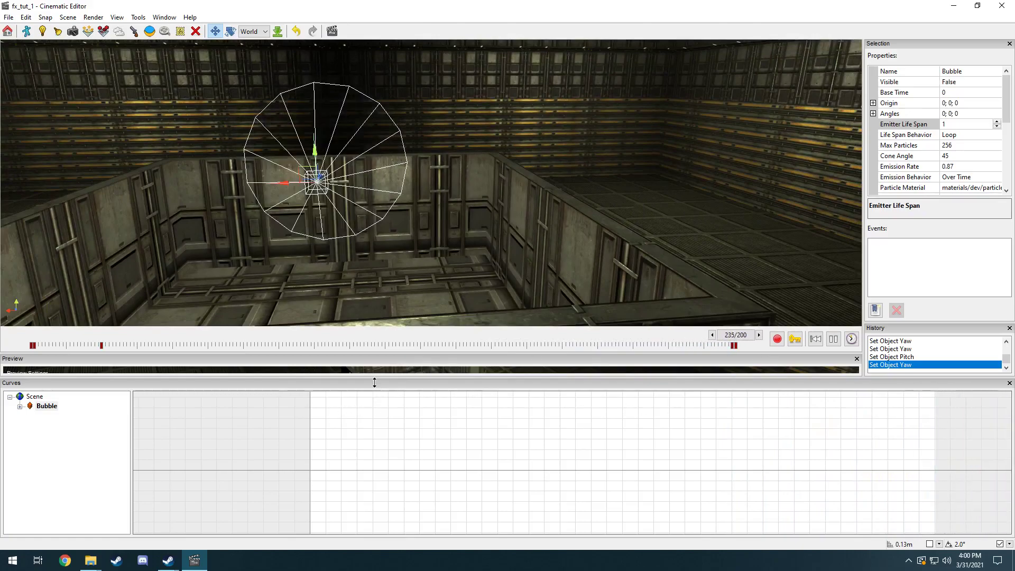
Step: Display the Bubble emitter's Emission Rate curve and delete its extra key frame
double_click(28, 407)
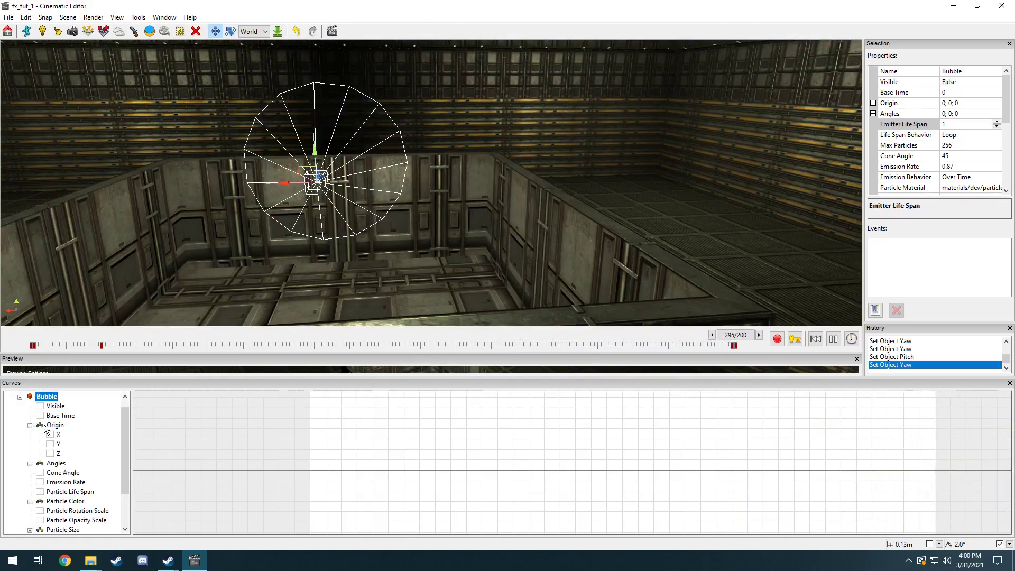
left_click(59, 482)
left_click(40, 482)
scroll(458, 462, "down", 7)
left_click(560, 441)
left_click(519, 454)
key("Delete")
scroll(561, 465, "down", 2)
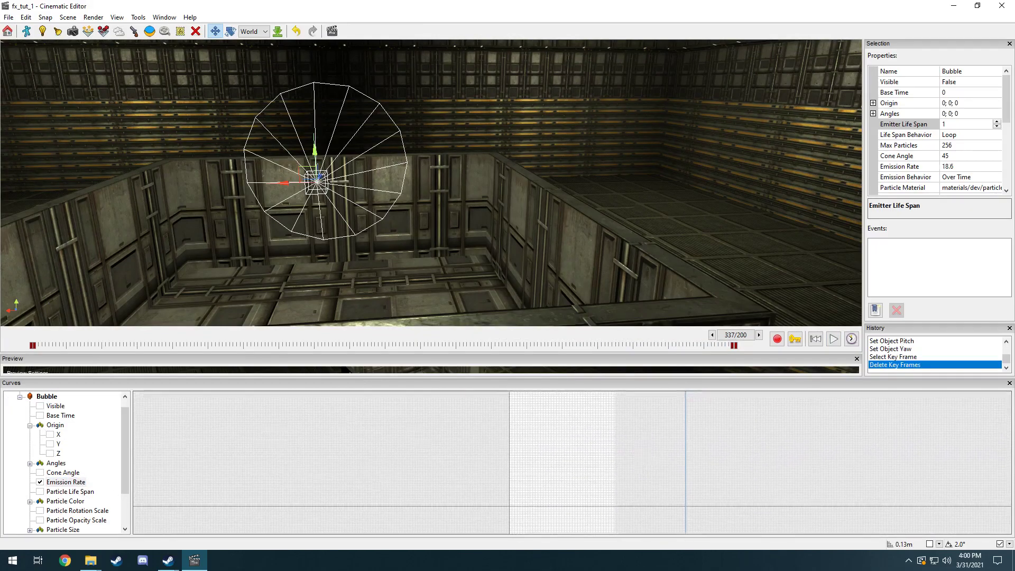
Step: Replay the cinematic from the start to watch the emitter, hide the Emission Rate curve, and pause playback
left_click(815, 338)
left_click(833, 338)
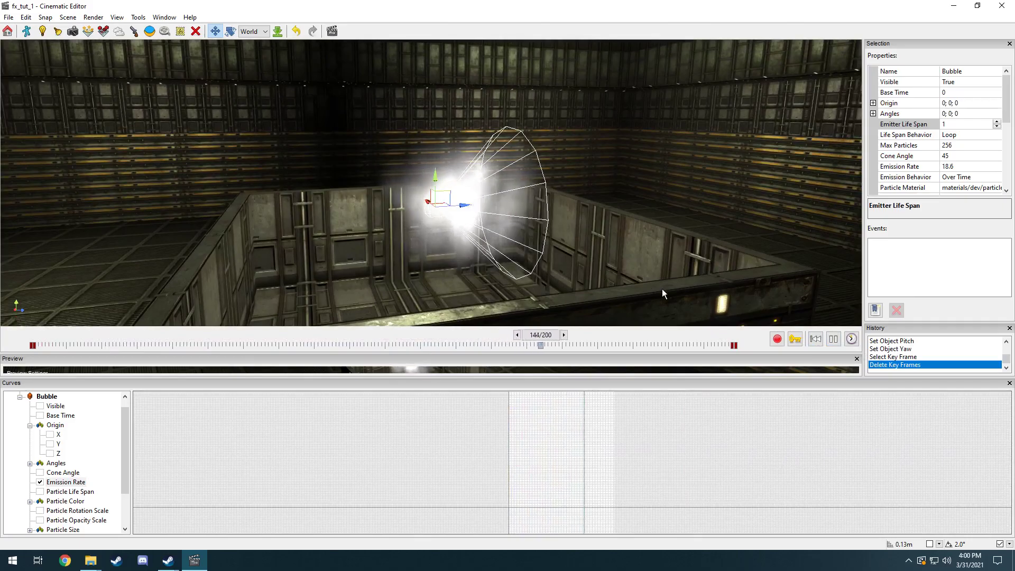
left_click(40, 482)
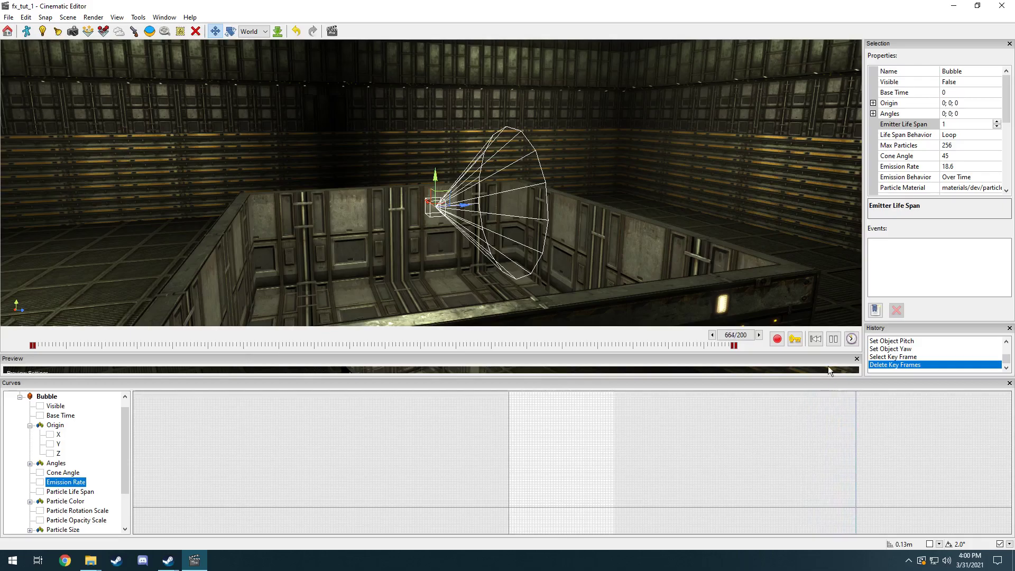
left_click(822, 346)
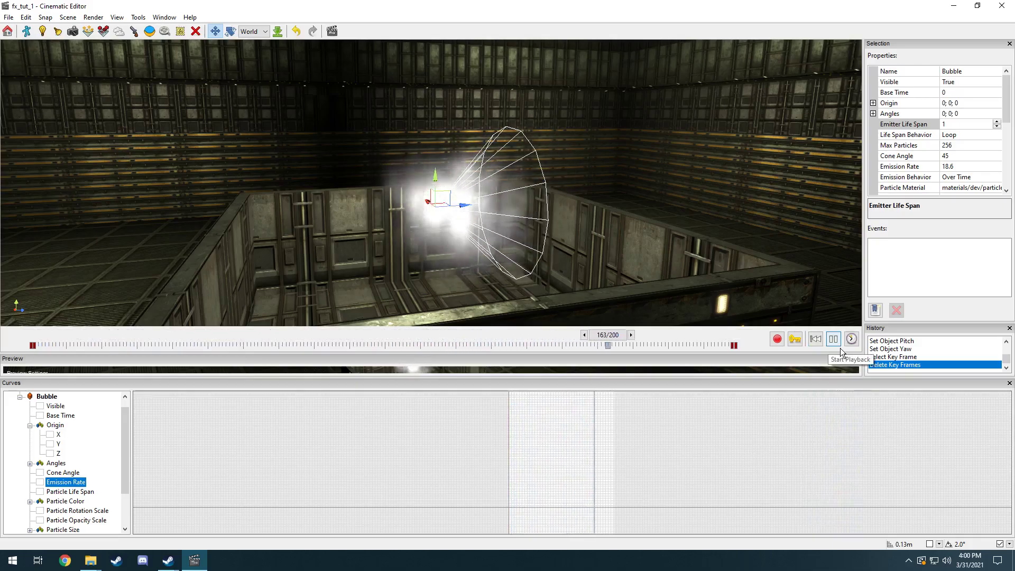
left_click(838, 344)
Step: Move the timeline to frame 199 and display the Visible curve close up around its last key frames
left_click_drag(734, 347, 752, 346)
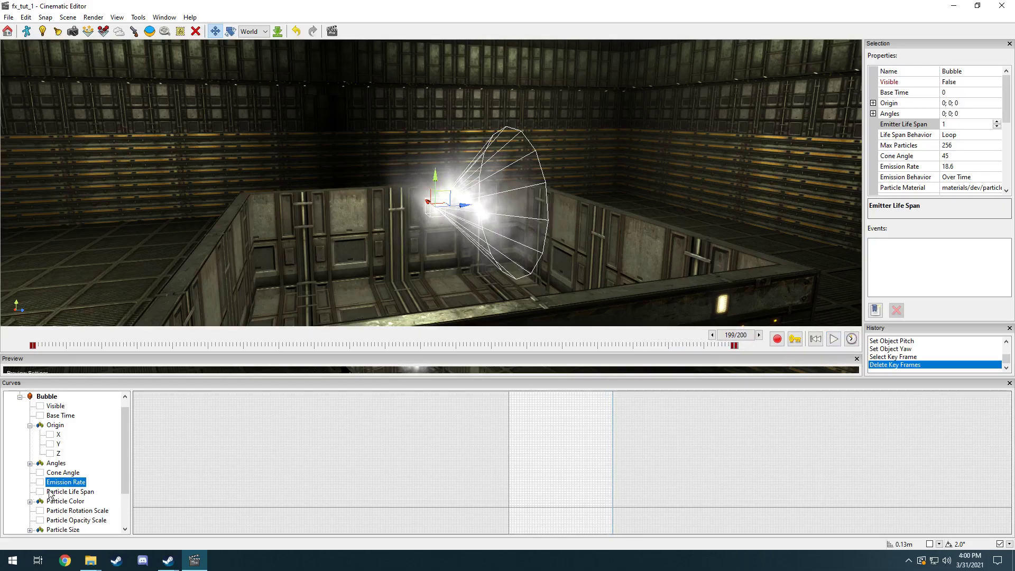
scroll(51, 494, "down", 1)
scroll(53, 463, "up", 1)
left_click(41, 409)
scroll(626, 533, "up", 2)
middle_click_drag(594, 509, 531, 491)
scroll(565, 483, "up", 7)
scroll(522, 493, "up", 1)
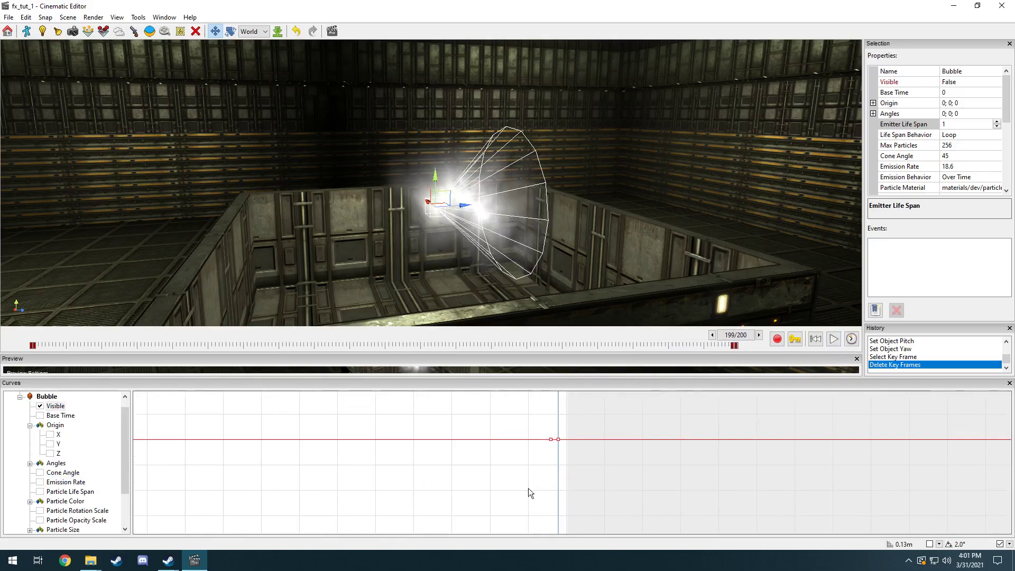
Step: Delete the last two key frames of the Visible curve, hide that curve and collapse Bubble's curve list
left_click_drag(575, 441, 555, 451)
key("Delete")
left_click(551, 440)
key("Delete")
left_click(9, 18)
left_click(23, 53)
left_click(39, 406)
left_click(20, 397)
scroll(490, 285, "down", 1)
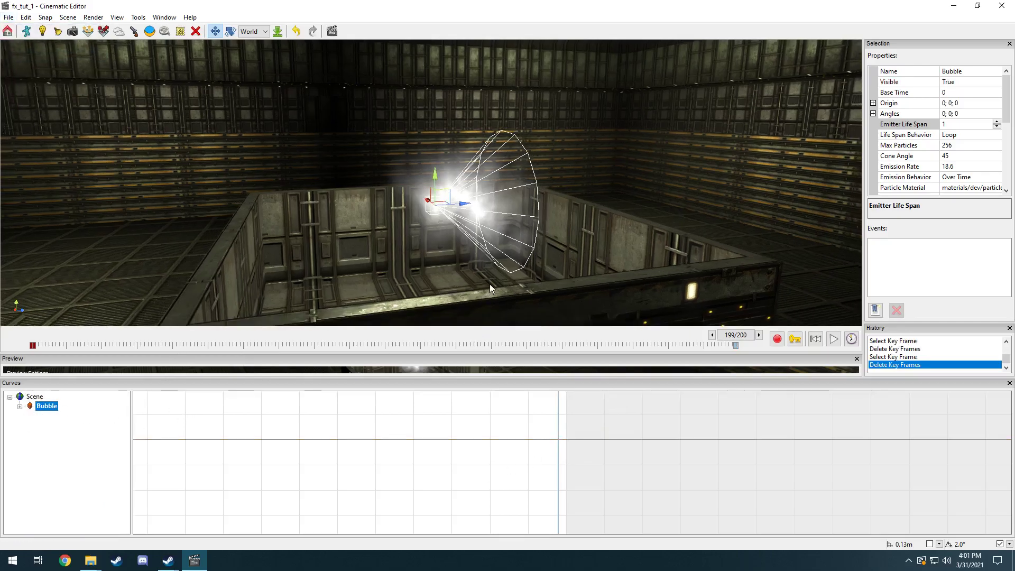
Step: Play the cinematic from the start past its last frame, view the Bubble emitter from several angles, and pause playback
left_click(834, 344)
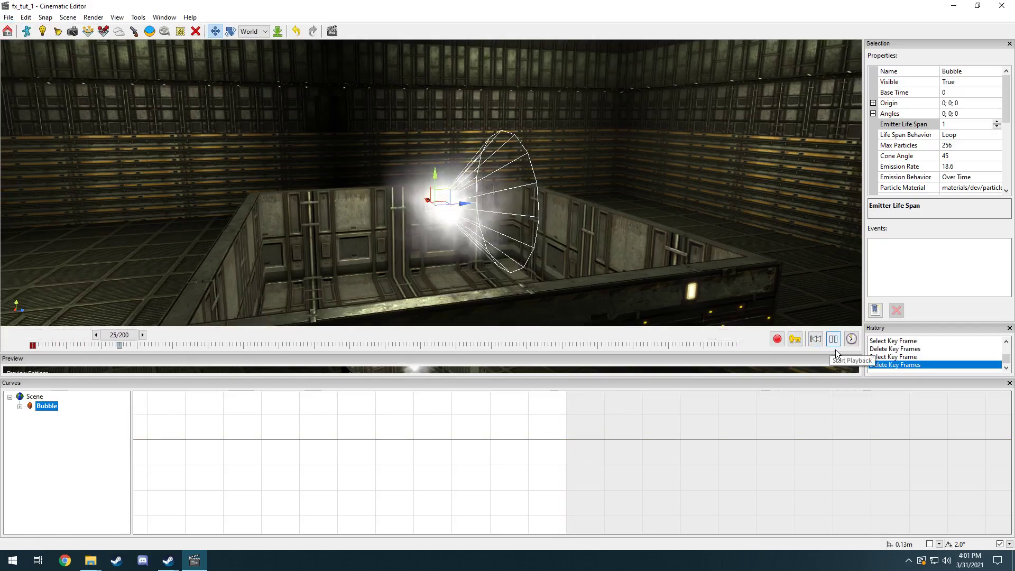
scroll(306, 454, "down", 8)
middle_click_drag(374, 461, 389, 465)
mouse_move(446, 193)
right_mouse_down()
mouse_move(423, 249)
mouse_move(492, 206)
mouse_move(446, 193)
mouse_move(446, 106)
mouse_move(437, 188)
right_mouse_up()
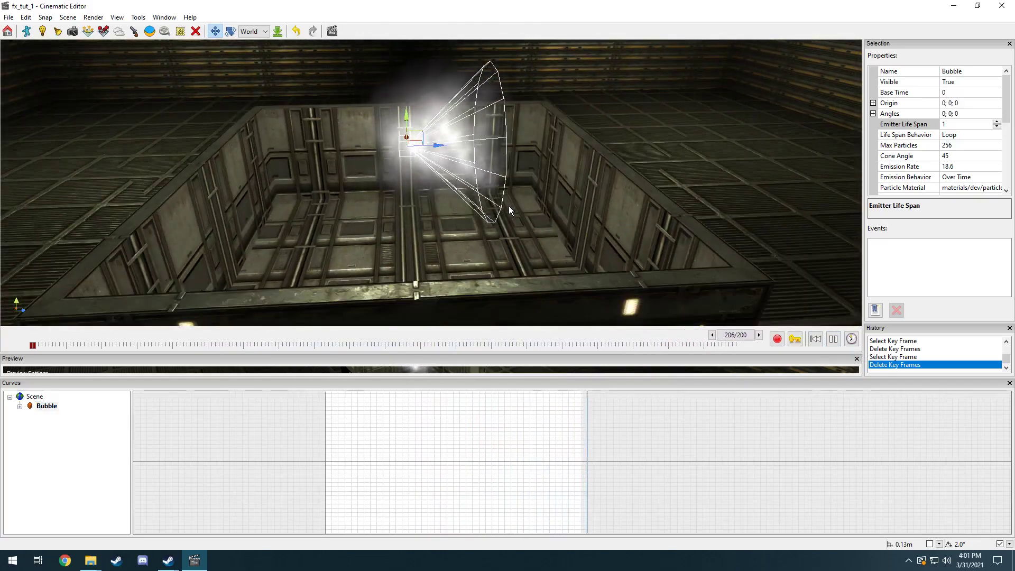
right_click_drag(508, 205, 437, 188)
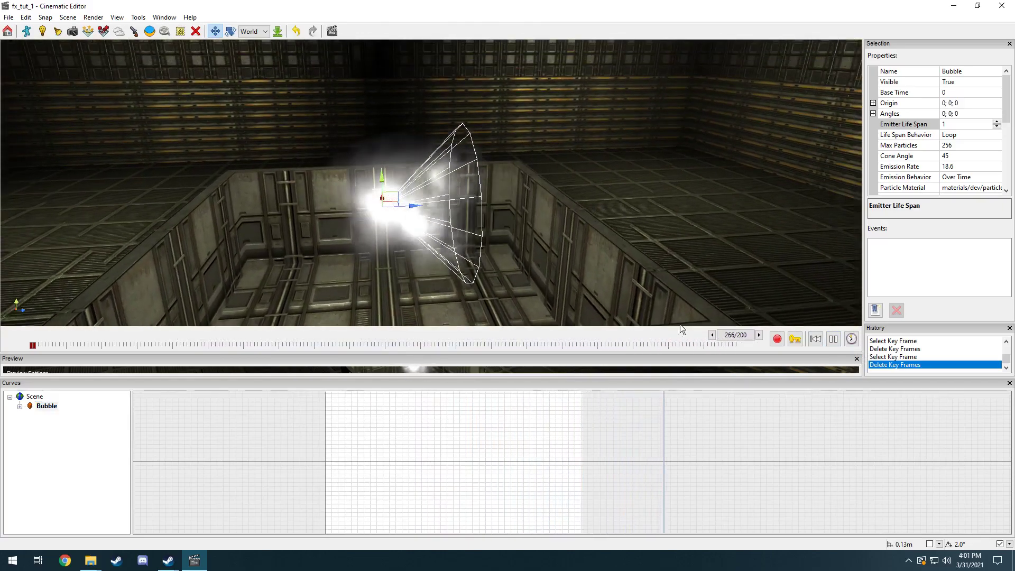
right_click_drag(538, 259, 527, 239)
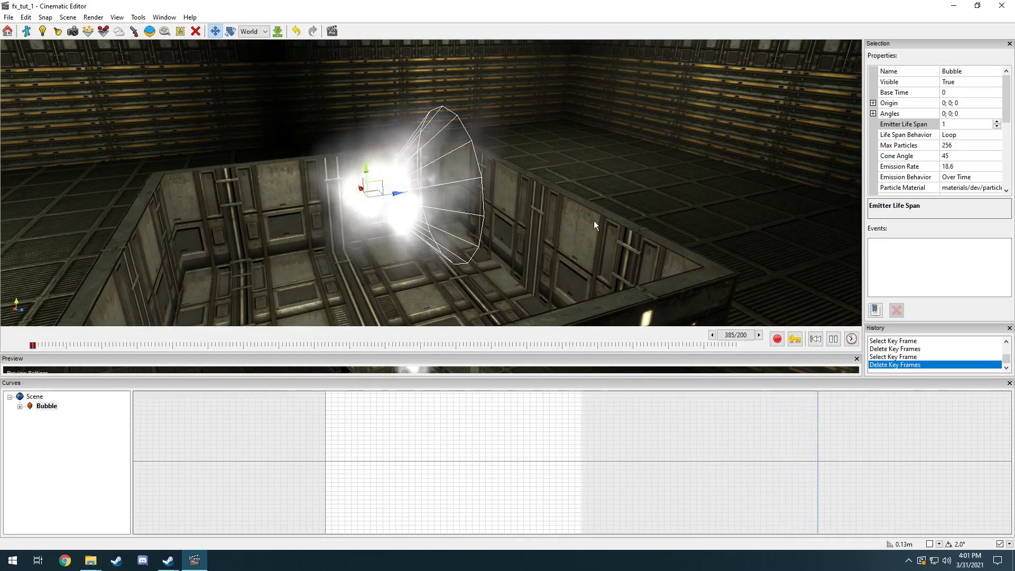
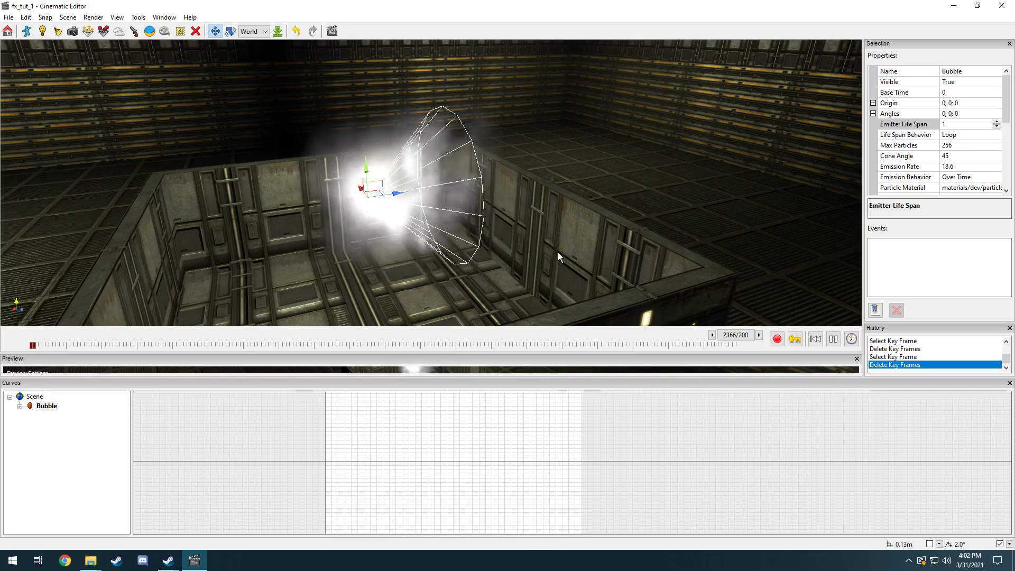
left_click(834, 340)
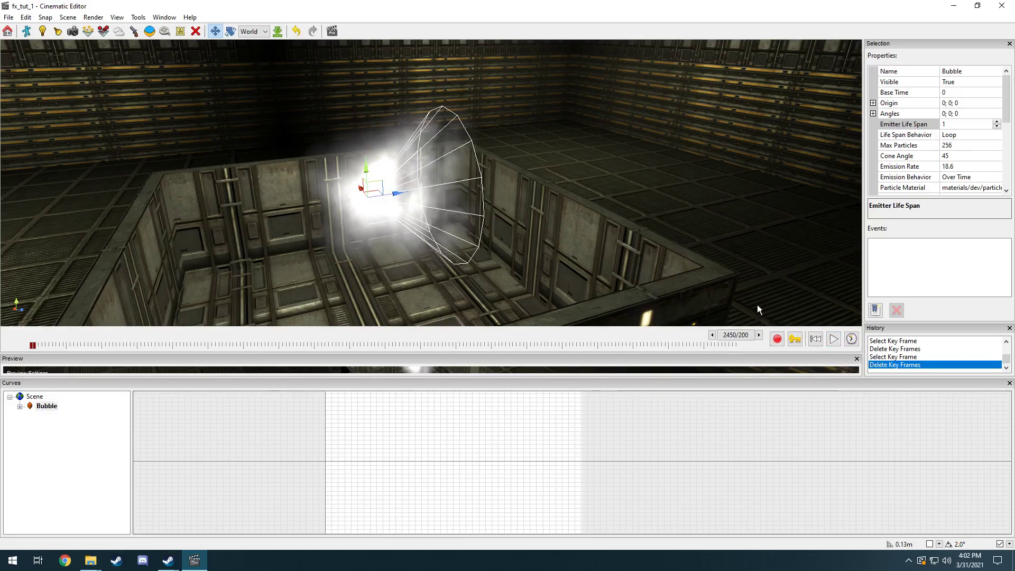
Step: Set the Bubble emitter's Max Particles to 50 and play the cinematic briefly to preview it
left_click(921, 182)
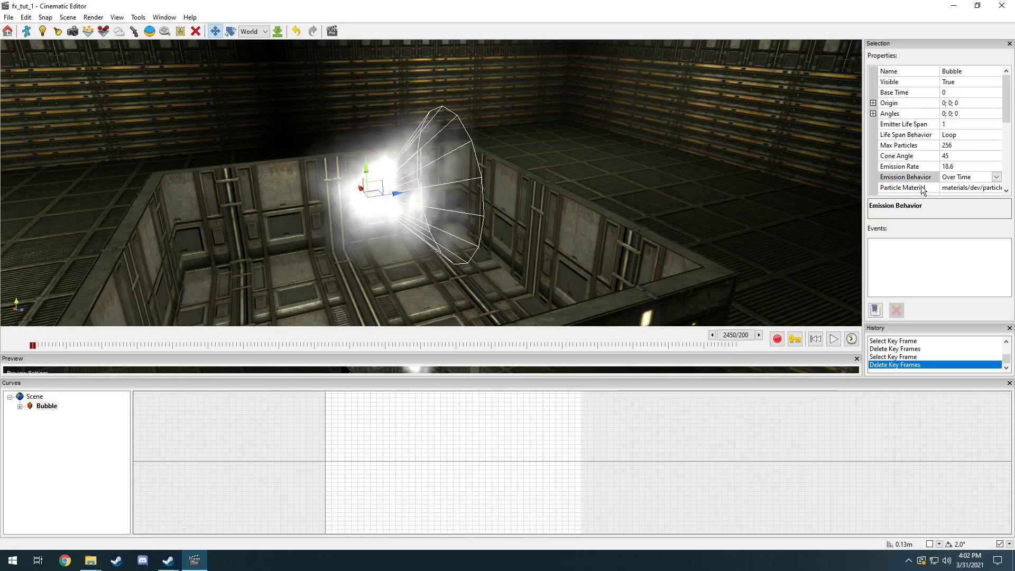
left_click(921, 145)
left_click(921, 156)
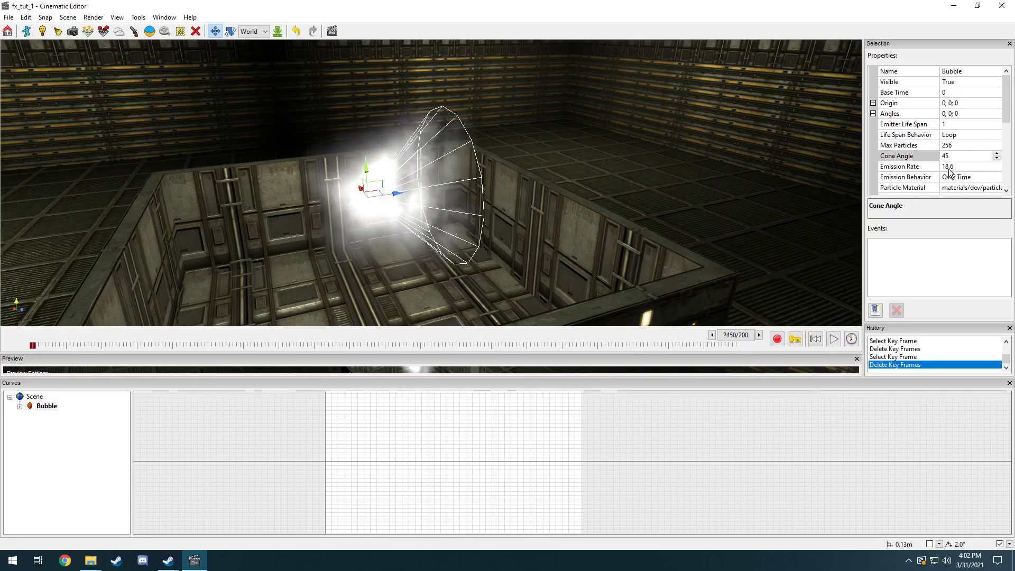
left_click(971, 149)
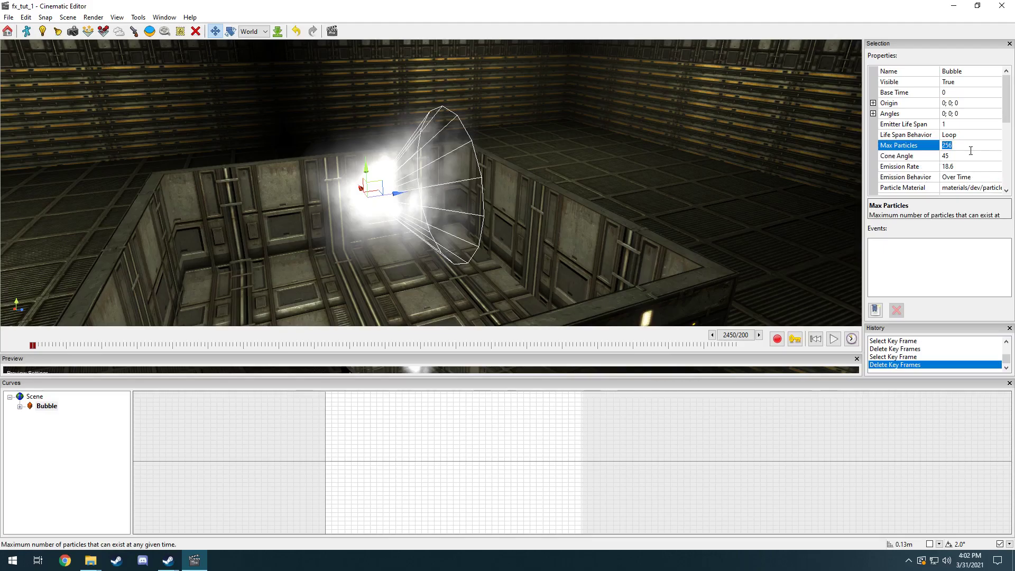
key("Return")
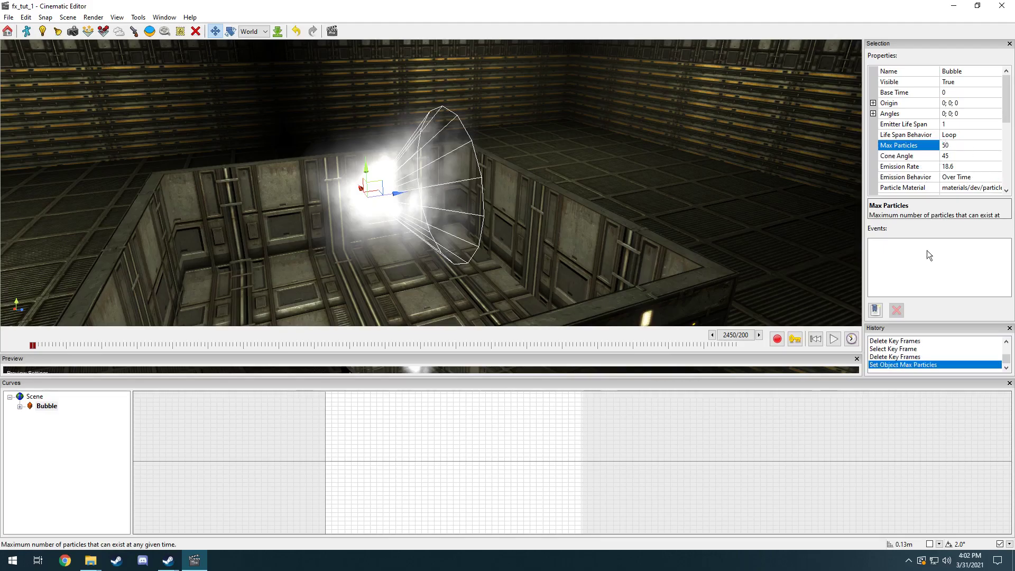
left_click(834, 341)
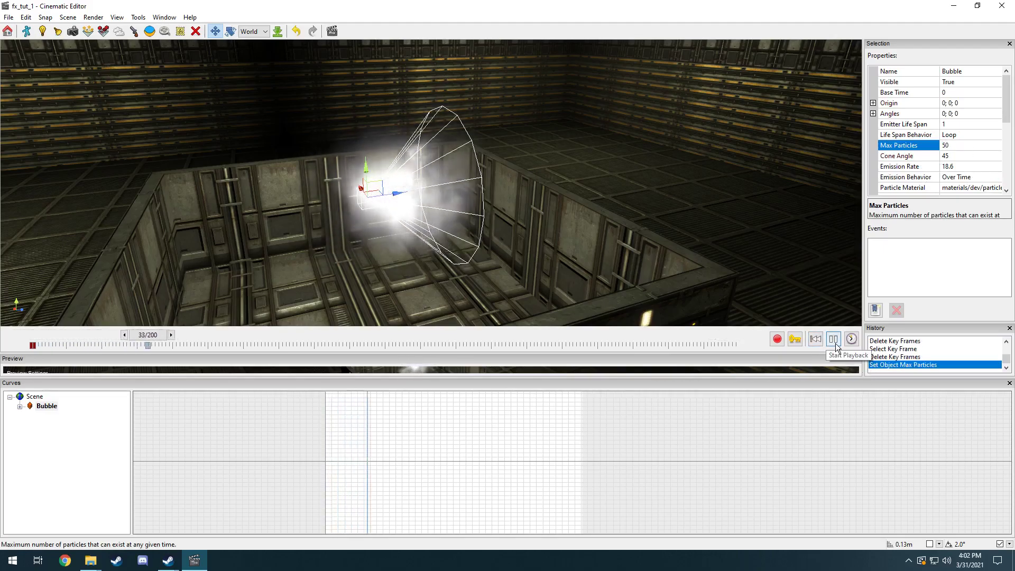
left_click(835, 344)
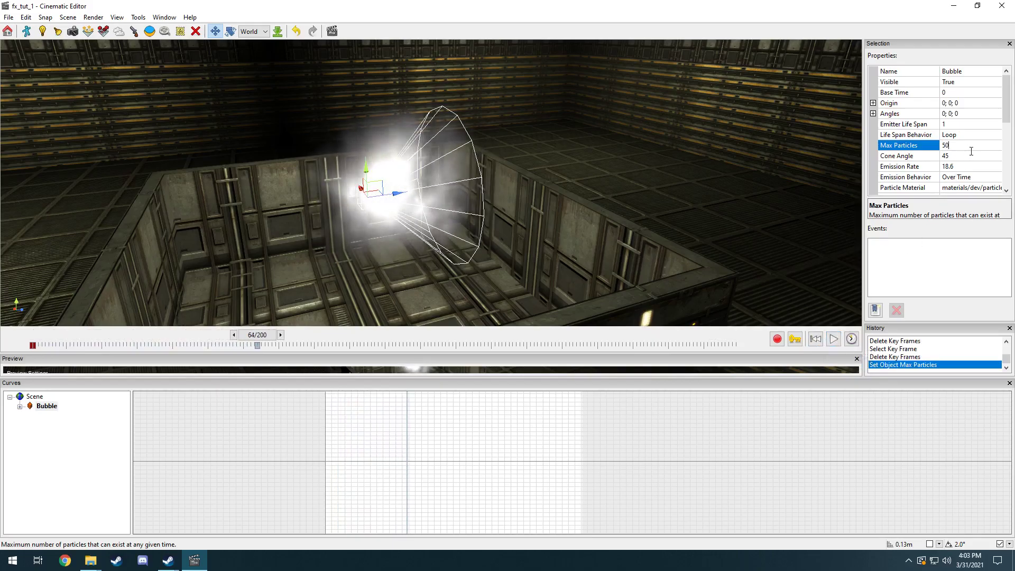
Step: Reduce Max Particles to 2 and play a short stretch of the cinematic
key("Return")
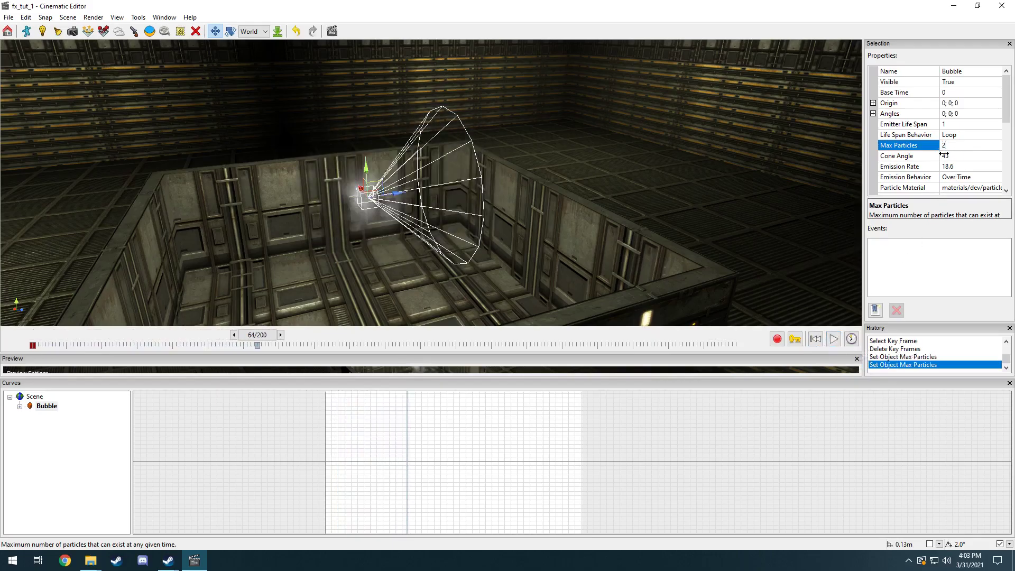
left_click(834, 340)
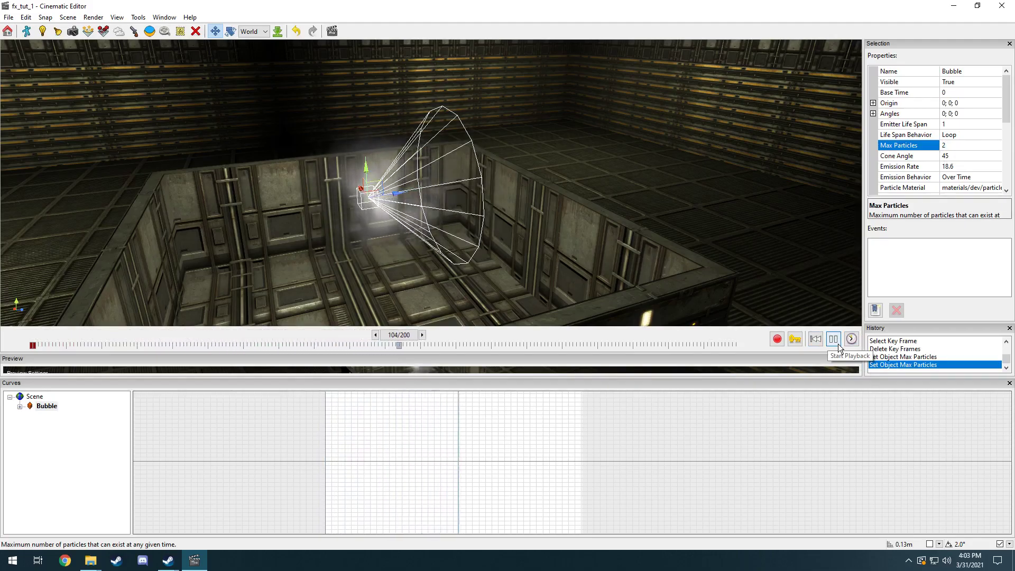
left_click(838, 345)
Step: Increase the emitter's Cone Angle to 70 and preview the wider emission in playback
left_click(963, 155)
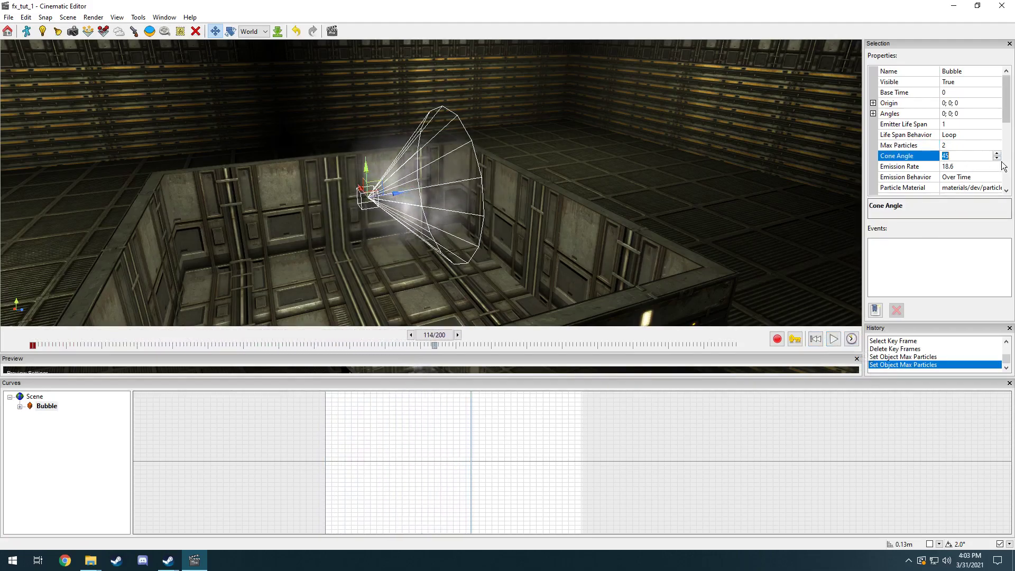
scroll(1003, 163, "up", 4)
scroll(1002, 163, "up", 12)
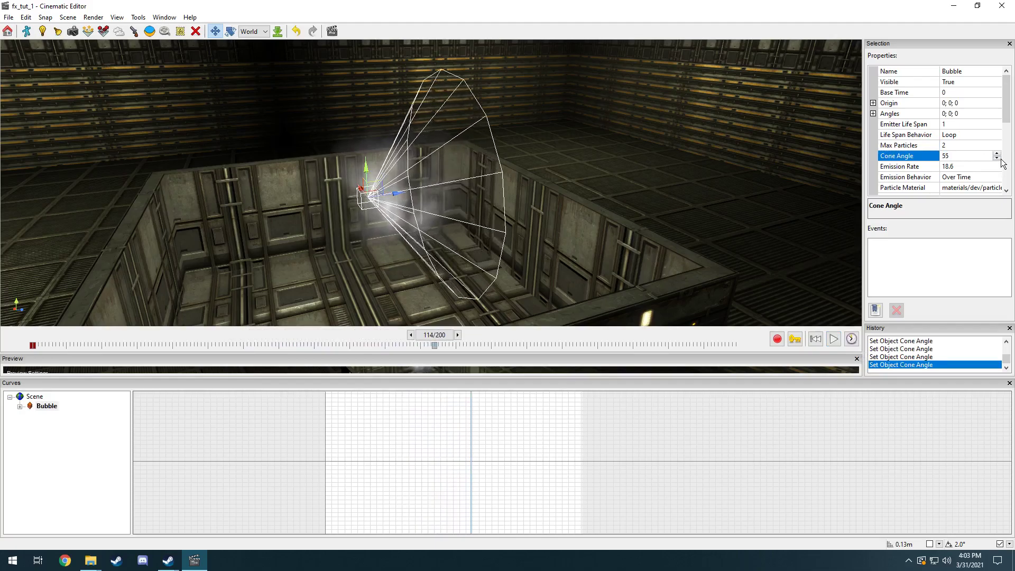
scroll(1003, 163, "up", 9)
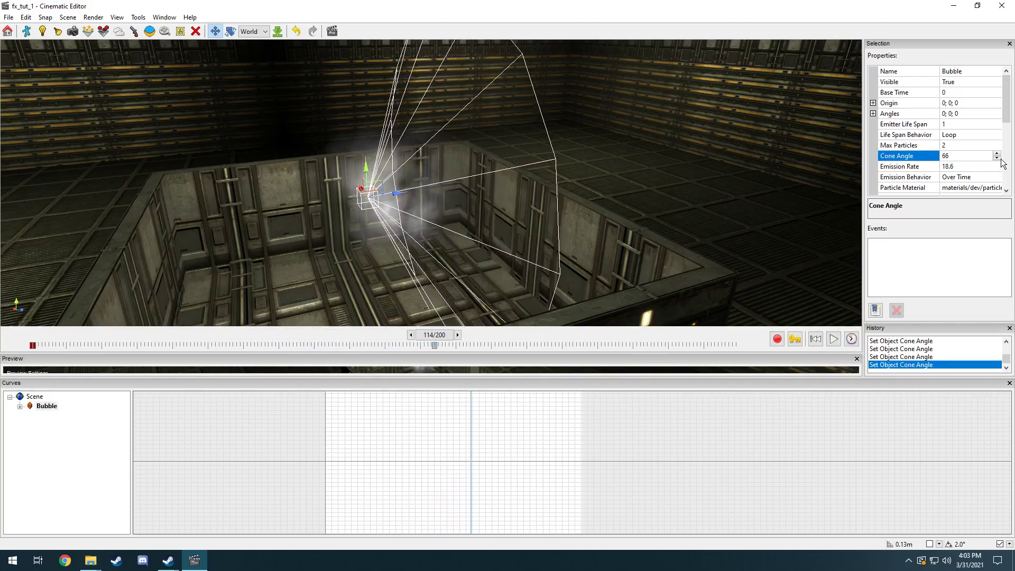
left_click(837, 341)
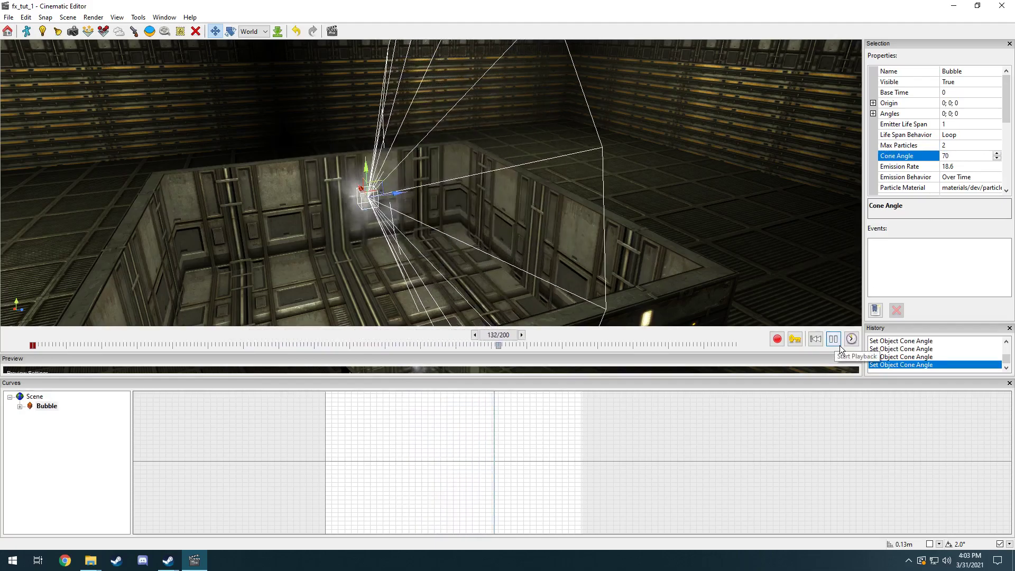
left_click(834, 339)
Step: Set the Cone Angle to 45 and after that to 1, and preview the narrow emission in playback
left_click(946, 156)
type("45")
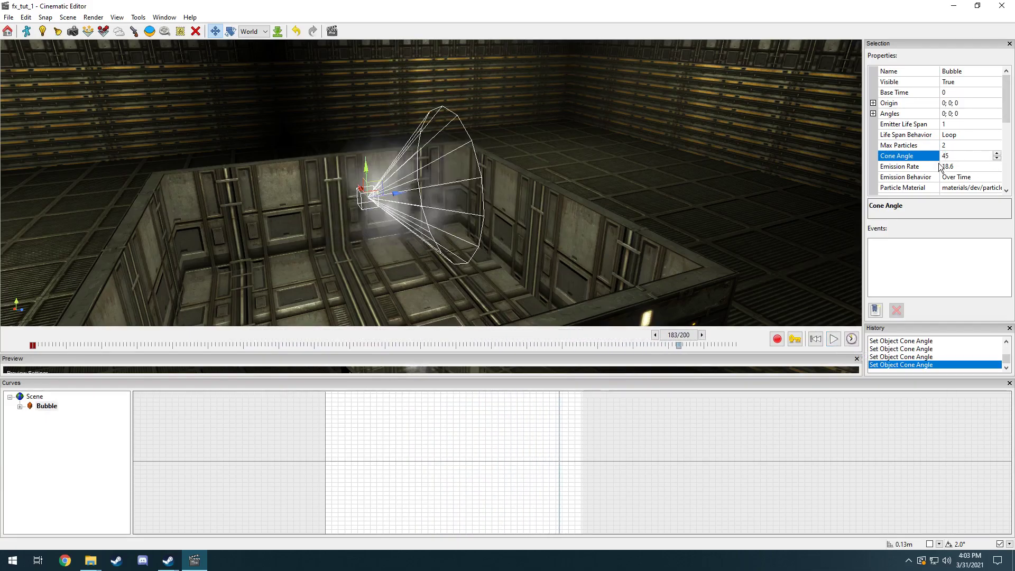
key("Return")
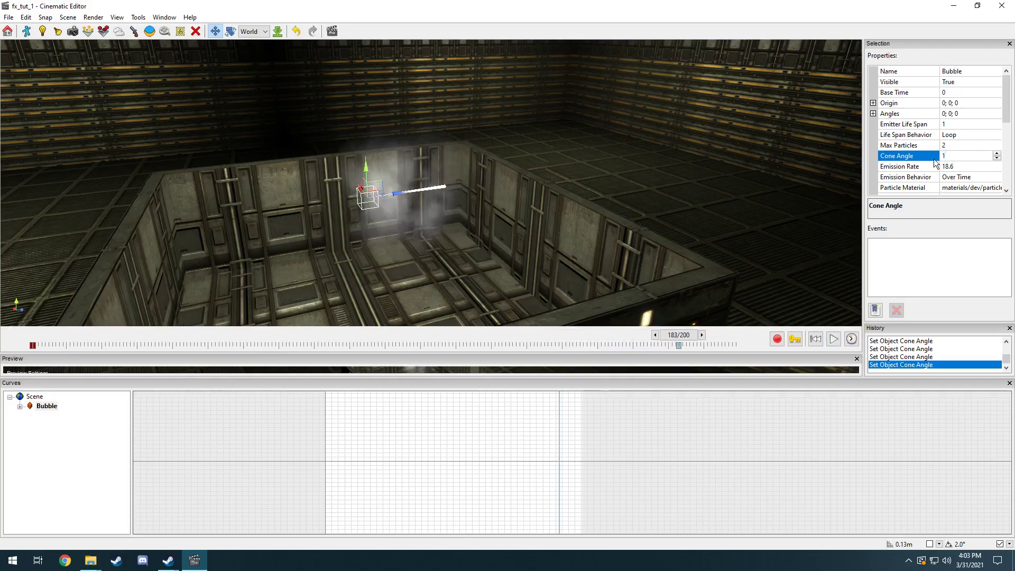
key("space")
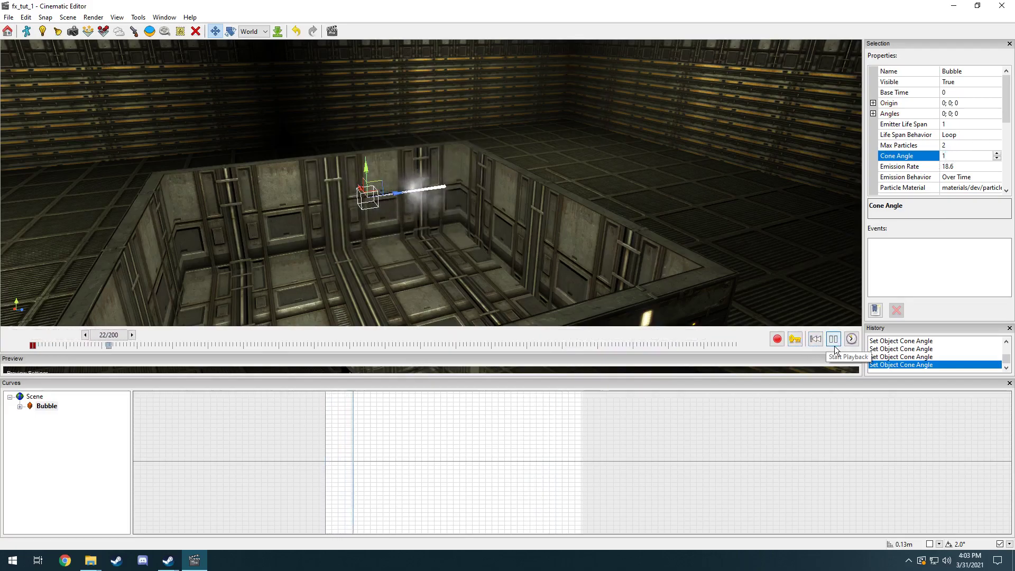
left_click(835, 343)
Step: Restore the emitter's Cone Angle to 45 and its Max Particles to 256
double_click(942, 158)
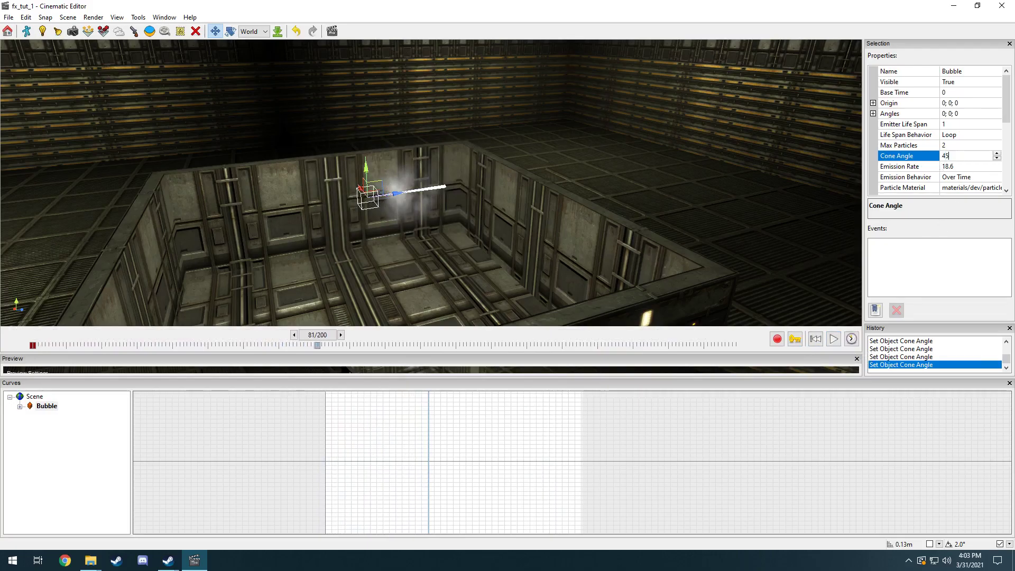
key("Return")
key("Up")
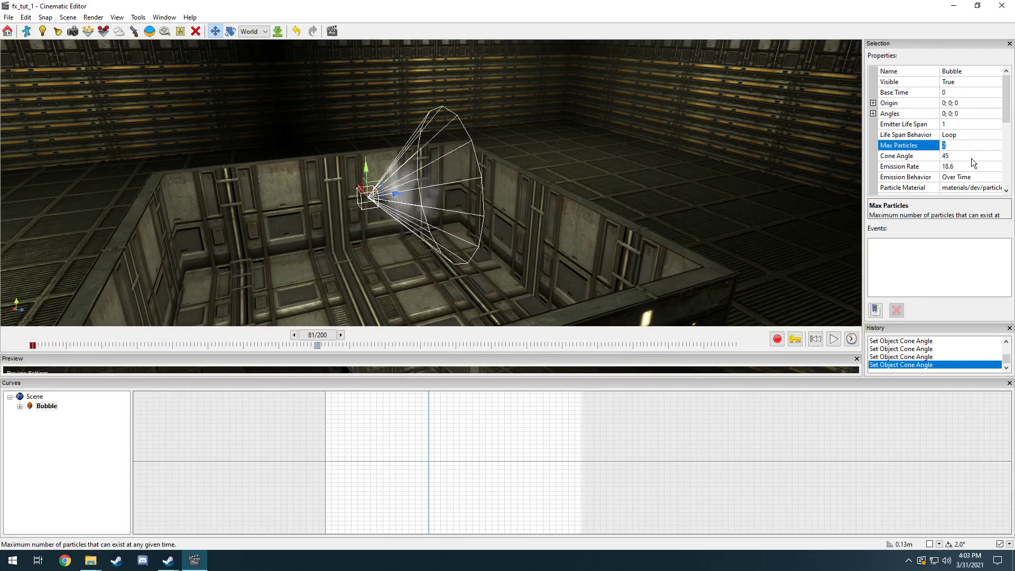
type("256")
key("Return")
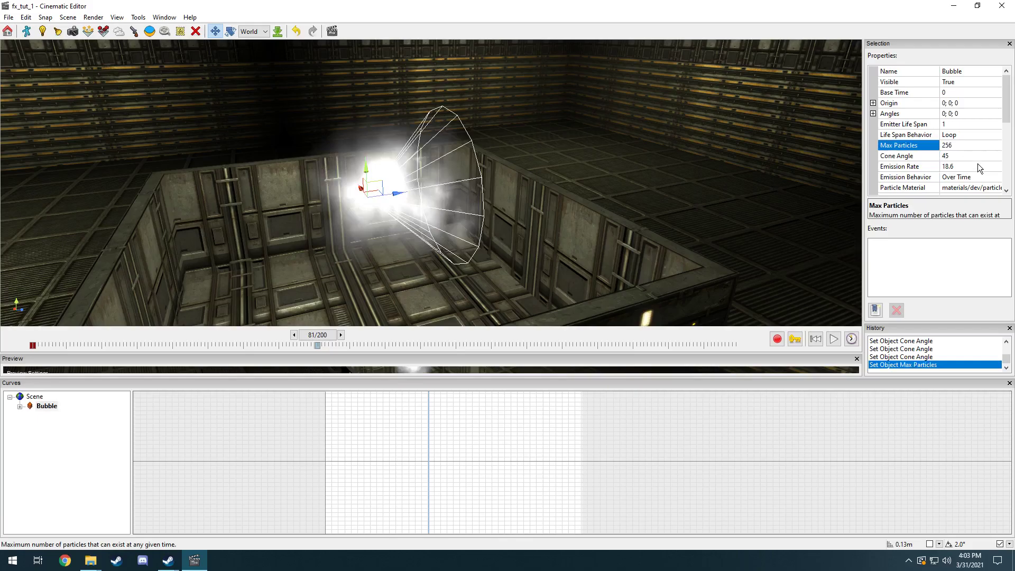
Step: Replay the cinematic from the first frame with the restored emitter settings and pause it
key("Down")
left_click(821, 343)
left_click(834, 341)
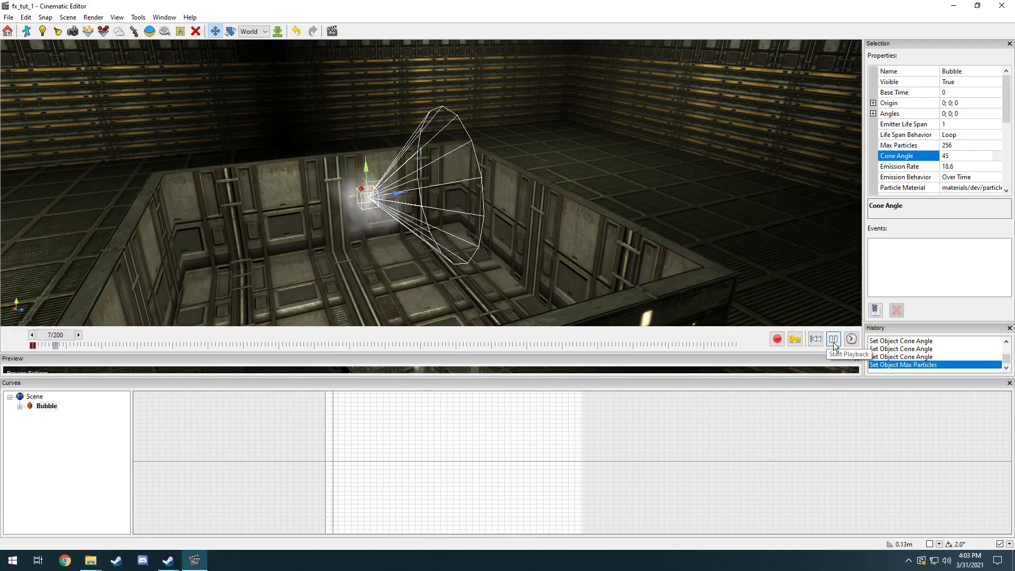
left_click(834, 340)
Step: Examine the Angles, Emitter Life Span and Emission Behavior properties, including the Emission Behavior options, keeping Over Time
key("Down")
left_click(936, 183)
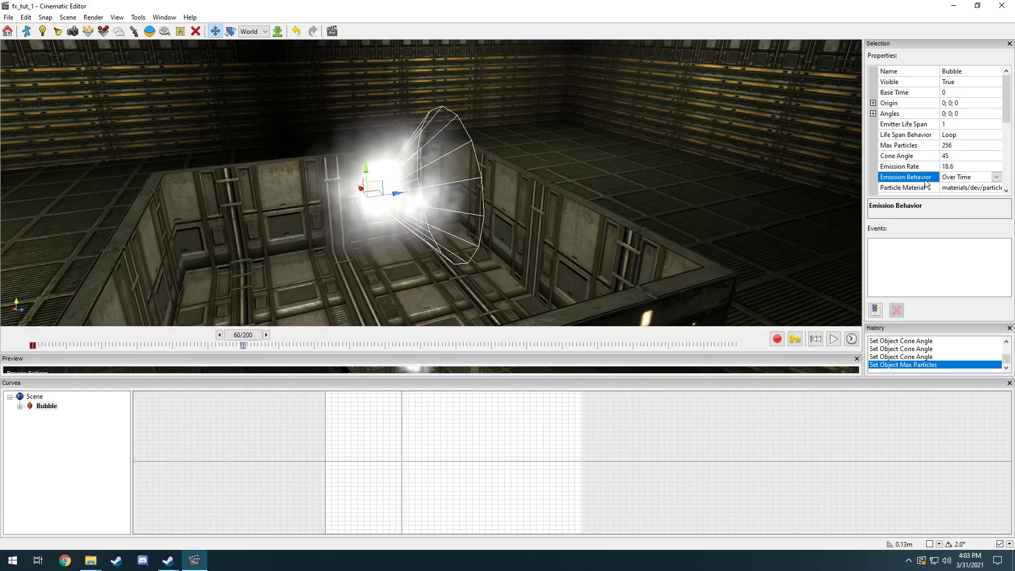
left_click(918, 114)
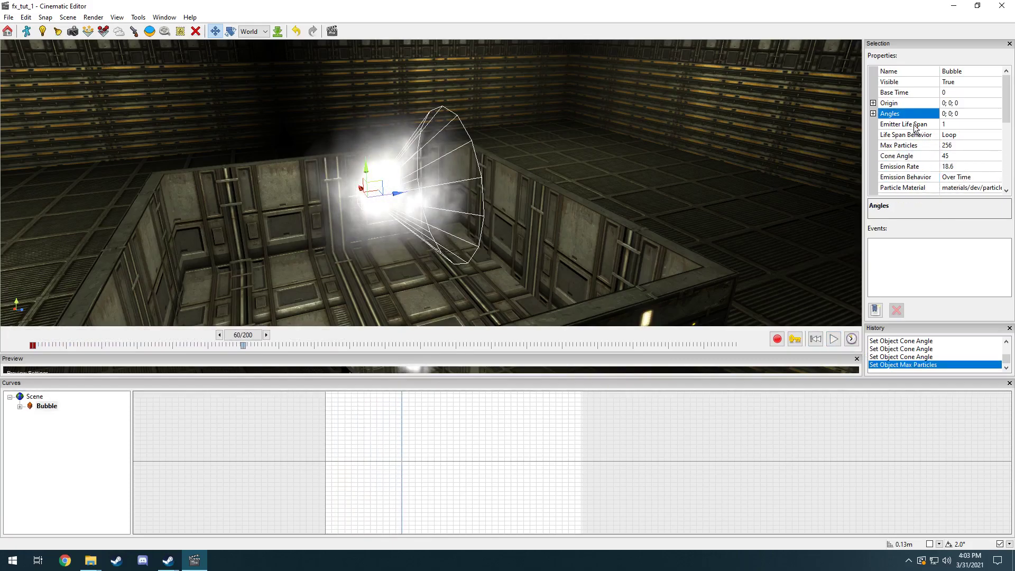
left_click(917, 124)
left_click(922, 180)
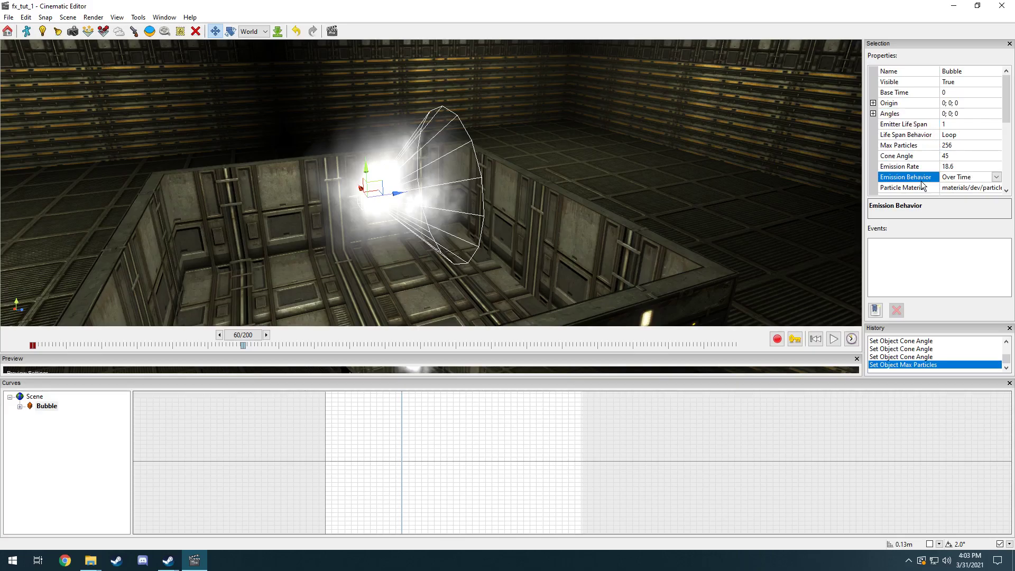
left_click(996, 177)
left_click(985, 191)
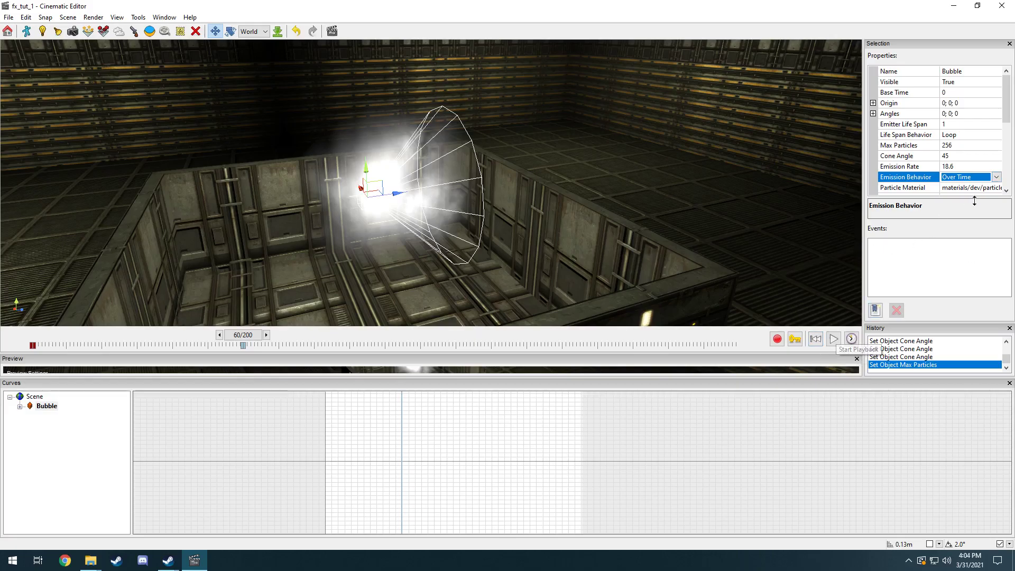
left_click(997, 179)
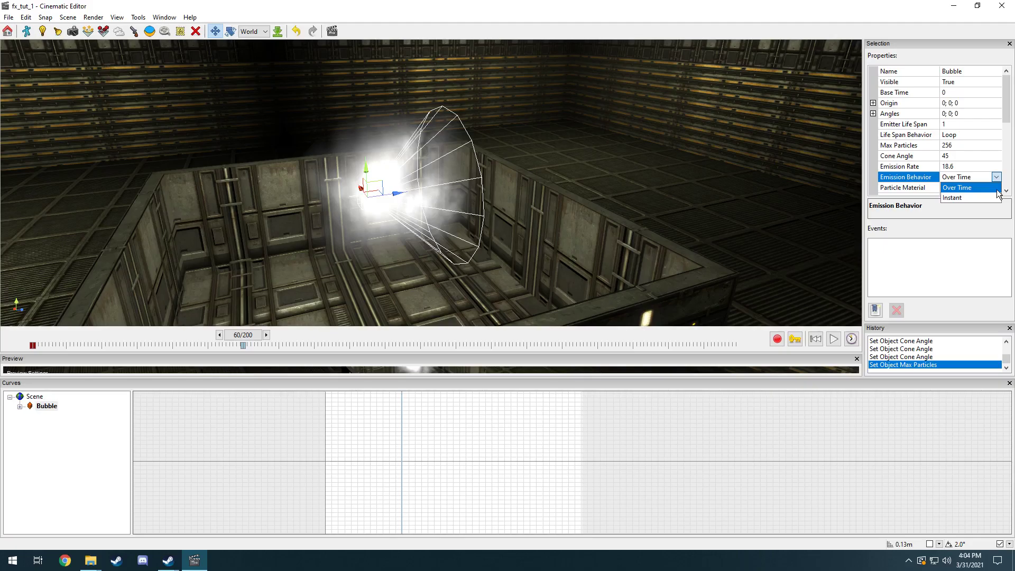
left_click(979, 187)
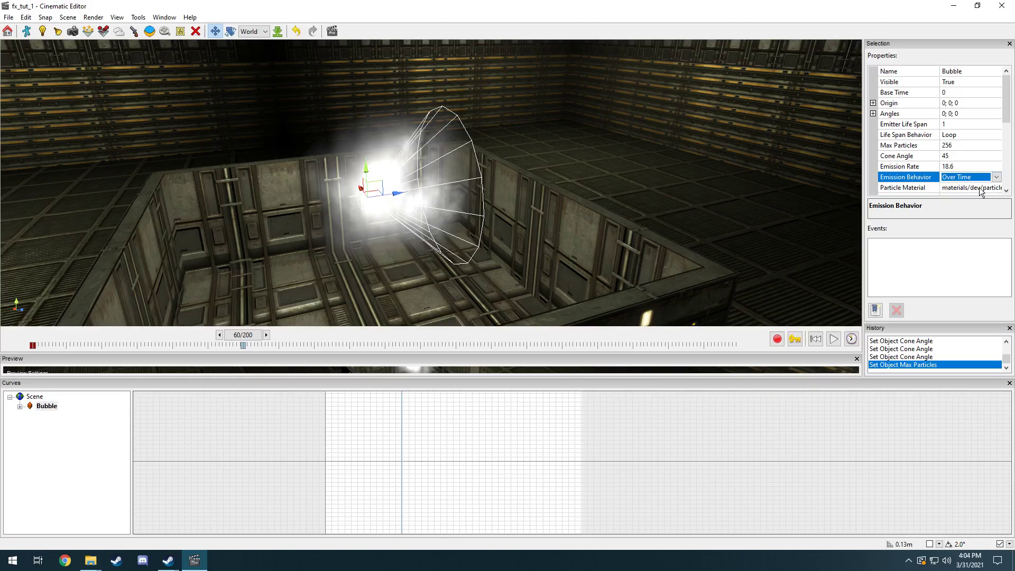
Step: Rewind the cinematic to its first frame and scrub through the opening frames to inspect the particle emission
left_click(816, 340)
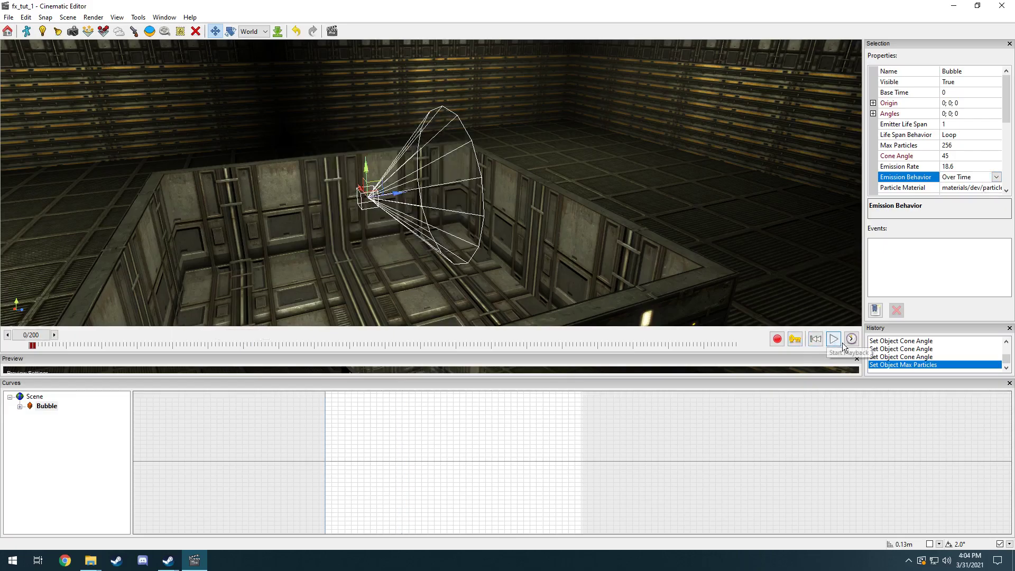
left_click(42, 346)
mouse_move(41, 347)
left_mouse_down()
mouse_move(125, 344)
mouse_move(58, 346)
left_mouse_up()
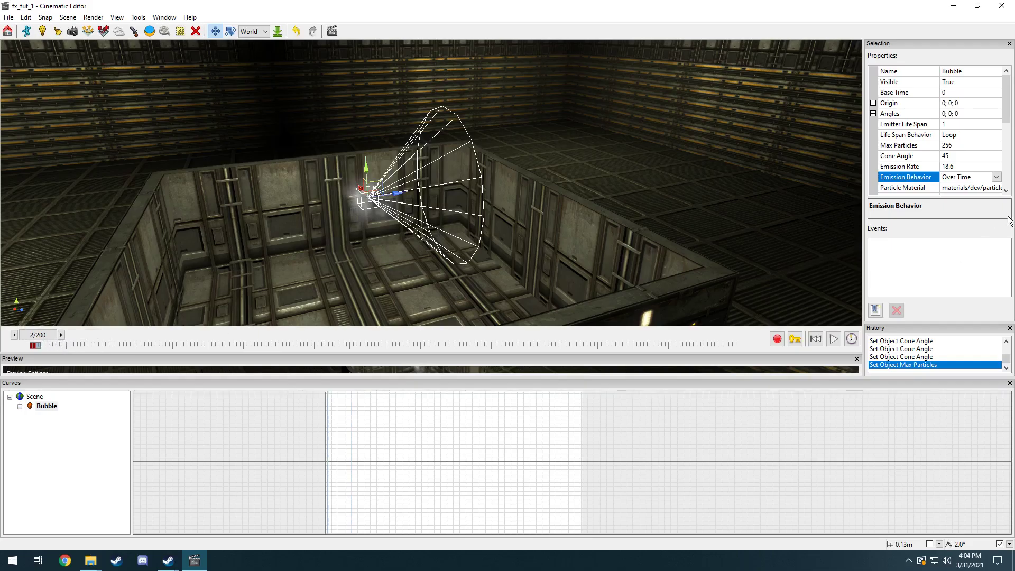
Step: Set the Bubble emitter's Emission Rate to 5 and preview it by playing the cinematic and scrubbing from frame 0 to frame 78
left_click(975, 167)
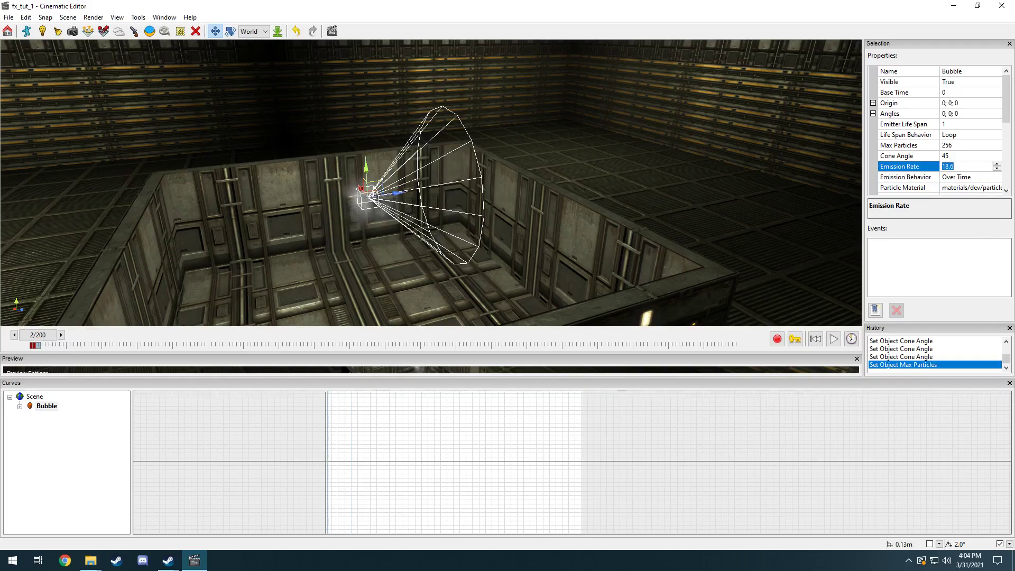
type("5")
key("Return")
left_click(832, 340)
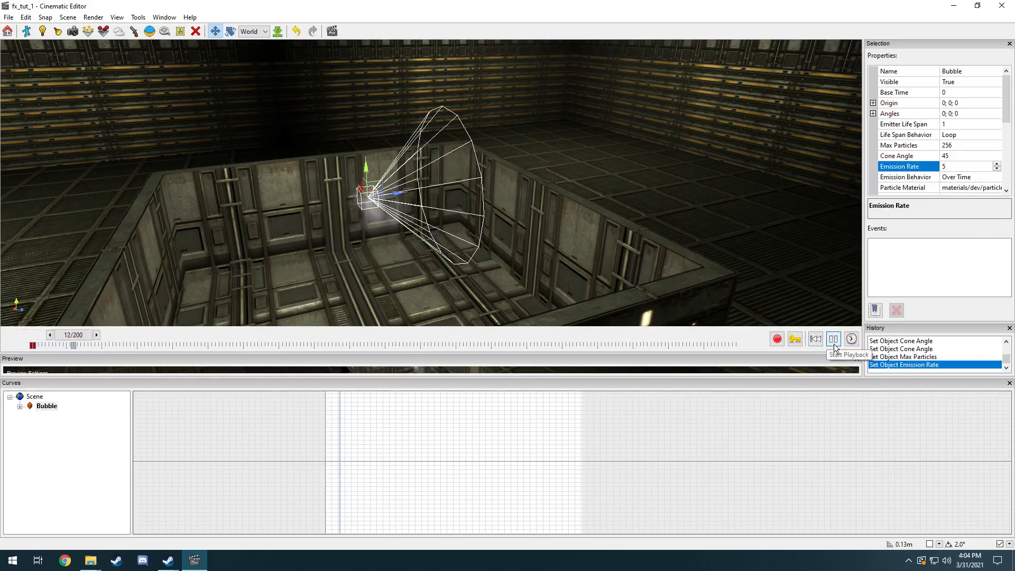
left_click_drag(122, 344, 50, 342)
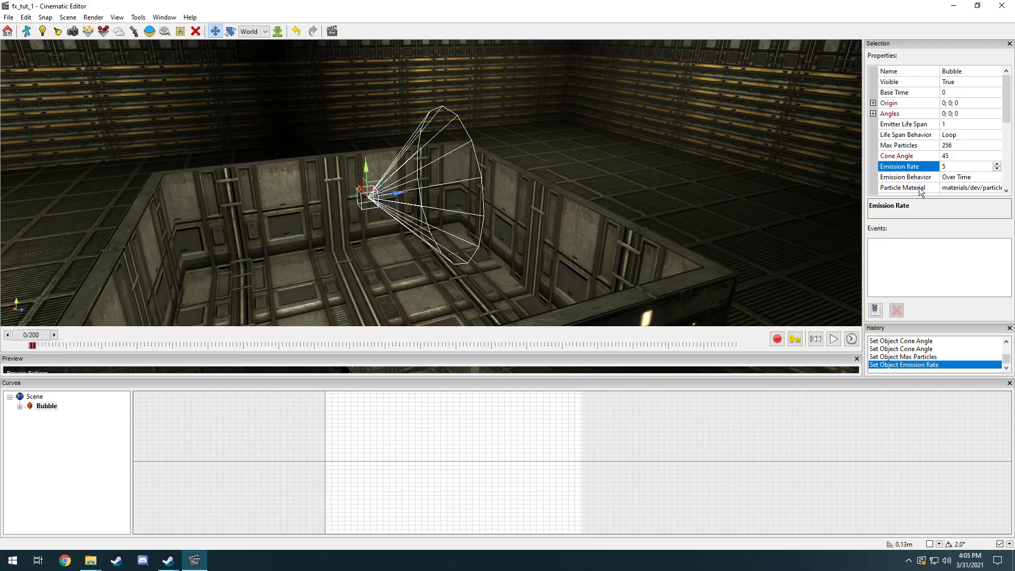
left_click(46, 343)
left_click_drag(46, 342, 316, 342)
Step: Set the emitter's Emission Behavior to Instant and preview the emission in playback, pausing at frame 250
scroll(992, 185, "down", 3)
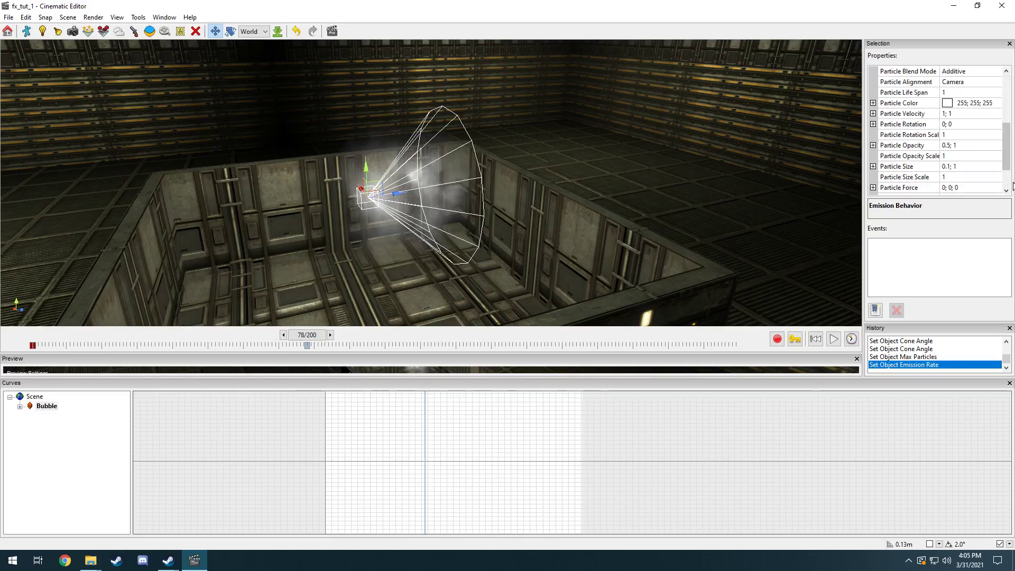
scroll(985, 166, "up", 3)
left_click(996, 178)
left_click(896, 249)
left_click(996, 178)
left_click(975, 198)
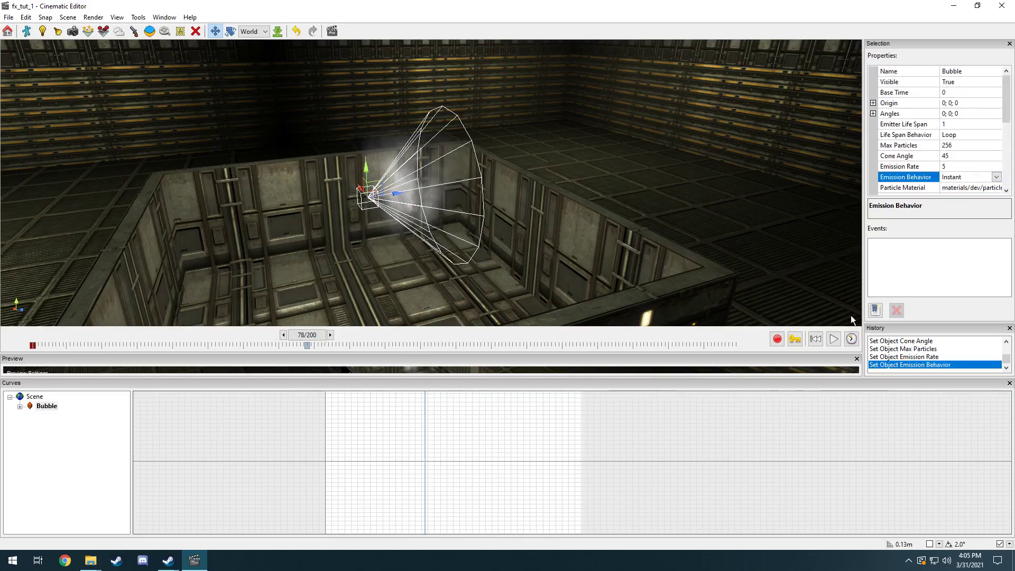
left_click(822, 343)
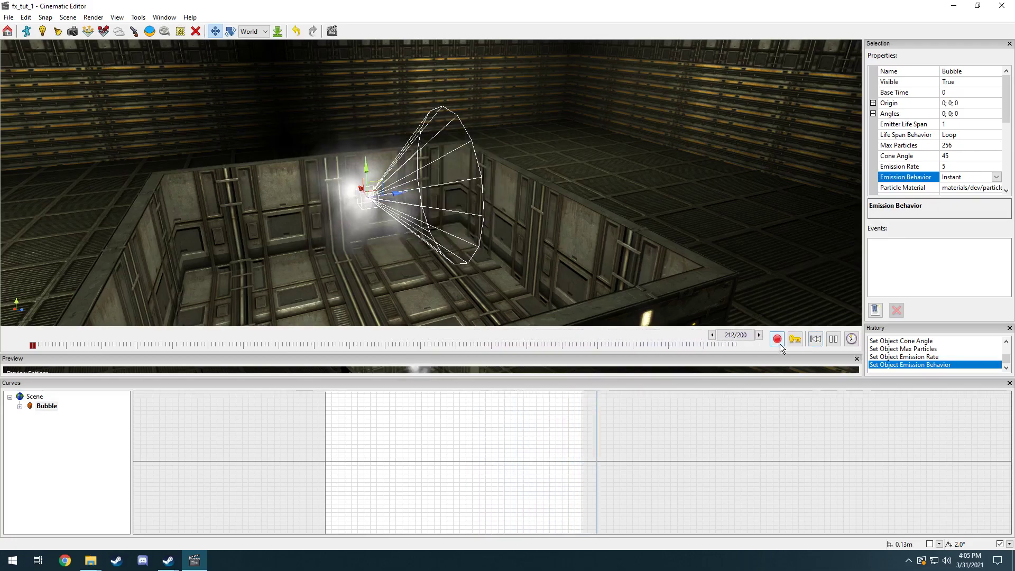
left_click(835, 341)
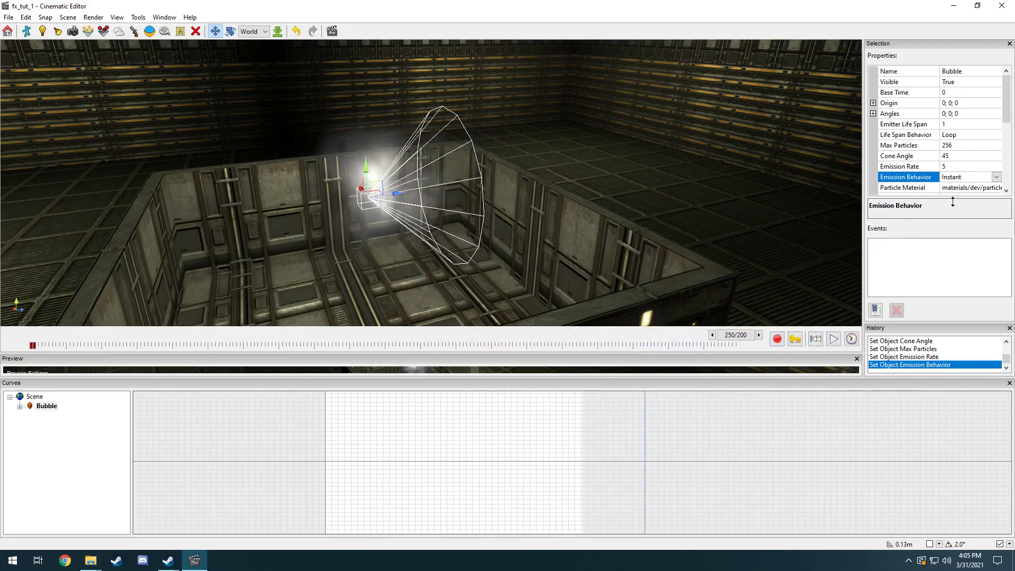
Step: Set the Emission Behavior back to Over Time and replay the cinematic from the first frame, pausing at frame 85
left_click(997, 178)
left_click(994, 188)
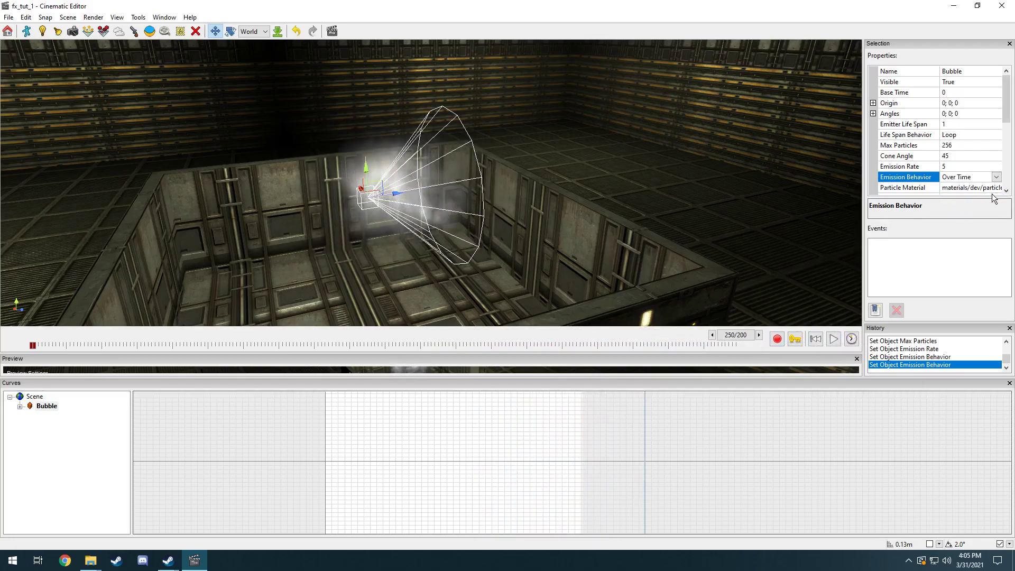
left_click(816, 340)
left_click(834, 340)
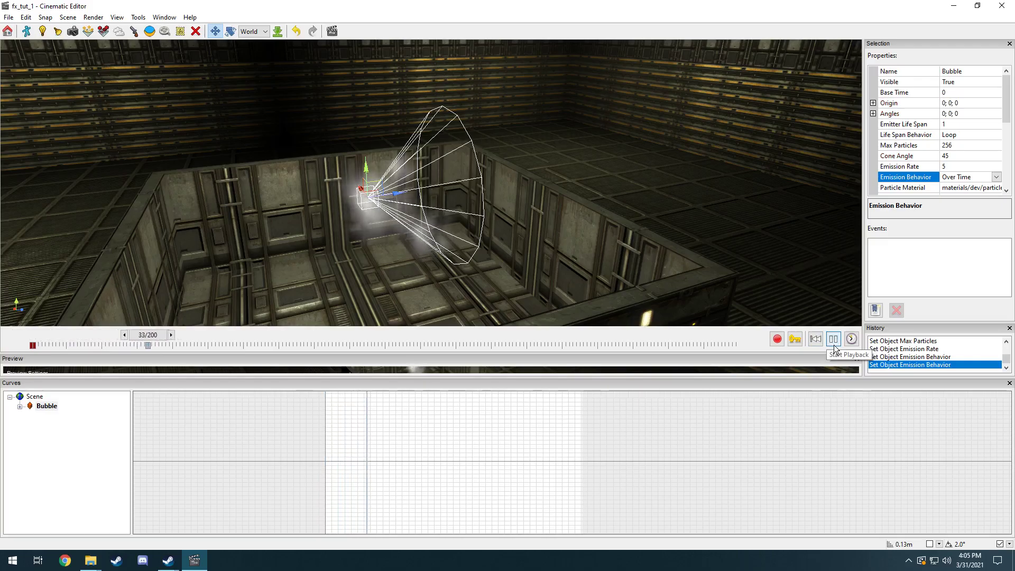
left_click(833, 340)
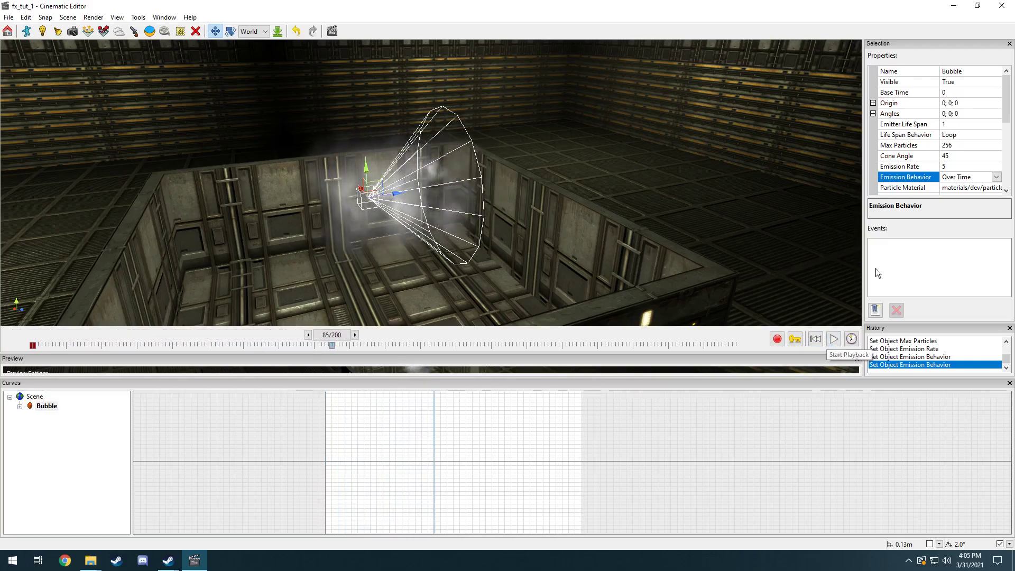
Step: Examine the Emitter Life Span, Life Span Behavior and Emission Behavior properties, including the Life Span Behavior options, keeping Loop
left_click(971, 126)
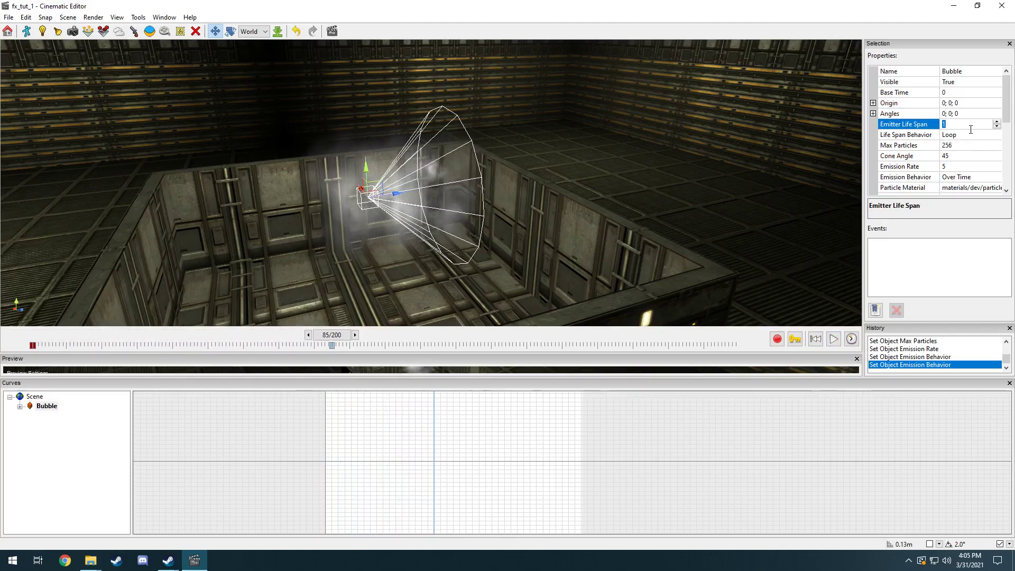
left_click(931, 136)
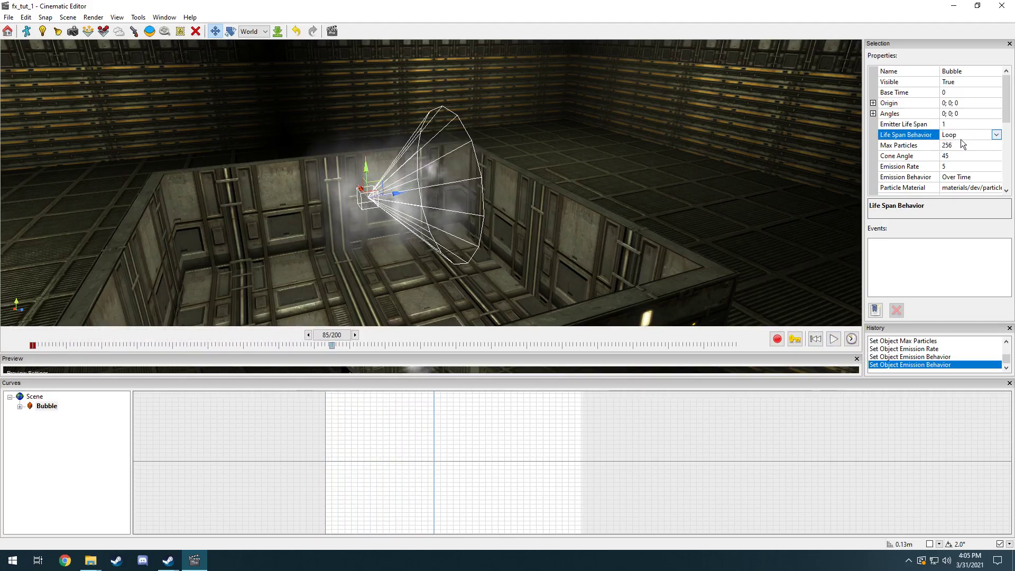
left_click(997, 135)
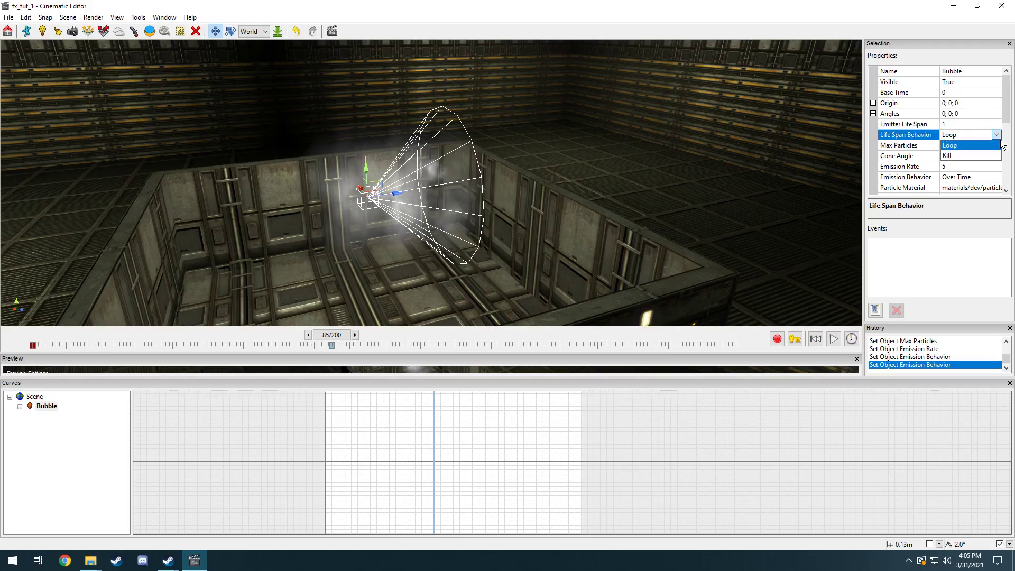
left_click(998, 146)
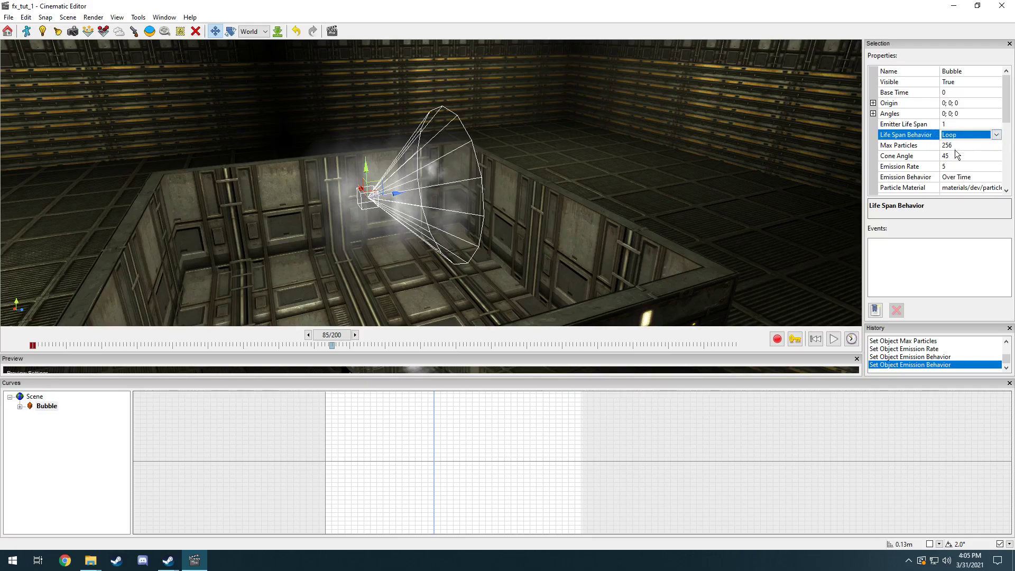
left_click(914, 125)
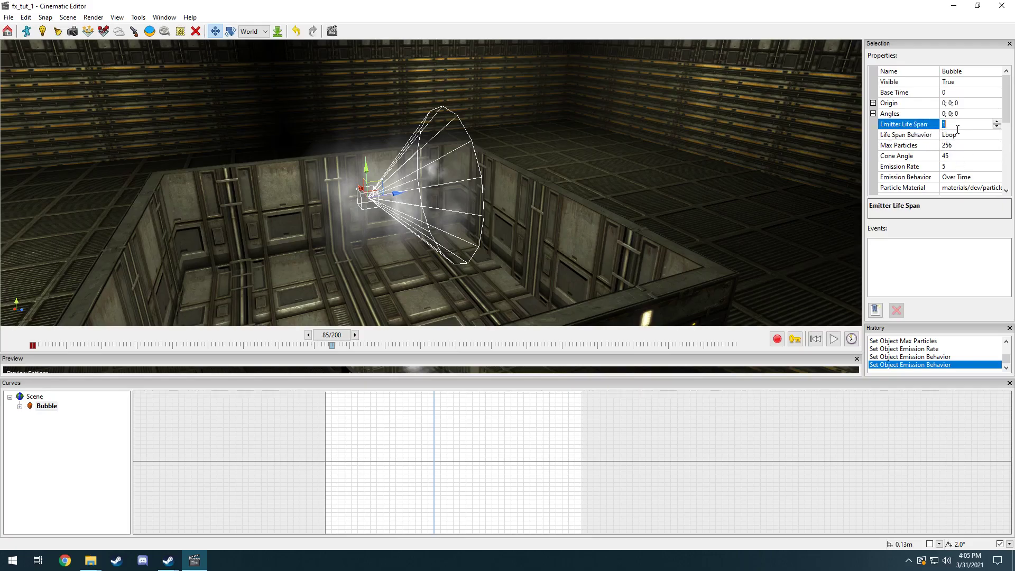
left_click(921, 137)
left_click(925, 127)
left_click(928, 137)
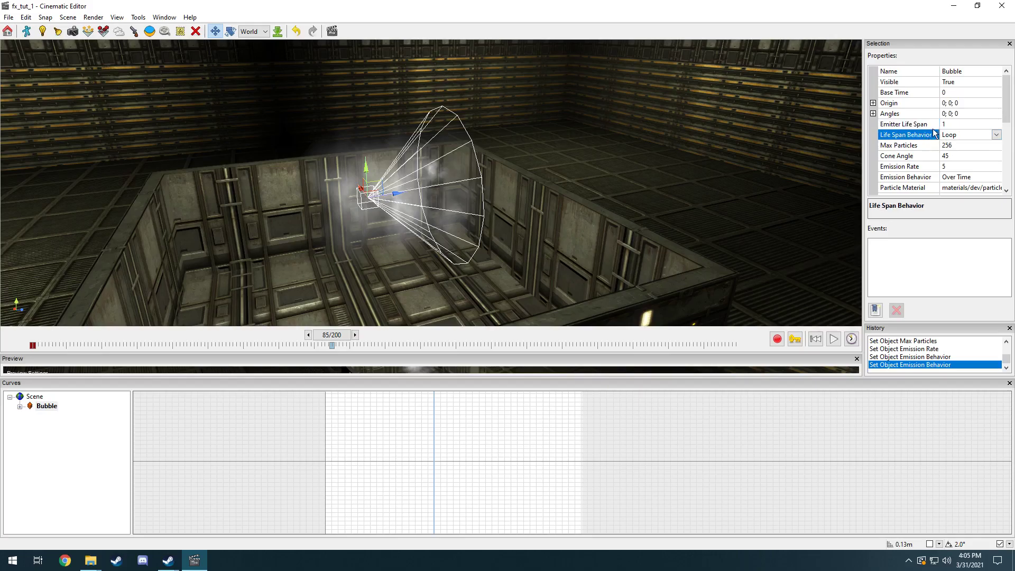
left_click(933, 126)
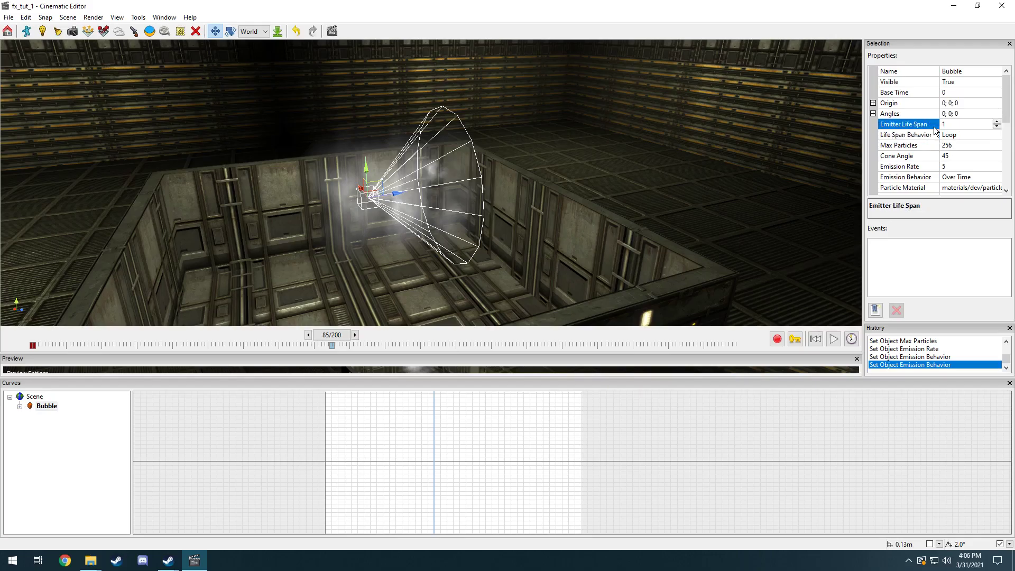
left_click(933, 136)
left_click(935, 178)
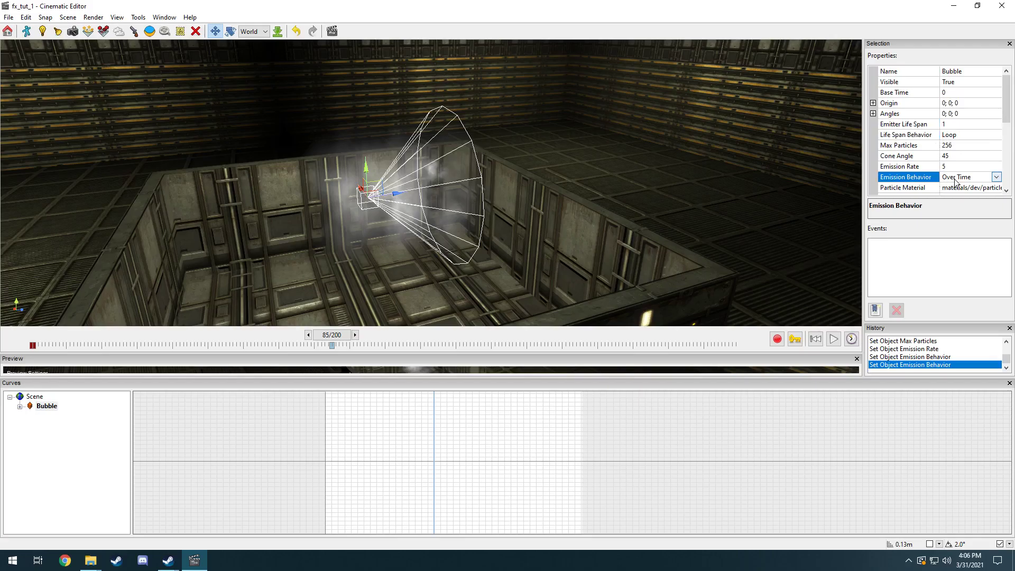
Step: Set the Emitter Life Span to 5 and replay the cinematic from the first frame, pausing at frame 475
left_click(915, 125)
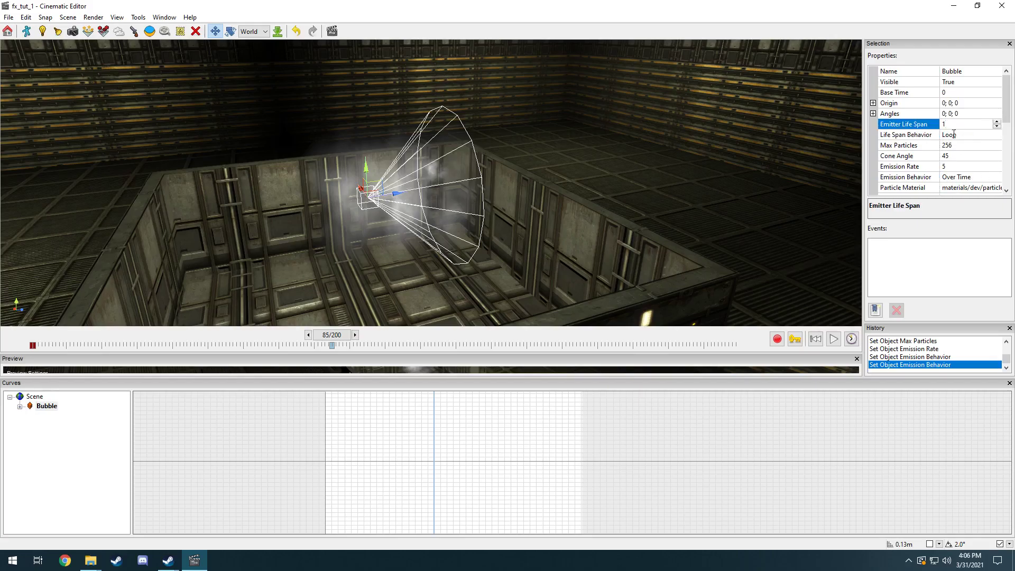
type("5")
key("Return")
left_click(821, 345)
left_click(834, 344)
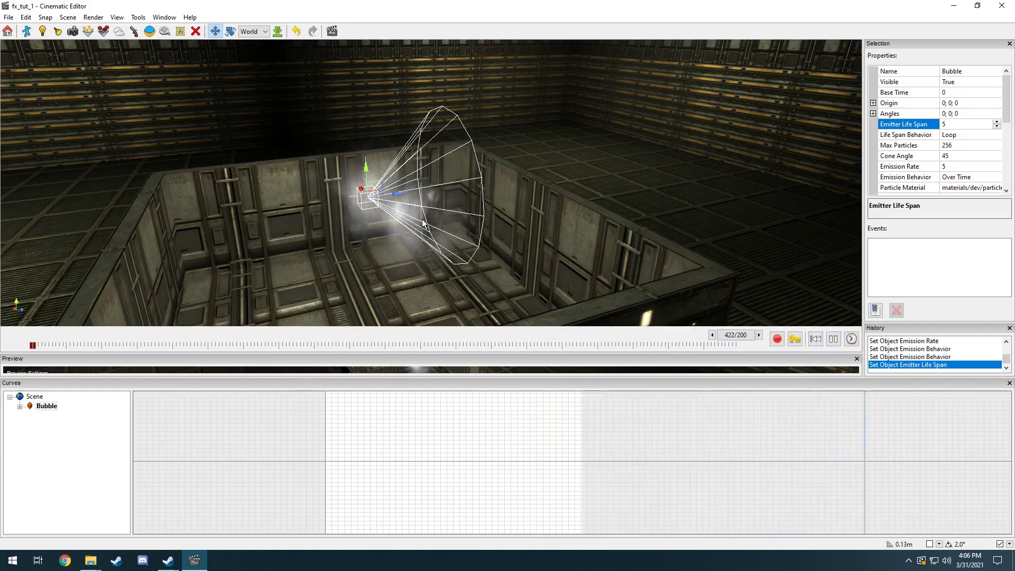
left_click(834, 339)
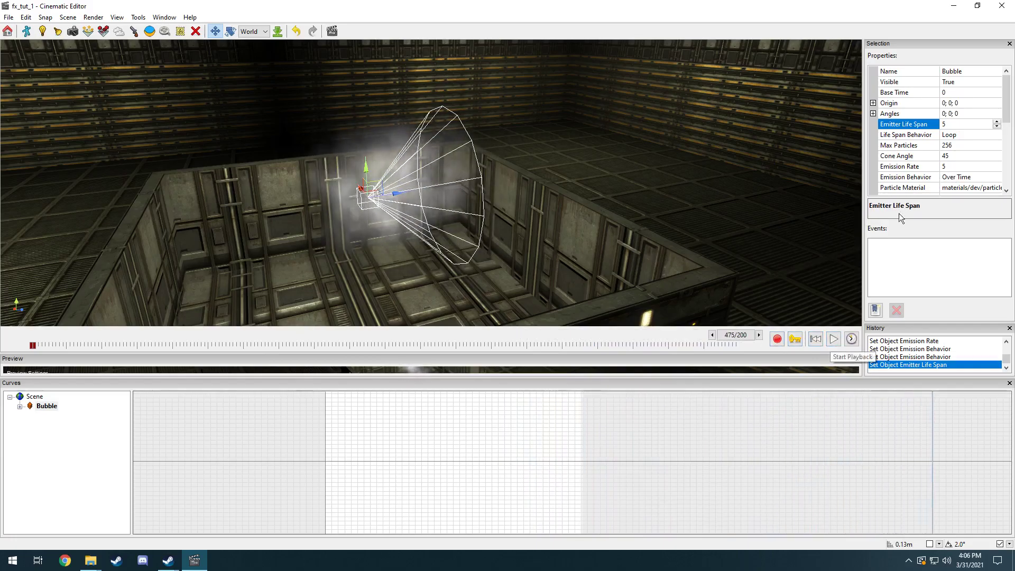
Step: Set the Emitter Life Span to 0.1 and preview the looping emission in playback, pausing at frame 460
left_click(938, 129)
type("0.1")
key("Return")
left_click(834, 341)
left_click(834, 341)
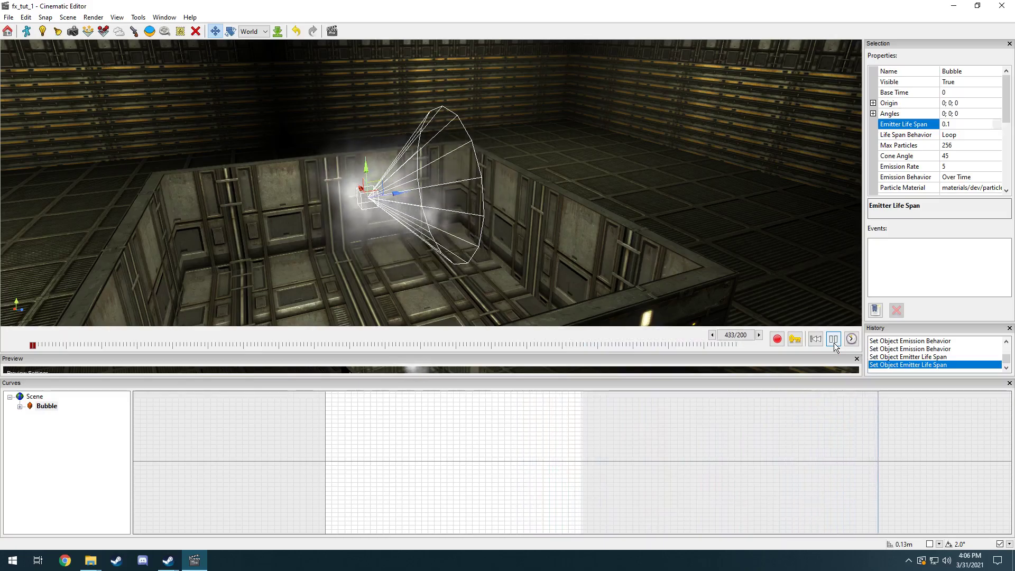
left_click(834, 340)
Step: Set the Emitter Life Span to 1 and change the Life Span Behavior to Kill
left_click(958, 166)
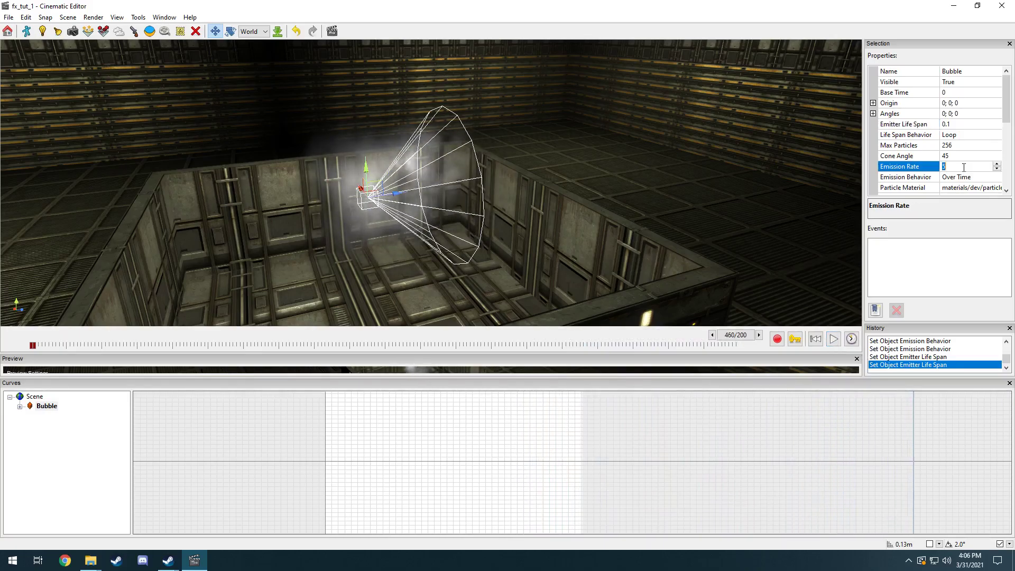
left_click(963, 125)
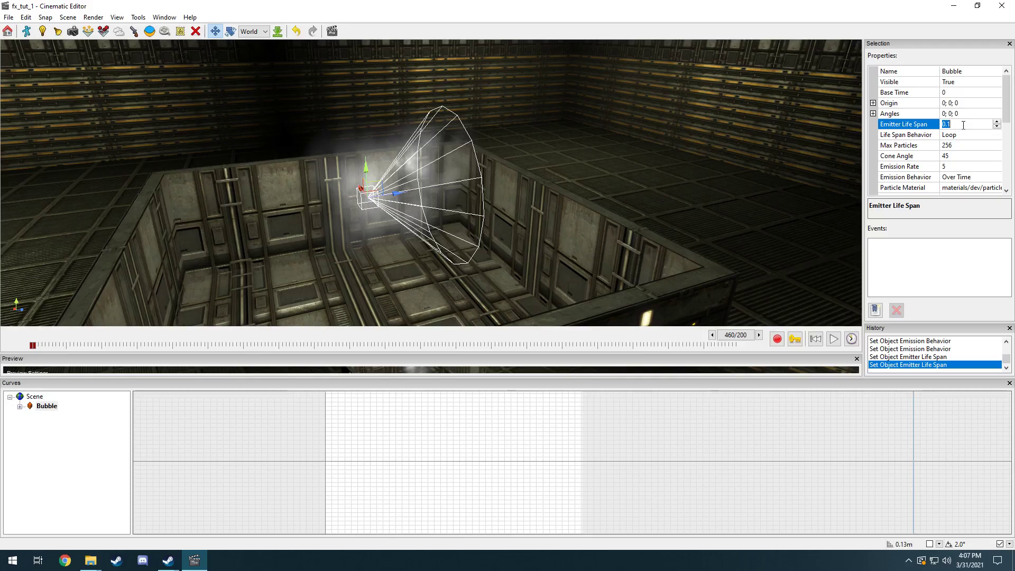
type("1")
left_click(959, 135)
left_click(996, 135)
left_click(986, 160)
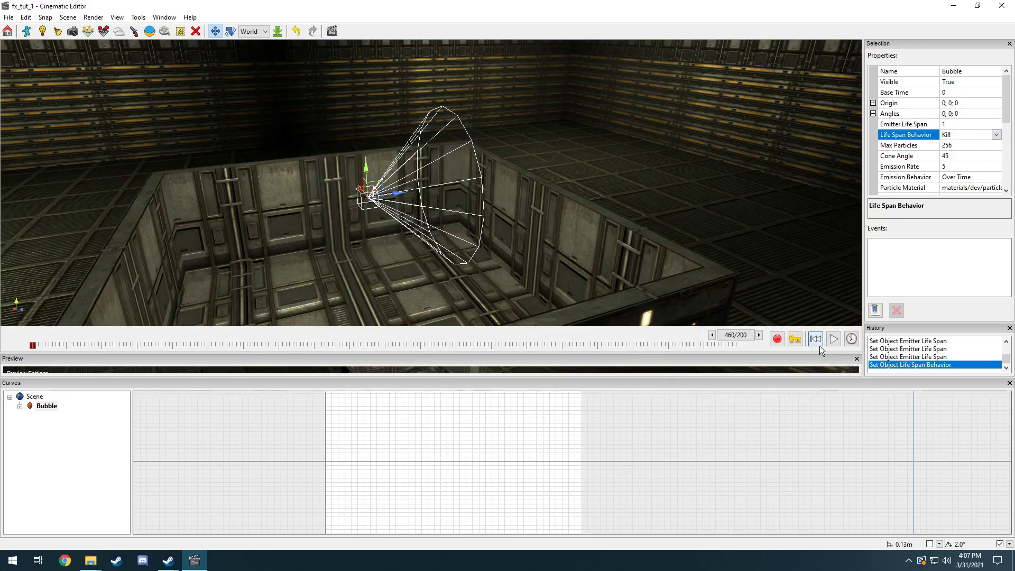
Step: Play the cinematic, restart it from the first frame to watch the emitter's life end, and pause at frame 62
left_click(834, 339)
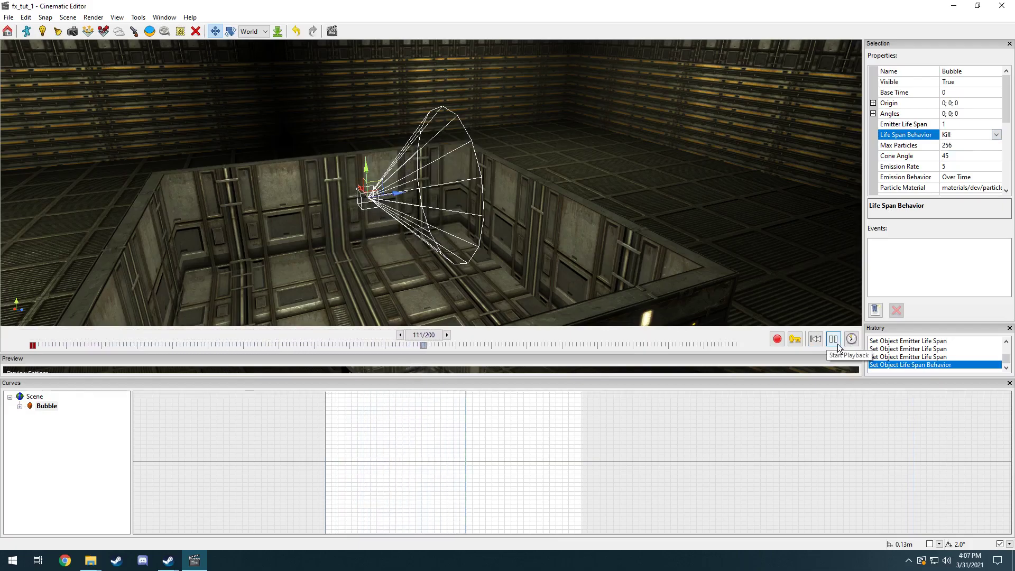
left_click(821, 345)
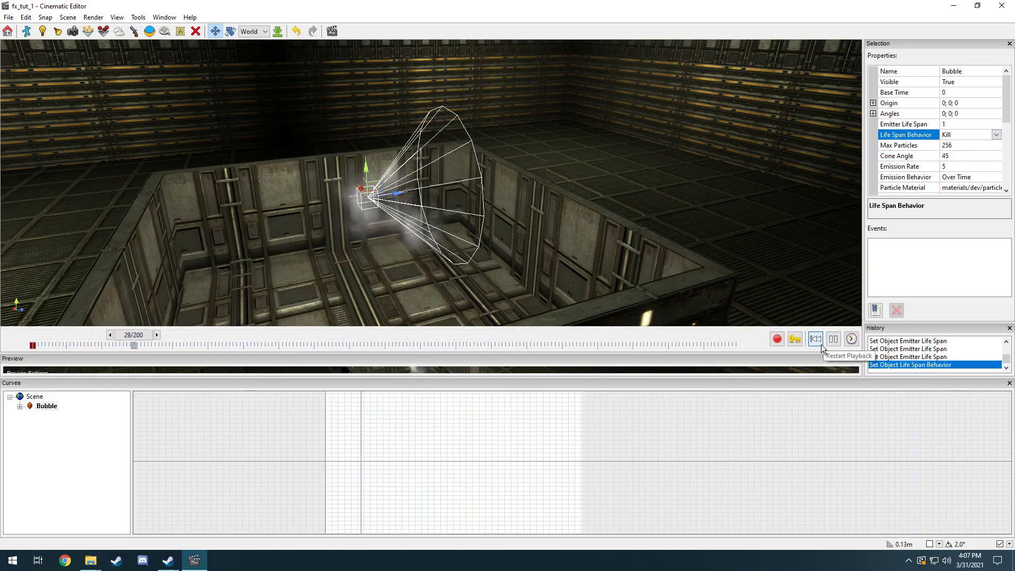
left_click(834, 339)
Step: Set the Emitter Life Span to 3 and preview the longer emission in playback from the first frame
left_click(963, 126)
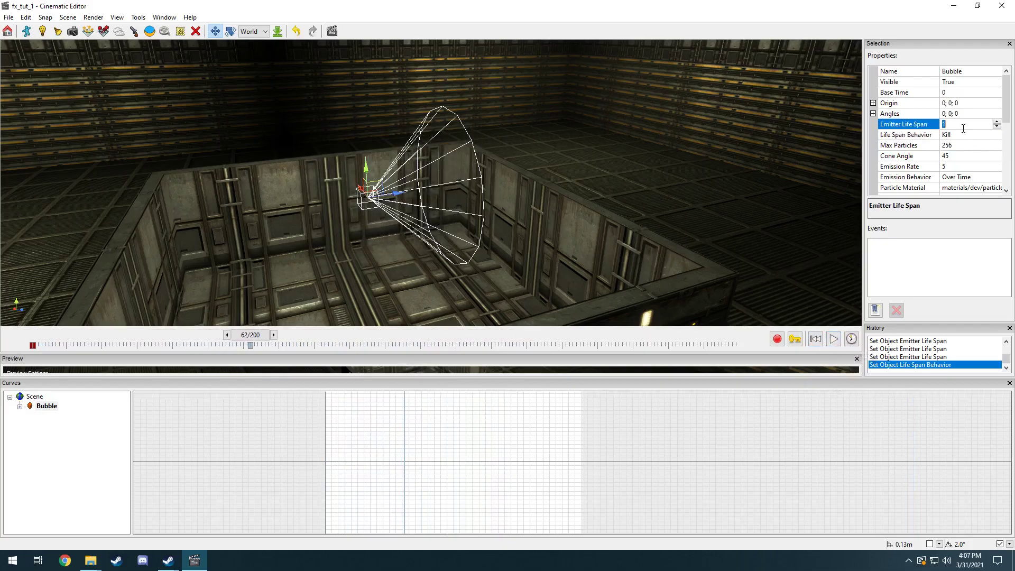
type("3")
left_click(848, 337)
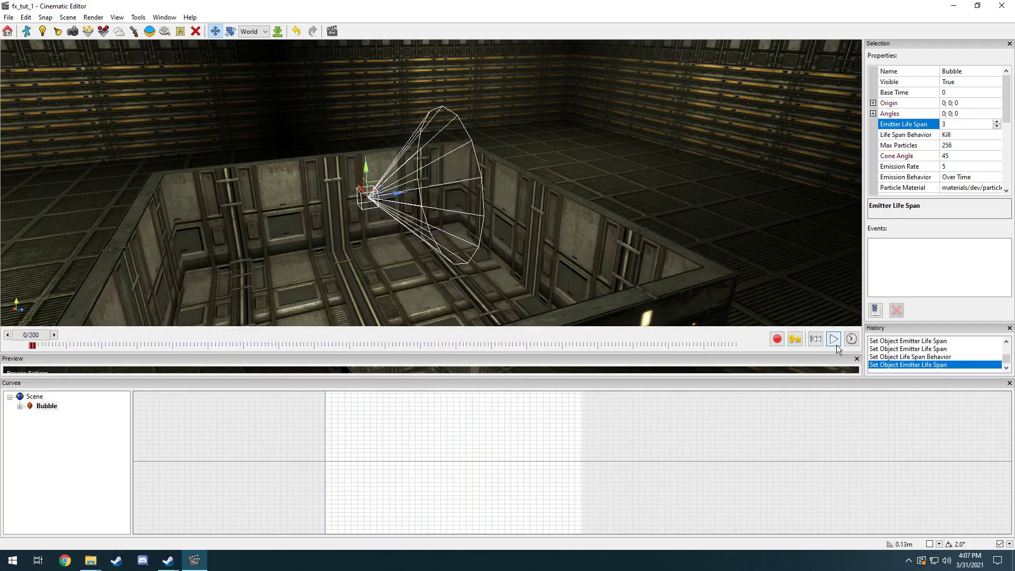
left_click(835, 344)
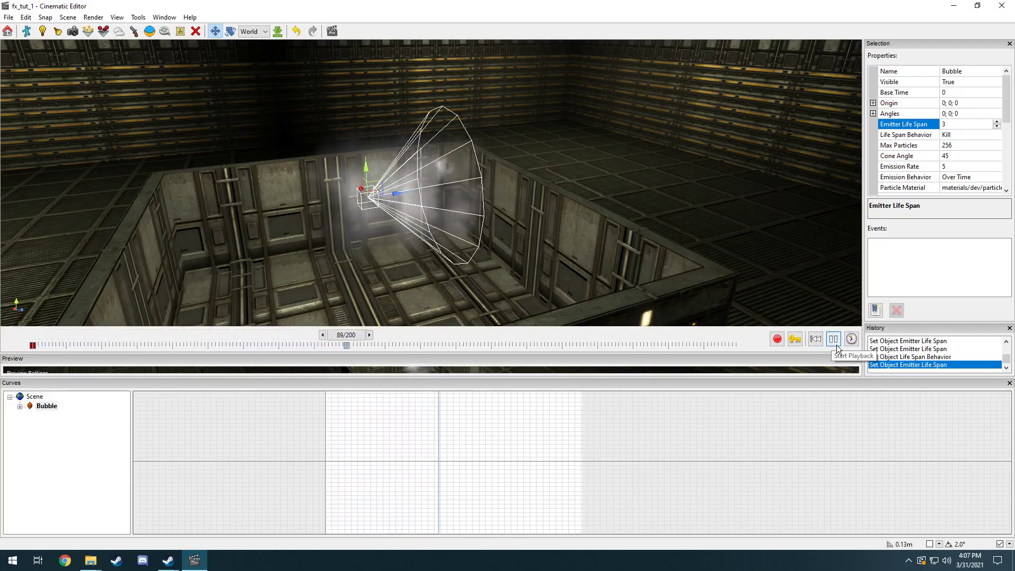
left_click(836, 344)
Step: Set the Emission Behavior to Instant and play the cinematic from the first frame, restarting the playback to watch it again
left_click(978, 176)
left_click(996, 176)
left_click(982, 203)
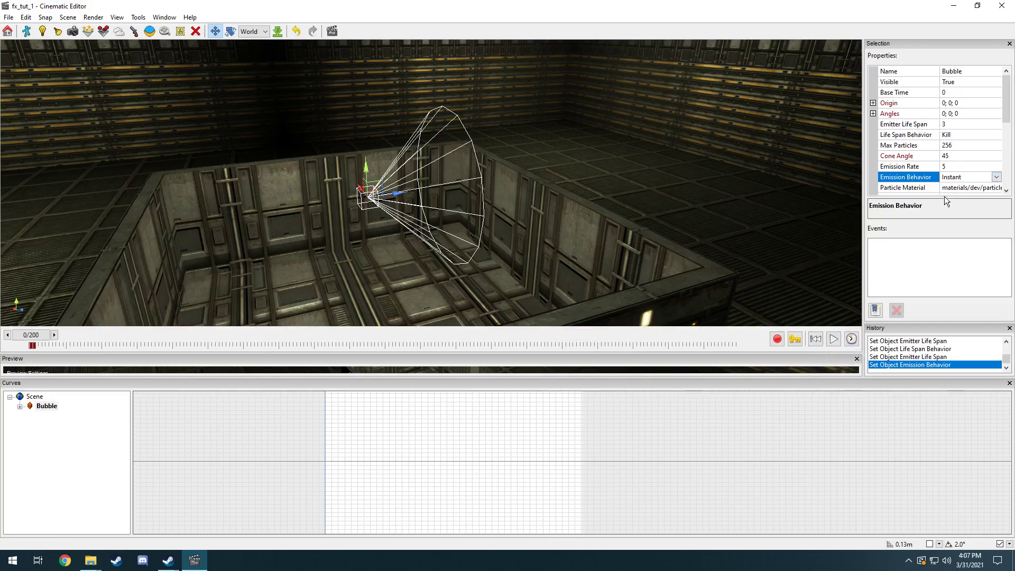
left_click(834, 341)
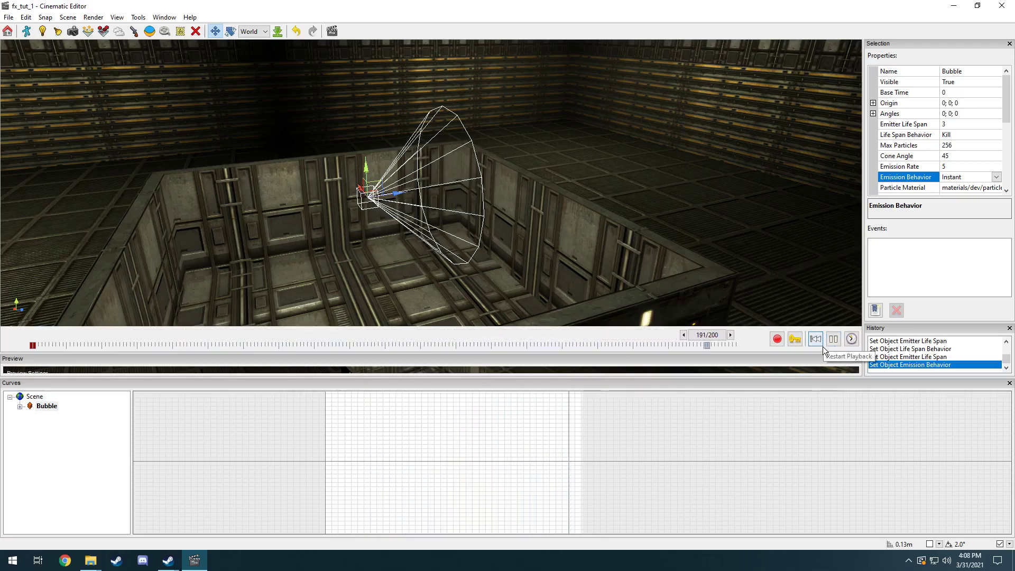
left_click(823, 347)
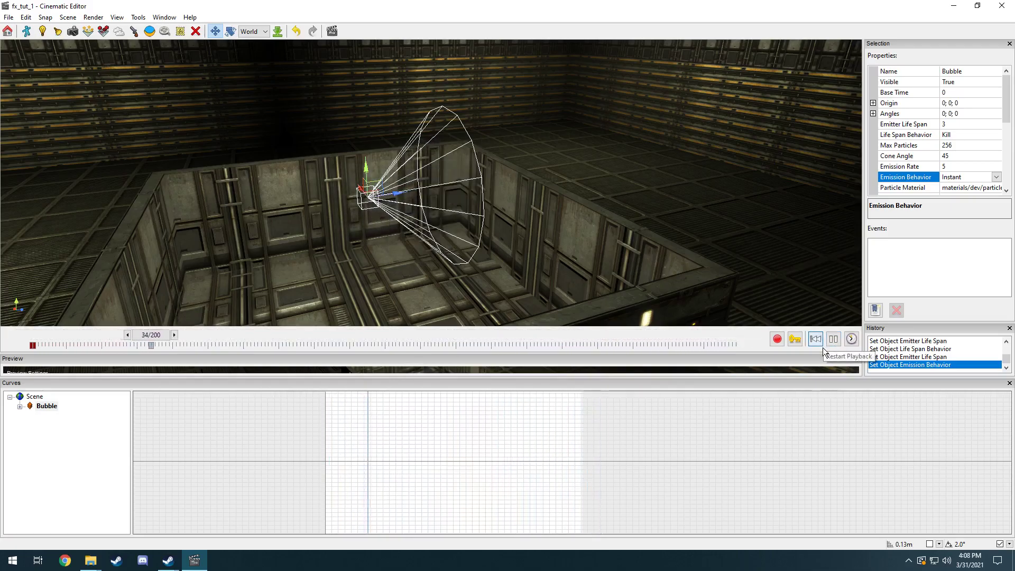
Step: Pause the playback, change the Bubble emitter's Life Span Behavior to Loop and set its Emitter Life Span to 0.2
left_click(833, 343)
left_click(973, 135)
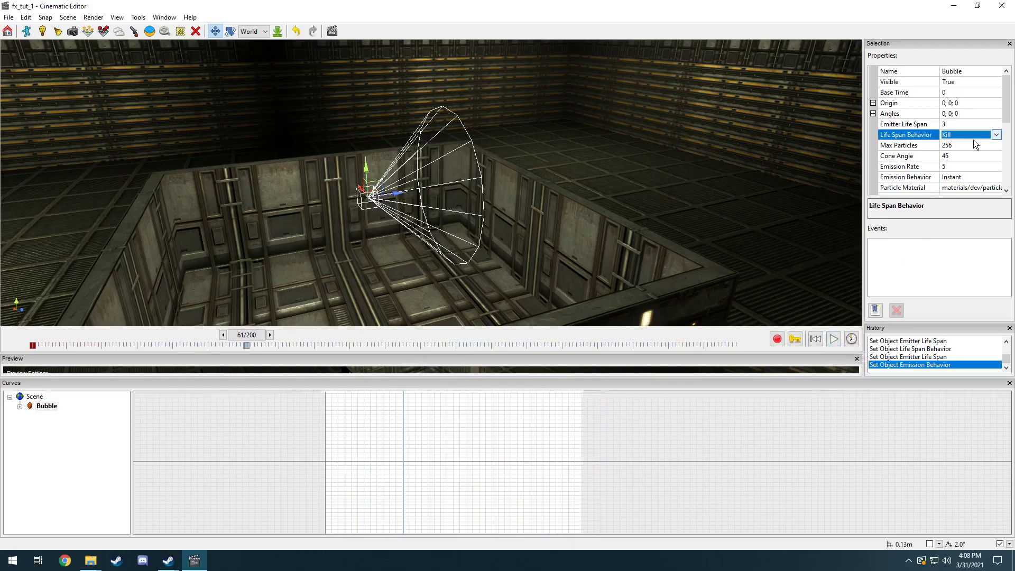
left_click(996, 135)
left_click(962, 150)
left_click(965, 125)
type("-")
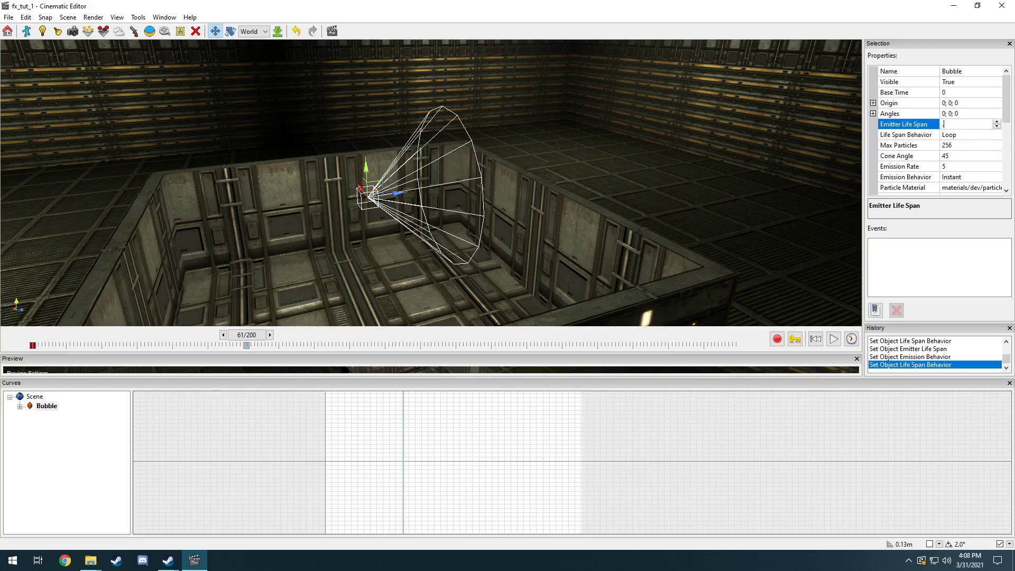
key("Return")
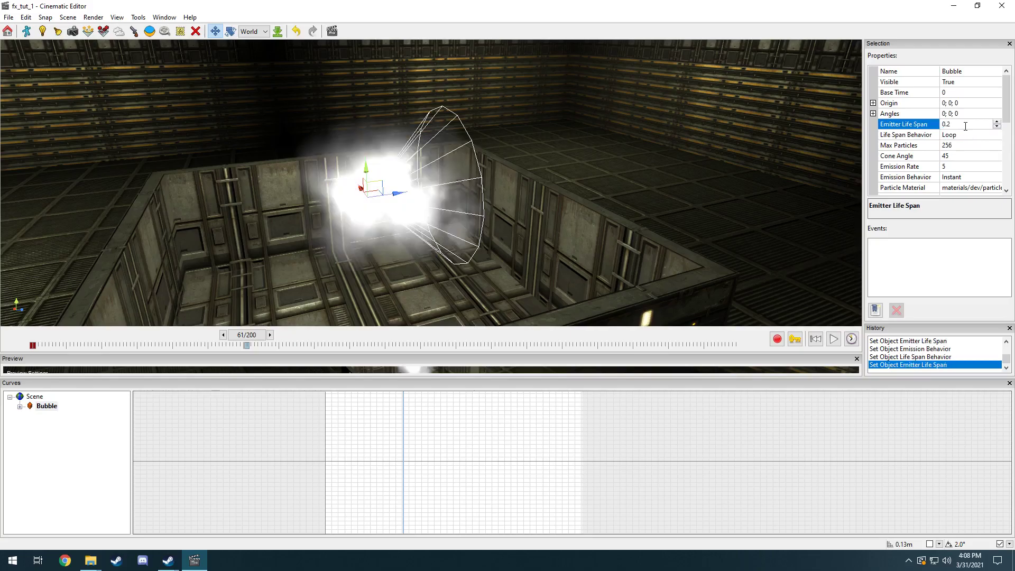
Step: Play the cinematic from the first frame to watch the instant emission loop, and pause the playback
left_click(962, 170)
left_click(821, 341)
left_click(834, 341)
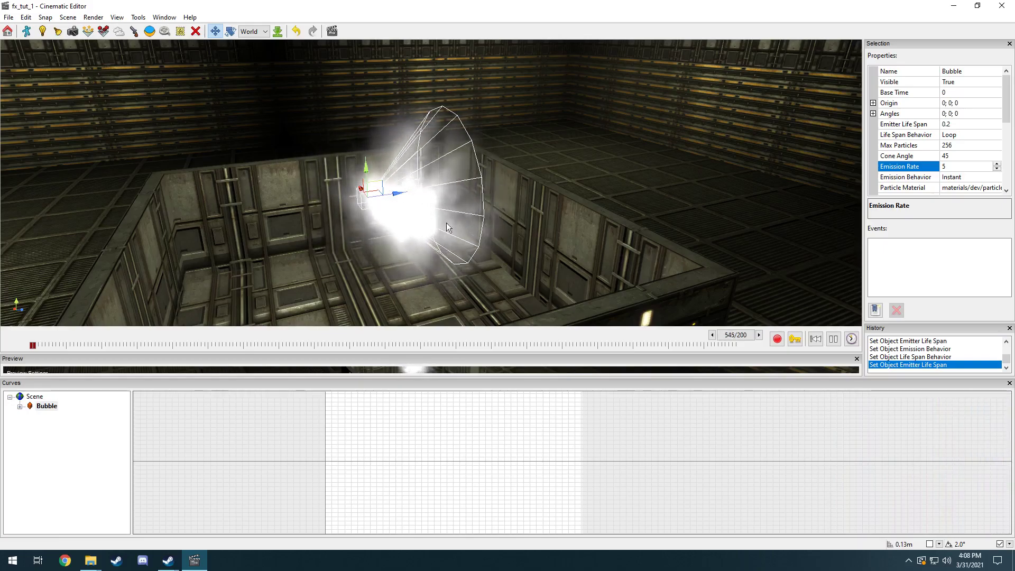
left_click(834, 339)
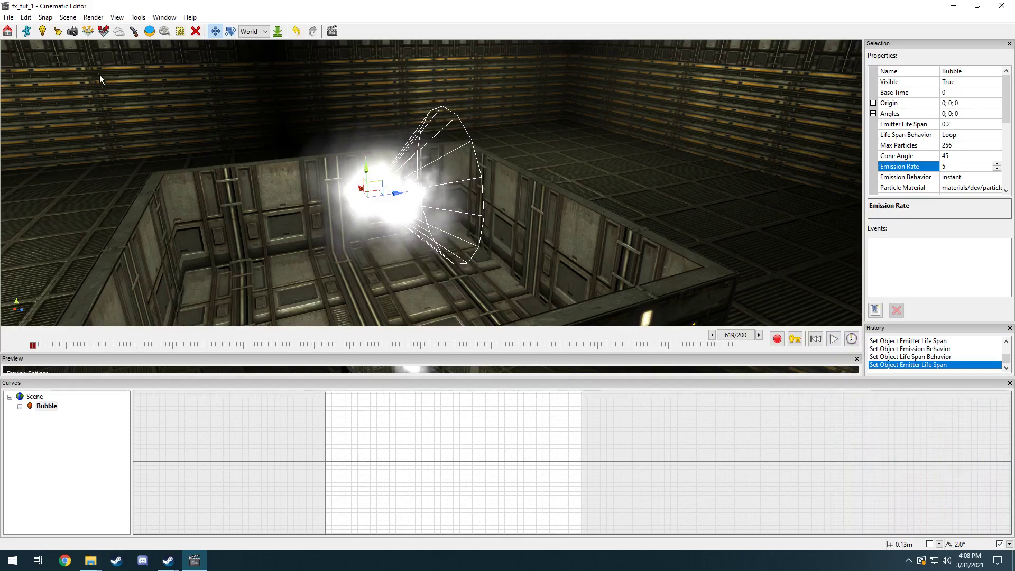
Step: Try the Textured Unlit display mode in the main viewport and return it to Textured Lit
left_click(7, 47)
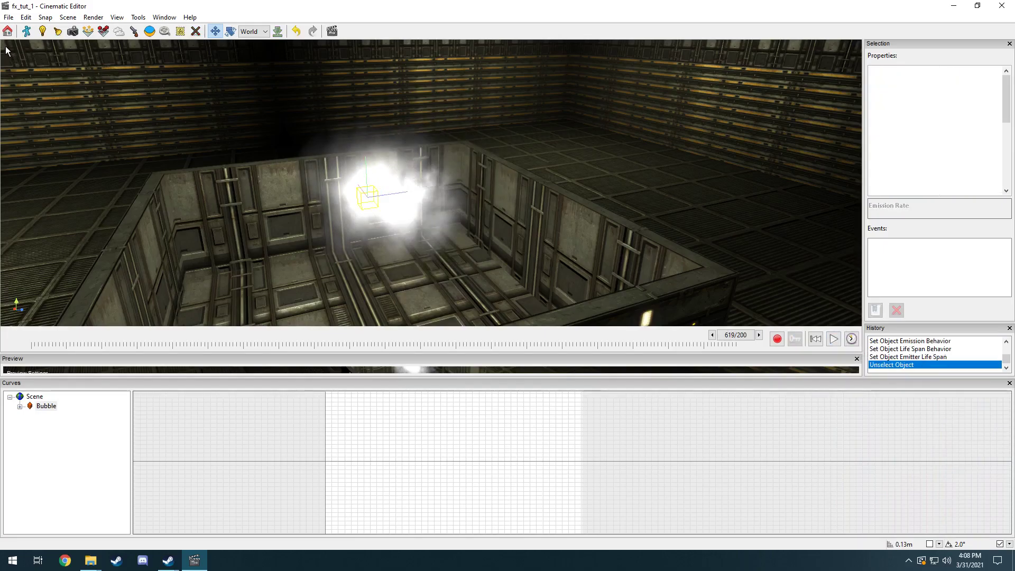
left_click(7, 50)
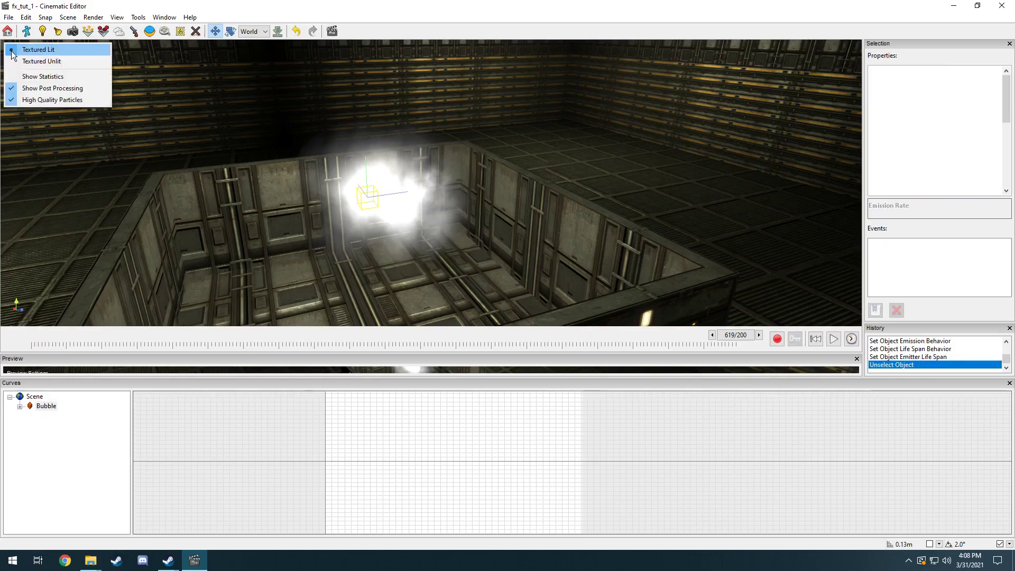
left_click(62, 61)
left_click(15, 51)
left_click(8, 52)
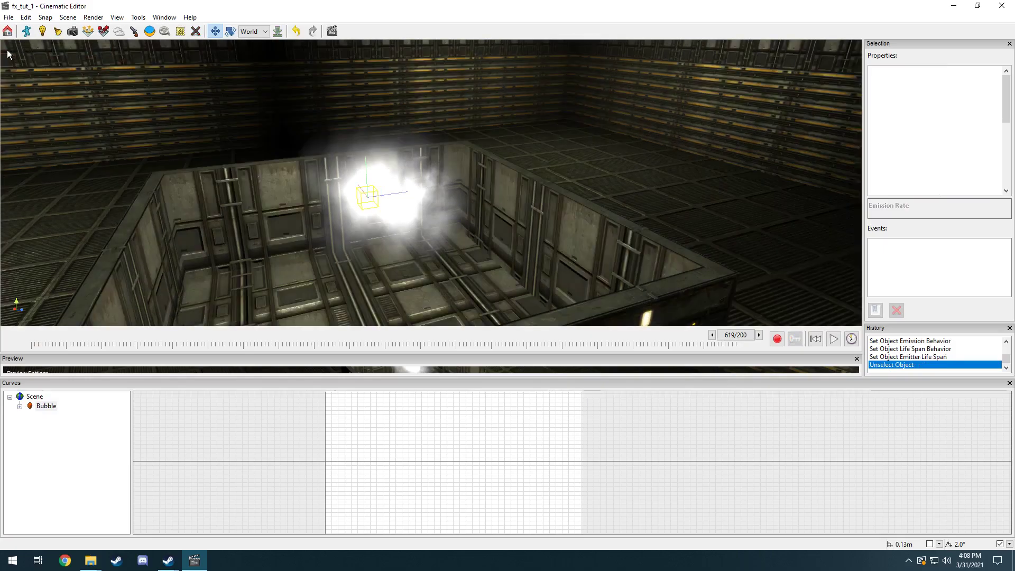
left_click(8, 52)
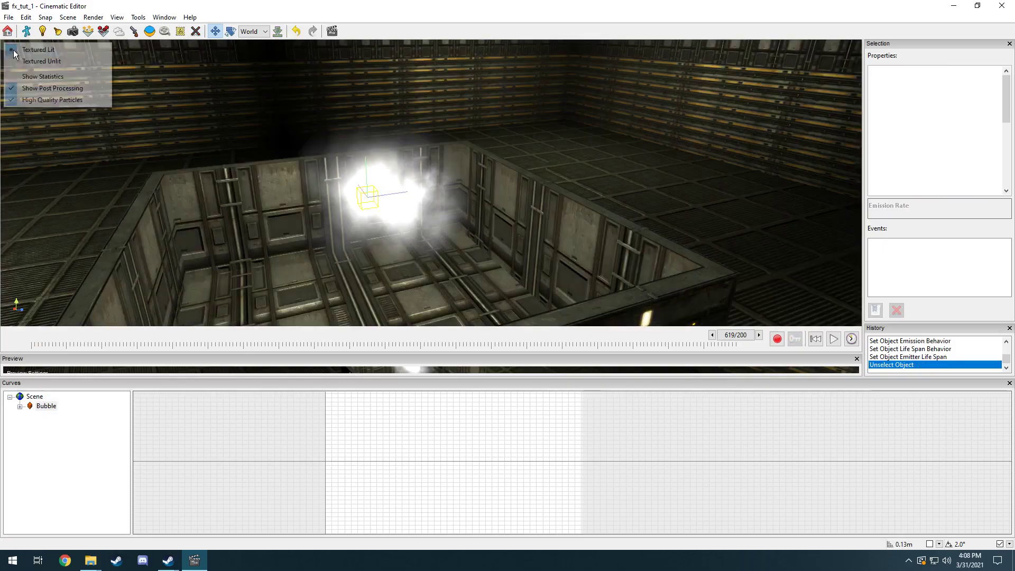
Step: Try toggling Show Statistics in the main viewport, and enlarge the Preview pane
left_click(46, 85)
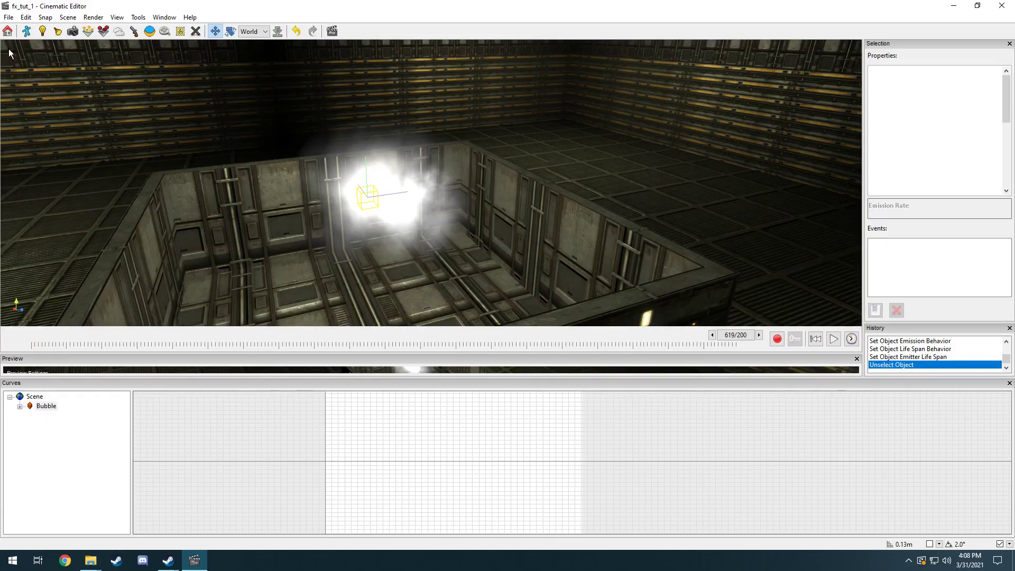
left_click(9, 50)
left_click(38, 78)
left_click(9, 50)
left_click(30, 79)
left_click_drag(181, 359, 184, 217)
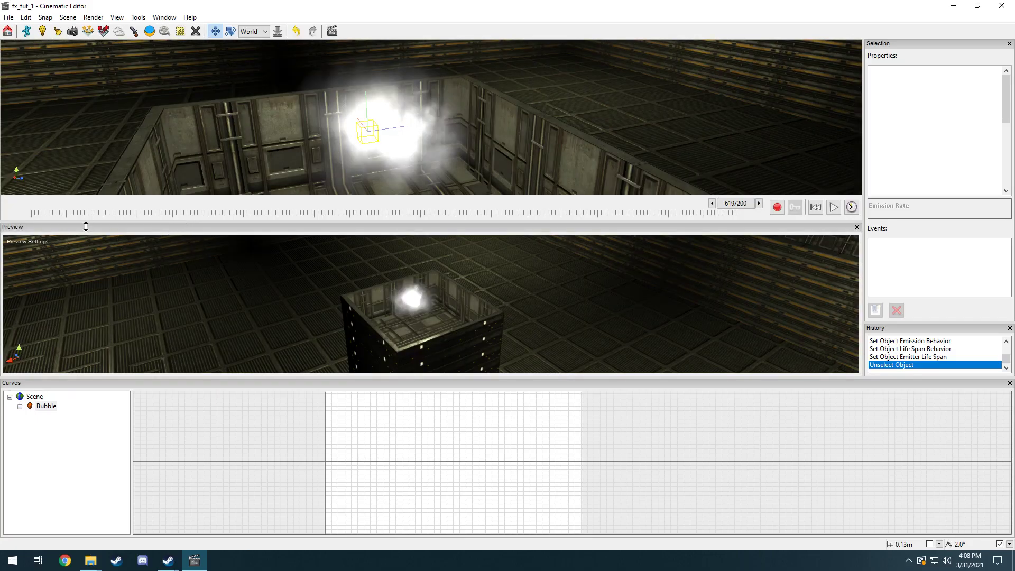
left_click_drag(85, 227, 88, 288)
Step: Save the fx_tut_1 cinematic and close the Cinematic Editor
left_click(8, 17)
left_click(29, 53)
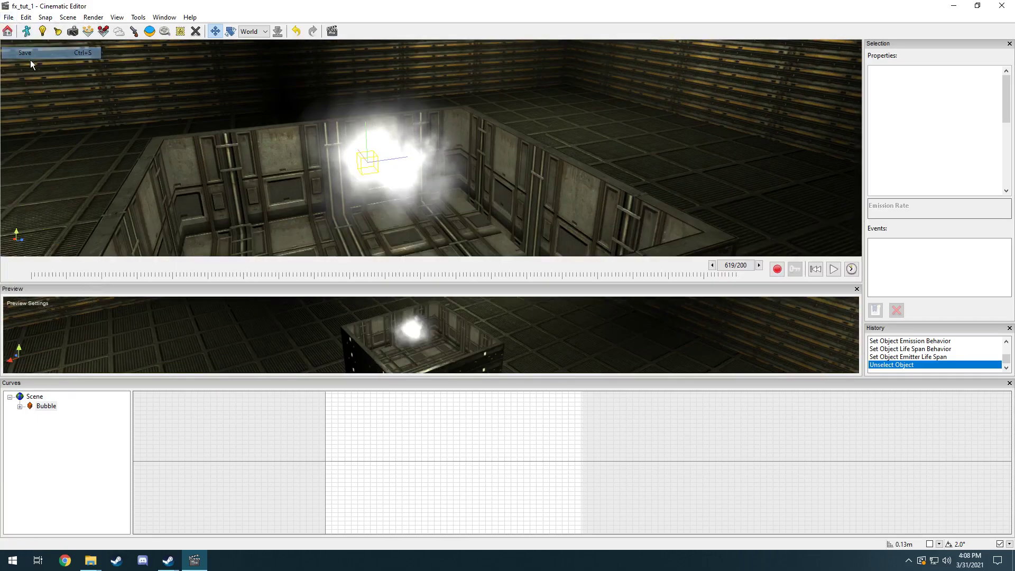
left_click(1002, 5)
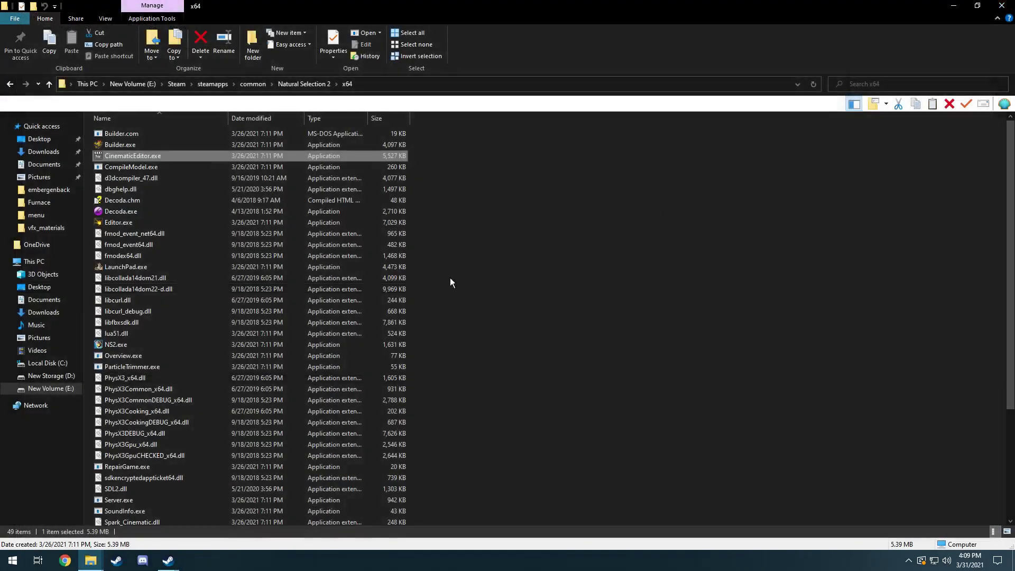
Step: Relaunch CinematicEditor.exe from the x64 folder and reopen the recent fx_tut_1 cinematic
double_click(172, 158)
left_click(10, 17)
mouse_move(64, 79)
left_click(180, 84)
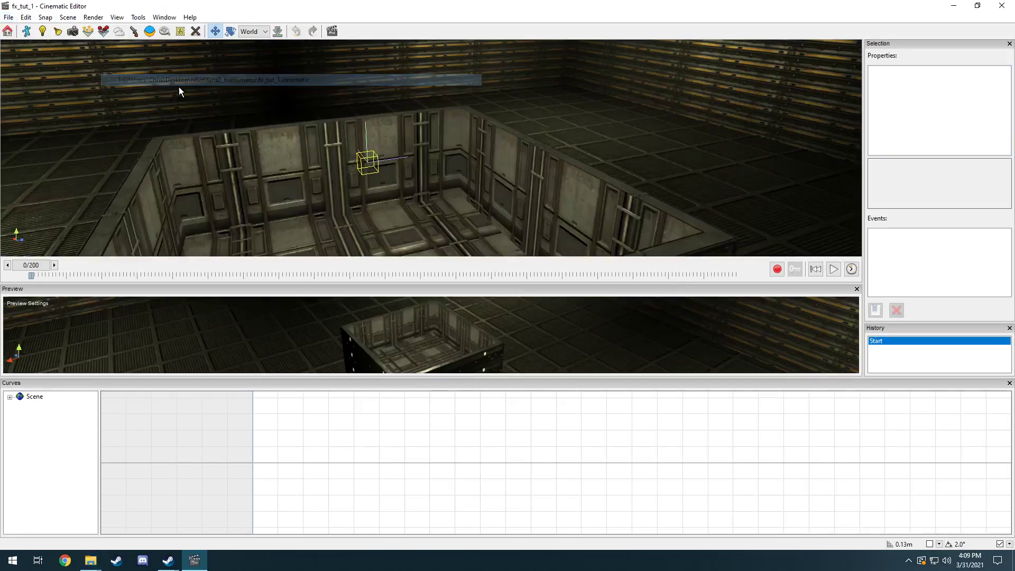
Step: Turn on Show Statistics for the main viewport and check its display options
left_click(10, 48)
left_click(28, 78)
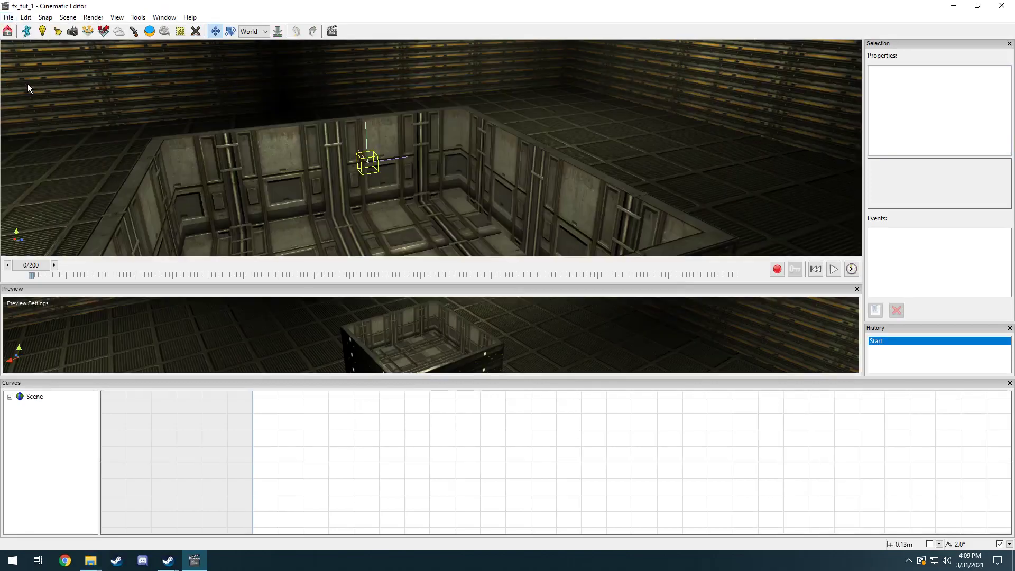
left_click(12, 54)
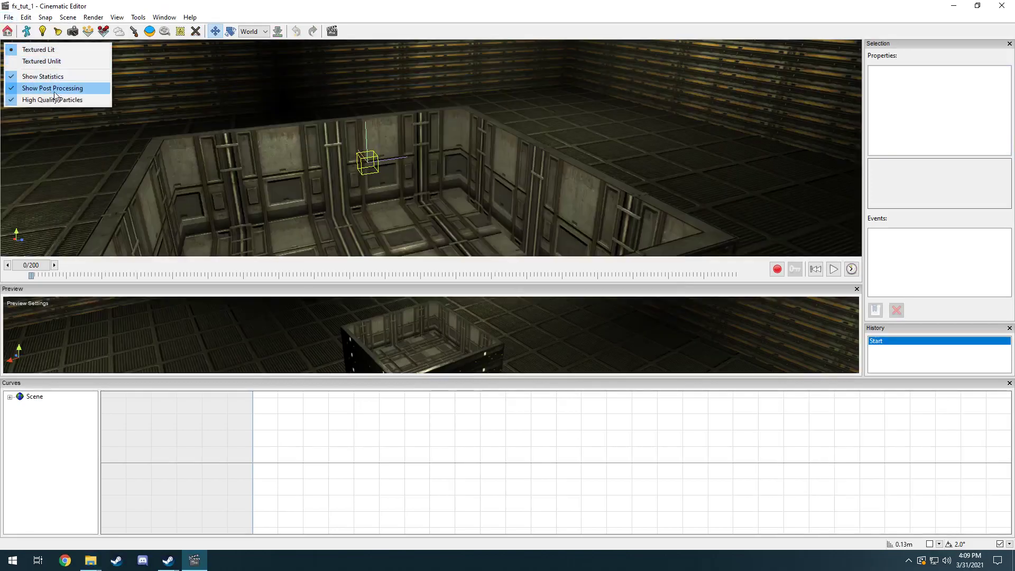
Step: Switch the Preview viewport to Textured Unlit and back to Textured Lit
left_click(21, 321)
left_click(31, 318)
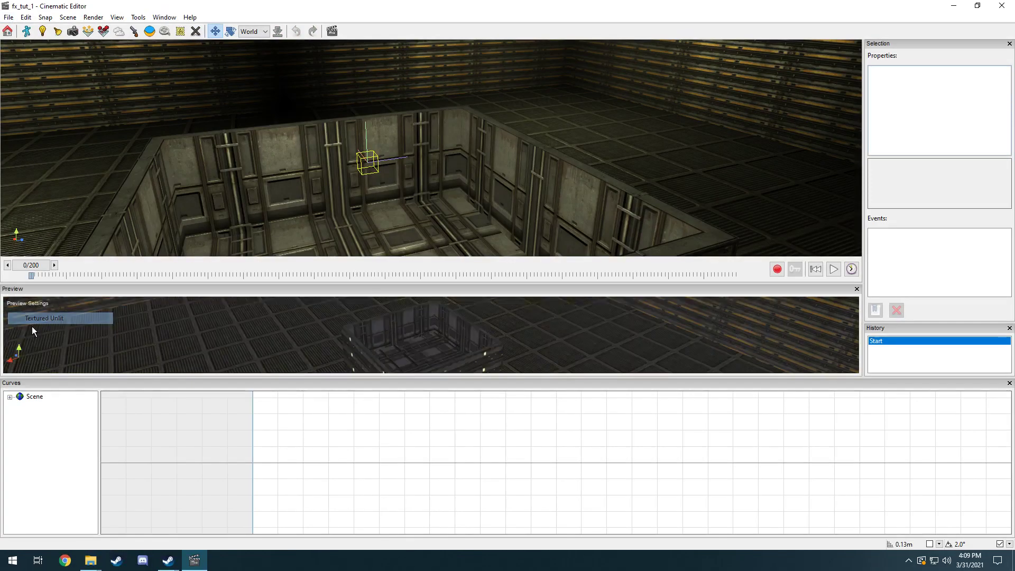
left_click(18, 310)
left_click(20, 310)
Step: Turn on Show Statistics in the Preview viewport and enlarge the pane to read the statistics
left_click(17, 309)
left_click(31, 335)
left_click_drag(150, 288, 169, 174)
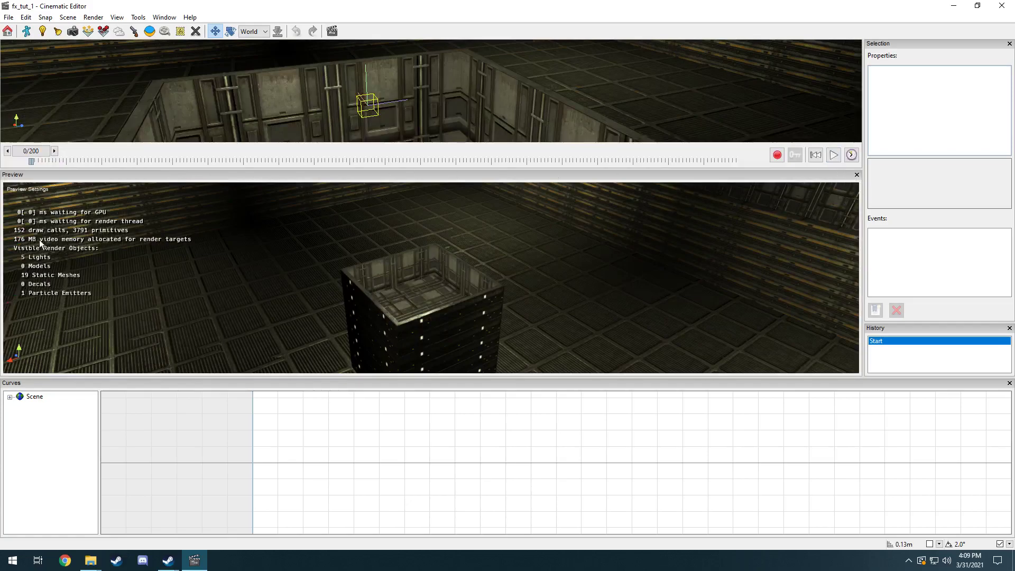
Step: Select the Bubble emitter in the Scene tree, expand its curve tracks, and enlarge the properties list to show Emission Rate
left_click(10, 398)
left_click(34, 410)
left_click(20, 407)
left_click_drag(961, 157, 961, 203)
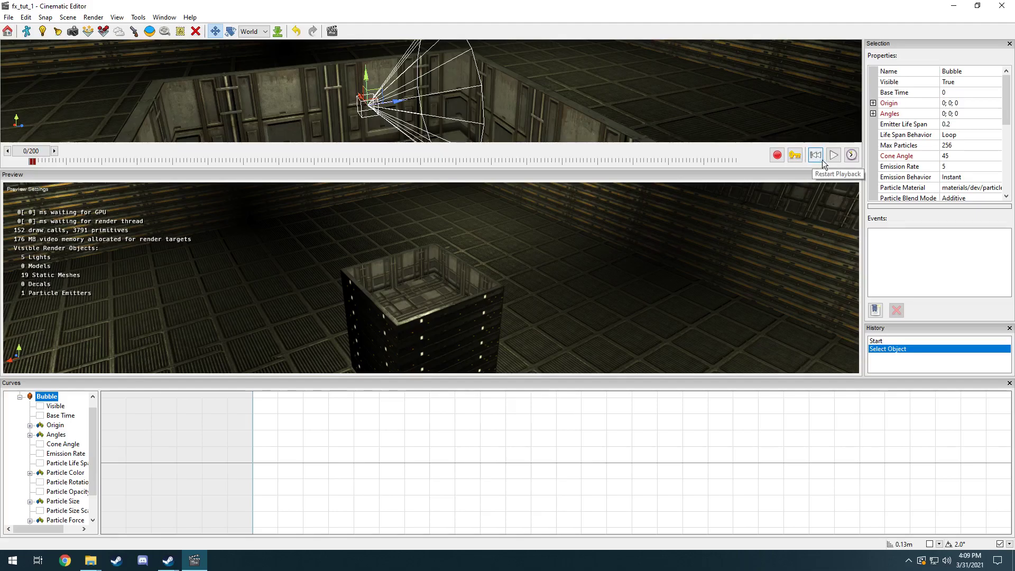
left_click(968, 168)
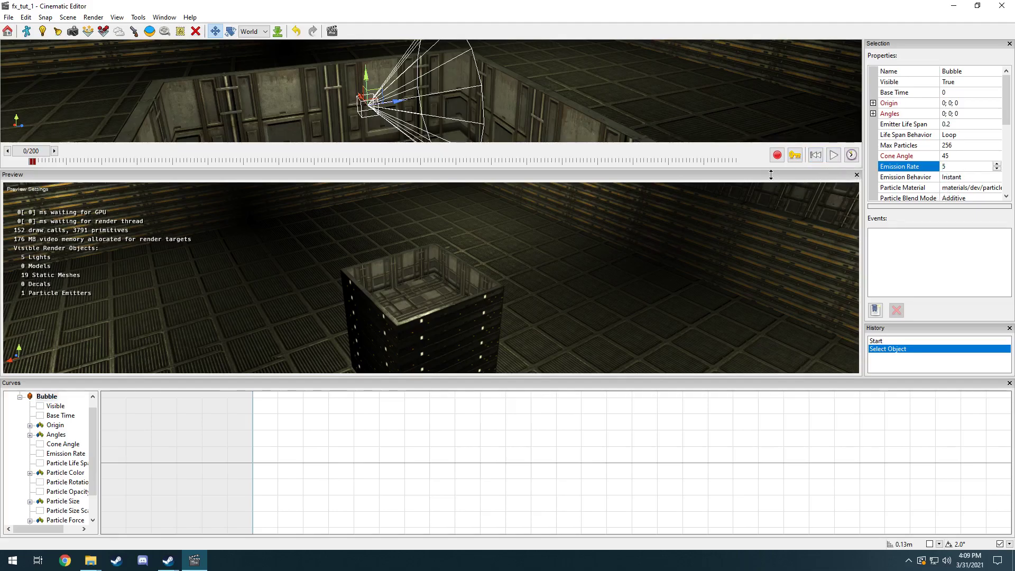
Step: Shrink the Preview pane to enlarge the main viewport, and play the cinematic, pausing at frame 134
left_click_drag(771, 175, 766, 263)
left_click_drag(79, 324, 74, 352)
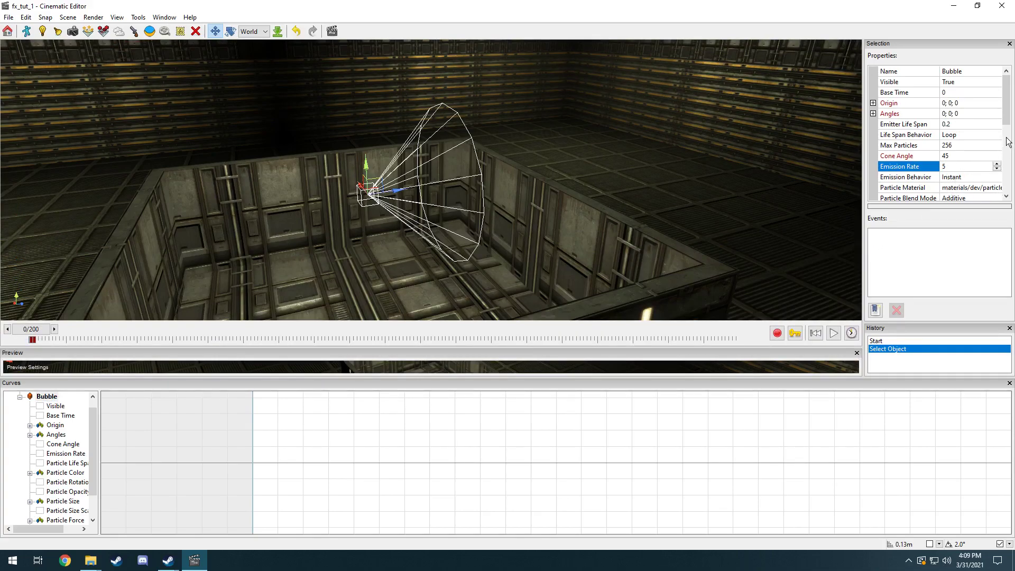
scroll(1011, 126, "down", 1)
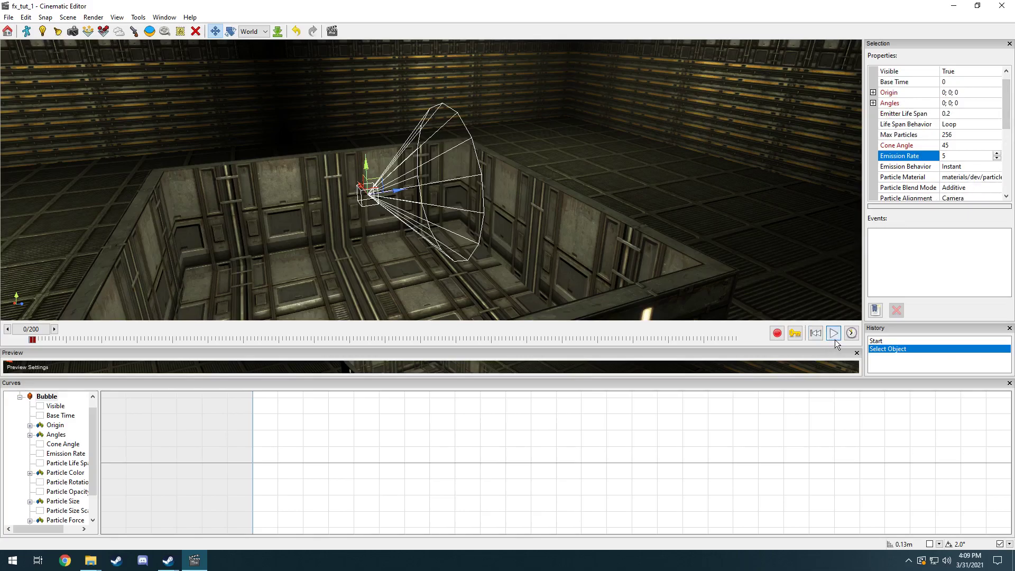
left_click(834, 335)
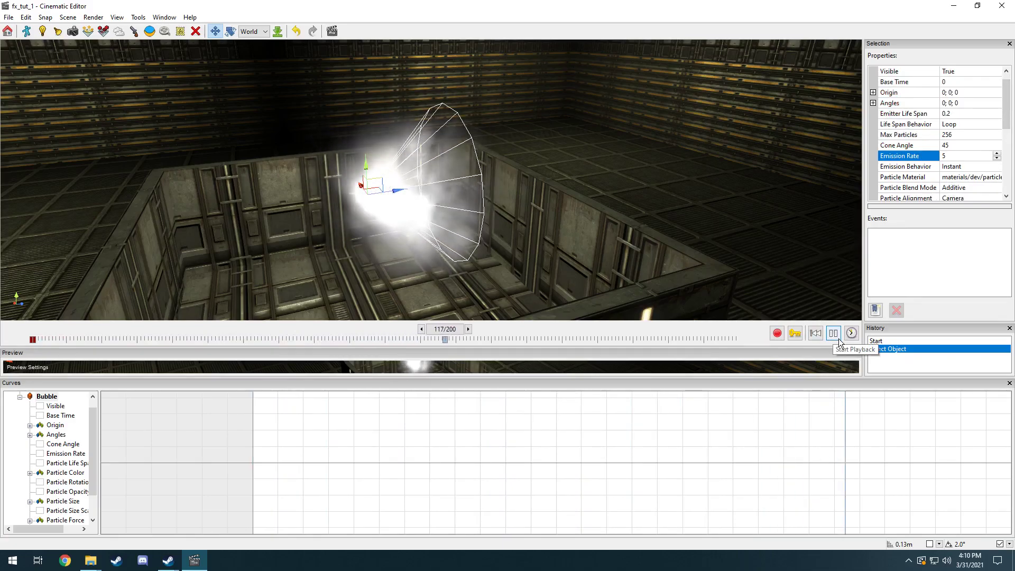
left_click(834, 333)
Step: Raise the Bubble emitter's Particle Life Span to 4
scroll(954, 191, "down", 1)
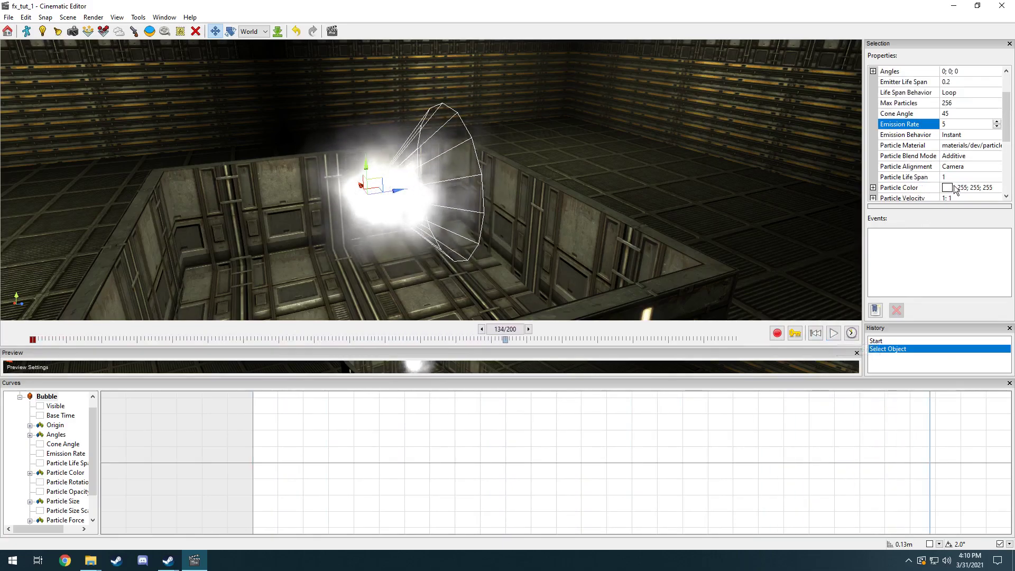
left_click(917, 180)
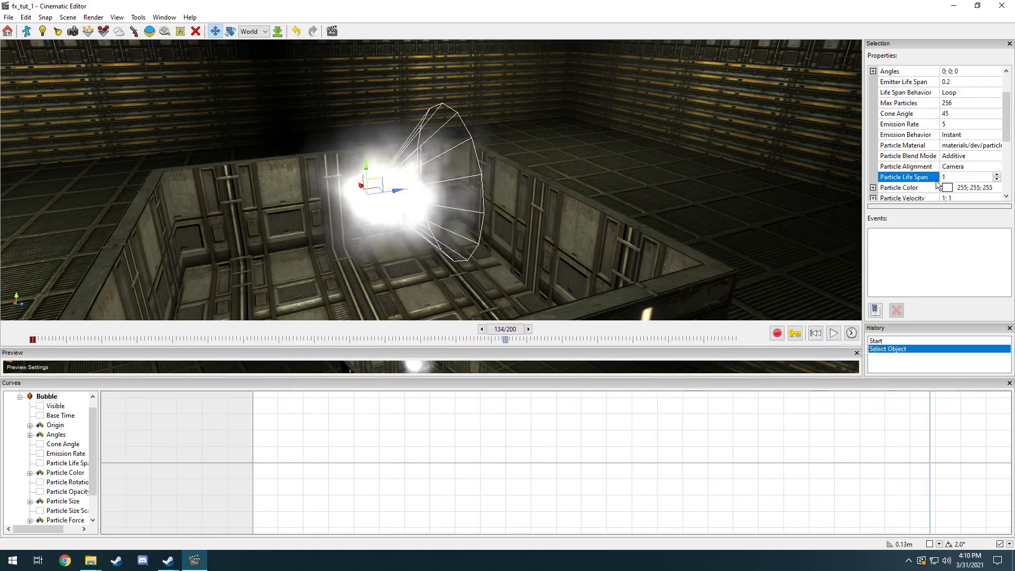
scroll(968, 185, "up", 1)
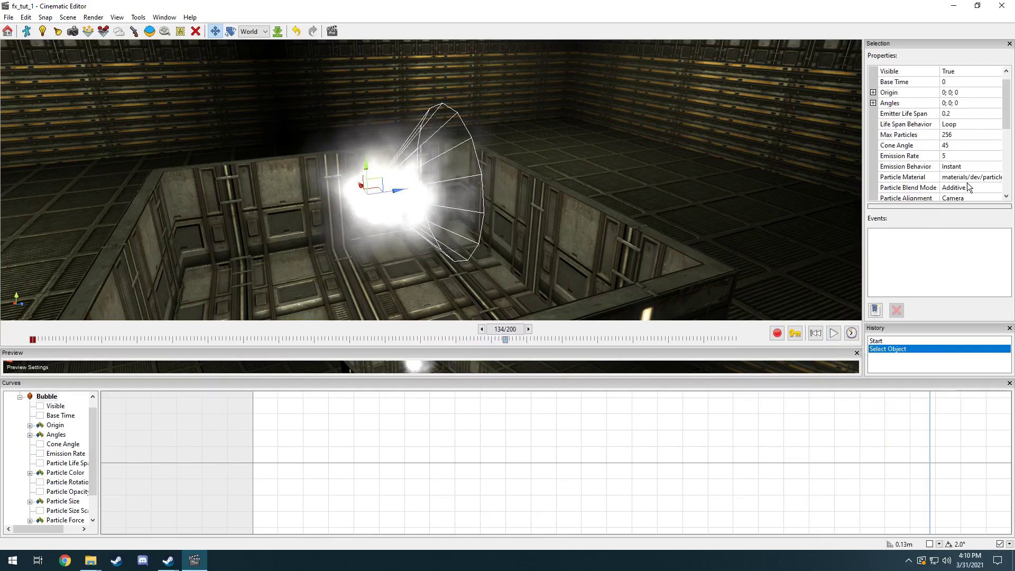
scroll(964, 119, "down", 1)
scroll(964, 120, "up", 1)
scroll(963, 119, "down", 1)
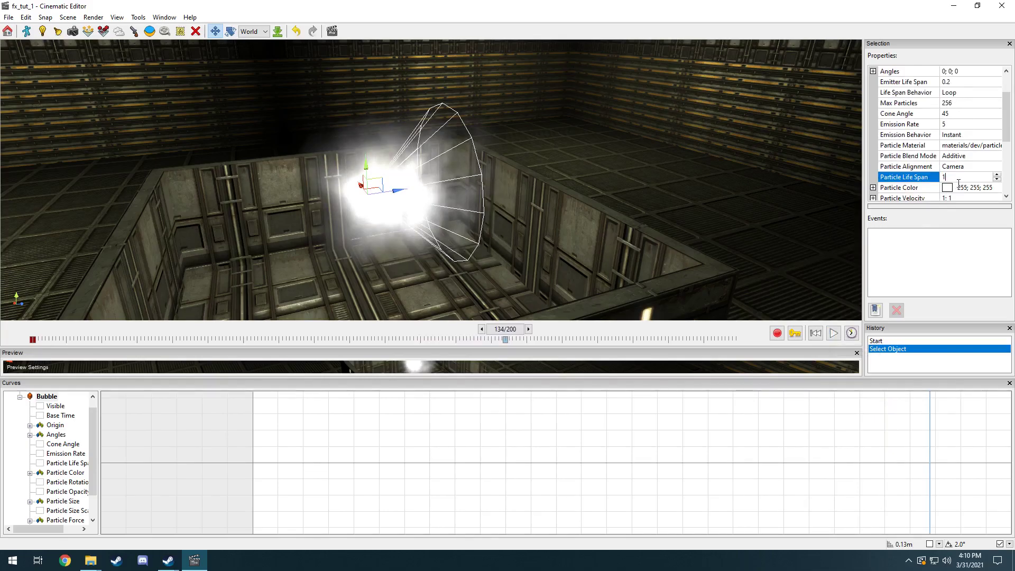
left_click(997, 174)
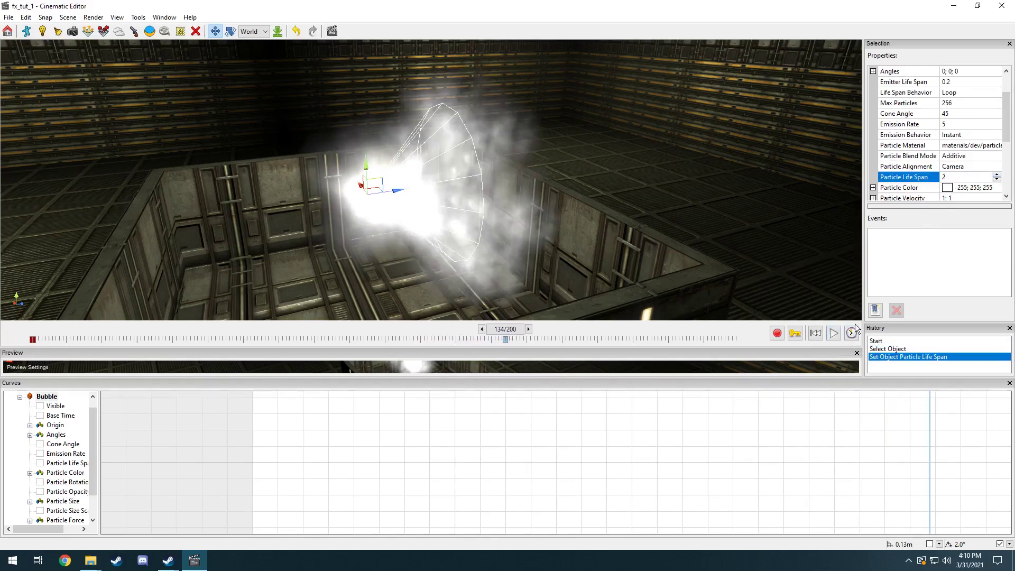
left_click(997, 175)
left_click(998, 175)
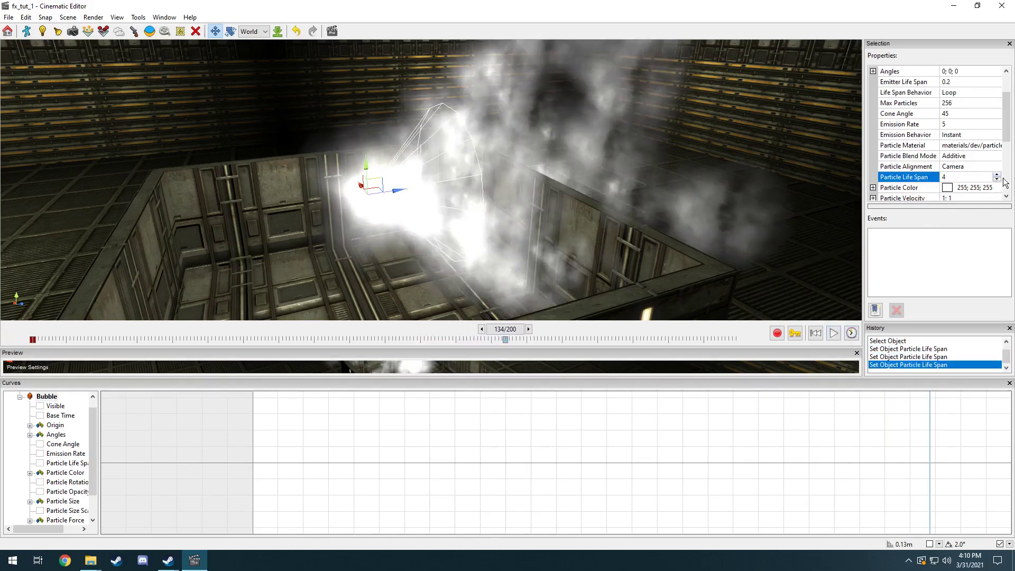
Step: Scrub the timeline and play the cinematic to watch the longer-lived particles, pausing at frame 329
left_click_drag(521, 335, 593, 336)
left_click_drag(116, 341, 577, 344)
left_click(838, 340)
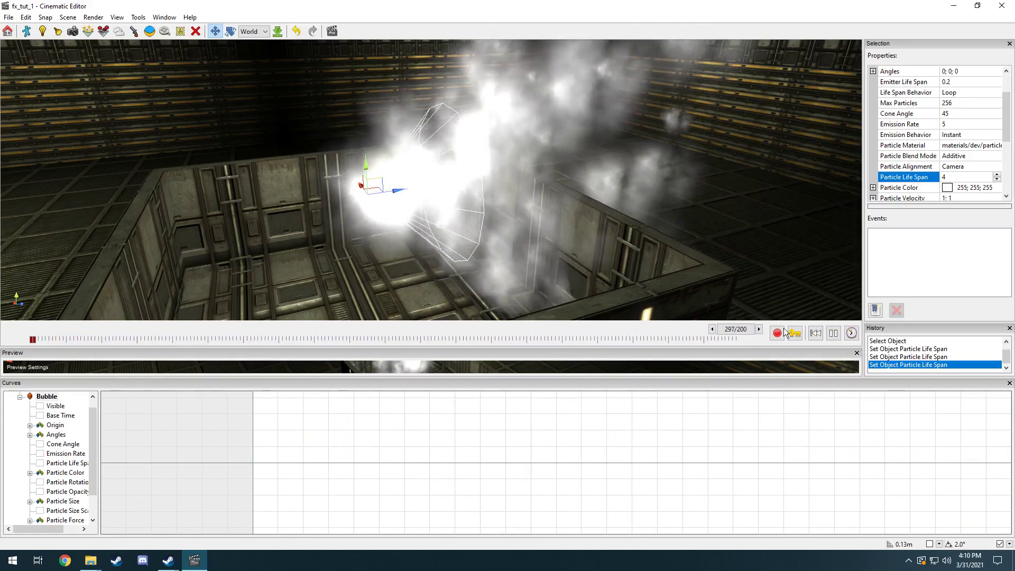
left_click(833, 333)
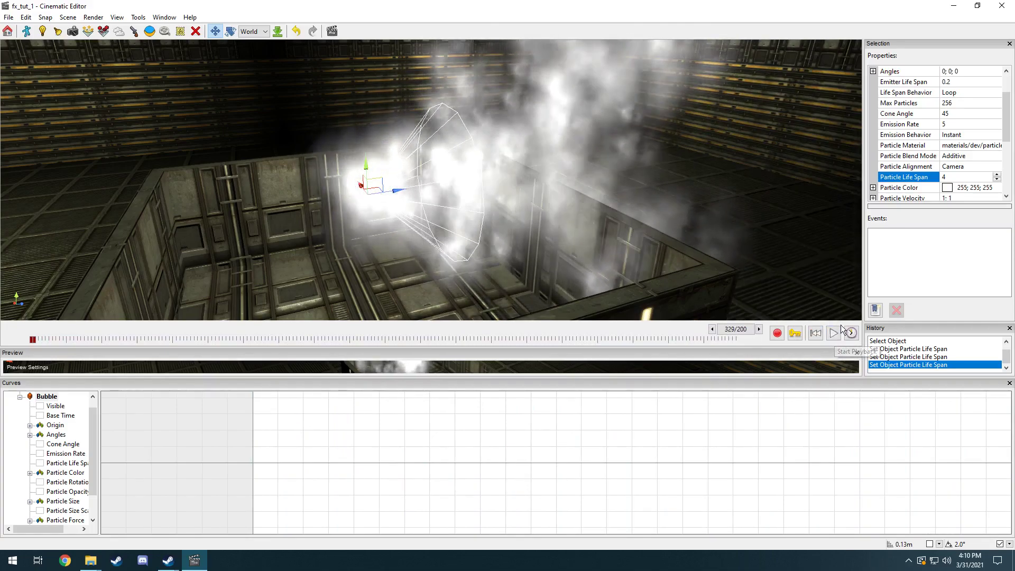
Step: Widen the curve tree, display the Particle Opacity Scale curve, and expand the Particle Opacity property's Min and Max values
mouse_move(1006, 126)
left_mouse_down()
mouse_move(1007, 105)
mouse_move(1006, 127)
left_mouse_up()
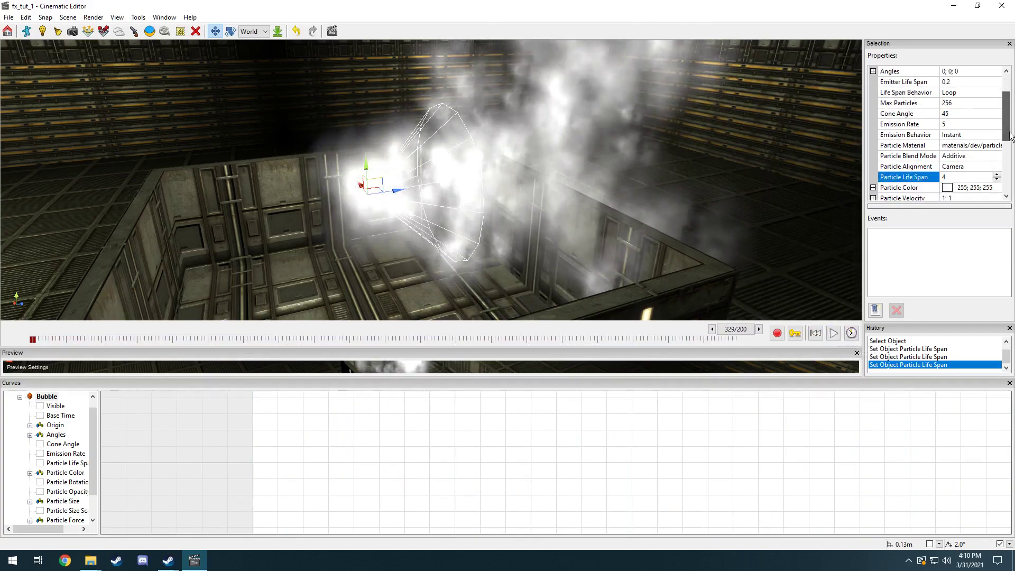
left_click_drag(99, 431, 156, 436)
scroll(148, 450, "down", 1)
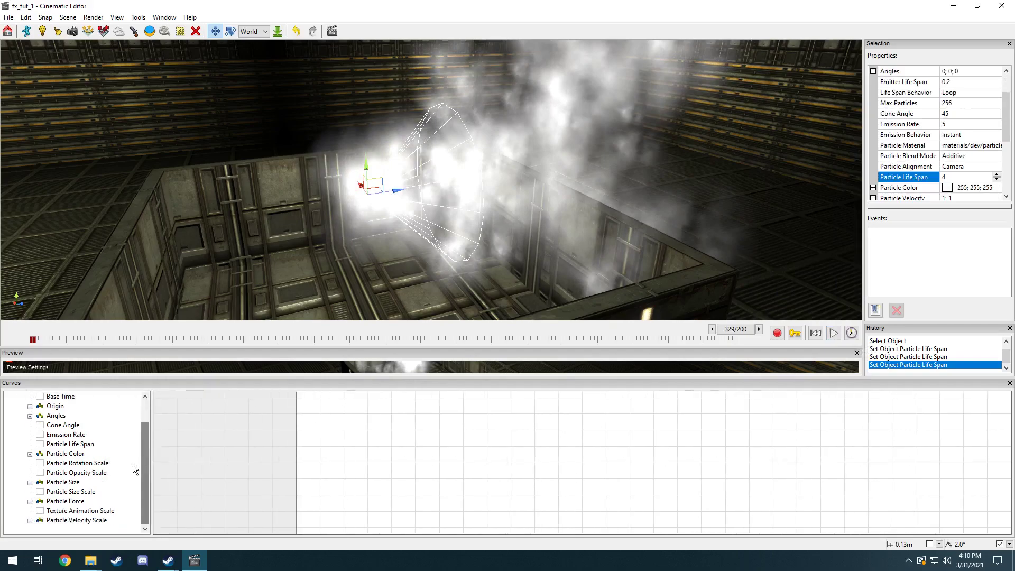
left_click(40, 472)
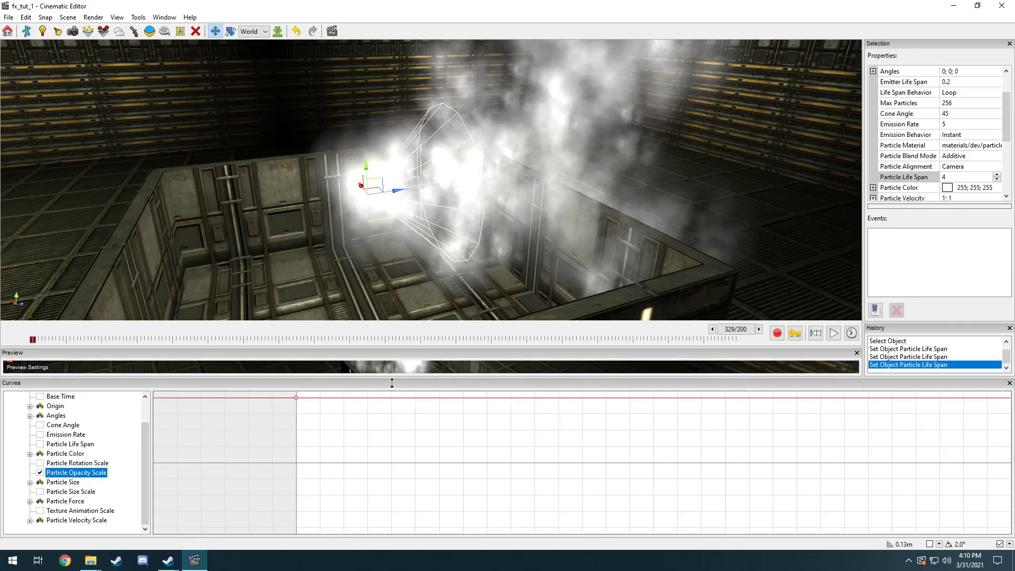
left_click_drag(1006, 114, 1006, 147)
left_click(873, 145)
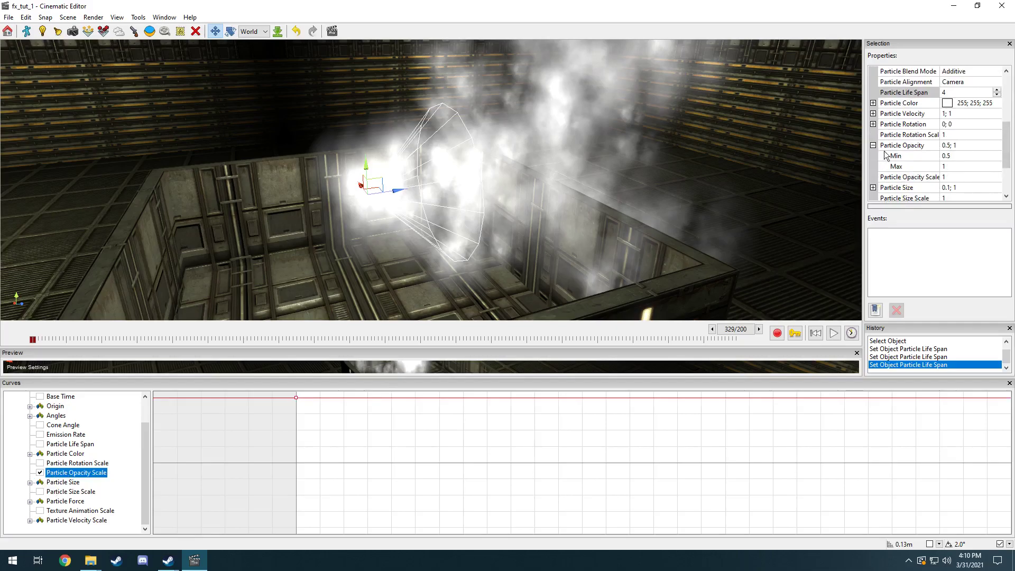
Step: Set the Particle Opacity Max to 0.7 and the Min to 0.35
left_click(969, 167)
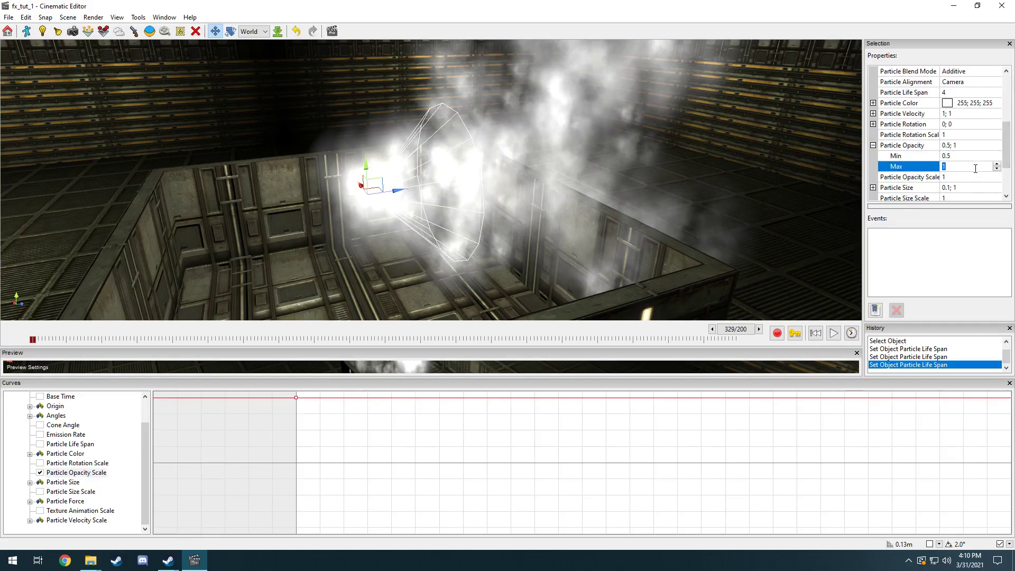
type("0.7")
key("Return")
left_click(978, 157)
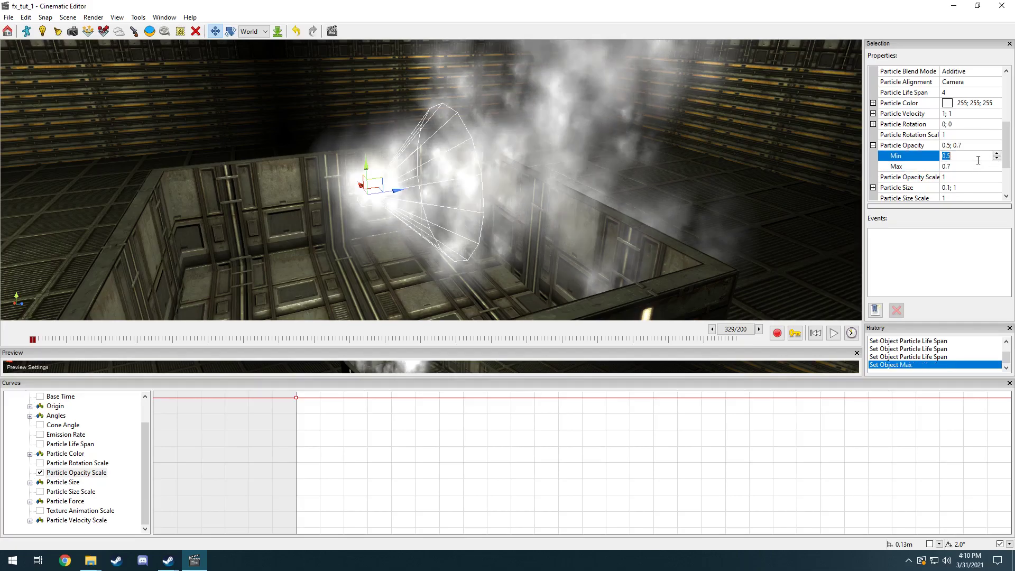
type("0.4")
key("Return")
left_click(909, 160)
type("0.35")
key("Return")
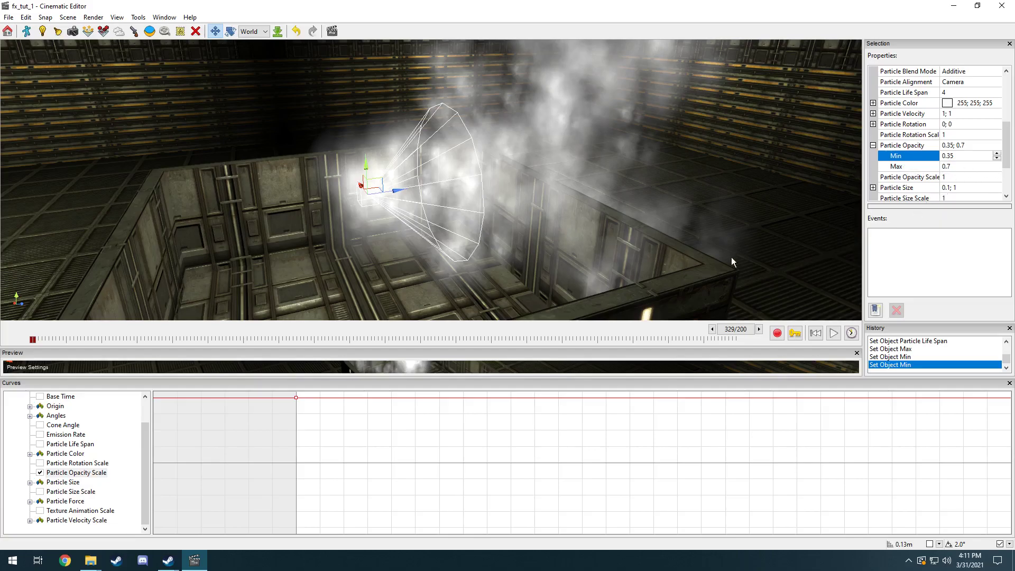
Step: Raise the starting key frame of the Particle Opacity Scale curve to a value of about 2.03
left_click(931, 179)
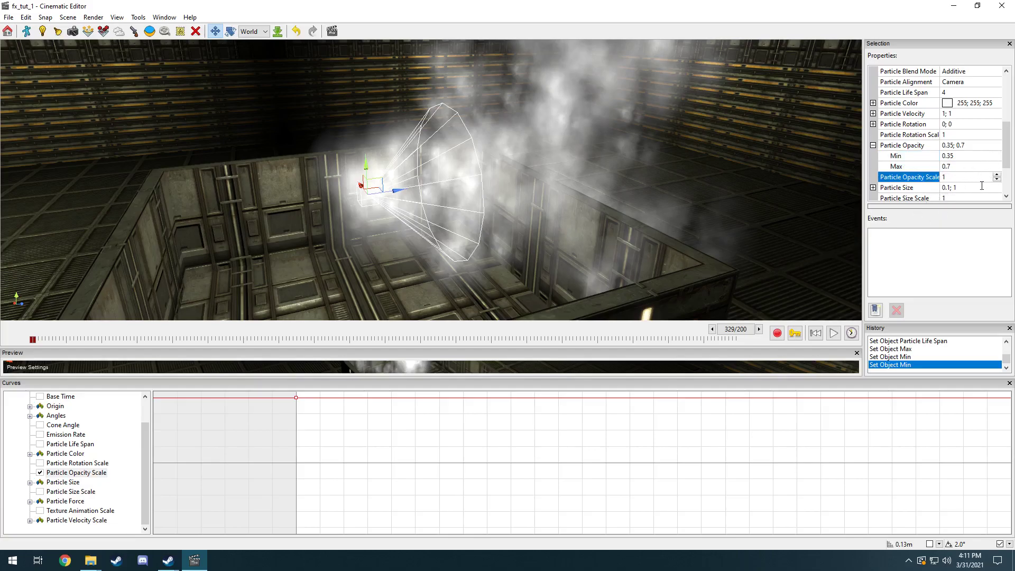
middle_click_drag(306, 448, 335, 450)
middle_click_drag(383, 426, 379, 464)
left_click(294, 455)
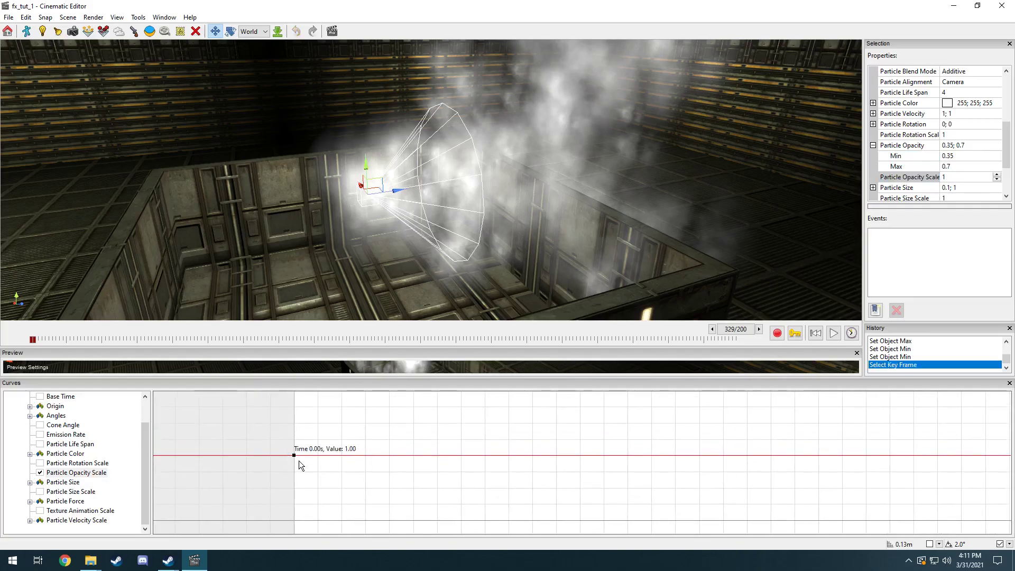
left_click(389, 429)
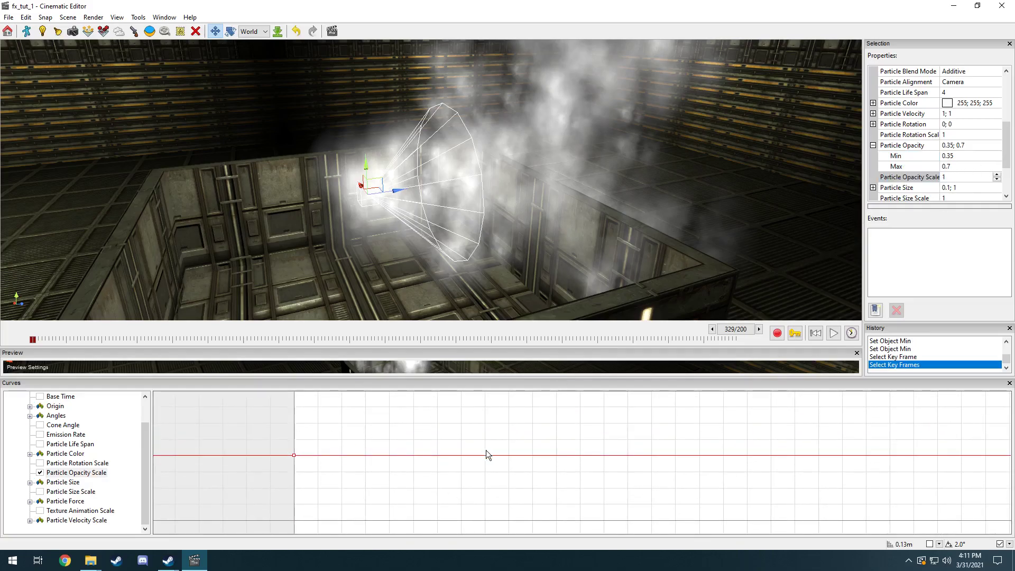
scroll(494, 446, "down", 4)
middle_click_drag(565, 445, 537, 440)
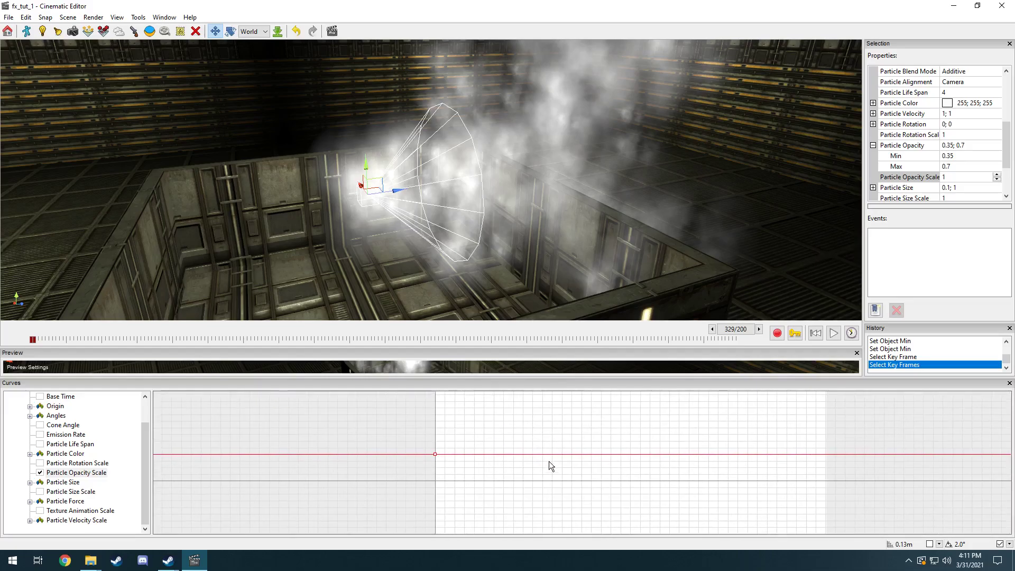
left_click(437, 456)
mouse_move(441, 459)
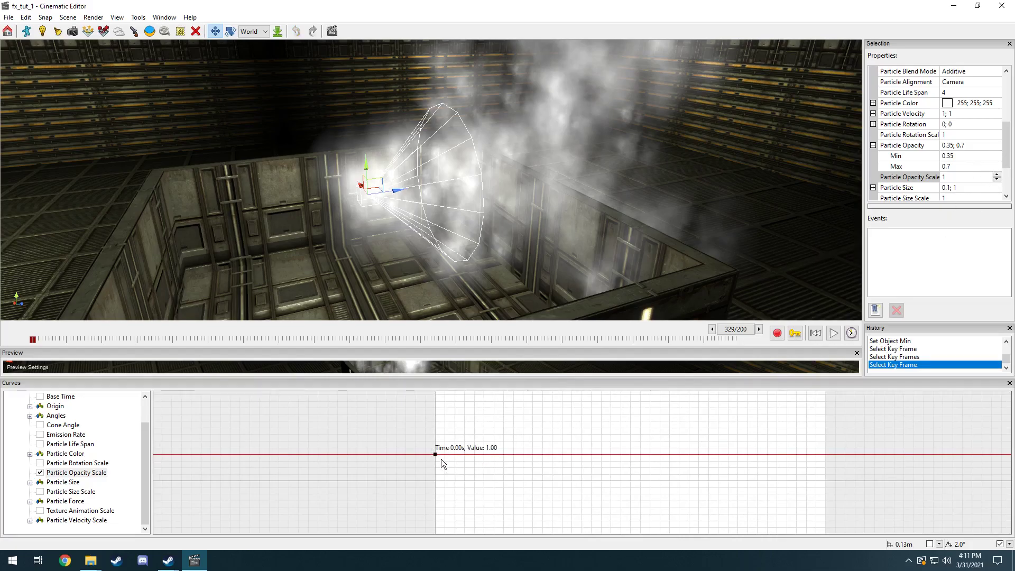
left_click_drag(441, 459, 442, 432)
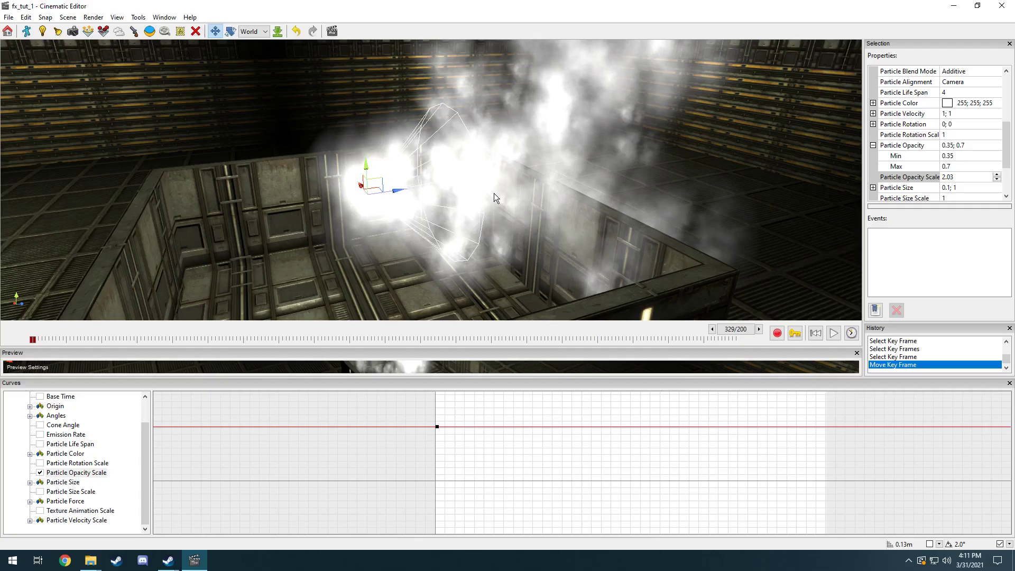
Step: Lower the curve's starting key frame to about 0, delete the stray key, and reselect the starting key
left_click_drag(442, 432, 442, 492)
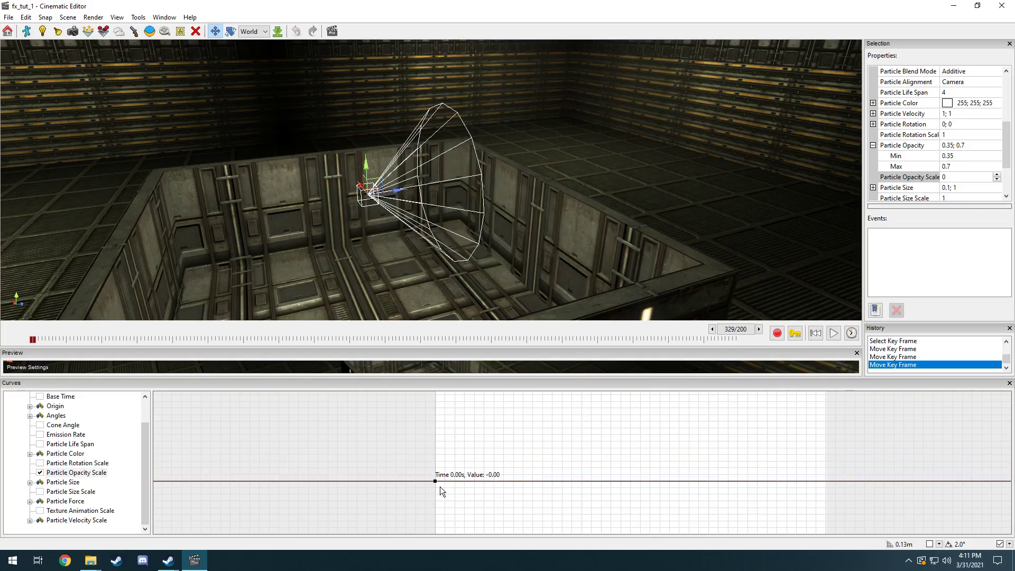
left_click_drag(439, 486, 439, 488)
scroll(441, 502, "up", 2)
middle_click_drag(438, 470, 436, 427)
left_click(403, 437)
left_click_drag(357, 451, 356, 453)
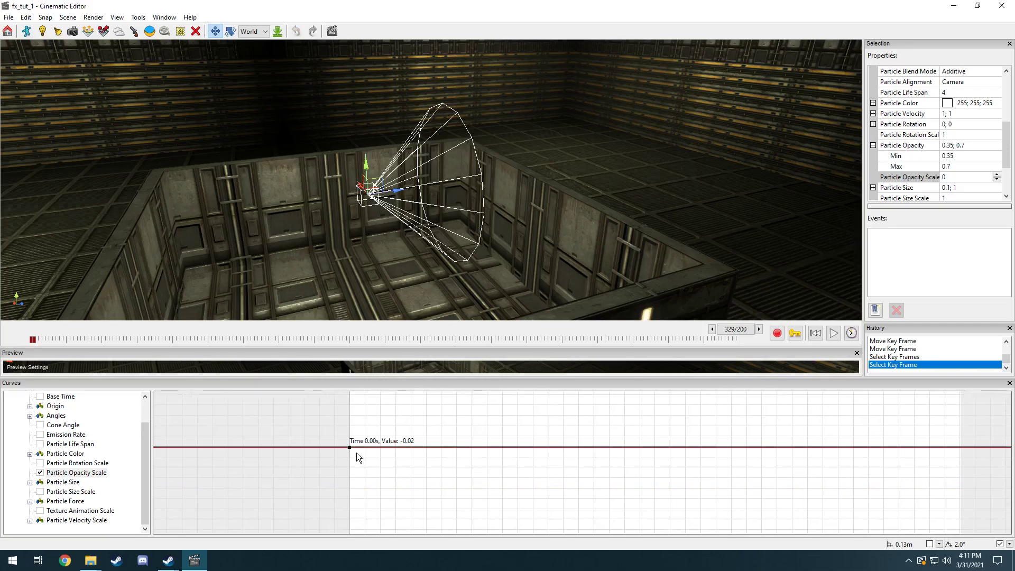
left_click_drag(356, 453, 358, 453)
key("Delete")
left_click(357, 456)
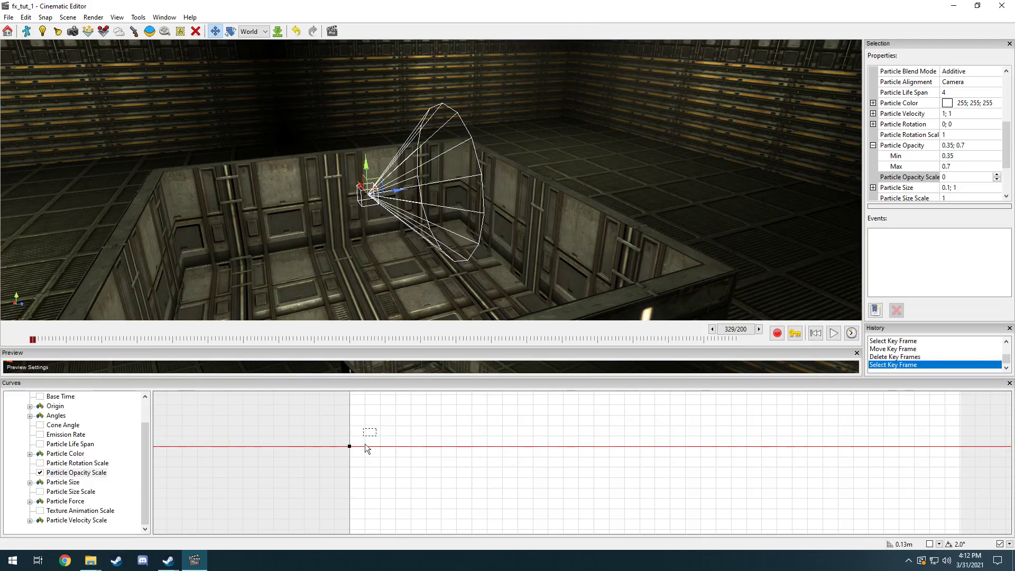
Step: Scrub the timeline back to frame 0 and deselect the curve's key frame
mouse_move(354, 457)
left_click(743, 339)
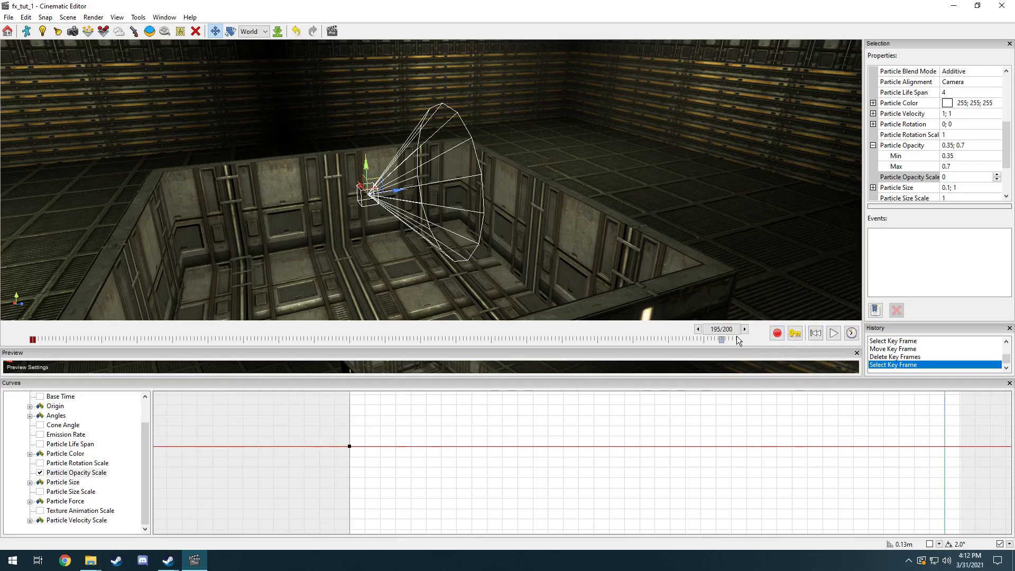
left_click_drag(738, 340, 11, 332)
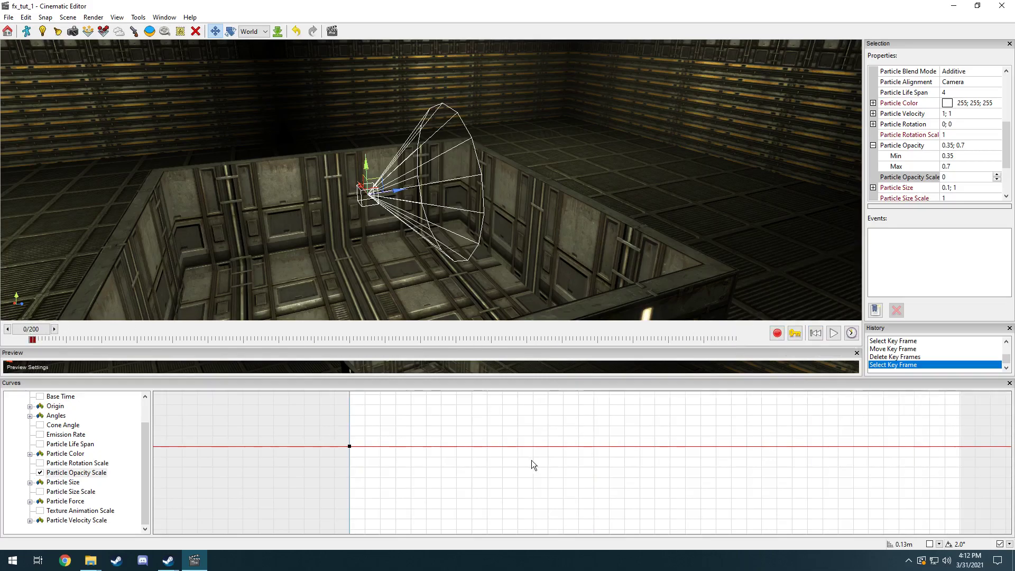
left_click(442, 494)
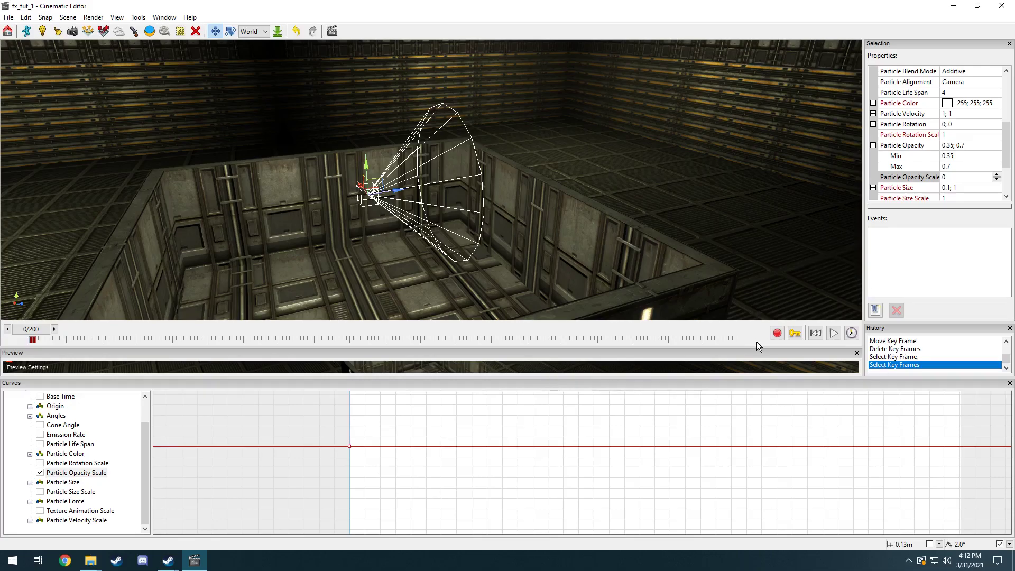
Step: Switch key frame recording on and off again, and raise the curve's starting key to about 0.17
left_click(785, 338)
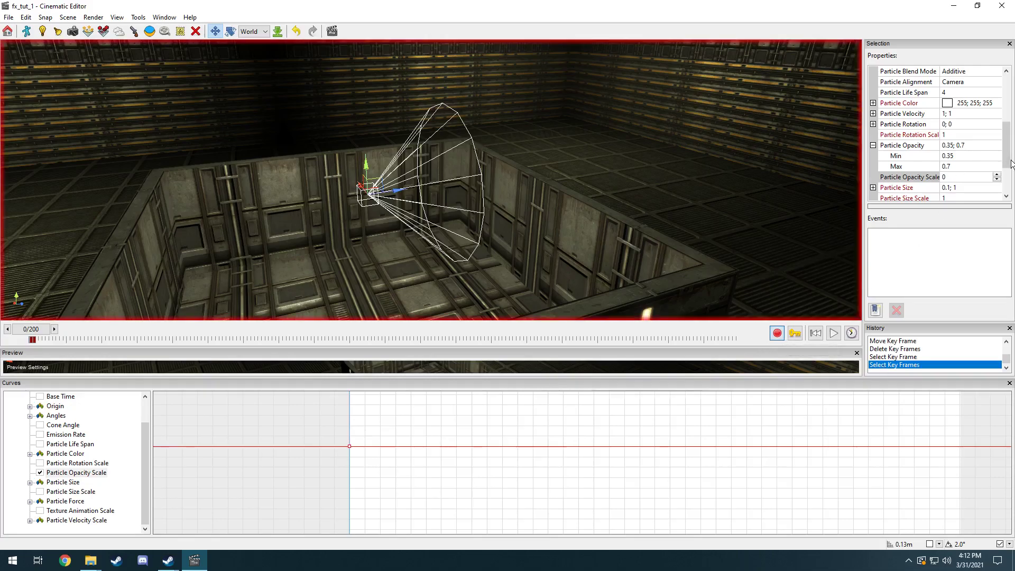
scroll(1008, 158, "down", 1)
left_click(945, 156)
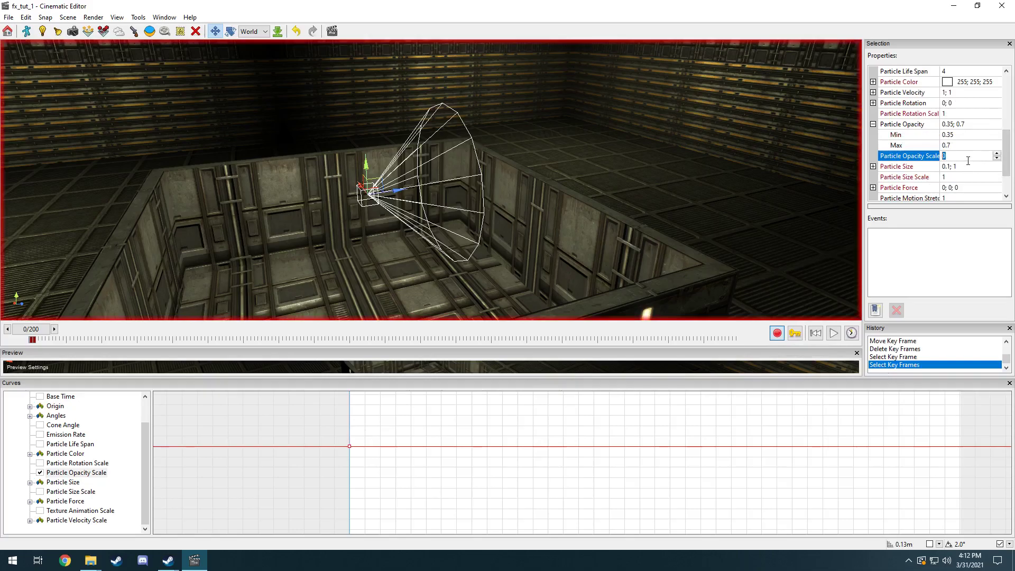
left_click(778, 333)
mouse_move(350, 446)
left_mouse_down()
mouse_move(341, 456)
mouse_move(367, 443)
left_mouse_up()
key("Delete")
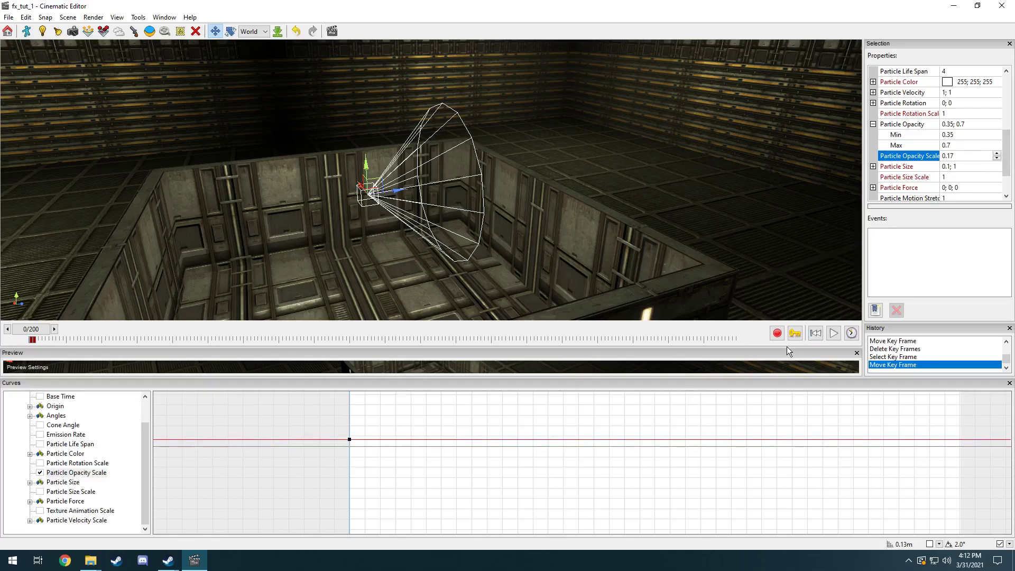
Step: Record a Particle Opacity Scale value of 0 at frame 0
left_click(777, 332)
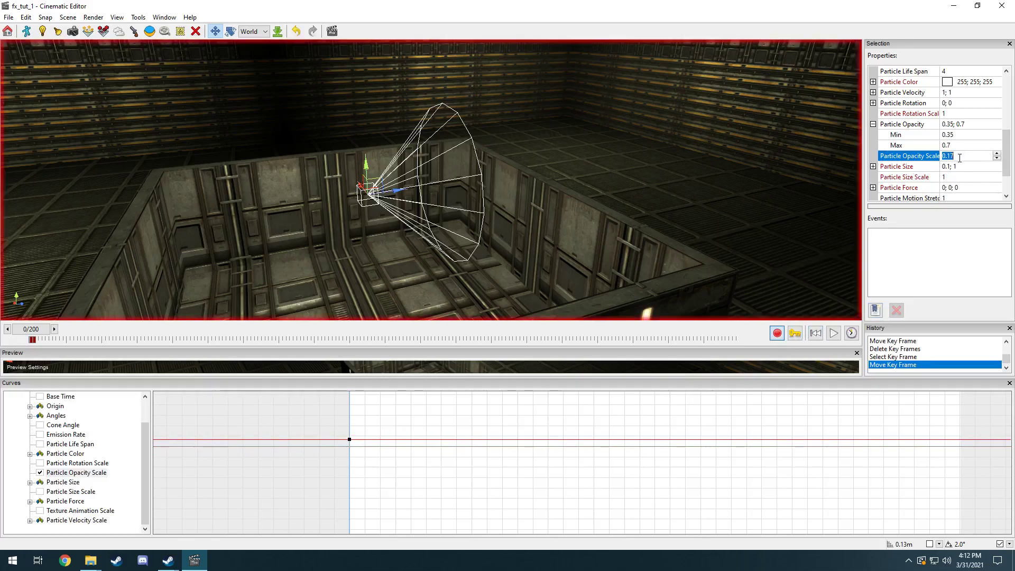
type("0")
key("Return")
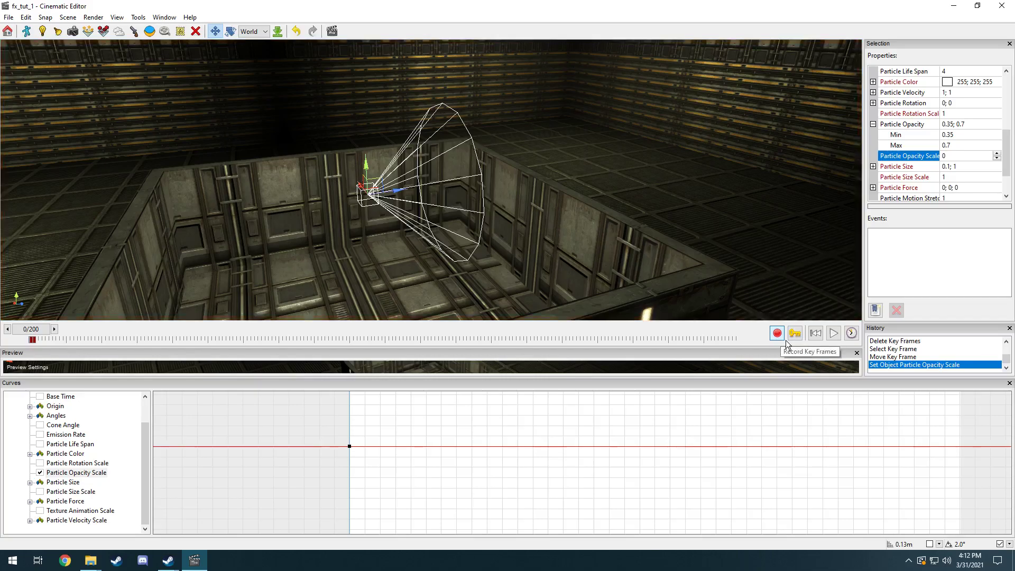
Step: Stop recording, add a second opacity scale key at frame 15 with a value of about 1.01, and delete the extra key
left_click_drag(394, 447, 397, 431)
left_click_drag(56, 333, 107, 333)
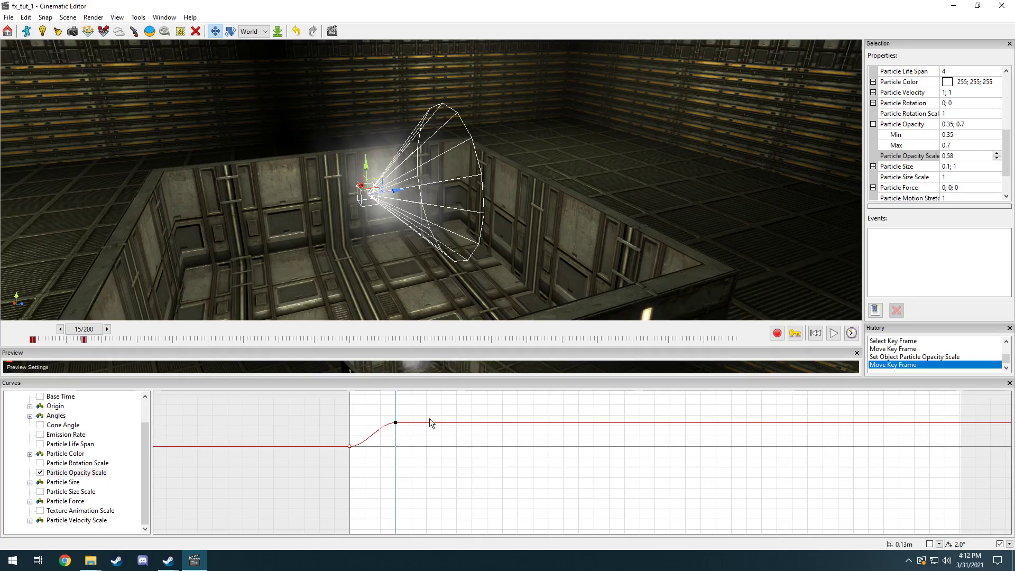
left_click_drag(398, 424, 401, 411)
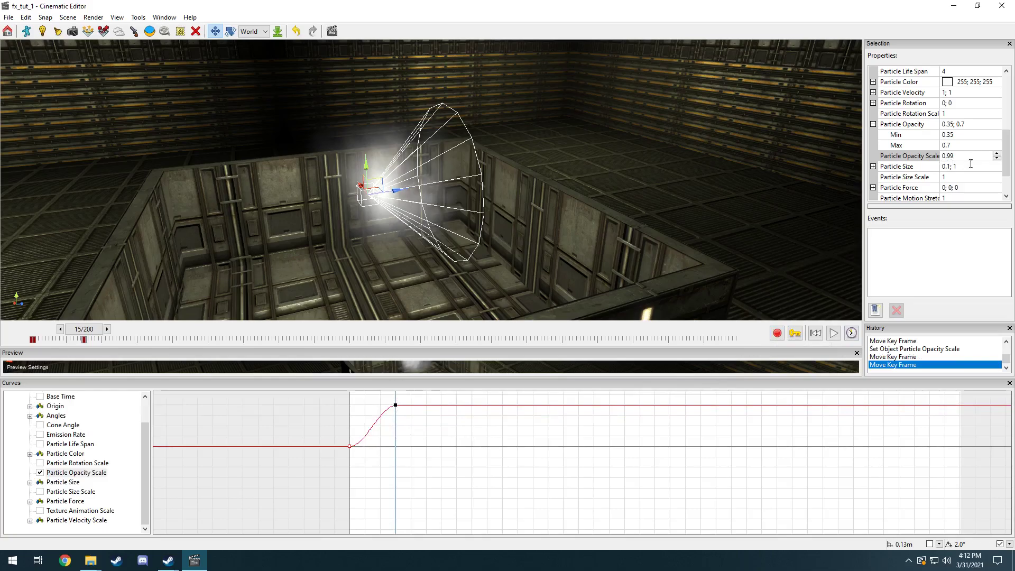
middle_click_drag(561, 481, 568, 516)
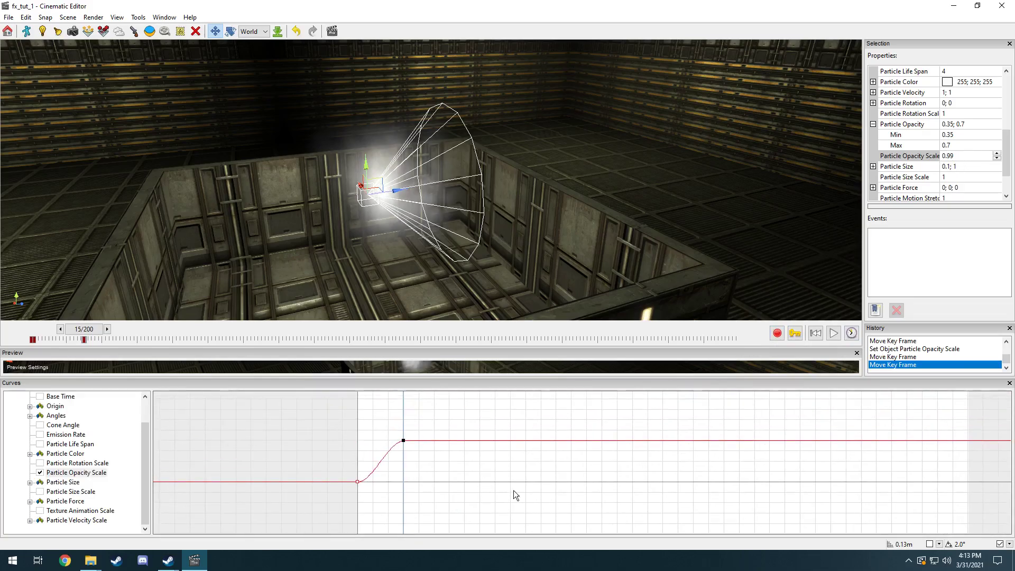
left_click_drag(404, 441, 409, 444)
left_click(451, 442)
key("Delete")
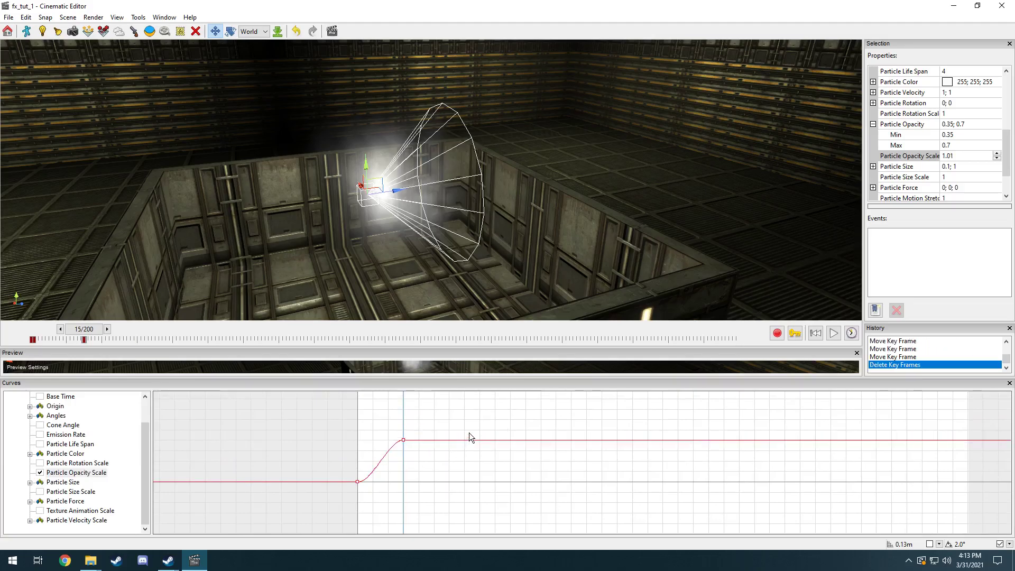
Step: Add a third opacity scale key at frame 113 with a value of about 1.01 and move the playhead to it
scroll(585, 465, "down", 1)
left_click(652, 450)
left_click_drag(654, 449, 696, 451)
scroll(944, 136, "up", 1)
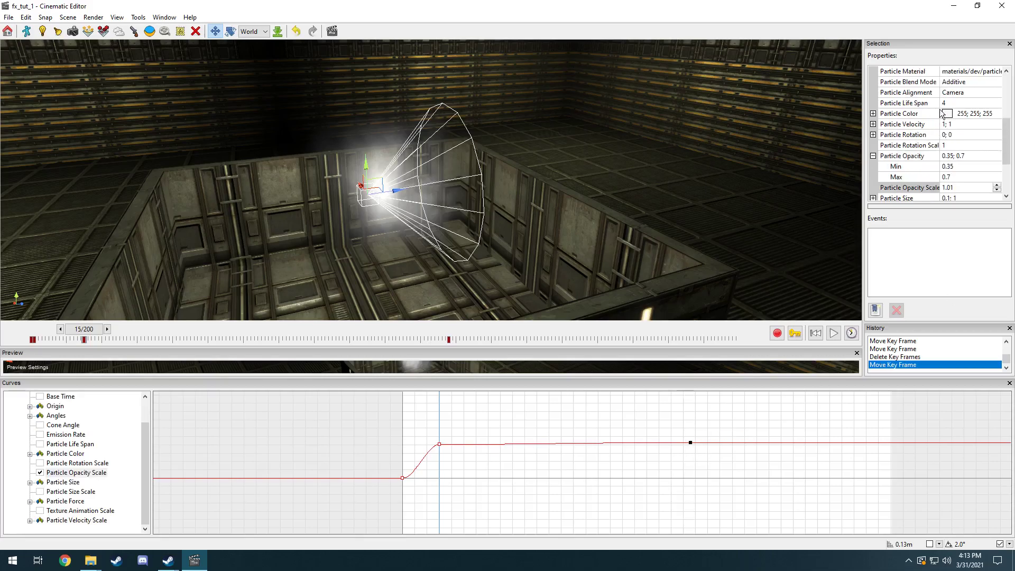
mouse_move(696, 447)
left_mouse_down()
mouse_move(681, 452)
mouse_move(709, 444)
left_mouse_up()
scroll(575, 451, "up", 1)
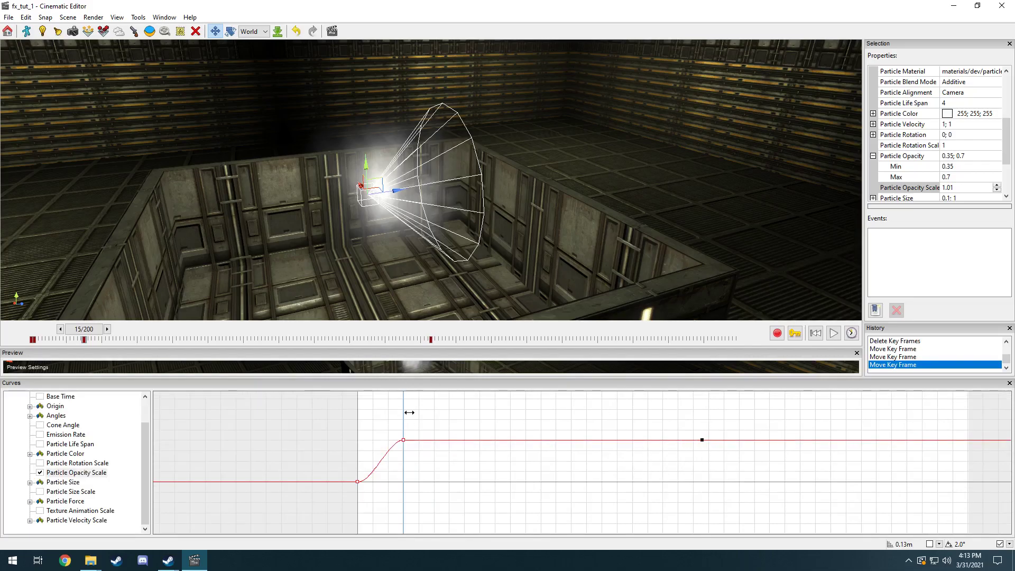
left_click(700, 422)
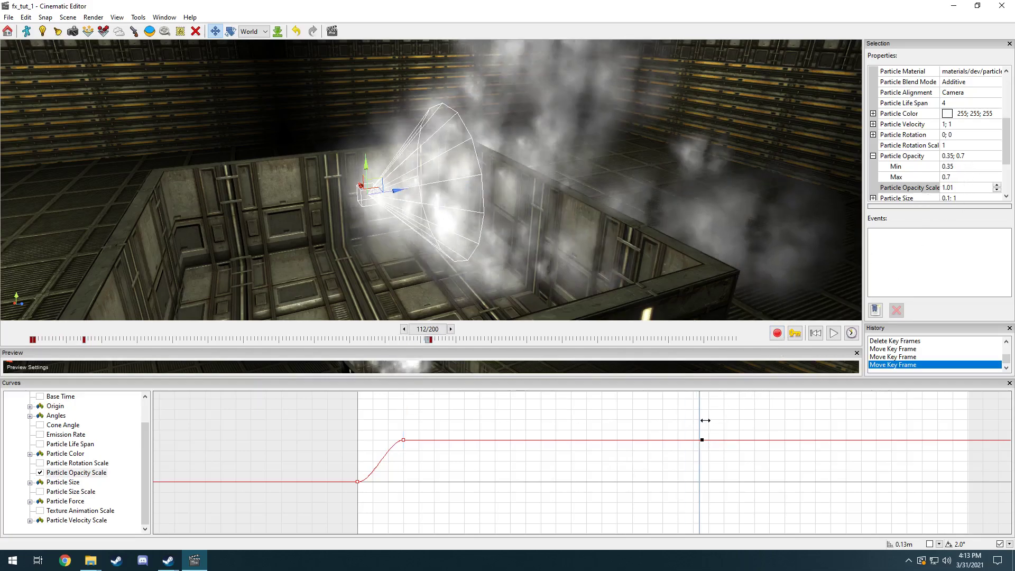
left_click_drag(705, 421, 708, 419)
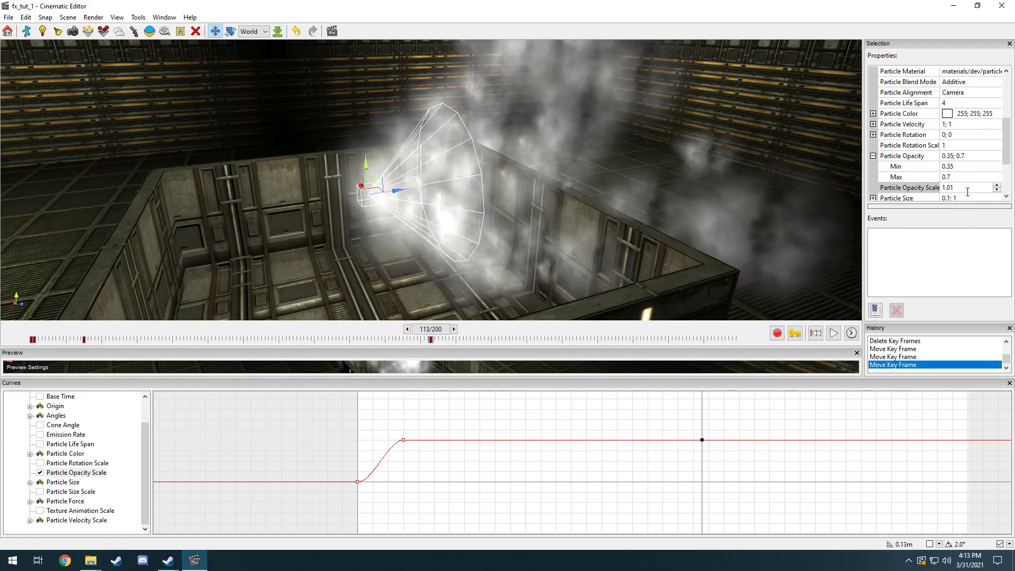
Step: Add a key at frame 120 and record a Particle Opacity Scale value of 0 there
mouse_move(707, 422)
left_mouse_down()
mouse_move(744, 422)
mouse_move(741, 446)
mouse_move(727, 445)
mouse_move(724, 428)
left_mouse_up()
left_click(742, 437)
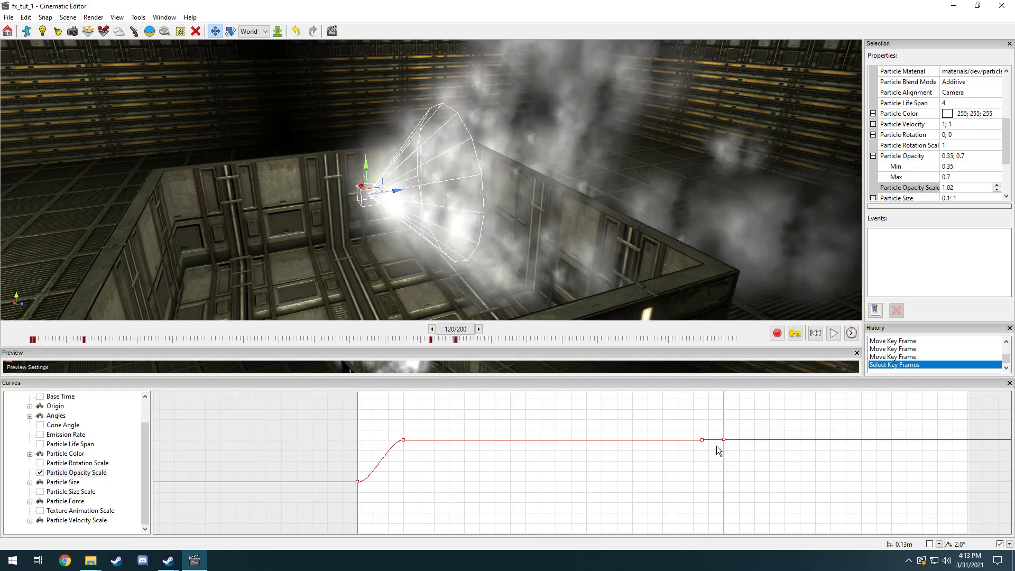
left_click(785, 339)
left_click_drag(972, 191, 941, 195)
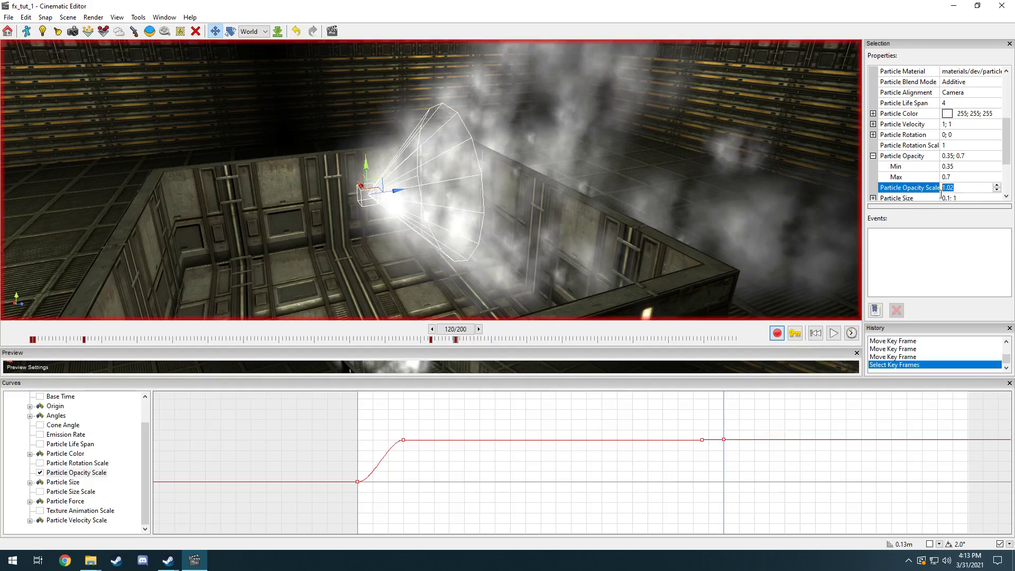
type("0")
key("Return")
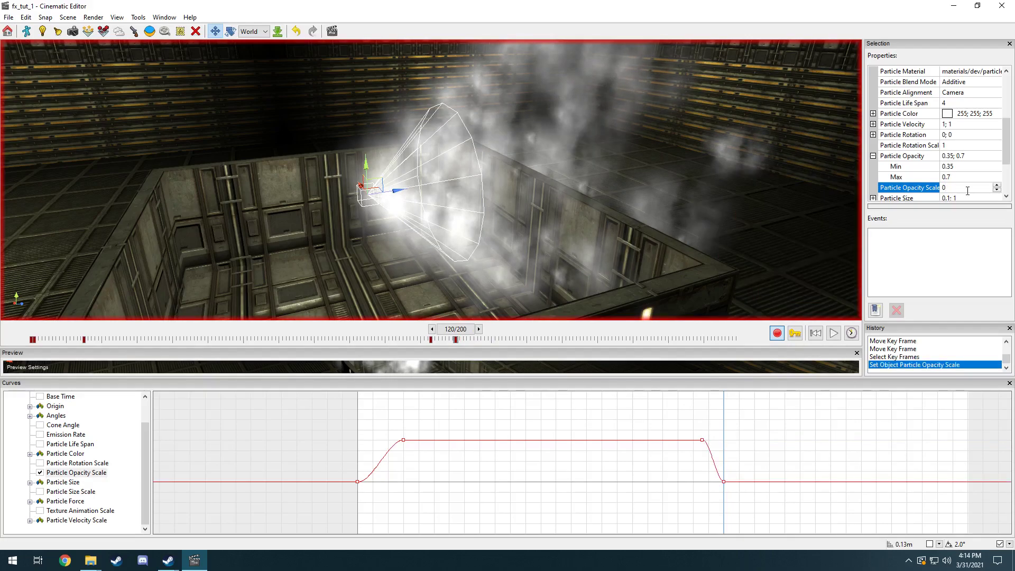
left_click(777, 334)
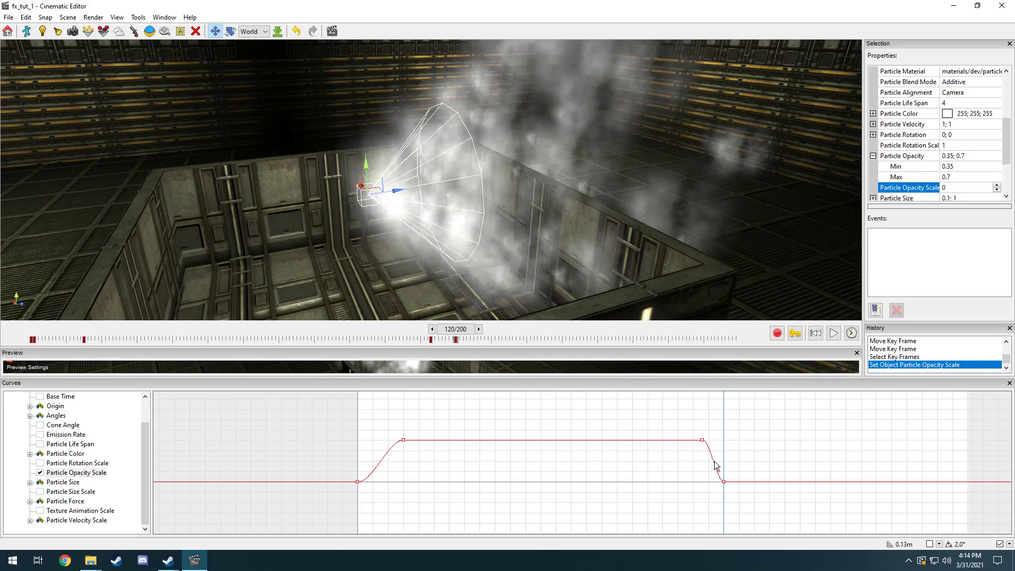
Step: Shift the third opacity scale key earlier in time to make the fade-out before frame 120 more gradual
left_click(731, 451)
left_click(702, 440)
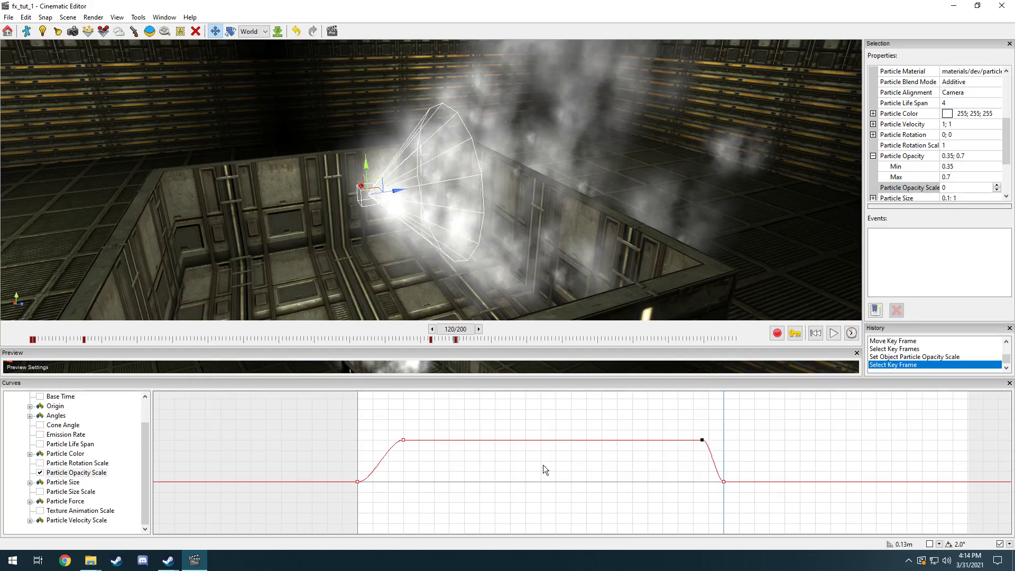
left_click_drag(709, 450, 666, 459)
left_click(725, 434)
mouse_move(725, 434)
left_mouse_down()
mouse_move(665, 434)
mouse_move(731, 436)
left_mouse_up()
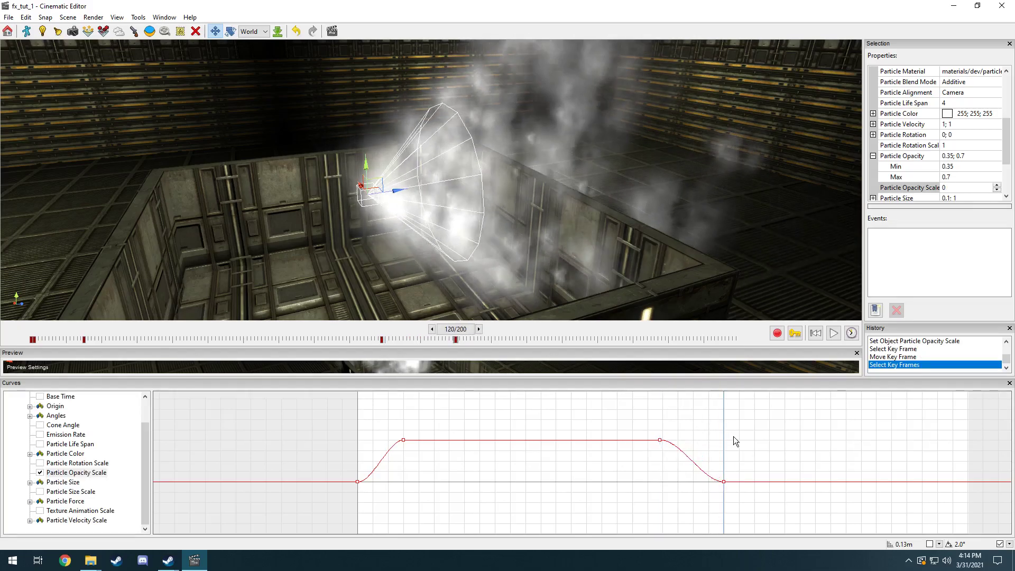
Step: Save the cinematic
scroll(550, 428, "down", 1)
left_click(10, 20)
left_click(23, 54)
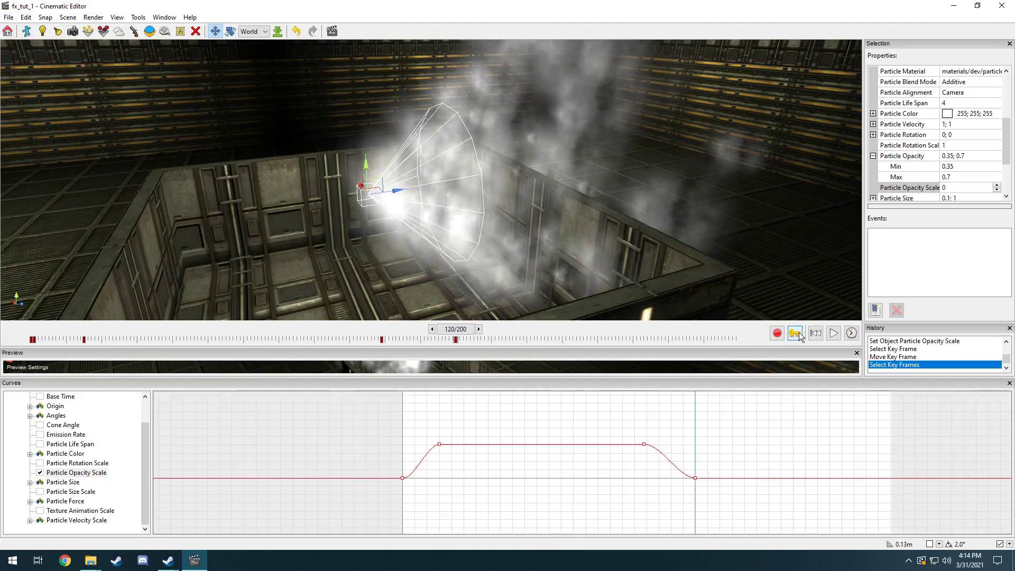
Step: Play the cinematic to check the particles' fade-in and fade-out from a wider view, and pause it
left_click(833, 333)
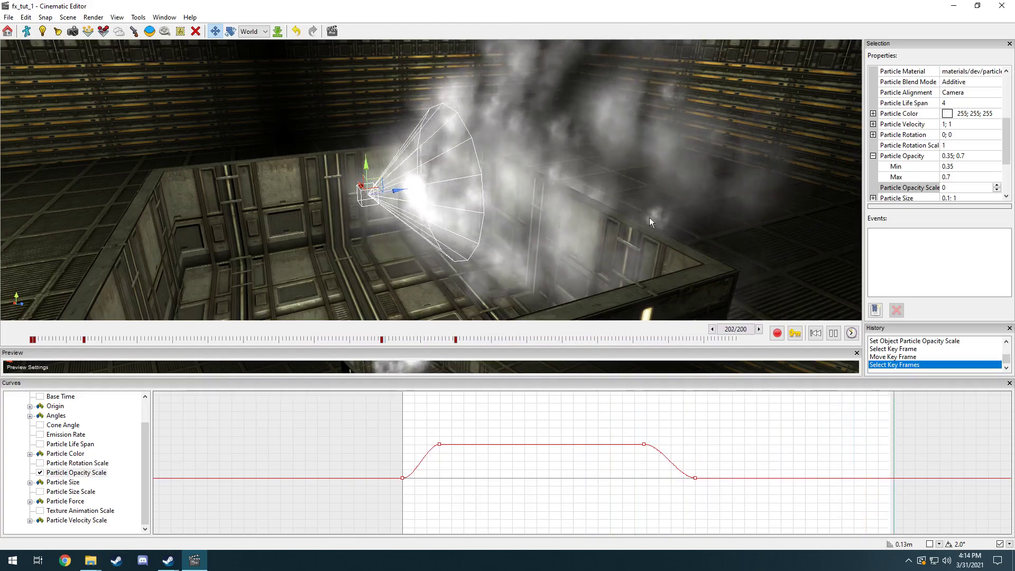
scroll(690, 236, "down", 4)
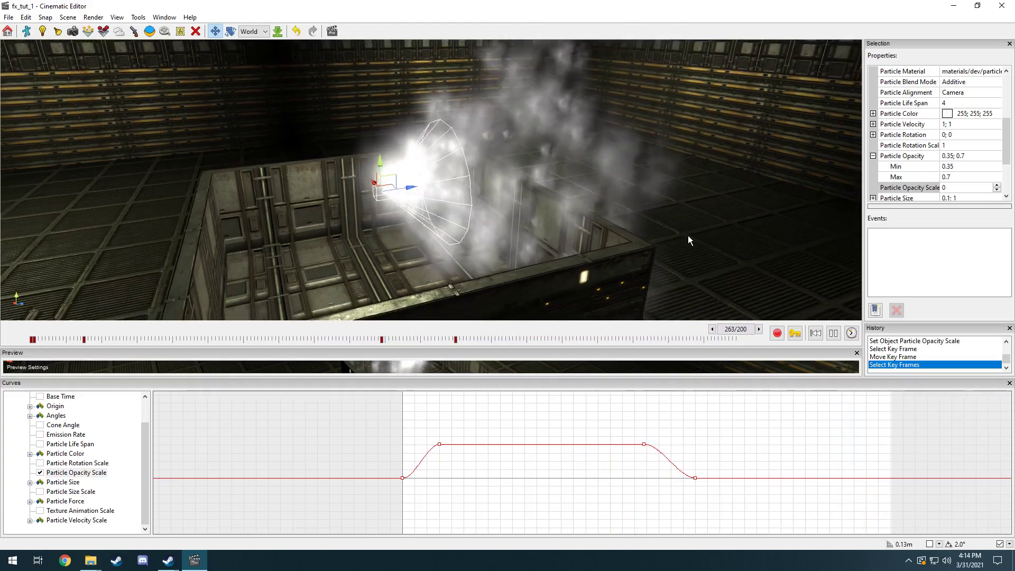
scroll(689, 240, "down", 1)
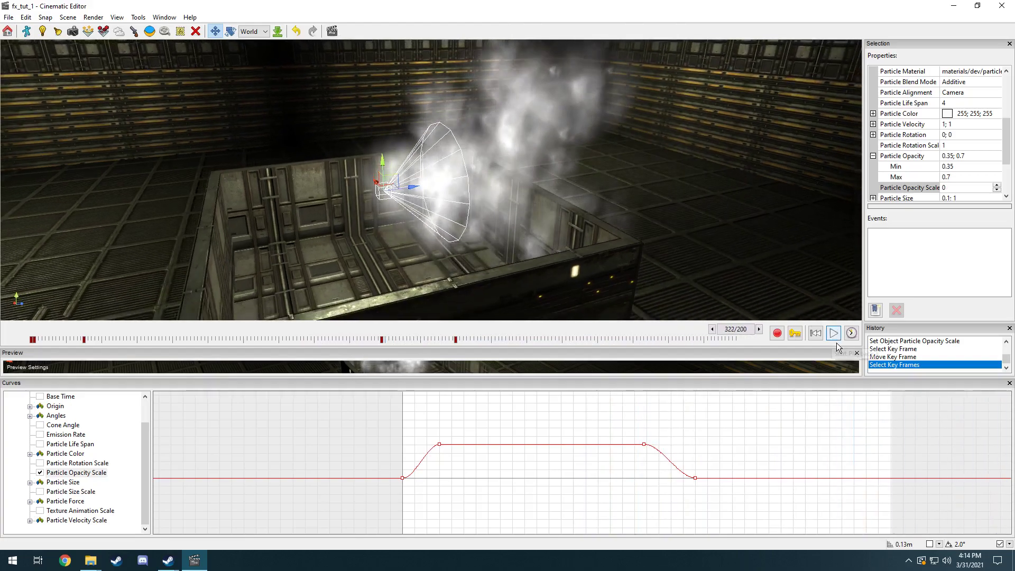
left_click(834, 333)
Step: Hide the Particle Opacity Scale curve and collapse the Bubble emitter's property tree in the curve editor
scroll(661, 470, "down", 4)
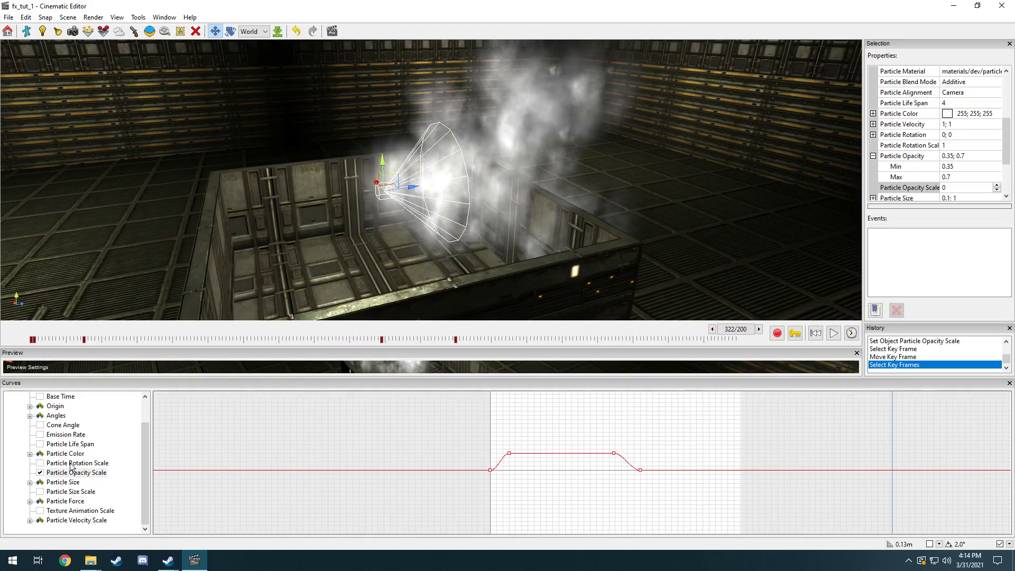
left_click(40, 473)
scroll(145, 458, "up", 1)
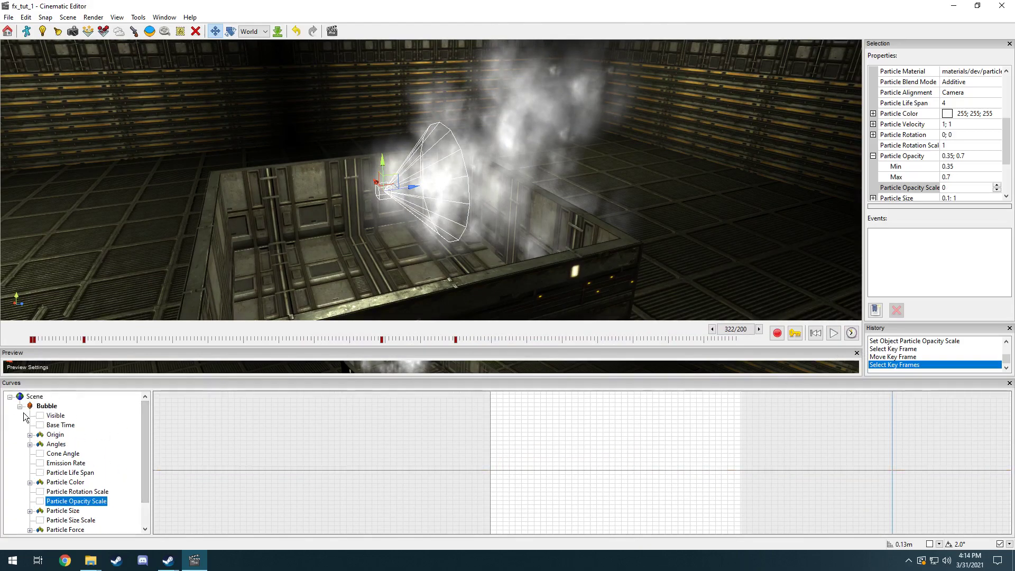
left_click(20, 406)
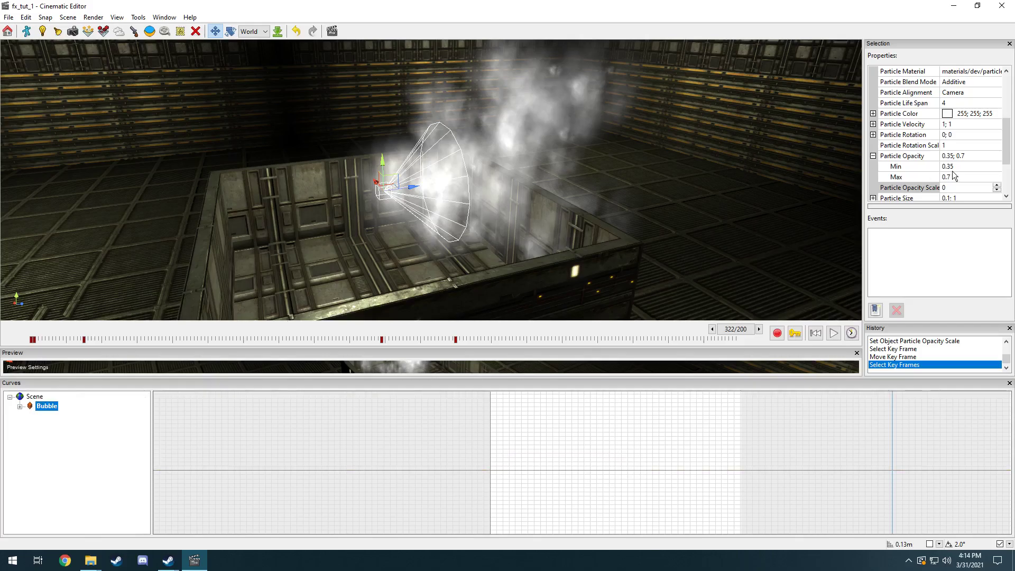
Step: Review the Bubble emitter's maximum Particle Opacity, Emitter Life Span, Life Span Behavior and Emission Behavior properties
left_click(969, 179)
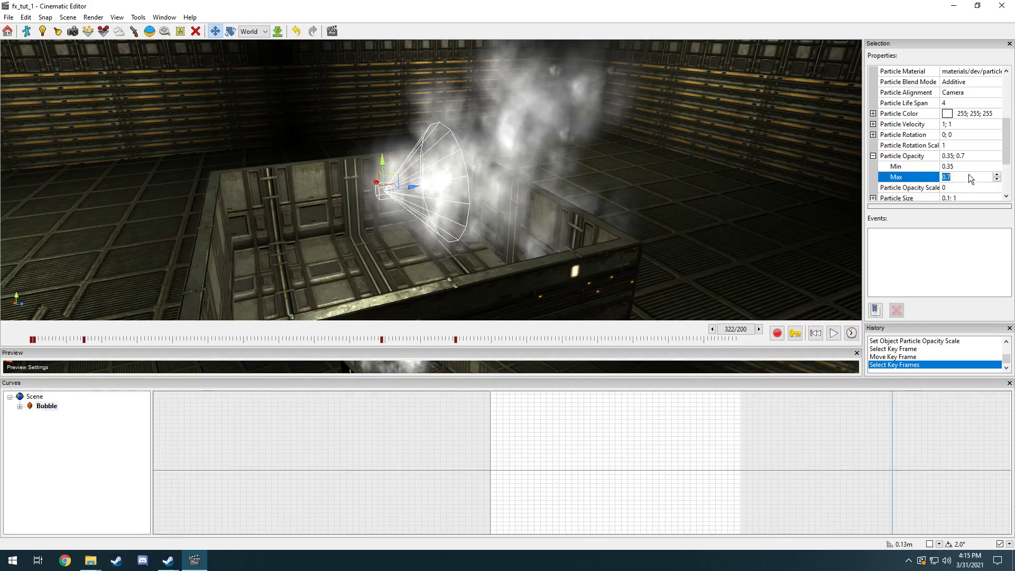
left_click_drag(1010, 164, 1010, 119)
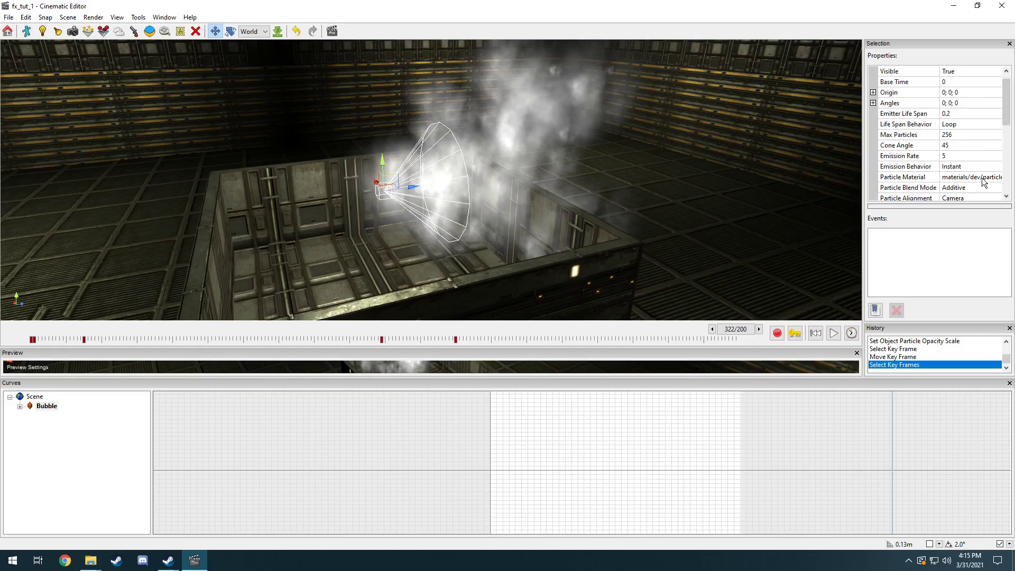
left_click(976, 116)
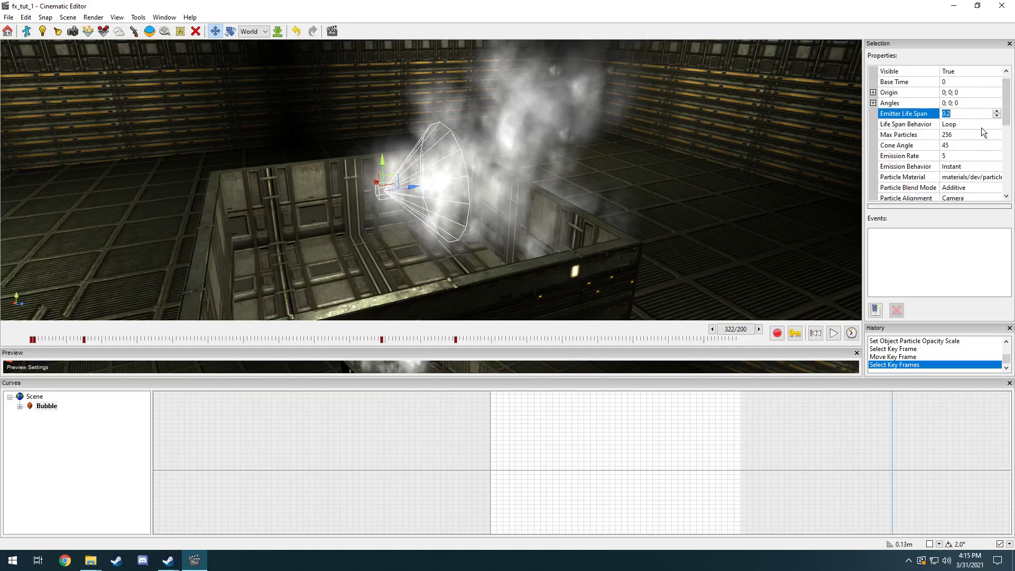
left_click(981, 127)
left_click(921, 117)
left_click(931, 128)
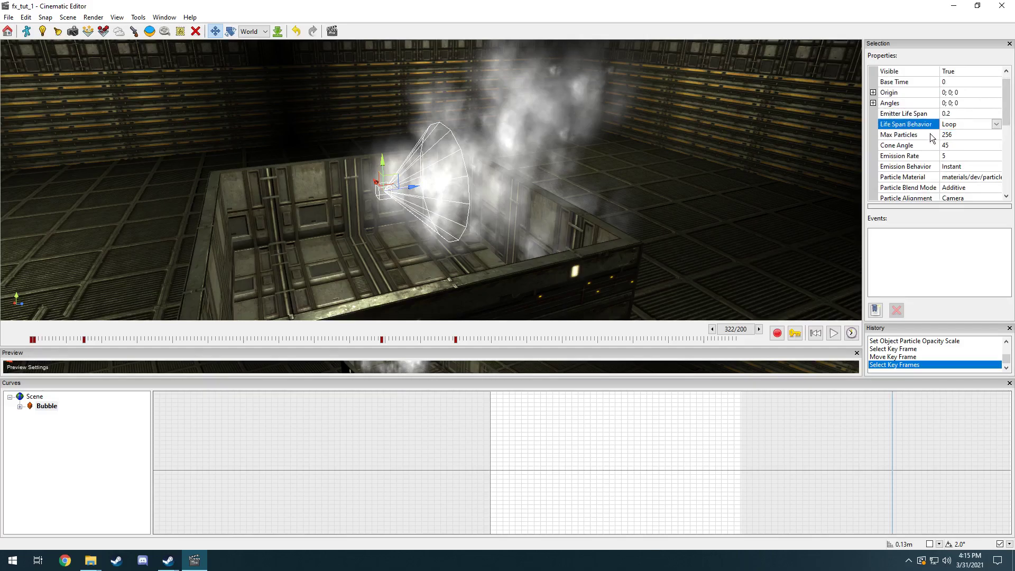
left_click(931, 169)
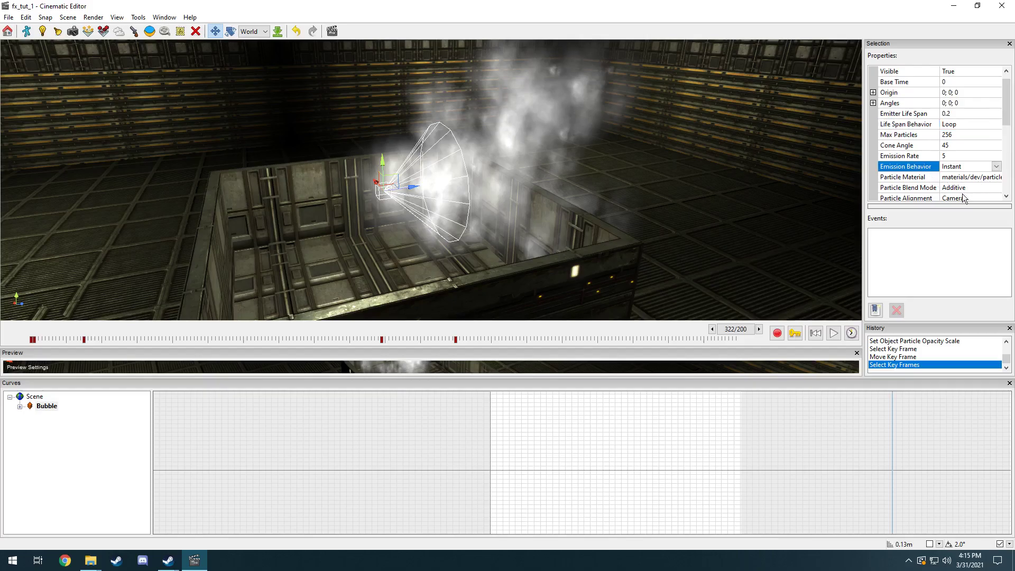
Step: Play and pause the bubble effect, and re-examine the emitter's life span, Life Span Behavior and Emission Behavior settings
left_click(839, 344)
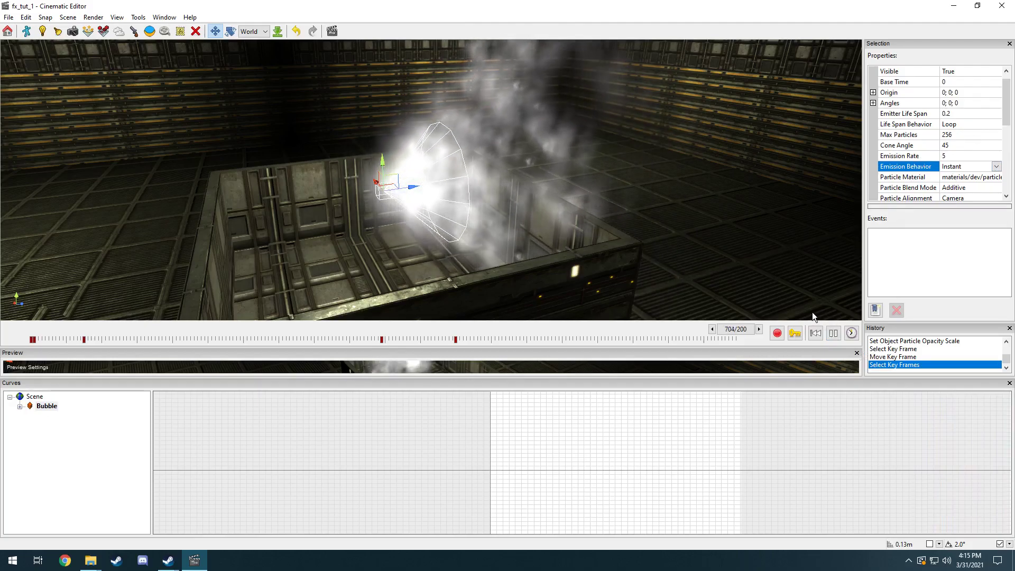
left_click(837, 339)
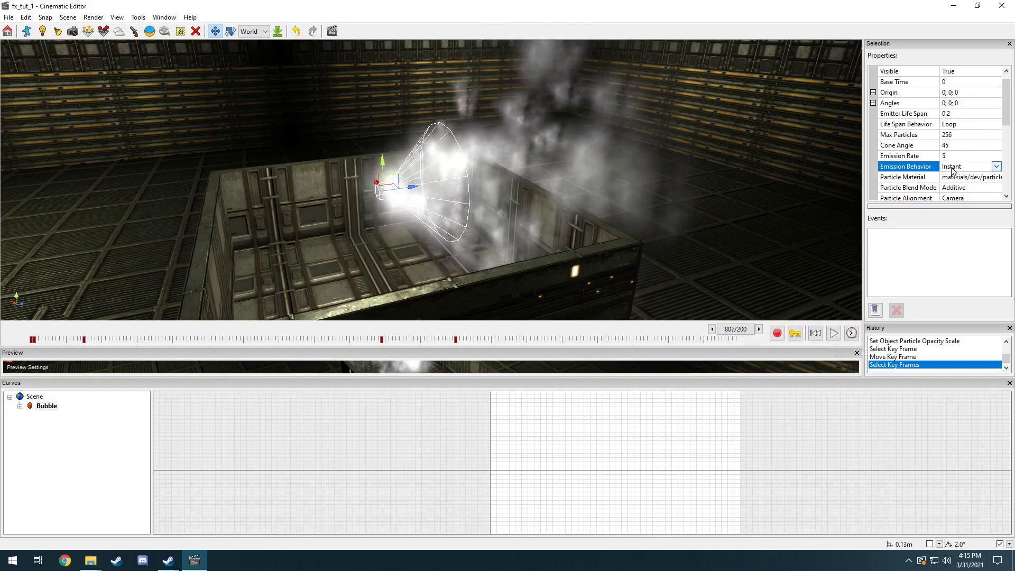
left_click(976, 118)
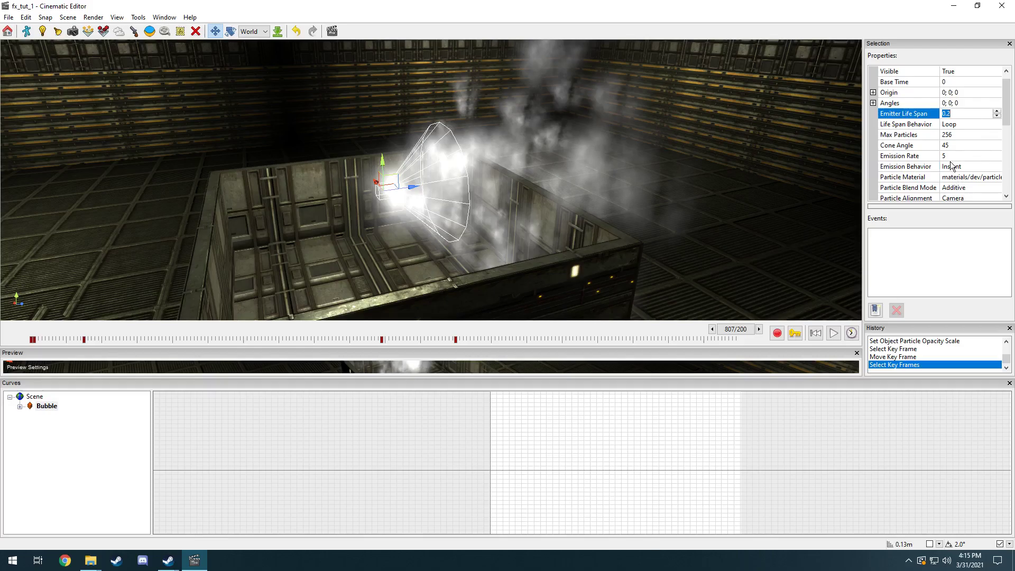
scroll(973, 148, "down", 1)
scroll(973, 149, "up", 1)
left_click(977, 125)
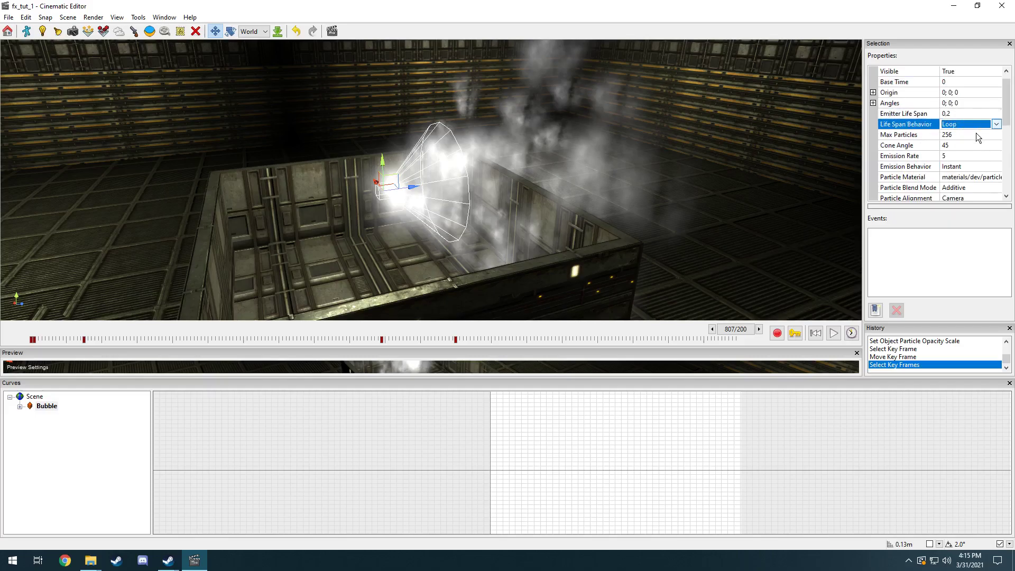
left_click(973, 177)
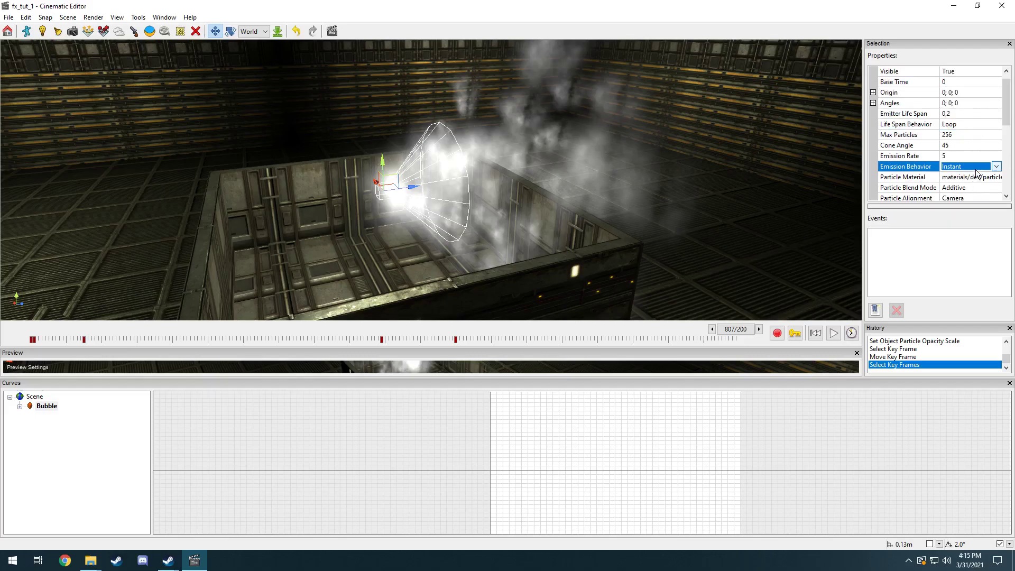
scroll(997, 143, "down", 4)
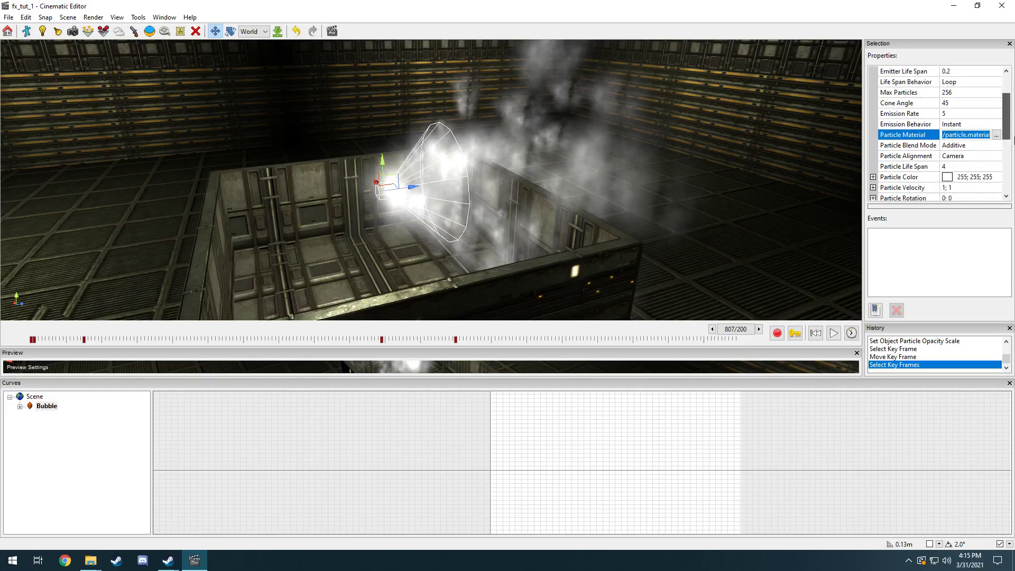
left_click(970, 125)
mouse_move(1008, 124)
left_mouse_down()
mouse_move(1014, 113)
mouse_move(1010, 133)
left_mouse_up()
left_click(981, 124)
scroll(966, 144, "up", 1)
mouse_move(720, 163)
right_mouse_down()
mouse_move(720, 154)
mouse_move(825, 138)
mouse_move(720, 163)
right_mouse_up()
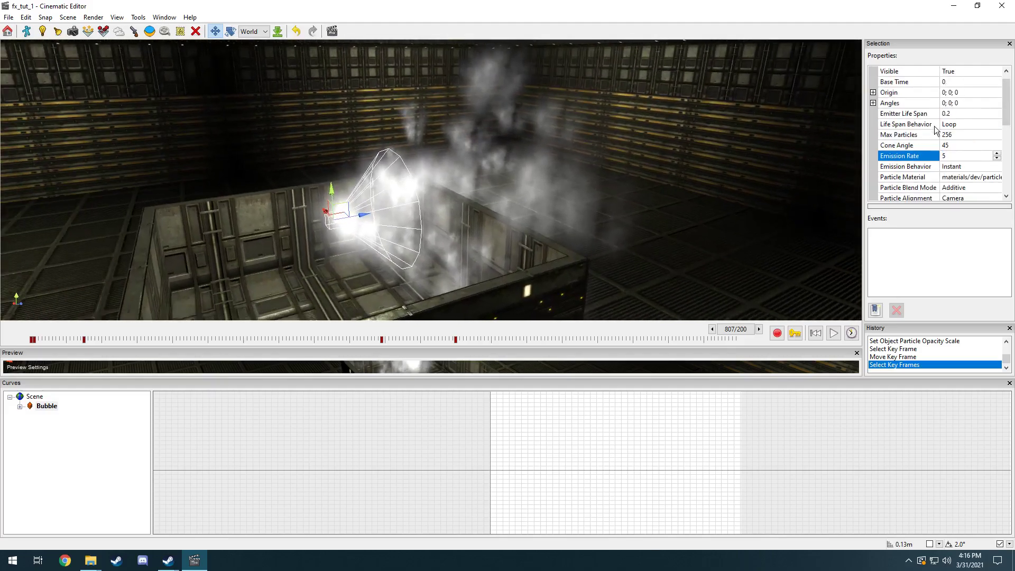
left_click(962, 116)
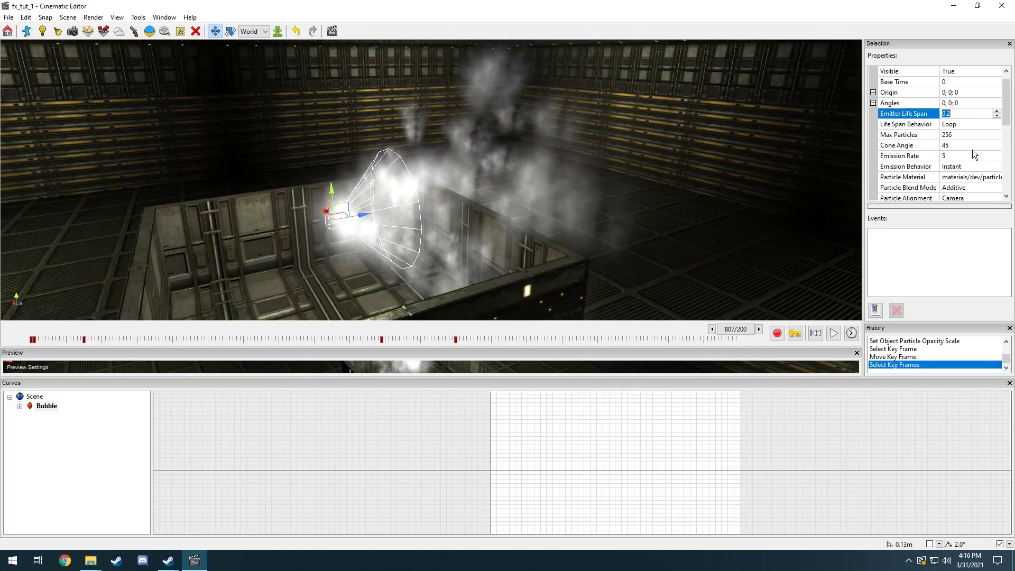
Step: Set the particle emitter's Emission Behavior to Over Time
left_click(981, 170)
left_click(998, 169)
left_click(985, 176)
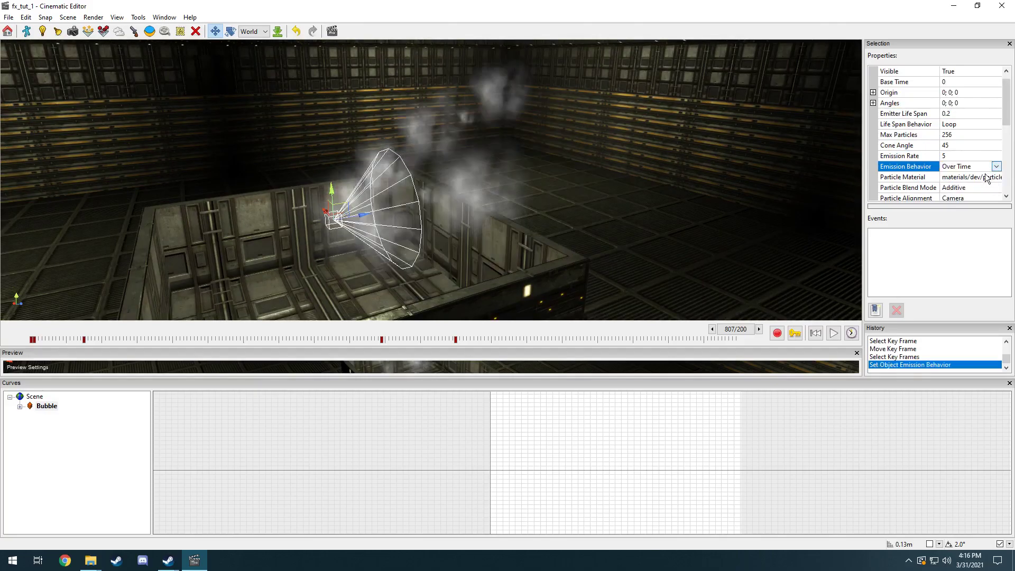
Step: Set the emitter's life span to 1 and its emission rate to 10
left_click(978, 116)
type("1")
key("Return")
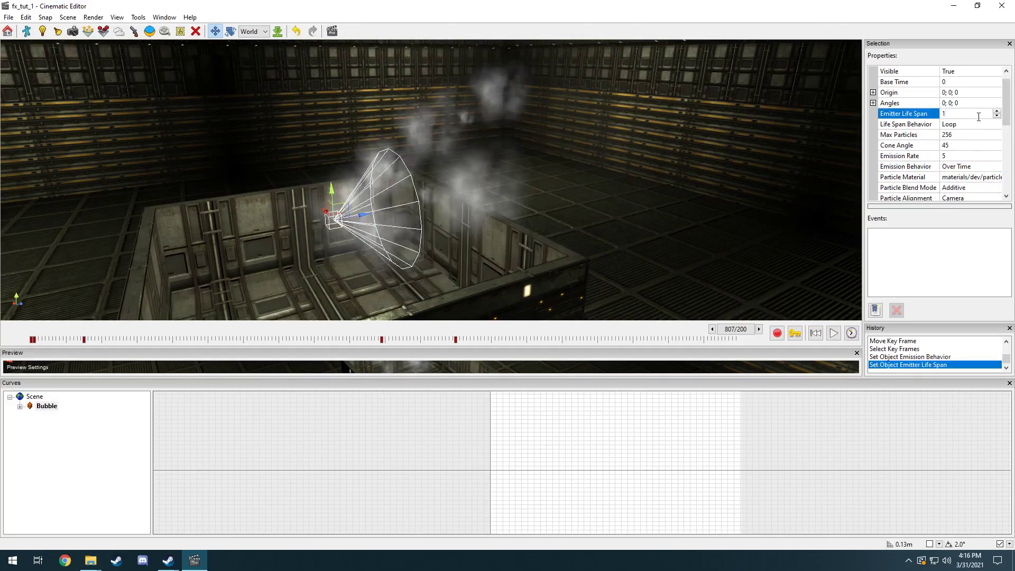
left_click(974, 157)
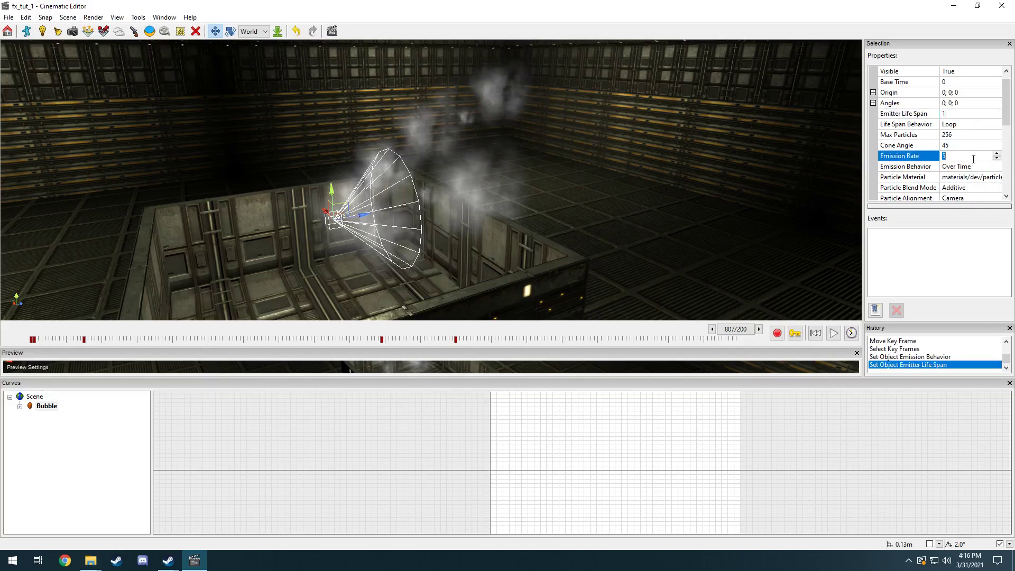
type("10")
key("Return")
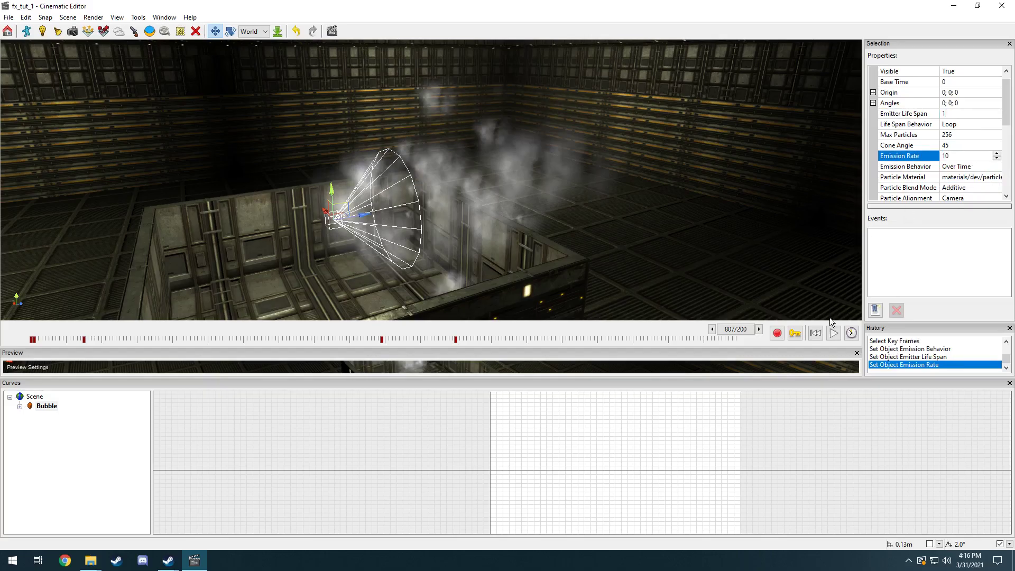
Step: Restart the cinematic and play it to examine the particle emission over time, then pause it
left_click(822, 340)
left_click(837, 341)
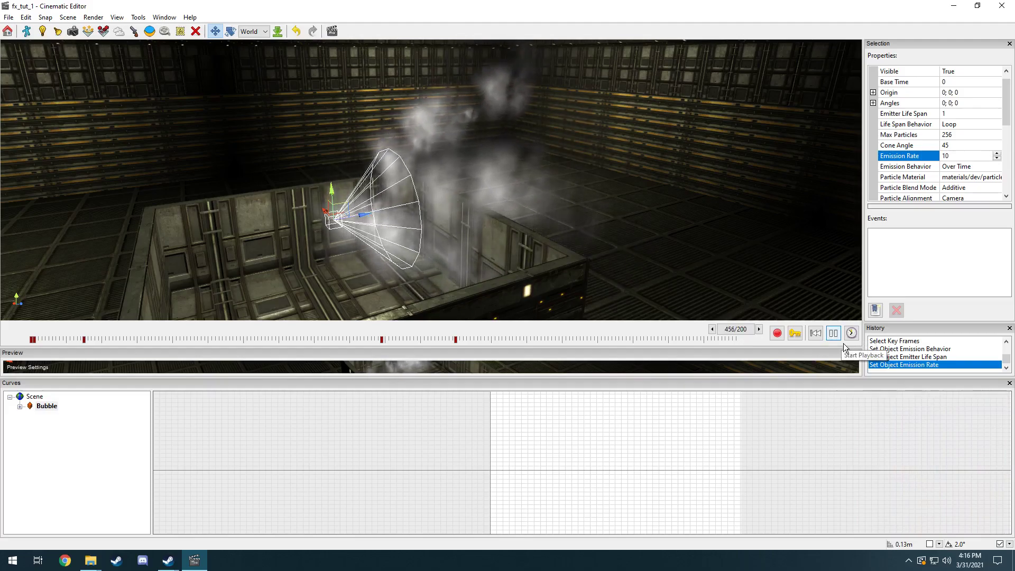
left_click(834, 333)
scroll(939, 180, "down", 1)
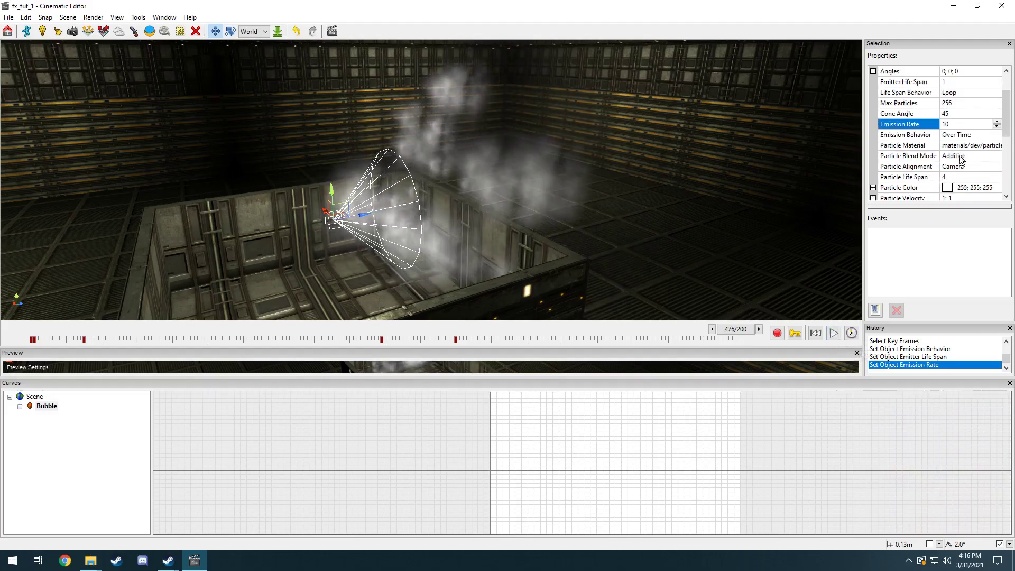
left_click(988, 137)
left_click(1001, 138)
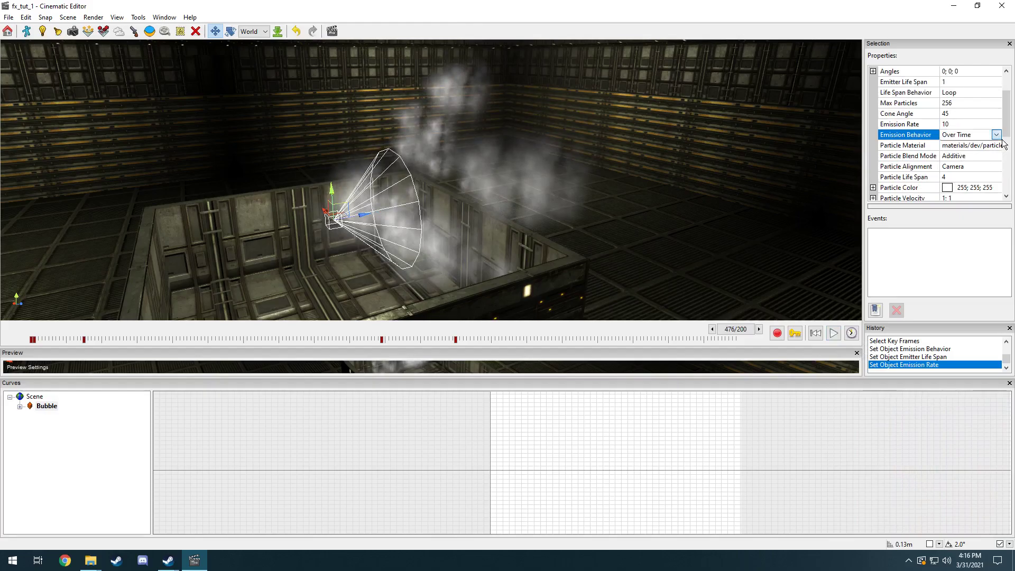
left_click(1001, 140)
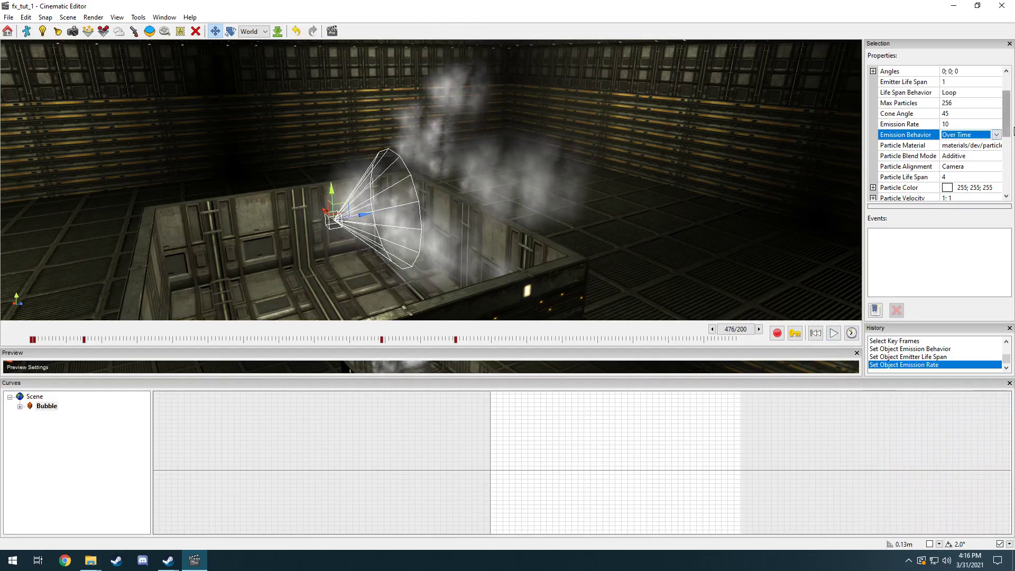
Step: Open the file browser for the emitter's Particle Material and examine the materials in the materials/dev folder
scroll(983, 132, "down", 1)
left_click(908, 115)
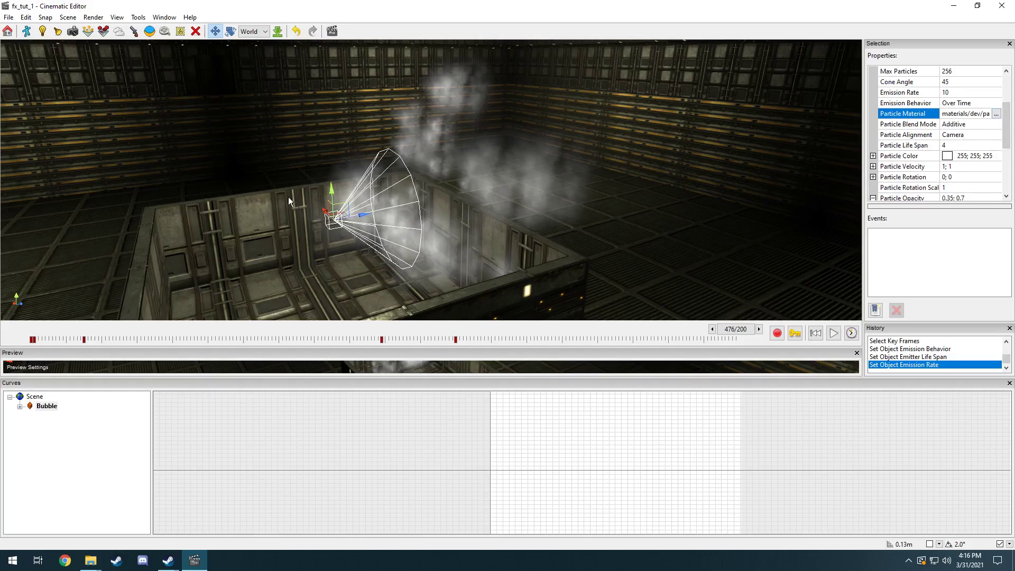
left_click(996, 113)
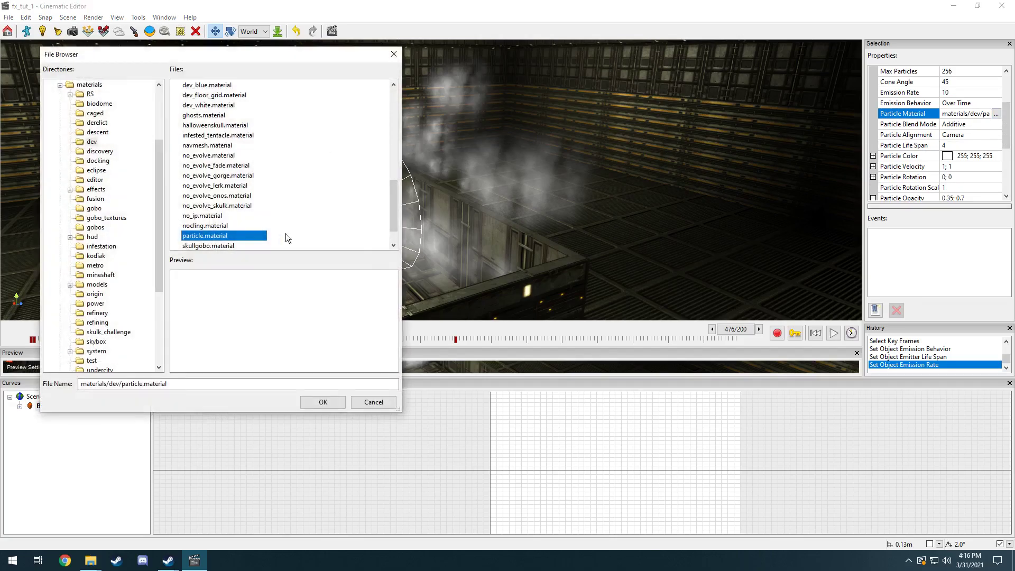
left_click_drag(394, 201, 384, 128)
scroll(92, 213, "up", 3)
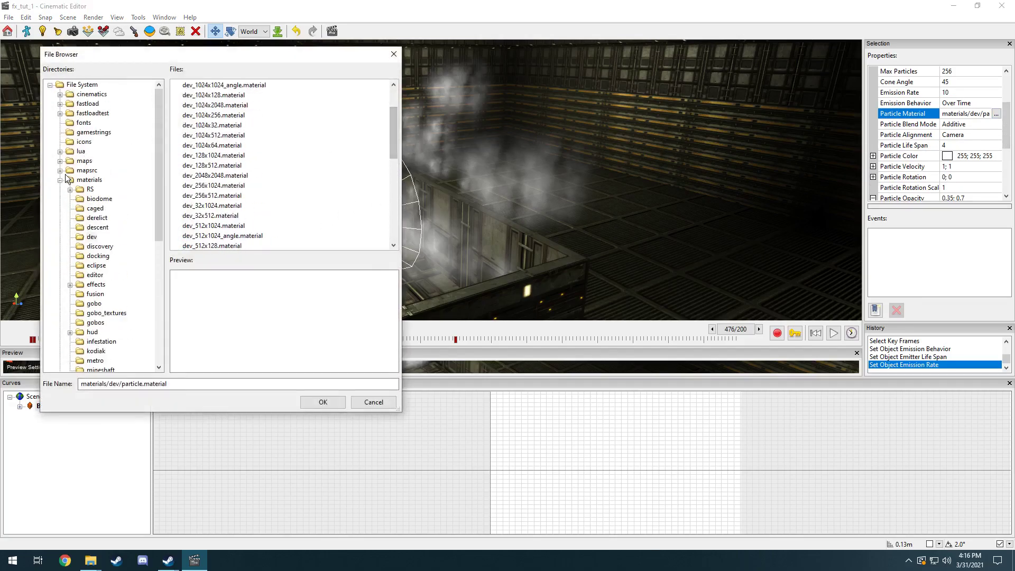
left_click_drag(395, 126, 389, 228)
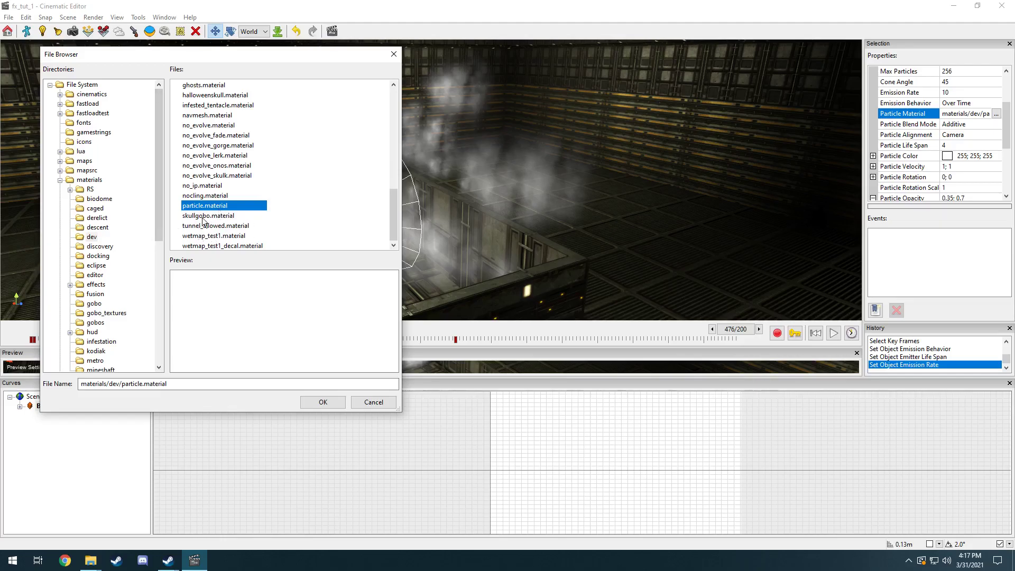
left_click(93, 238)
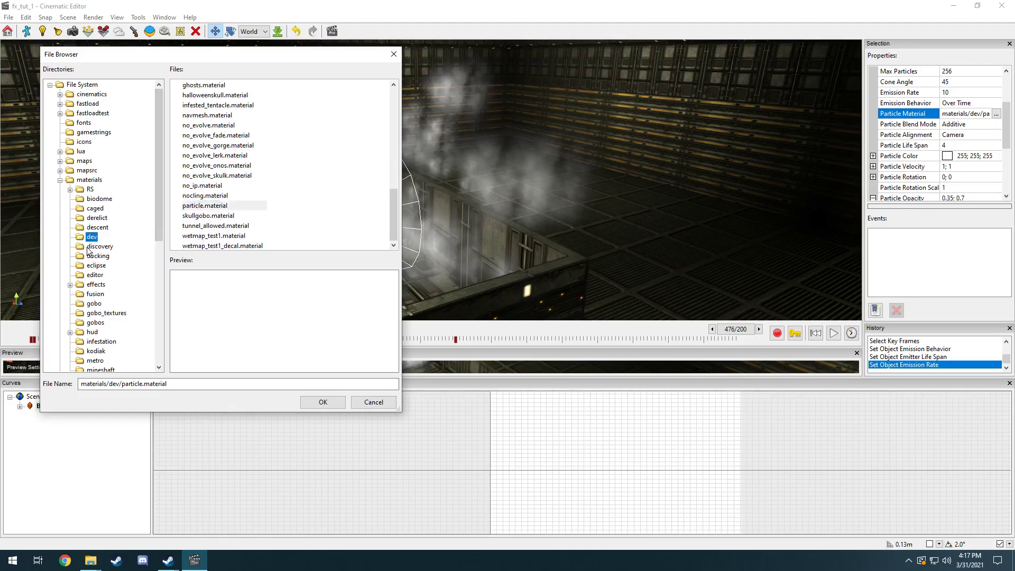
mouse_move(393, 219)
left_mouse_down()
mouse_move(403, 121)
mouse_move(392, 220)
left_mouse_up()
Step: Examine the particle materials in the cinematics/vfx_materials folder
left_click(60, 180)
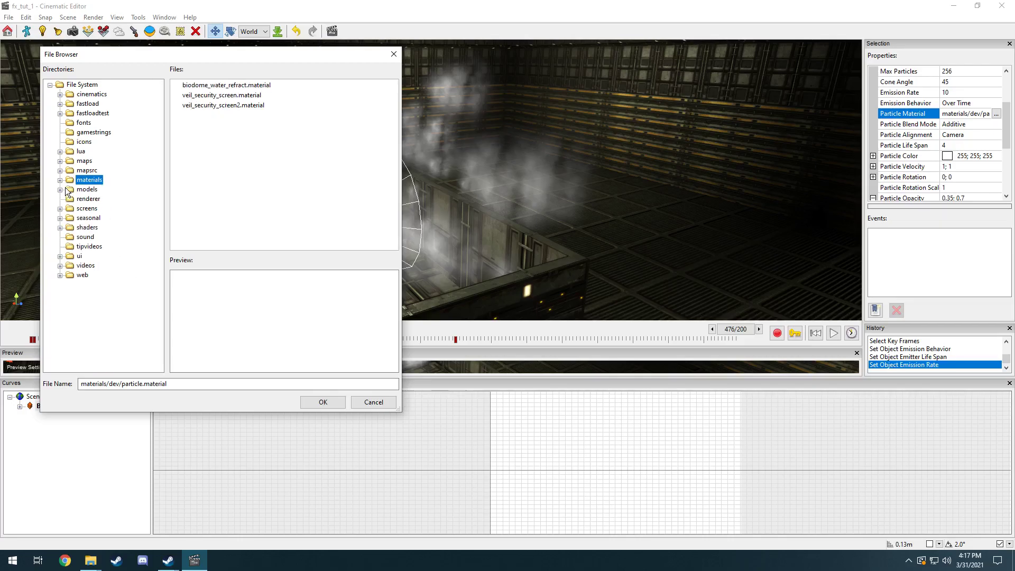
left_click(94, 95)
left_click(61, 94)
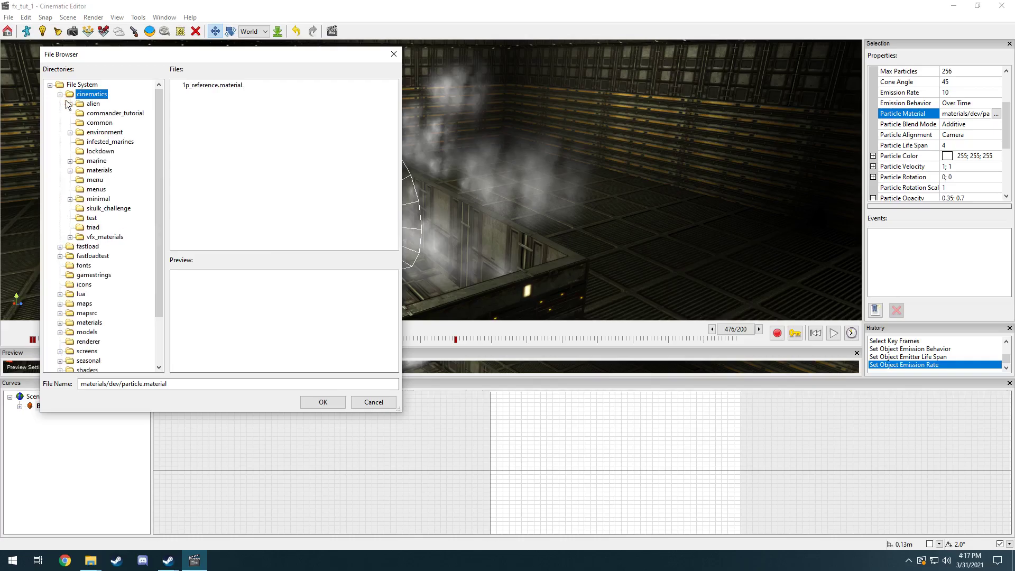
left_click(101, 237)
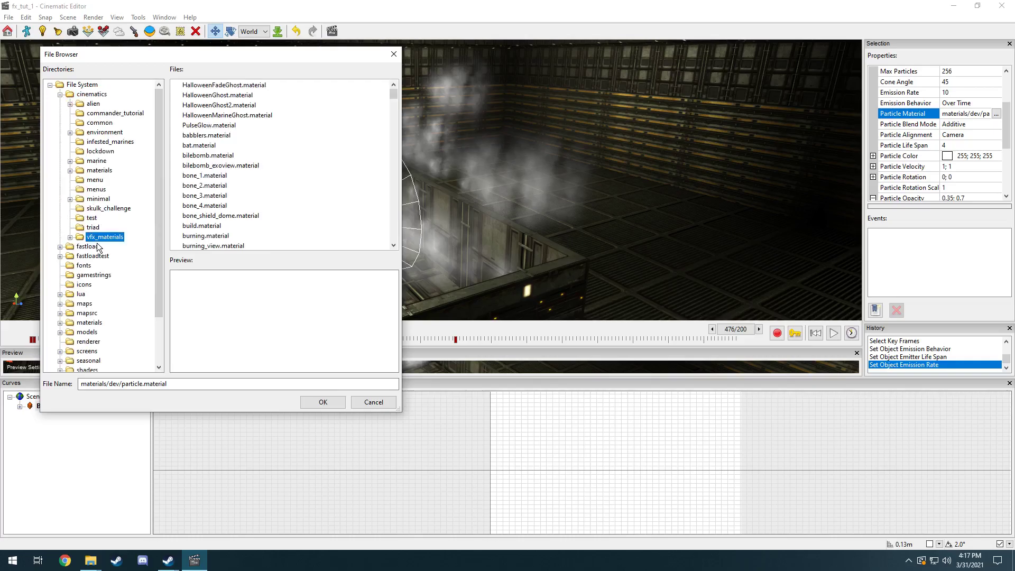
mouse_move(393, 97)
left_mouse_down()
mouse_move(388, 247)
mouse_move(397, 101)
left_mouse_up()
left_click_drag(161, 239, 166, 289)
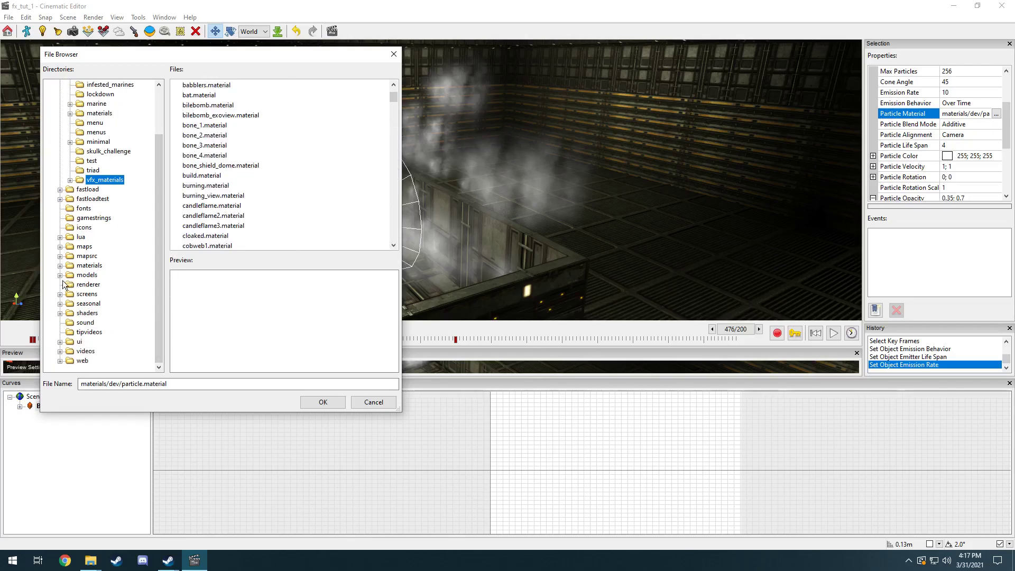
left_click_drag(160, 174, 160, 109)
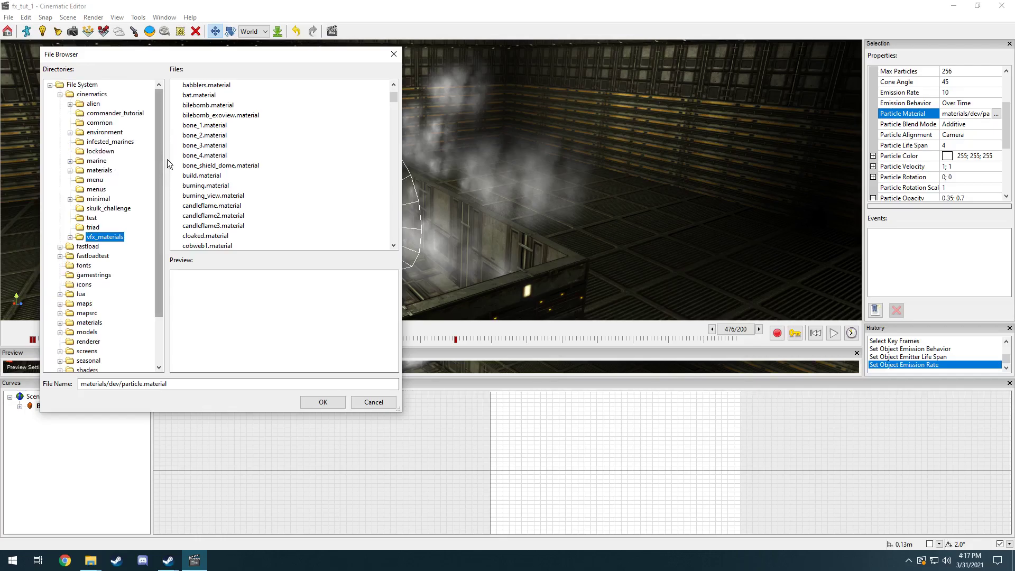
scroll(162, 159, "down", 2)
Step: Set the emitter's Particle Material to shrapnel1.material from the materials/effects folder
left_click(60, 265)
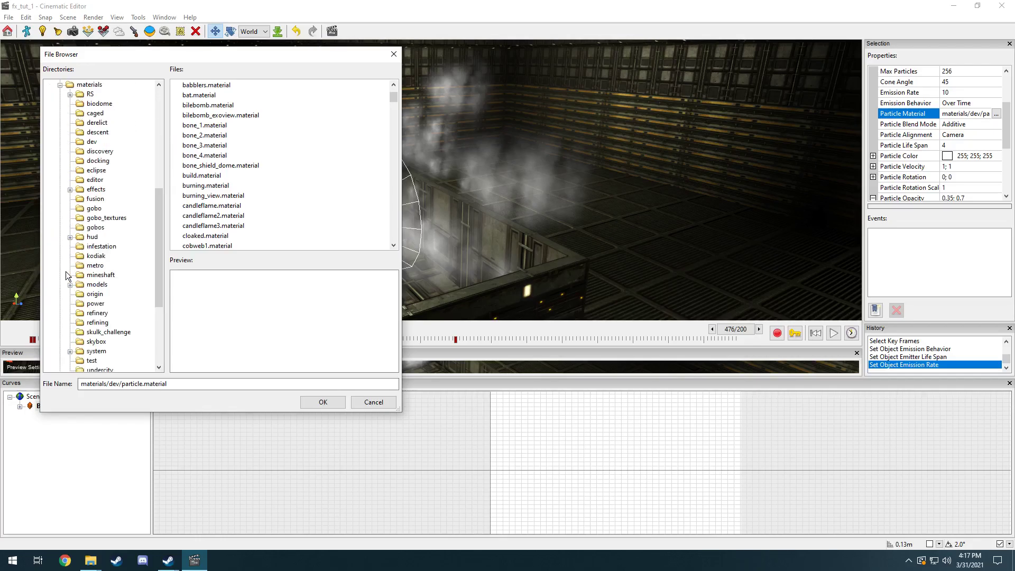
scroll(98, 177, "up", 2)
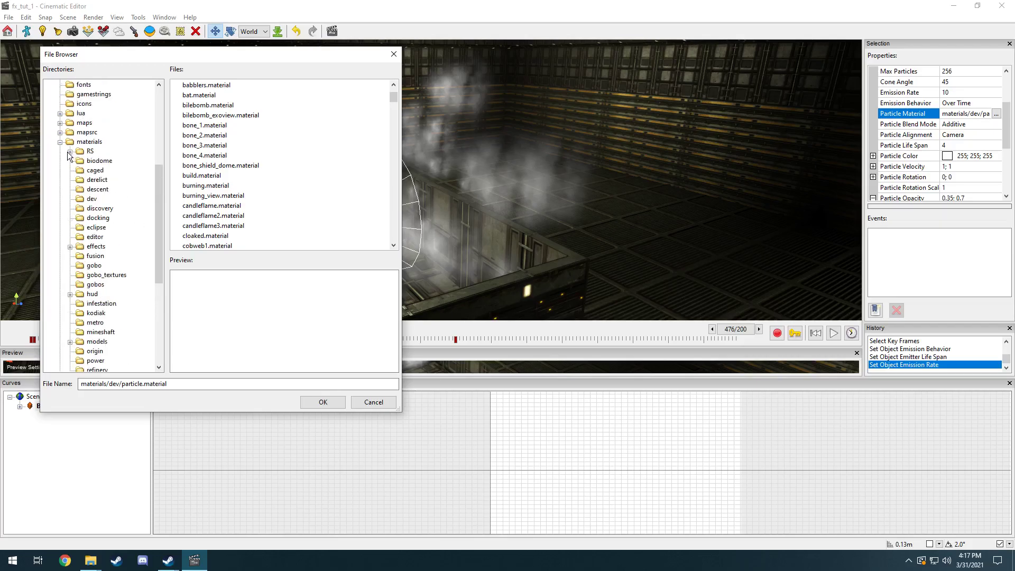
left_click(60, 143)
mouse_move(162, 201)
left_mouse_down()
mouse_move(168, 148)
mouse_move(166, 216)
left_mouse_up()
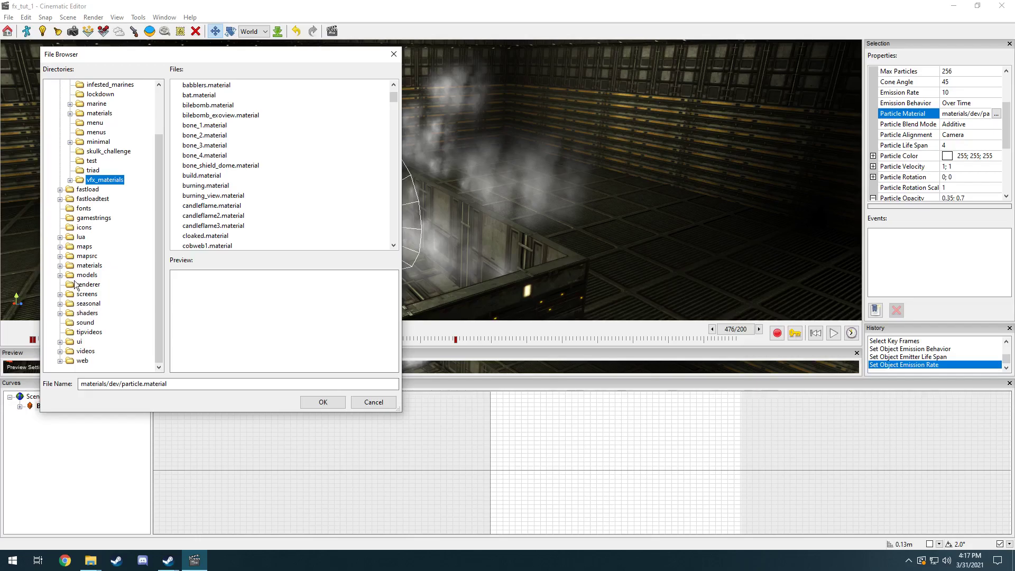
left_click(60, 266)
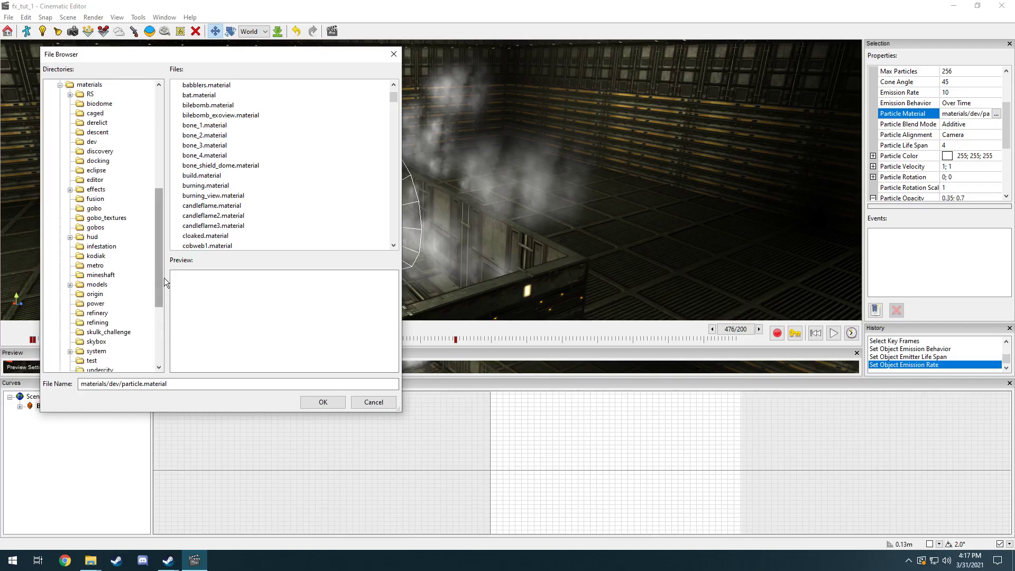
scroll(164, 277, "up", 2)
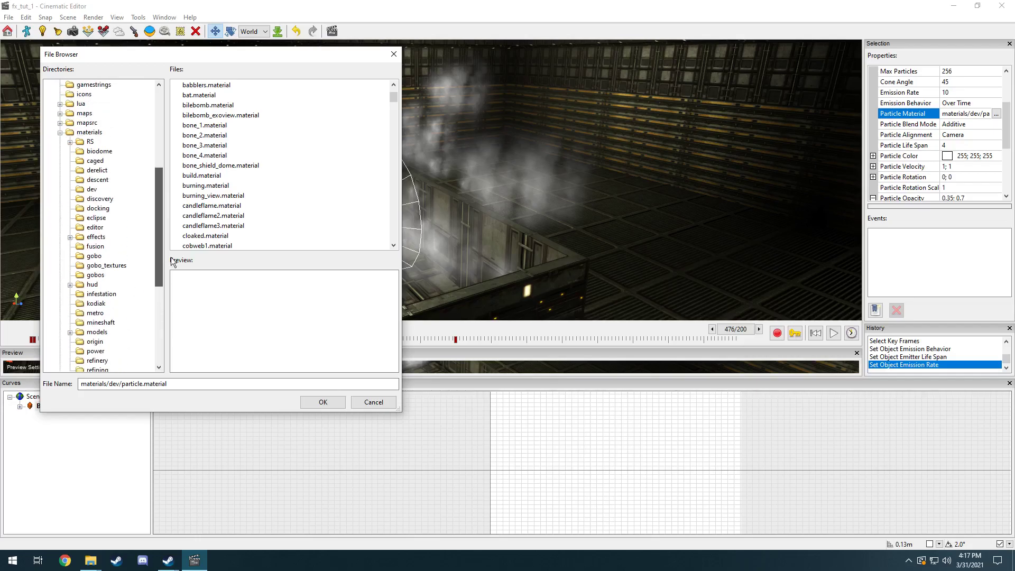
left_click(96, 237)
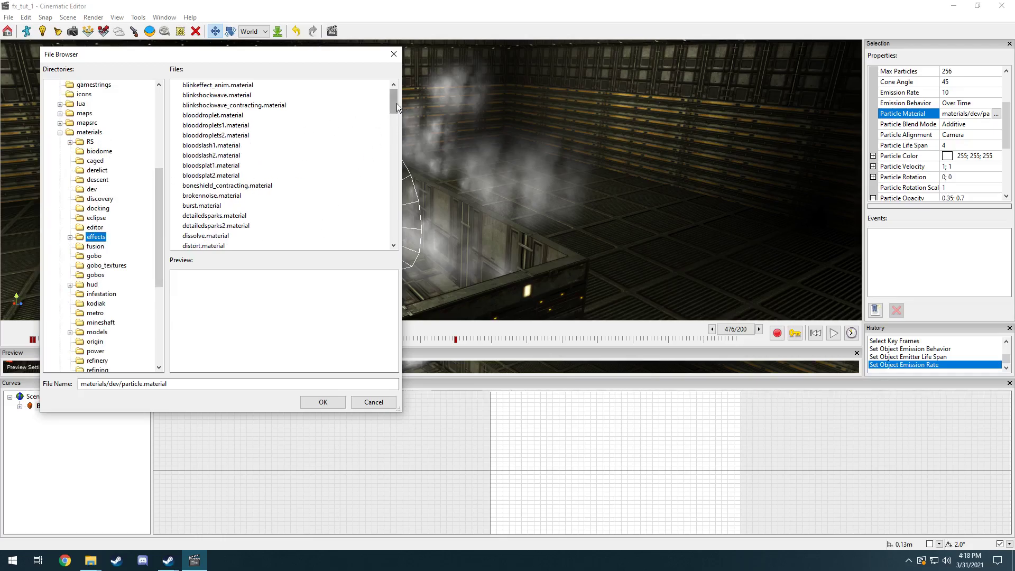
left_click_drag(398, 103, 401, 232)
scroll(261, 202, "up", 3)
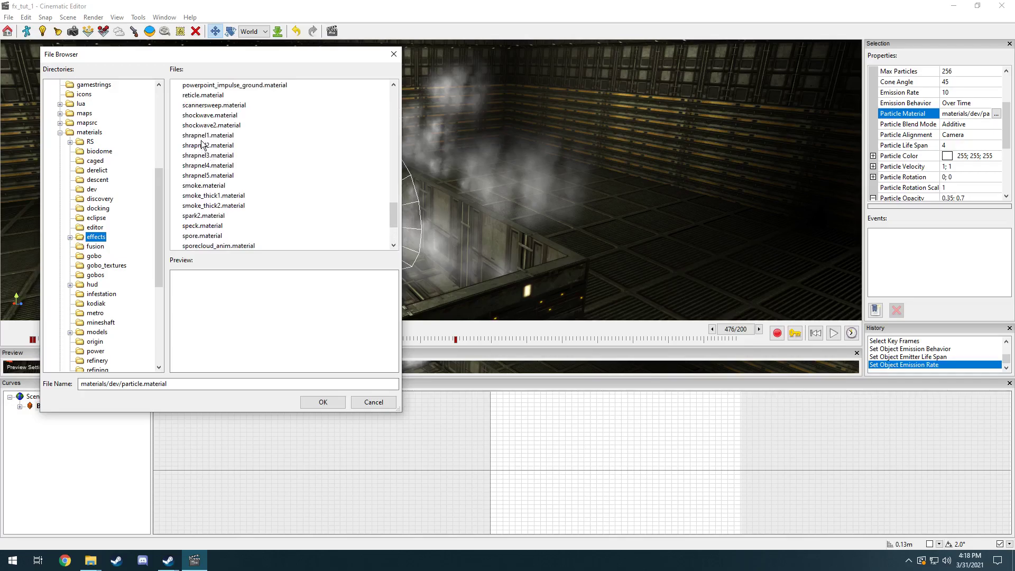
left_click(208, 155)
left_click(322, 403)
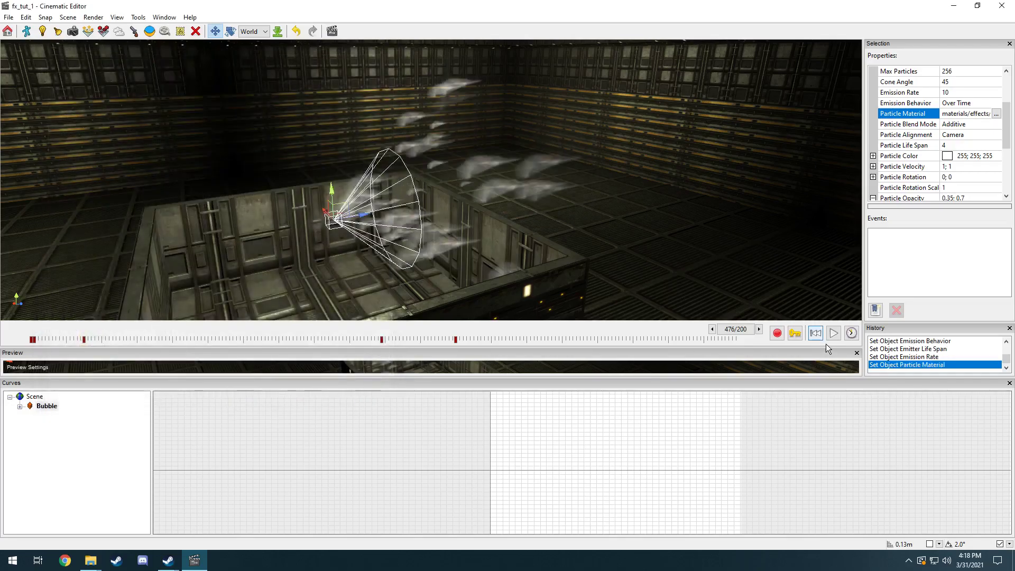
Step: Restart playback to view the emitter with the shrapnel material, and pause it
left_click(824, 337)
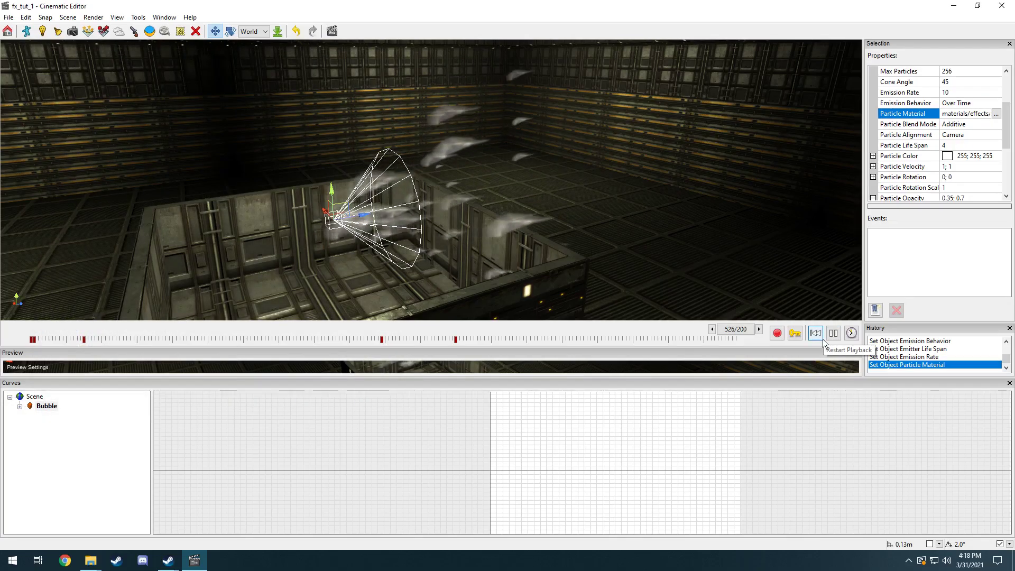
left_click(822, 339)
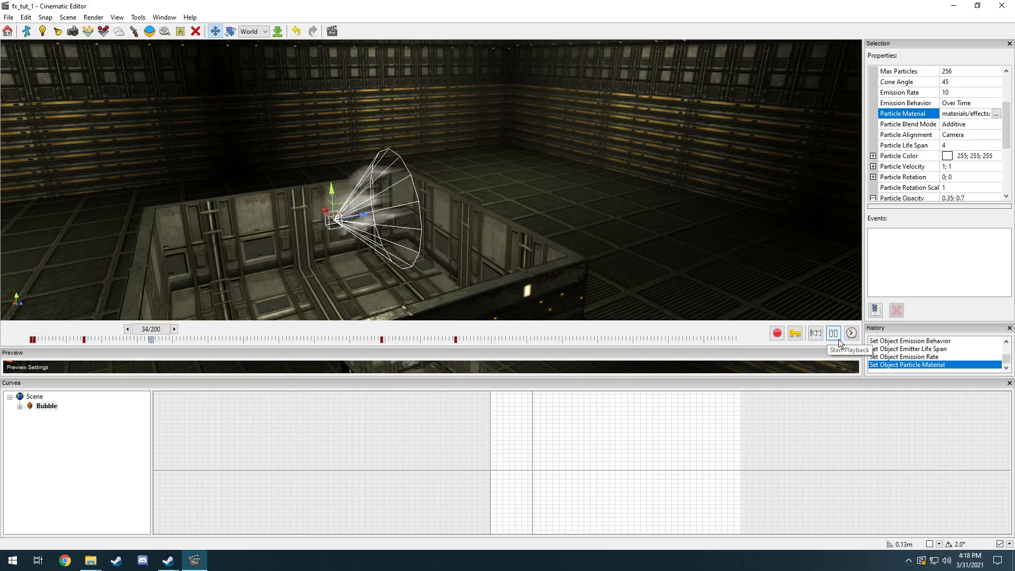
left_click(839, 340)
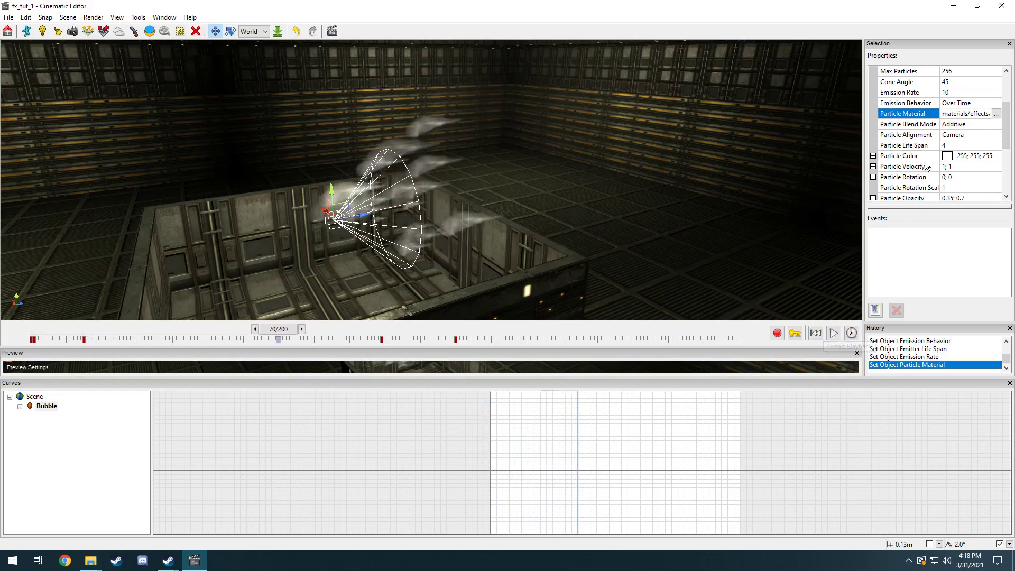
Step: Set the emitter's Particle Material to materials/effects/shockwave.material and play the effect
left_click(996, 114)
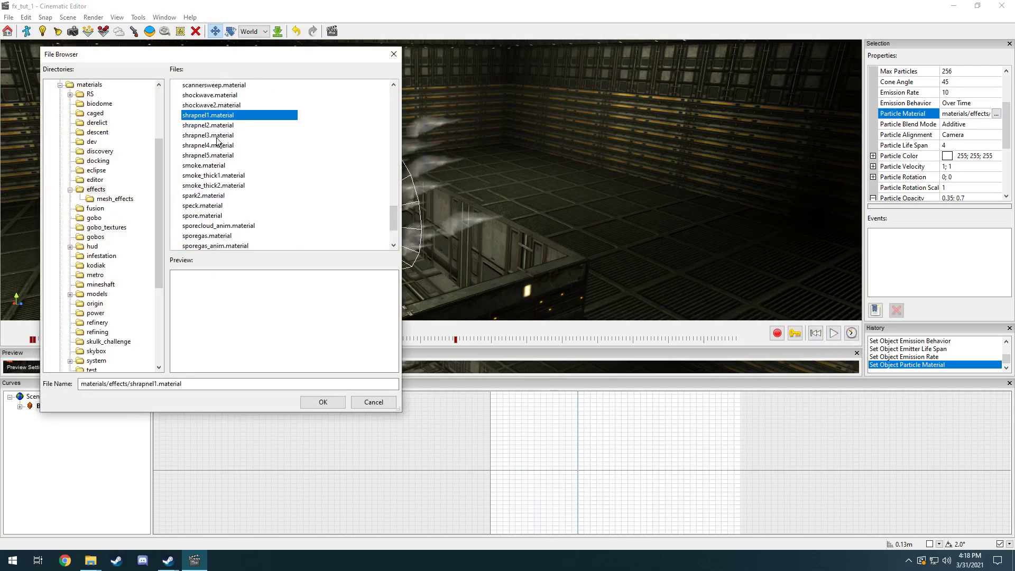
left_click(228, 96)
left_click(323, 402)
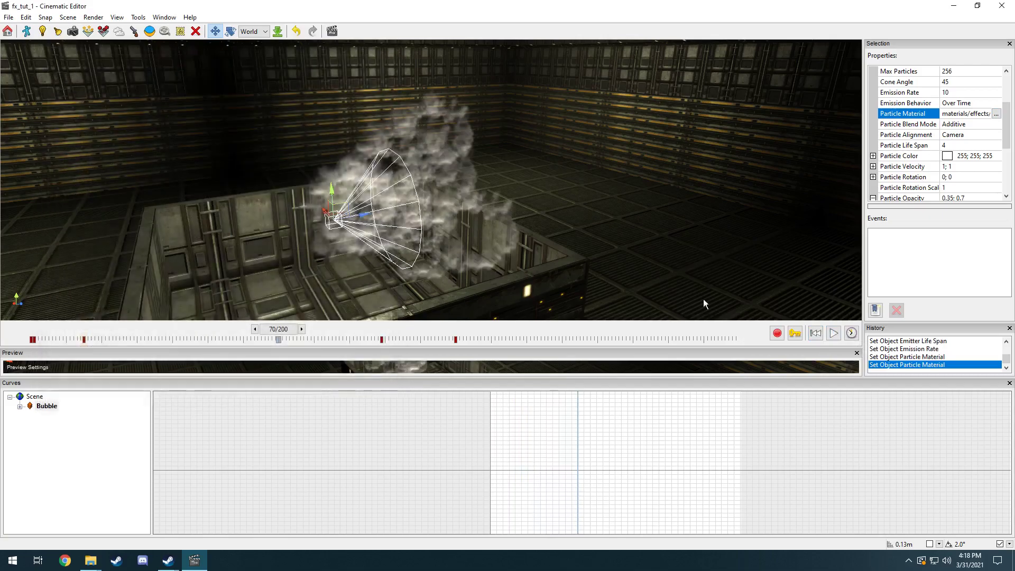
left_click(833, 333)
Step: Set the emitter's Particle Material to materials/effects/nanospark1.material, play the effect and pause it
left_click(997, 114)
scroll(253, 213, "down", 2)
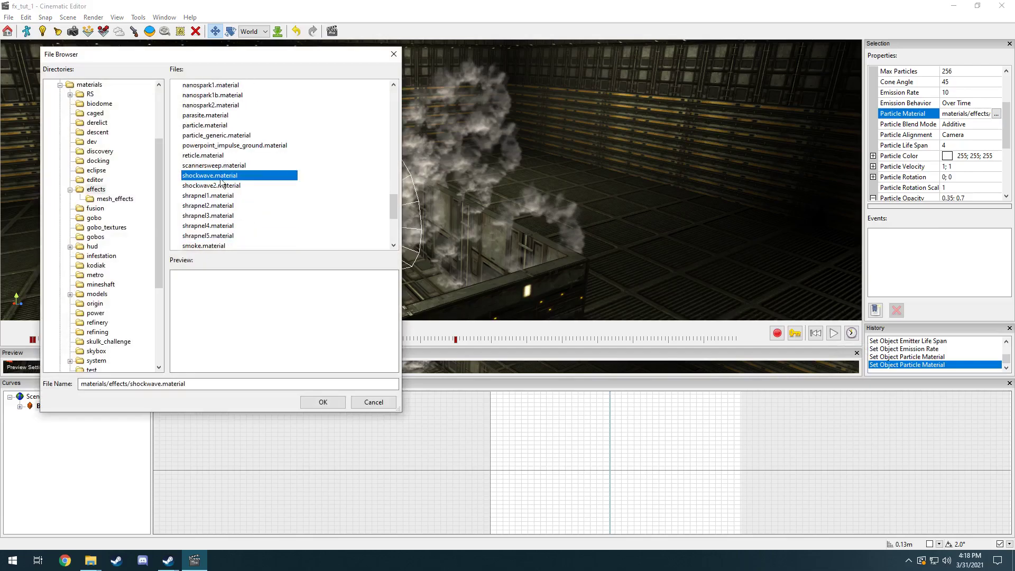
left_click(210, 86)
left_click(323, 402)
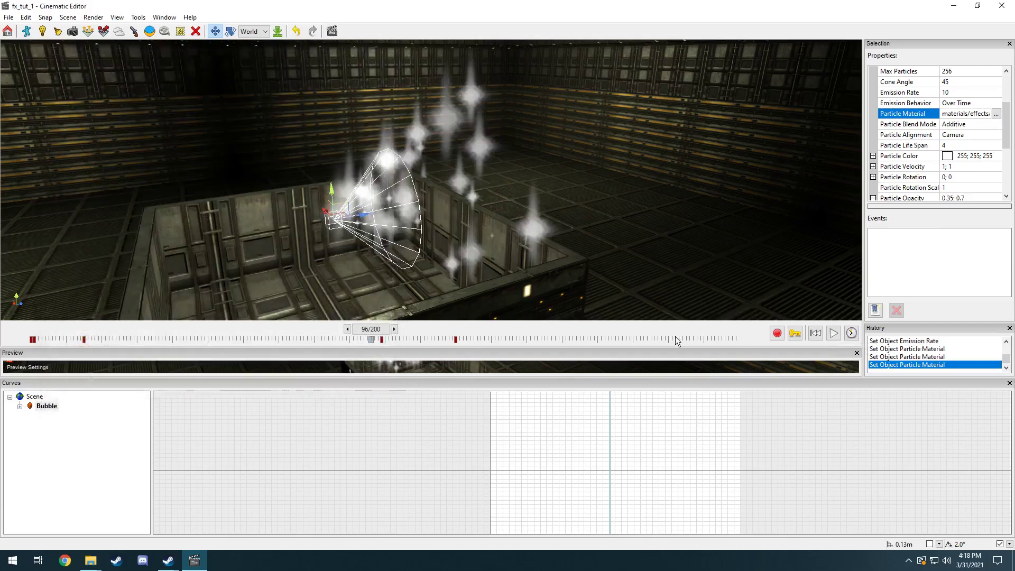
left_click(840, 338)
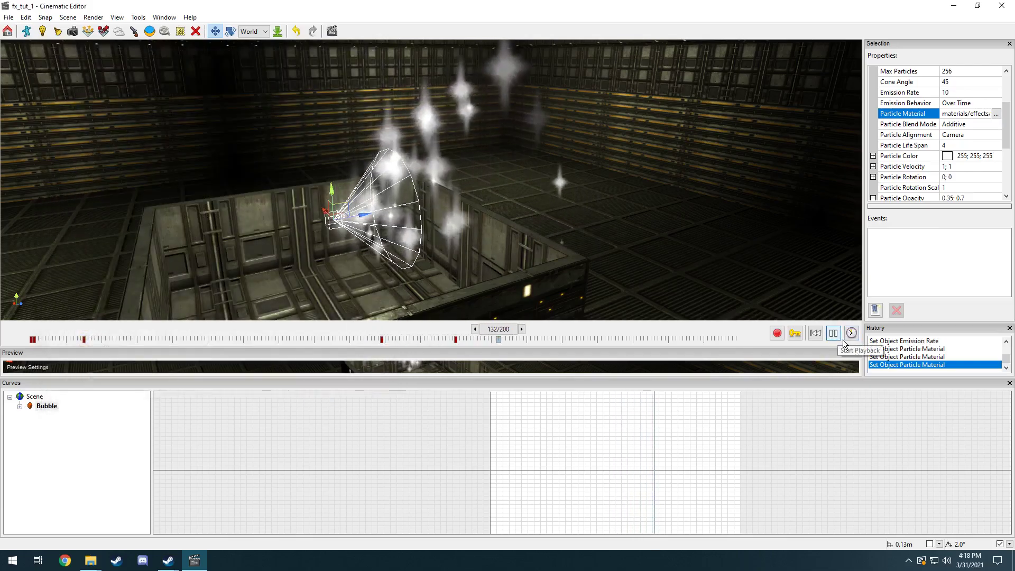
left_click(839, 338)
Step: Set the emitter's Particle Material to a spore cloud material from the materials/effects folder, then play and pause the effect
left_click(996, 114)
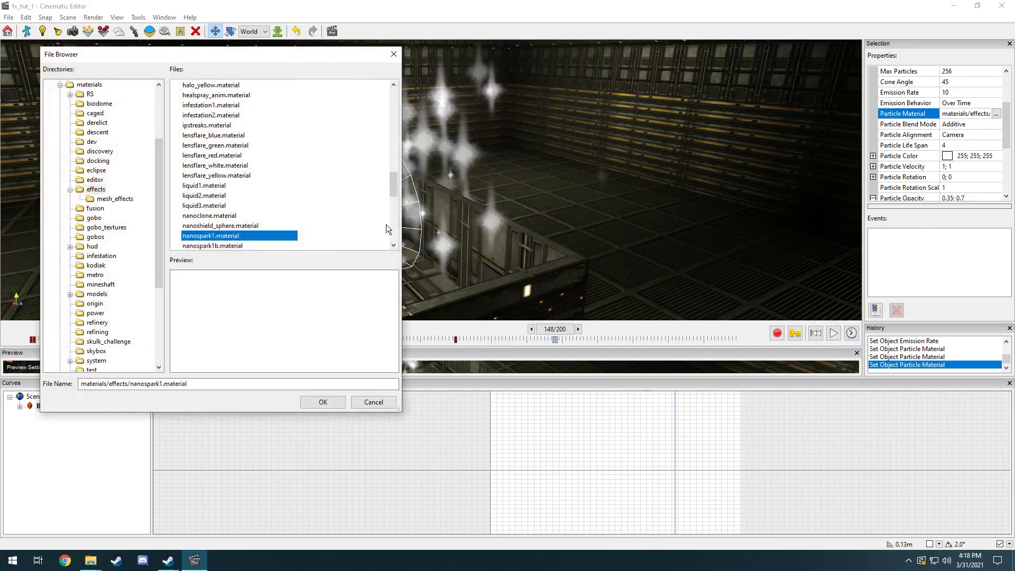
left_click_drag(394, 186, 395, 211)
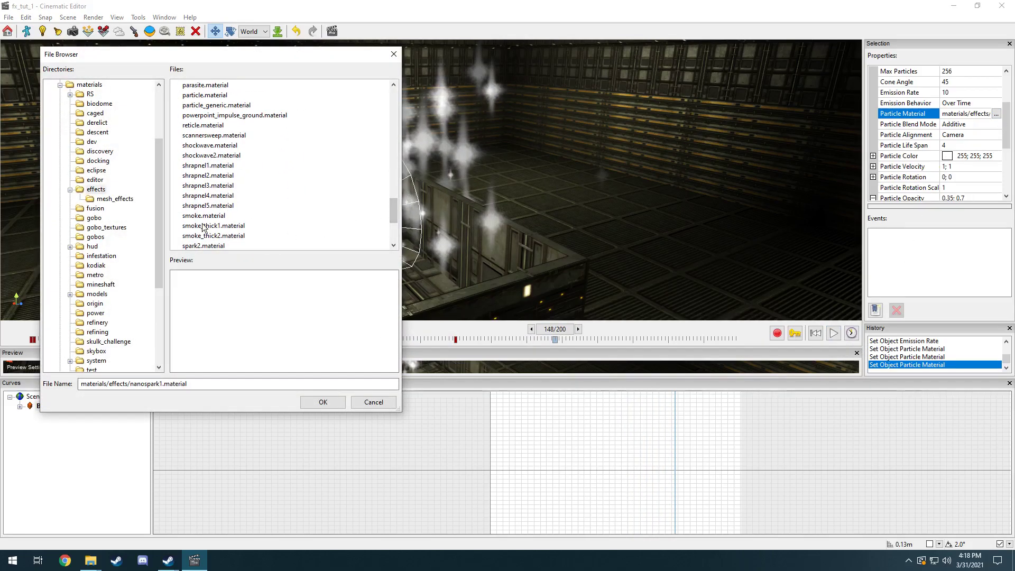
scroll(375, 241, "down", 3)
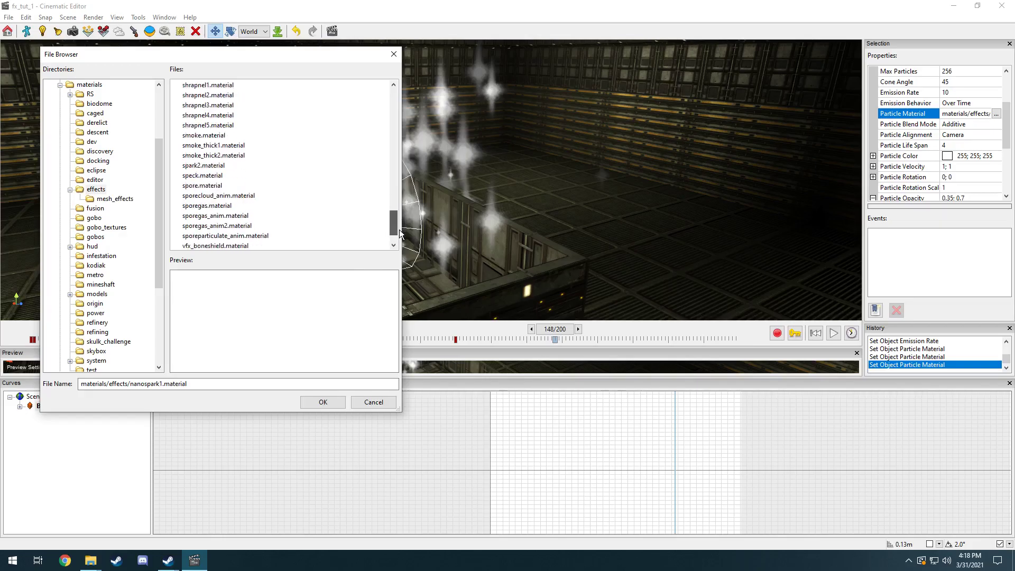
left_click(207, 185)
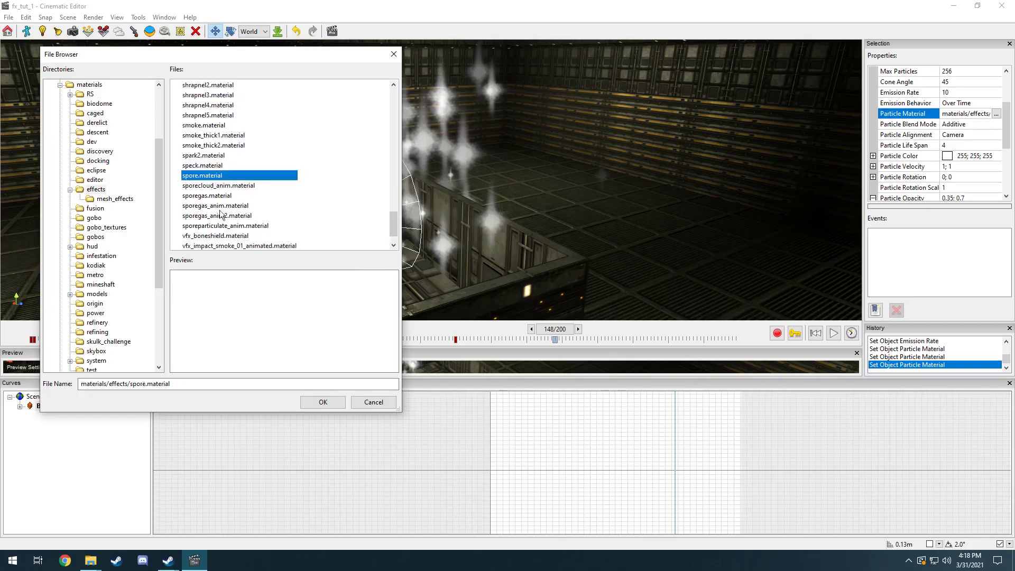
left_click(323, 404)
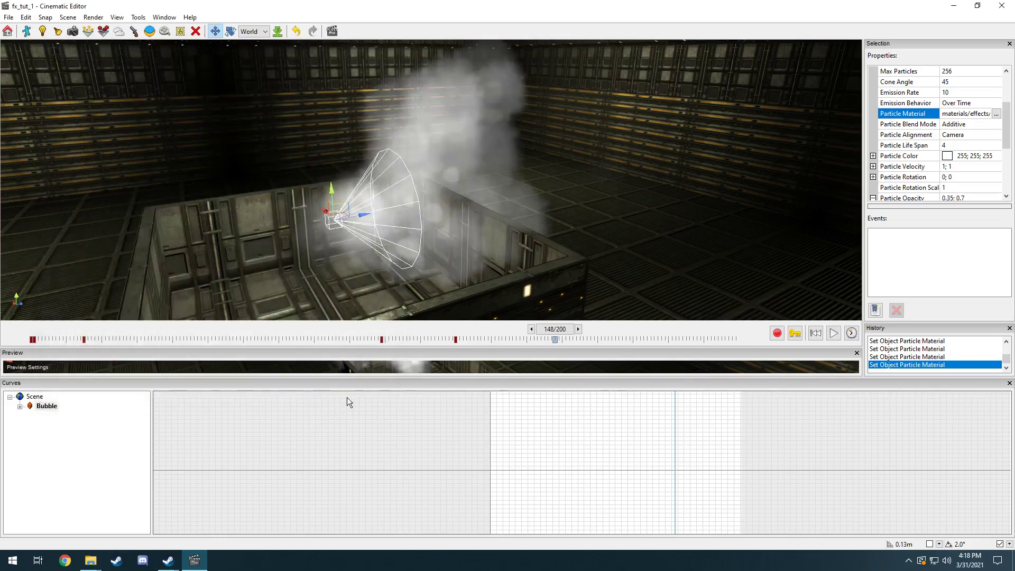
left_click(834, 333)
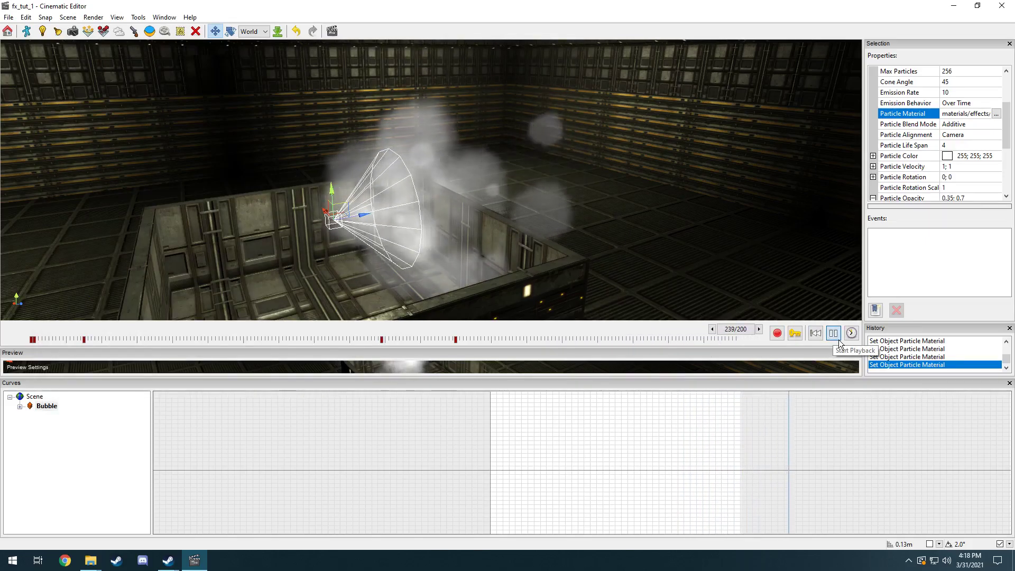
left_click(839, 341)
Step: Set the emitter's Particle Material to materials/effects/spore.material, then play and pause the effect
left_click(997, 113)
left_click(254, 227)
left_click(333, 402)
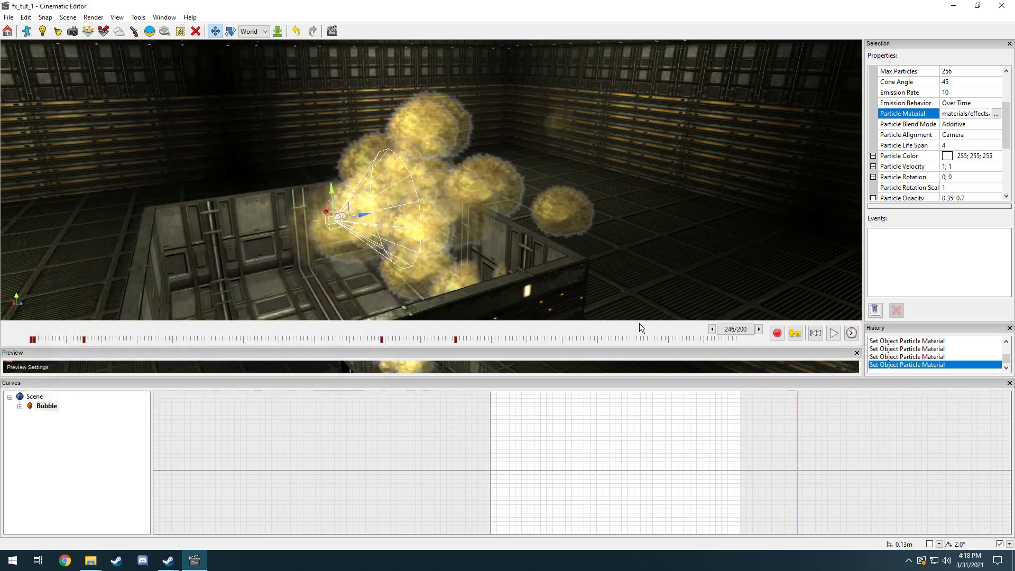
left_click(834, 337)
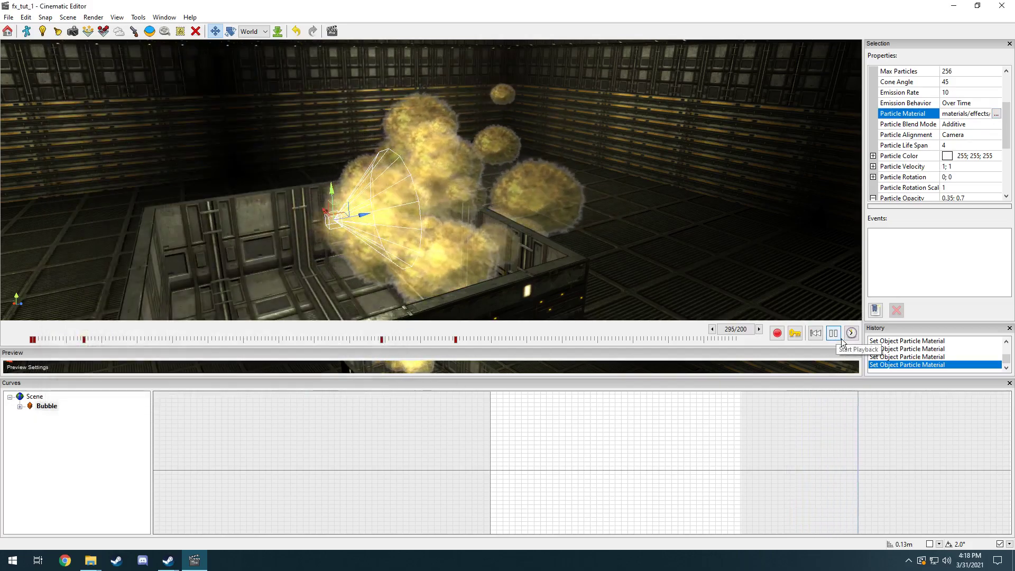
left_click(840, 338)
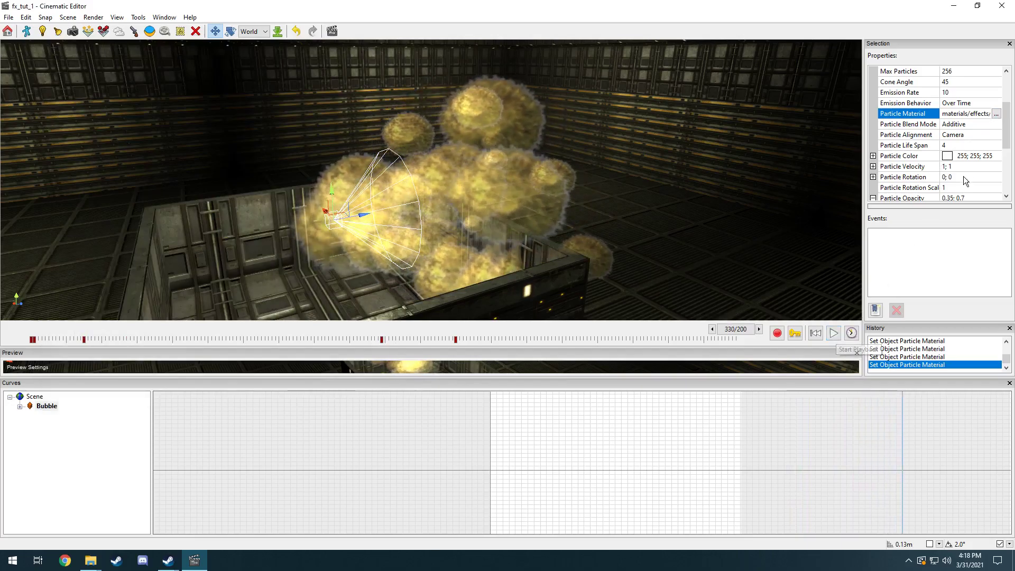
Step: Look through the available particle materials in the materials/effects and cinematics/vfx_materials folders
left_click(999, 116)
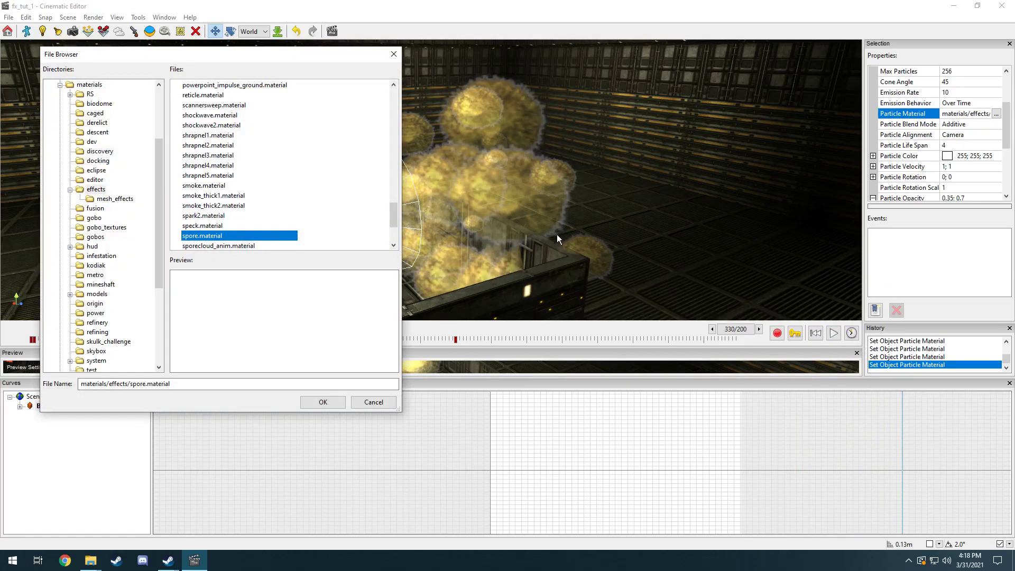
left_click(97, 189)
scroll(396, 221, "down", 3)
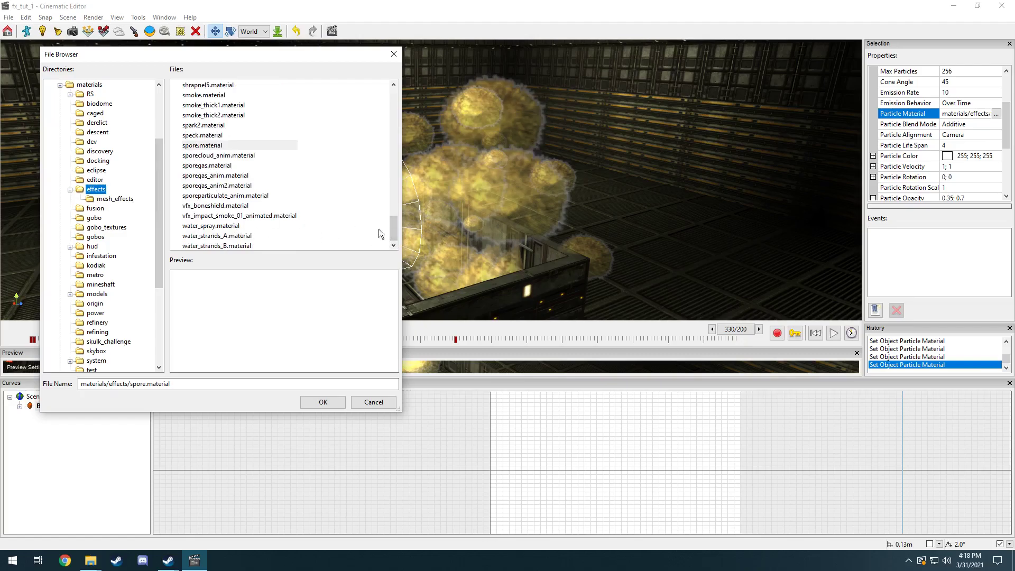
scroll(399, 233, "up", 15)
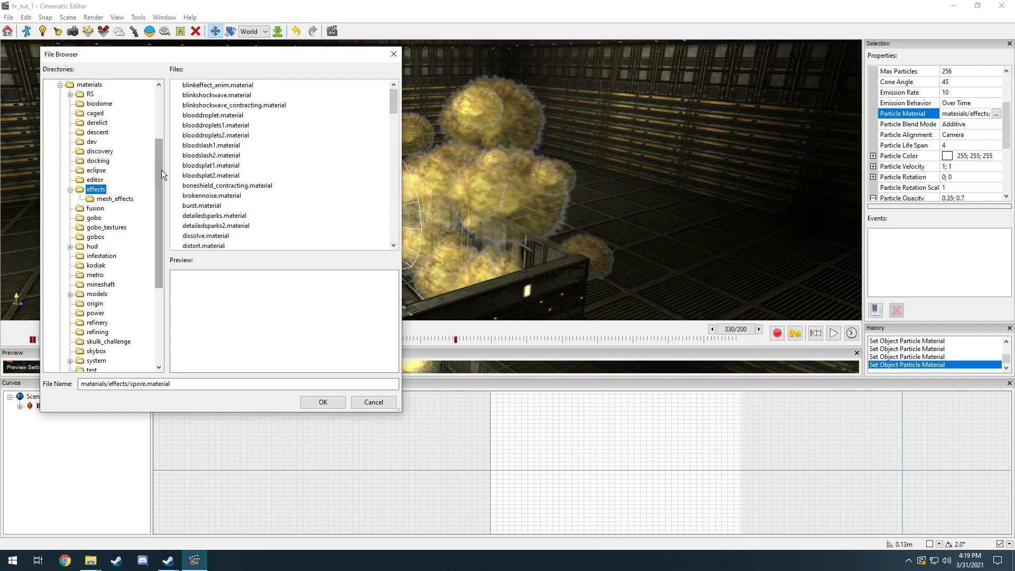
scroll(161, 171, "up", 4)
left_click(59, 179)
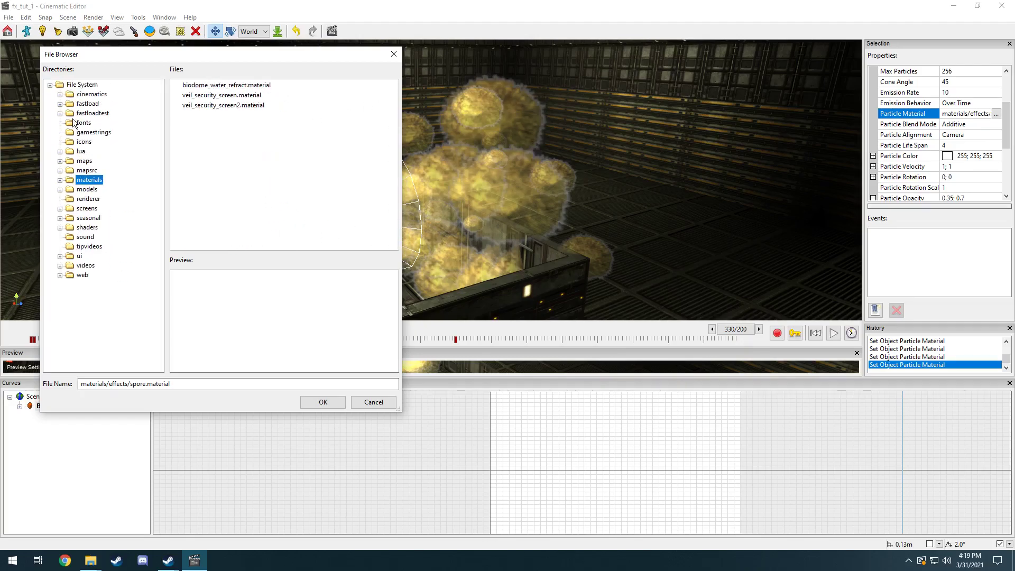
left_click(61, 94)
left_click(90, 94)
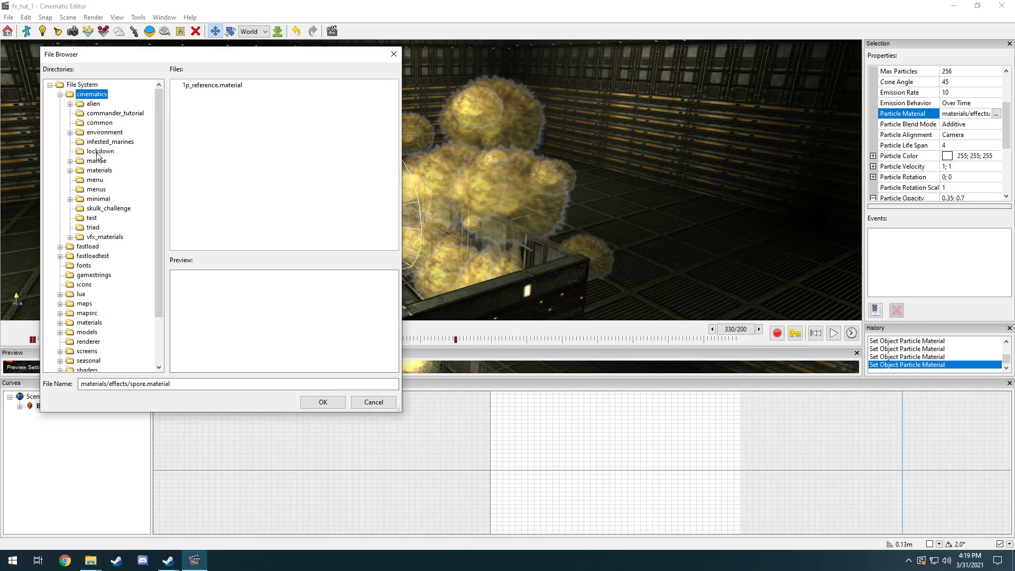
left_click(104, 237)
left_click(71, 238)
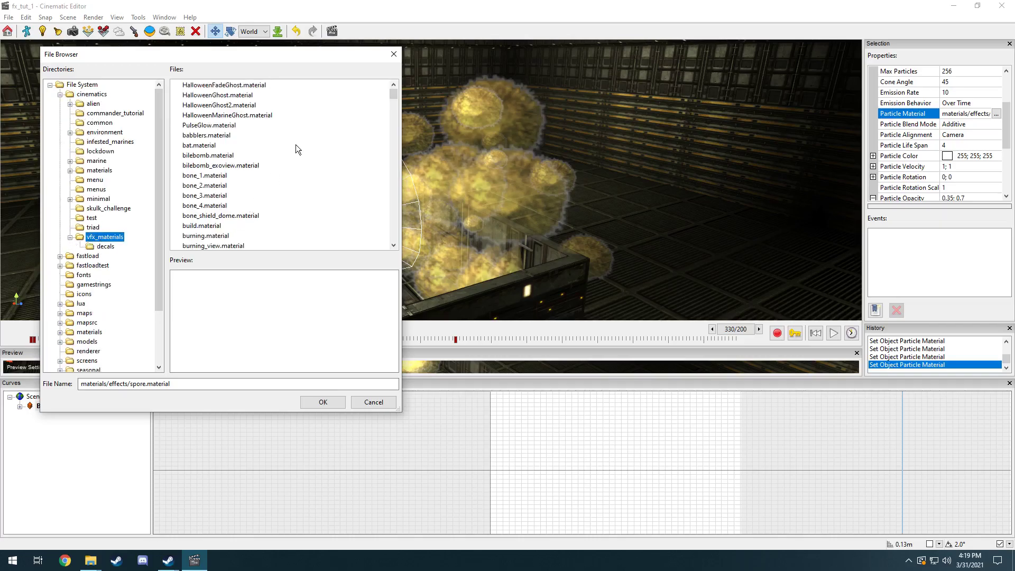
left_click_drag(394, 104, 405, 129)
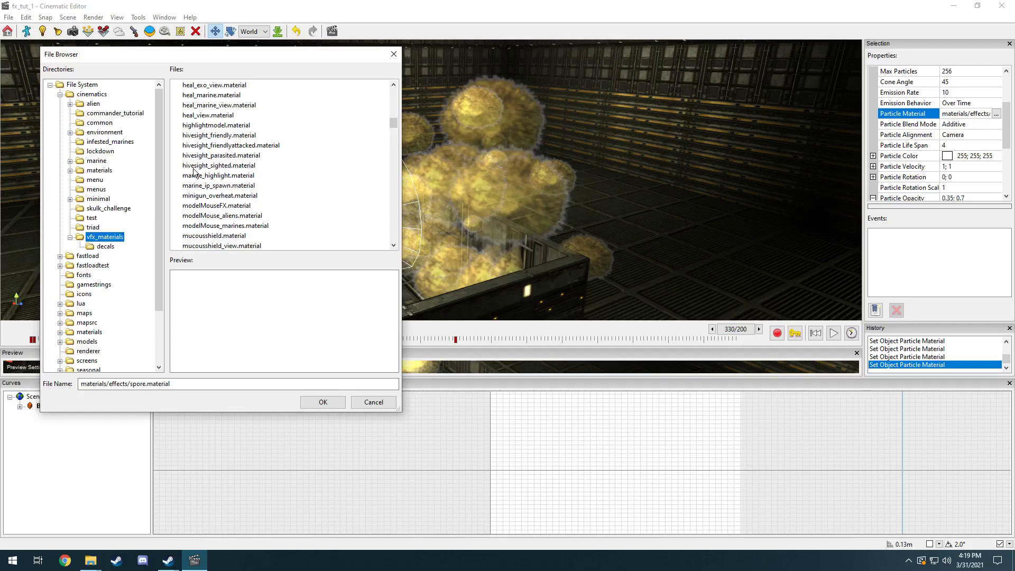
Step: Check the subfolders of cinematics/alien for usable particle materials
left_click(94, 104)
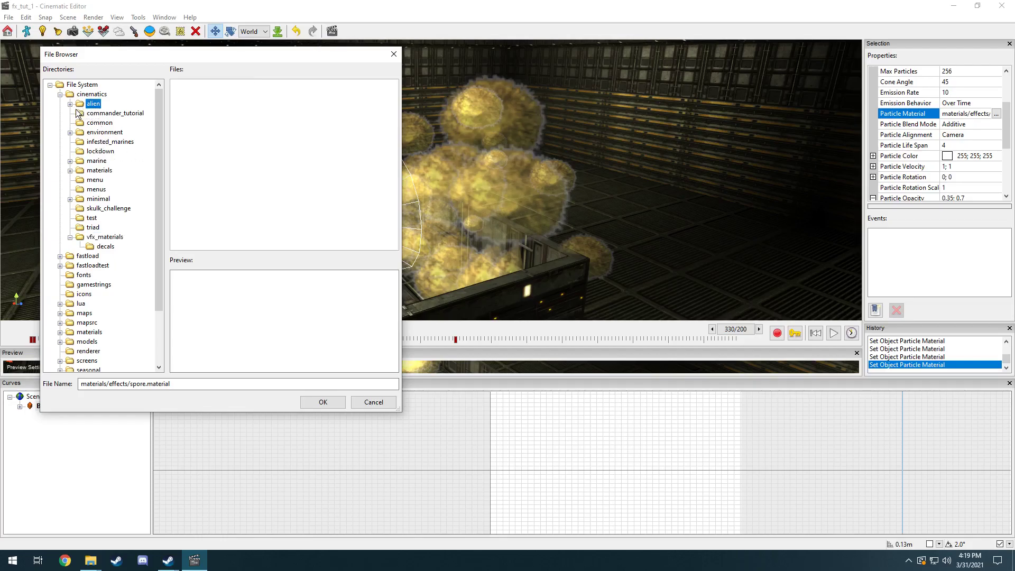
left_click(70, 104)
left_click(108, 201)
left_click(107, 192)
left_click(107, 210)
left_click(109, 202)
left_click(108, 151)
left_click(110, 124)
left_click(110, 115)
left_click(100, 218)
left_click(105, 258)
left_click(112, 239)
left_click(109, 286)
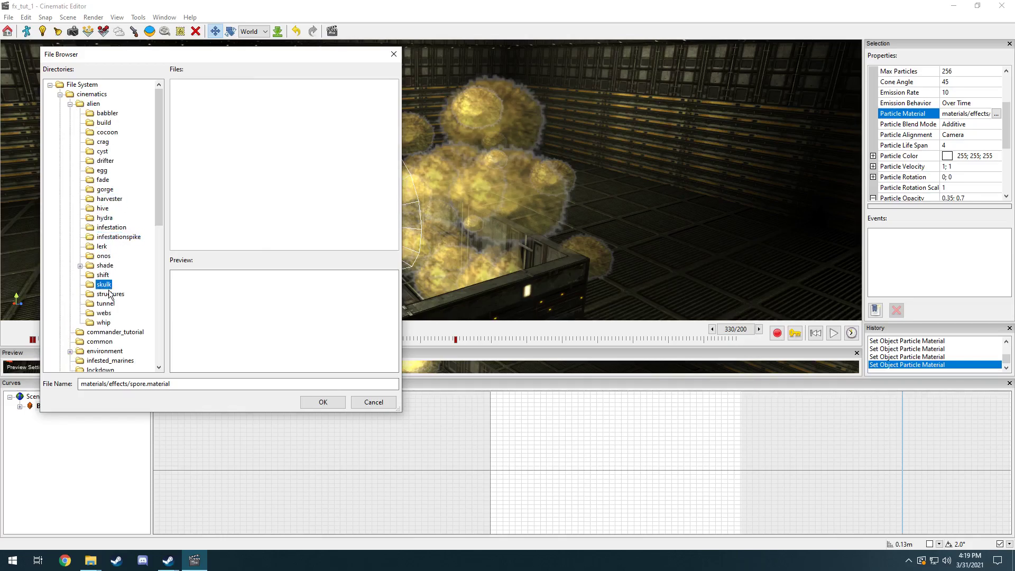
left_click(71, 104)
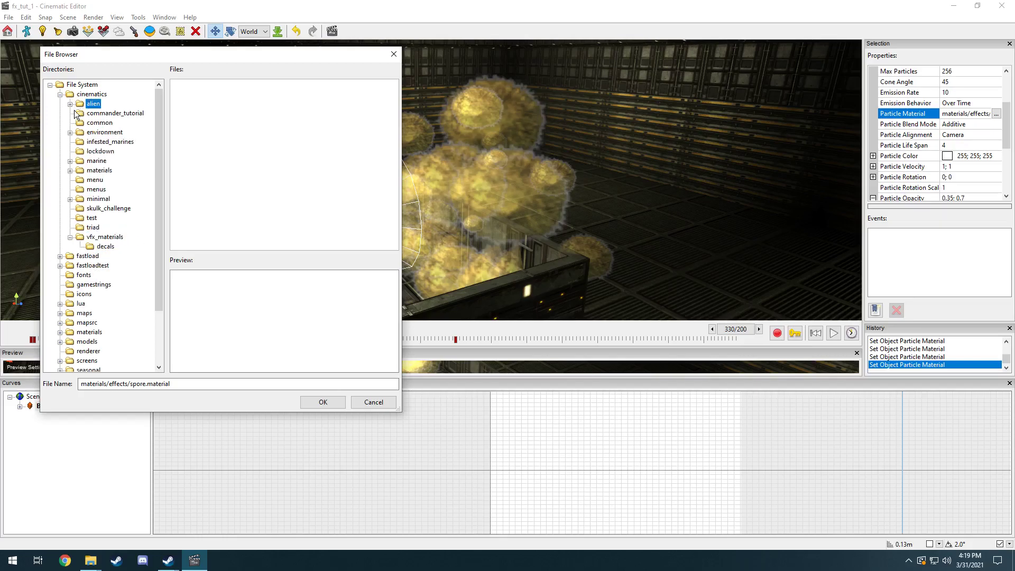
Step: Look through the cinematics/marine weapon folders for particle materials, selecting muzzle_flash.material in the rifle folder
left_click(101, 193)
left_click(70, 161)
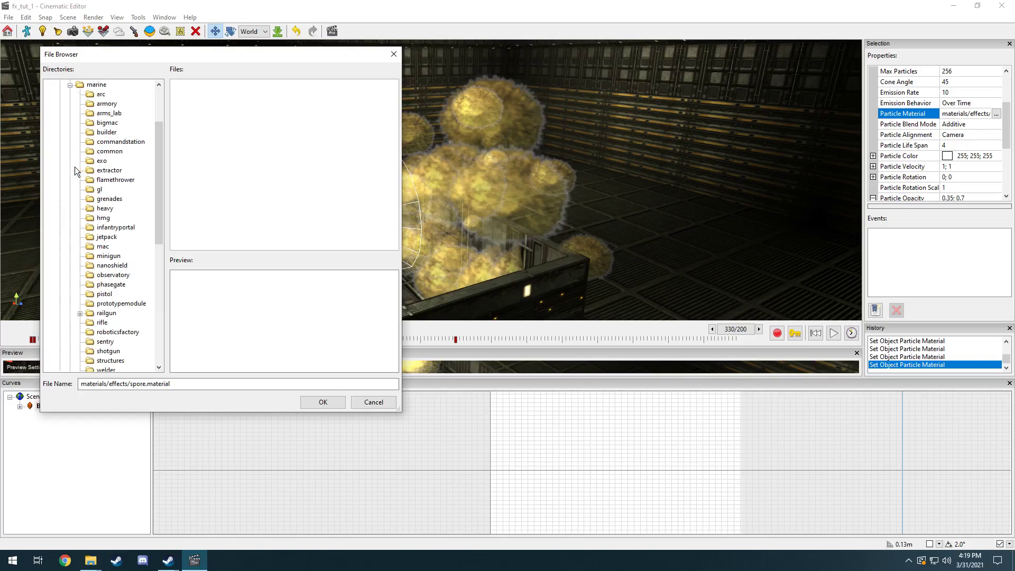
left_click_drag(163, 148, 162, 169)
left_click(116, 222)
left_click(108, 247)
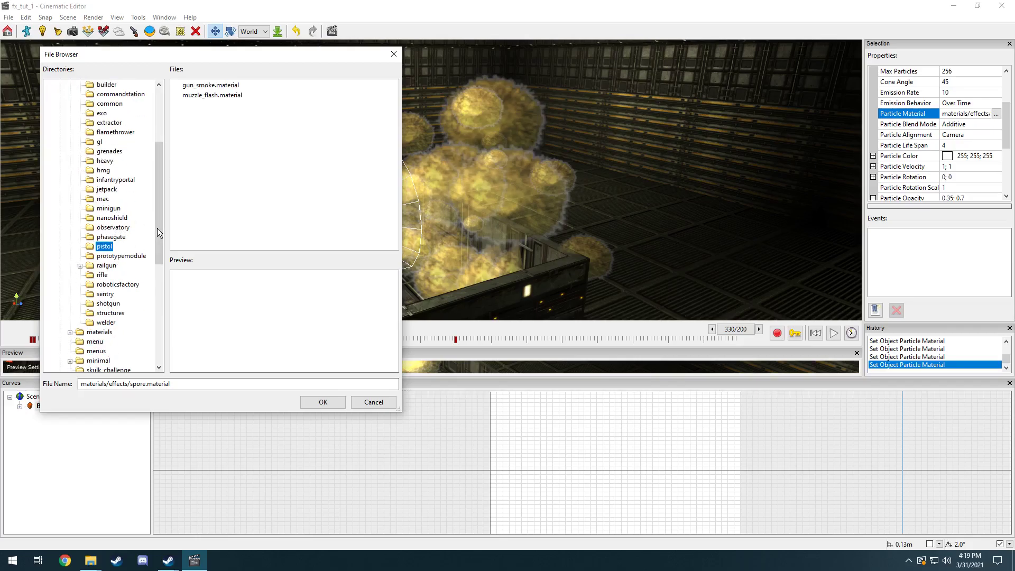
scroll(145, 246, "down", 1)
left_click(110, 266)
left_click(106, 257)
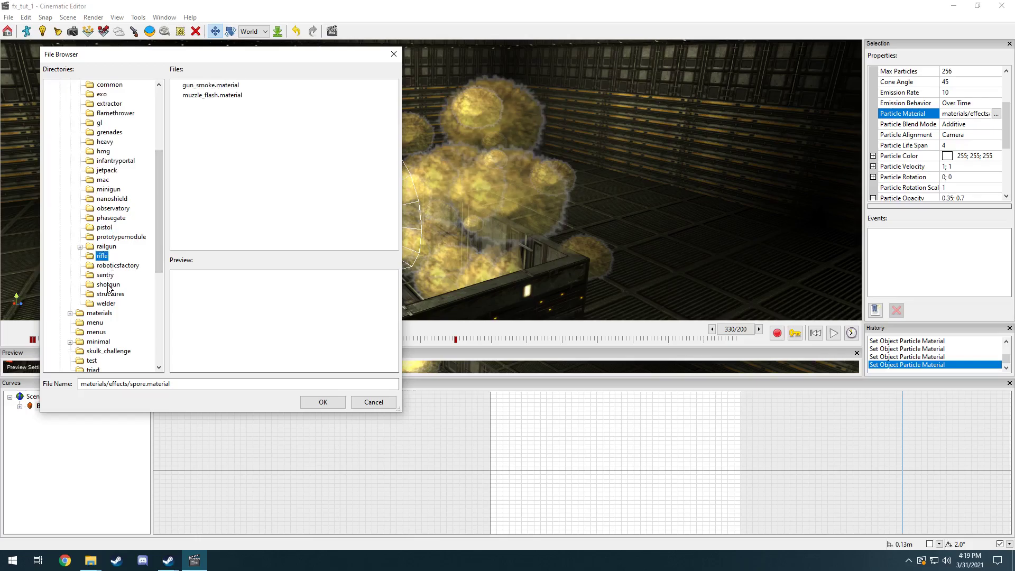
left_click(107, 278)
left_click(104, 258)
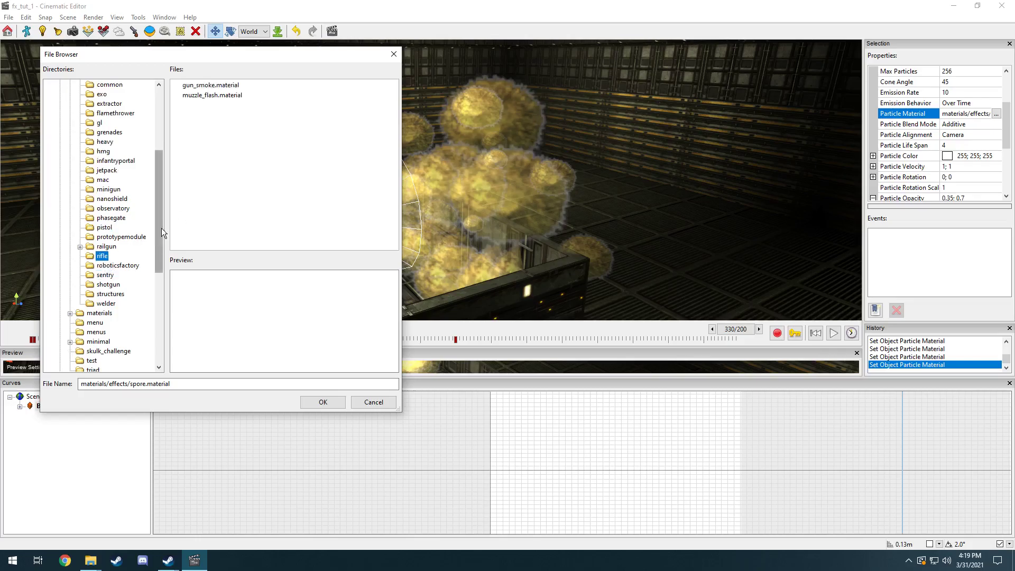
left_click(229, 97)
Step: Set the emitter's Particle Material to cinematics/vfx_materials/vfx_bubble.material
left_click_drag(159, 161, 161, 103)
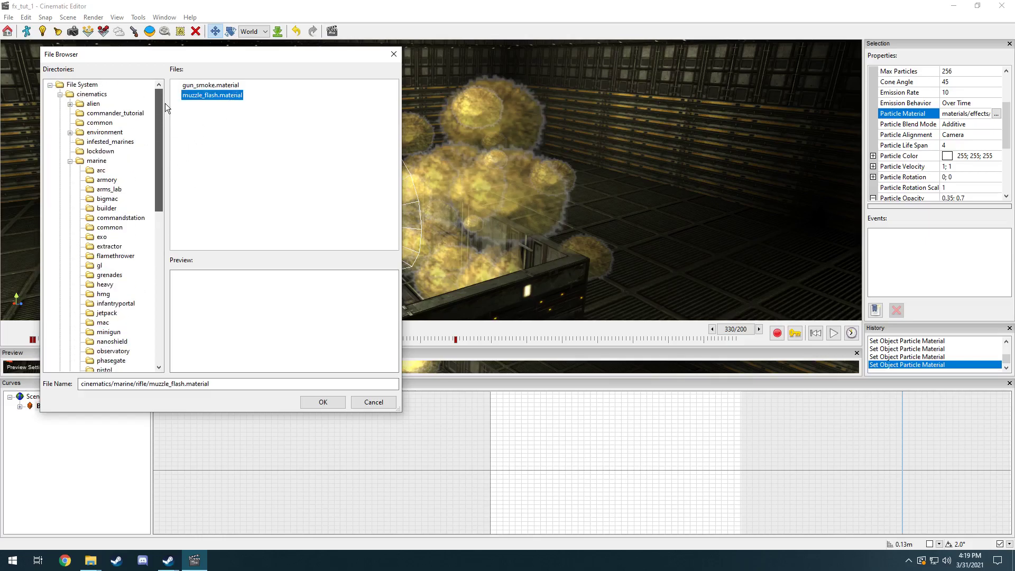
left_click(70, 160)
left_click(60, 94)
left_click(60, 94)
left_click(106, 237)
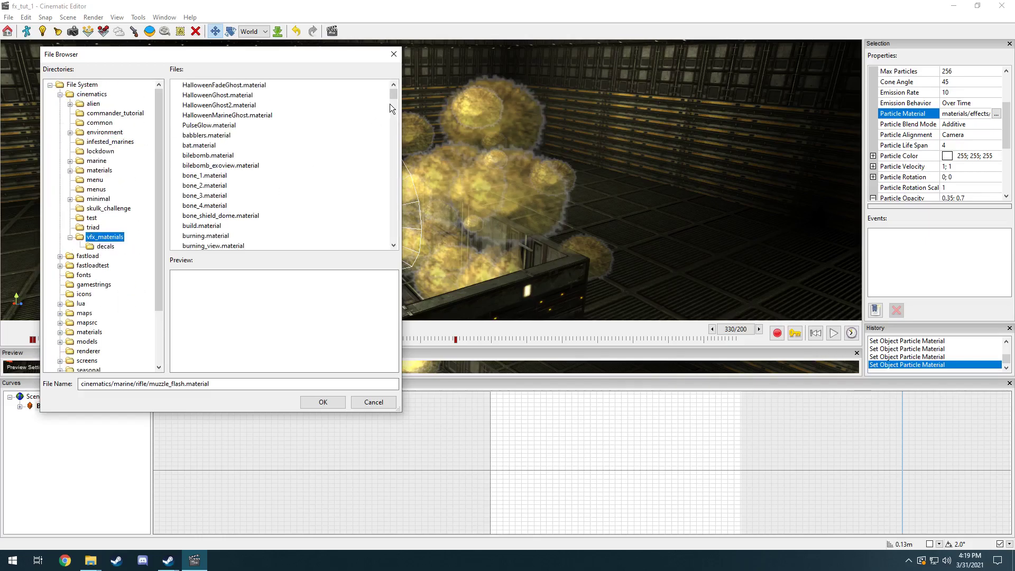
mouse_move(402, 97)
left_mouse_down()
mouse_move(404, 141)
mouse_move(415, 103)
mouse_move(400, 204)
mouse_move(401, 157)
left_mouse_up()
left_click(241, 166)
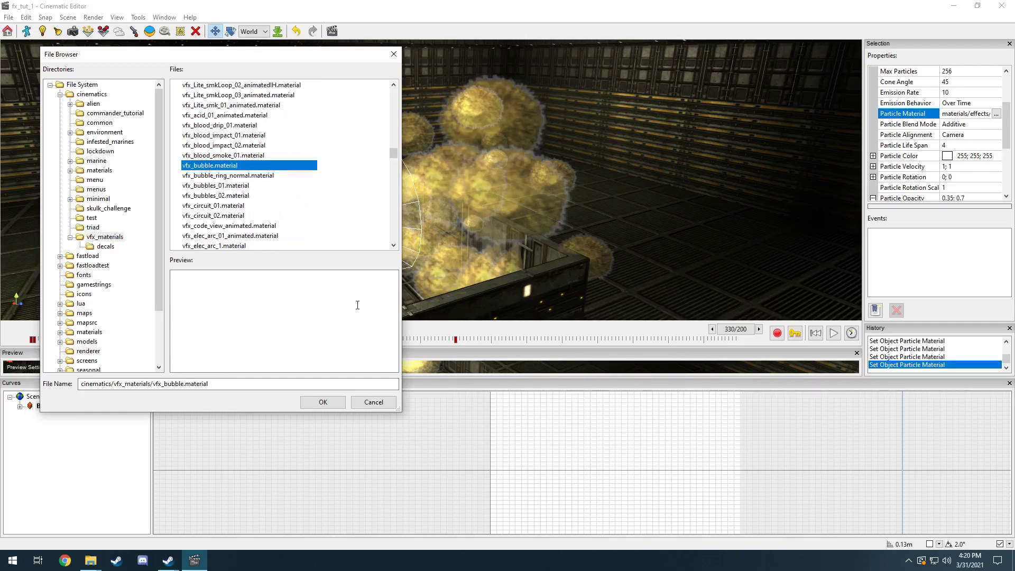
left_click(331, 406)
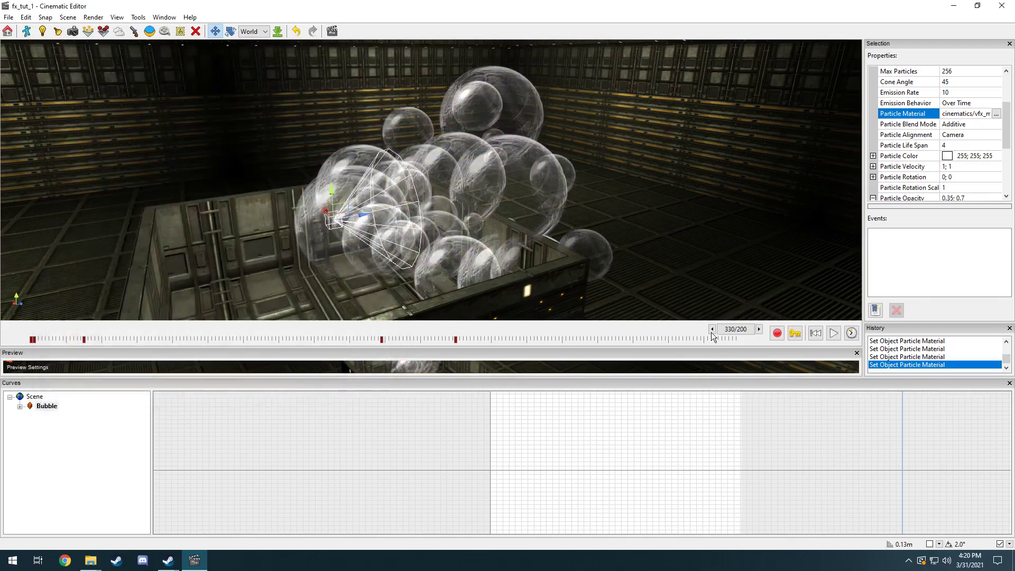
Step: Play the bubble effect from the start of the timeline and pause it
left_click(836, 341)
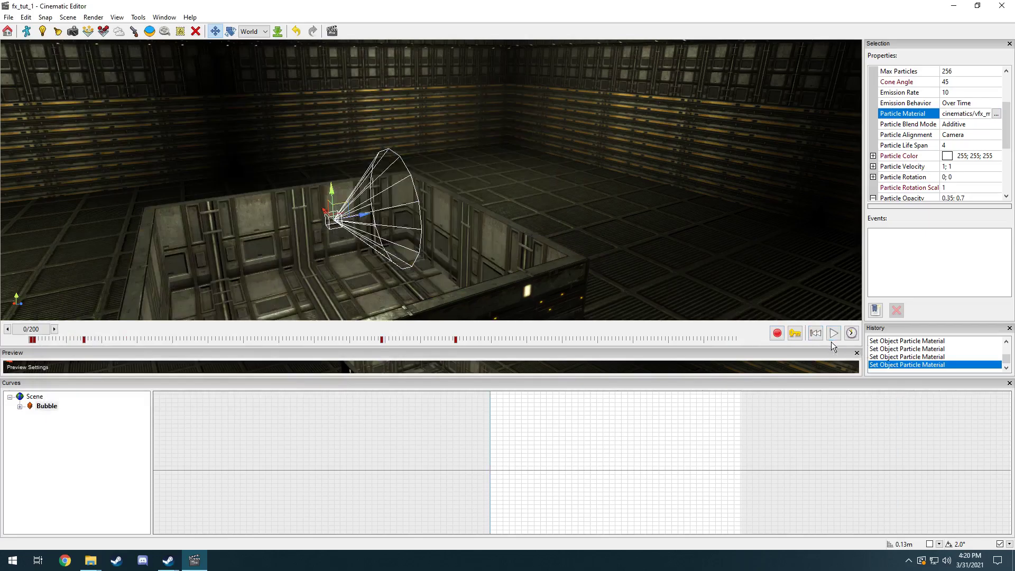
left_click(835, 337)
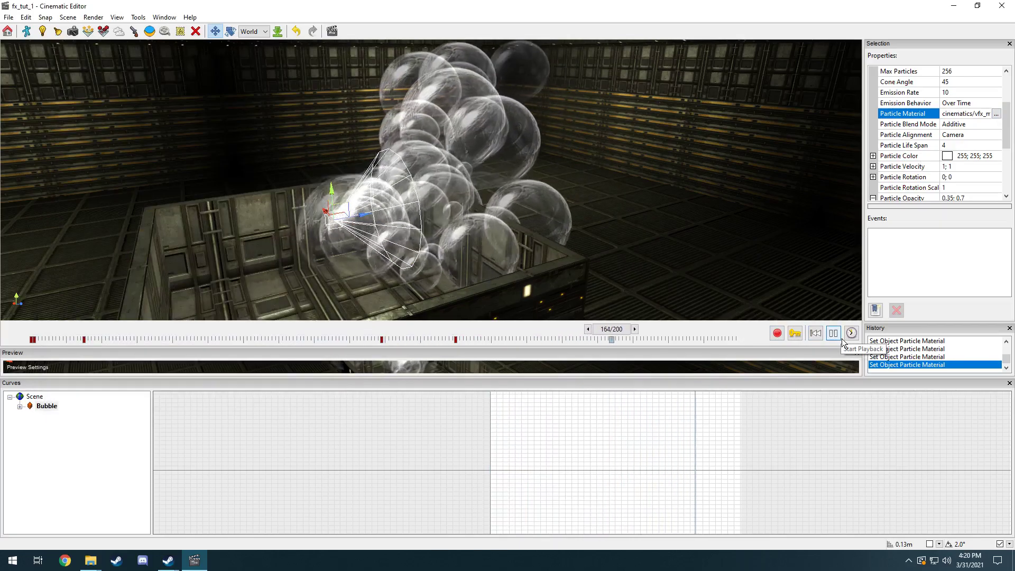
left_click(840, 336)
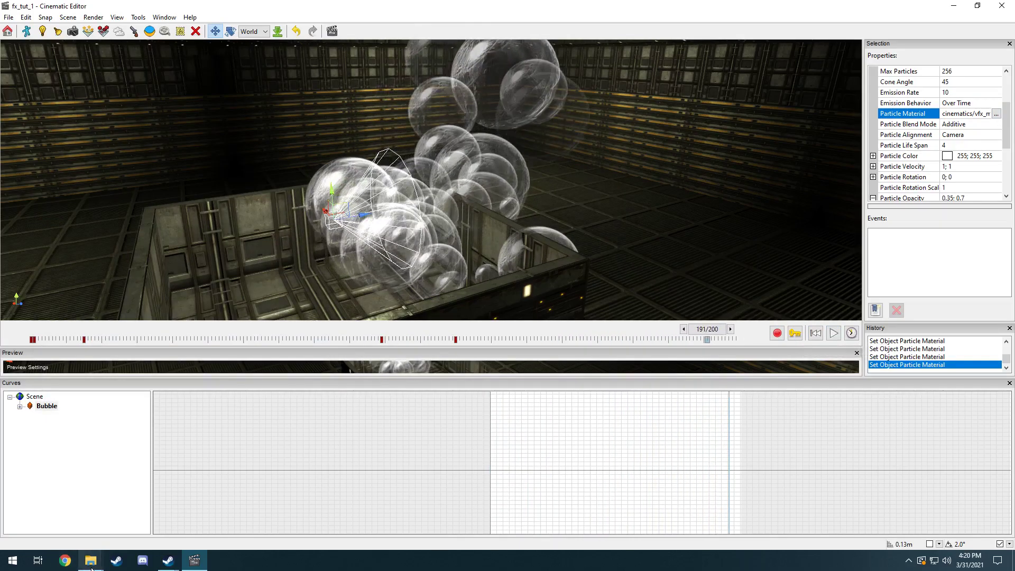
Step: Switch to the vfx_materials folder in File Explorer and browse its textures, materials and surface shaders
mouse_move(91, 569)
left_click(56, 515)
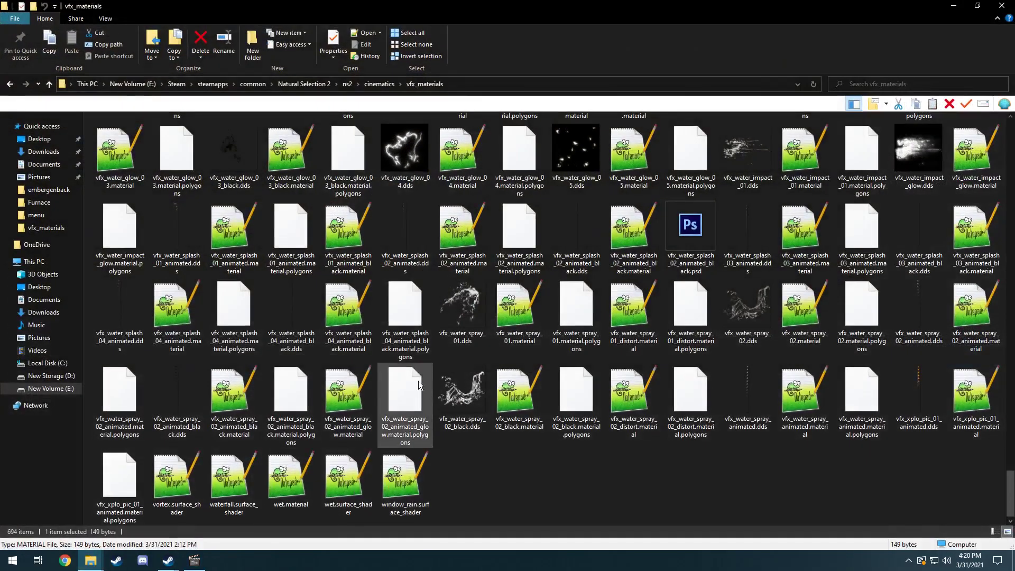
scroll(505, 333, "up", 20)
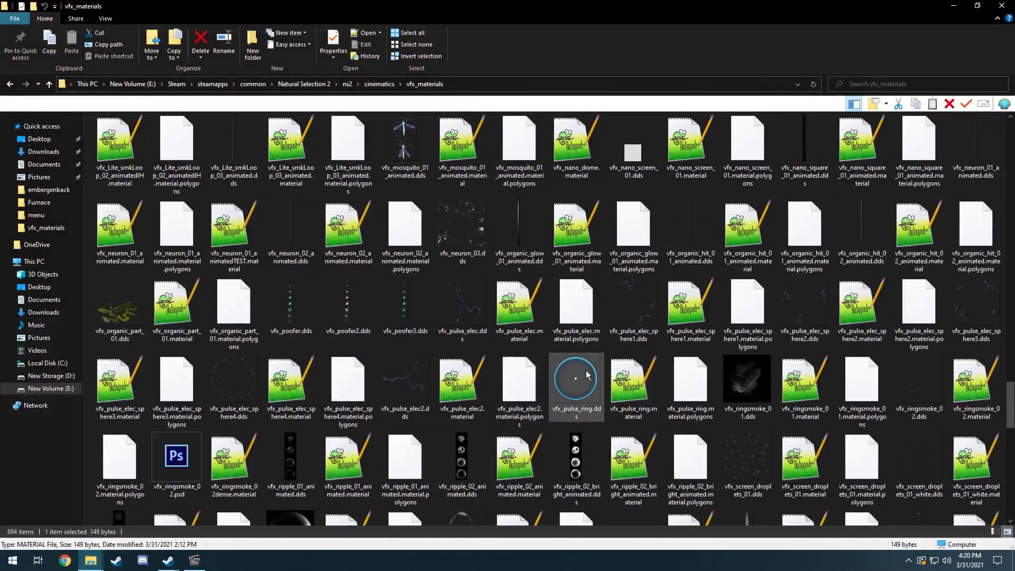
scroll(505, 333, "up", 5)
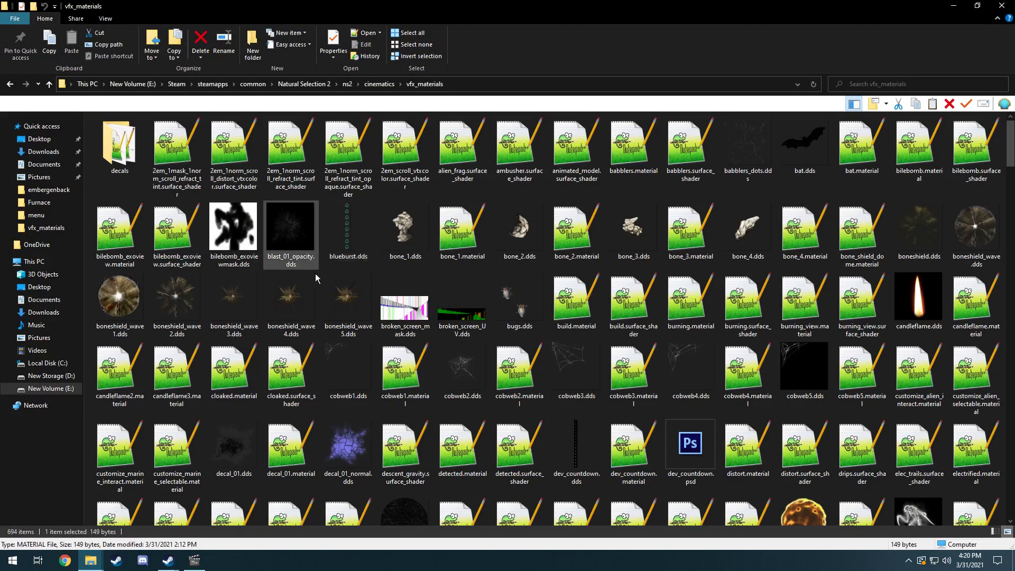
scroll(418, 381, "down", 3)
scroll(432, 403, "up", 3)
scroll(429, 411, "down", 3)
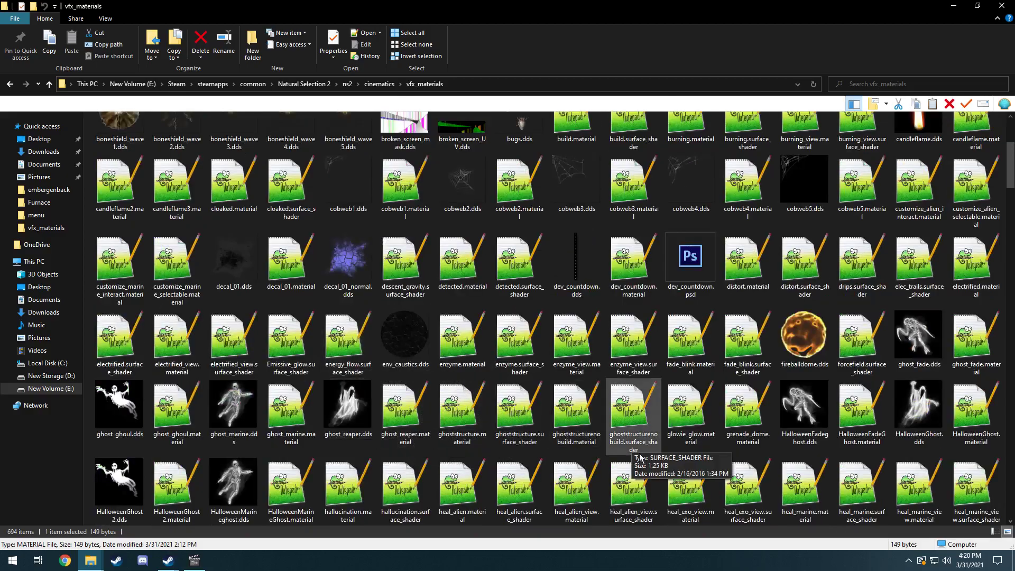
scroll(641, 444, "down", 10)
scroll(641, 450, "down", 3)
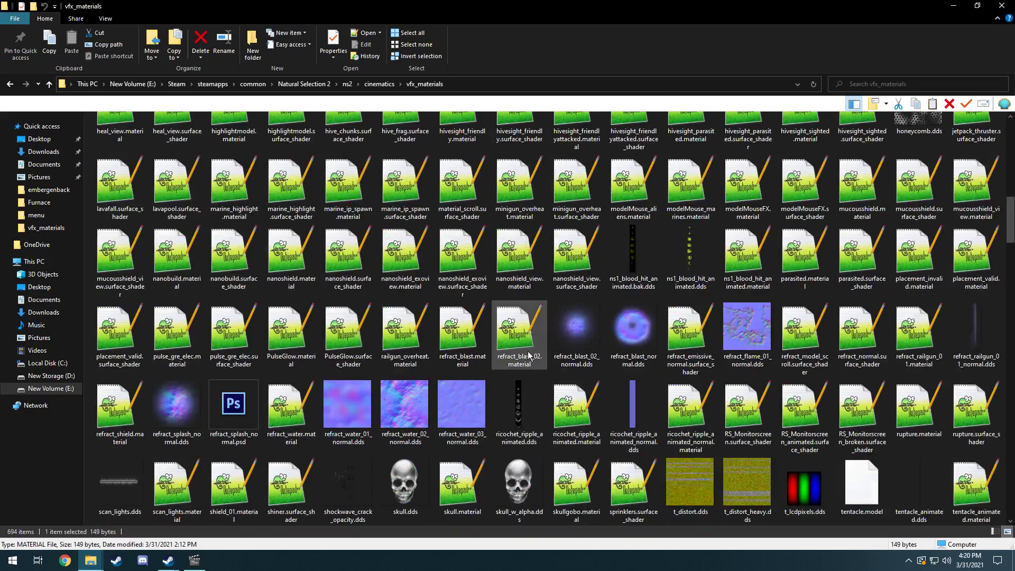
Step: Open refract_blast_02.material in Notepad++ and close the unrelated personal notes file without saving it
left_click(588, 368)
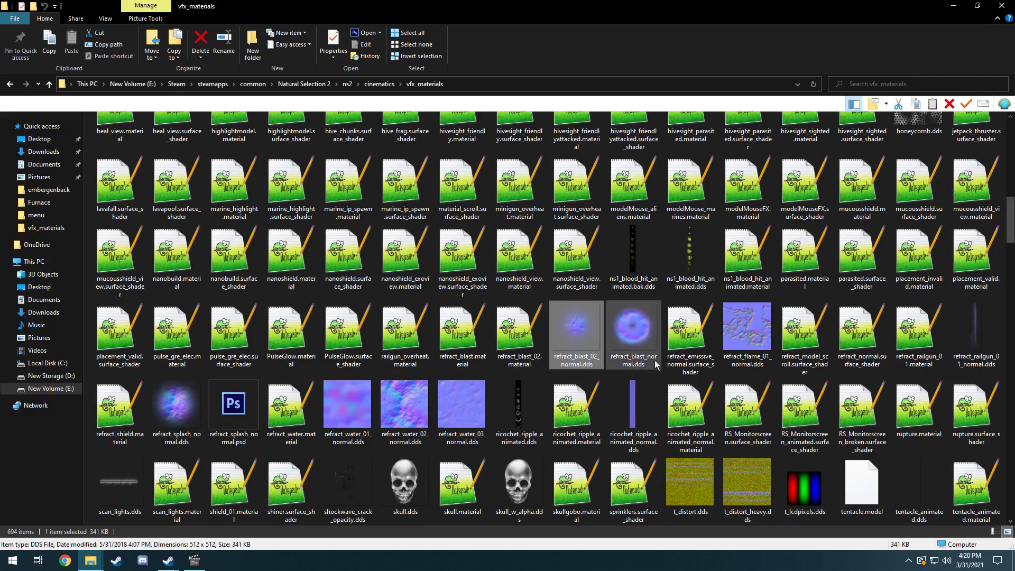
left_click(638, 348)
left_click(529, 346)
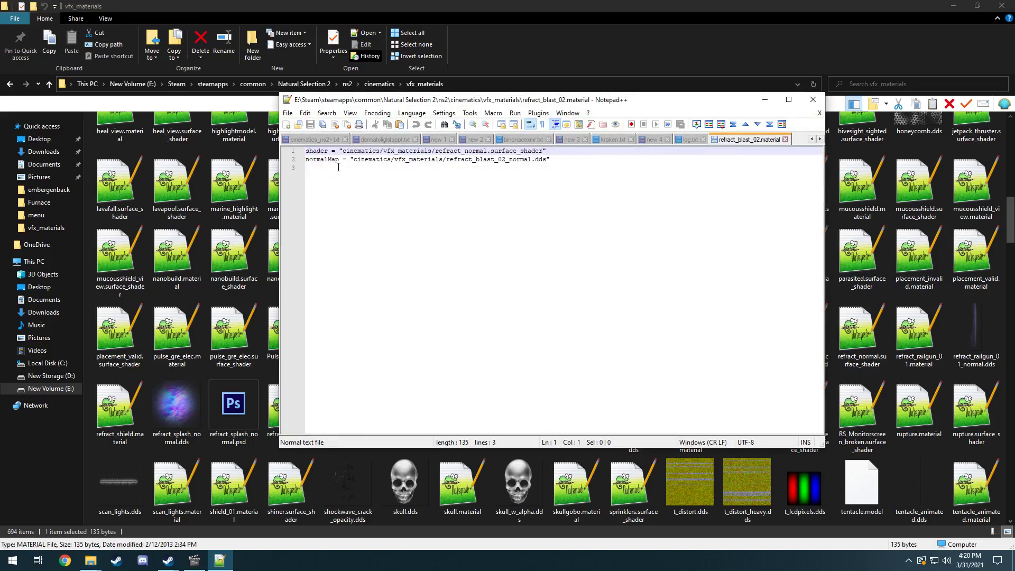
left_click(415, 139)
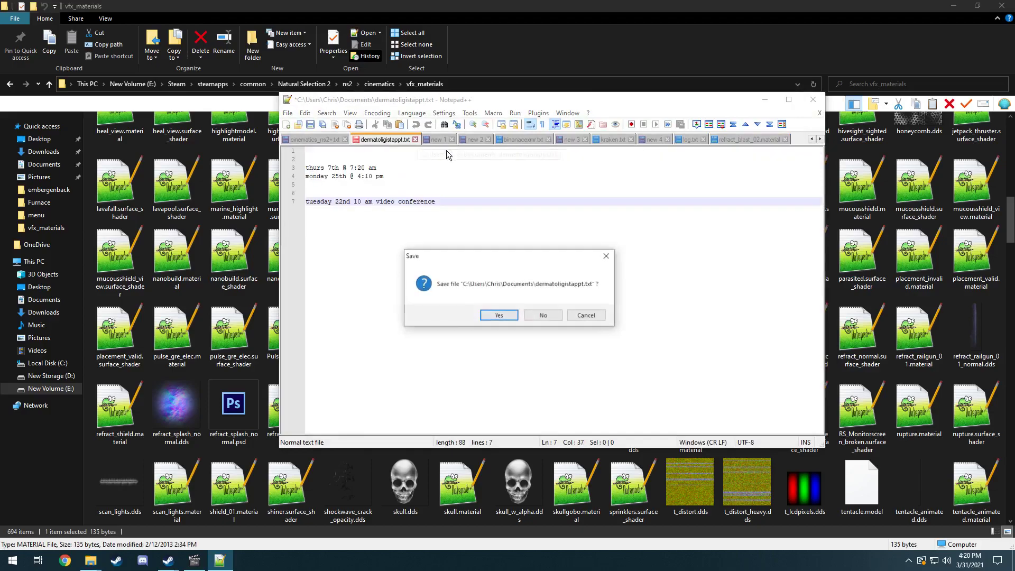
left_click(543, 316)
left_click(364, 184)
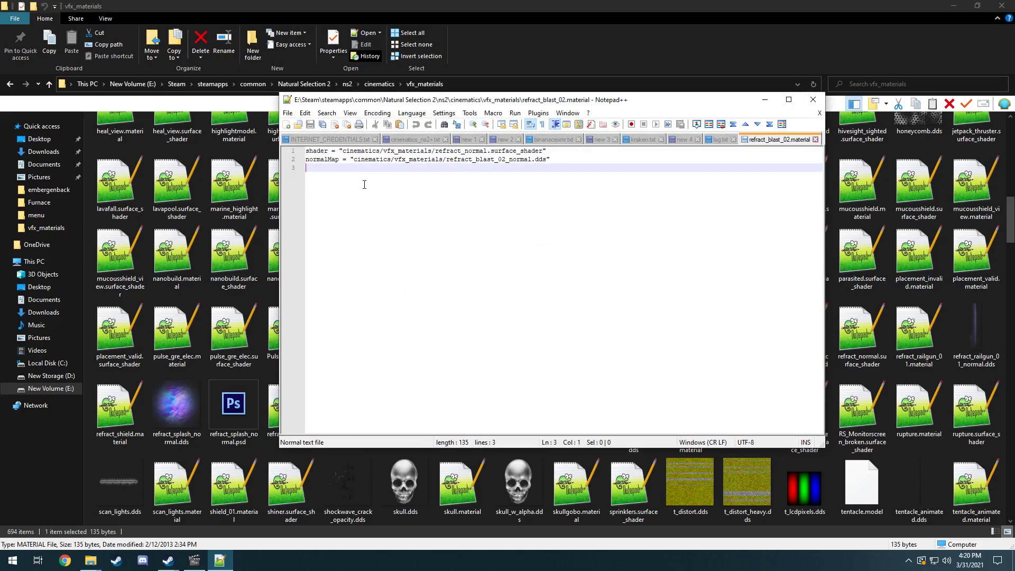
Step: Examine the shader and normalMap paths in refract_blast_02.material and close Notepad++
left_click(380, 160)
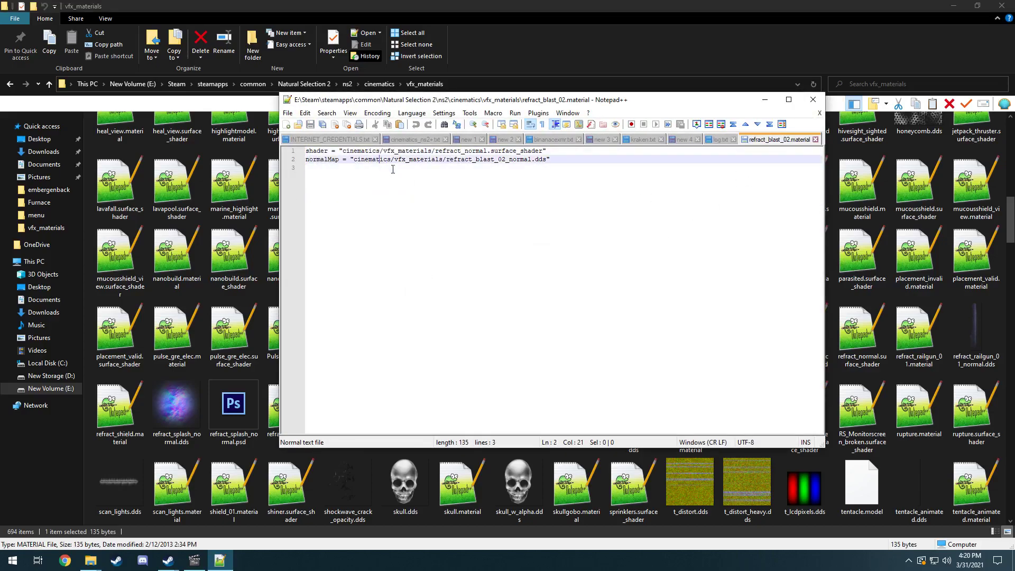
left_click_drag(343, 151, 550, 156)
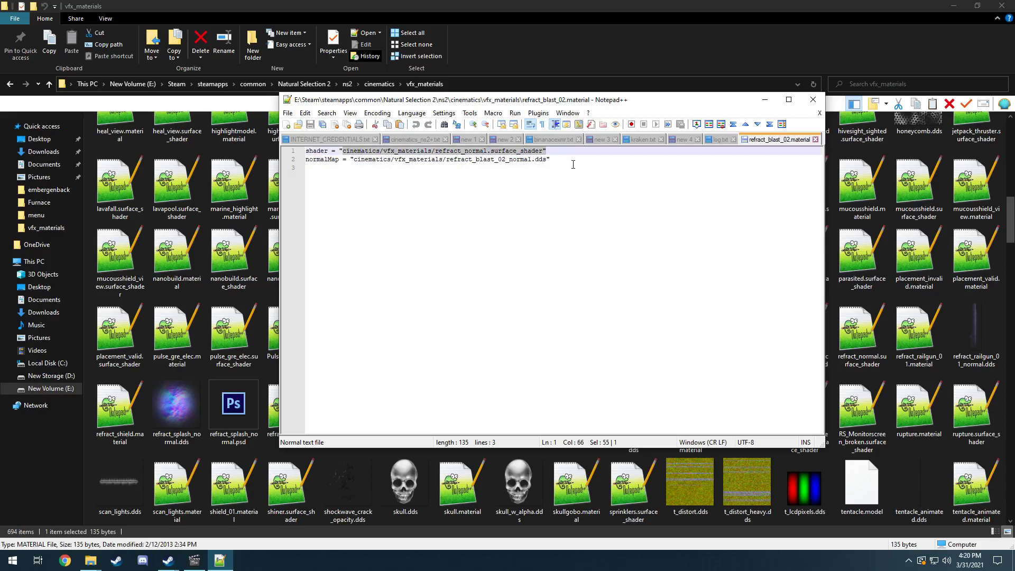
left_click(573, 164)
left_click_drag(343, 159, 571, 166)
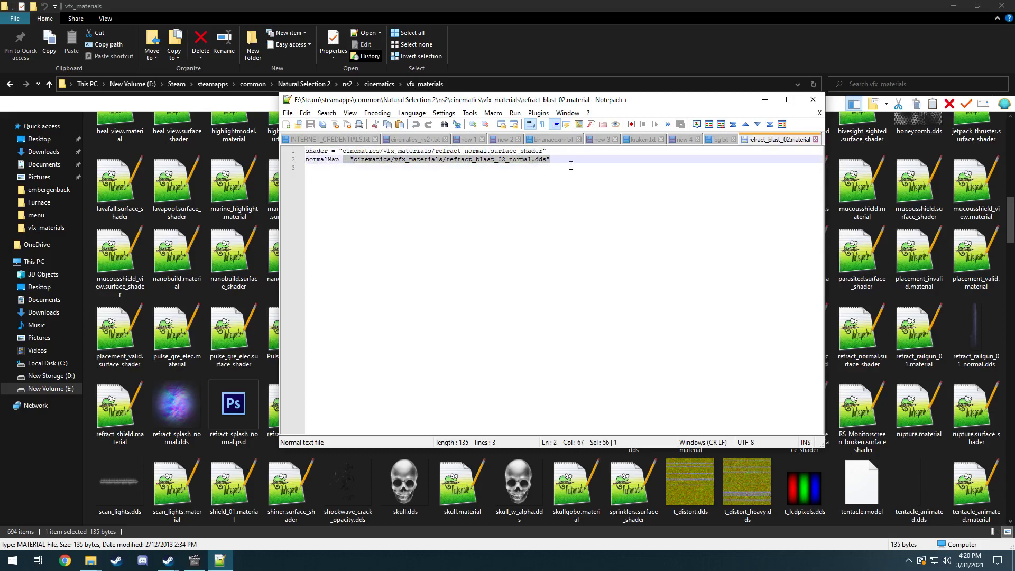
left_click(575, 170)
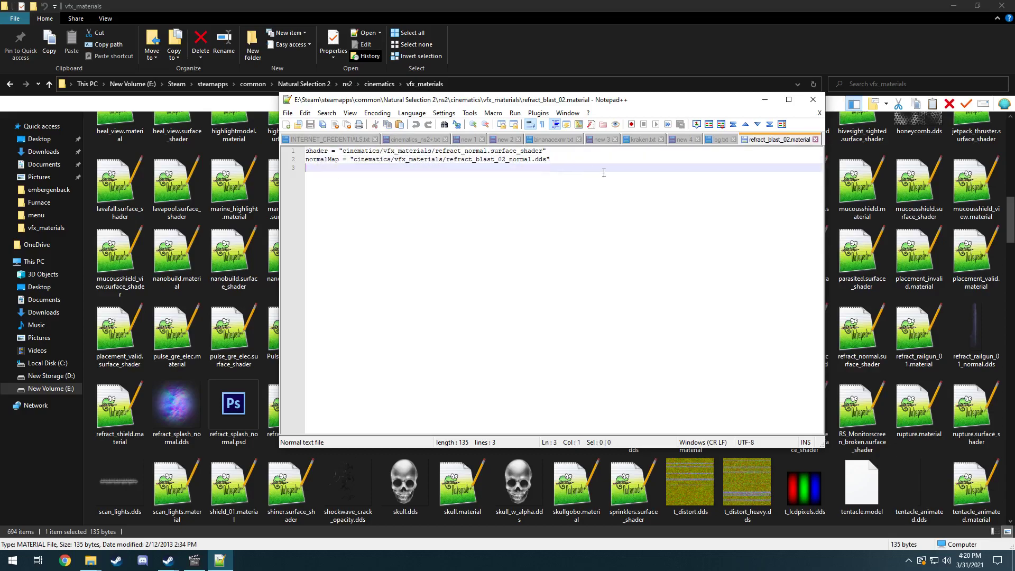
left_click(812, 100)
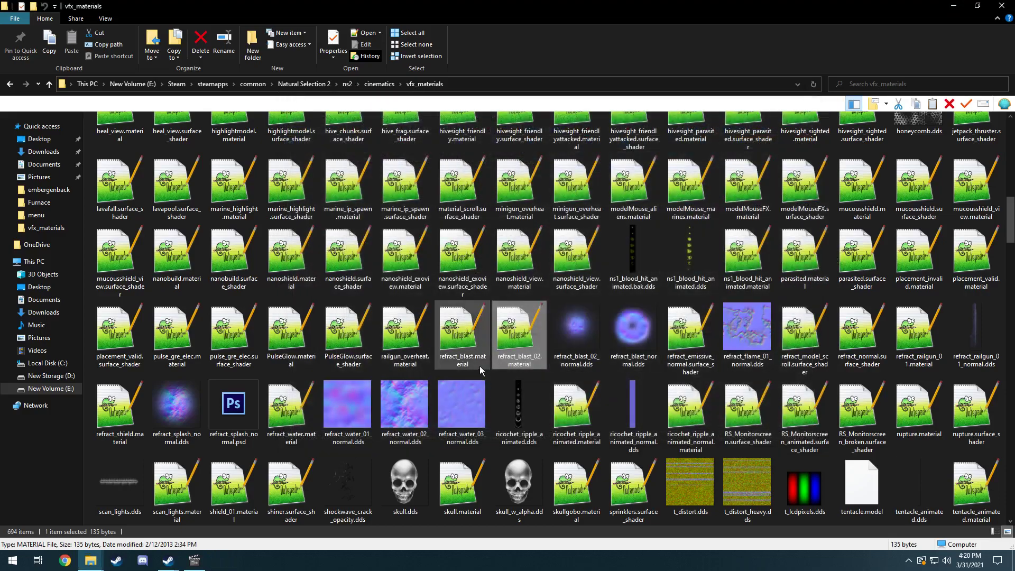
Step: Find vfx_fire_glow_02.material in the vfx_materials folder, check its shader and emissiveMap lines, and return to the folder
scroll(476, 367, "down", 3)
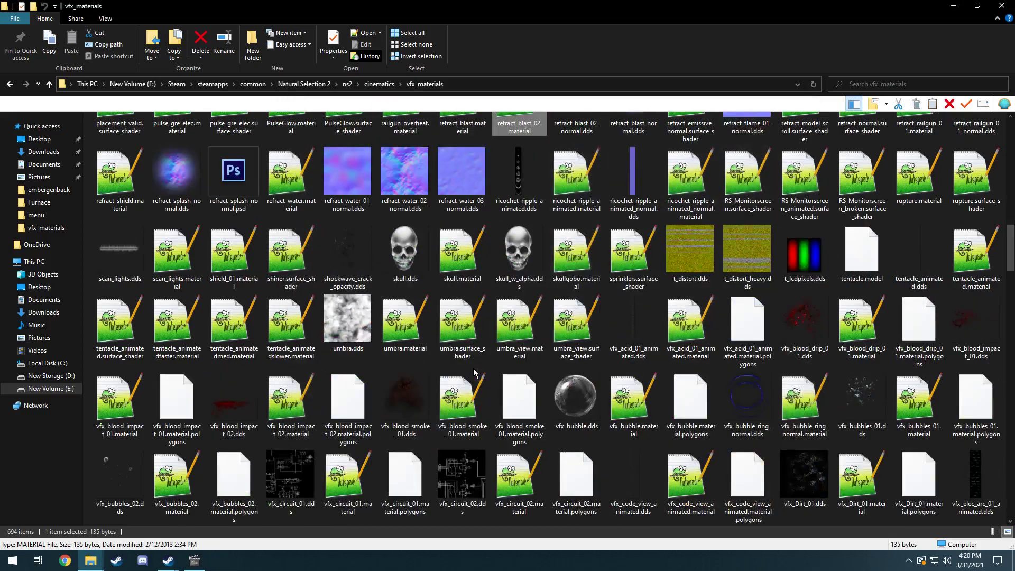
scroll(474, 368, "up", 2)
scroll(474, 368, "down", 2)
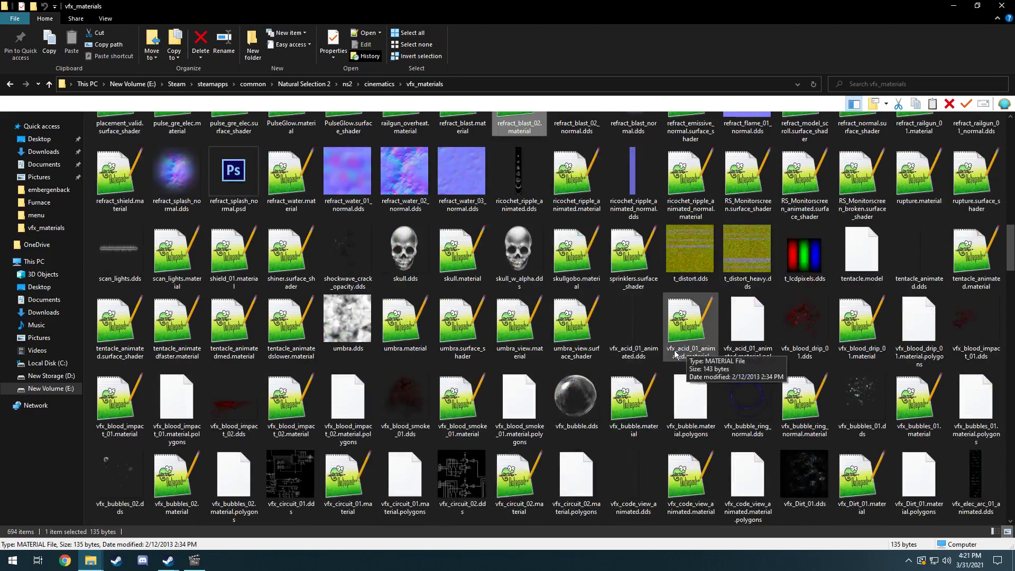
scroll(719, 368, "down", 3)
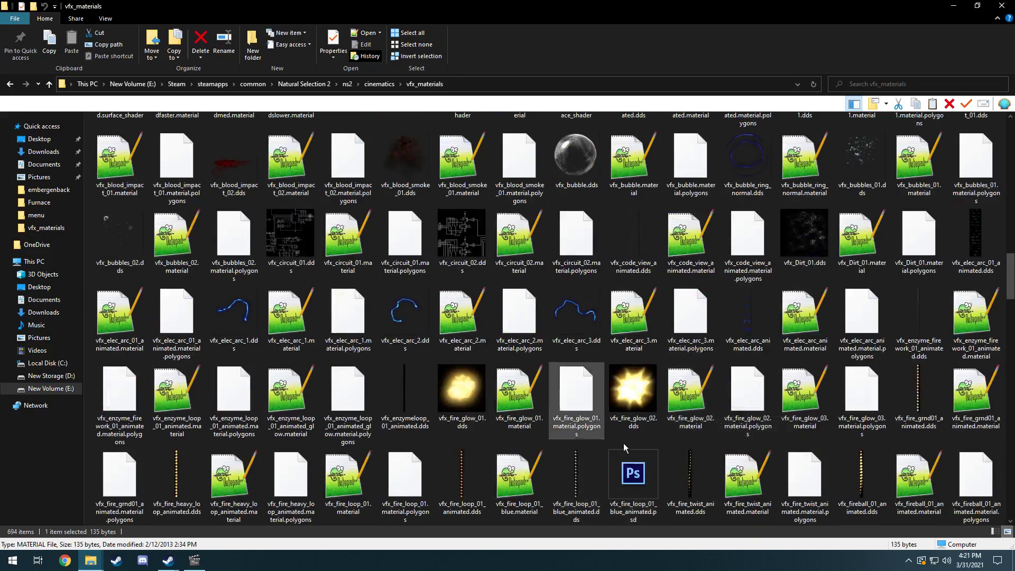
double_click(694, 427)
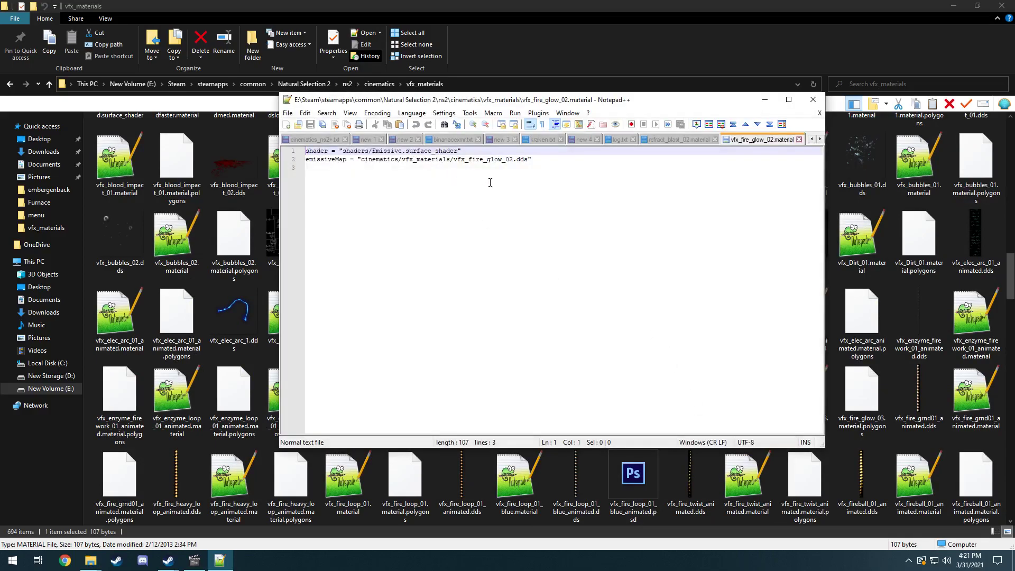
left_click(886, 388)
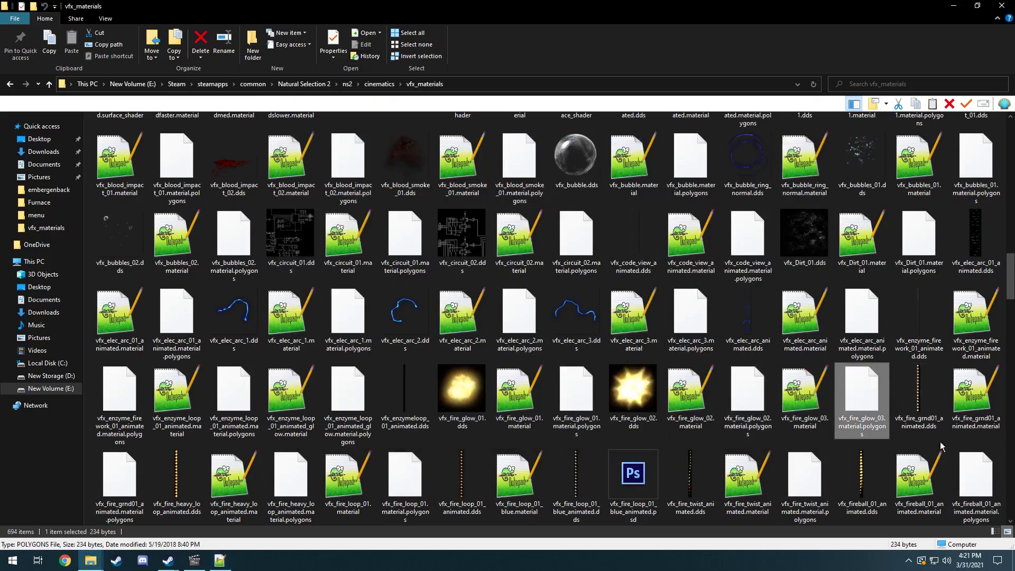
Step: Open vfx_fire_grnd01_animated.material and inspect its numFrames and frameRate settings
double_click(976, 394)
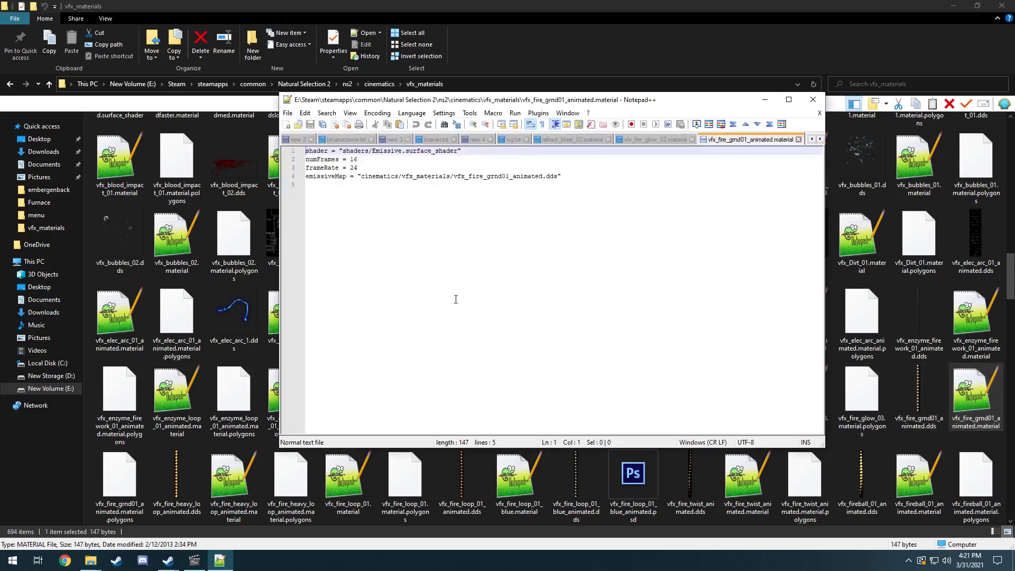
left_click(372, 160)
left_click(376, 171)
left_click_drag(662, 101, 588, 98)
Step: Open the vfx_fire_grnd01_animated.dds texture in Photoshop, loading it with default sizes
left_click(932, 412)
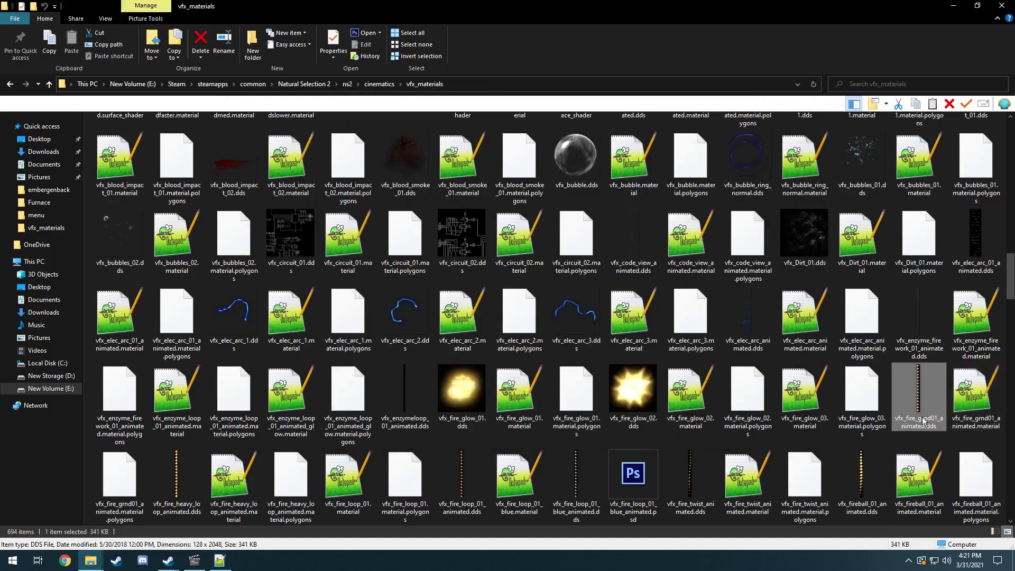
double_click(926, 403)
left_click(449, 355)
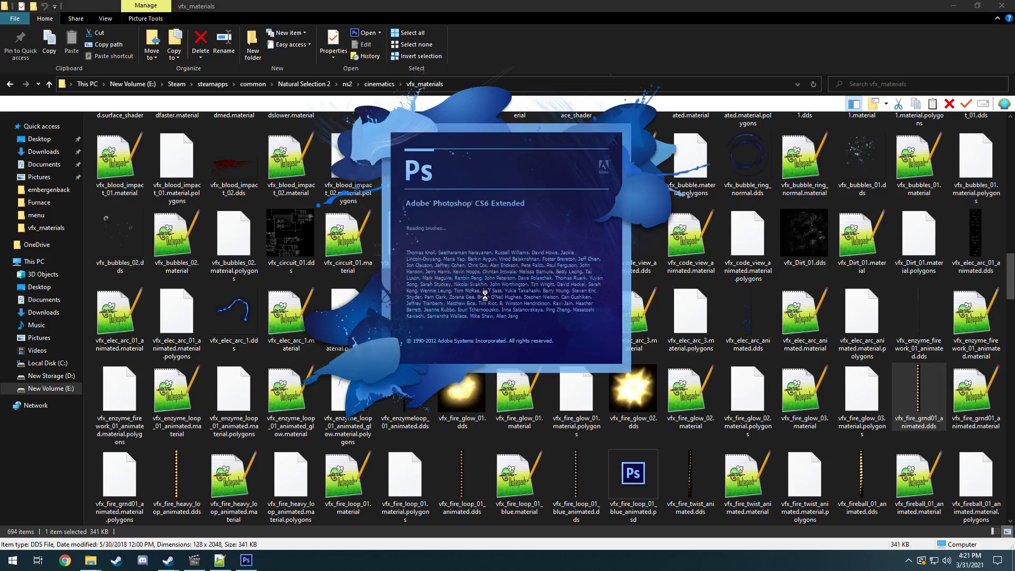
left_click(221, 560)
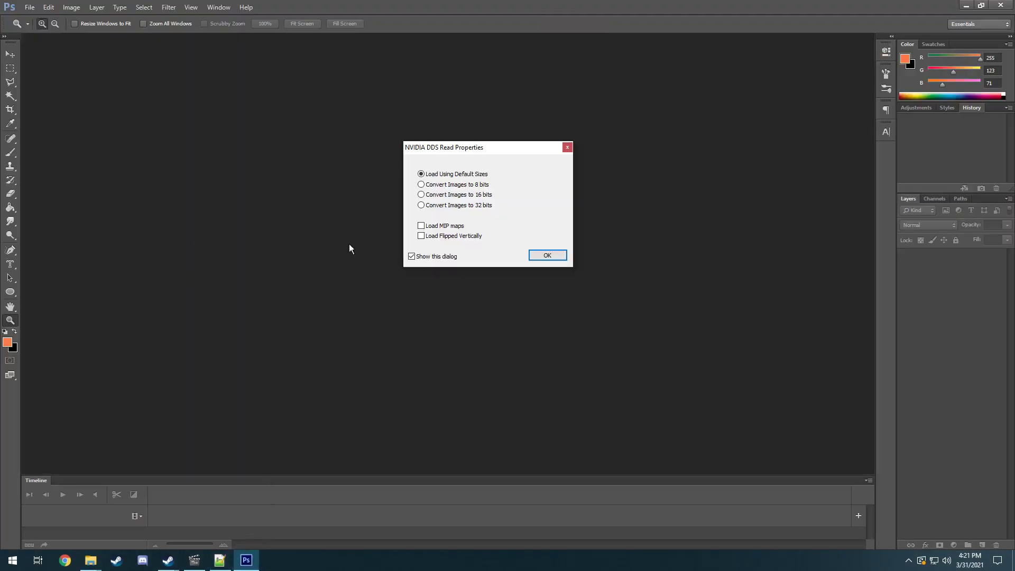
left_click(554, 256)
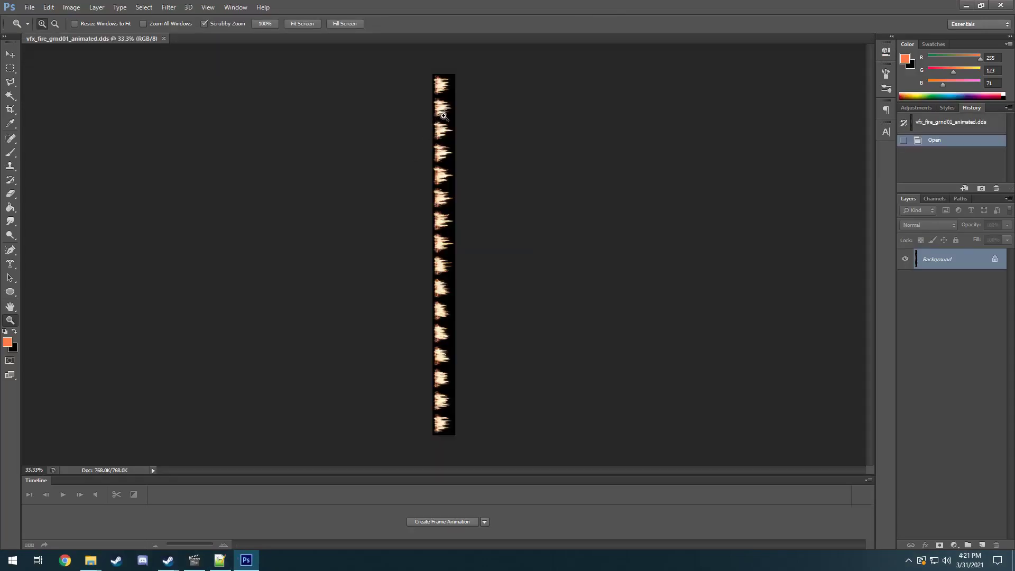
Step: Examine the stacked flame frames of the animated texture at 100% zoom
left_click_drag(451, 92, 460, 122)
right_click(460, 123)
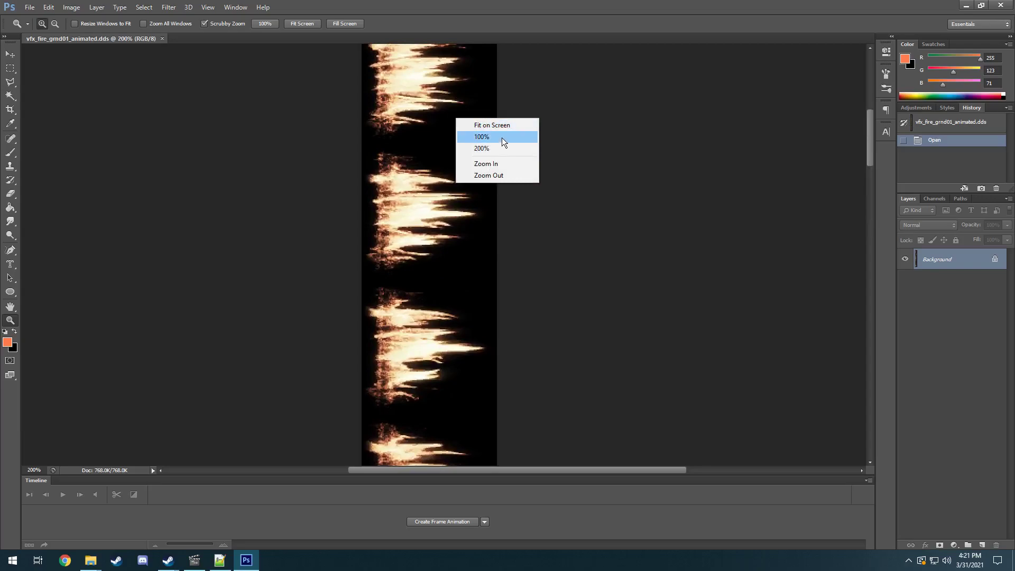
left_click(503, 138)
left_click(502, 138)
left_click_drag(871, 138, 875, 144)
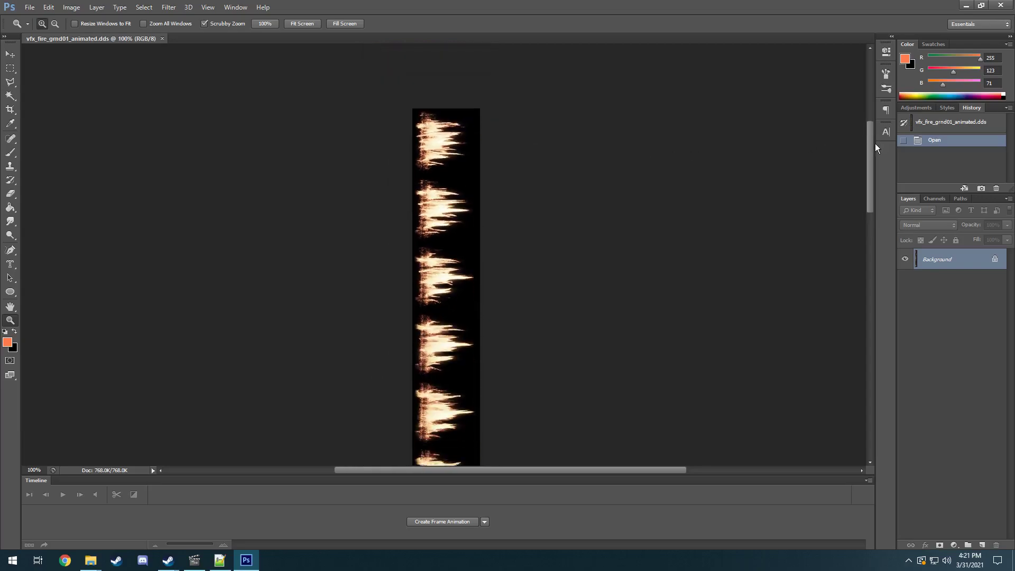
left_click(208, 7)
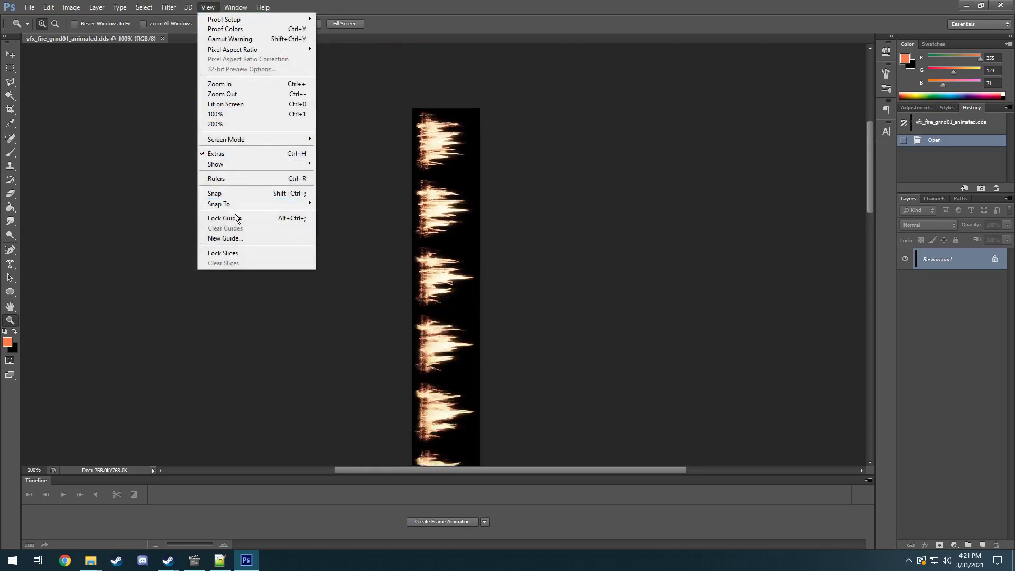
left_click(248, 180)
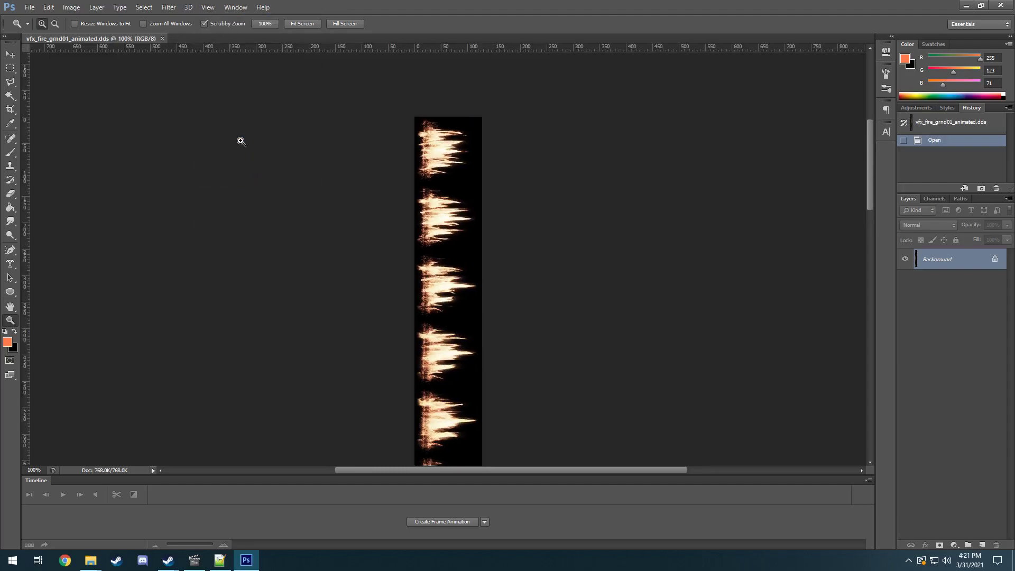
left_click(217, 14)
left_click(230, 180)
Step: Show the grid over the texture to check the frame divisions, and close Photoshop
left_click(211, 14)
mouse_move(248, 168)
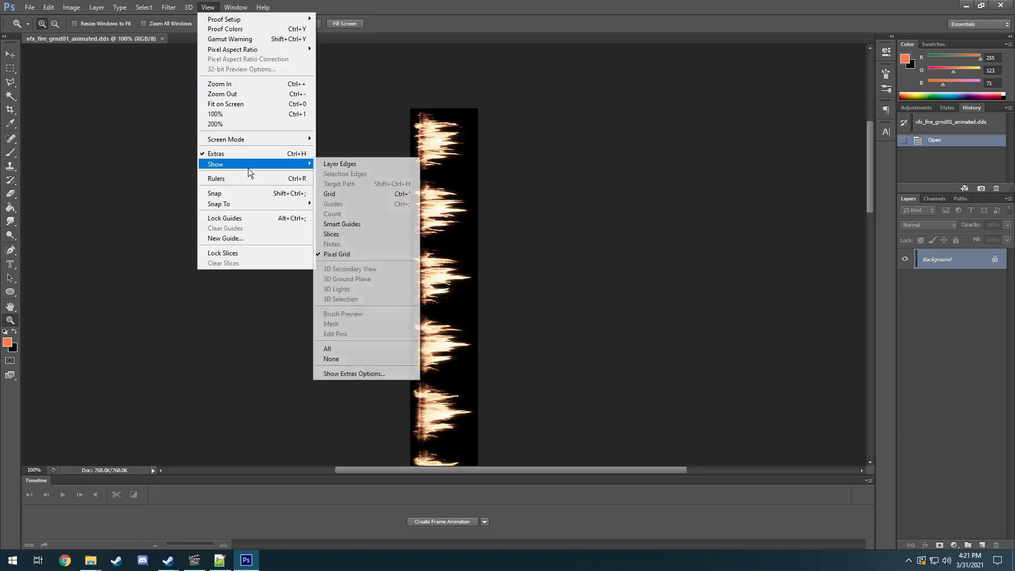
left_click(361, 198)
left_click_drag(876, 141, 900, 140)
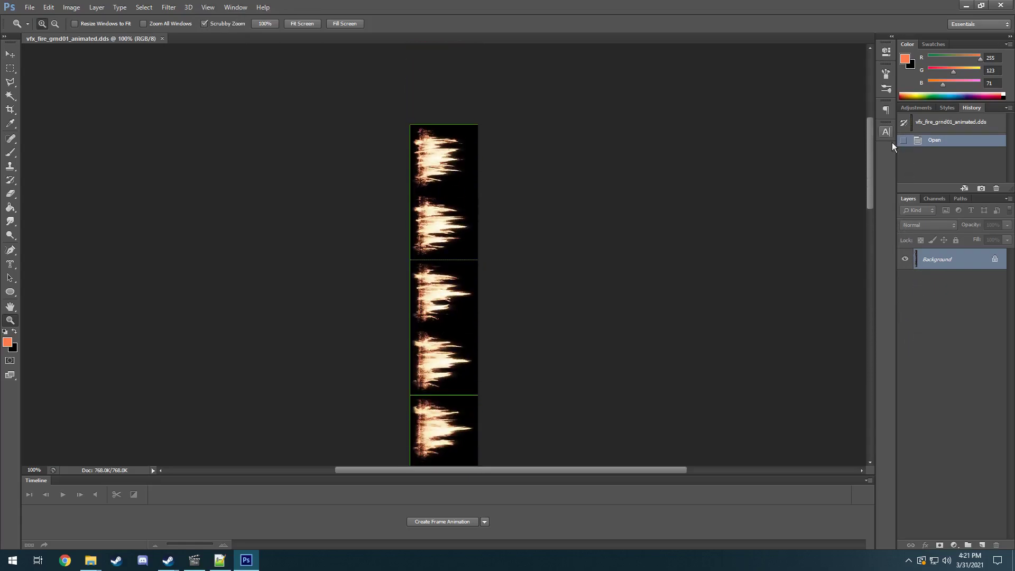
left_click(1001, 6)
Step: Review the shader, numFrames, frameRate and emissiveMap lines of vfx_fire_grnd01_animated.material and close Notepad++
left_click_drag(291, 168, 278, 172)
left_click(361, 217)
left_click(506, 176)
left_click_drag(231, 164, 442, 174)
left_click(505, 174)
left_click(319, 151)
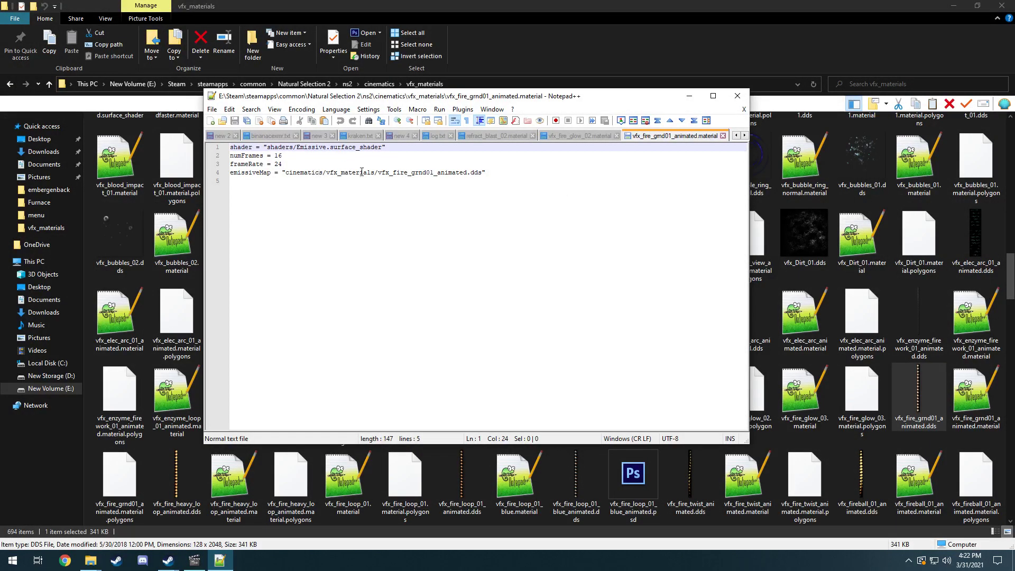
left_click(273, 165)
left_click(533, 194)
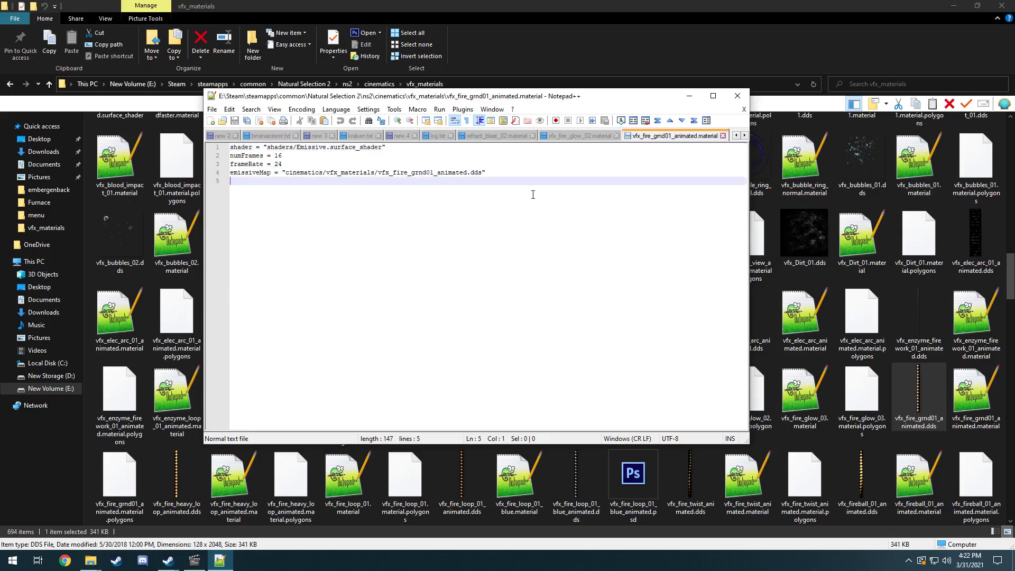
left_click(738, 96)
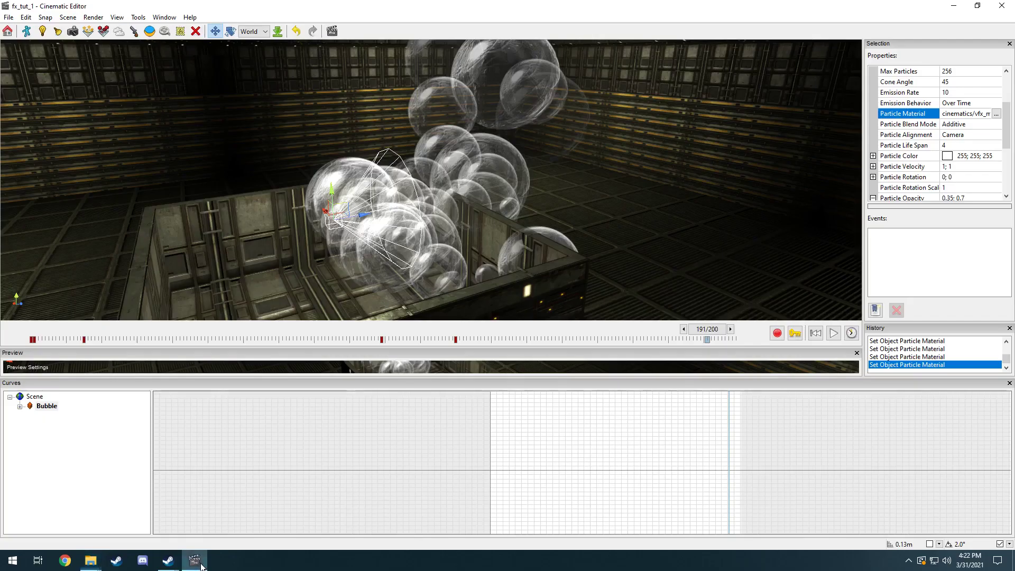
Step: Switch back to the Cinematic Editor and play the bubble effect
left_click(195, 560)
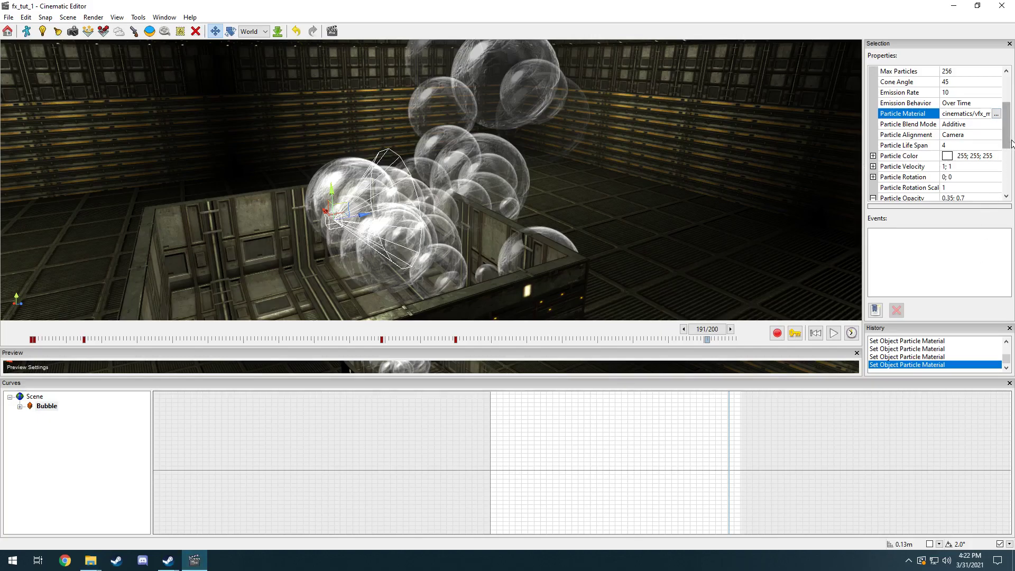
left_click(834, 333)
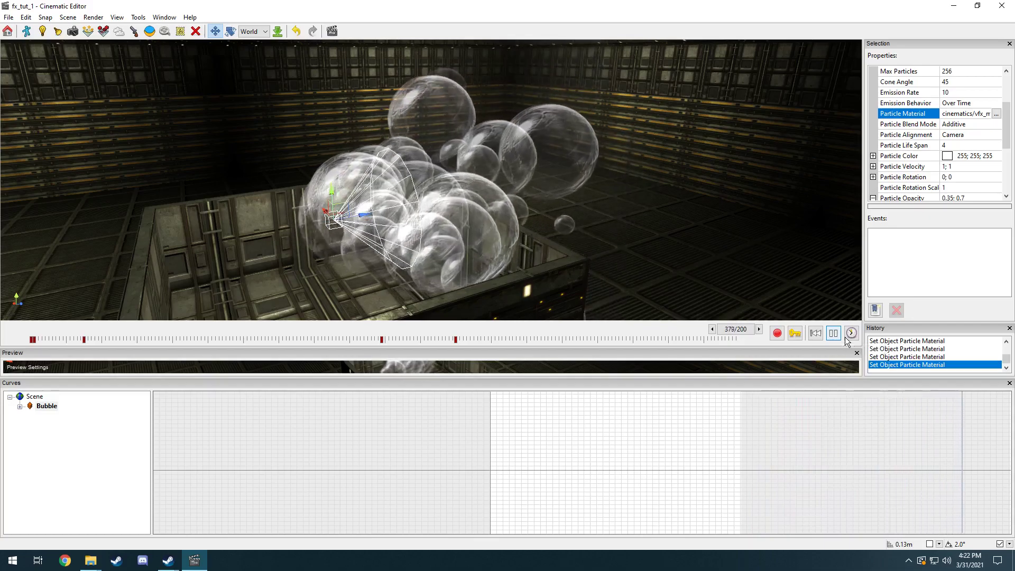
Step: Pause playback, set the bubble emitter's Particle Blend Mode to Subtractive, and play the effect briefly to preview the bubbles
left_click(833, 333)
left_click(918, 125)
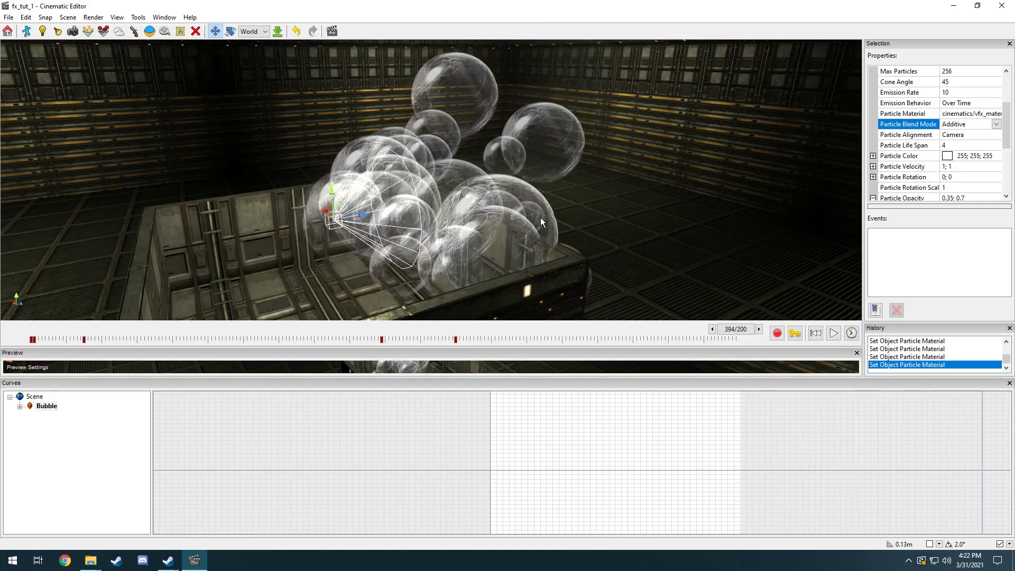
right_click_drag(535, 214, 179, 211)
left_click(996, 124)
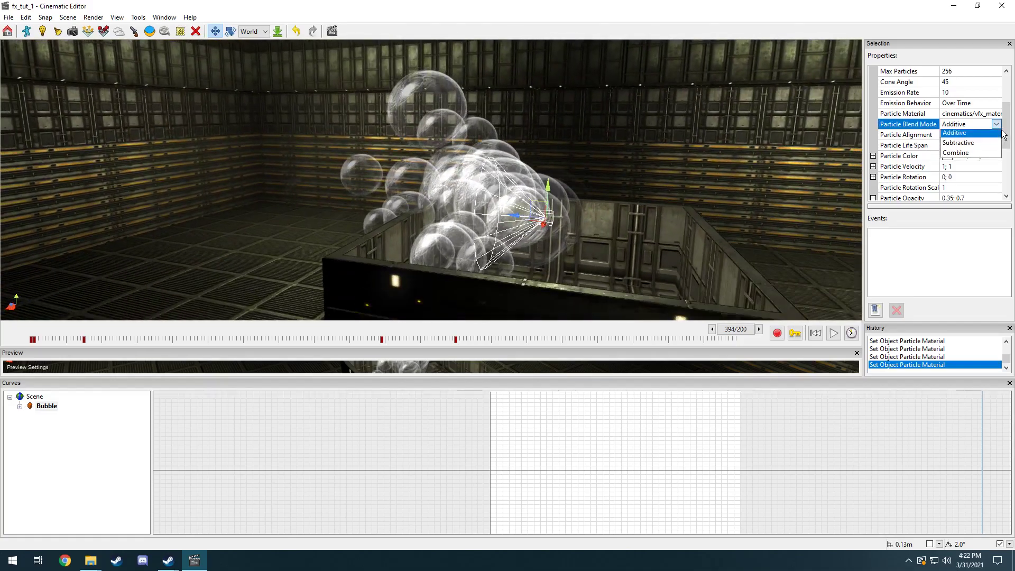
left_click(995, 146)
right_click_drag(776, 210, 428, 206)
left_click(833, 335)
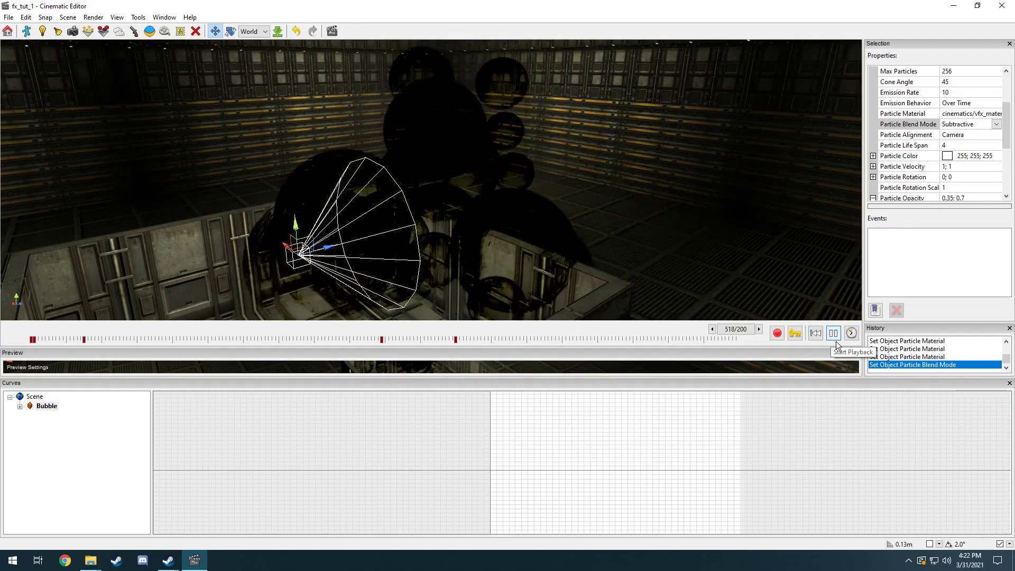
left_click(834, 333)
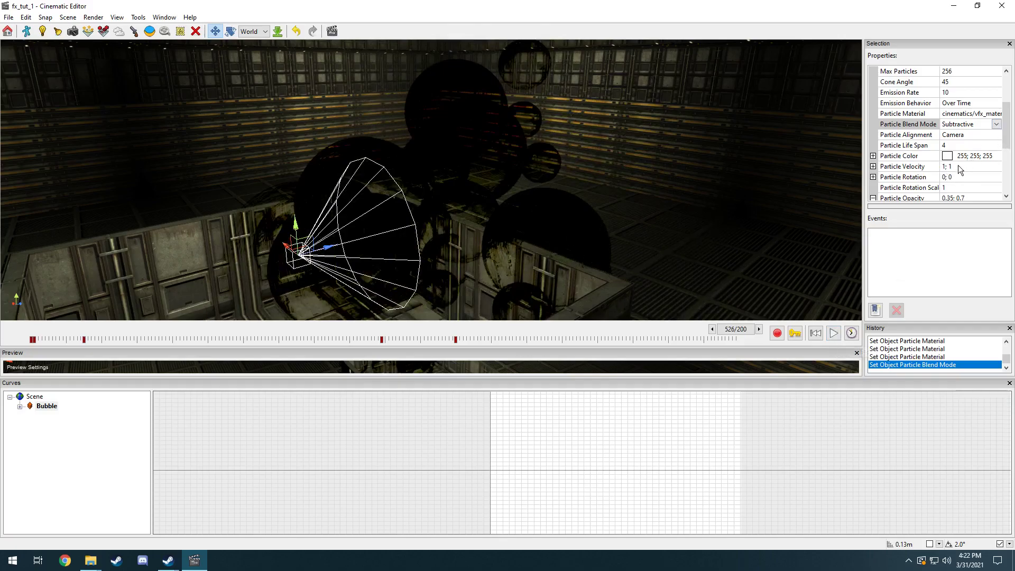
Step: Set the bubble emitter's Particle Color to green (0; 128; 0) and check the tinted bubbles in the scene
left_click(903, 161)
left_click(996, 156)
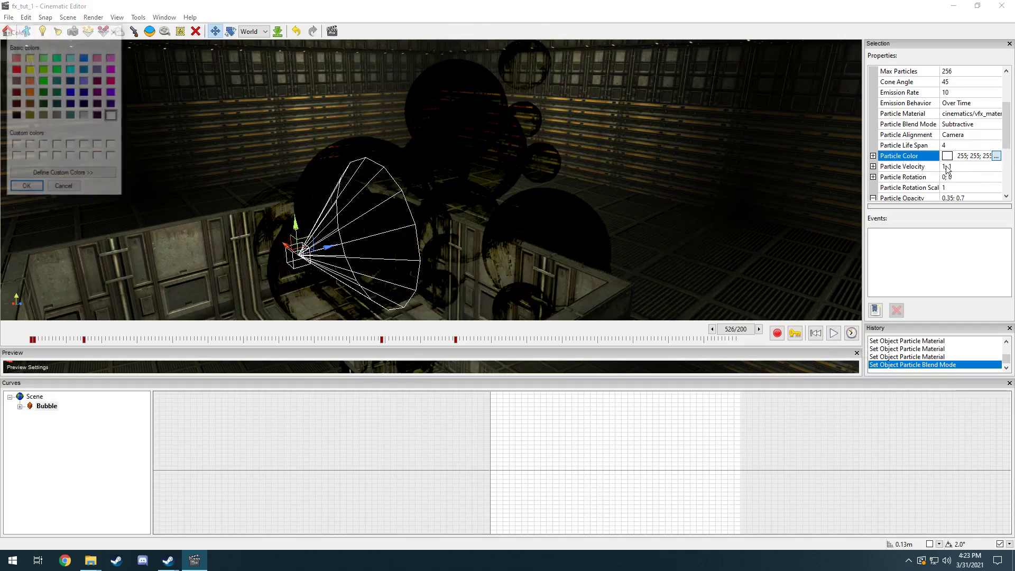
left_click(47, 94)
left_click(26, 188)
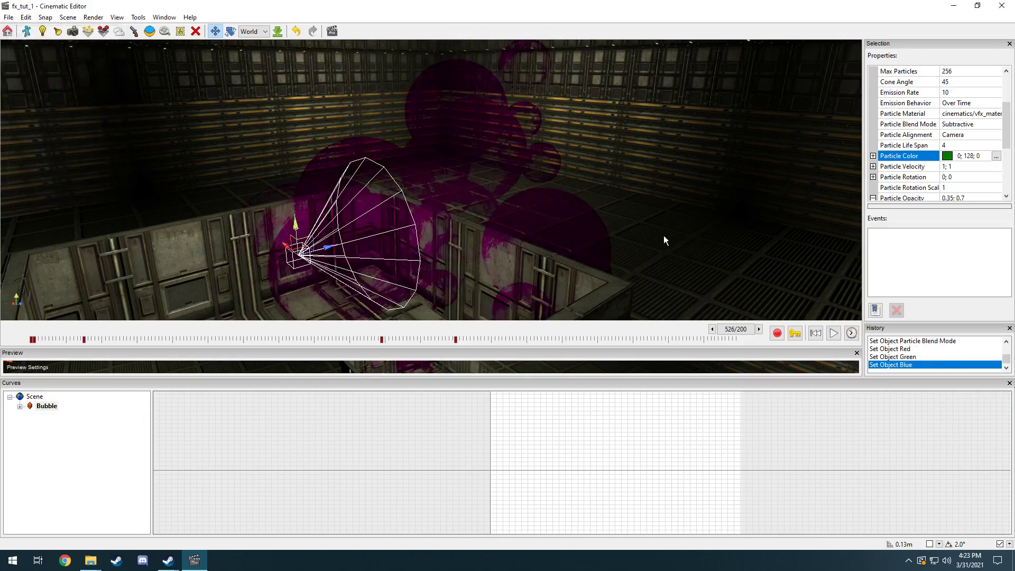
right_click_drag(649, 206, 681, 186)
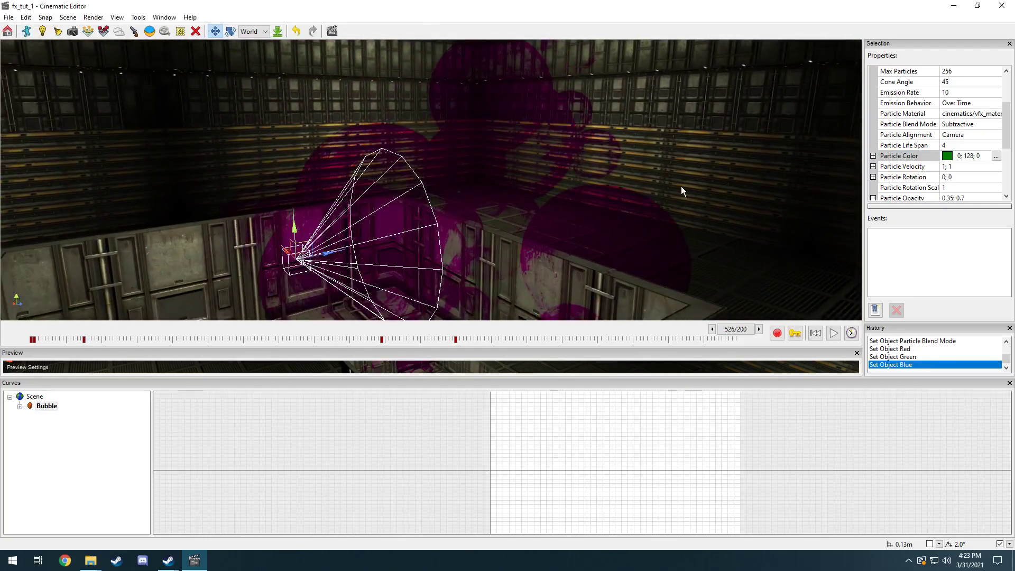
Step: Set the Particle Blend Mode to Additive for the green bubbles
left_click(979, 126)
left_click(996, 124)
left_click(984, 144)
mouse_move(828, 169)
right_mouse_down()
mouse_move(793, 207)
mouse_move(825, 174)
right_mouse_up()
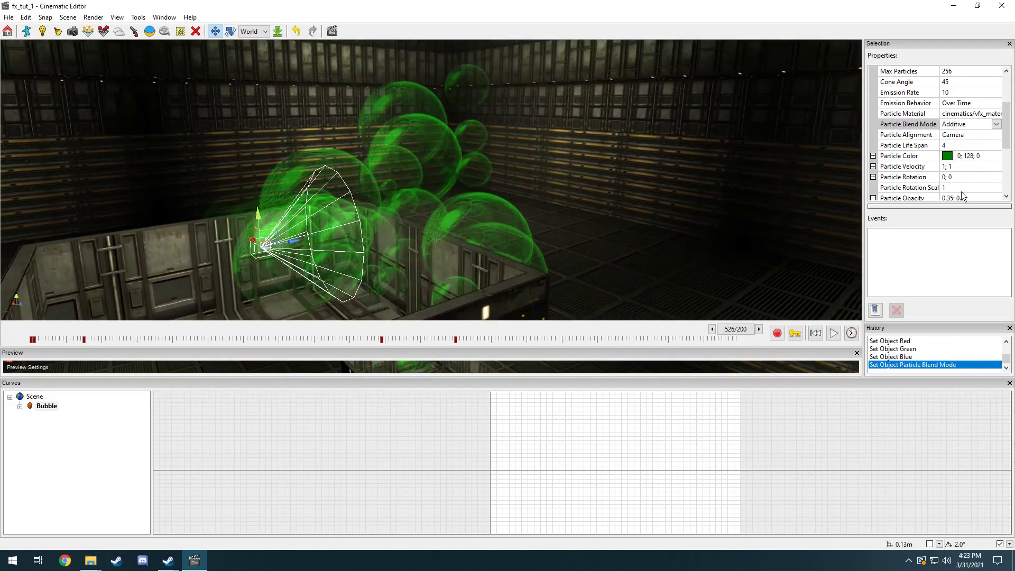
Step: Set the Particle Blend Mode to Combine and inspect the green bubbles from several angles
left_click(978, 125)
left_click(996, 124)
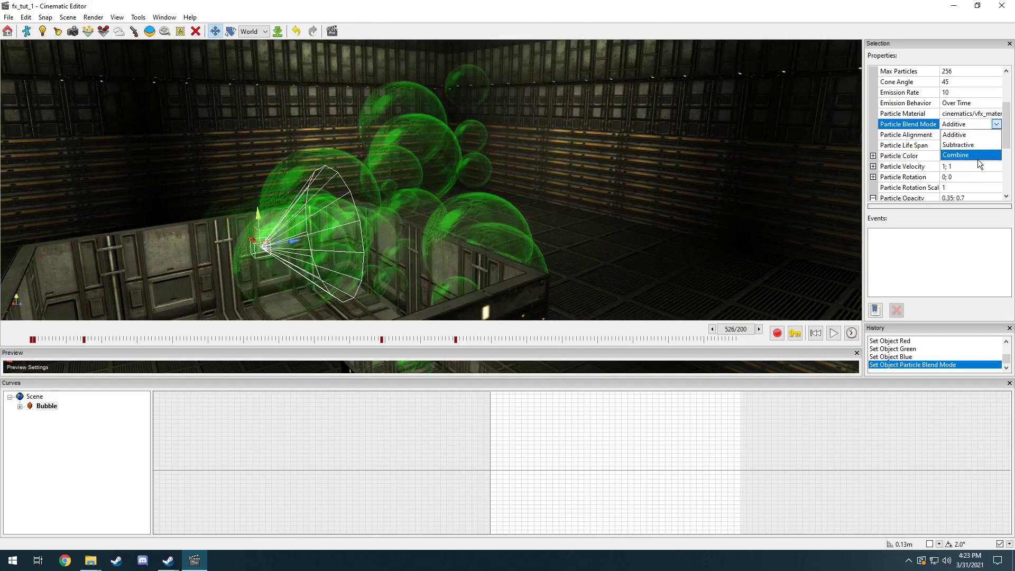
left_click(979, 156)
mouse_move(437, 185)
right_mouse_down()
mouse_move(401, 207)
mouse_move(407, 158)
mouse_move(438, 201)
mouse_move(438, 185)
right_mouse_up()
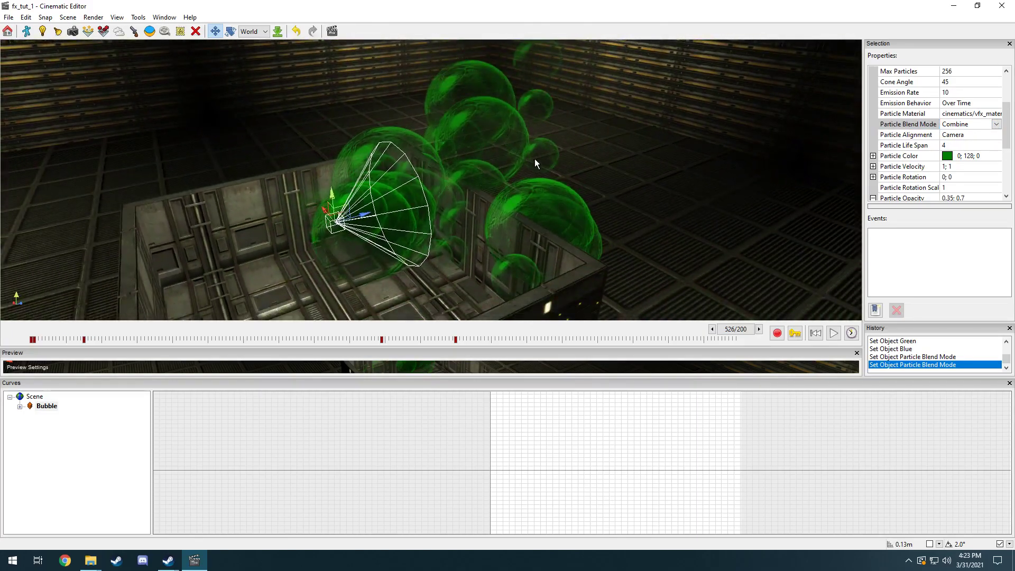
right_click_drag(592, 160, 629, 122)
mouse_move(430, 186)
right_mouse_down()
mouse_move(476, 228)
mouse_move(473, 148)
mouse_move(430, 186)
right_mouse_up()
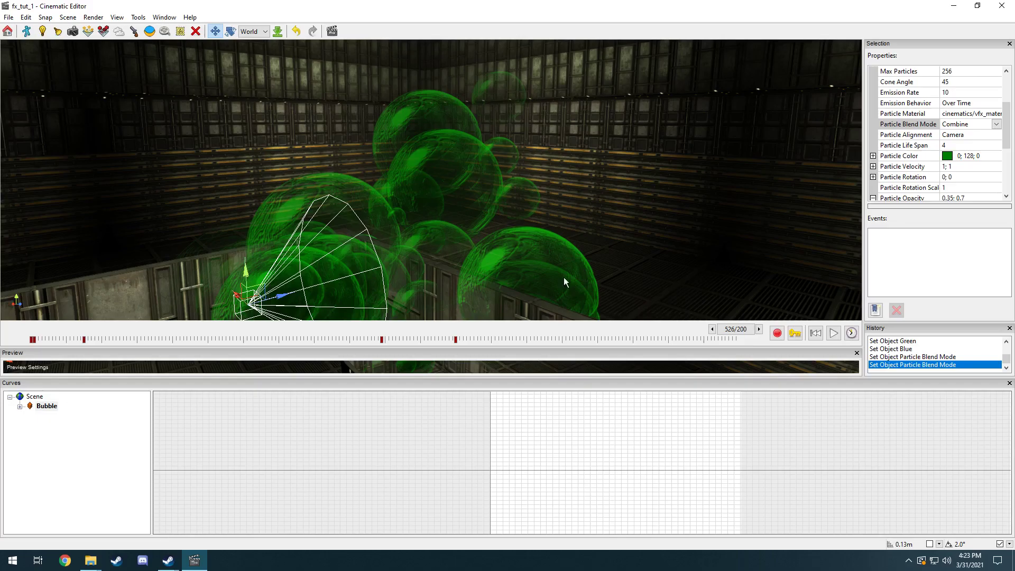
Step: Switch the green bubbles' Particle Blend Mode to Additive and back to Combine to compare the two
mouse_move(938, 207)
left_mouse_down()
mouse_move(939, 169)
mouse_move(927, 200)
left_mouse_up()
left_click(996, 123)
left_click(874, 182)
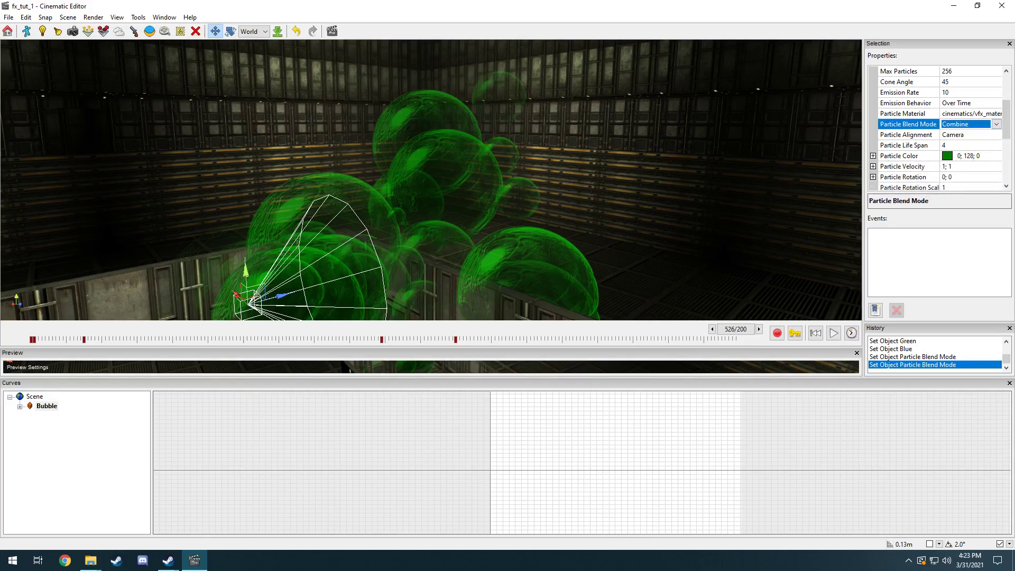
left_click(997, 125)
left_click(987, 143)
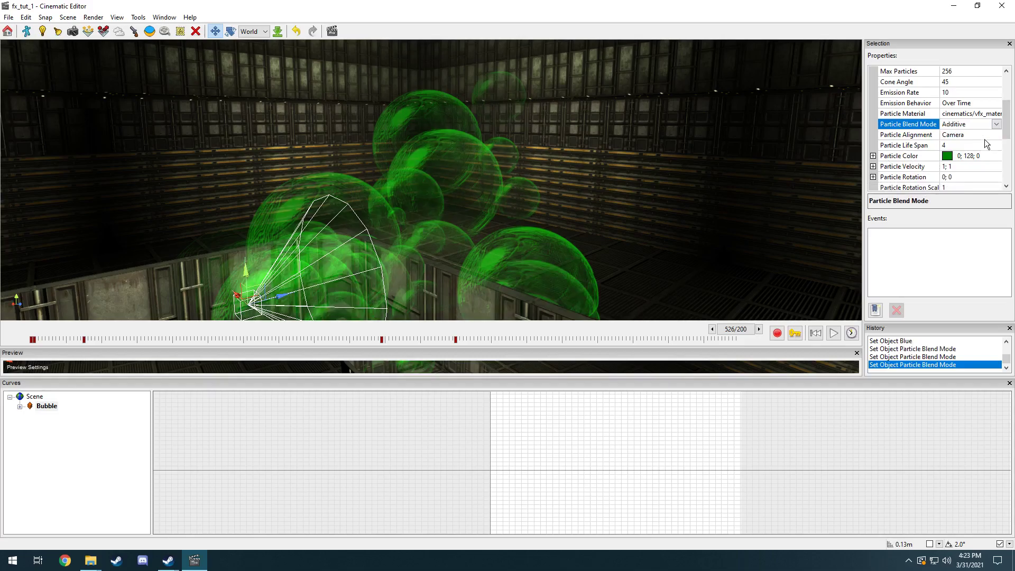
left_click(997, 125)
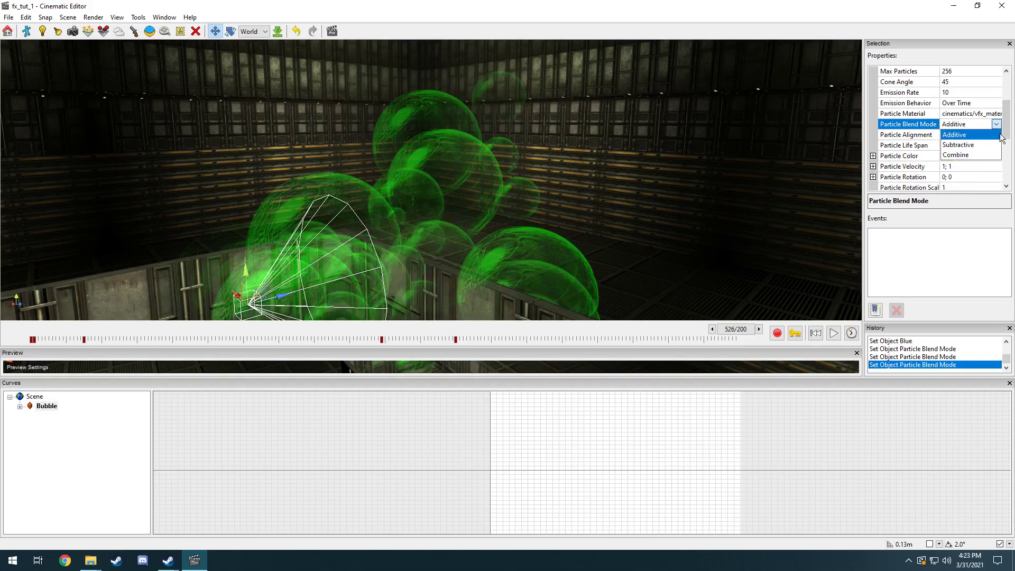
left_click(992, 163)
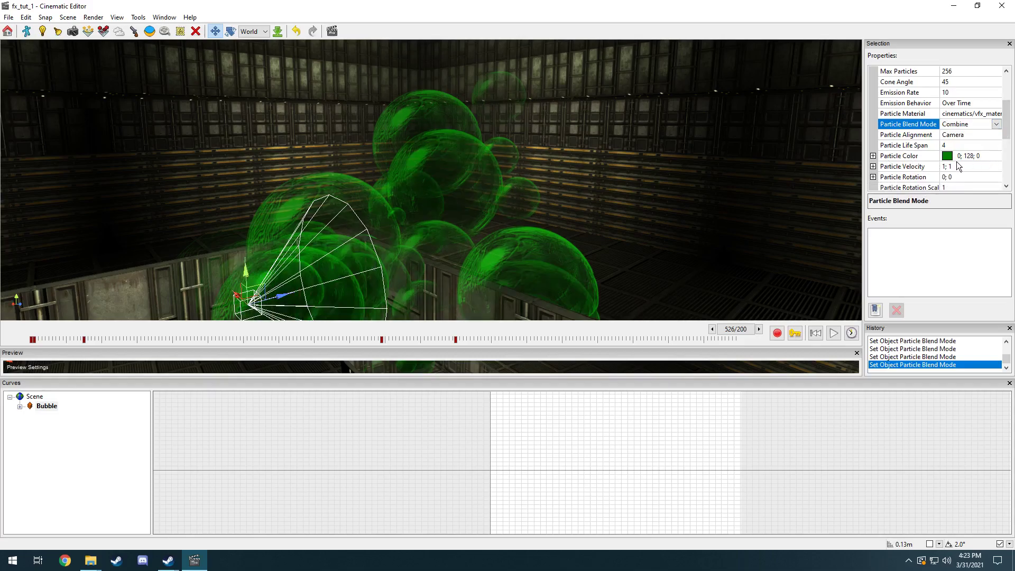
Step: Set the bubble emitter's Particle Color to purple (128; 0; 128)
left_click(957, 159)
left_click(996, 156)
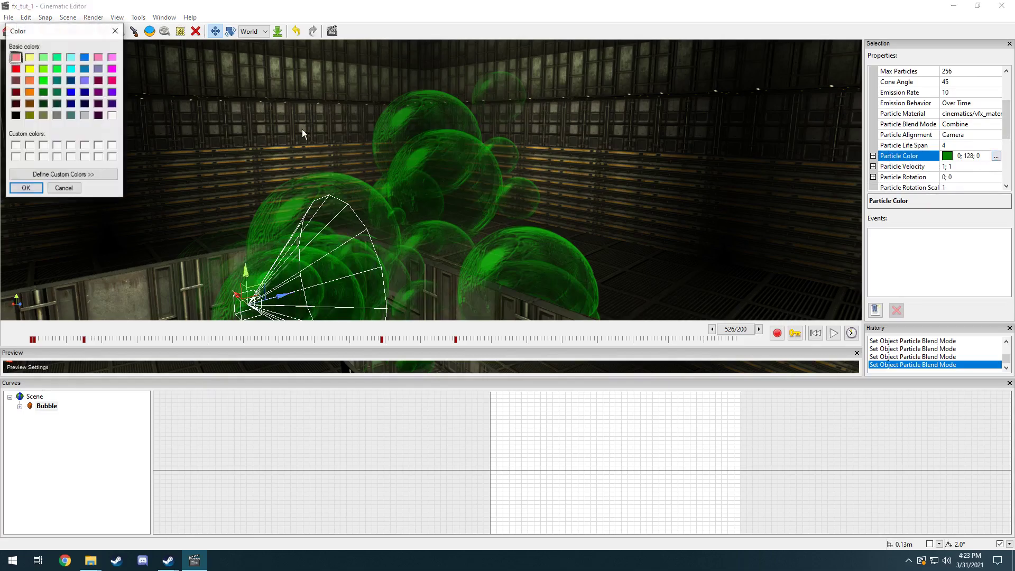
left_click(99, 92)
left_click(37, 190)
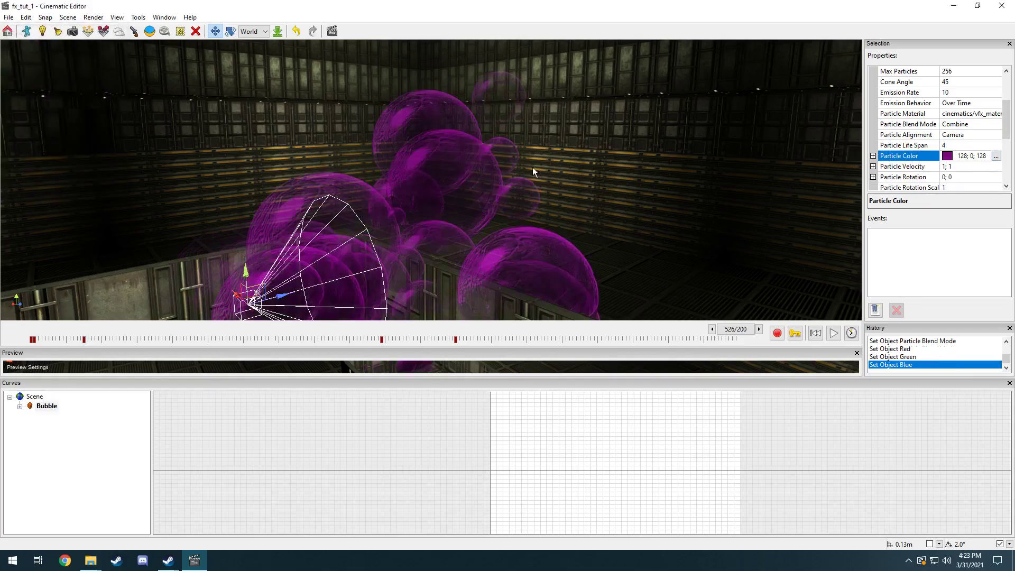
Step: Compare the purple bubbles up close in Additive blend mode, and return the Particle Blend Mode to Combine
left_click(998, 128)
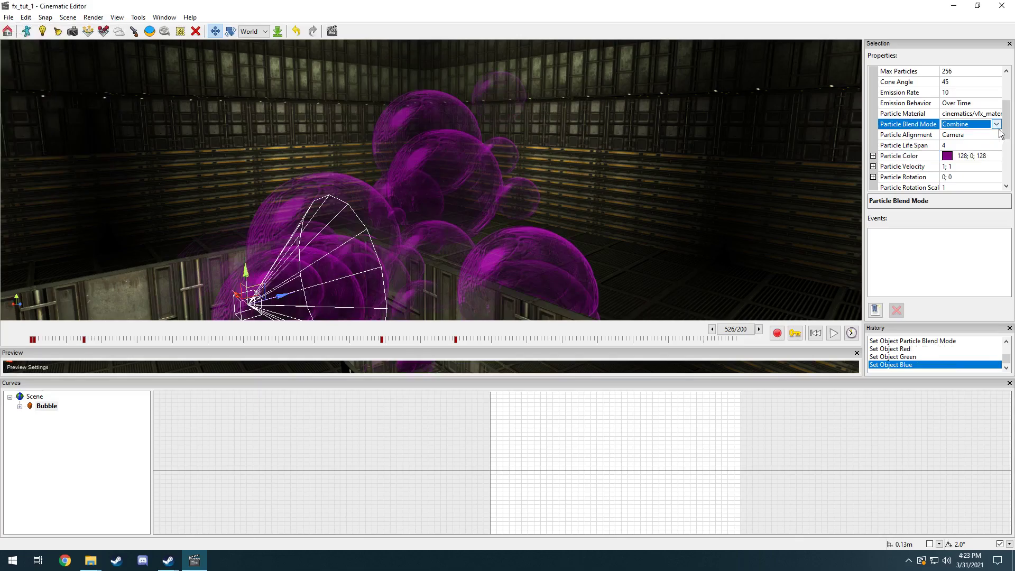
right_click_drag(690, 138, 703, 198)
right_click_drag(431, 180, 397, 154)
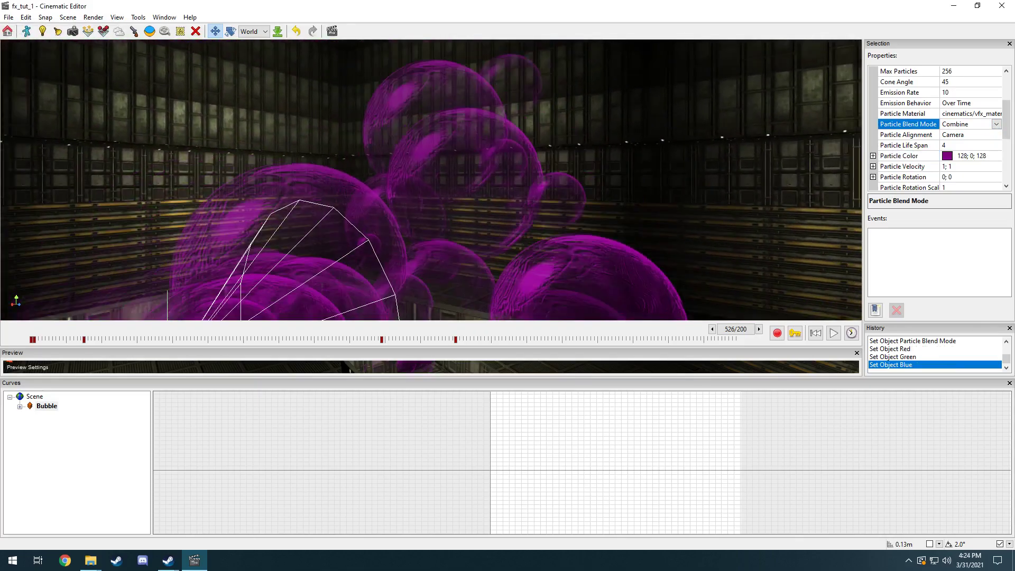
left_click(996, 135)
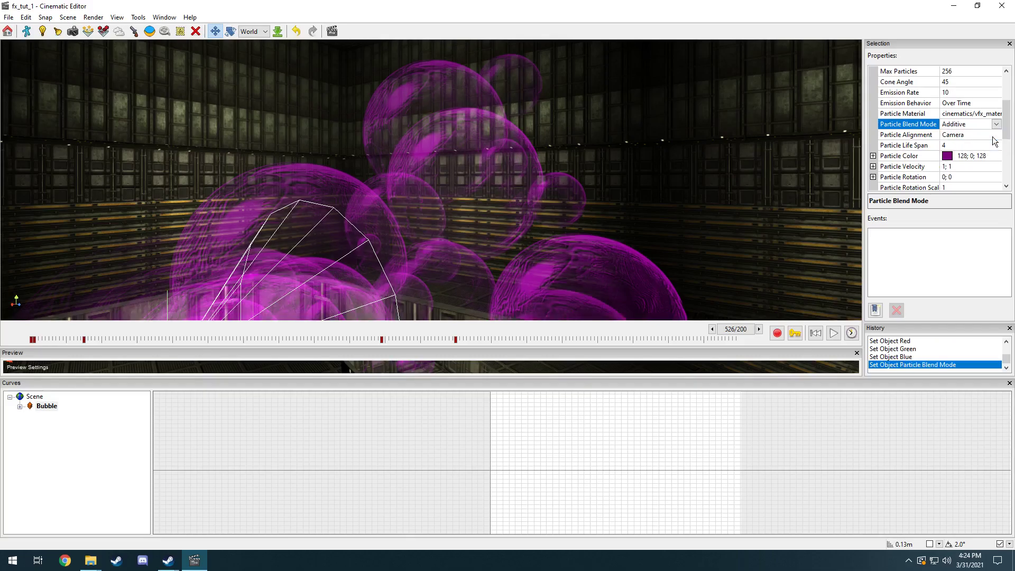
mouse_move(431, 180)
right_mouse_down()
mouse_move(582, 227)
mouse_move(370, 201)
mouse_move(476, 180)
mouse_move(519, 148)
mouse_move(433, 207)
mouse_move(455, 212)
mouse_move(437, 190)
right_mouse_up()
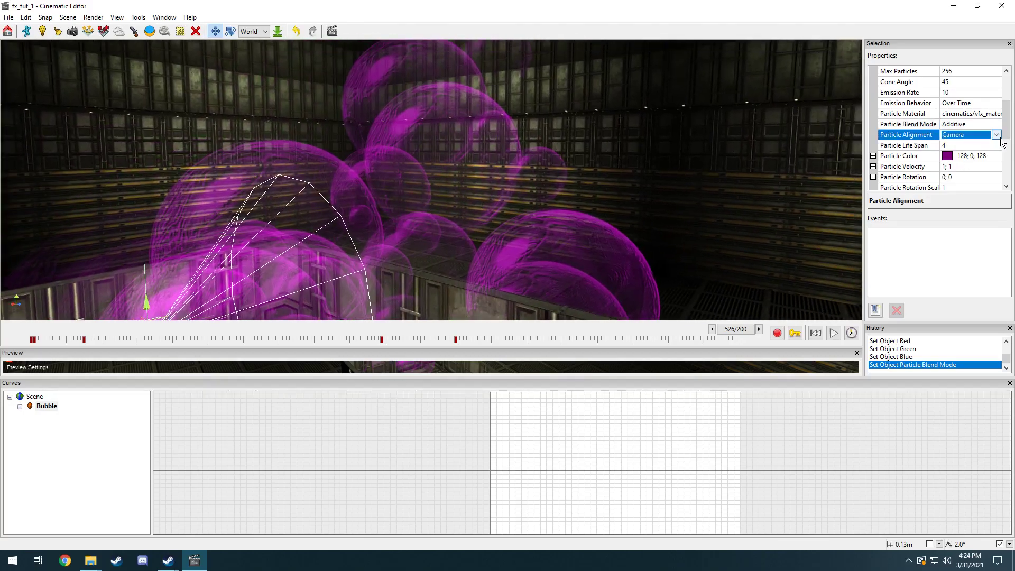
left_click(983, 156)
right_click_drag(665, 173, 436, 186)
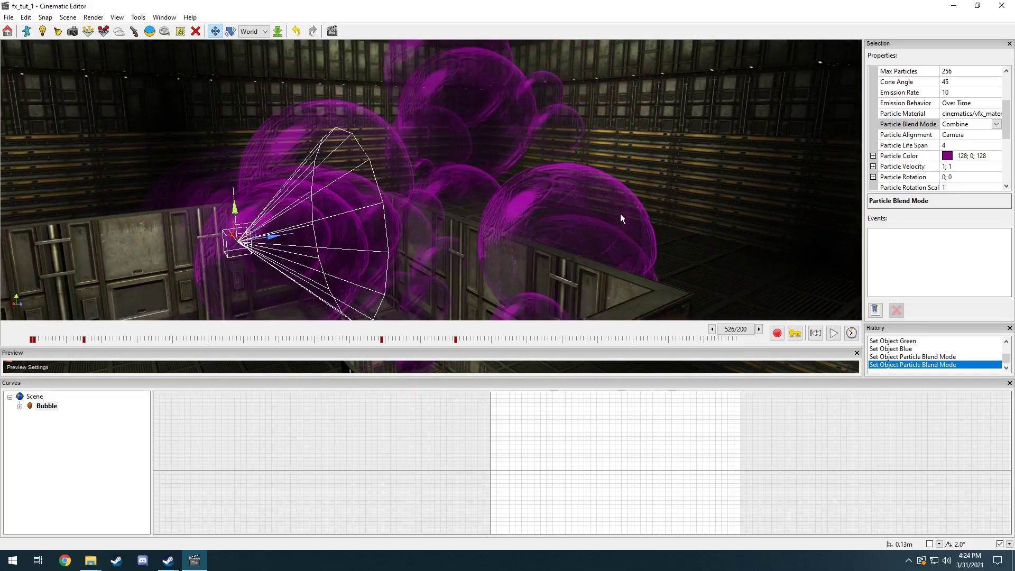
right_click_drag(620, 214, 616, 171)
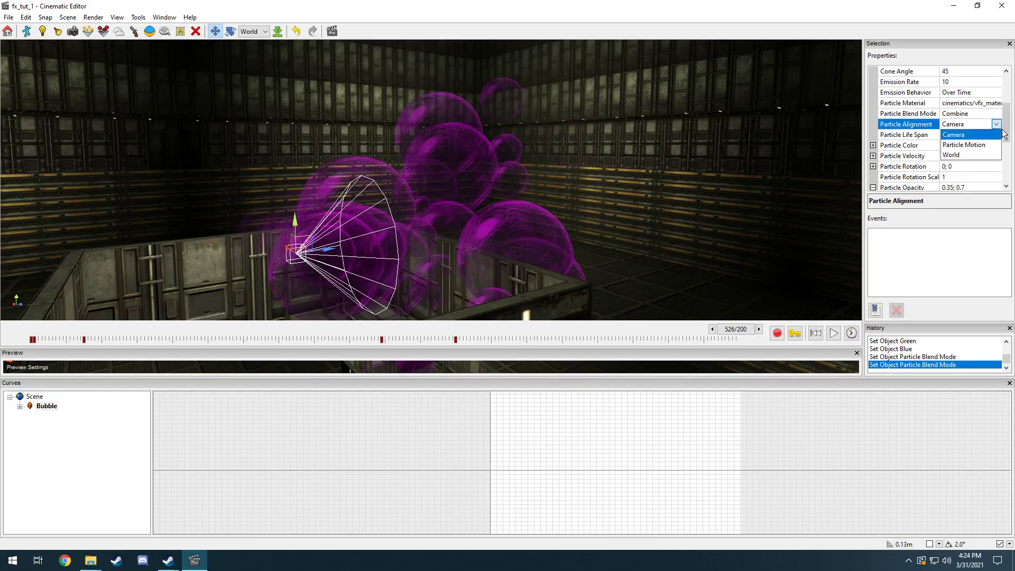
Step: Set the Particle Alignment to World and play the effect to check how the flat bubbles are oriented
left_click(986, 155)
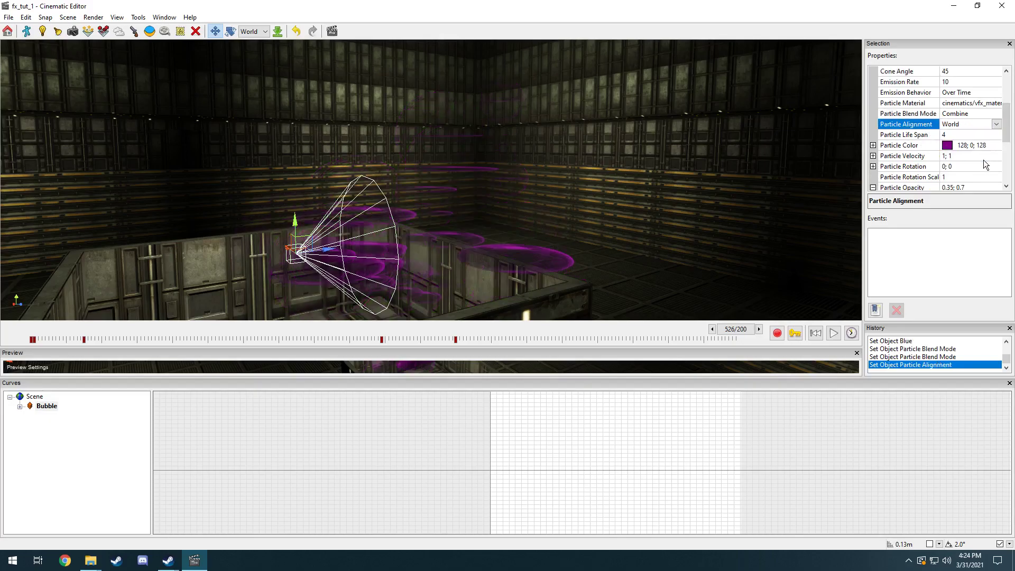
right_click_drag(660, 147, 448, 190)
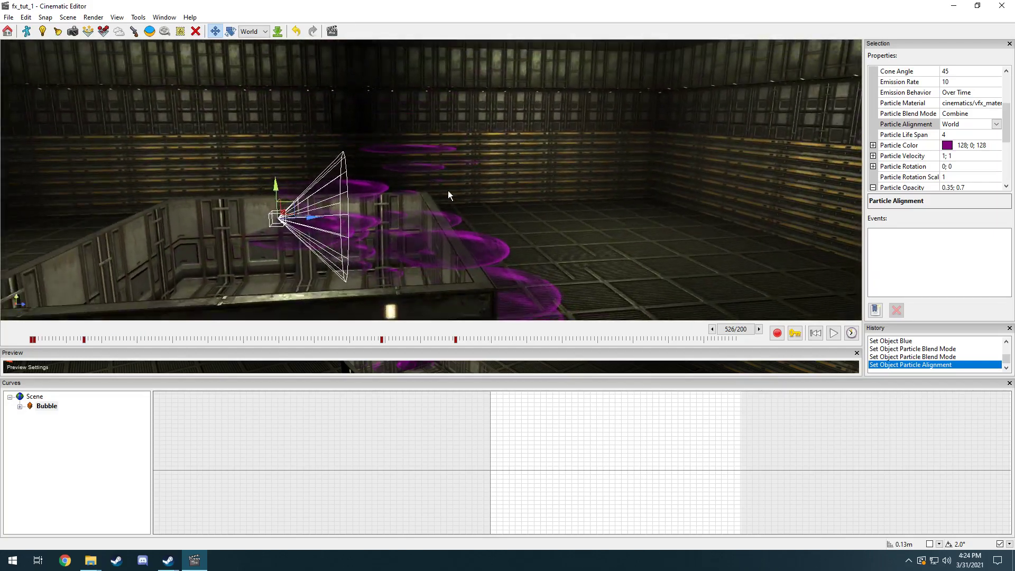
left_click(837, 340)
right_click_drag(624, 222, 597, 218)
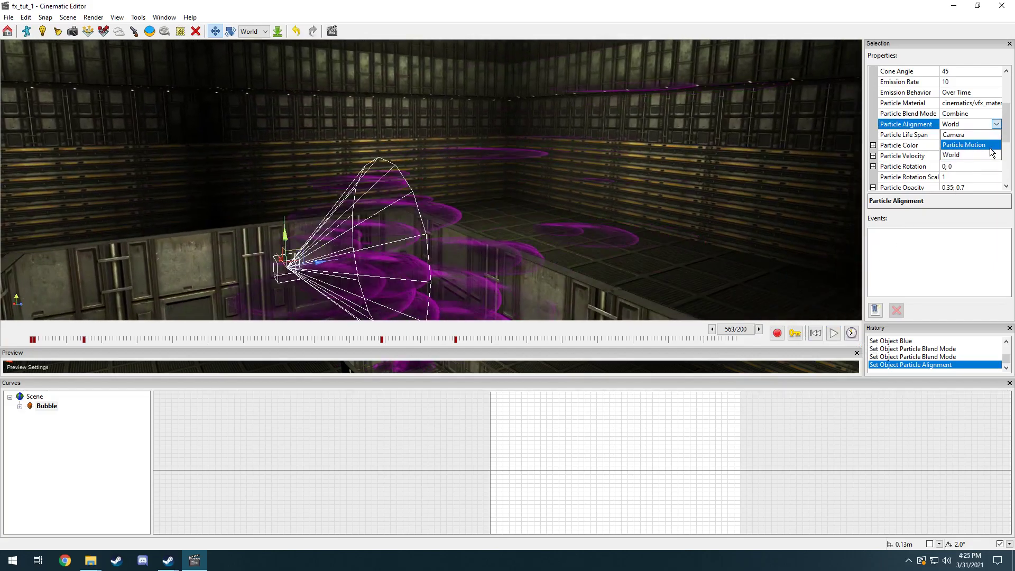
Step: Set the Particle Alignment to Particle Motion and replay the bubble effect from the start
left_click(984, 145)
right_click_drag(739, 203, 709, 222)
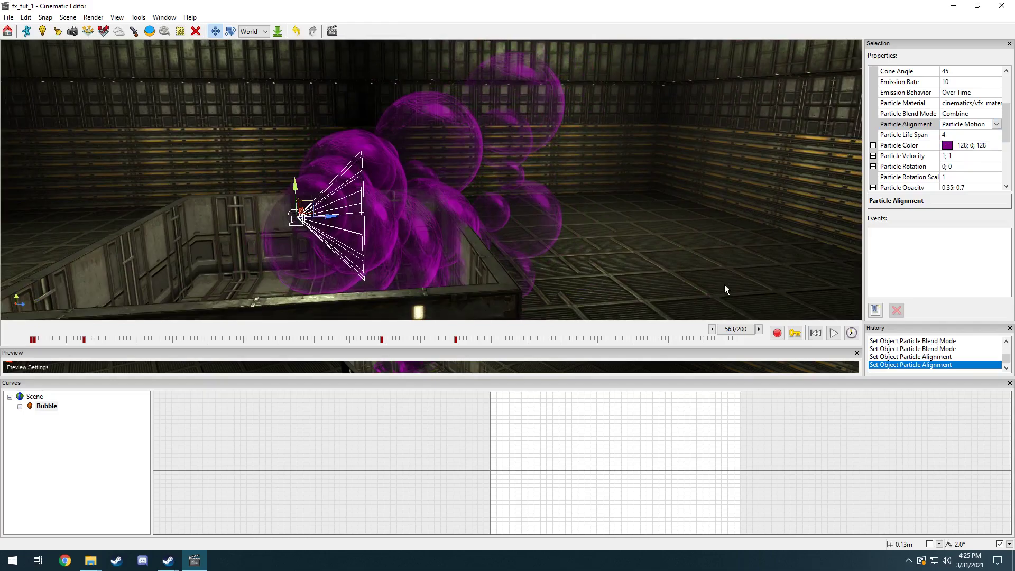
left_click(819, 340)
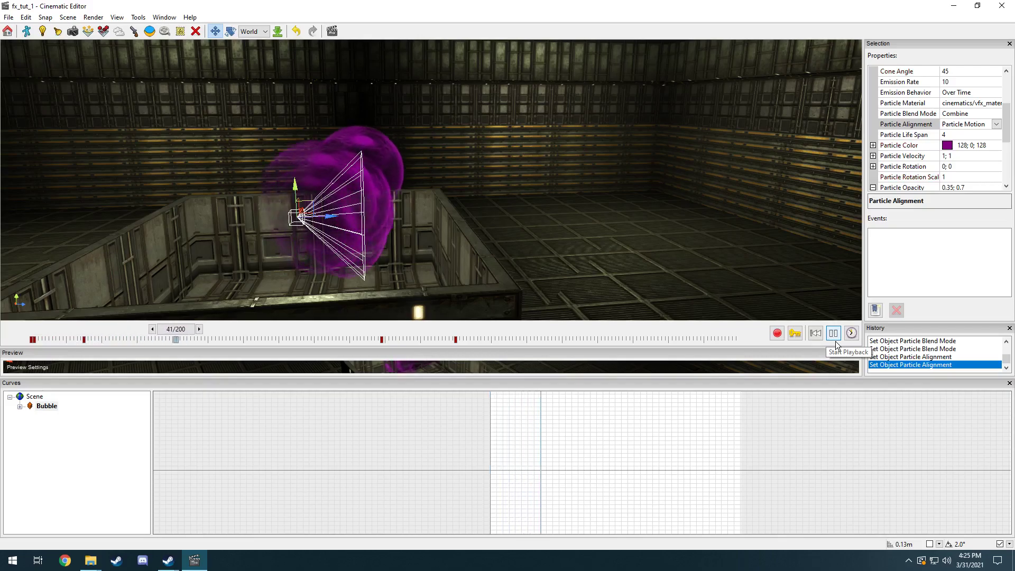
right_click_drag(531, 268, 451, 180)
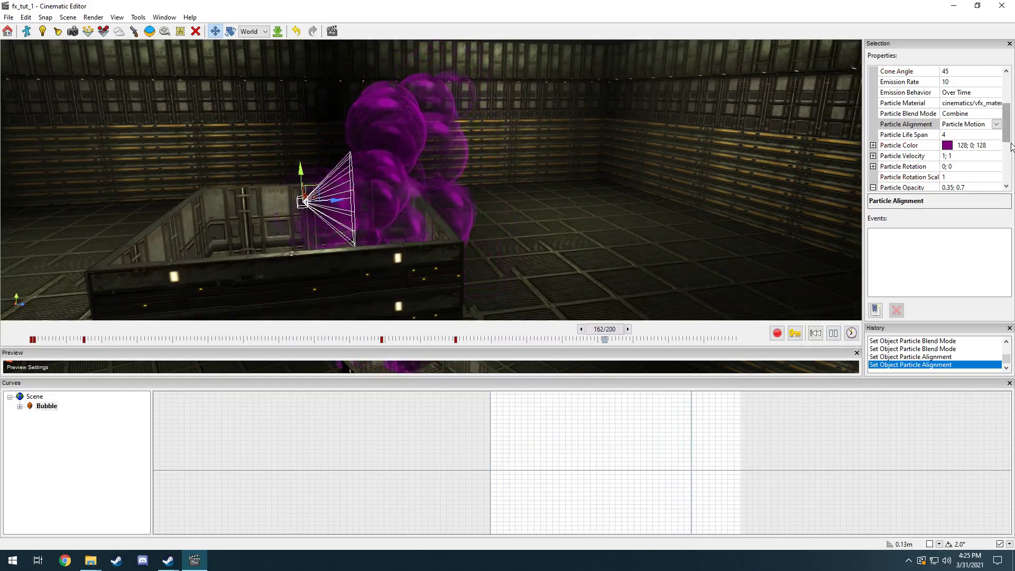
Step: Pause playback, set the Particle Motion Stretch to 5, and play the stretched bubbles briefly to preview them
scroll(1004, 159, "down", 2)
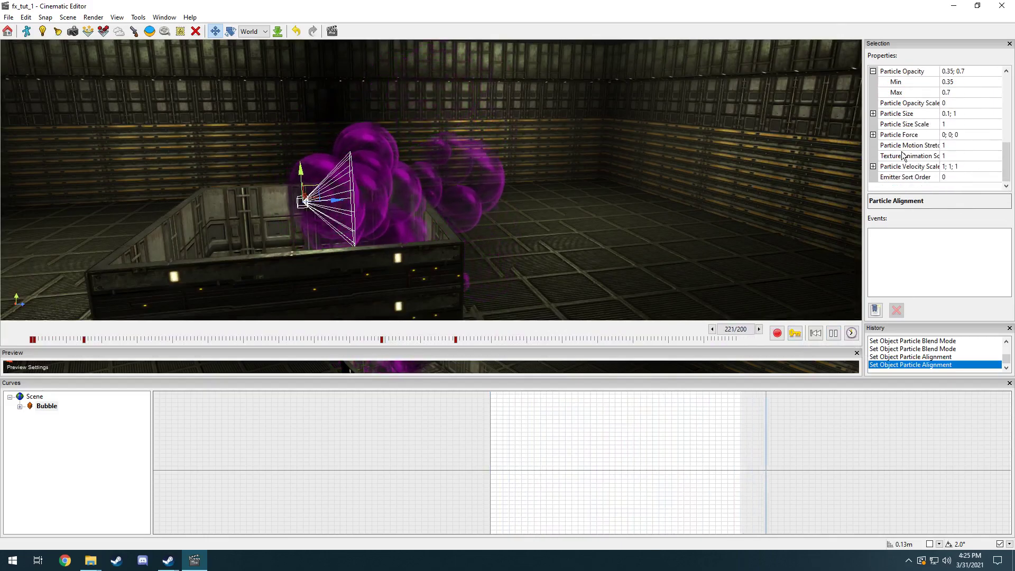
left_click(838, 334)
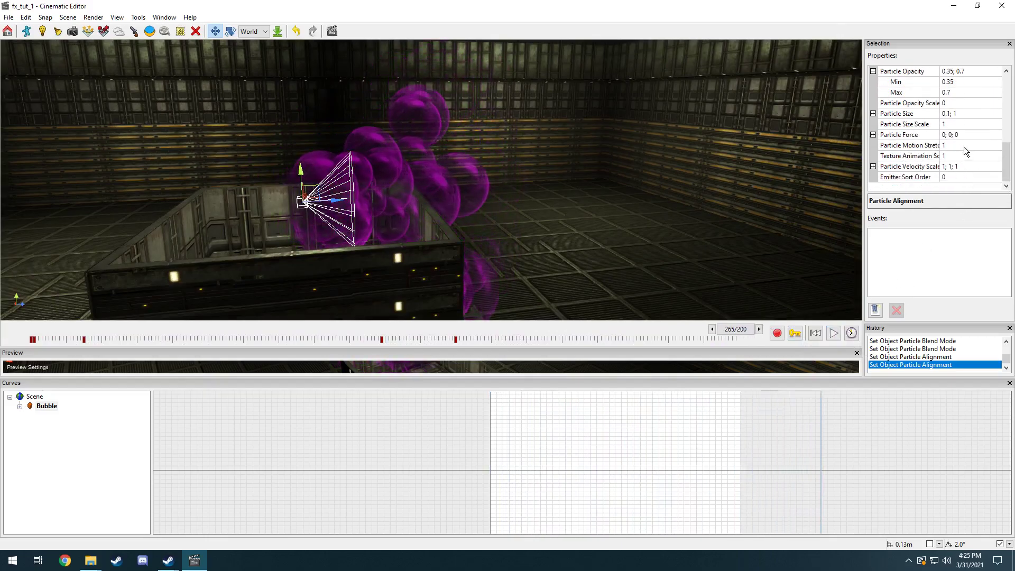
key("Return")
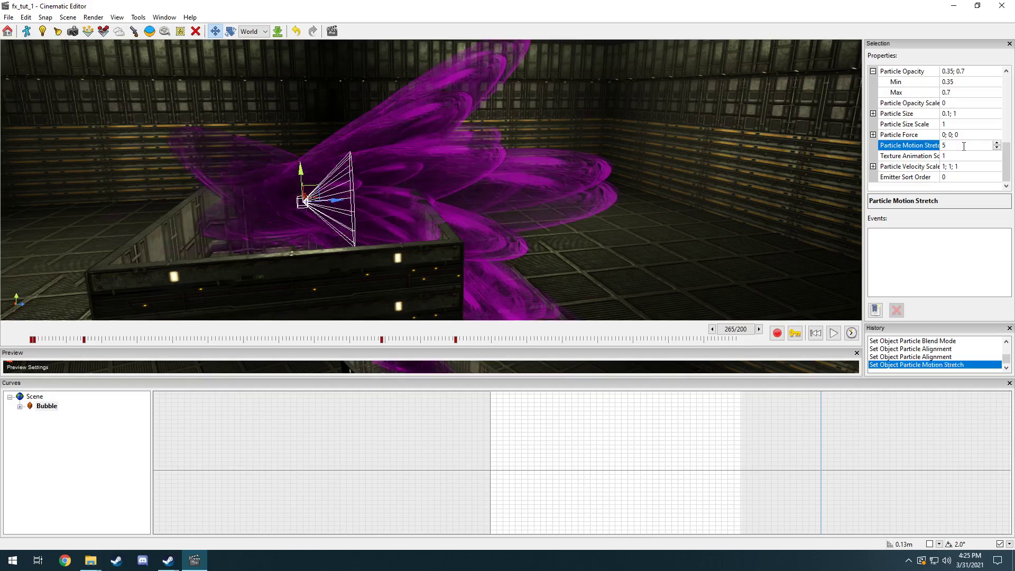
left_click(835, 336)
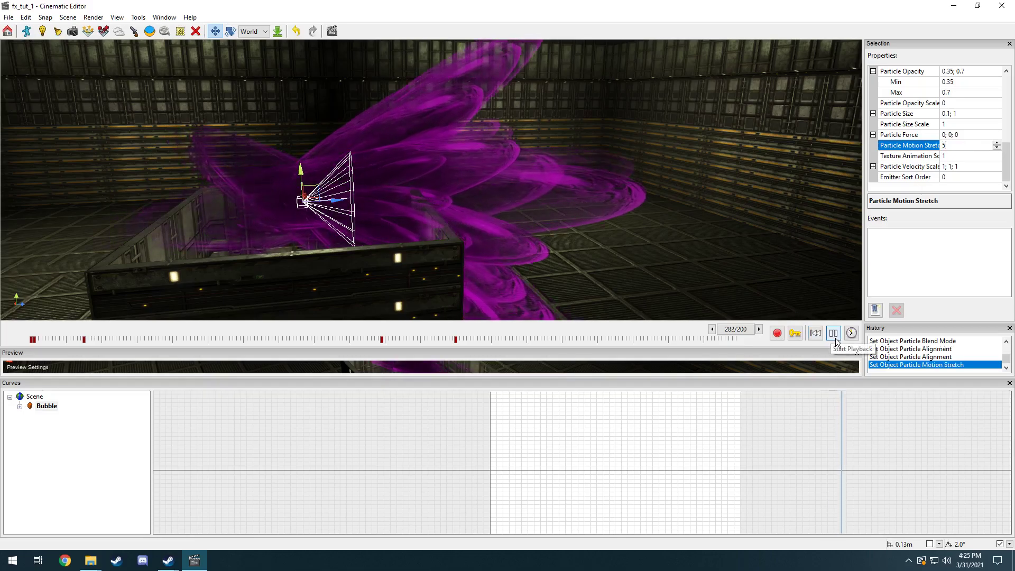
middle_click_drag(732, 274, 680, 242)
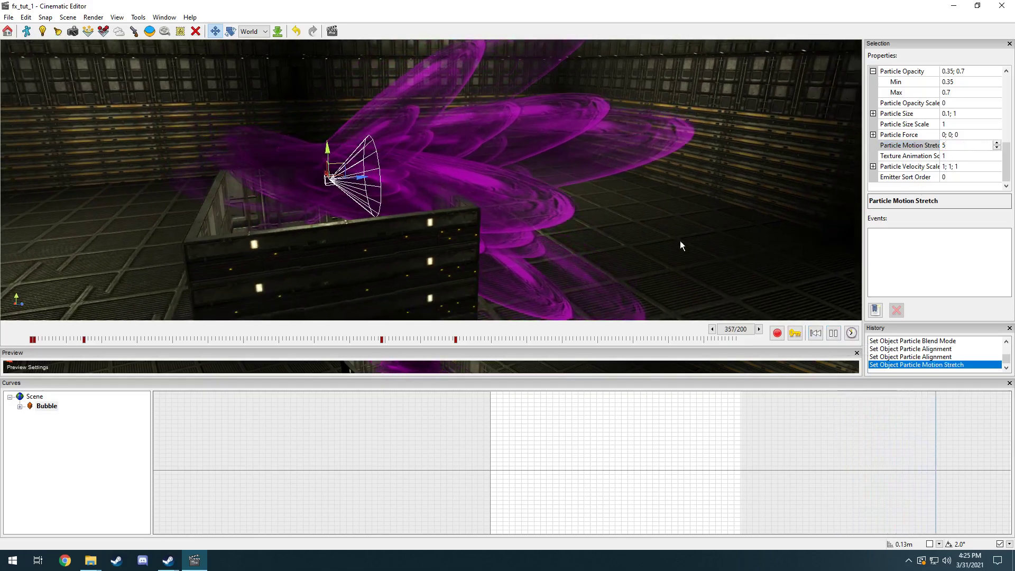
left_click(835, 339)
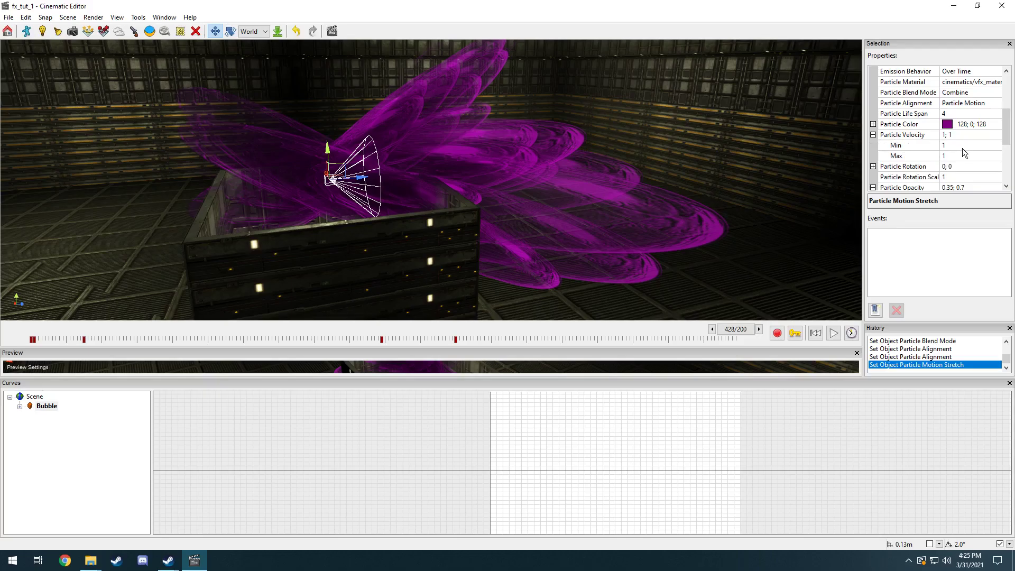
Step: Set the minimum Particle Velocity to 5 and examine from several angles how it affects the stretched bubbles
left_click(962, 148)
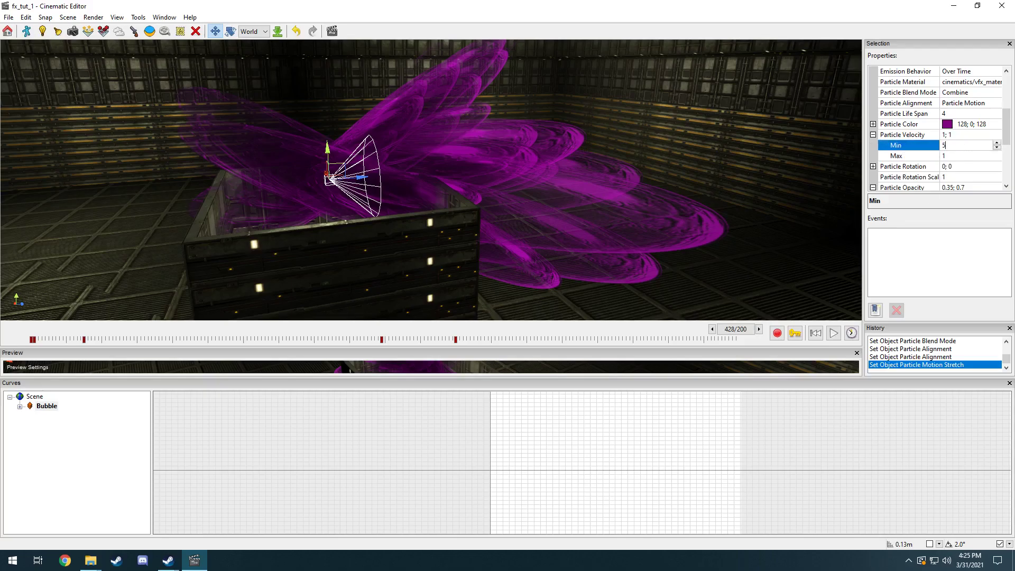
key("Return")
right_click_drag(724, 173, 545, 158)
key("w")
key("s")
key("s")
right_click_drag(402, 148, 387, 175)
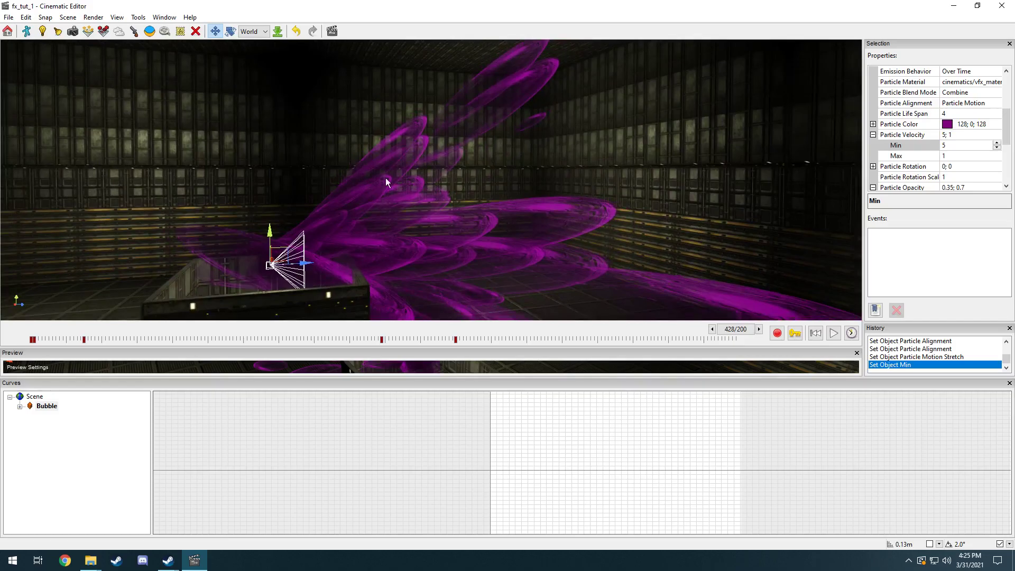
key("w")
right_click_drag(528, 158, 656, 220)
key("s")
key("s")
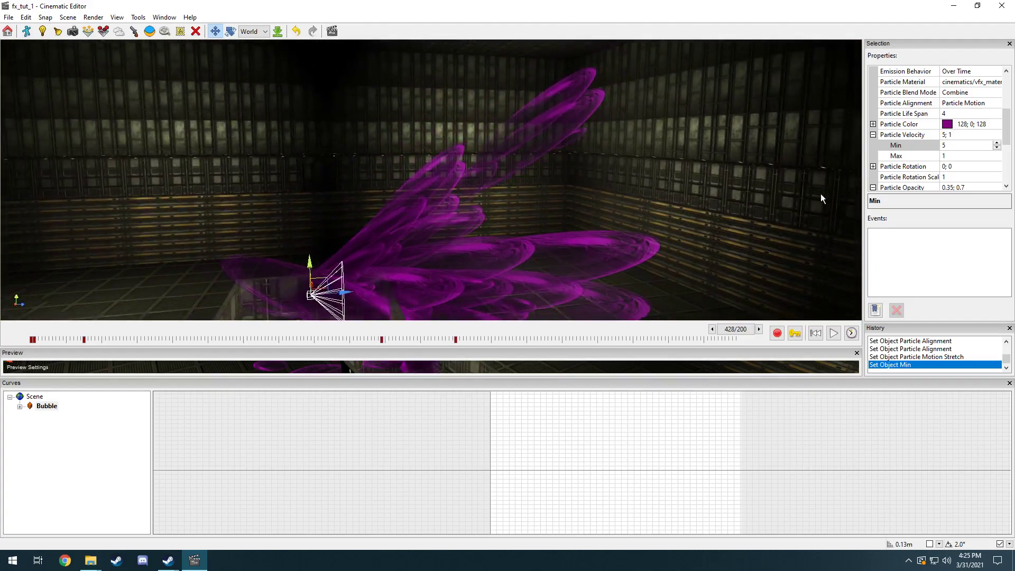
left_click_drag(1009, 142, 1009, 161)
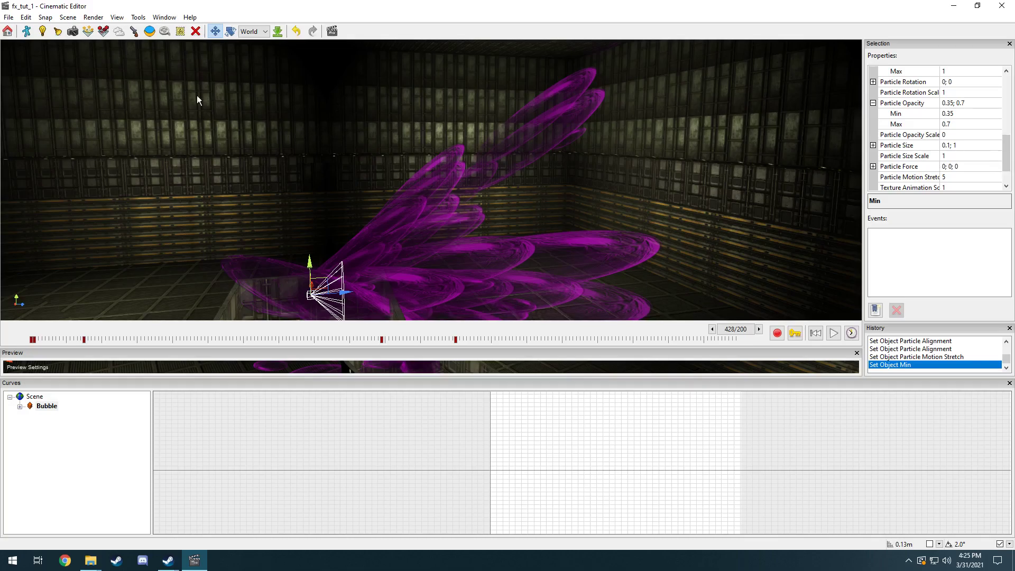
Step: Switch to the x64 folder in File Explorer and start an empty Cinematic Editor session
left_click(91, 561)
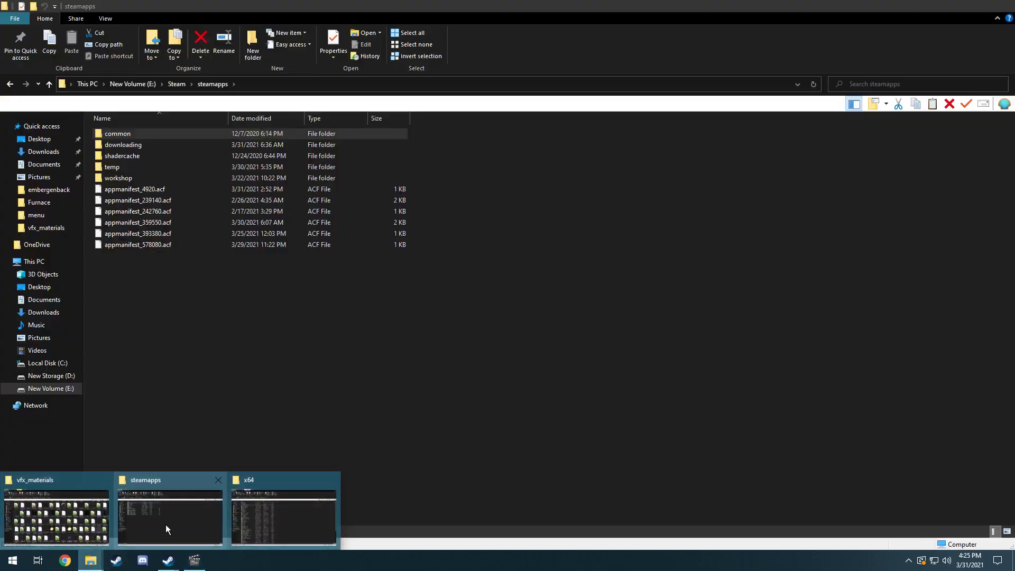
left_click(194, 529)
left_click(90, 560)
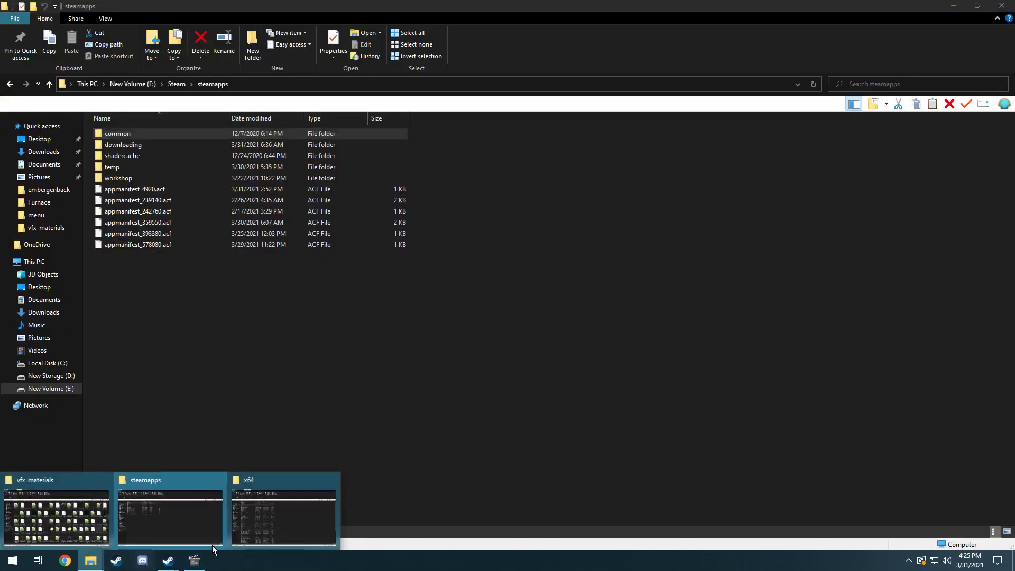
left_click(295, 518)
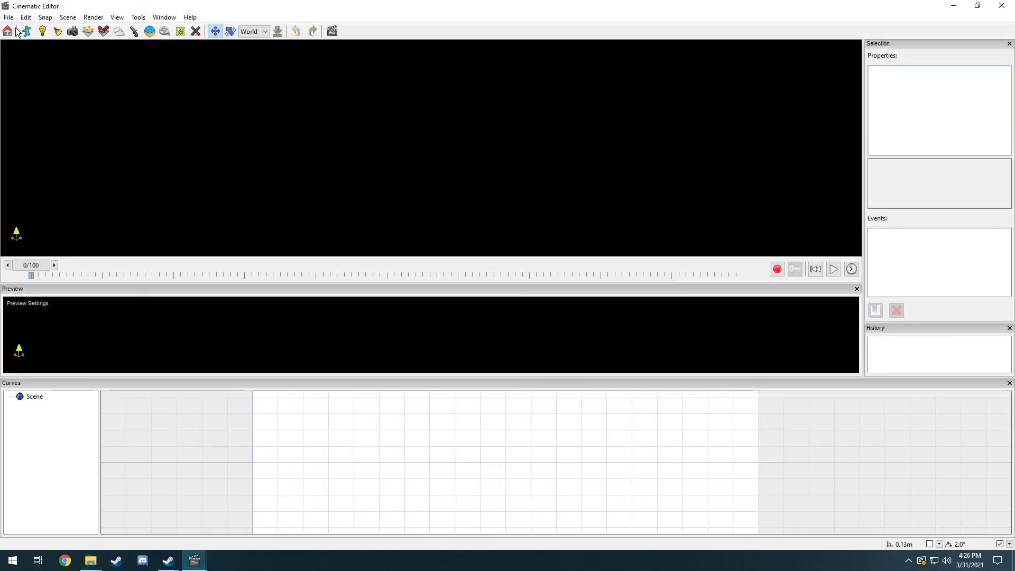
Step: Open tree_insect_swirl.cinematic from the NS2FX/ns2_unearthed/Tree folder
left_click(13, 19)
left_click(27, 43)
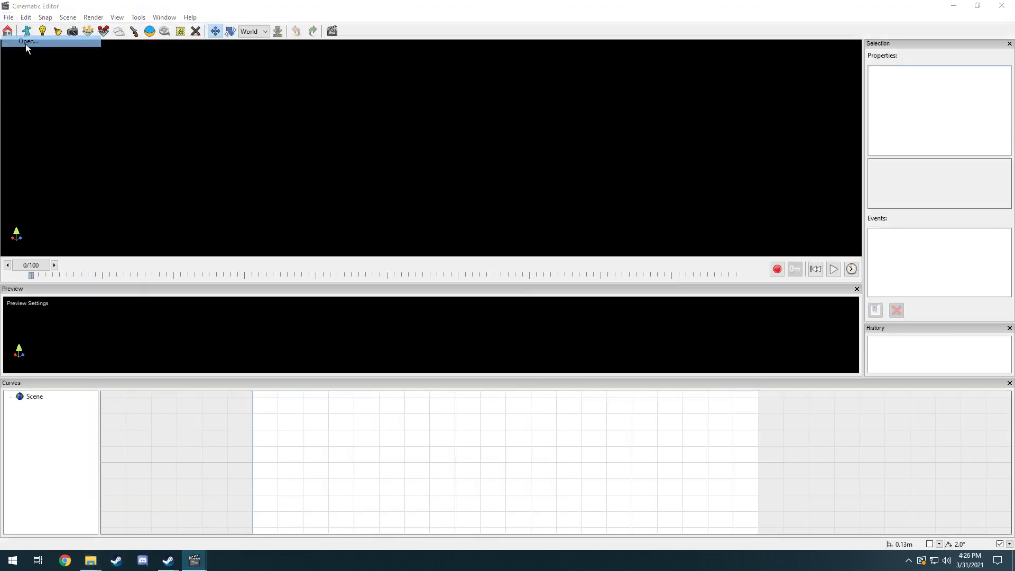
left_click(158, 50)
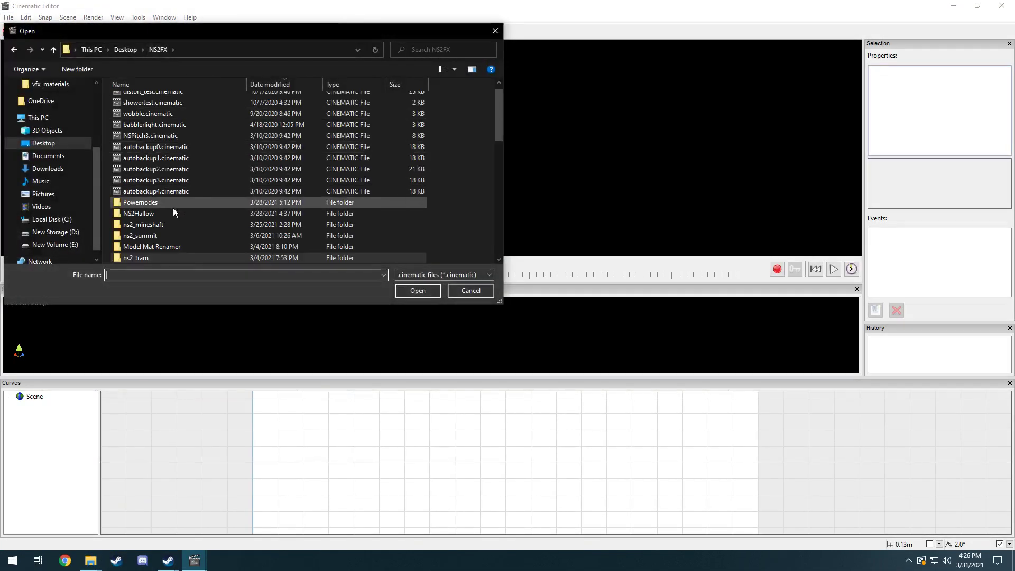
scroll(180, 240, "down", 2)
scroll(180, 240, "down", 10)
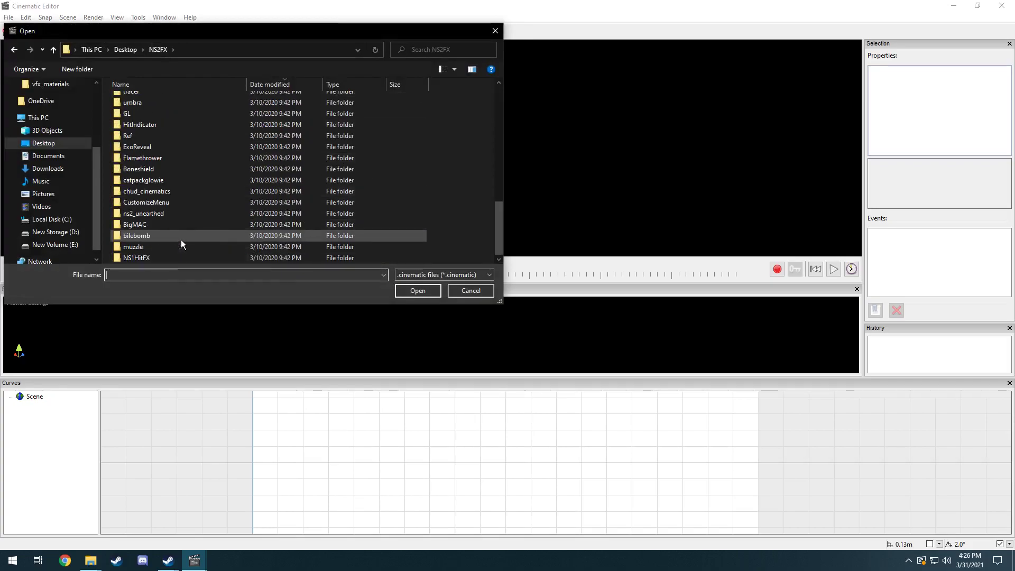
double_click(181, 242)
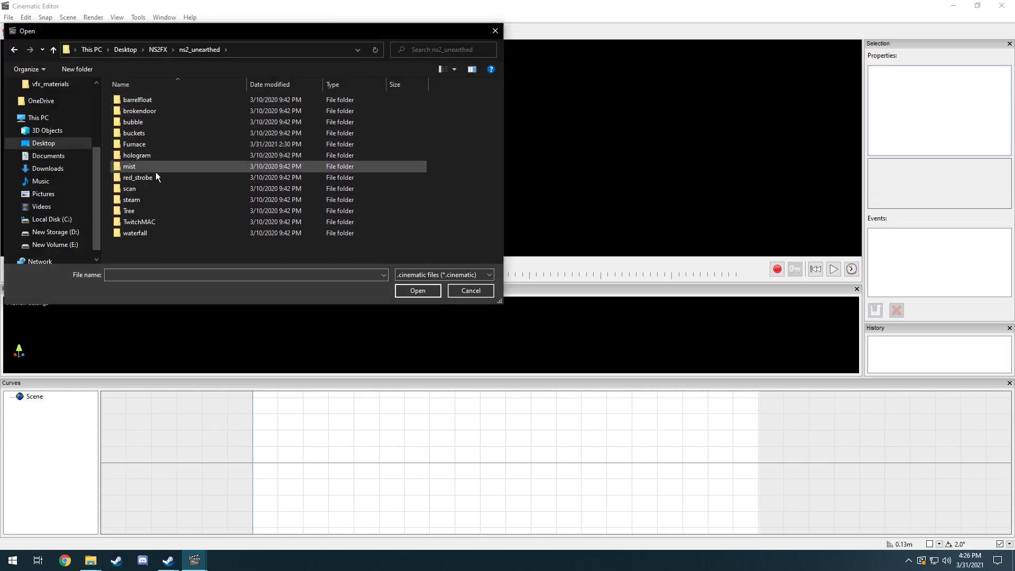
double_click(149, 215)
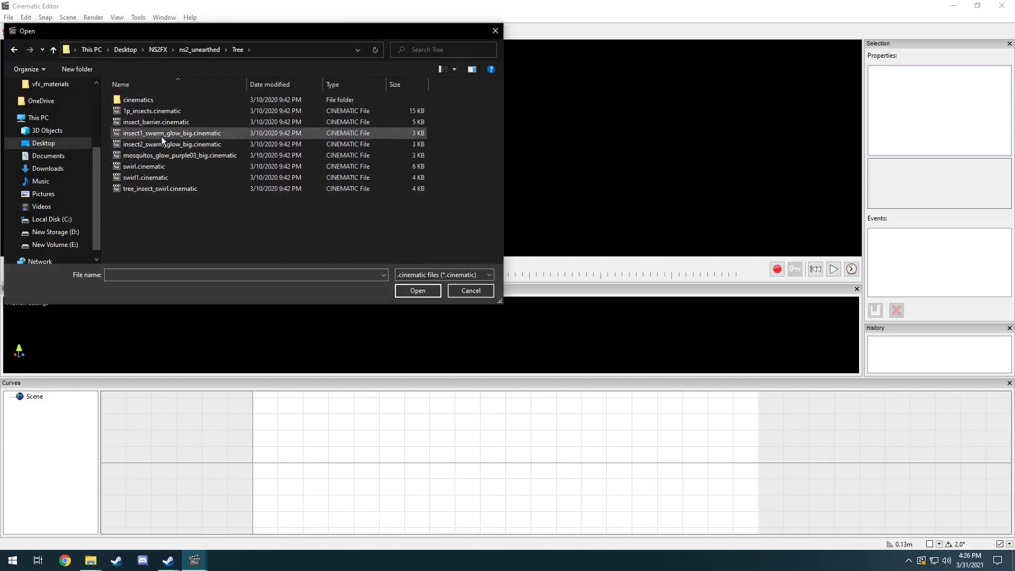
left_click(162, 124)
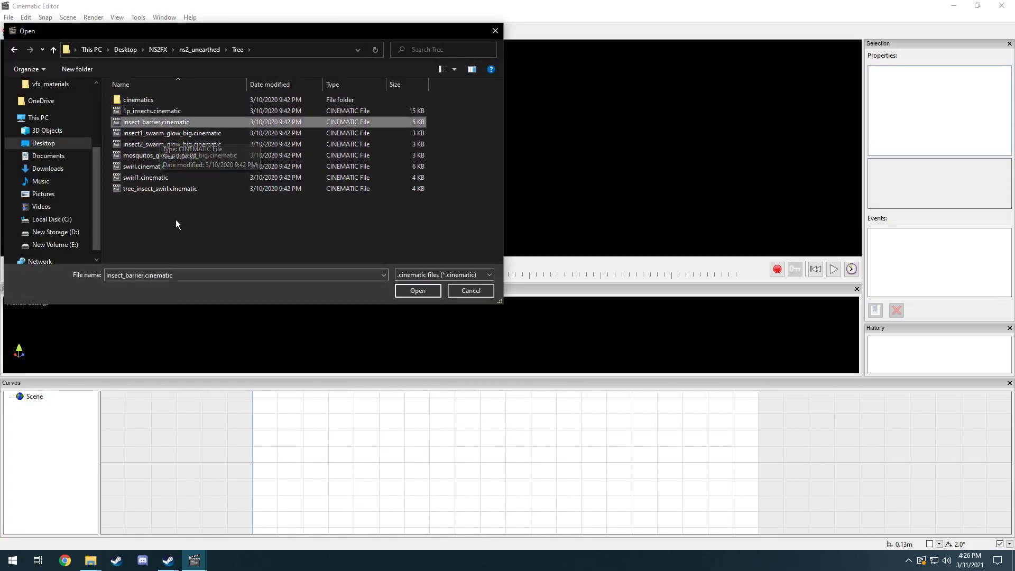
left_click(157, 190)
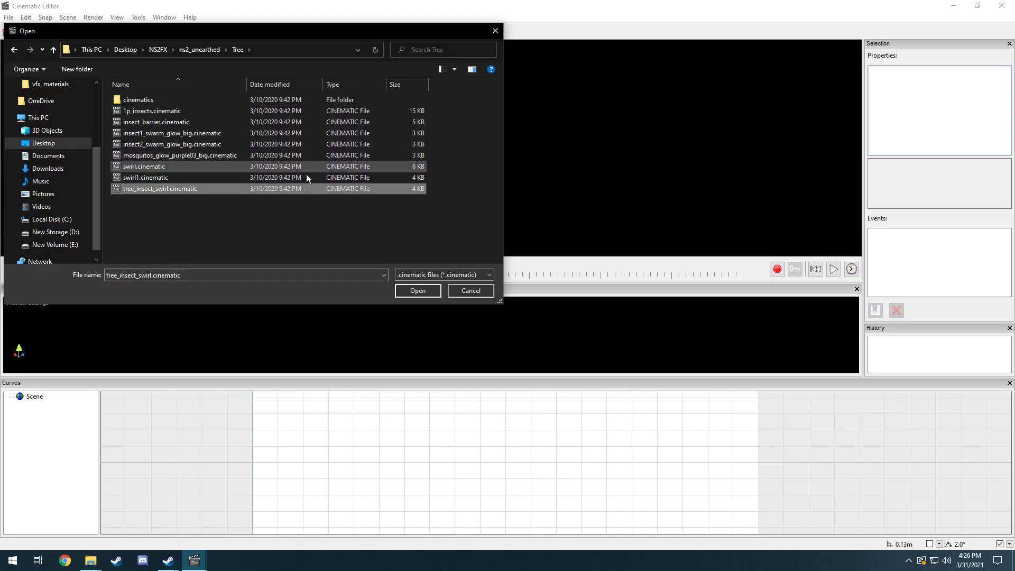
left_click(431, 292)
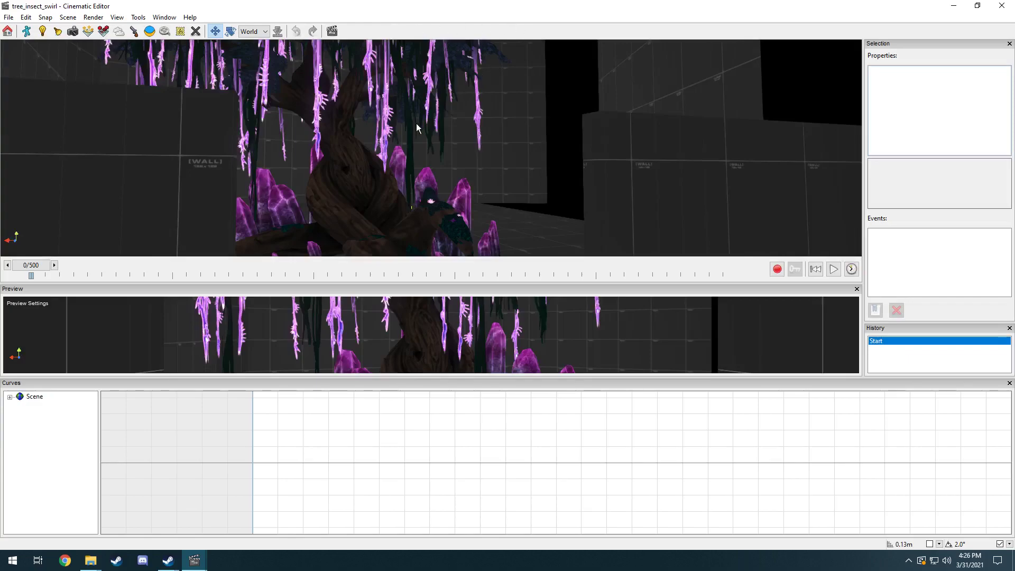
Step: Play the insect swirl effect around the tree with the scene's emitters listed and the viewport enlarged
right_click_drag(502, 164, 660, 105)
right_click_drag(437, 155, 476, 196)
left_click(834, 269)
double_click(34, 397)
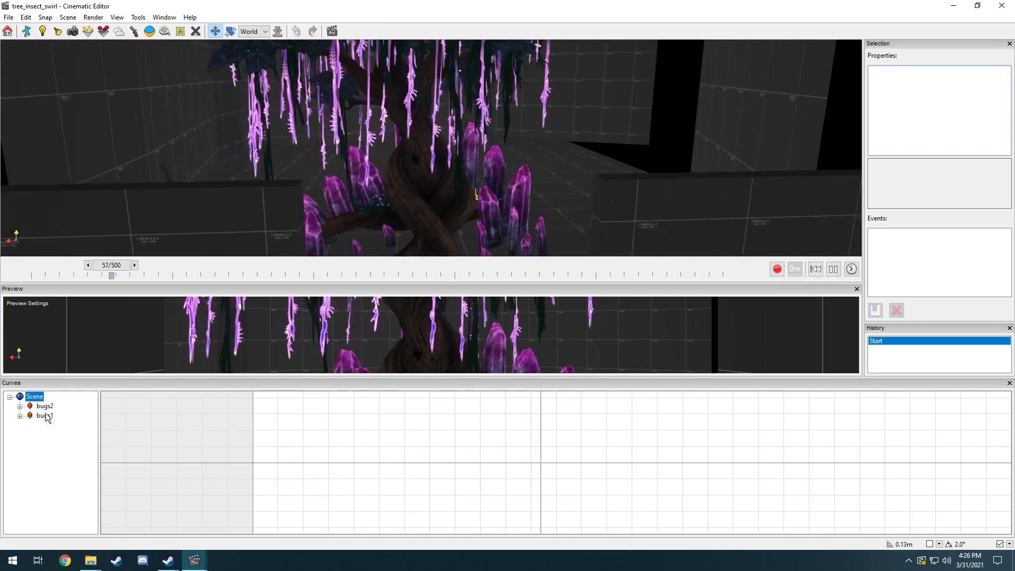
left_click_drag(132, 379, 135, 396)
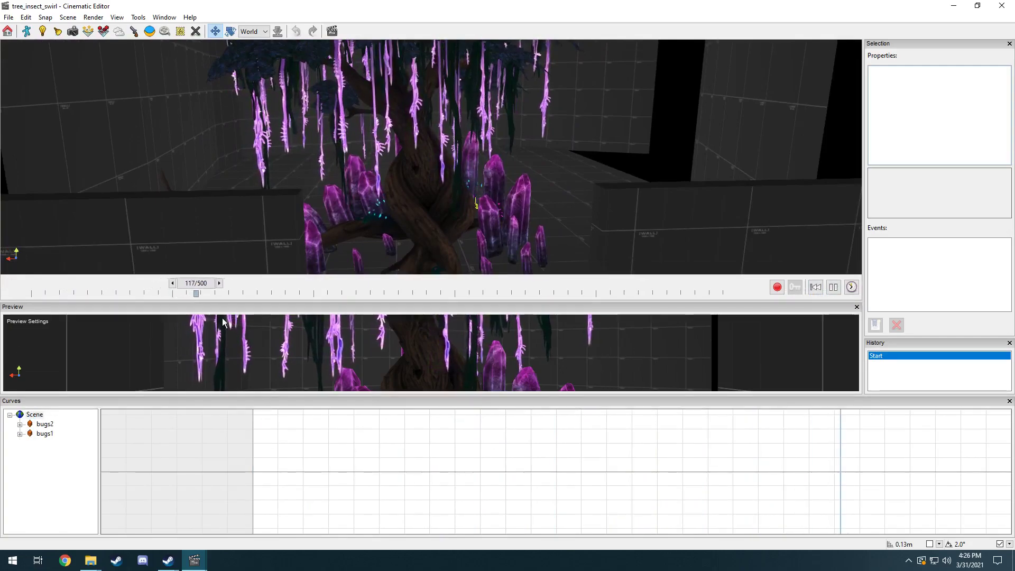
left_click_drag(223, 303, 222, 328)
Step: Select the bugs2 emitter and examine its particle properties in an enlarged property list
left_click(44, 424)
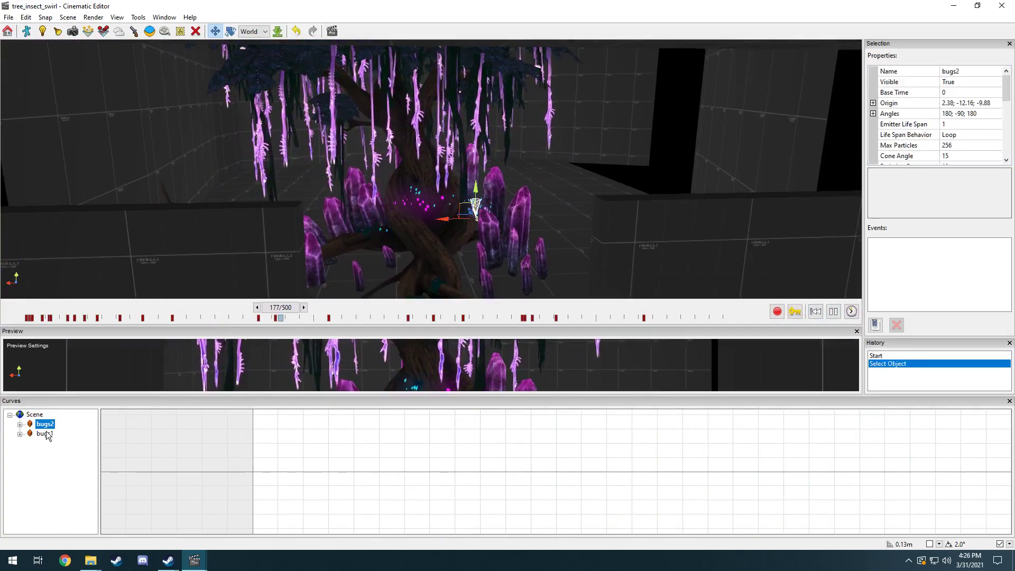
scroll(1008, 124, "down", 3)
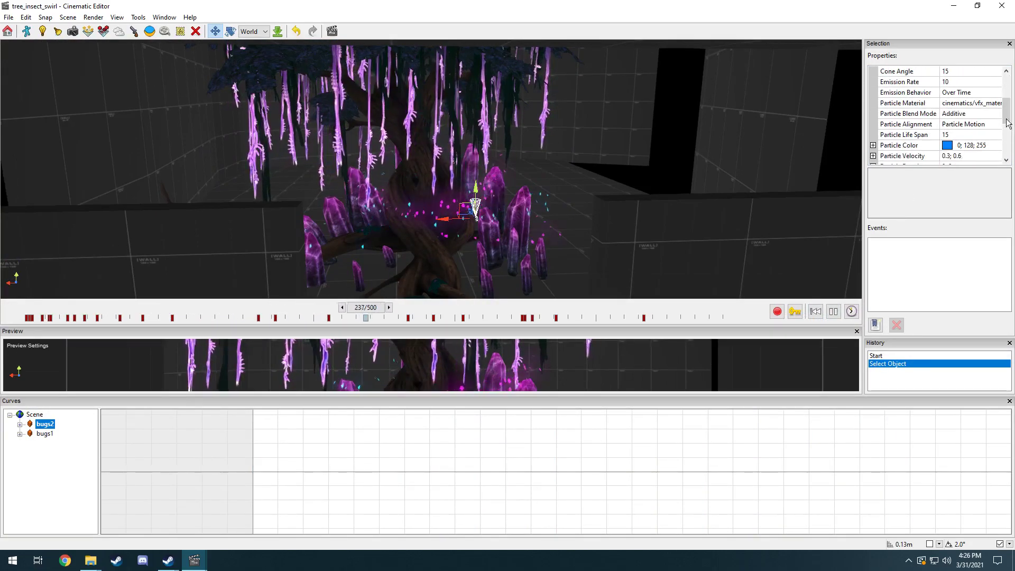
left_click_drag(939, 167, 940, 205)
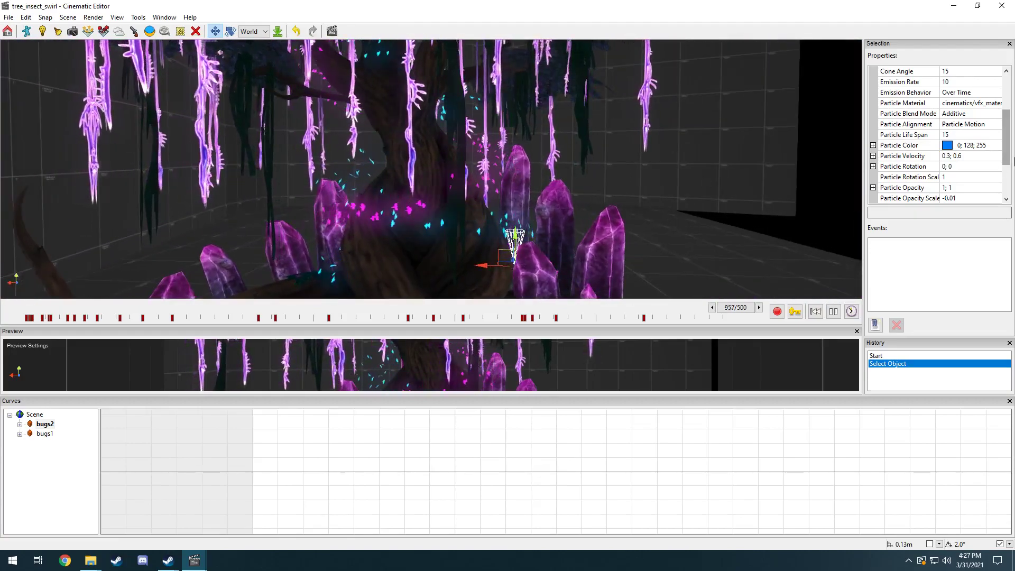
left_click_drag(1007, 161, 1011, 177)
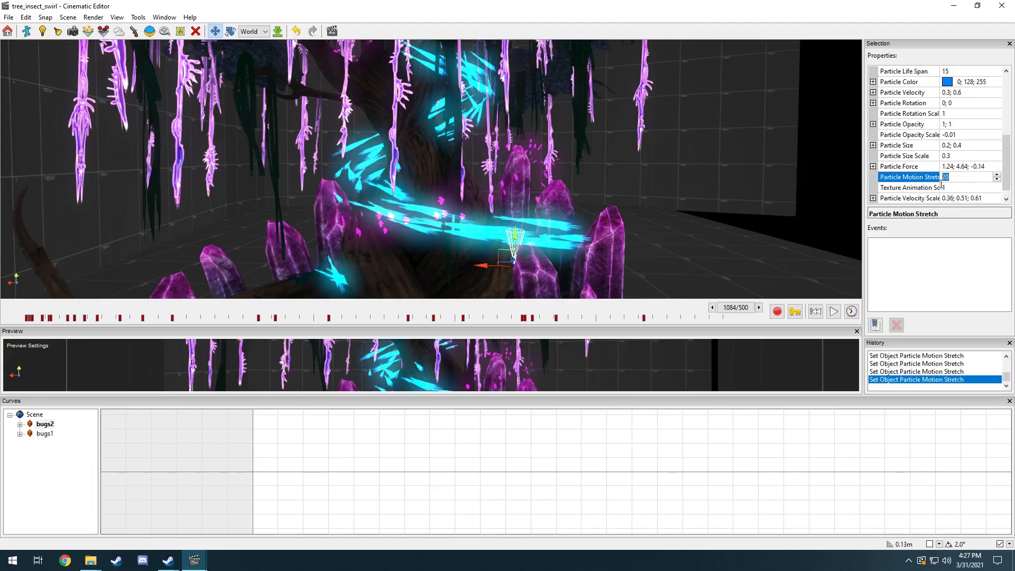
Step: Try Particle Motion Stretch values of 60 and 40 on bugs2, and play the effect to preview the streaks
type("0")
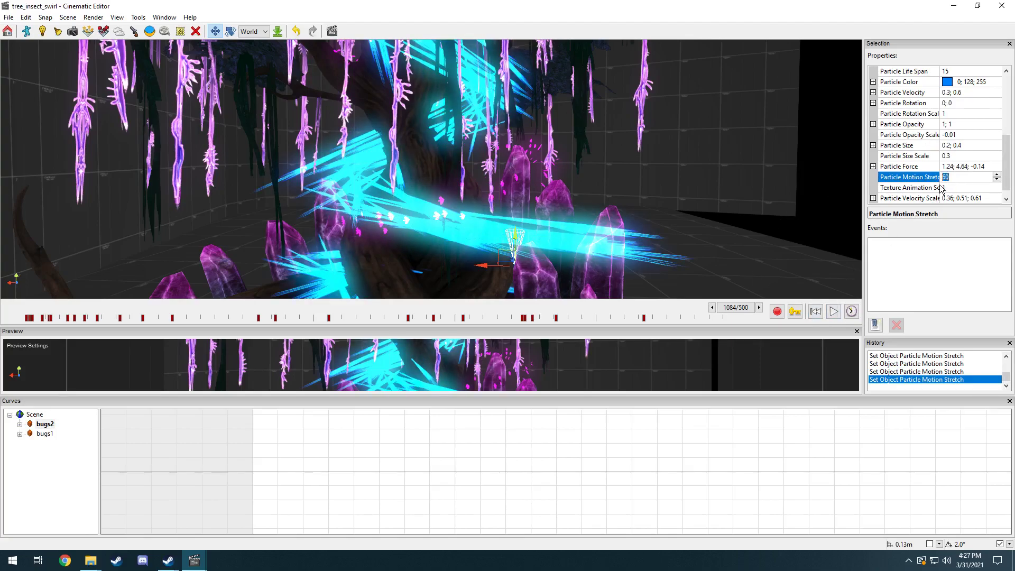
type("40")
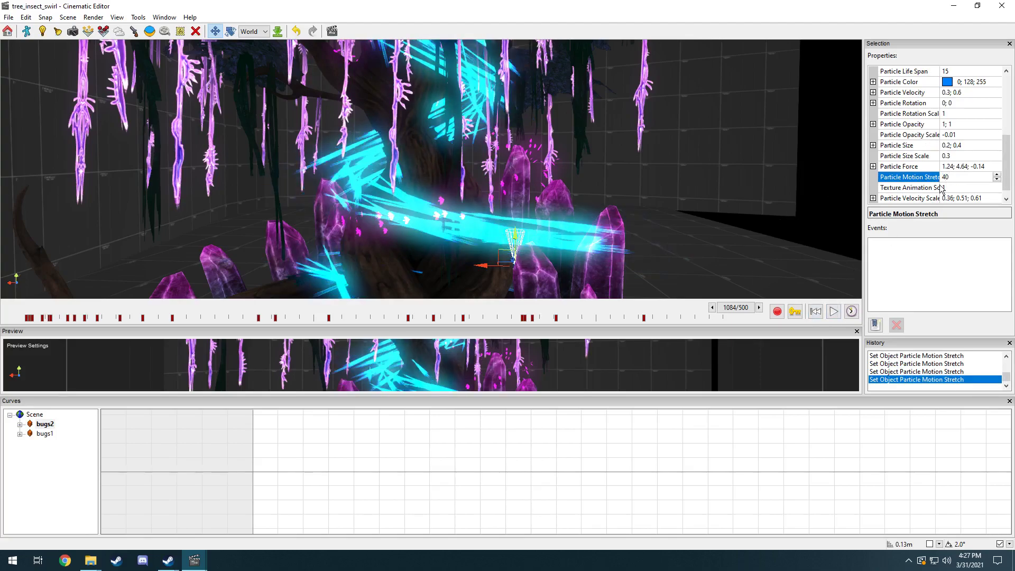
left_click(836, 314)
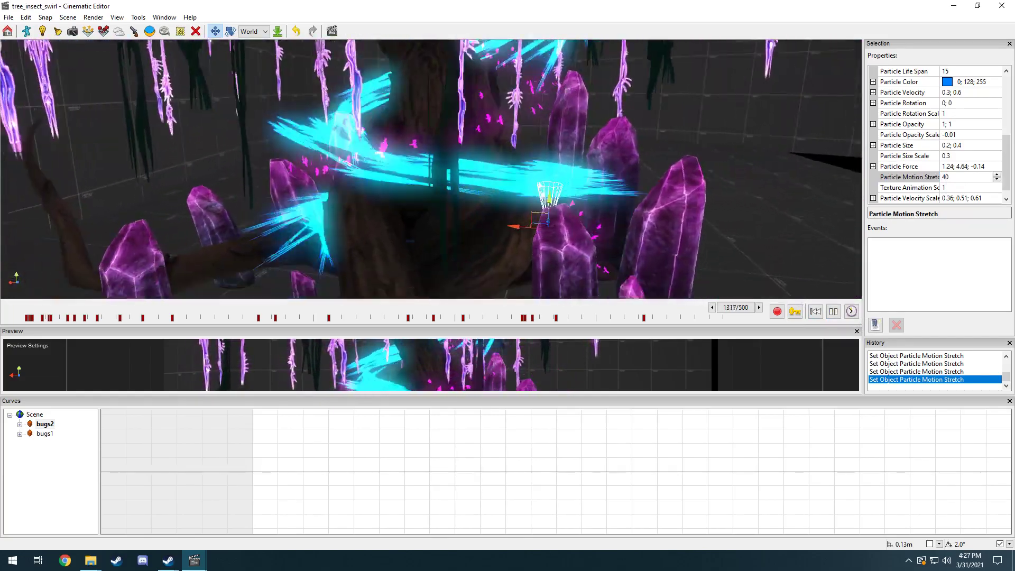
left_click(834, 312)
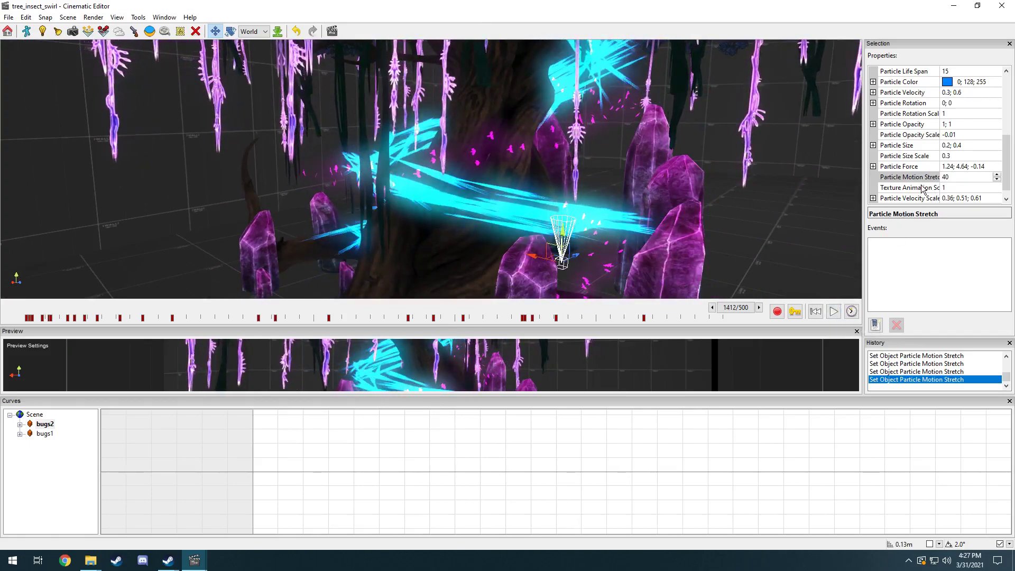
Step: Set the Particle Motion Stretch of bugs2 to 5 and resume playing the effect
left_click(958, 180)
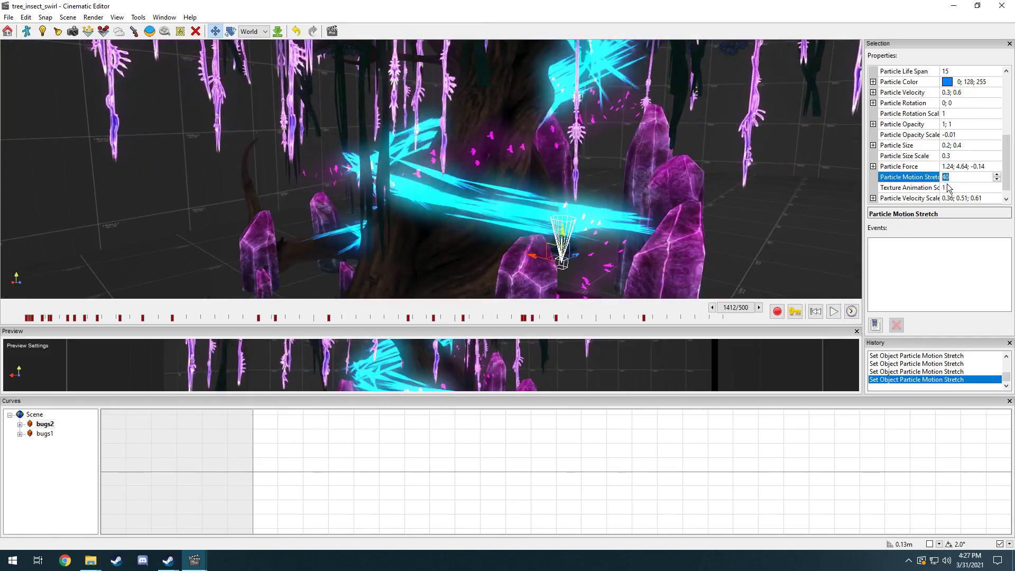
type("5")
left_click(833, 312)
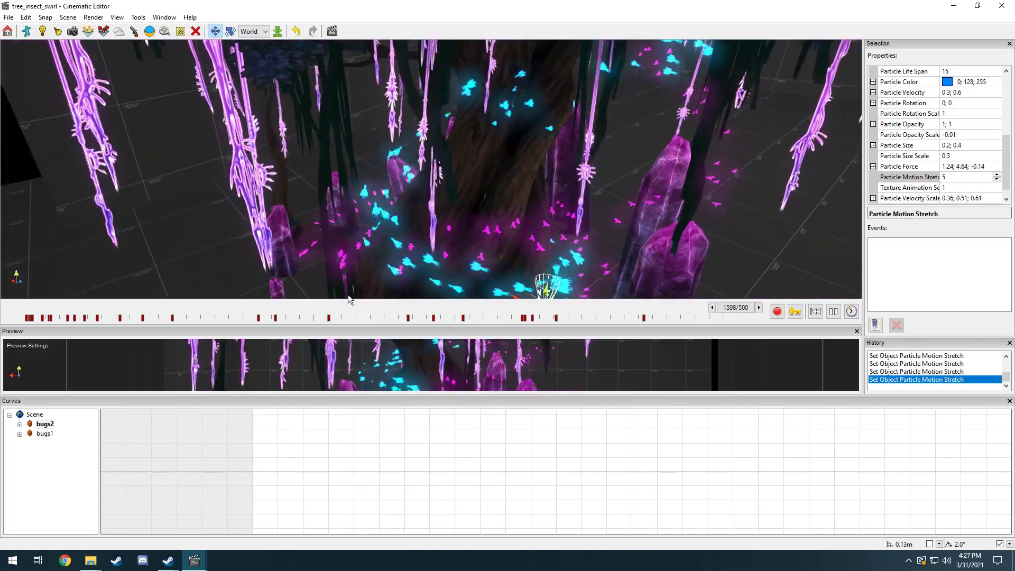
Step: Expand the bugs2 curve tracks in a widened list and pause playback
left_click(20, 423)
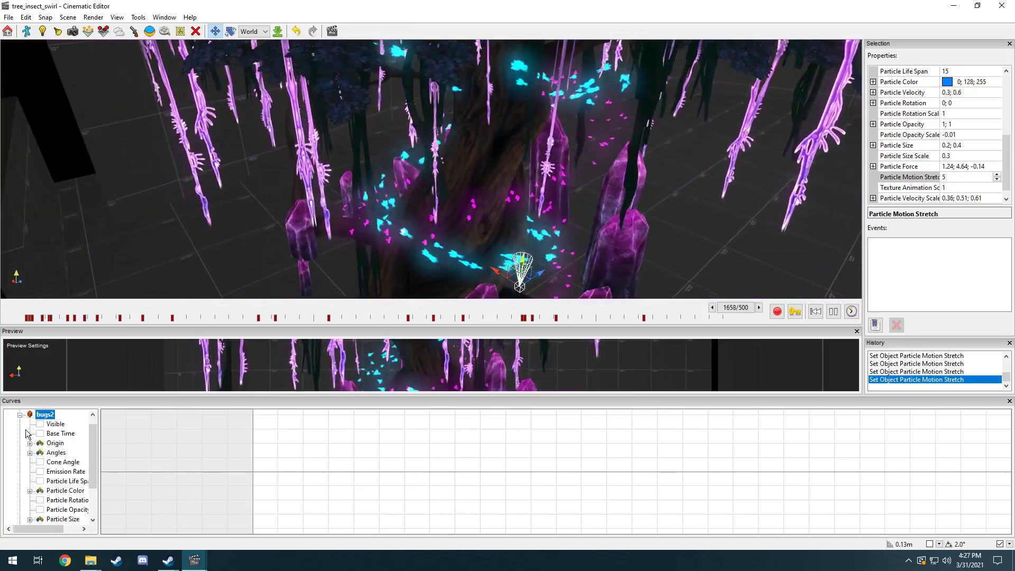
left_click_drag(99, 445, 142, 448)
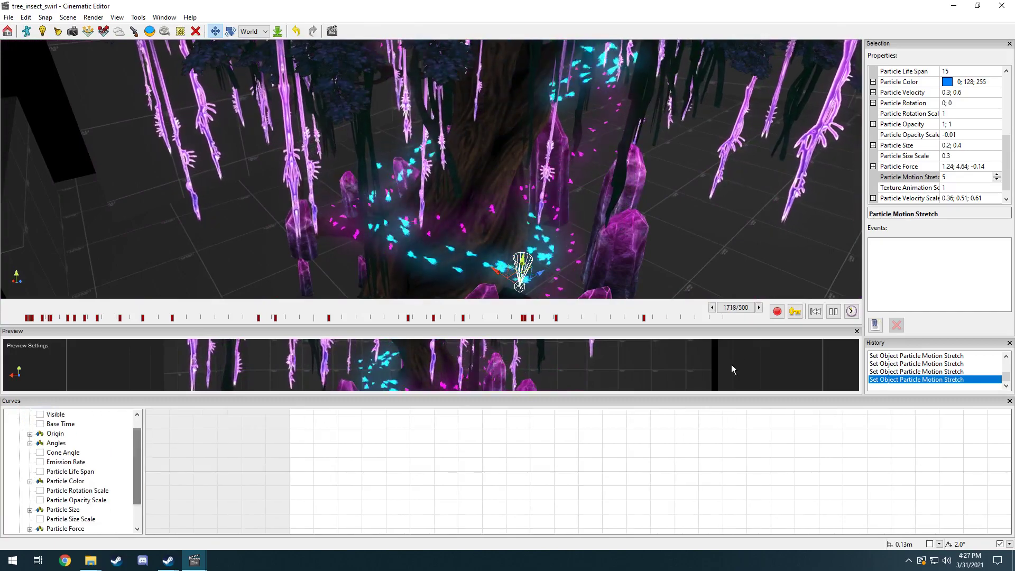
left_click(836, 316)
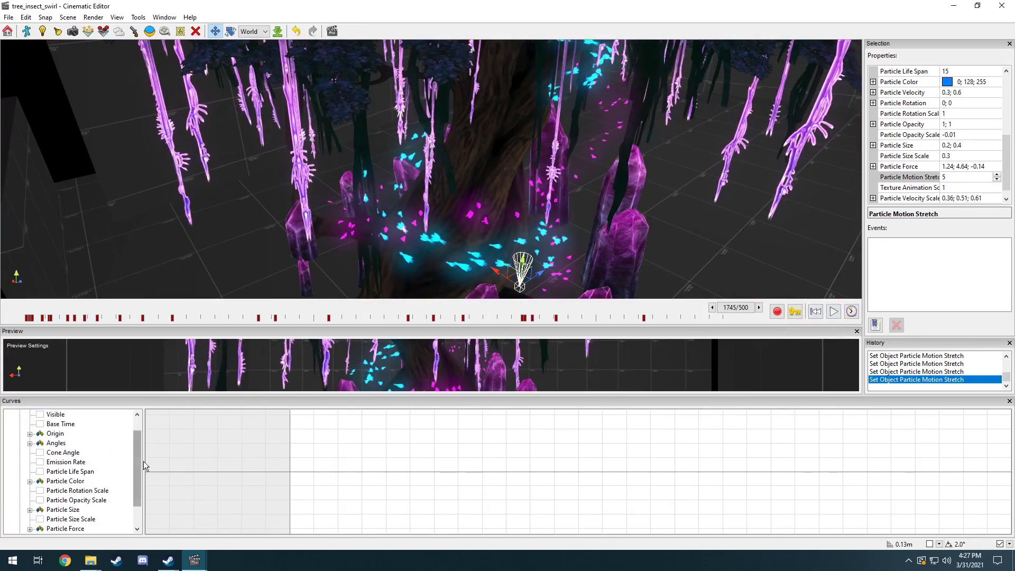
Step: Try moving the bugs2 emitter in the viewport, and undo the move
scroll(112, 446, "up", 1)
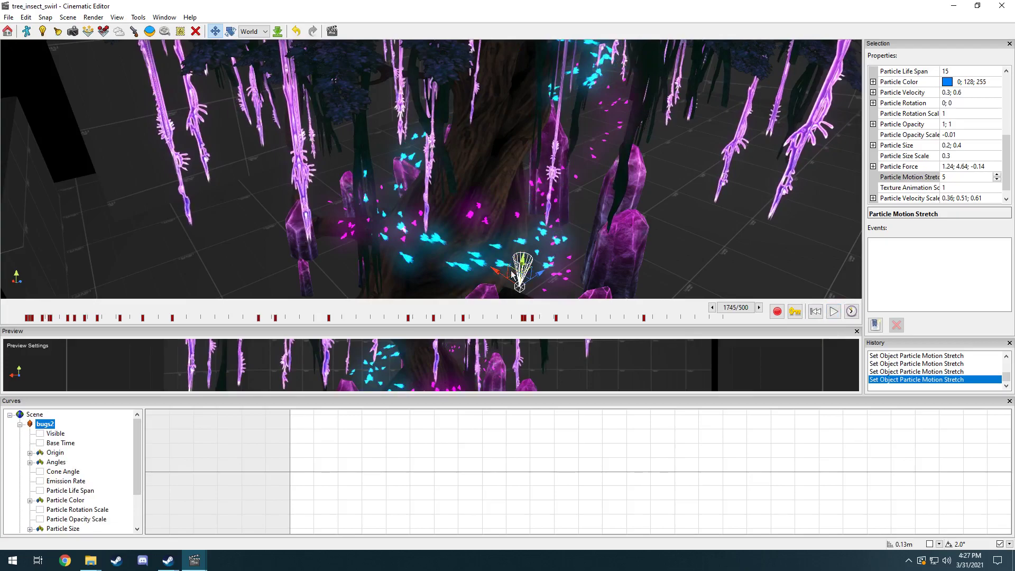
left_click_drag(505, 281, 486, 269)
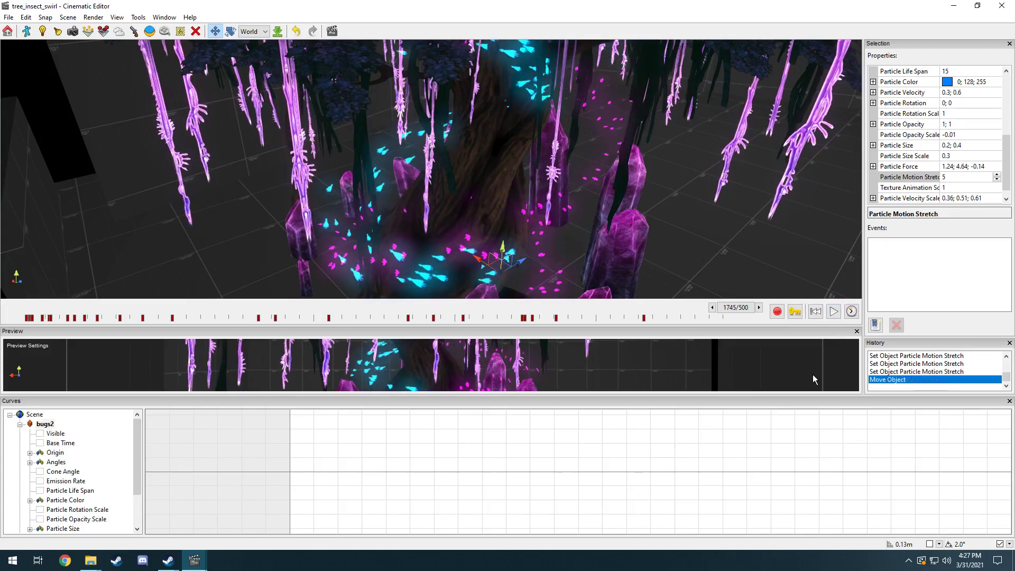
left_click(920, 383)
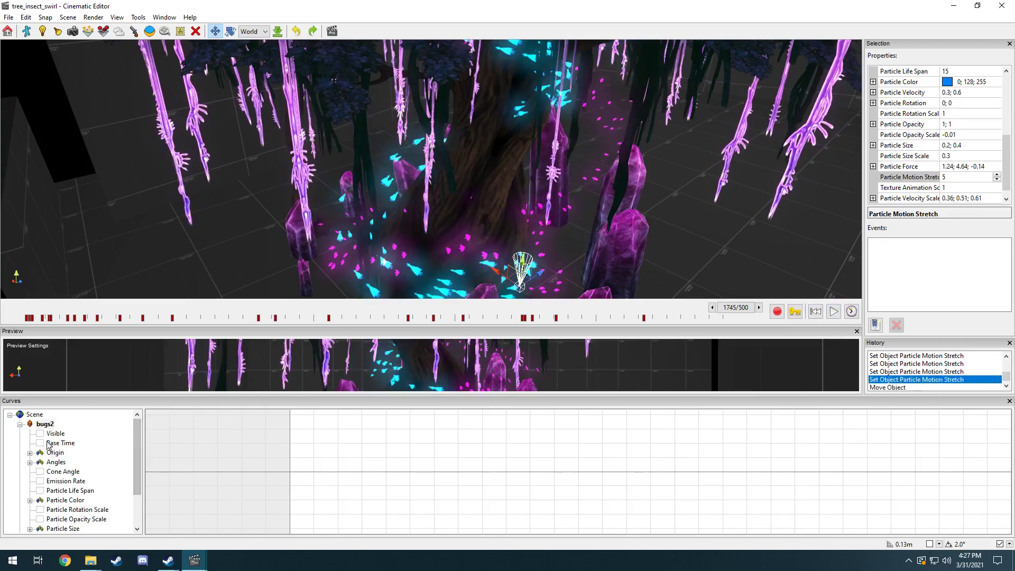
Step: Expand the Particle Velocity Scale tracks of bugs2 and display the X curve
left_click_drag(138, 451, 137, 478)
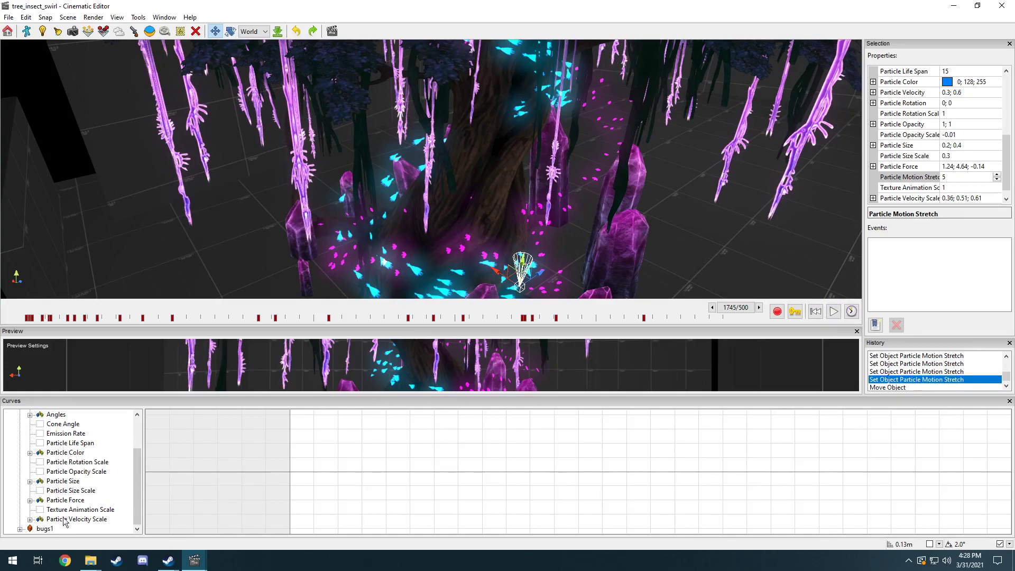
left_click(30, 519)
left_click(51, 519)
left_click(55, 521)
left_click(57, 510)
left_click(57, 511)
left_click(57, 500)
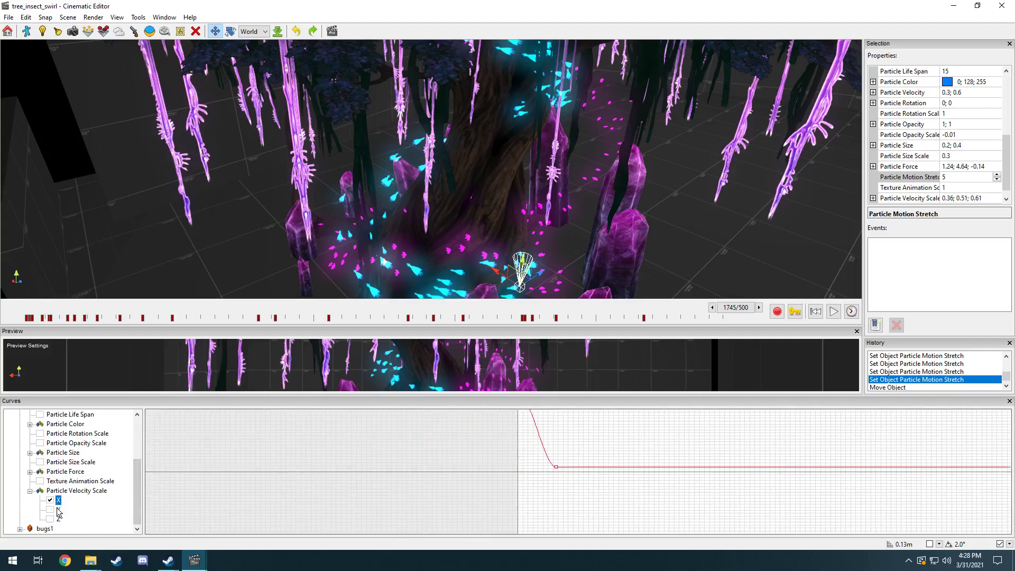
Step: Hide the Particle Velocity Scale X curve and display the Particle Force X curve of bugs2
scroll(508, 495, "down", 2)
left_click(50, 499)
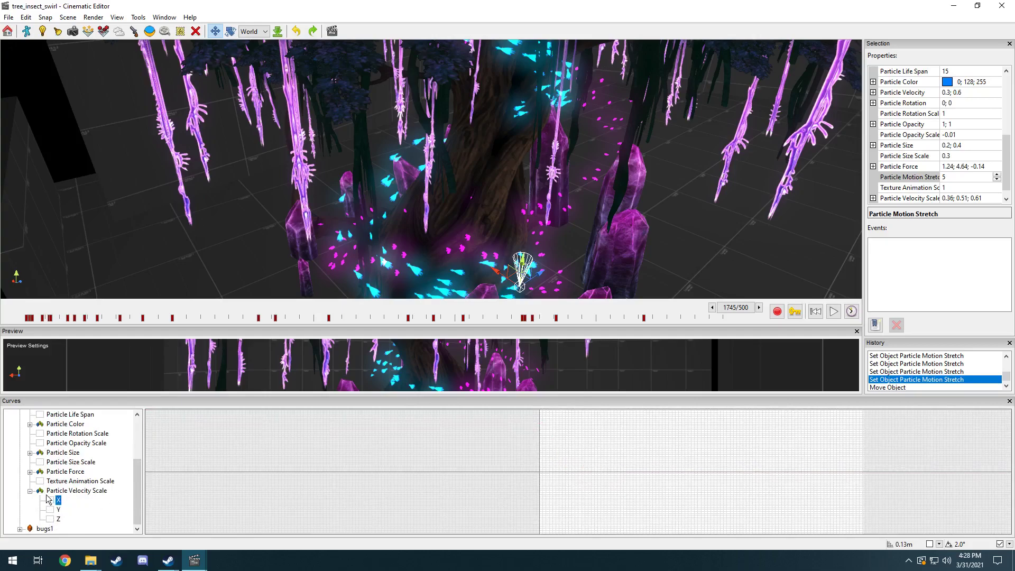
scroll(64, 461, "up", 2)
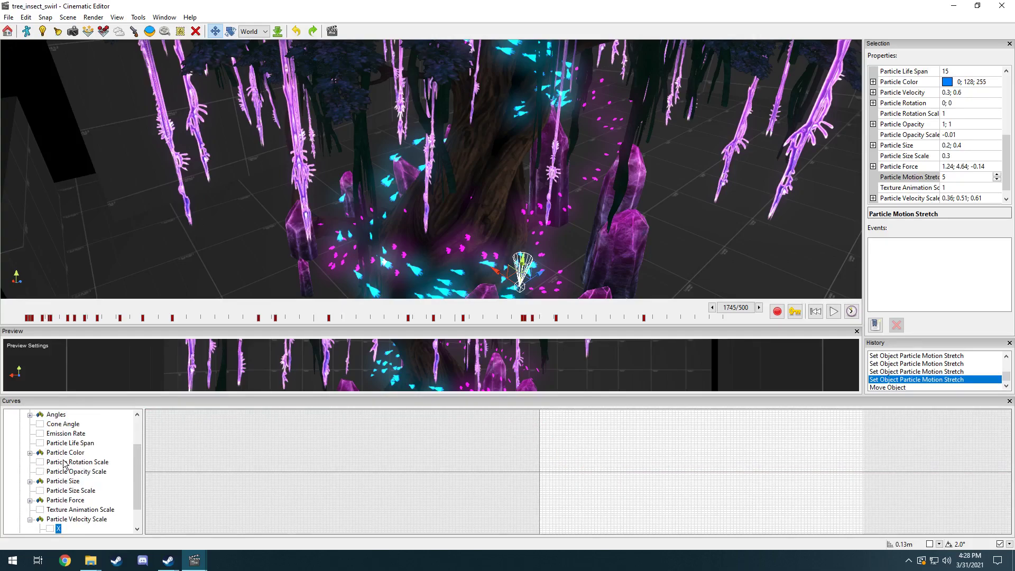
scroll(51, 464, "down", 1)
scroll(51, 464, "down", 1)
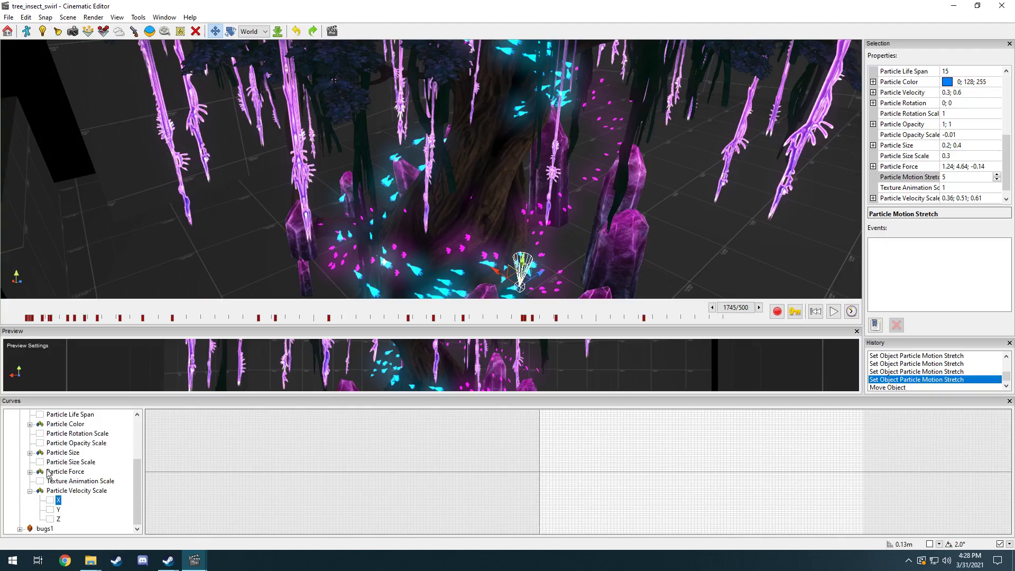
double_click(39, 472)
left_click(50, 480)
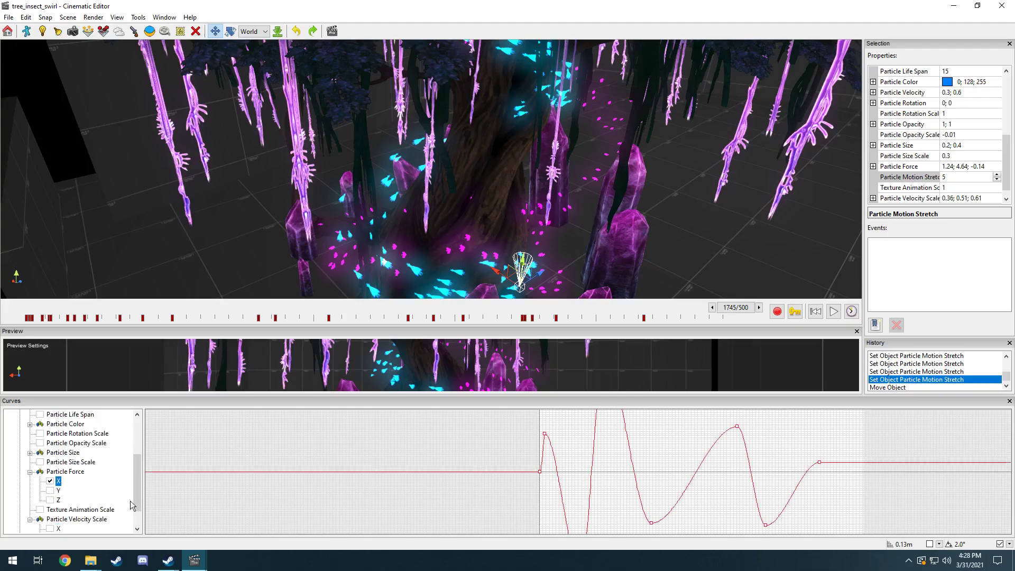
scroll(679, 502, "down", 3)
middle_click_drag(711, 454, 596, 464)
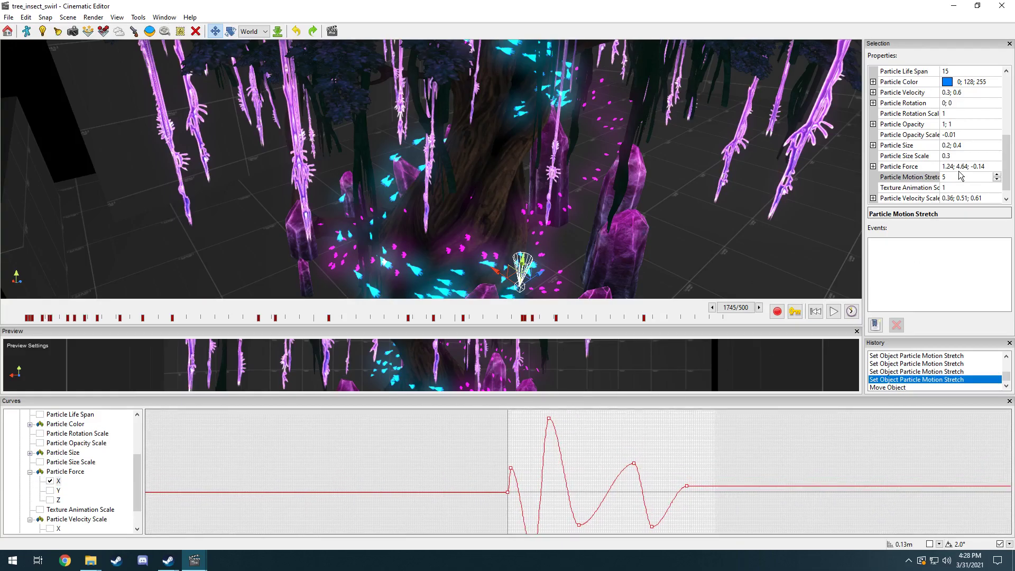
Step: Expand the Particle Velocity property of bugs2 and inspect its minimum and maximum values
scroll(961, 176, "up", 1)
scroll(961, 176, "down", 1)
scroll(962, 177, "up", 4)
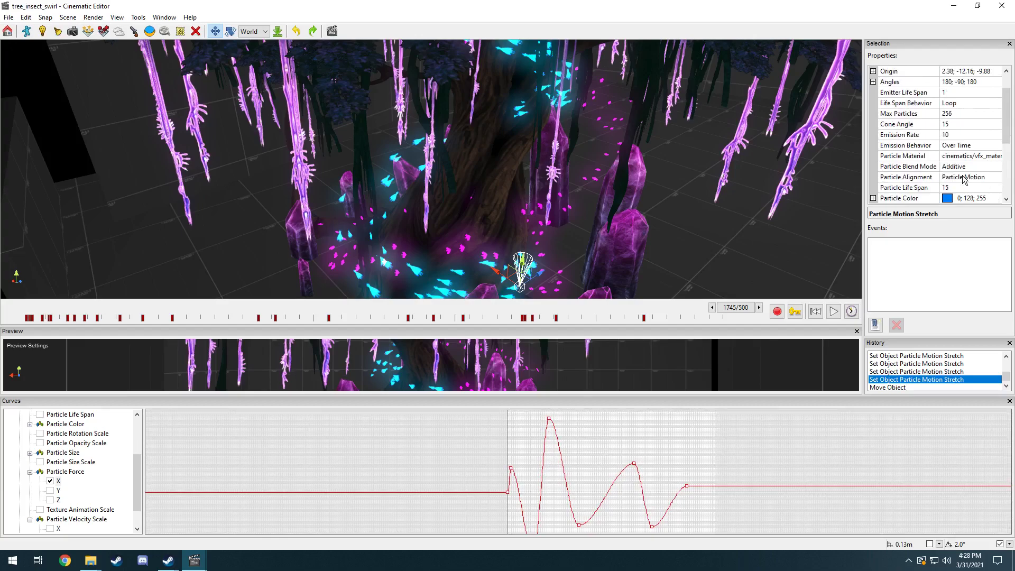
scroll(963, 180, "down", 2)
left_click(918, 149)
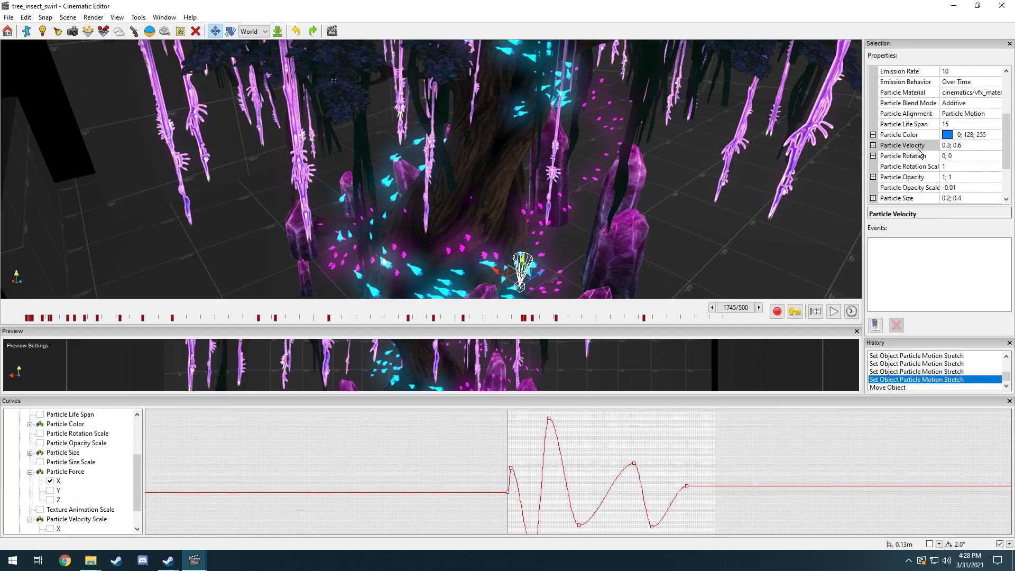
left_click(874, 146)
left_click(973, 167)
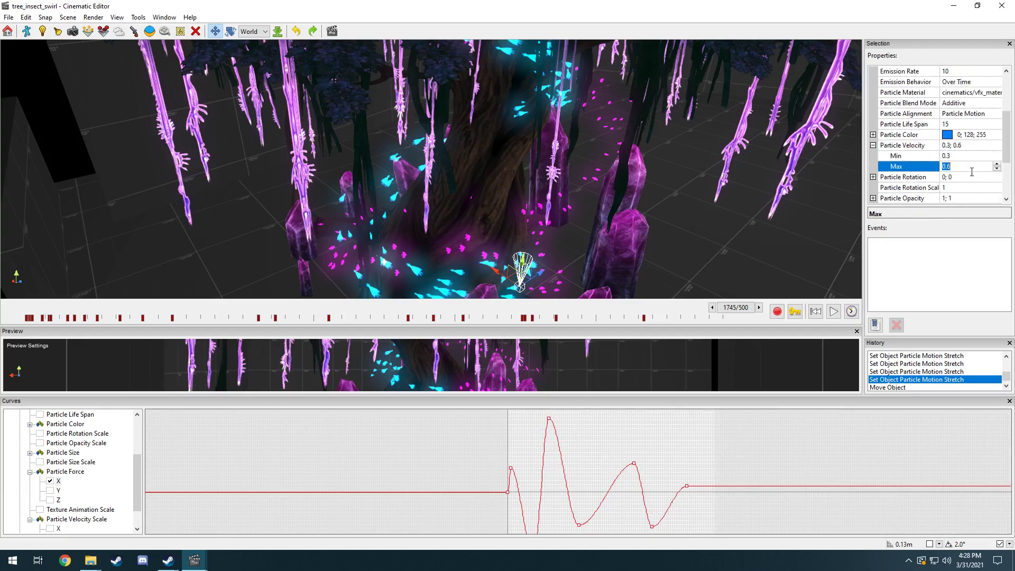
left_click_drag(1013, 160, 1012, 193)
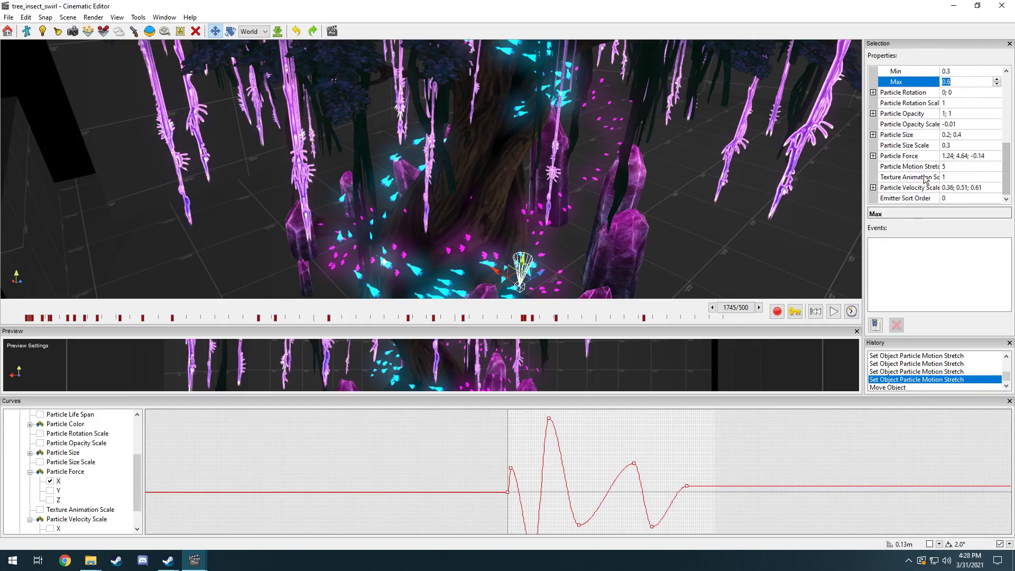
Step: Expand the Particle Force property of bugs2 and go through its X, Y and Z components
left_click(874, 156)
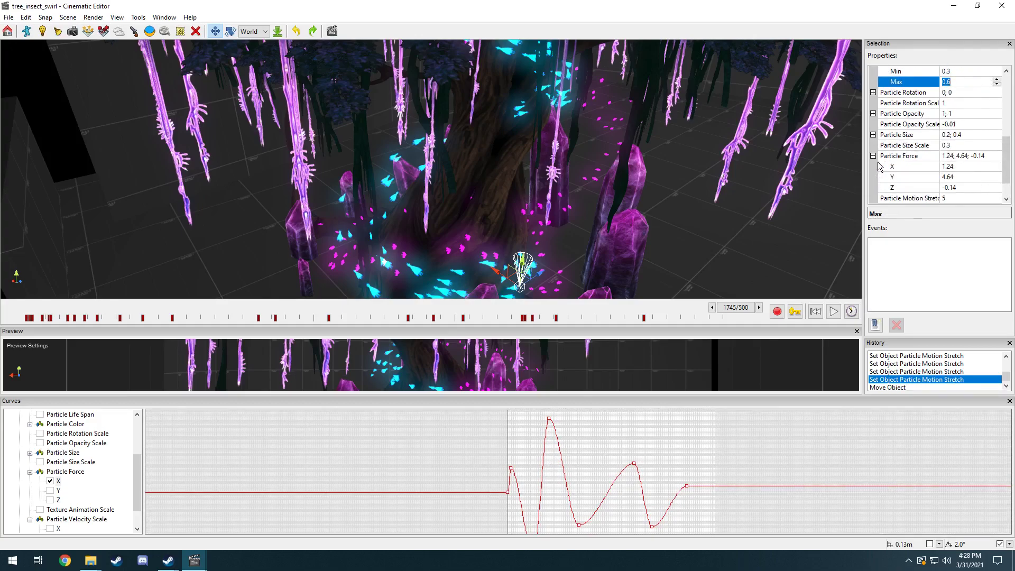
left_click(919, 170)
left_click(925, 189)
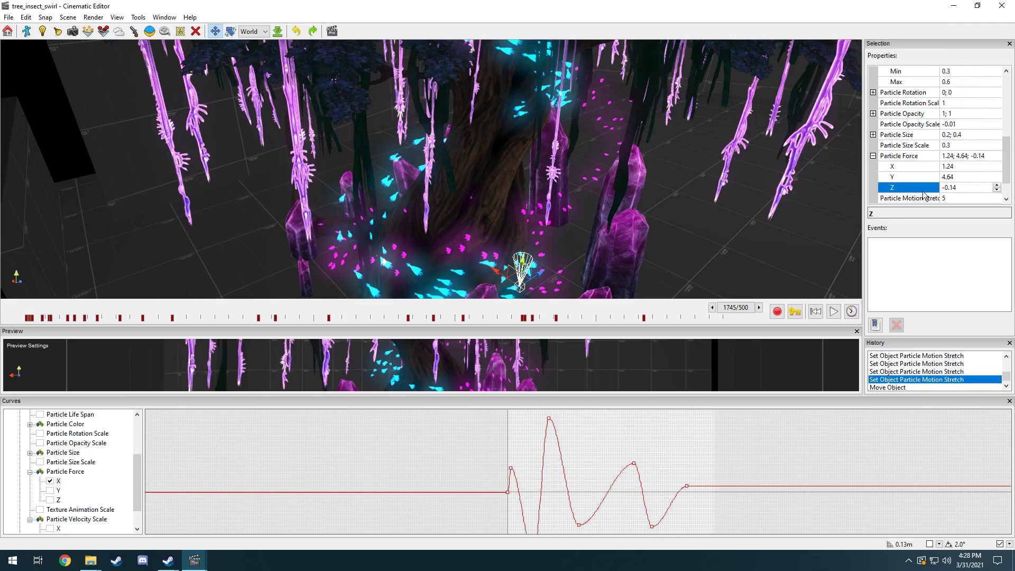
key("Up")
key("Up")
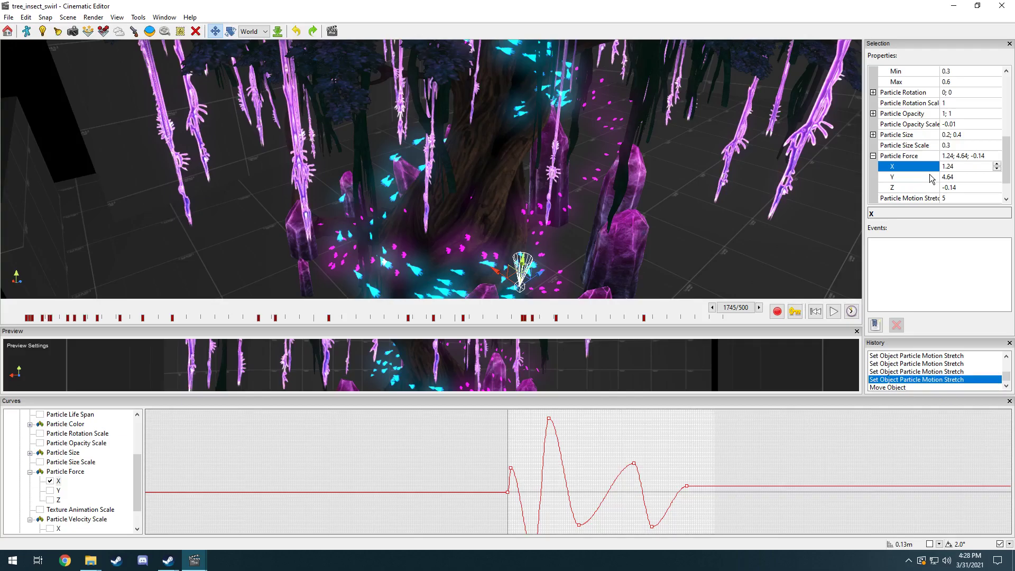
left_click(977, 180)
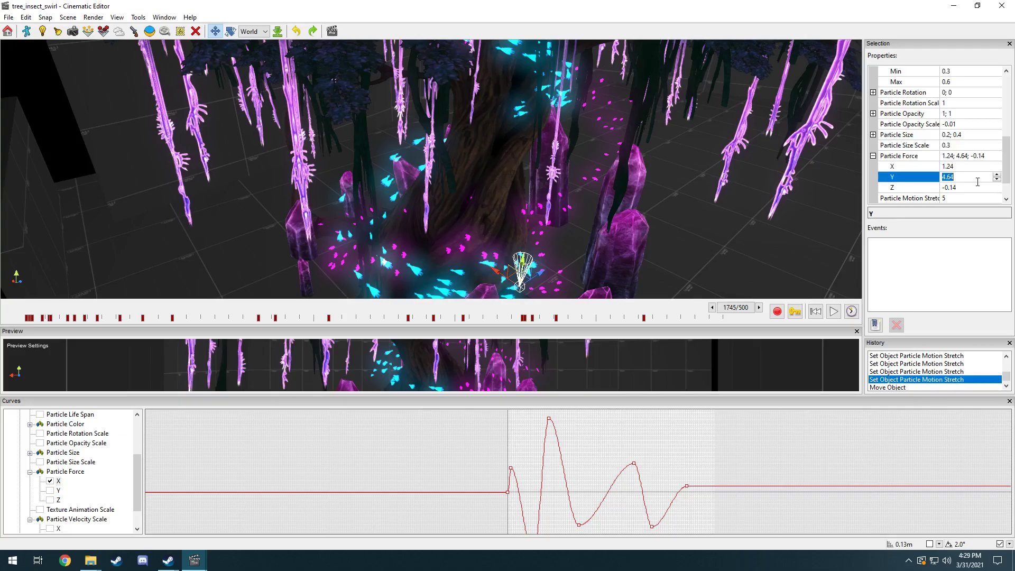
Step: Make the Curves area taller and fit the whole Particle Force X curve in it
middle_click_drag(600, 469, 541, 453)
scroll(535, 455, "down", 2)
scroll(540, 479, "up", 4)
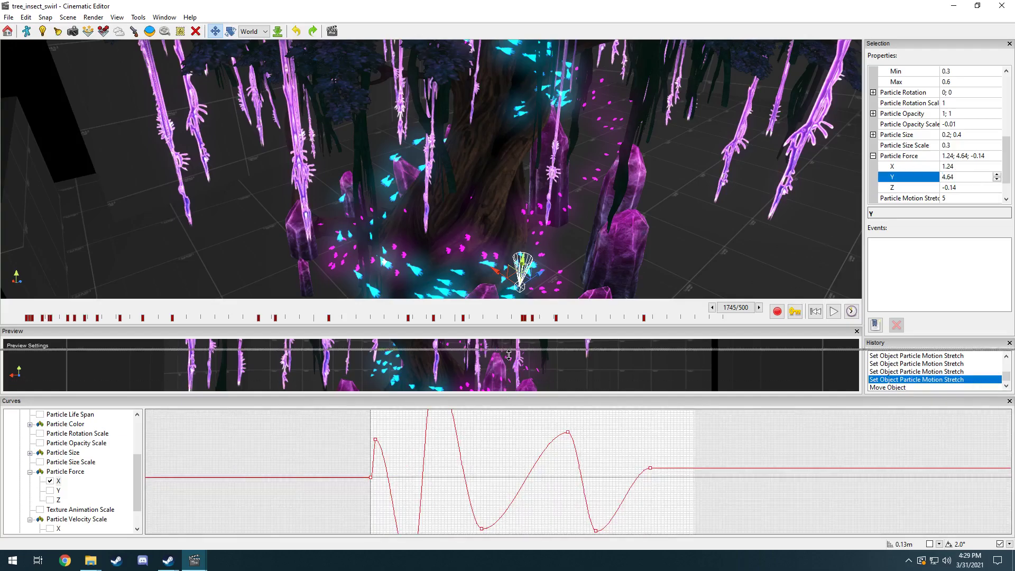
left_click_drag(509, 395, 508, 356)
middle_click_drag(508, 465, 505, 438)
scroll(493, 462, "down", 3)
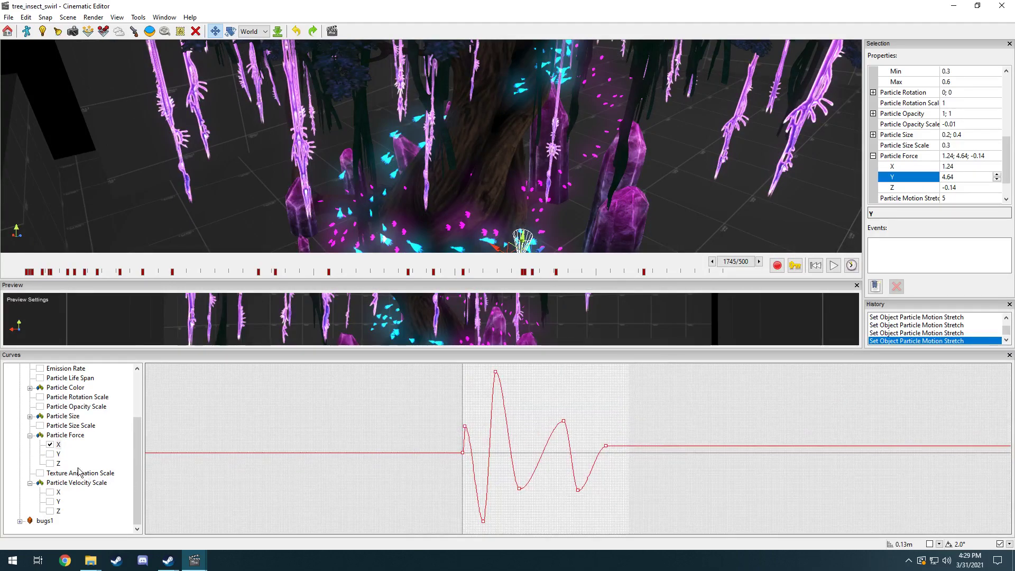
Step: Display the Particle Force Y curve alongside the X curve and compare both with the insect swirl around the tree
left_click(56, 455)
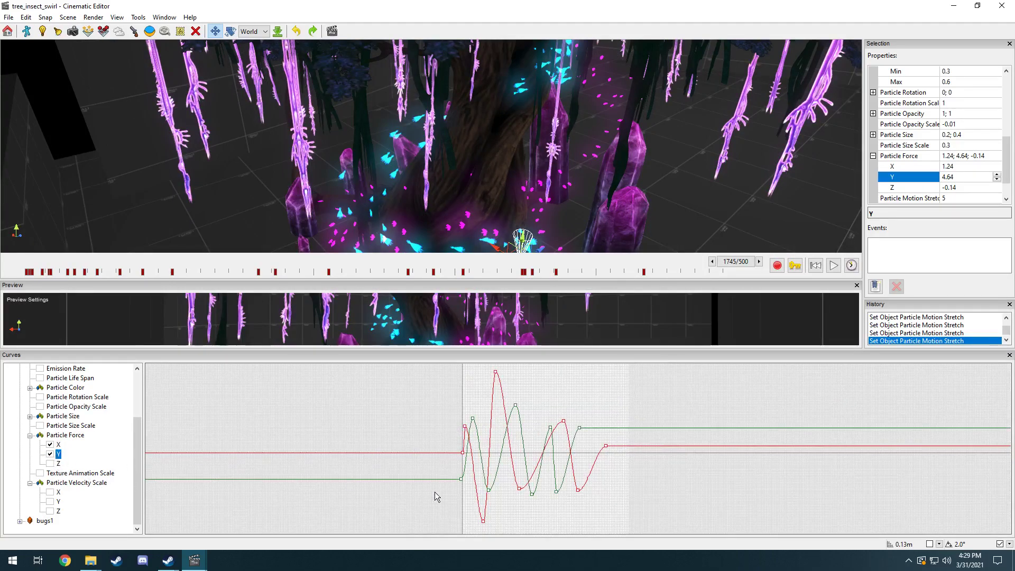
left_click(57, 464)
left_click(56, 467)
scroll(511, 484, "up", 3)
middle_click_drag(500, 460, 467, 480)
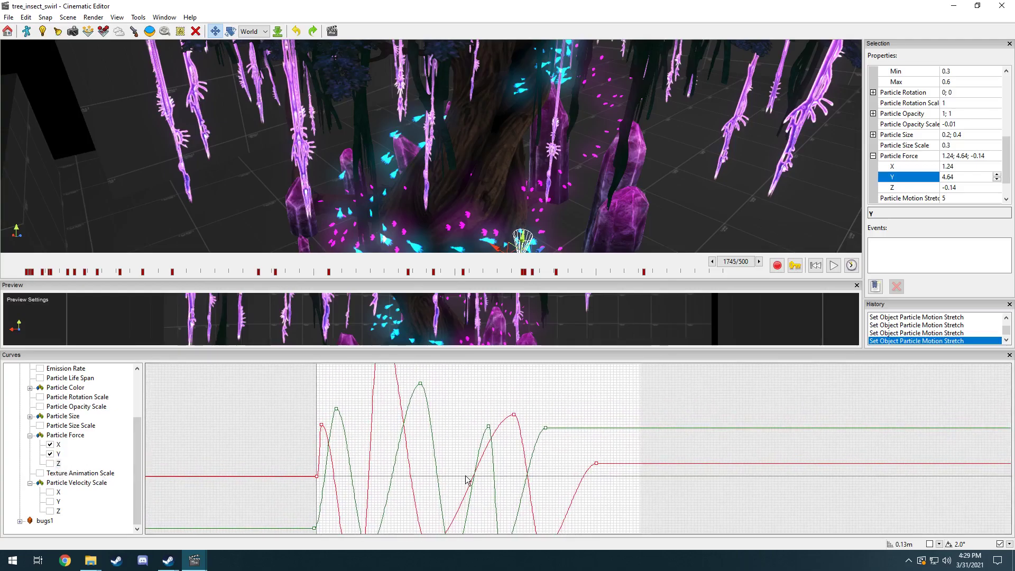
middle_click_drag(459, 417, 457, 401)
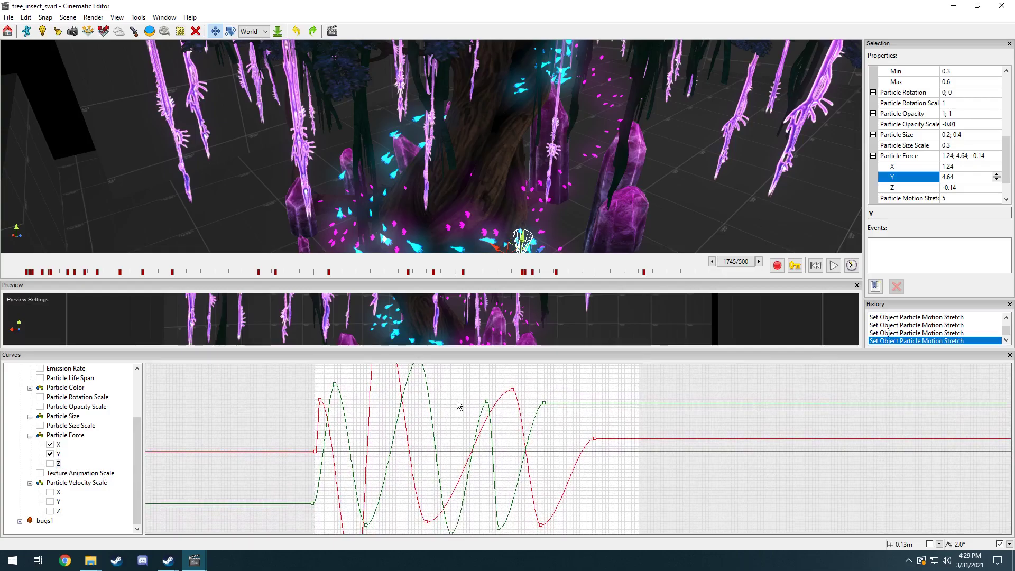
middle_click_drag(462, 447, 463, 432)
scroll(463, 432, "down", 2)
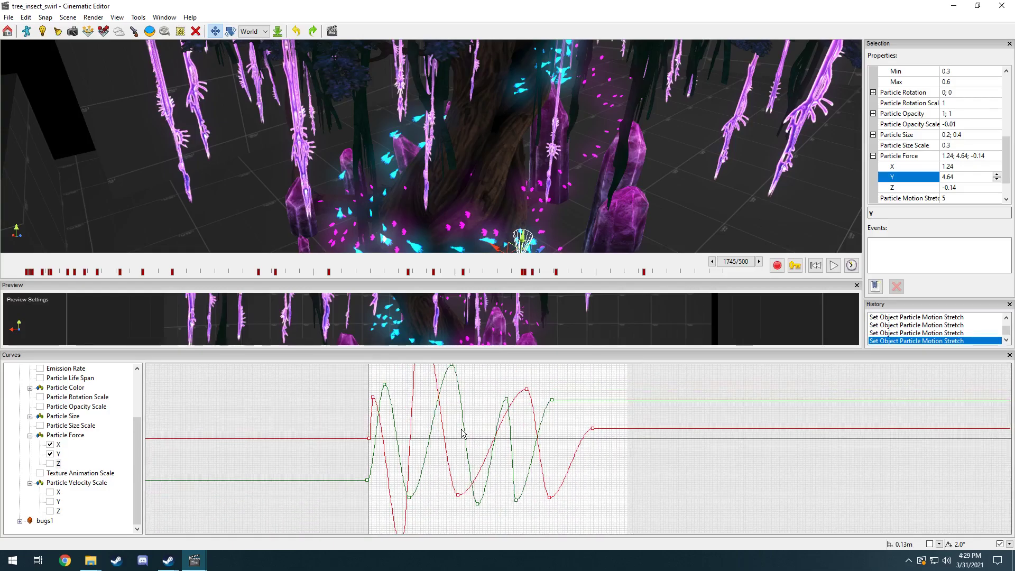
middle_click_drag(546, 190, 523, 143)
scroll(550, 159, "down", 3)
middle_click_drag(534, 64, 436, 156)
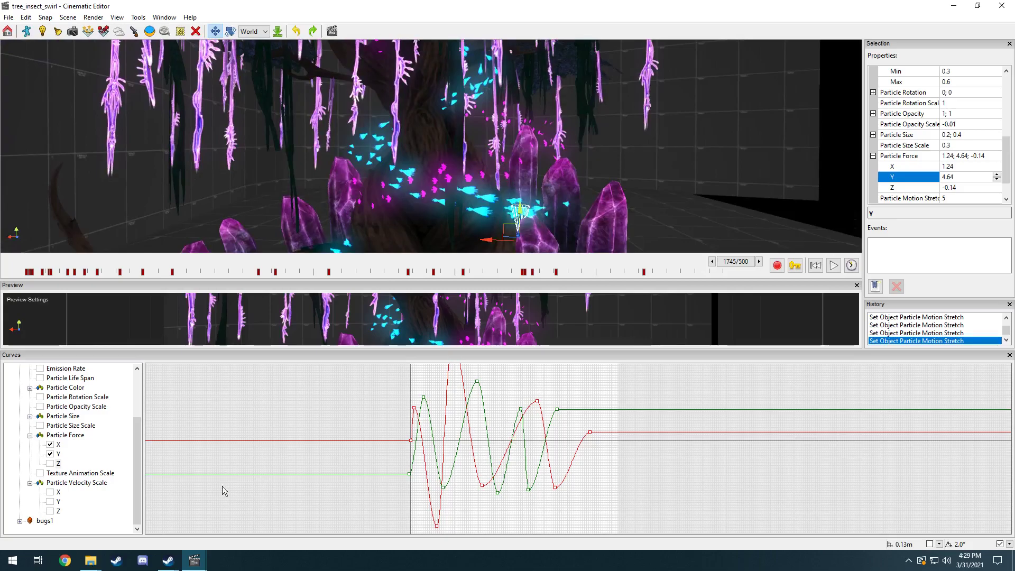
Step: Shift the highest key frame of the Particle Force X curve slightly forward in time and play the effect
scroll(499, 454, "down", 3)
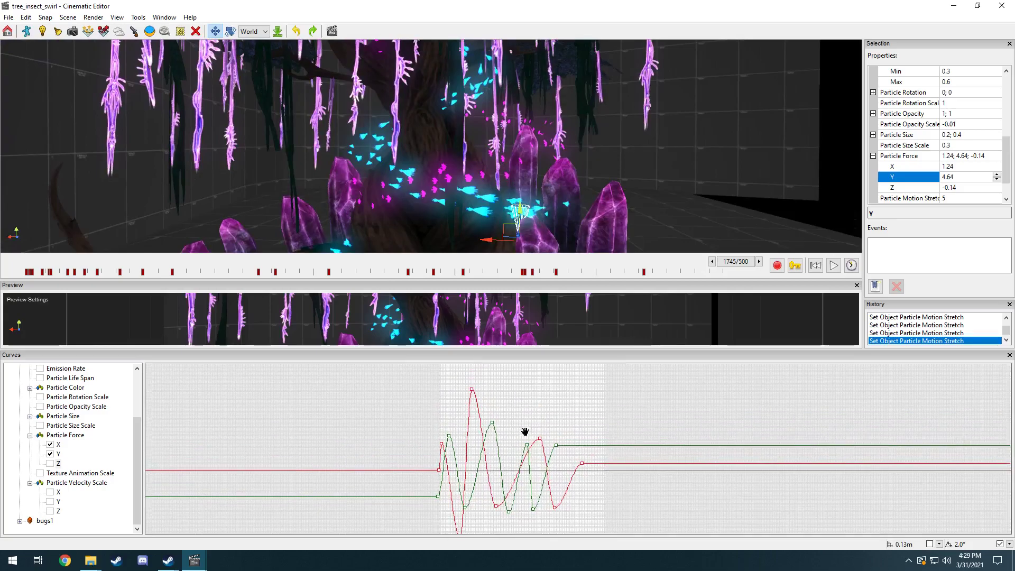
left_click(471, 390)
left_click_drag(477, 400, 487, 400)
middle_click_drag(519, 232, 671, 243)
left_click(833, 265)
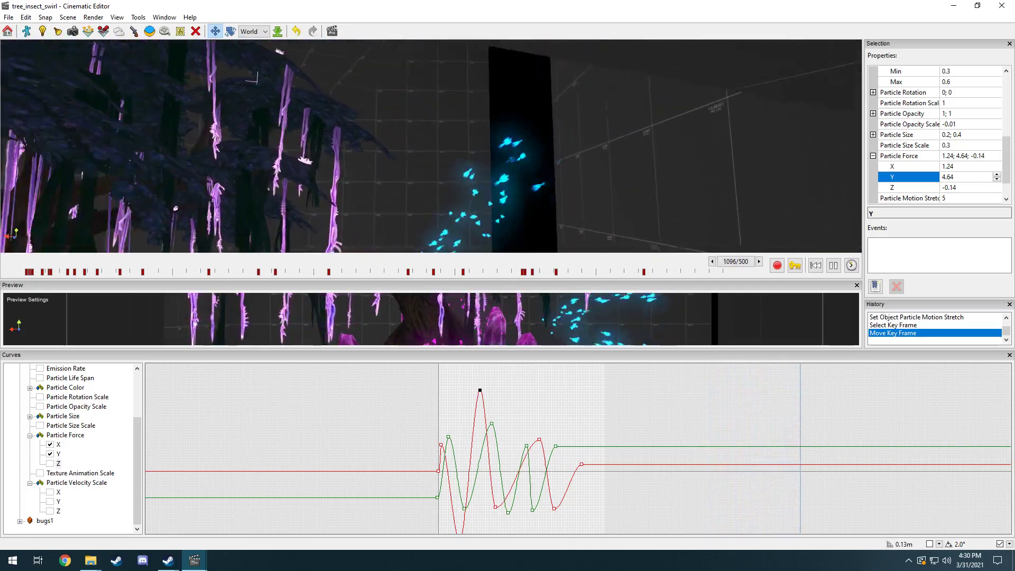
Step: Lower the Particle Force X peak key frame, shift it back in time, and replay the effect from the start
left_click_drag(479, 390, 476, 402)
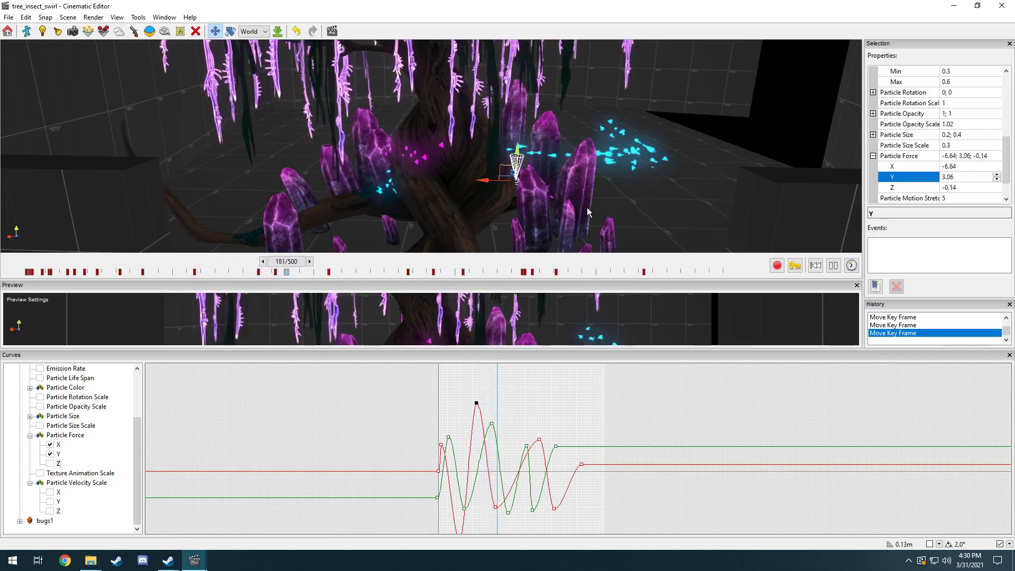
left_click_drag(476, 403, 465, 418)
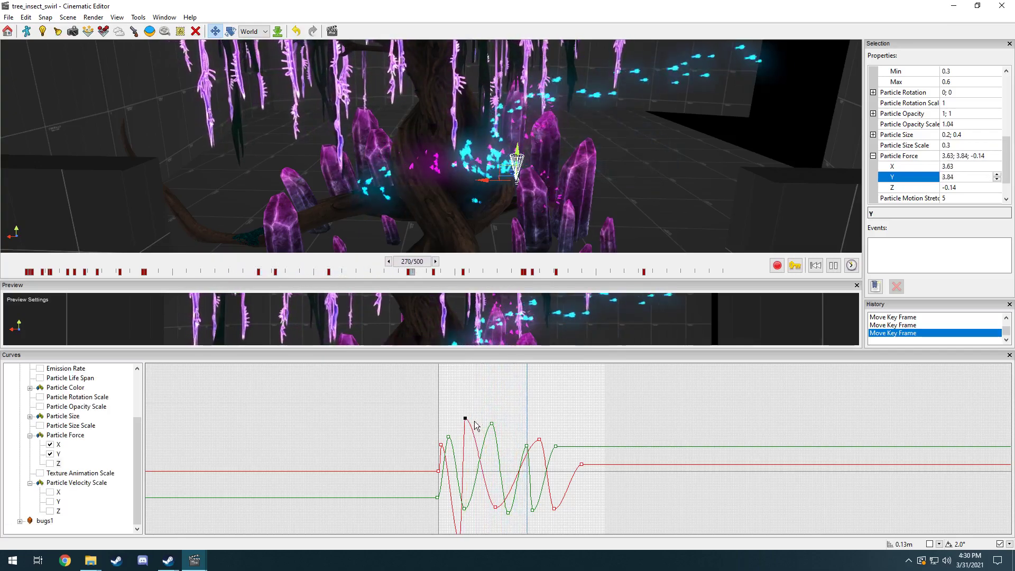
left_click(816, 265)
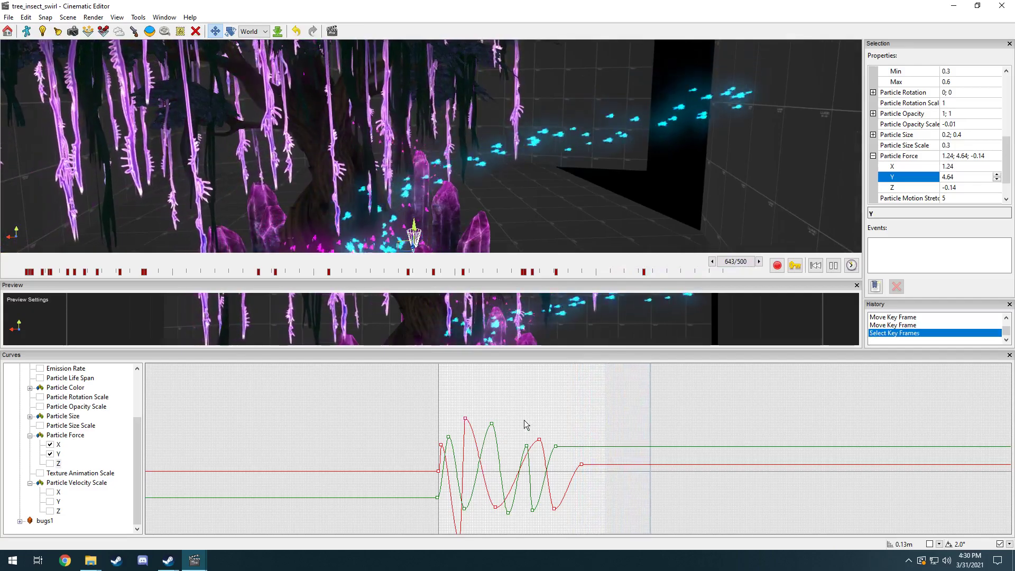
left_click(350, 439)
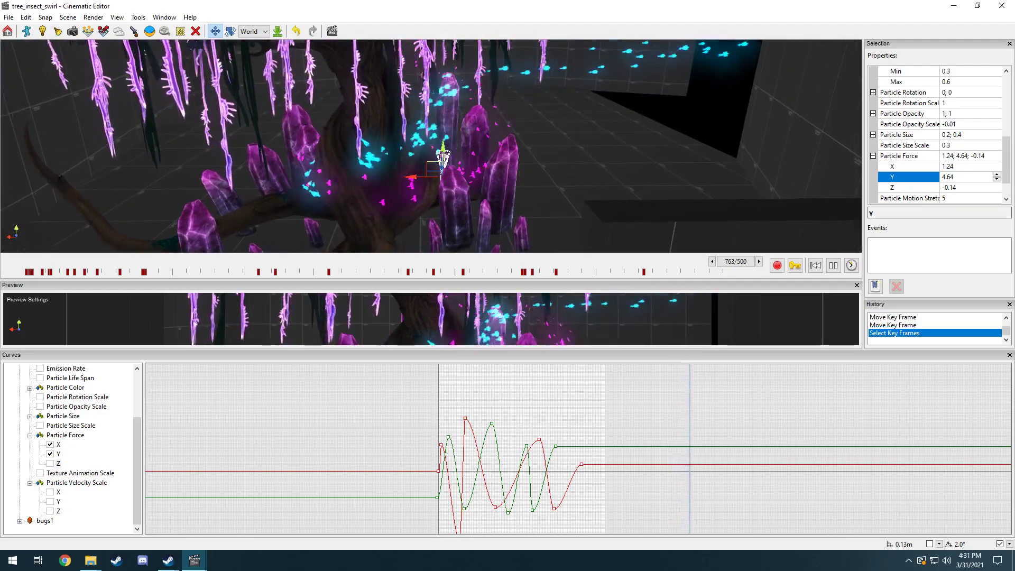
Step: Hide the Particle Force X and Y curves and close tree_insect_swirl to return to fx_tut_1
left_click(51, 453)
left_click(52, 444)
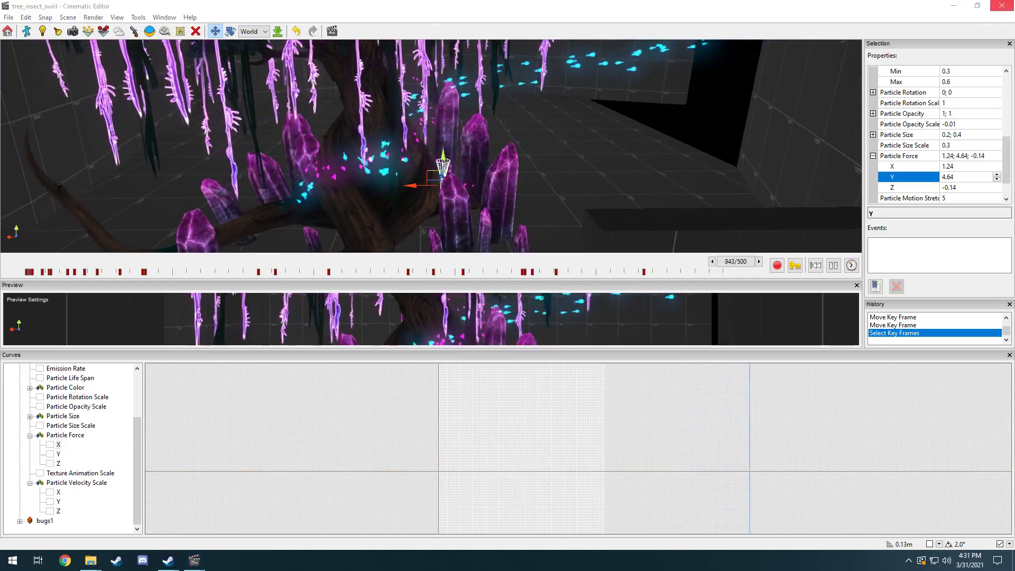
left_click(1002, 5)
left_click(585, 280)
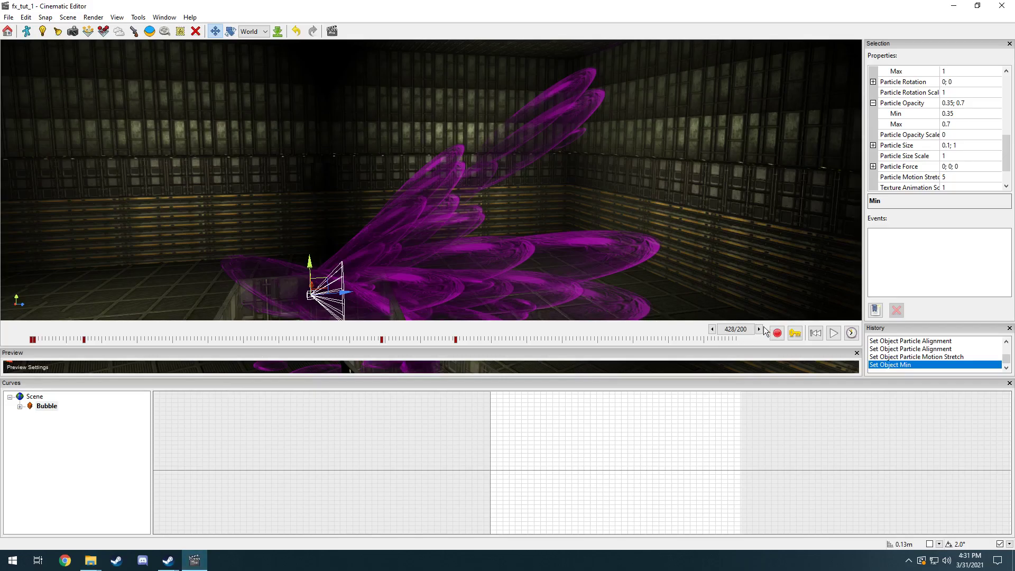
Step: Play the bubble effect briefly, pause it, and set the Bubble emitter's Particle Alignment to Camera
left_click(834, 336)
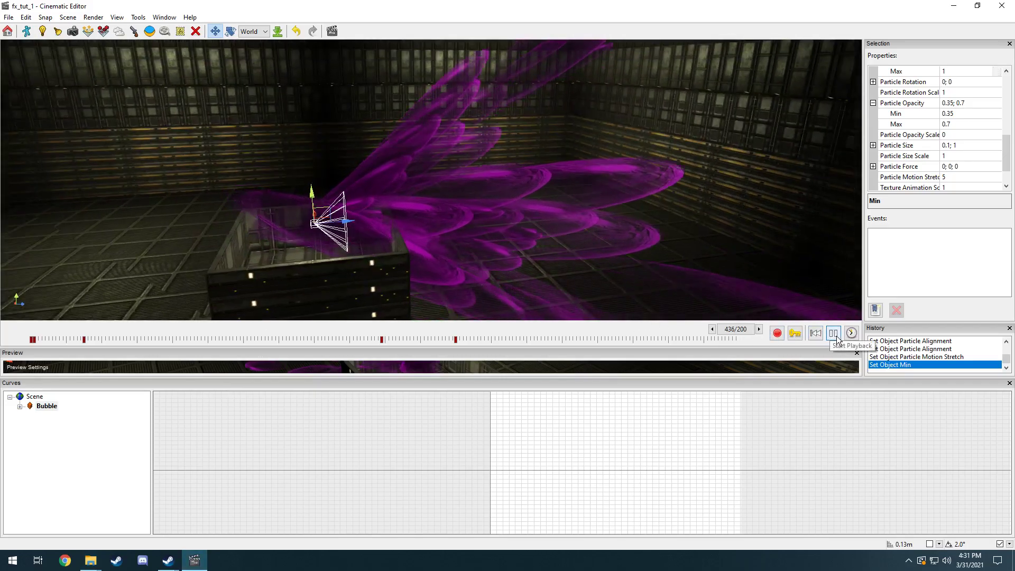
left_click(835, 337)
left_click_drag(1007, 165, 1007, 132)
left_click(962, 124)
left_click(996, 124)
left_click(992, 139)
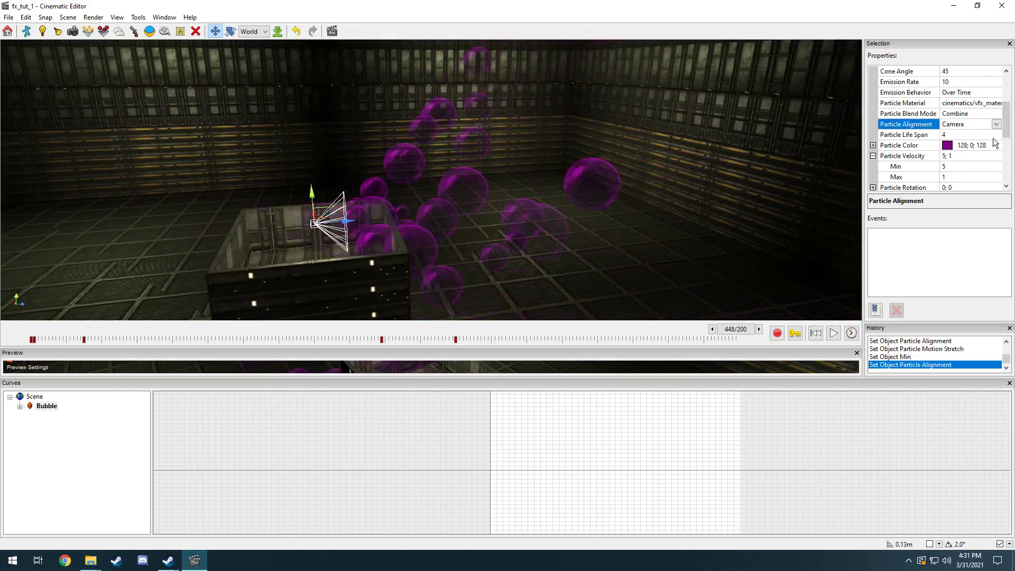
Step: Set the Bubble emitter's Particle Life Span to 0.5 and play the effect briefly around the crate
key("w")
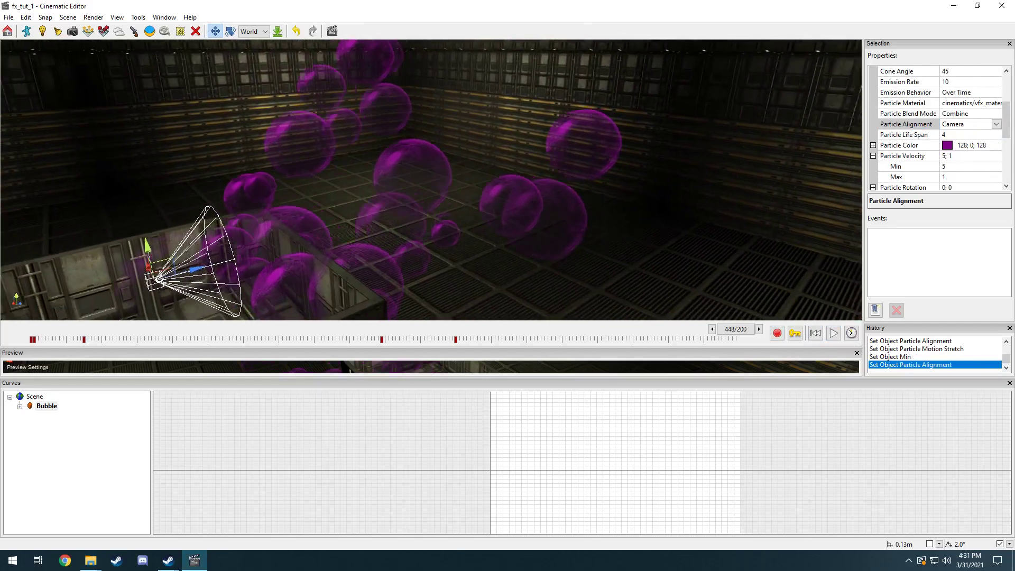
key("d")
key("w")
scroll(971, 153, "down", 1)
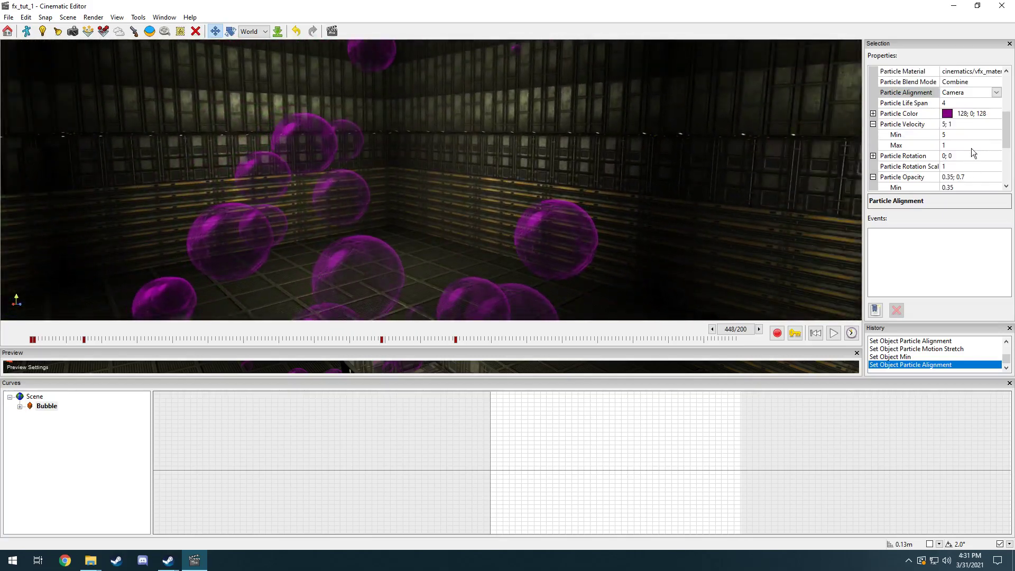
left_click(958, 105)
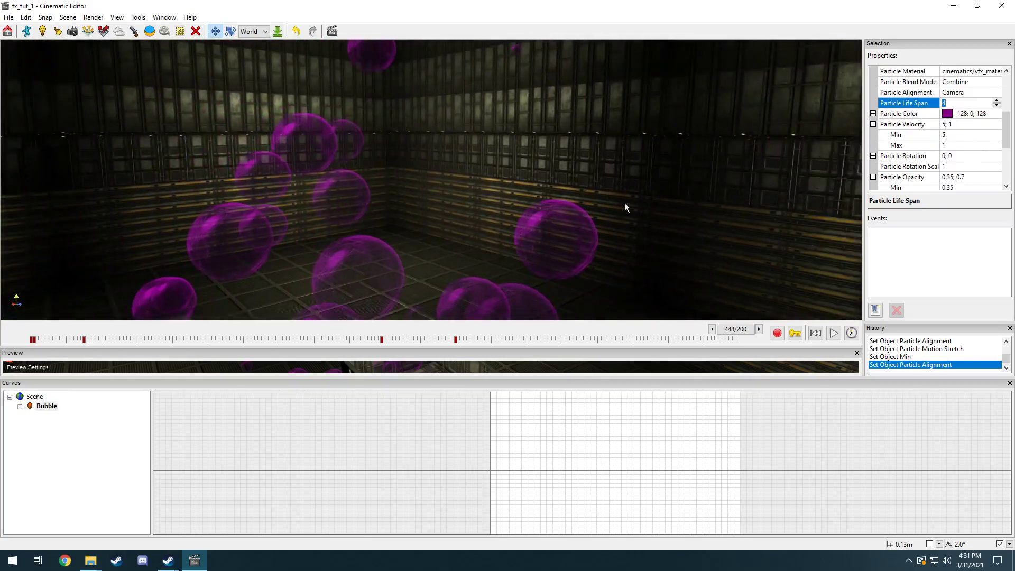
right_click_drag(441, 159, 437, 185)
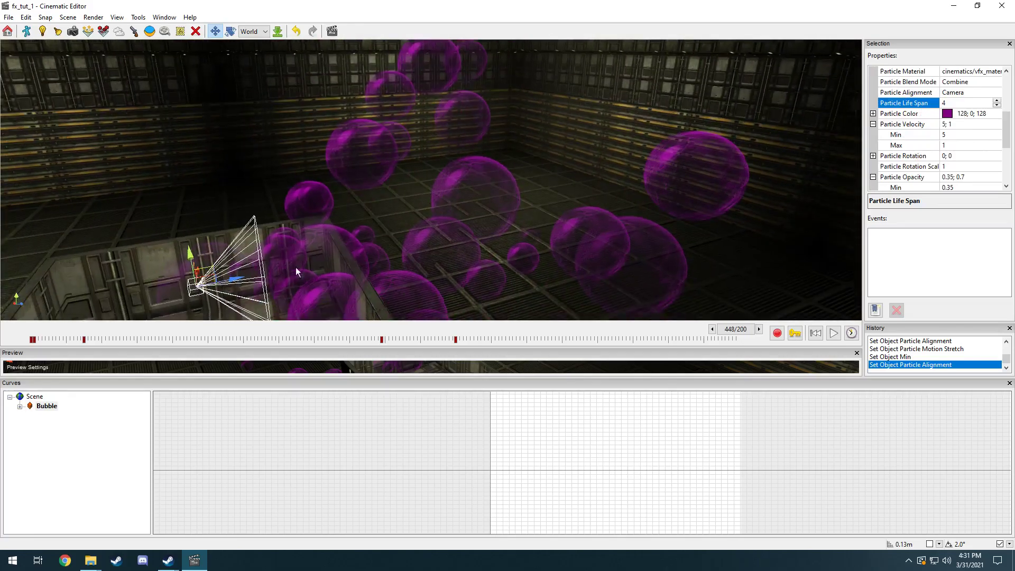
right_click_drag(527, 213, 451, 181)
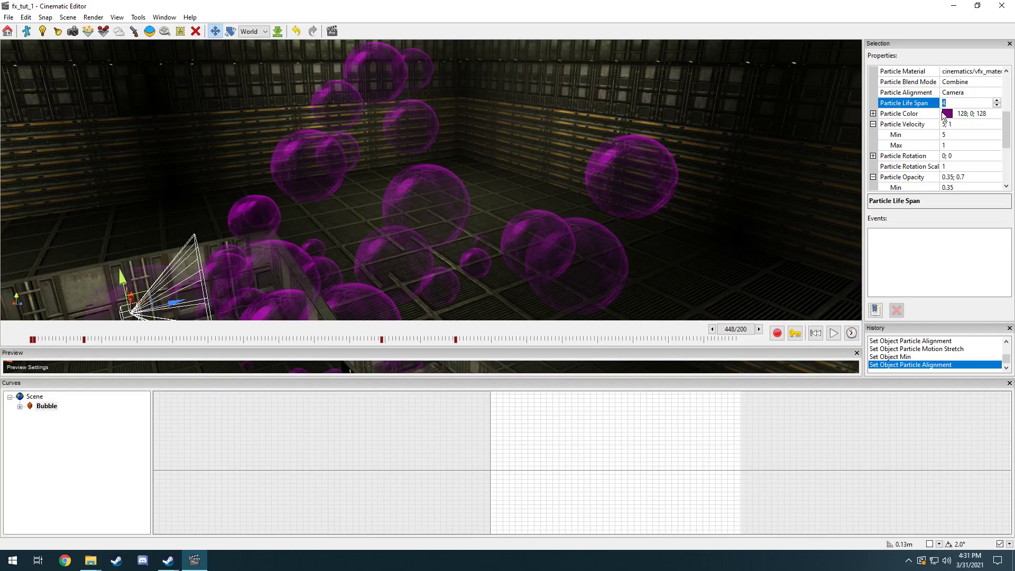
type("0.5")
key("Return")
right_click_drag(831, 133, 436, 185)
left_click(834, 333)
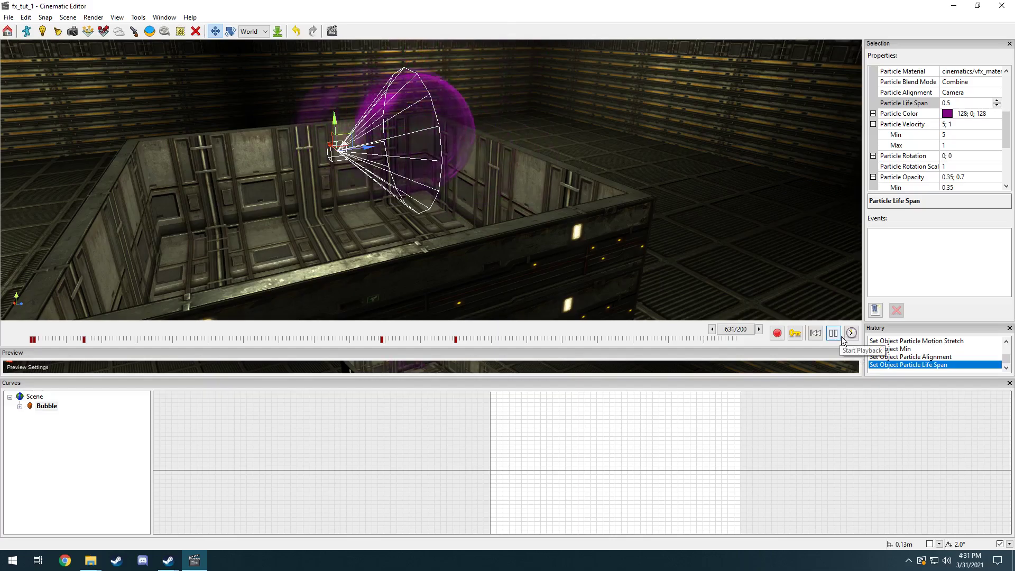
left_click(838, 334)
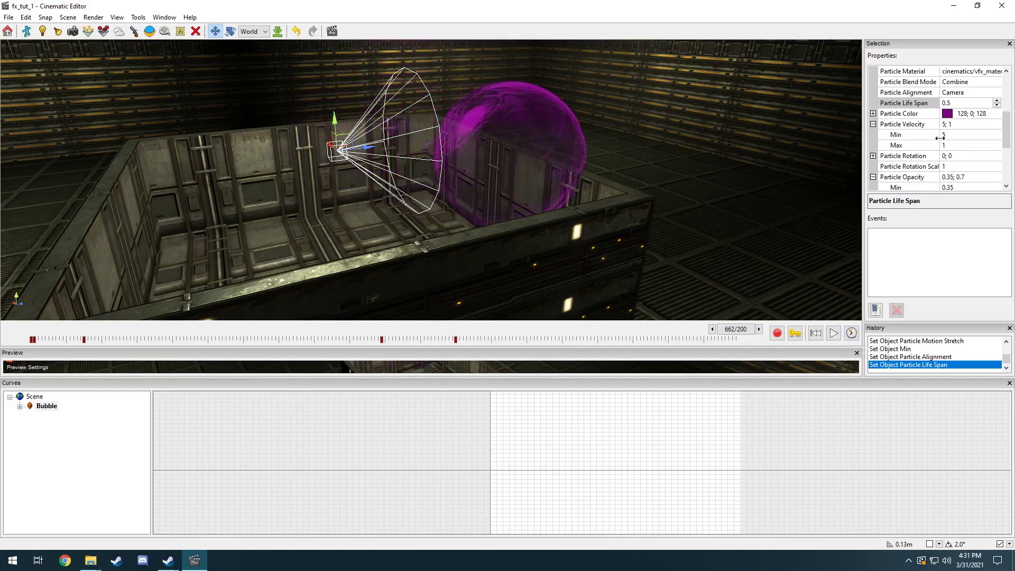
Step: Set the Bubble emitter's Particle Color to black (0; 0; 0) with a custom color and play the effect briefly
left_click(878, 119)
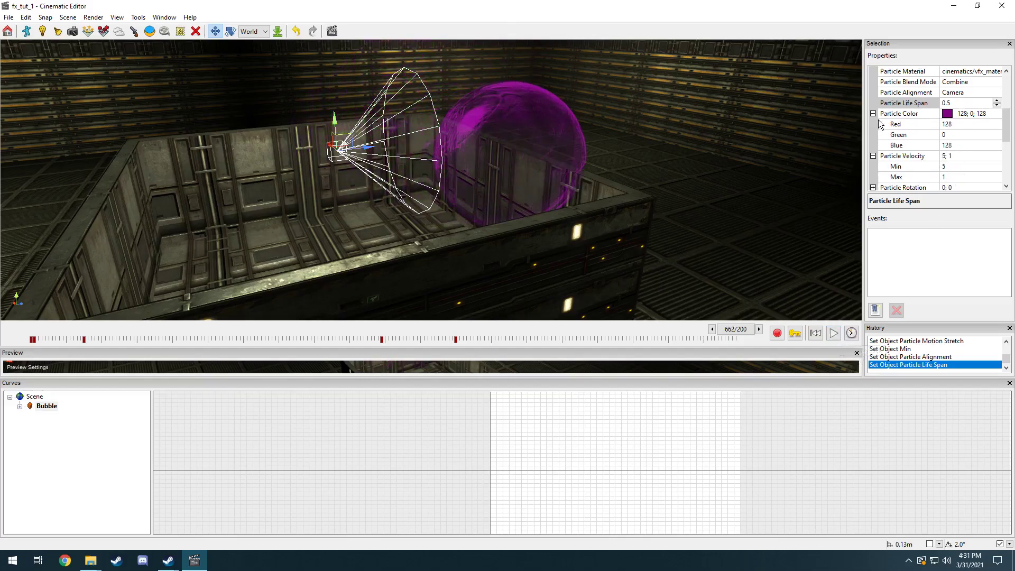
left_click(955, 118)
left_click(997, 114)
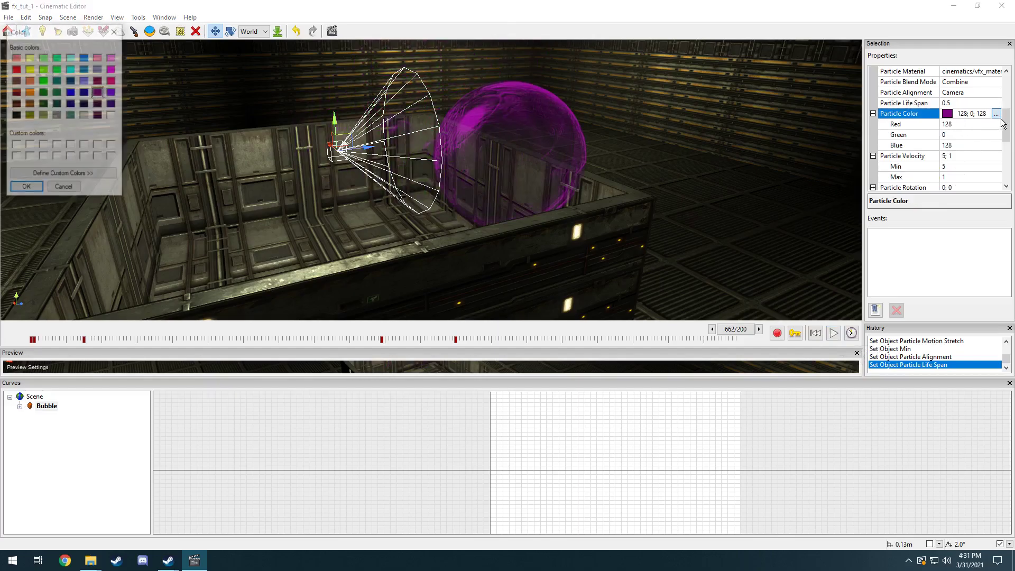
left_click(86, 175)
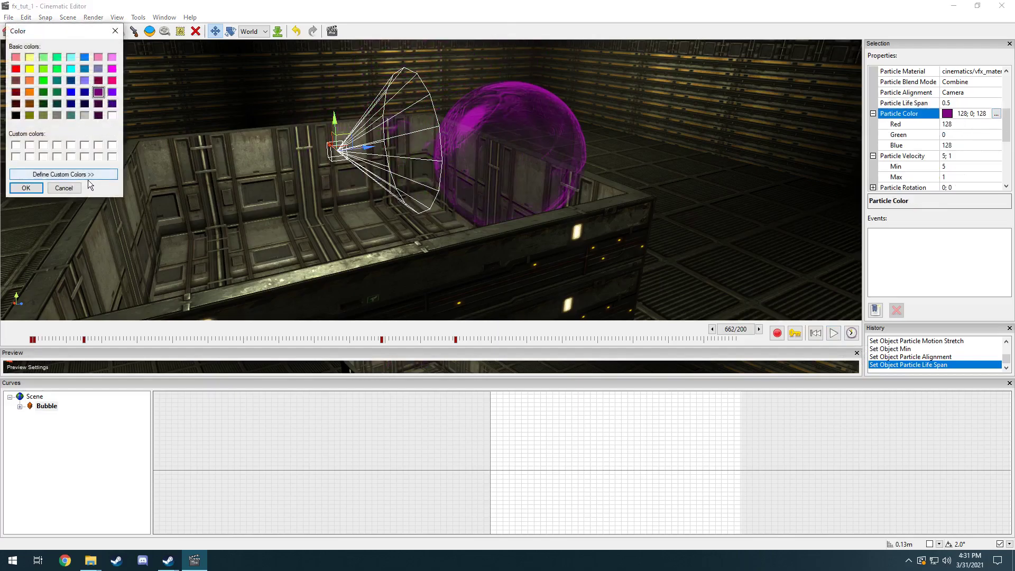
left_click_drag(236, 117, 240, 114)
left_click_drag(152, 94, 160, 78)
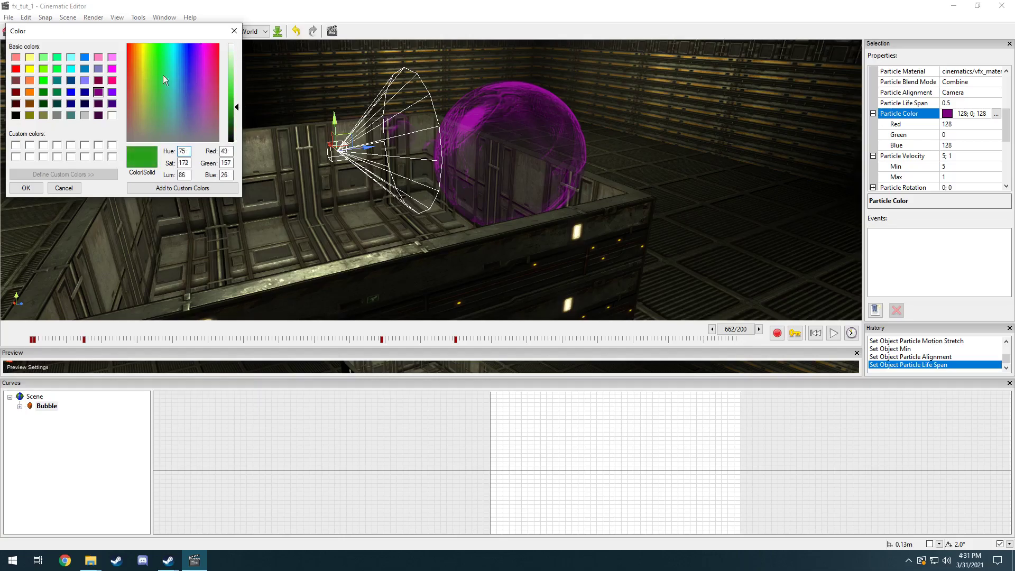
left_click_drag(241, 107, 240, 152)
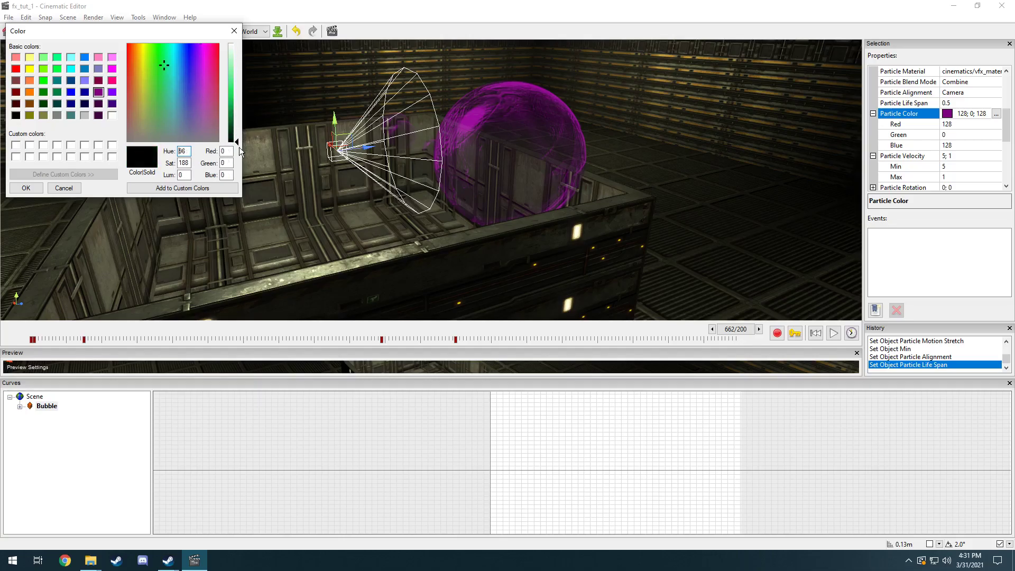
left_click(32, 191)
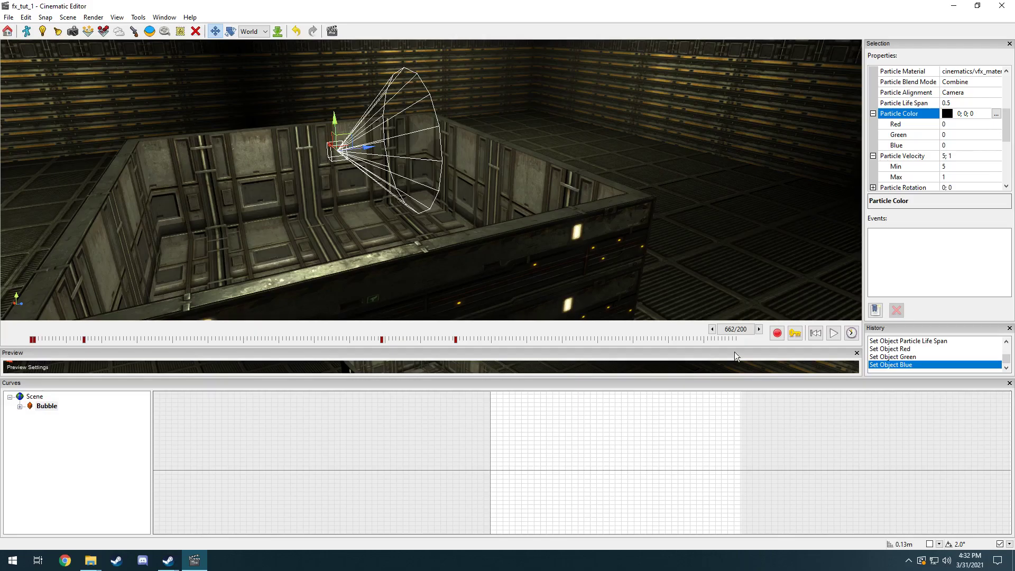
left_click(838, 336)
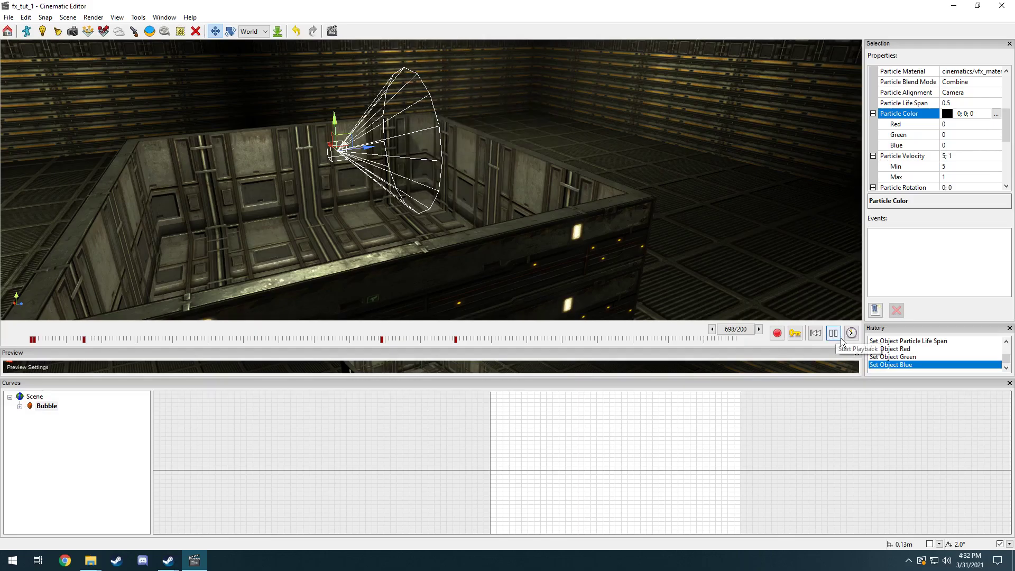
left_click(839, 339)
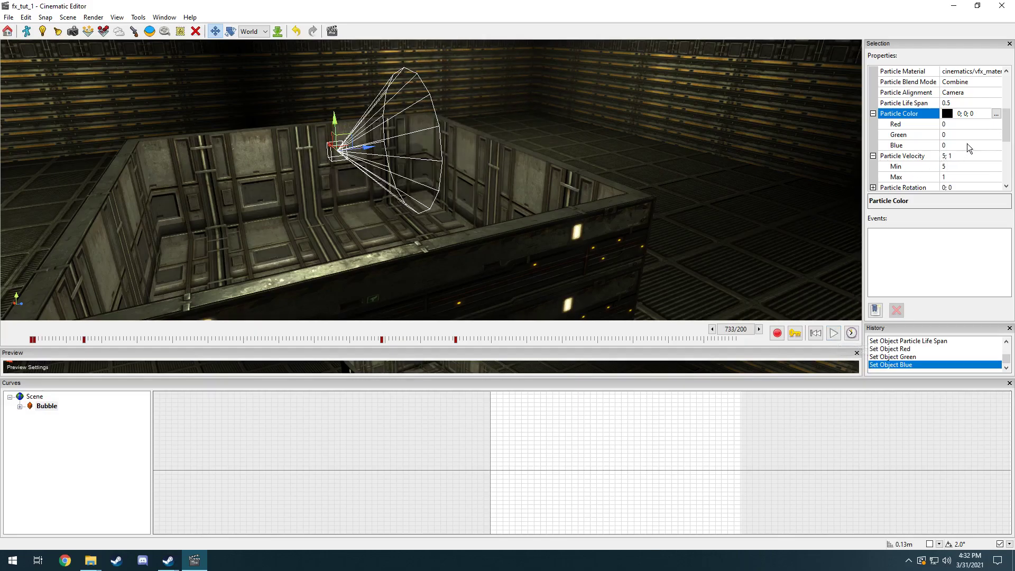
Step: Set the Particle Blend Mode to Additive with the black color and play the effect briefly
left_click(973, 82)
left_click(996, 82)
left_click(987, 102)
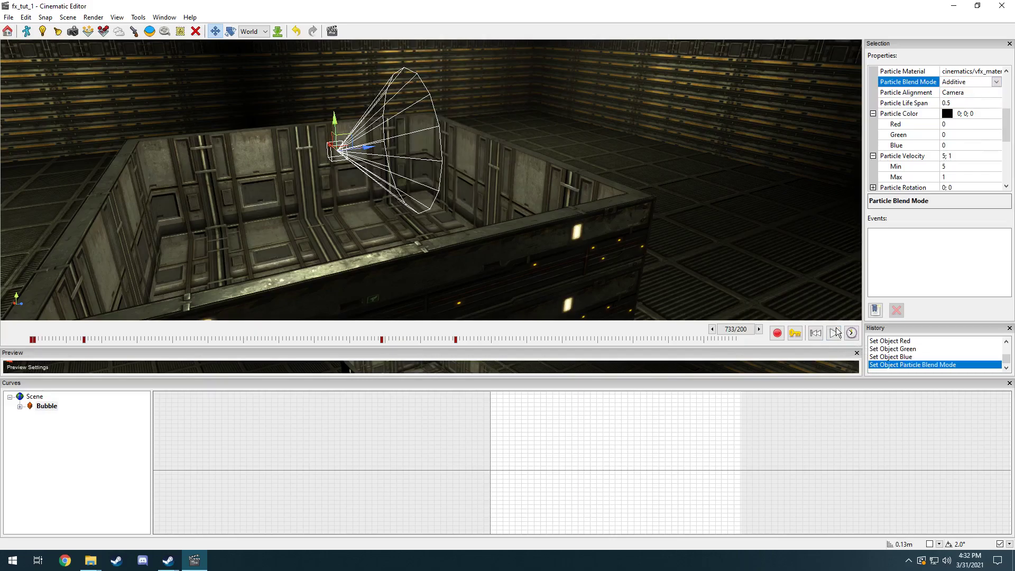
left_click(839, 336)
left_click(995, 94)
left_click(997, 95)
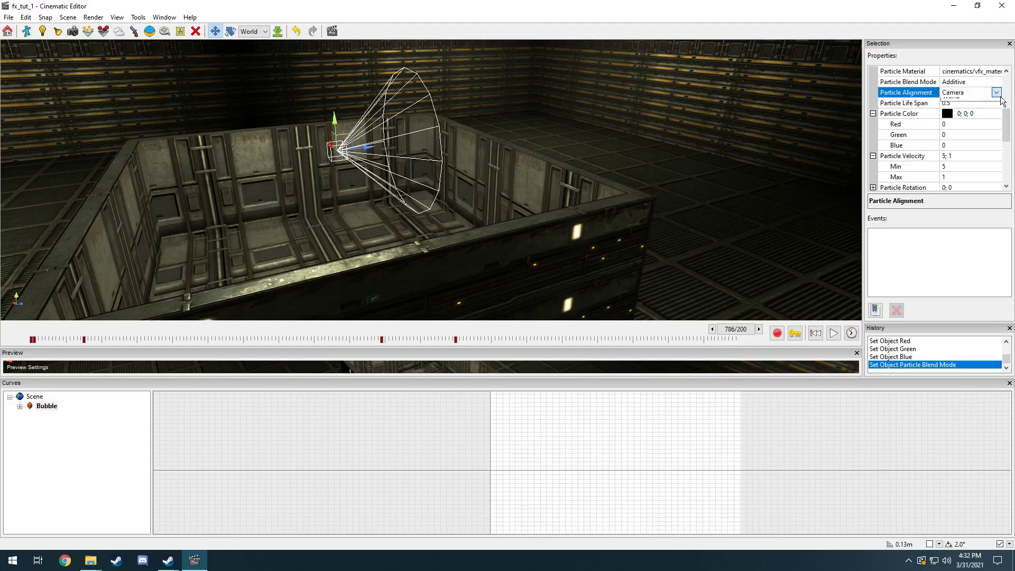
Step: Return the Particle Blend Mode to Combine and play the black particles again
left_click(997, 86)
left_click(997, 83)
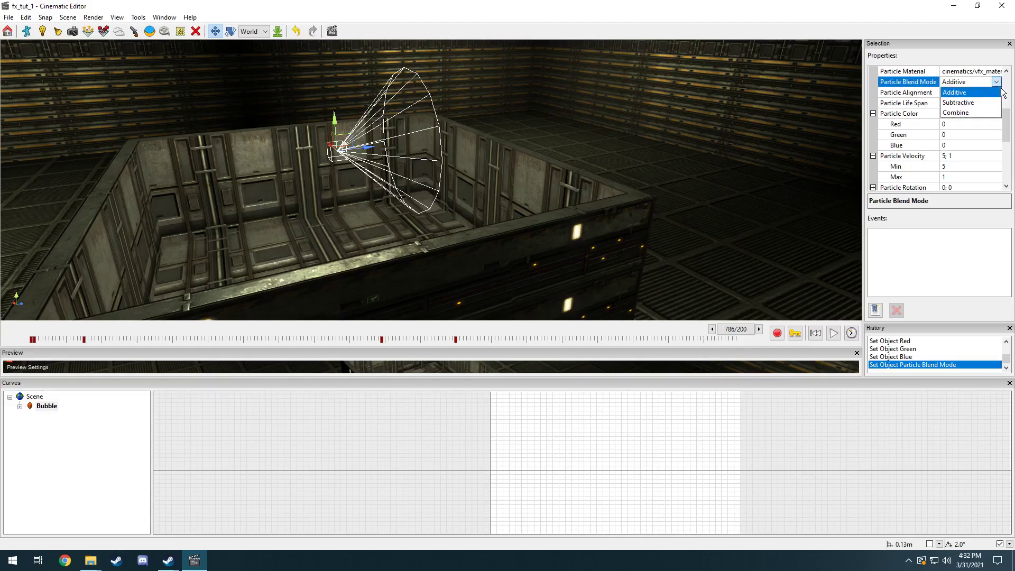
left_click(985, 115)
left_click(983, 116)
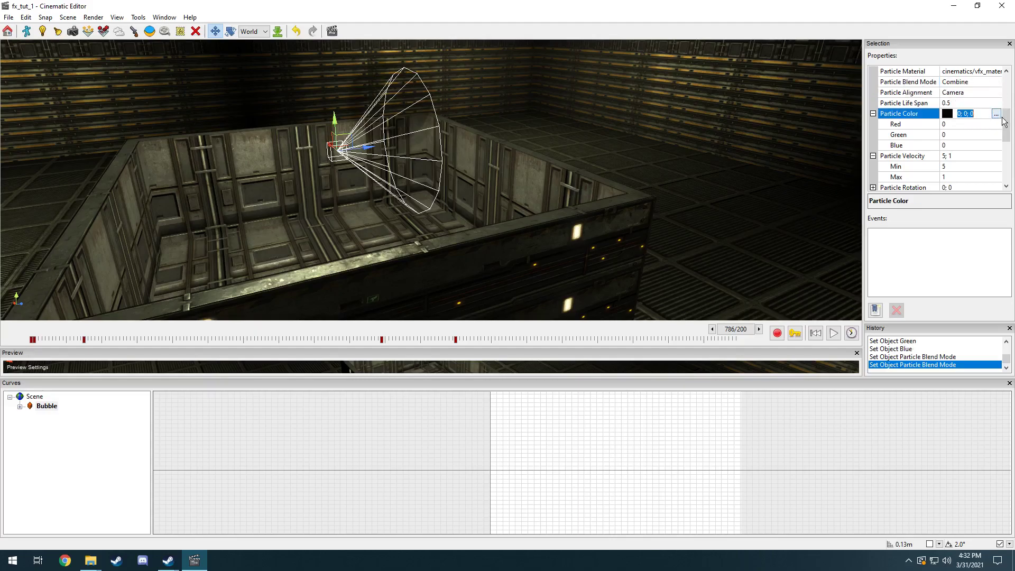
left_click(834, 333)
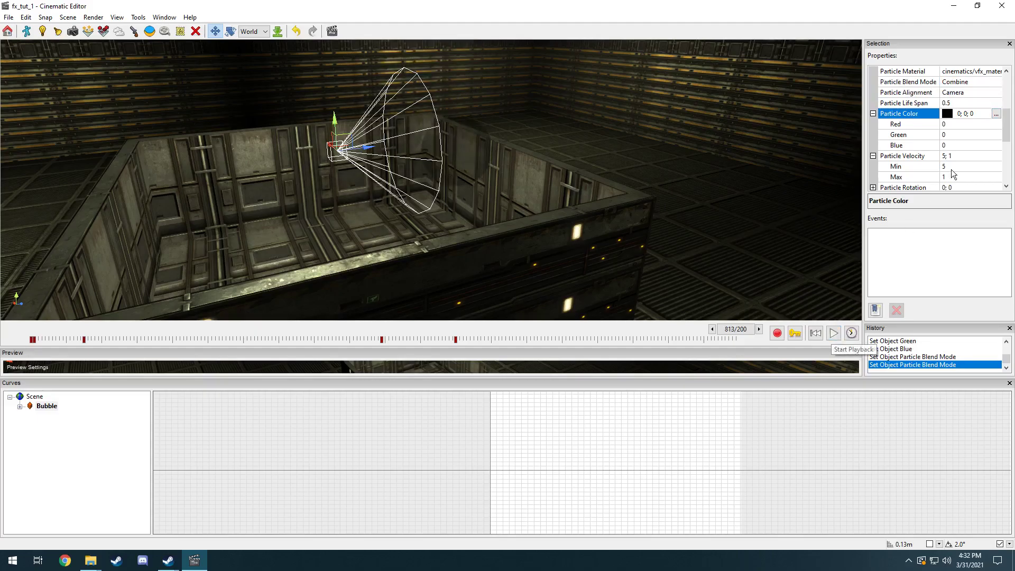
Step: Try the dark violet 64; 0; 128 as Particle Color, replace it with purple 128; 0; 128, and play the effect
left_click(996, 114)
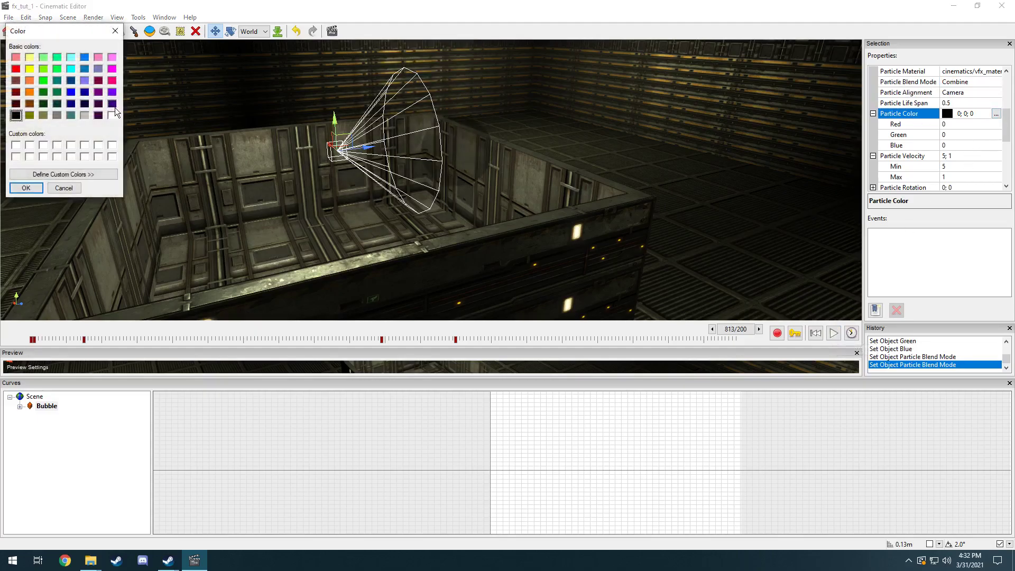
left_click(25, 188)
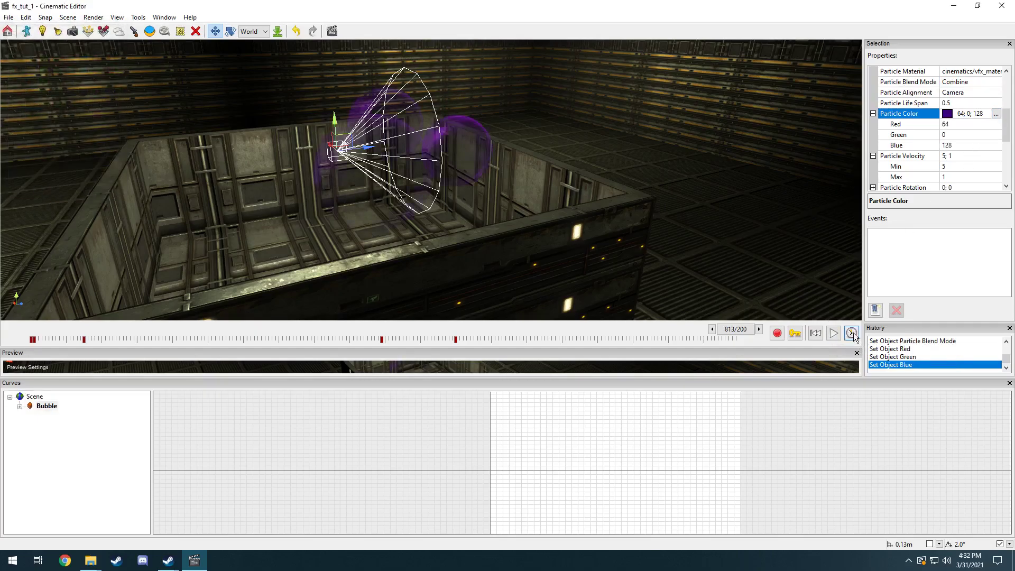
left_click(996, 115)
left_click(85, 92)
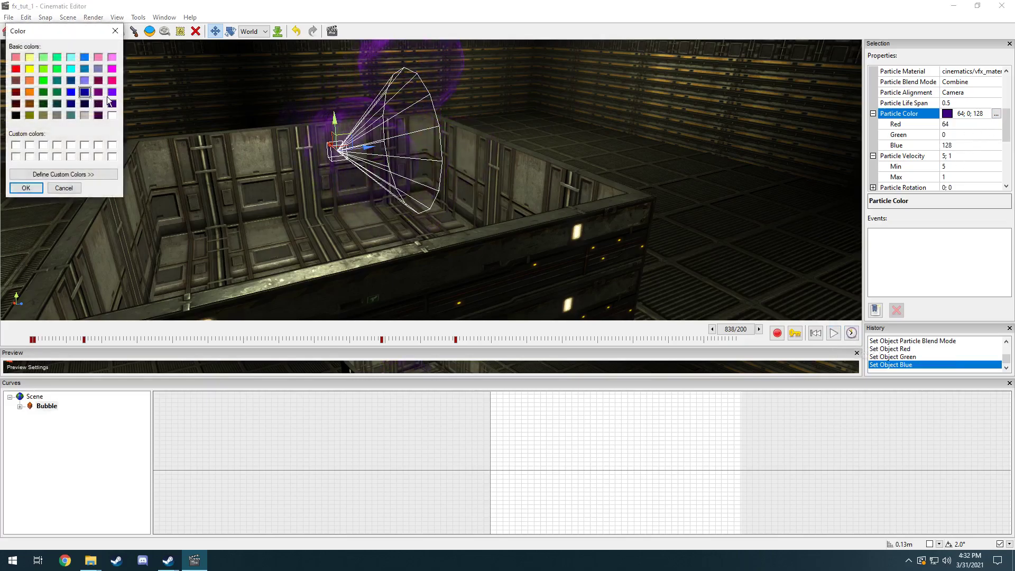
left_click(39, 188)
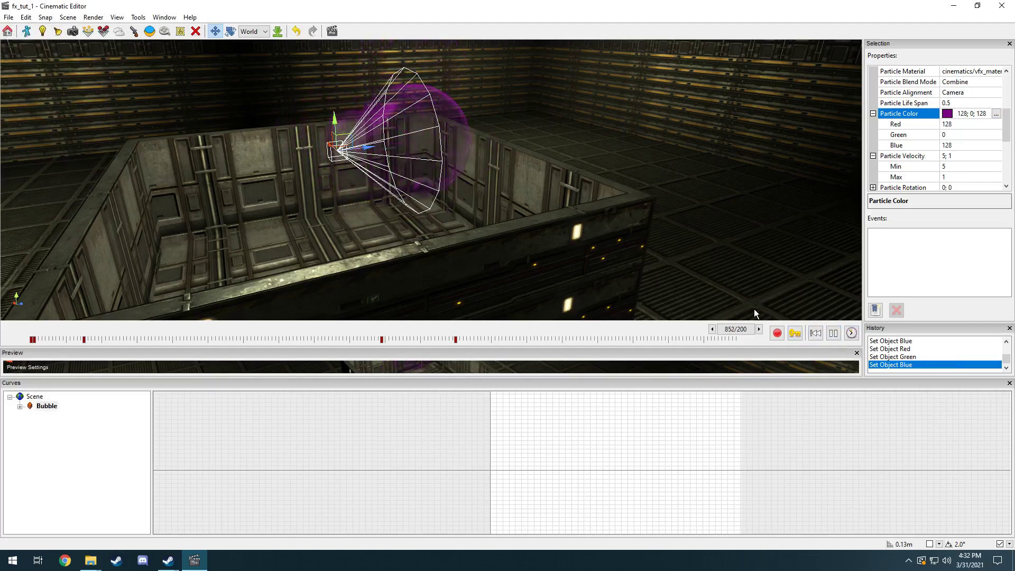
middle_click_drag(733, 262, 733, 219)
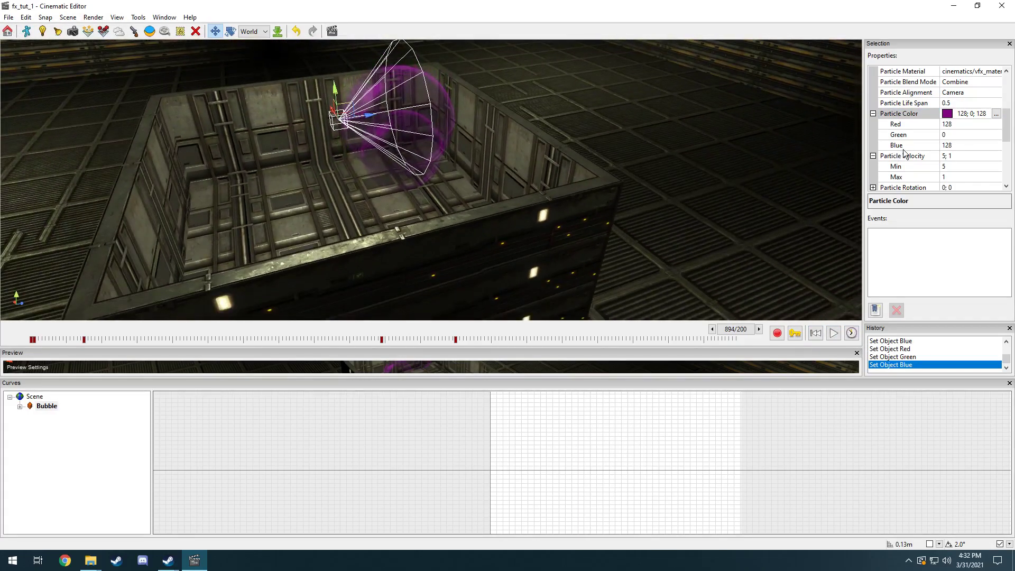
Step: Examine the Bubble emitter's Particle Velocity range together with its Particle Force and Particle Velocity Scale settings
scroll(893, 163, "down", 1)
left_click(873, 124)
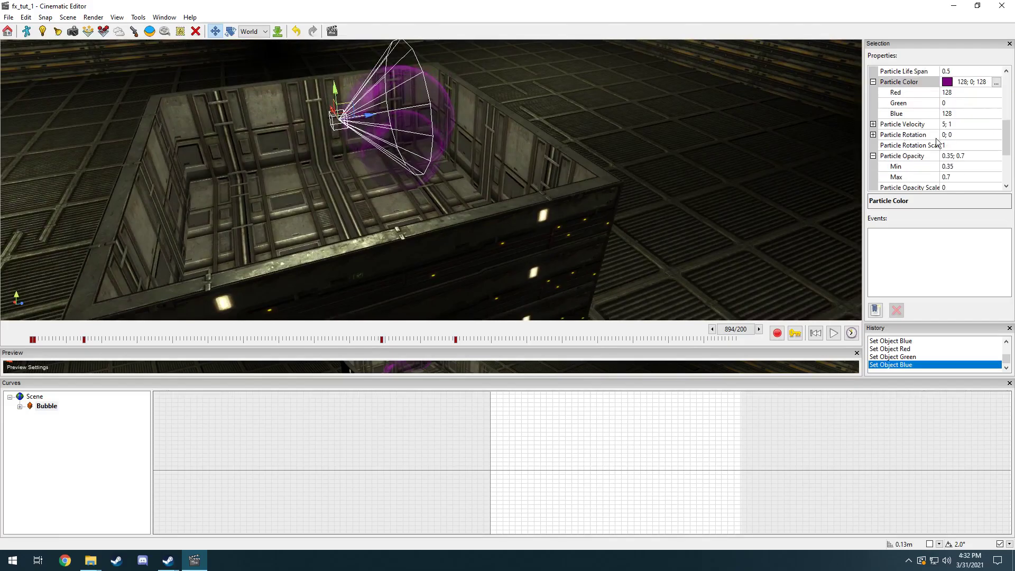
left_click(873, 125)
left_click(959, 137)
right_click_drag(328, 227, 376, 144)
key("s")
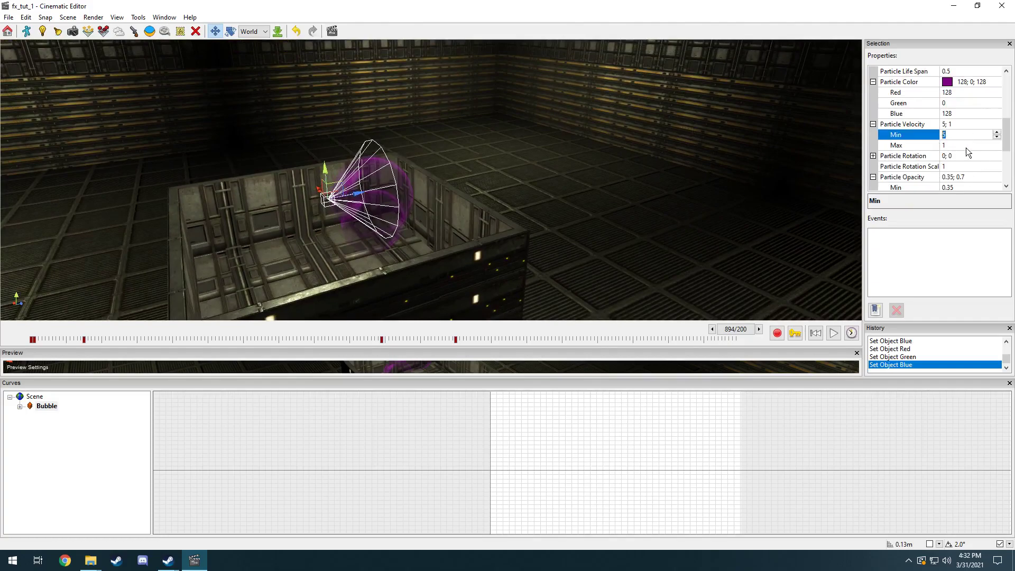
left_click_drag(1004, 148, 1014, 177)
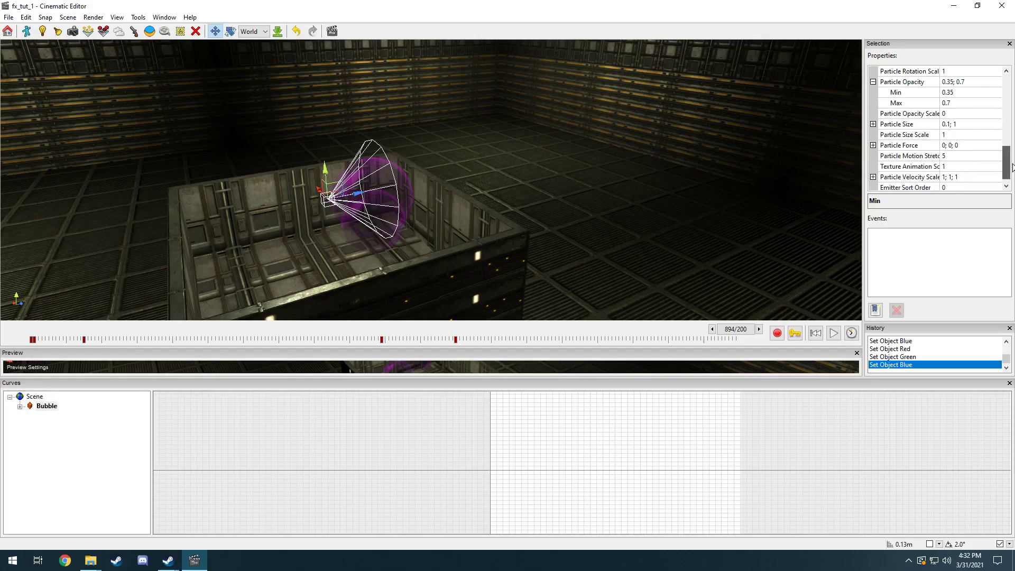
double_click(894, 148)
left_click_drag(1007, 163, 1013, 141)
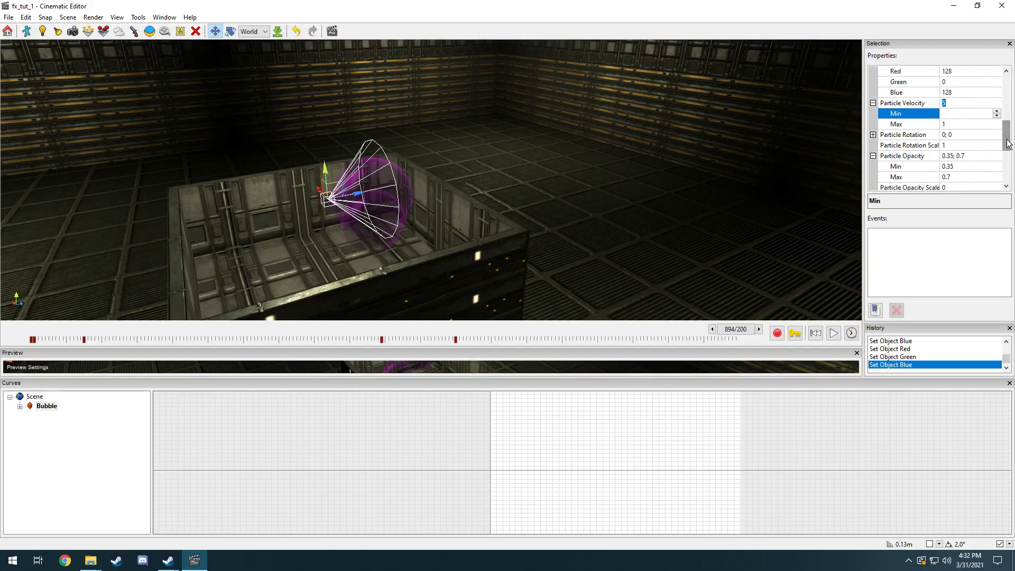
scroll(916, 146, "up", 1)
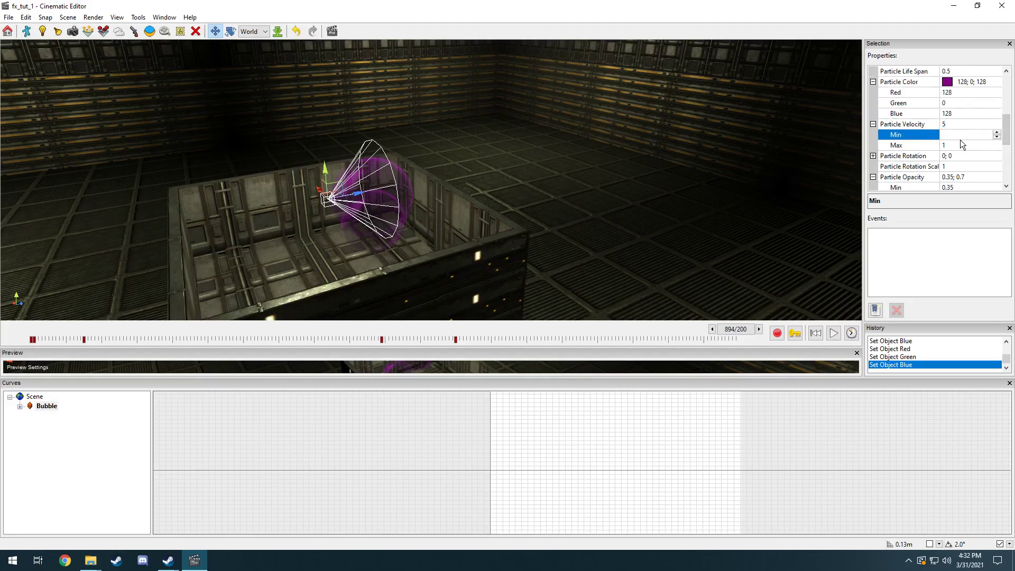
type("5")
key("Return")
Step: Set the Bubble emitter's Particle Velocity range to Min 1 and Max 10
left_click(966, 149)
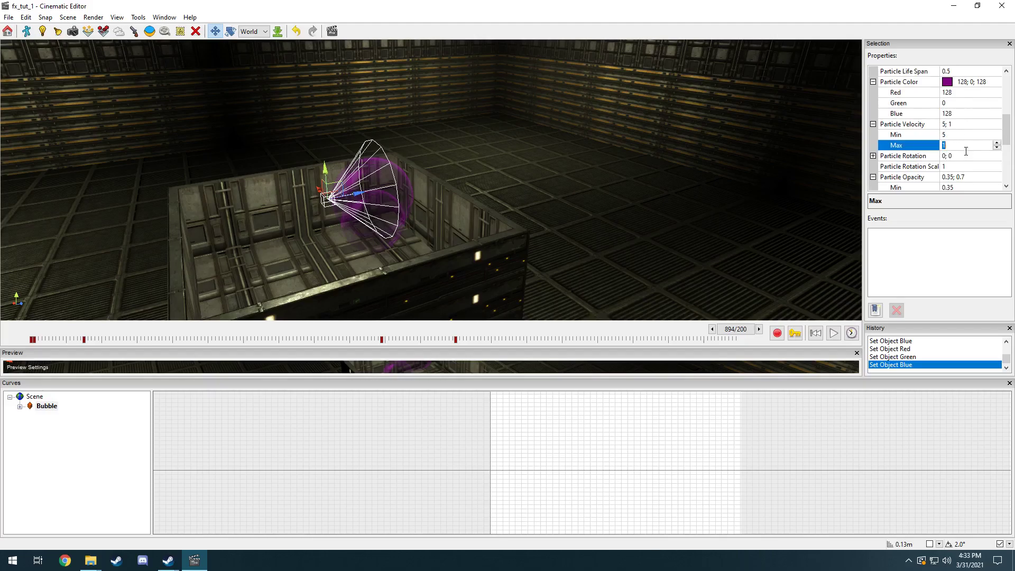
left_click(965, 139)
left_click(967, 145)
left_click(968, 137)
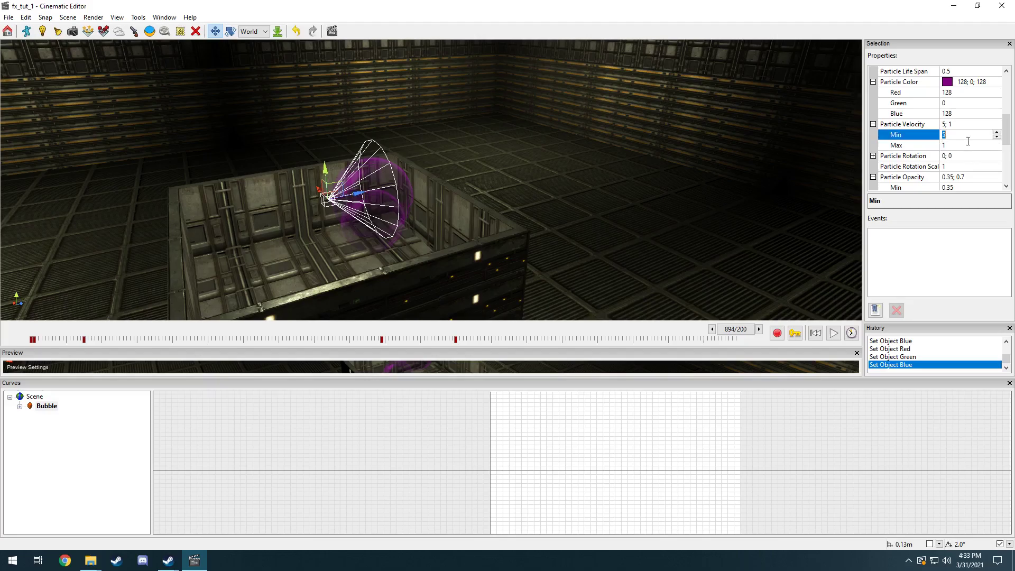
type("1")
left_click(968, 150)
key("Return")
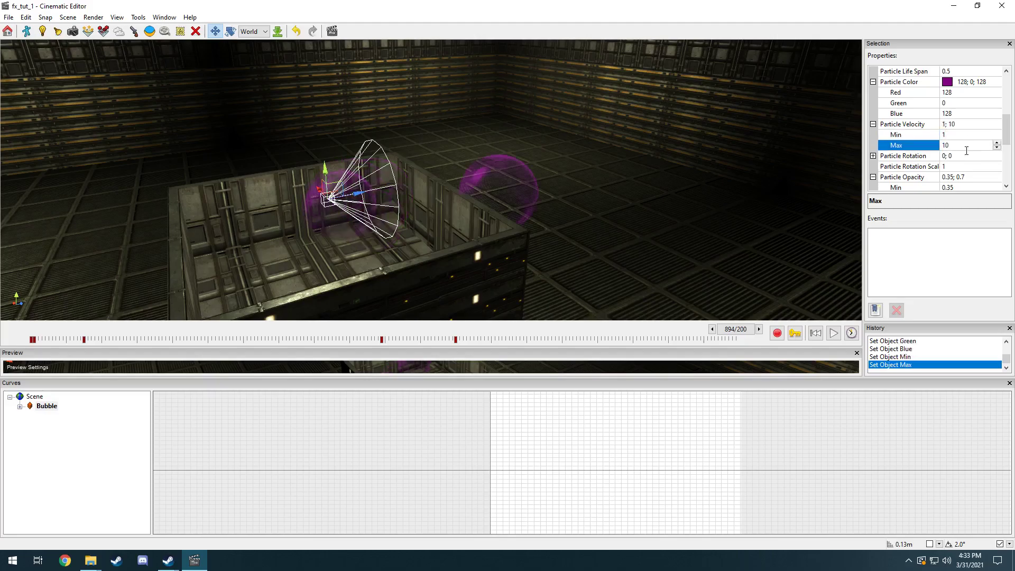
Step: Play the bubble effect to examine how the particles move with the new velocity range
left_click(833, 333)
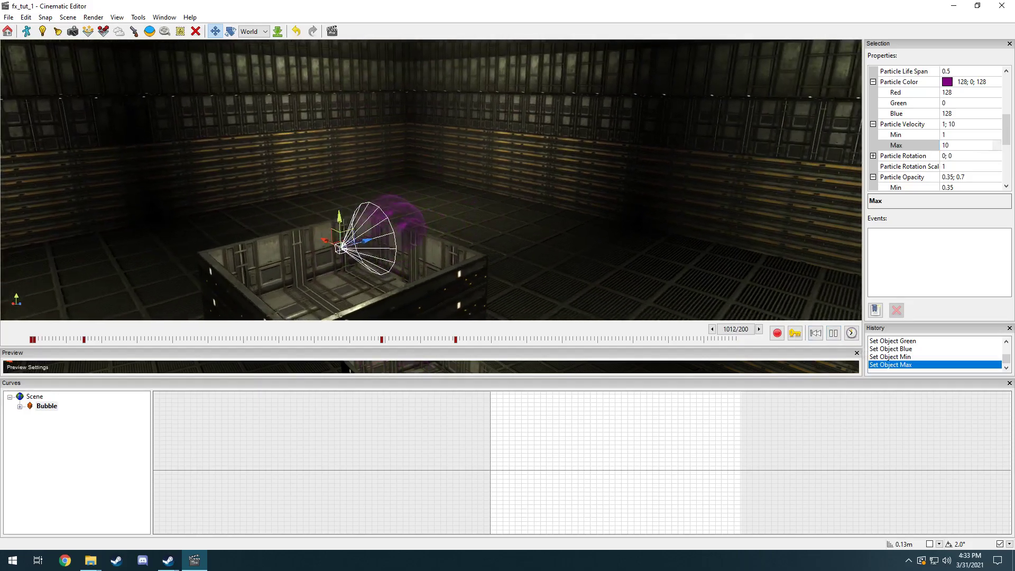
left_click(833, 333)
left_click(942, 146)
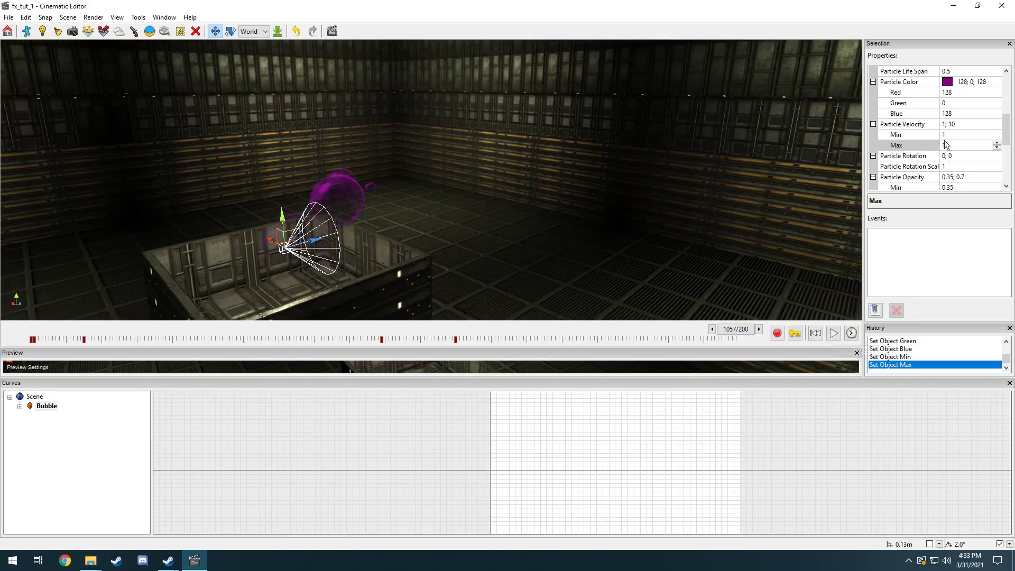
Step: Set the Bubble emitter's Particle Life Span to 5 and play the effect
scroll(966, 154, "up", 1)
left_click(873, 113)
left_click(963, 104)
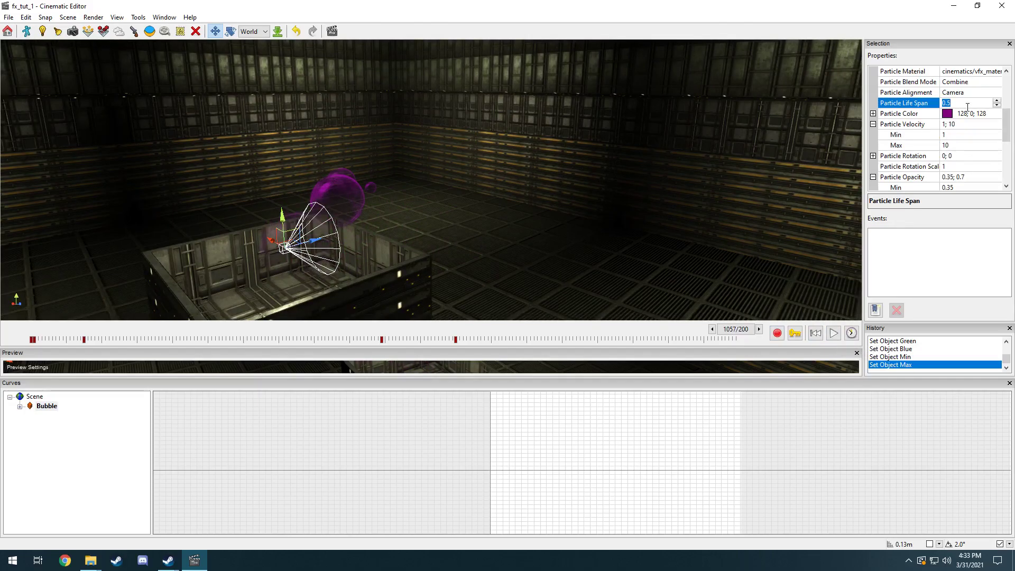
key("Return")
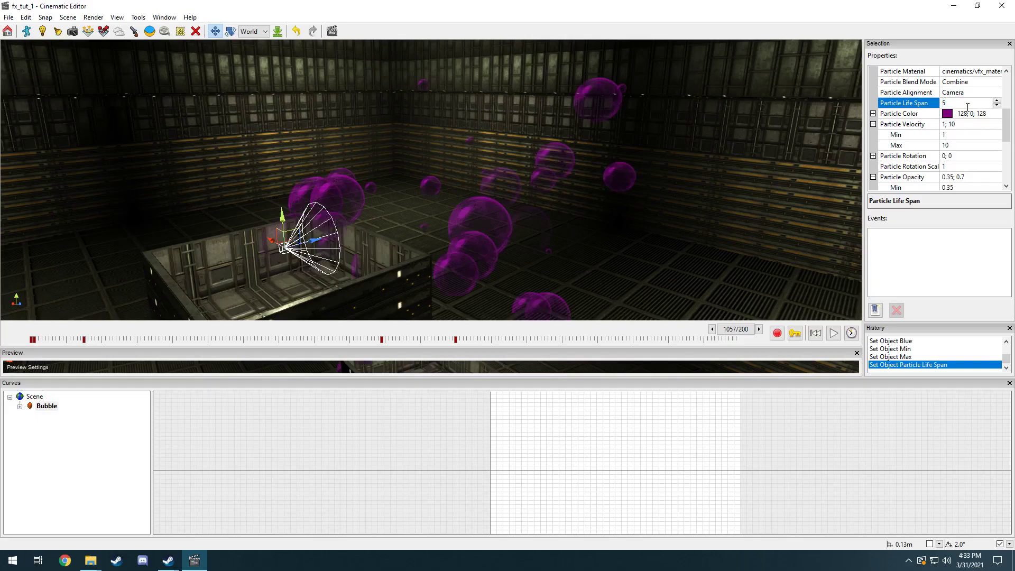
left_click(833, 338)
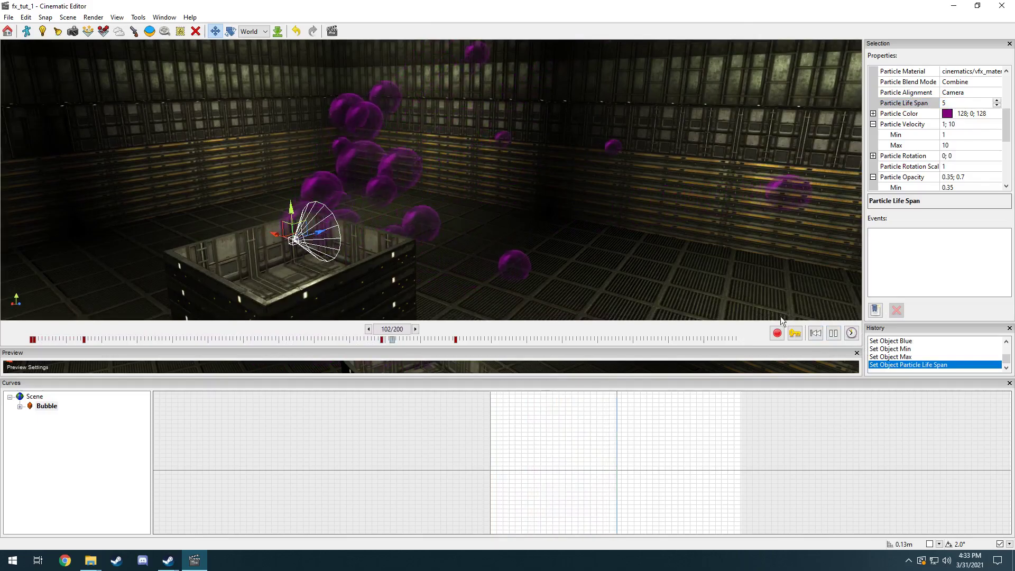
left_click(835, 337)
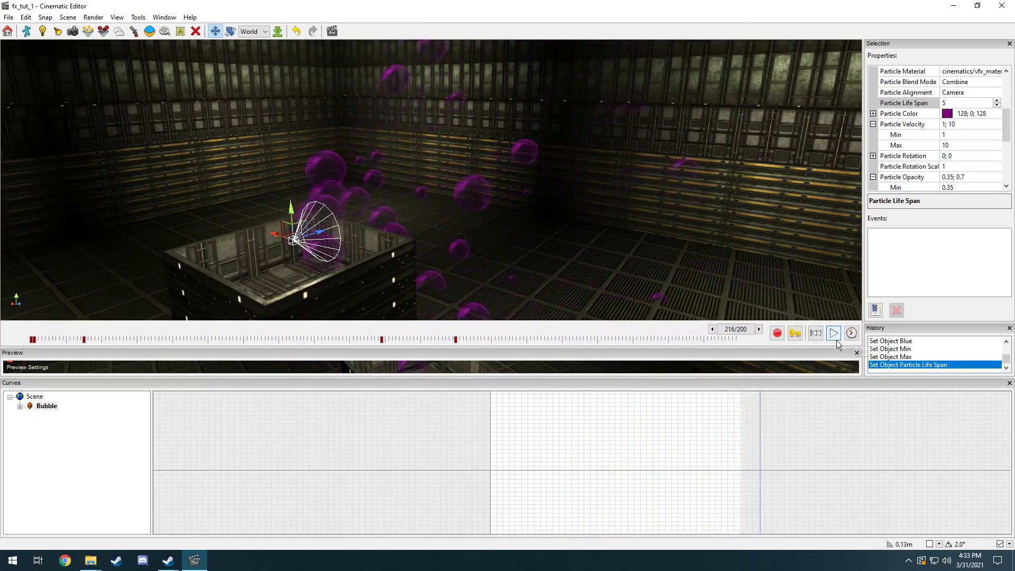
scroll(957, 141, "up", 1)
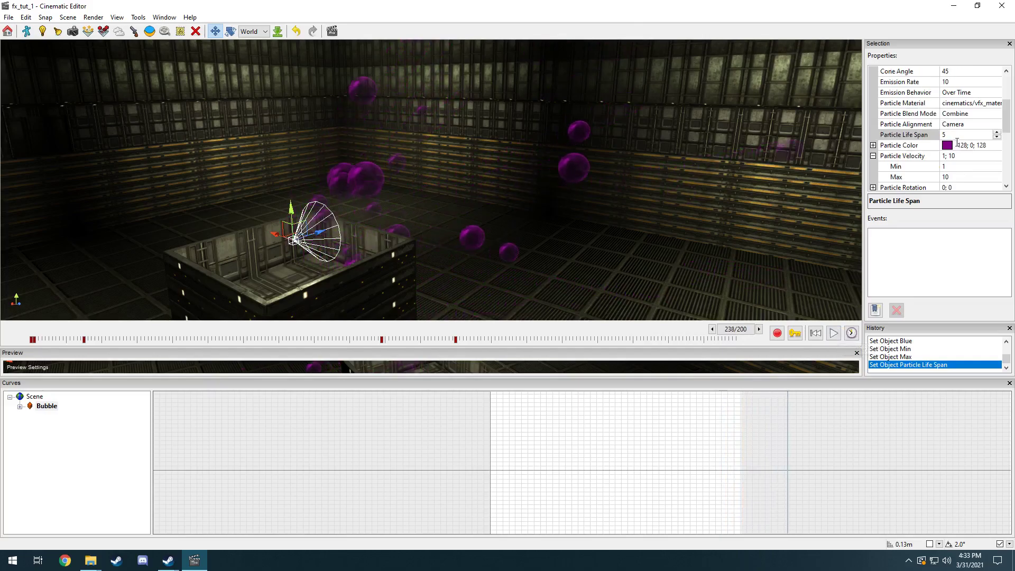
scroll(957, 143, "down", 2)
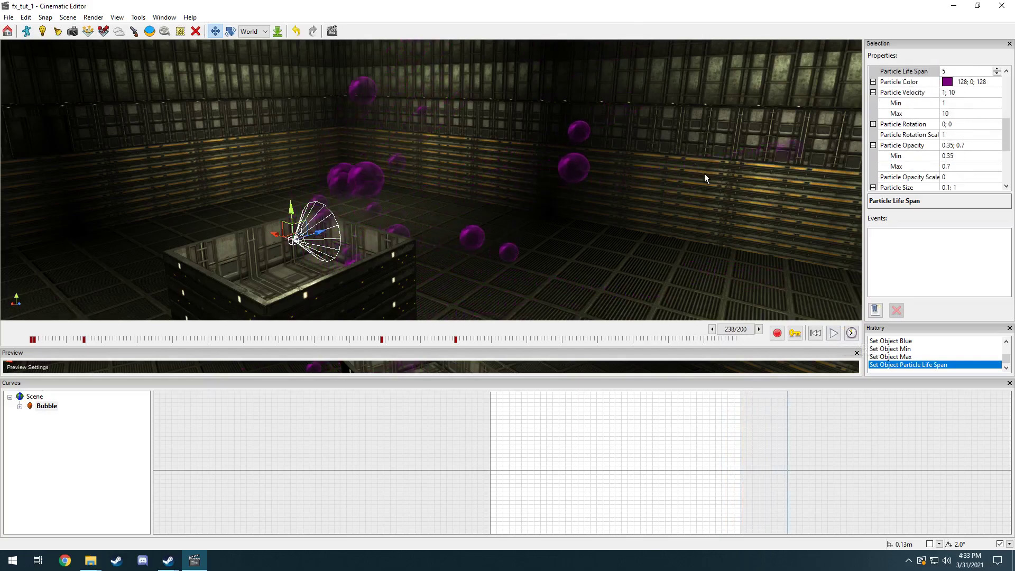
middle_click_drag(708, 174, 845, 122)
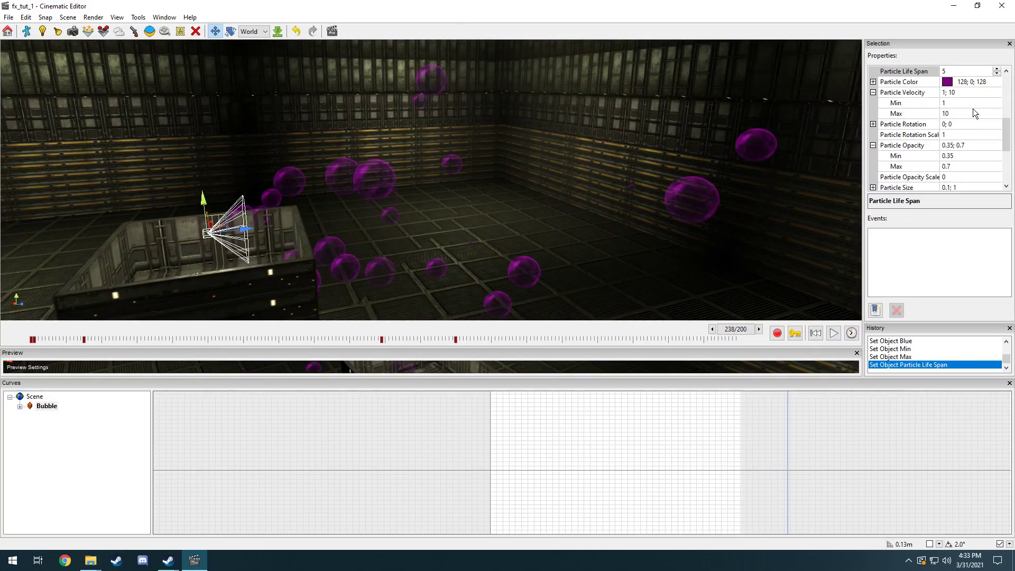
middle_click_drag(683, 179, 406, 160)
Step: Try 0.25 as the Particle Size Min, replace it with 0.4, and play the bubbles
left_click_drag(1006, 154, 1012, 156)
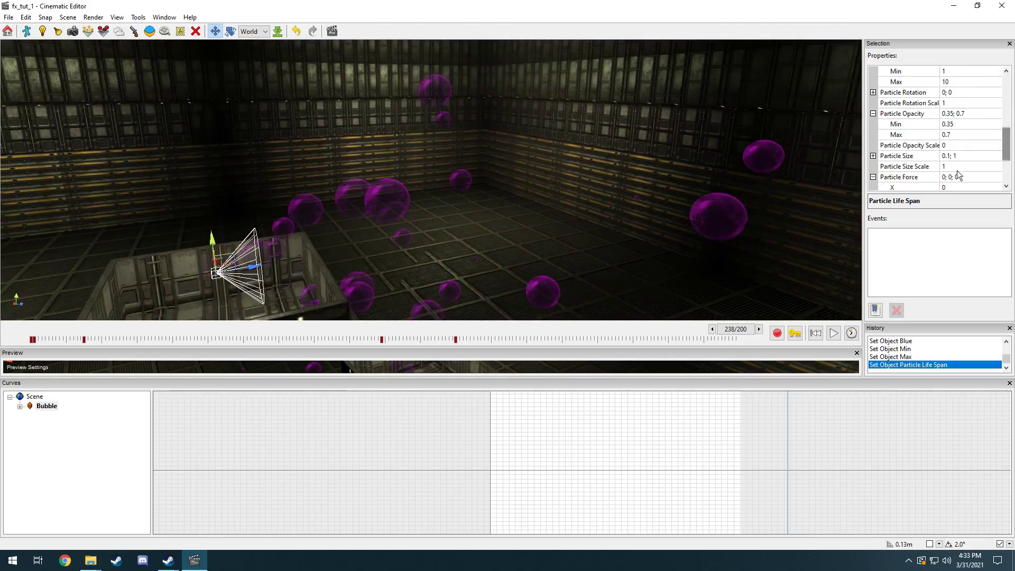
left_click(873, 155)
left_click(974, 167)
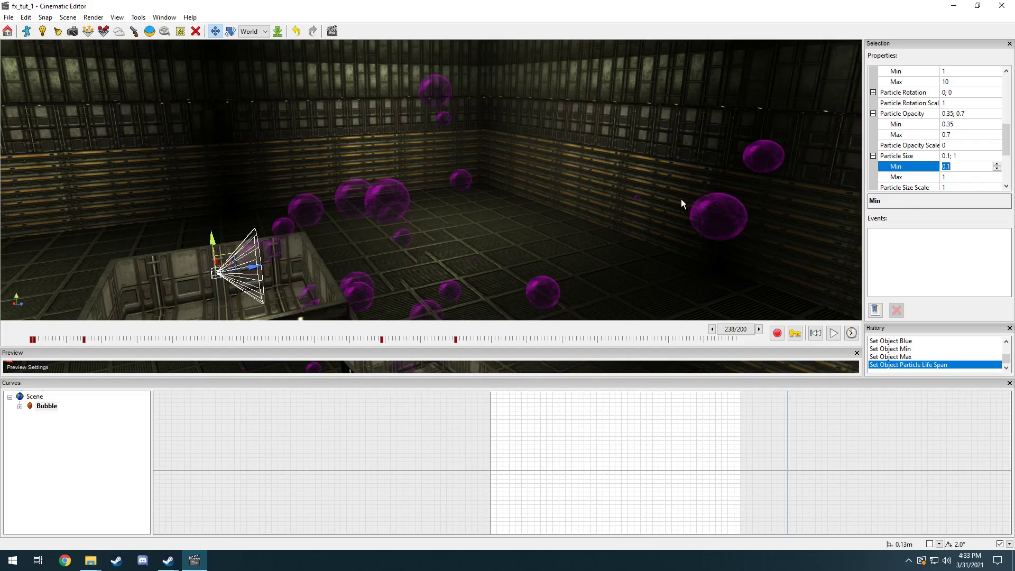
type(".25")
key("Return")
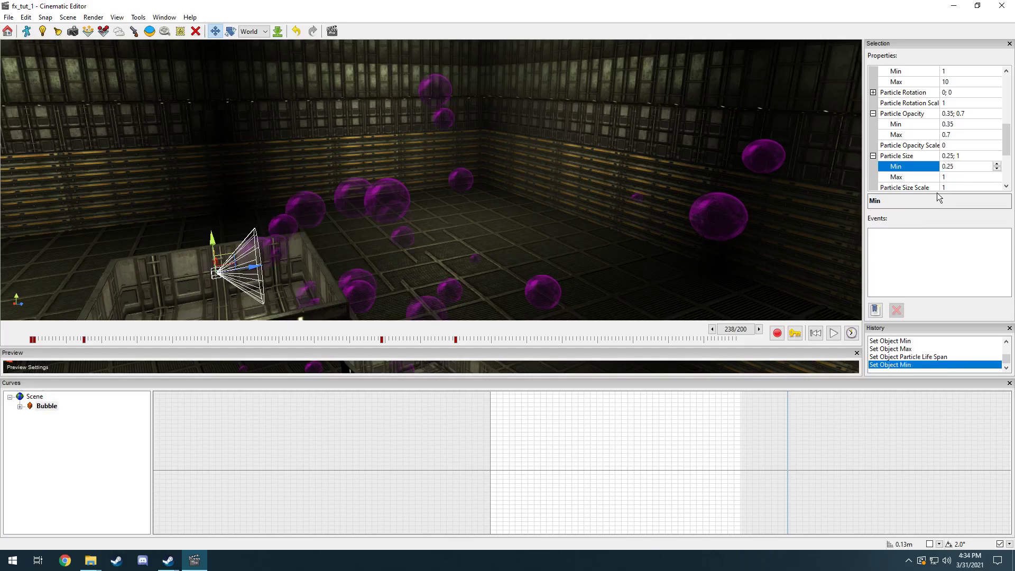
left_click_drag(975, 167, 936, 175)
type(".4")
key("Return")
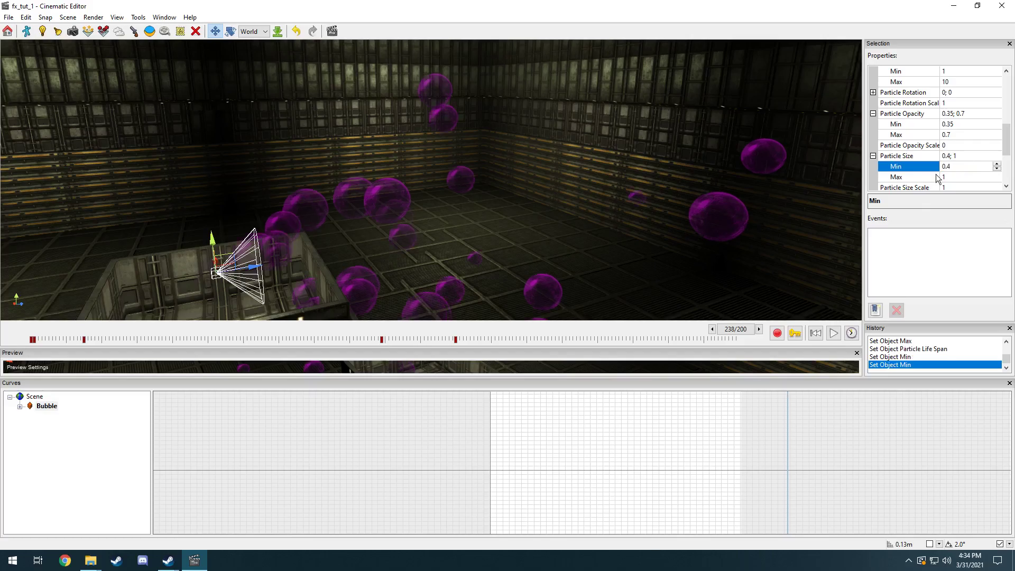
left_click(838, 339)
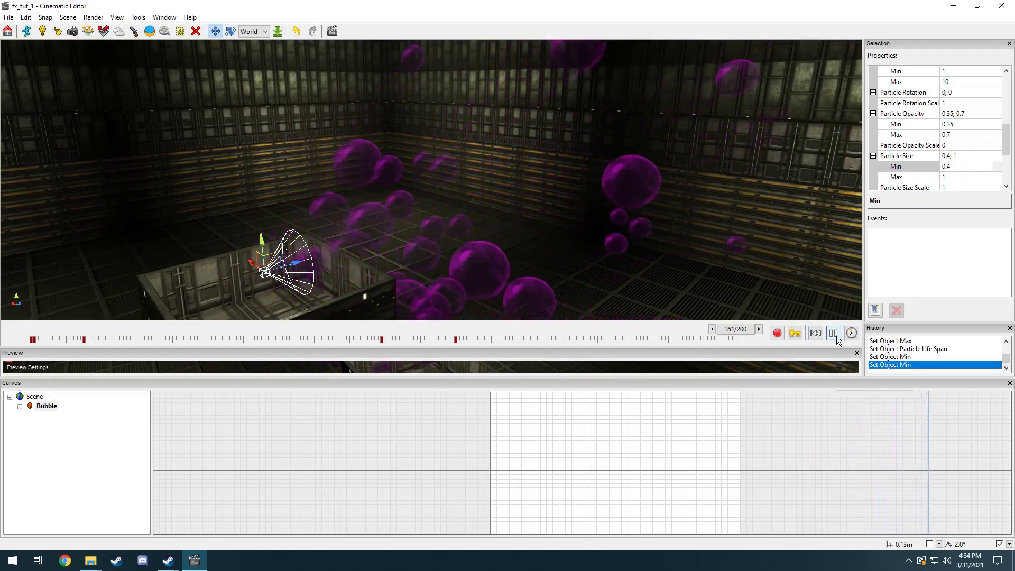
left_click(835, 334)
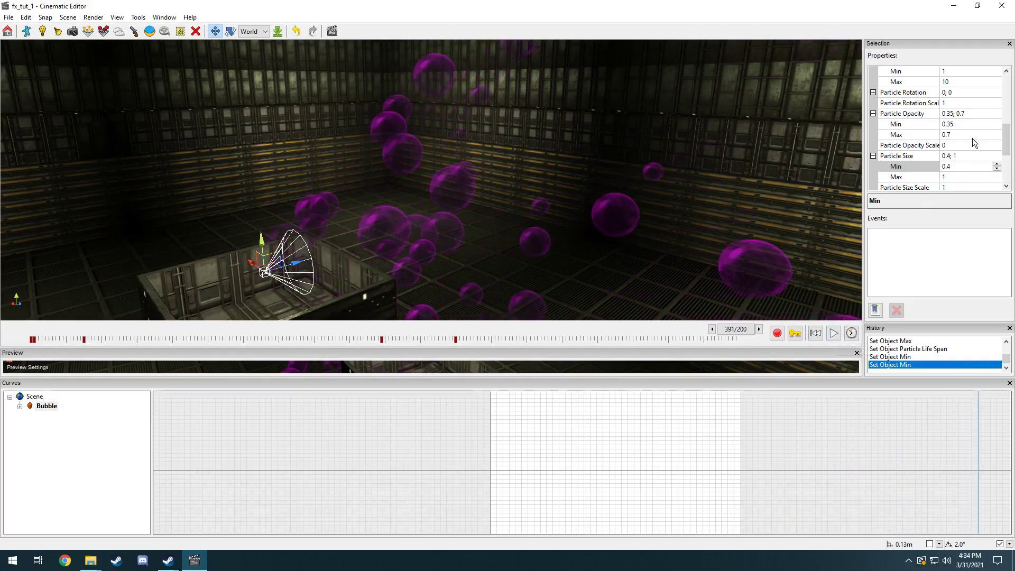
Step: Expand the Bubble emitter's Particle Rotation range and select its Min value
scroll(972, 138, "up", 1)
left_click(873, 124)
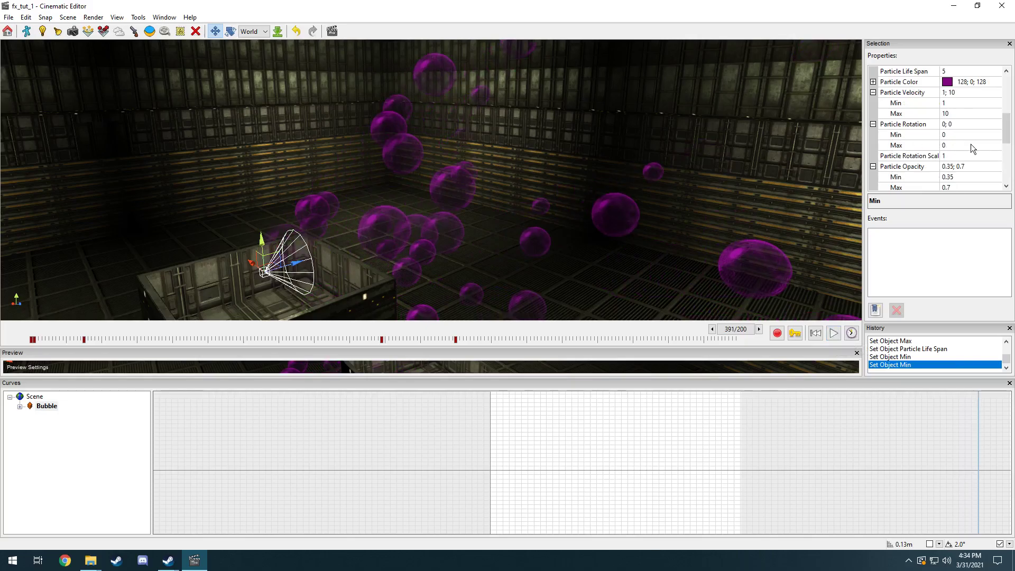
left_click(974, 135)
Step: Change the Particle Material to vfx_elec_arc_1.material from the vfx_materials folder and play the effect
scroll(971, 154, "up", 3)
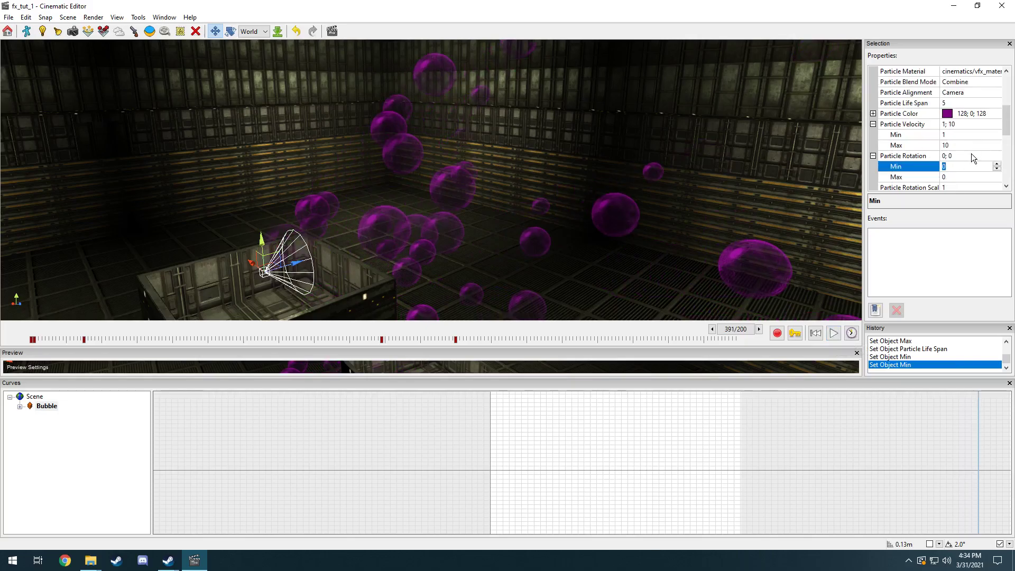
left_click(971, 135)
left_click(996, 135)
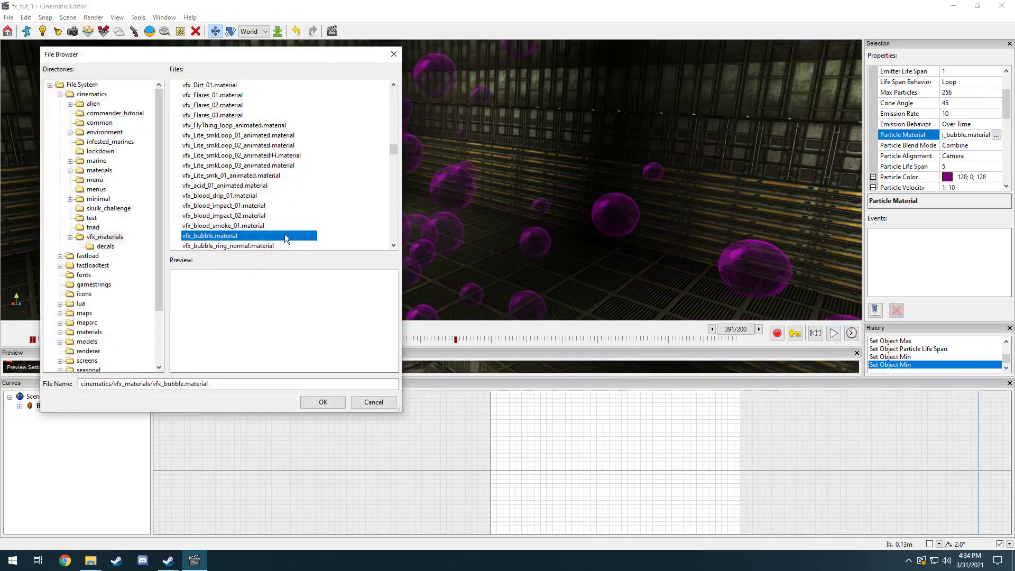
scroll(245, 226, "down", 3)
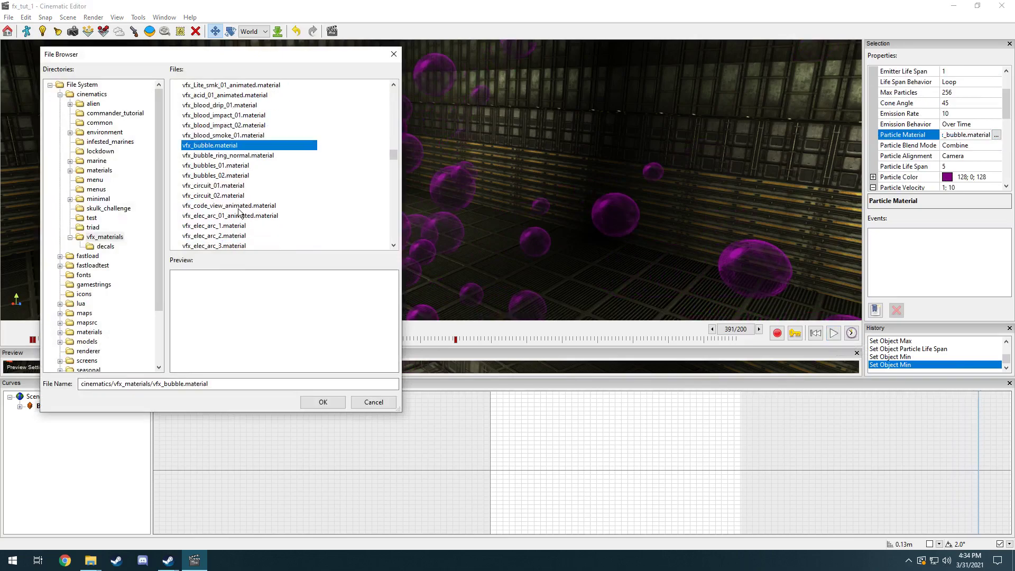
scroll(228, 236, "up", 3)
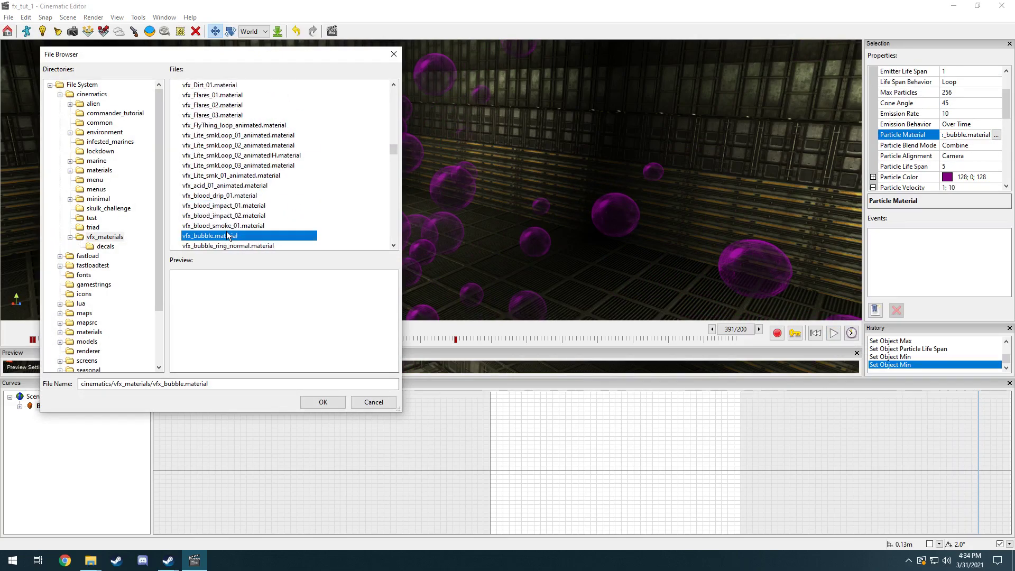
scroll(228, 233, "up", 1)
scroll(227, 232, "down", 4)
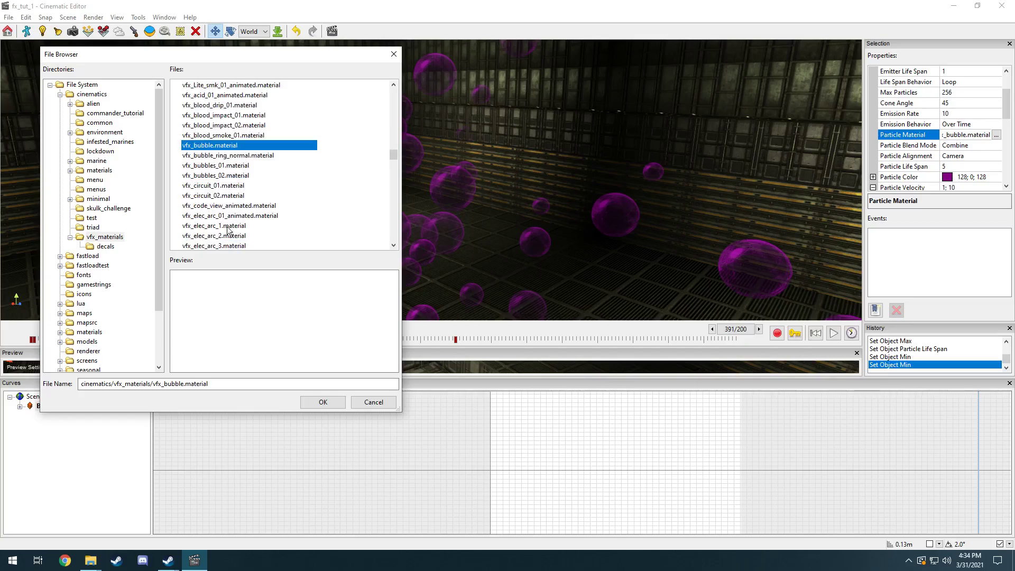
left_click(226, 227)
left_click(323, 401)
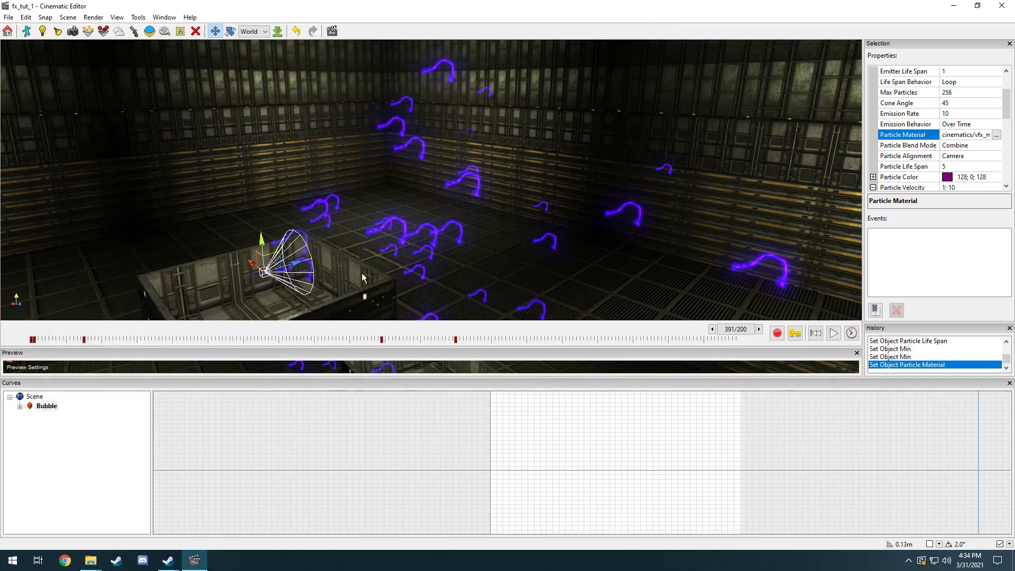
left_click(835, 335)
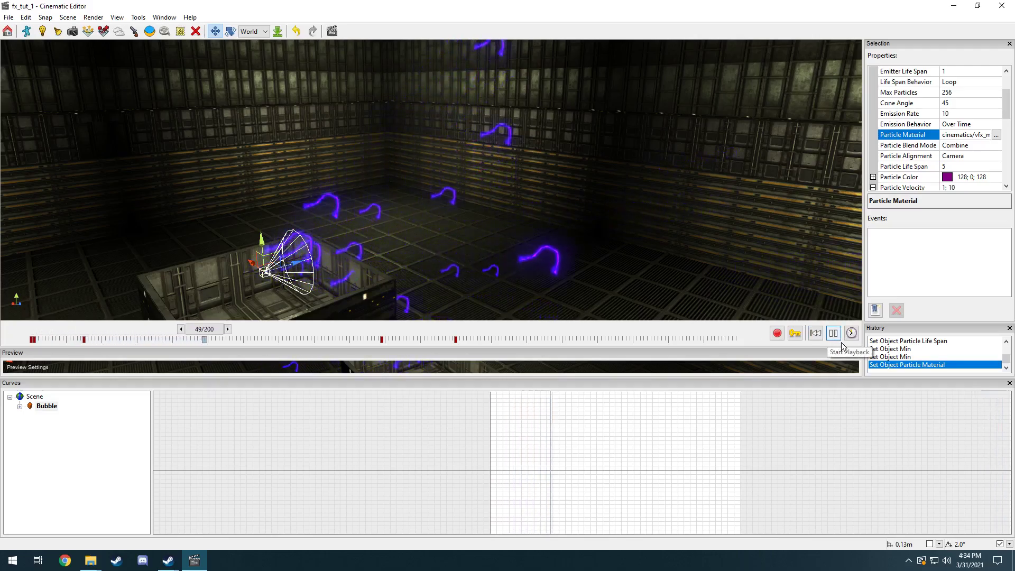
left_click(840, 339)
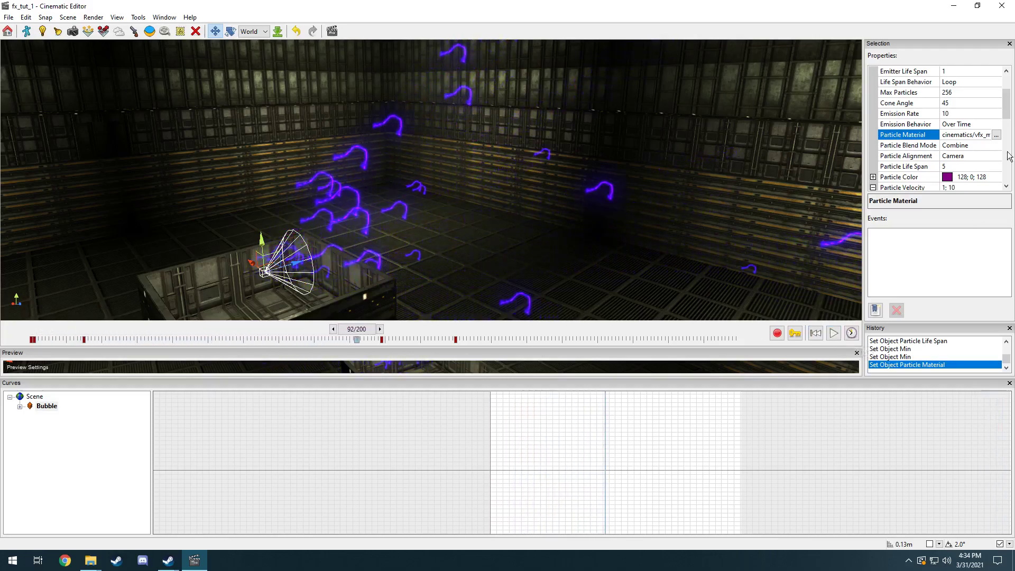
Step: Set the Particle Rotation Max to 180
scroll(969, 162, "down", 3)
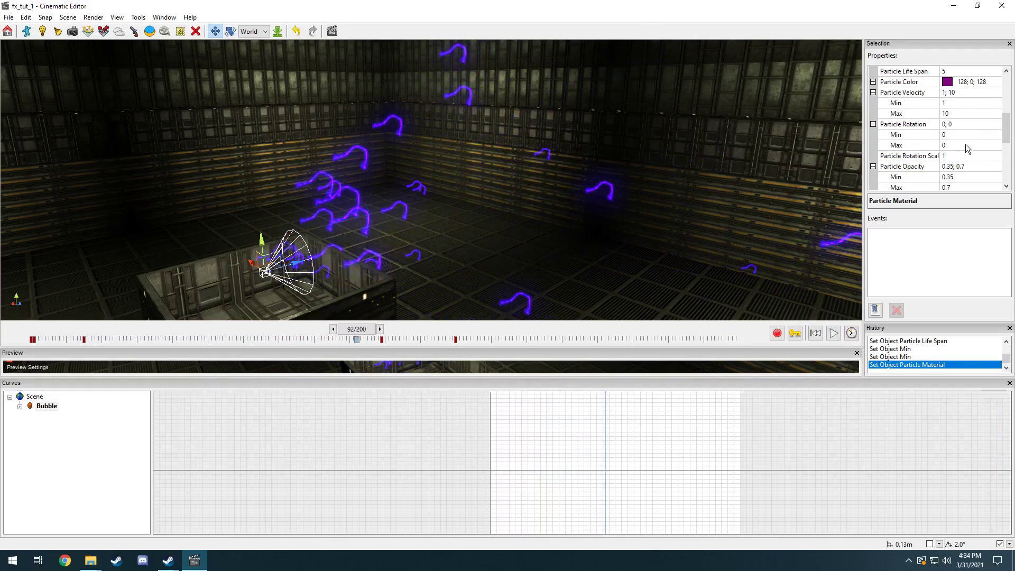
left_click(967, 136)
left_click(969, 147)
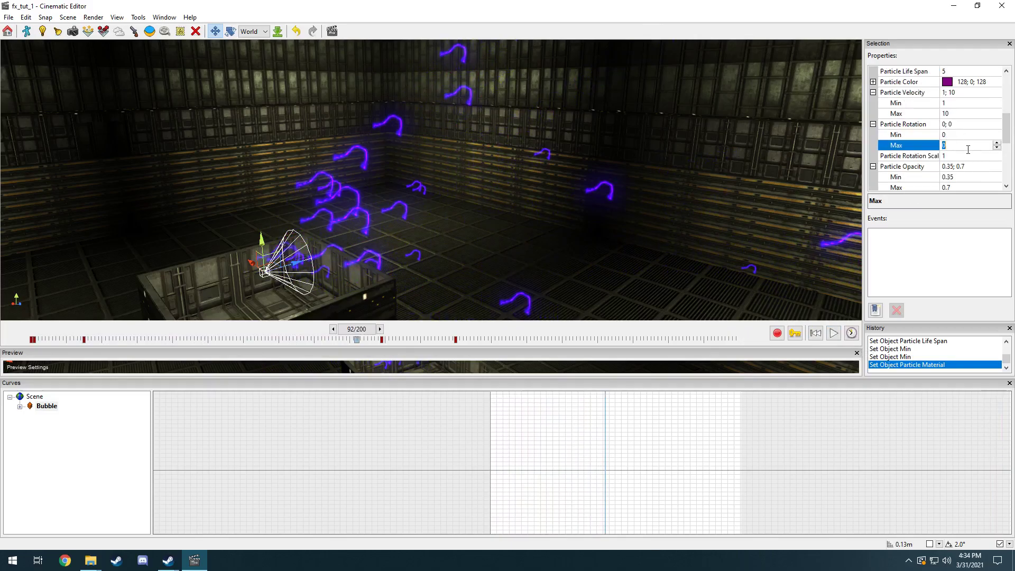
key("Return")
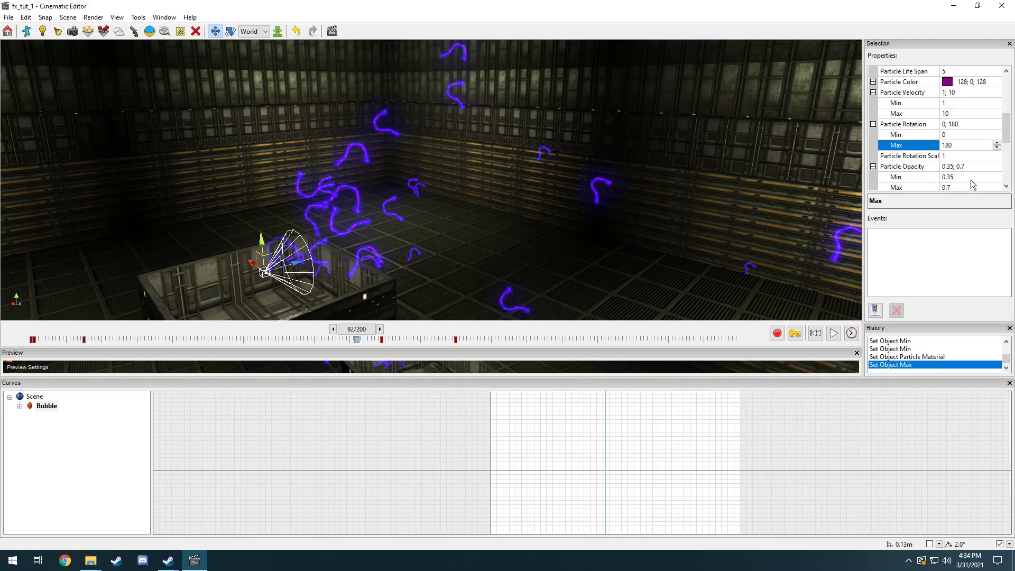
Step: Try 360 and 1048 as the Particle Rotation Max and play the electric arcs
type("360")
key("Return")
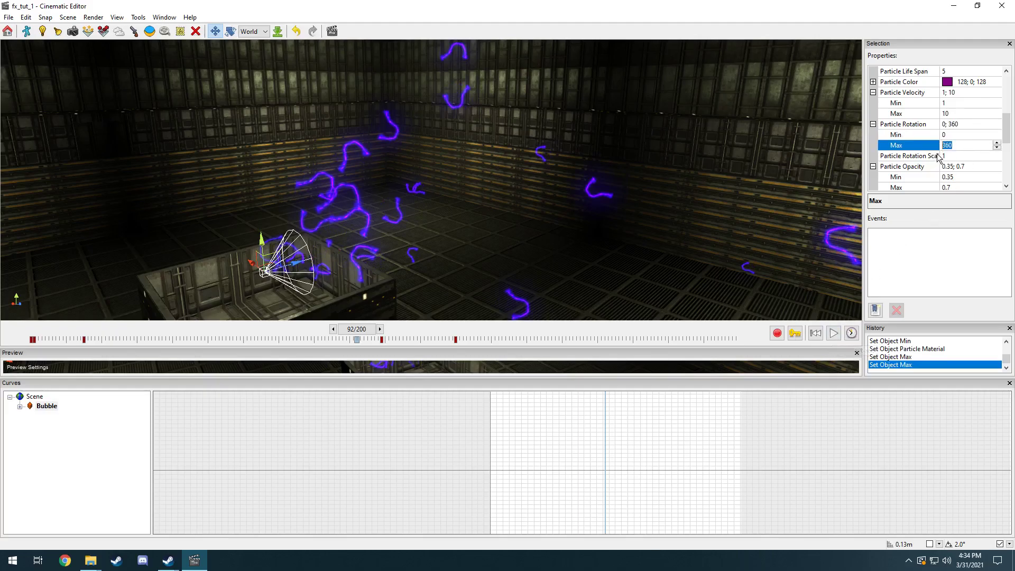
type("1048")
key("Return")
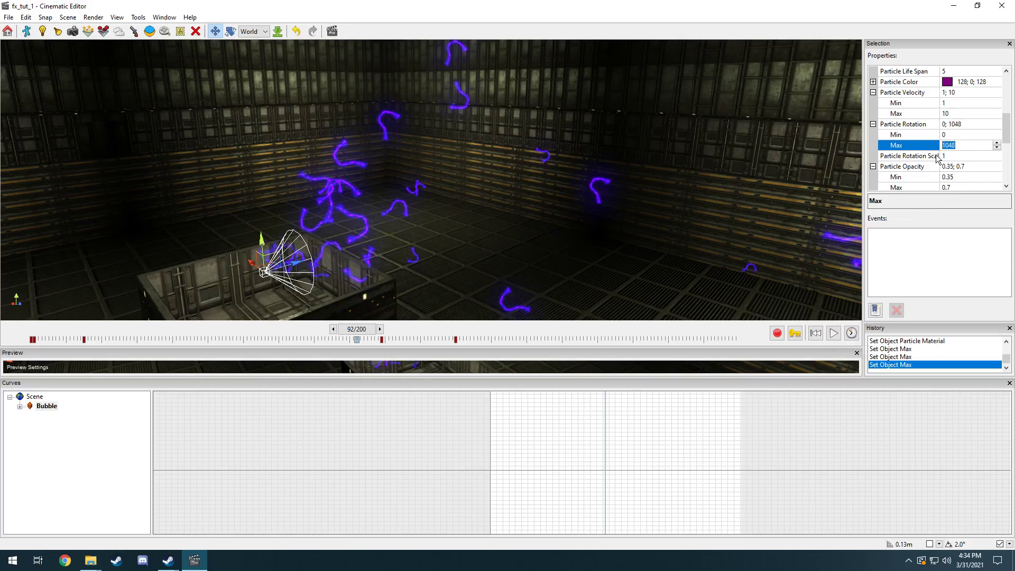
left_click(839, 337)
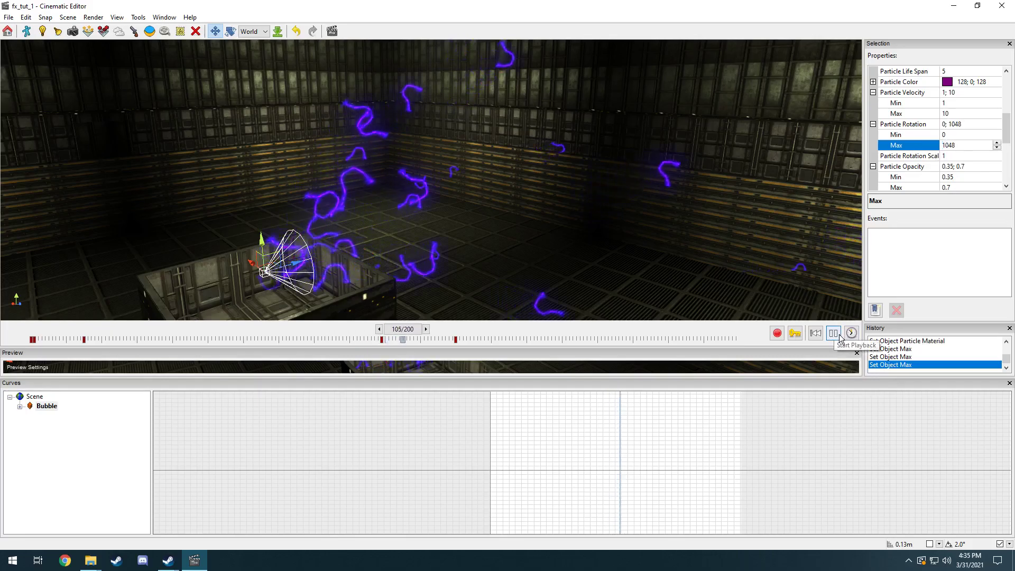
left_click(840, 336)
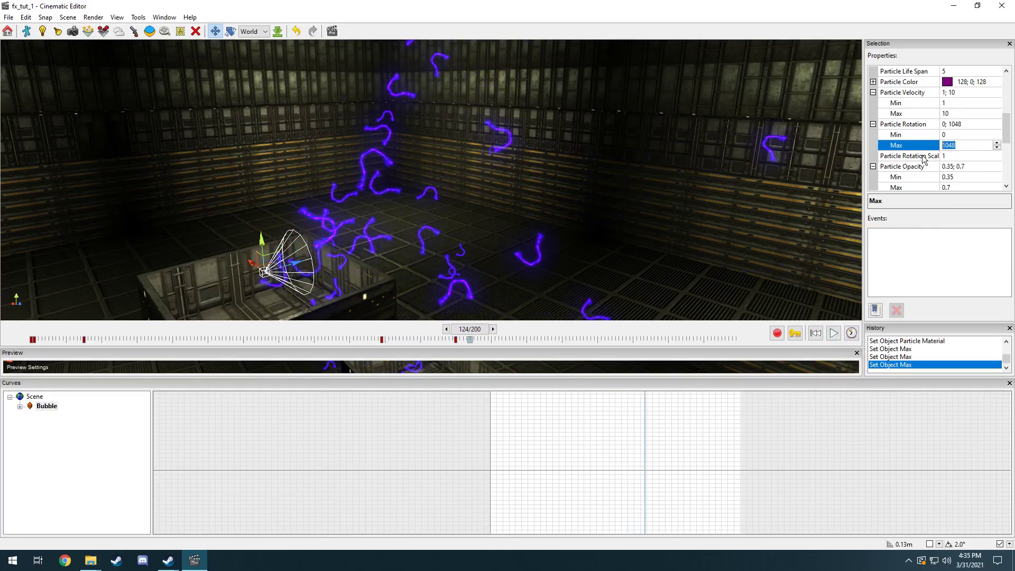
Step: Return the Particle Rotation Max to 180 and play the arcs again
type("180")
key("Return")
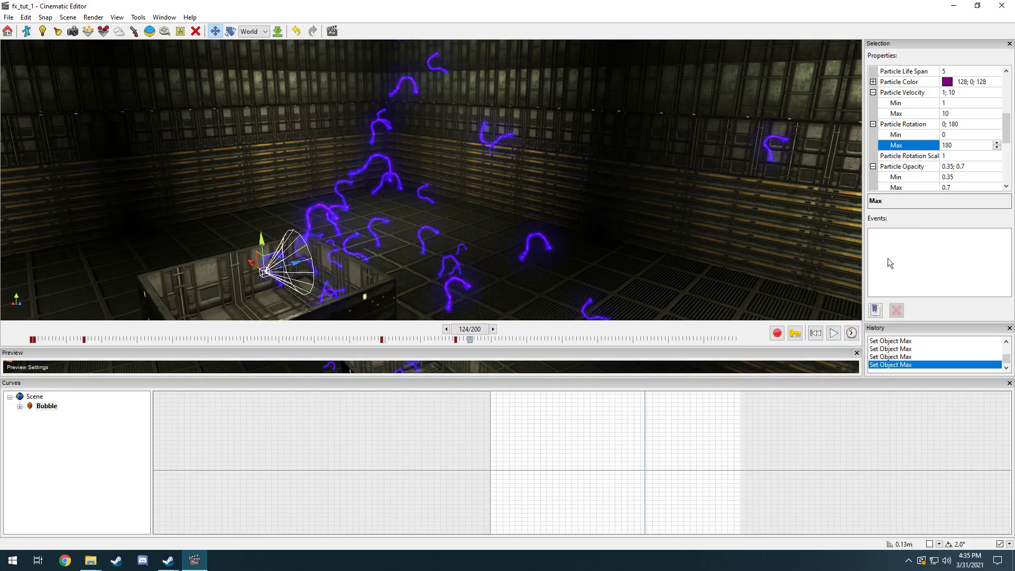
left_click(834, 334)
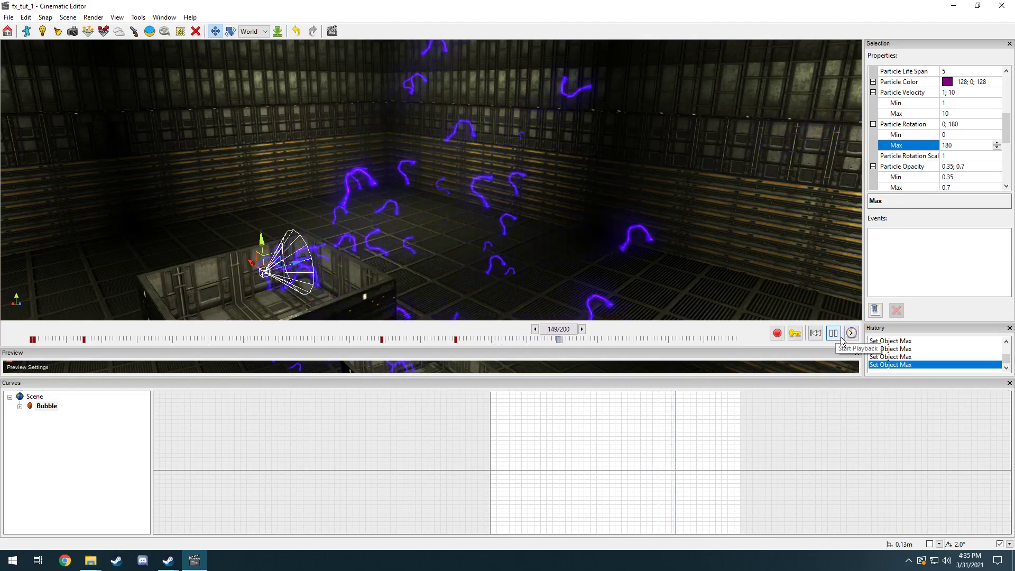
left_click(839, 337)
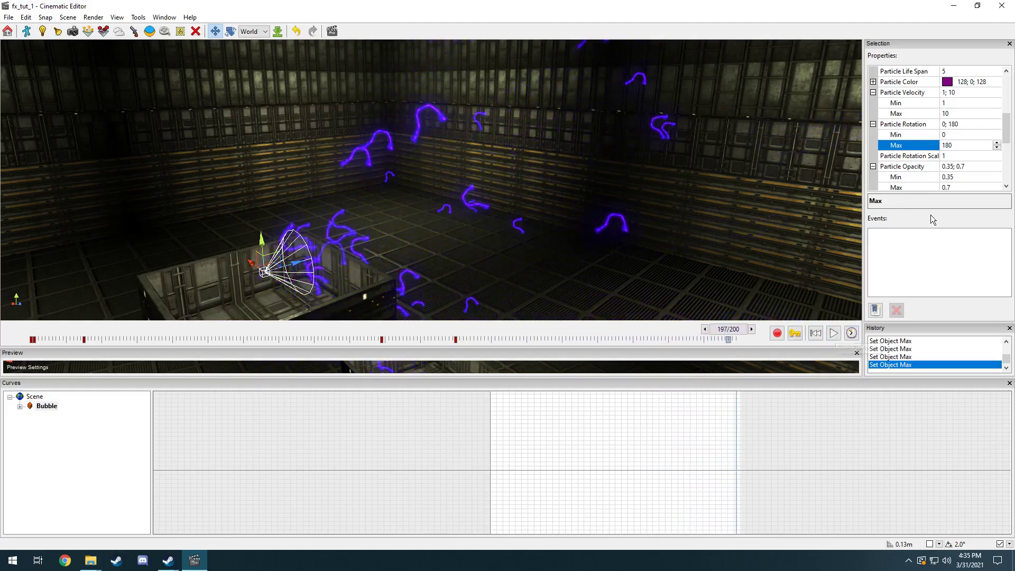
Step: Expand the Bubble emitter's animatable properties and display its Particle Rotation Scale curve
key("Down")
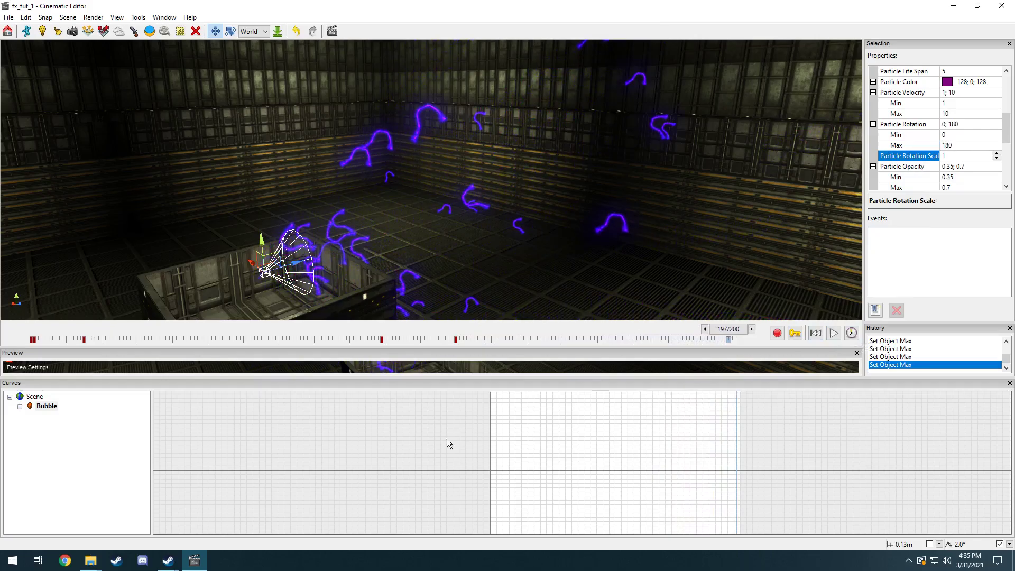
left_click(20, 406)
left_click_drag(148, 425, 144, 471)
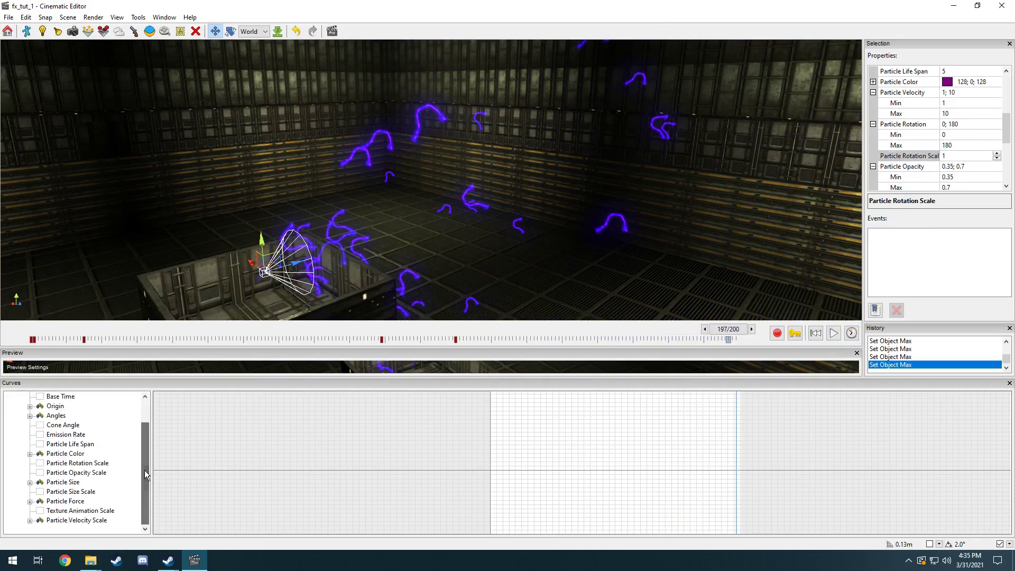
left_click(50, 473)
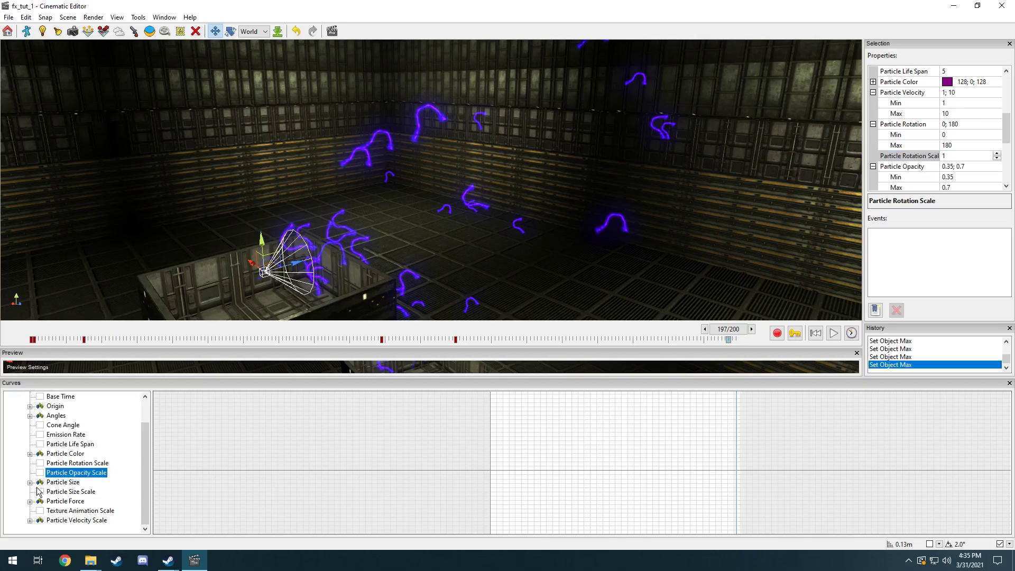
key("Up")
key("space")
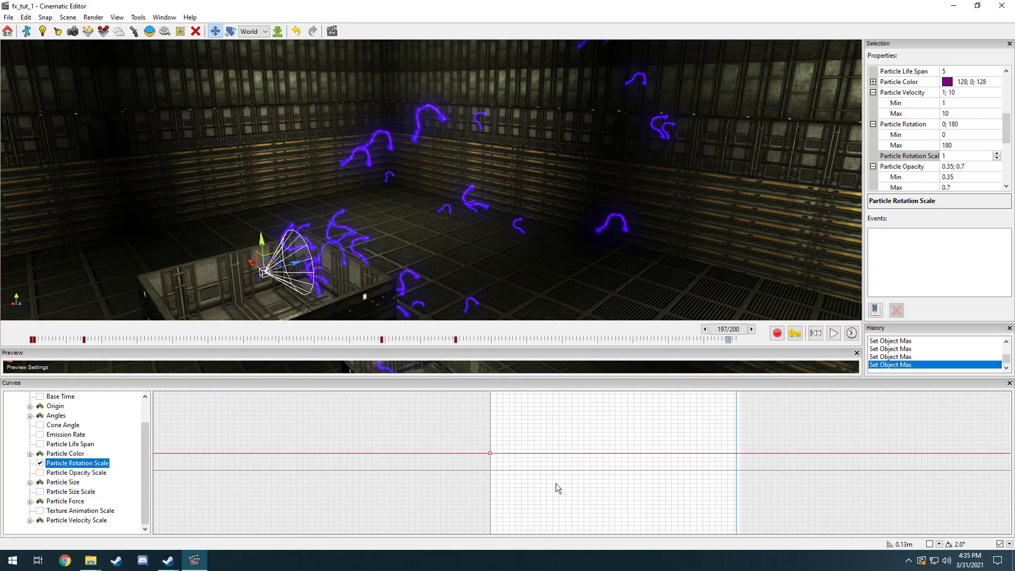
Step: Add a second key frame to the Particle Rotation Scale curve and place it near the timeline's end at about 8.19
scroll(554, 487, "up", 2)
left_click(442, 454)
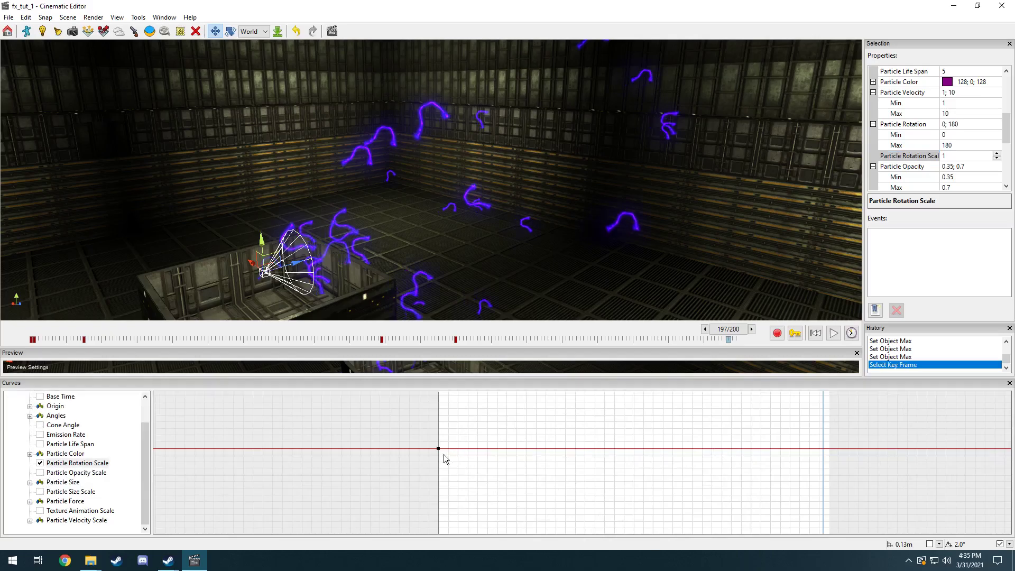
left_click(535, 442)
left_click_drag(525, 453, 532, 421)
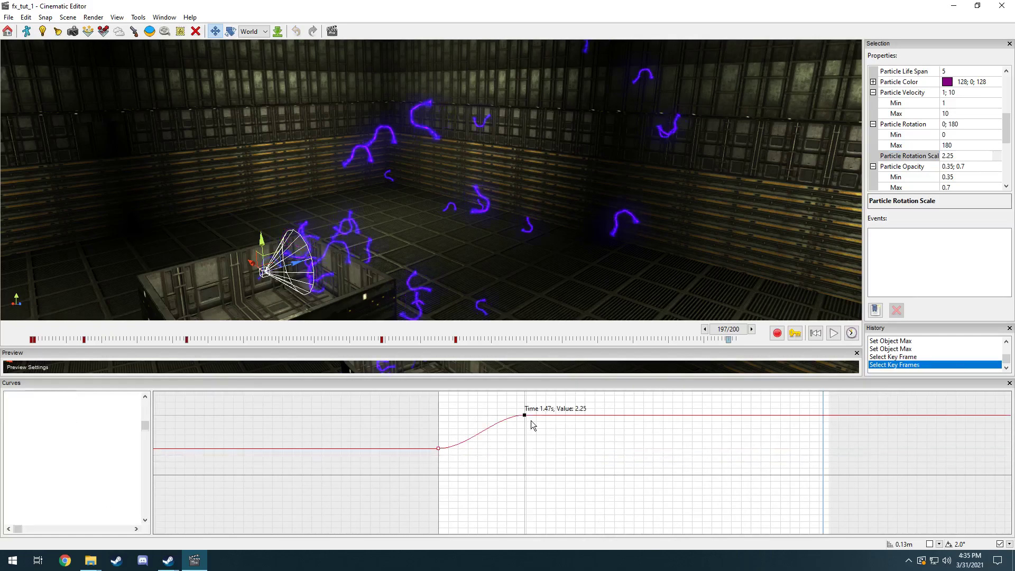
scroll(534, 478, "down", 5)
left_click_drag(550, 461, 670, 405)
middle_click_drag(670, 403, 656, 423)
left_click_drag(657, 423, 651, 414)
left_click(671, 430)
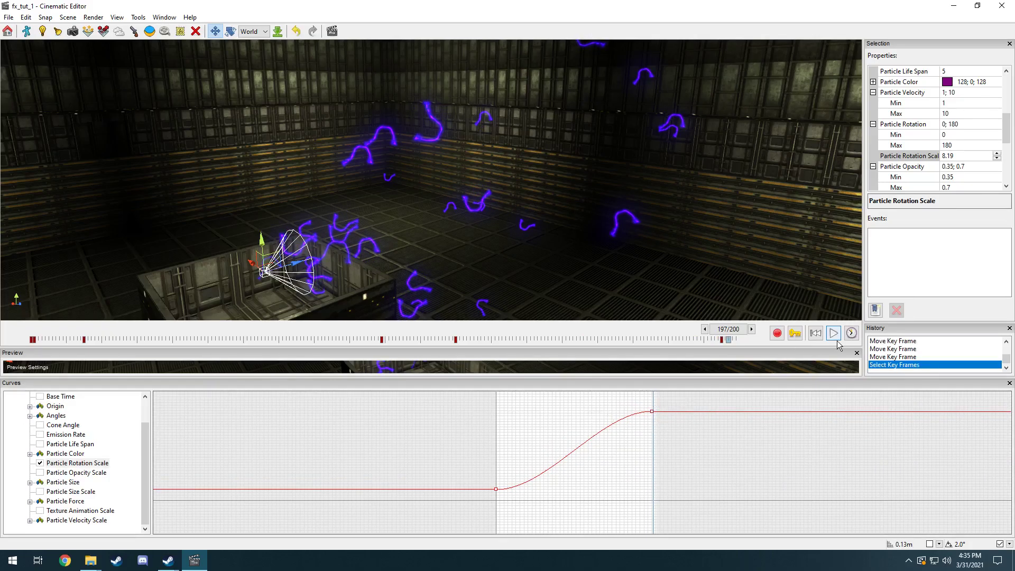
Step: Play the effect from the start to review the animated rotation scale, and pause it
left_click(816, 333)
left_click(837, 342)
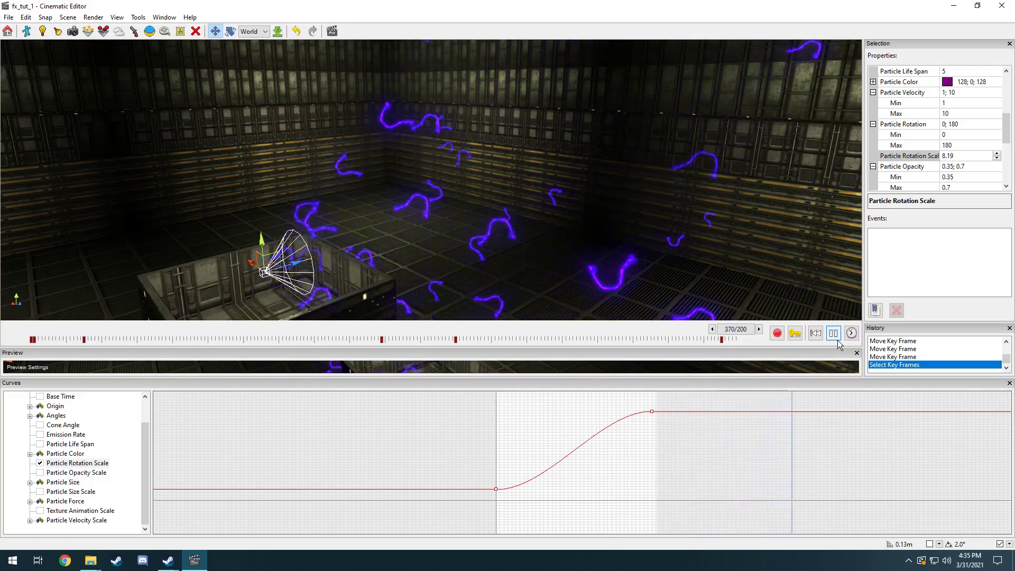
left_click(834, 333)
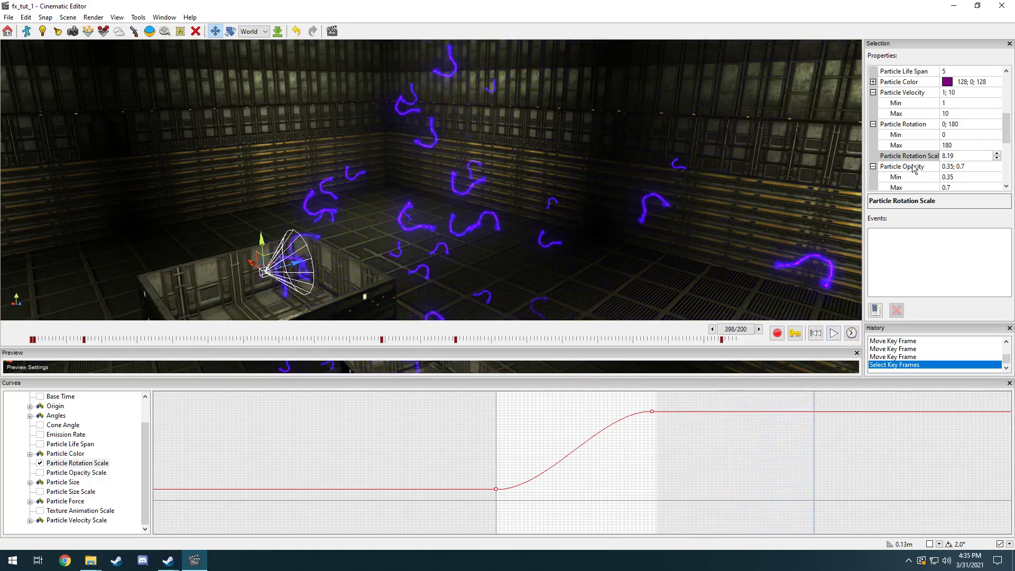
Step: Set the Particle Opacity to a Max of 0.5 and a Min of 0.2
scroll(1014, 153, "down", 1)
scroll(1013, 153, "down", 1)
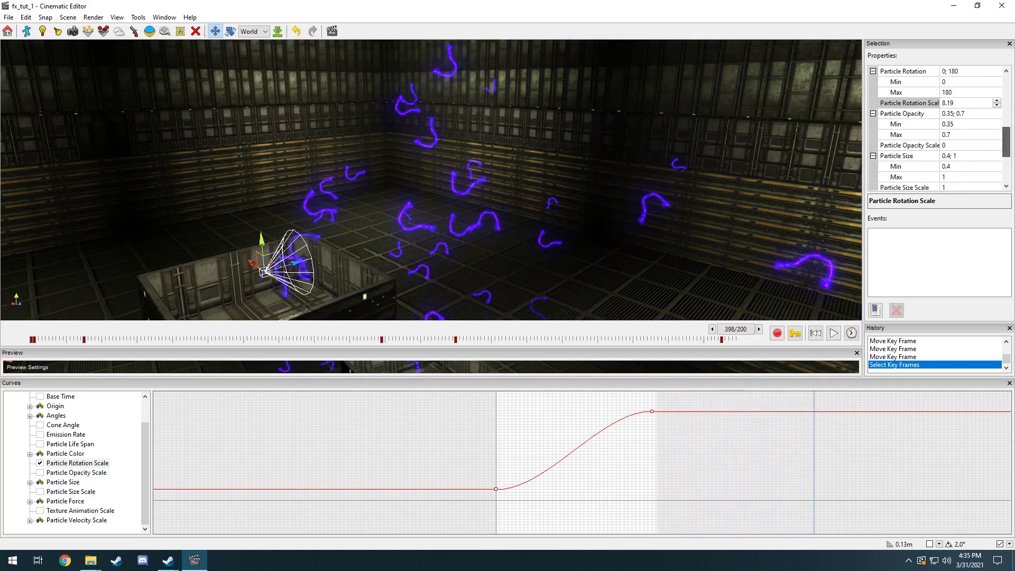
scroll(1006, 152, "down", 1)
left_click(916, 108)
left_click(975, 129)
type(".5")
key("Return")
left_click(971, 117)
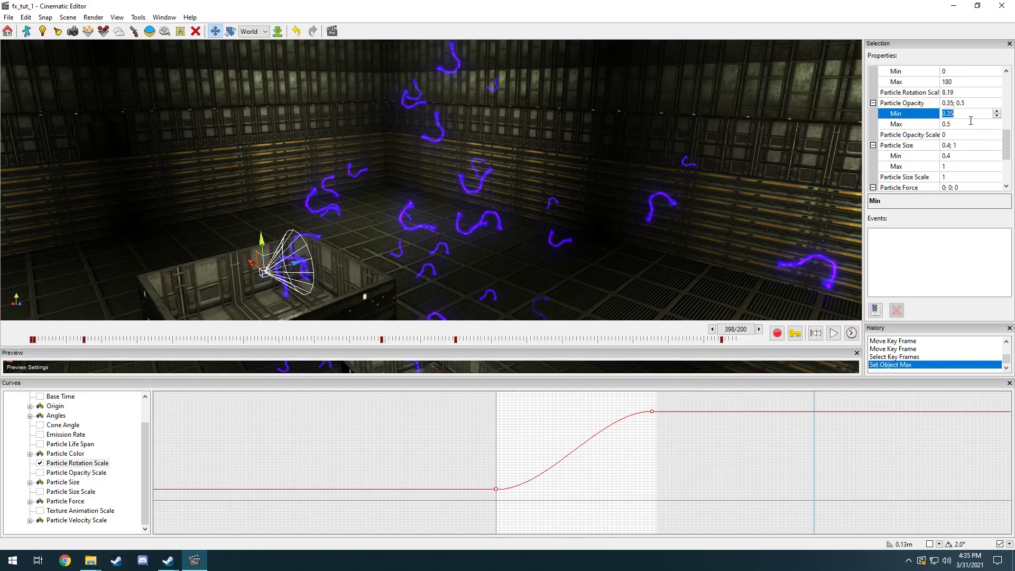
key("Return")
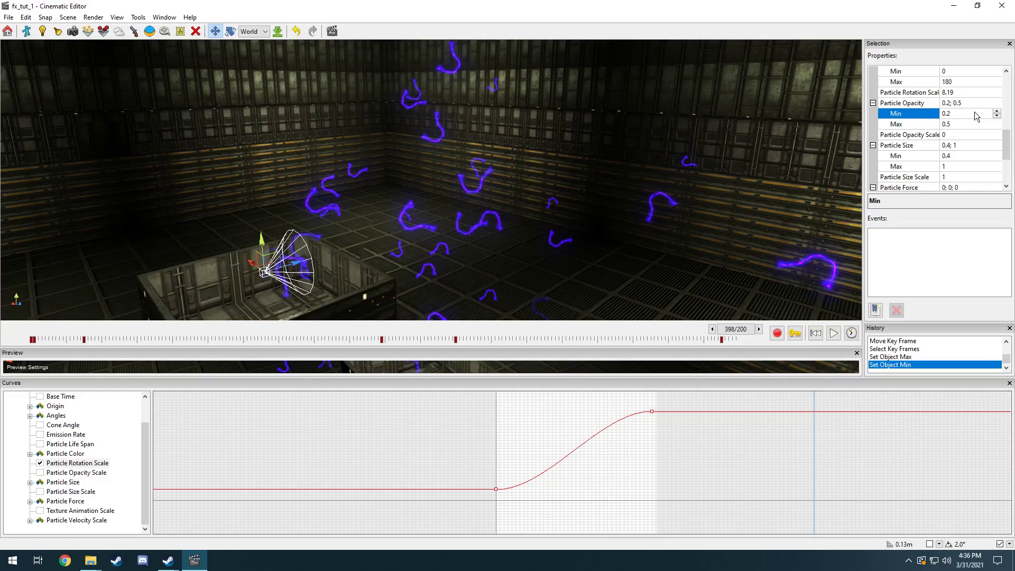
Step: Resume playback to check the arcs with the new opacity range, and pause it
left_click_drag(1007, 148, 1007, 154)
left_click(977, 125)
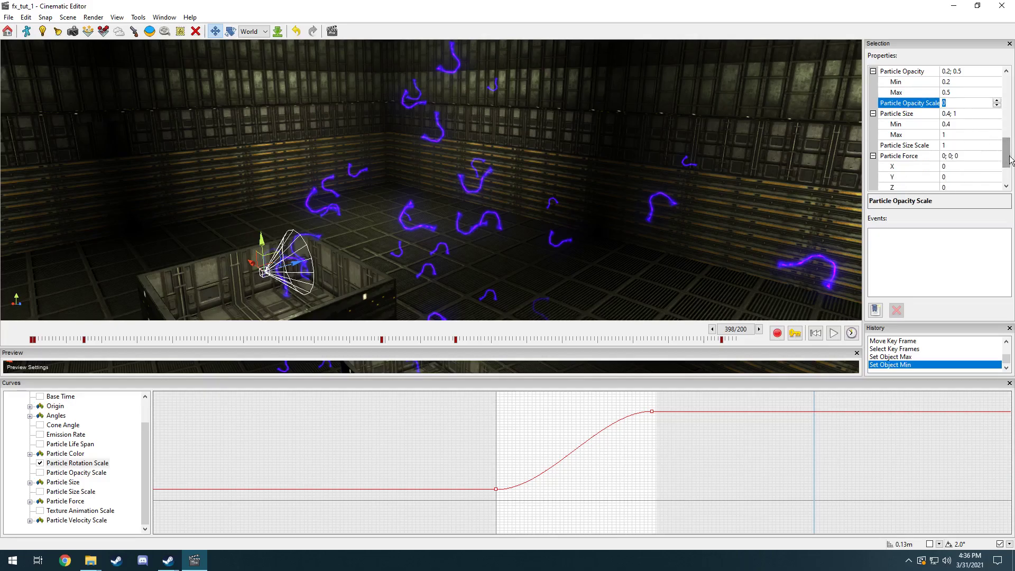
left_click(834, 333)
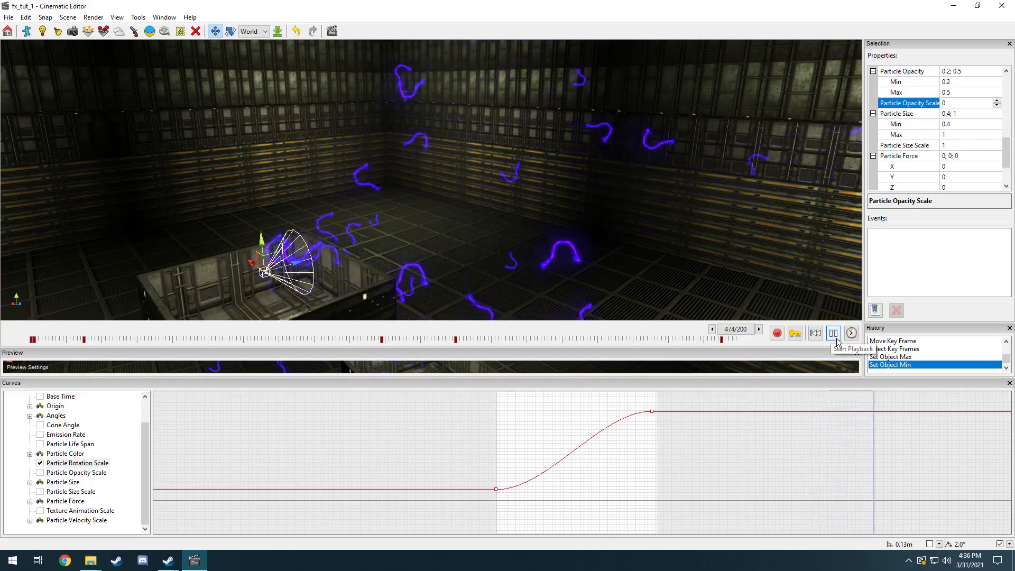
left_click(835, 334)
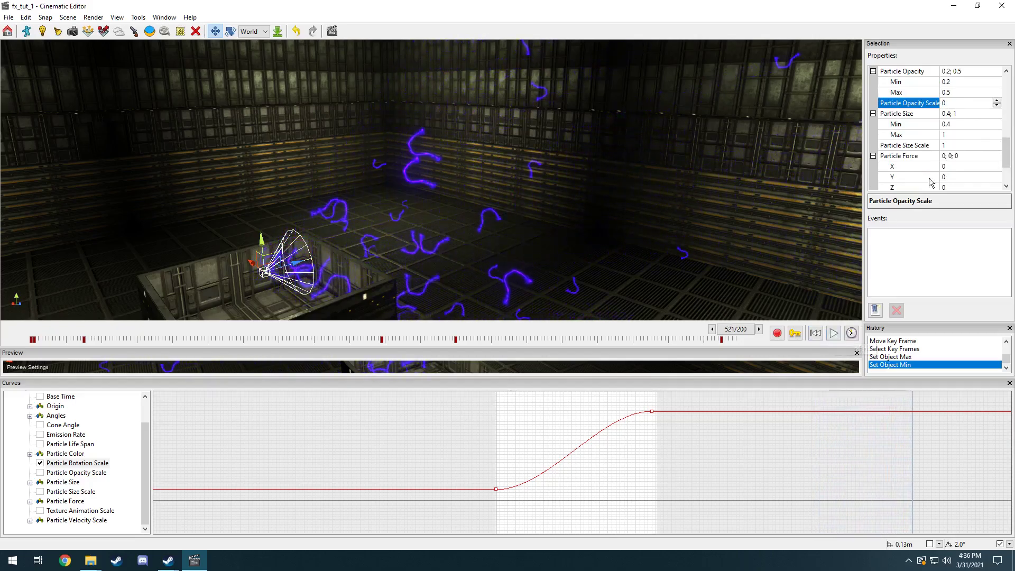
Step: Show only the Particle Size Scale curve and add a key frame at 6.67 s with a value of 5.81
left_click(936, 150)
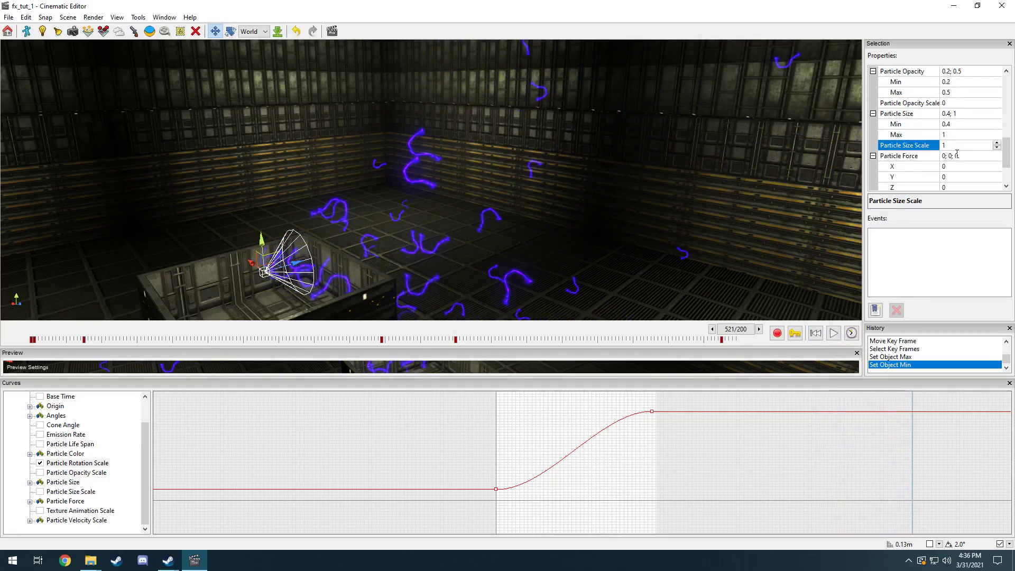
left_click(968, 125)
left_click(970, 137)
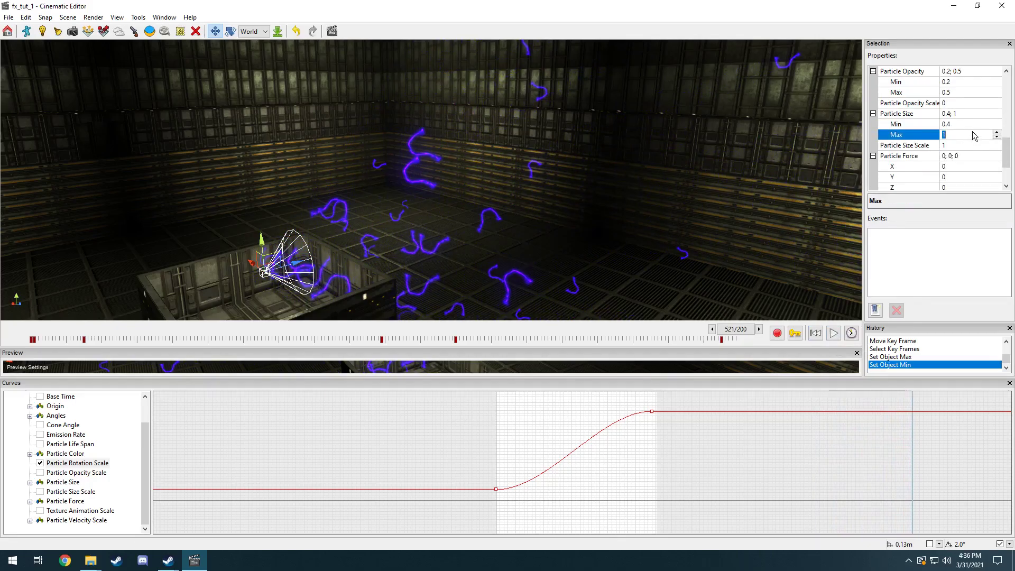
left_click(969, 148)
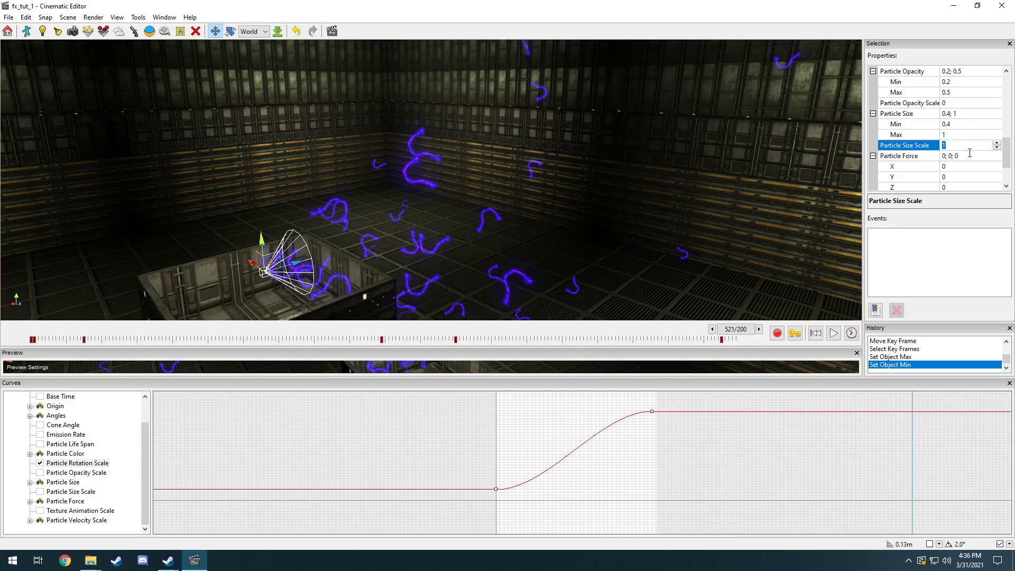
left_click(41, 463)
left_click(40, 492)
left_click(579, 492)
left_click_drag(620, 476, 661, 444)
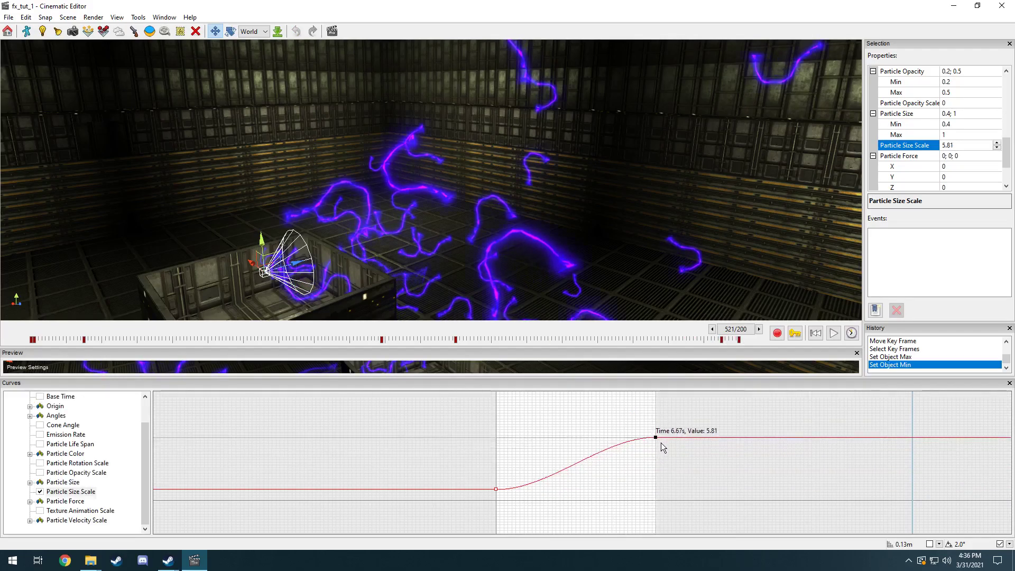
Step: Play the effect from the start to watch the arcs' size change over time, and pause it
left_click(816, 333)
left_click(834, 334)
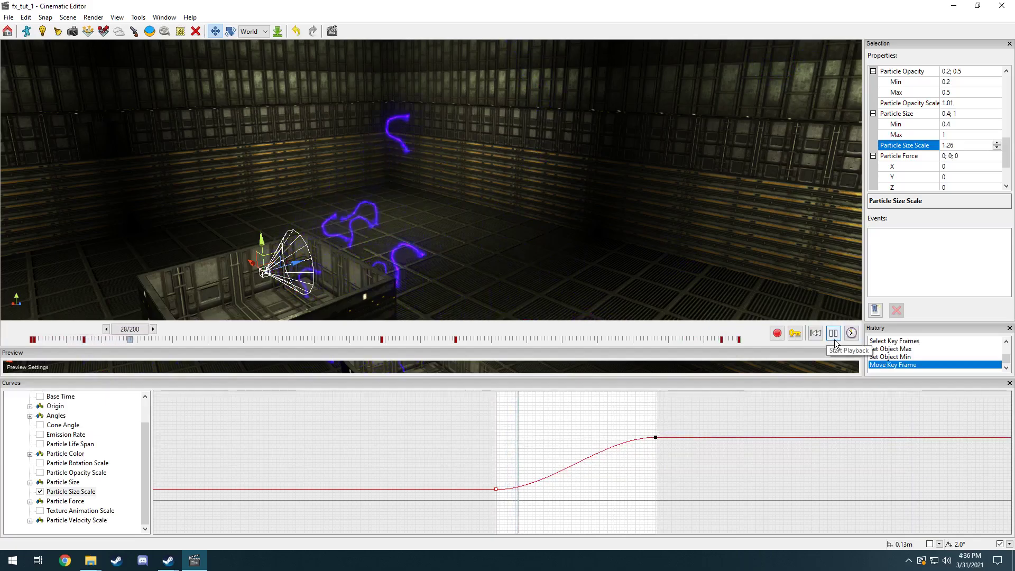
middle_click_drag(658, 262, 439, 189)
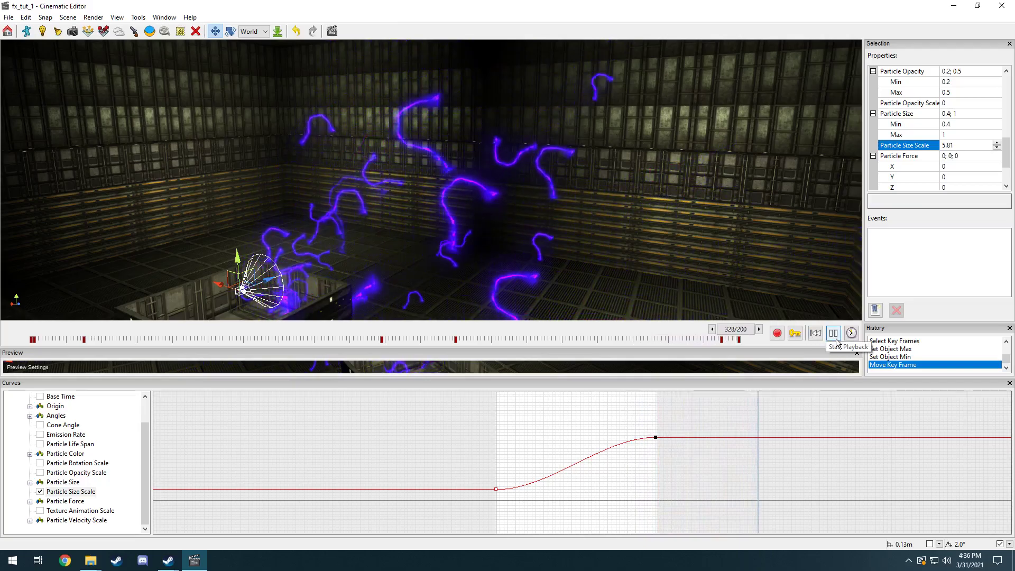
left_click(834, 333)
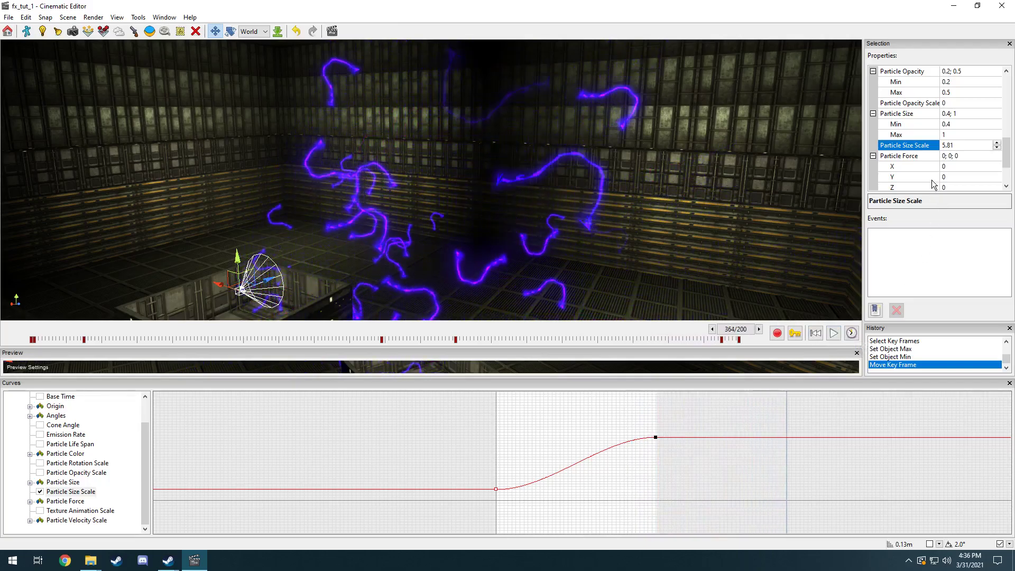
Step: Try 9.8 as the Particle Force Y value, and set it to -9.8
scroll(931, 153, "down", 1)
left_click(969, 143)
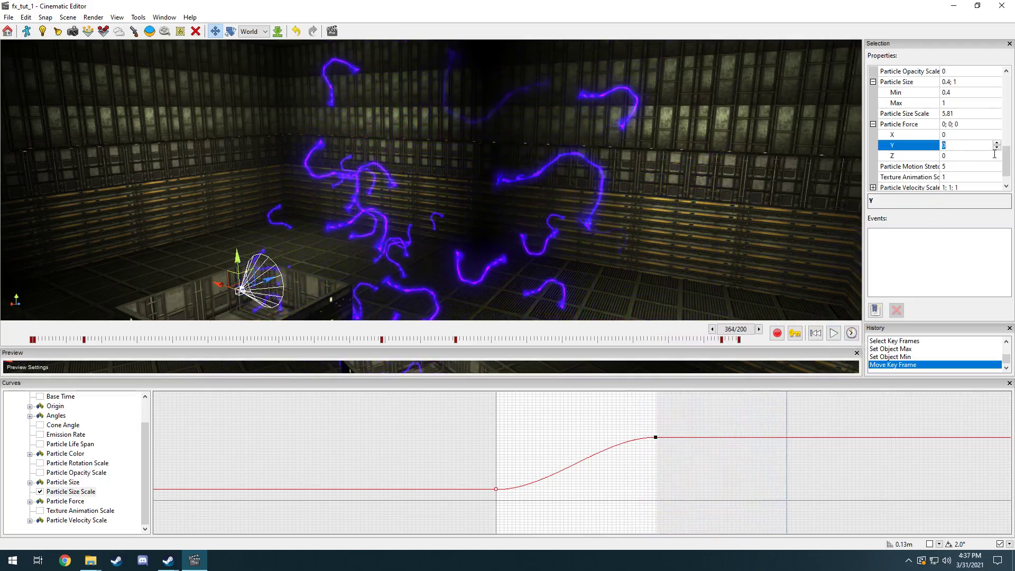
key("Return")
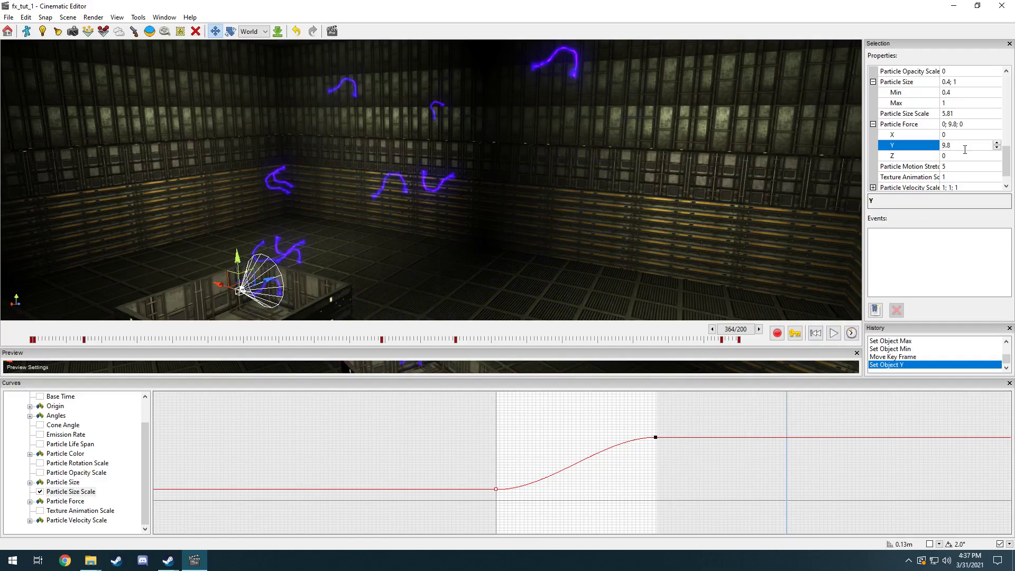
key("Return")
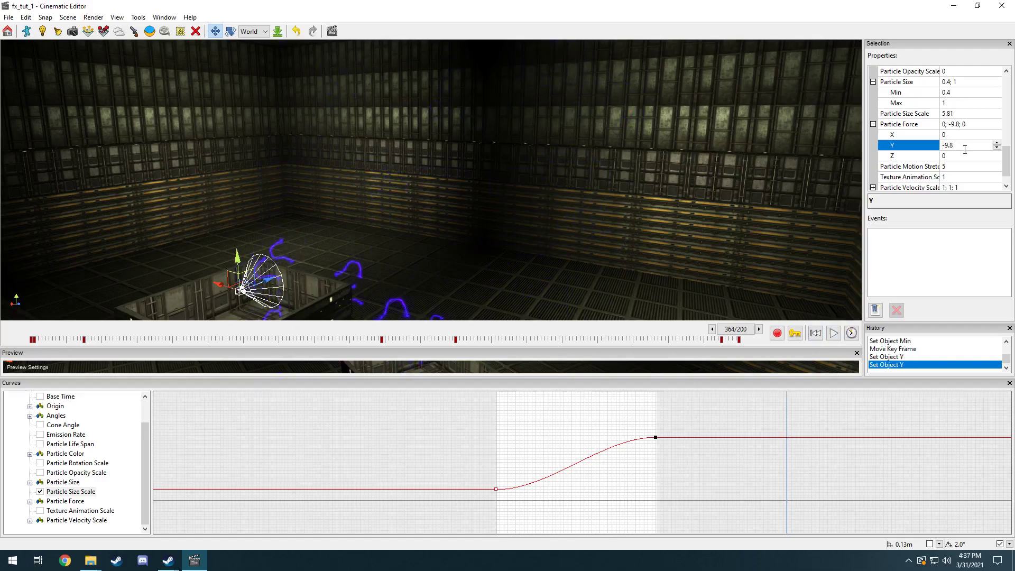
Step: Play the effect from the start and clear the level from the scene
left_click(815, 333)
left_click(833, 334)
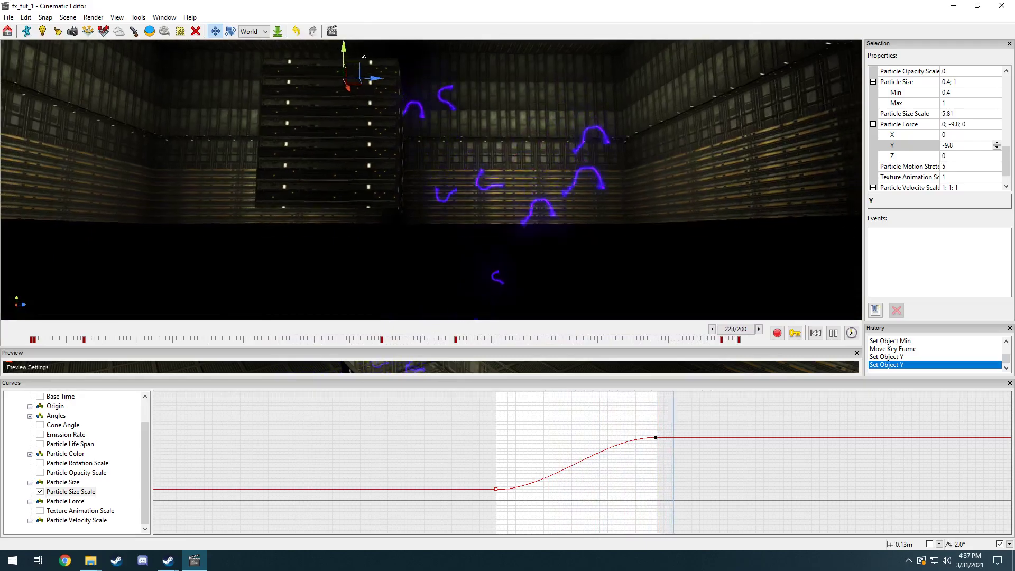
left_click(25, 55)
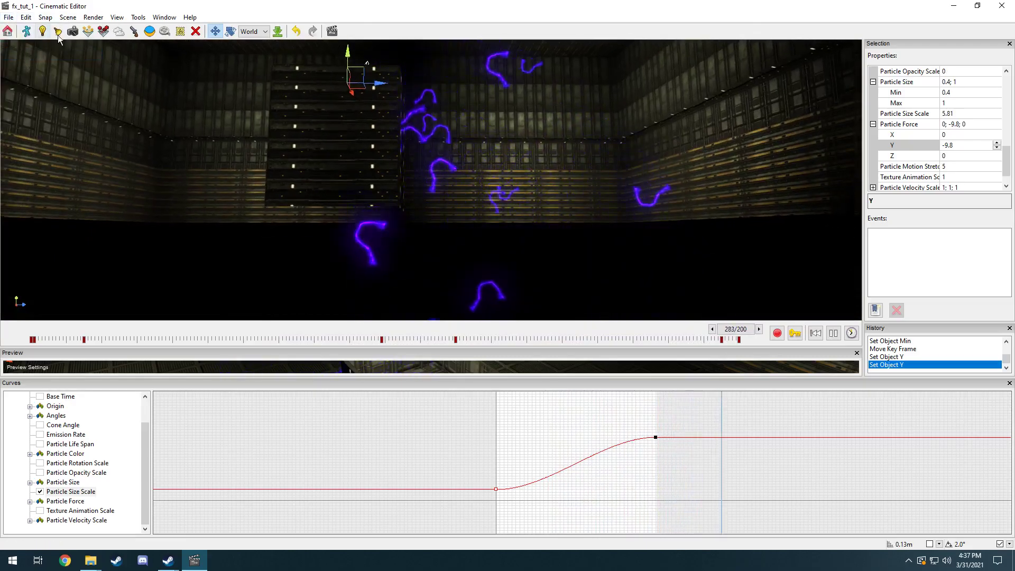
left_click(67, 17)
left_click(87, 43)
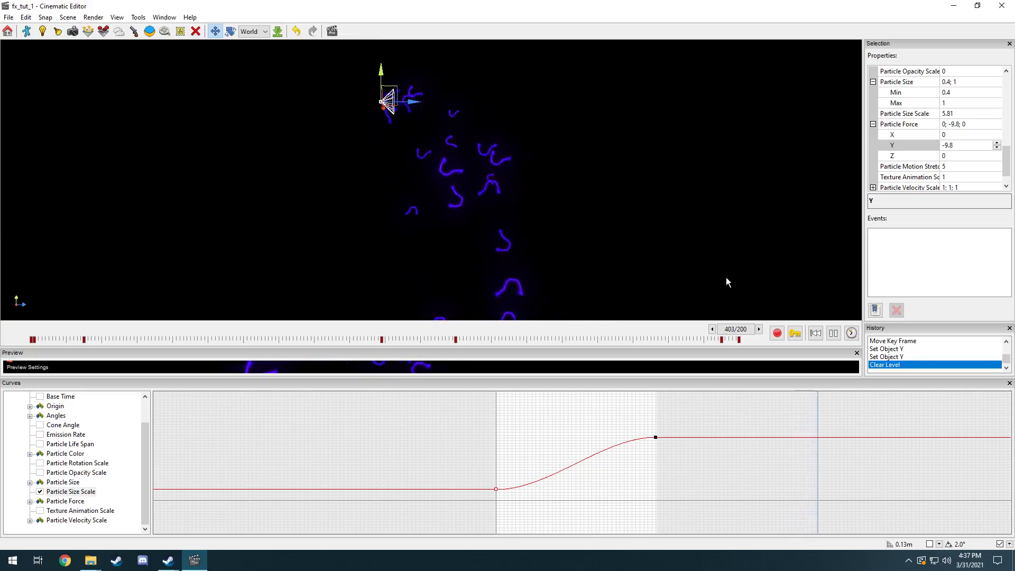
Step: Examine how the arcs move under the Y force in the empty scene, and pause playback
mouse_move(440, 171)
right_mouse_down()
mouse_move(440, 280)
mouse_move(440, 171)
right_mouse_up()
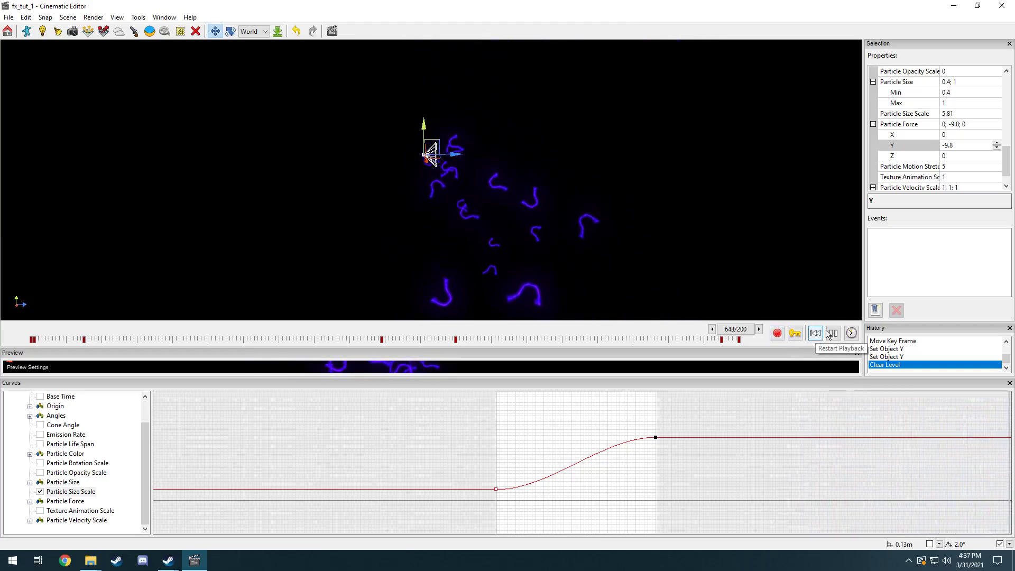
left_click(960, 148)
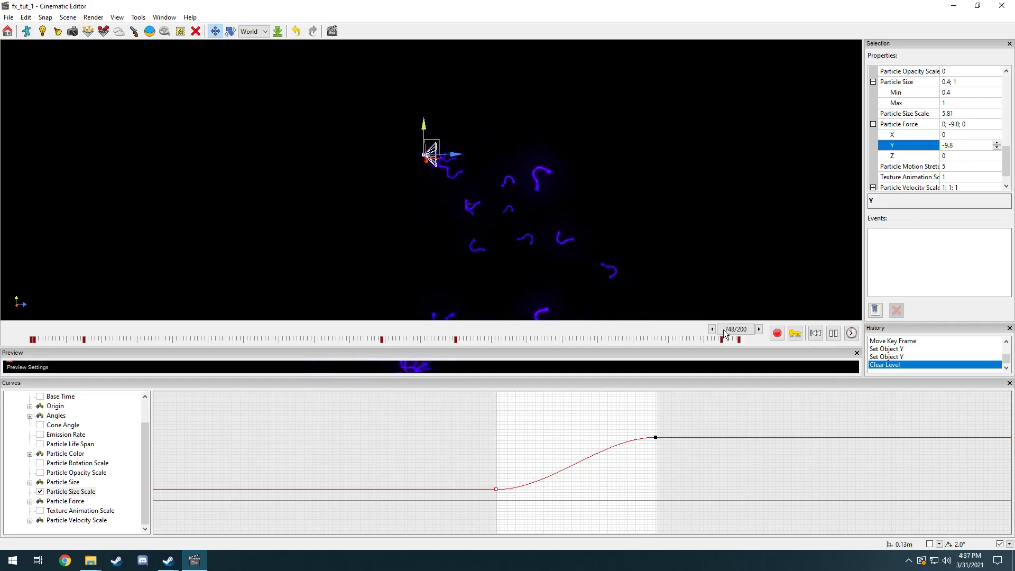
left_click(834, 333)
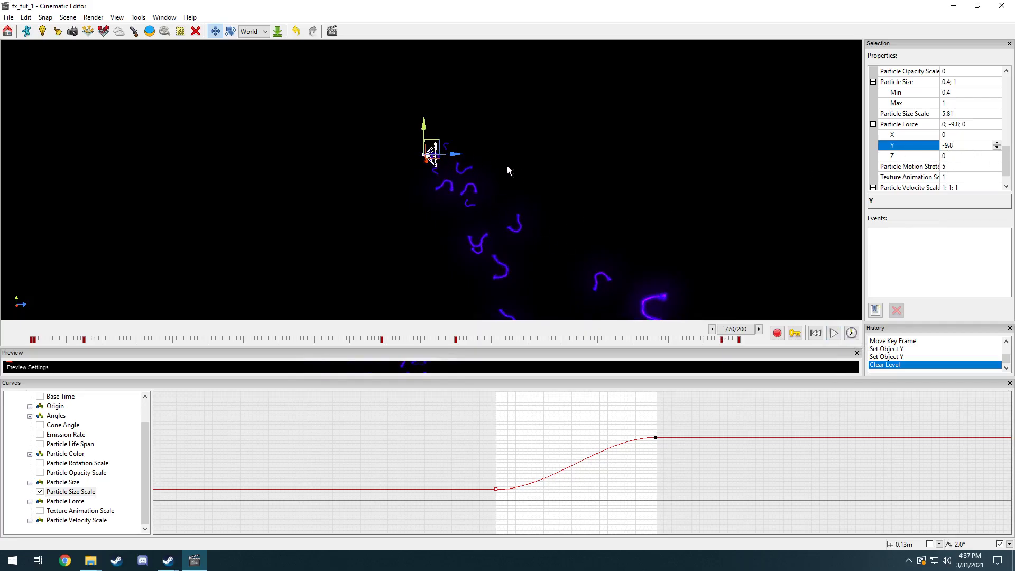
Step: Load particle_testroom_huge.level from the maps folder as the scene's level
left_click(45, 17)
left_click(69, 25)
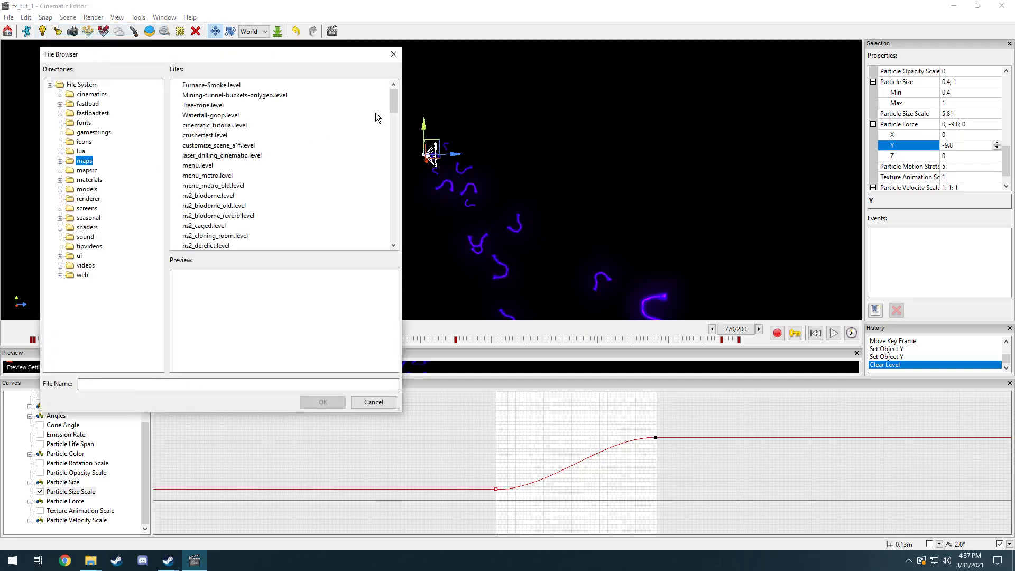
left_click_drag(400, 103, 398, 204)
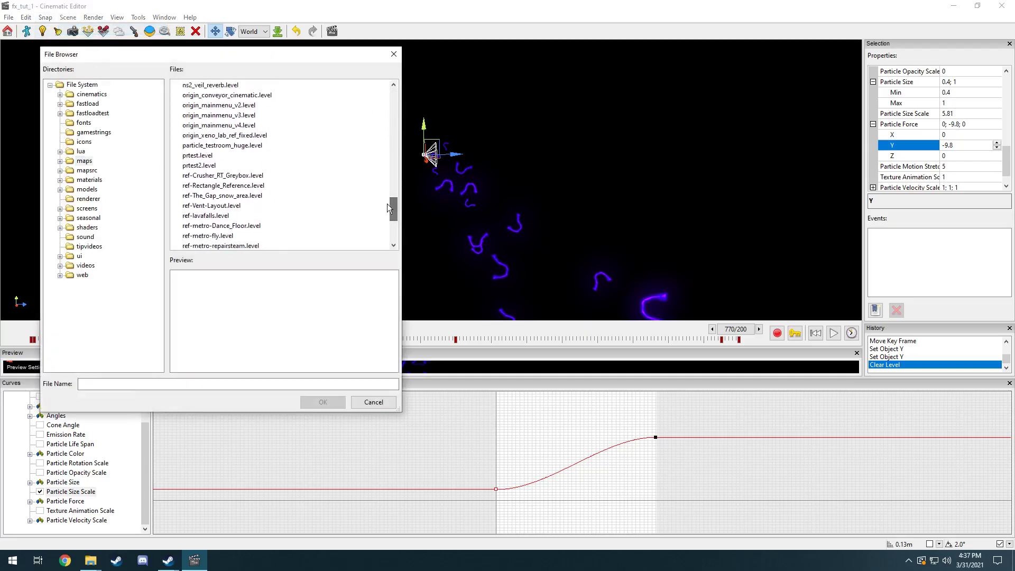
left_click(250, 157)
left_click(249, 148)
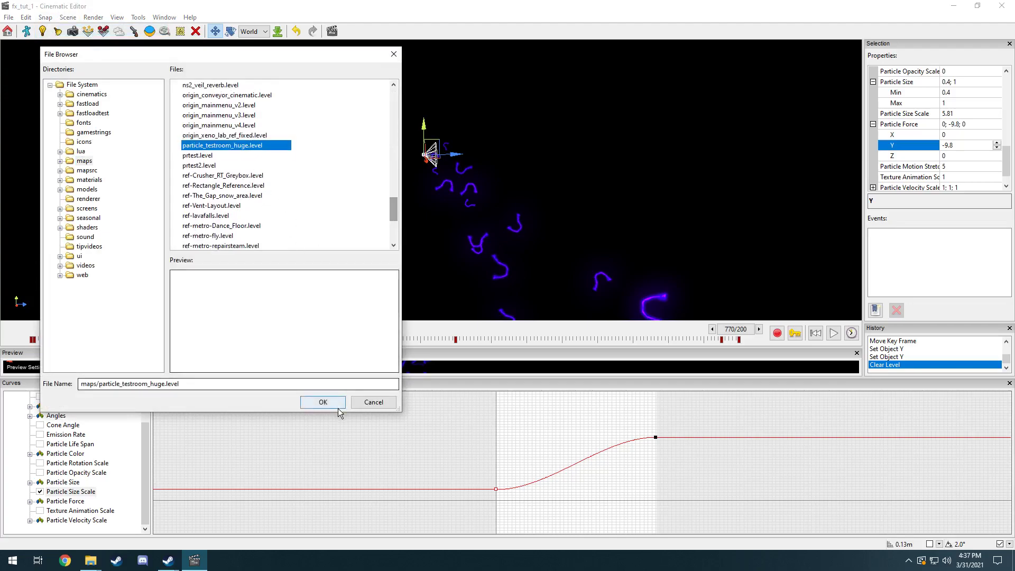
left_click_drag(394, 217, 398, 116)
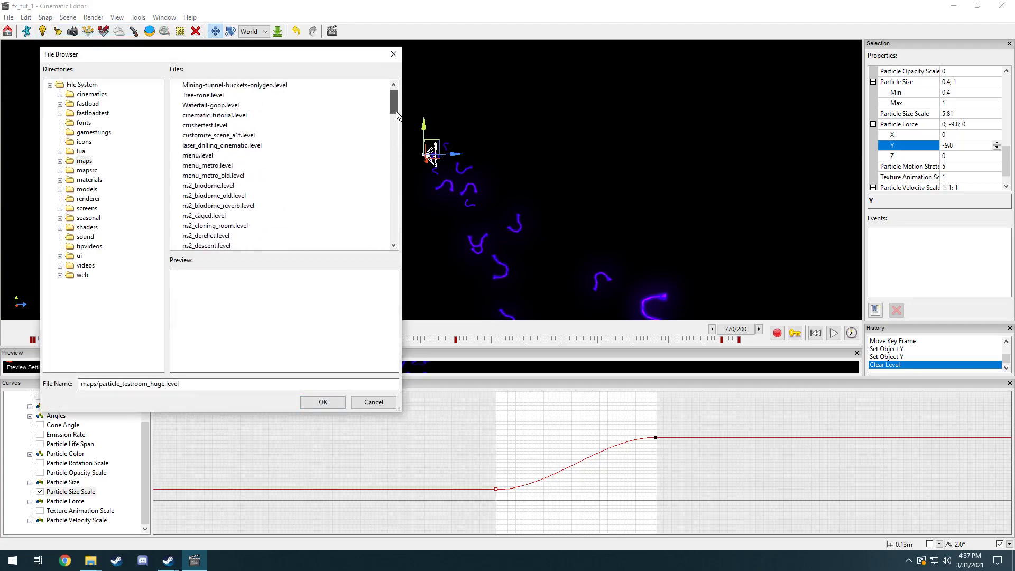
left_click(215, 116)
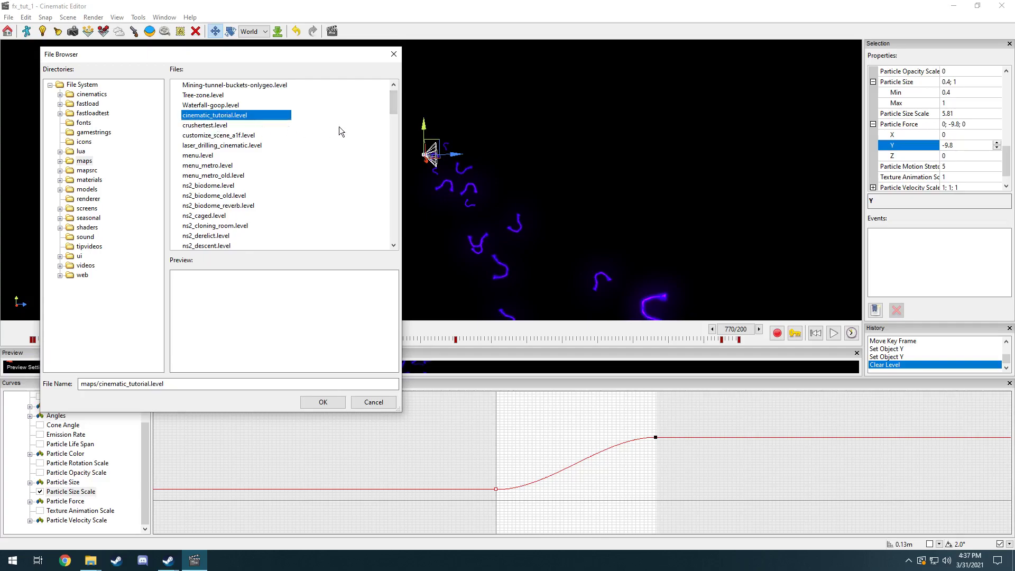
left_click_drag(397, 109, 399, 108)
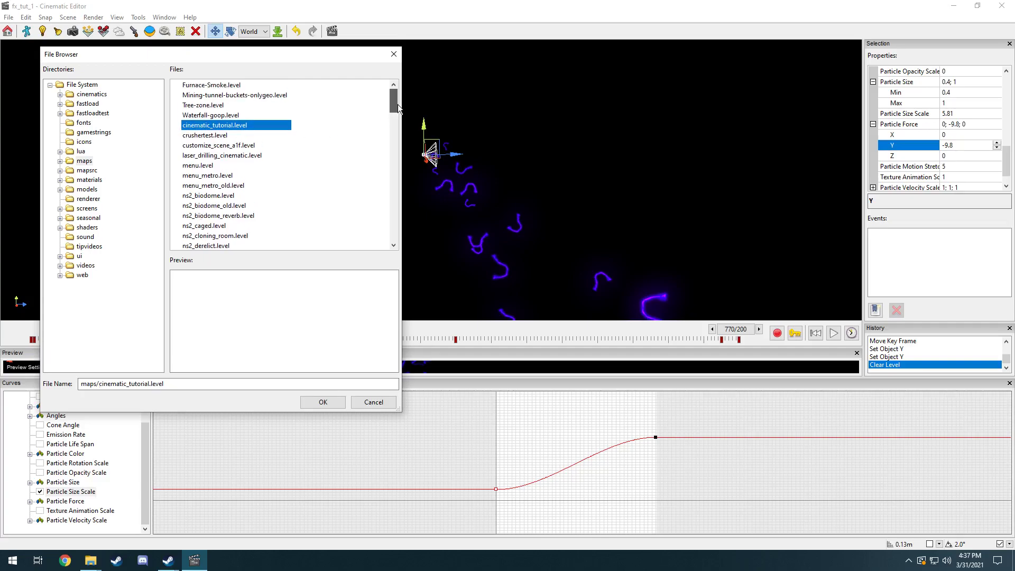
scroll(221, 159, "down", 5)
left_click_drag(396, 131, 403, 216)
left_click(253, 179)
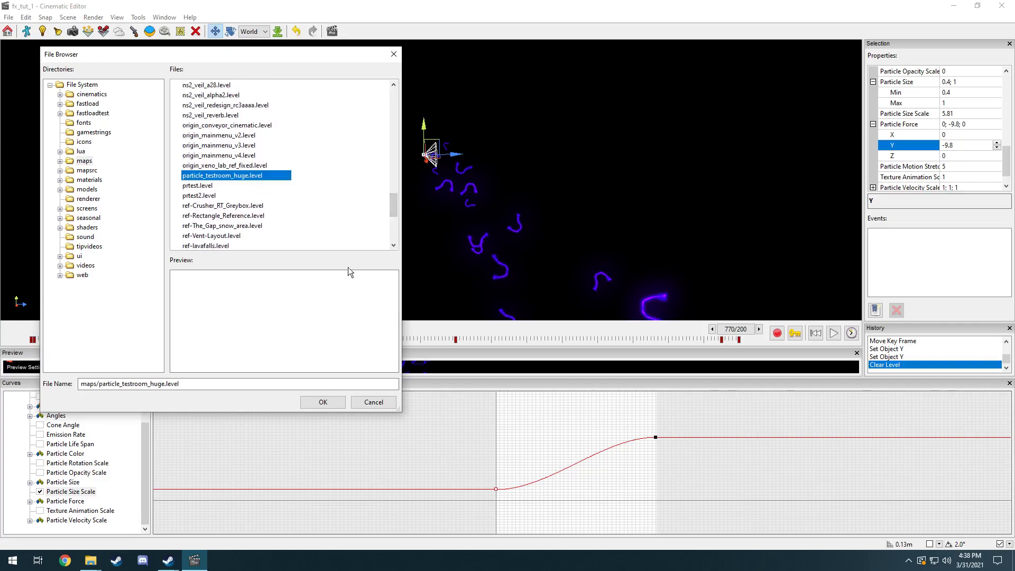
left_click(334, 406)
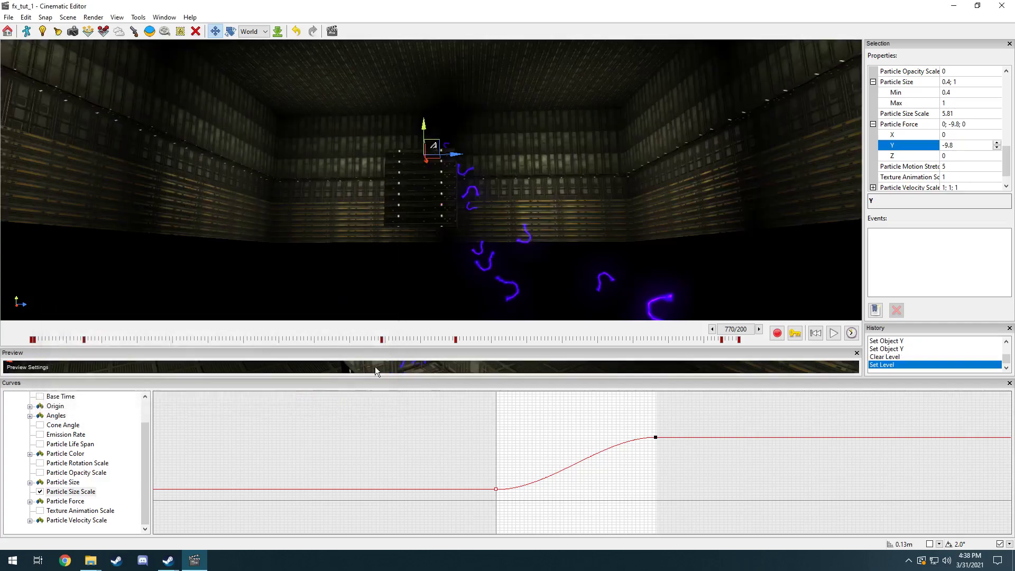
Step: Raise the Bubble emitter's Particle Velocity Min to 8
right_click_drag(431, 179, 566, 132)
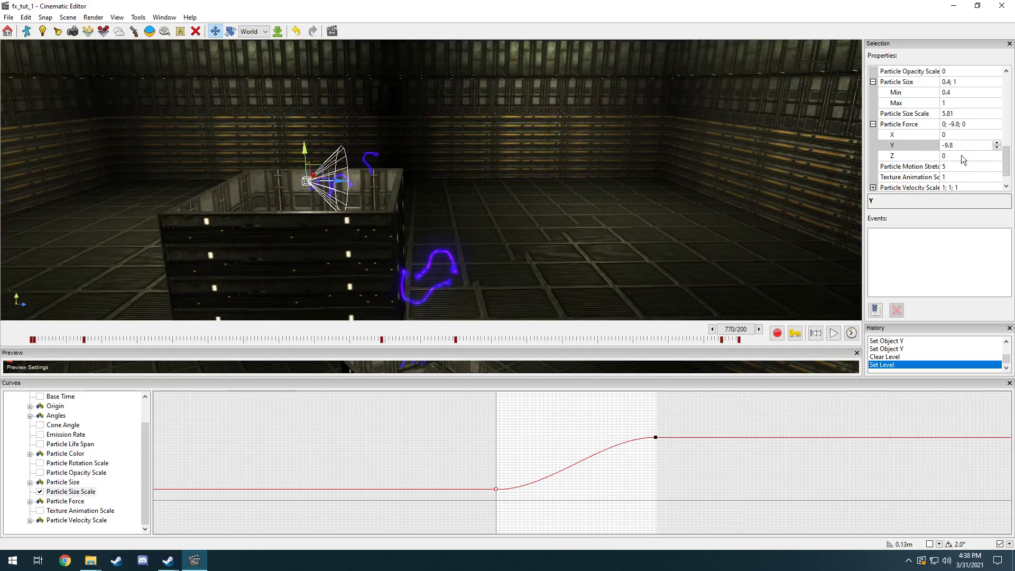
scroll(1013, 169, "up", 4)
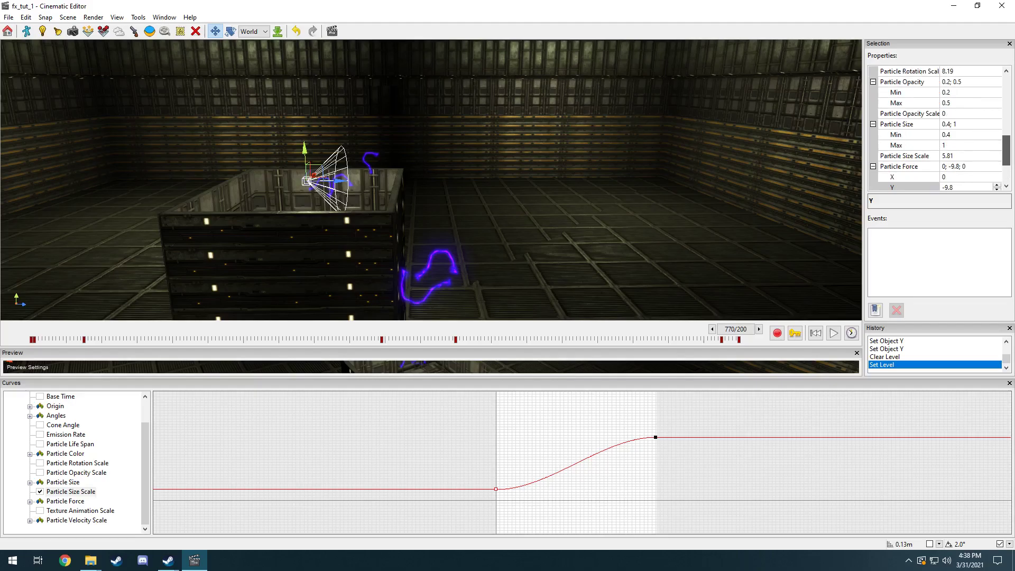
scroll(985, 135, "up", 2)
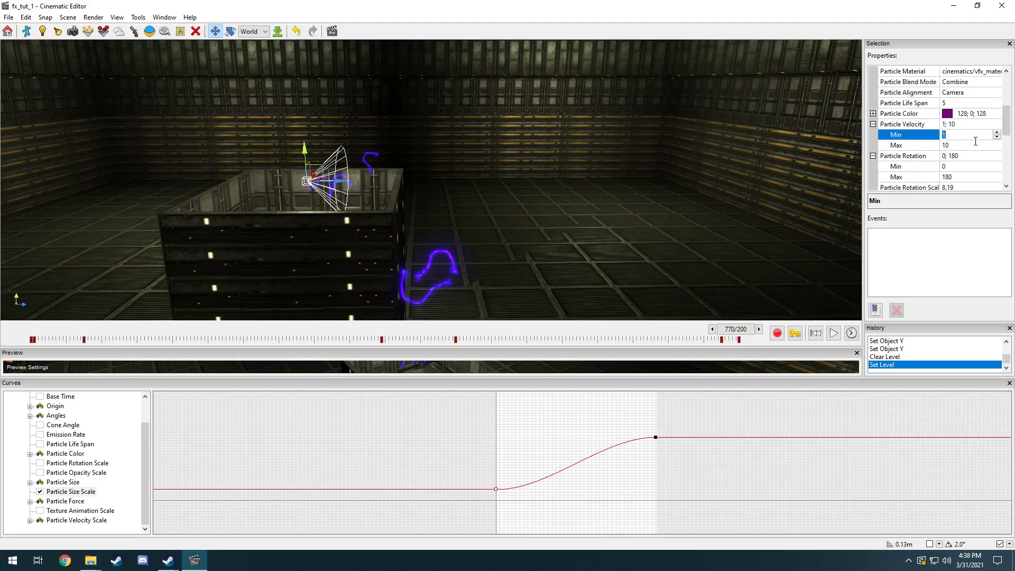
key("Return")
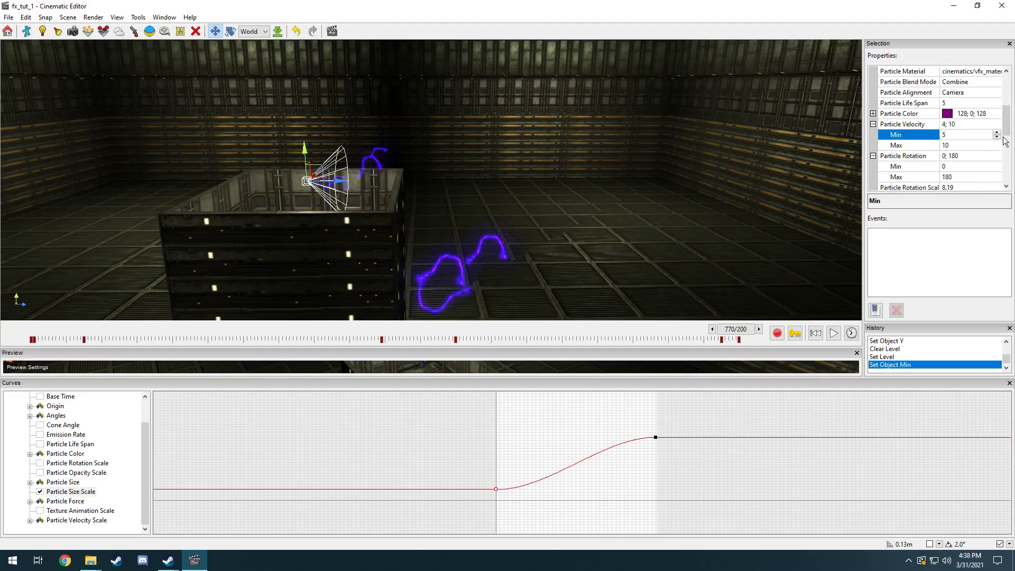
key("Up")
key("Up")
key("Up")
key("Up")
Step: Play the effect to check how far the arcs travel at the higher minimum velocity, and pause it
right_click_drag(443, 158, 436, 186)
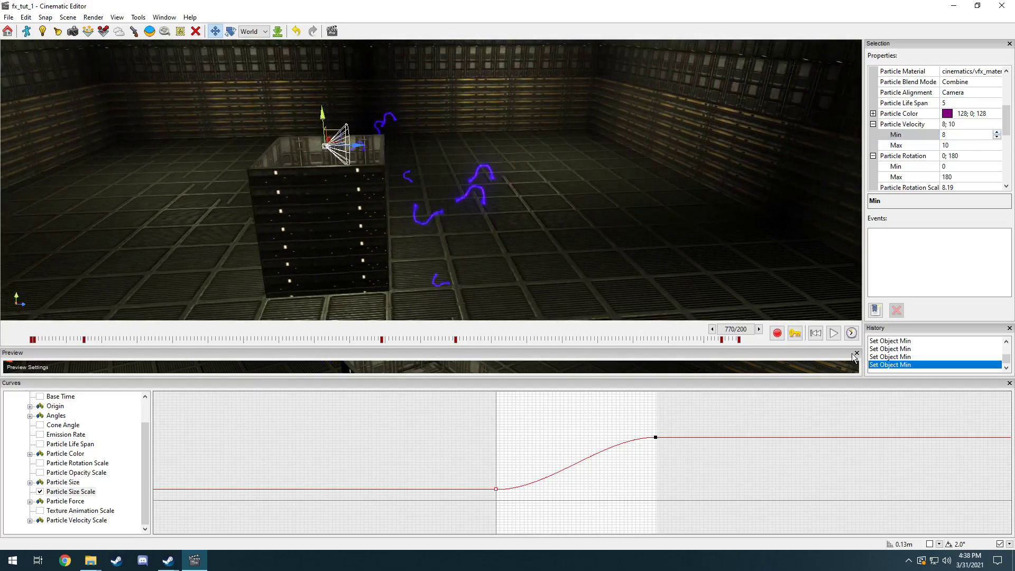
left_click(830, 341)
left_click(835, 339)
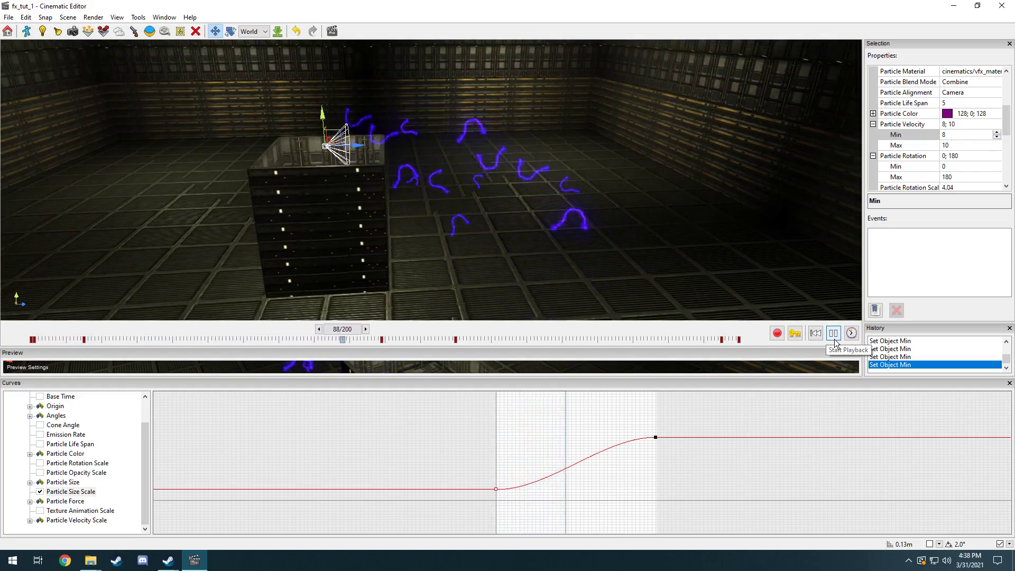
left_click(834, 340)
Step: Try -45 as the emitter's Pitch angle, and set it to -30
left_click_drag(1013, 138, 1014, 110)
scroll(988, 123, "up", 1)
left_click(873, 113)
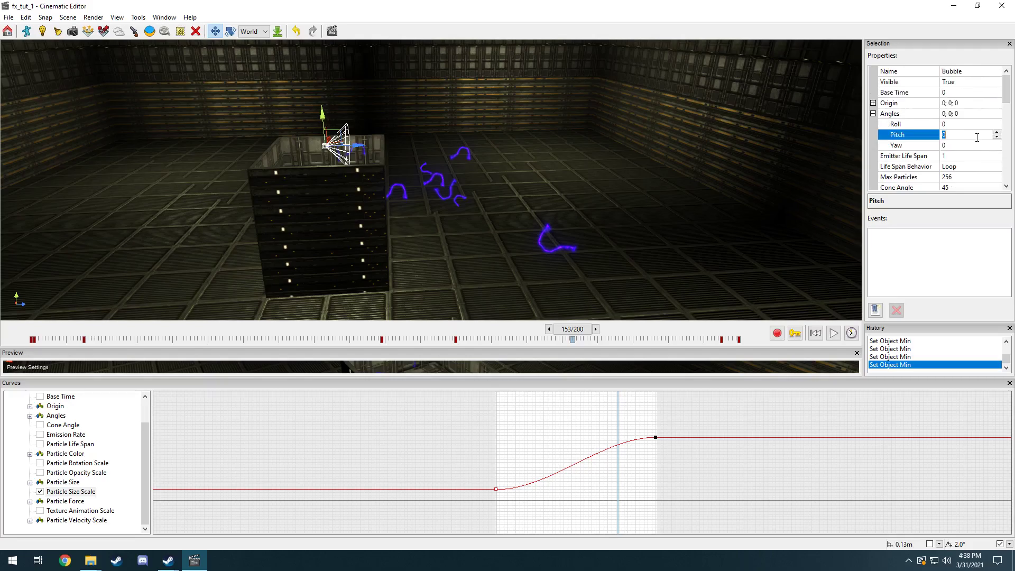
type("-45")
key("Return")
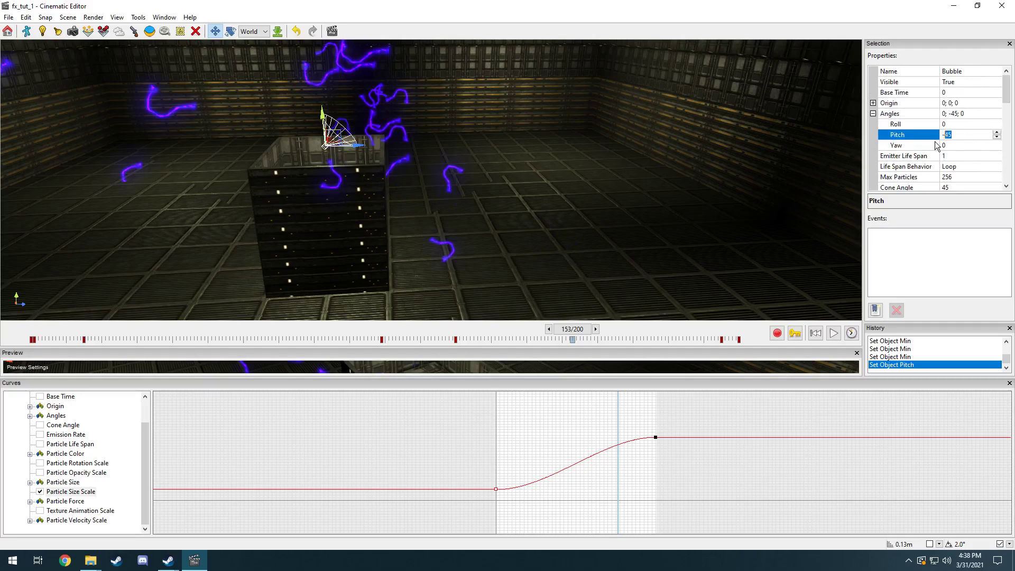
key("Return")
Step: Play the effect and examine the arcs' path with the tilted emitter from different viewpoints
mouse_move(492, 163)
right_mouse_down()
mouse_move(553, 137)
mouse_move(461, 137)
mouse_move(473, 163)
mouse_move(488, 163)
right_mouse_up()
left_click(835, 336)
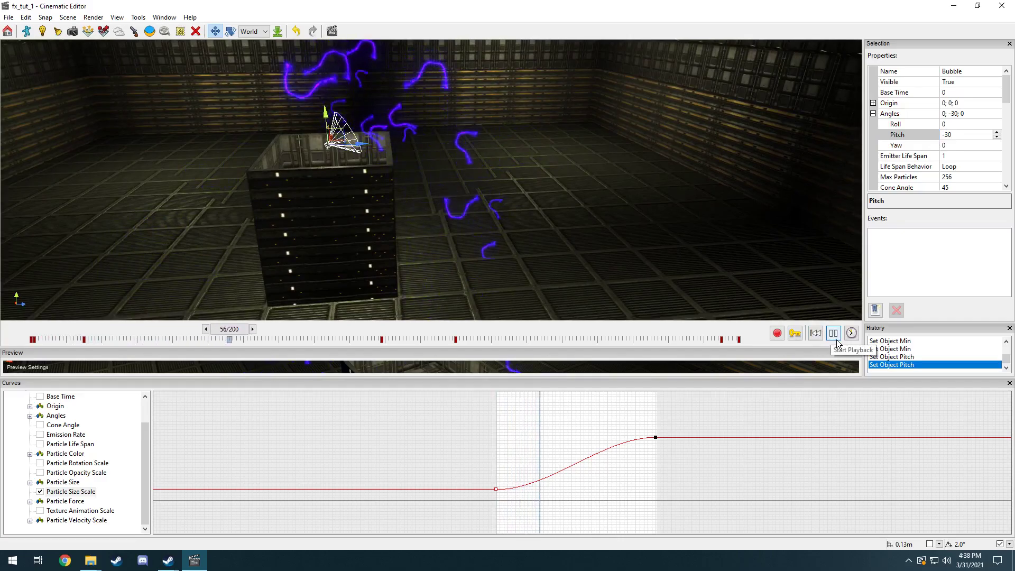
left_click(836, 337)
right_click_drag(648, 268, 664, 300)
left_click(834, 334)
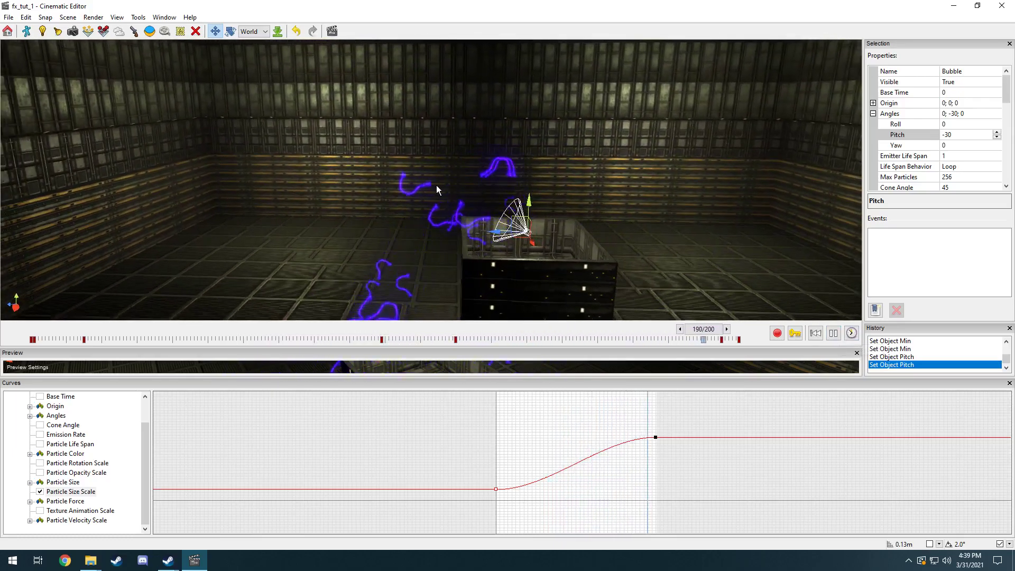
Step: Set the Bubble emitter's cone angle to 30 and replay the effect from the start
left_click(834, 333)
right_click_drag(471, 188, 742, 185)
scroll(960, 160, "down", 2)
left_click(971, 126)
type("30")
key("Return")
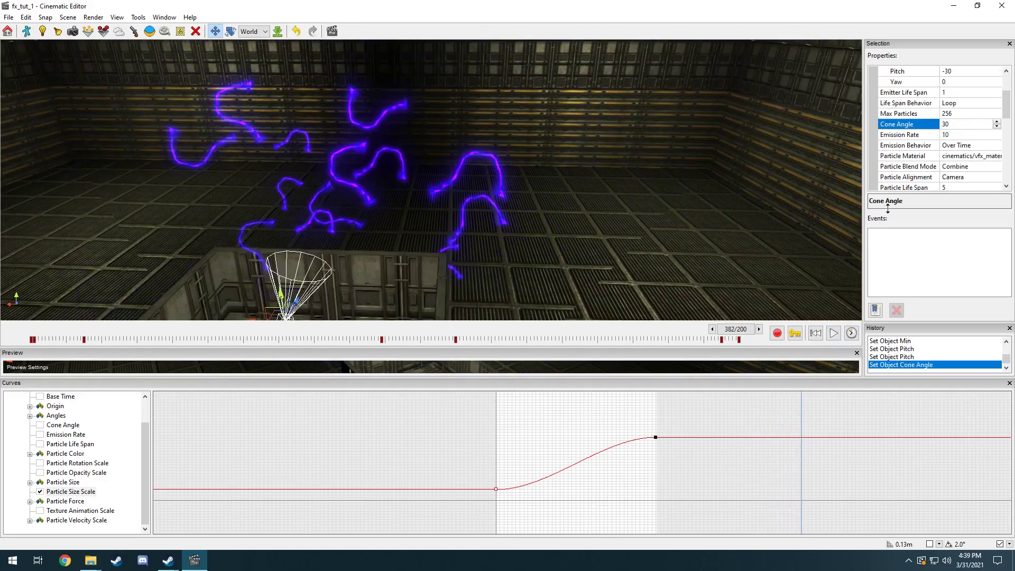
left_click(815, 332)
left_click(833, 333)
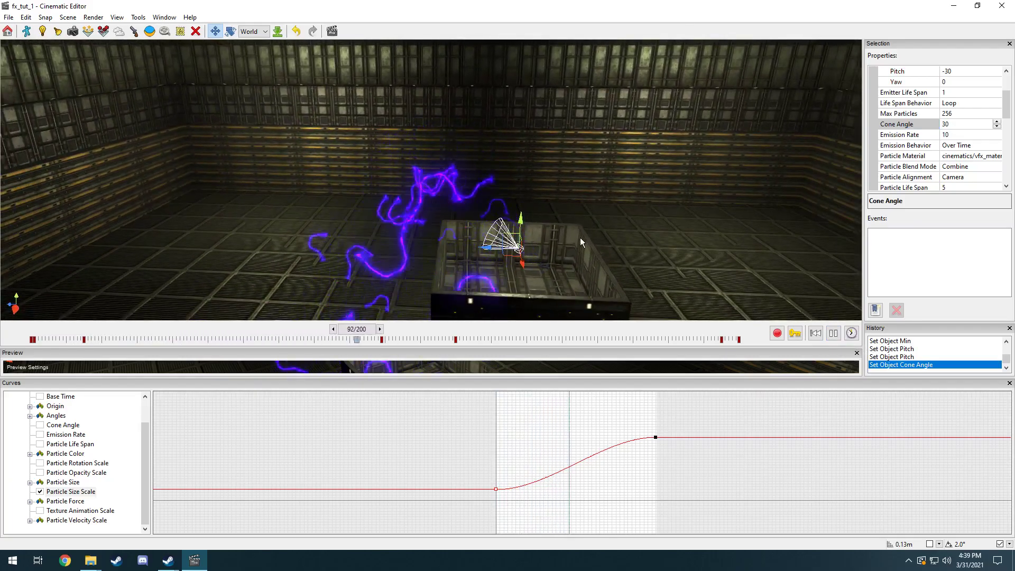
left_click(834, 336)
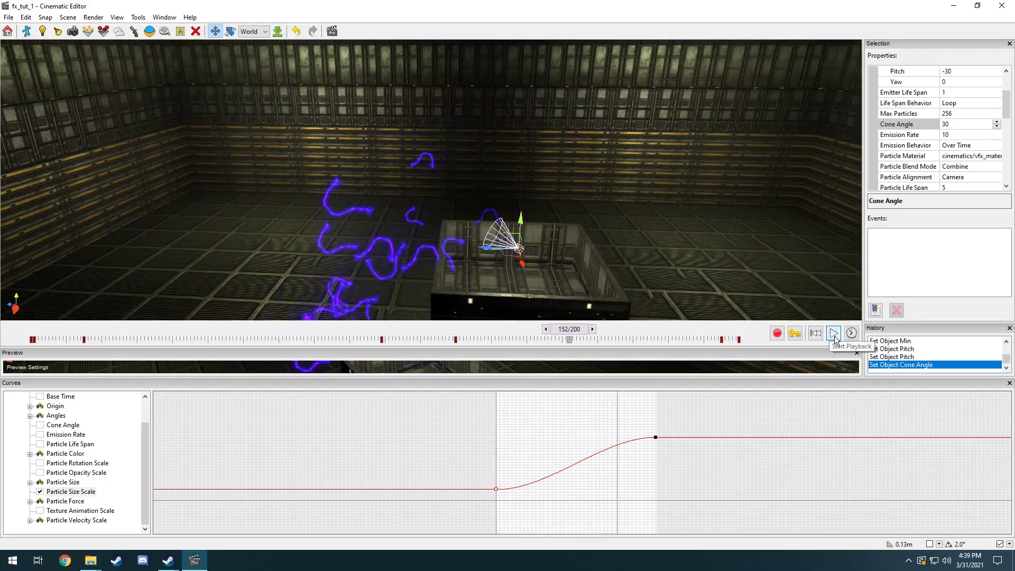
Step: Set the Y component of the emitter's Particle Force to 0
left_click_drag(1011, 117, 1011, 106)
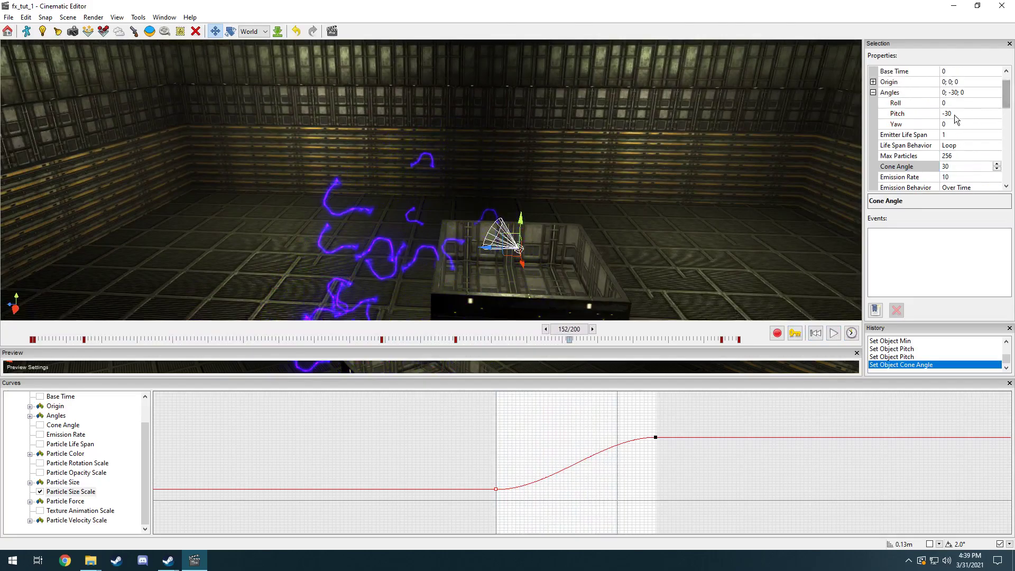
left_click(926, 119)
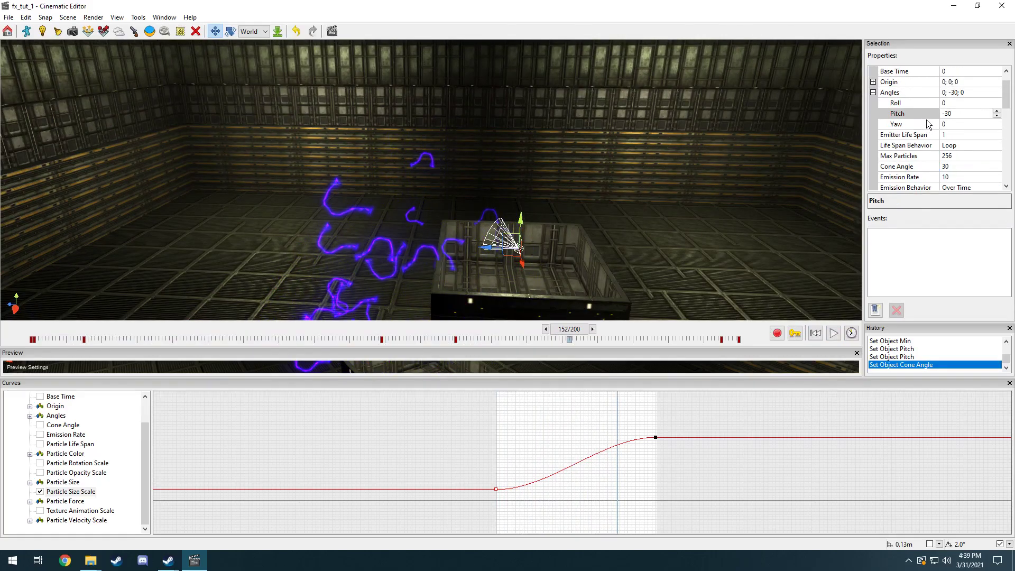
left_click_drag(1012, 106, 1012, 171)
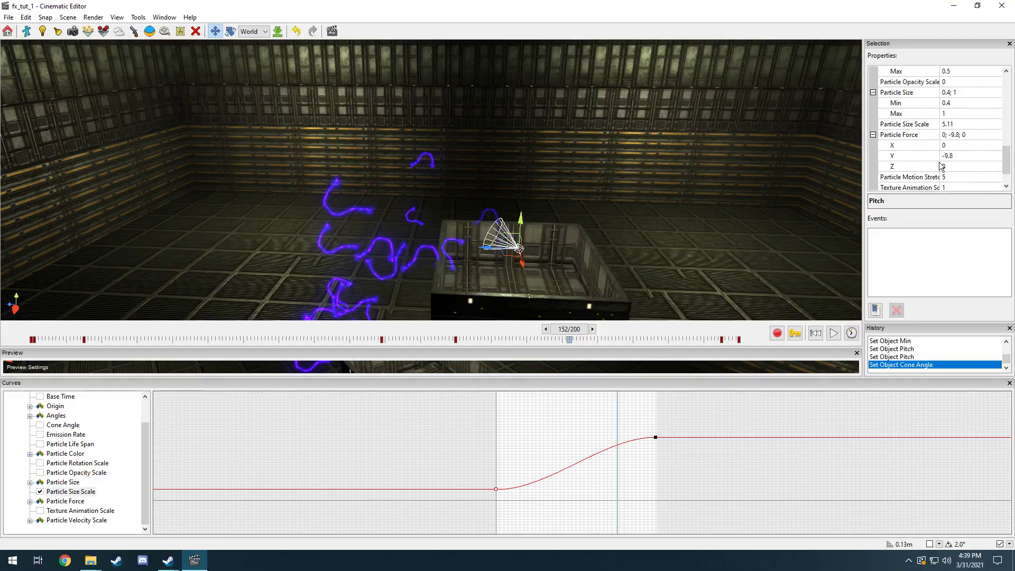
right_click_drag(815, 180, 792, 197)
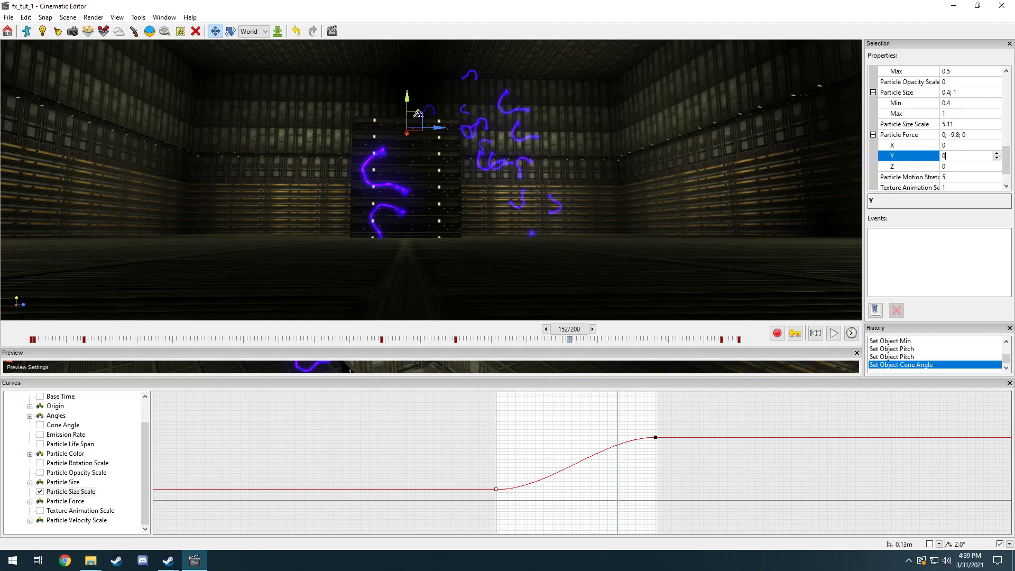
key("Return")
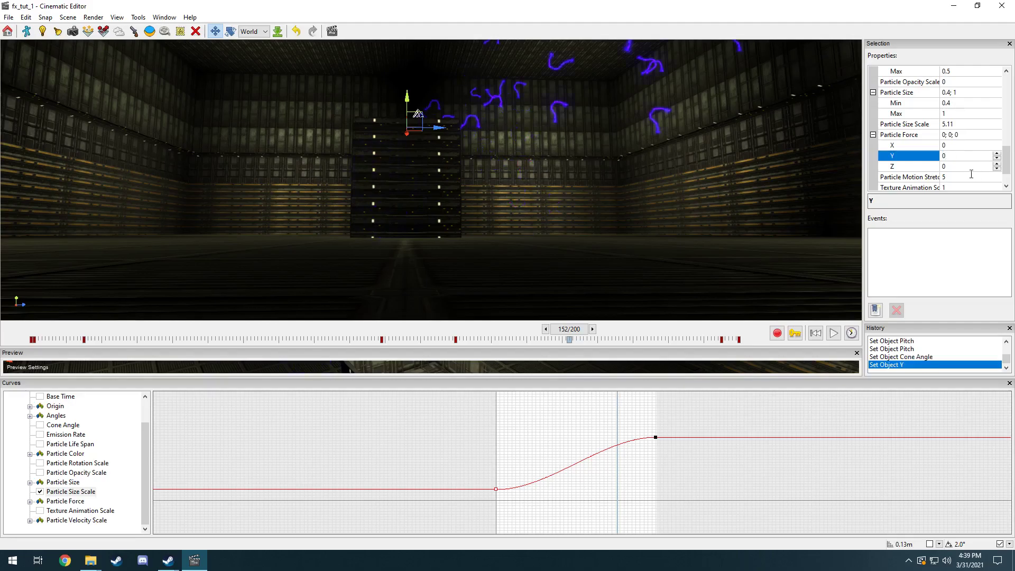
Step: Try a Particle Force Z value of -9.8, reverse it to 9.8, and play the effect
left_click(971, 170)
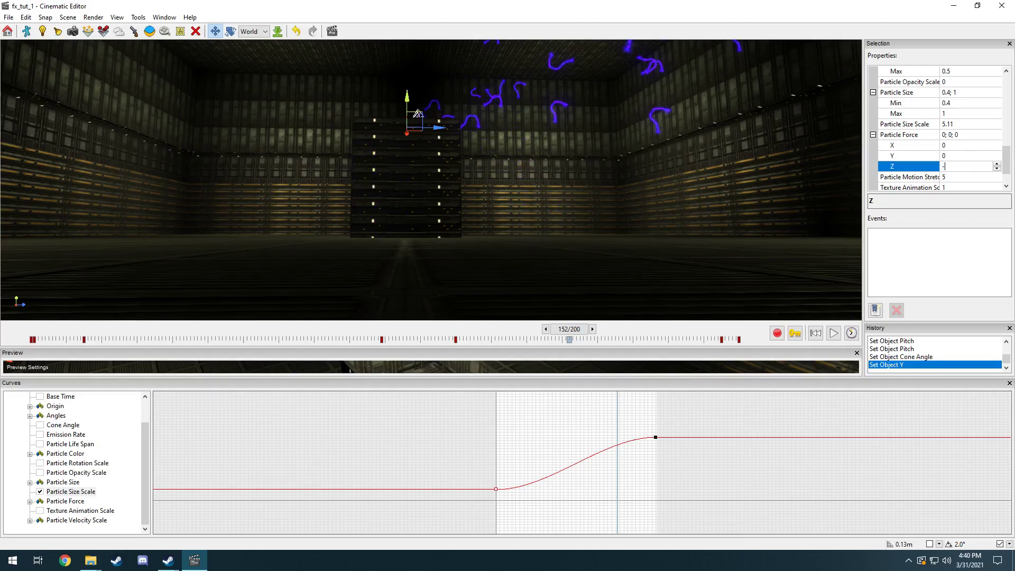
type("-9.8")
key("Return")
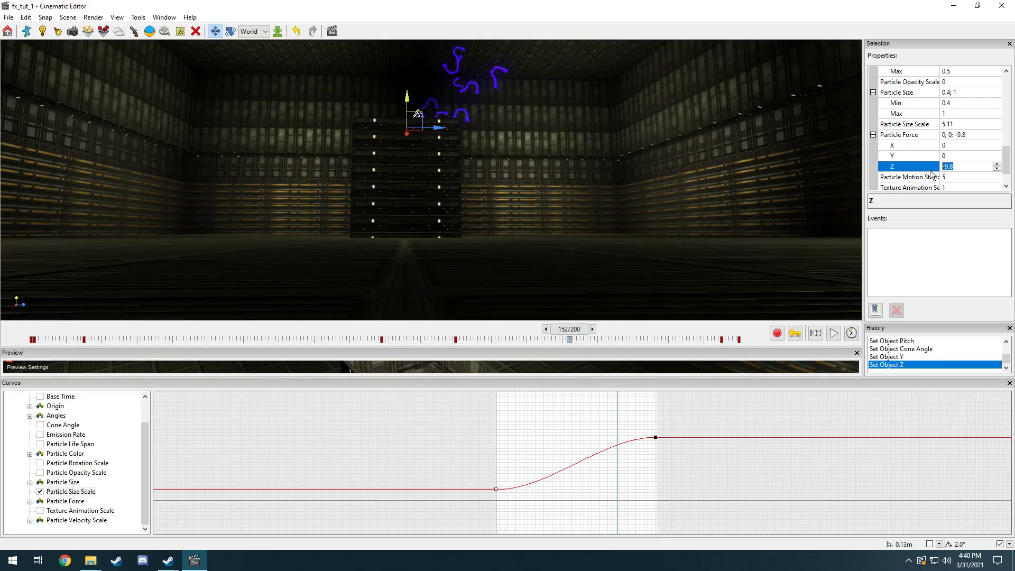
type("8")
key("Return")
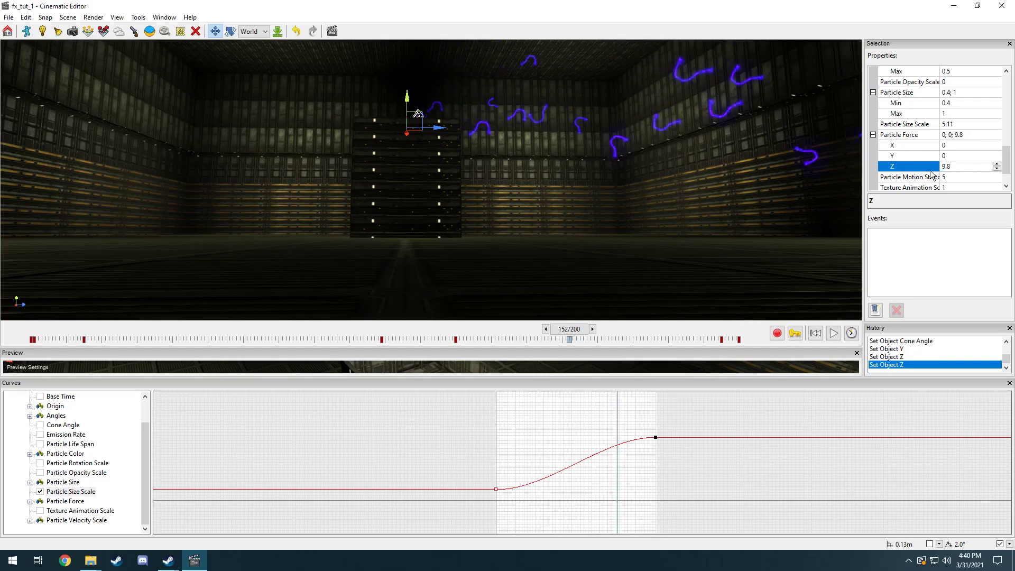
left_click(835, 334)
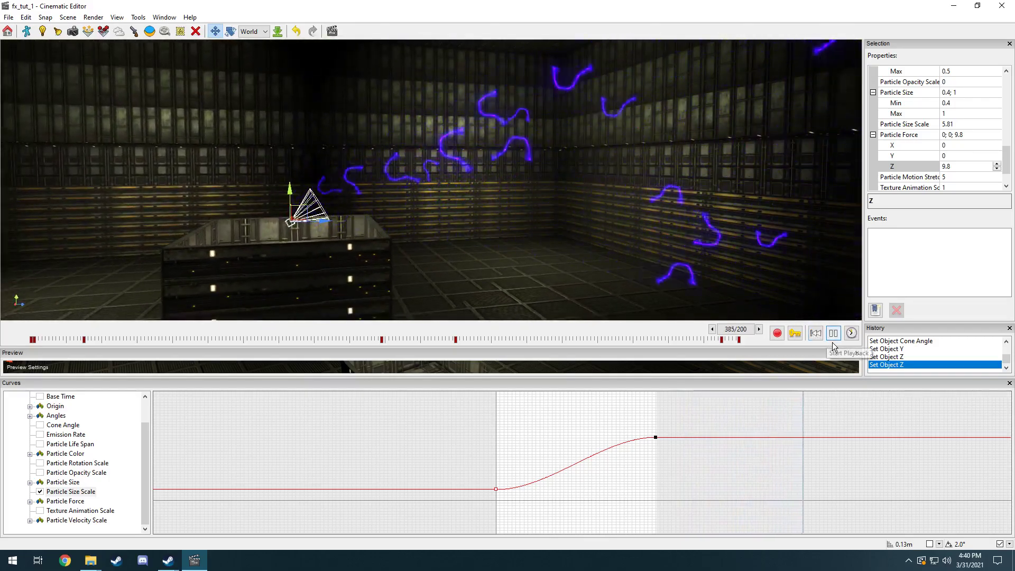
Step: Try Particle Force Z values of 20 and 45, and play the effect
left_click(833, 333)
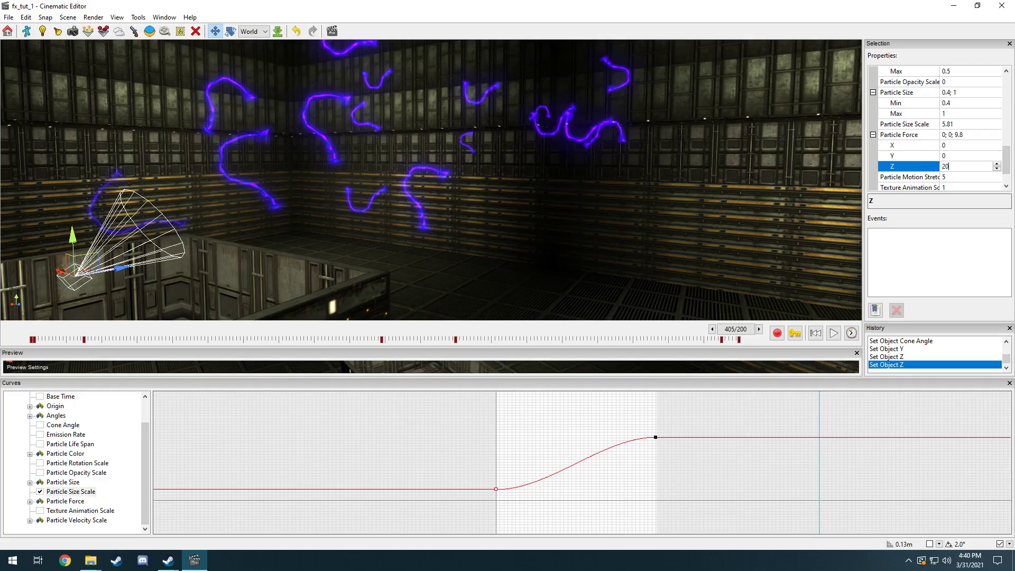
key("Return")
right_click_drag(727, 196, 590, 243)
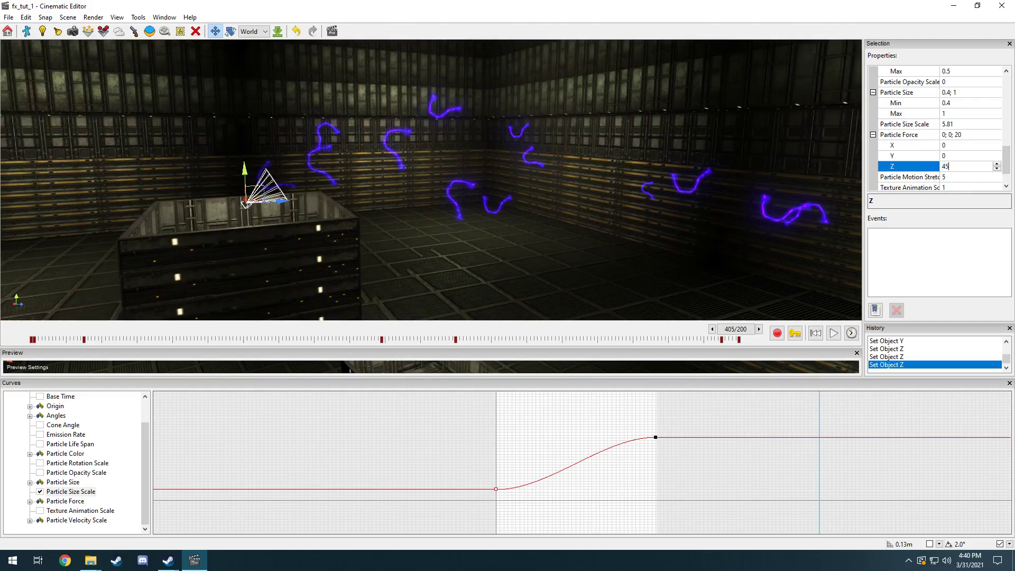
key("Return")
left_click(834, 333)
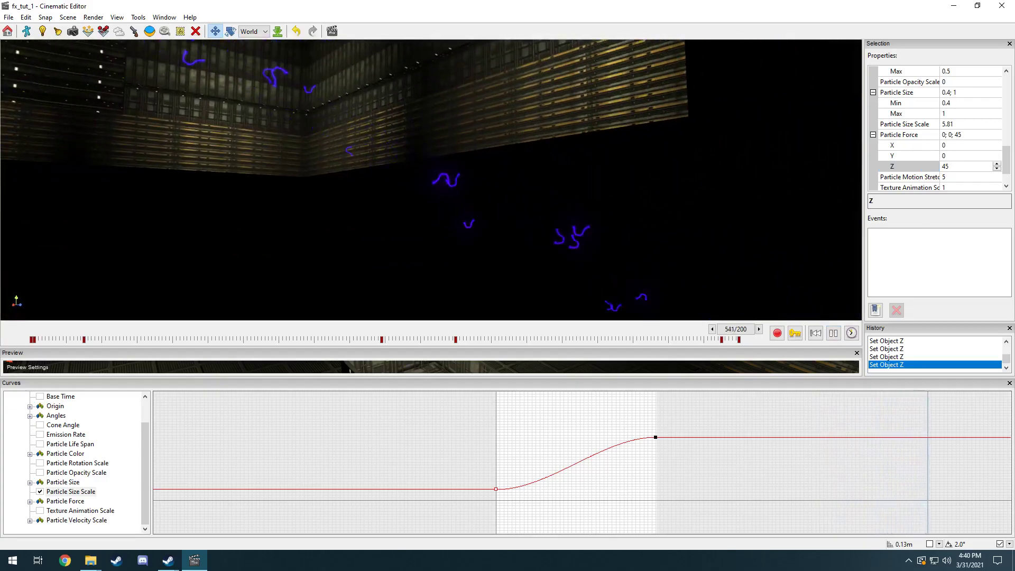
Step: Set both the Z and X components of the Particle Force to 8
left_click(958, 168)
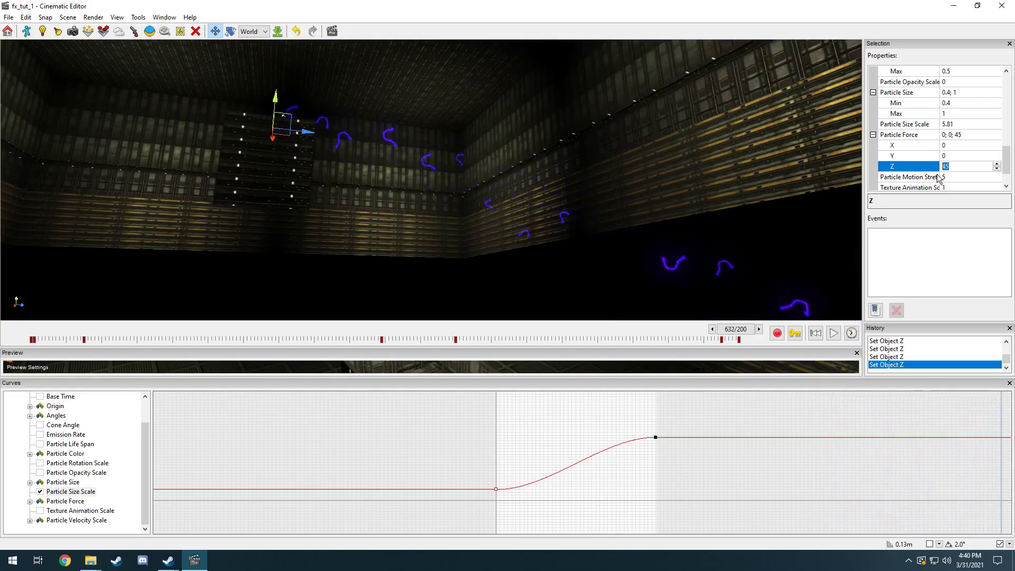
type("8")
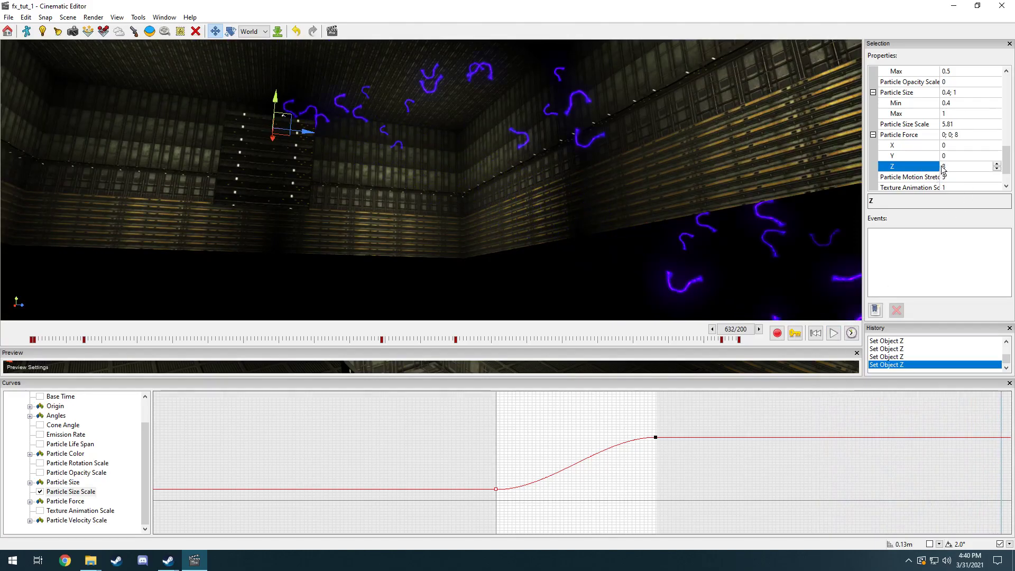
left_click(958, 146)
type("8")
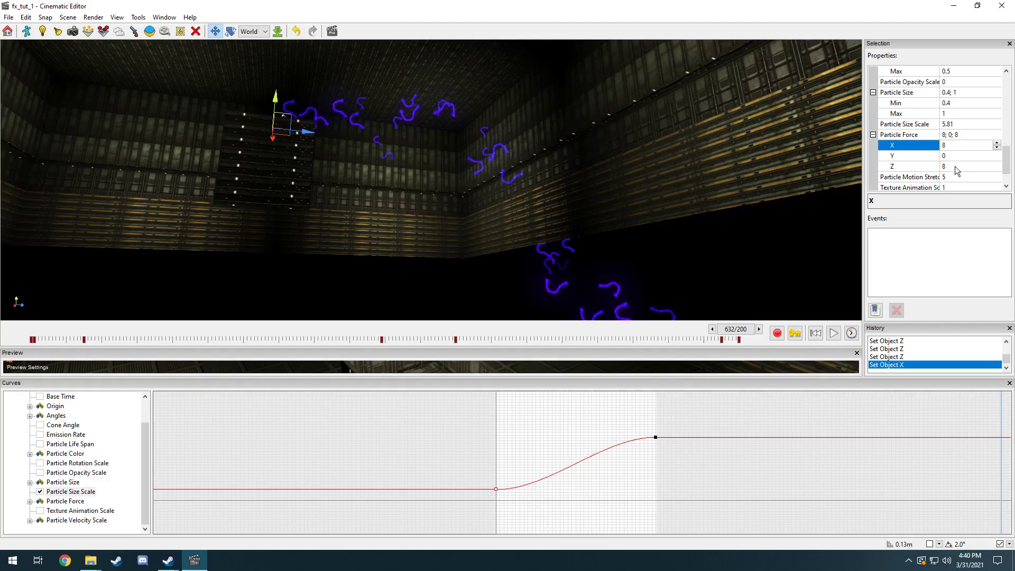
Step: Replay the effect and examine the particles' paths around the emitter from different distances
left_click(815, 333)
right_click_drag(704, 227, 593, 228)
key("w")
key("w")
key("s")
key("w")
key("s")
key("s")
key("w")
key("s")
left_click(835, 335)
Step: Try raising the emitter's Particle Motion Stretch to 21
left_click_drag(1006, 161, 1010, 183)
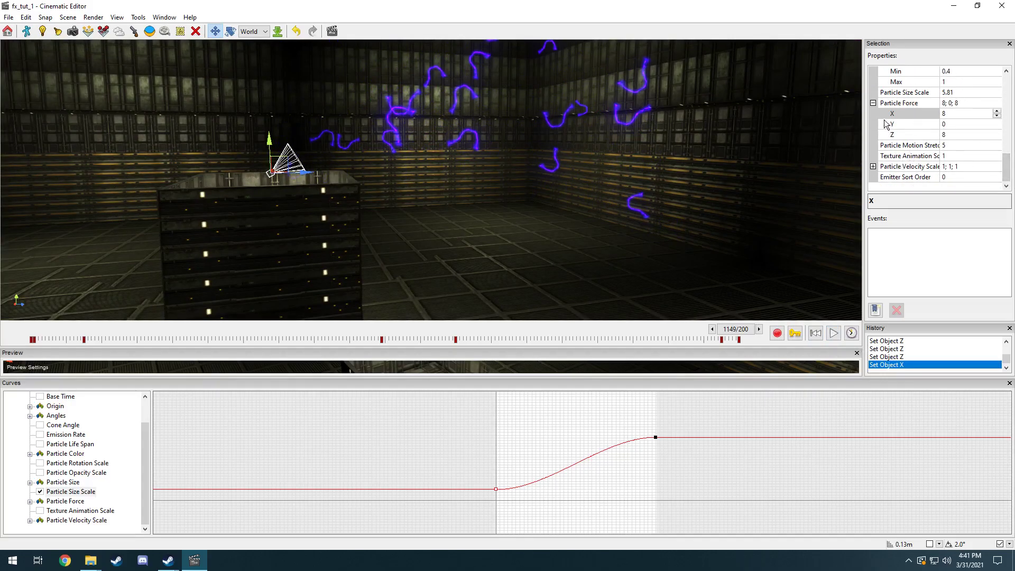
left_click(912, 147)
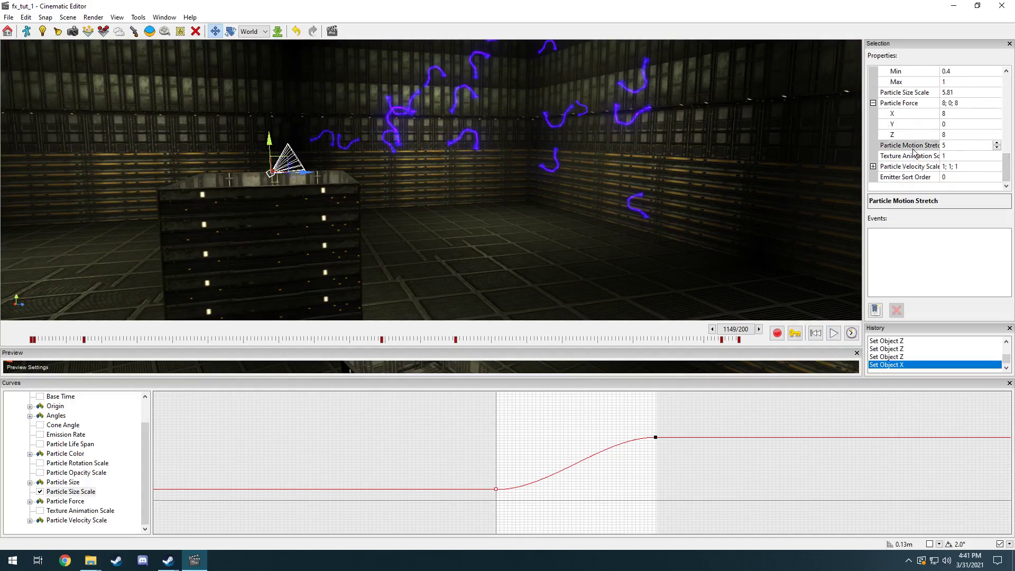
left_click(976, 148)
left_click(997, 143)
left_click(997, 143)
left_click(997, 143)
left_click(996, 143)
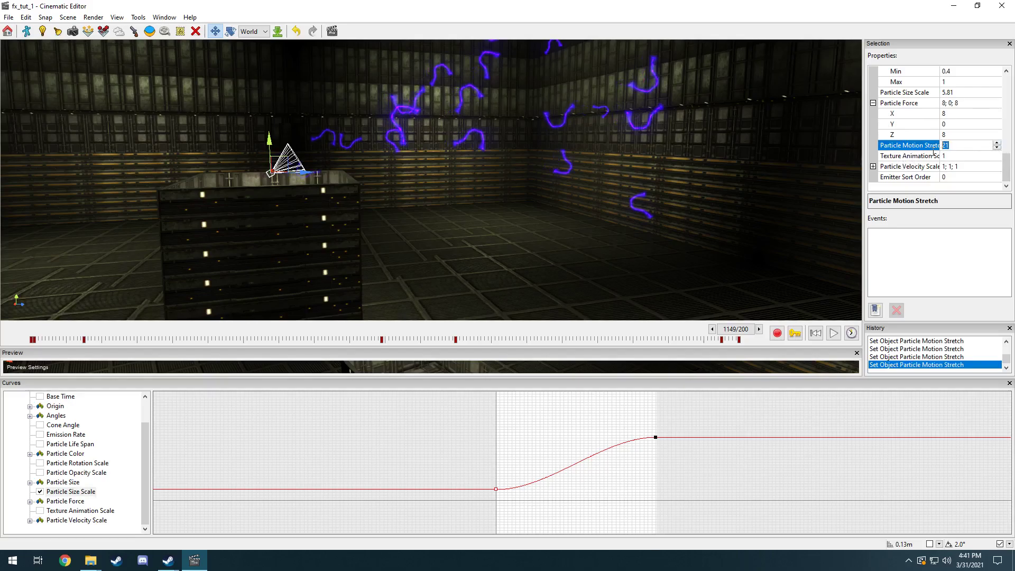
Step: Set the Particle Motion Stretch to 1 and view the particles from closer up
type("1")
right_click_drag(566, 181, 740, 164)
right_click_drag(370, 190, 437, 191)
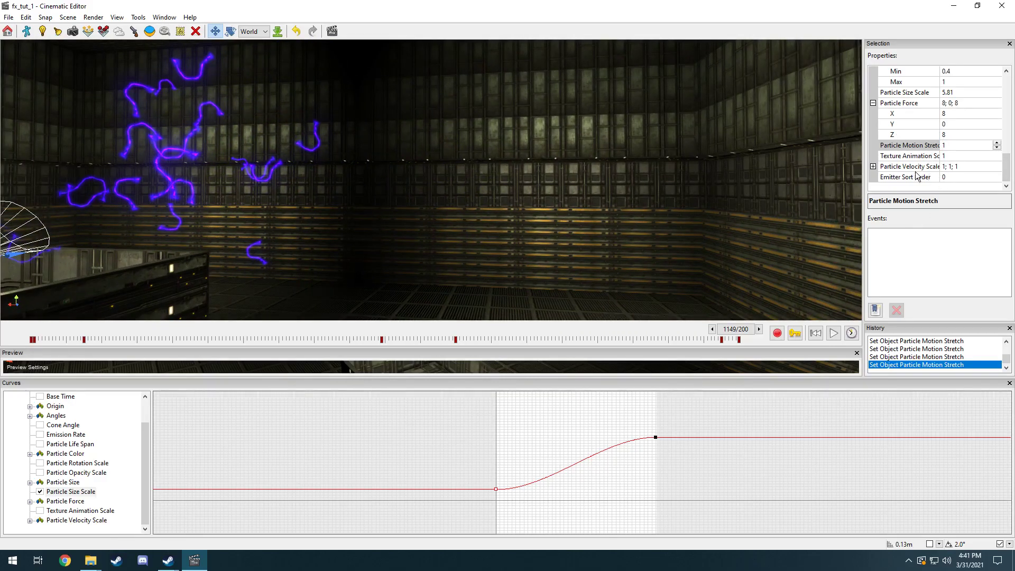
Step: Expand Particle Velocity Scale and show its X, Y and Z curves in place of the Particle Size Scale curve
left_click(917, 170)
left_click(875, 170)
scroll(945, 176, "down", 1)
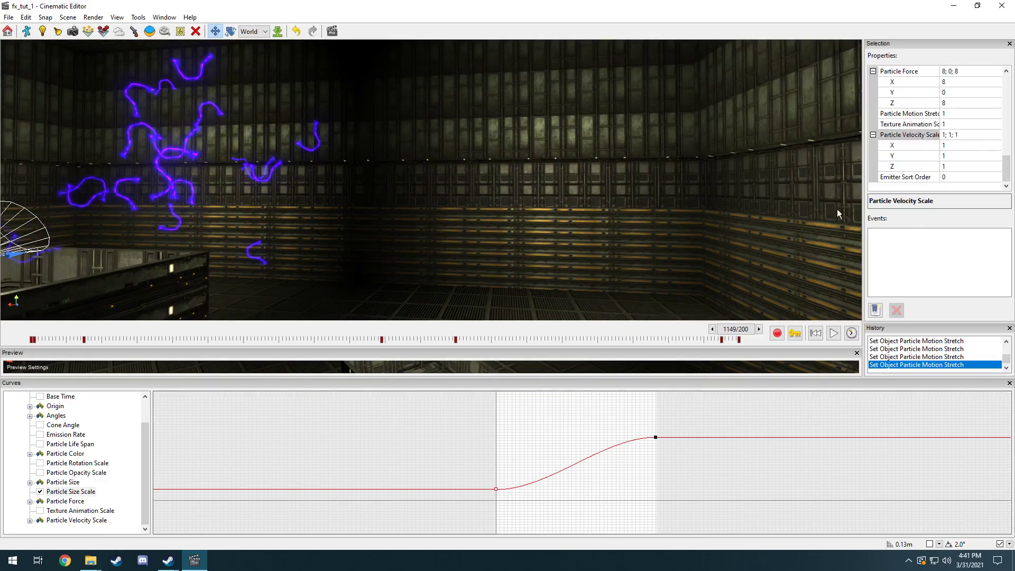
middle_click_drag(560, 451, 471, 432)
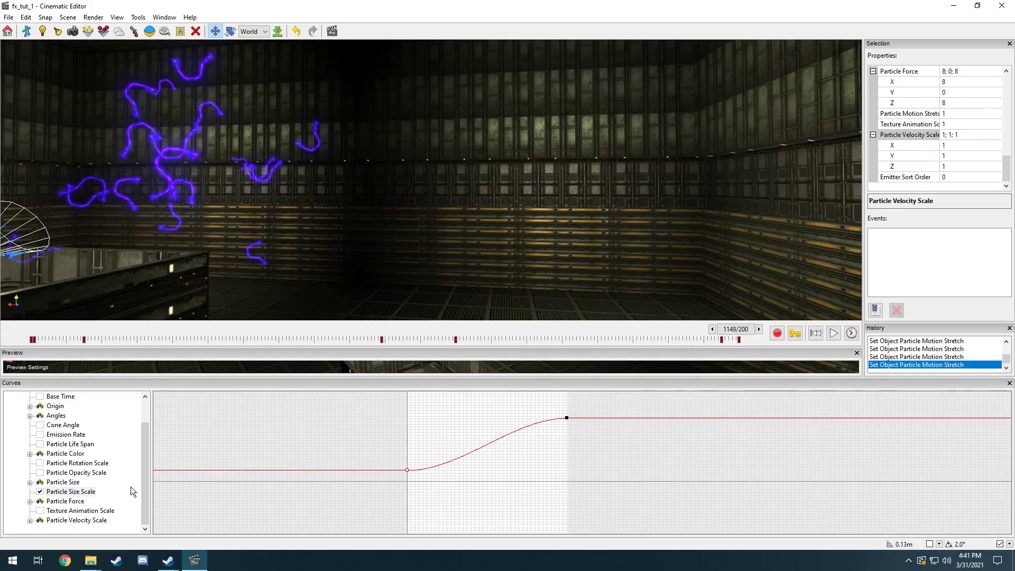
left_click(30, 520)
left_click(50, 501)
left_click(50, 511)
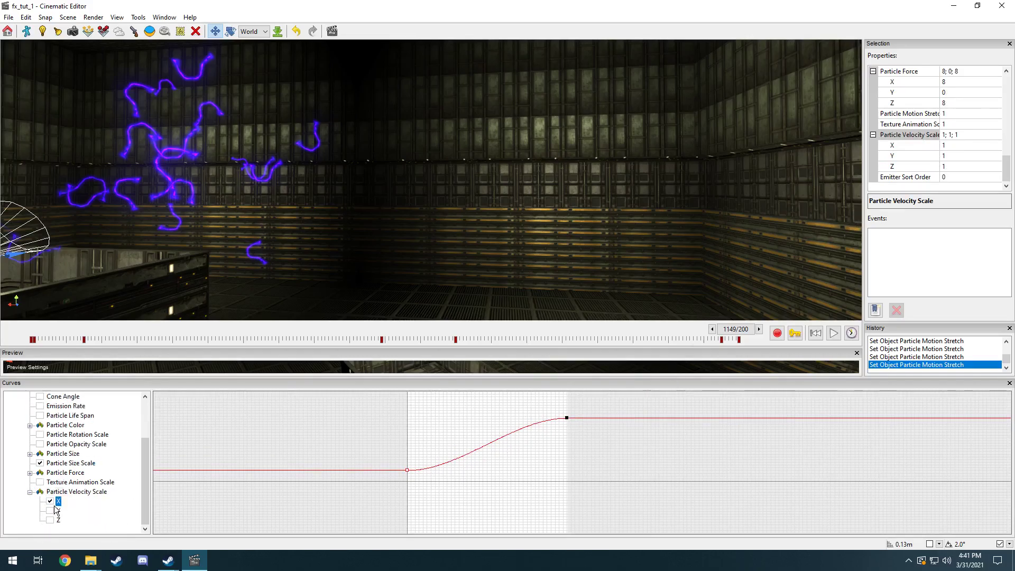
left_click(49, 520)
left_click(40, 463)
Step: Clear the key frame selection and display only the X curve of Particle Velocity Scale
left_click(490, 508)
left_click(50, 501)
left_click(50, 510)
left_click(52, 520)
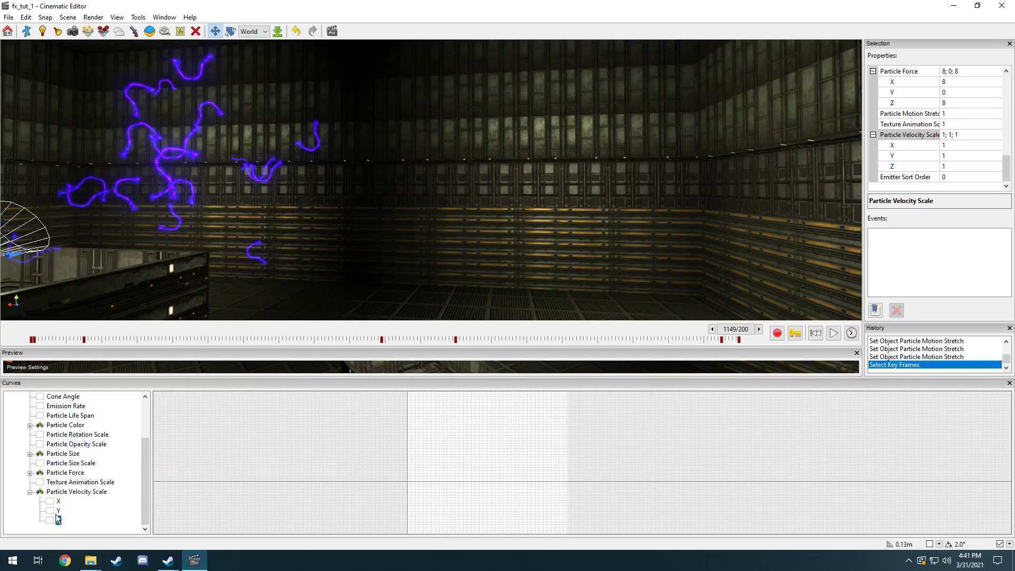
left_click(52, 501)
Step: Shape the X velocity curve with a first key frame at about 4.40 and a second shortly after it at 0.22
mouse_move(405, 447)
left_mouse_down()
mouse_move(398, 493)
mouse_move(418, 449)
mouse_move(412, 438)
left_mouse_up()
left_click_drag(338, 184, 430, 186, "alt")
left_click_drag(455, 442, 418, 485)
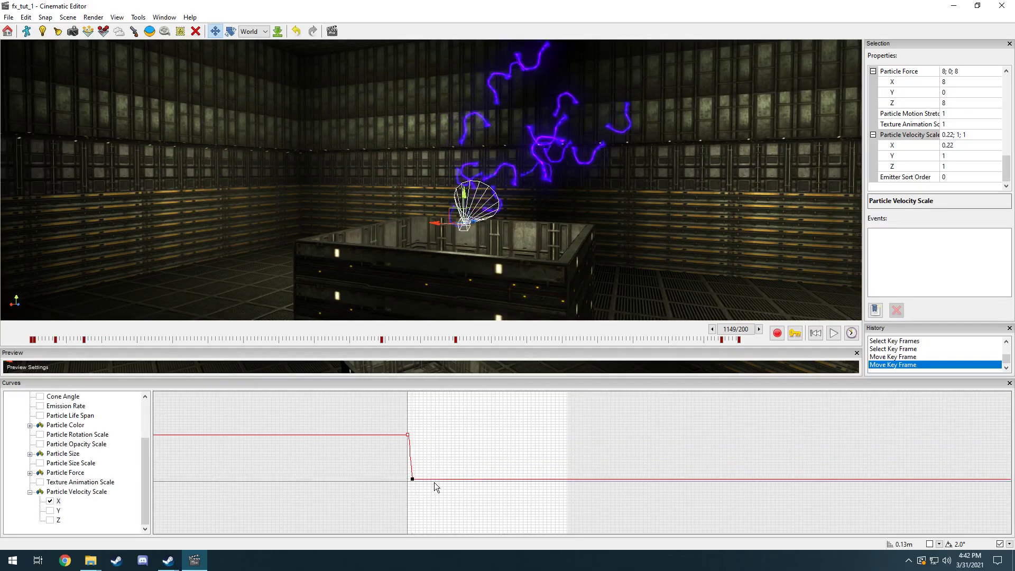
left_click(407, 435)
left_click_drag(415, 439, 413, 438)
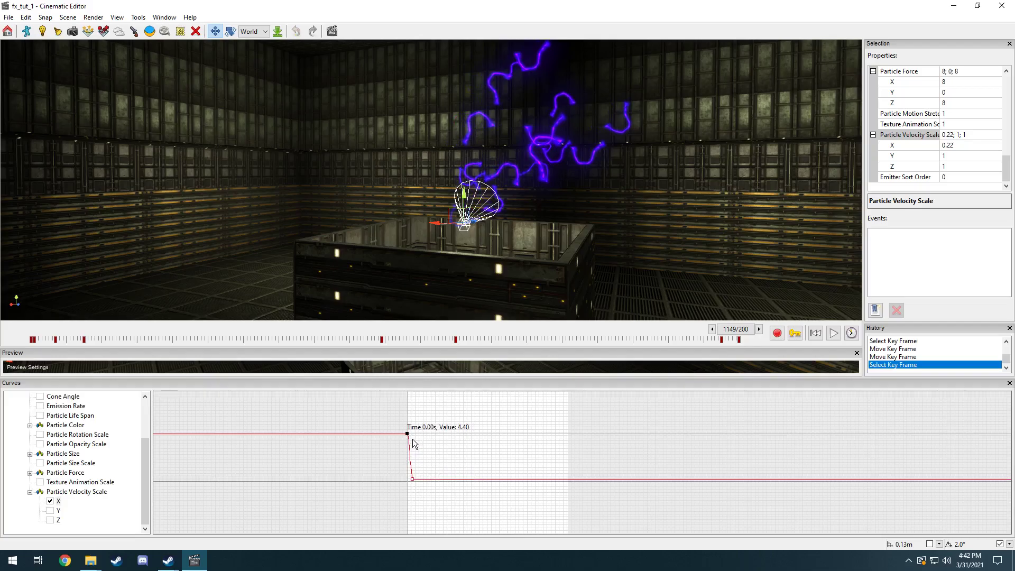
left_click_drag(412, 439, 412, 439)
left_click(436, 472)
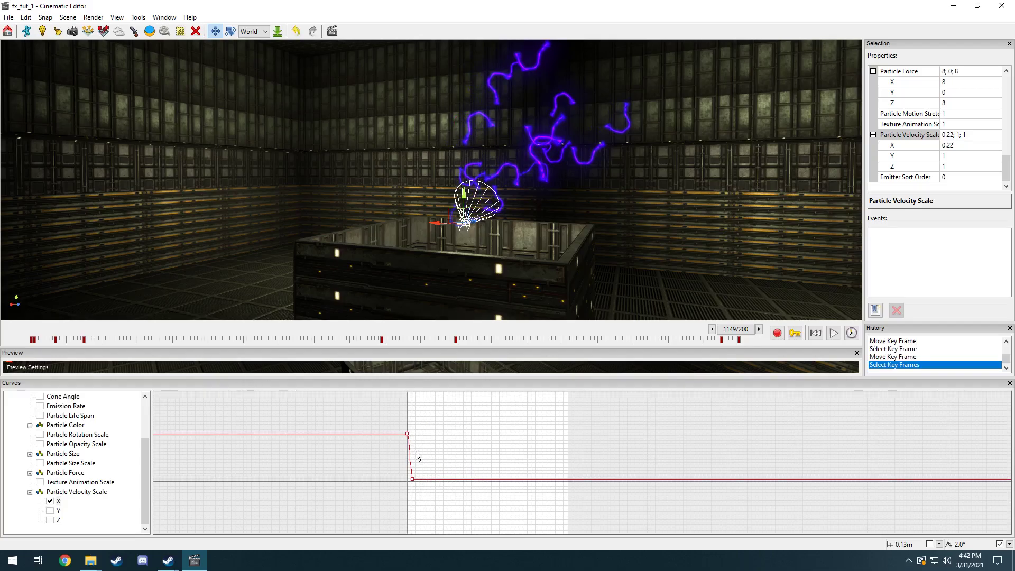
Step: Scrub the timeline to frame 7 and on to frame 41 to check the particles' sideways motion
left_click_drag(737, 339, 67, 337)
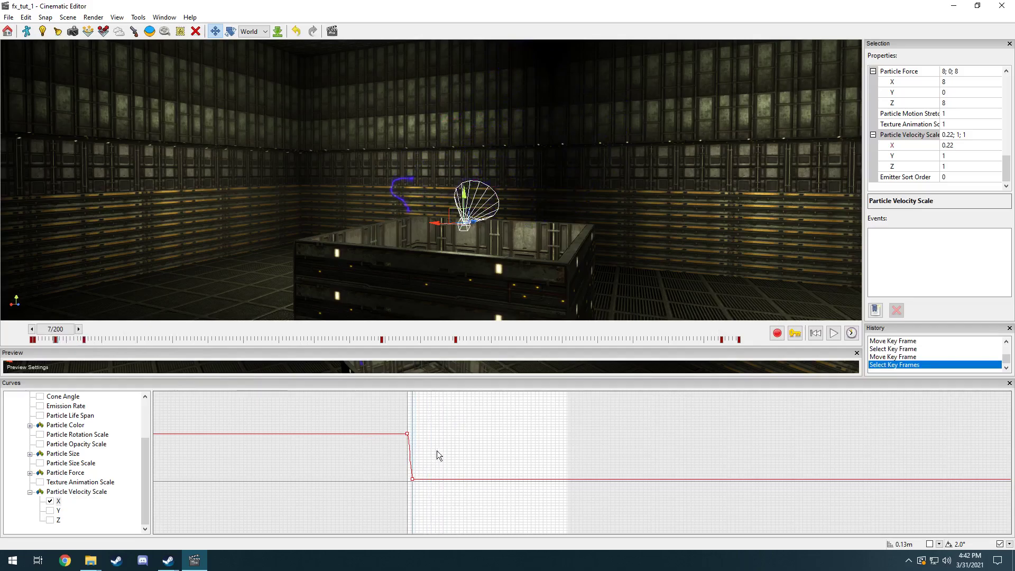
left_click(413, 479)
left_click(446, 459)
left_click_drag(417, 419, 440, 418)
middle_click_drag(478, 306, 436, 185)
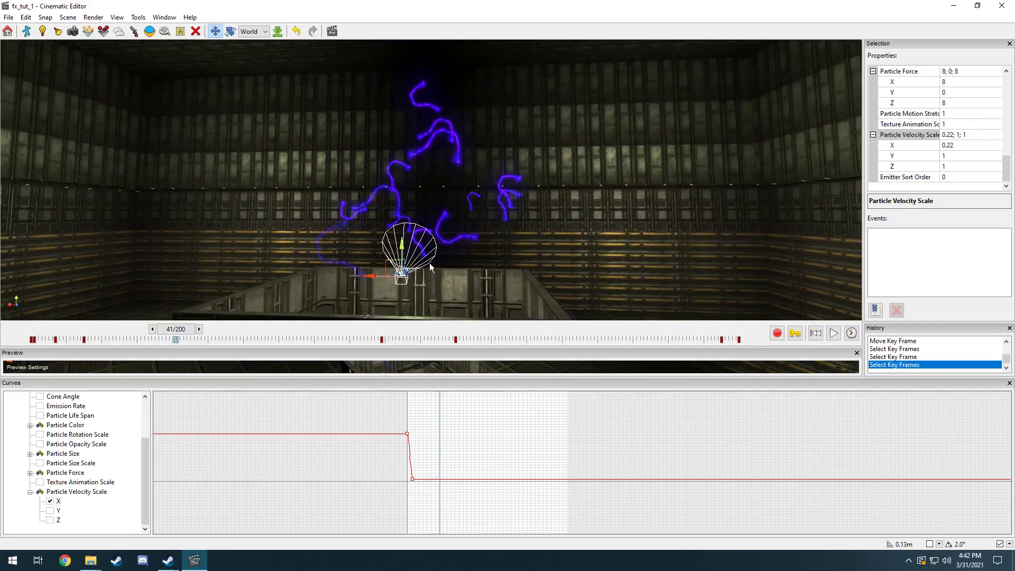
Step: Set the emitter's pitch to 0 and its cone angle to 90
left_click_drag(1008, 179, 1007, 100)
left_click(982, 114)
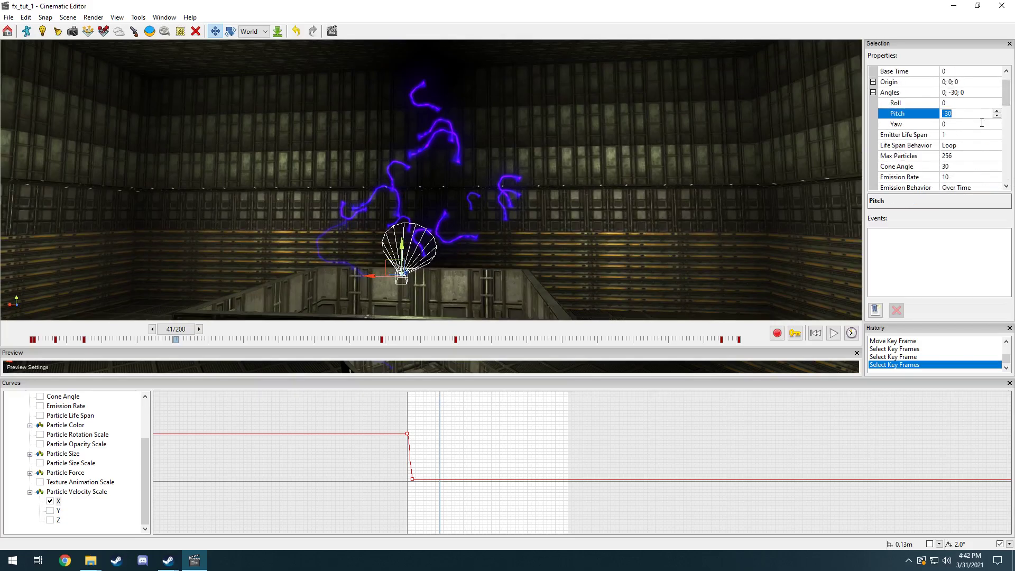
type("0")
key("Return")
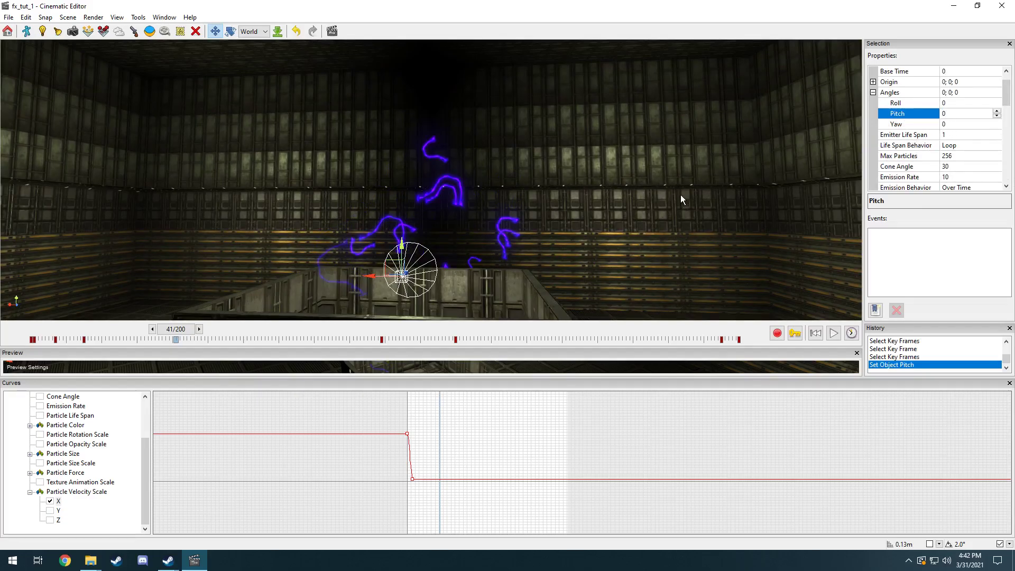
left_click(914, 167)
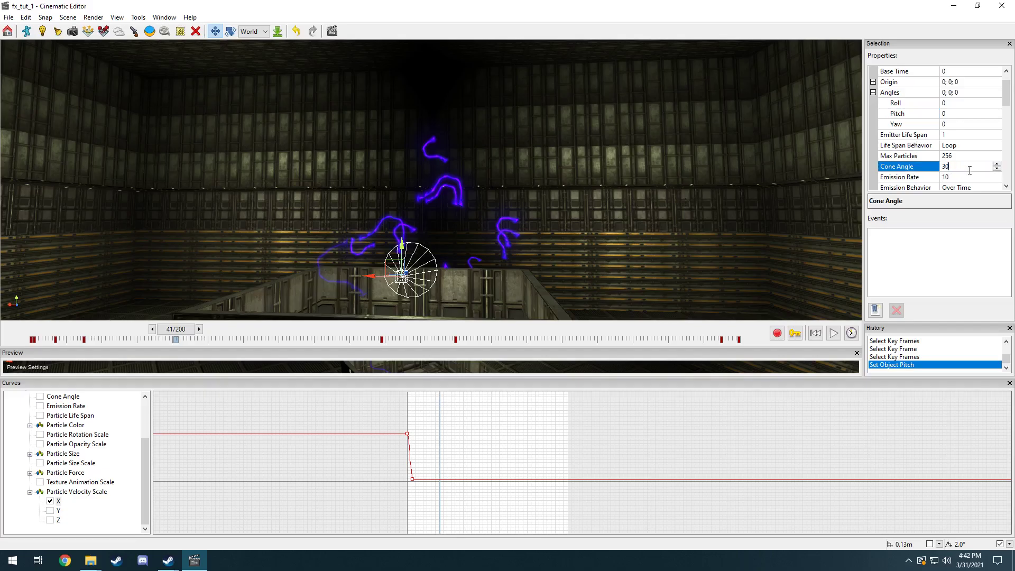
type("90")
key("Return")
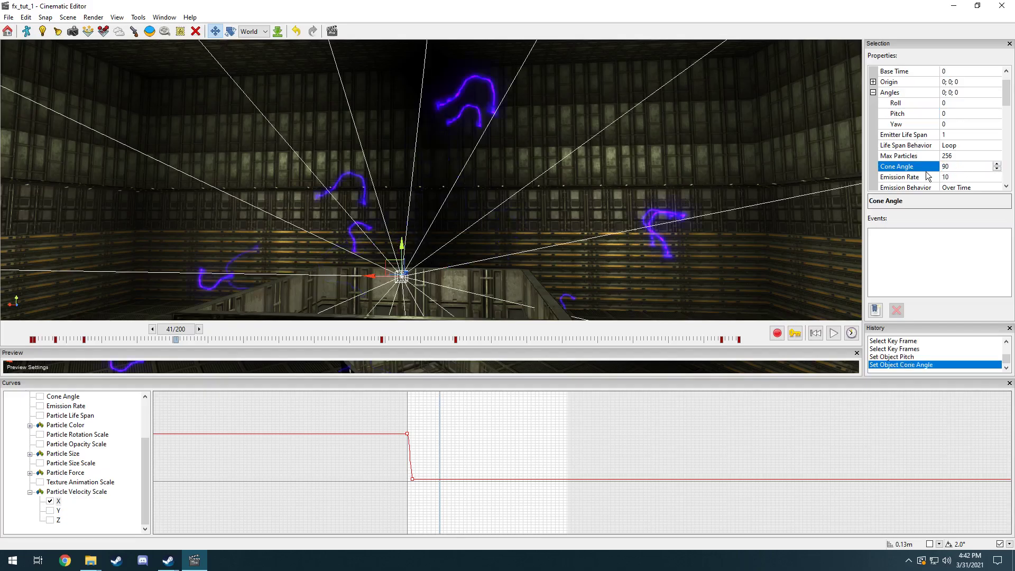
Step: Play the animation and view the emitter's particles from different angles, pausing at frame 147
right_click_drag(431, 180, 442, 202)
left_click(834, 334)
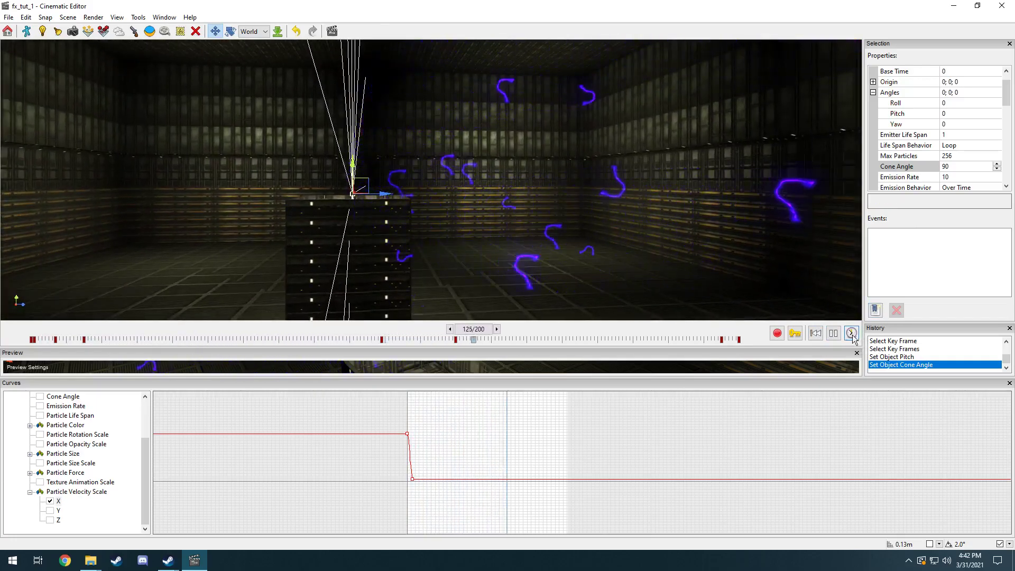
left_click(833, 333)
middle_click_drag(665, 246, 355, 324)
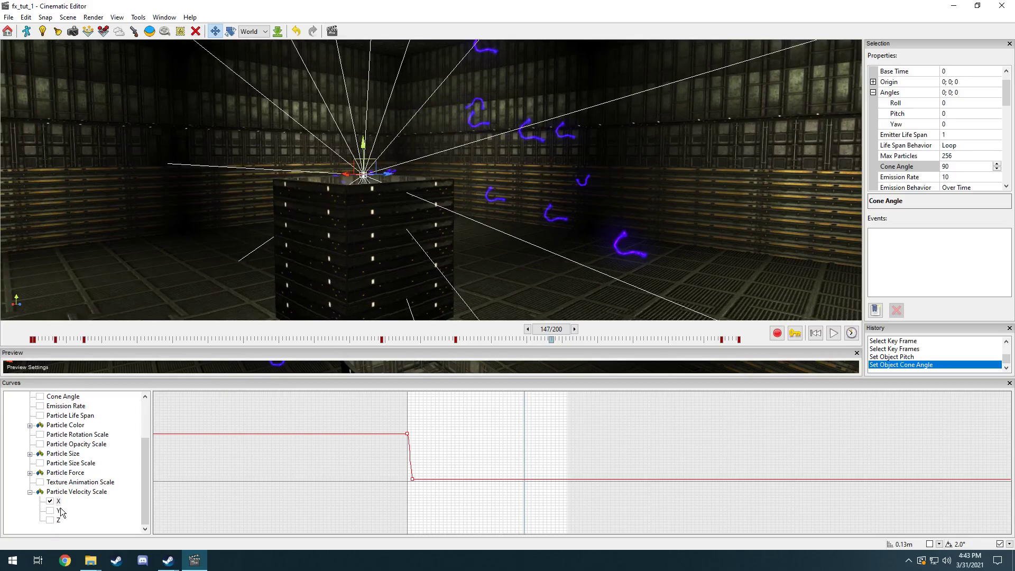
Step: Delete the existing emitter and create a new particle emitter in the scene
left_click(26, 17)
left_click(68, 100)
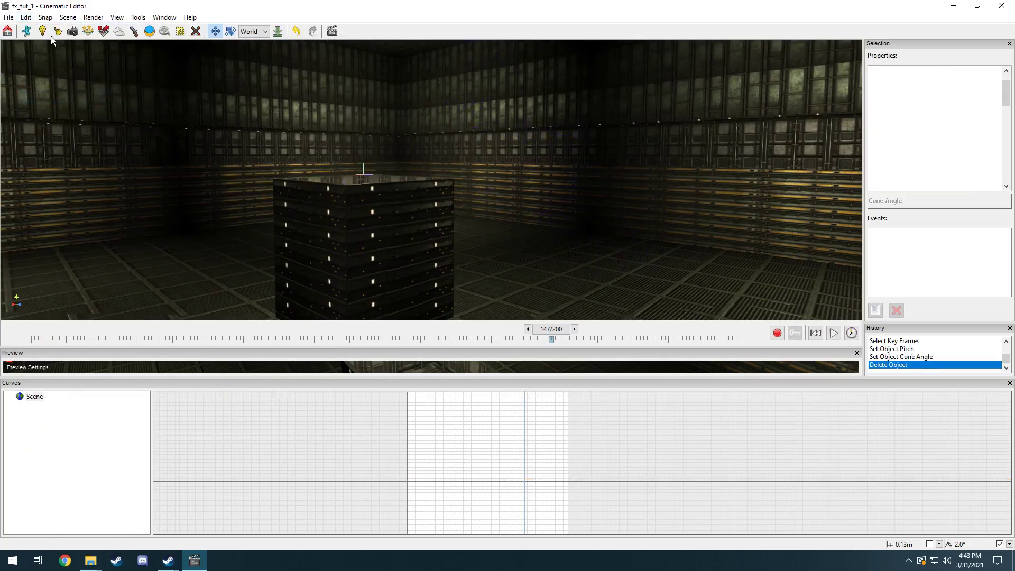
left_click(9, 17)
key("Escape")
left_click(91, 36)
middle_click_drag(397, 196, 693, 160)
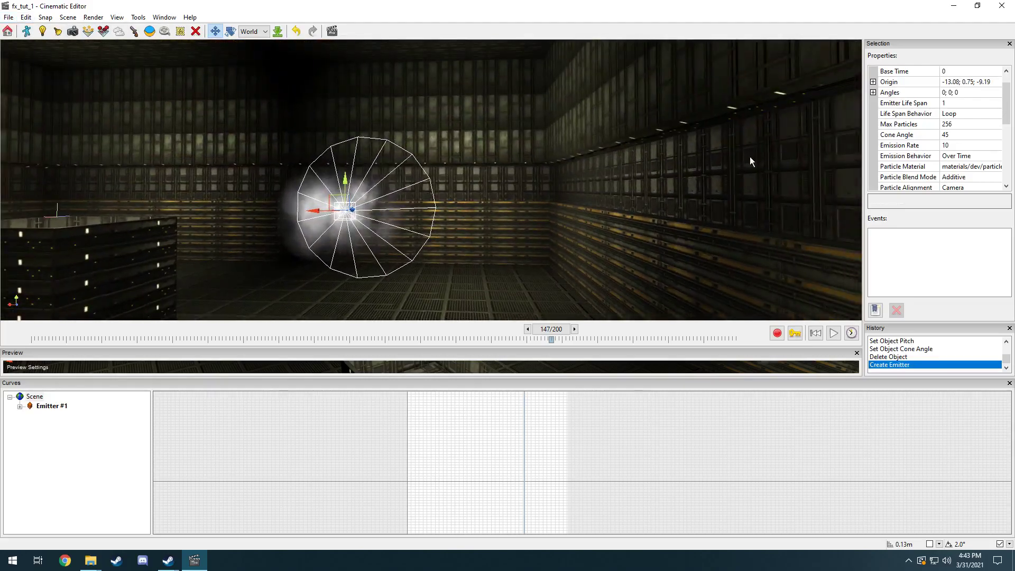
Step: Set the new emitter's origin to X 0, Y 0 and Z 0
scroll(965, 168, "up", 1)
left_click(873, 103)
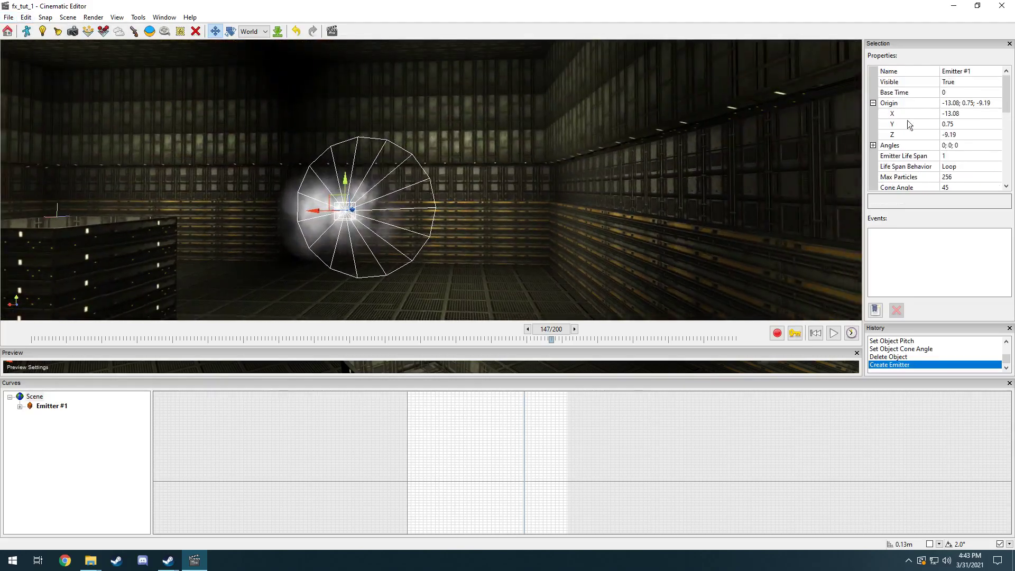
left_click(968, 113)
type("0")
key("Return")
left_click(968, 123)
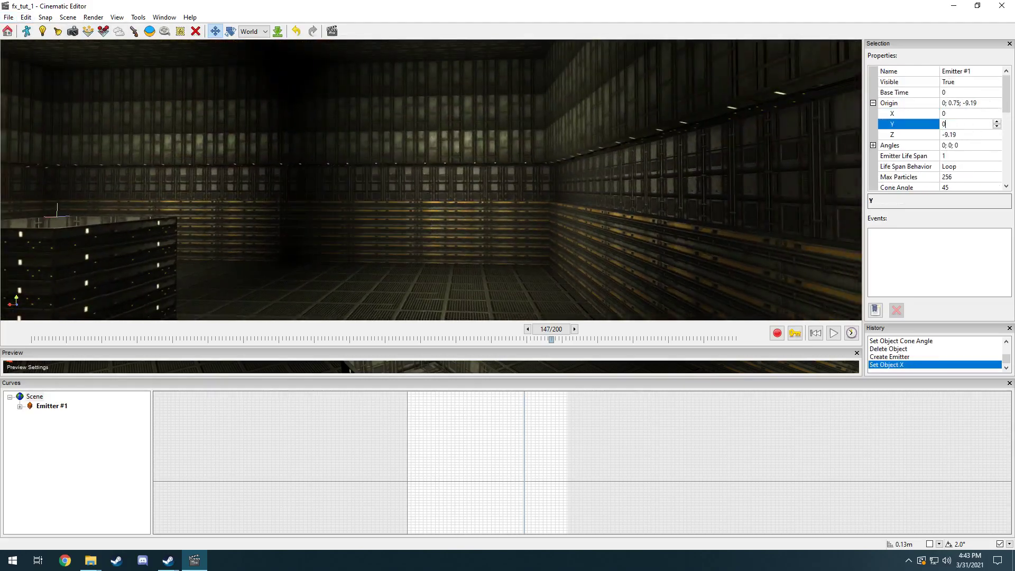
type("0")
key("Return")
left_click(969, 135)
type("0")
key("Return")
Step: Rotate the emitter to a pitch of -88 so that its cone points upward
right_click_drag(539, 205, 423, 240)
key("w")
key("s")
key("d")
right_click_drag(536, 189, 437, 186)
left_click(231, 33)
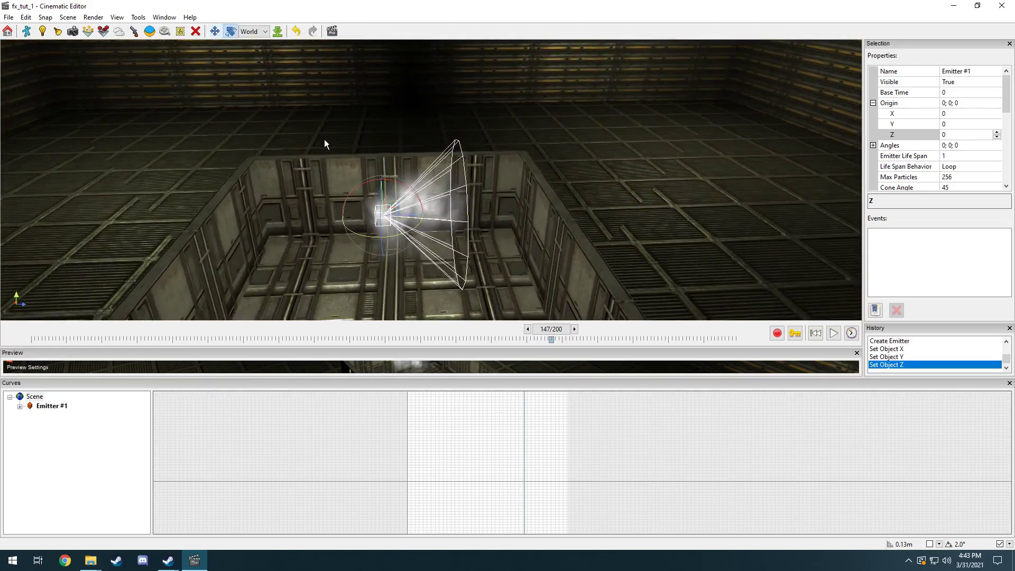
left_click_drag(381, 196, 309, 185)
key("a")
right_click_drag(550, 216, 845, 134)
Step: Look through the cinematics/vfx_materials folder and set the particle material to materials/effects/speck.material
scroll(994, 178, "down", 3)
left_click(983, 124)
left_click(996, 125)
double_click(98, 95)
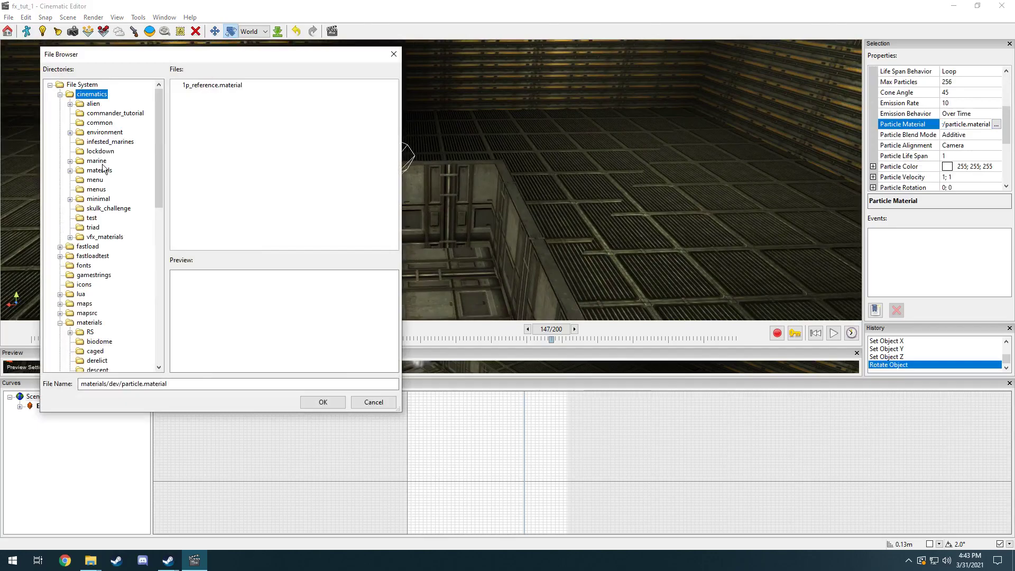
left_click(106, 237)
left_click_drag(395, 97, 407, 181)
left_click_drag(407, 181, 397, 95)
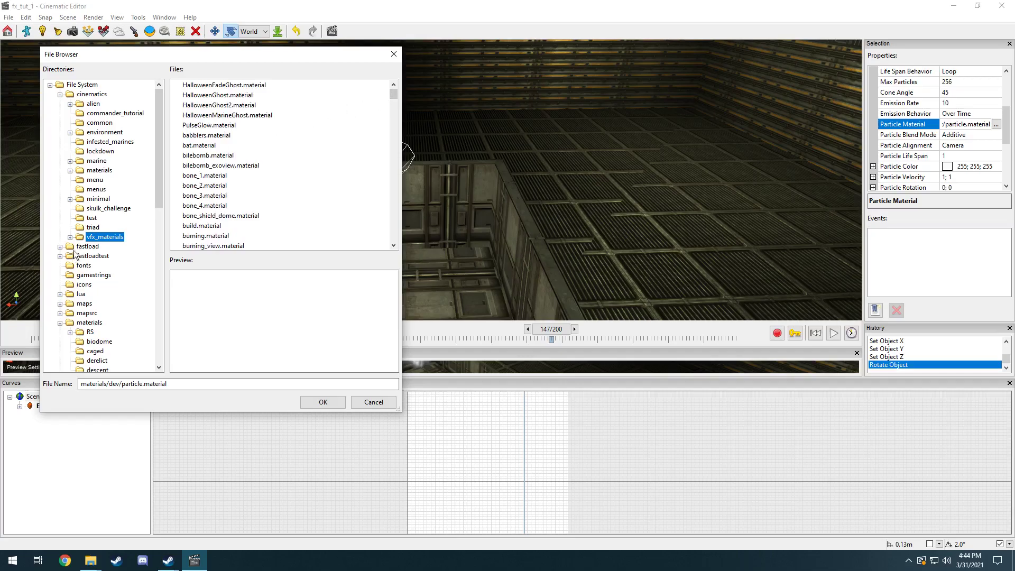
scroll(97, 295, "down", 5)
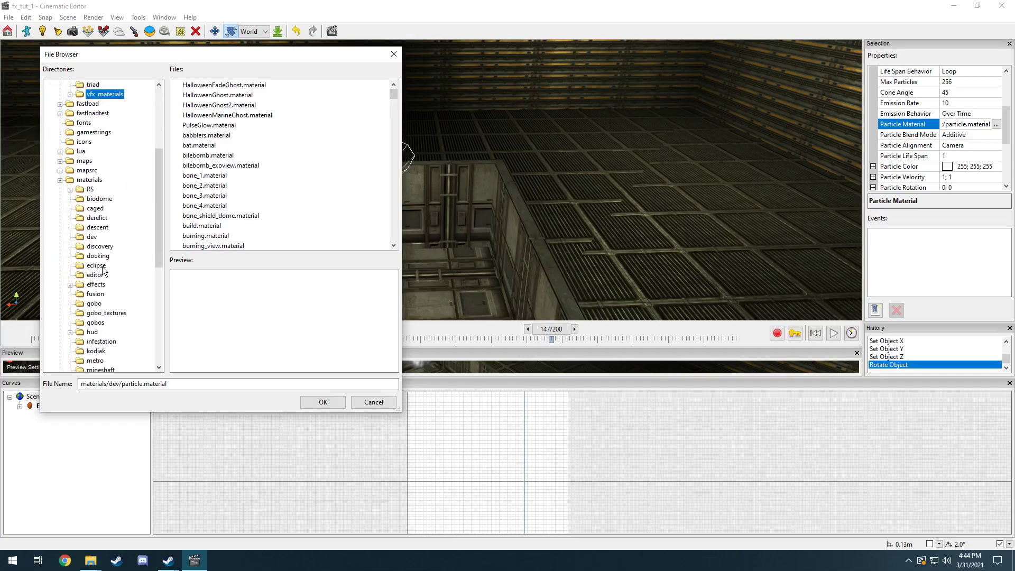
left_click(96, 285)
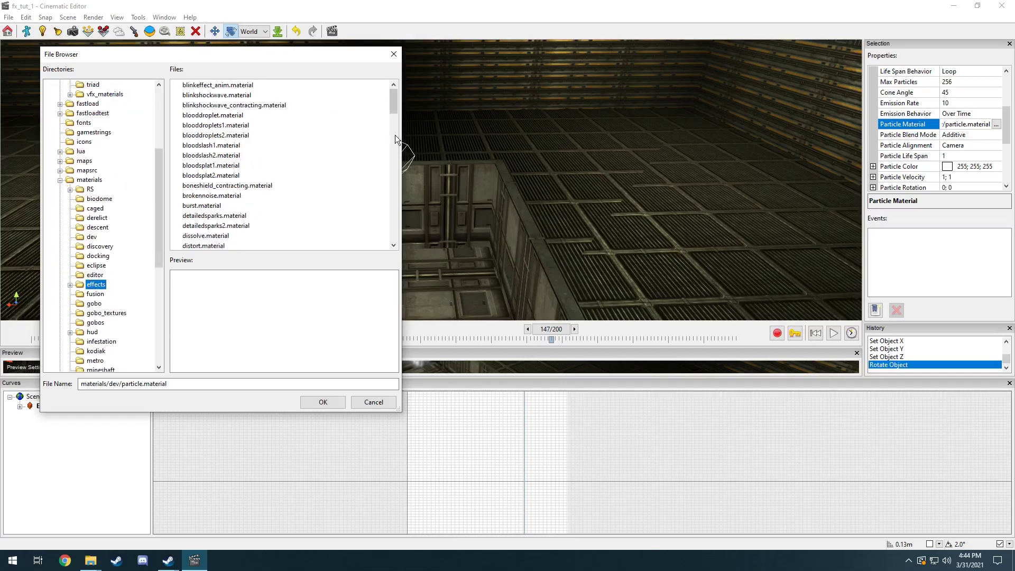
left_click_drag(399, 112, 389, 234)
left_click(222, 146)
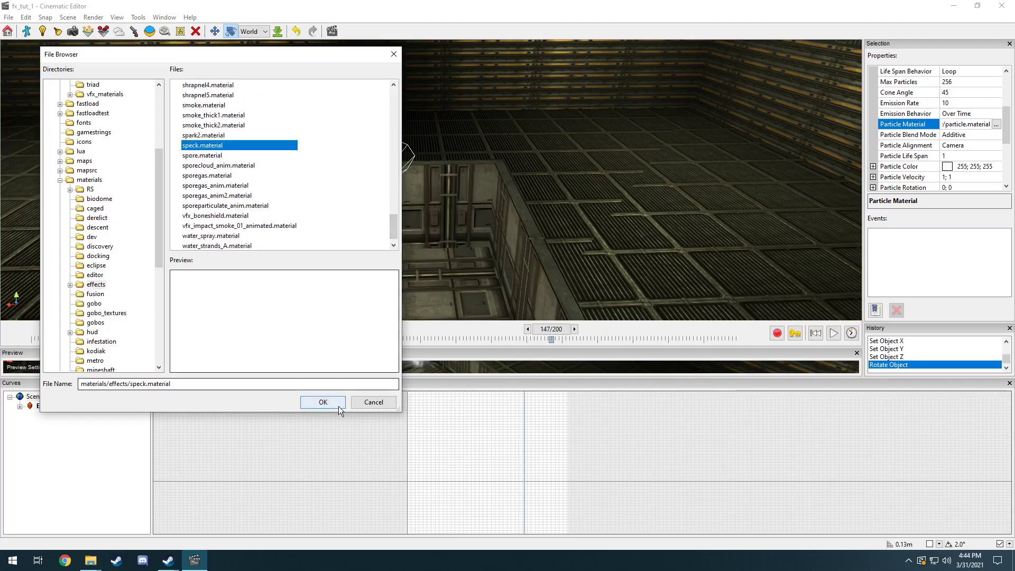
left_click(324, 402)
Step: Set the particle size to a maximum of 0.1 and a minimum of 0.05
scroll(942, 156, "down", 4)
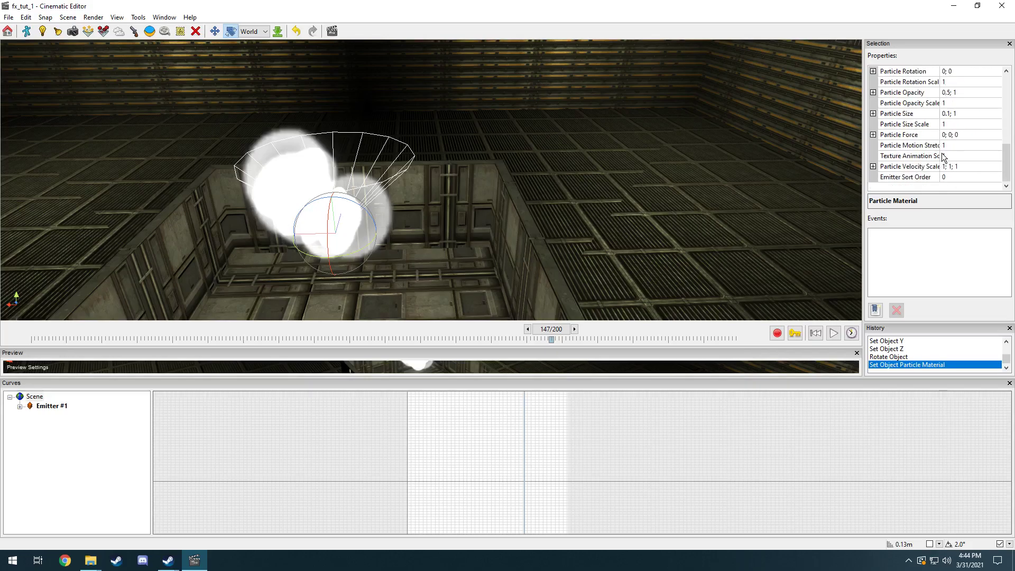
double_click(882, 119)
left_click(952, 135)
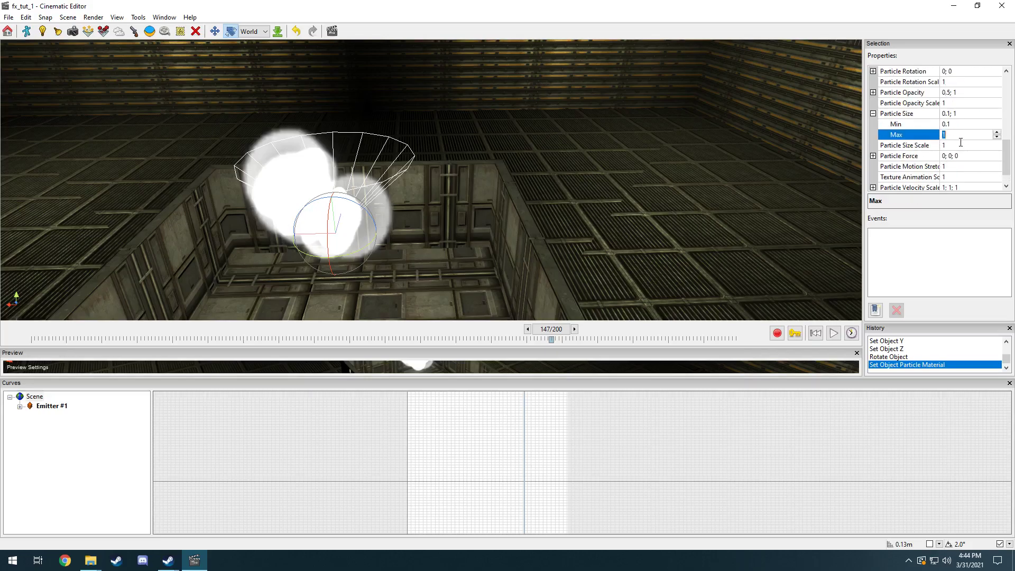
type(".2")
key("Return")
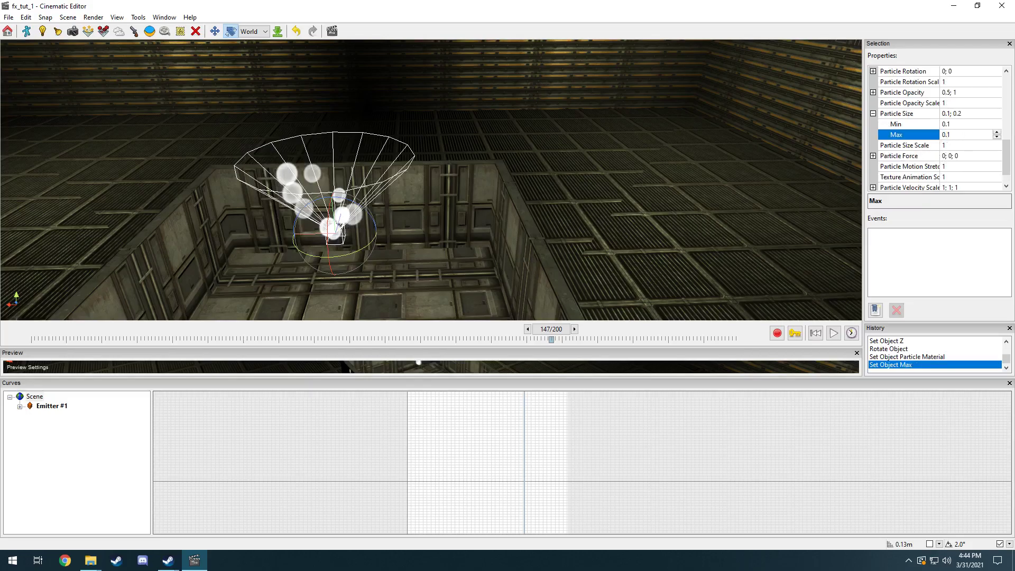
key("Return")
left_click(967, 125)
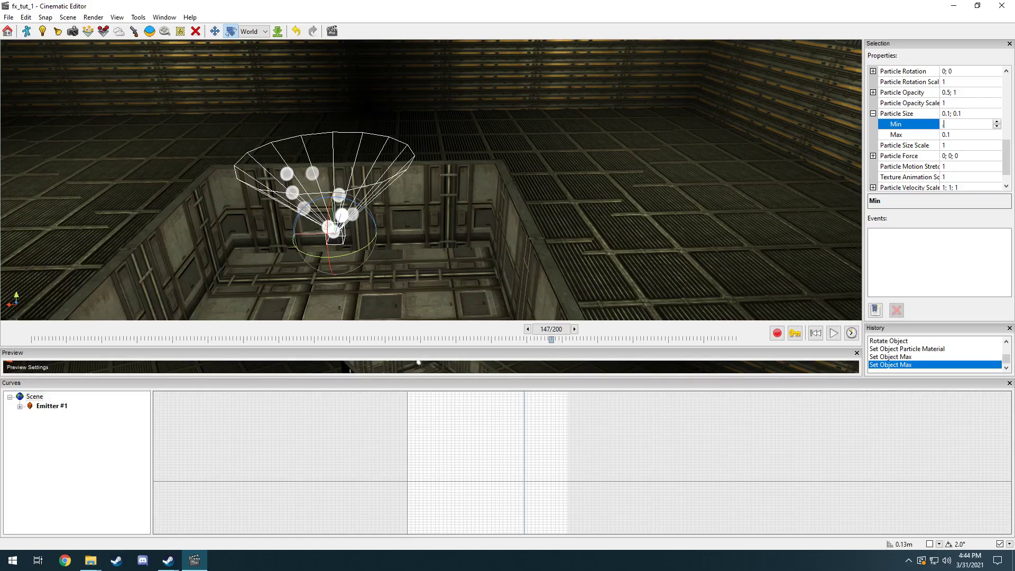
key("Return")
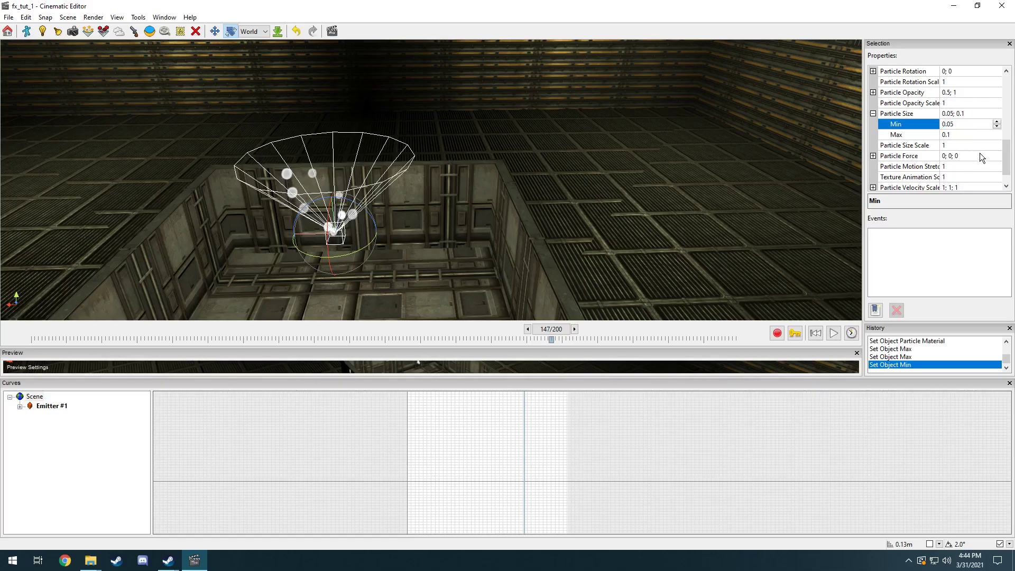
Step: Change the emitter's particle alignment to Particle Motion
scroll(978, 154, "up", 3)
left_click(982, 113)
left_click(996, 124)
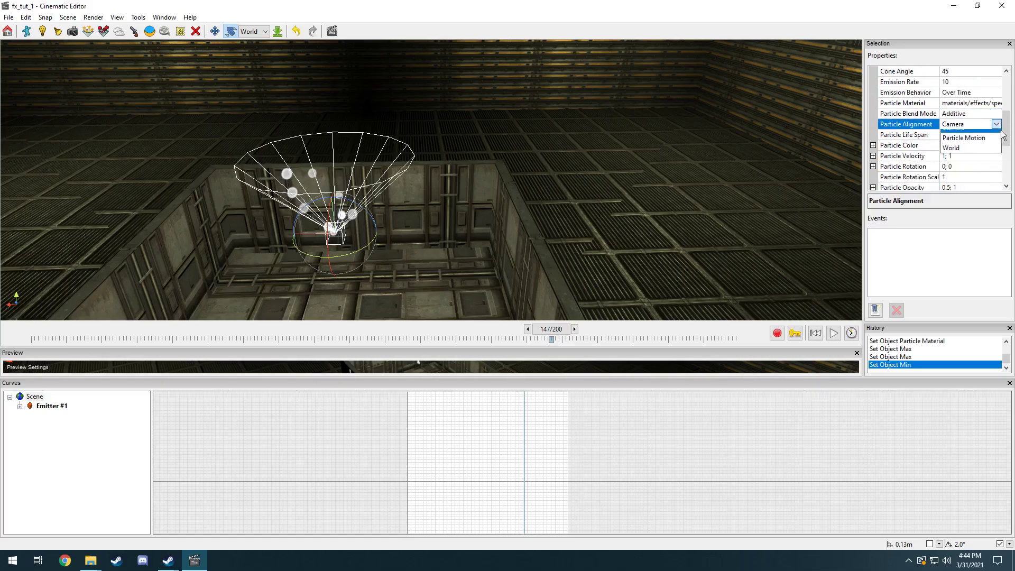
left_click(975, 136)
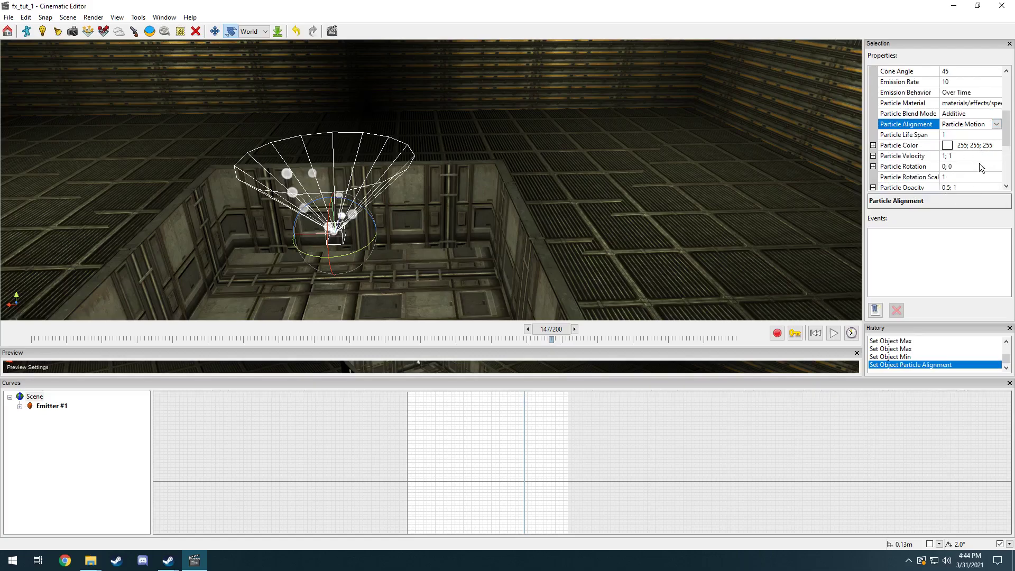
Step: Change the emitter's life span behavior to Kill
scroll(981, 167, "up", 4)
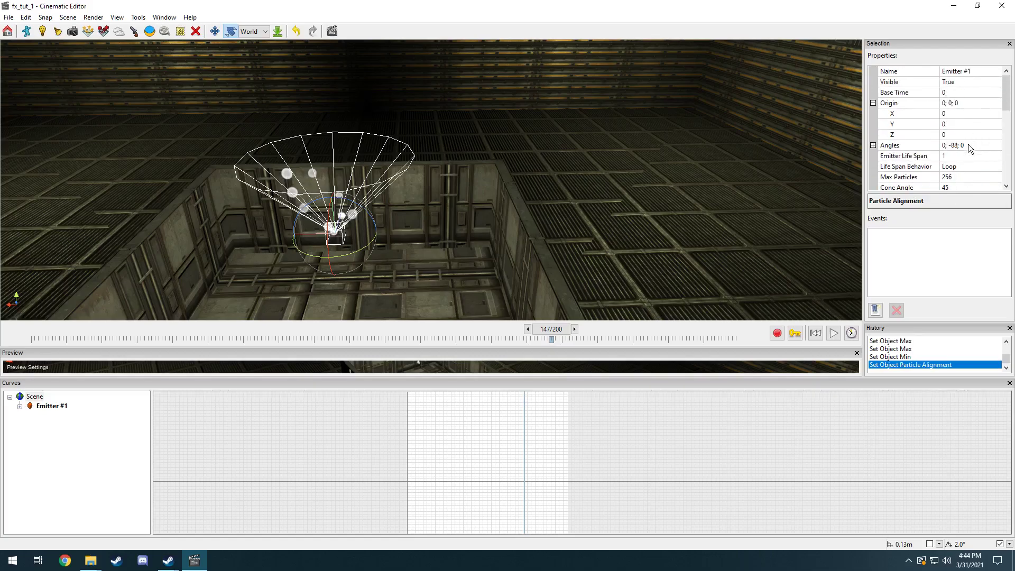
left_click(973, 166)
left_click(996, 166)
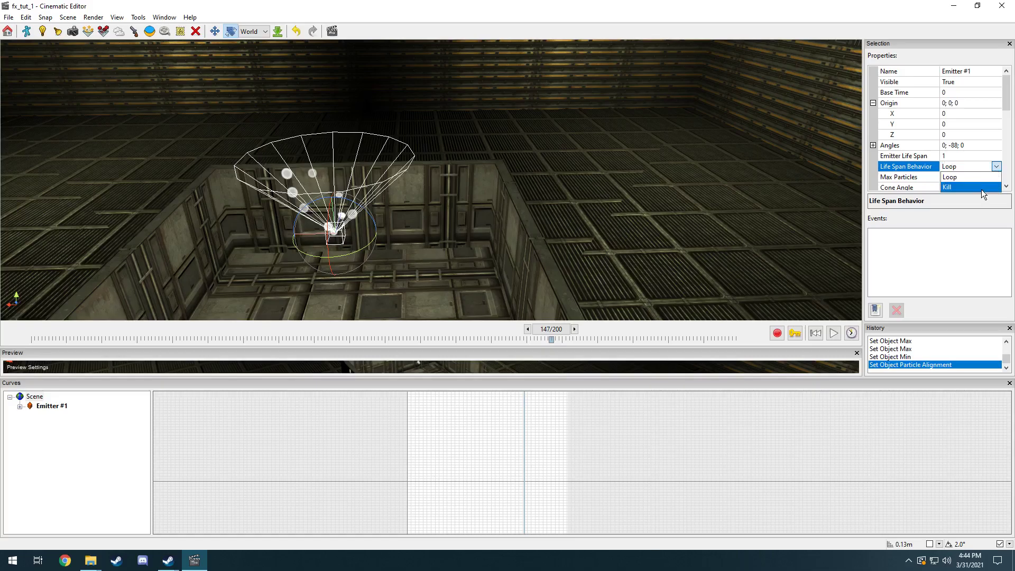
left_click(982, 189)
left_click(968, 157)
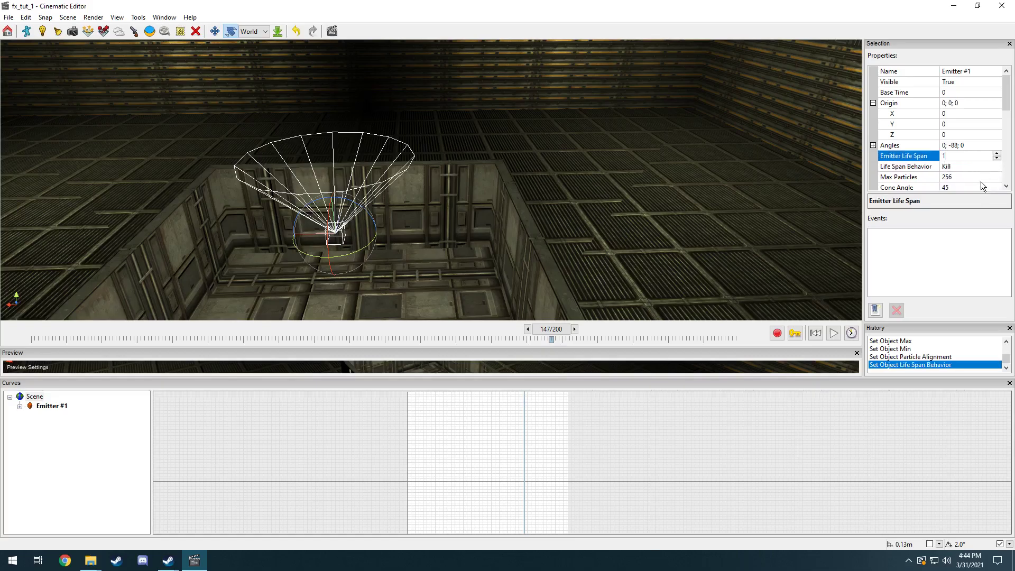
Step: Set the emission rate to 15 and the emission behavior to Instant
scroll(981, 184, "down", 1)
left_click(971, 167)
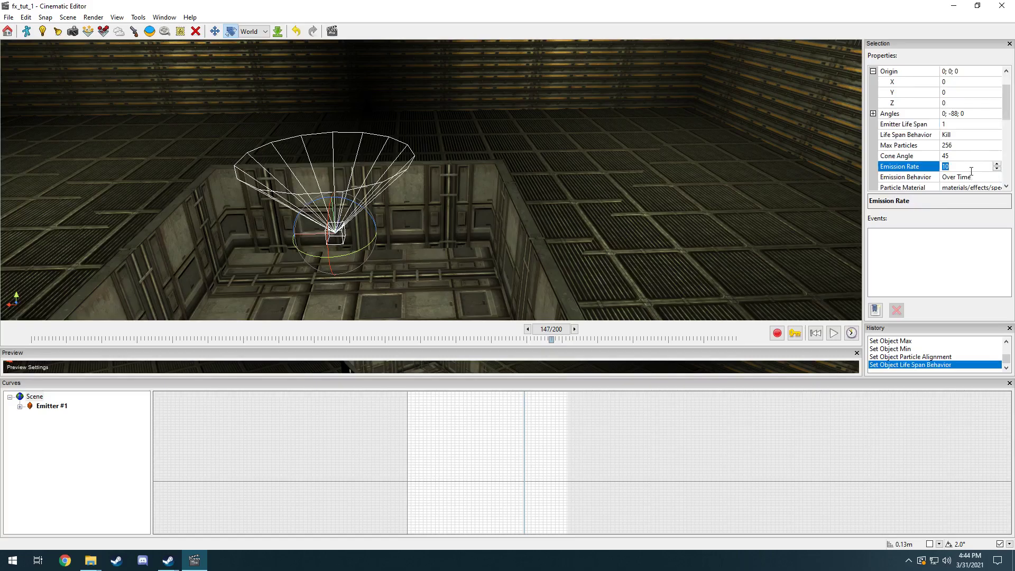
type("15")
key("Return")
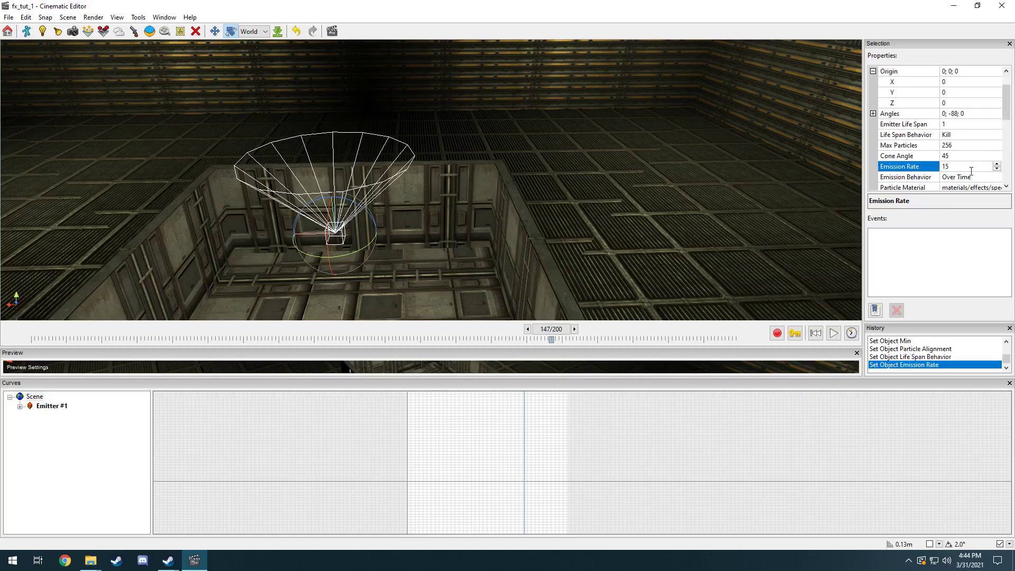
scroll(982, 167, "down", 1)
left_click(983, 145)
left_click(983, 145)
left_click(981, 168)
Step: Set the particle color to a custom pale yellow of 255; 254; 196
scroll(979, 183, "down", 1)
scroll(980, 182, "down", 1)
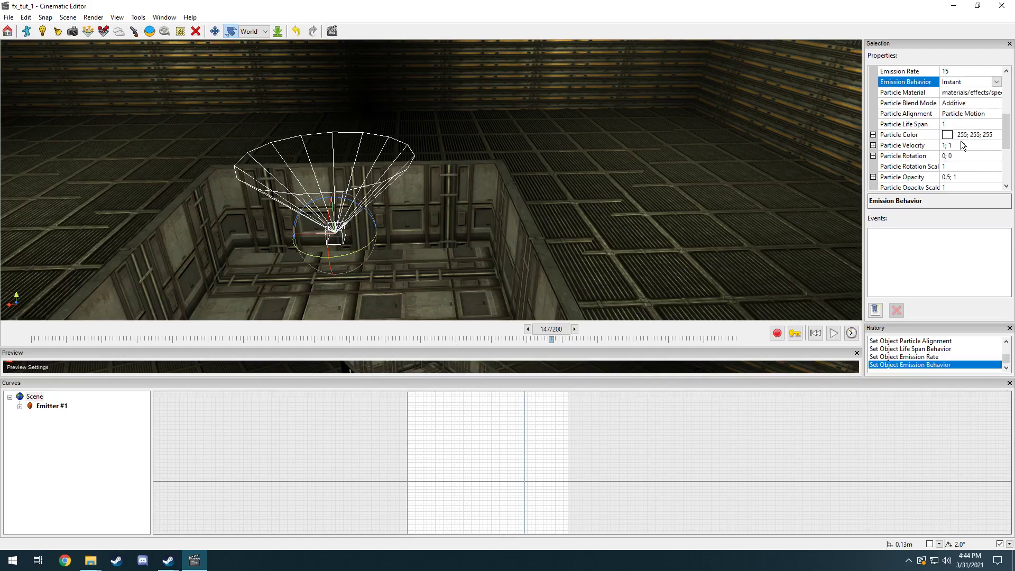
left_click(983, 138)
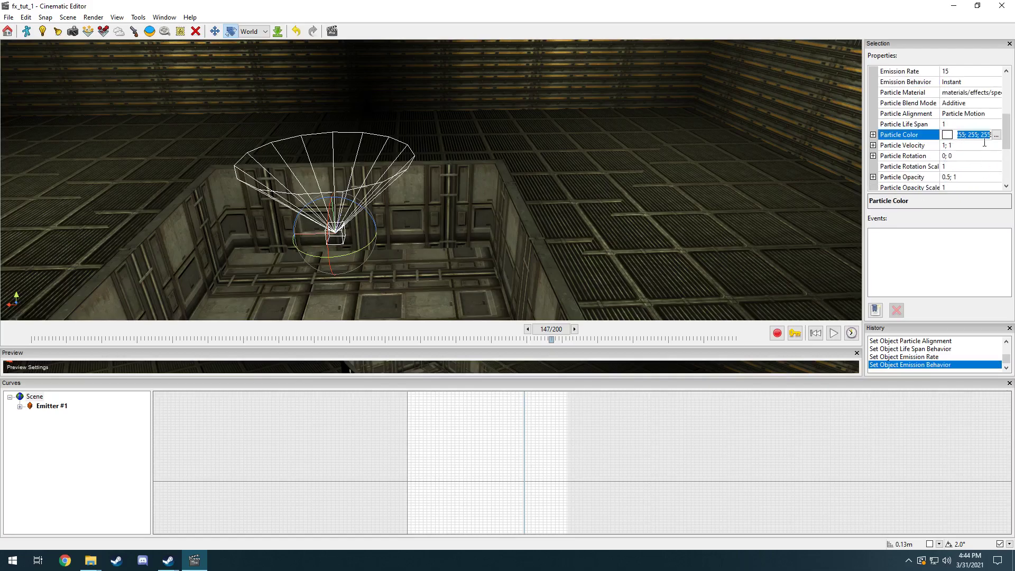
left_click(996, 135)
left_click(66, 175)
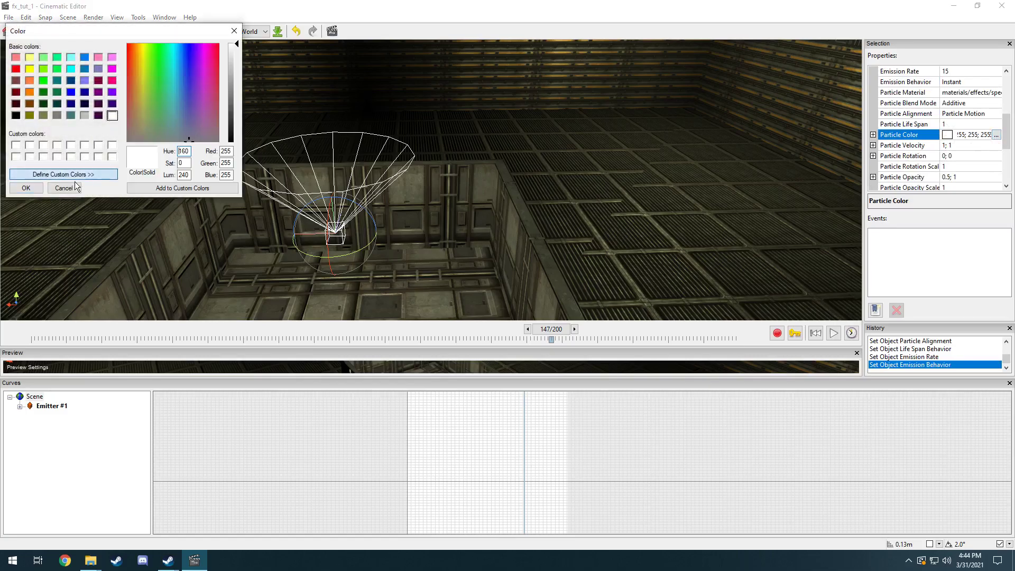
left_click(143, 47)
left_click(242, 55)
left_click(26, 188)
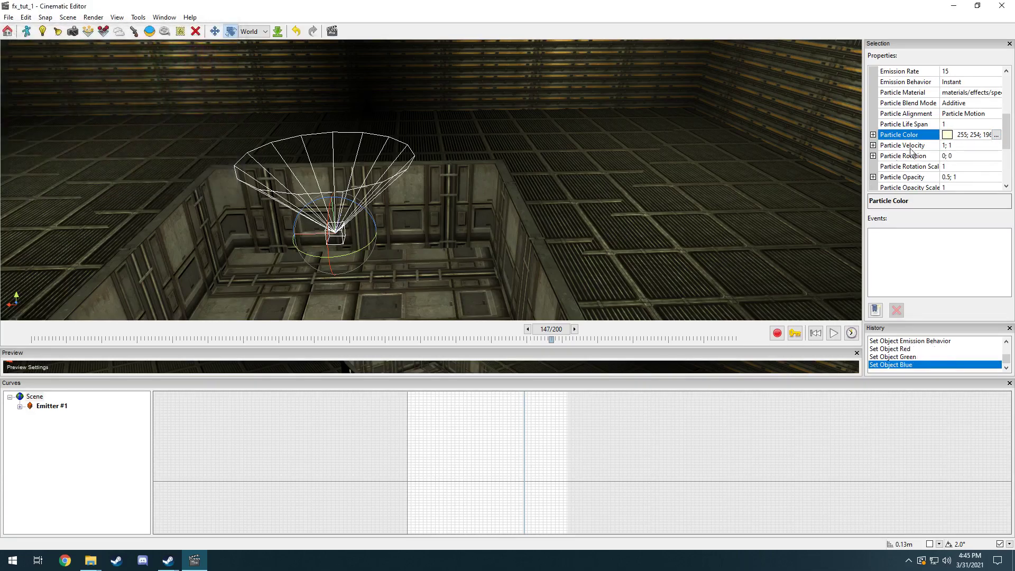
Step: Set the minimum particle velocity to 3 and enter a new maximum velocity
scroll(975, 166, "down", 2)
left_click(873, 82)
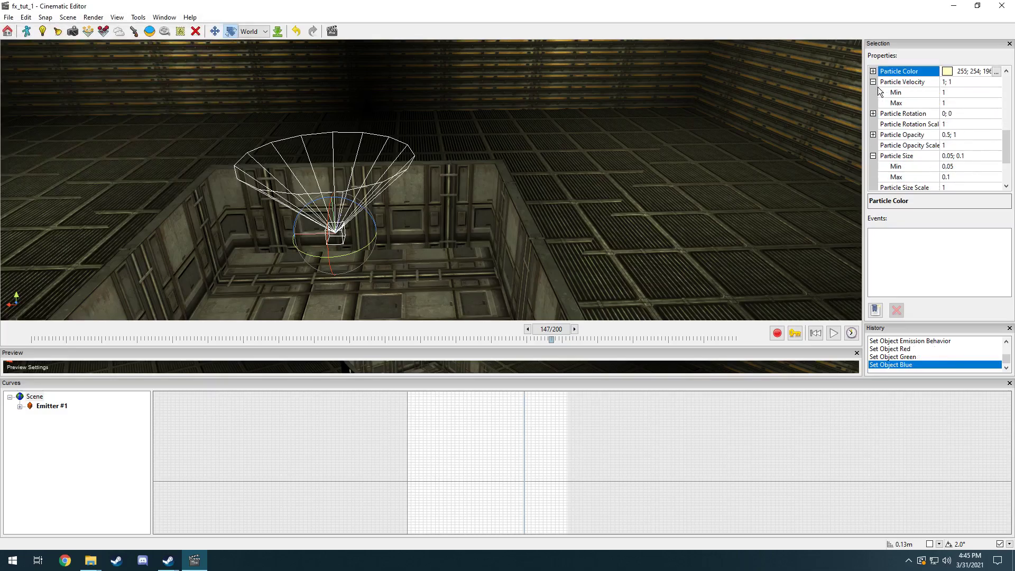
left_click(970, 94)
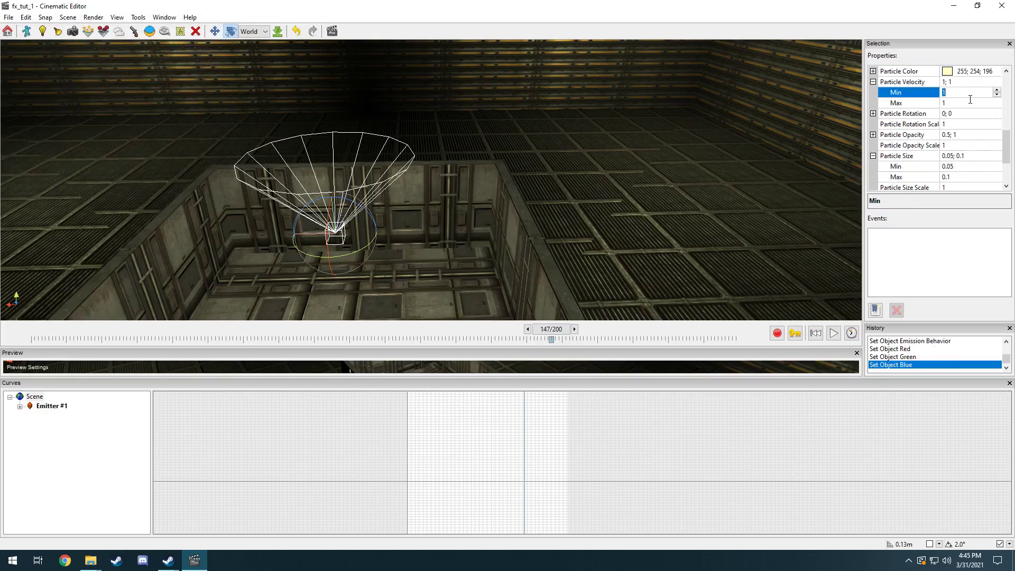
type("3")
left_click(966, 104)
key("Return")
Step: Play the scene and scrub the timeline to frame 14 to examine the particle burst
mouse_move(1009, 147)
left_mouse_down()
mouse_move(1012, 159)
mouse_move(1010, 139)
mouse_move(1010, 168)
left_mouse_up()
left_click(986, 147)
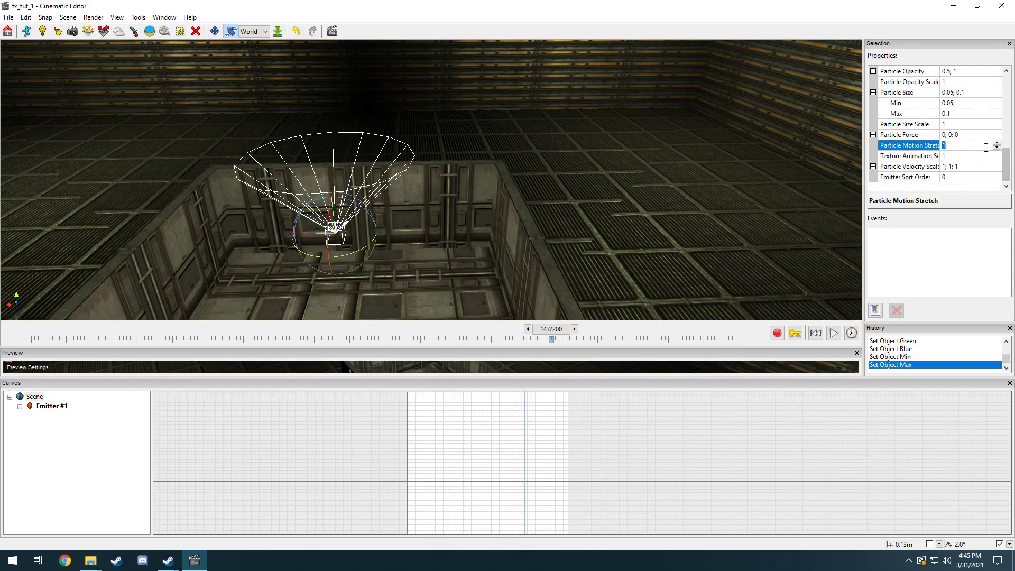
left_click(528, 337)
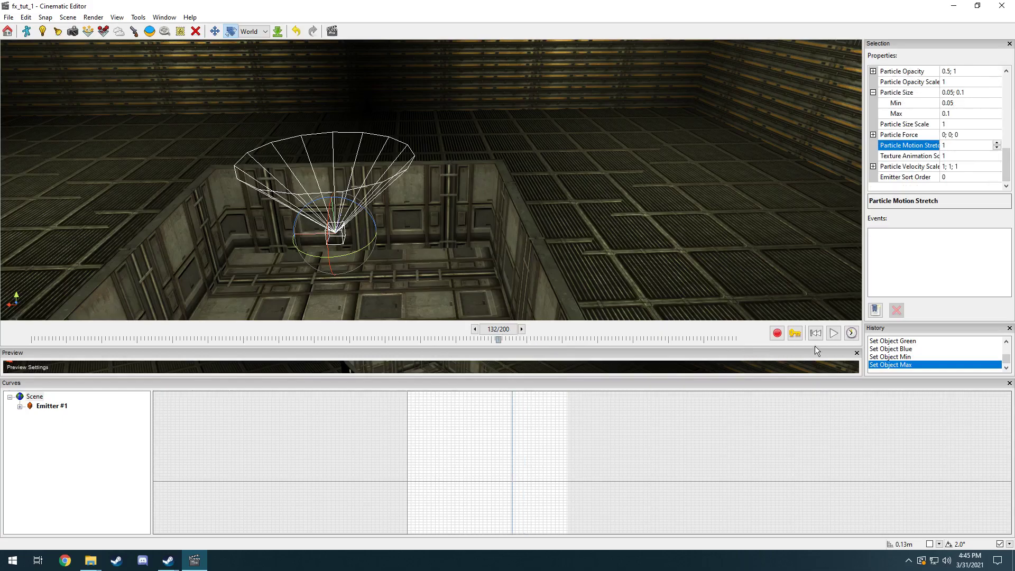
left_click(834, 333)
left_click_drag(118, 330, 98, 335)
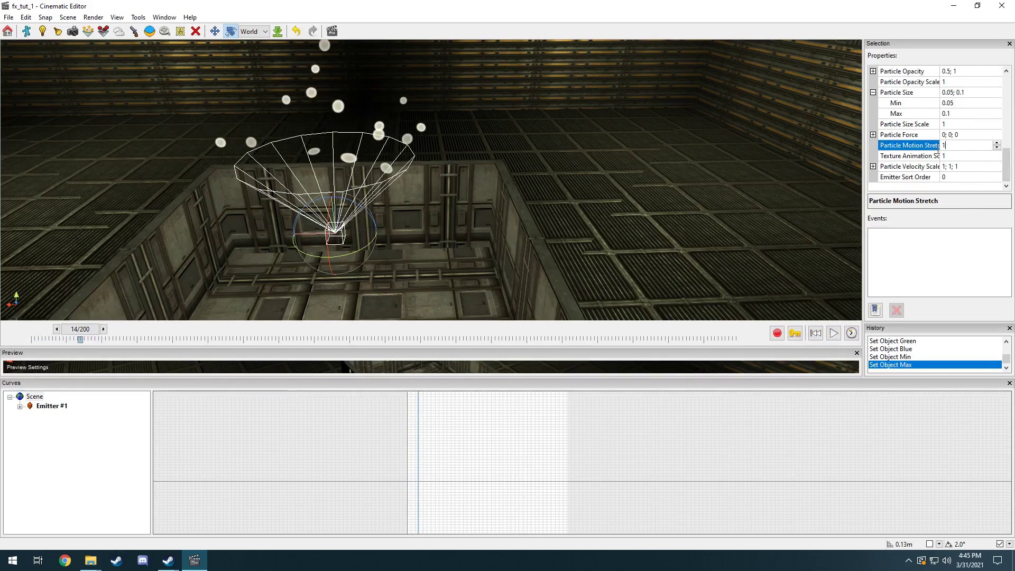
Step: Set Particle Motion Stretch to 15 and replay the burst from the start
key("Return")
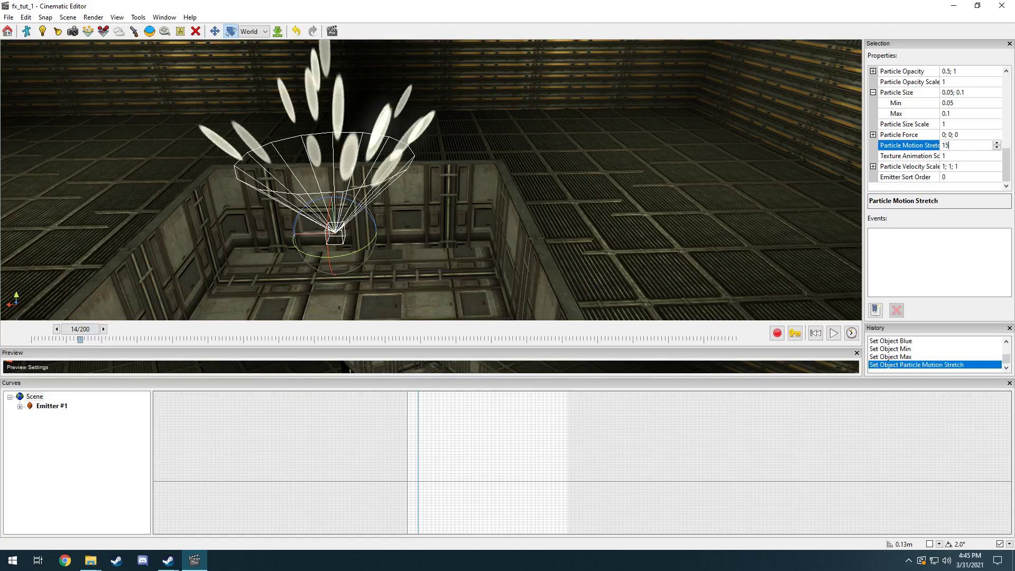
key("Return")
left_click(834, 332)
left_click(817, 334)
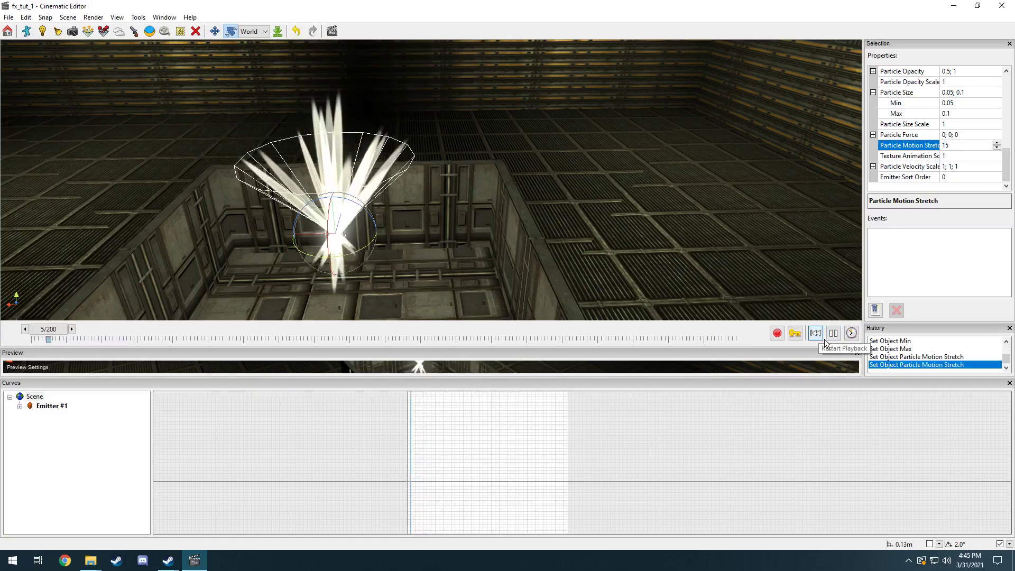
Step: Replay the burst from a wider view, set Particle Motion Stretch to 8, and replay the burst again
left_click(820, 336)
left_click(836, 335)
right_click_drag(683, 229, 533, 201, "alt")
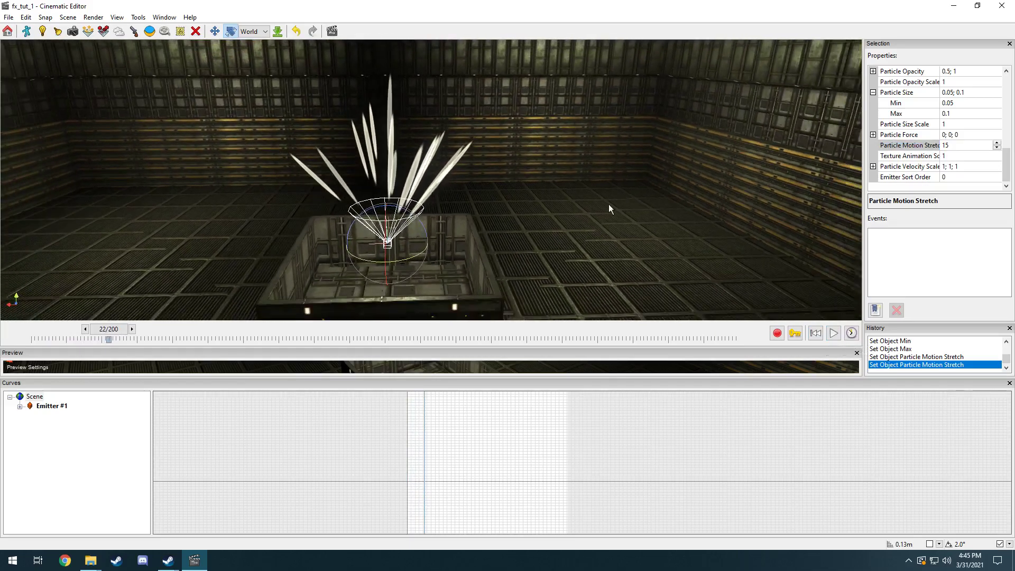
left_click(969, 147)
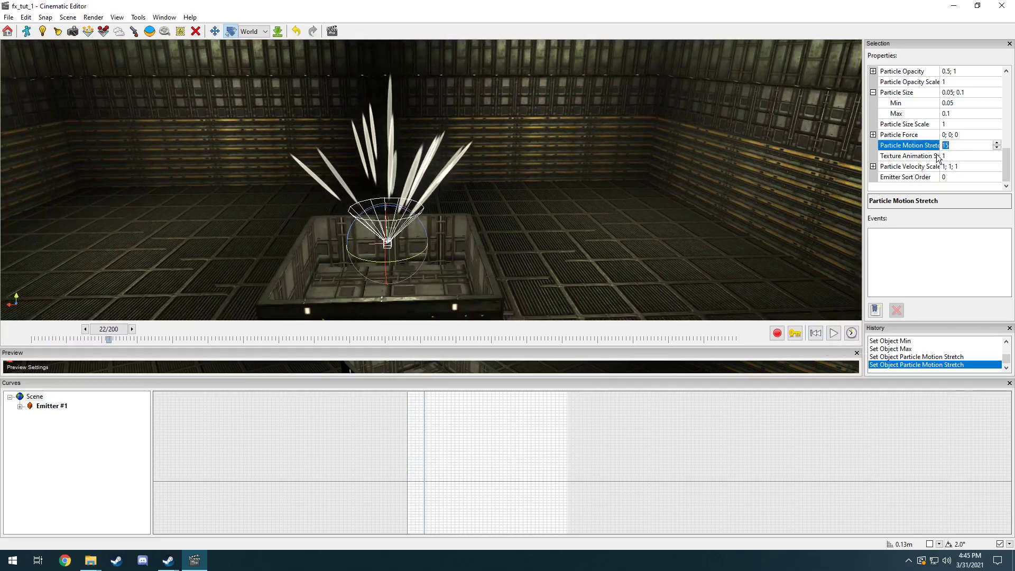
type("8")
key("Return")
left_click(819, 340)
left_click(831, 337)
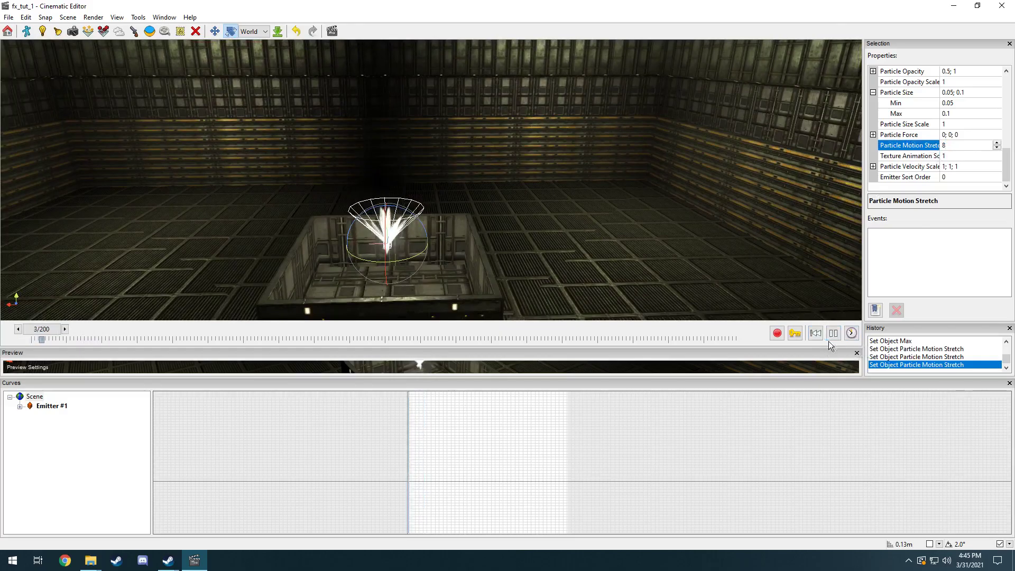
left_click(834, 334)
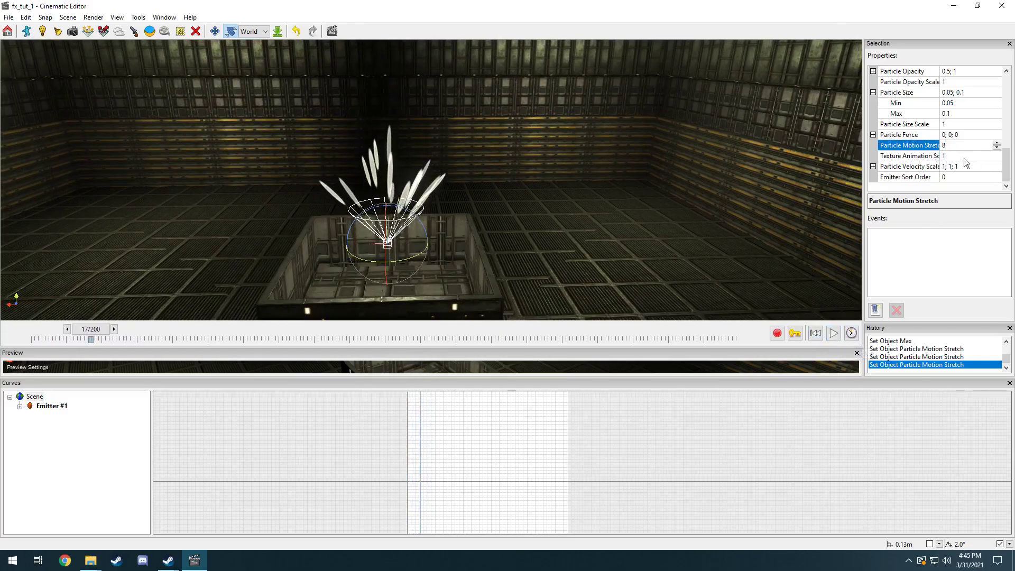
Step: Reduce Particle Motion Stretch to 5
left_click(997, 148)
left_click(996, 149)
left_click(997, 148)
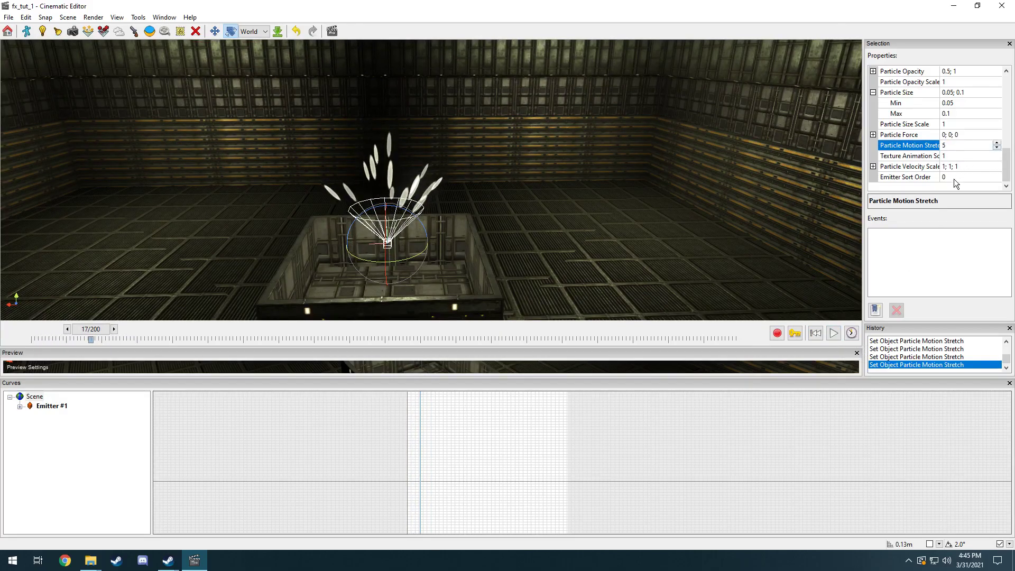
Step: Set the particle size to a minimum of 0.01 and a maximum of 0.05, and replay the burst
scroll(954, 179, "up", 1)
left_click(971, 135)
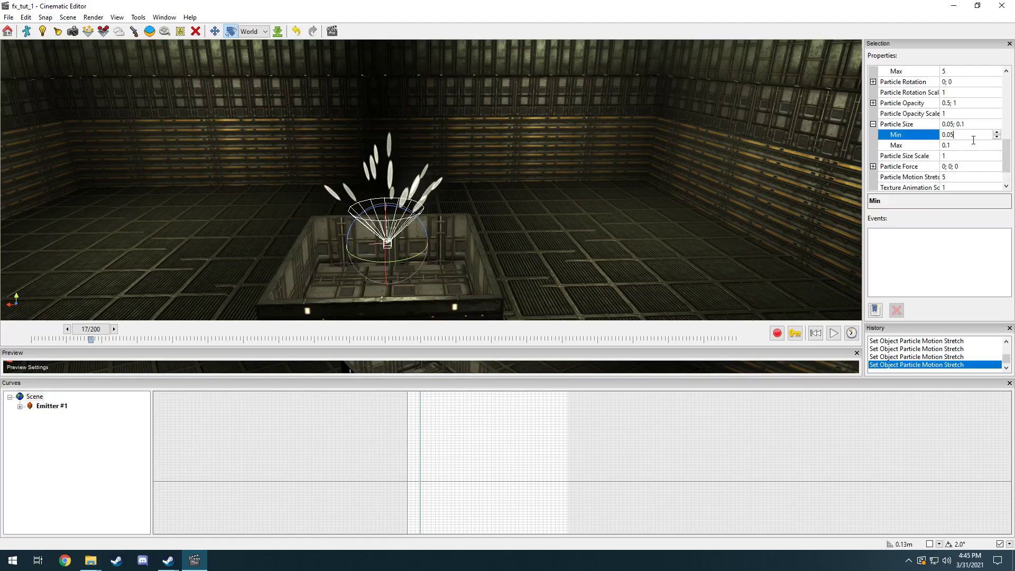
type("1")
key("Return")
left_click(970, 145)
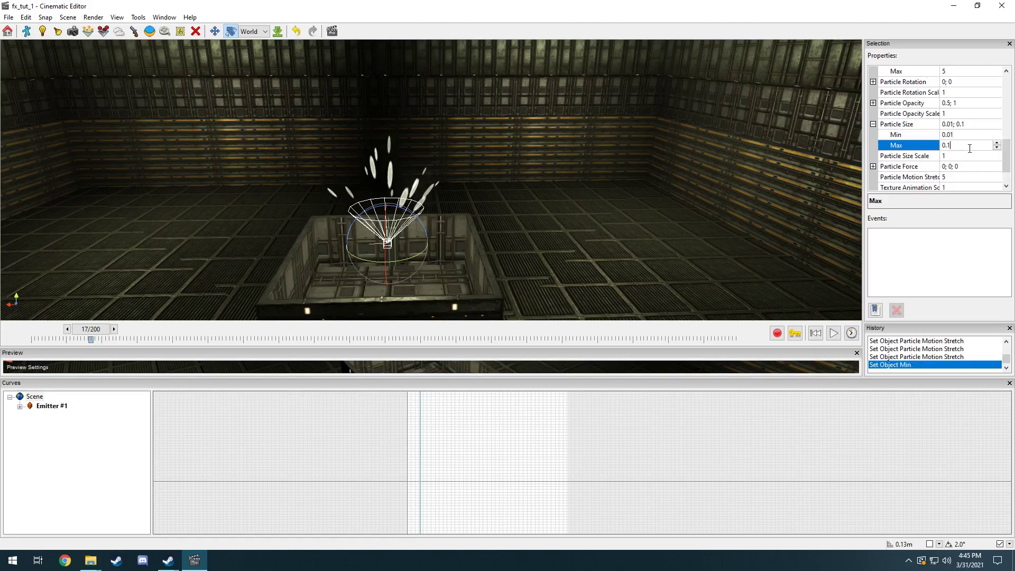
key("Return")
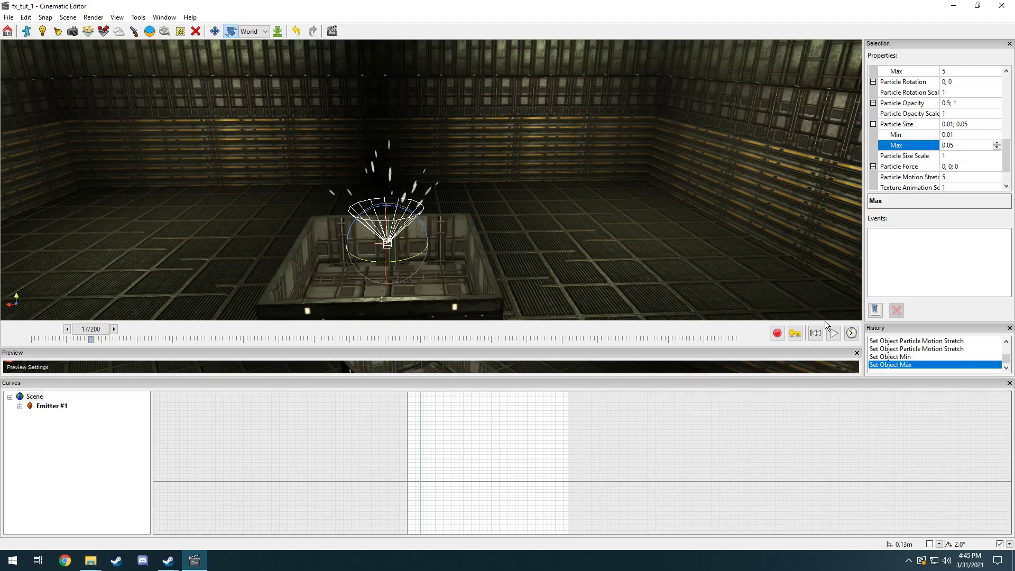
left_click(832, 334)
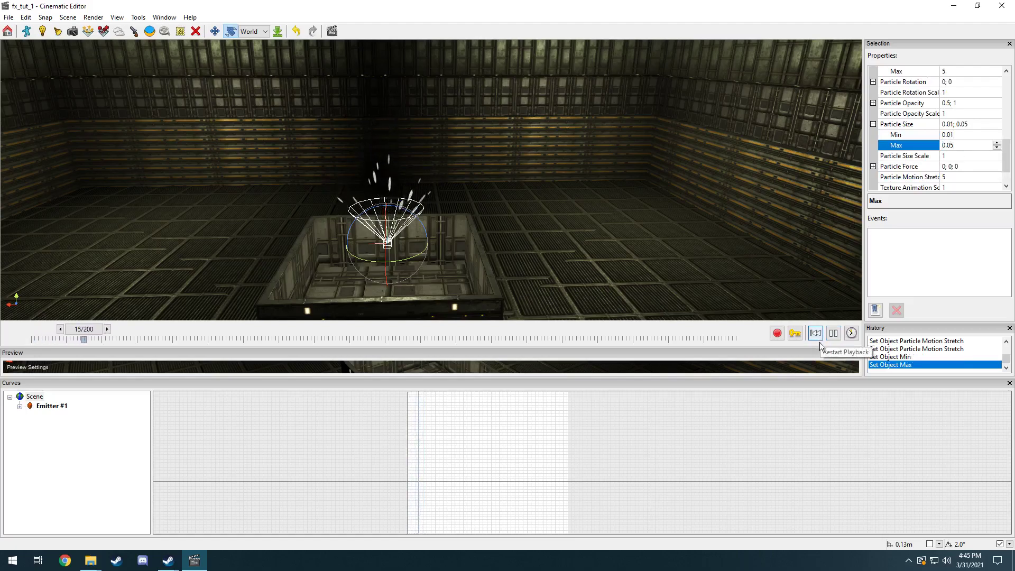
left_click(834, 334)
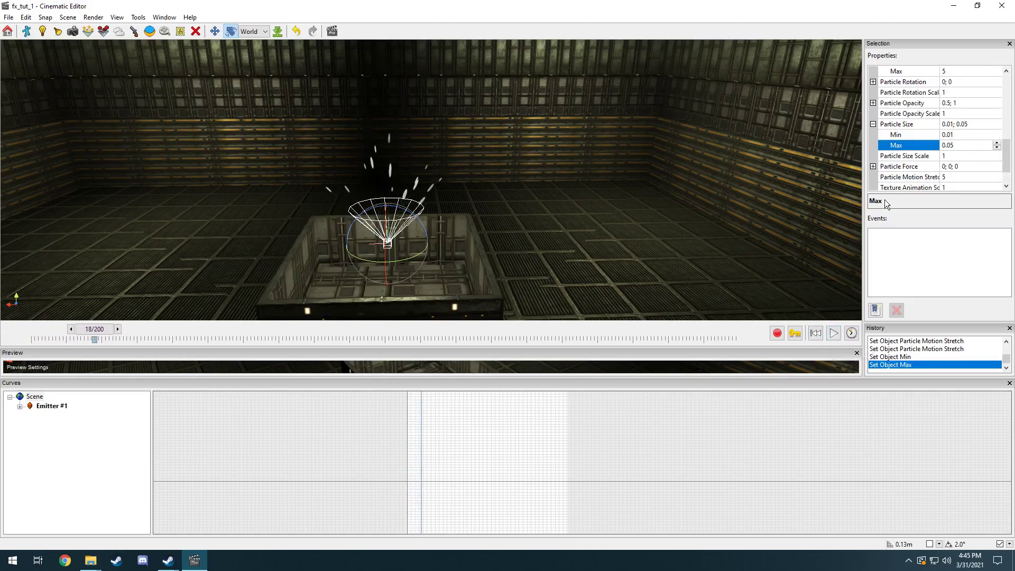
Step: Expand Particle Opacity and enter a new minimum opacity
scroll(919, 161, "up", 1)
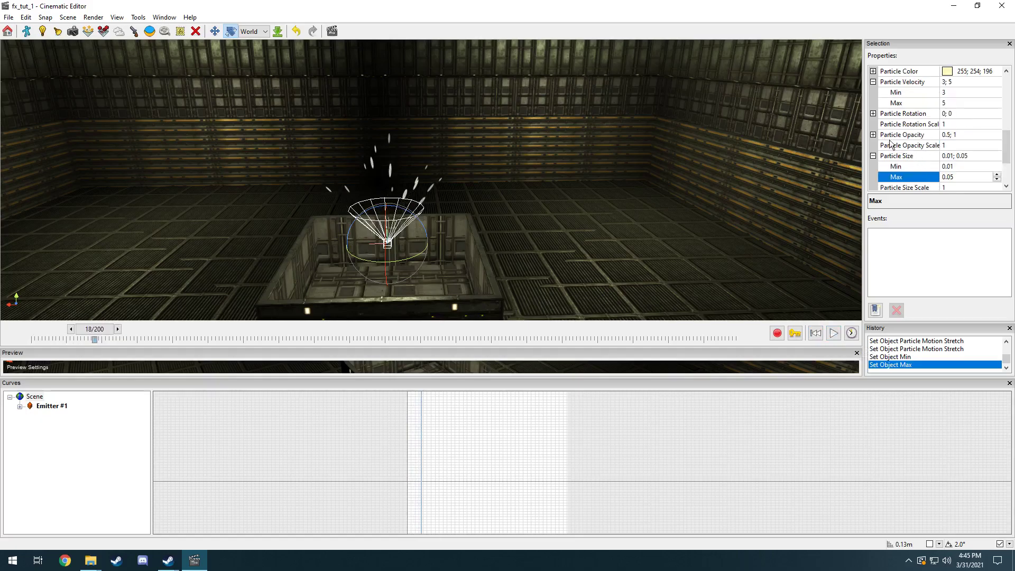
left_click(873, 135)
left_click(976, 147)
key("Return")
Step: Change the particle color to the basic bright yellow, 255; 255; 0, and replay the burst
scroll(971, 154, "up", 2)
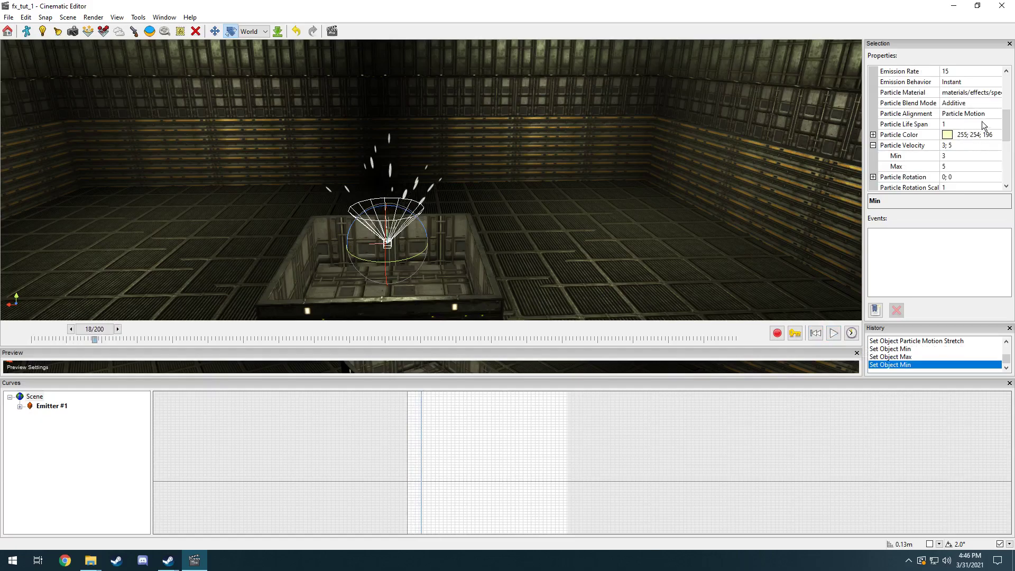
left_click(958, 137)
left_click(996, 135)
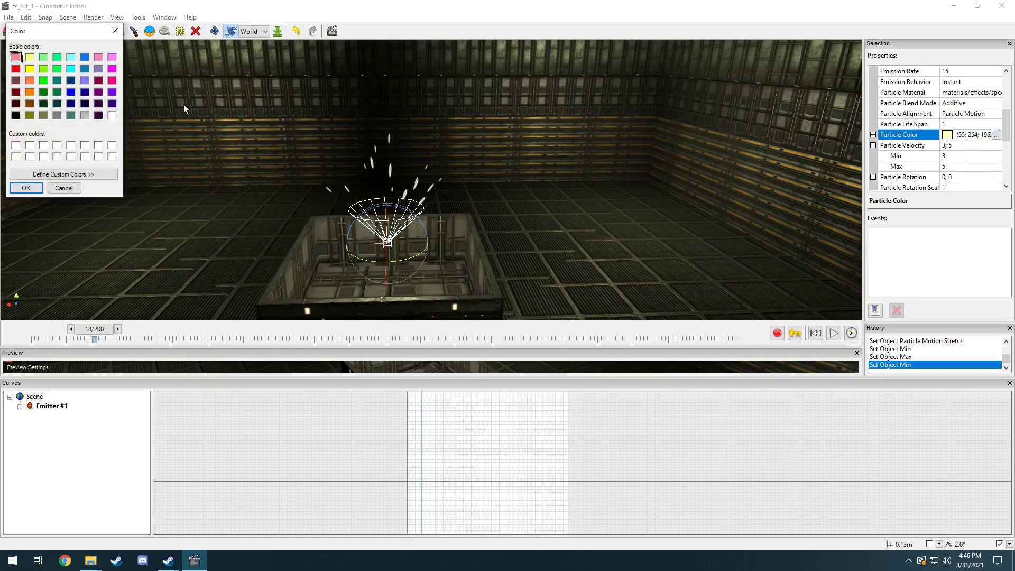
left_click(30, 68)
left_click(25, 188)
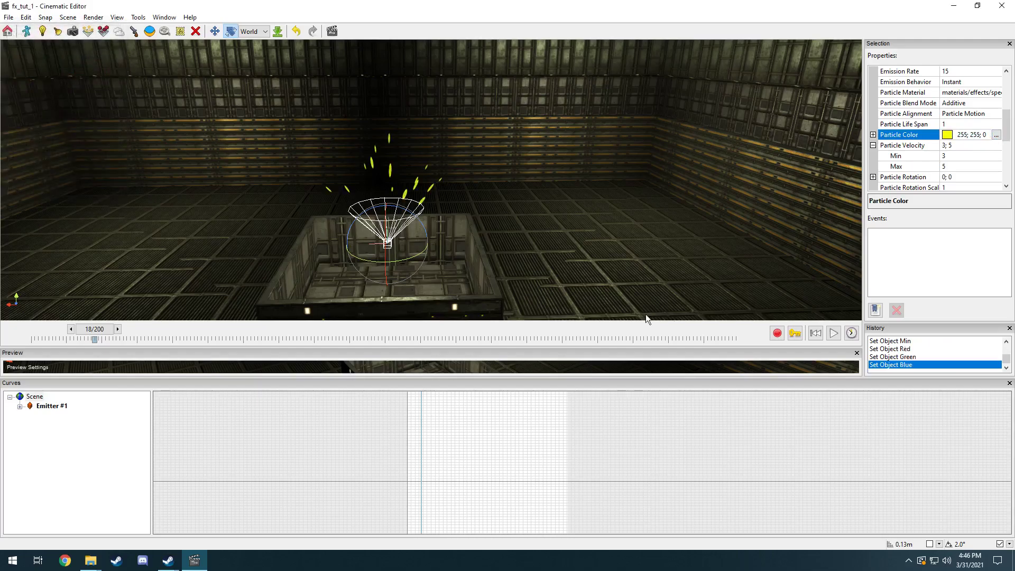
left_click(822, 339)
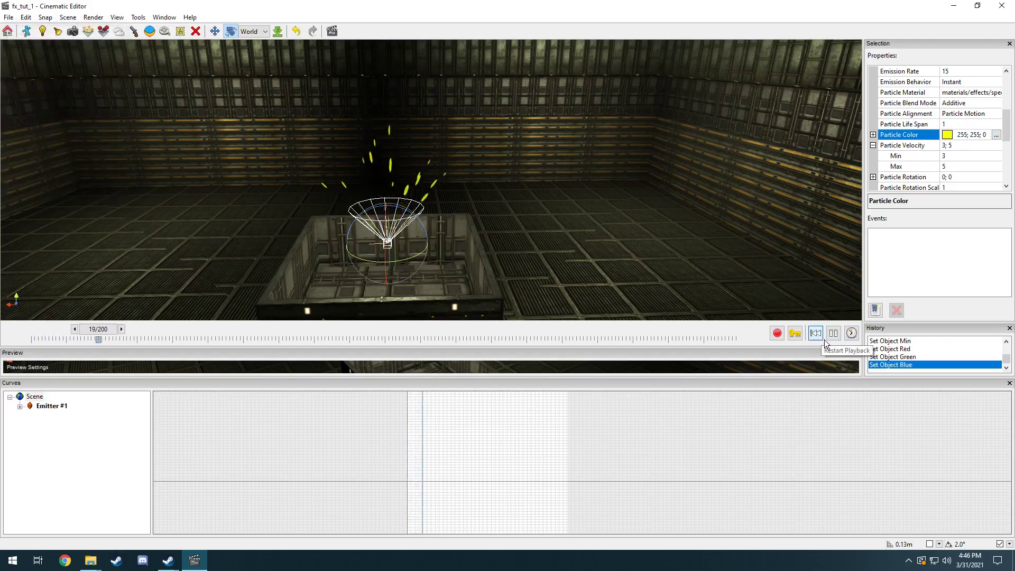
left_click(834, 333)
Step: Set the particle velocity to a minimum of 5 and a maximum of 10, and replay the burst
left_click(972, 157)
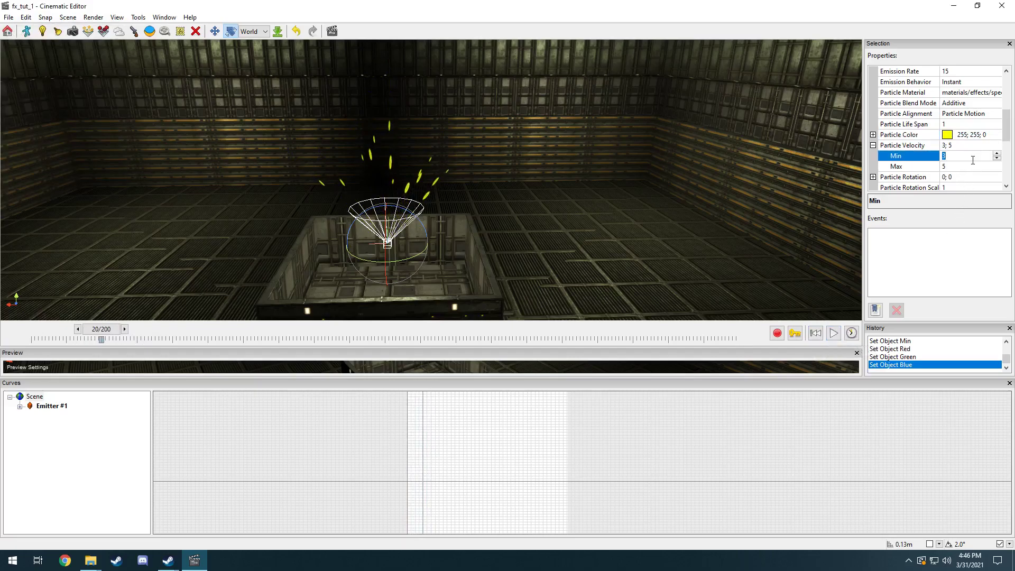
type("5")
left_click(968, 170)
type("10")
key("Return")
left_click(820, 334)
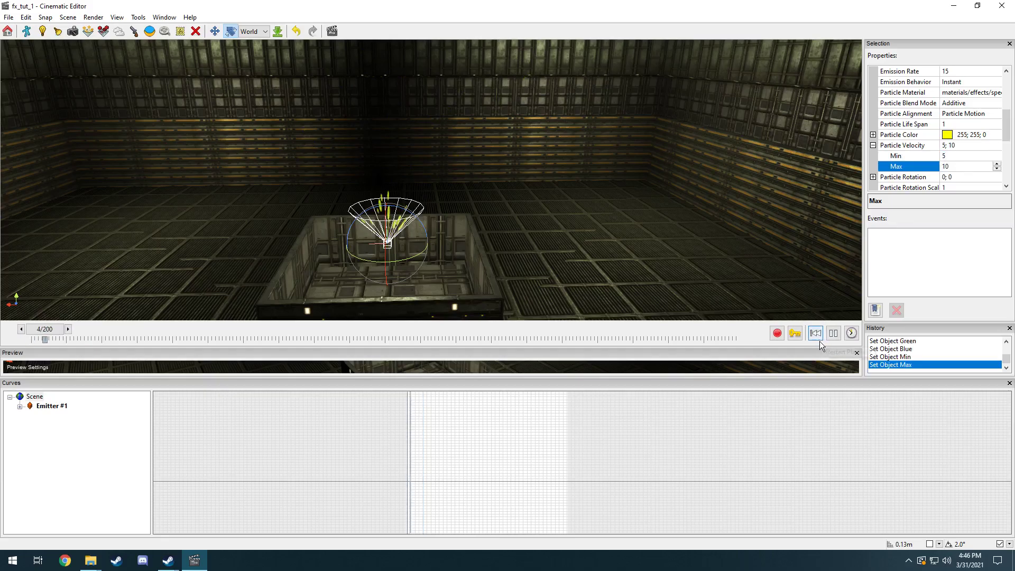
left_click(820, 341)
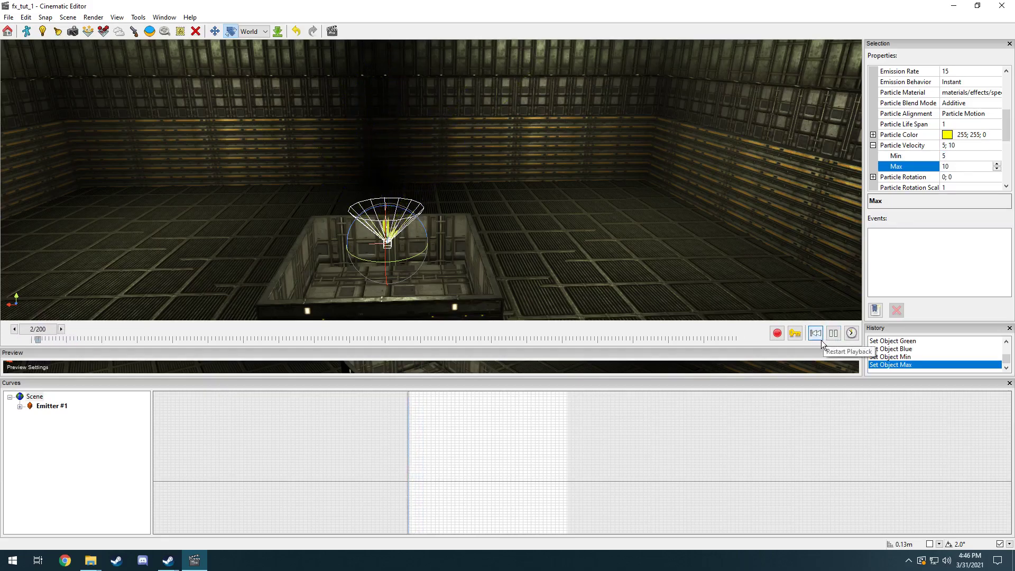
left_click(833, 333)
Step: Set the particle velocity to a minimum of 7 and a maximum of 15, and replay the burst
left_click(971, 160)
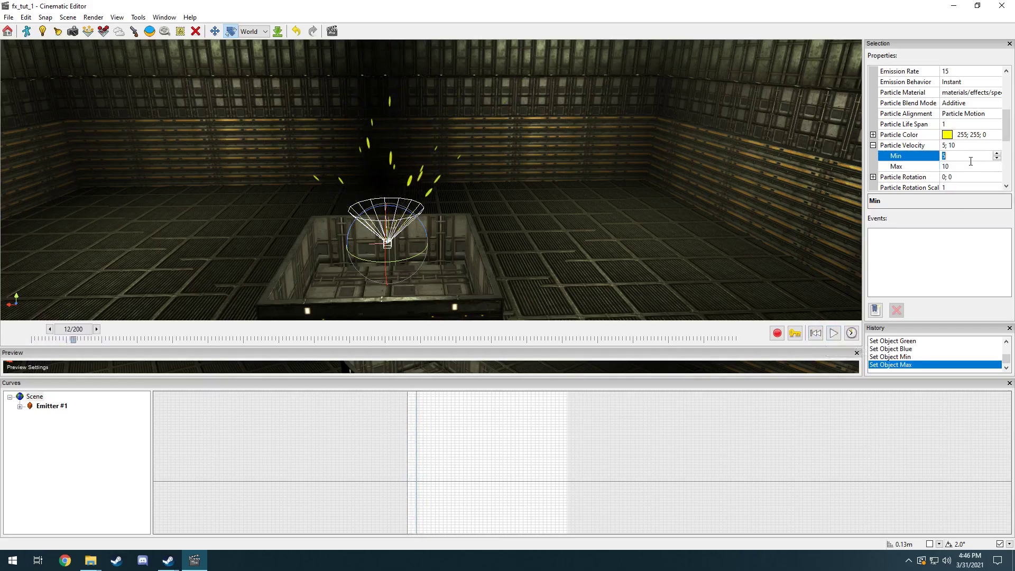
left_click(966, 166)
type("15")
key("Return")
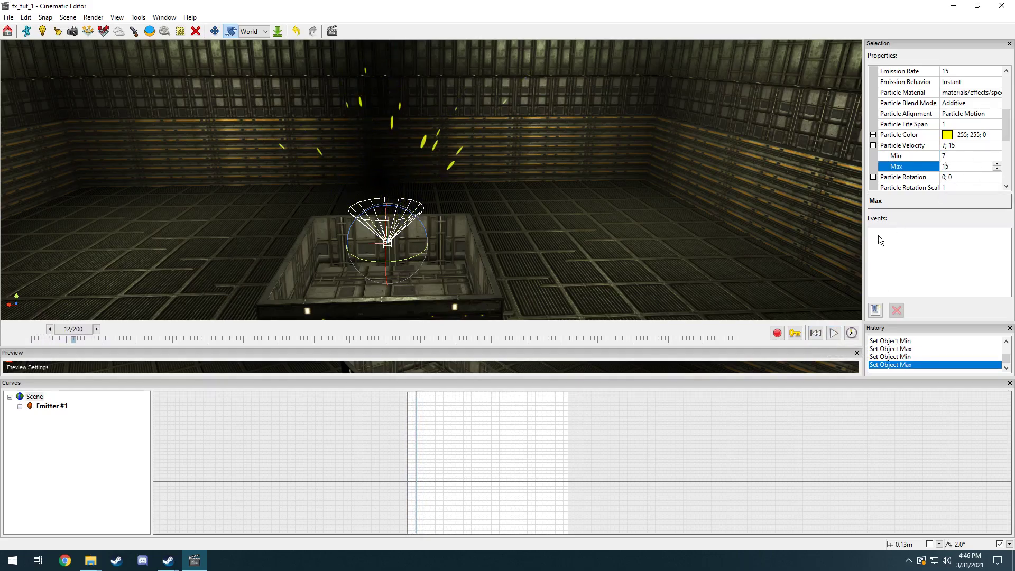
left_click(817, 336)
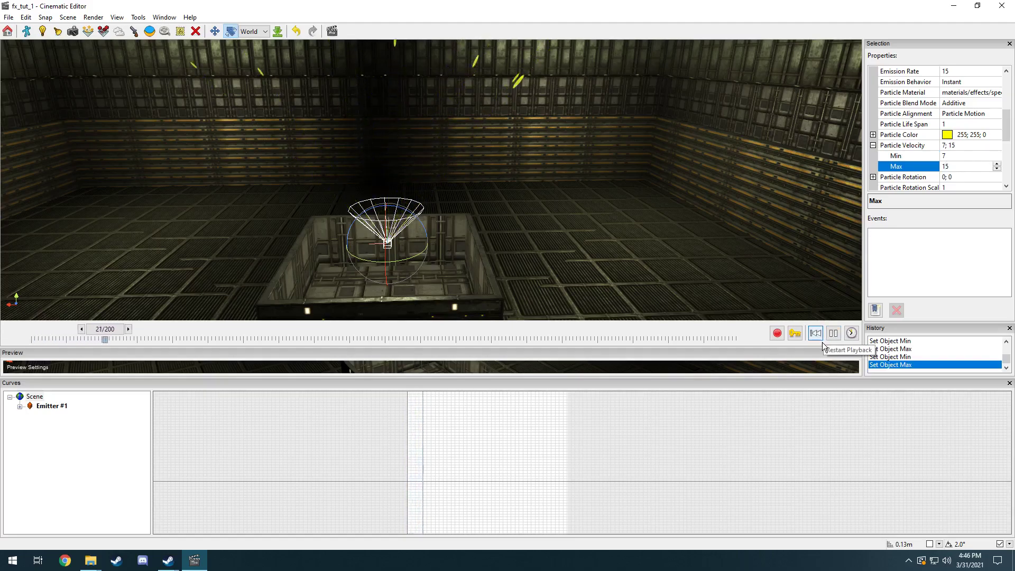
left_click(834, 334)
Step: Set Particle Life Span to 0.7 and replay the burst twice
left_click(970, 125)
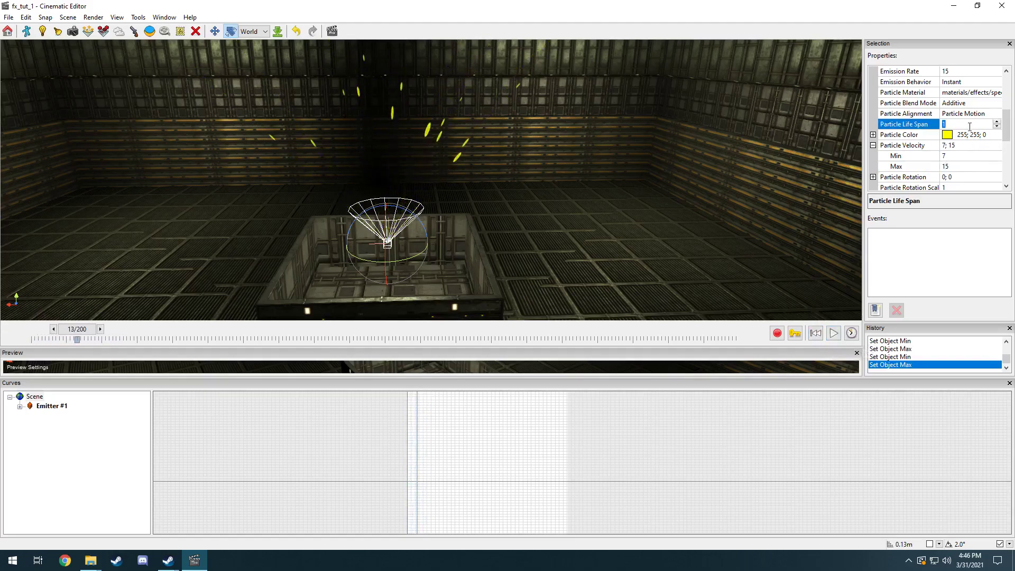
type("0.7")
key("Return")
left_click(819, 336)
left_click(829, 339)
left_click(820, 339)
left_click(833, 338)
Step: Shorten Particle Life Span to 0.5 and replay the burst
left_click_drag(964, 125, 912, 136)
type("0.5")
key("Return")
left_click(818, 338)
left_click(830, 338)
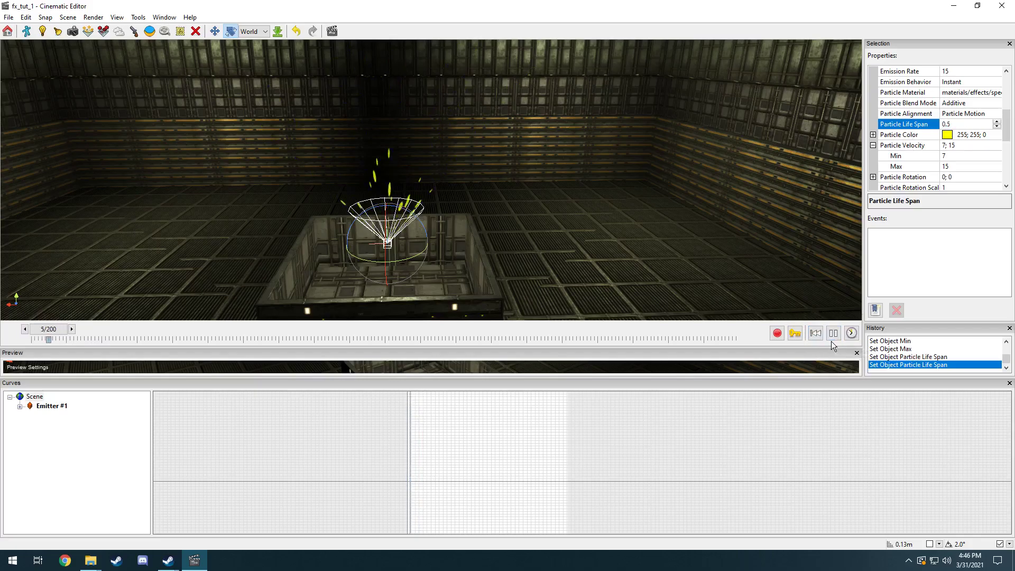
left_click(818, 338)
left_click(834, 338)
Step: Set Particle Life Span to 0.35 and replay the burst from the start
left_click_drag(963, 124, 894, 130)
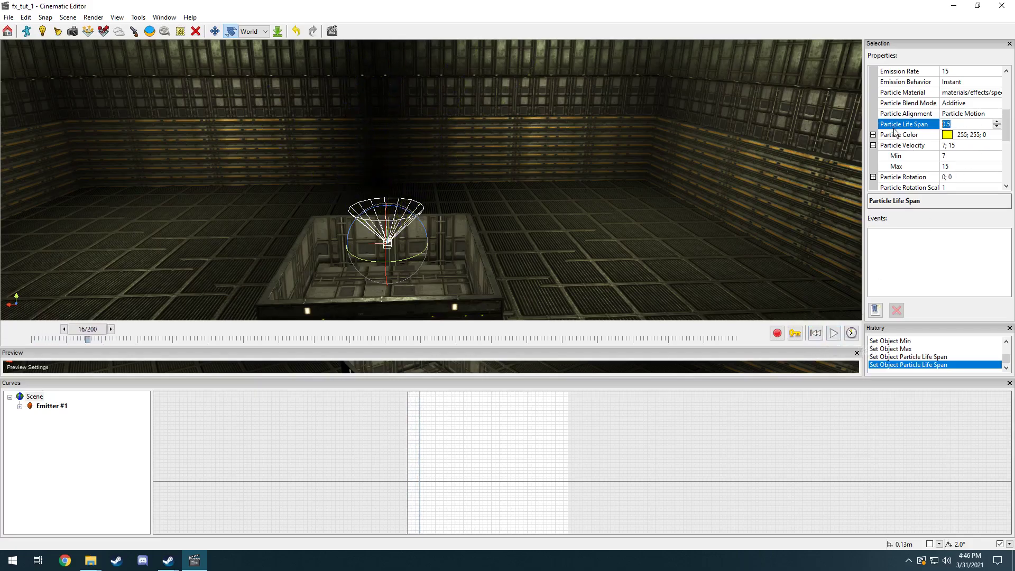
type(".")
key("Return")
left_click(834, 333)
left_click(815, 333)
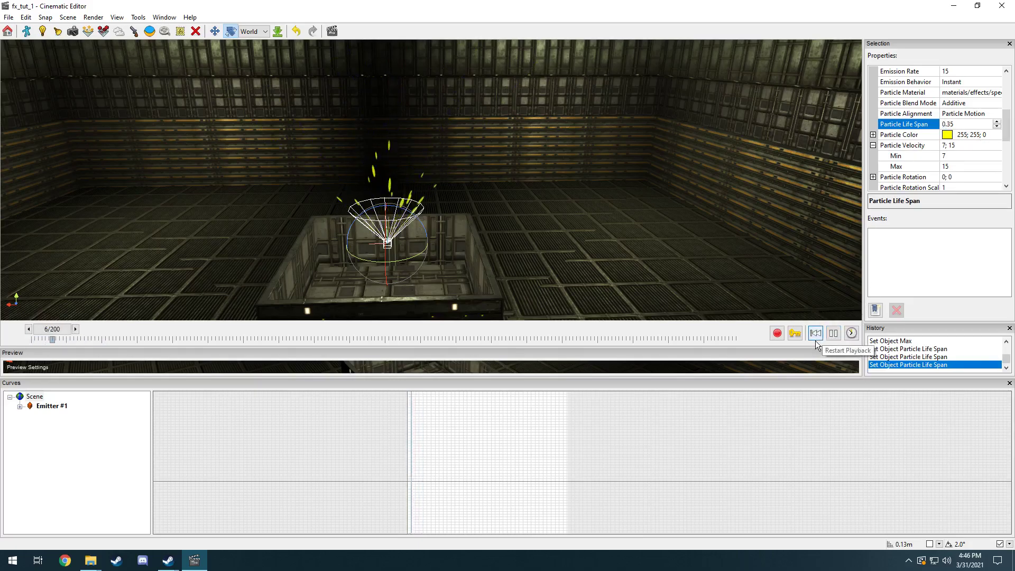
left_click(834, 333)
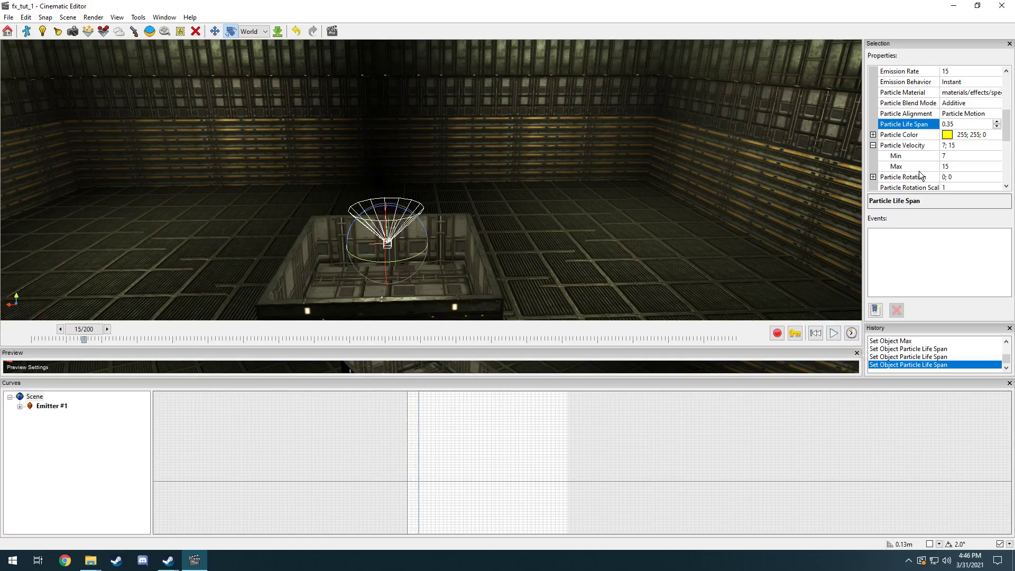
Step: Expand Particle Force and set its Y component to -9.8
scroll(923, 173, "down", 5)
left_click(873, 134)
left_click(968, 159)
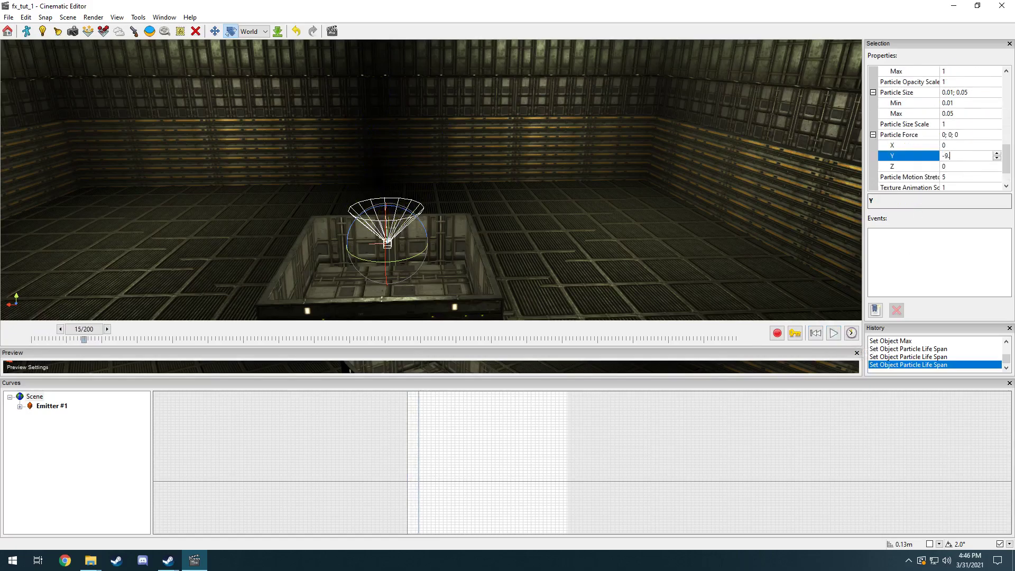
key("Return")
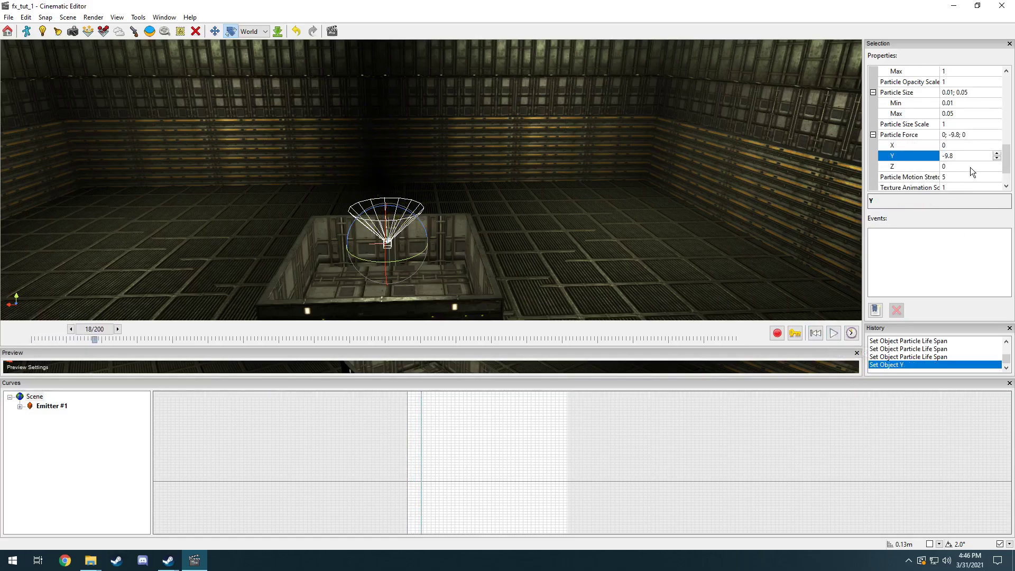
Step: Strengthen the Y component of Particle Force to -15 and then to -30, and play the burst
type("-15")
key("Return")
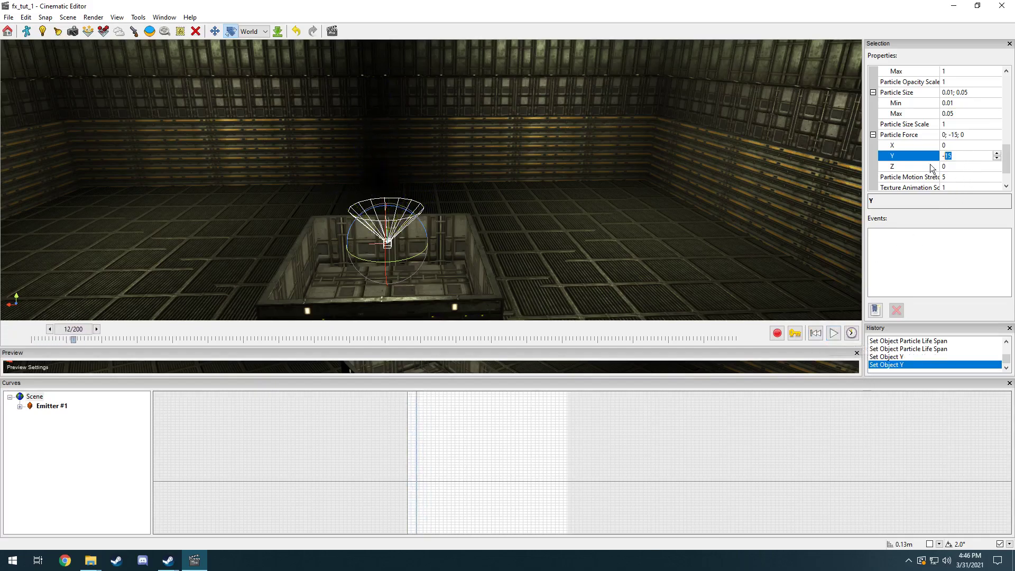
type("30")
key("Return")
left_click(834, 335)
left_click(833, 333)
Step: Set the Y component of Particle Force to -60 and replay the burst
type("60")
key("Return")
left_click(822, 338)
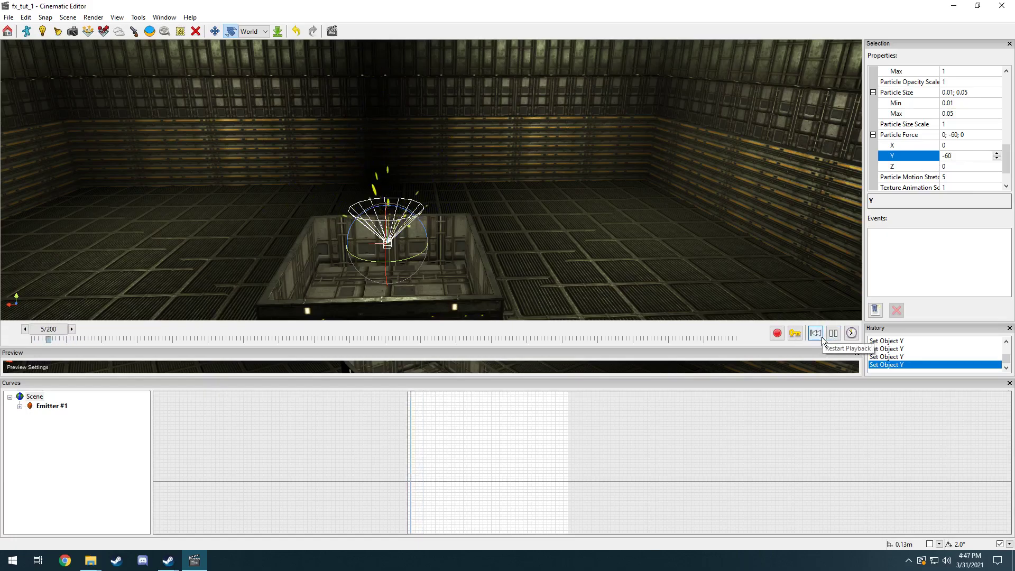
left_click(833, 333)
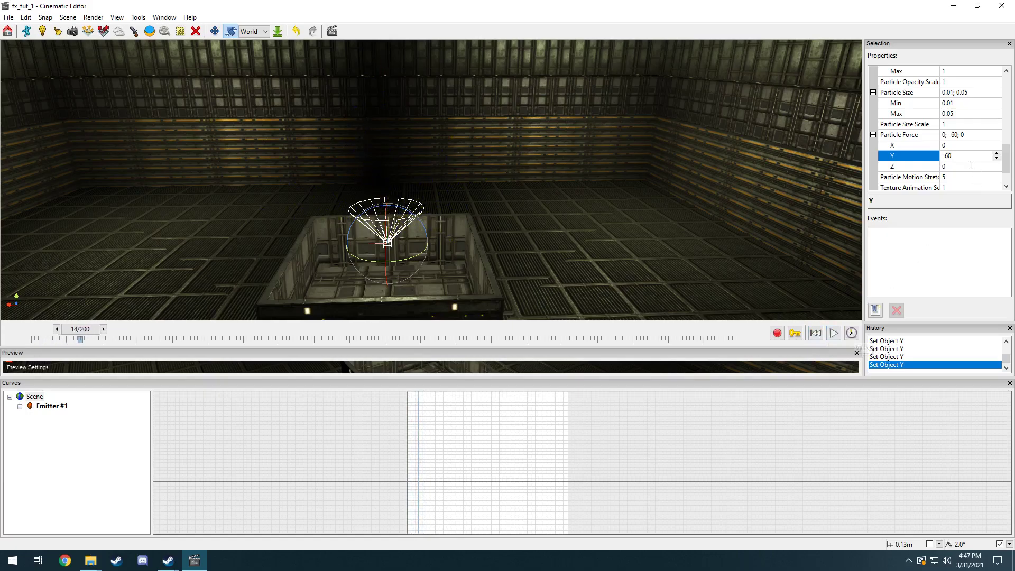
Step: Set the Y component of Particle Force to -90 and replay the burst repeatedly from different viewing angles
type("90")
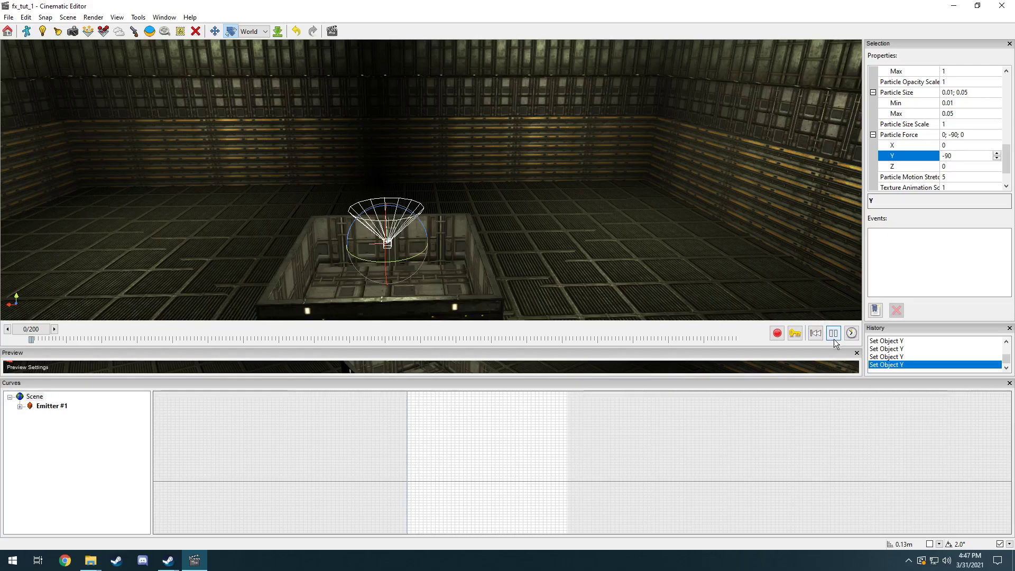
left_click(815, 333)
left_click(814, 339)
left_click(815, 339)
mouse_move(441, 191)
right_mouse_down()
mouse_move(573, 192)
mouse_move(441, 191)
right_mouse_up()
left_click(819, 335)
left_click(819, 335)
right_click_drag(507, 274, 633, 274)
left_click(818, 333)
left_click(833, 334)
Step: Reset the Y component of Particle Force to 0 and set the Z component to -20
left_click(973, 146)
left_click(974, 157)
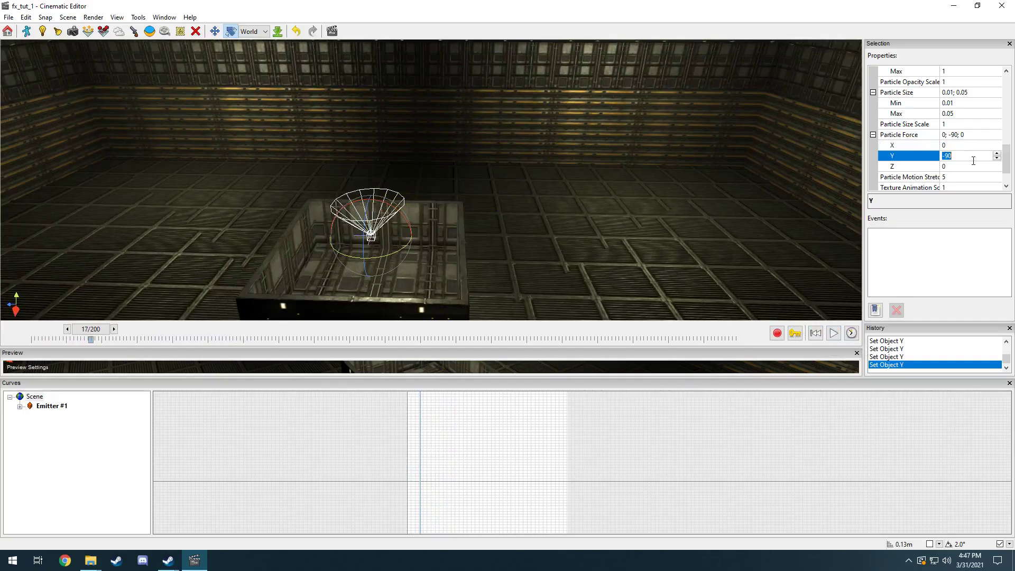
left_click(974, 148)
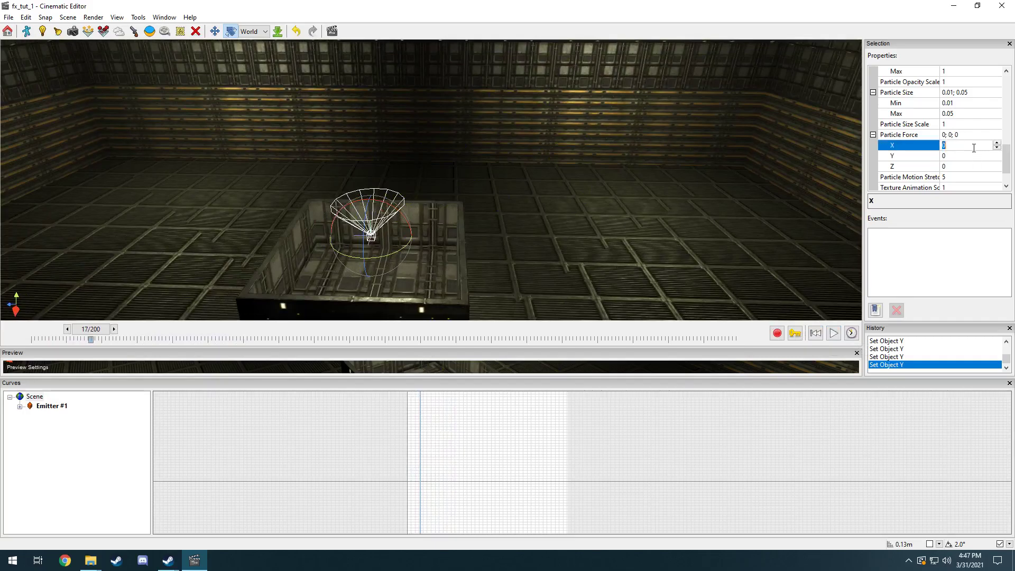
left_click(964, 167)
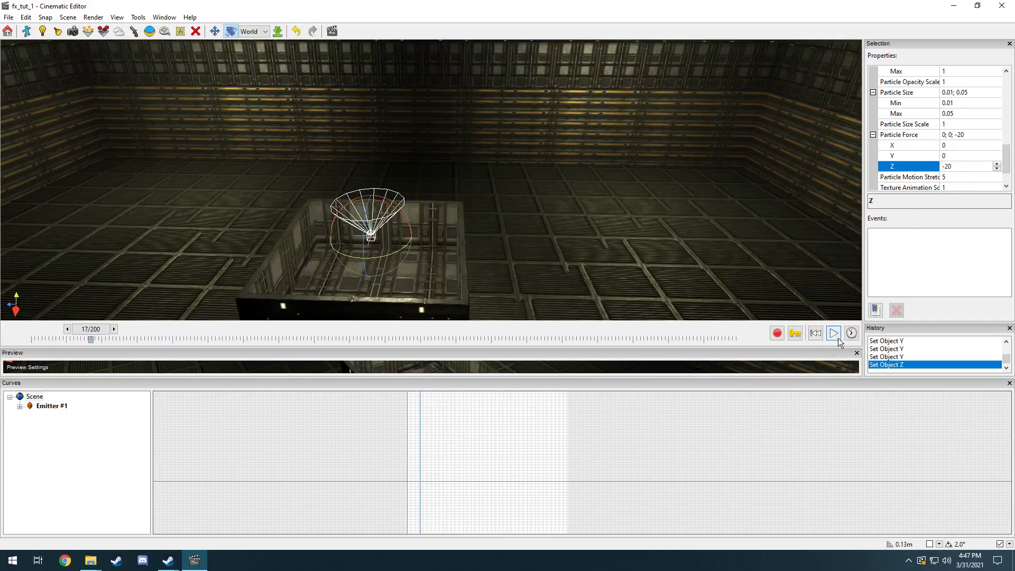
Step: Play the burst with the Z component of Particle Force at -20 and scrub to frame 7
left_click(837, 336)
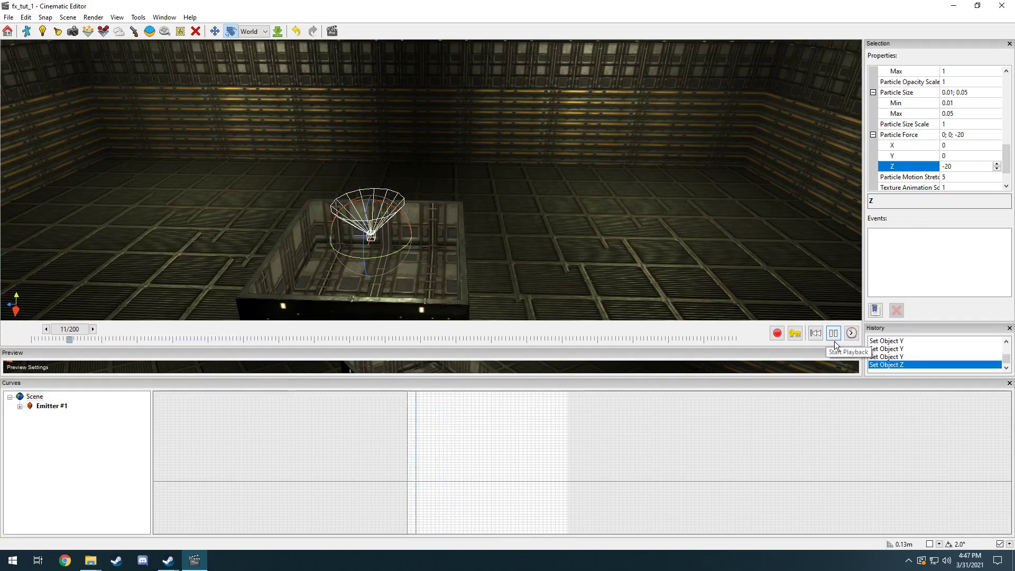
left_click(833, 334)
left_click(68, 339)
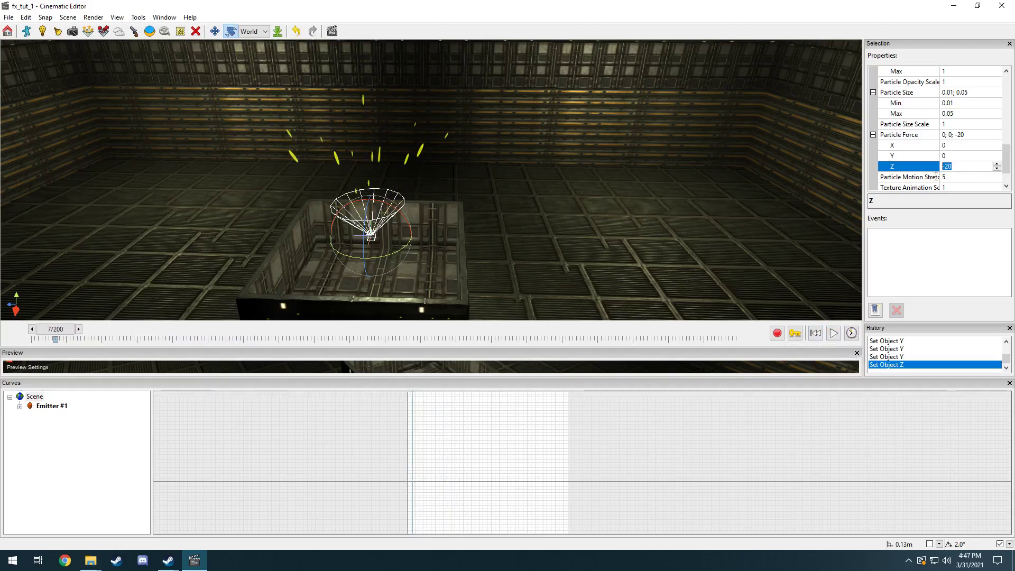
Step: Set the Z component of Particle Force to 20 and then to 60, and play the burst
key("Return")
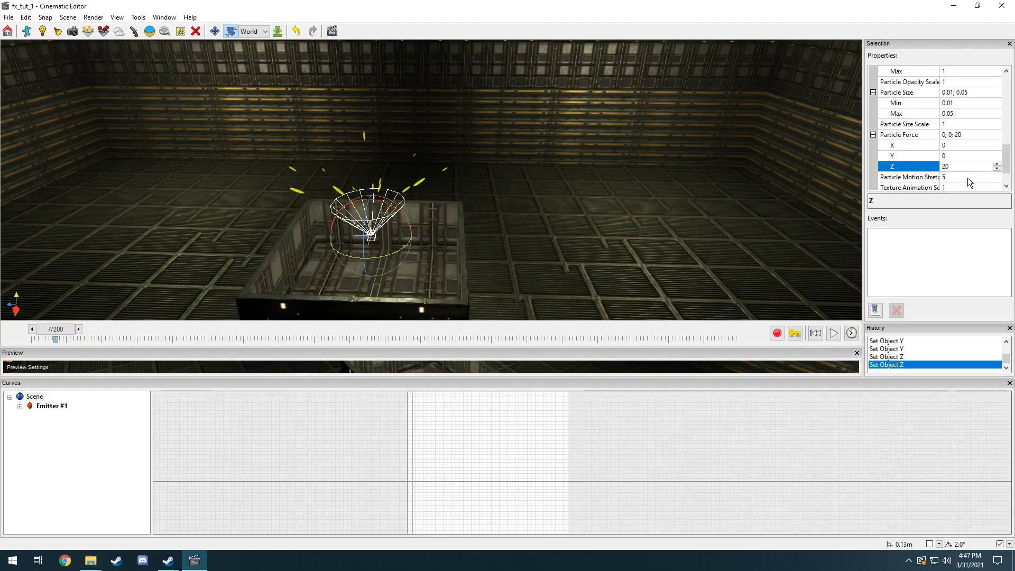
key("Return")
left_click(834, 334)
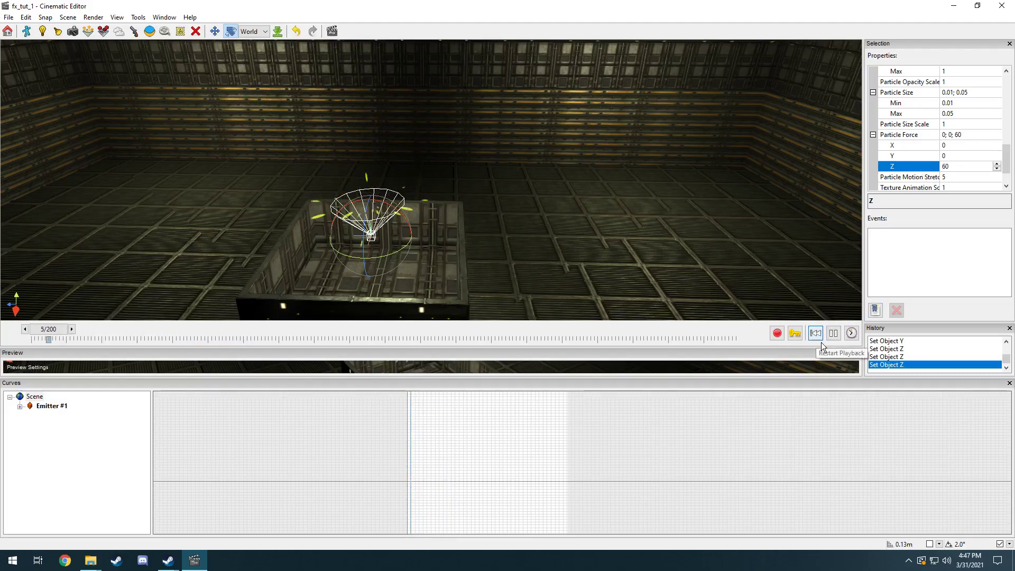
Step: Examine how the Z force affects the sparks by replaying the burst repeatedly from other viewing angles
right_click_drag(673, 246, 582, 249)
left_click(823, 343)
left_click(823, 343)
left_click(823, 343)
left_click(824, 344)
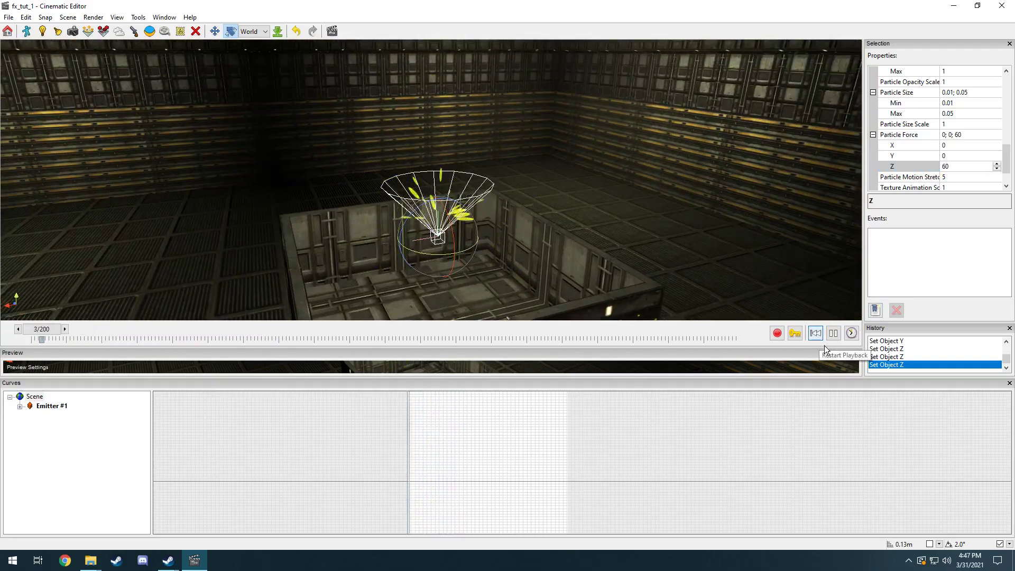
left_click(824, 344)
left_click(824, 345)
middle_click_drag(731, 290, 777, 296)
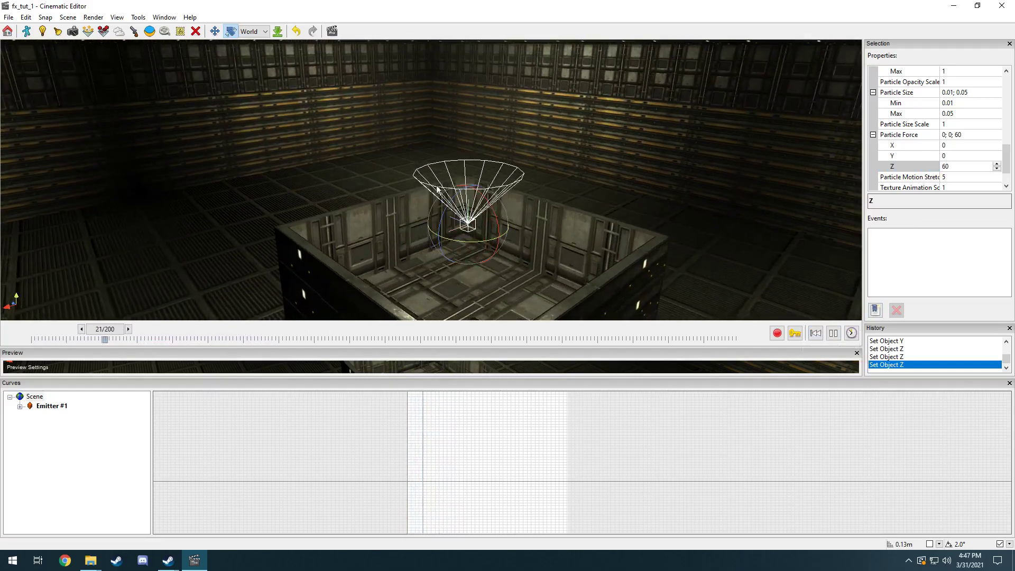
left_click(819, 340)
left_click(819, 340)
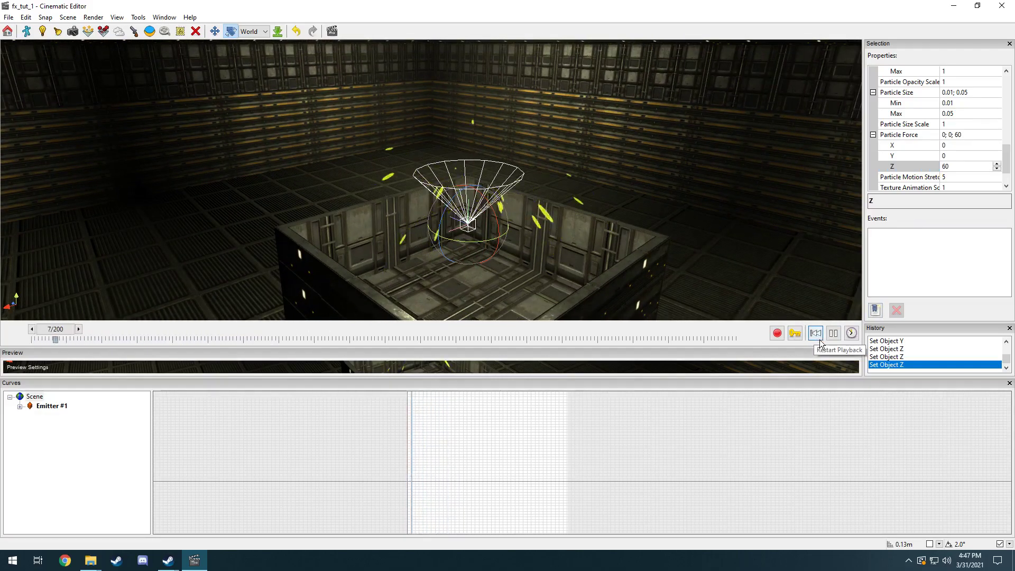
left_click(818, 340)
left_click(835, 337)
left_click(819, 339)
left_click(822, 340)
left_click(823, 340)
left_click(824, 338)
left_click(823, 338)
left_click(823, 338)
left_click(839, 340)
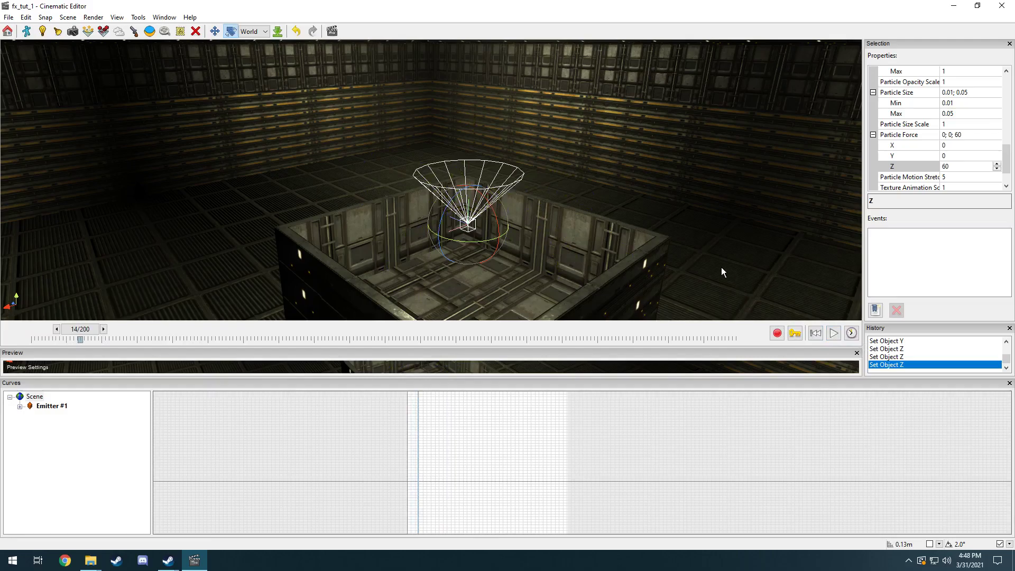
Step: Rename the emitter as Spark and save the scene
left_click(19, 405)
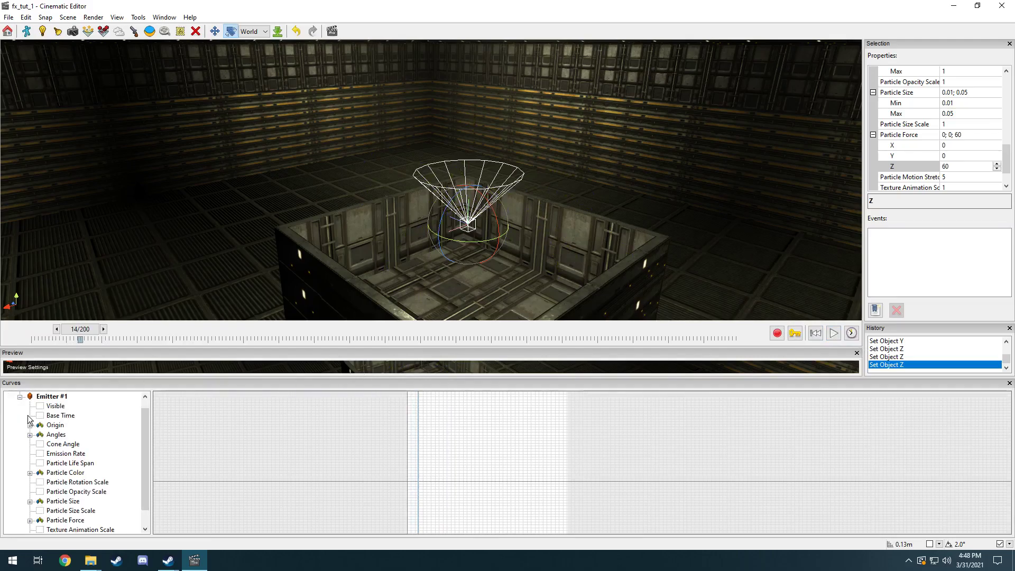
left_click_drag(149, 427, 149, 443)
scroll(922, 129, "up", 8)
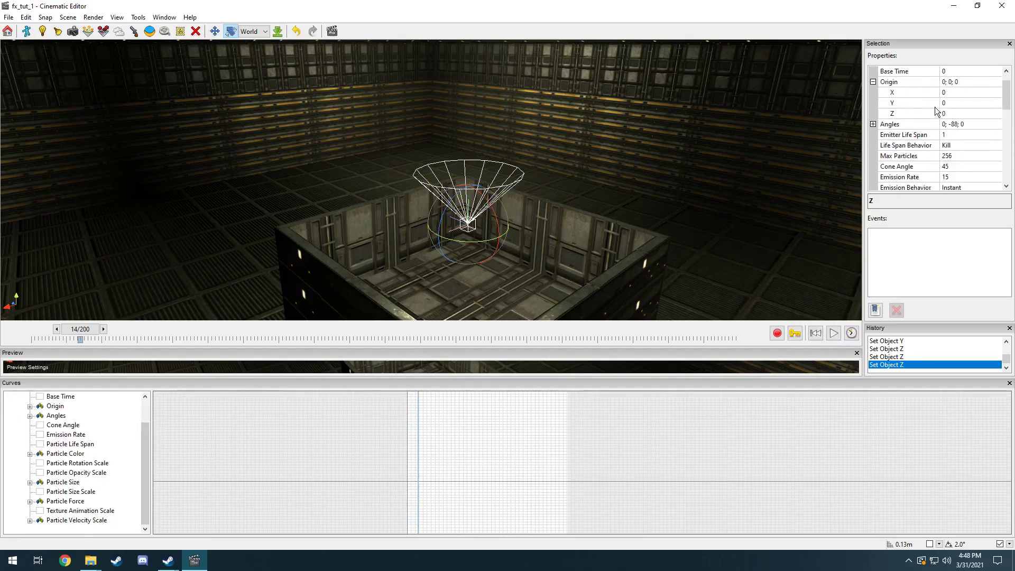
left_click(981, 74)
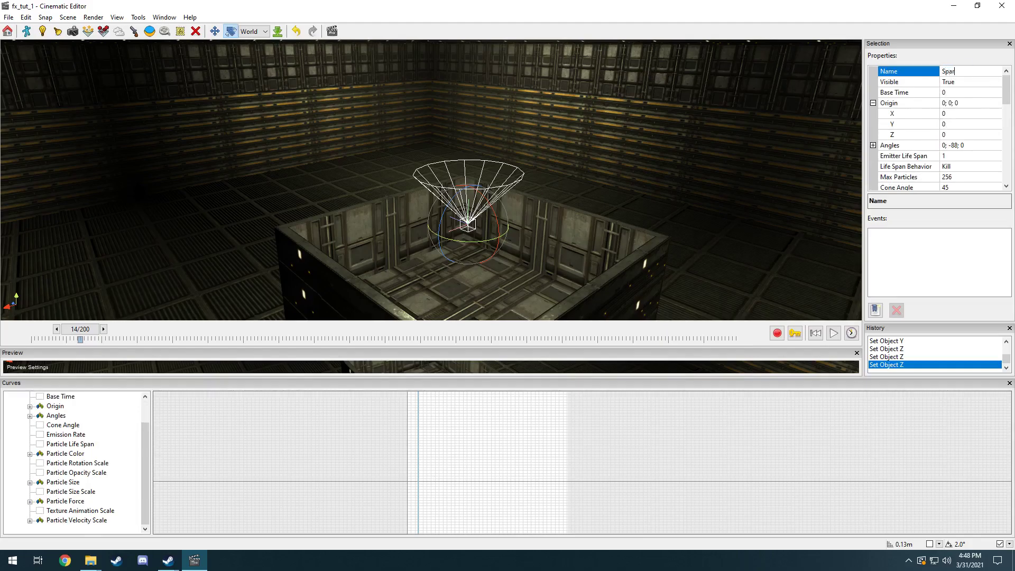
left_click(9, 17)
left_click(29, 55)
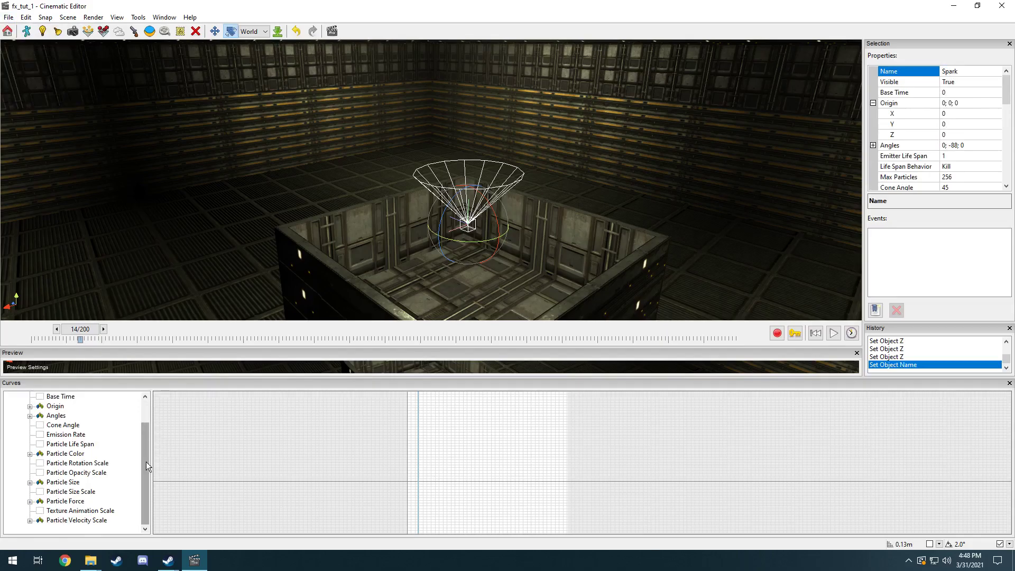
Step: Expand the emitter's Particle Velocity Scale curve components and scrub through the burst's first frames
left_click(30, 520)
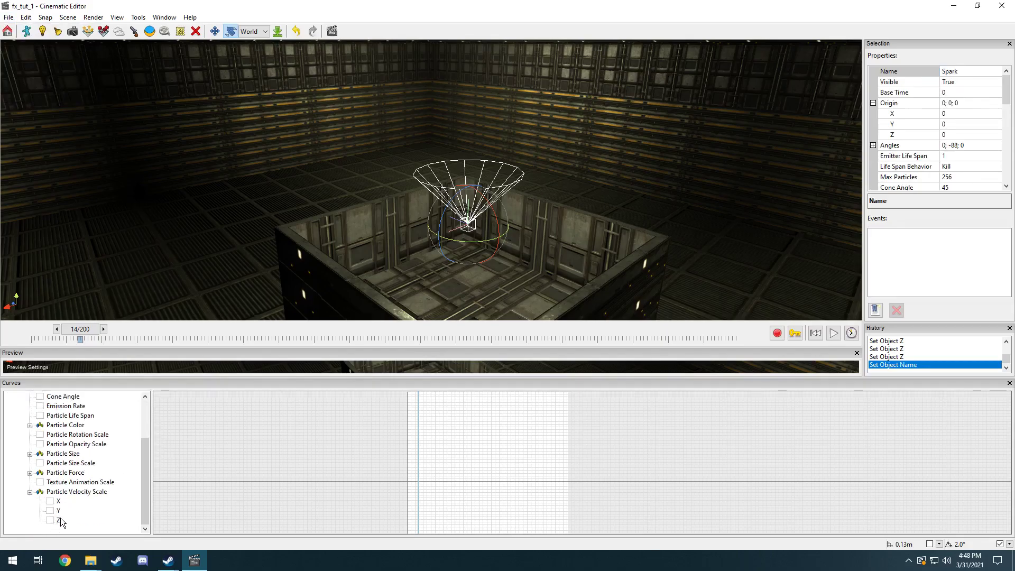
left_click(56, 339)
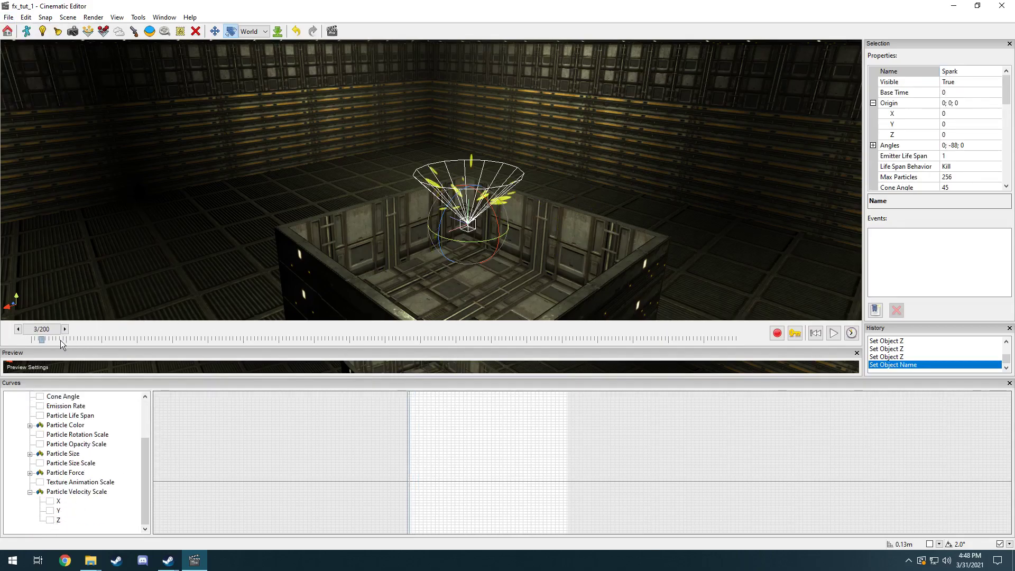
mouse_move(74, 339)
left_mouse_down()
mouse_move(90, 338)
mouse_move(58, 346)
left_mouse_up()
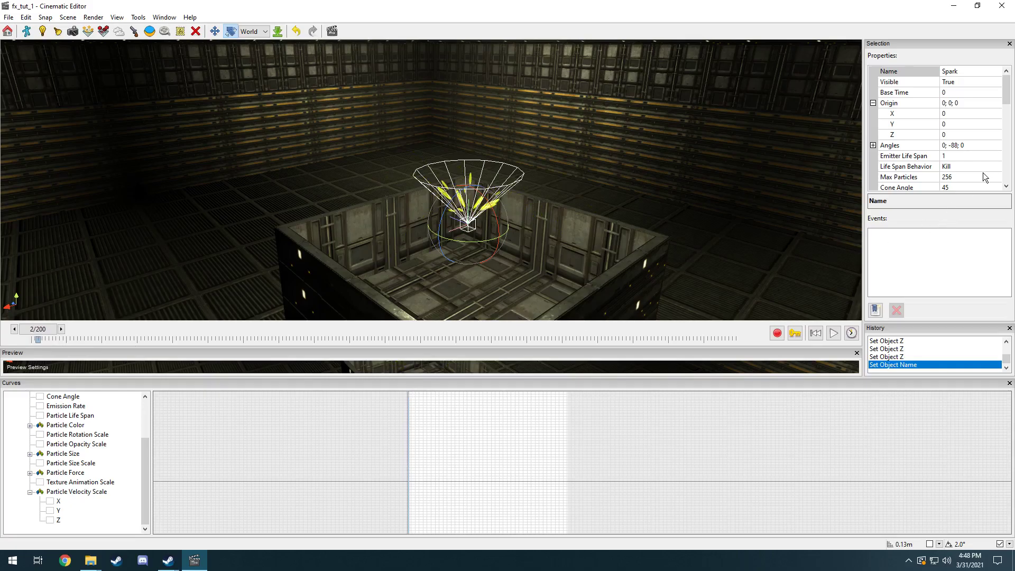
Step: Reset the Z component of Particle Force to 0, replay the burst and stop playback
scroll(986, 136, "down", 2)
scroll(986, 137, "up", 1)
left_click_drag(1005, 103, 1003, 170)
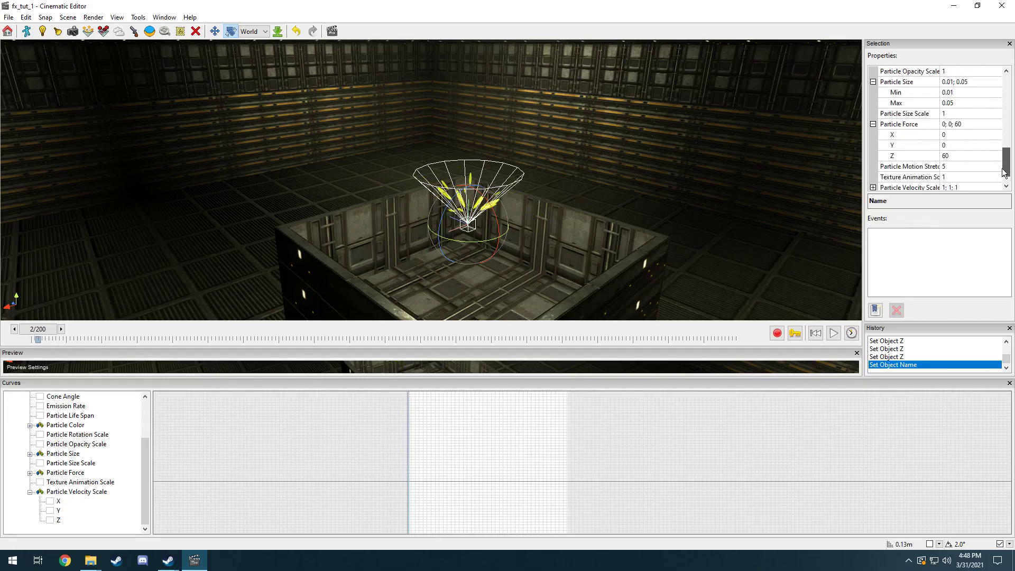
left_click(981, 157)
key("Return")
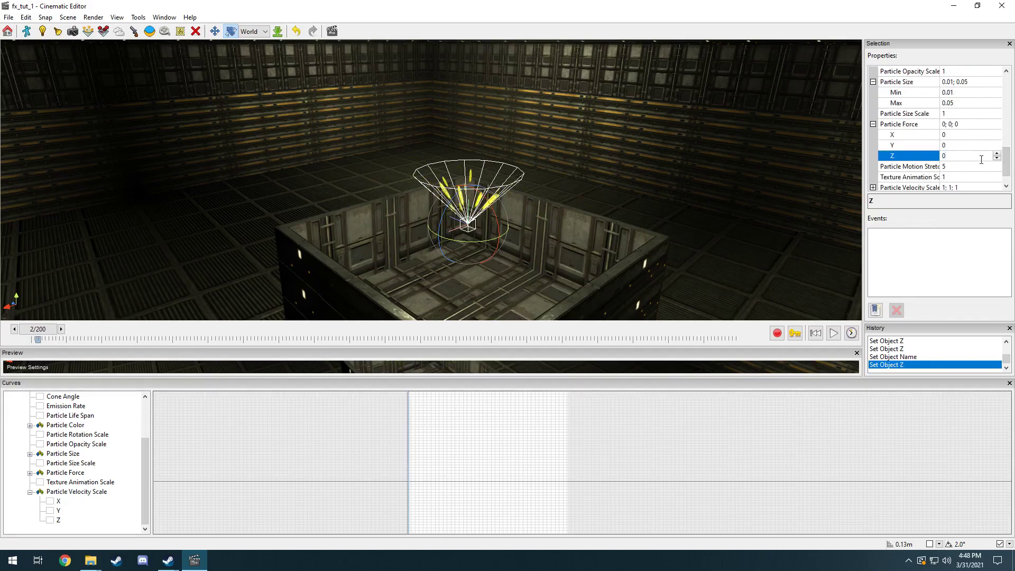
left_click(821, 340)
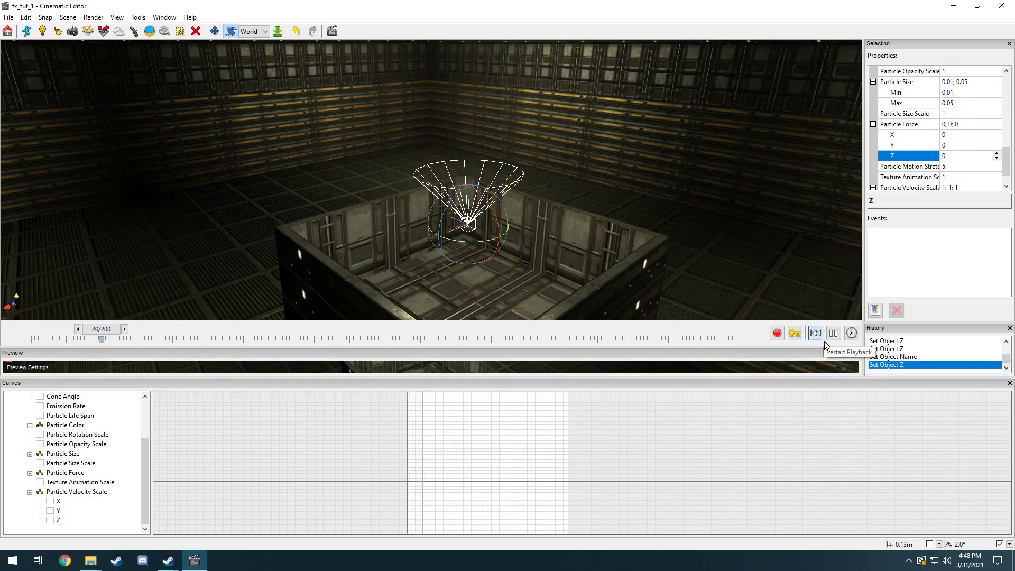
left_click(822, 340)
left_click(822, 340)
right_click_drag(755, 281, 439, 186)
scroll(440, 186, "down", 5)
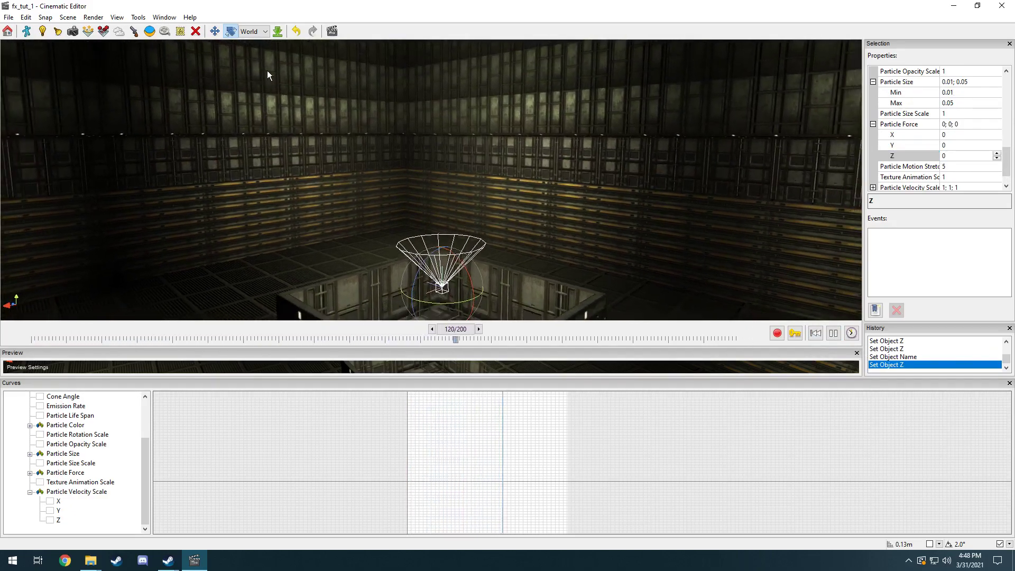
left_click(837, 338)
left_click(837, 341)
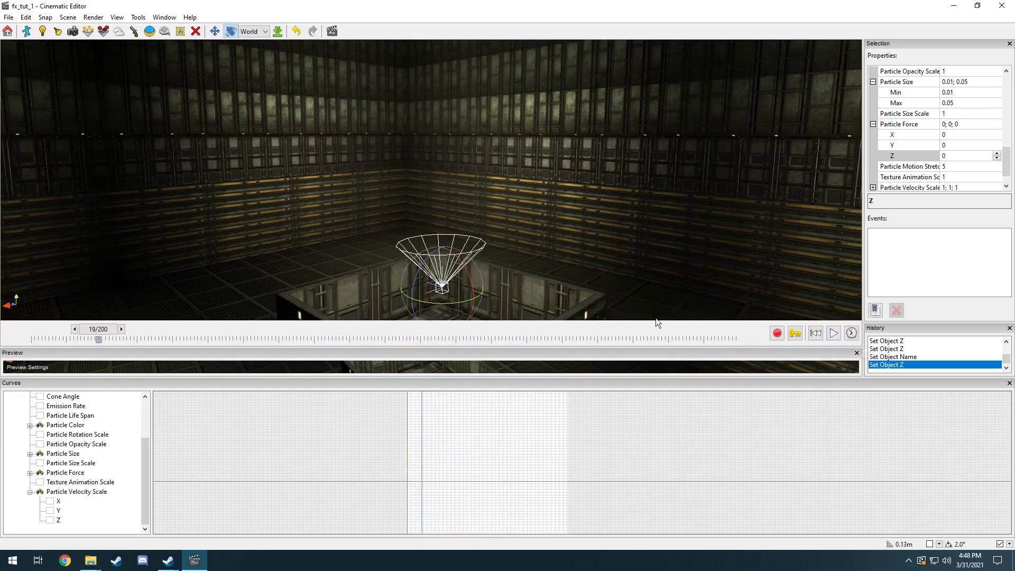
Step: Show the Particle Velocity Scale component curves in the curve graph and isolate the X curve
left_click(58, 502)
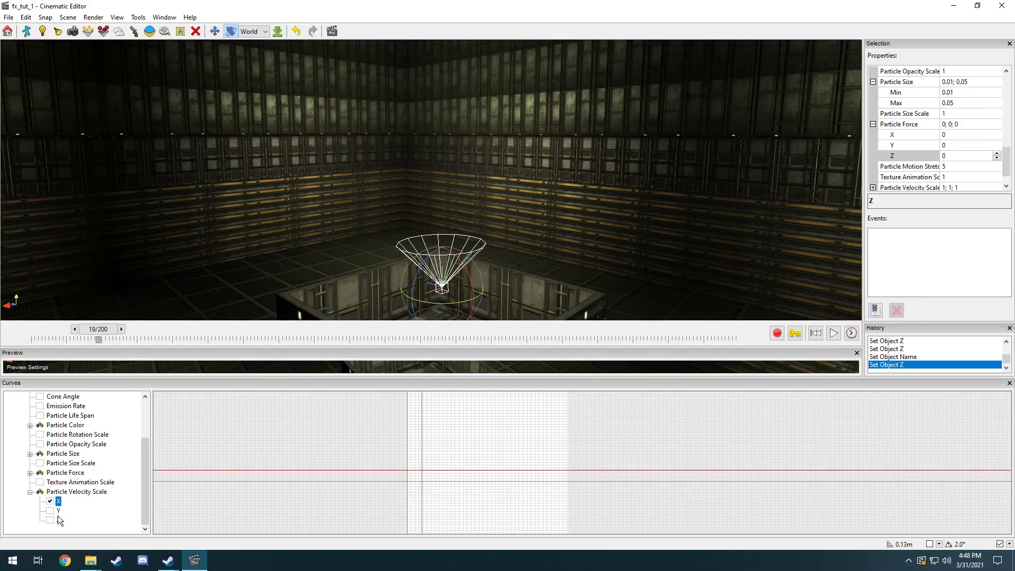
left_click(57, 521)
scroll(380, 494, "up", 6)
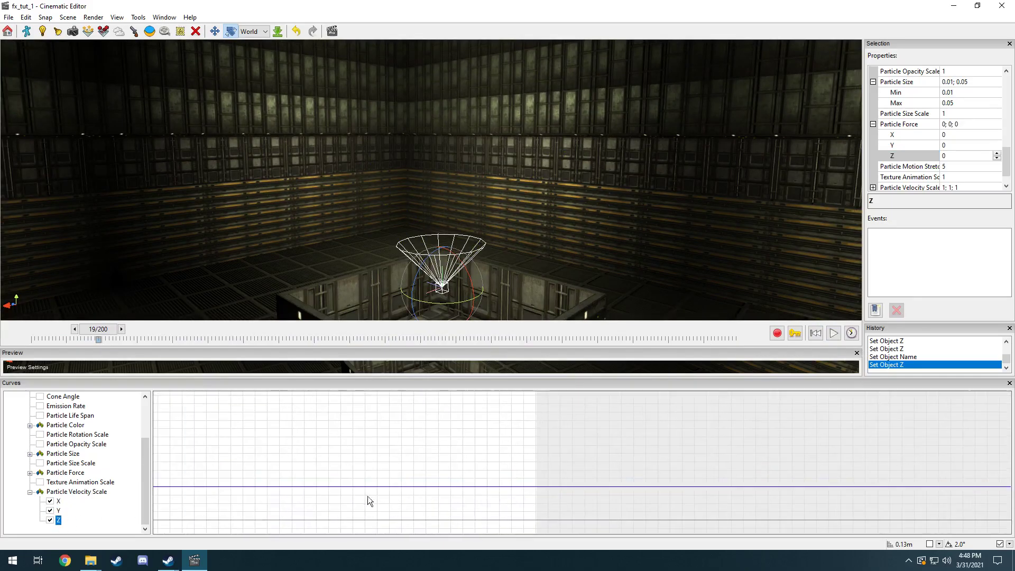
middle_click_drag(379, 495, 625, 445)
middle_click_drag(169, 491, 286, 480)
left_click(59, 520)
left_click(58, 520)
left_click(58, 511)
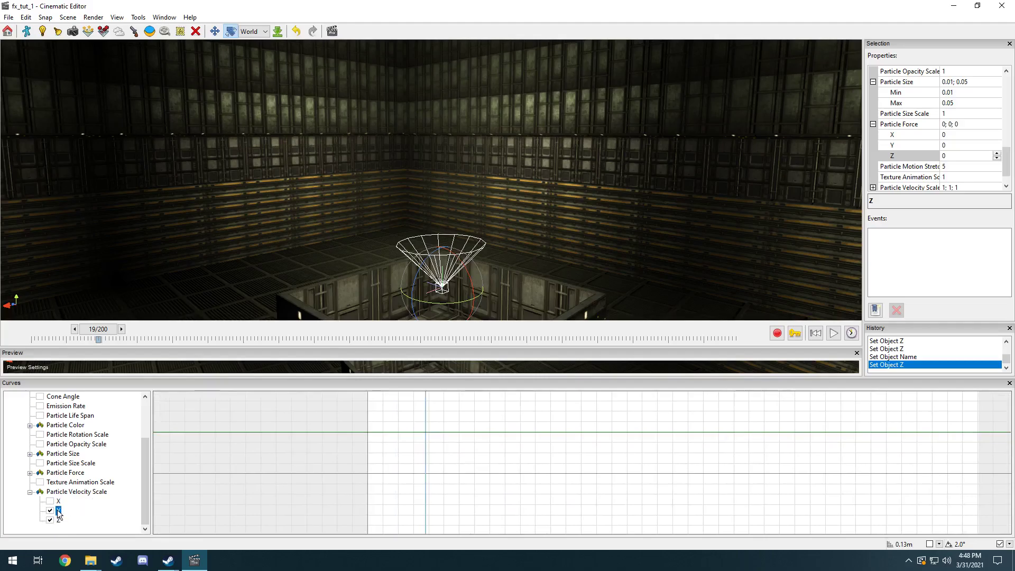
left_click(58, 503)
left_click(57, 504)
left_click(59, 521)
scroll(368, 493, "up", 1)
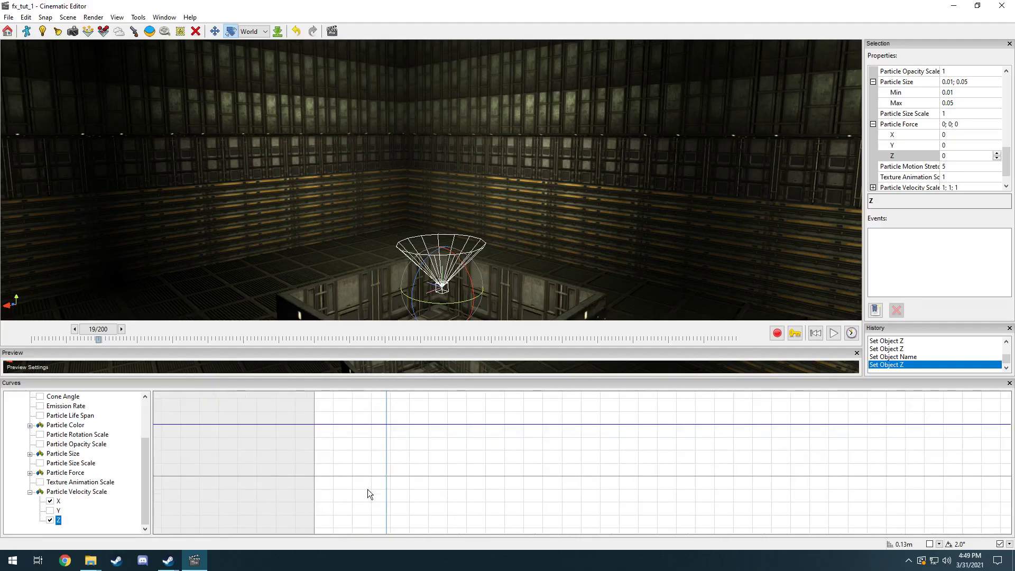
left_click(58, 521)
Step: Add keyframes at the start and at about frame 8 of the X velocity scale curve, lowering the second to about 0.51
left_click_drag(315, 424, 315, 425)
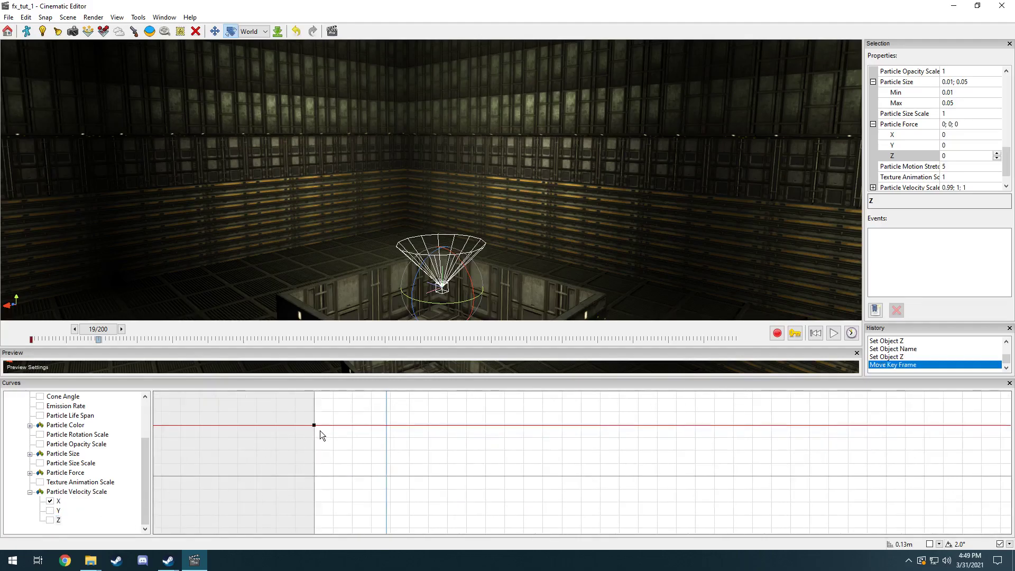
scroll(320, 430, "down", 4)
scroll(502, 440, "down", 1)
middle_click_drag(515, 439, 499, 448)
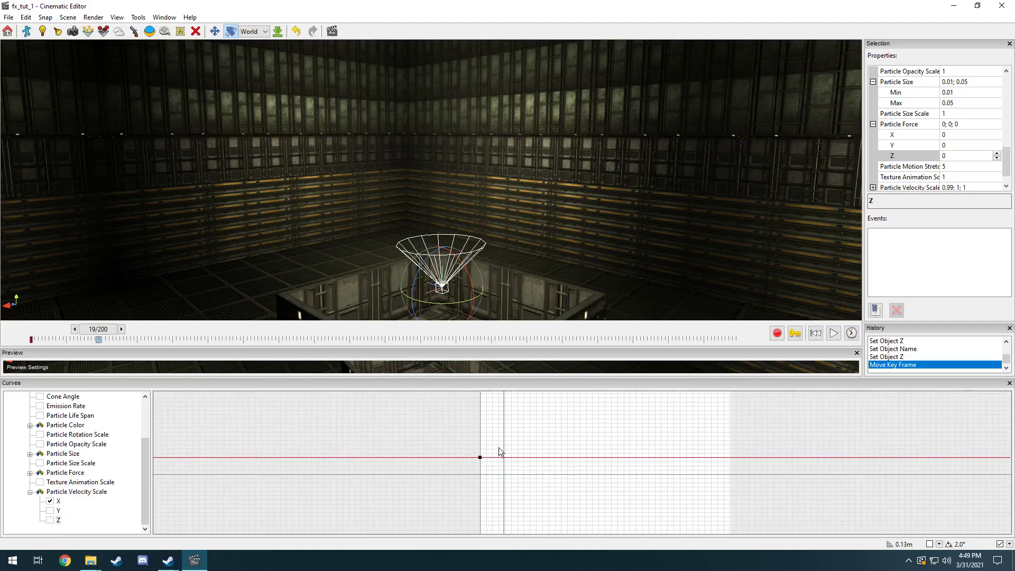
mouse_move(487, 466)
left_mouse_down()
mouse_move(485, 410)
mouse_move(544, 435)
mouse_move(513, 470)
mouse_move(496, 471)
left_mouse_up()
Step: Raise the starting keyframe of the X velocity scale curve in stages, far above the second keyframe
left_click_drag(484, 409, 486, 403)
scroll(520, 425, "down", 2)
middle_click_drag(529, 430, 524, 440)
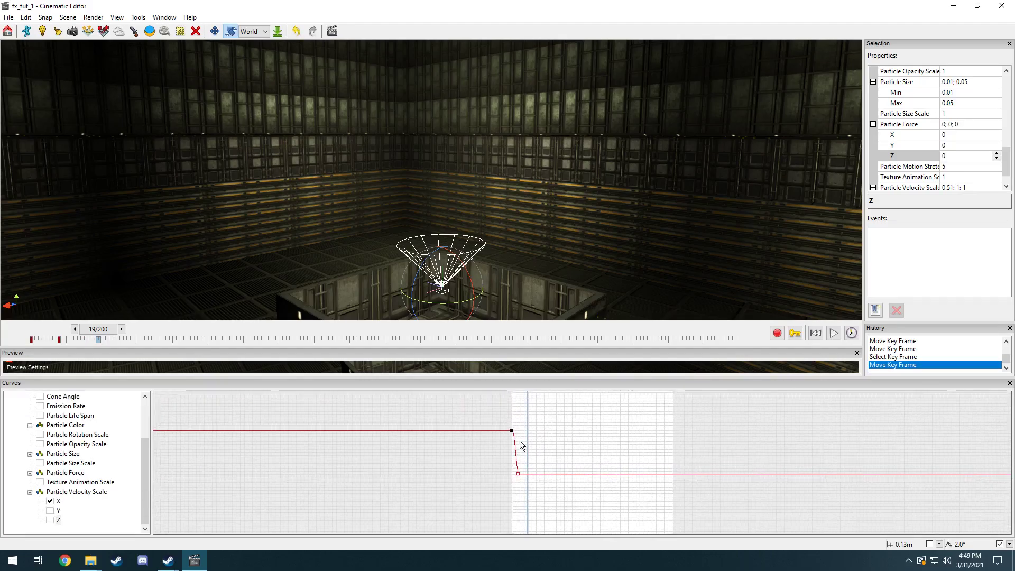
left_click_drag(519, 435, 517, 402)
scroll(576, 418, "down", 1)
middle_click_drag(576, 418, 531, 449)
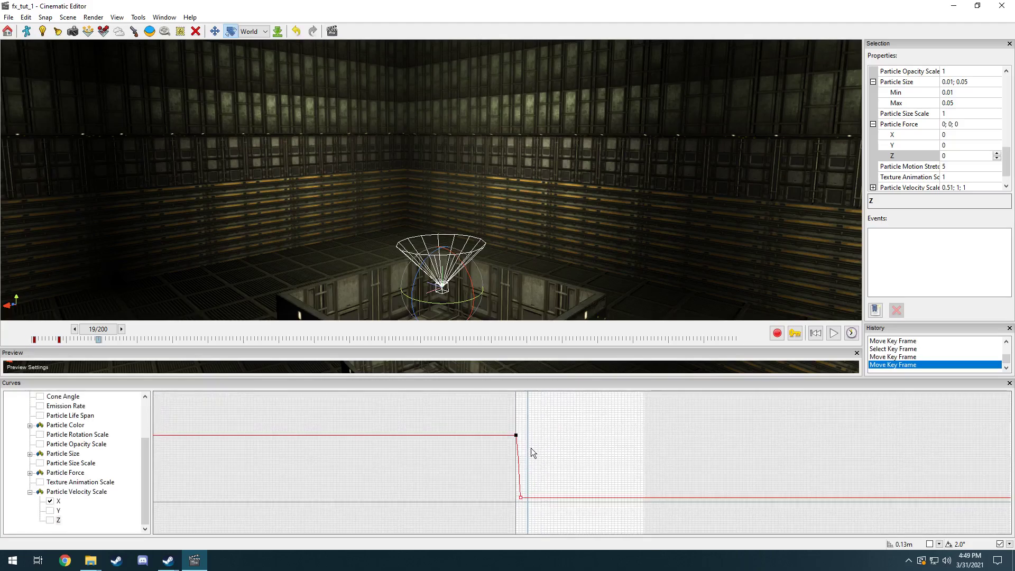
left_click_drag(522, 443, 523, 403)
Step: Move the lower keyframe of the X velocity scale curve out to about frame 24 and deselect it
middle_click_drag(555, 485, 535, 446)
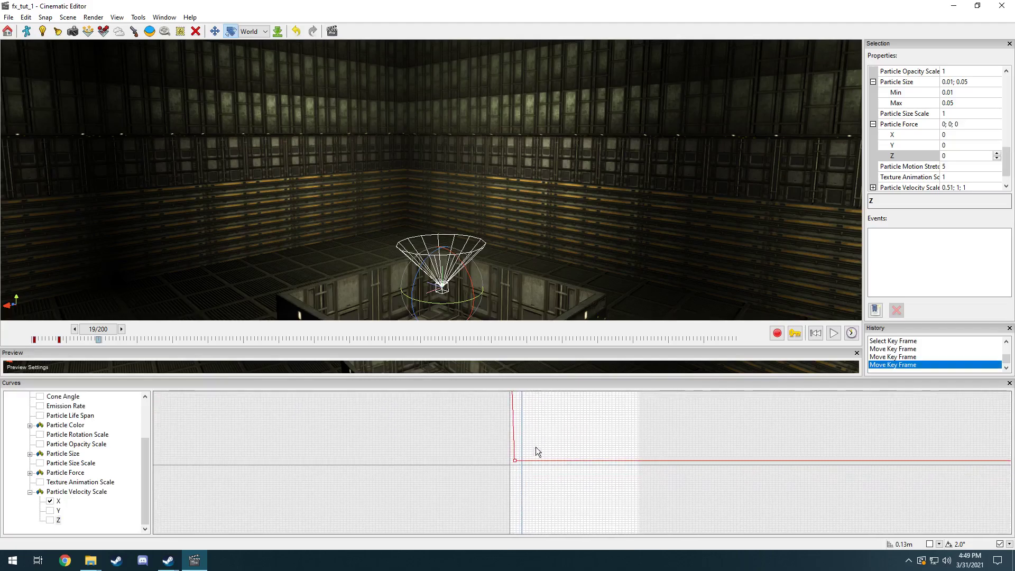
left_click_drag(522, 471, 532, 469)
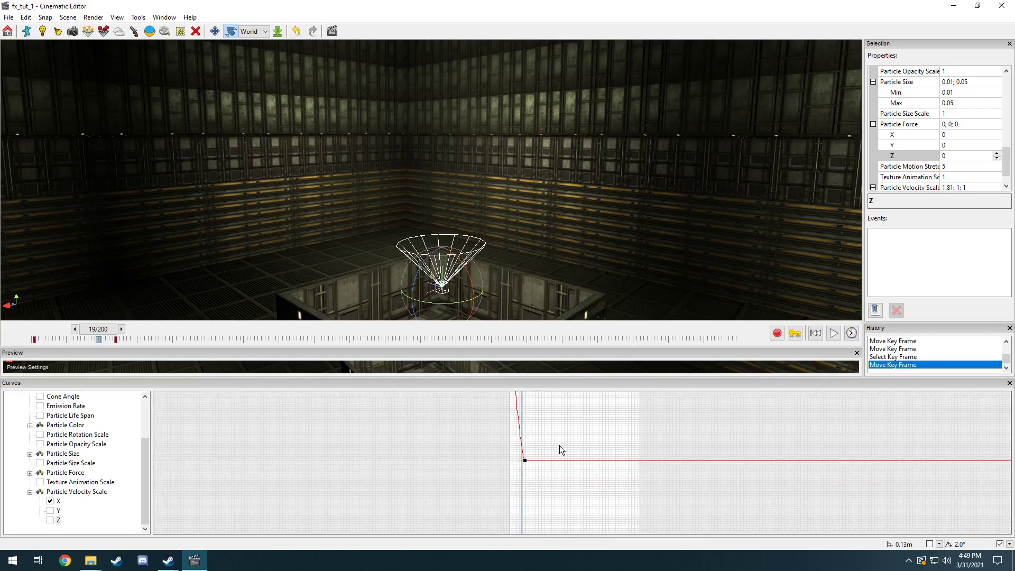
left_click(555, 494)
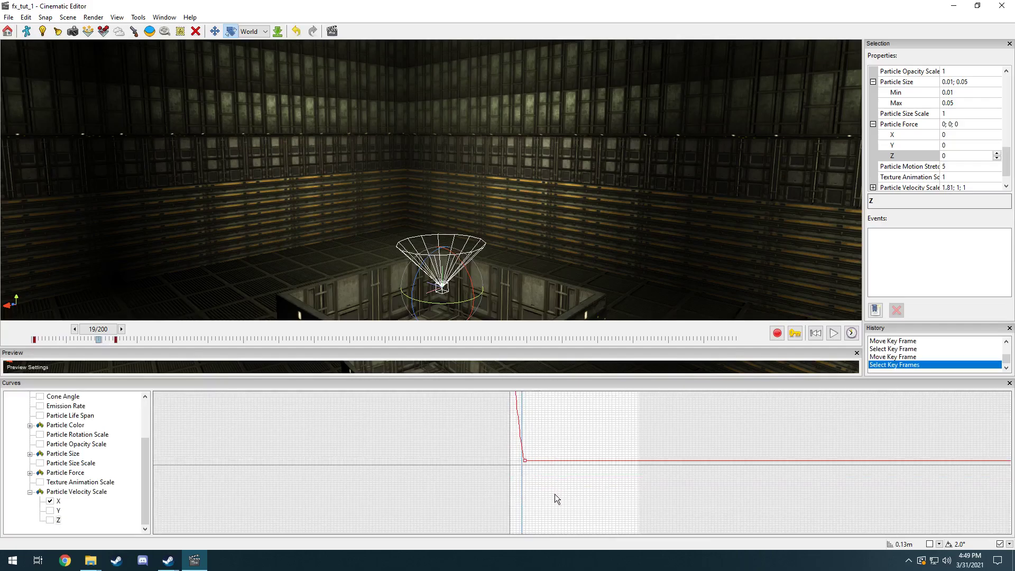
Step: Isolate the Z velocity scale curve, raise its starting keyframe, and add a keyframe of about 0.76 near frame 34
left_click(58, 500)
left_click(58, 519)
left_click_drag(522, 468, 517, 433)
middle_click_drag(577, 427, 562, 469)
left_click_drag(526, 471, 541, 507)
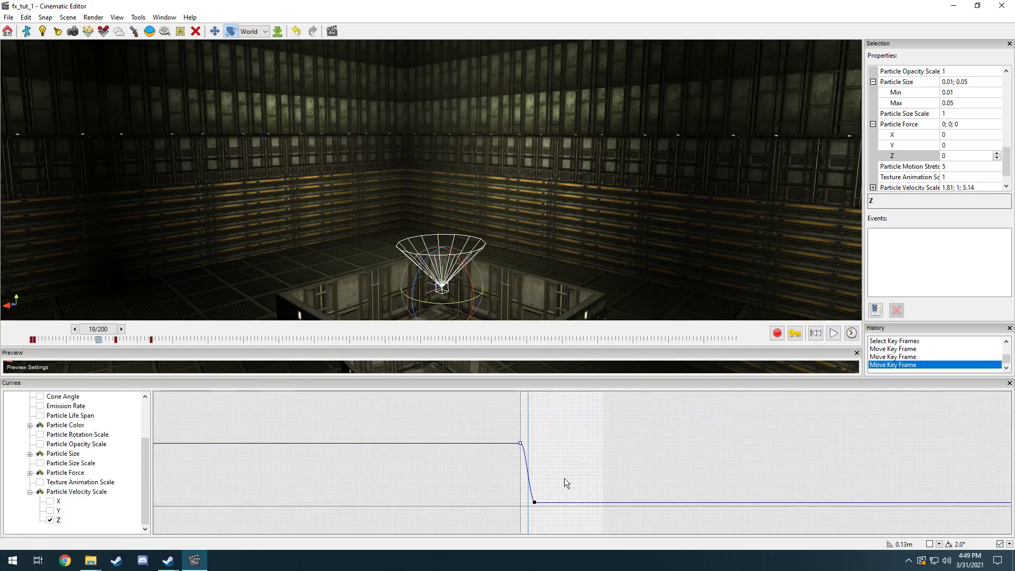
Step: Replay the burst with the X and Z velocity scale curves applied, and stop playback
left_click(819, 338)
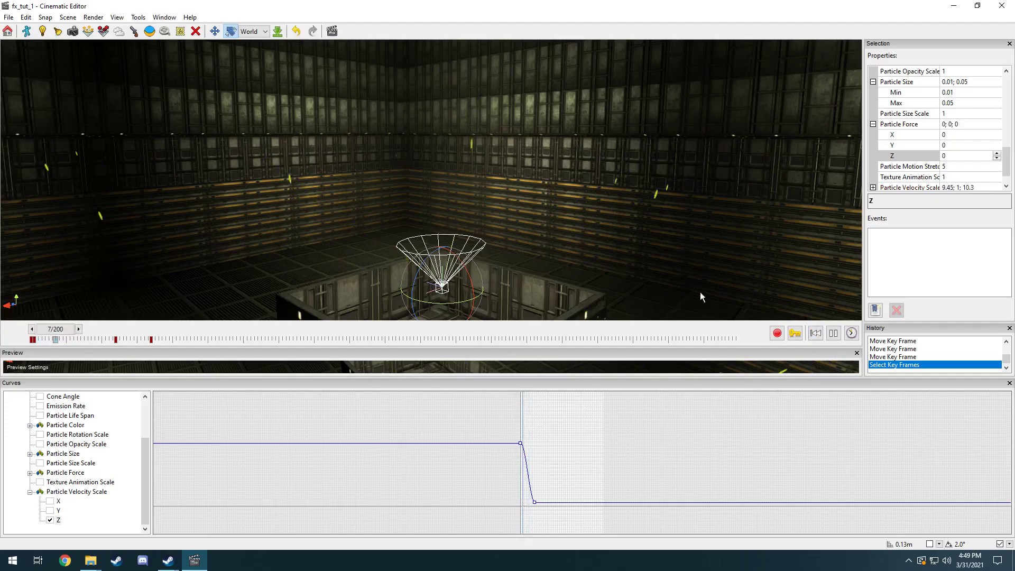
scroll(430, 211, "down", 2)
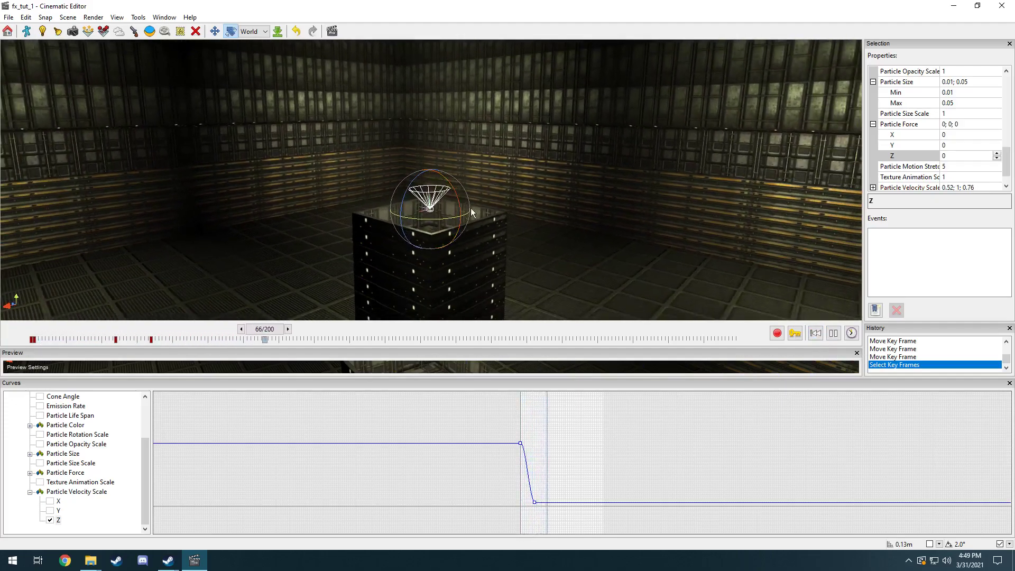
left_click(833, 334)
scroll(953, 162, "up", 4)
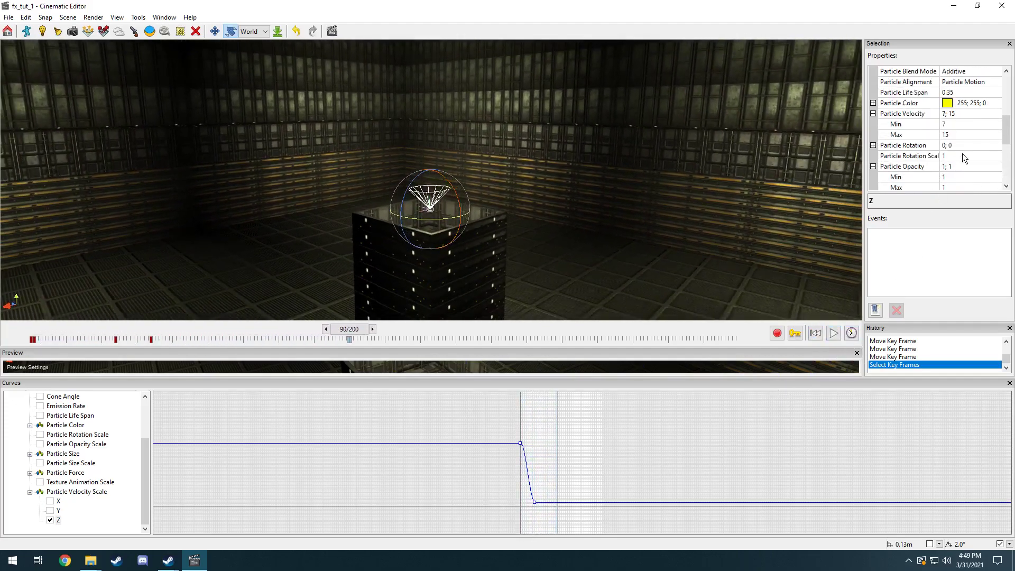
Step: Set the particle velocity minimum to 4 and maximum to 10, and replay the burst
left_click(972, 126)
left_click(973, 136)
left_click(973, 126)
left_click(976, 134)
left_click(976, 126)
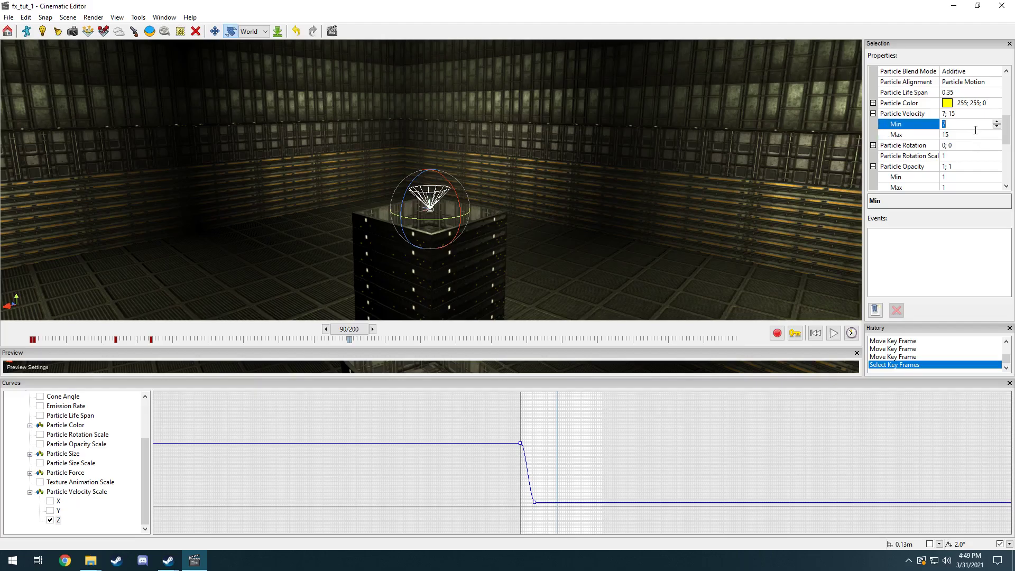
type("4")
left_click(970, 135)
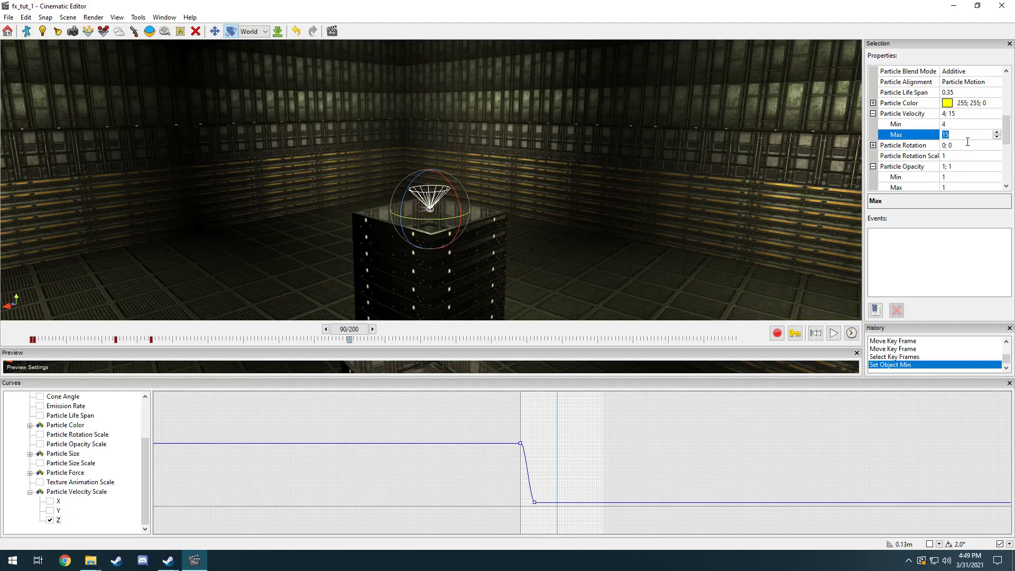
left_click(833, 334)
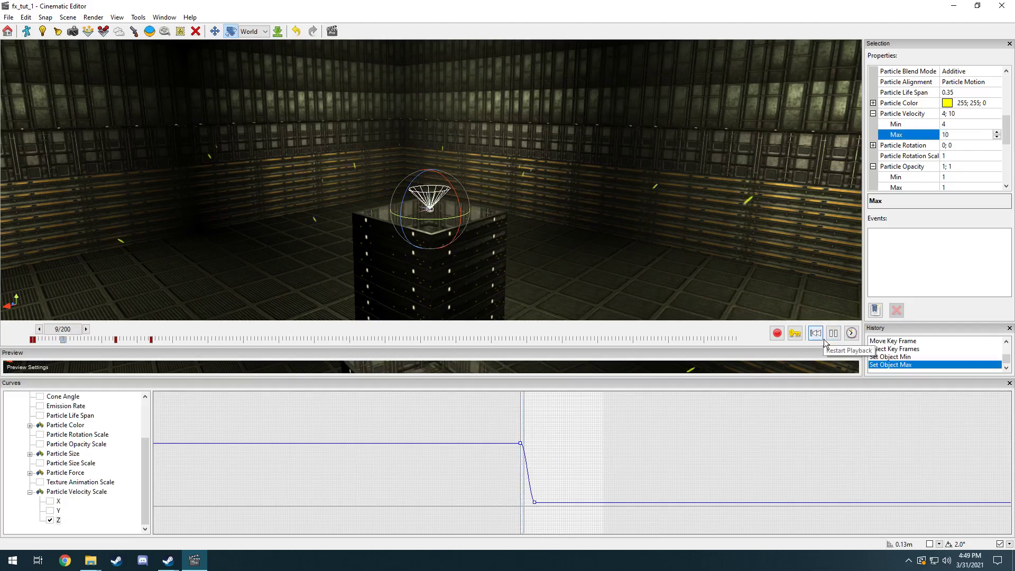
left_click(833, 333)
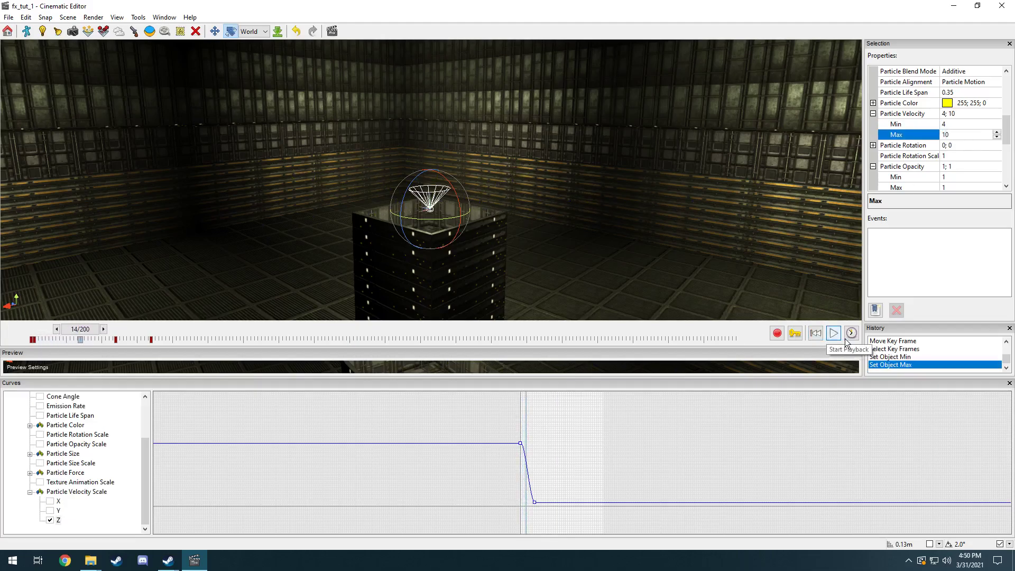
Step: Lower the particle velocity range to a minimum of 2 and a maximum of 5, and replay the burst
left_click(974, 128)
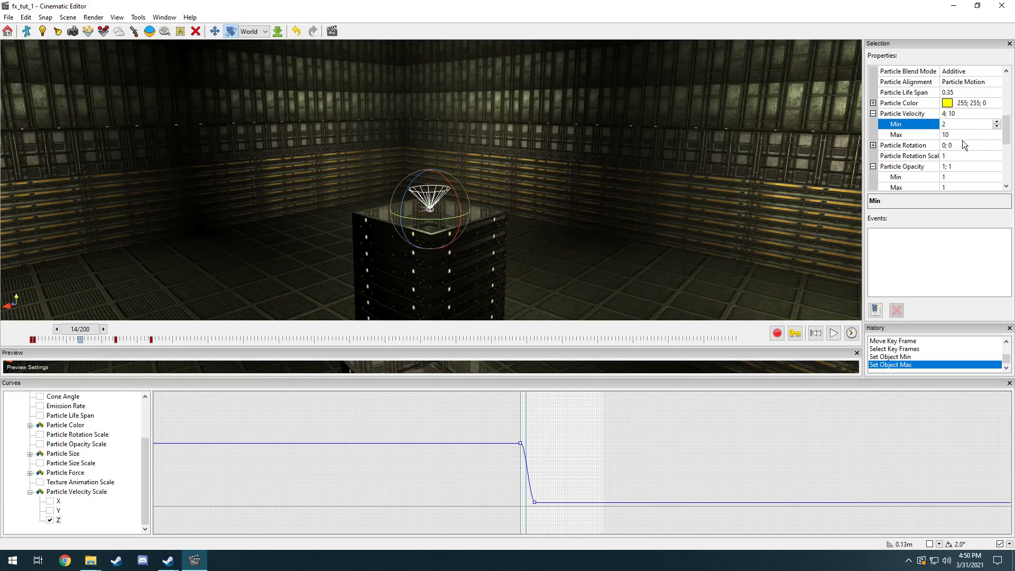
type("2")
left_click(969, 135)
left_click(837, 335)
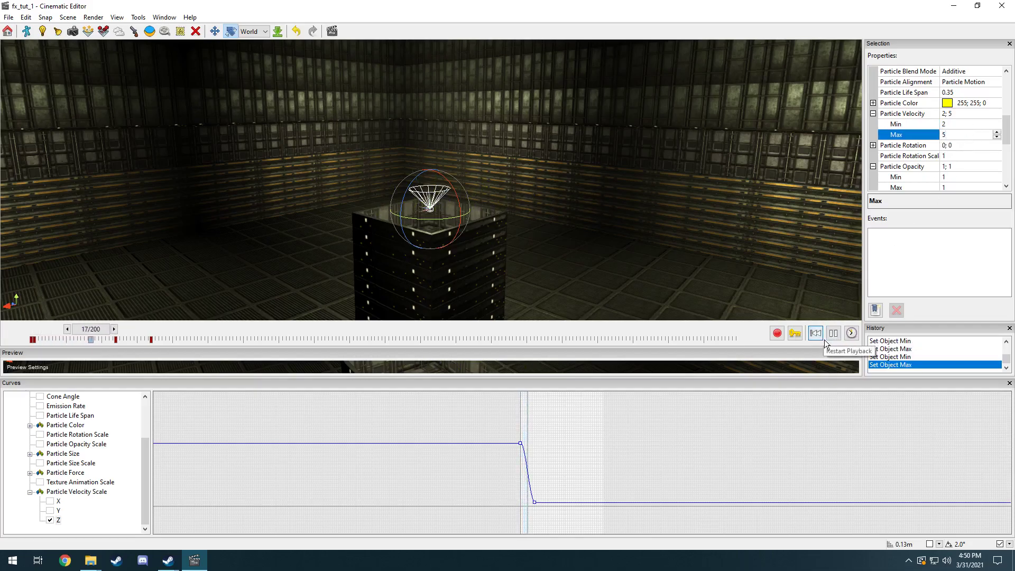
left_click(833, 333)
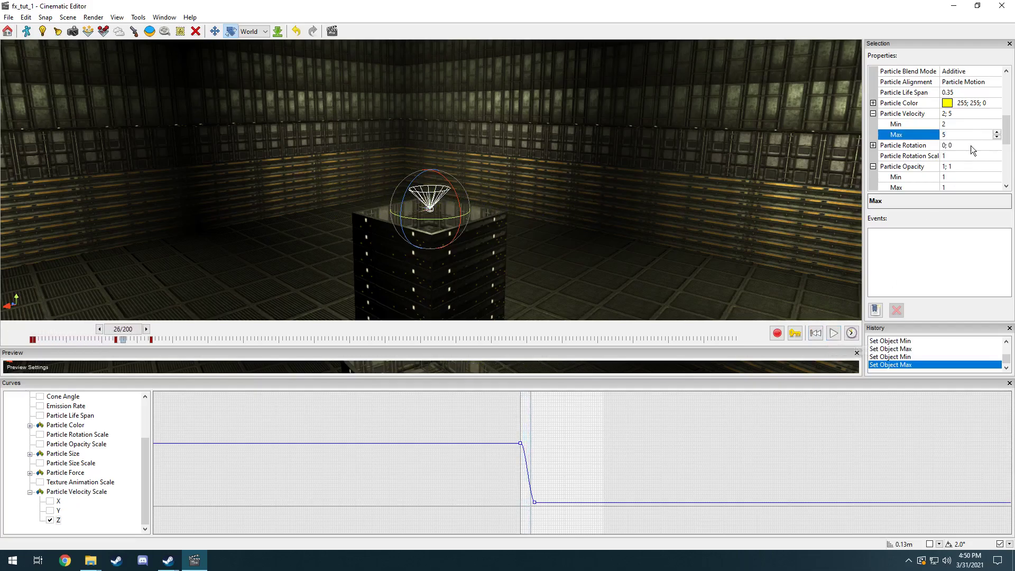
Step: Set the particle life span to 4 and replay the burst from the start several times, then stop playback
scroll(970, 171, "up", 1)
left_click(966, 113)
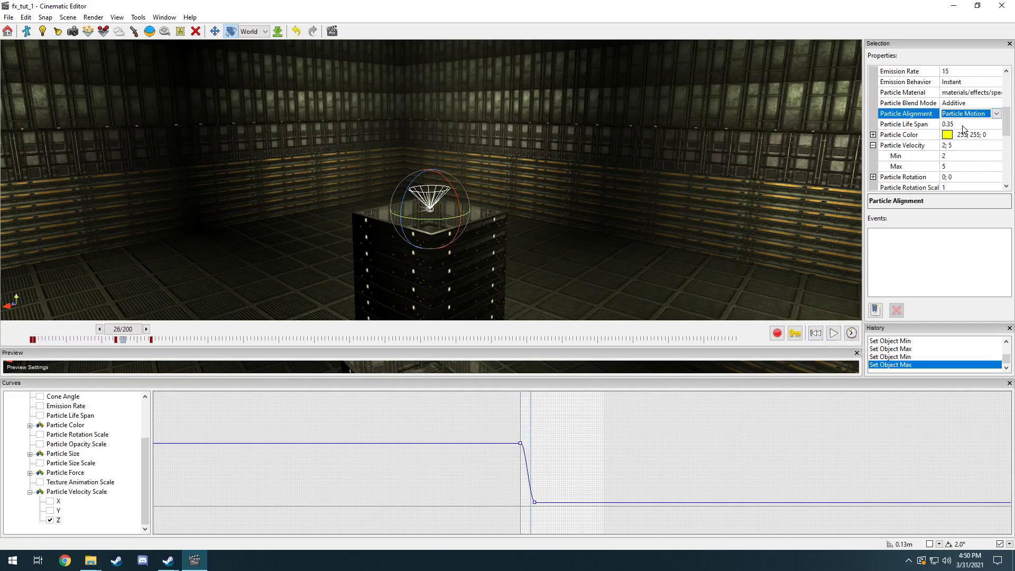
left_click(966, 123)
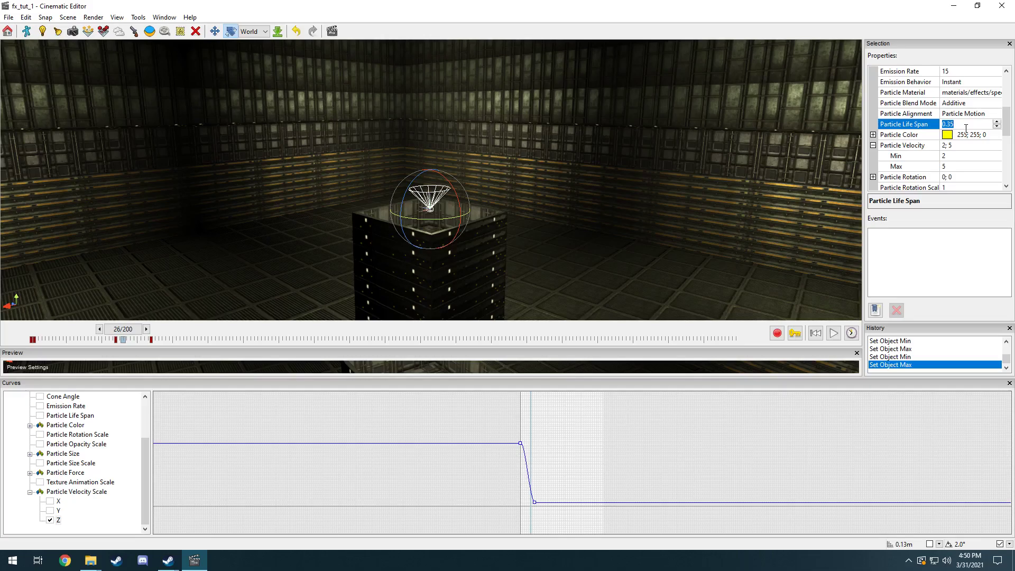
left_click(822, 340)
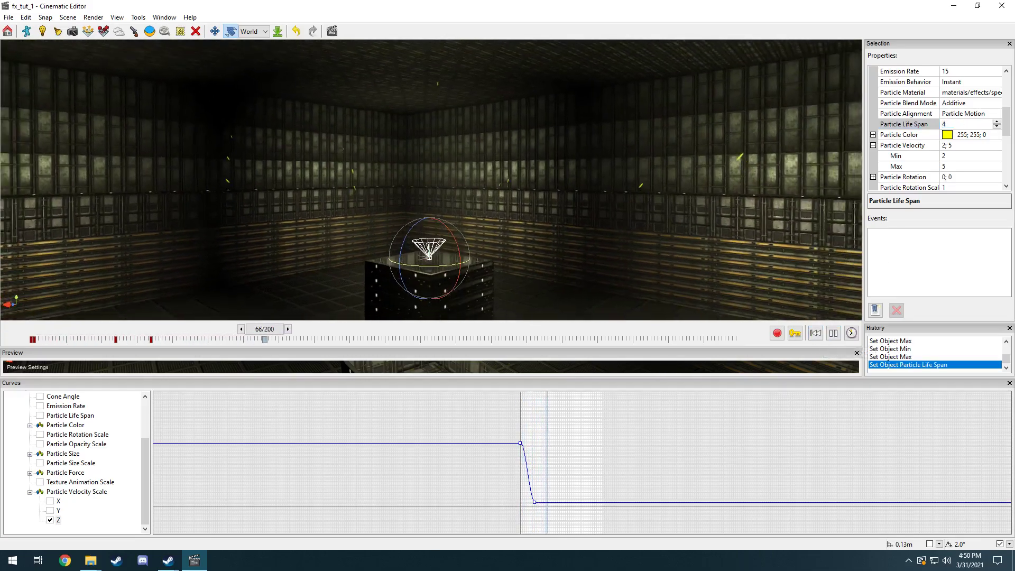
left_click(822, 340)
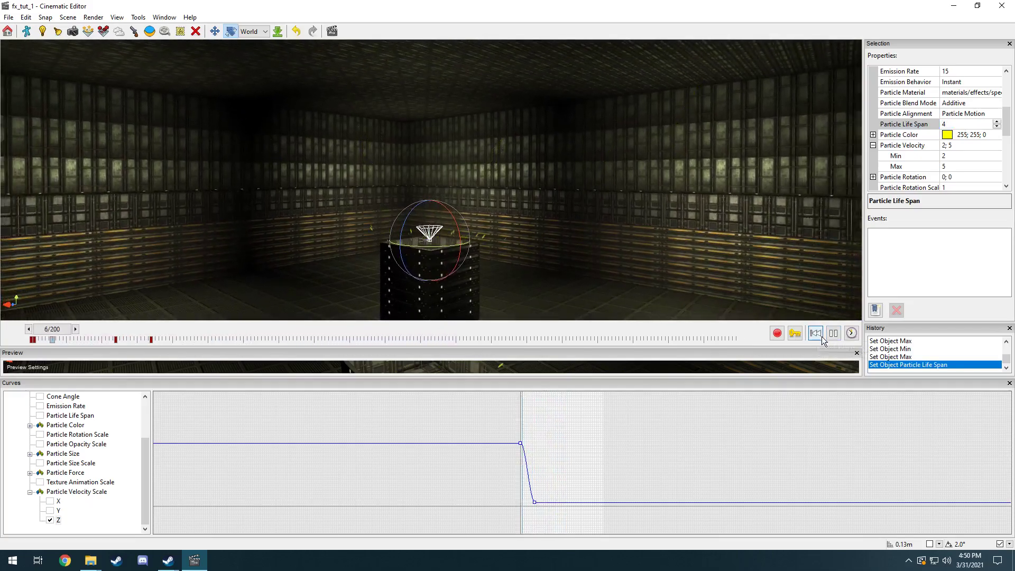
left_click(822, 340)
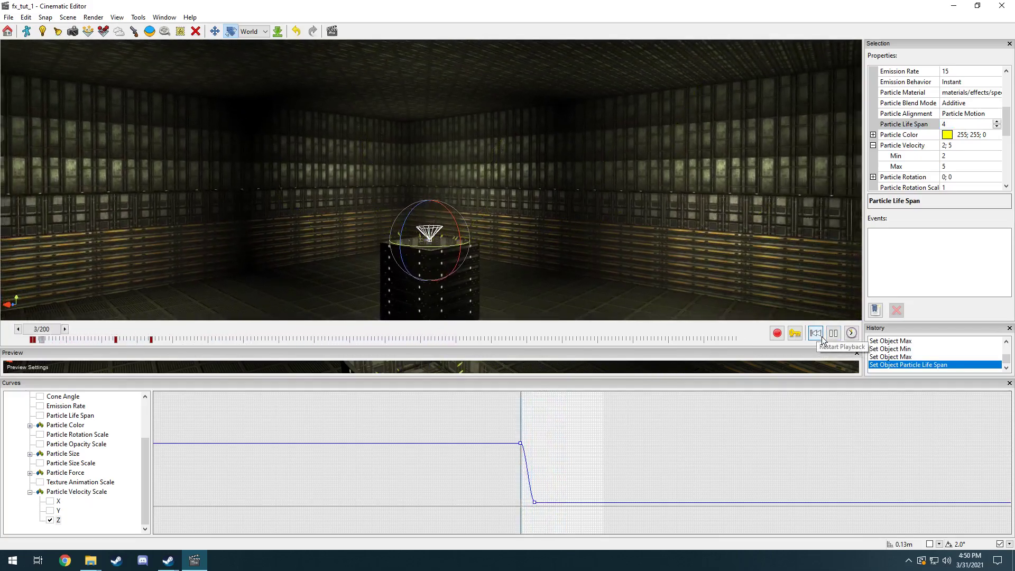
left_click(822, 340)
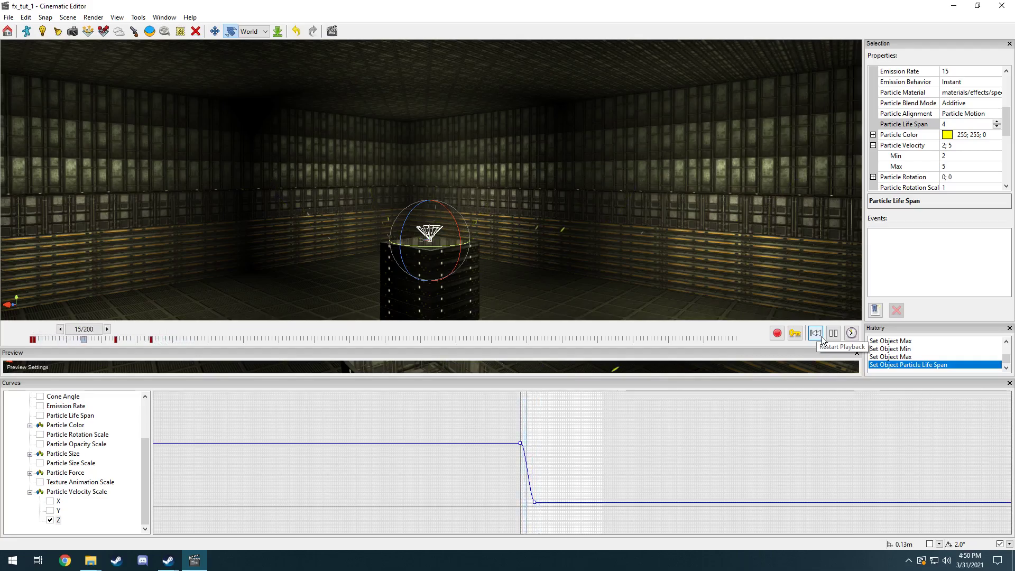
left_click(823, 341)
left_click(833, 333)
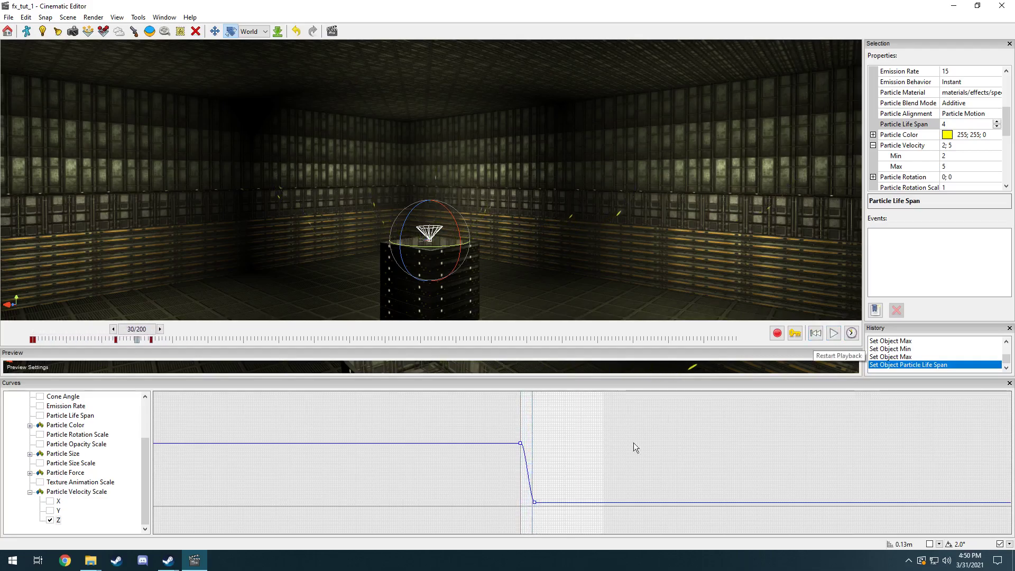
Step: Move the lower keyframe of the Z velocity scale curve back to about frame 9 and show only the X curve
left_click(534, 502)
left_click_drag(539, 506, 531, 510)
left_click(58, 501)
left_click(58, 520)
Step: Move the lower keyframe of the X velocity scale curve back to about frame 7, checking the spark spread at frame 30
left_click(530, 503)
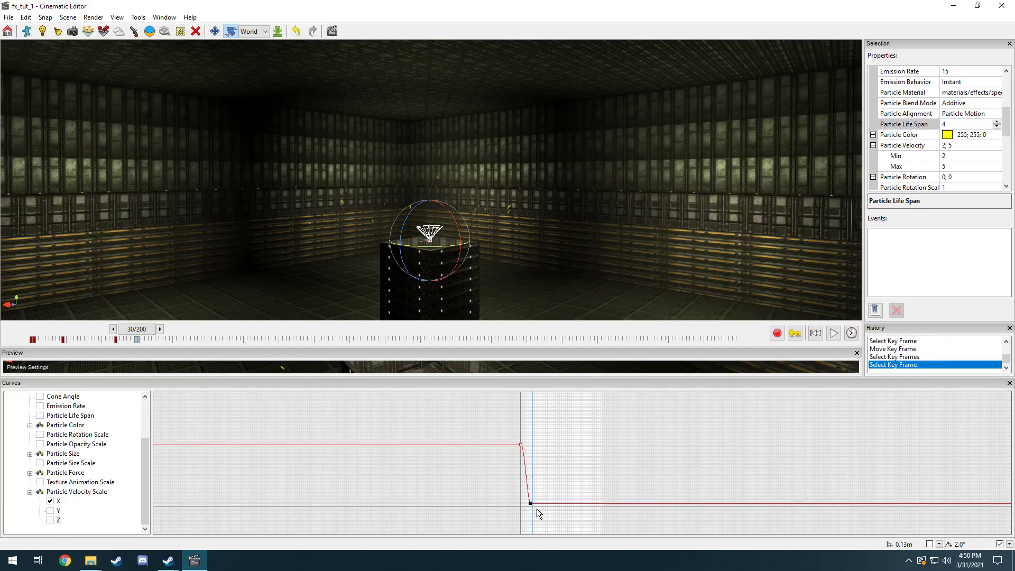
left_click_drag(535, 508, 528, 508)
middle_click_drag(465, 222, 174, 296)
middle_click_drag(245, 259, 170, 206)
middle_click_drag(441, 280, 441, 193)
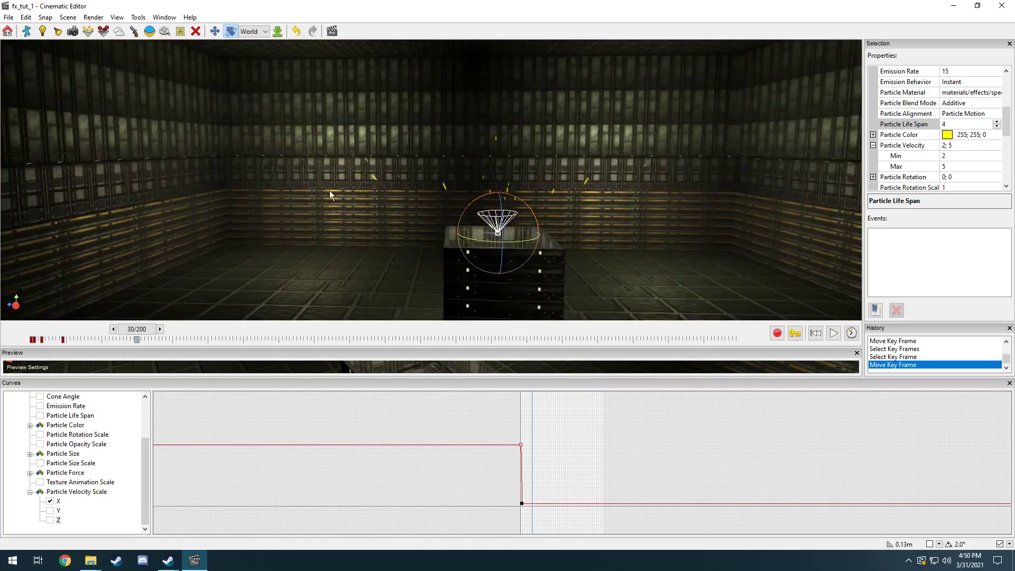
middle_click_drag(150, 177, 43, 329)
middle_click_drag(168, 246, 121, 270)
middle_click_drag(413, 285, 487, 198)
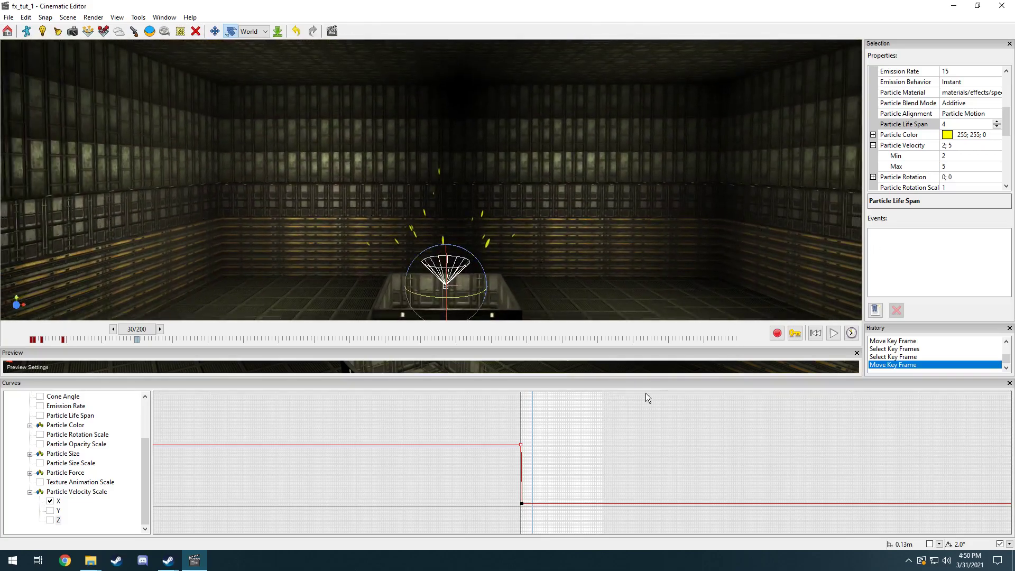
mouse_move(529, 510)
left_mouse_down()
mouse_move(539, 509)
mouse_move(529, 508)
left_mouse_up()
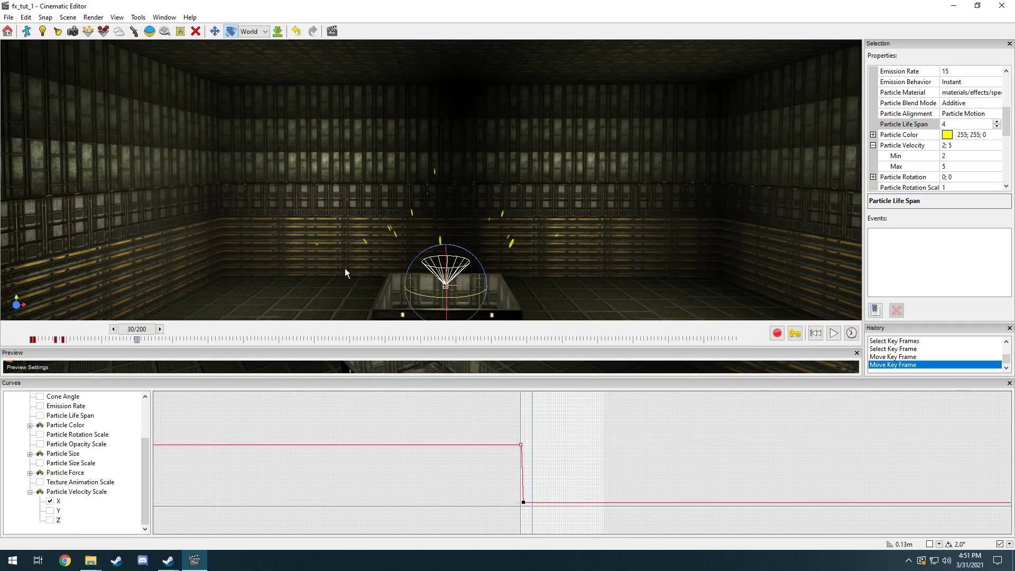
Step: Replay the burst and scrub through its first frames while examining the sparks close to the emitter
right_click_drag(539, 245, 555, 279)
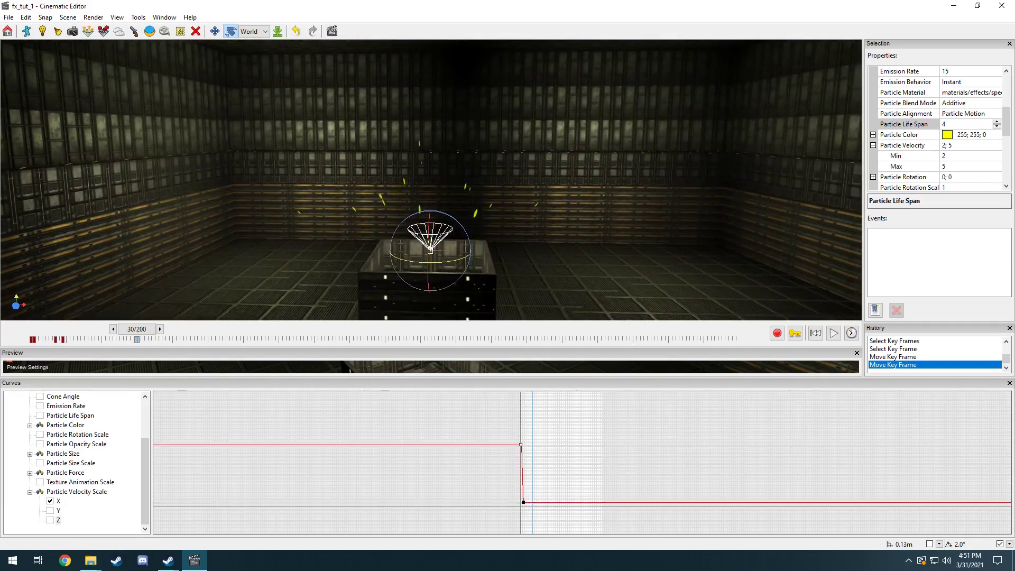
left_click(823, 340)
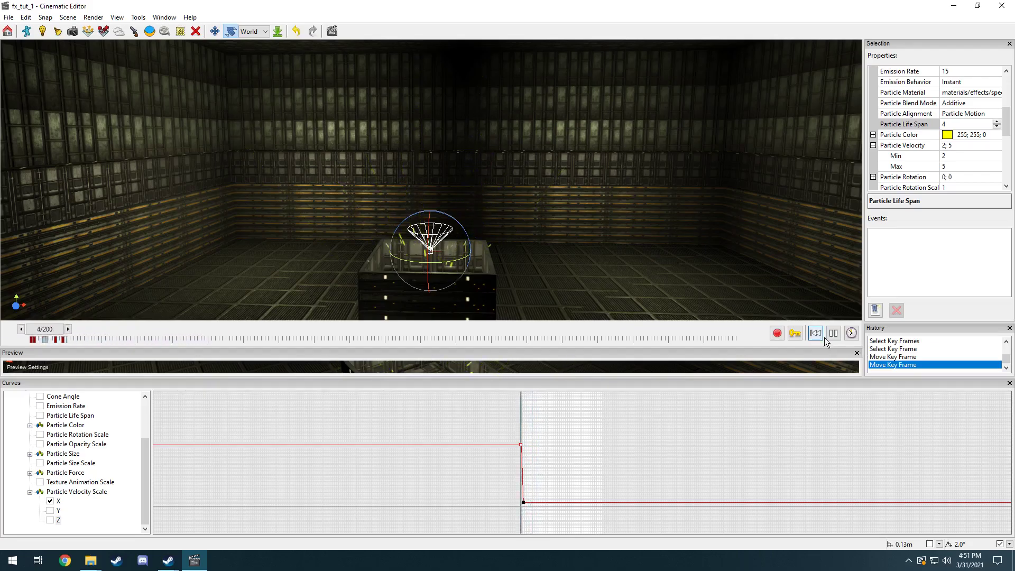
left_click(834, 333)
left_click(48, 340)
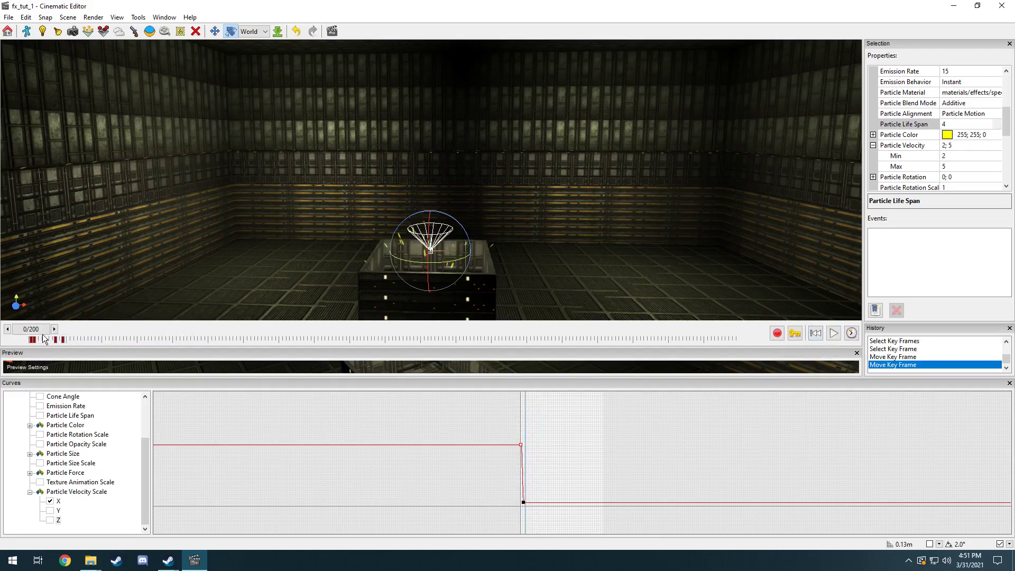
mouse_move(50, 340)
left_mouse_down()
mouse_move(68, 340)
mouse_move(55, 336)
left_mouse_up()
right_click_drag(119, 307, 64, 320)
key("w")
key("w")
key("s")
mouse_move(55, 338)
left_mouse_down()
mouse_move(63, 340)
mouse_move(53, 340)
left_mouse_up()
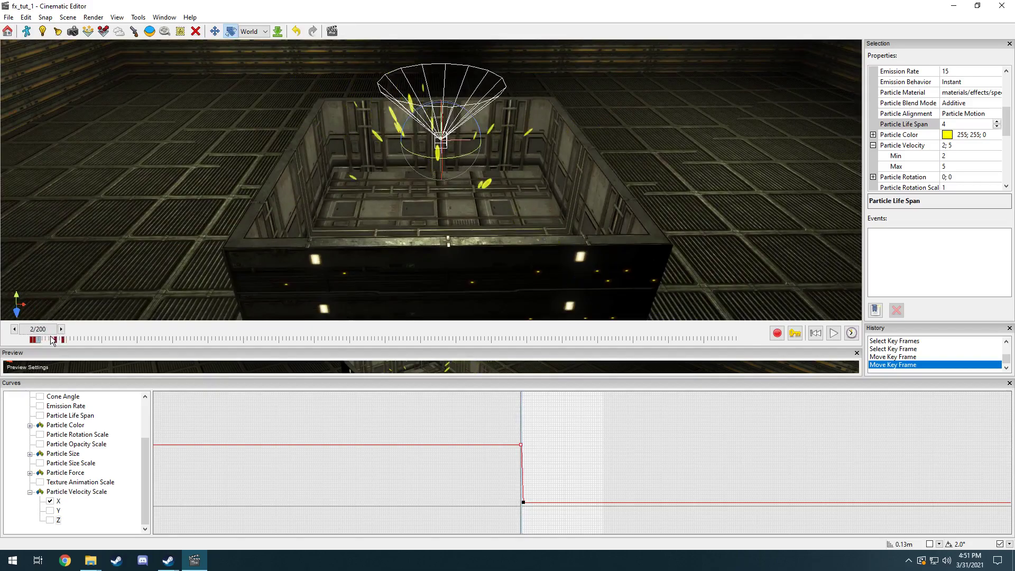
Step: Isolate the particle opacity scale curve, lower its starting keyframe to about -0.05, and deselect it
left_click(51, 501)
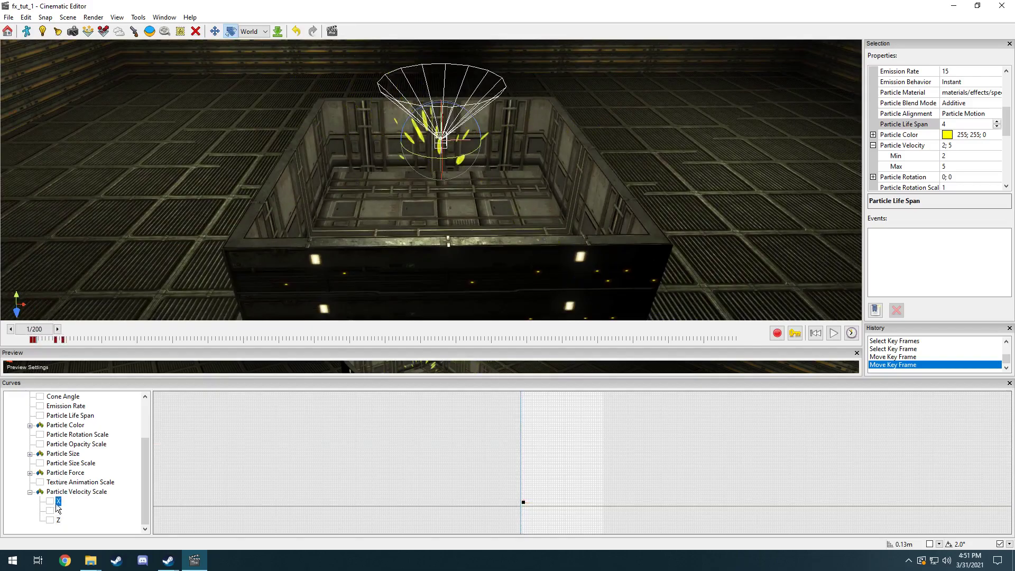
left_click(40, 444)
middle_click_drag(577, 492, 560, 459)
left_click(536, 460)
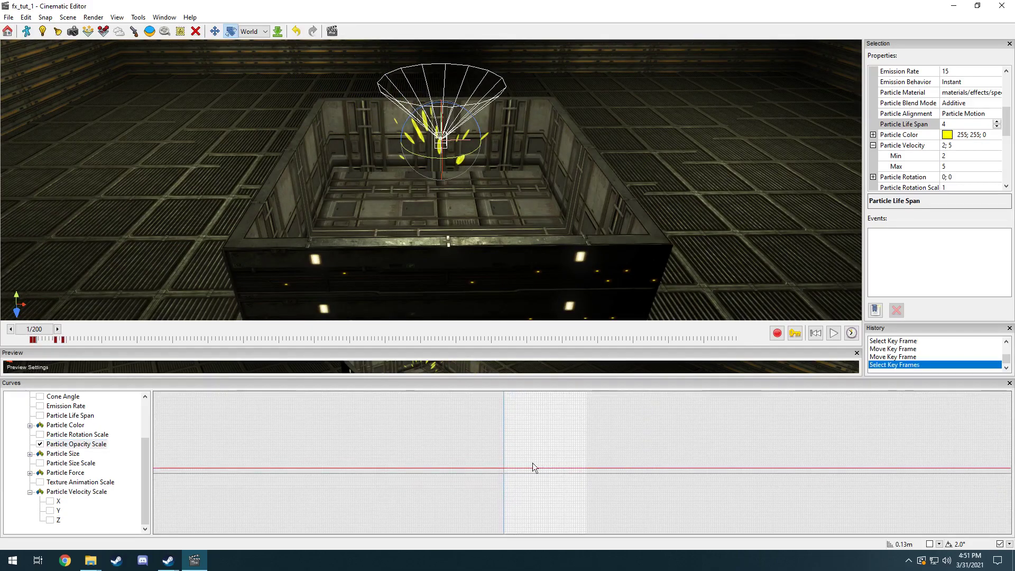
scroll(515, 470, "up", 5)
middle_click_drag(416, 478, 449, 439)
scroll(448, 439, "up", 1)
left_click_drag(385, 439, 393, 457)
left_click(504, 427)
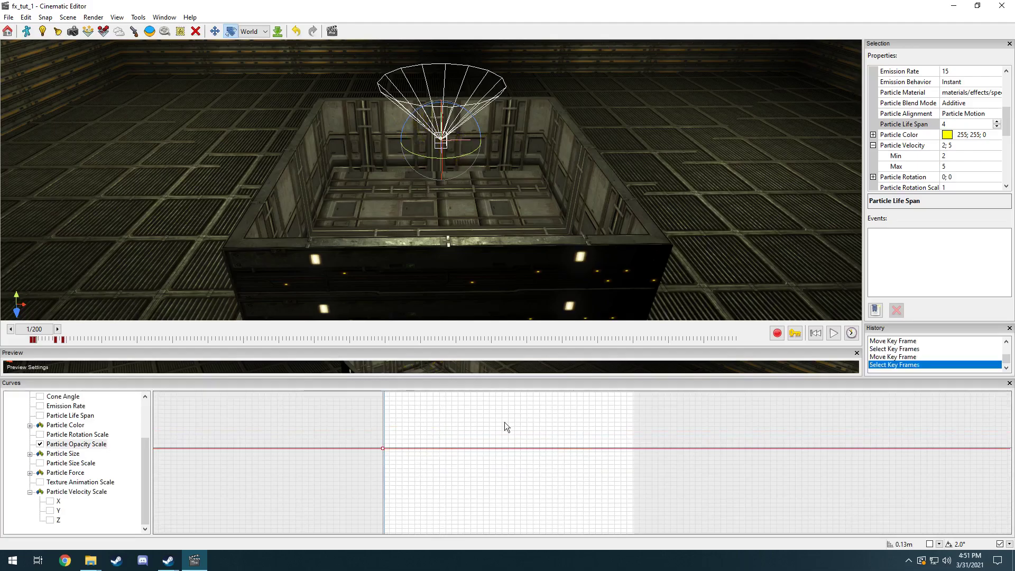
Step: Record a particle opacity scale of exactly 0 at frame 0 and turn keyframe recording off
left_click(822, 336)
scroll(953, 189, "down", 2)
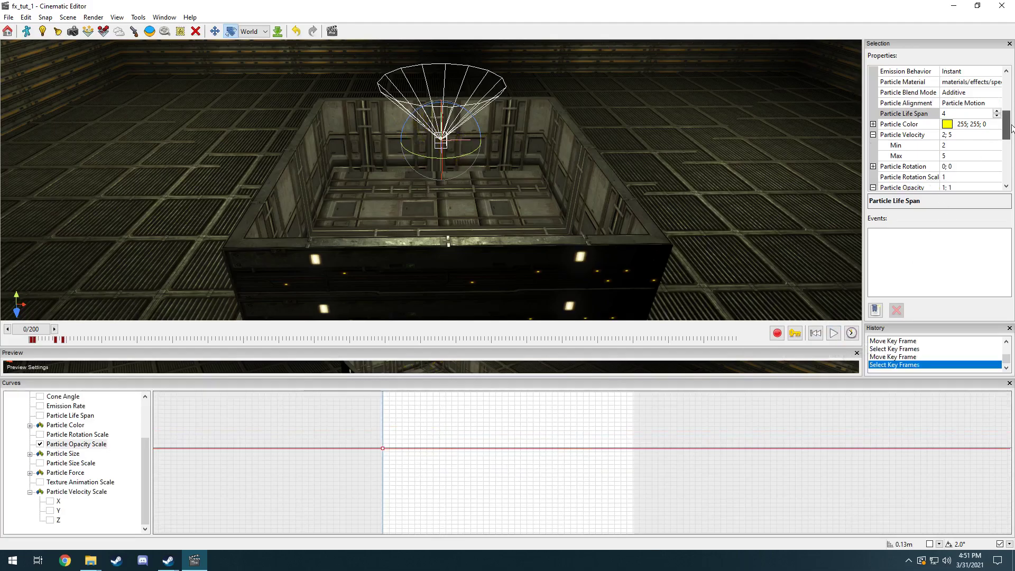
left_click(776, 336)
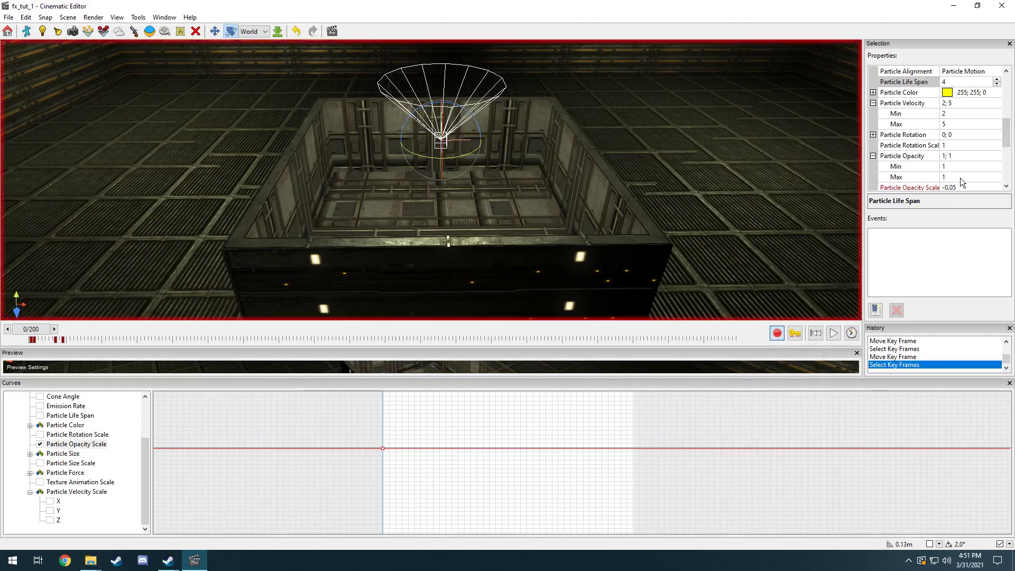
scroll(1006, 140, "down", 1)
left_click(974, 157)
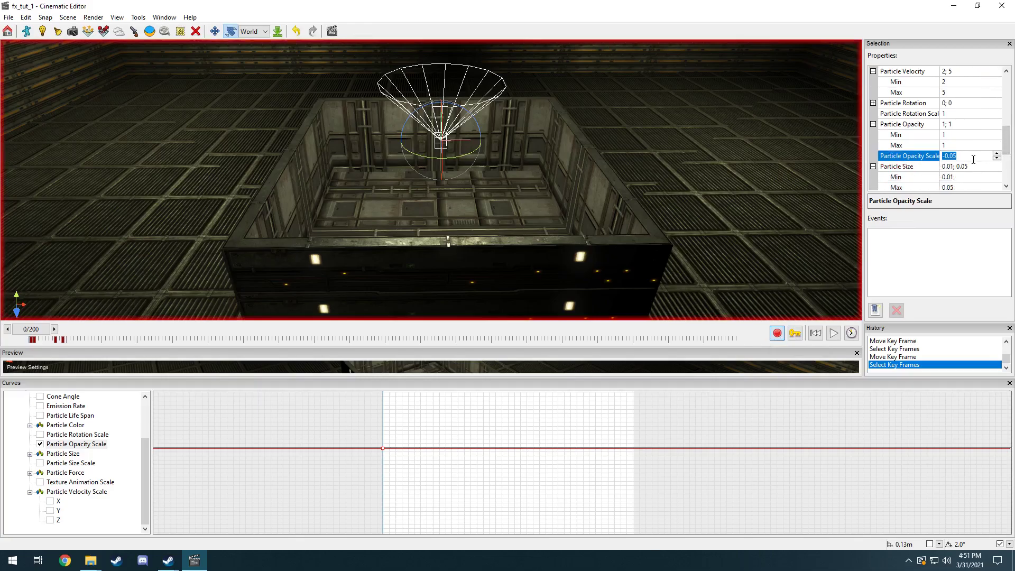
key("Return")
left_click(779, 333)
Step: Add opacity scale keyframes of about 1 near frames 24 and 122, plus one near zero around frame 152
left_click_drag(419, 448, 418, 438)
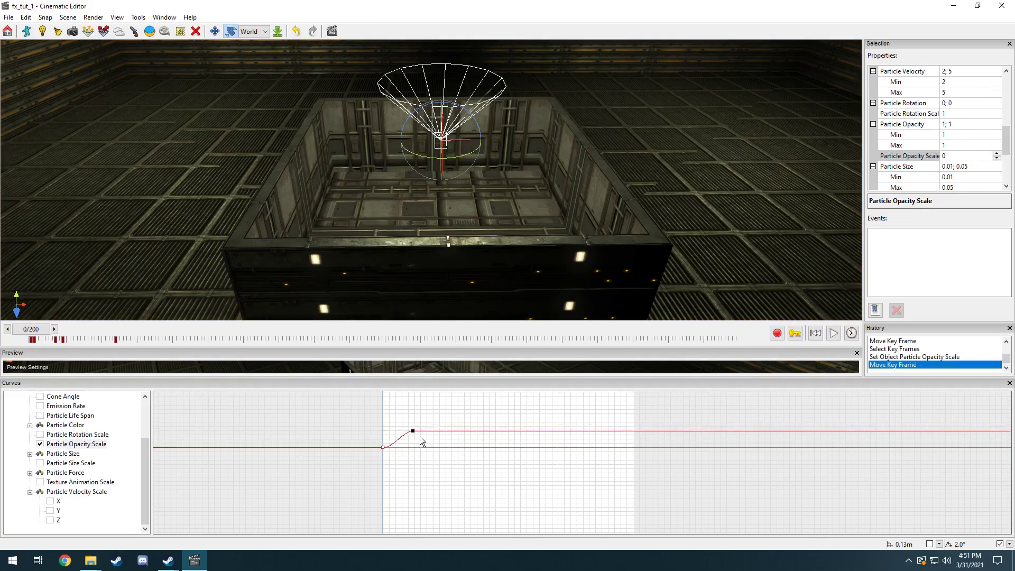
left_click_drag(540, 438, 579, 452)
left_click(581, 440)
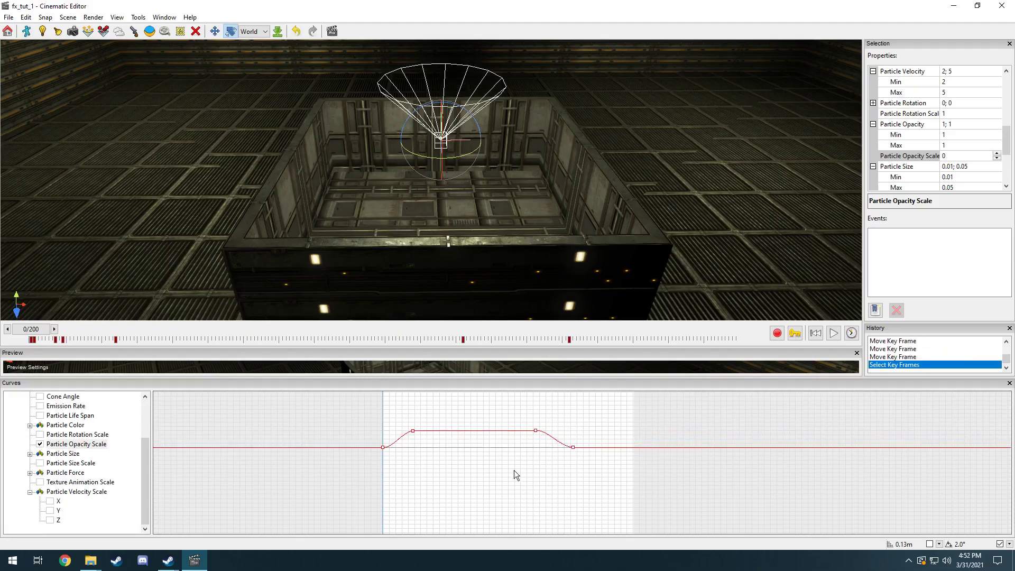
Step: Nudge the last opacity scale keyframe to 5.03 s with a value of about -0.02
left_click(577, 453)
left_click_drag(578, 453, 578, 454)
left_click_drag(194, 341, 395, 339)
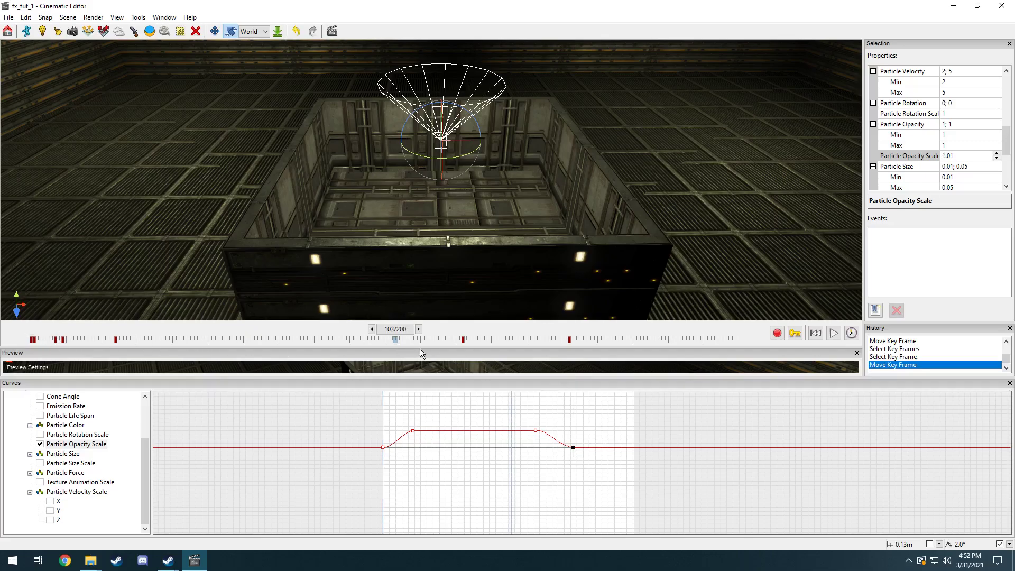
mouse_move(579, 453)
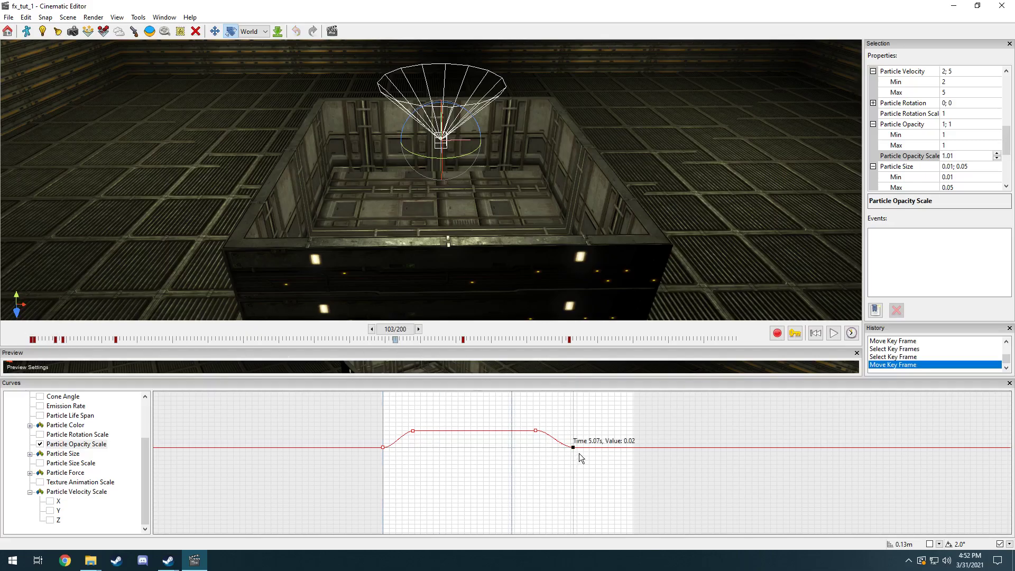
left_click_drag(579, 452, 578, 453)
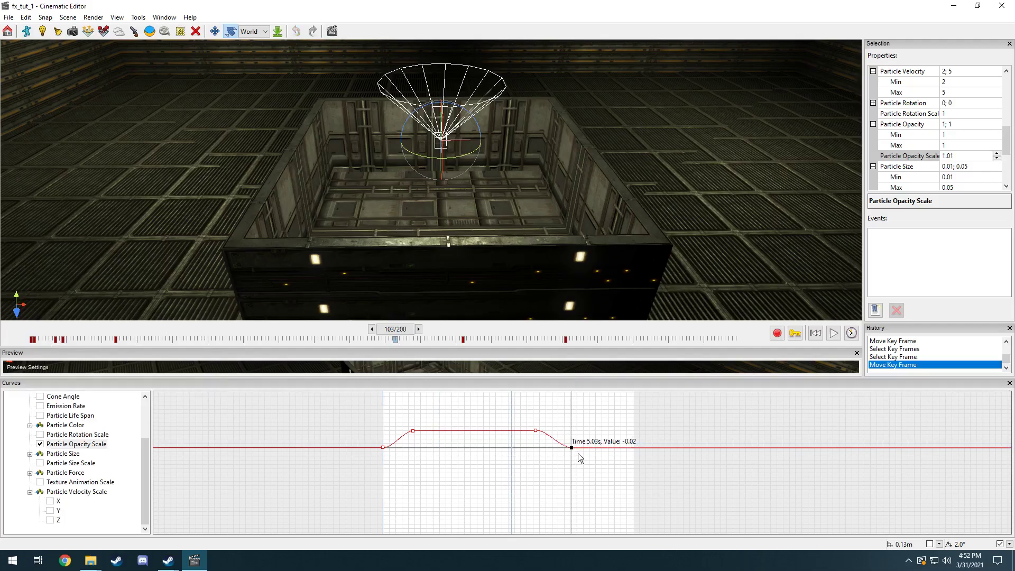
left_click_drag(578, 453, 578, 453)
Step: Record a particle opacity scale of exactly 0 at frame 151, on the last opacity keyframe, and turn keyframe recording off
left_click_drag(426, 337, 582, 343)
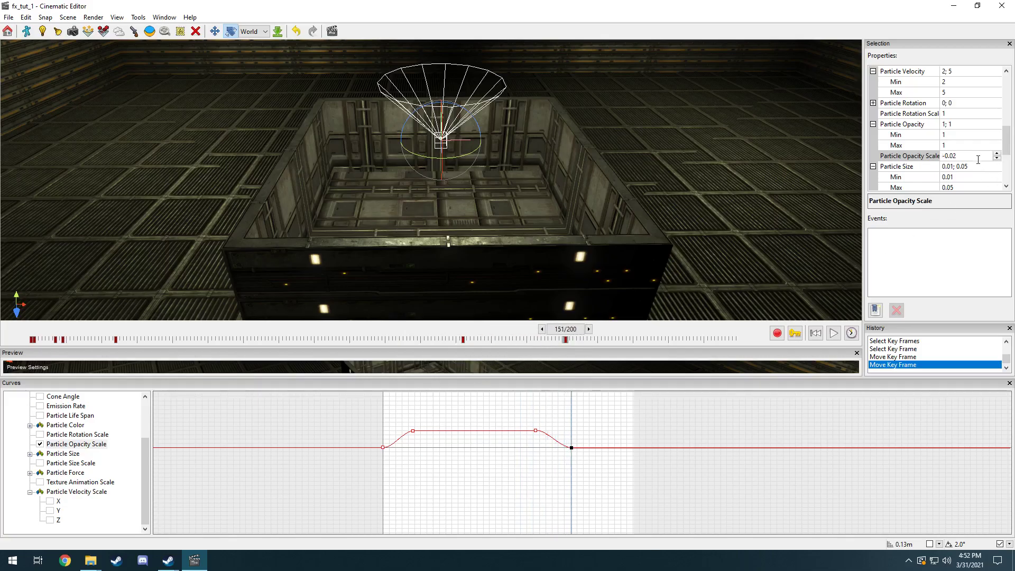
left_click(793, 337)
left_click(976, 158)
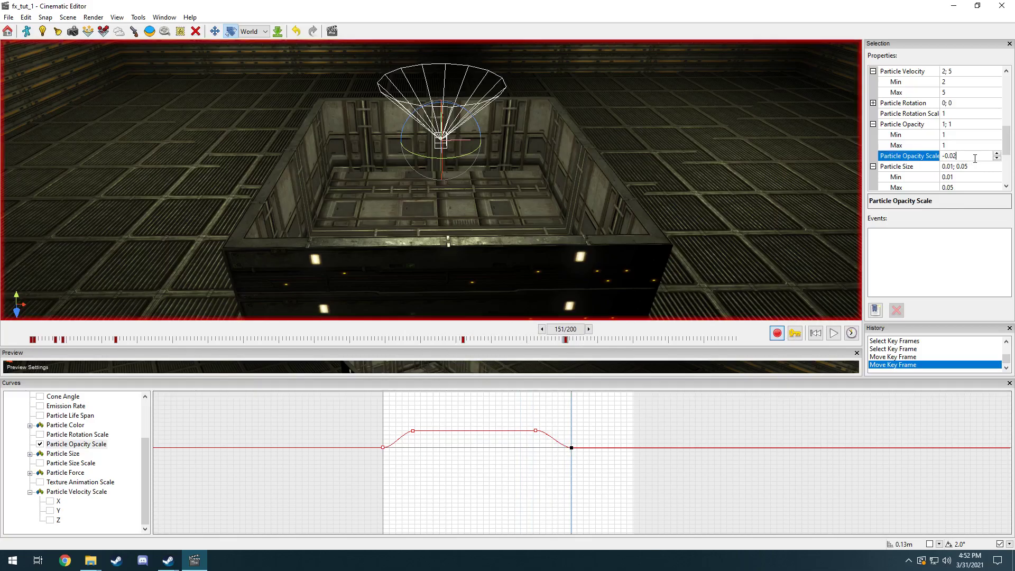
key("Return")
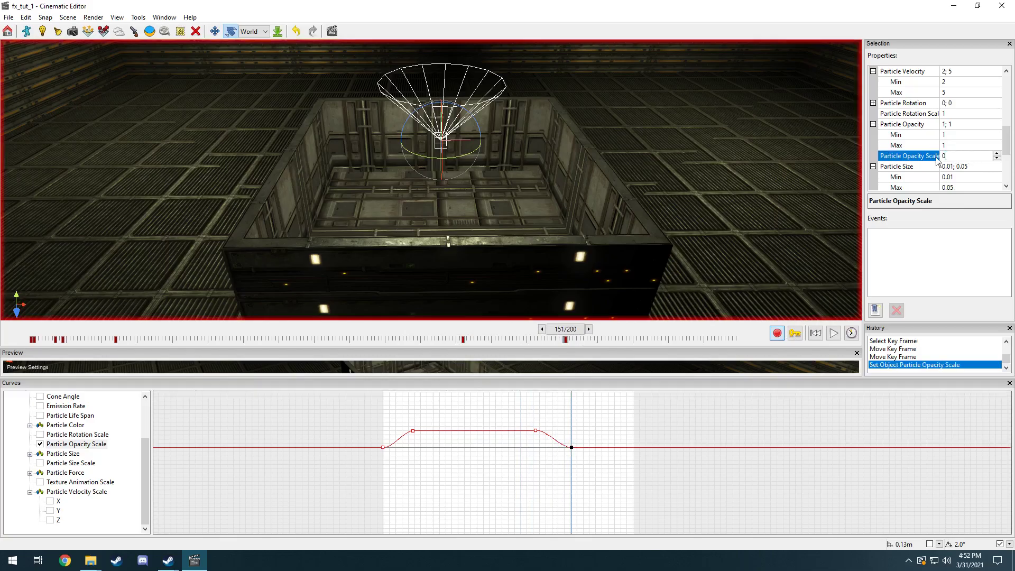
left_click(781, 337)
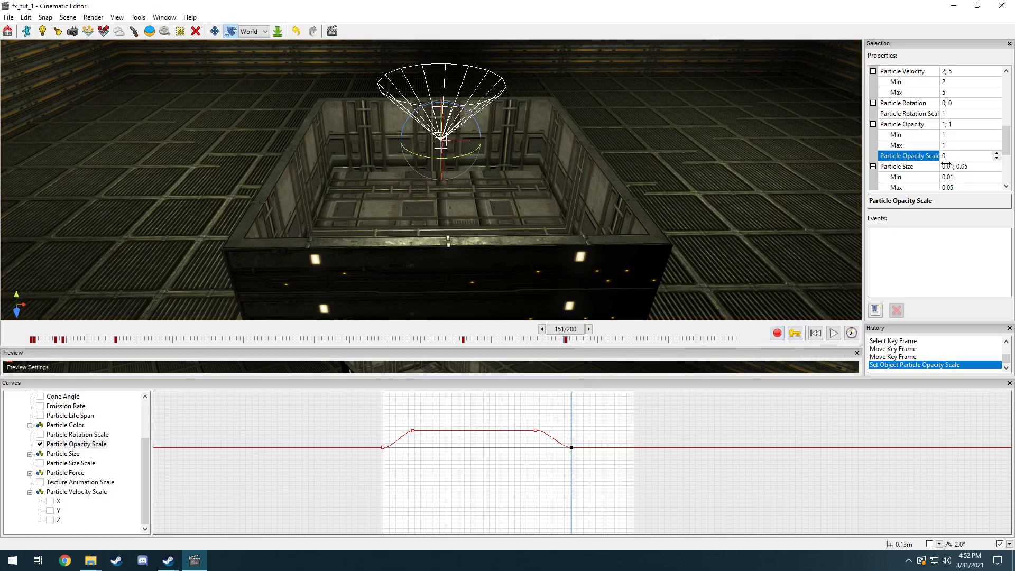
Step: Shift the last two opacity scale keyframes earlier together, to about frames 91 and 120, and deselect them
scroll(947, 165, "up", 3)
left_click(605, 436)
left_click(571, 447)
left_click(607, 426)
left_click(536, 431)
mouse_move(540, 435)
left_mouse_down()
mouse_move(579, 427)
mouse_move(538, 421)
left_mouse_up()
left_click(619, 423)
left_click_drag(602, 412, 506, 439)
left_click(569, 436)
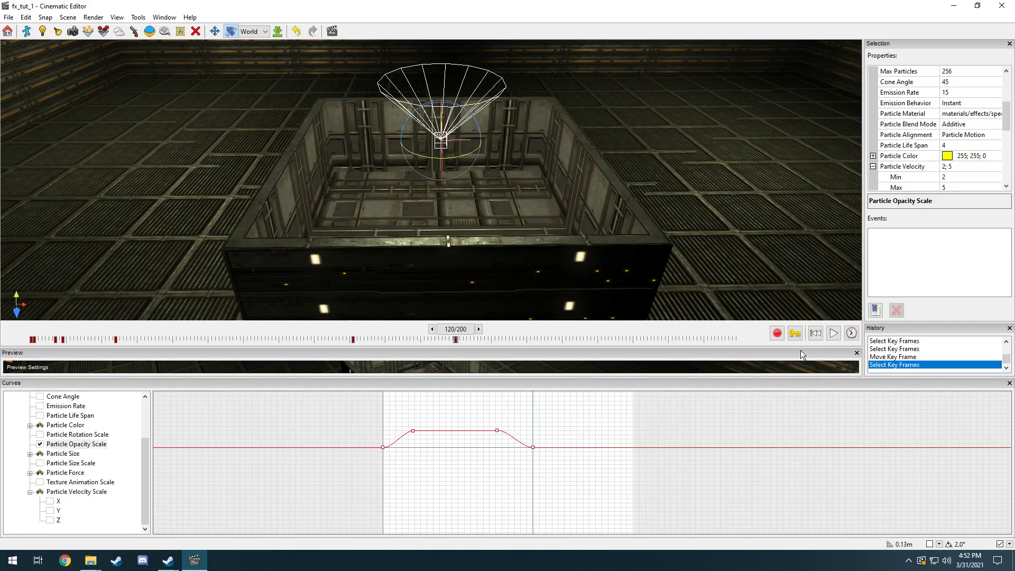
Step: Play the spark burst from the beginning a few times to check the earlier fade-out, and pause near frame 13
left_click(815, 333)
left_click(834, 332)
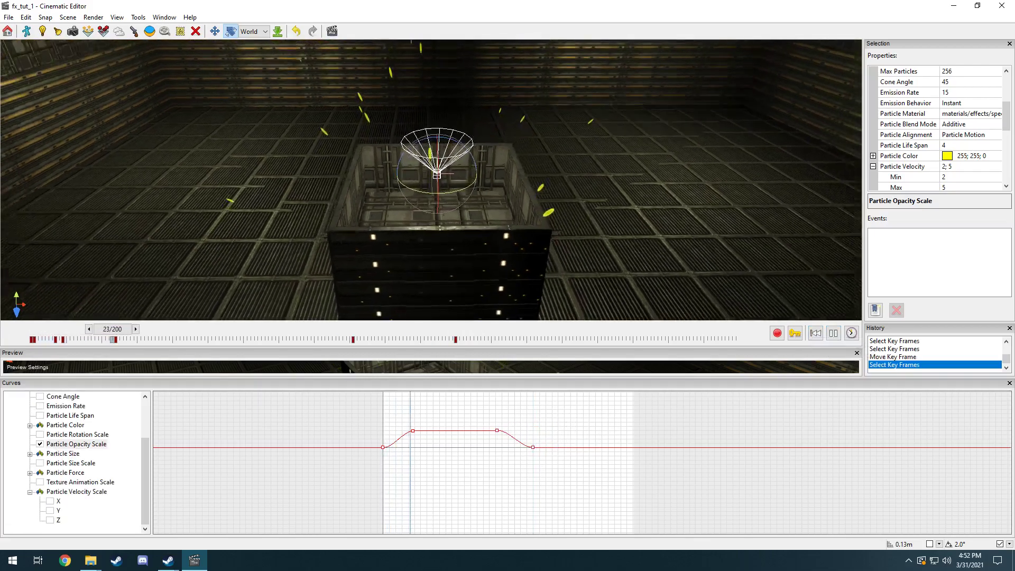
left_click(817, 336)
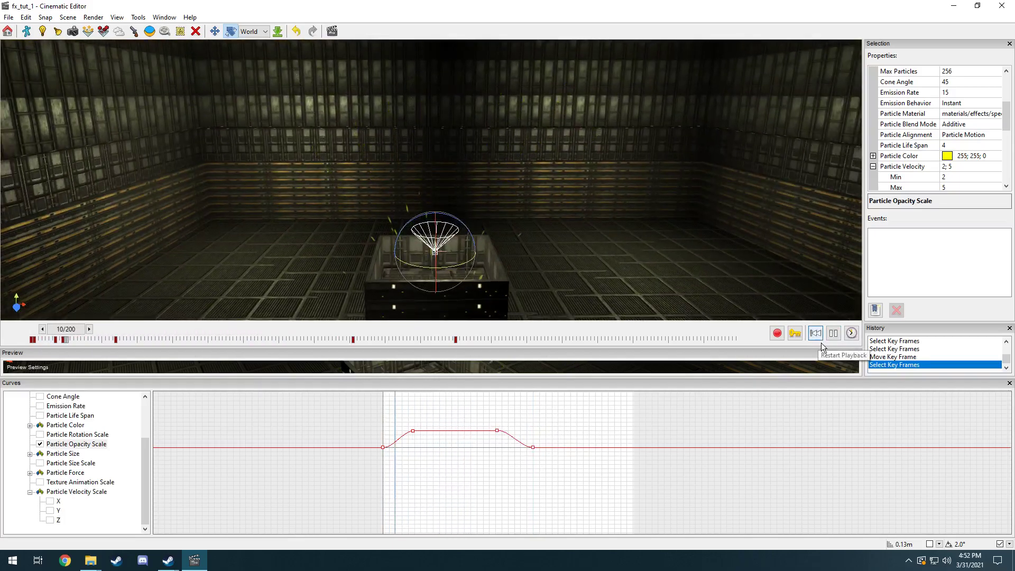
left_click(817, 336)
left_click(817, 336)
left_click(835, 336)
Step: Shift the first two opacity scale keyframes later, to about frames 6 and 30, and deselect them
scroll(423, 470, "up", 2)
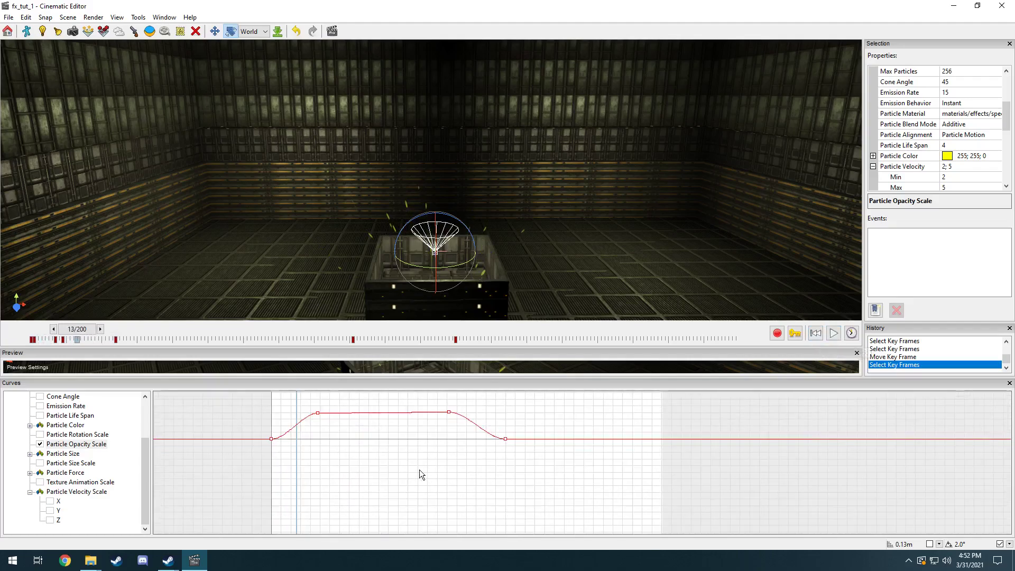
left_click_drag(447, 409, 393, 455)
left_click(436, 467)
Step: Replay the burst from the start to check the delayed fade-in, and pause at frame 77
left_click(819, 339)
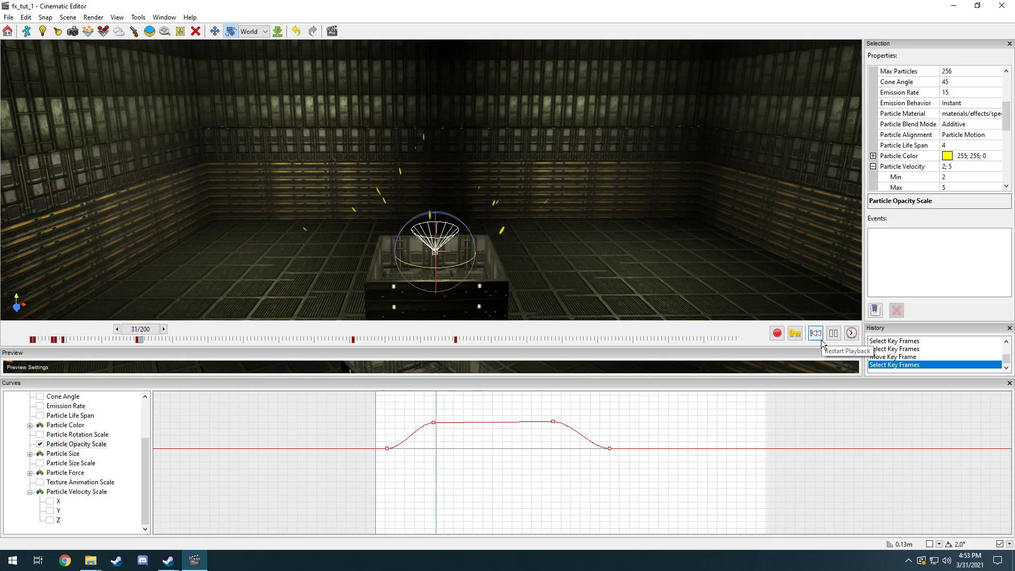
left_click(822, 343)
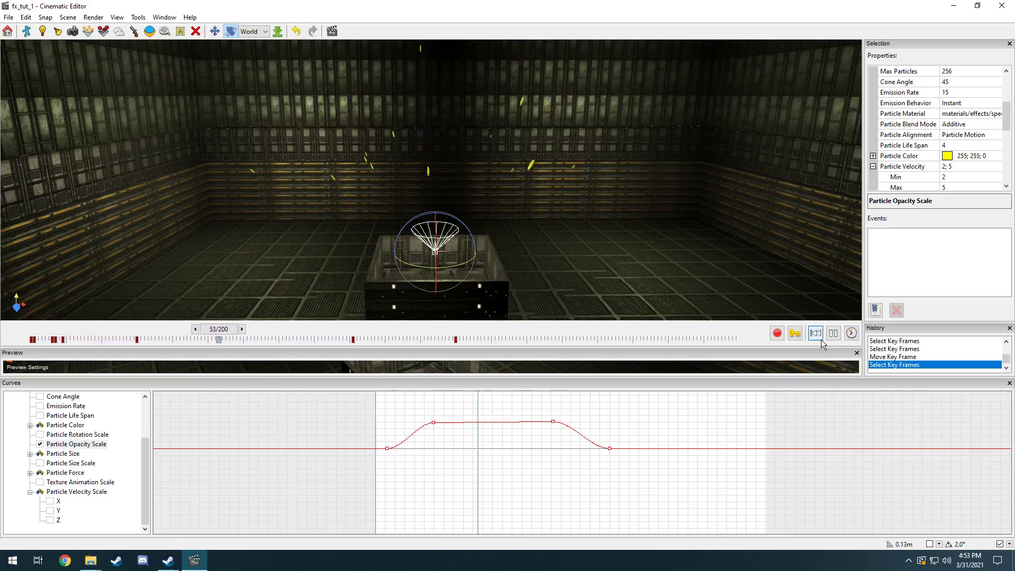
left_click(822, 343)
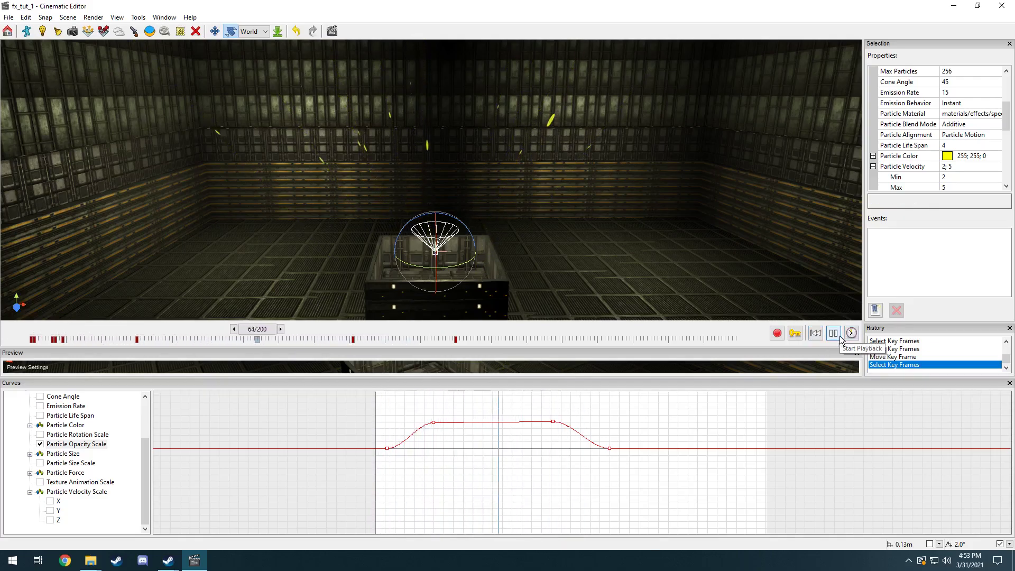
left_click(841, 339)
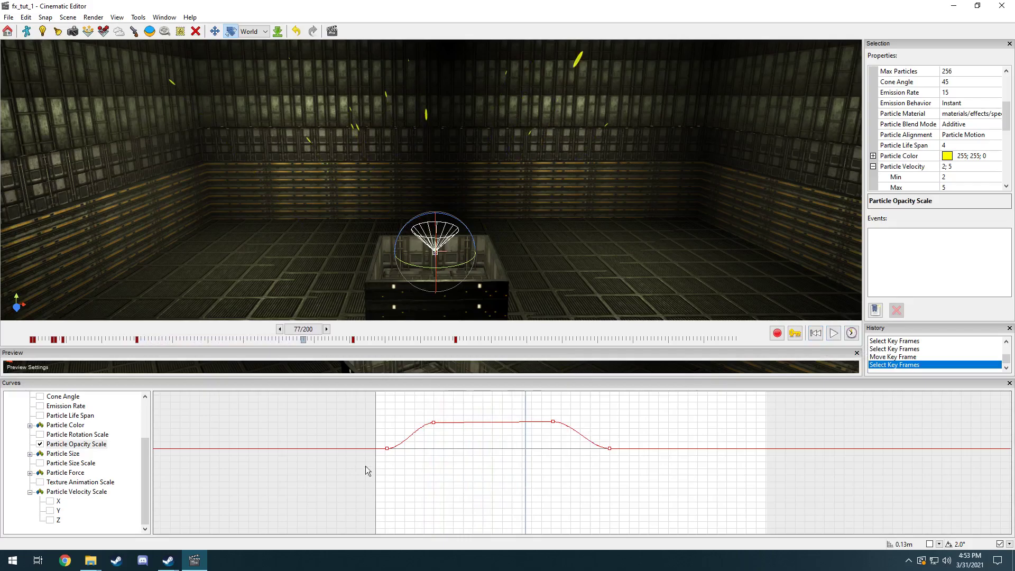
Step: Hide the opacity scale curve and briefly view the Cone Angle, Emission Rate and Particle Life Span curves
left_click(40, 444)
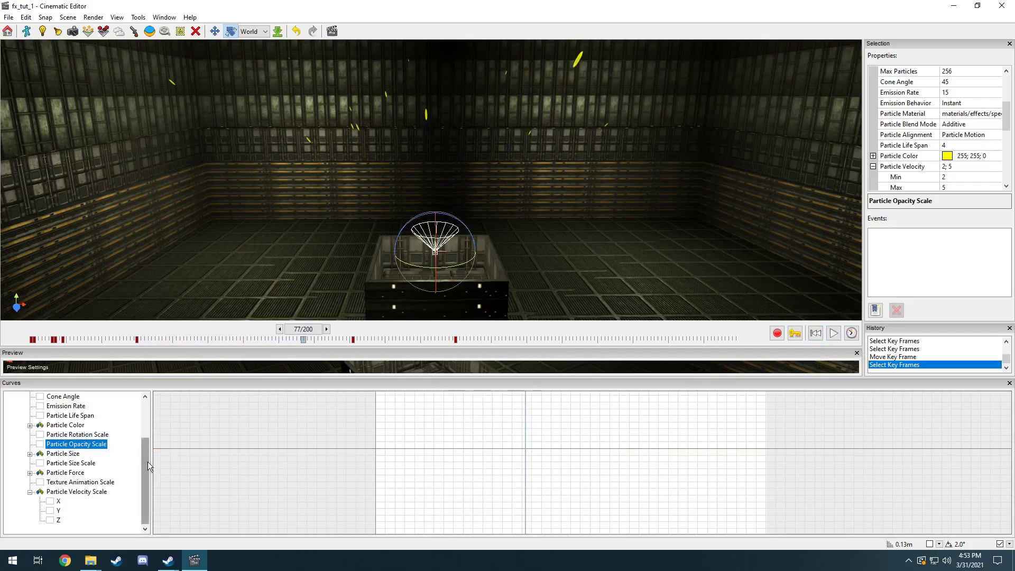
left_click_drag(145, 466, 144, 426)
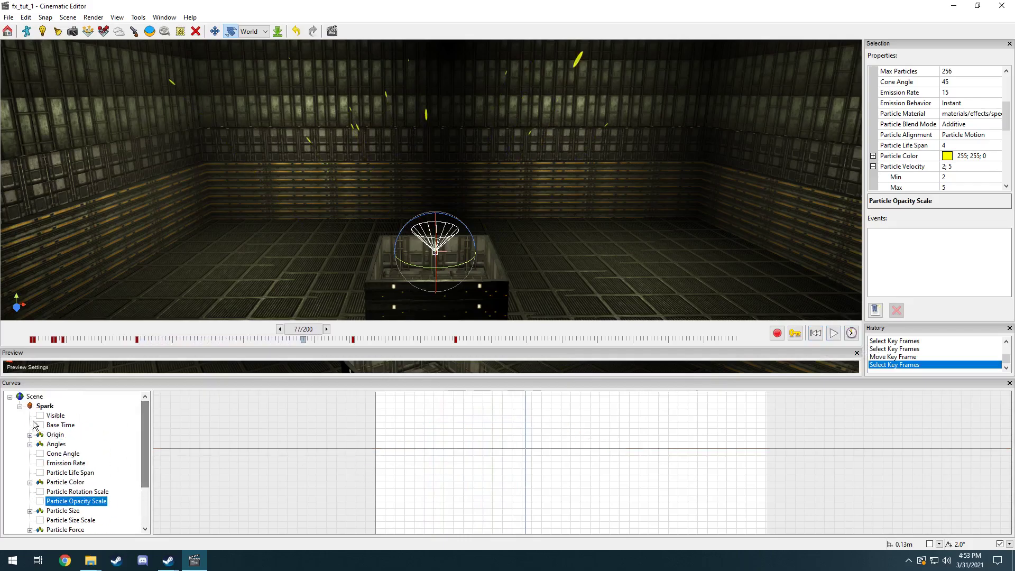
left_click(41, 454)
left_click(41, 463)
left_click(40, 472)
left_click(42, 482)
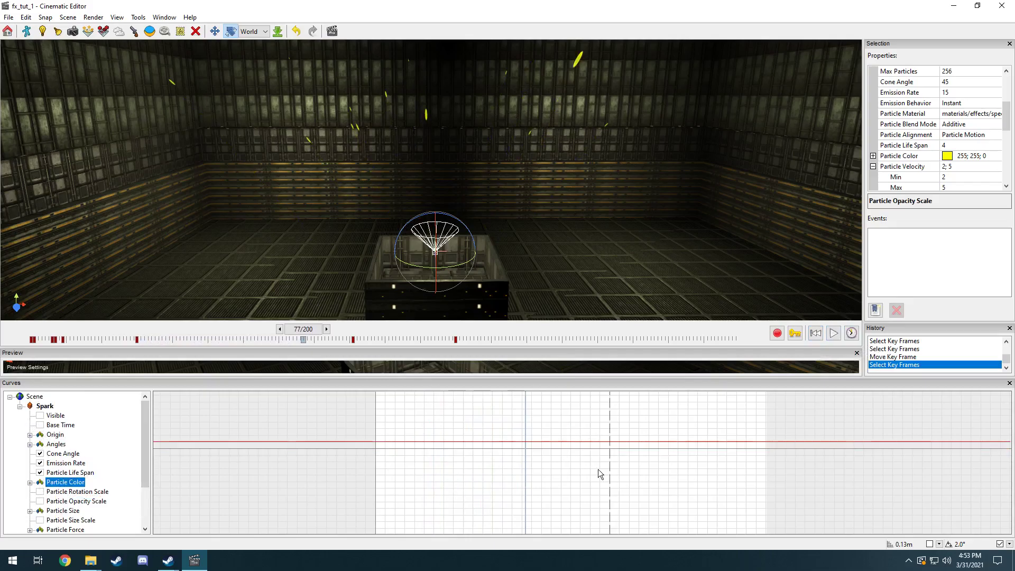
left_click(41, 472)
left_click(41, 462)
left_click(41, 453)
Step: Save the cinematic and collapse the Spark entry in the curve tree
left_click(430, 502)
left_click(10, 20)
left_click(35, 54)
left_click(19, 406)
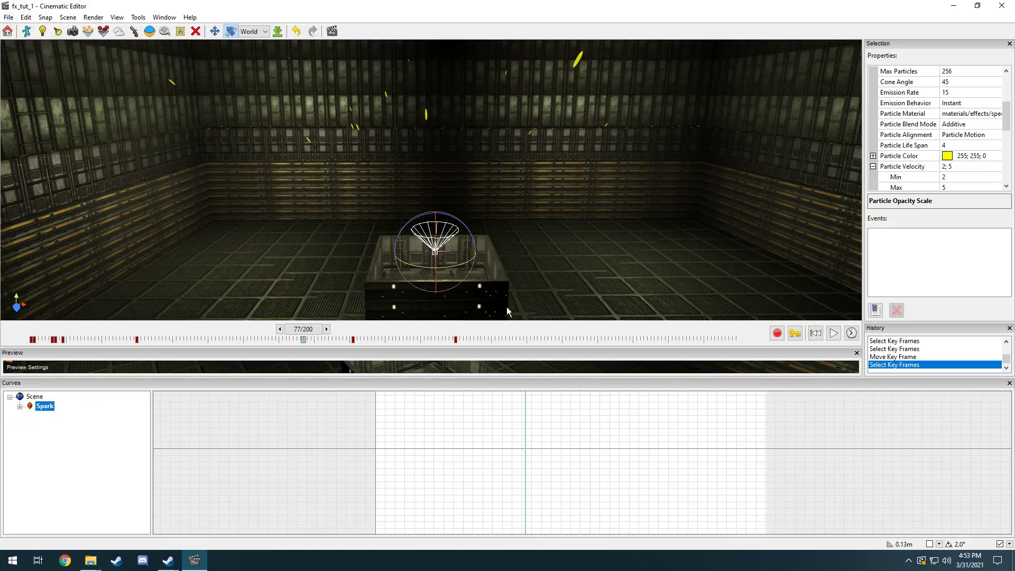
Step: Scrub the timeline back to frame 23 and on to frame 60, examining the sparks from several angles
left_click_drag(306, 339, 112, 340)
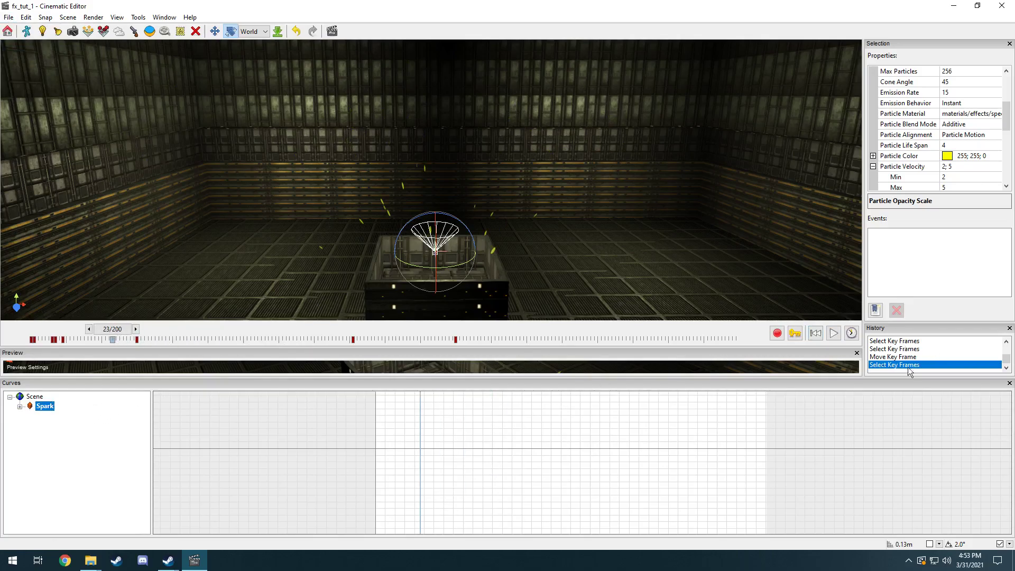
right_click_drag(542, 255, 474, 319)
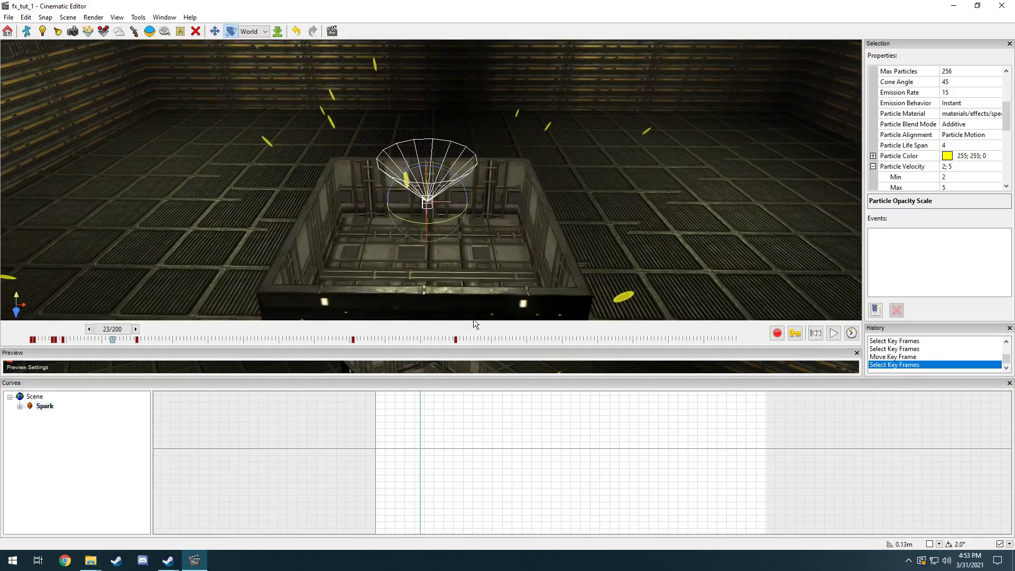
left_click_drag(129, 344, 98, 343)
right_click_drag(433, 186, 435, 185)
right_click_drag(360, 231, 274, 292)
left_click_drag(98, 339, 259, 344)
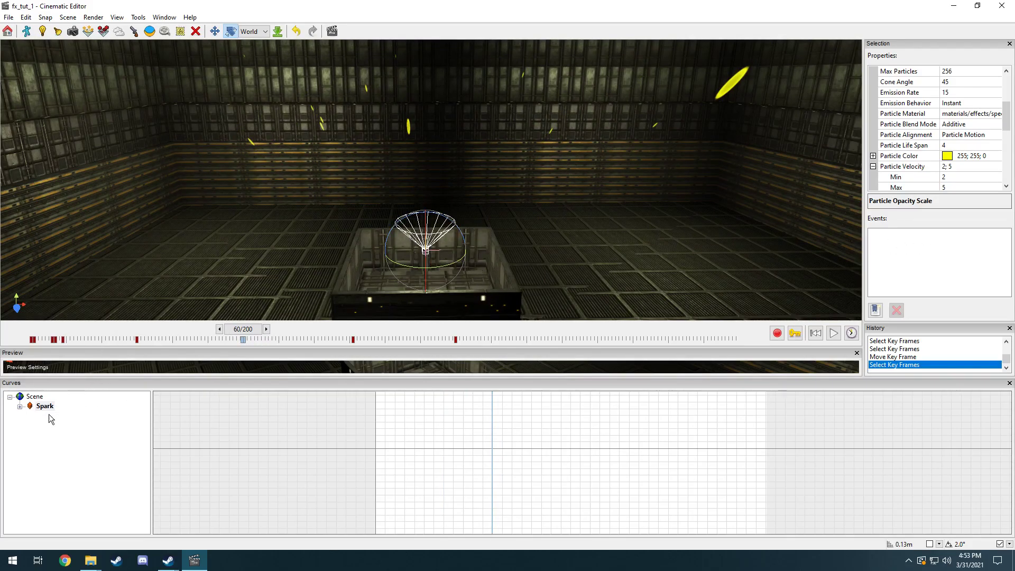
left_click(87, 30)
left_click(66, 420)
left_click(25, 17)
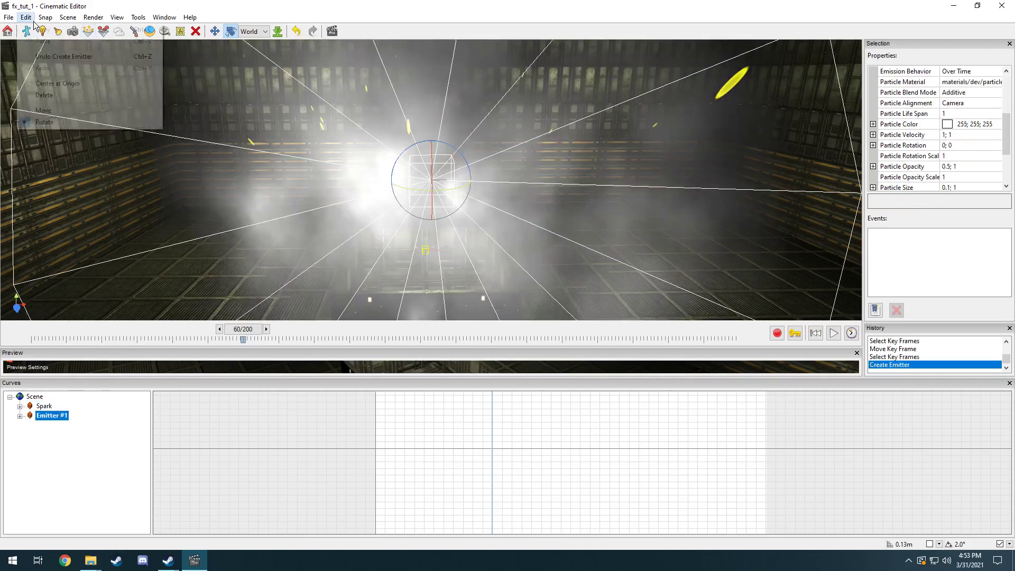
left_click(57, 98)
Step: Enlarge the viewport by shrinking the curve area, and add an actor to the scene
mouse_move(334, 230)
right_mouse_down()
mouse_move(349, 281)
mouse_move(317, 223)
mouse_move(333, 285)
mouse_move(334, 229)
right_mouse_up()
mouse_move(139, 75)
right_mouse_down()
mouse_move(138, 53)
mouse_move(138, 95)
mouse_move(138, 75)
right_mouse_up()
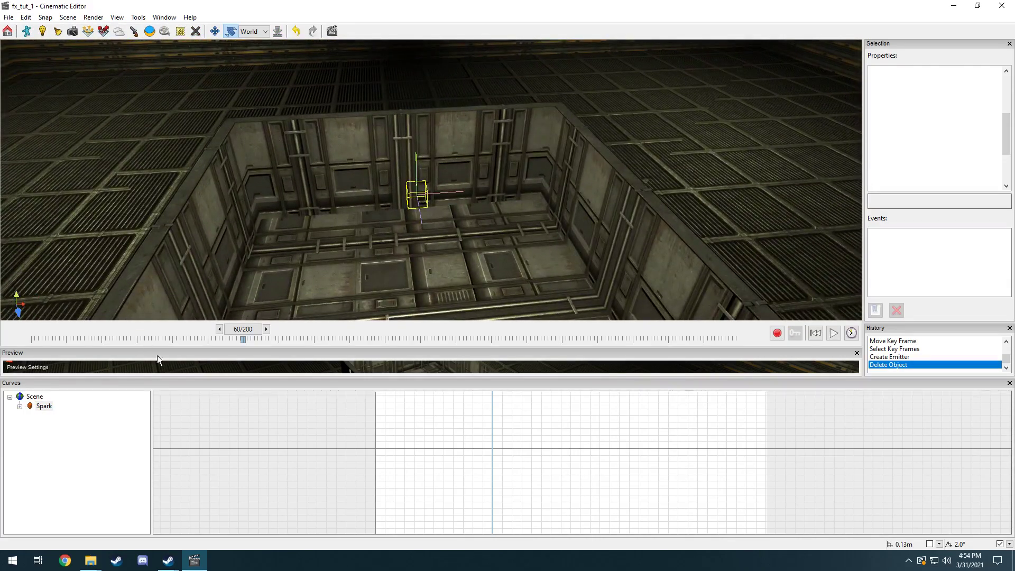
left_click_drag(158, 383, 153, 458)
right_click_drag(268, 138, 269, 139)
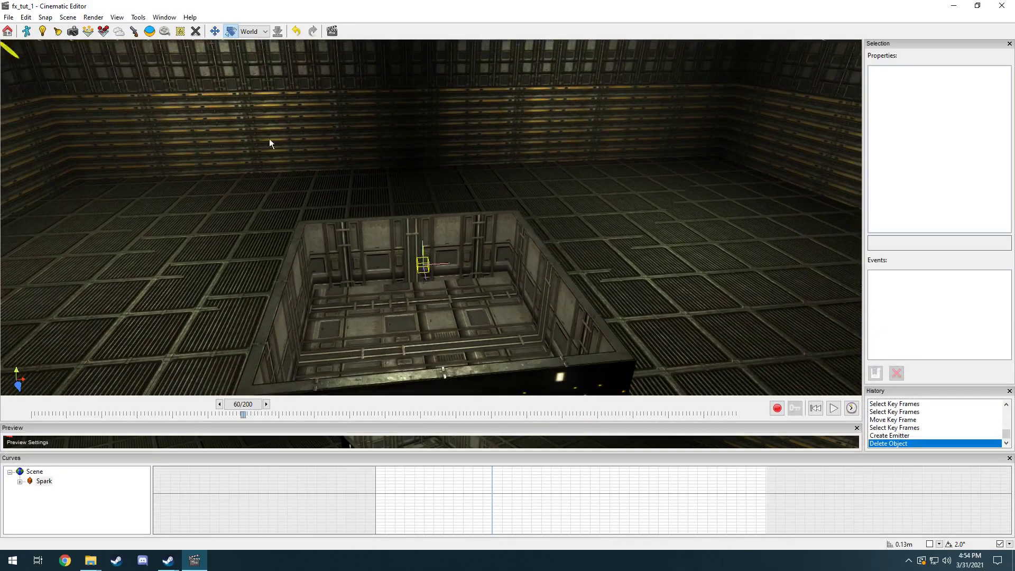
left_click(31, 37)
right_click_drag(33, 42, 175, 39)
Step: Move the new actor to about -0.48; 2.85; 3.99, and briefly switch to the rotate tool and back
left_click(216, 31)
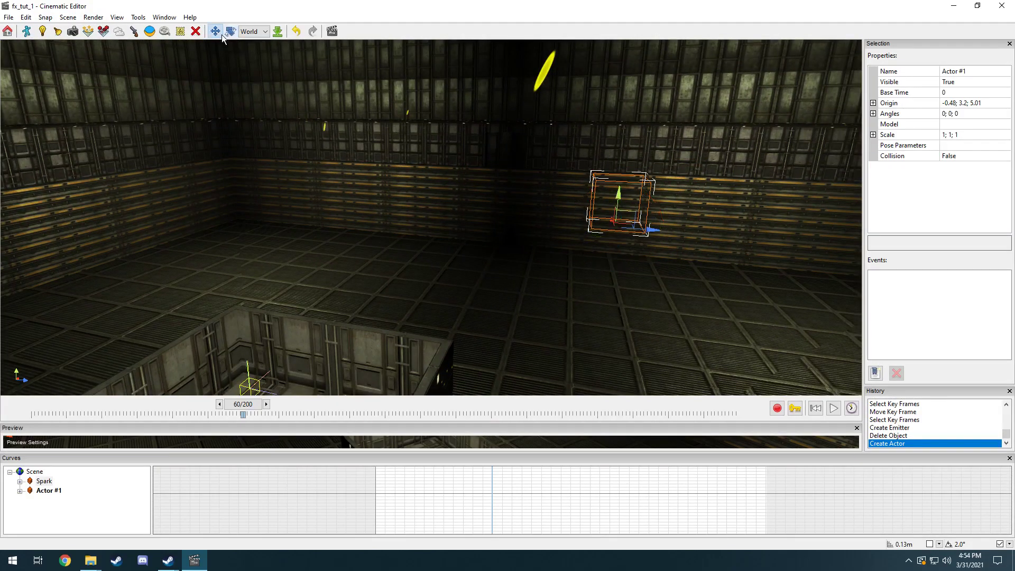
left_click_drag(630, 223, 475, 198)
left_click_drag(536, 189, 523, 279)
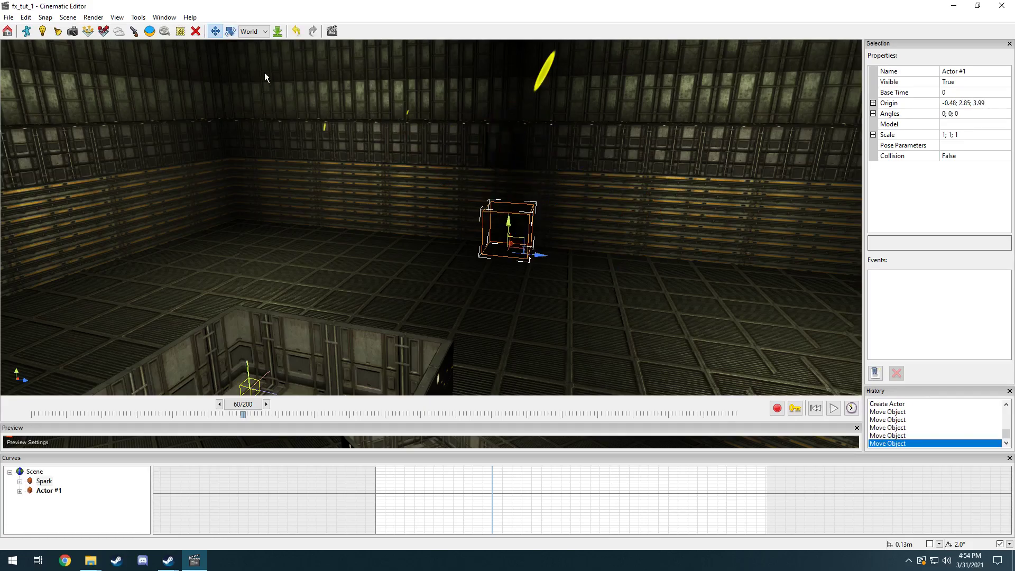
left_click(234, 35)
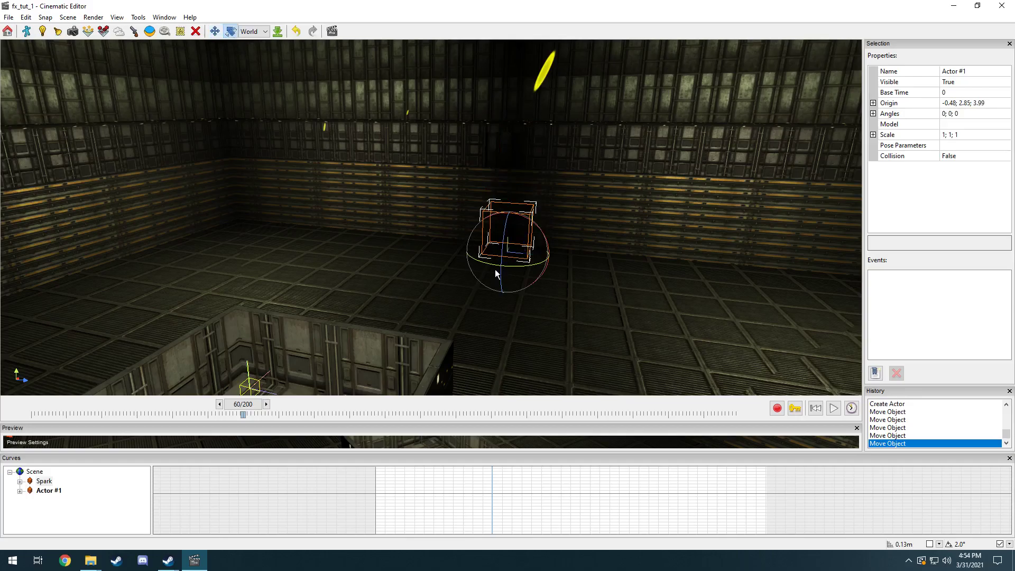
left_click(217, 34)
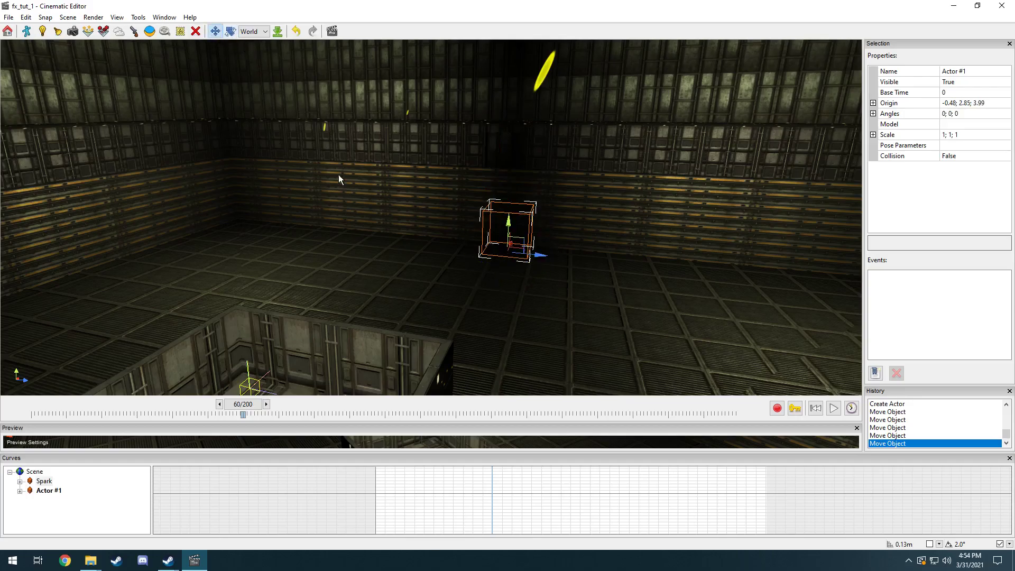
Step: Move the actor down into the pit beside the spark emitter, to about 0.03; 0.43; 0.47
left_click_drag(519, 247, 258, 321)
right_click_drag(257, 319, 435, 209)
left_click_drag(431, 183, 478, 264)
right_click_drag(477, 268, 437, 228)
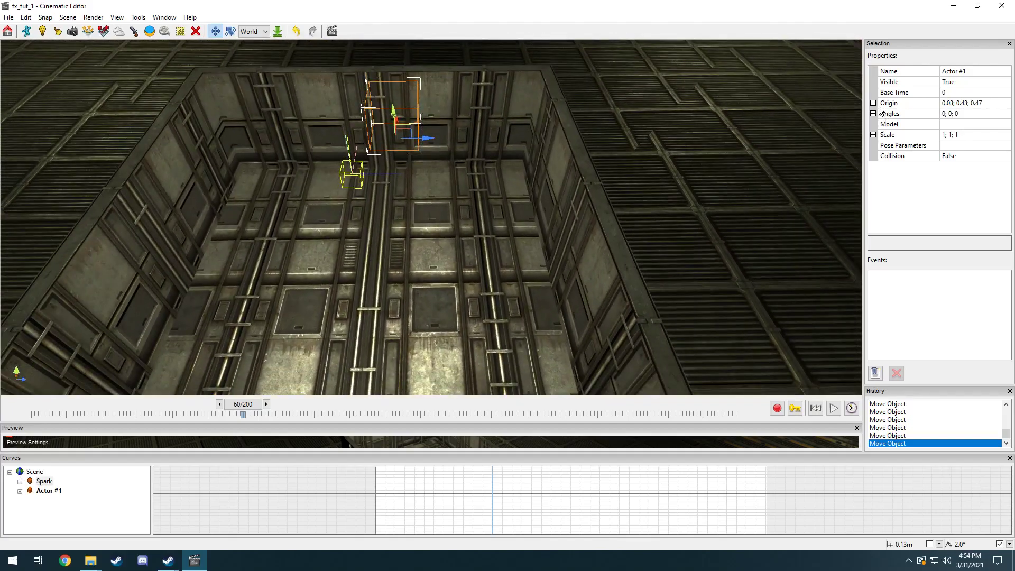
right_click_drag(659, 160, 783, 174)
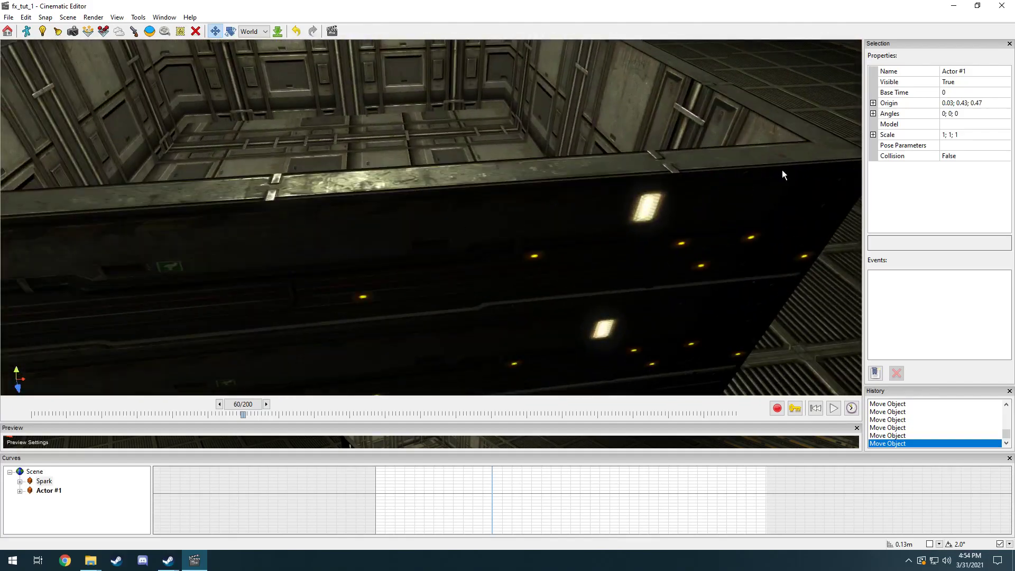
Step: Set the actor's origin to X 0, Y 1 and Z 0
left_click(874, 102)
left_click(984, 113)
type("0")
left_click(983, 124)
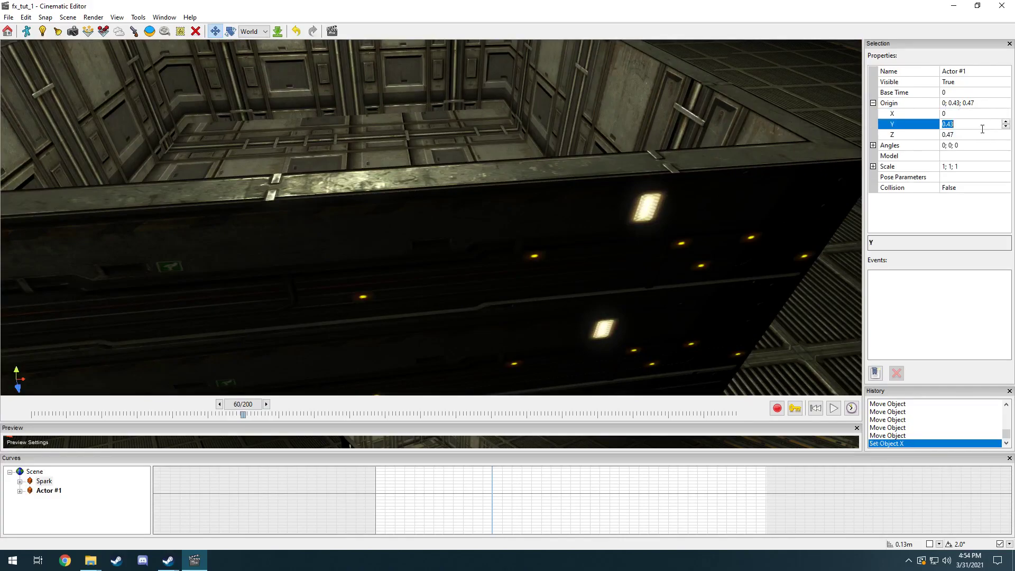
left_click(980, 136)
type("0")
key("Return")
left_click(979, 127)
type("1")
key("Return")
Step: Scrub the timeline back to frame 24 and examine the actor's placement above the spark emitter
right_click_drag(637, 143, 603, 87)
key("s")
mouse_move(429, 233)
right_mouse_down()
mouse_move(476, 217)
mouse_move(429, 233)
right_mouse_up()
key("w")
left_click_drag(246, 413, 116, 413)
right_click_drag(379, 323, 375, 354)
key("w")
key("s")
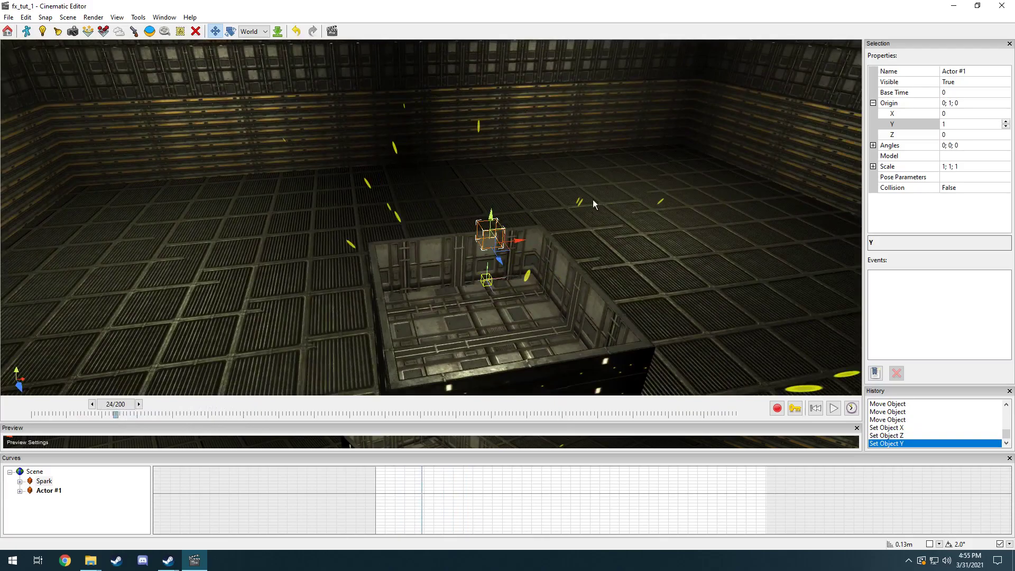
Step: Browse the models/props folders for the actor's model, close the browser without choosing one, and go to frame 23
left_click(600, 185)
left_click(491, 247)
left_click(959, 125)
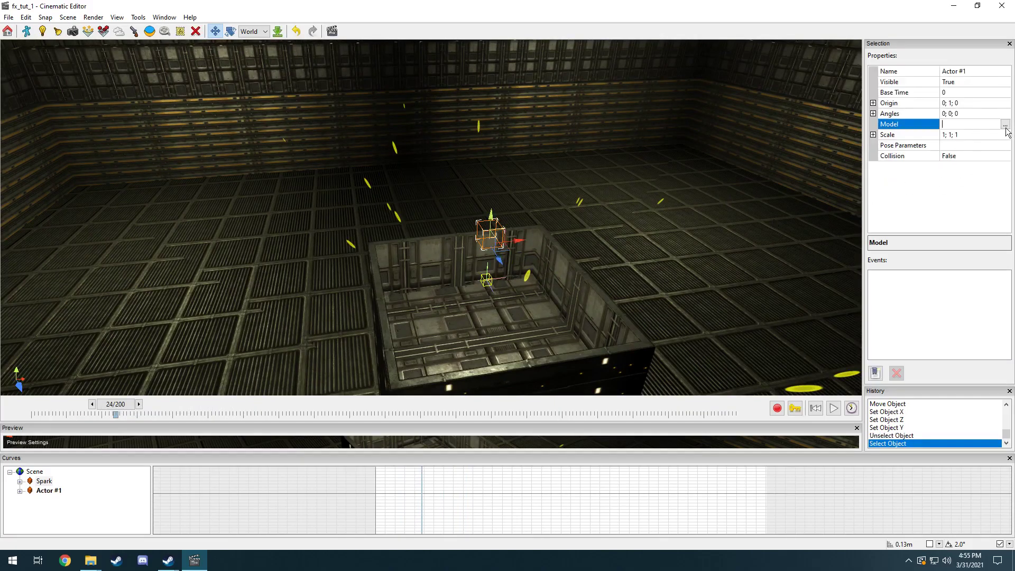
left_click(1005, 124)
double_click(88, 189)
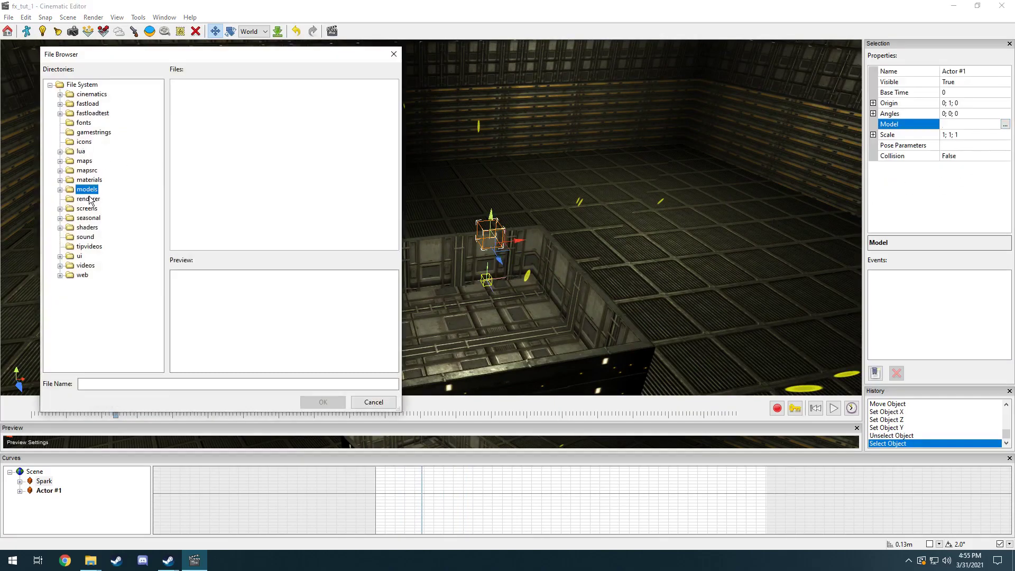
double_click(95, 304)
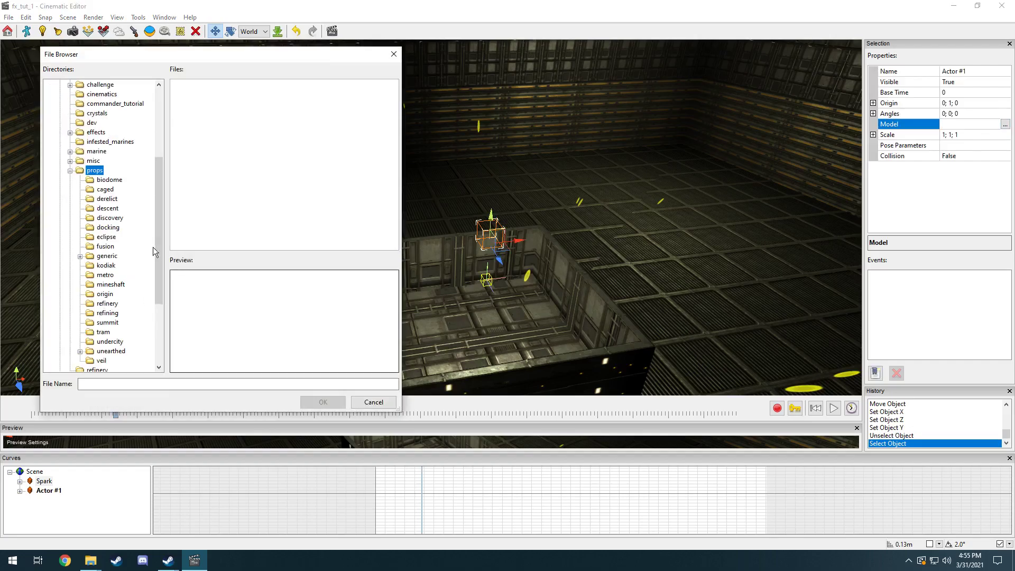
left_click(394, 55)
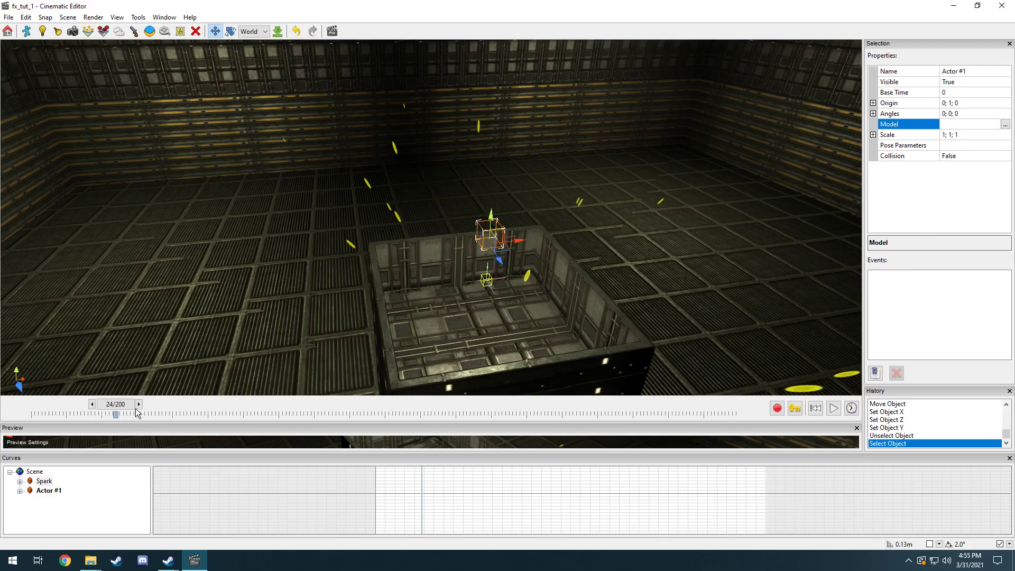
left_click_drag(139, 408, 135, 411)
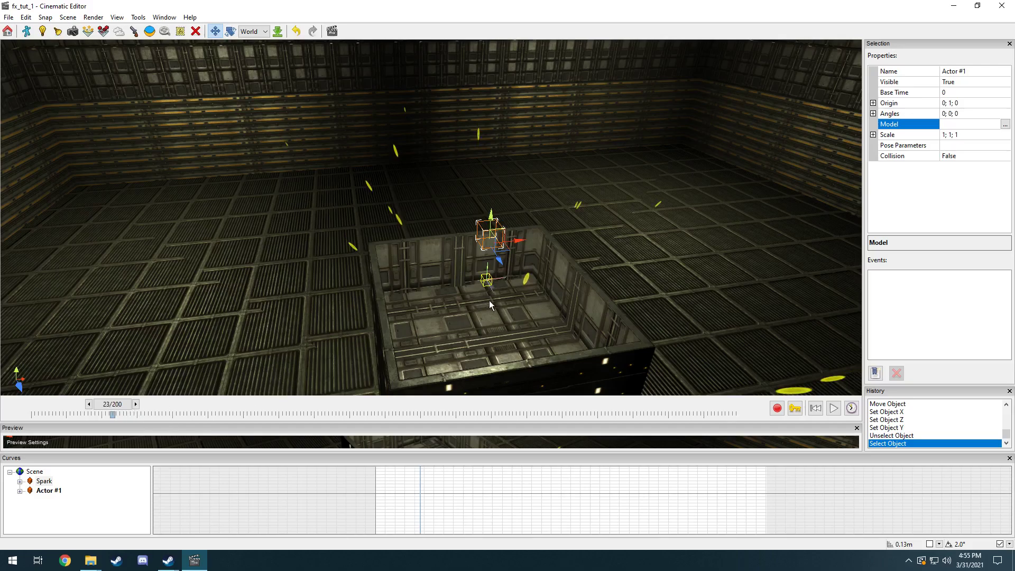
Step: Add a Play Cinematic event to the actor at frame 23 after looking through the available event types
left_click(874, 374)
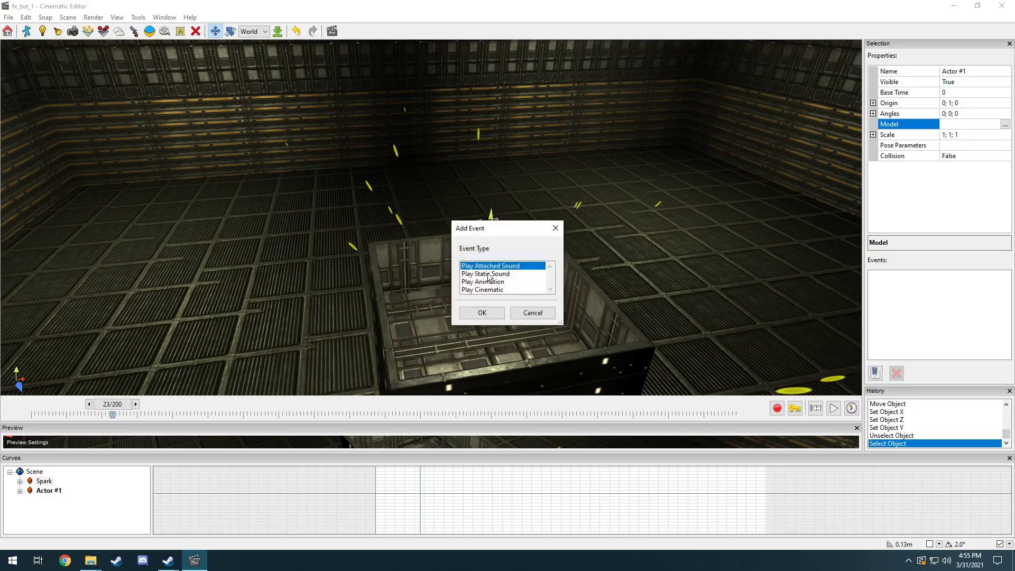
key("Down")
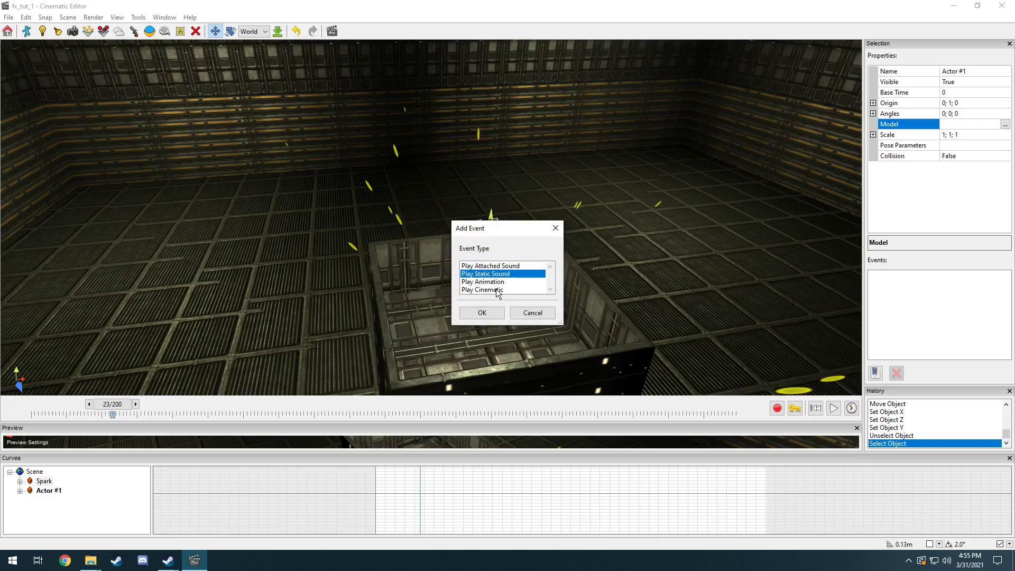
key("Up")
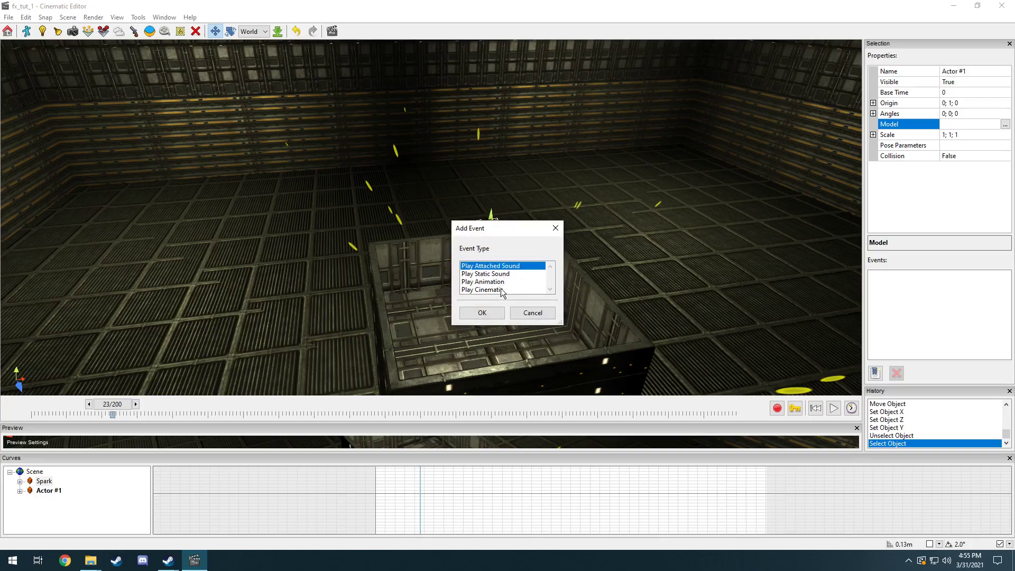
key("Down")
key("Down")
key("Up")
key("Up")
key("Down")
key("Down")
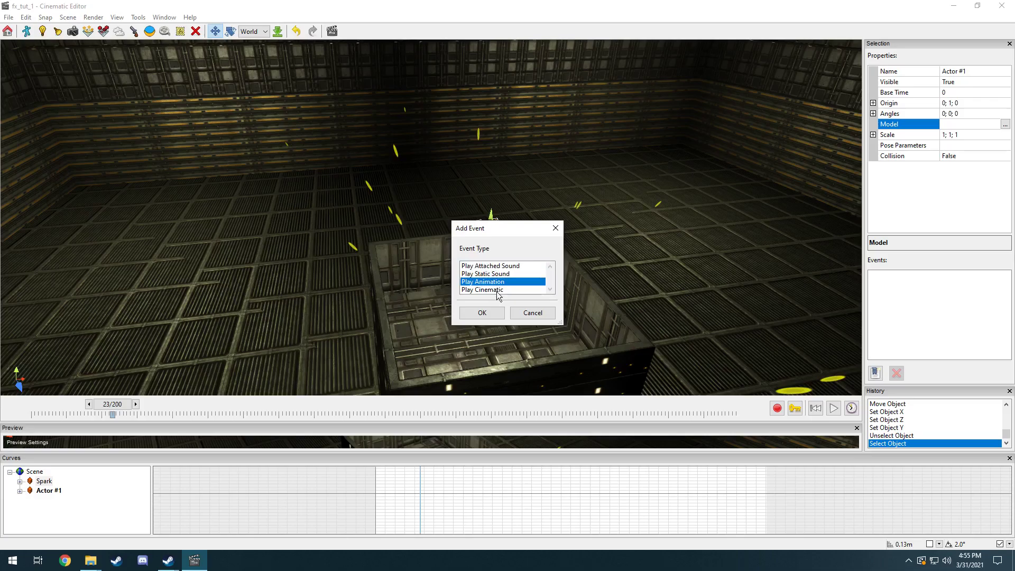
key("Down")
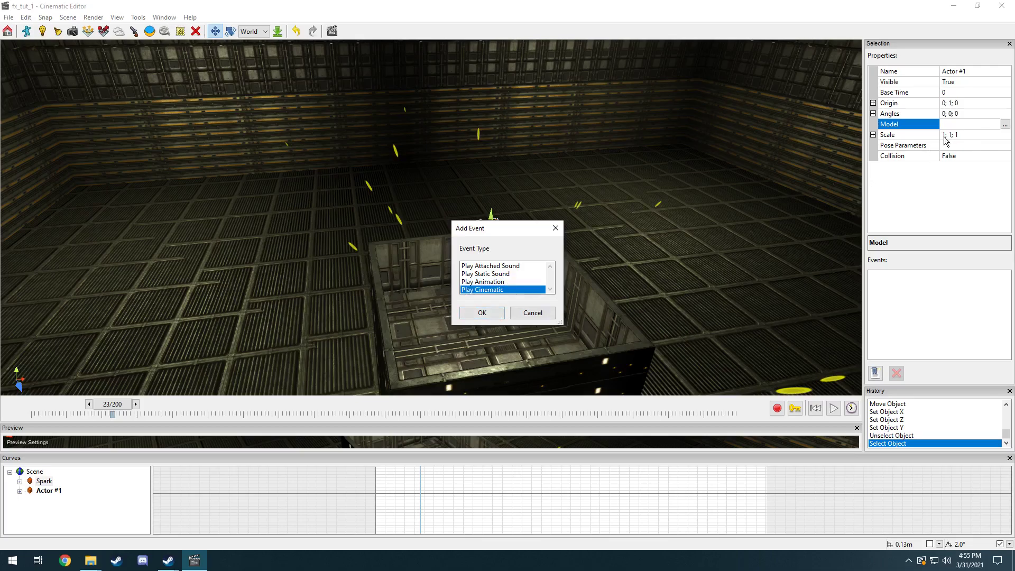
left_click(482, 313)
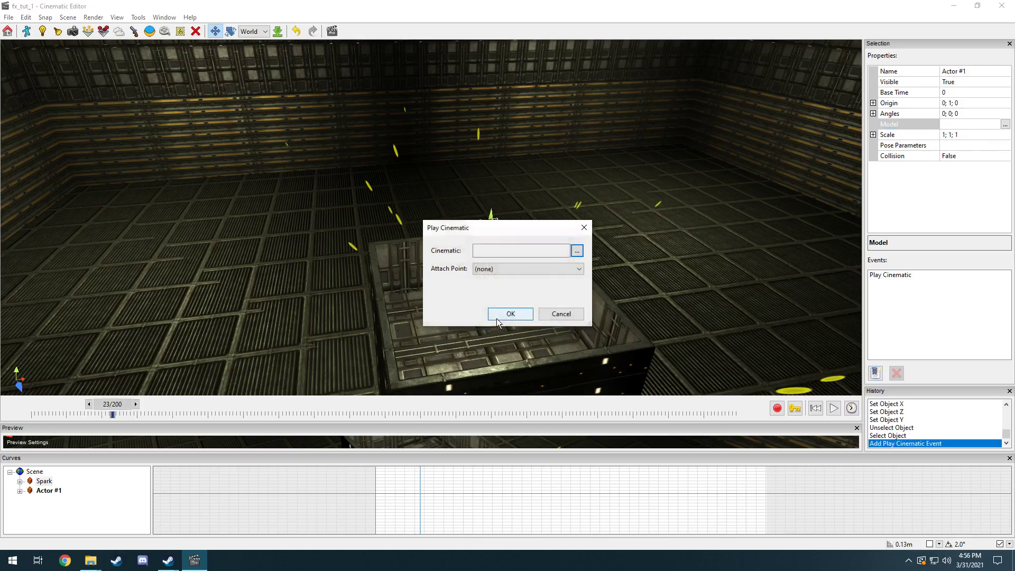
Step: Set the event's cinematic to crusher_explosion.cinematic from the cinematics/environment/mineshaft folder, leaving the attach point at none
left_click(577, 250)
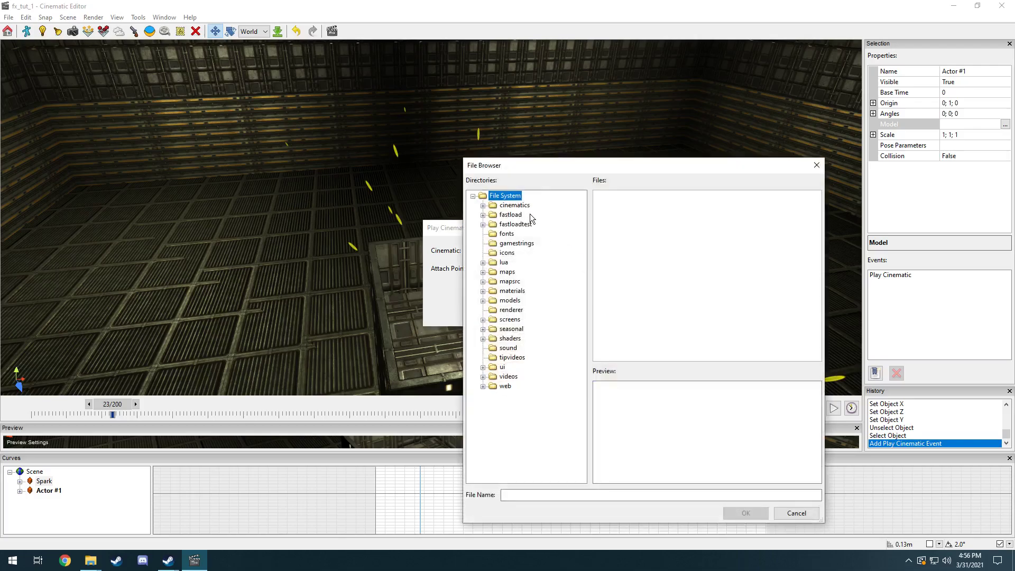
double_click(516, 205)
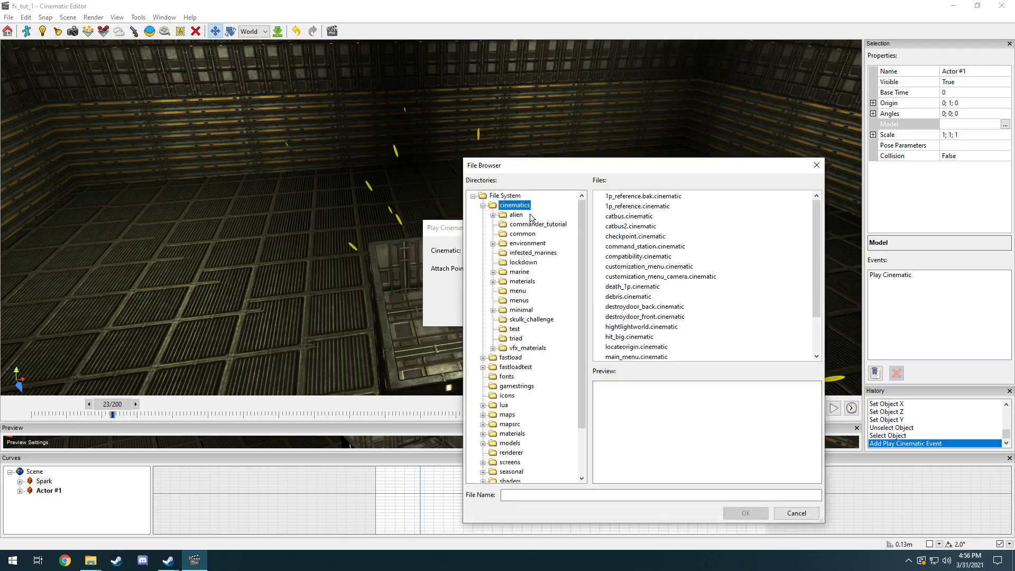
double_click(527, 244)
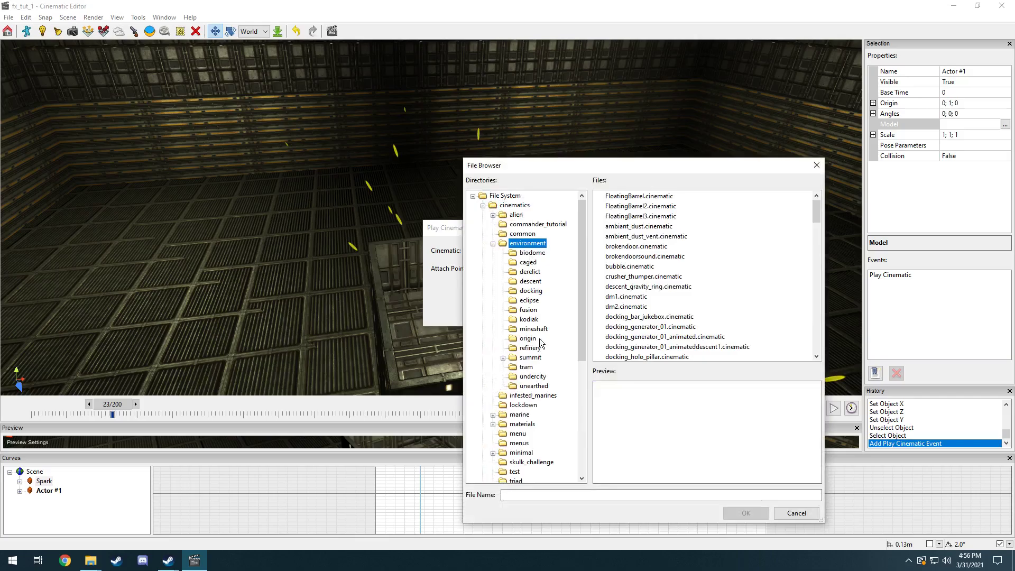
left_click(533, 329)
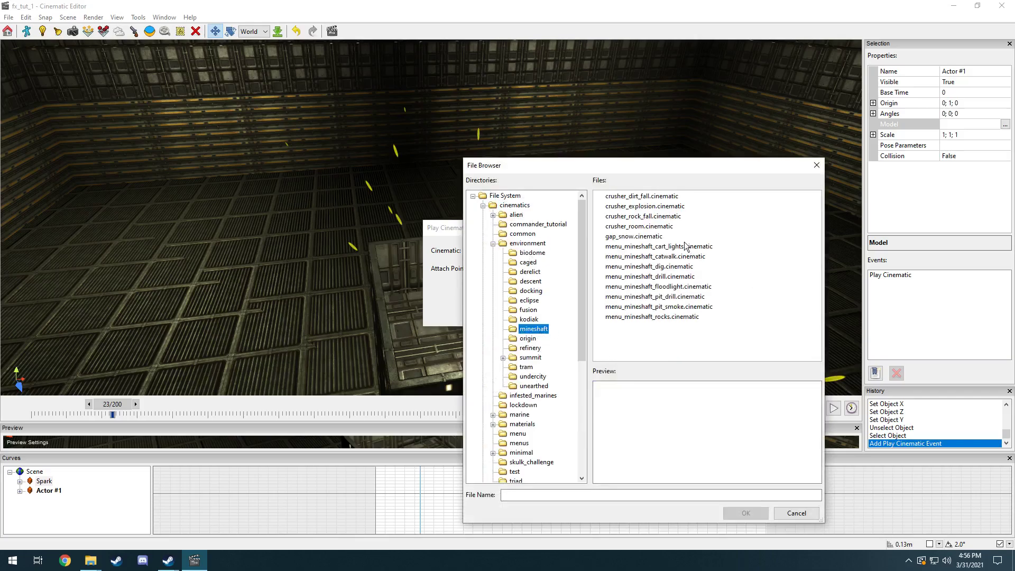
left_click(648, 206)
left_click(759, 516)
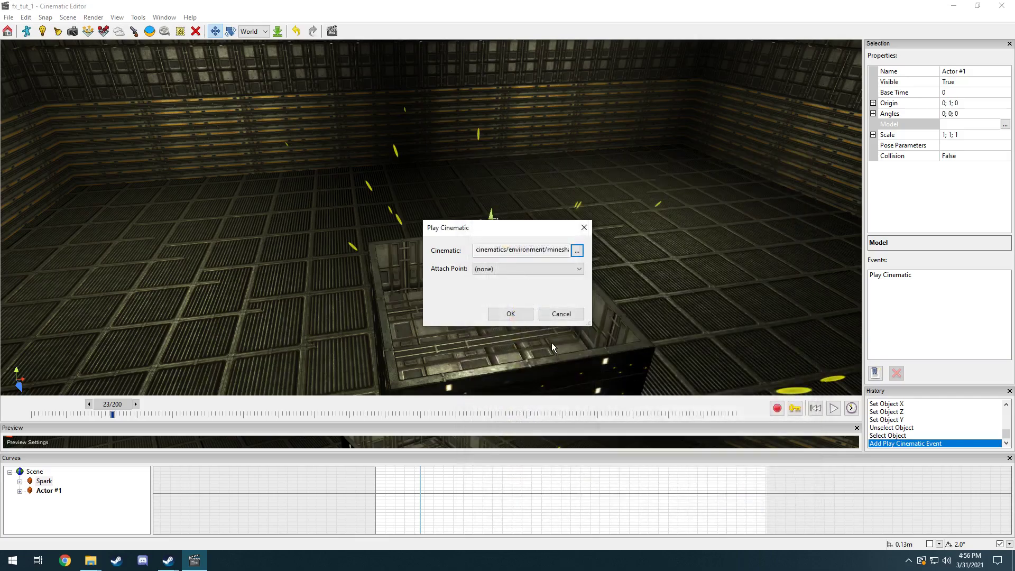
left_click(527, 319)
Step: Step frame by frame between frames 22 and 24 to examine when the actor's explosion triggers
right_click_drag(680, 326, 680, 296)
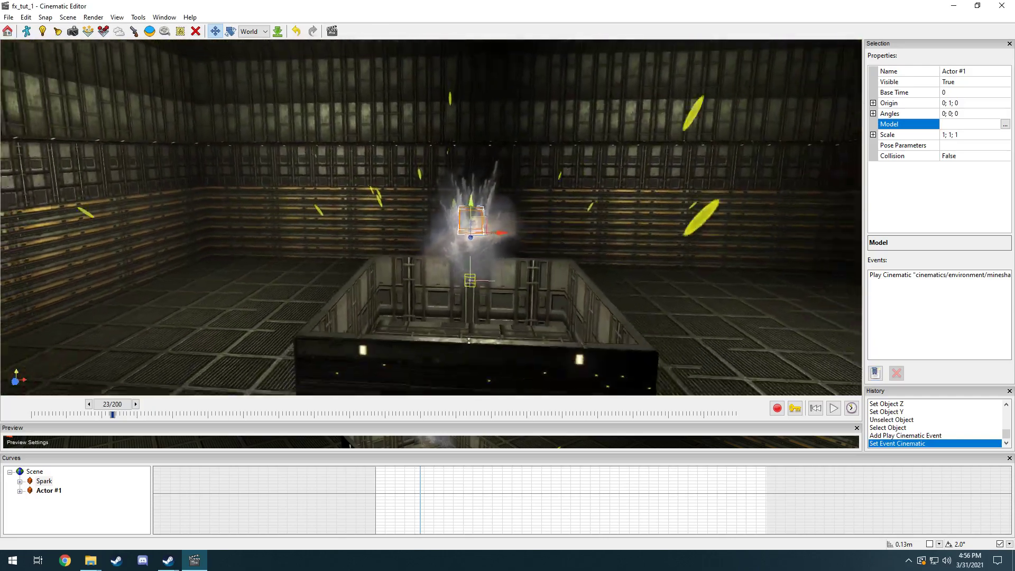
left_click(85, 404)
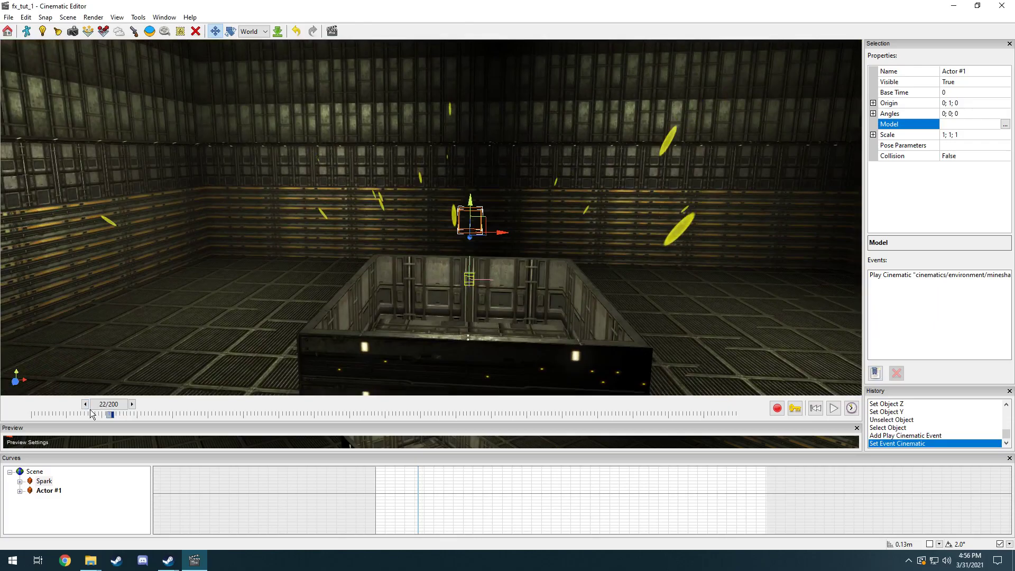
key("Right")
key("Right")
key("Left")
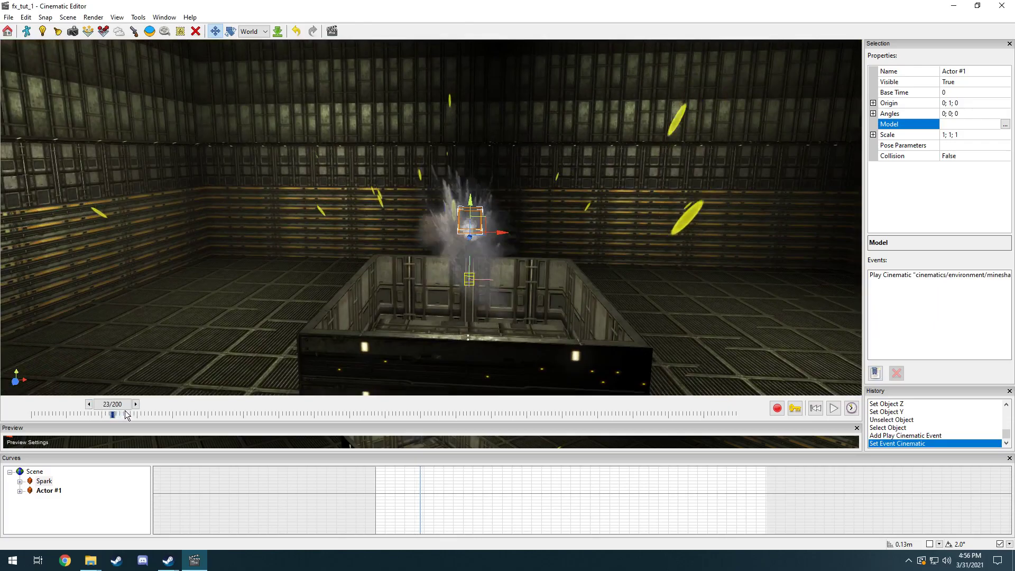
Step: Play the scene through the event, examine the explosion alongside the sparks, and pause at frame 63
left_click(834, 411)
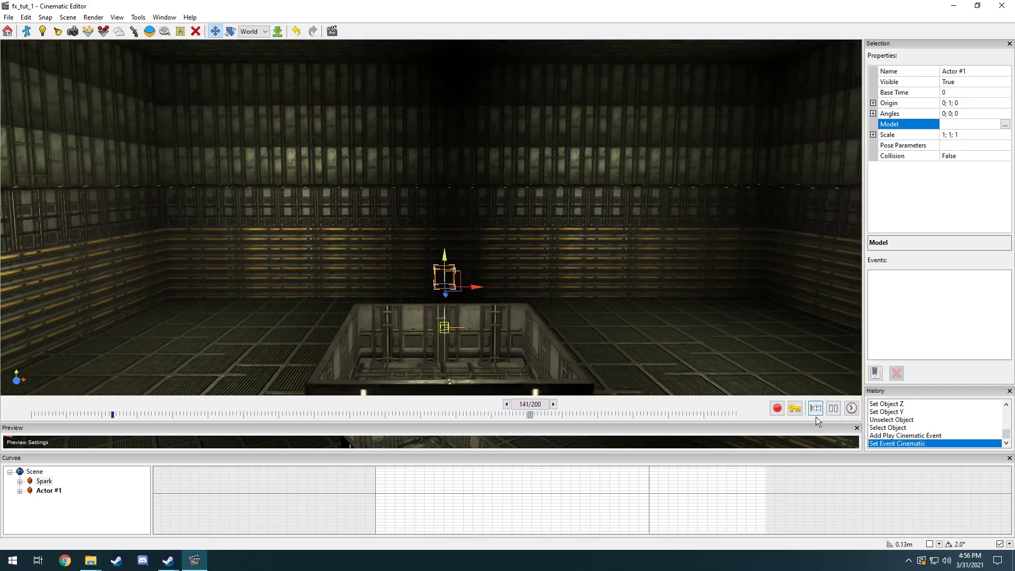
left_click(818, 415)
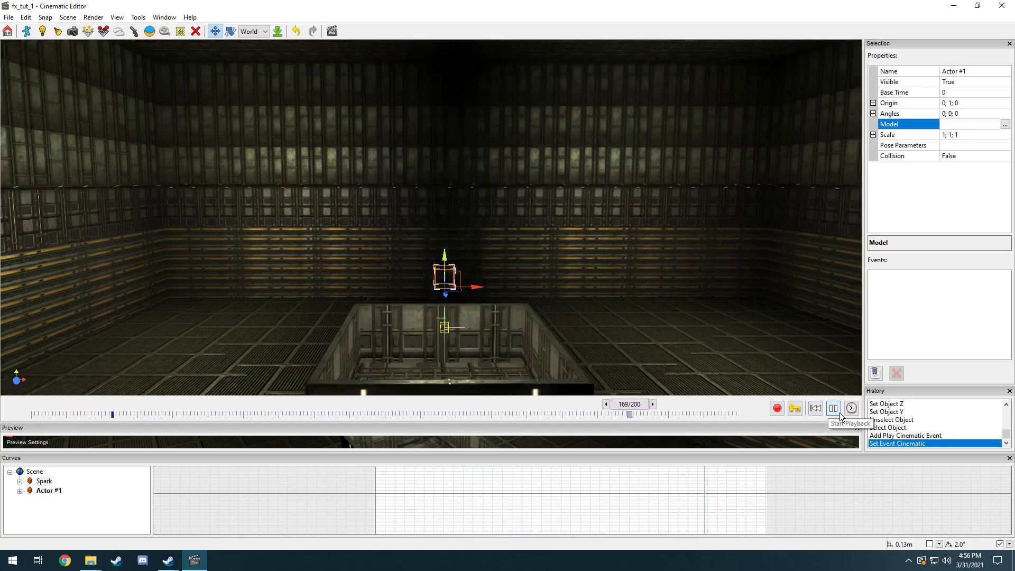
left_click(835, 414)
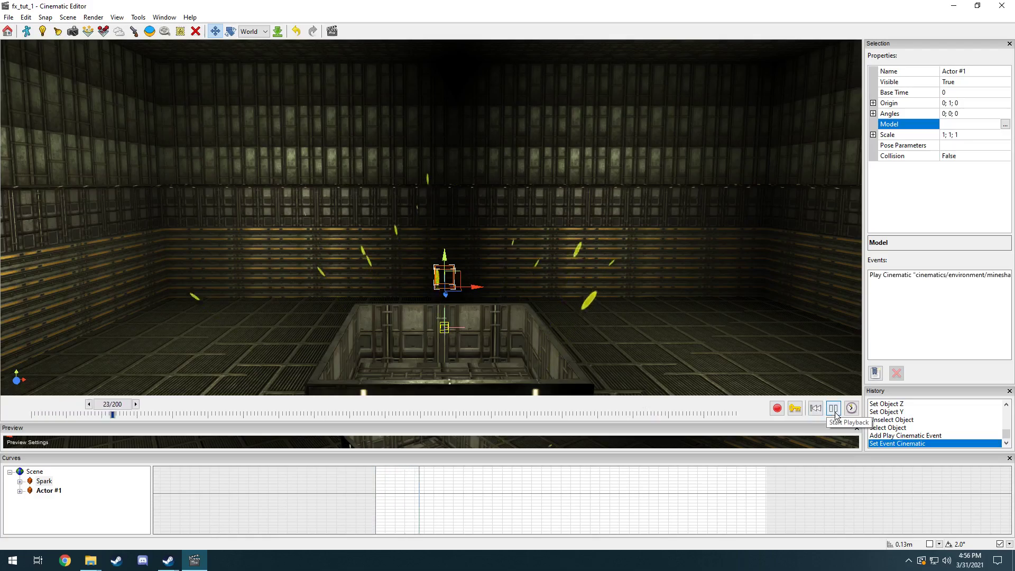
left_click(834, 409)
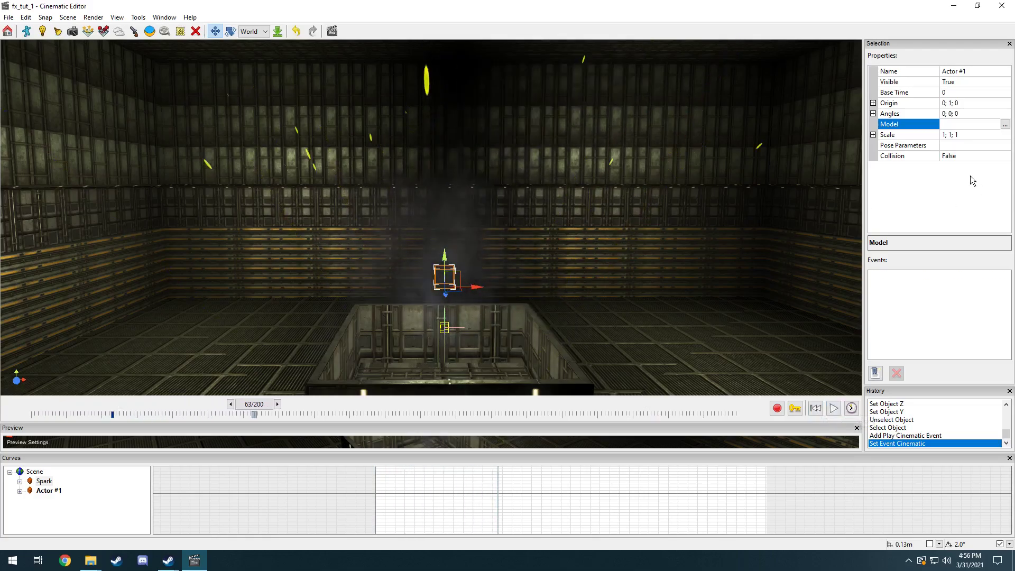
Step: Return to frame 23 and delete the actor's Play Cinematic event
left_click(118, 414)
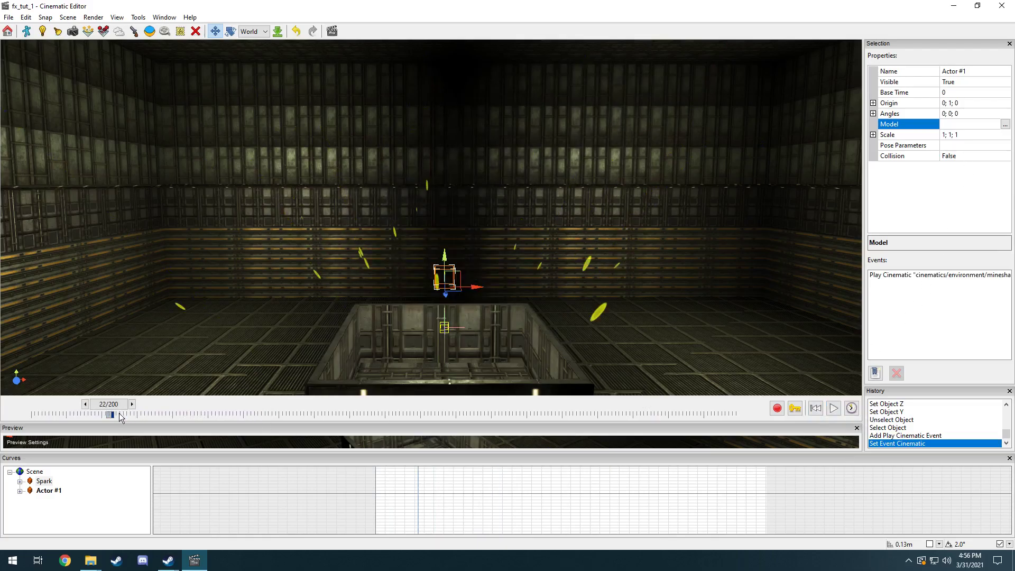
key("Right")
key("Right")
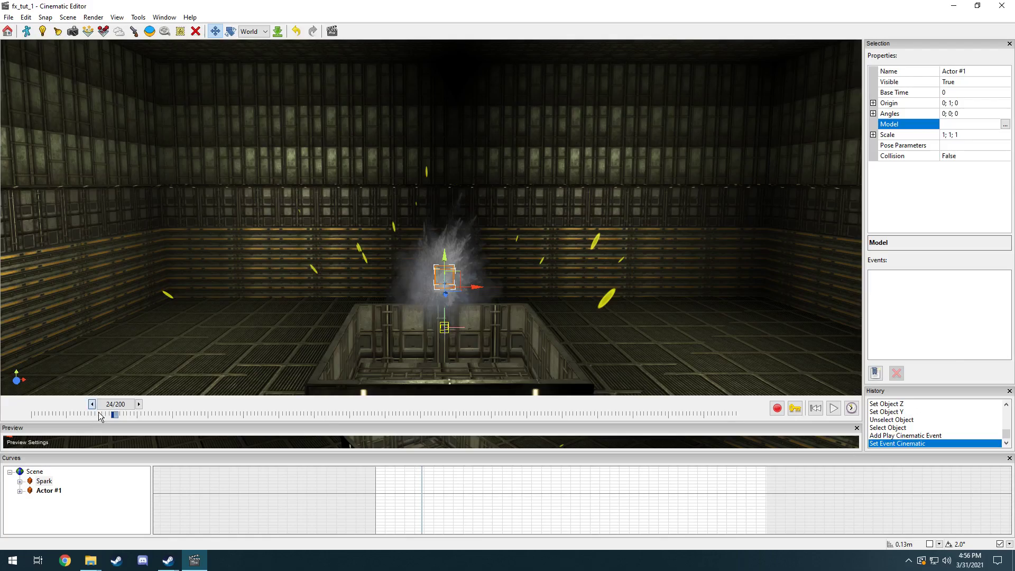
key("Left")
left_click(954, 281)
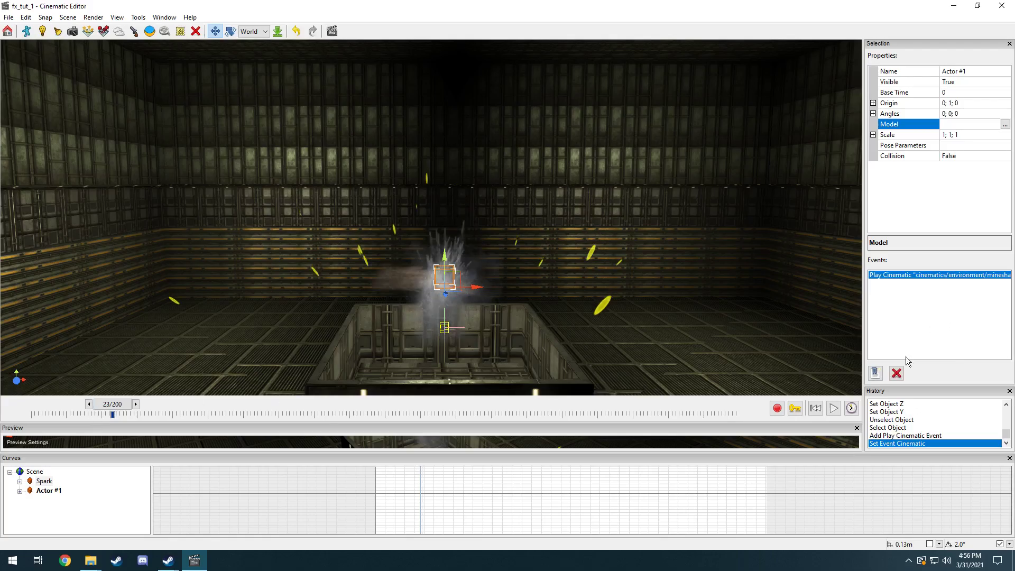
left_click(896, 374)
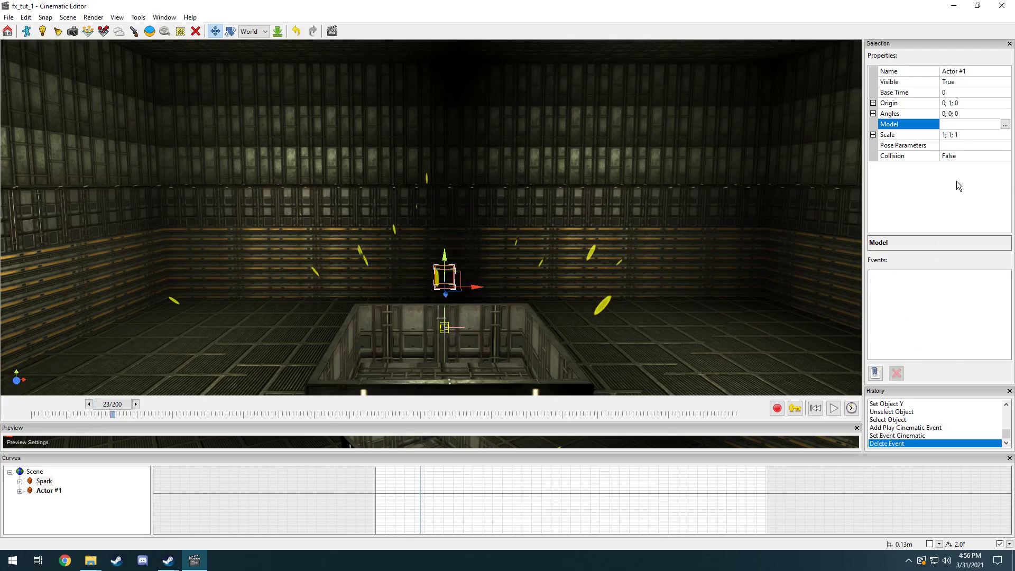
left_click(1004, 125)
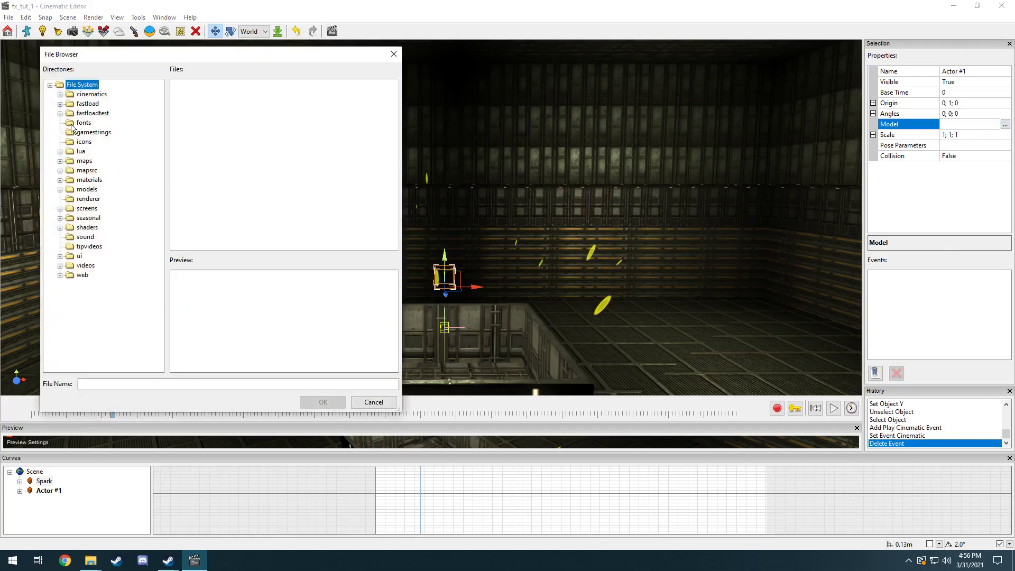
left_click(86, 172)
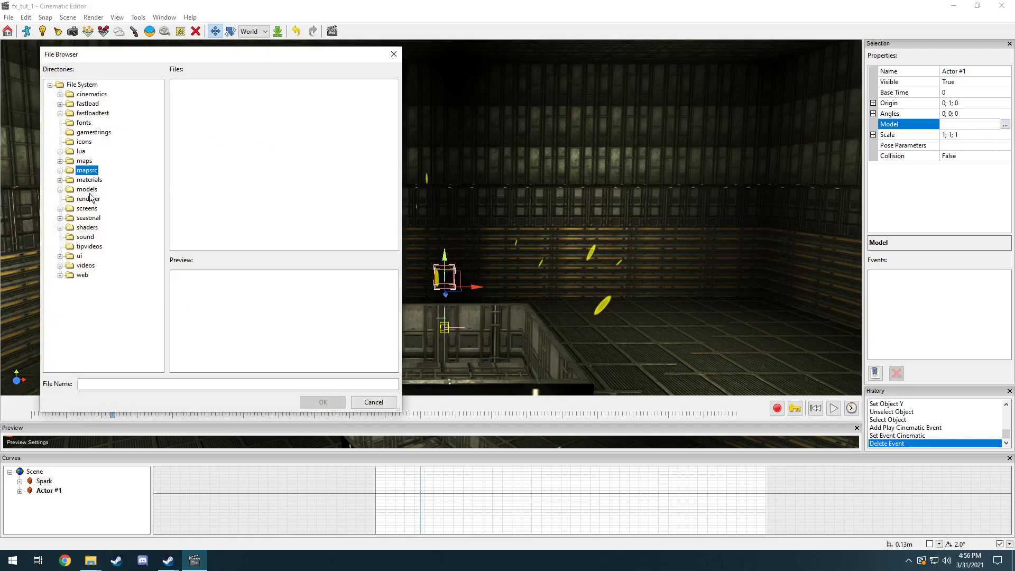
left_click(89, 192)
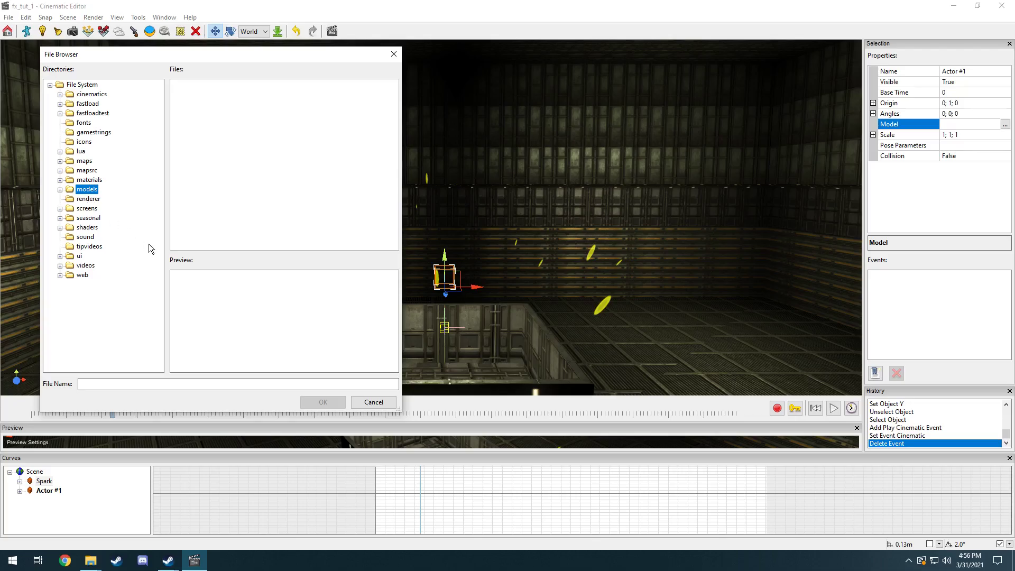
left_click(373, 402)
Step: Open the recent file main_menu_tram.cinematic, discarding the unsaved changes to fx_tut_1
left_click(8, 17)
mouse_move(47, 79)
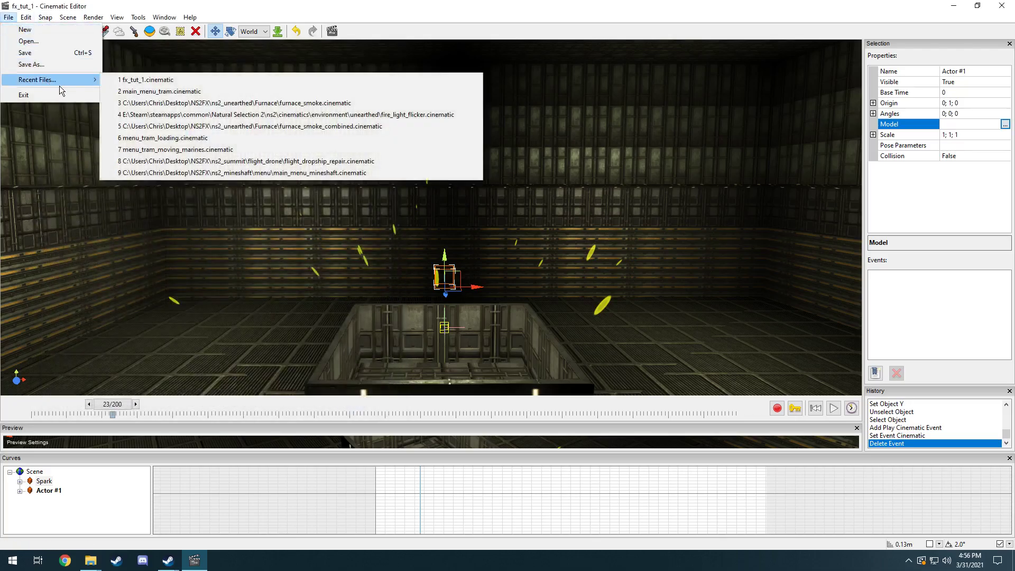
left_click(148, 95)
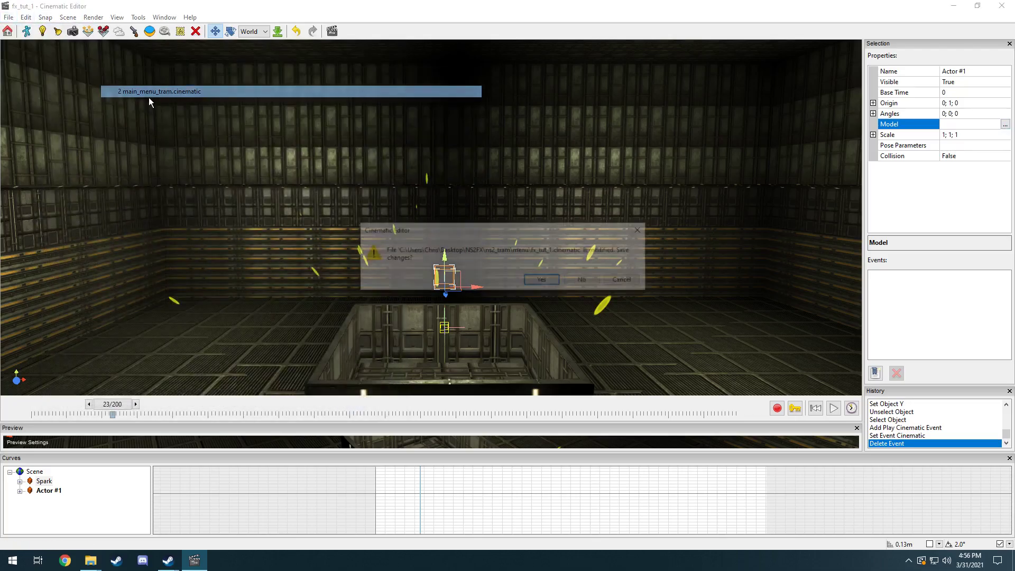
left_click(584, 280)
Step: Move to about frame 430, enlarge the Curves area, and select the Tram object from the scene list
right_click_drag(484, 229, 397, 307)
left_click(80, 417)
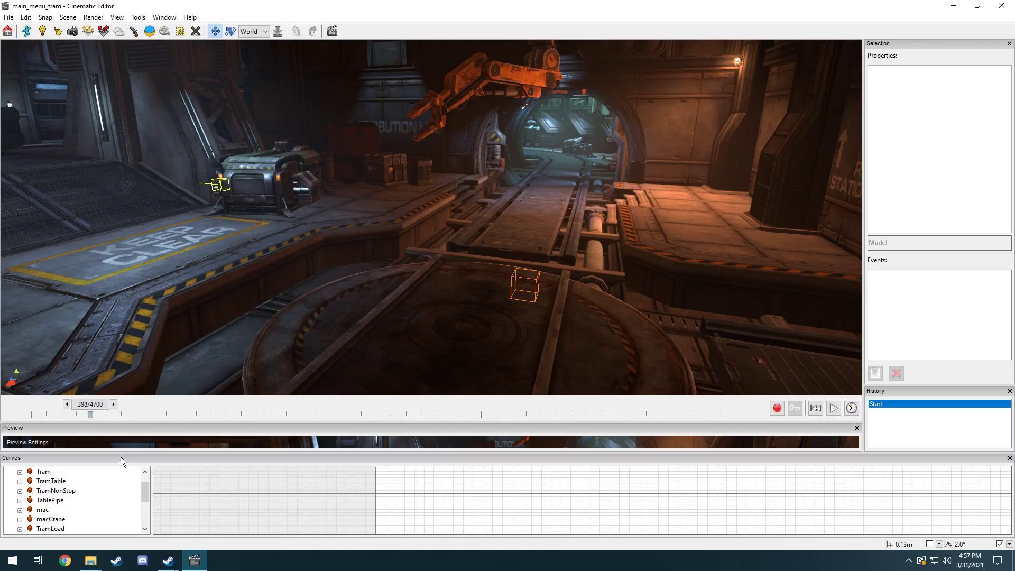
left_click_drag(122, 457, 135, 407)
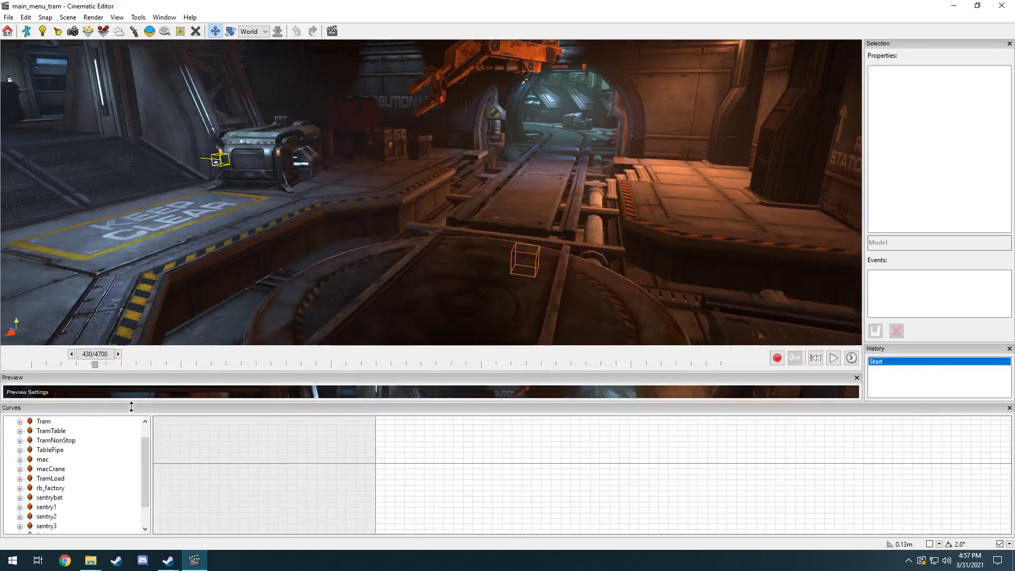
left_click_drag(147, 457, 152, 447)
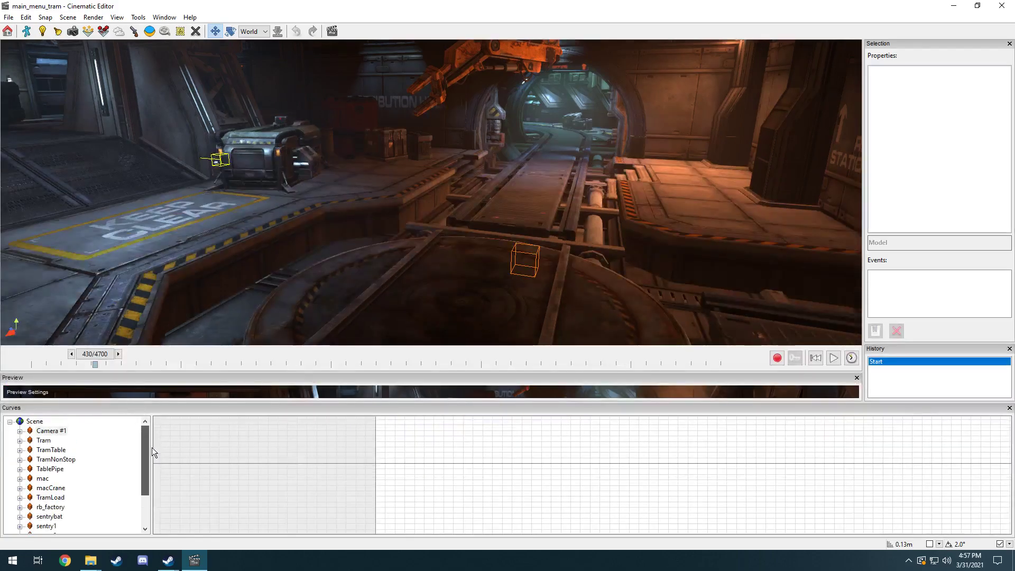
left_click(47, 441)
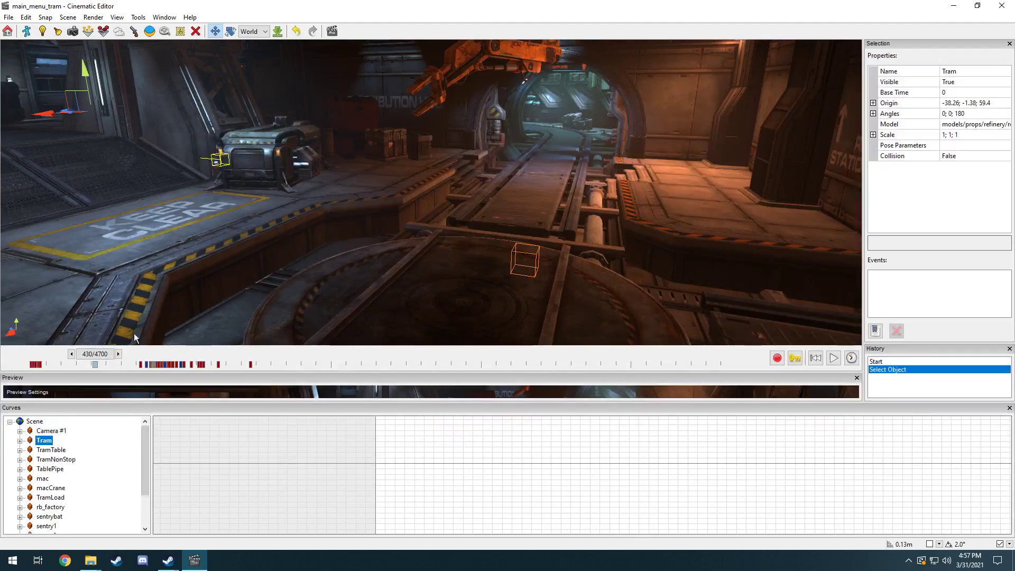
Step: Play the tram scene briefly, pause it, and scrub to frame 507 to show the arriving tram
left_click(833, 358)
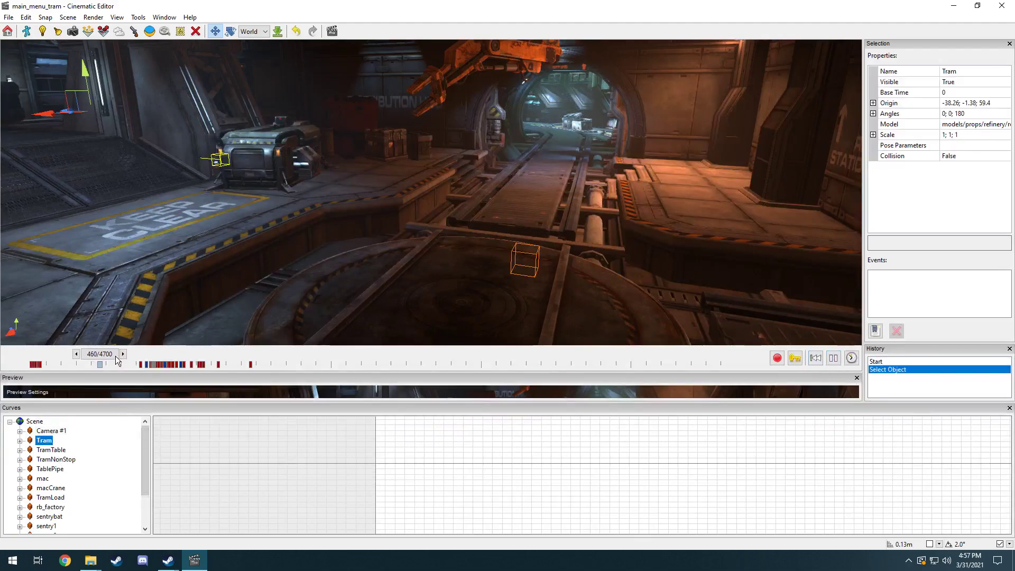
left_click(839, 362)
mouse_move(111, 364)
left_mouse_down()
mouse_move(50, 364)
mouse_move(121, 365)
left_mouse_up()
left_click_drag(118, 362, 119, 363)
right_click_drag(431, 193, 458, 209)
left_click_drag(125, 365, 126, 362)
Step: Examine the tram model up close, including the marines and cargo crates riding on it
right_click_drag(211, 312, 174, 286)
mouse_move(462, 212)
right_mouse_down()
mouse_move(423, 180)
mouse_move(461, 213)
right_mouse_up()
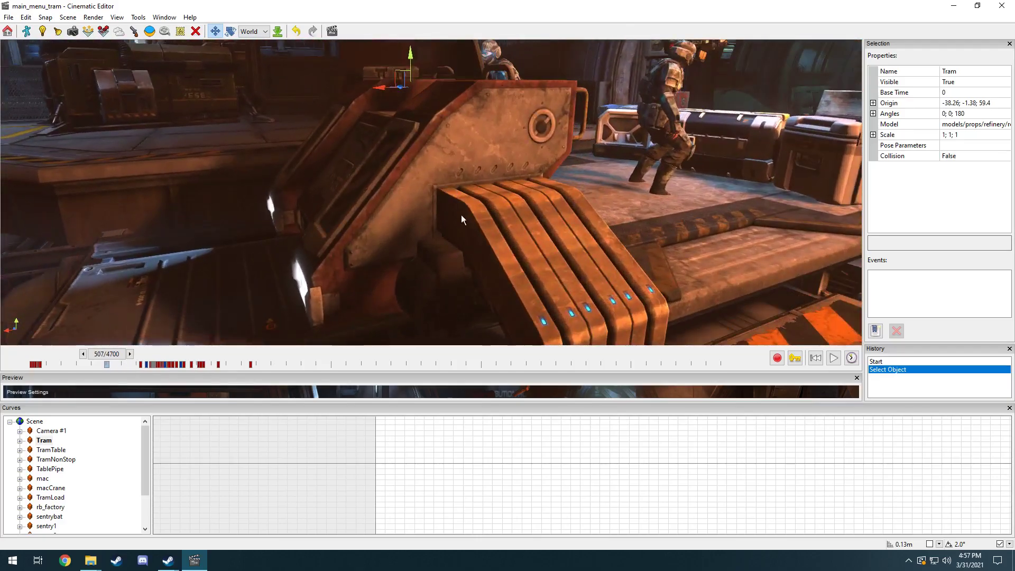
mouse_move(479, 175)
right_mouse_down()
mouse_move(480, 159)
mouse_move(480, 175)
right_mouse_up()
right_click_drag(548, 229, 518, 203)
right_click_drag(652, 154, 380, 235)
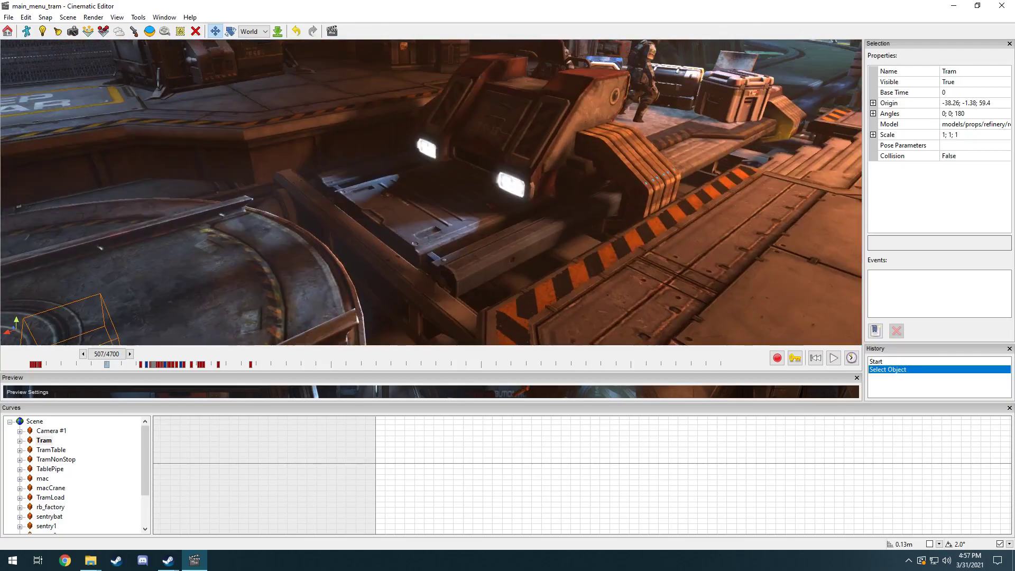
right_click_drag(522, 196, 493, 221)
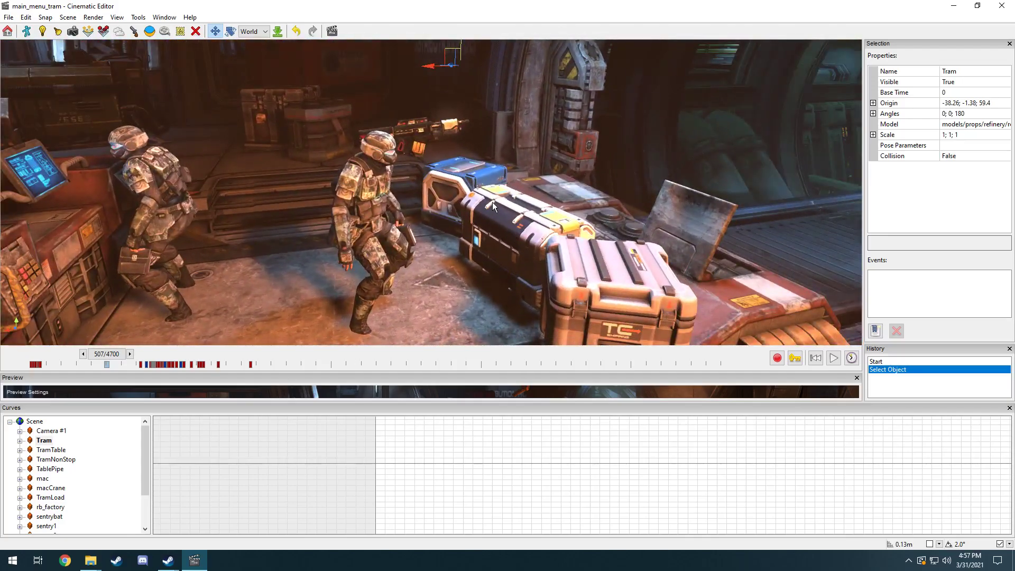
Step: Select the rb_factory actor beside the platform, restart scene playback, skip ahead to about frame 343, and pause
right_click_drag(234, 189, 391, 212)
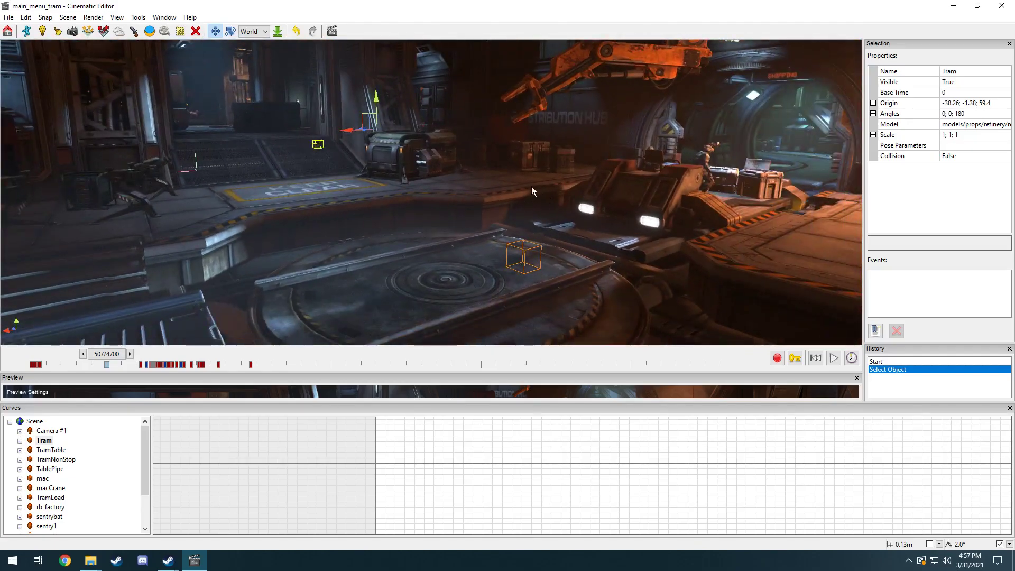
left_click(423, 170)
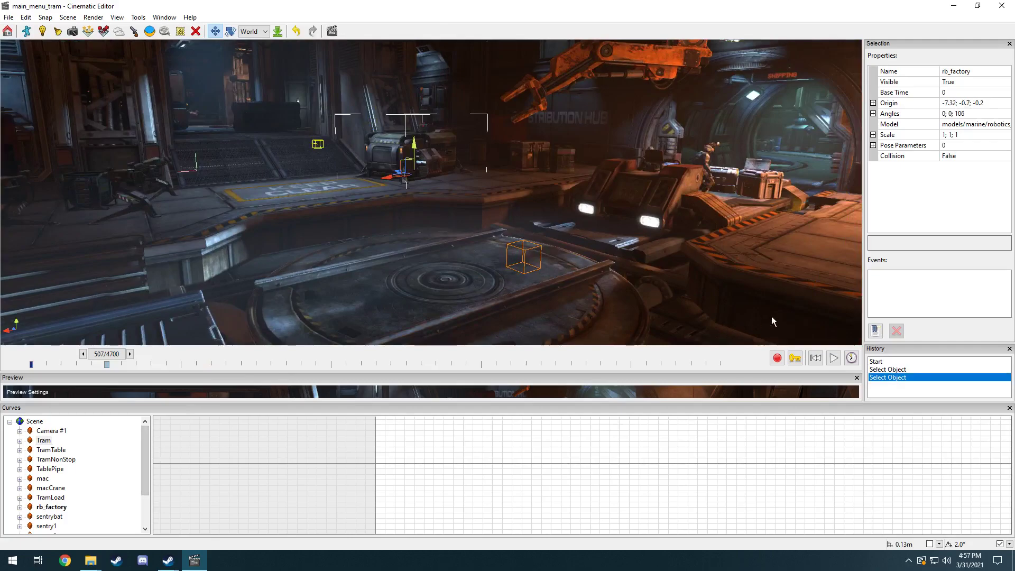
left_click(833, 361)
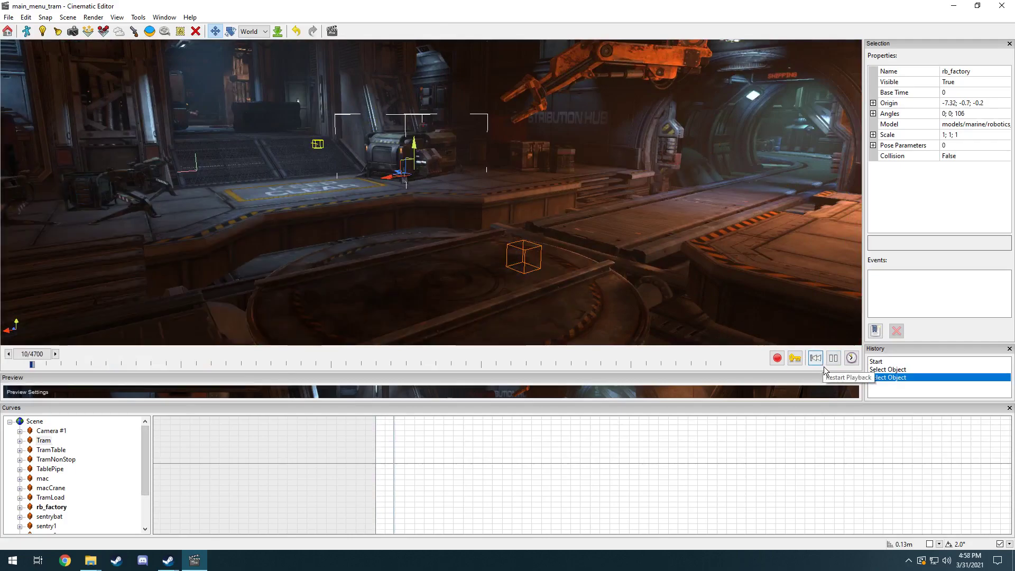
left_click_drag(48, 363, 89, 361)
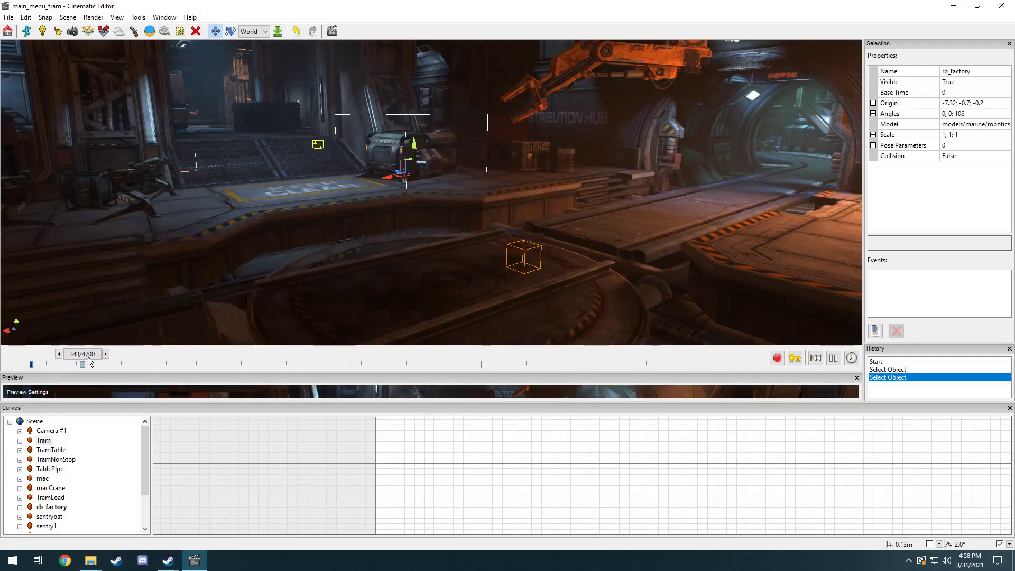
left_click(44, 442)
key("space")
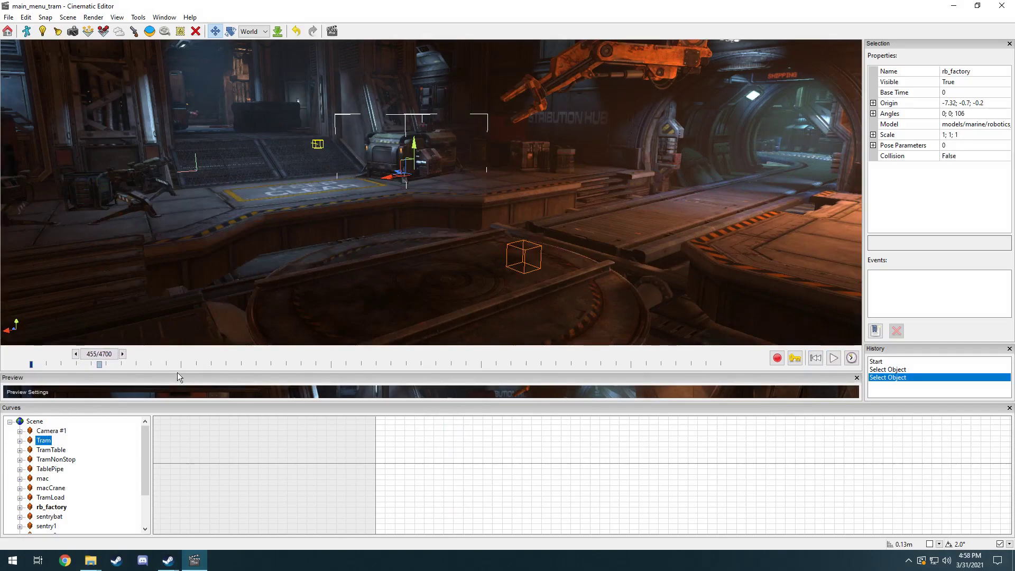
Step: Move the timeline to frame 1 and select rb_factory's Play Animation "idle" event
left_click_drag(85, 359, 26, 361)
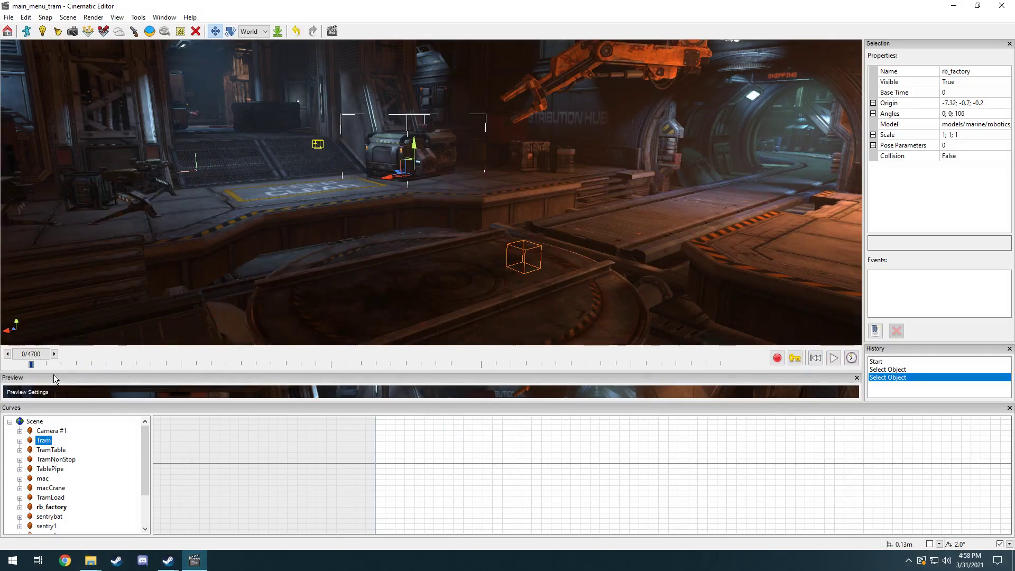
key("Right")
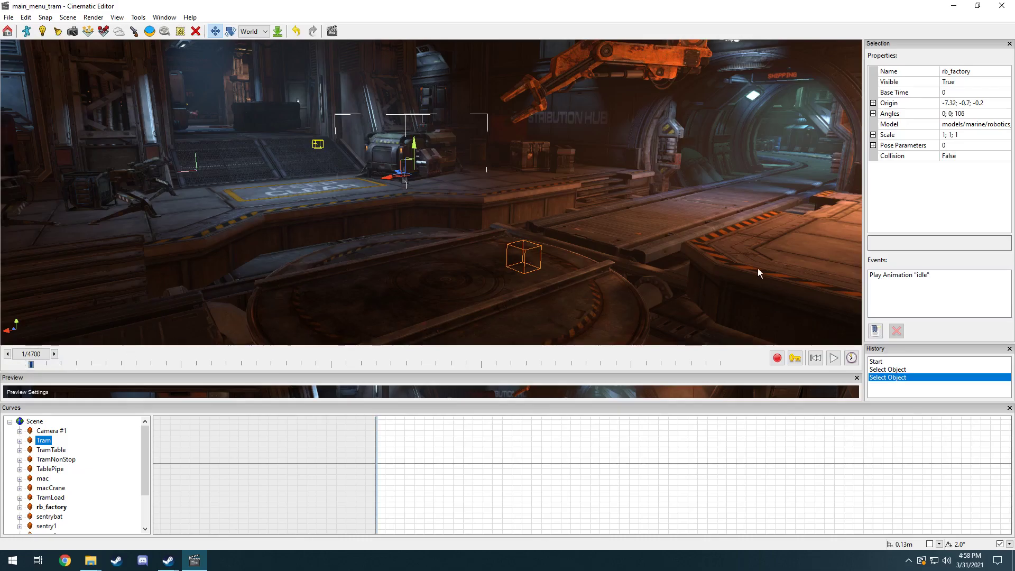
left_click(908, 281)
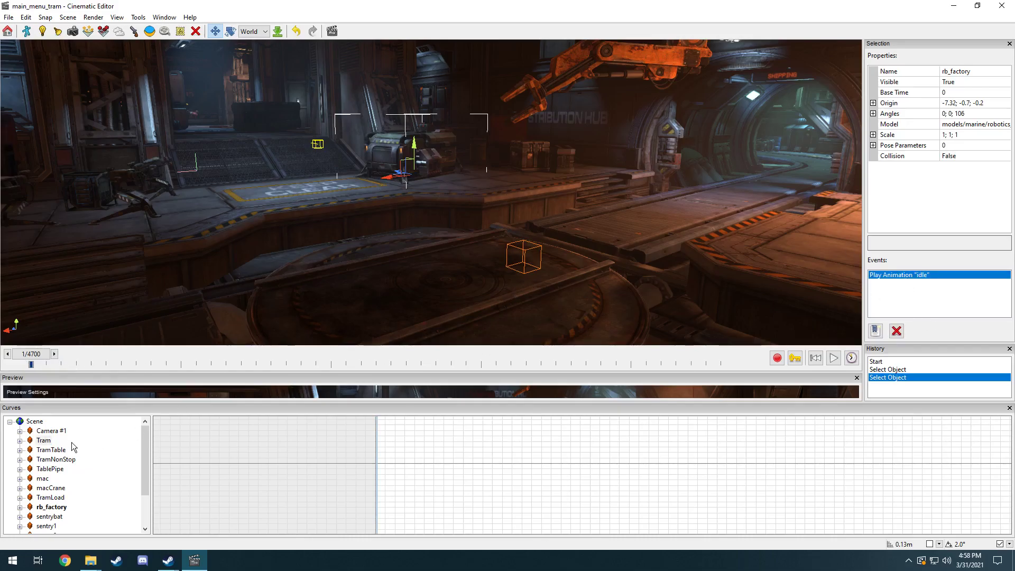
Step: Select the Tram actor, move to frame 772, and inspect the file used by its Play Cinematic event without changing it
left_click(45, 440)
left_click(18, 363)
left_click_drag(62, 363, 155, 364)
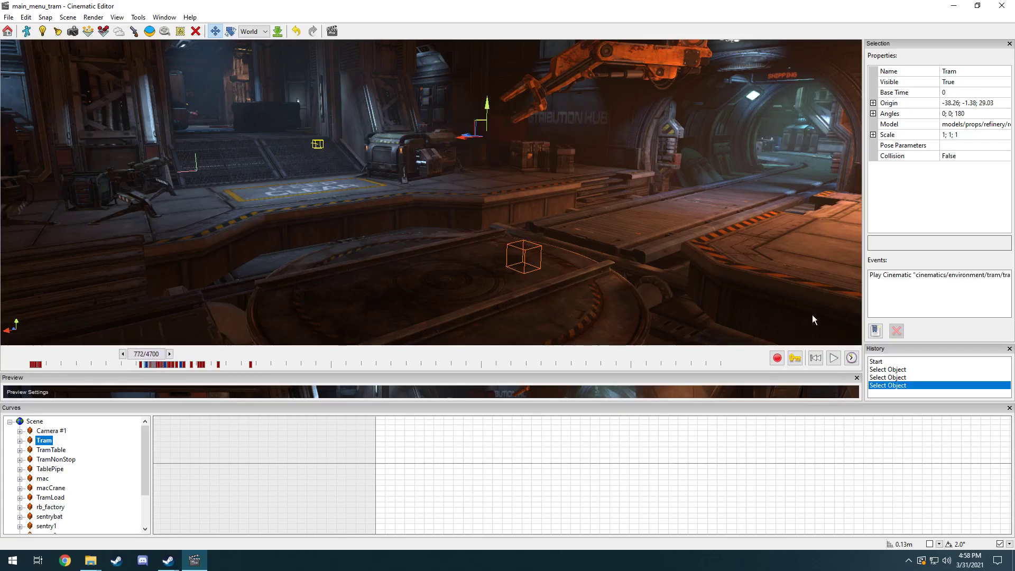
double_click(953, 276)
left_click(576, 250)
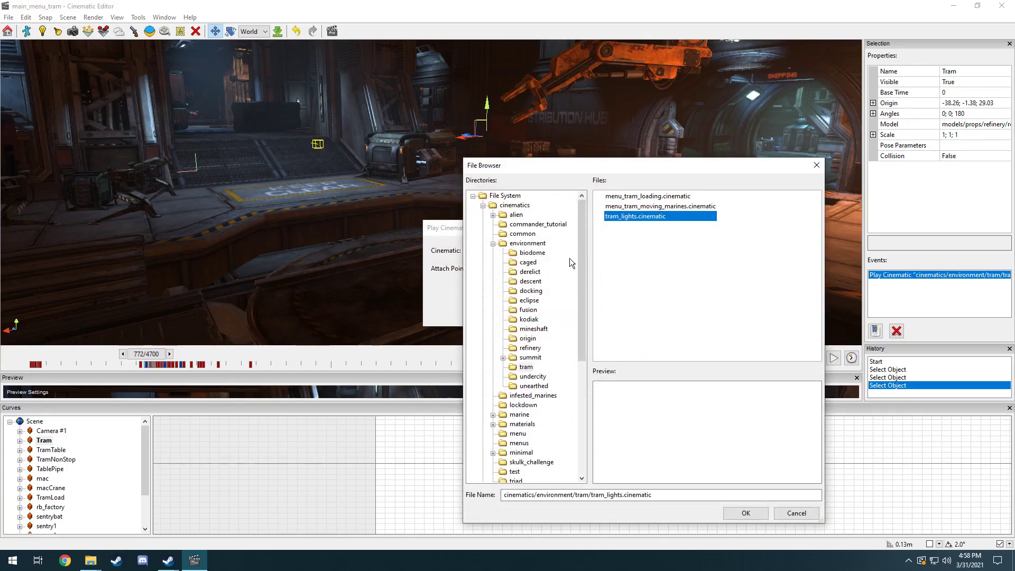
left_click(821, 169)
left_click(589, 233)
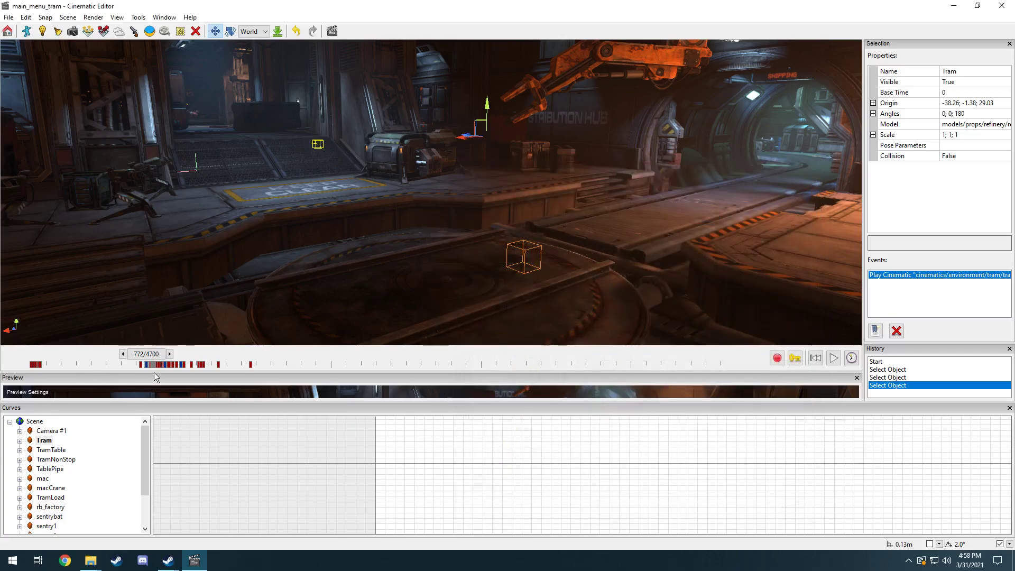
Step: Reopen the Tram's Play Cinematic event, check its Attach Point choices, and cancel
double_click(937, 281)
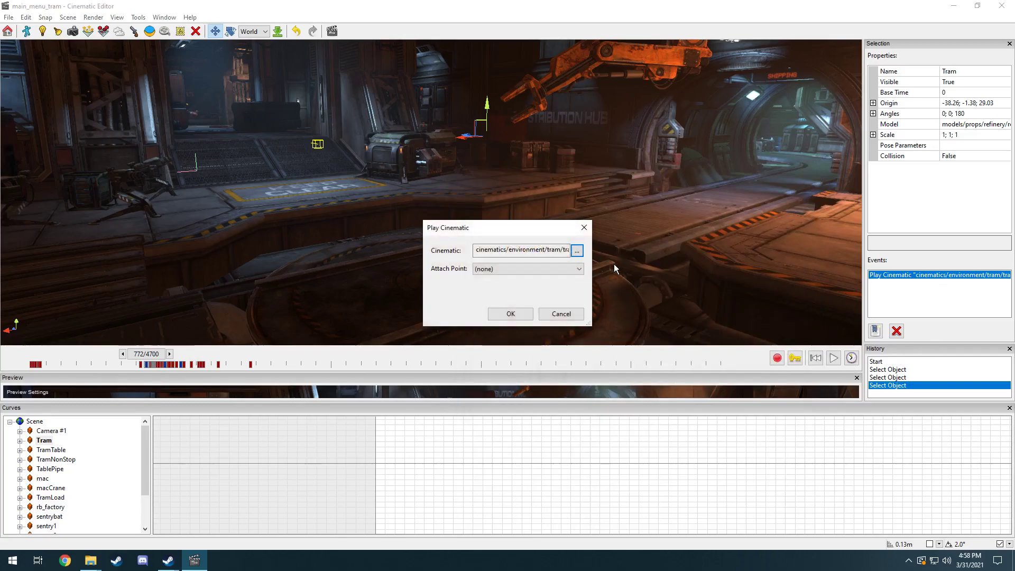
left_click(581, 267)
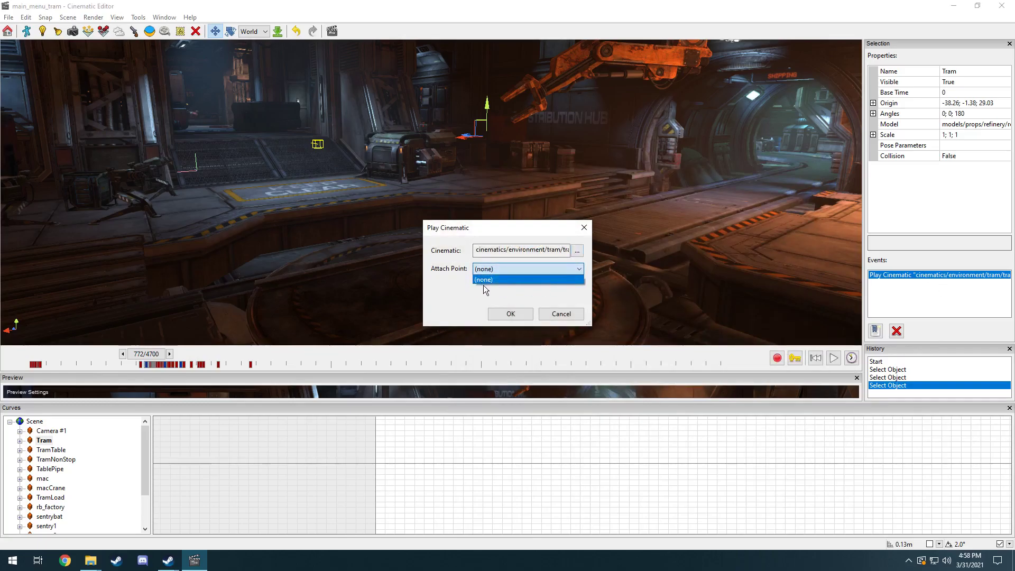
left_click(550, 299)
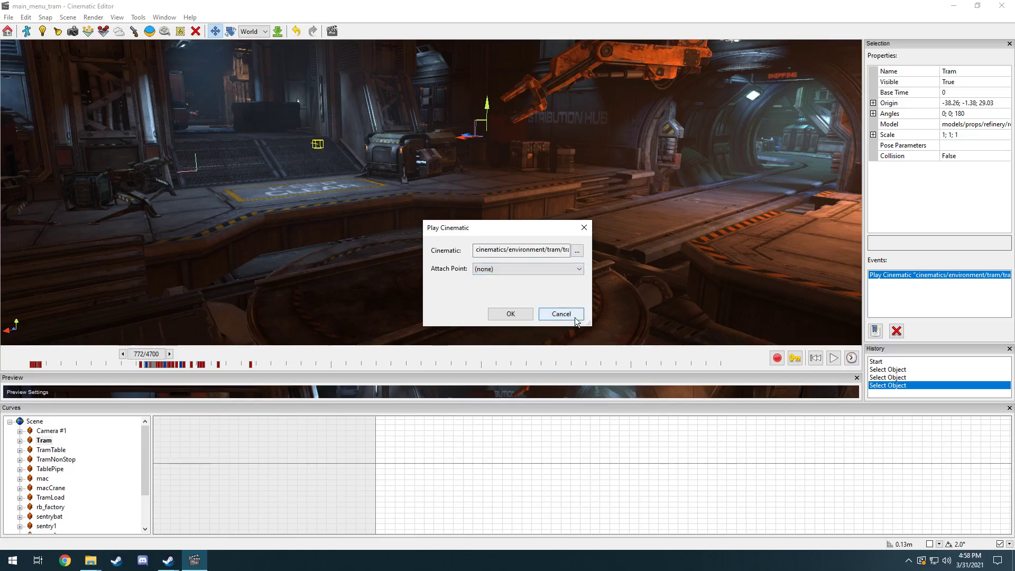
left_click(575, 318)
Step: Scrub to frame 2633 and select the TramLoad actor standing on the turntable
left_click_drag(157, 360, 428, 367)
right_click_drag(431, 193, 436, 197)
left_click_drag(412, 360, 437, 347)
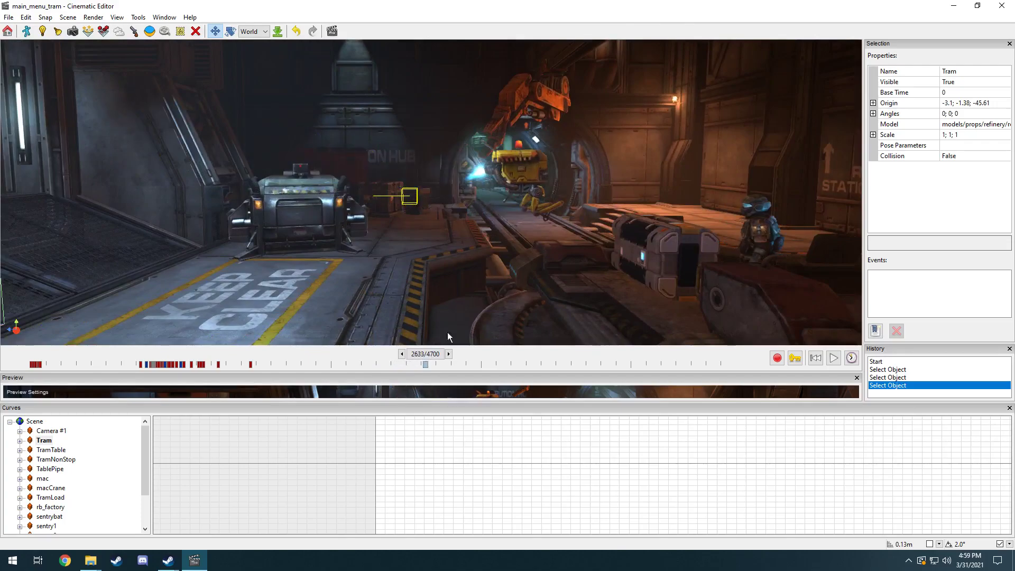
left_click(498, 205)
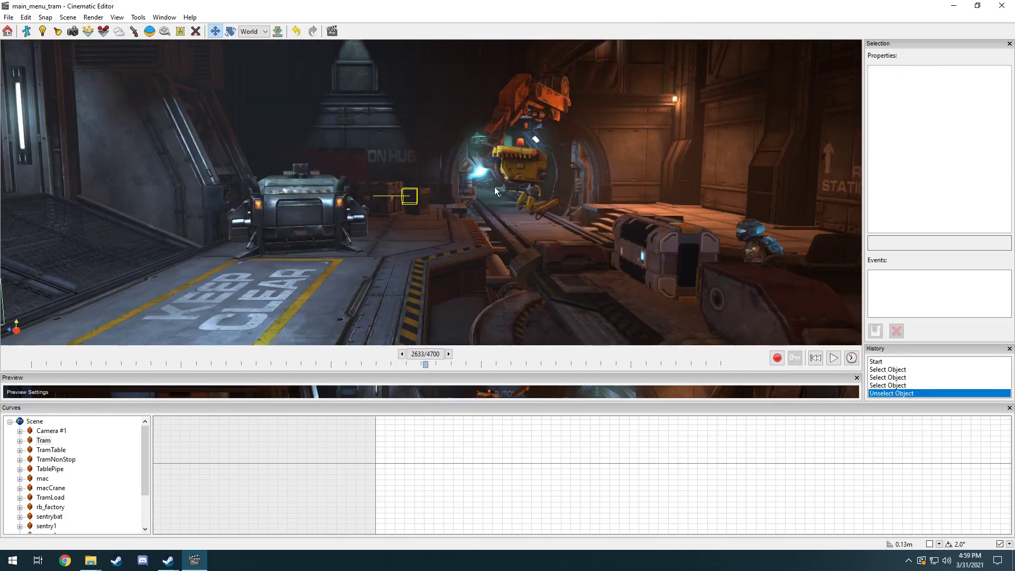
right_click_drag(575, 205, 392, 257)
left_click(392, 257)
right_click_drag(376, 195, 476, 254)
right_click_drag(423, 179, 459, 164)
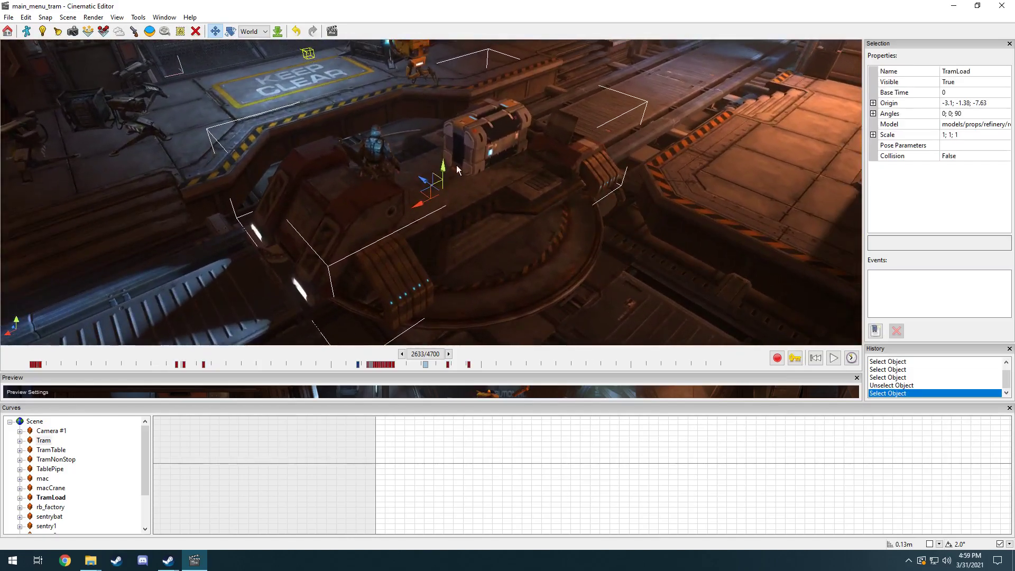
Step: Raise the TramLoad actor in two vertical moves to a height of about 0.1
left_click_drag(444, 168, 444, 138)
right_click_drag(448, 165, 366, 280)
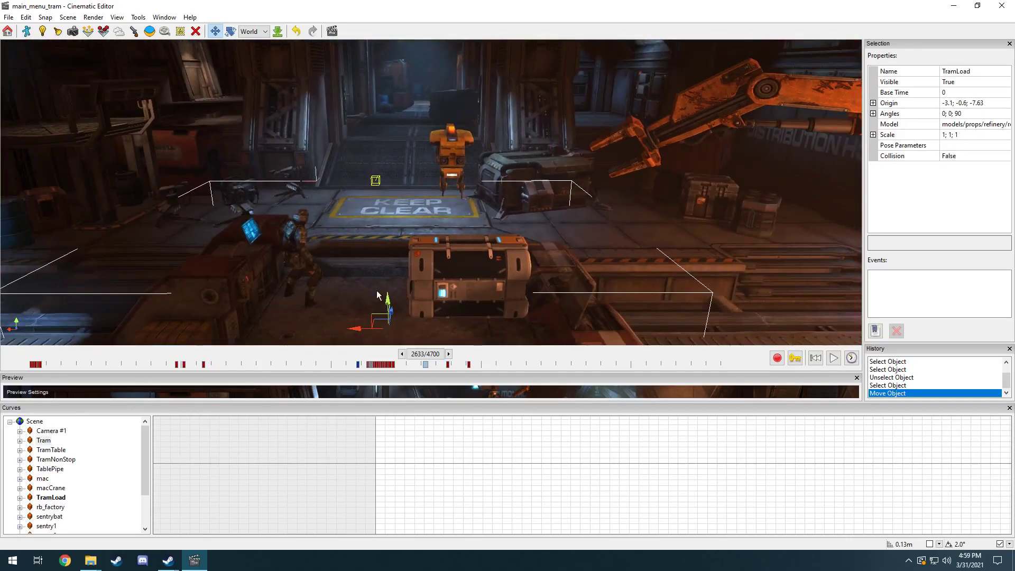
left_click_drag(392, 297, 390, 257)
right_click_drag(390, 257, 477, 339)
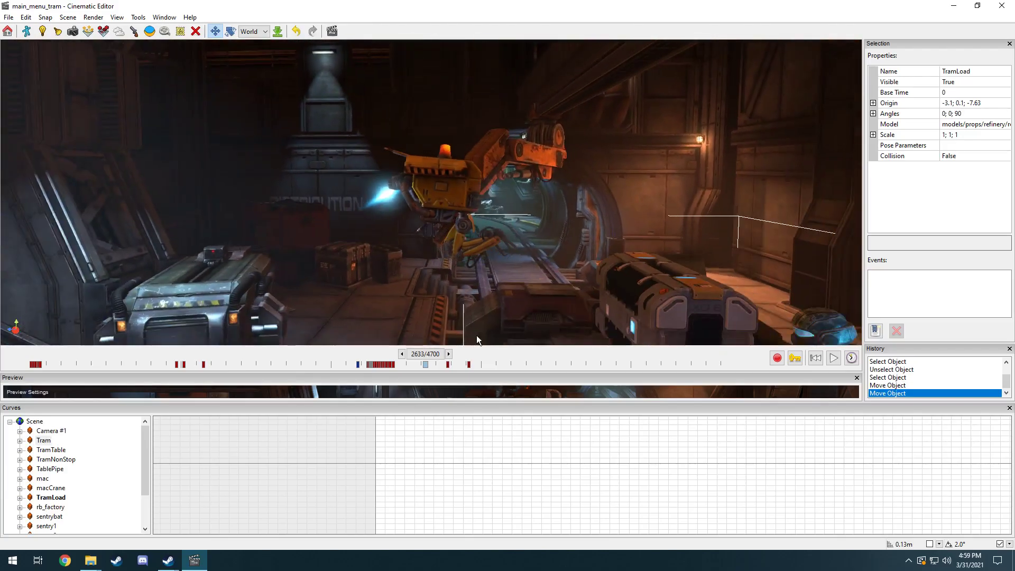
Step: Scrub back to about frame 2520, play briefly, pause, and examine the flying yellow robot up close
left_click_drag(422, 363, 409, 364)
mouse_move(431, 222)
right_mouse_down()
mouse_move(413, 211)
mouse_move(423, 201)
mouse_move(508, 158)
mouse_move(485, 304)
mouse_move(499, 276)
mouse_move(443, 206)
right_mouse_up()
left_click(838, 362)
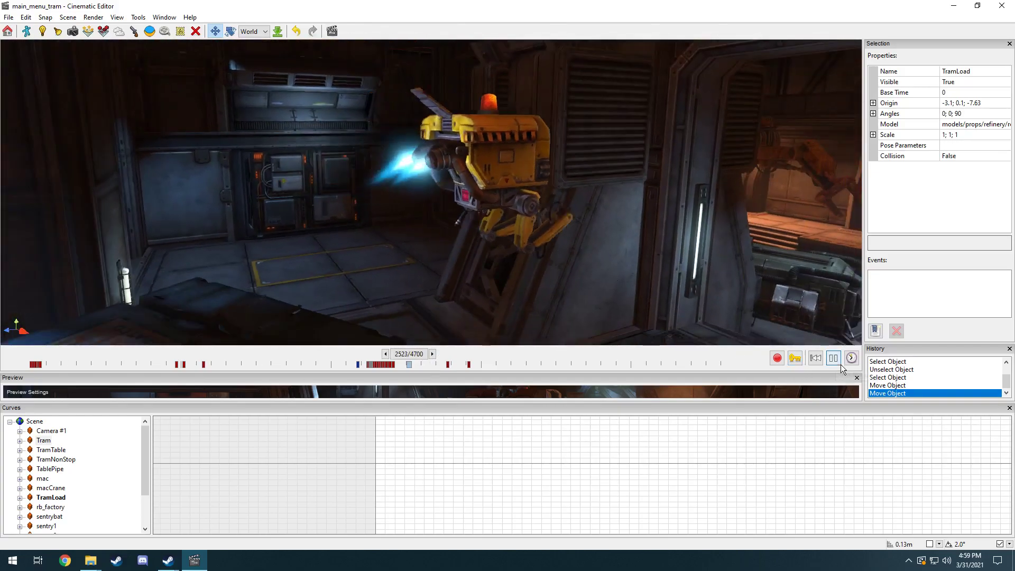
left_click(838, 362)
right_click_drag(793, 318, 857, 312)
right_click_drag(431, 192, 391, 173)
right_click_drag(432, 214, 534, 145)
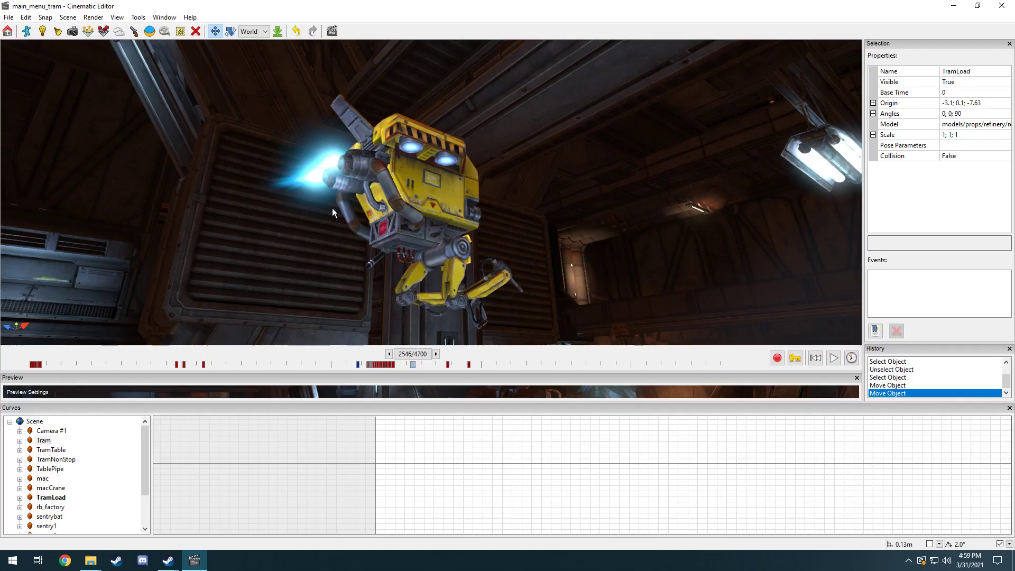
Step: Undo both vertical moves of the TramLoad actor
right_click_drag(344, 170, 453, 214)
left_click(896, 387)
left_click(896, 387)
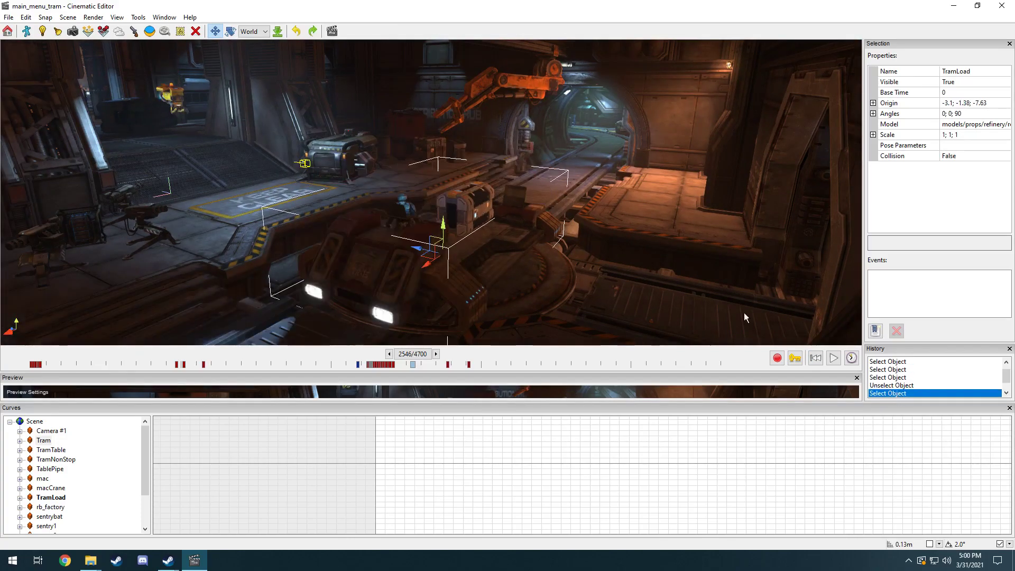
Step: Start opening another cinematic, discarding the changes to main_menu_tram, and browse to the NS2FX/ns2_tram/menu folder
left_click(9, 17)
mouse_move(47, 85)
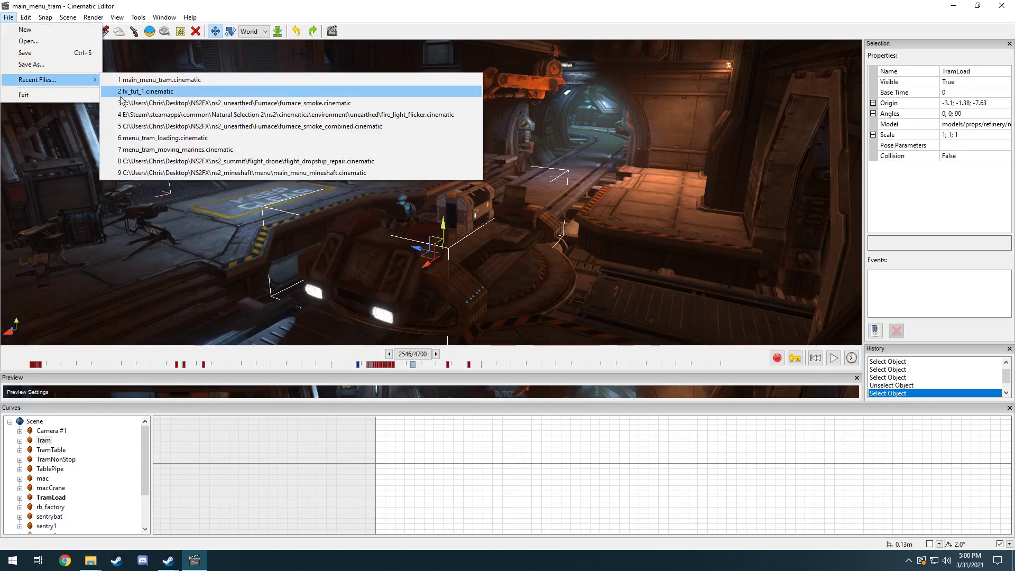
left_click(28, 41)
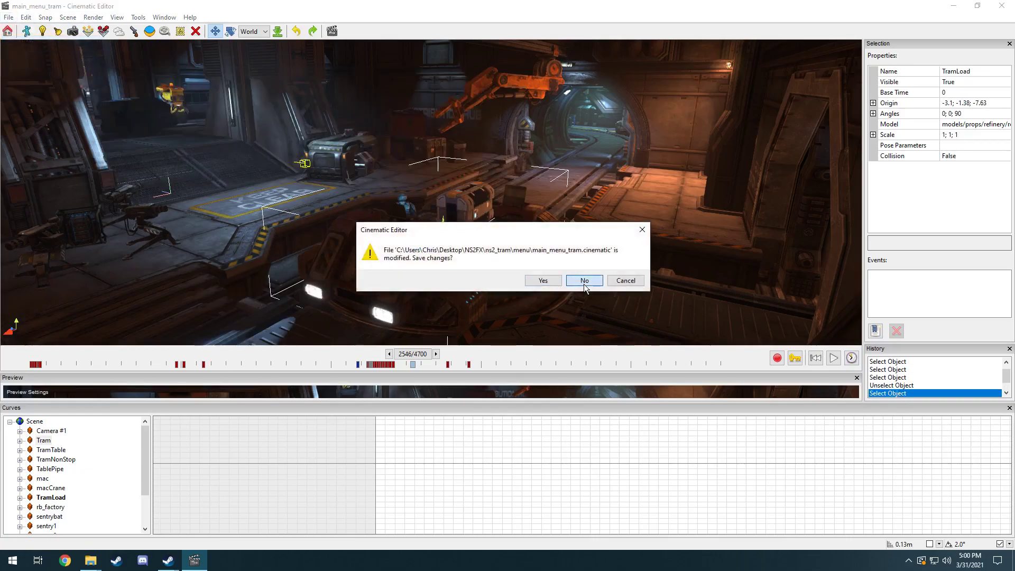
left_click(584, 283)
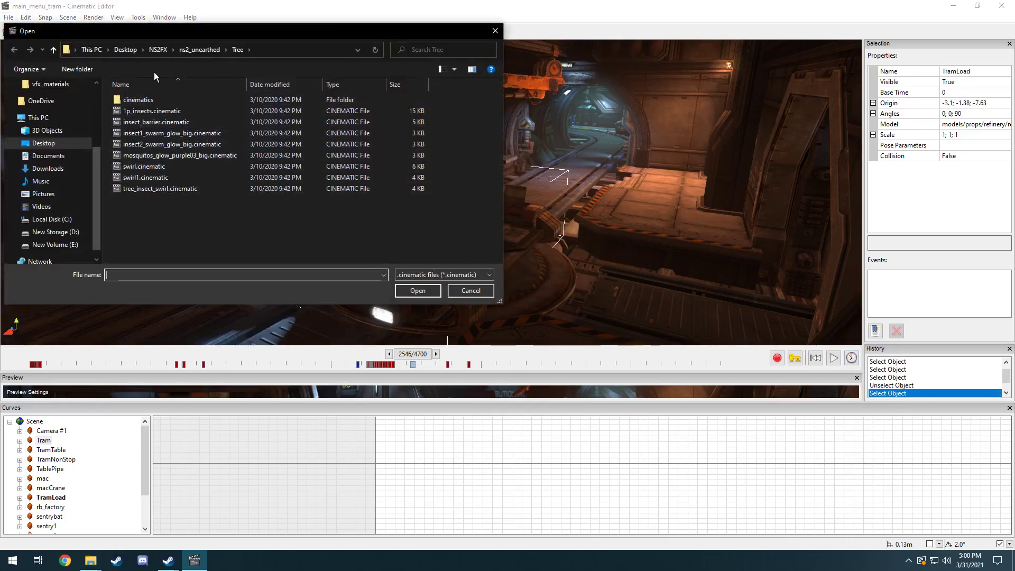
left_click(157, 49)
scroll(180, 224, "down", 6)
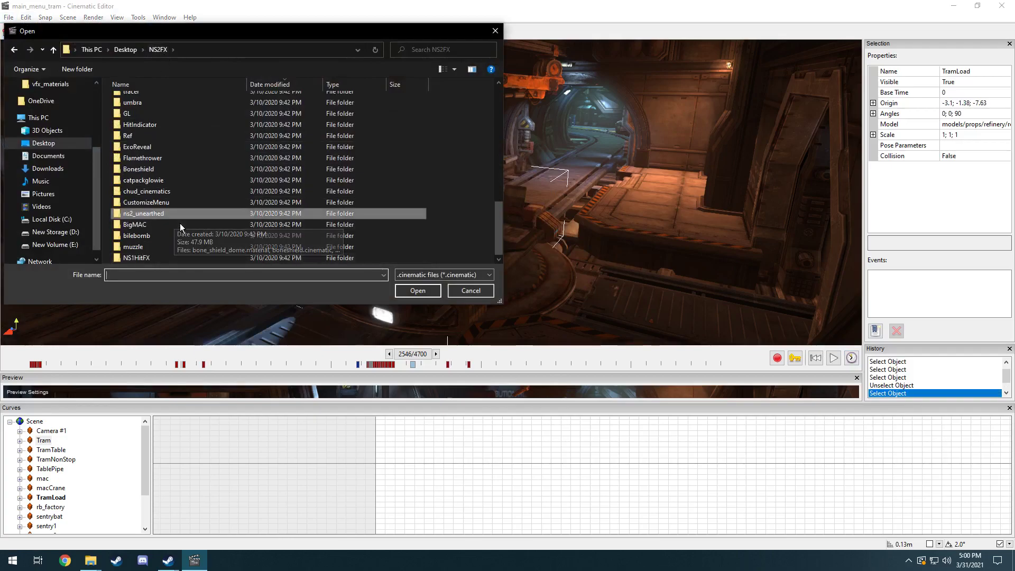
scroll(180, 229, "up", 8)
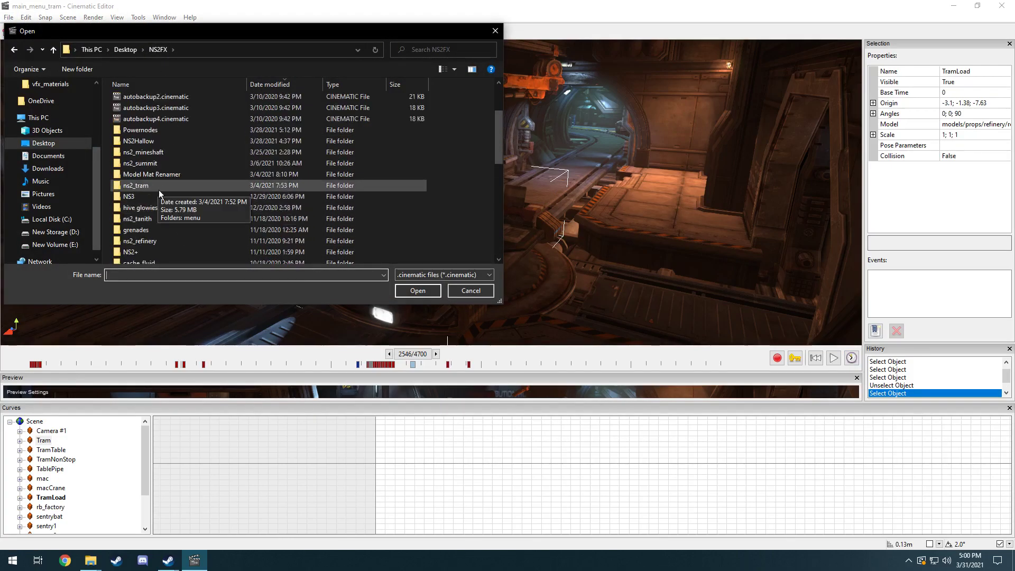
double_click(159, 187)
double_click(148, 100)
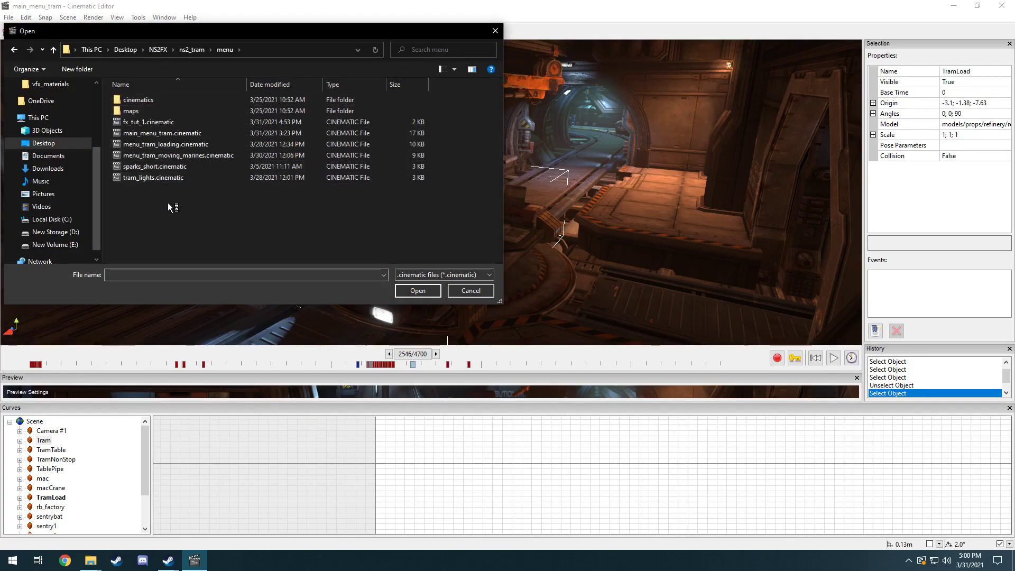
Step: Open menu_tram_loading.cinematic from the menu folder
left_click(167, 179)
key("Up")
key("Up")
key("Up")
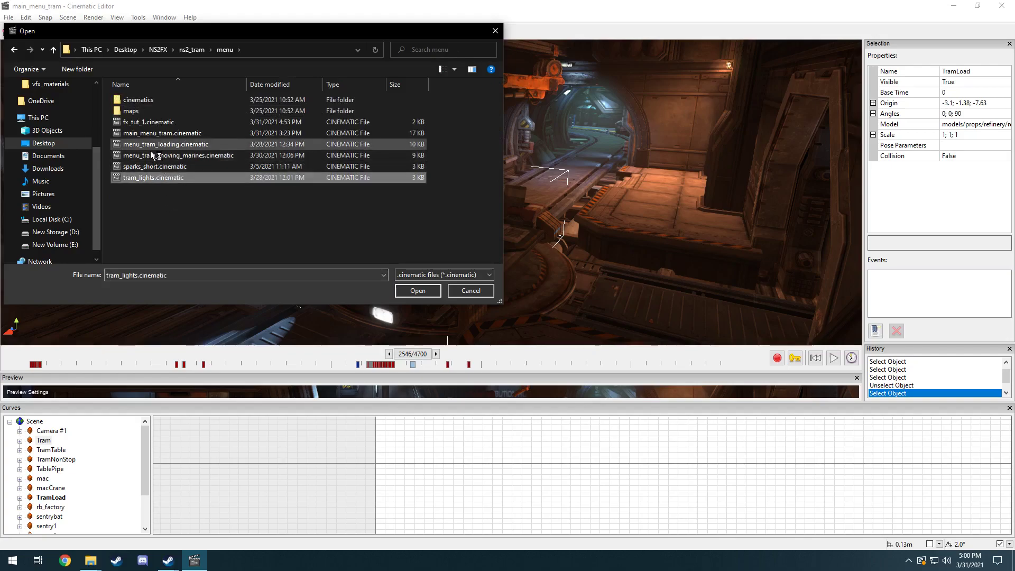
left_click(206, 158)
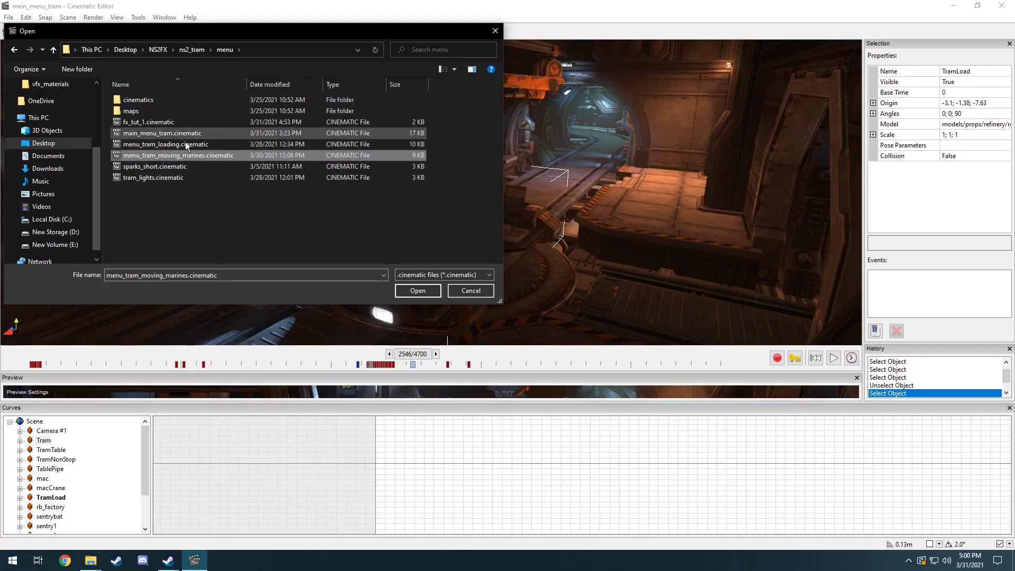
left_click(188, 145)
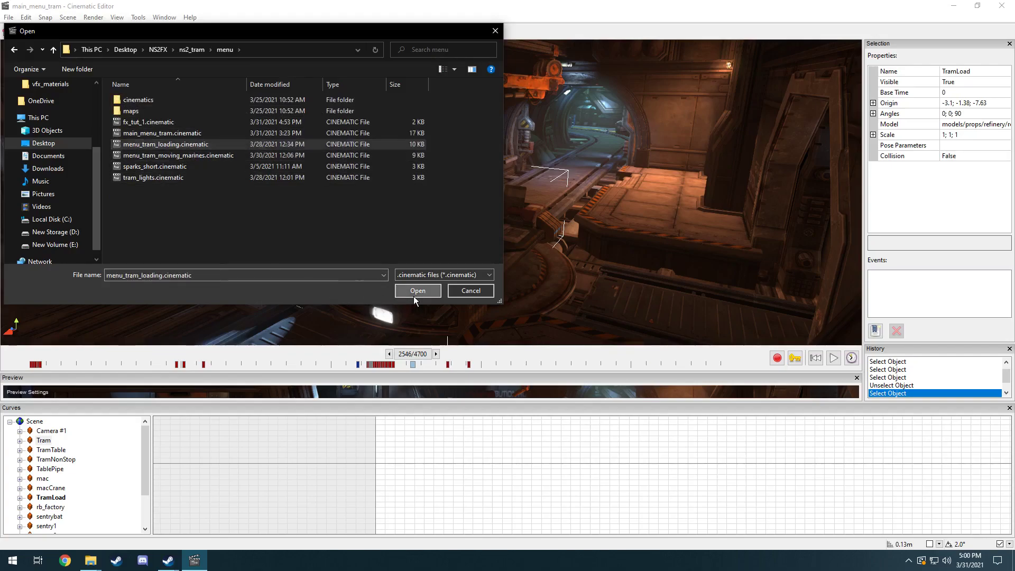
left_click(415, 292)
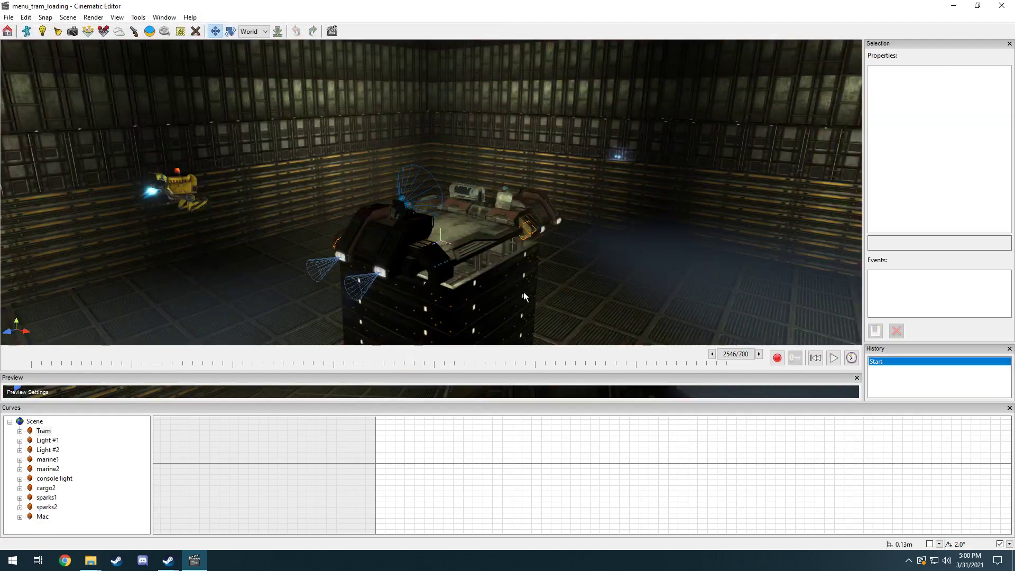
Step: Select the Tram in the loading cinematic, view the scene from several angles, and deselect it
left_click(397, 249)
right_click_drag(537, 318, 445, 199)
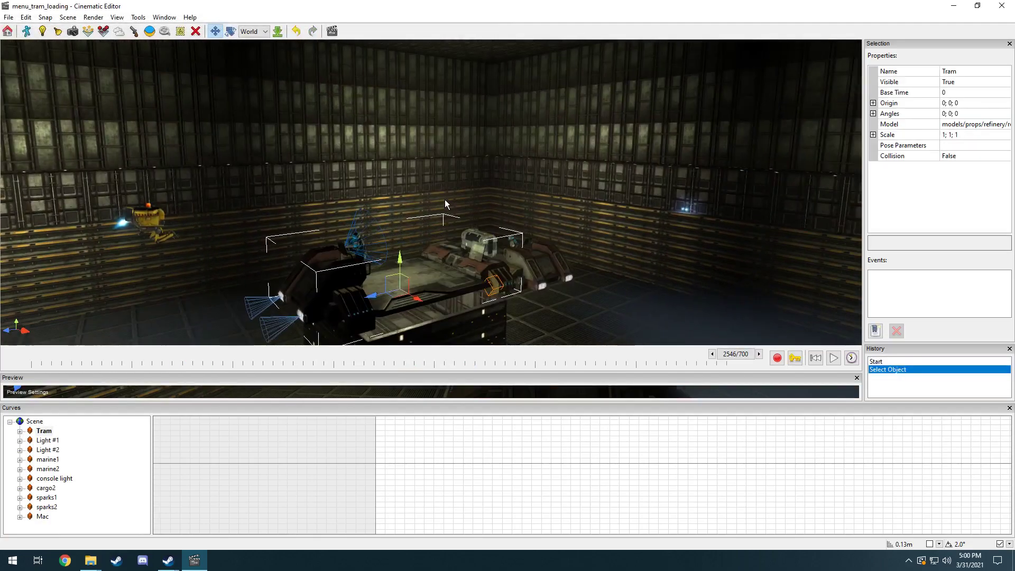
right_click_drag(661, 158, 579, 249)
left_click(505, 213)
right_click_drag(506, 214, 561, 159)
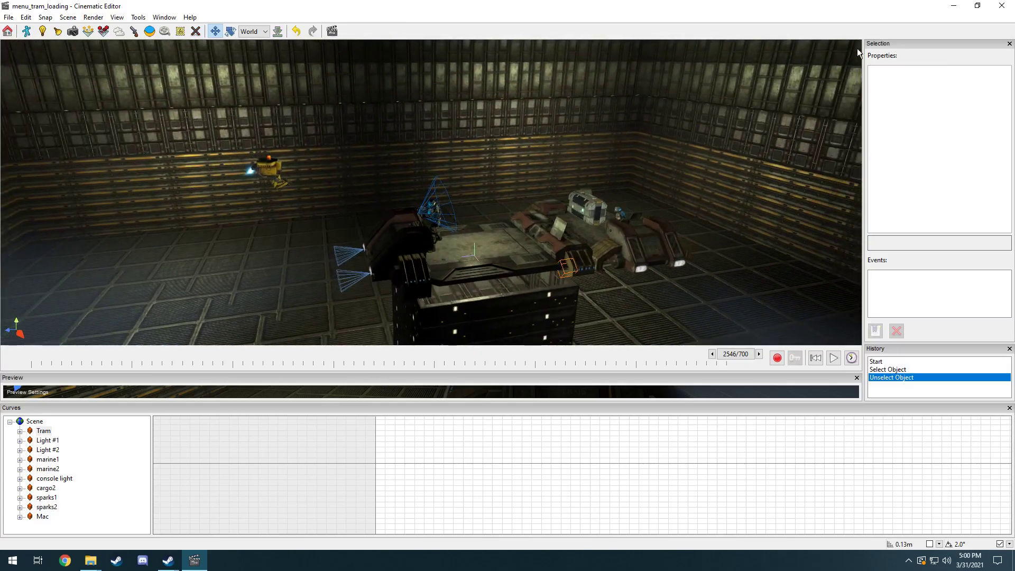
Step: Close the editor without saving and relaunch CinematicEditor.exe from the Natural Selection 2 x64 folder
left_click(1001, 6)
left_click(588, 279)
double_click(146, 158)
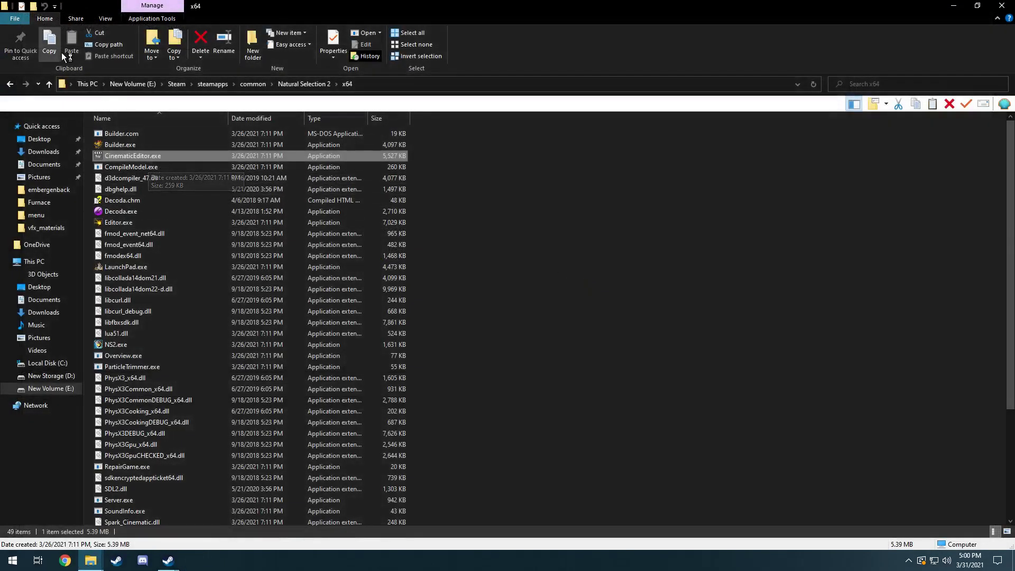
Step: Reopen the recent file menu_tram_loading.cinematic and select the Tram in the scene
left_click(9, 17)
mouse_move(42, 81)
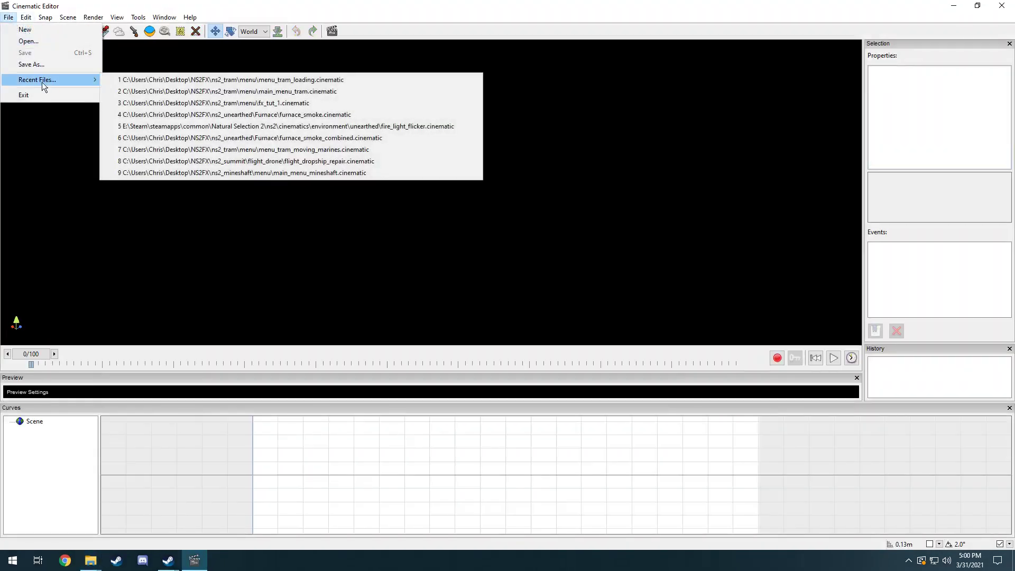
left_click(195, 83)
right_click_drag(431, 192, 398, 238)
left_click(399, 243)
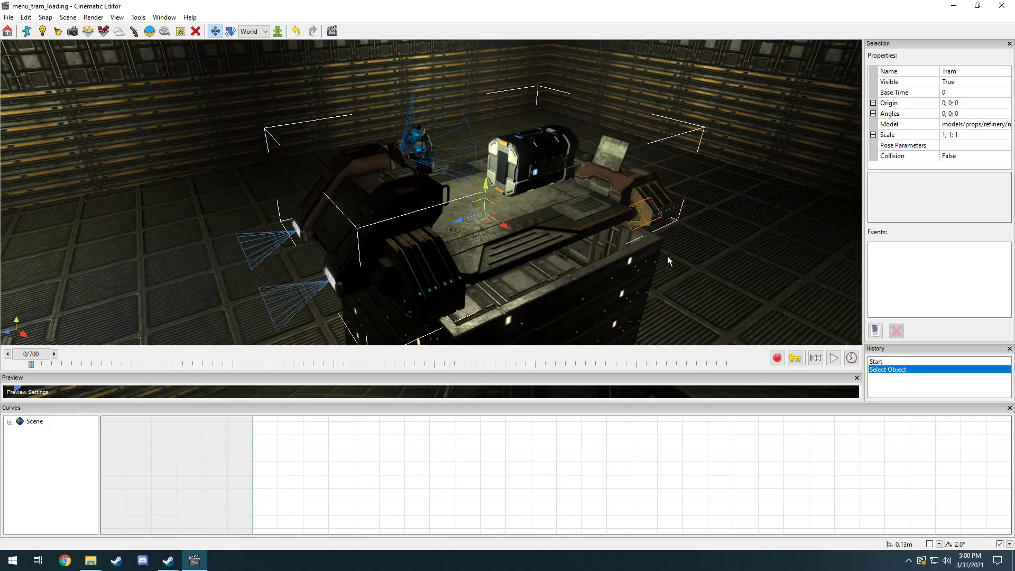
Step: Examine the tram's headlights and cargo from several angles, and check the Model path of the reselected Tram
right_click_drag(663, 256, 674, 259)
right_click_drag(786, 145, 404, 207)
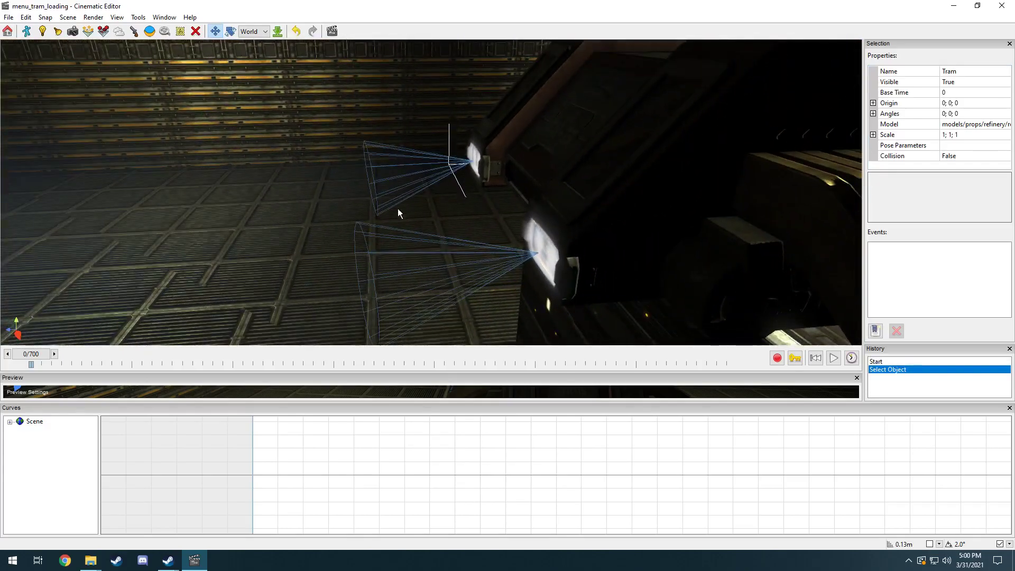
left_click(444, 172)
right_click_drag(444, 172, 333, 172)
mouse_move(1005, 110)
left_mouse_down()
mouse_move(1005, 130)
mouse_move(1005, 108)
left_mouse_up()
right_click_drag(852, 138, 915, 164)
right_click_drag(486, 240, 437, 201)
left_click(506, 217)
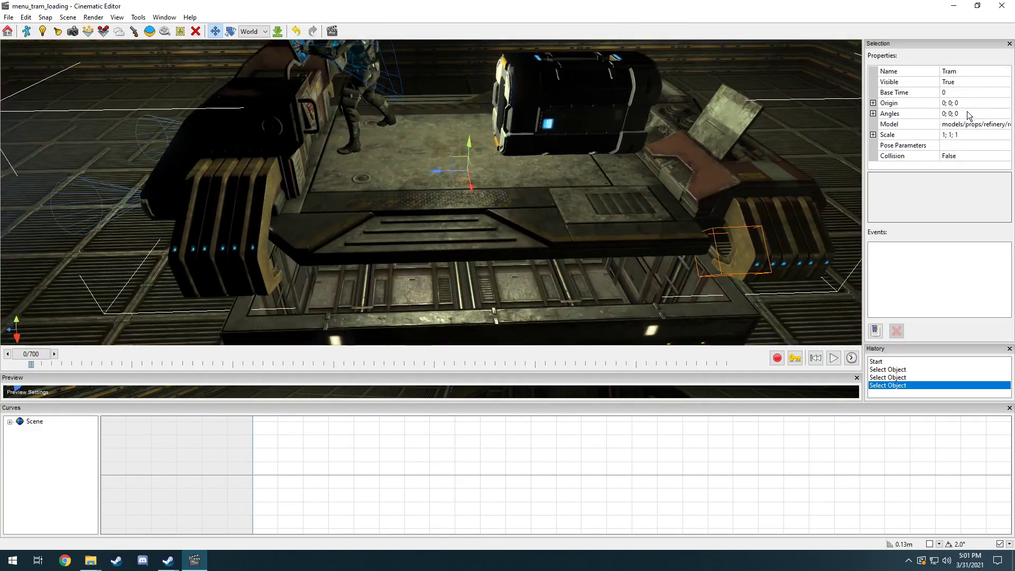
scroll(566, 232, "down", 3)
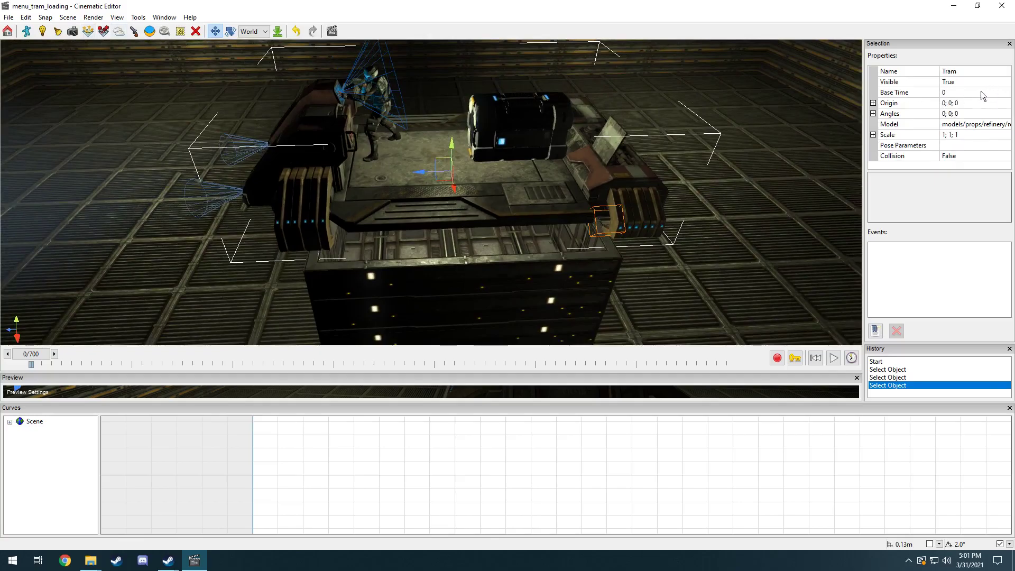
left_click(996, 127)
right_click_drag(431, 192, 502, 196)
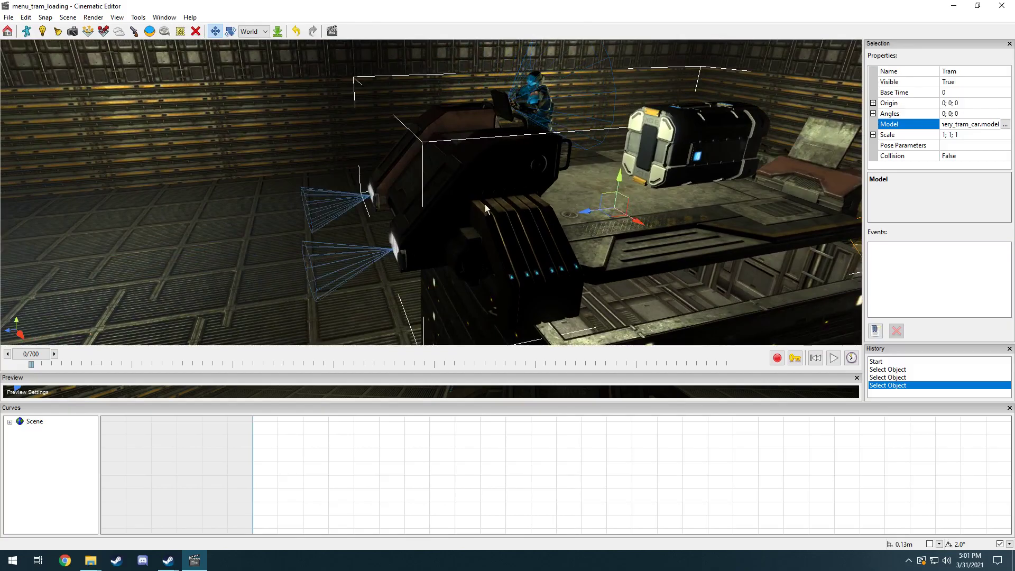
Step: Set the Tram's Visible property to False and deselect it
left_click(1003, 83)
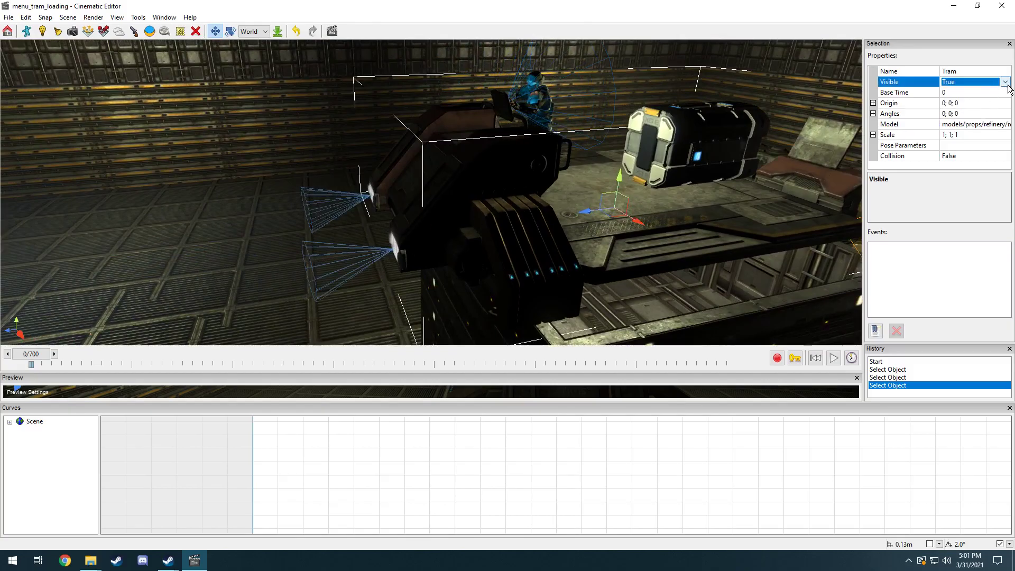
left_click(1005, 83)
left_click(1000, 96)
right_click_drag(737, 168, 269, 287)
left_click(682, 225)
Step: Select the sparks1 actor and move the timeline to frame 60 to inspect its Play Cinematic event
left_click(434, 186)
left_click(404, 166)
left_click_drag(47, 361, 107, 362)
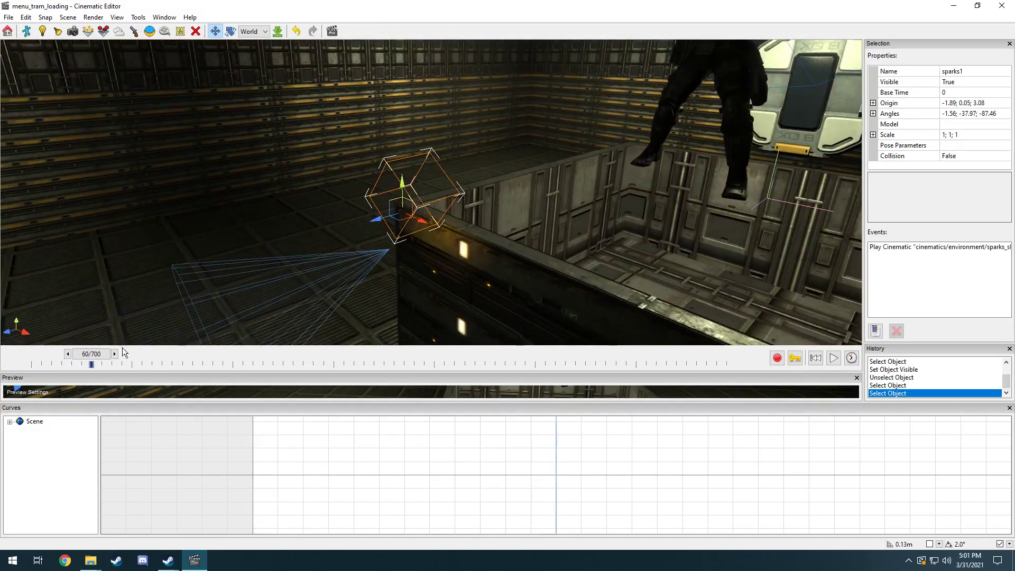
Step: Play the cinematic without the tram, restart it once, skip ahead, pause near the end, and clear the selection
left_click(843, 364)
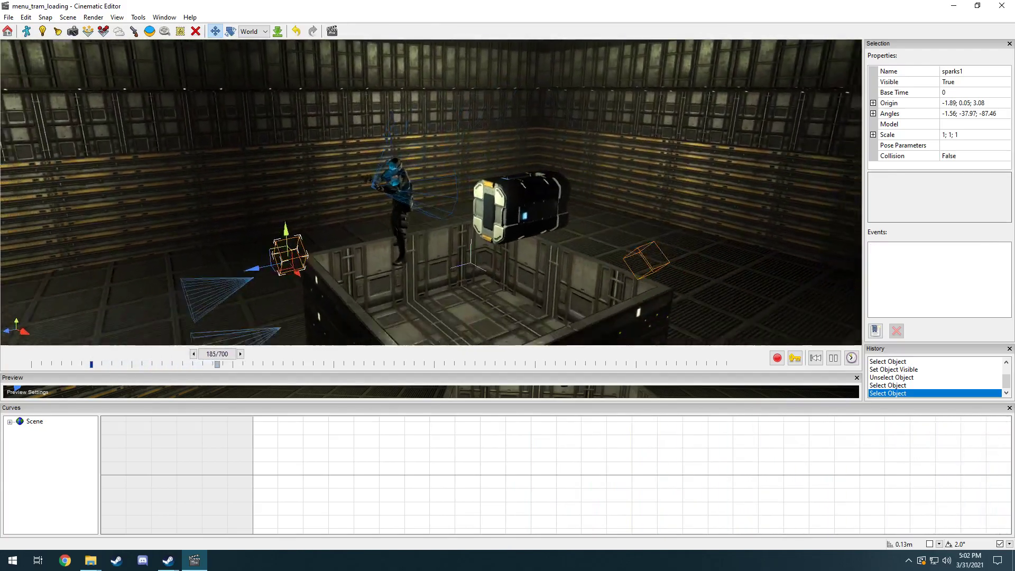
left_click_drag(290, 362, 346, 361)
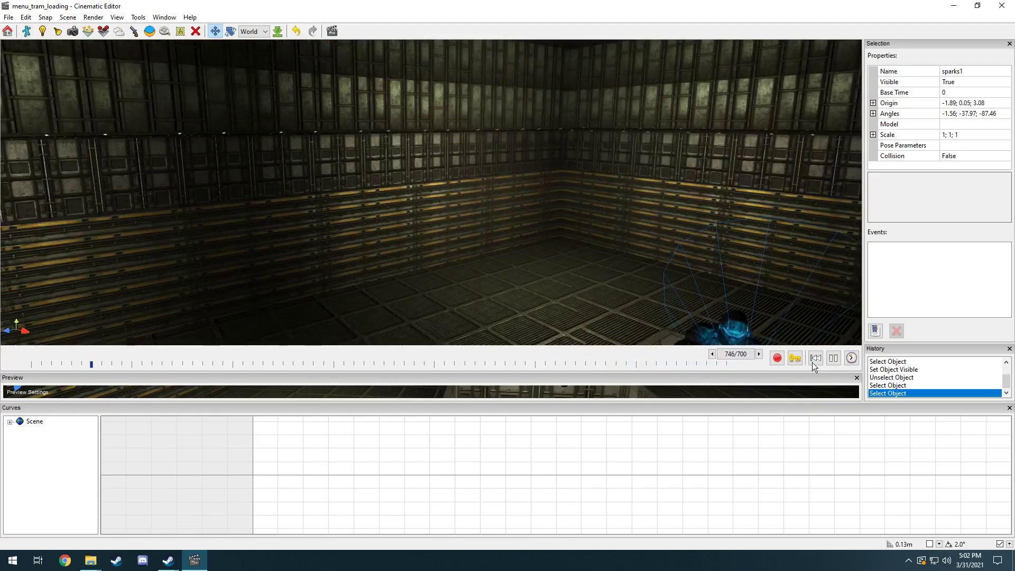
left_click(815, 361)
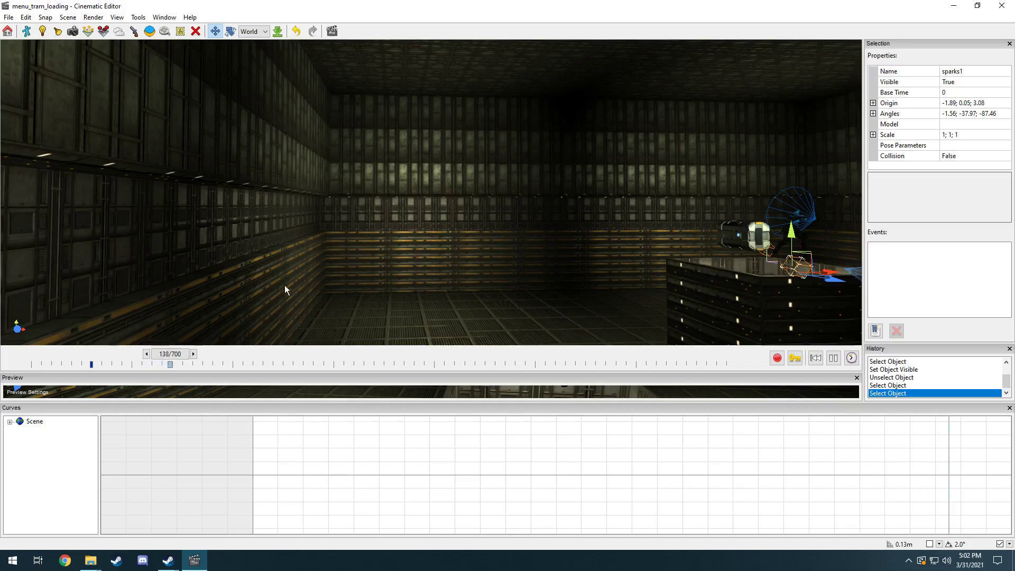
left_click_drag(221, 363, 349, 365)
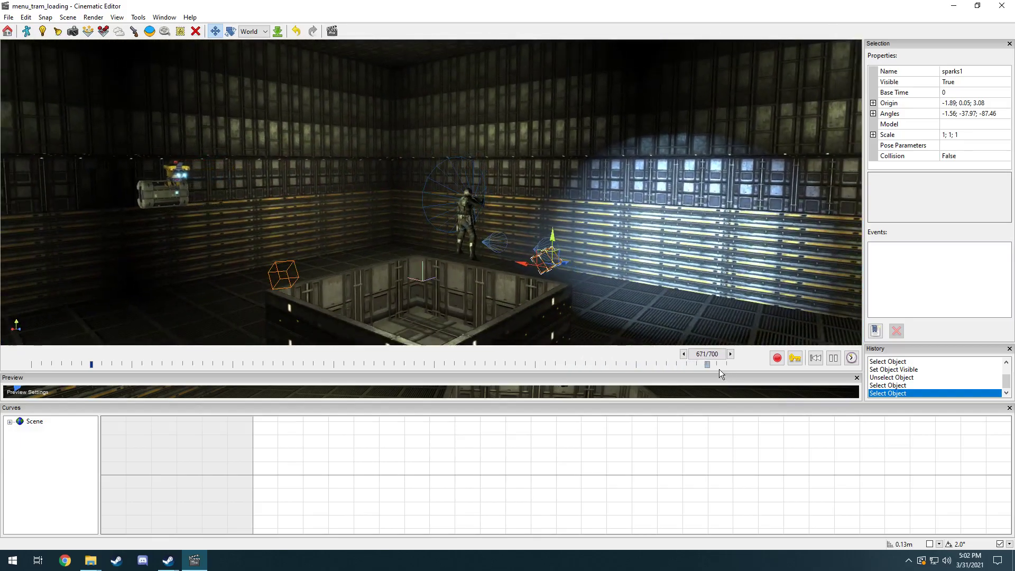
left_click(834, 359)
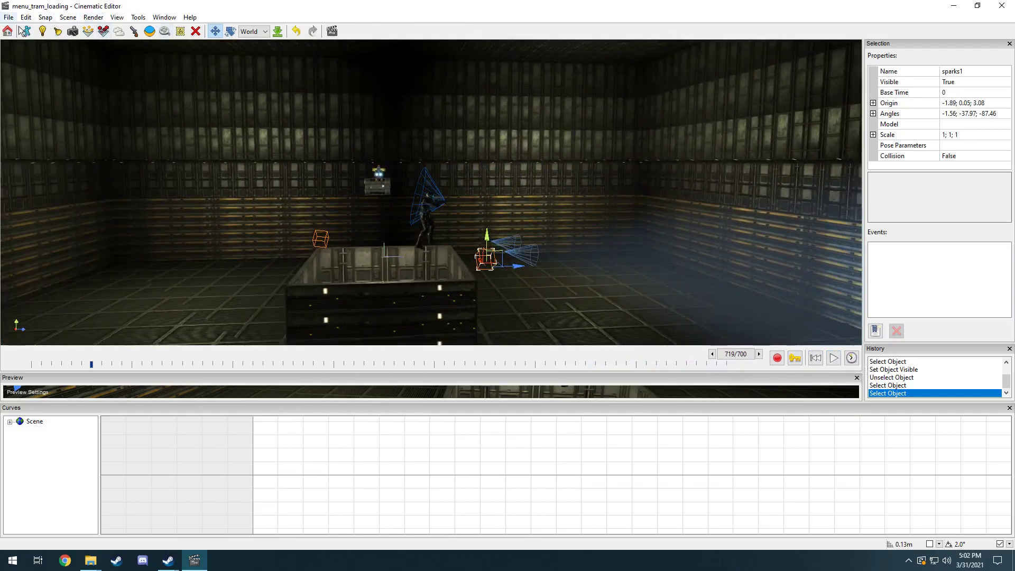
left_click(506, 278)
left_click(495, 268)
left_click(481, 185)
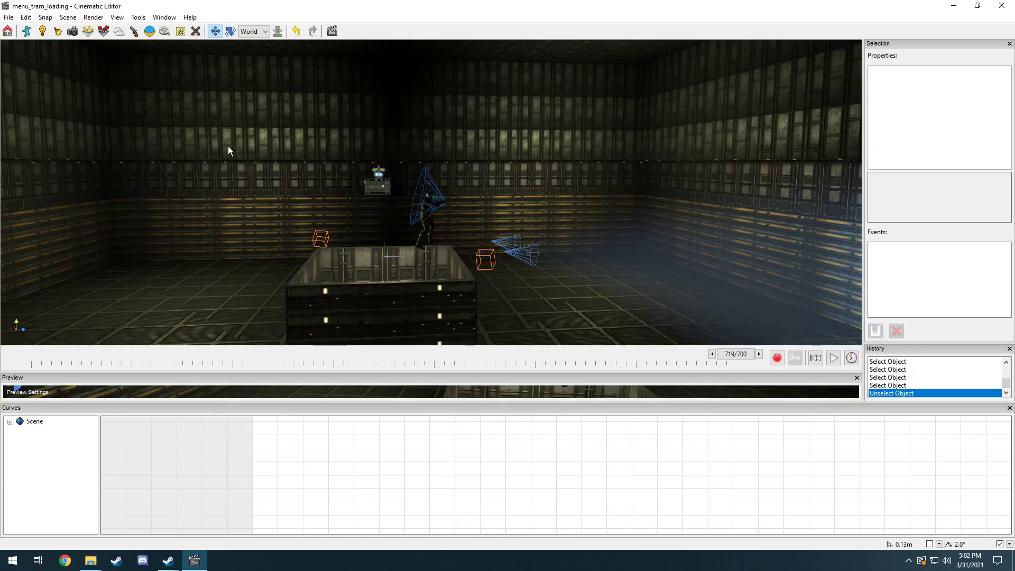
Step: Select the Mac and go to frame 234 to inspect the second of its jet.cinematic Play Cinematic events
key("w")
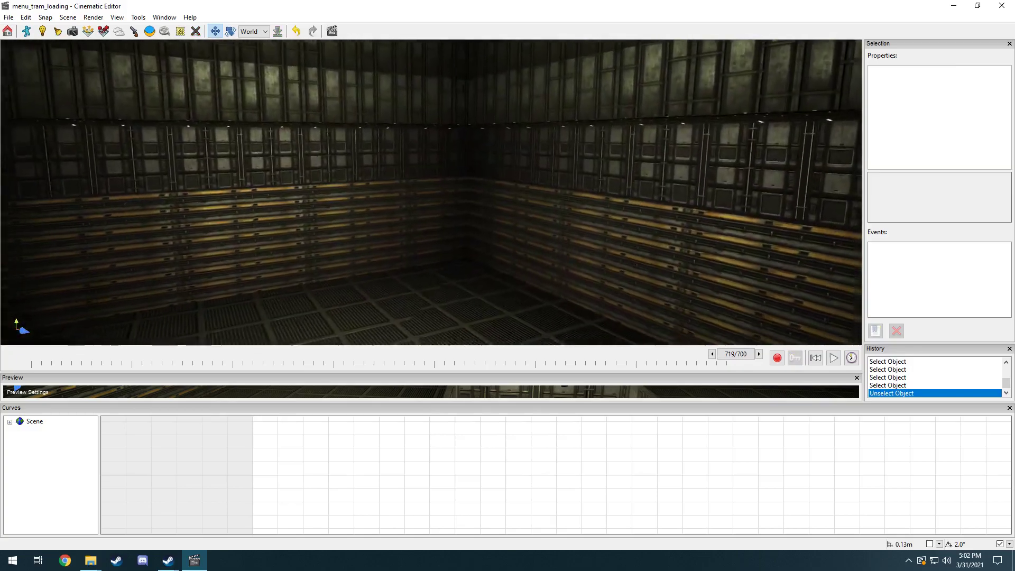
left_click(652, 189)
key("s")
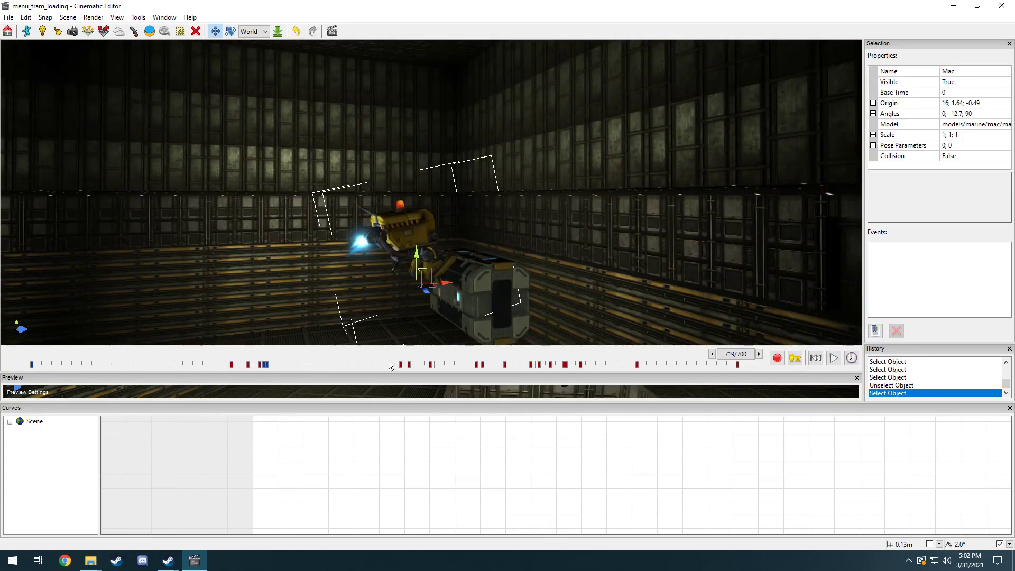
left_click_drag(753, 363, 272, 362)
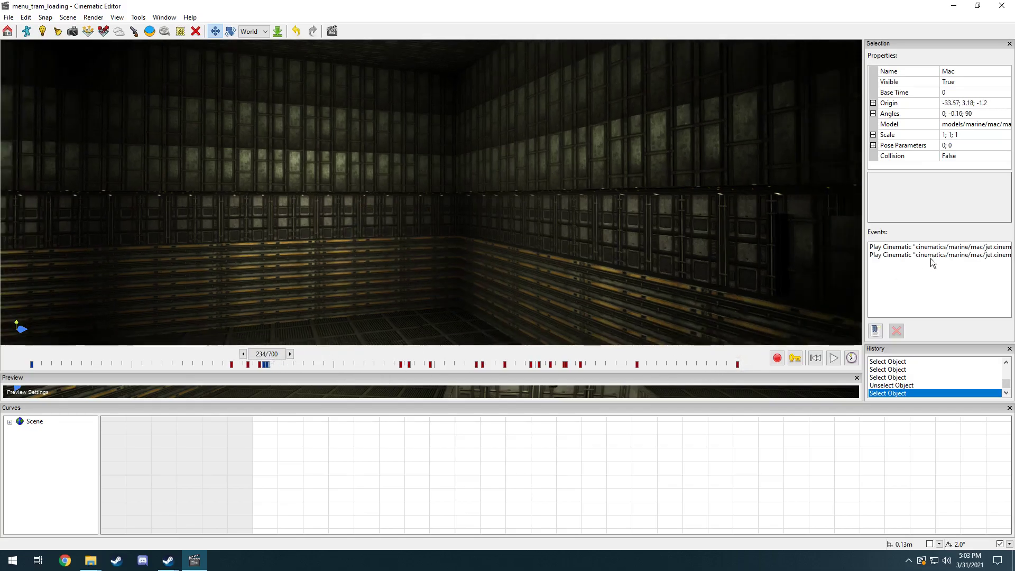
left_click(935, 255)
Step: Switch the viewport to Textured Unlit to view the Mac, and deselect it
right_click_drag(431, 192, 272, 141)
left_click(8, 46)
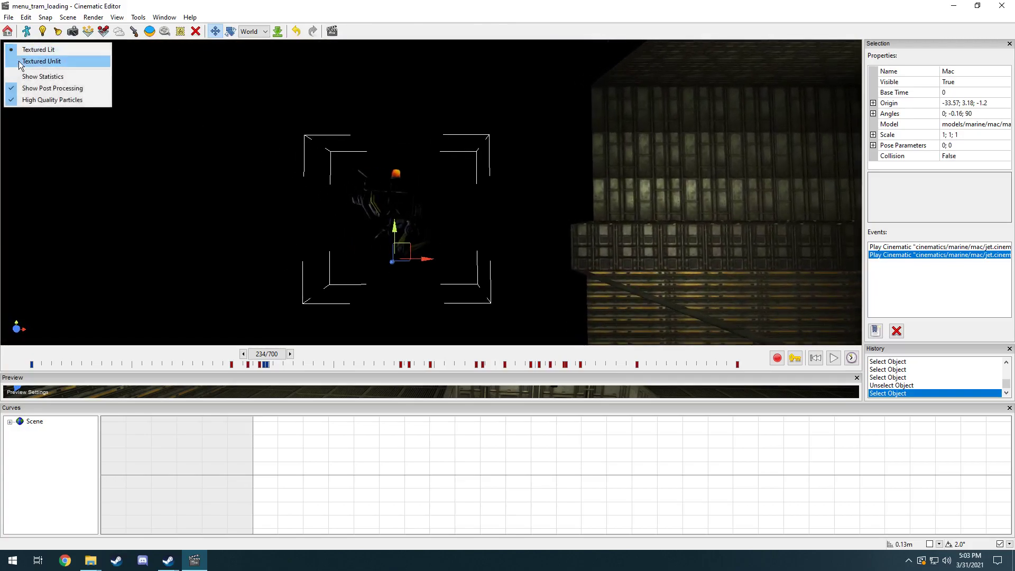
left_click(19, 62)
left_click(75, 141)
right_click_drag(75, 140, 21, 148)
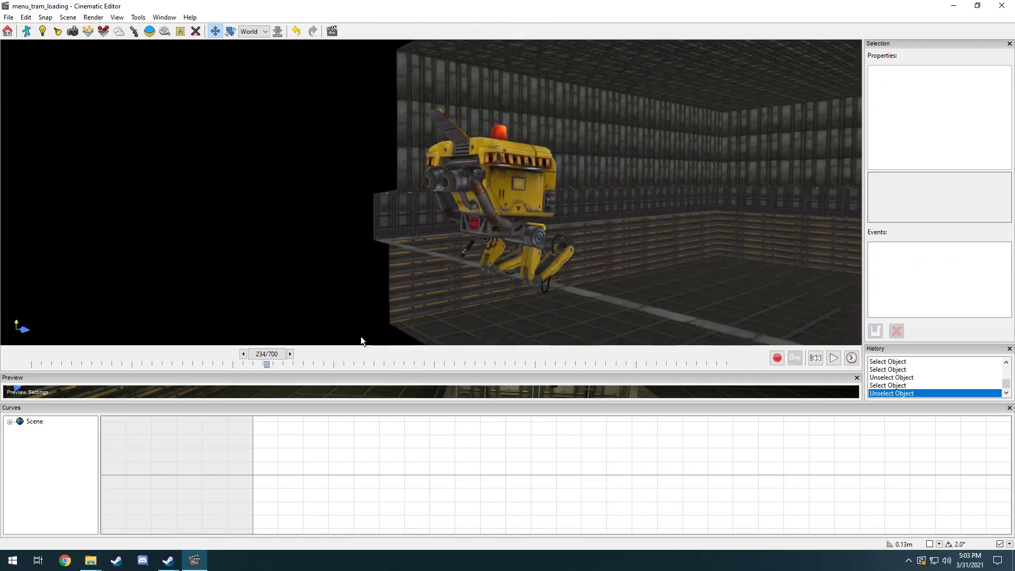
Step: Select the Mac again and advance the timeline to frame 242
left_click(496, 207)
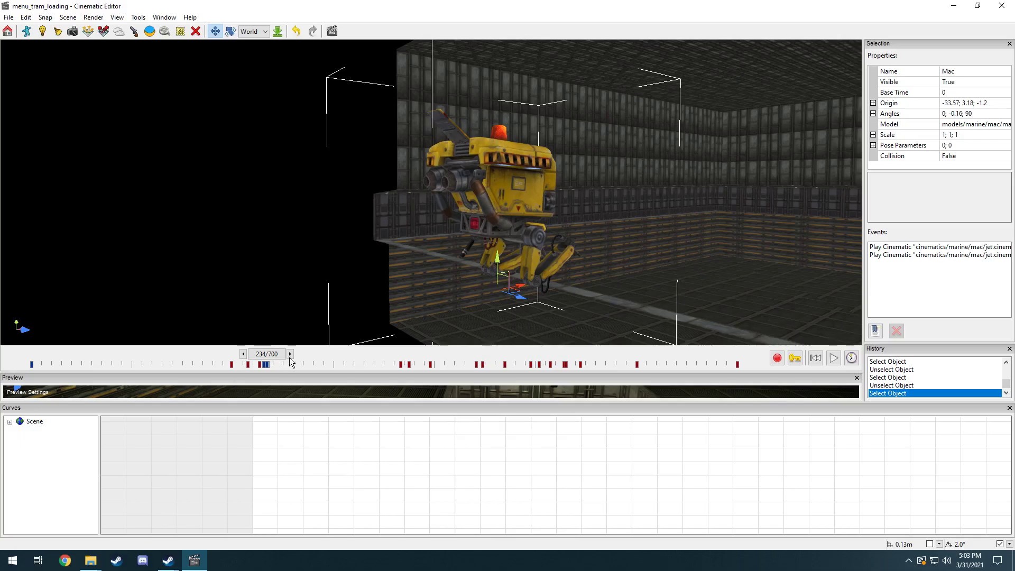
left_click_drag(295, 363, 304, 364)
right_click_drag(318, 318, 433, 199)
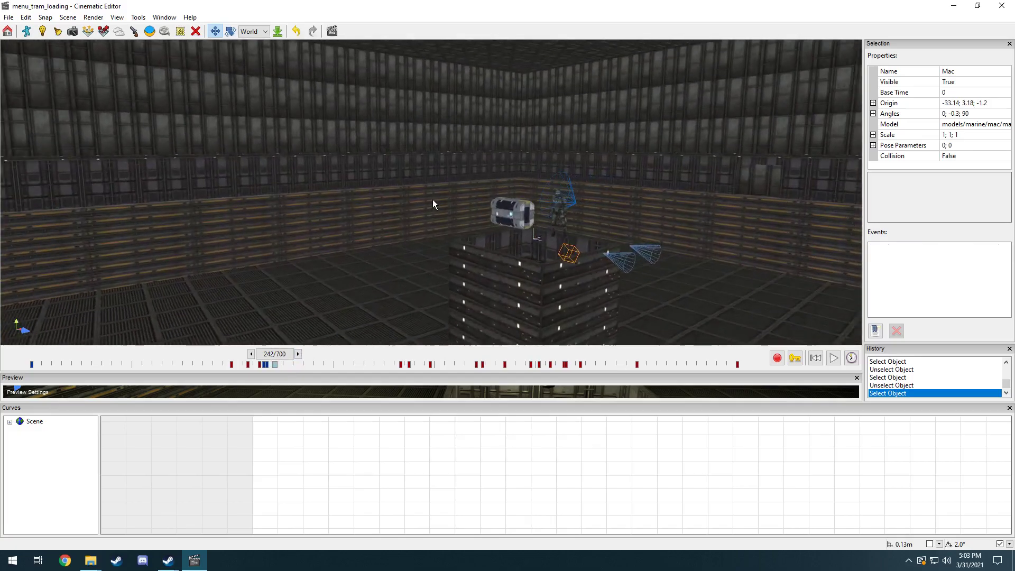
Step: Return the viewport to Textured Lit, clear the selection, and view the marine and cargo from several angles
left_click(15, 53)
left_click(23, 50)
left_click(137, 156)
right_click_drag(137, 156, 53, 206)
right_click_drag(413, 198, 436, 198)
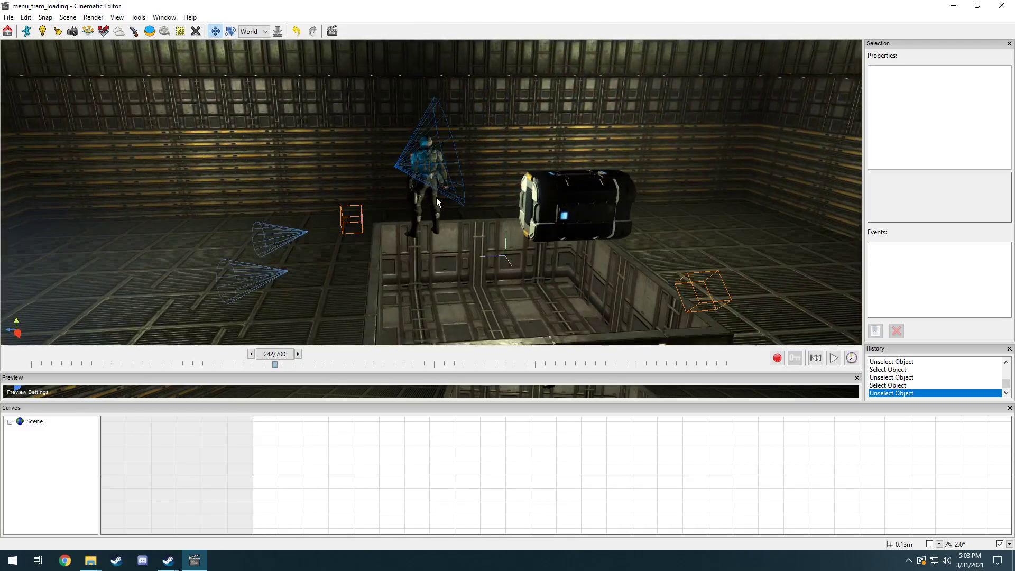
mouse_move(383, 248)
right_mouse_down()
mouse_move(296, 248)
mouse_move(370, 249)
right_mouse_up()
right_click_drag(458, 199, 432, 199)
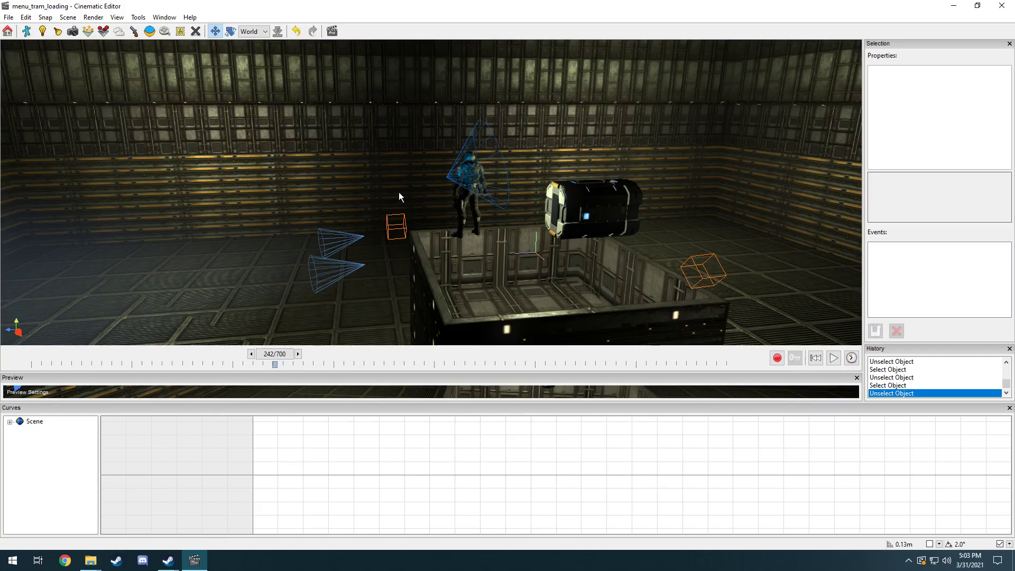
Step: Scrub the timeline to frame 656 to review the end of the animation
left_click(9, 18)
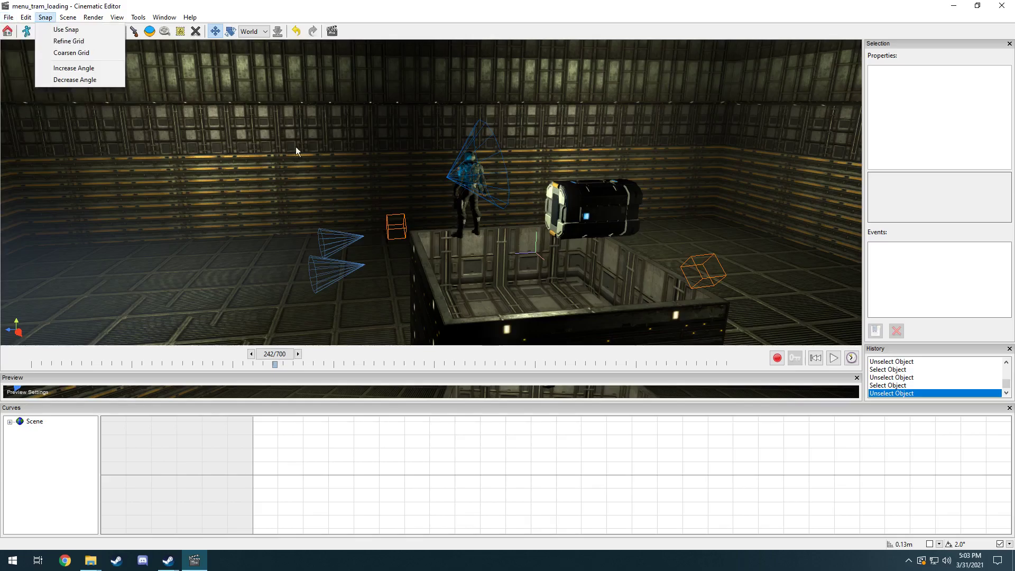
left_click(296, 365)
left_click_drag(297, 365, 678, 365)
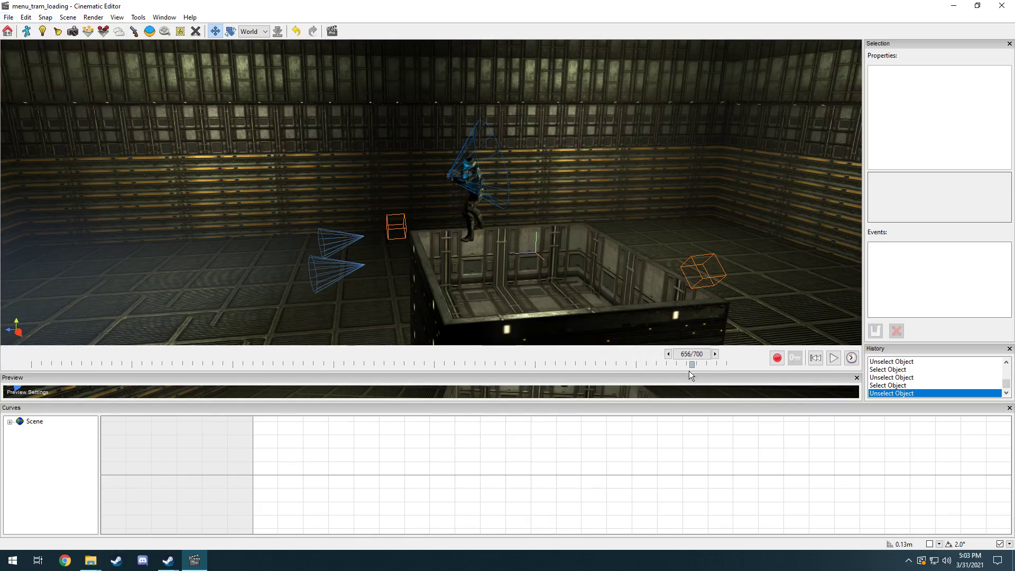
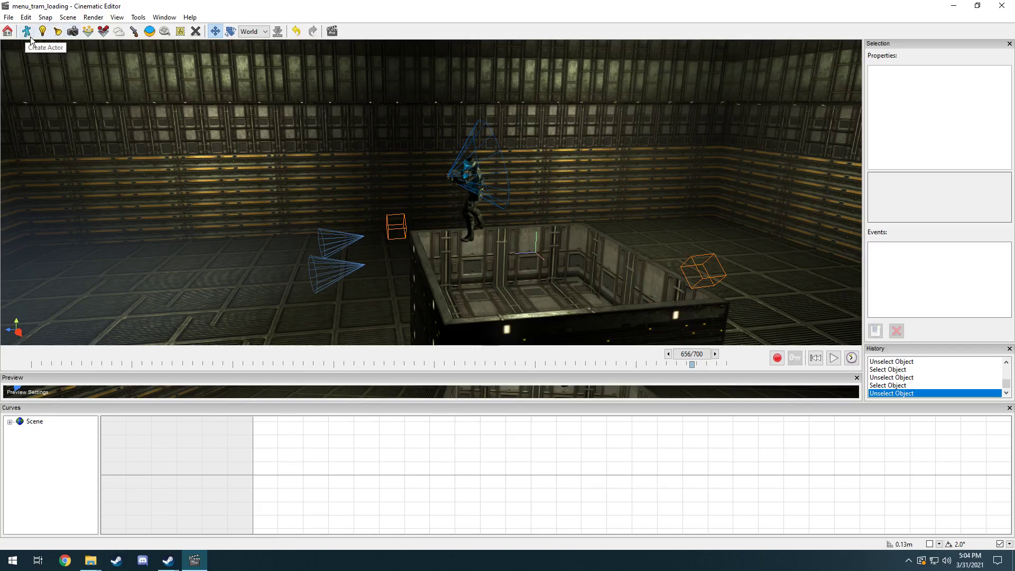
mouse_move(275, 91)
right_mouse_down()
mouse_move(320, 110)
mouse_move(275, 90)
right_mouse_up()
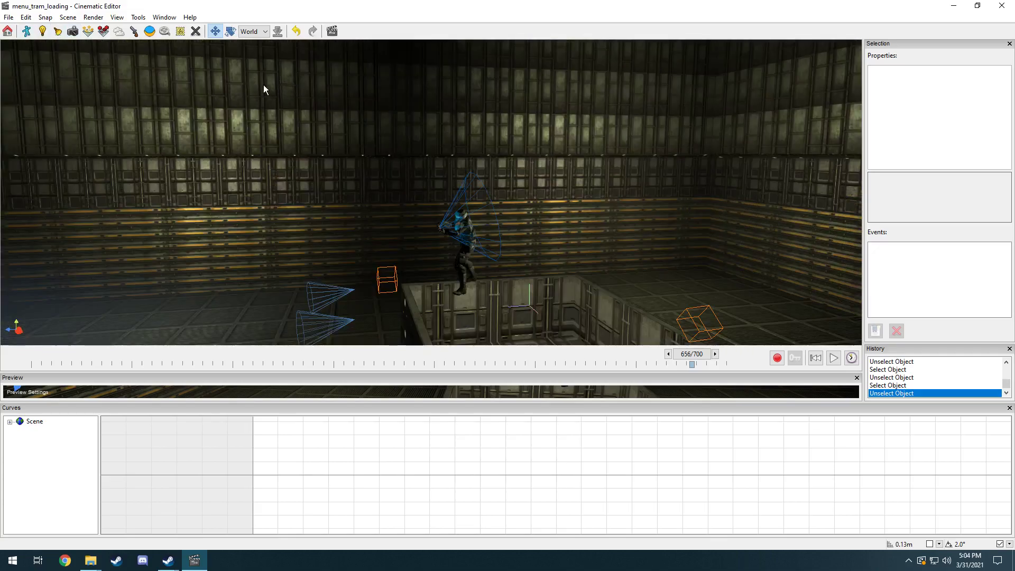
left_click(67, 18)
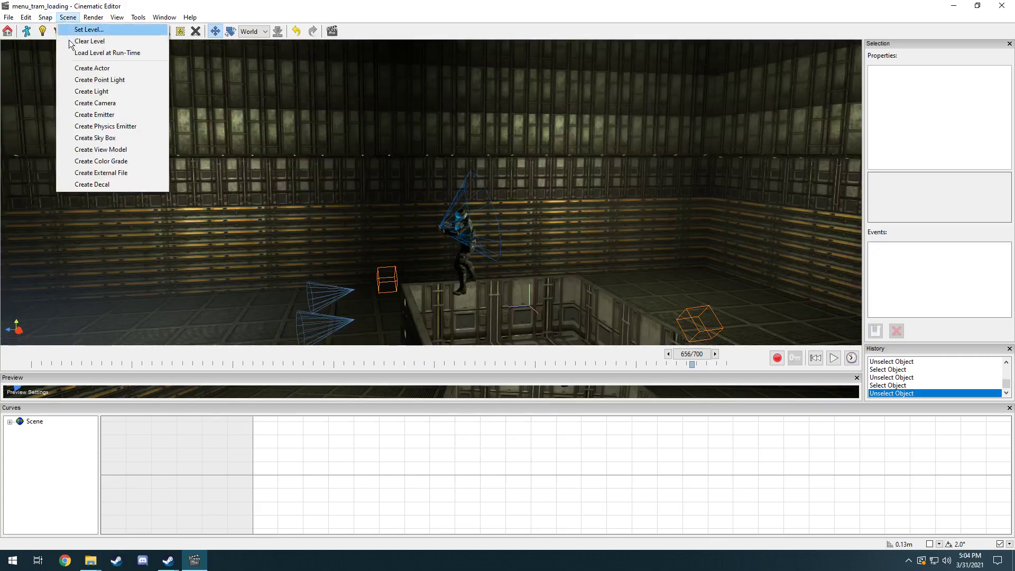
left_click(412, 30)
right_click_drag(412, 64, 470, 105)
right_click_drag(340, 231, 435, 197)
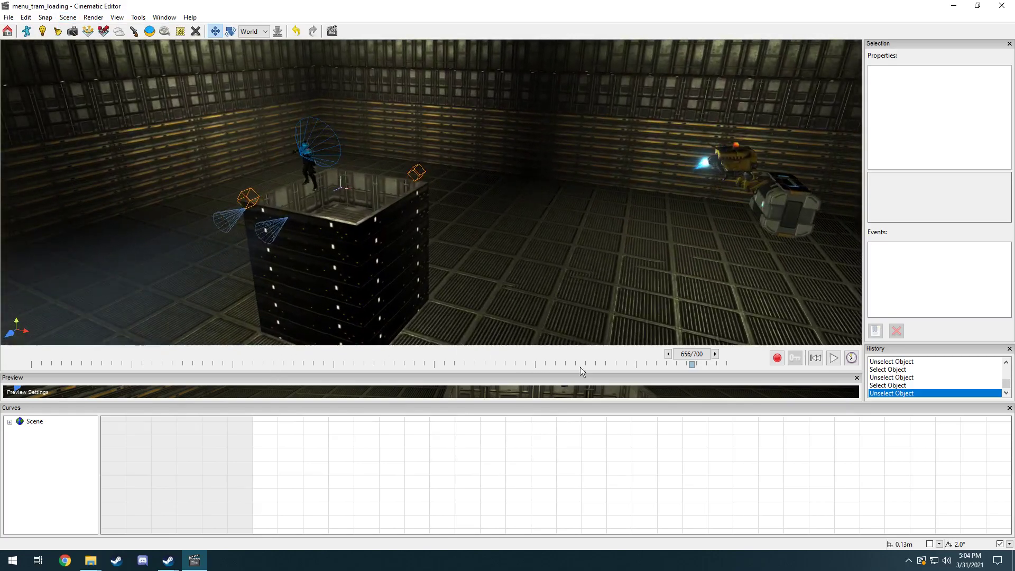
Step: Scrub the timeline back to frame 403, then to frame 383, and select the flying Mac
left_click_drag(685, 363, 437, 364)
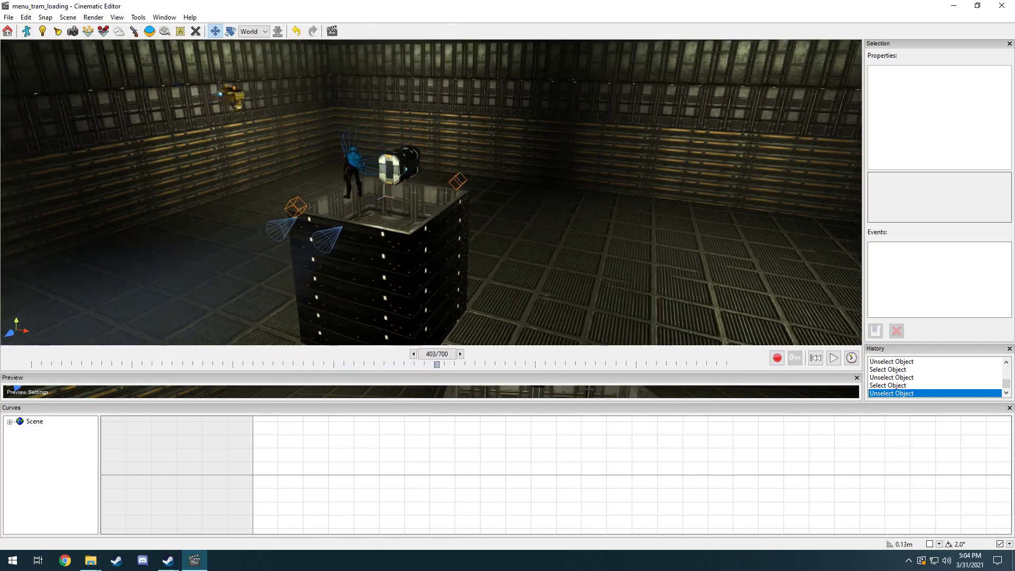
right_click_drag(438, 200, 439, 201)
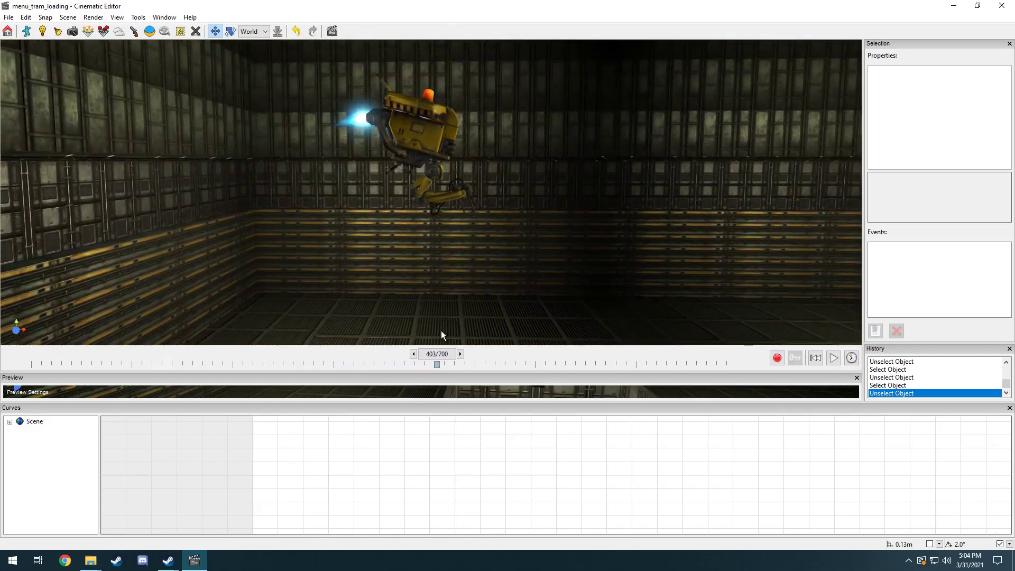
left_click_drag(440, 360, 420, 363)
right_click_drag(421, 330, 421, 330)
left_click(428, 147)
mouse_move(423, 360)
left_mouse_down()
mouse_move(406, 362)
mouse_move(423, 361)
left_mouse_up()
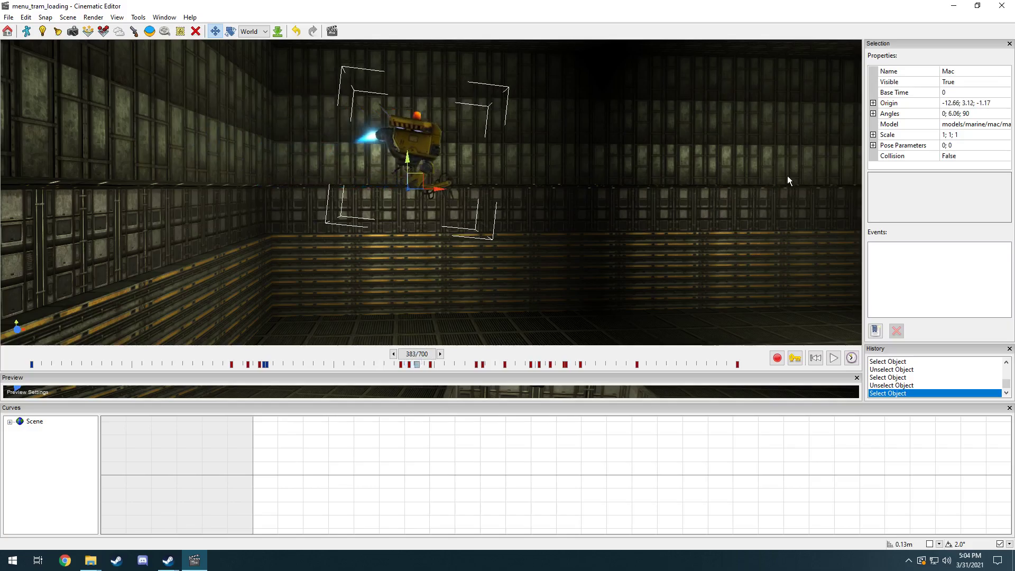
Step: Expand the Mac's Origin property, list its curve channels, and move the timeline to frame 416
left_click(874, 104)
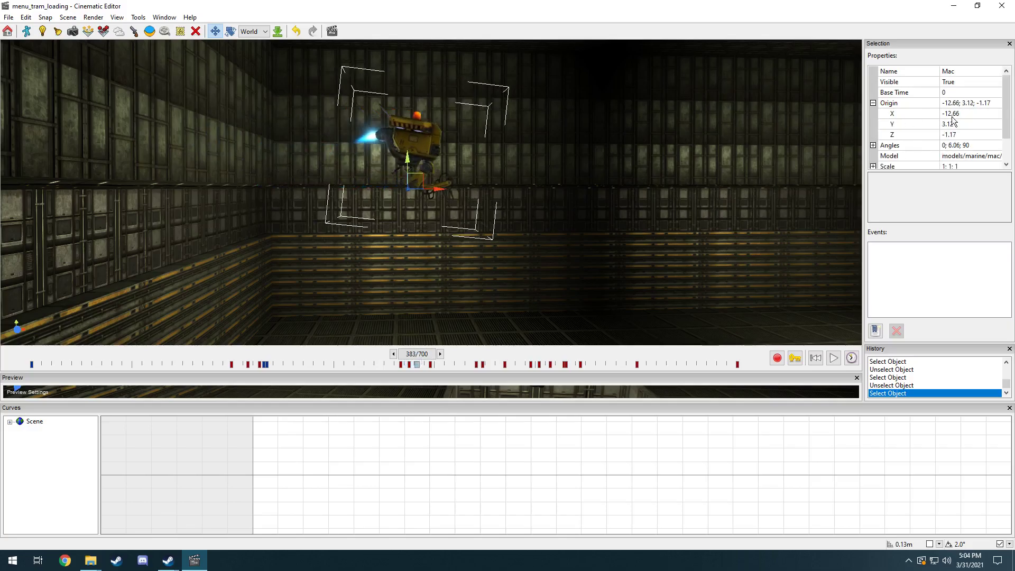
double_click(20, 423)
scroll(25, 525, "down", 3)
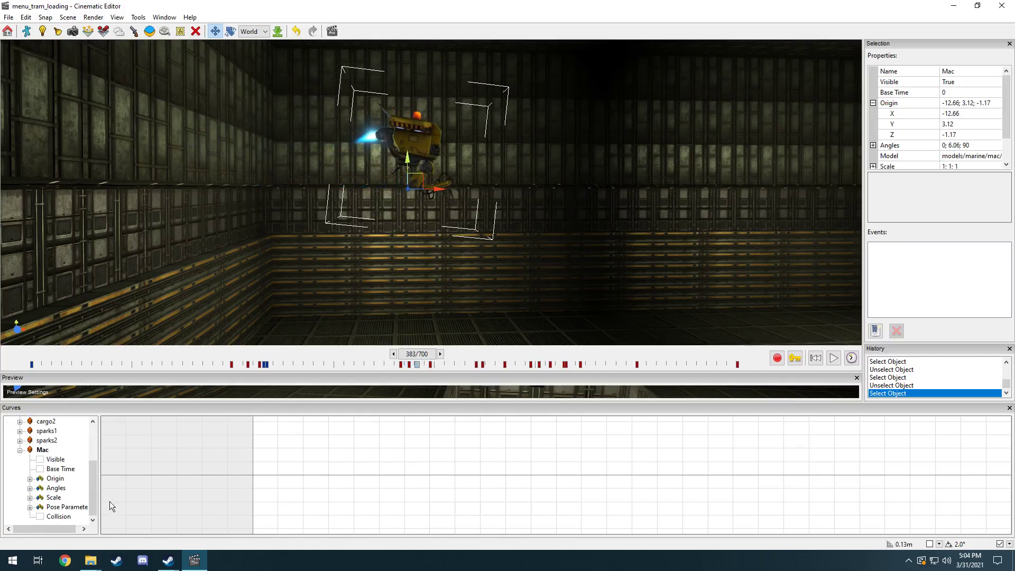
left_click_drag(433, 358, 468, 358)
middle_click_drag(462, 323, 437, 198)
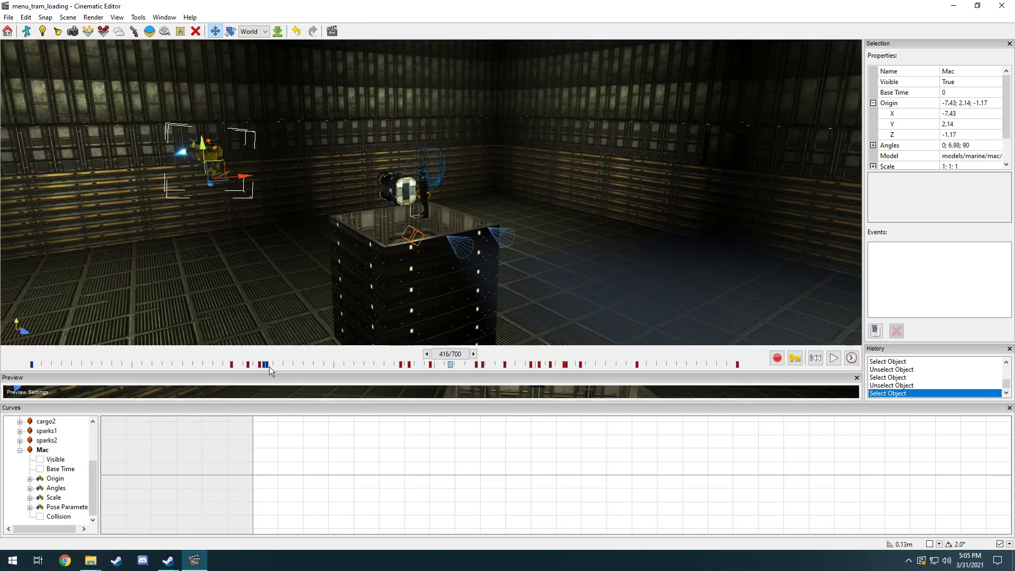
Step: Open the recent file furnace_smoke.cinematic from the ns2_unearthed Furnace folder in place of the tram loading scene
middle_click_drag(379, 258, 434, 198)
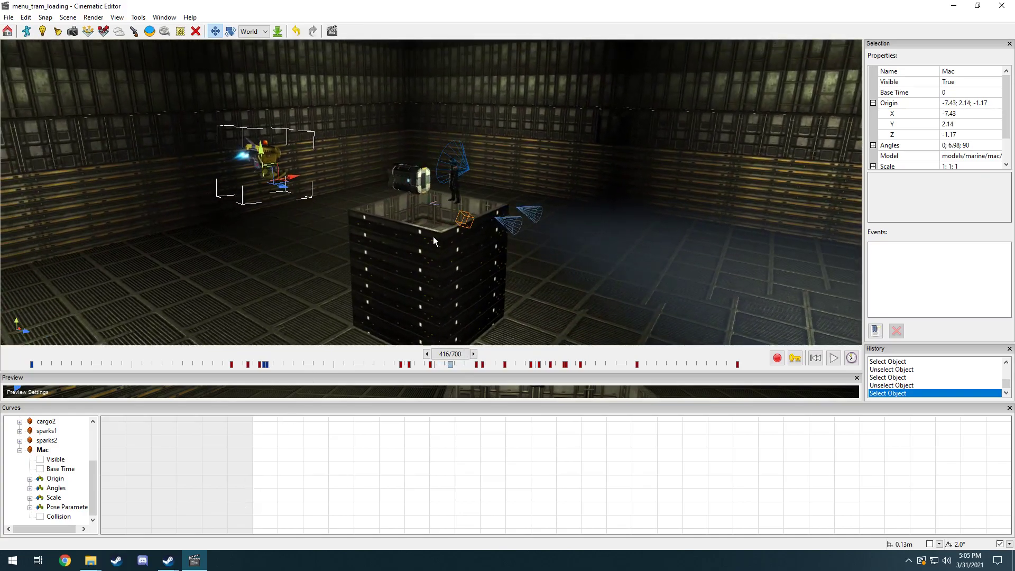
middle_click_drag(433, 242, 370, 190)
left_click(8, 17)
mouse_move(58, 80)
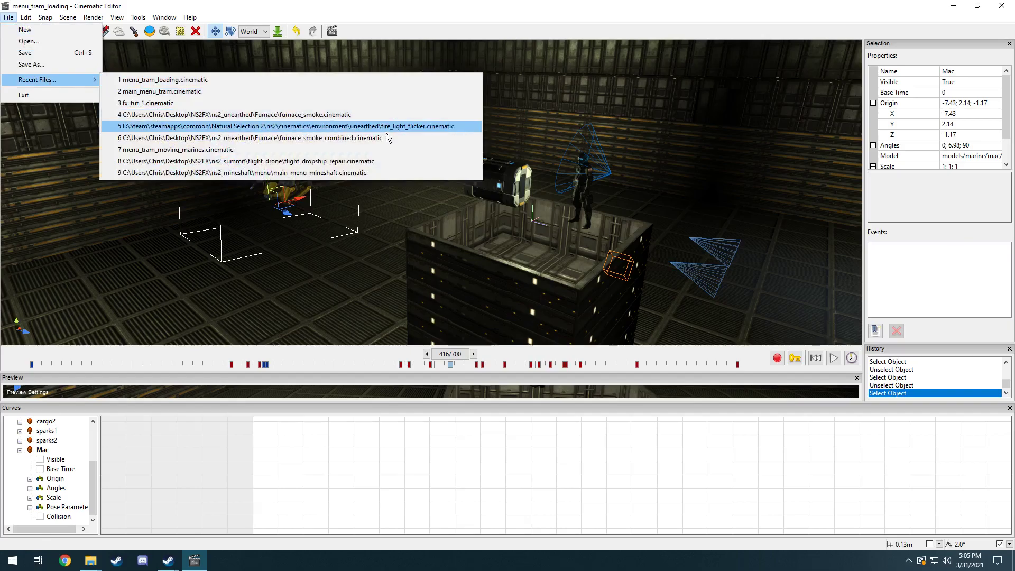
left_click(380, 117)
left_click(592, 278)
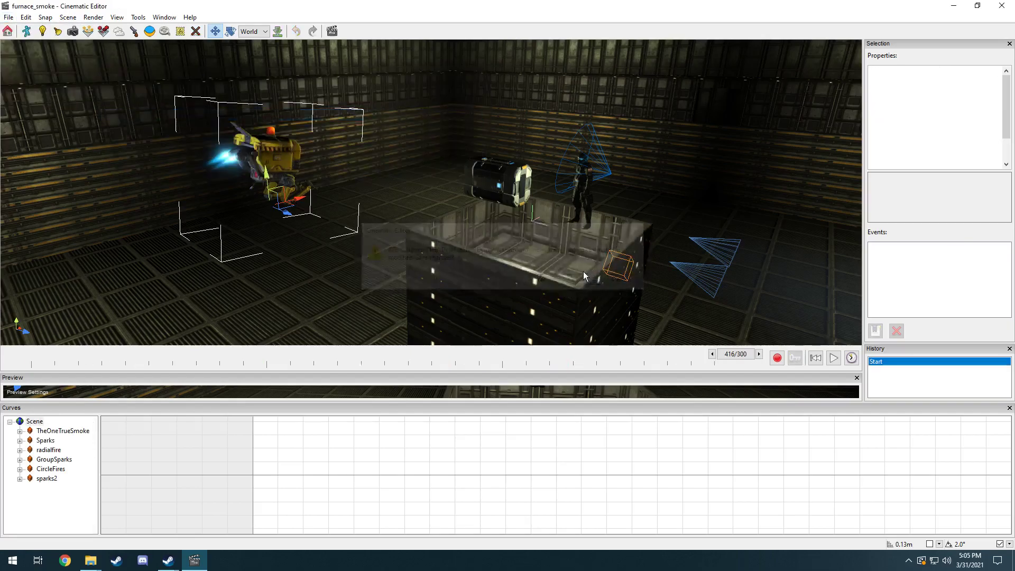
Step: Play the furnace smoke effect, pause it at frame 670, and highlight GroupSparks in the scene's object list
left_click(833, 358)
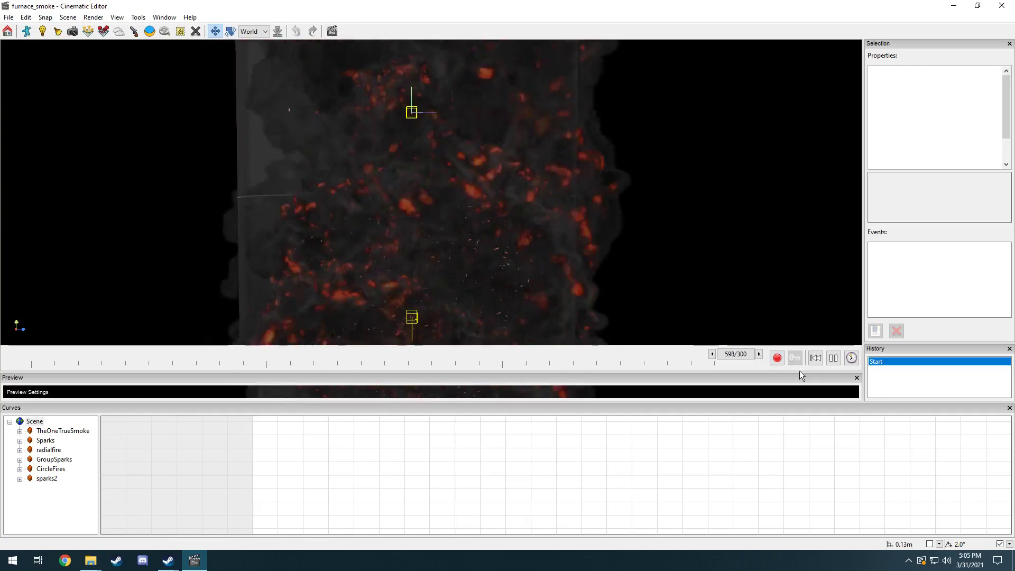
left_click(833, 358)
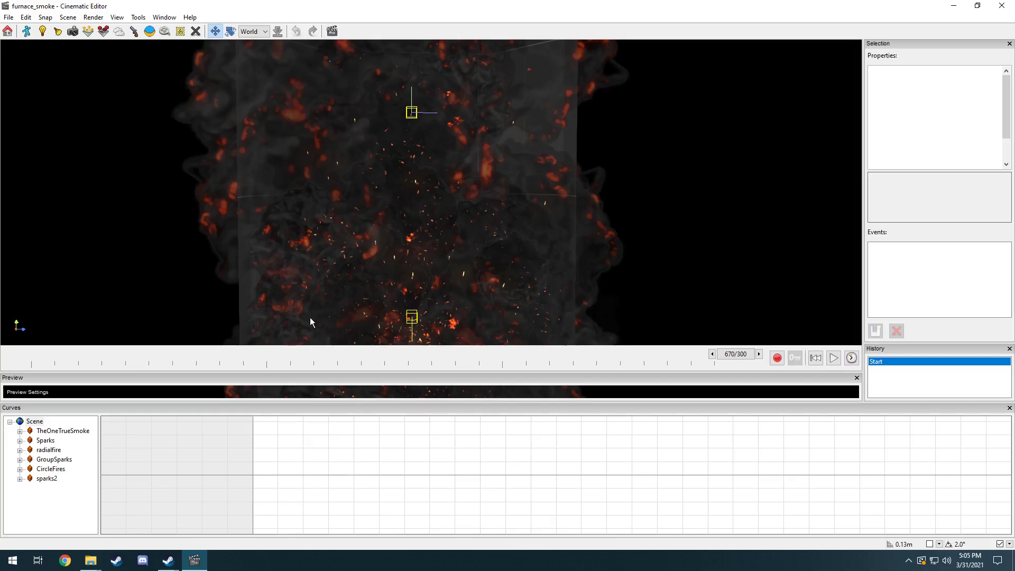
left_click(67, 462)
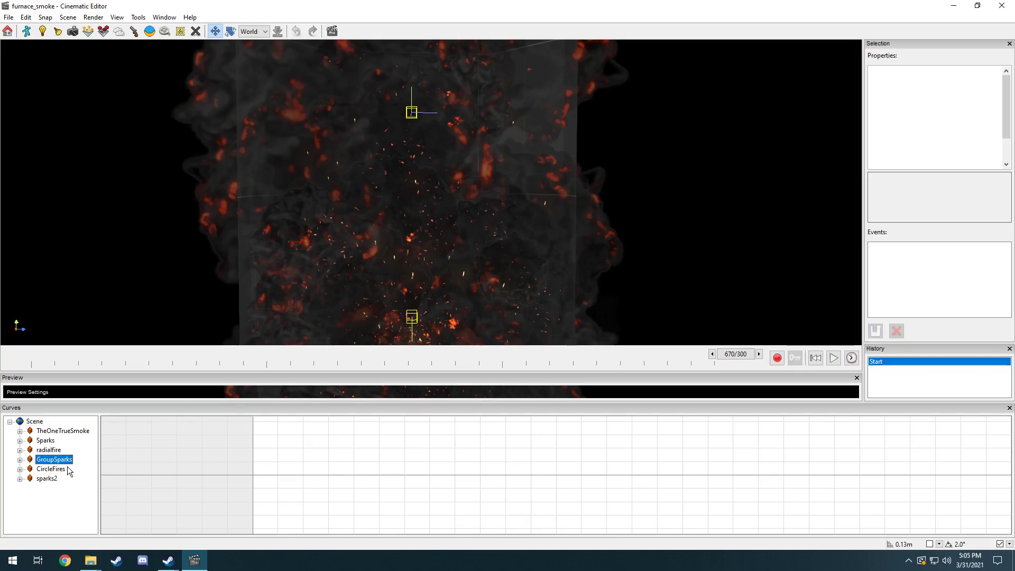